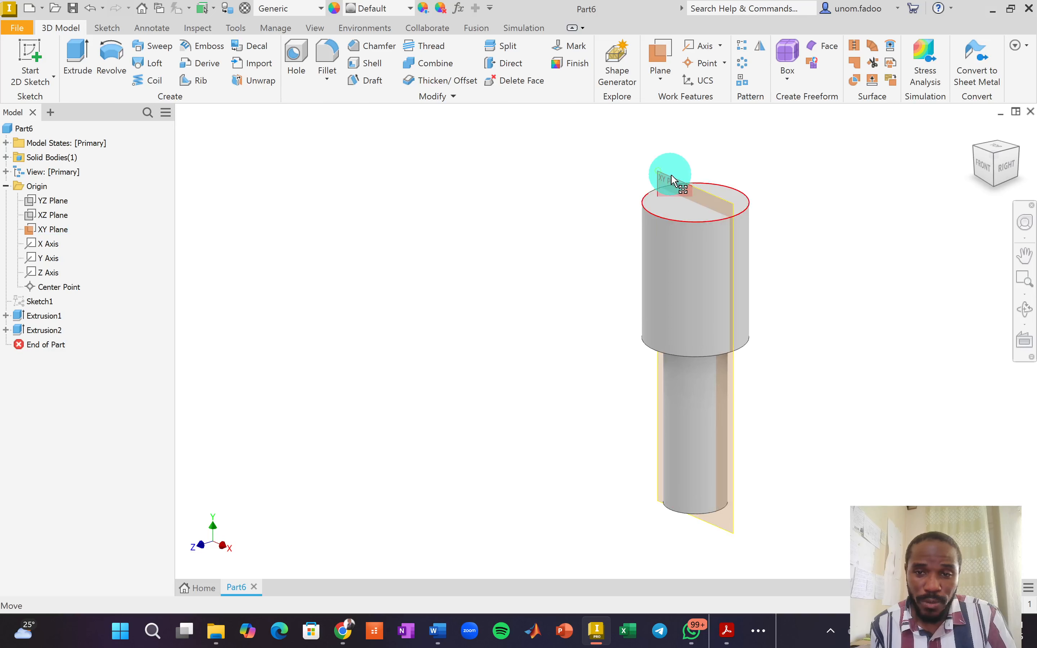
# Select the XY plane that passes through the middle of the stepped pin.
pyautogui.click(667, 177)
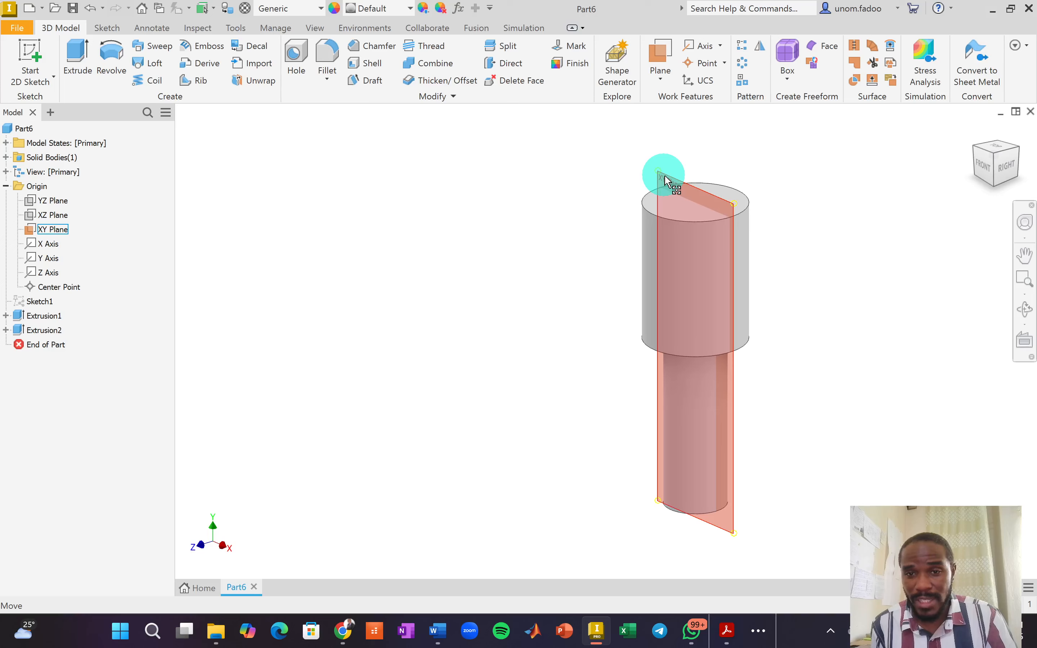
# Create a new 2D sketch, Sketch2, on the XY plane through the pin.
pyautogui.click(667, 179)
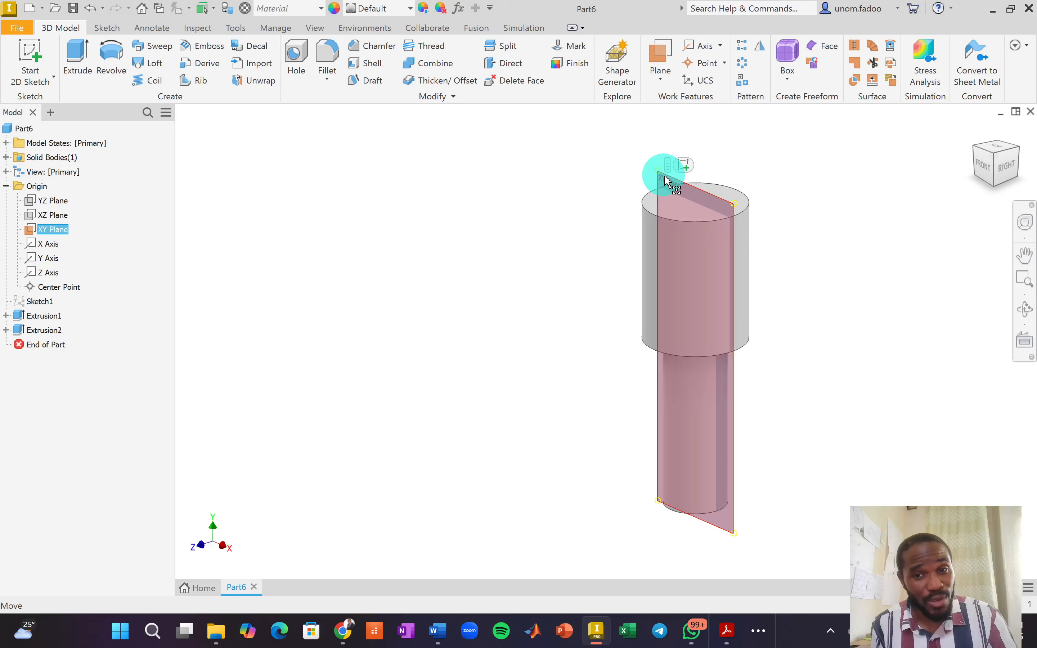
pyautogui.click(686, 168)
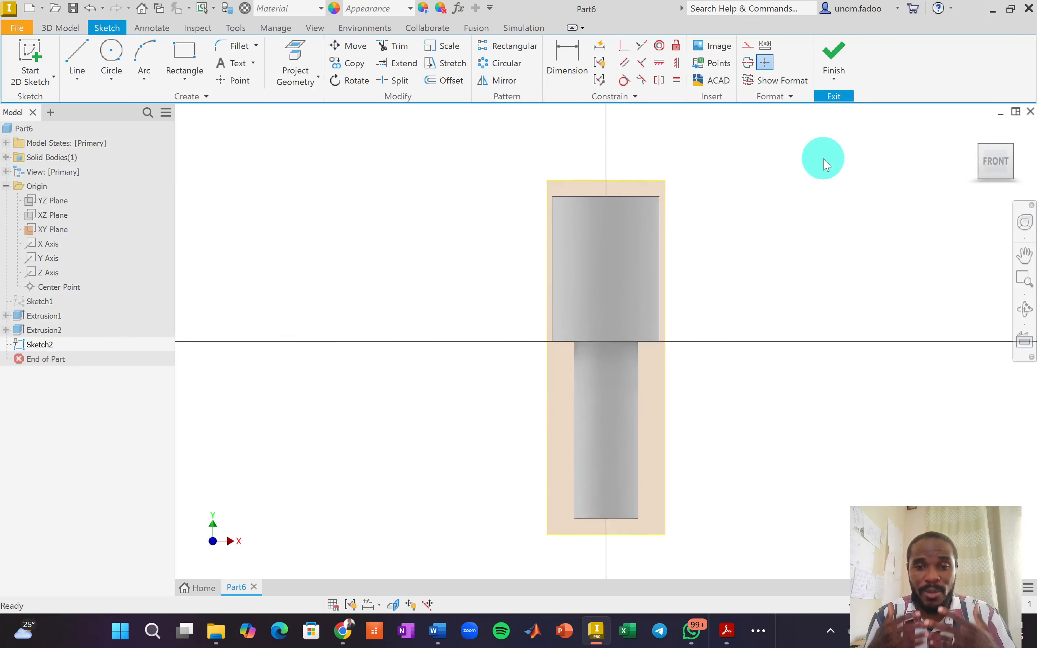
# Slice the graphics (F7) at the sketch plane, then view the pin section from the front.
pyautogui.click(394, 606)
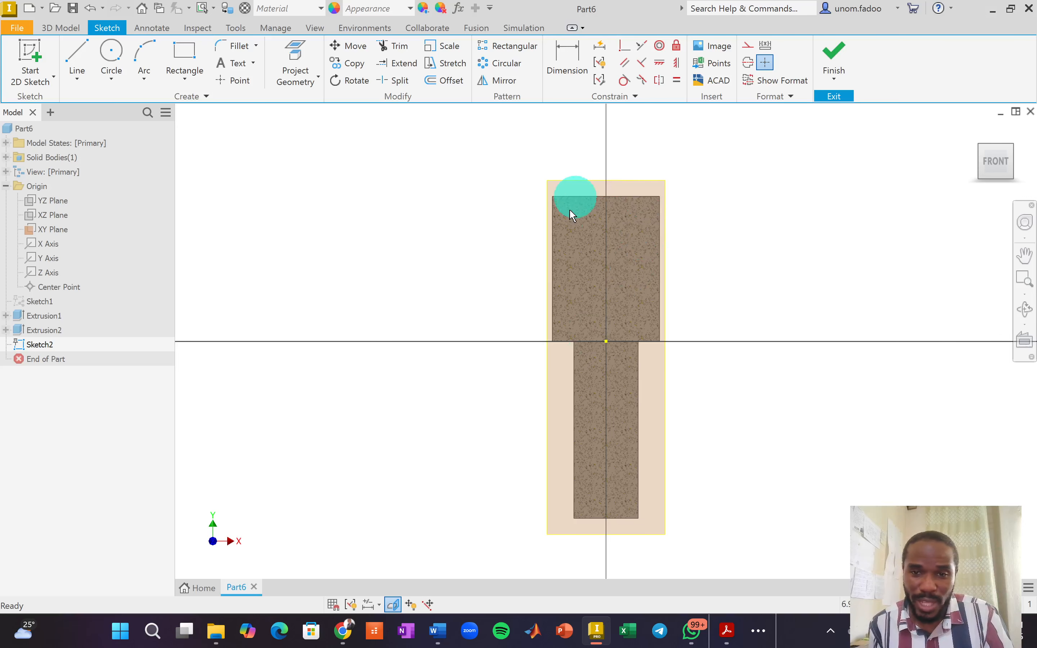
pyautogui.click(975, 130)
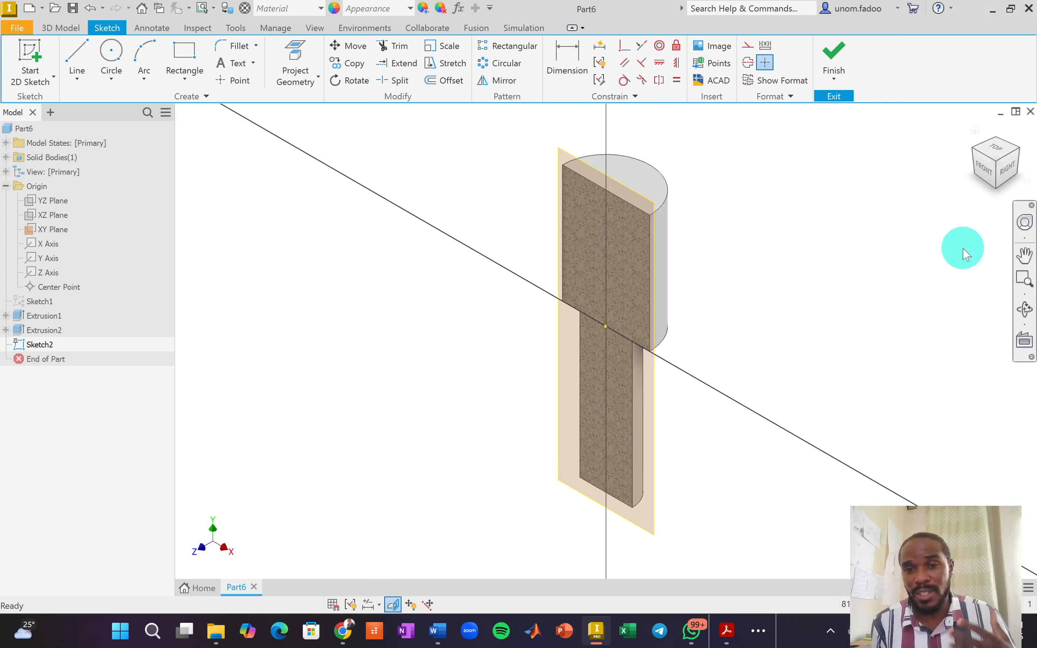
pyautogui.click(979, 164)
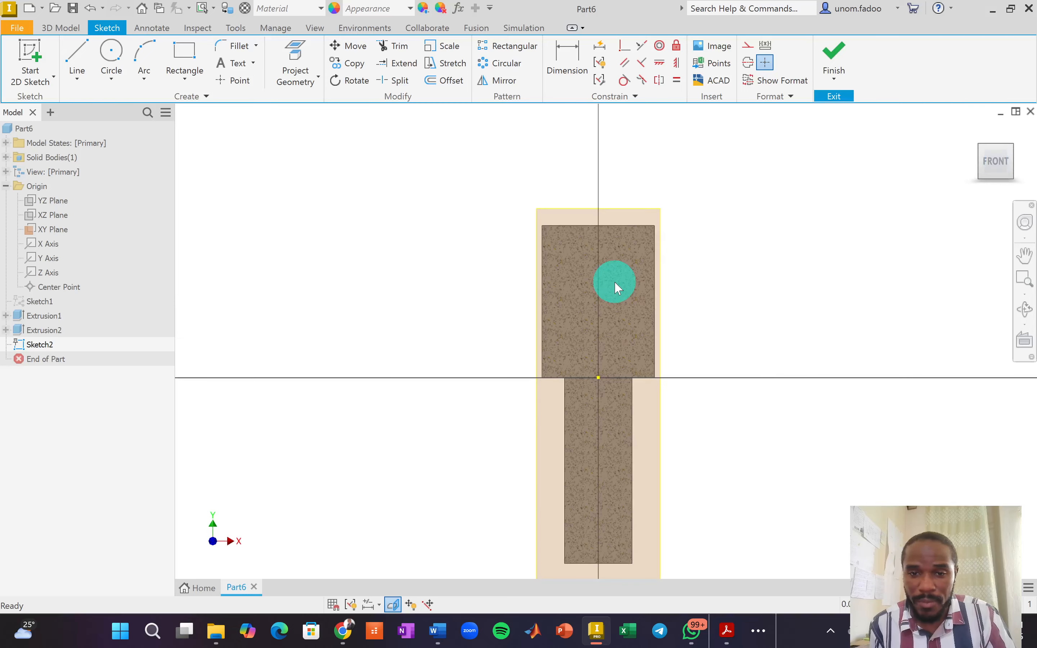
pyautogui.scroll(3, 603, 233)
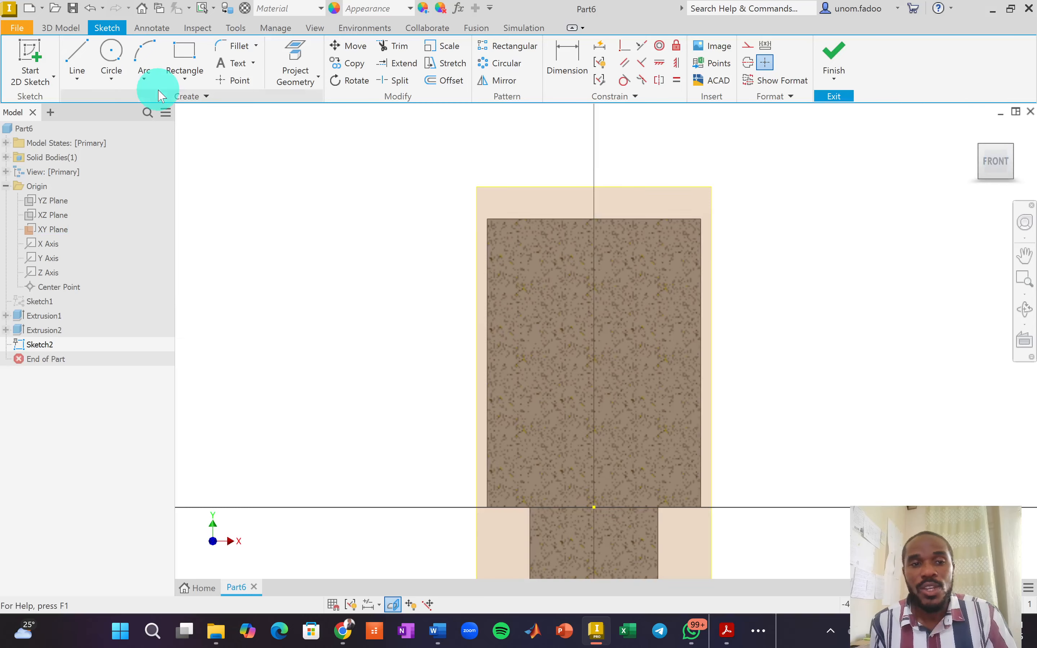
pyautogui.scroll(-2, 443, 221)
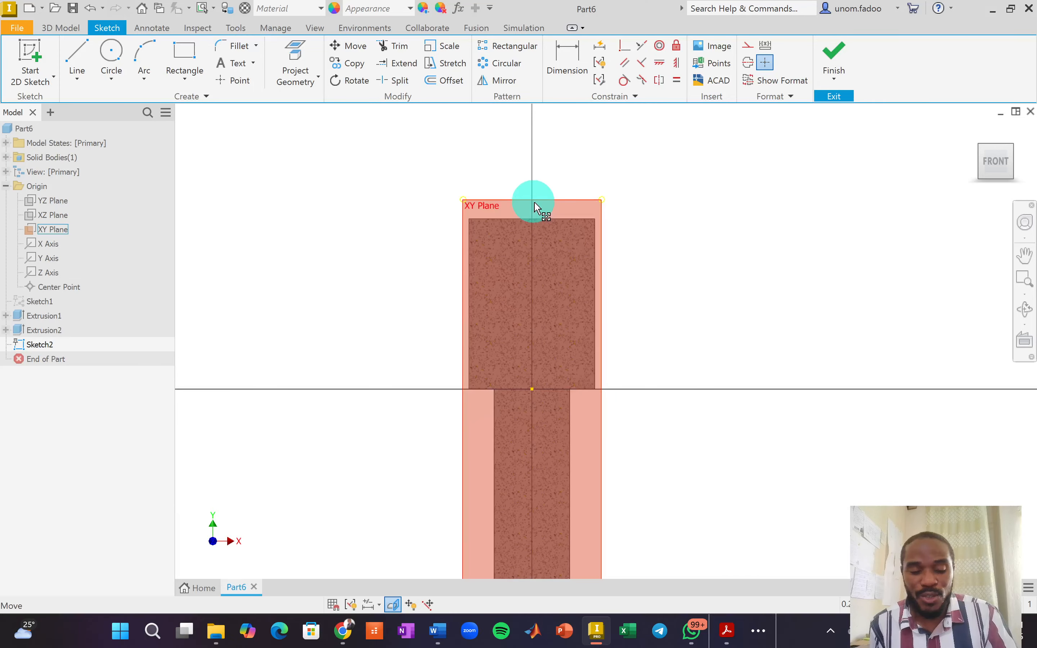
pyautogui.hotkey('alt', 'Tab')
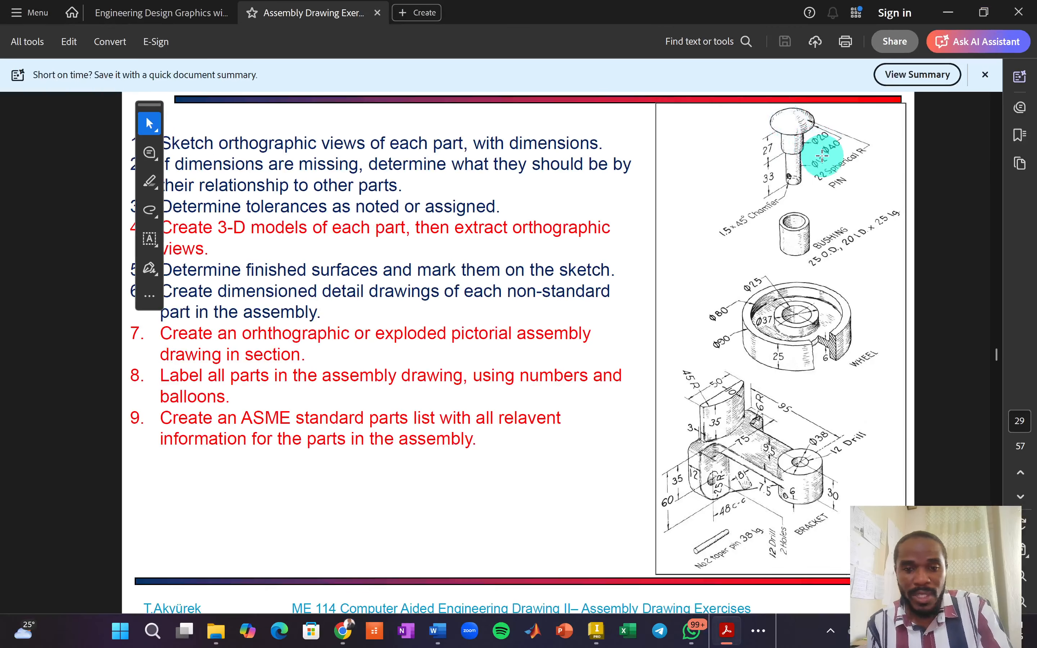
pyautogui.hotkey('alt', 'Tab')
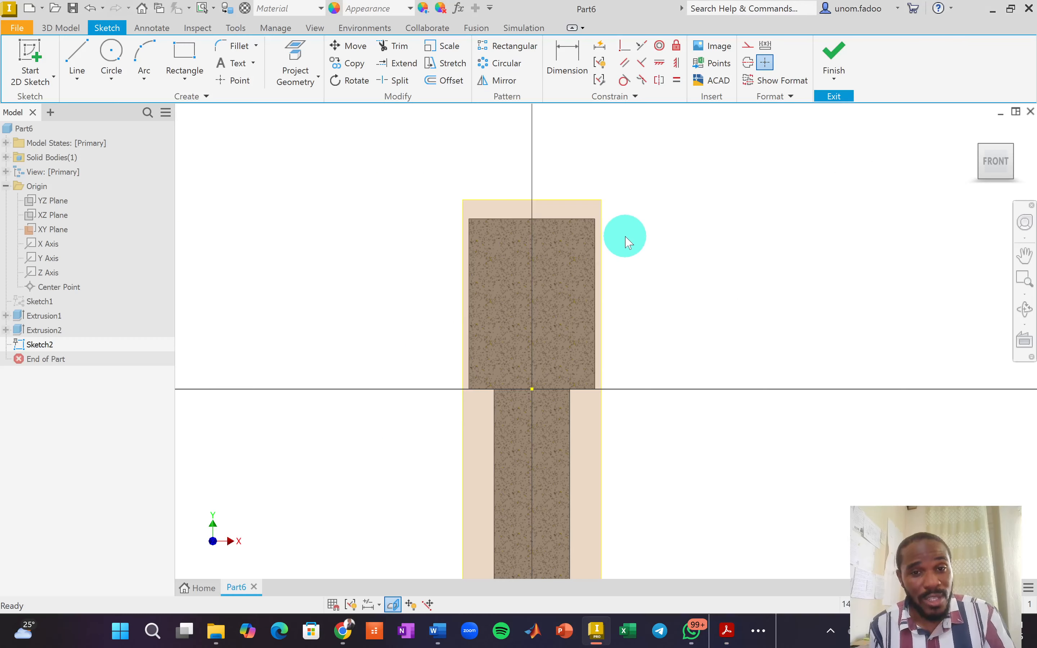
pyautogui.click(76, 56)
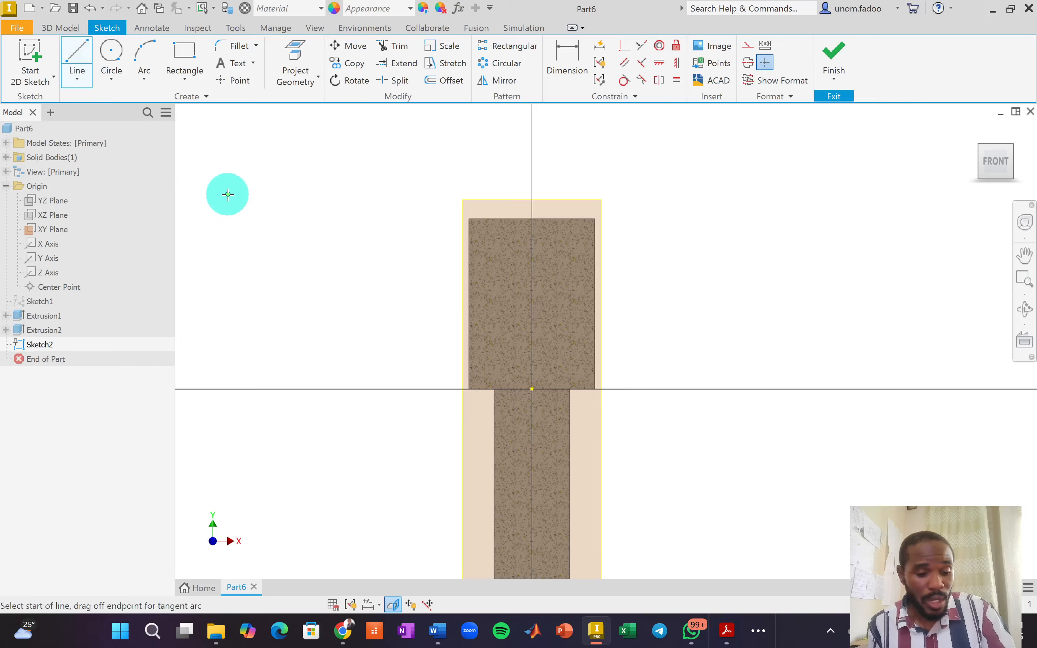
# Project the top edge of the pin head's section into Sketch2.
pyautogui.press('Escape')
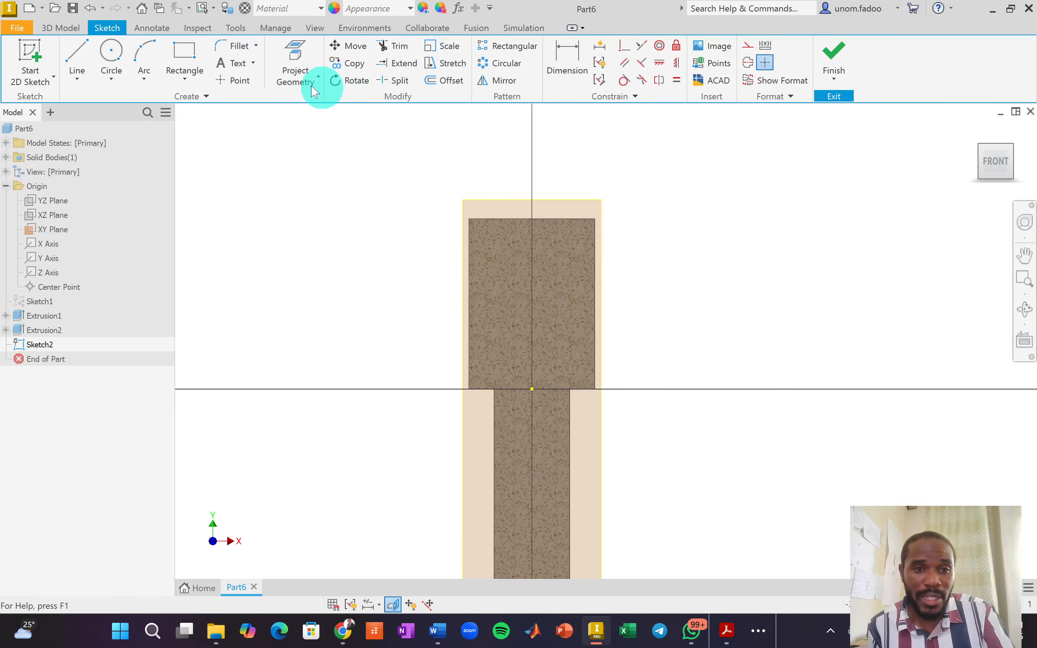
pyautogui.click(295, 53)
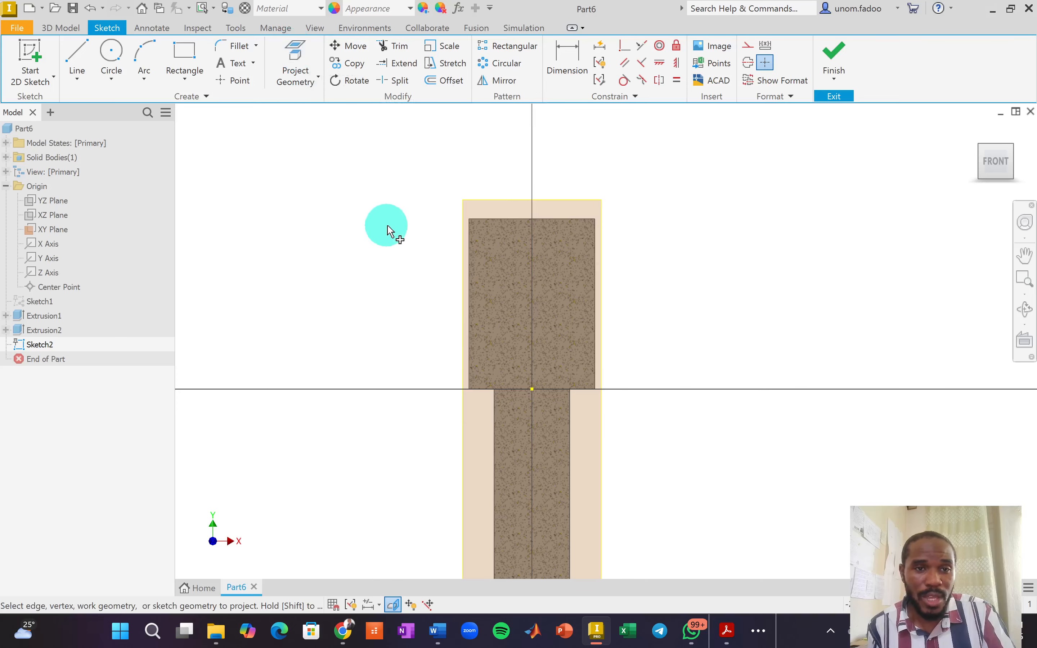
pyautogui.click(512, 220)
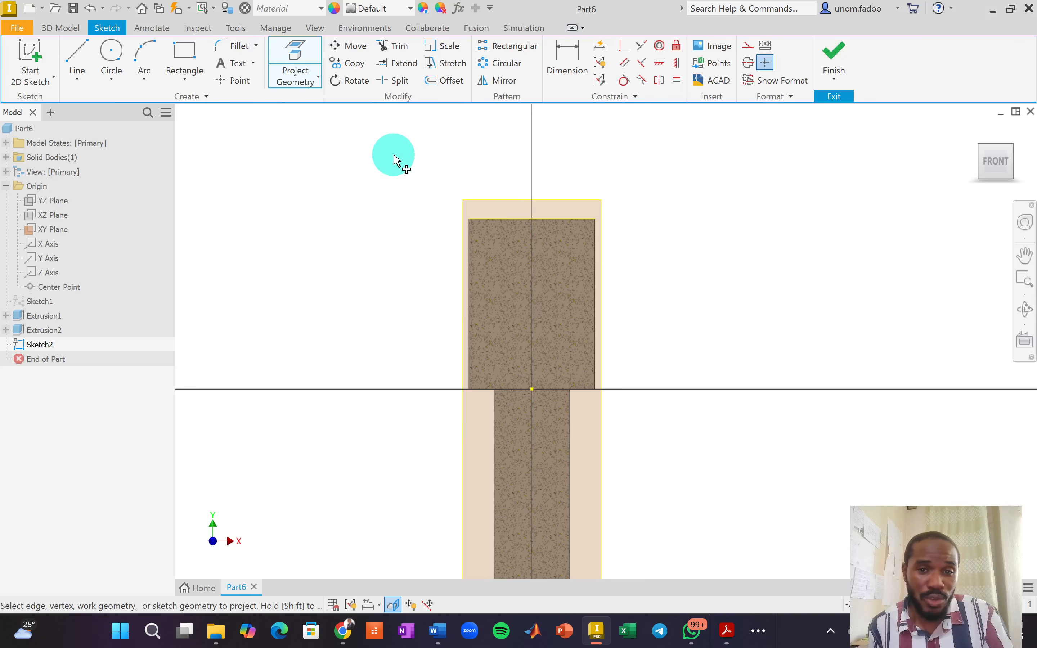
pyautogui.click(83, 48)
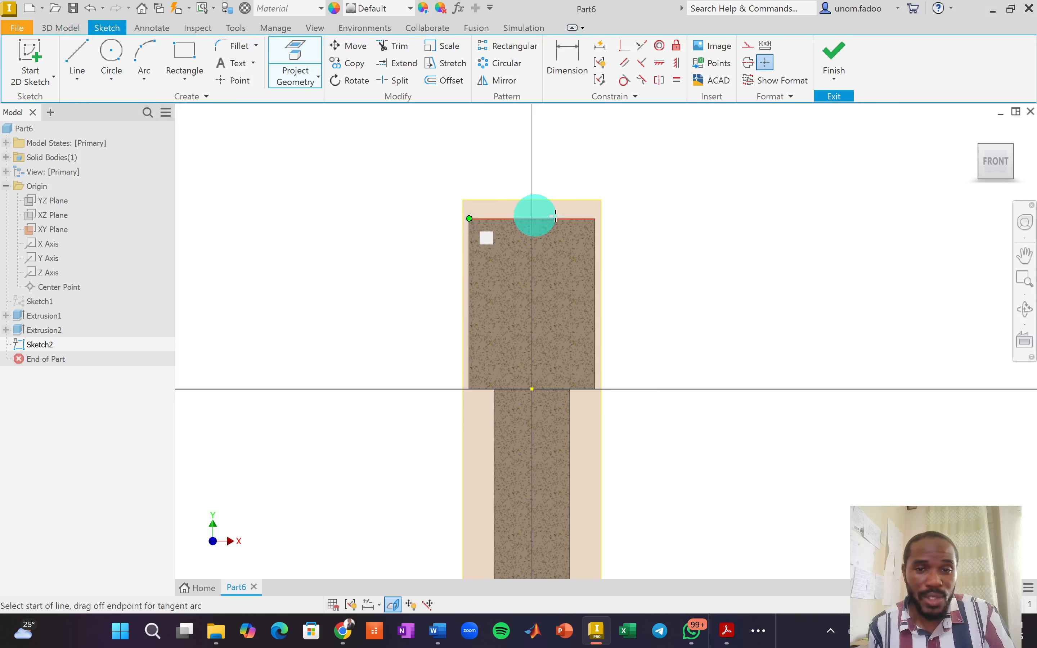
pyautogui.scroll(-5, 544, 215)
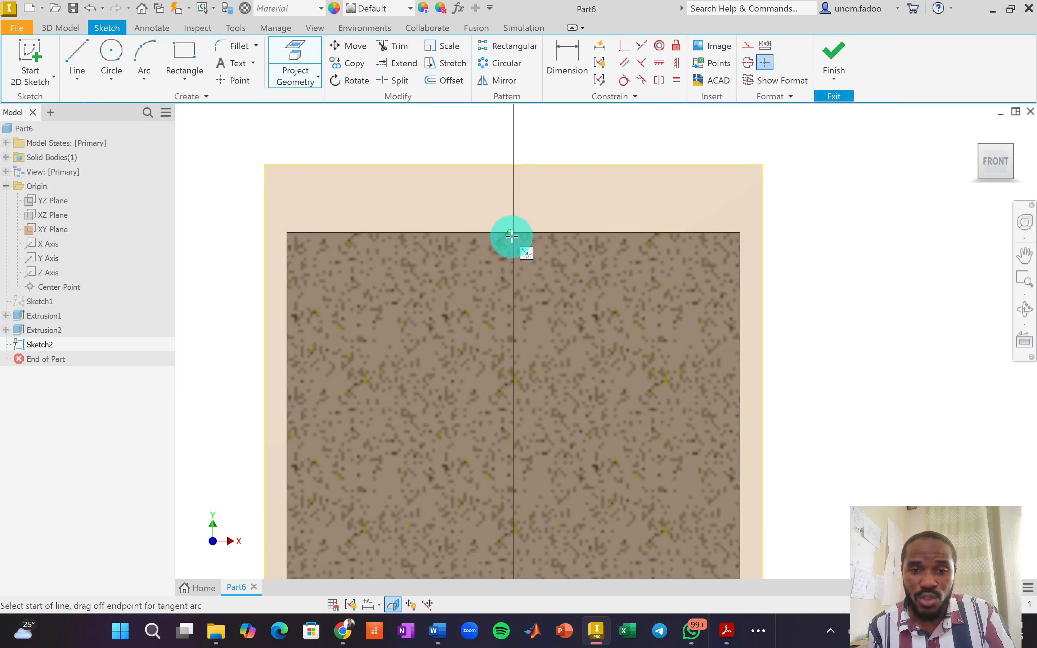
pyautogui.press('l')
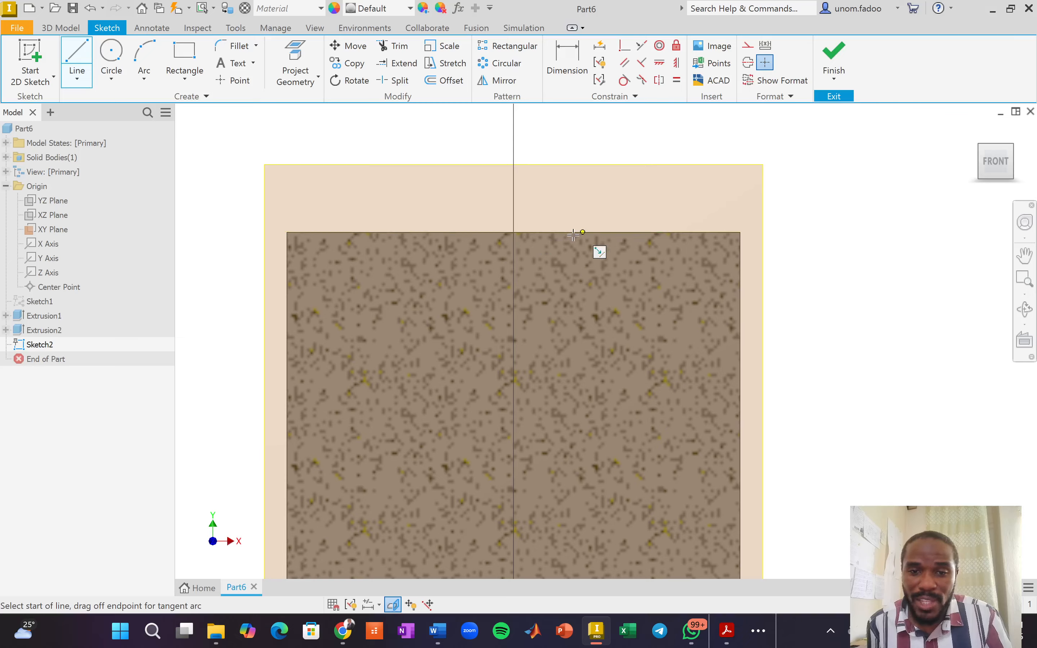
# Draw a 20 mm horizontal line rightward from the centre axis along the head's top edge.
pyautogui.click(515, 232)
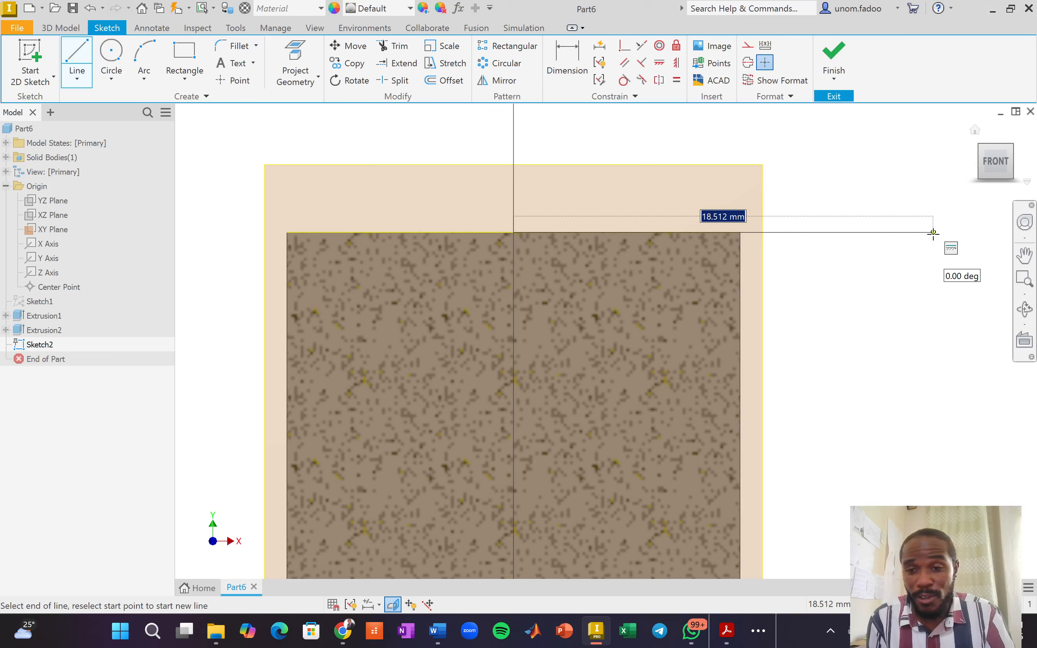
pyautogui.write('20')
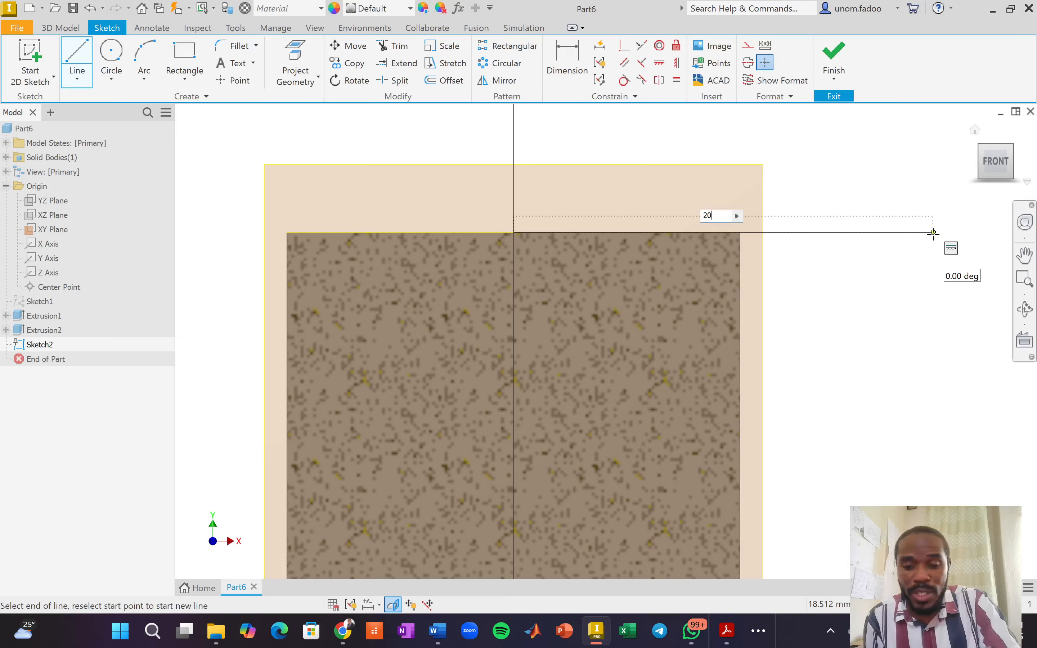
pyautogui.press('Return')
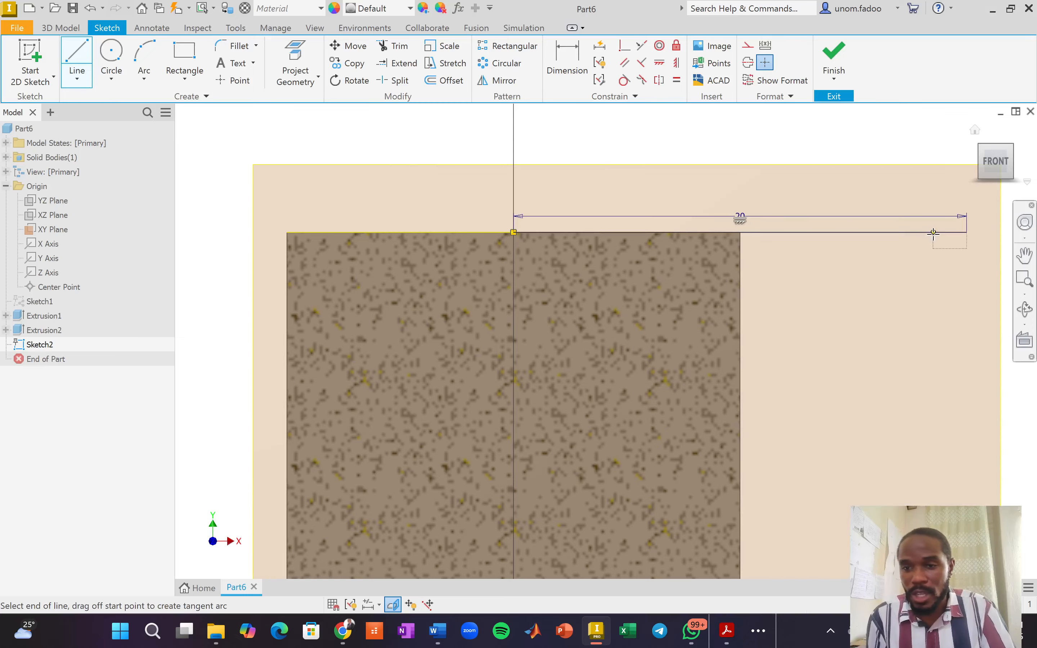
pyautogui.rightClick(892, 355)
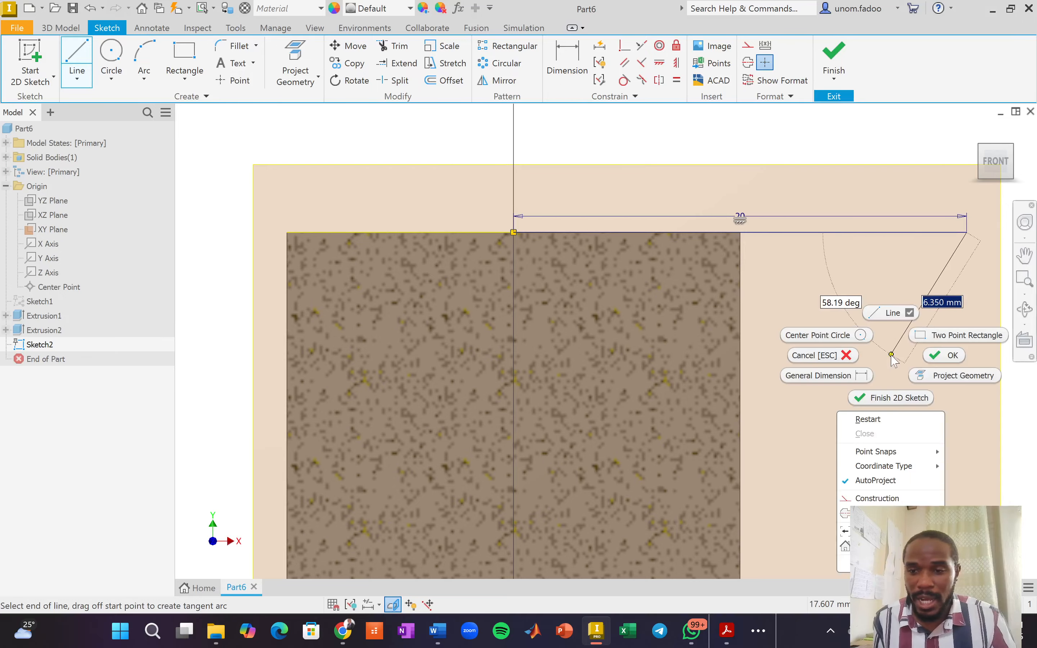
pyautogui.click(945, 357)
pyautogui.scroll(-3, 924, 426)
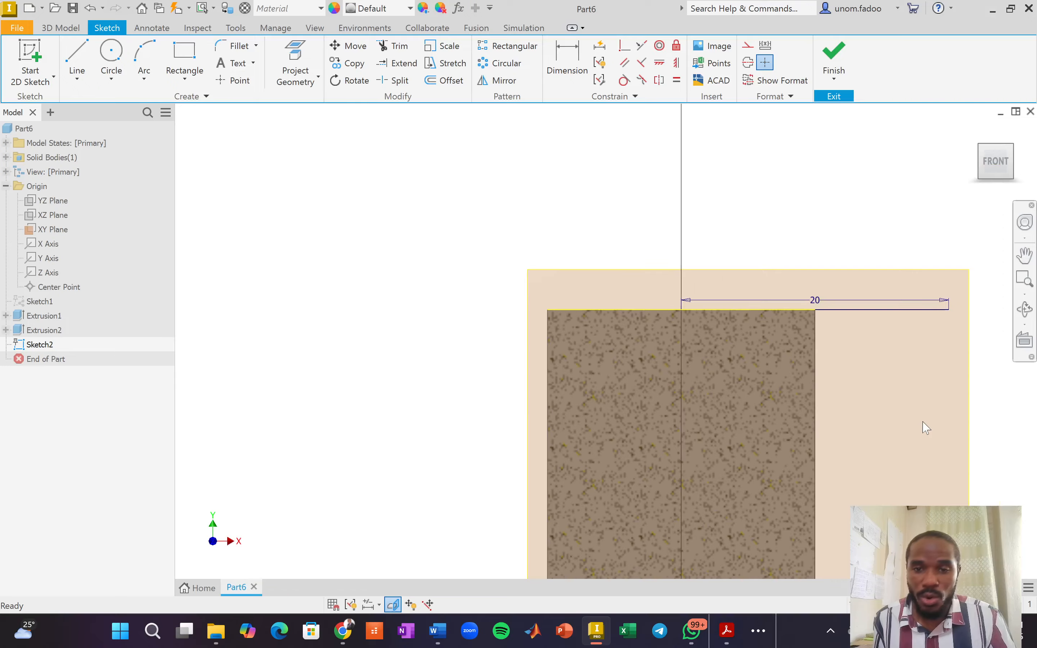
pyautogui.scroll(-3, 913, 445)
pyautogui.moveTo(651, 332); pyautogui.dragTo(377, 197, button='middle')
pyautogui.scroll(6, 644, 306)
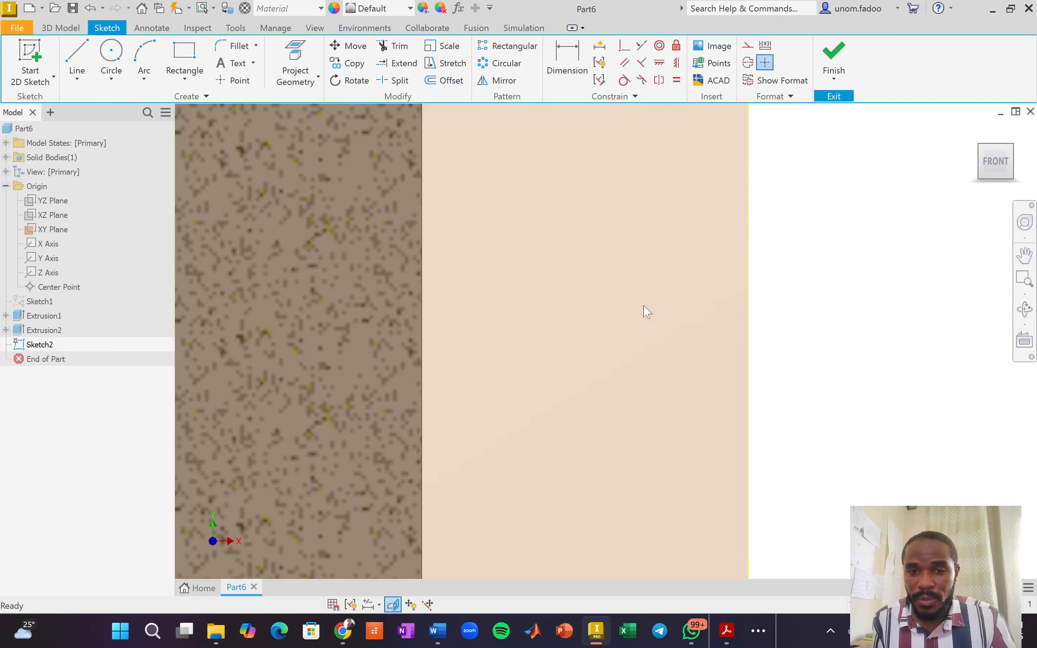
pyautogui.scroll(-3, 376, 256)
pyautogui.moveTo(399, 263); pyautogui.dragTo(539, 299, button='middle')
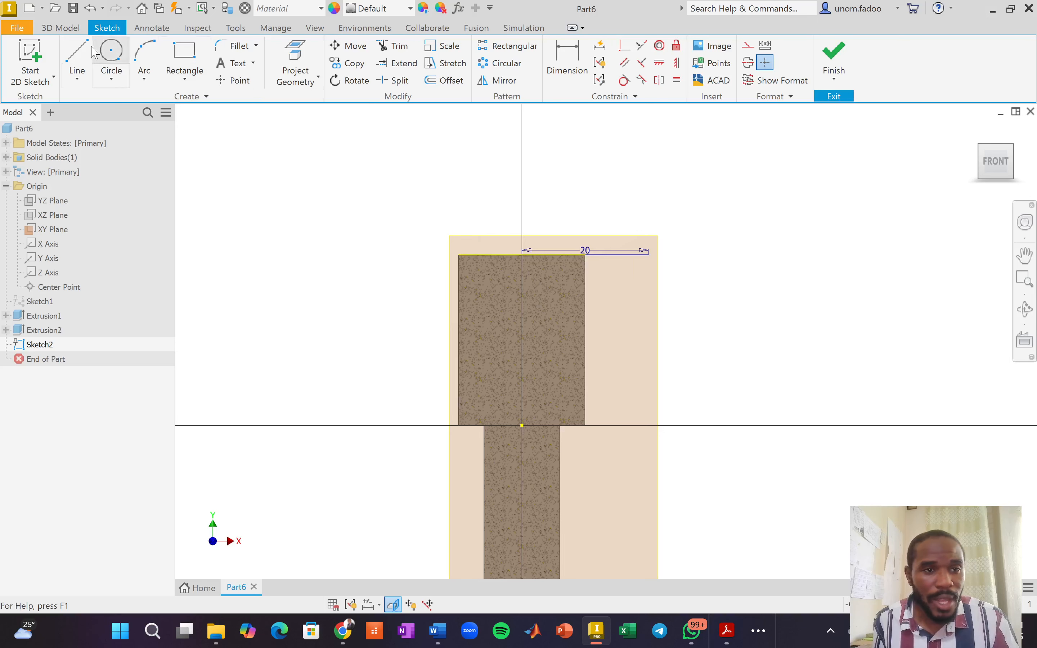
# Draw a second 20 mm line leftward from the axis along the head's top edge.
pyautogui.click(76, 54)
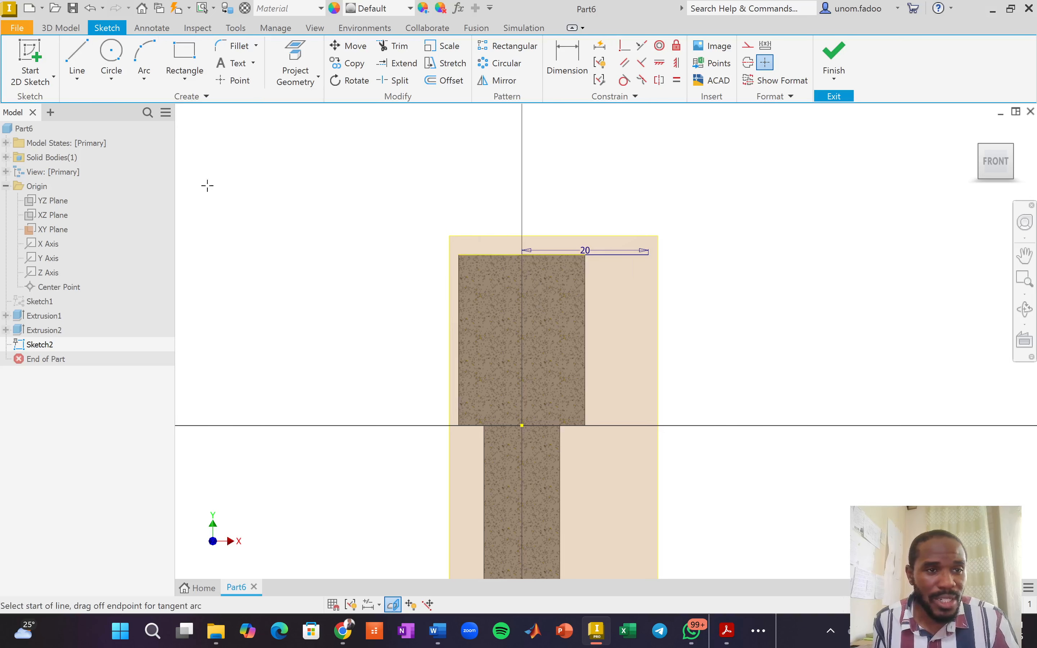
pyautogui.click(523, 254)
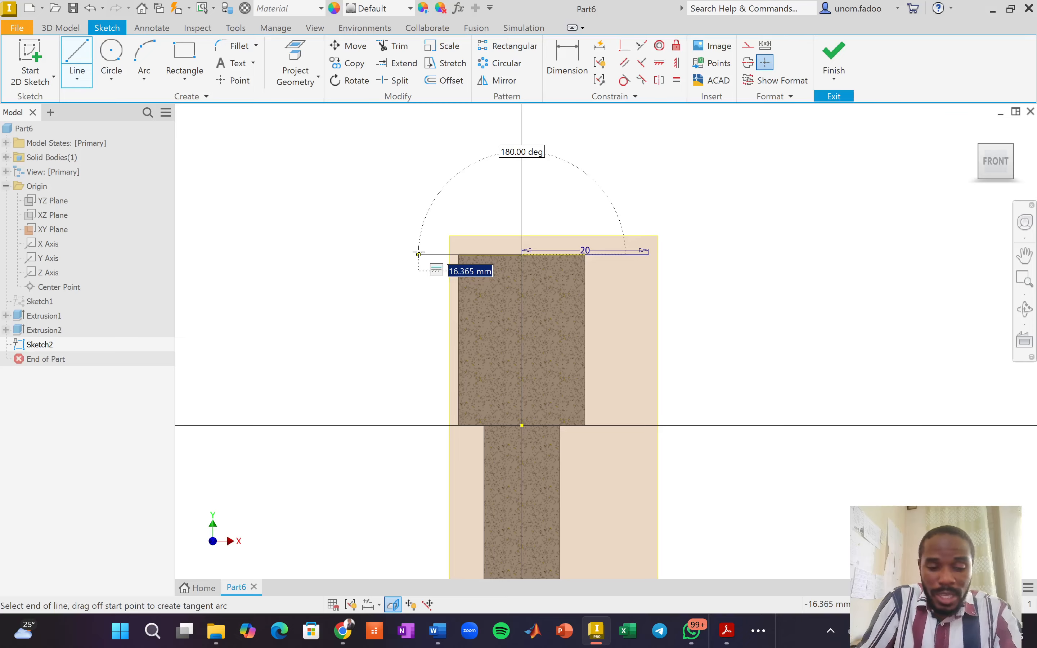
pyautogui.write('20')
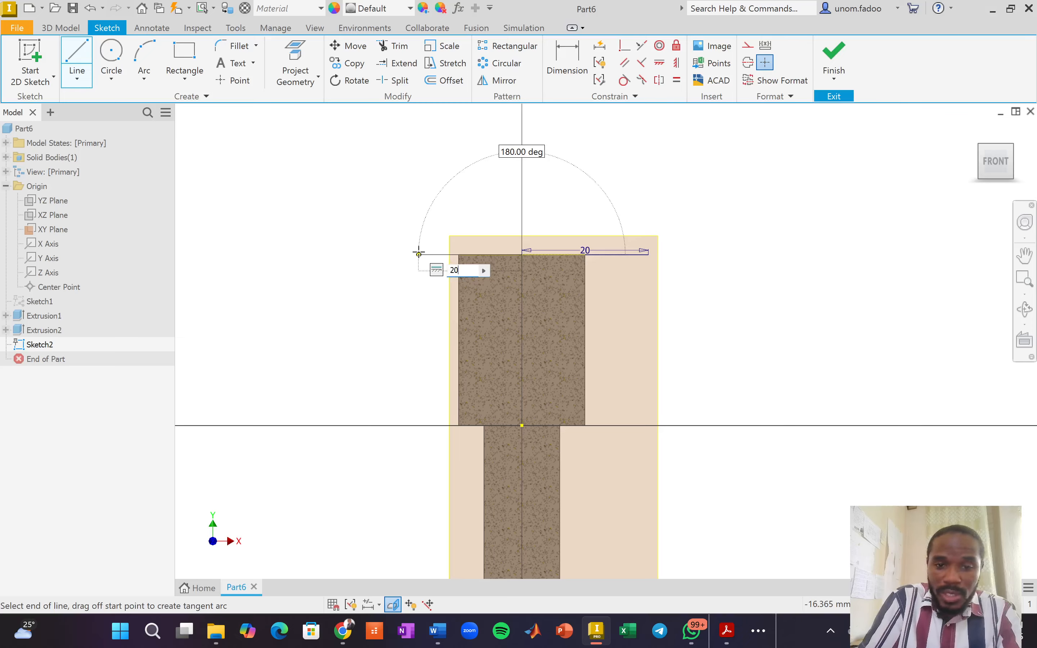
pyautogui.press('Return')
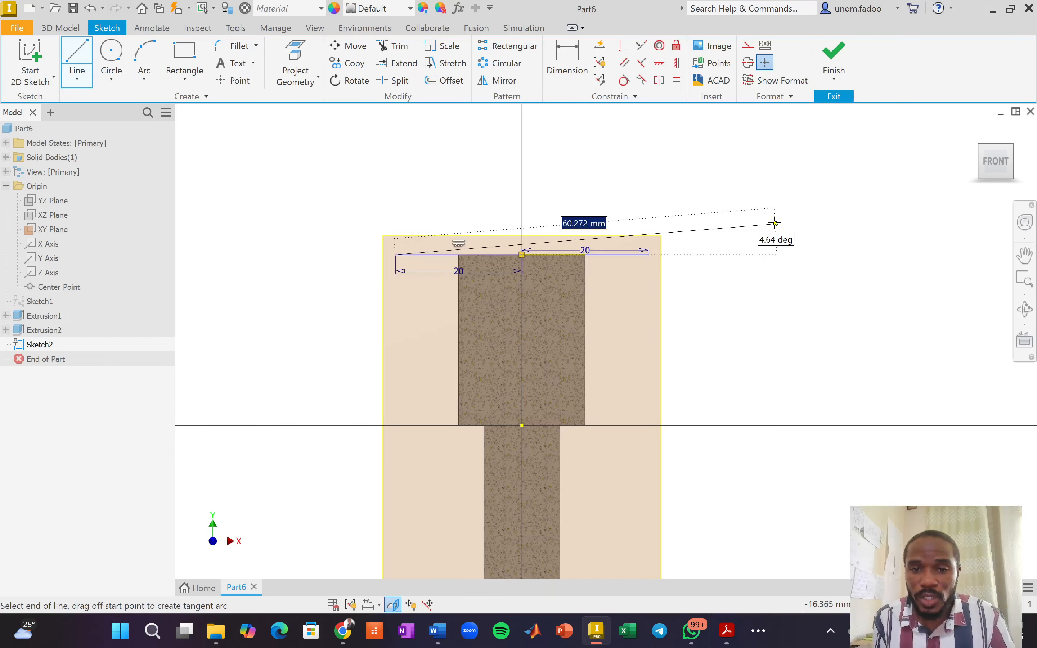
pyautogui.rightClick(771, 213)
pyautogui.click(806, 213)
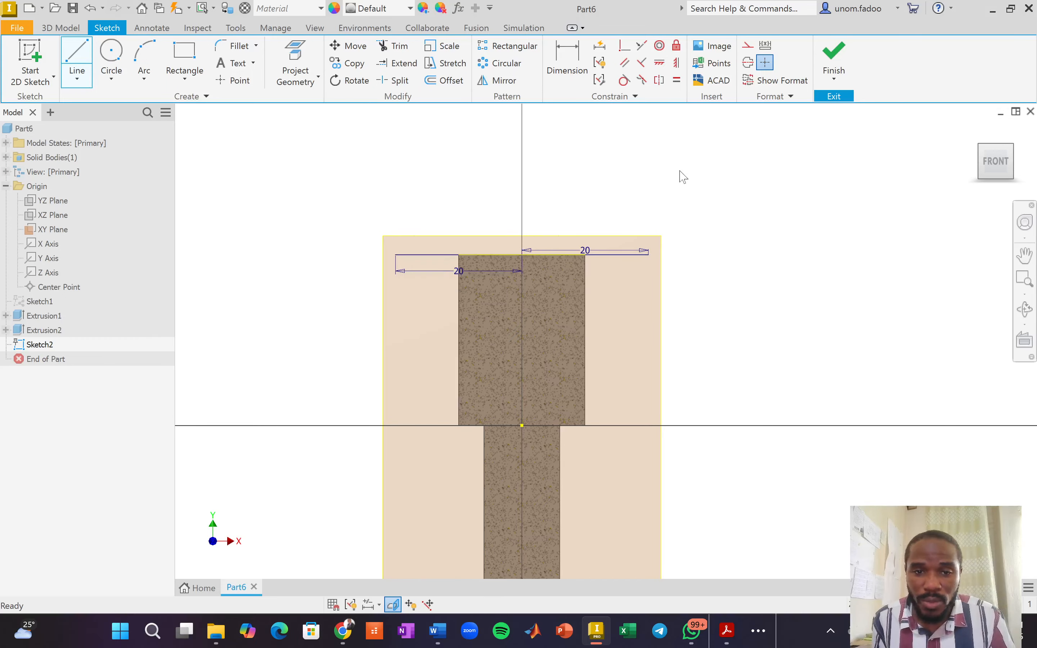
# Place a 44 mm diameter circle centred in the profile's upper block.
pyautogui.click(111, 54)
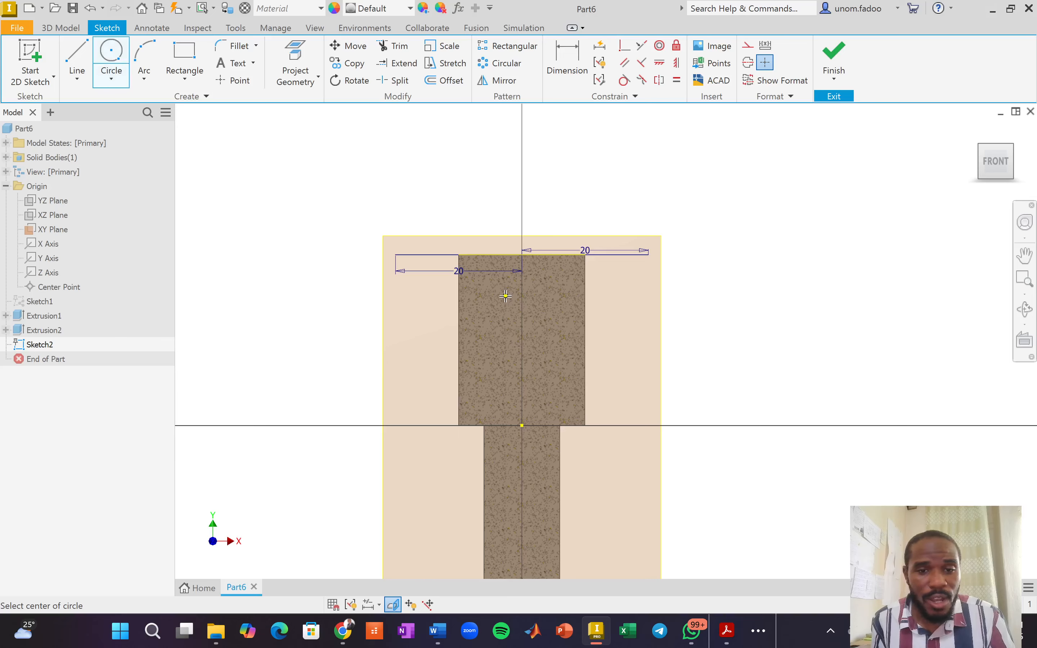
pyautogui.click(503, 334)
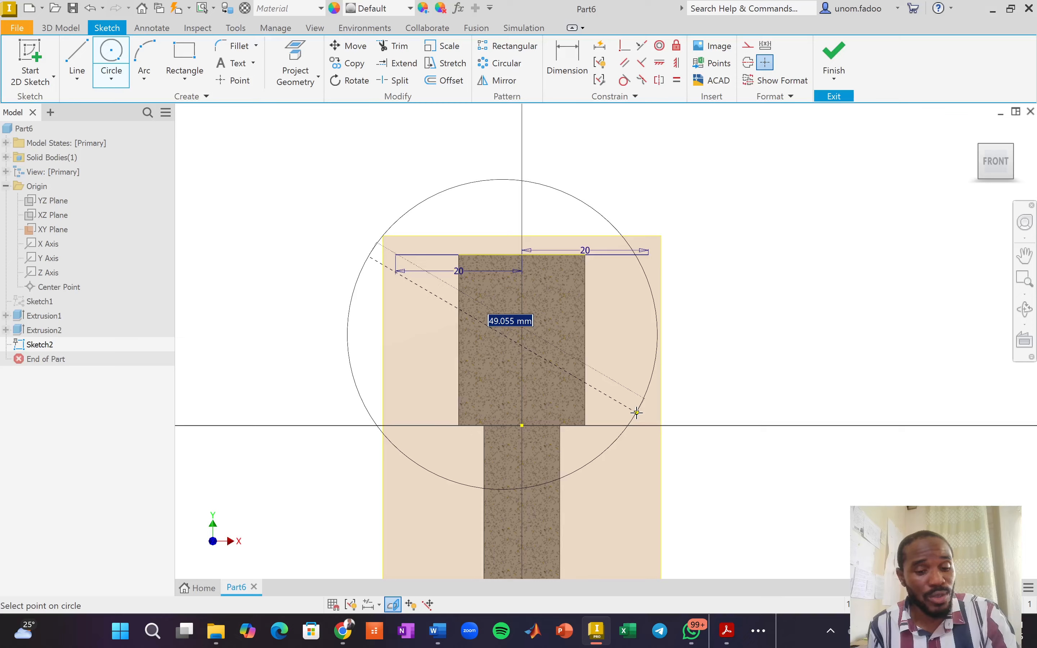
pyautogui.write('44')
pyautogui.press('Return')
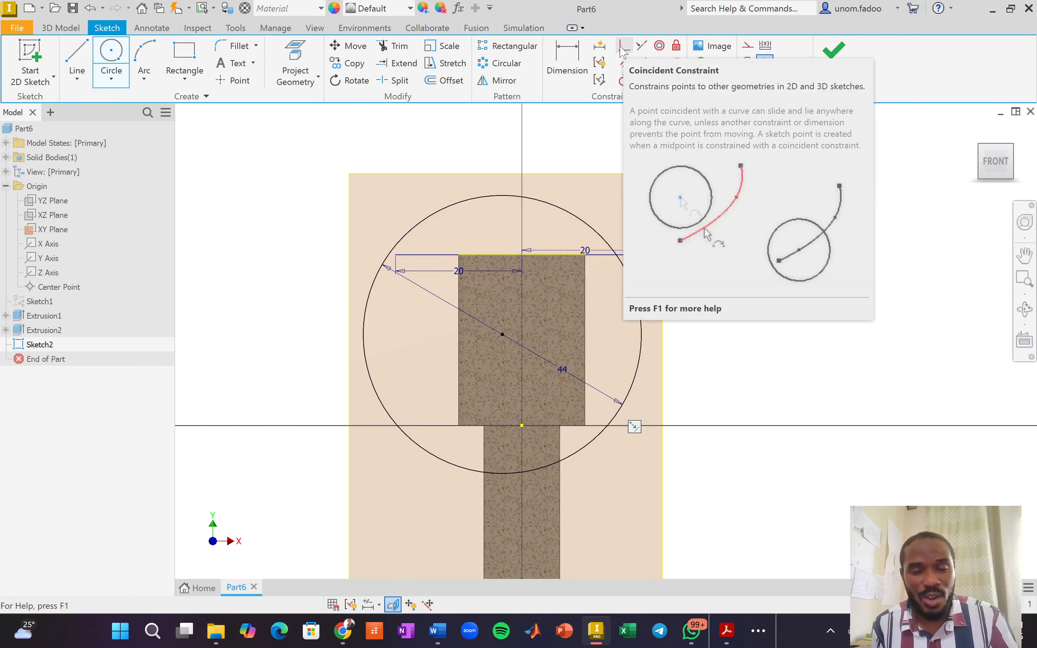
# Constrain the circle coincident with the right end of the top line, then pick the left line end.
pyautogui.click(625, 47)
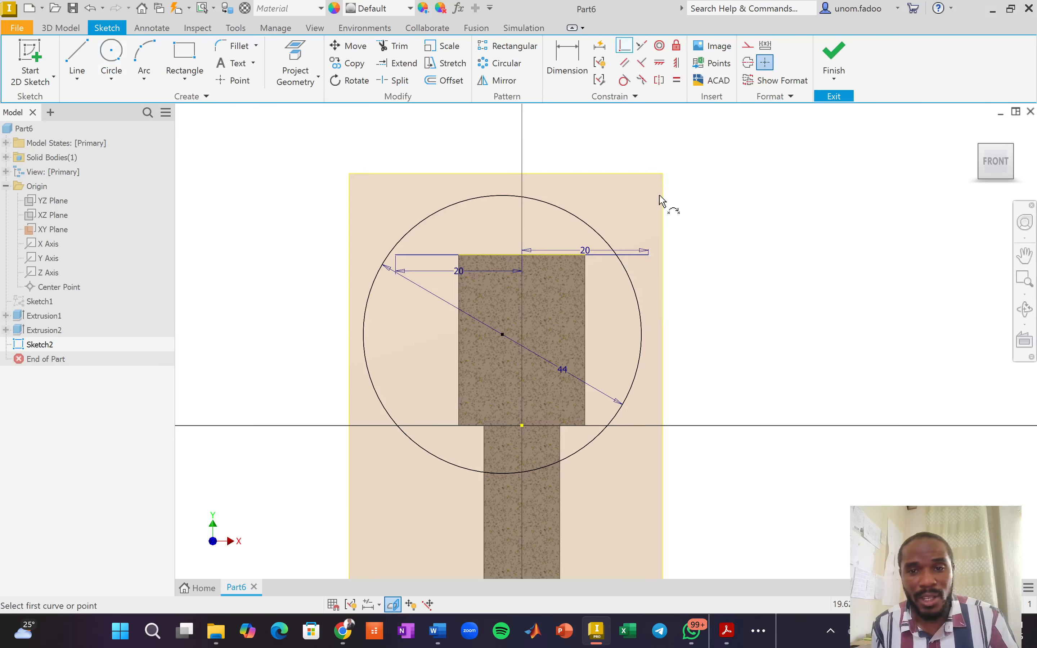
pyautogui.scroll(5, 672, 261)
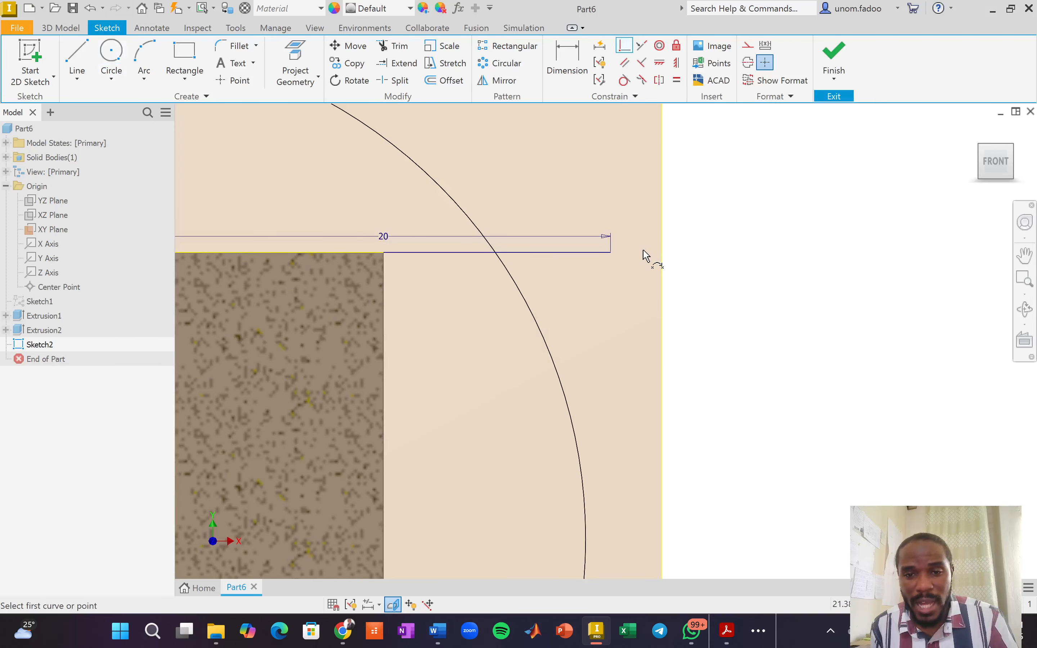
pyautogui.click(612, 254)
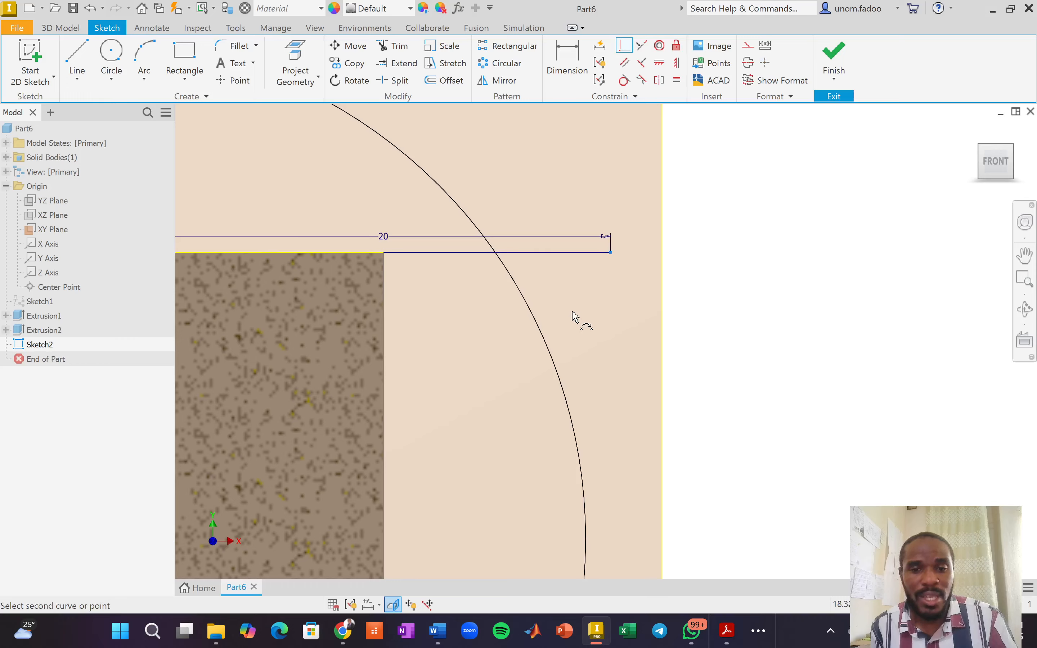
pyautogui.click(528, 305)
pyautogui.scroll(-4, 449, 345)
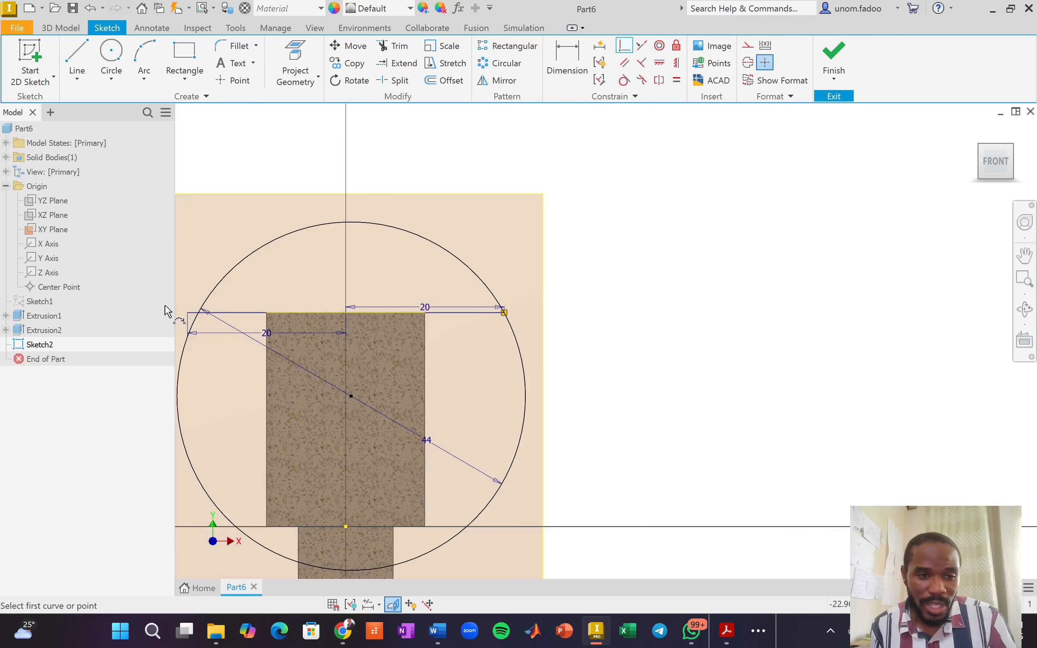
pyautogui.scroll(5, 189, 300)
pyautogui.moveTo(195, 317); pyautogui.dragTo(285, 301, button='middle')
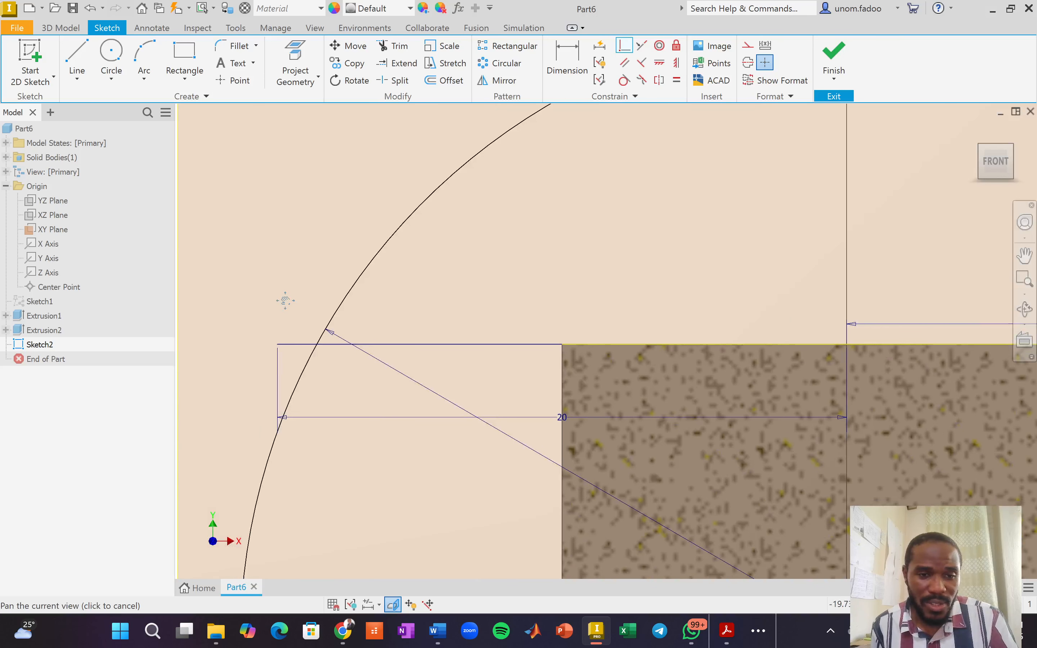
pyautogui.scroll(3, 281, 322)
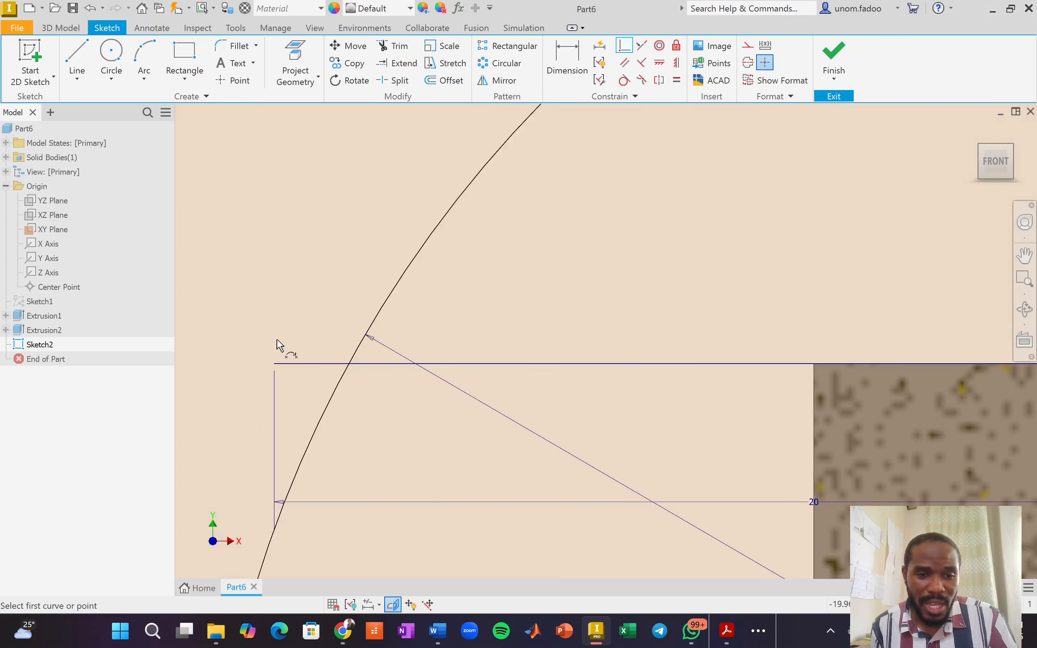
pyautogui.click(274, 364)
# Make the circle pass through the left line end and reframe the whole circle.
pyautogui.click(322, 430)
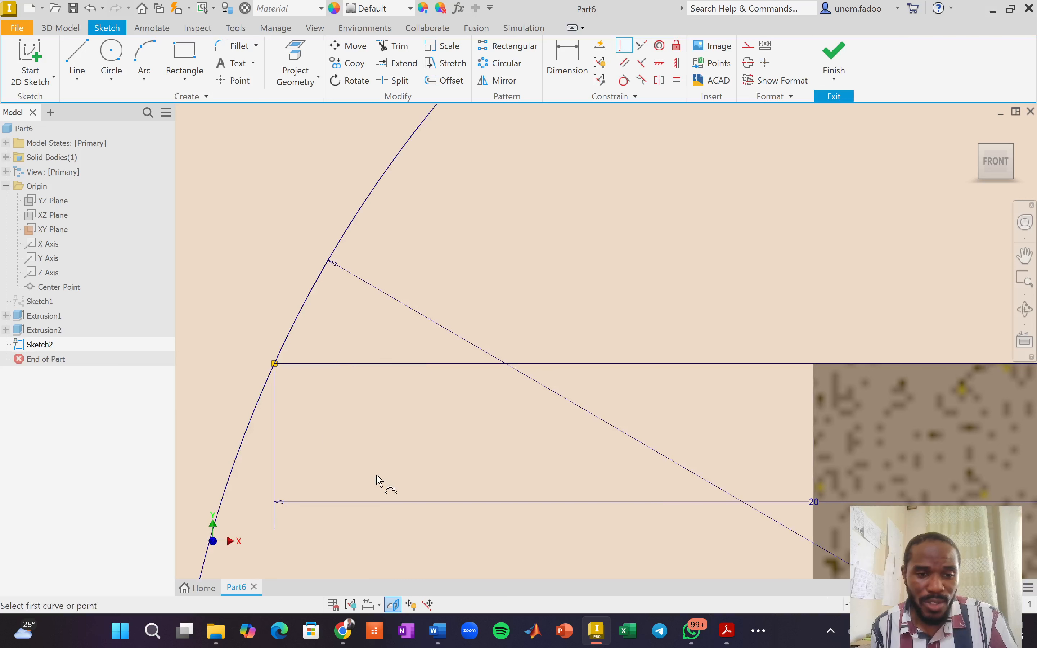
pyautogui.scroll(-8, 401, 457)
pyautogui.moveTo(677, 281); pyautogui.dragTo(611, 44, button='middle')
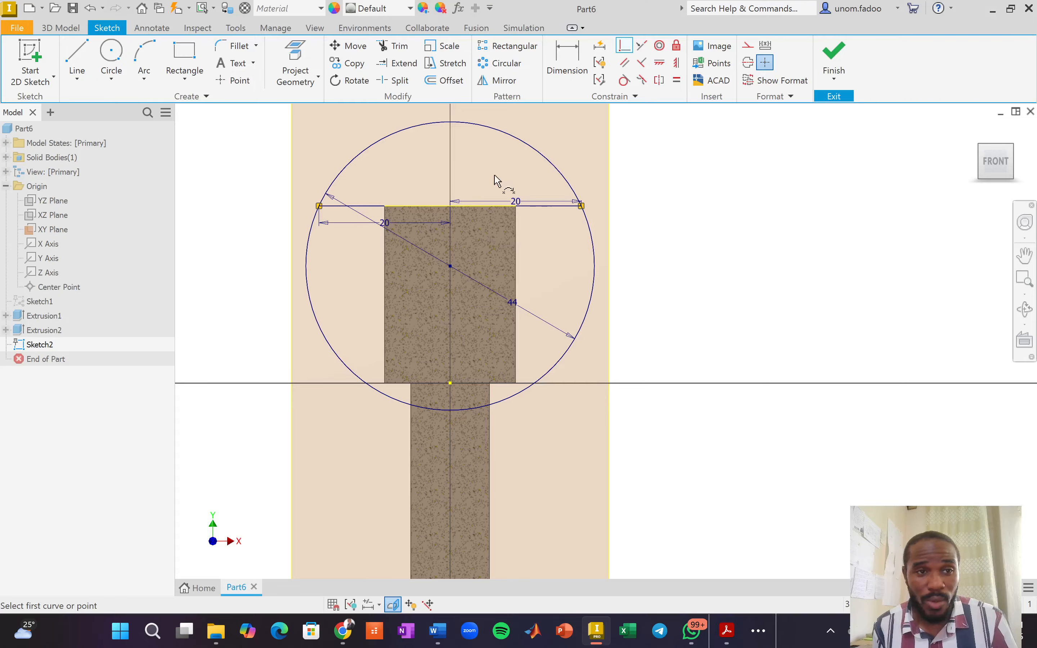
# Draw a vertical line from the top edge's midpoint up to the circle's top quadrant.
pyautogui.click(76, 60)
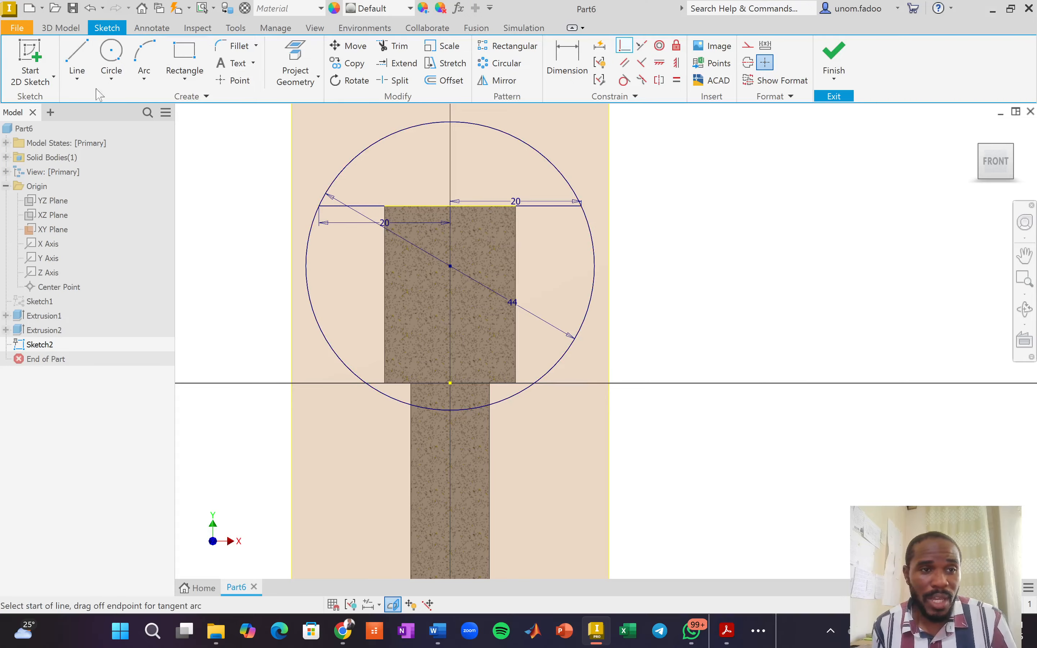
pyautogui.click(451, 207)
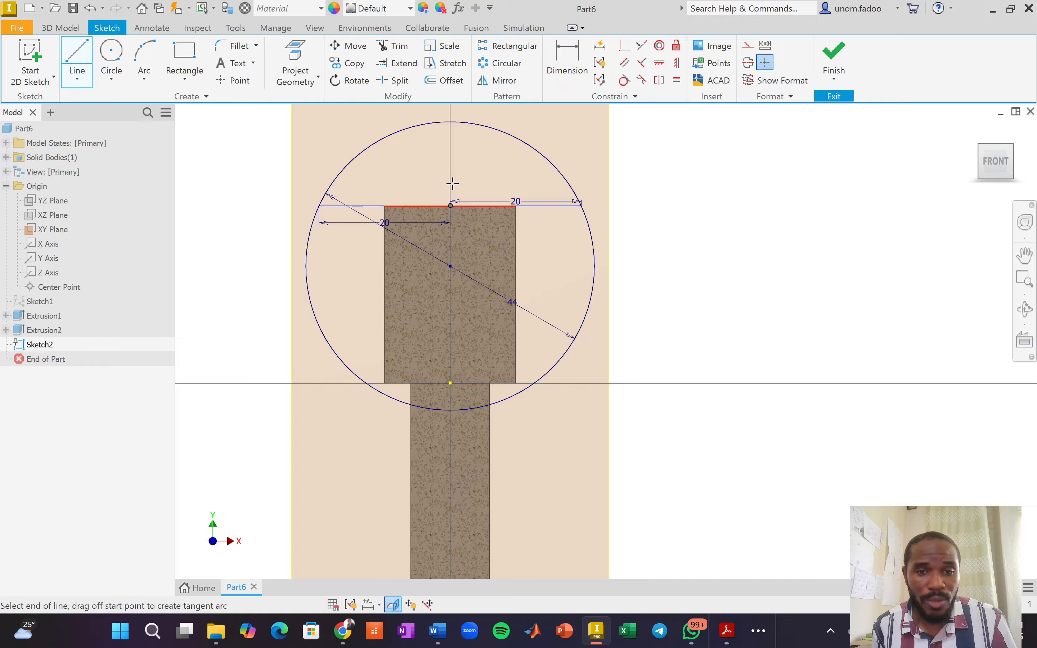
pyautogui.doubleClick(450, 121)
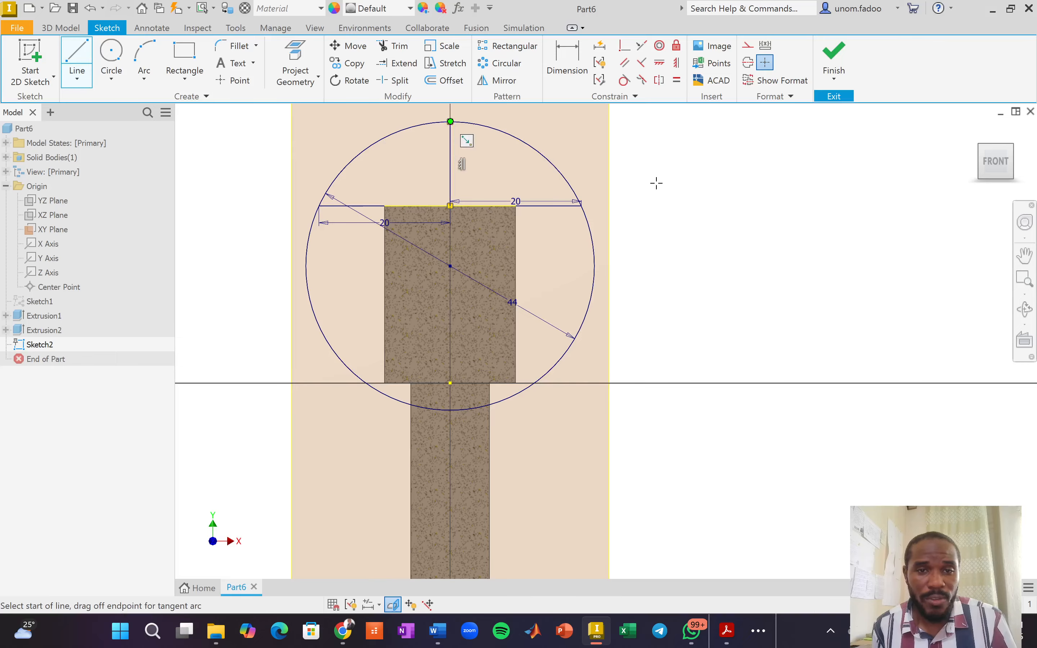
pyautogui.rightClick(724, 193)
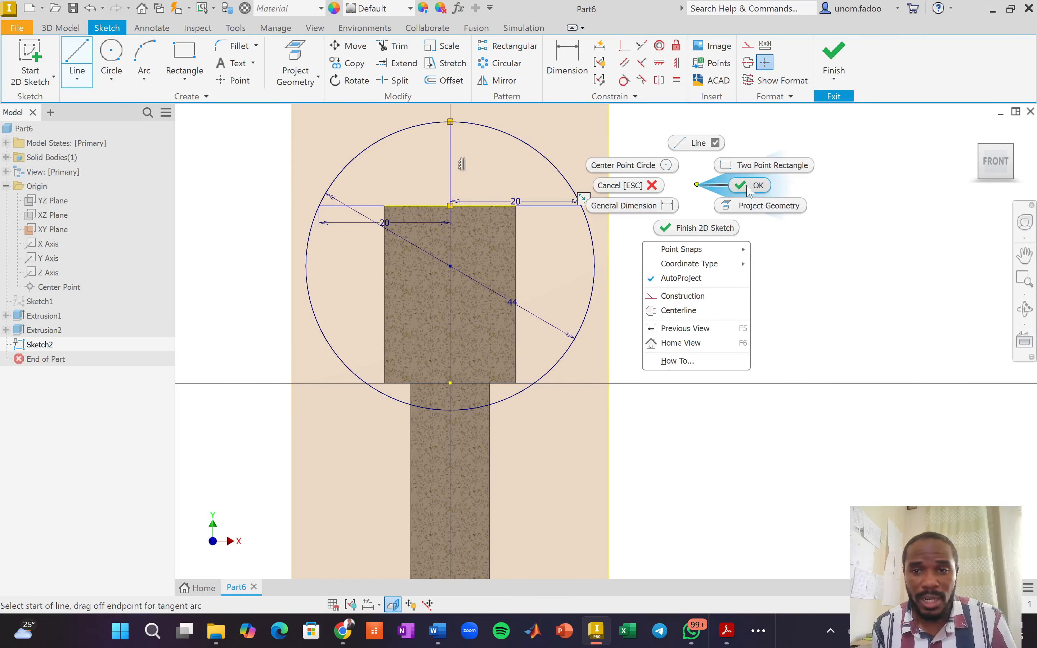
pyautogui.click(749, 187)
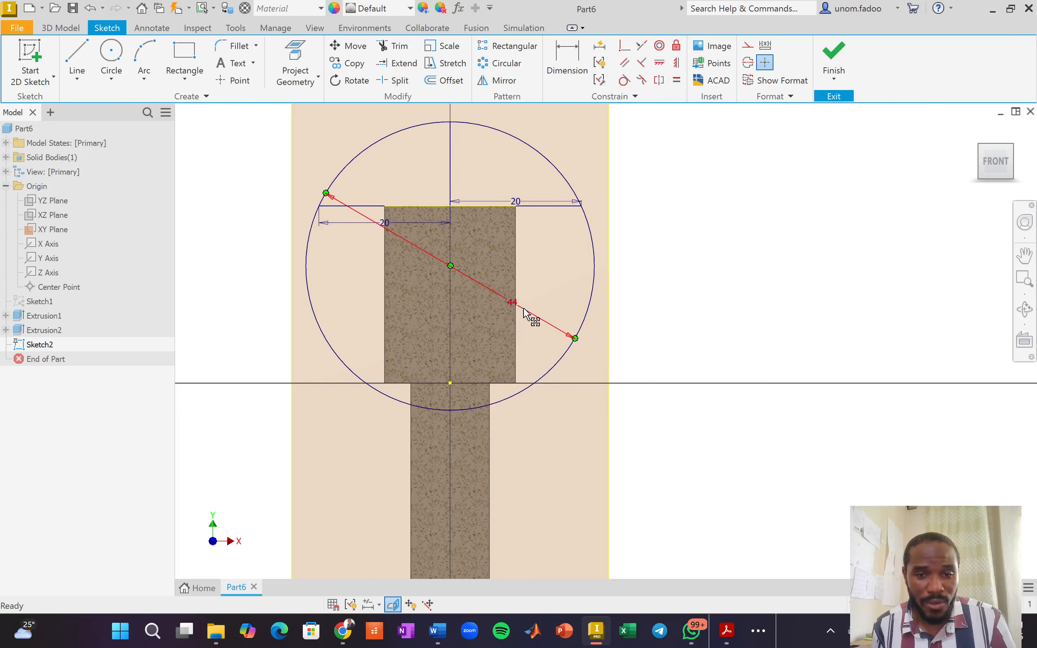
# Delete the 44 diameter dimension, then the left 20 and top 20 dimensions.
pyautogui.click(527, 315)
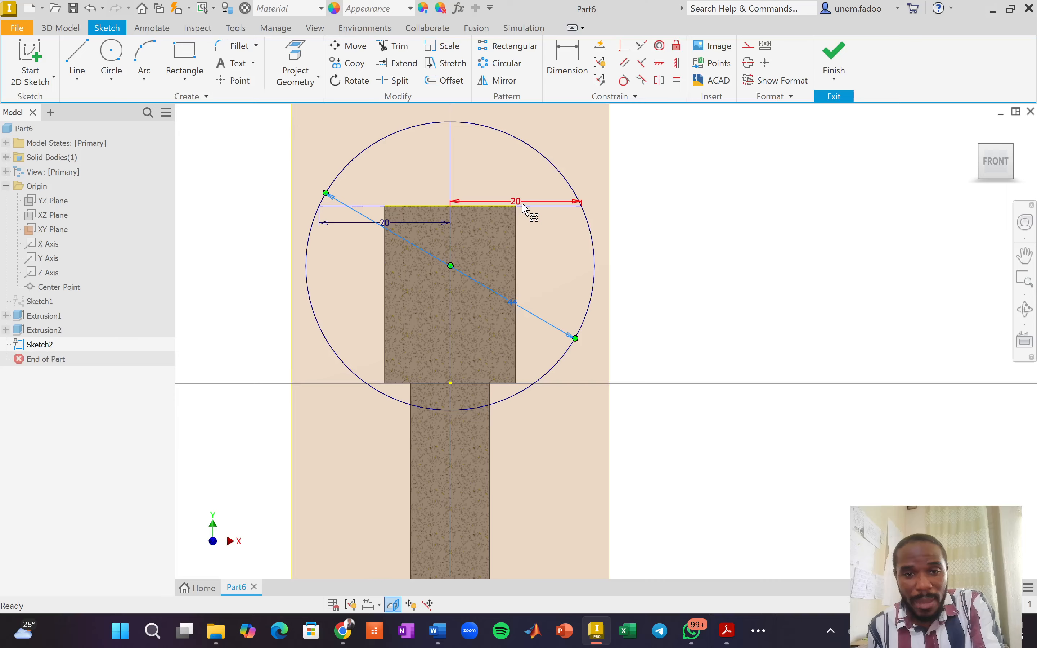
pyautogui.press('Delete')
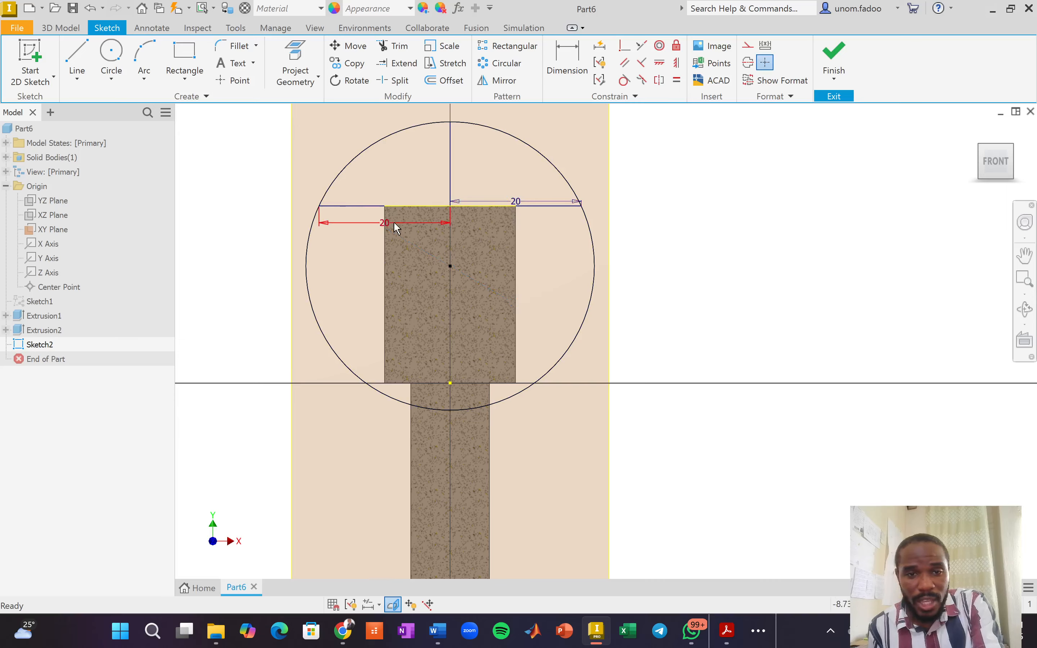
pyautogui.click(374, 229)
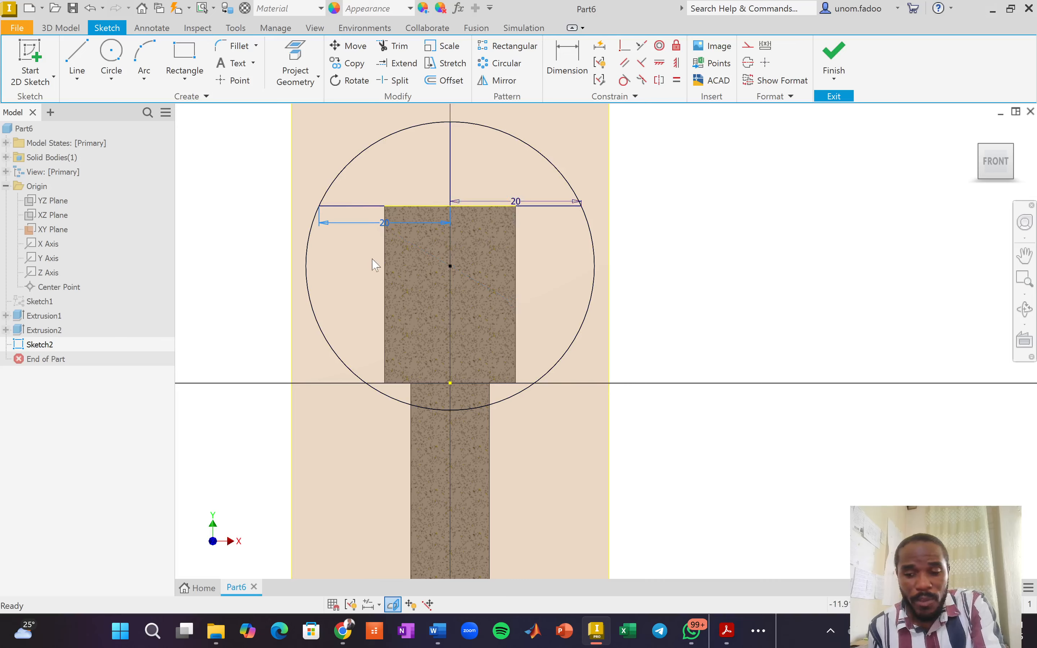
pyautogui.press('Delete')
pyautogui.click(509, 203)
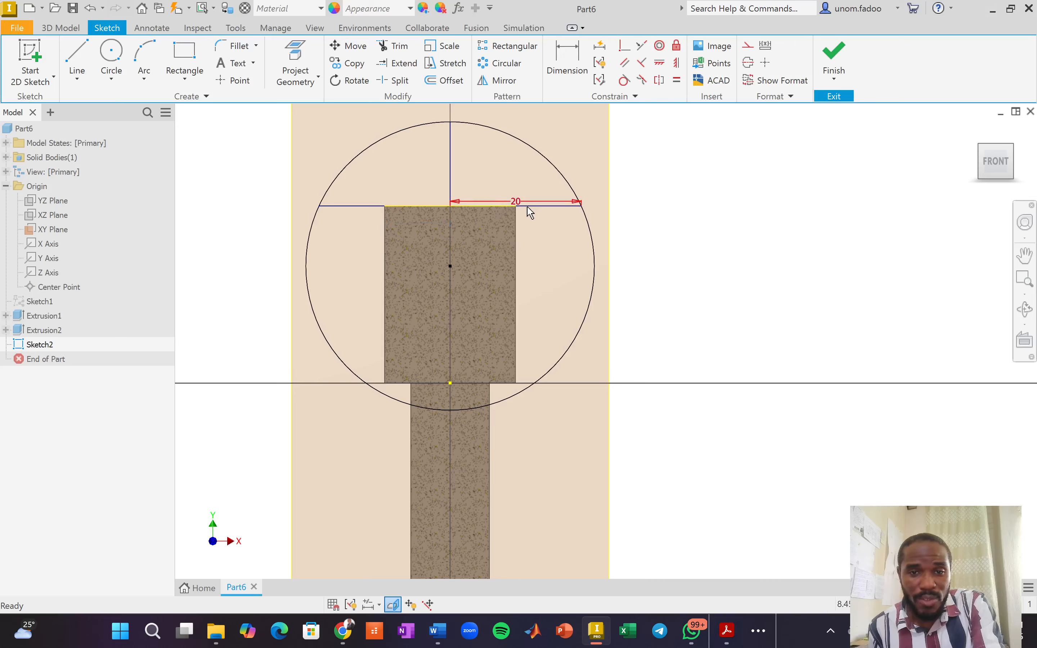
pyautogui.press('Delete')
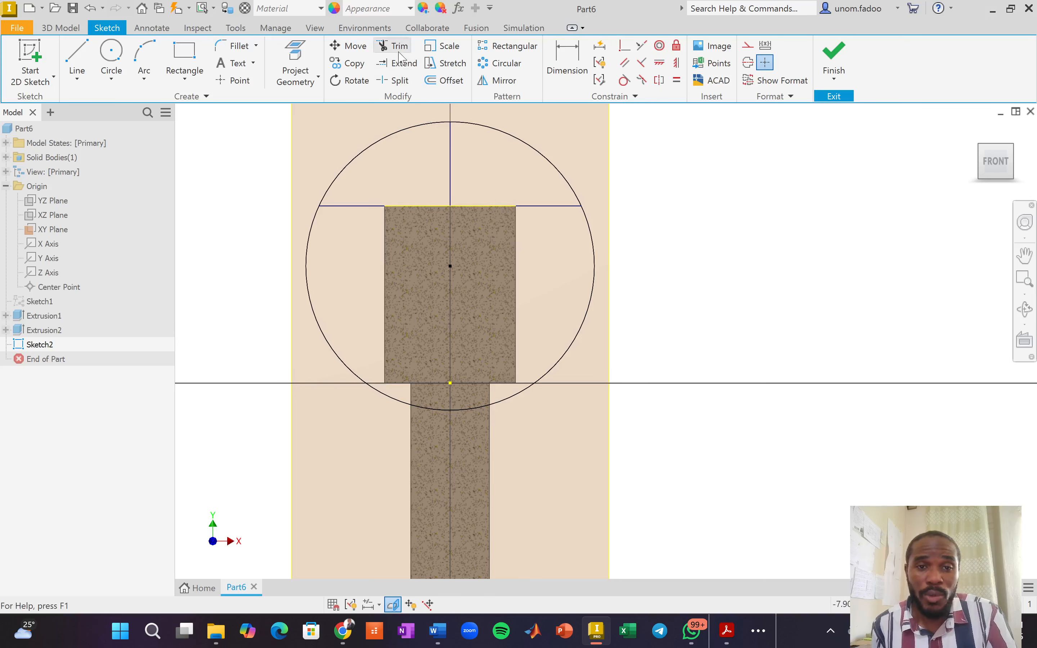
# Trim away the lower circle, the arc's left half and the left horizontal line, leaving a quarter arc.
pyautogui.rightClick(710, 201)
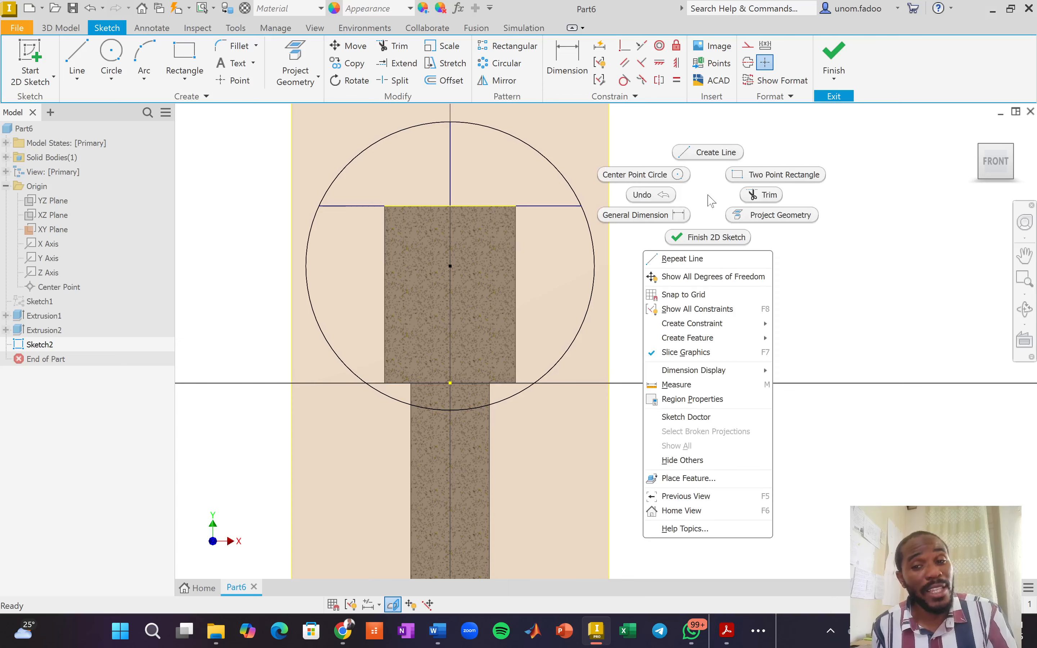
pyautogui.click(755, 201)
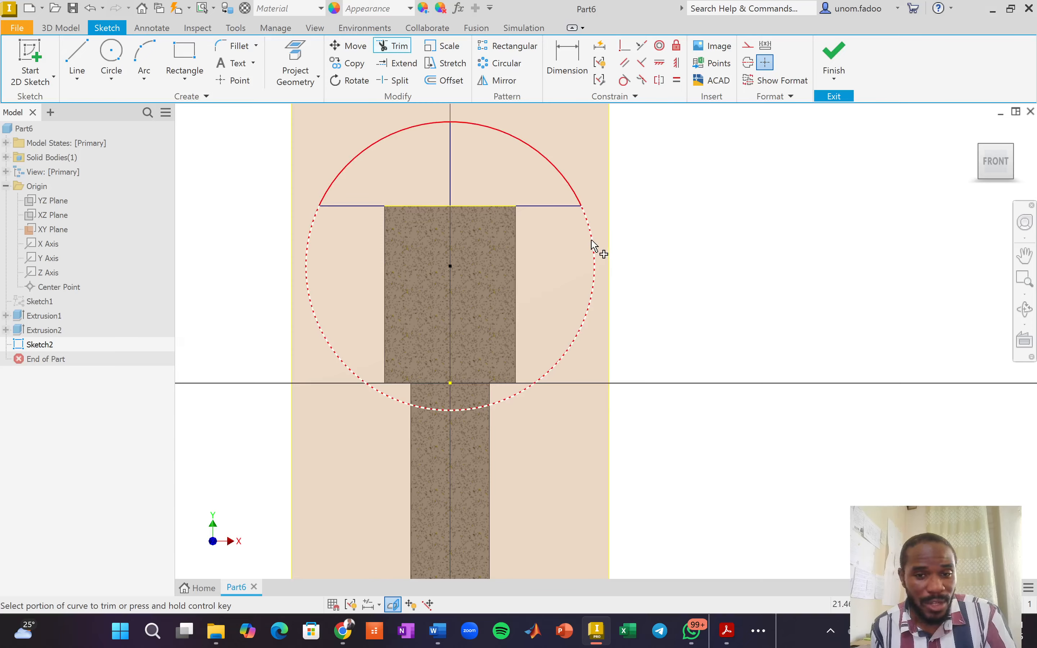
pyautogui.click(592, 246)
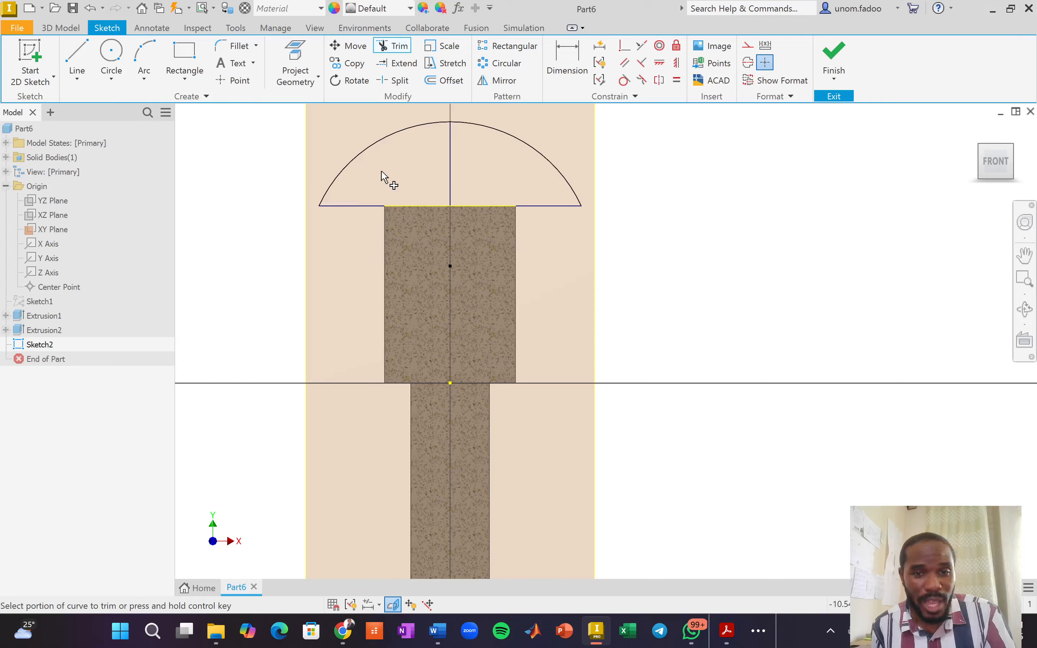
pyautogui.click(401, 130)
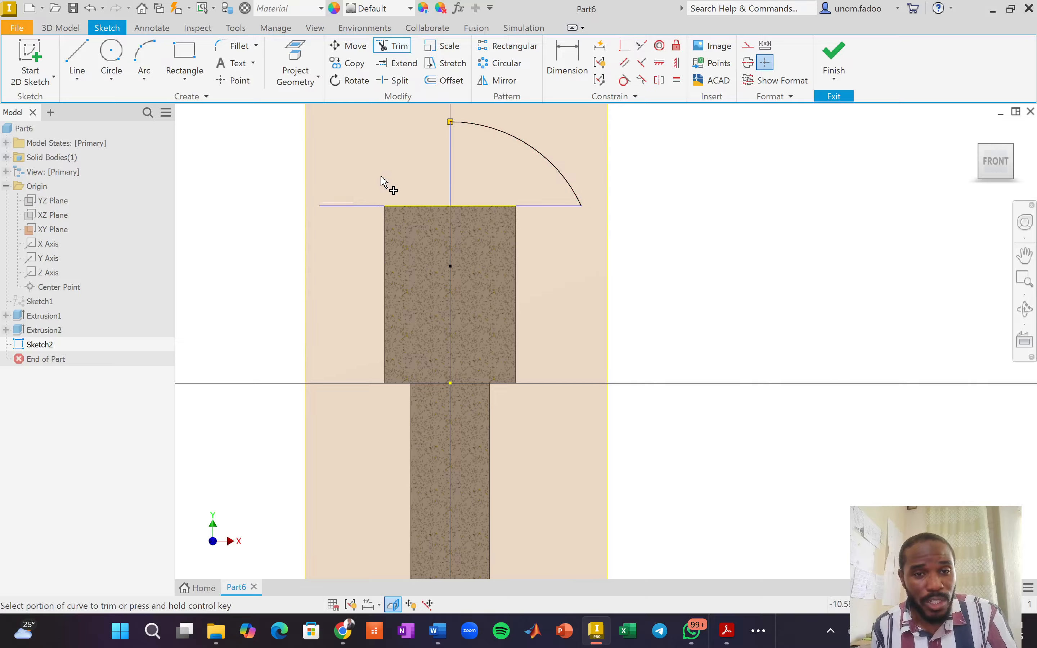
pyautogui.click(359, 207)
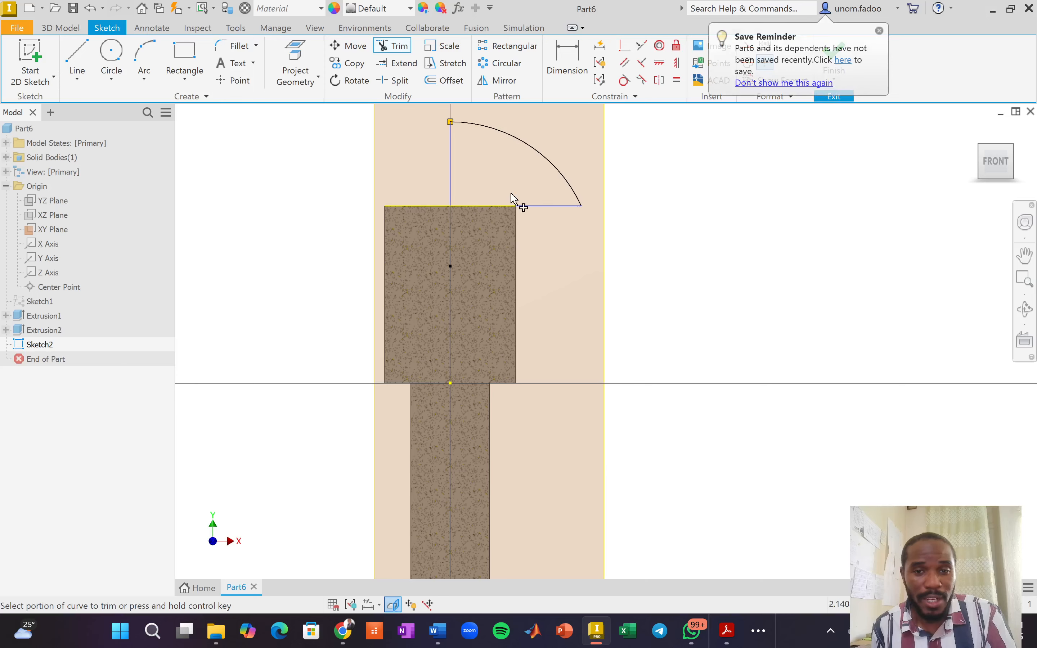
pyautogui.rightClick(761, 242)
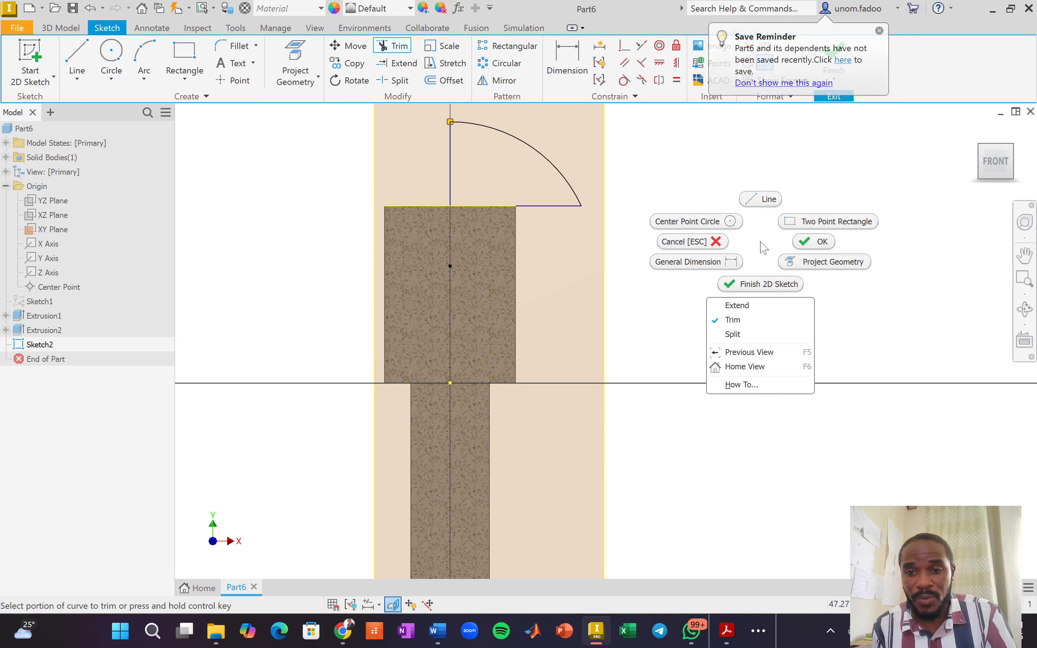
pyautogui.click(805, 243)
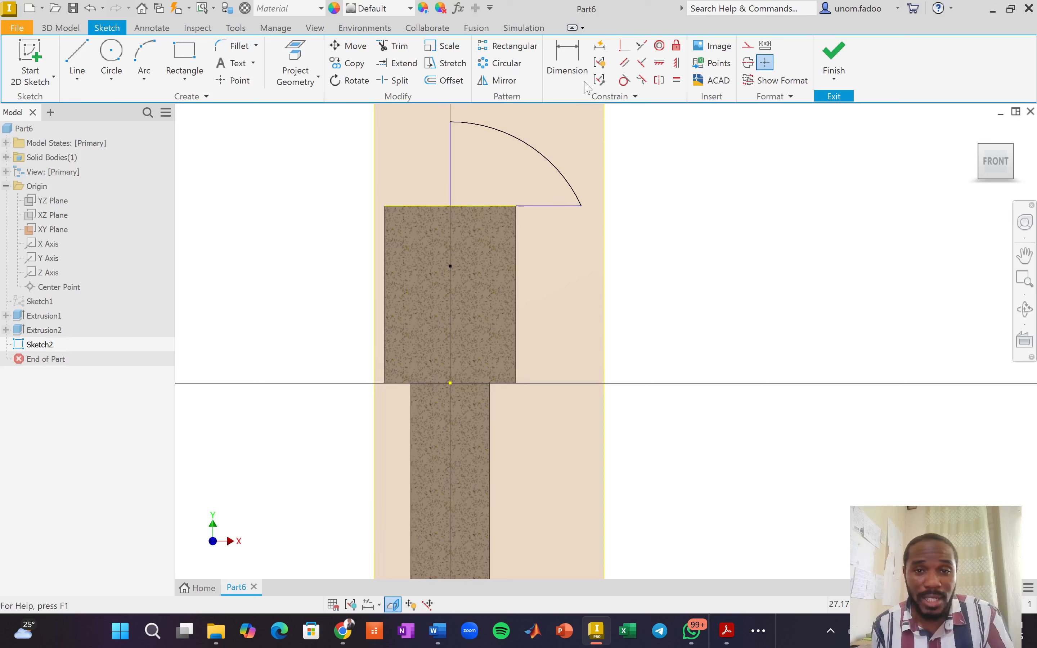
# Dimension the profile: horizontal line 20, vertical line 12.835 and arc radius 22.
pyautogui.click(574, 67)
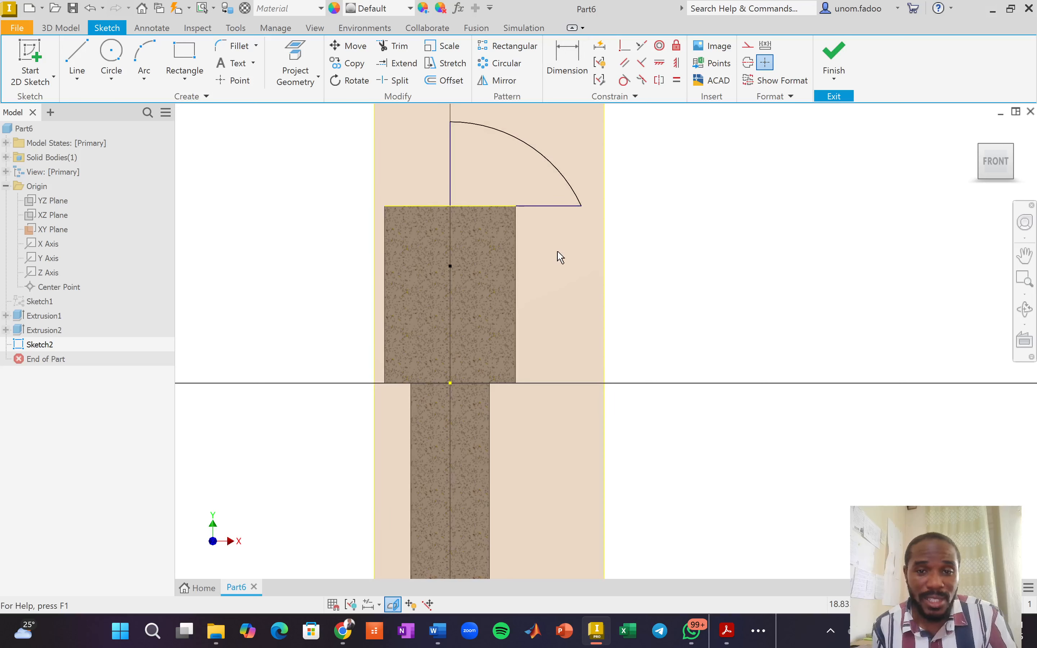
pyautogui.click(549, 207)
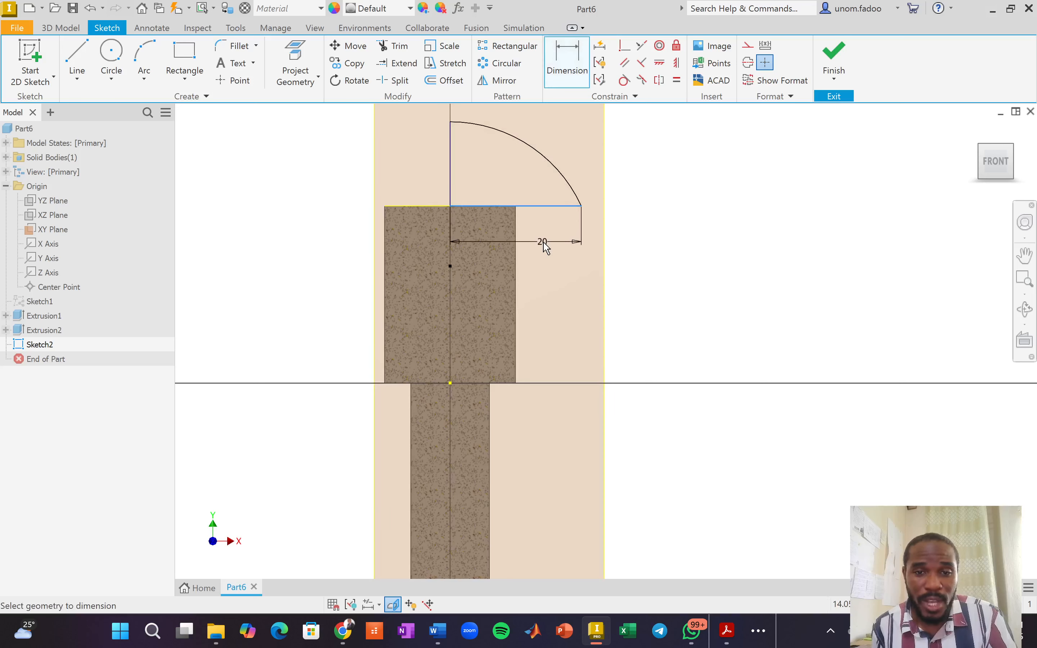
pyautogui.click(551, 272)
pyautogui.click(593, 298)
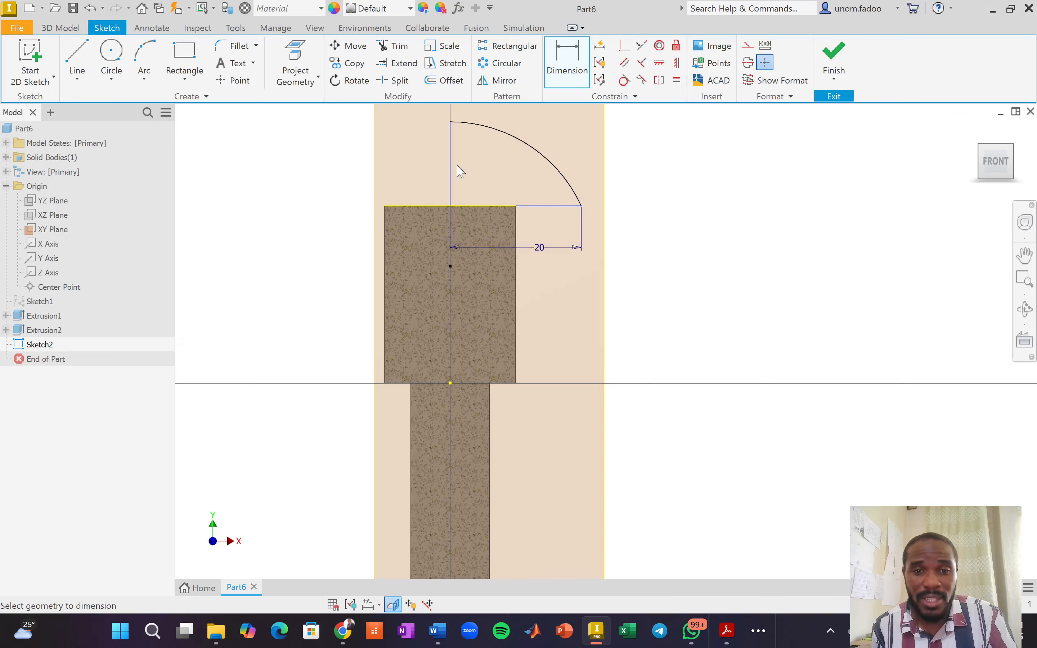
pyautogui.click(451, 155)
pyautogui.click(354, 151)
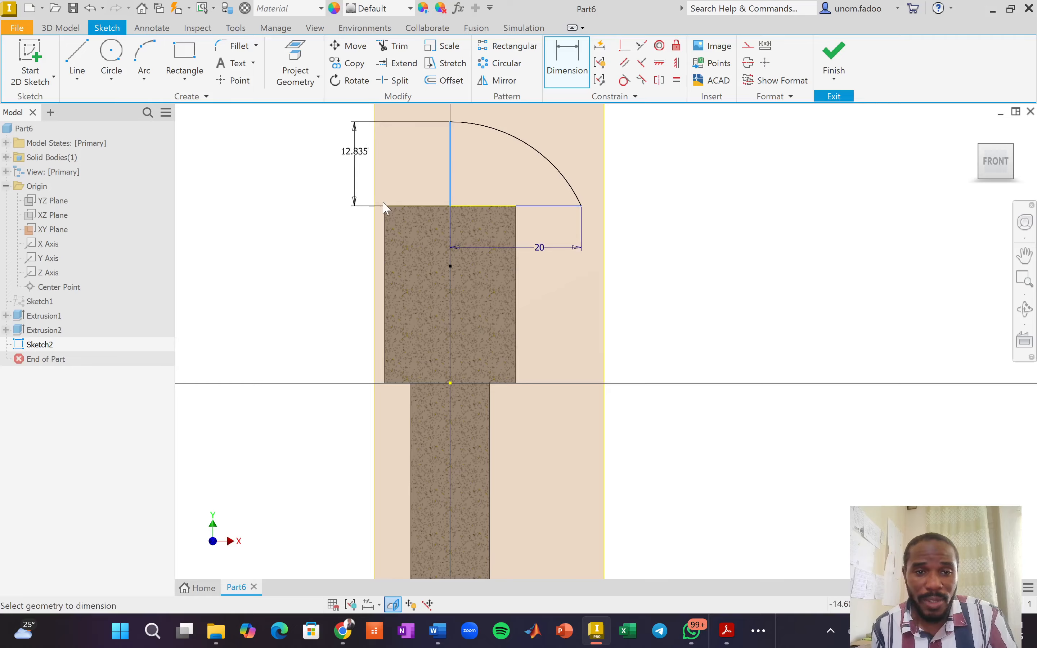
pyautogui.click(408, 204)
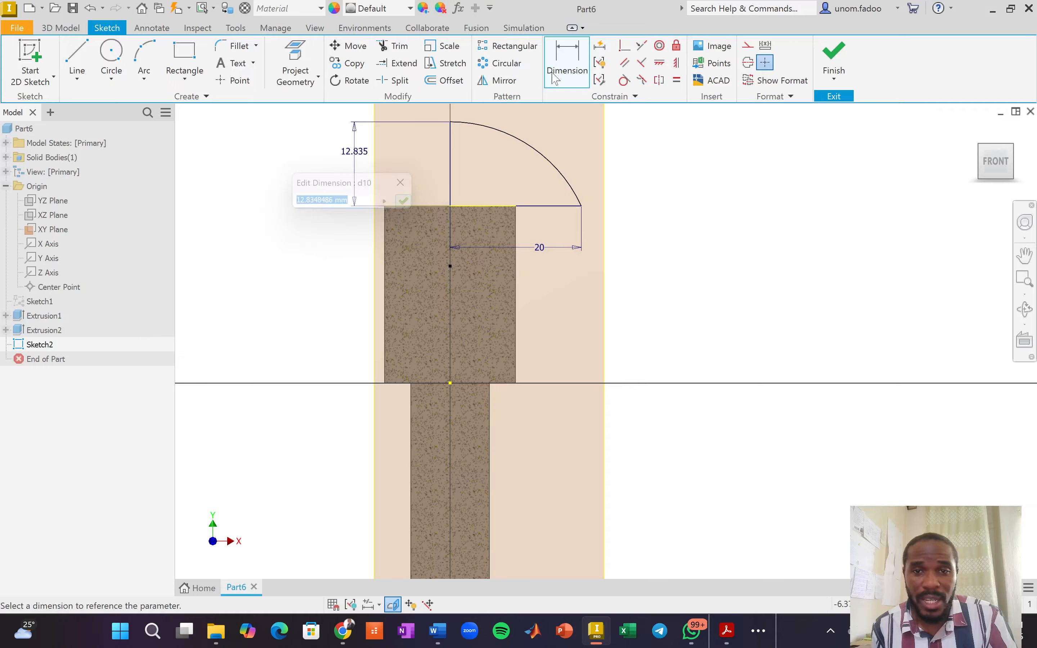
pyautogui.click(515, 175)
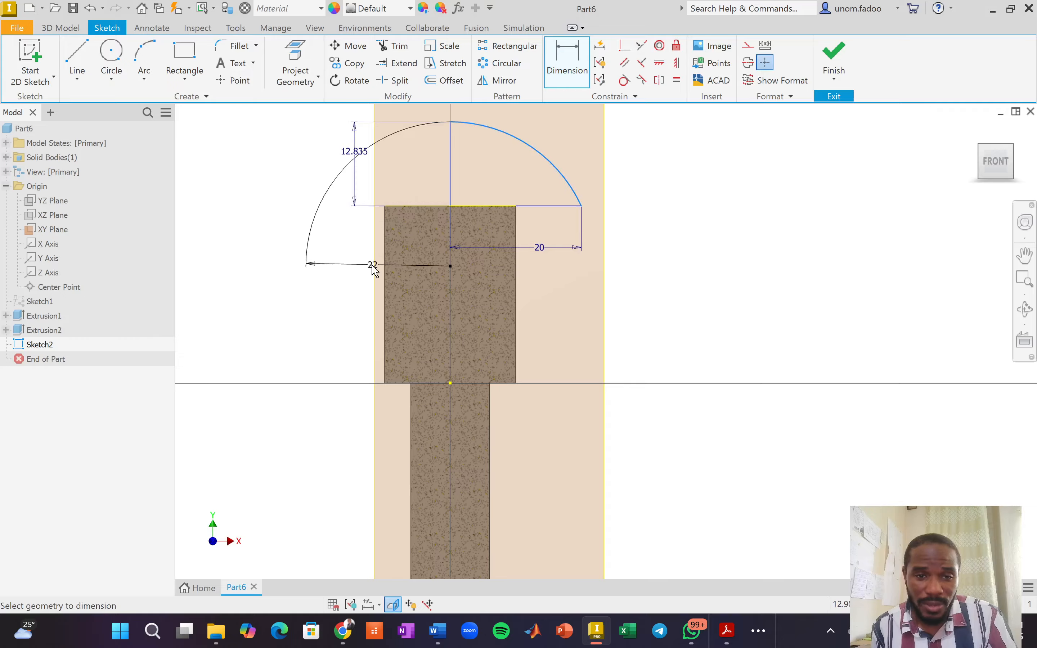
pyautogui.click(497, 183)
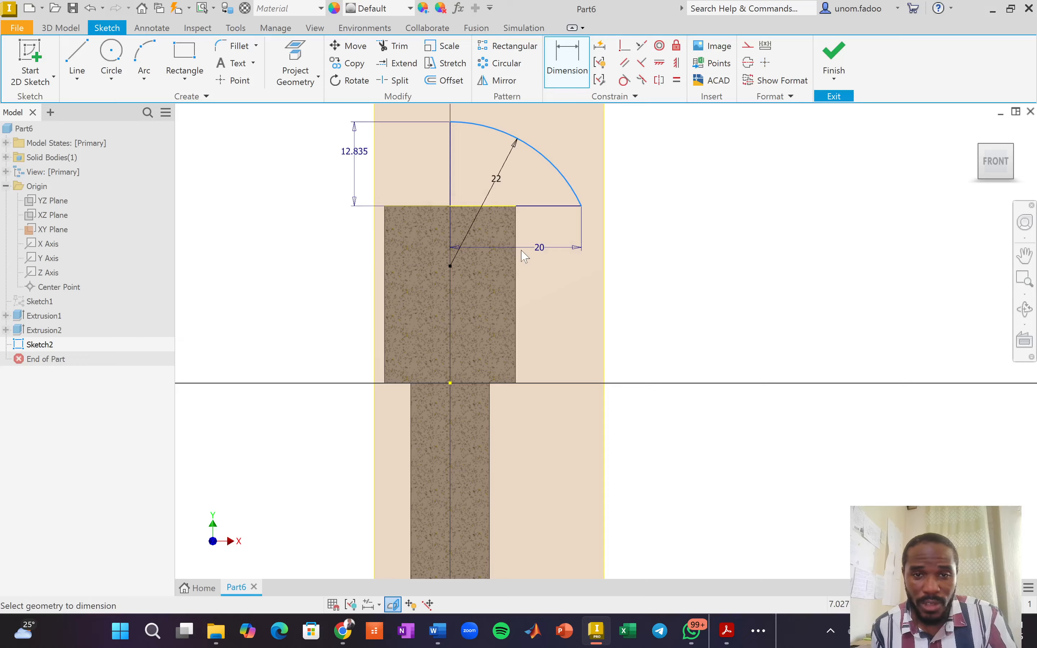
pyautogui.click(550, 231)
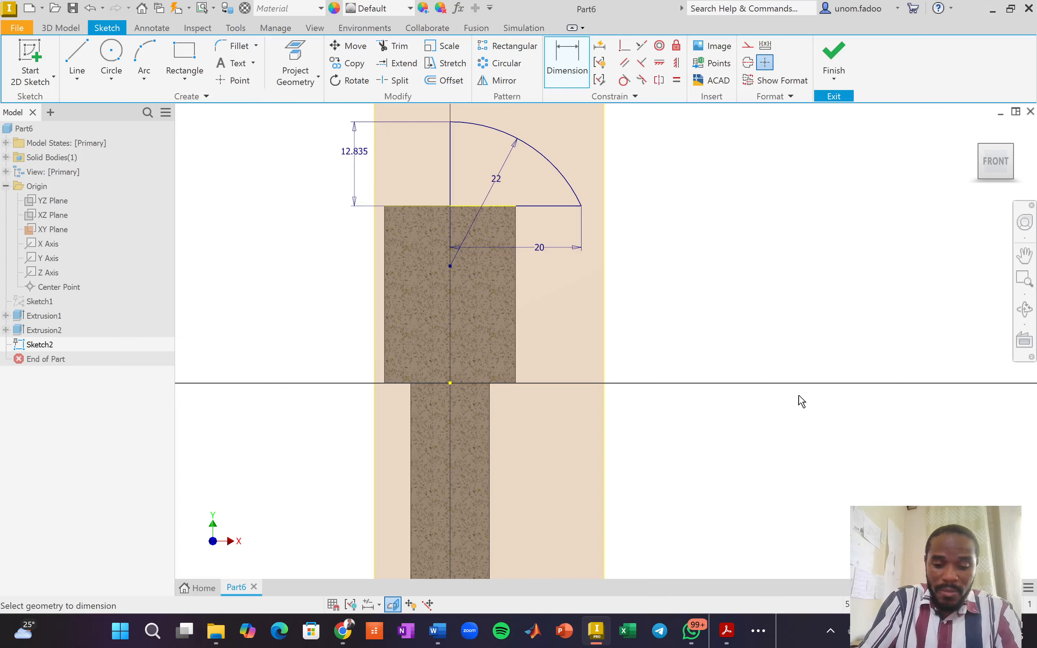
pyautogui.click(801, 402)
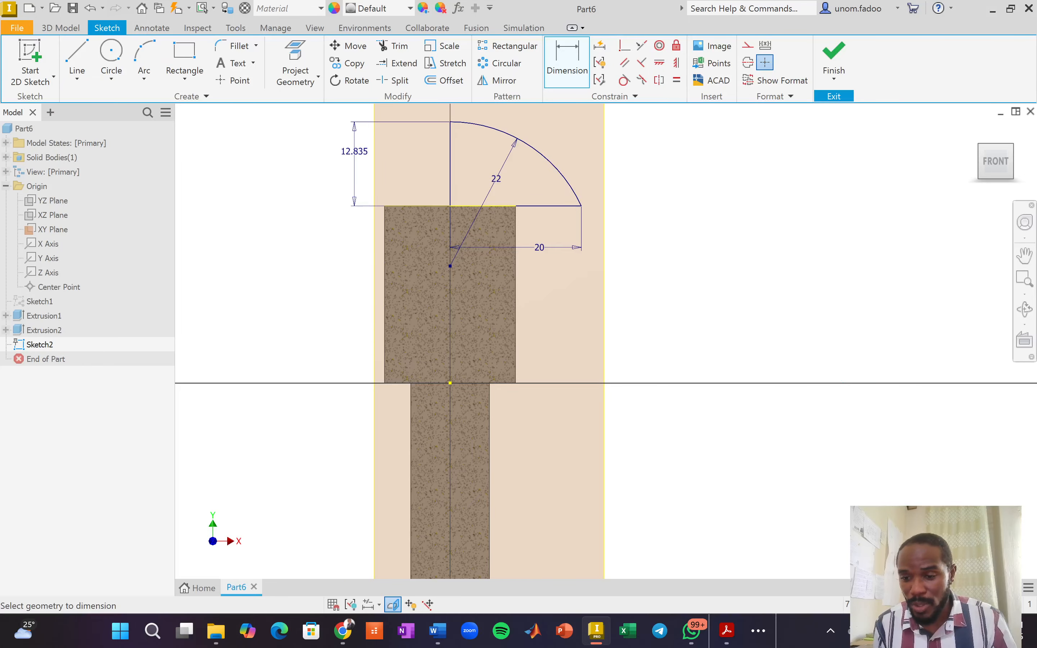
# Finish Sketch2 and return to the 3D model, cancelling a started revolve.
pyautogui.click(834, 58)
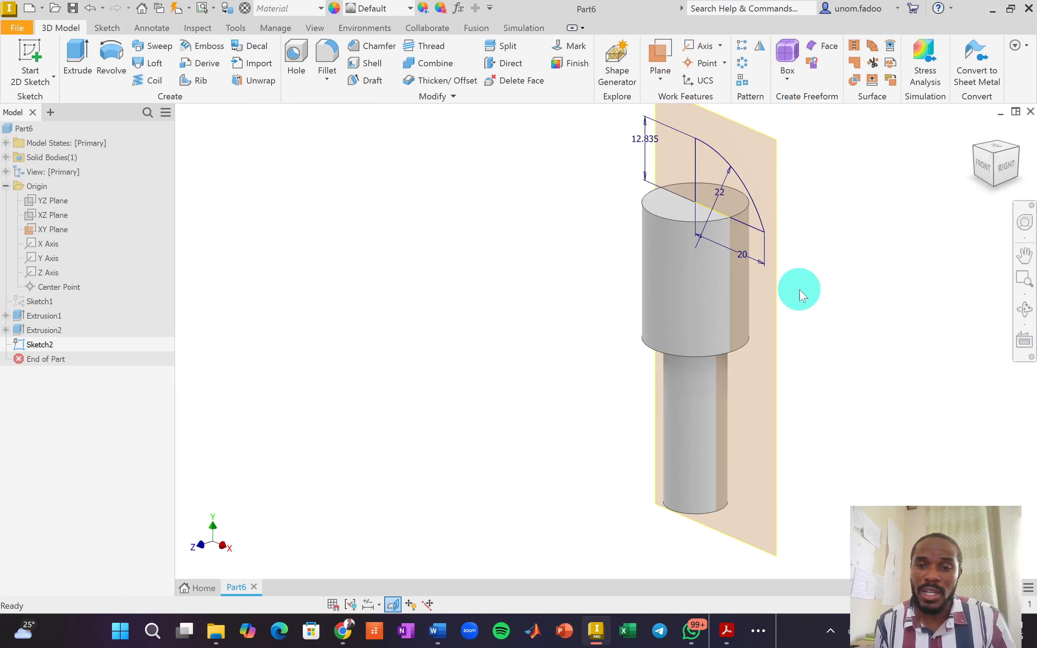
pyautogui.click(112, 53)
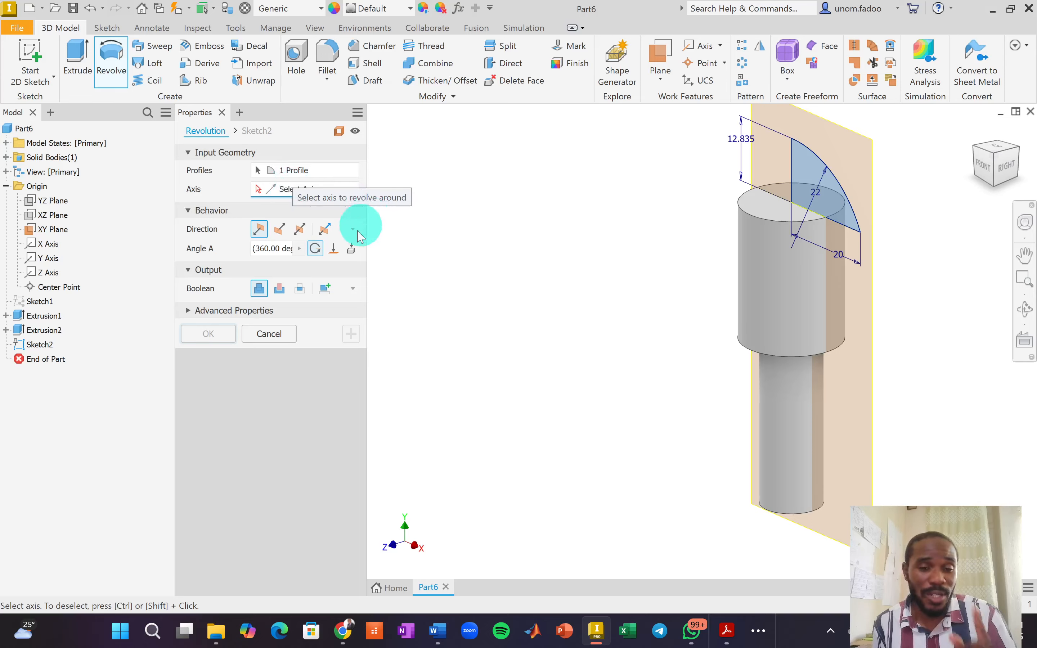
pyautogui.press('Escape')
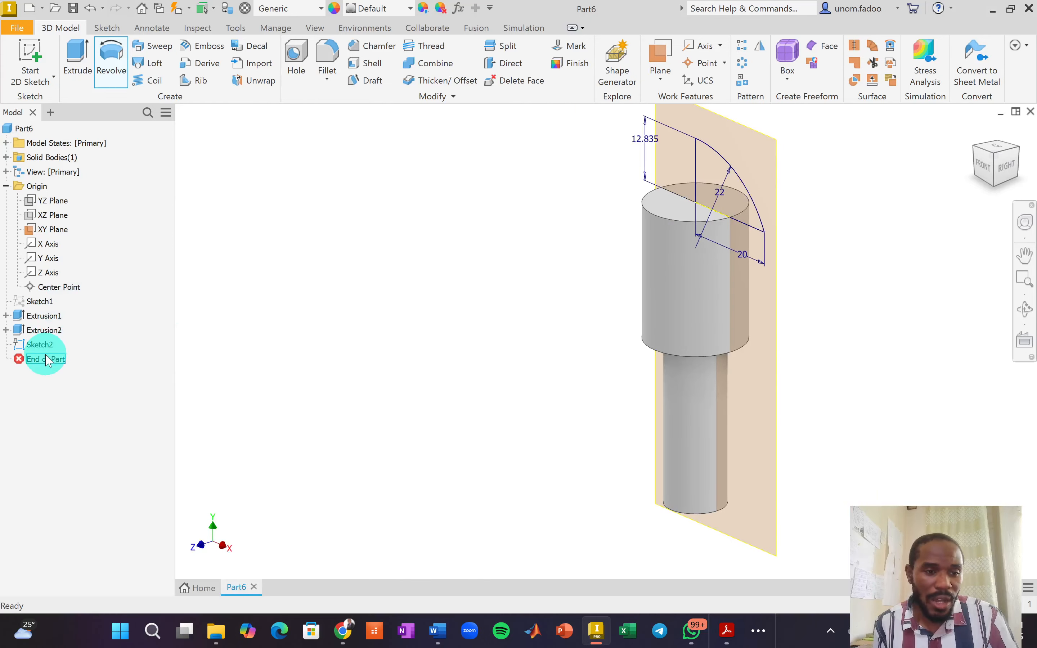
# Edit Sketch2, convert its vertical line into a centerline, and finish the sketch.
pyautogui.click(40, 345)
pyautogui.rightClick(40, 347)
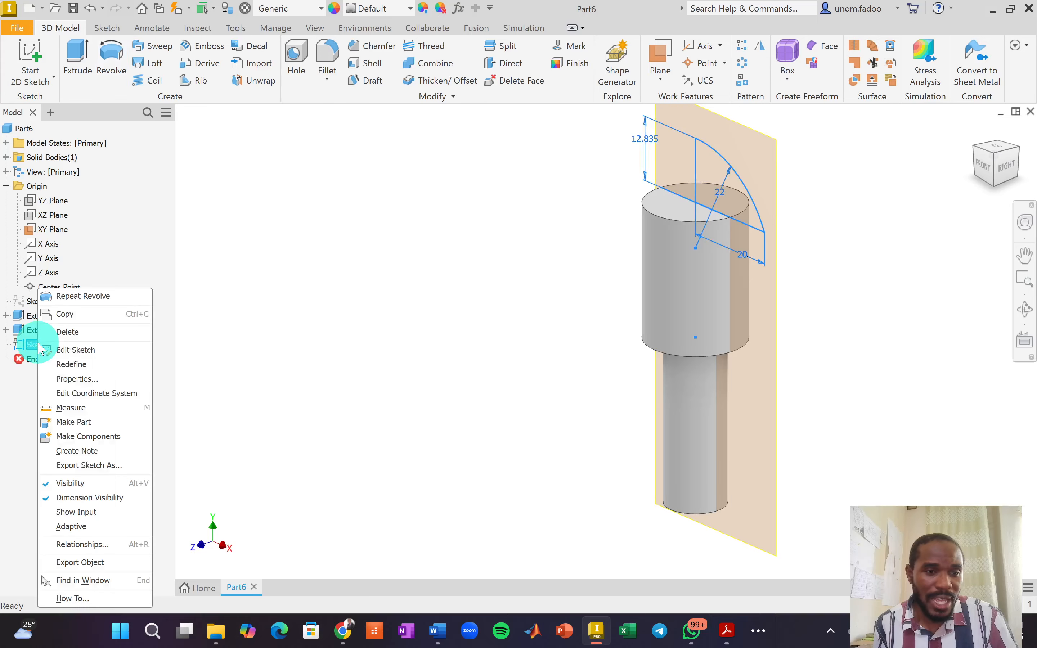
pyautogui.click(77, 351)
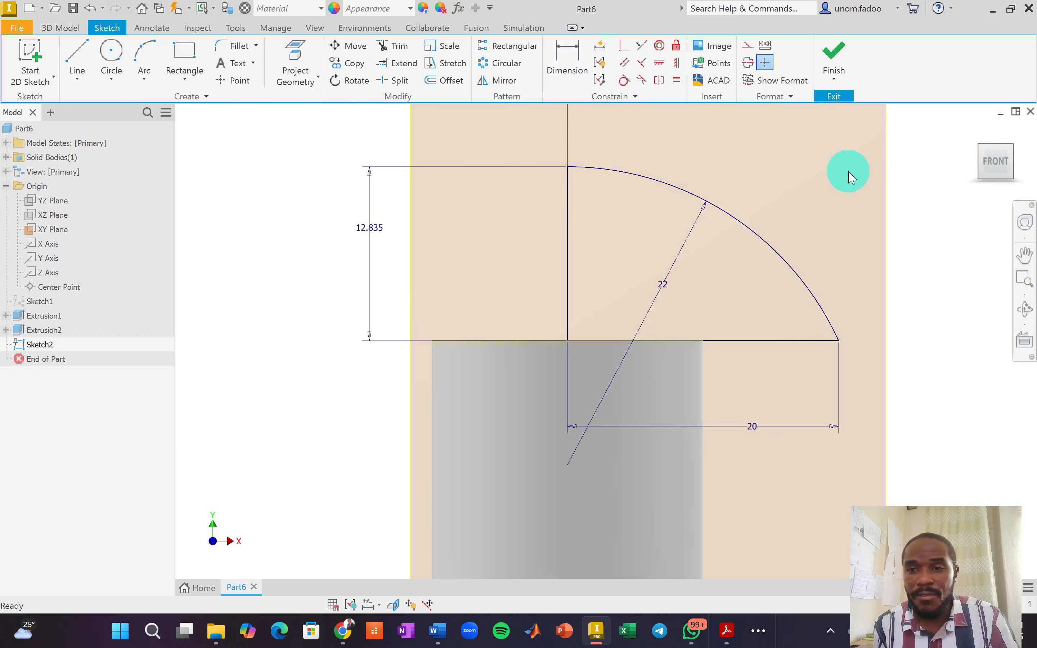
pyautogui.click(568, 233)
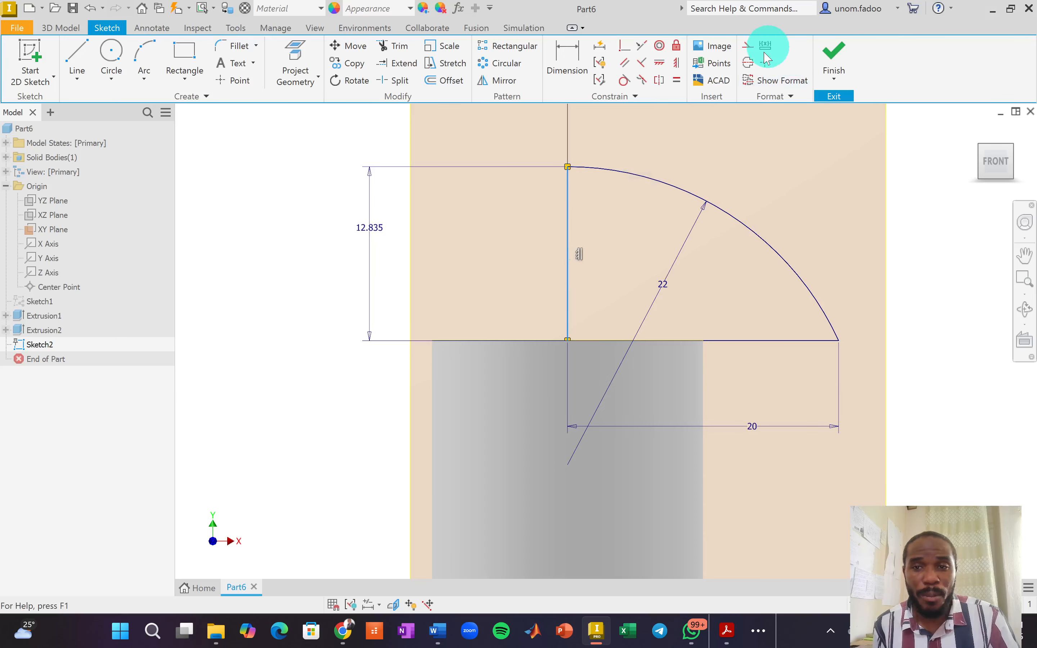
pyautogui.click(748, 63)
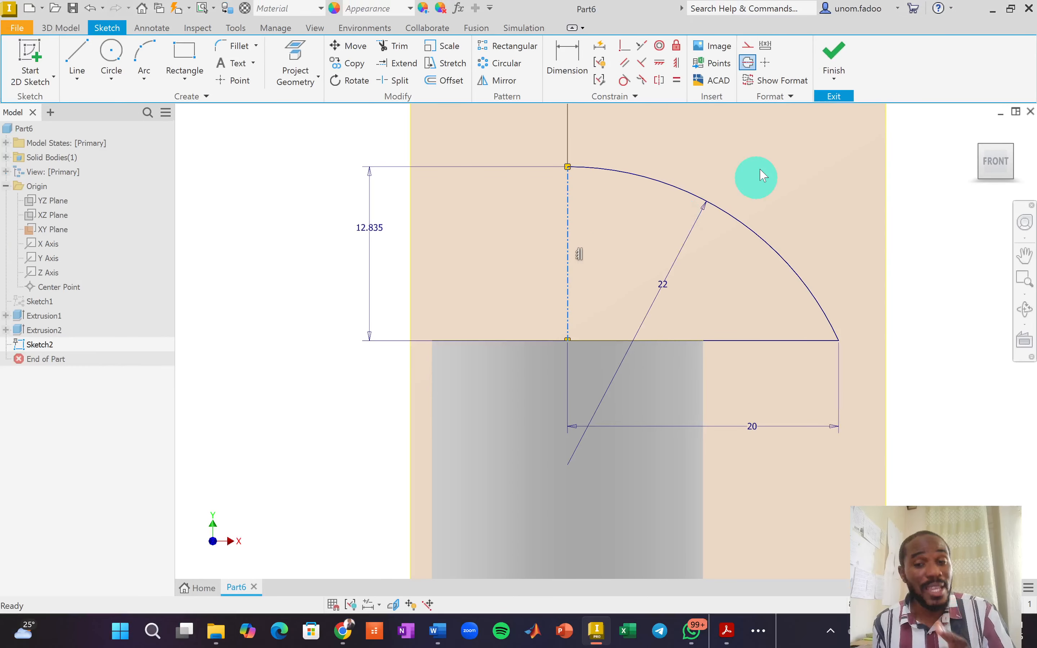
pyautogui.click(830, 53)
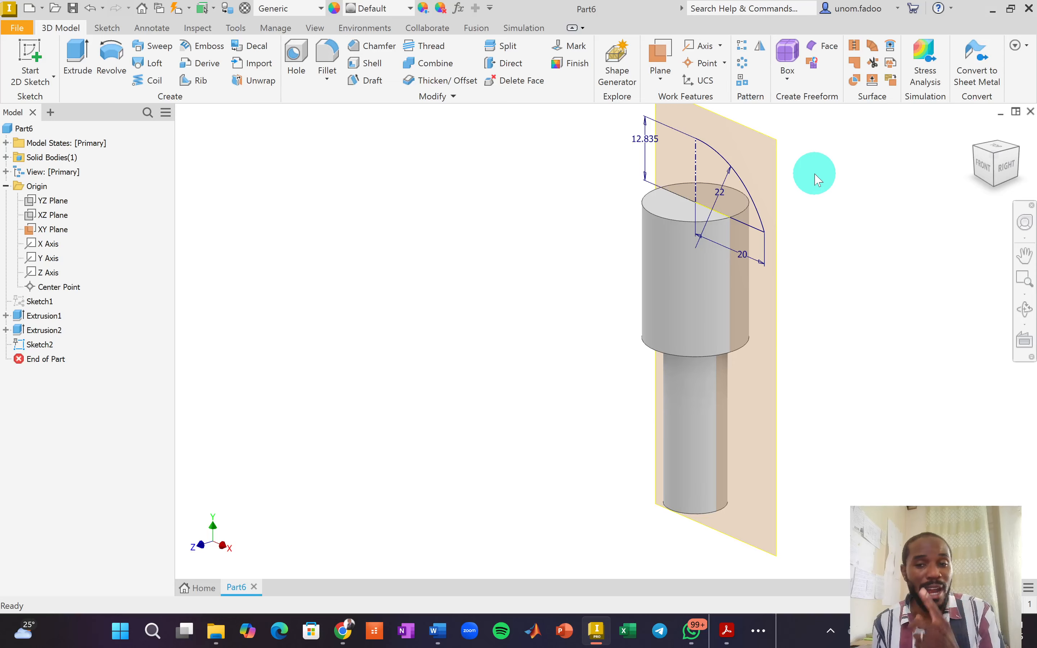
# Revolve the quarter-arc profile 360° about the centerline to form the domed head.
pyautogui.click(112, 65)
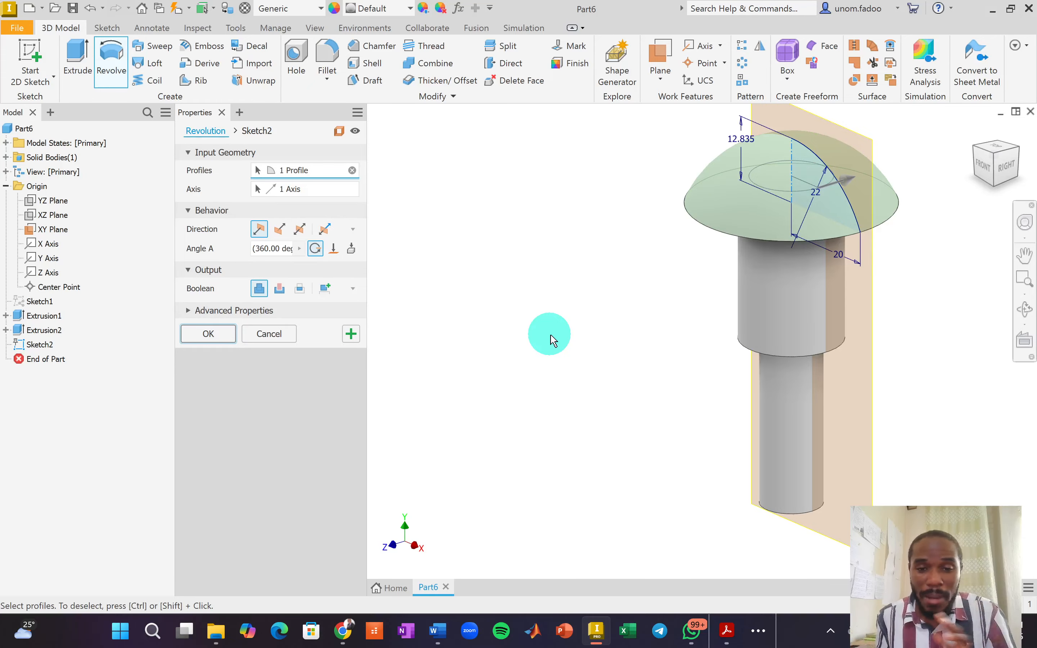
pyautogui.click(208, 334)
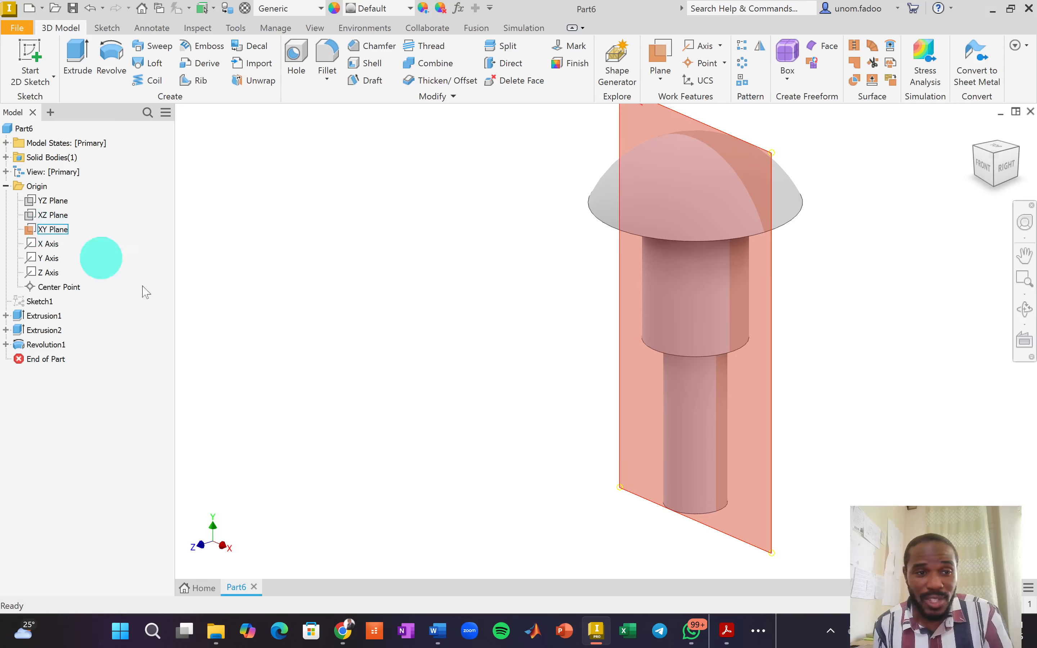
pyautogui.click(480, 427)
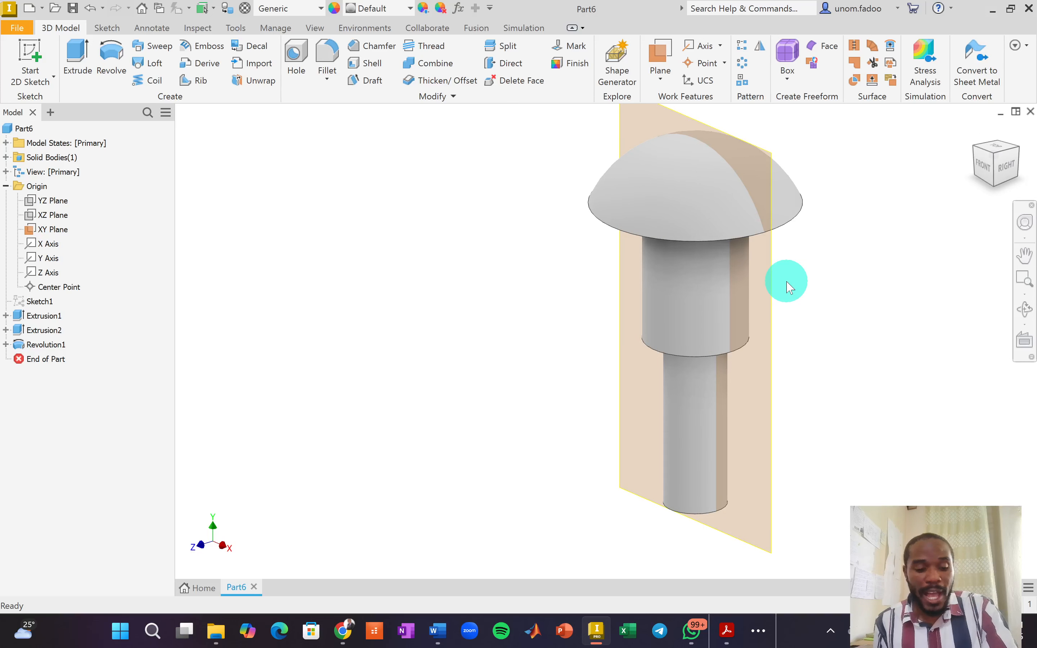
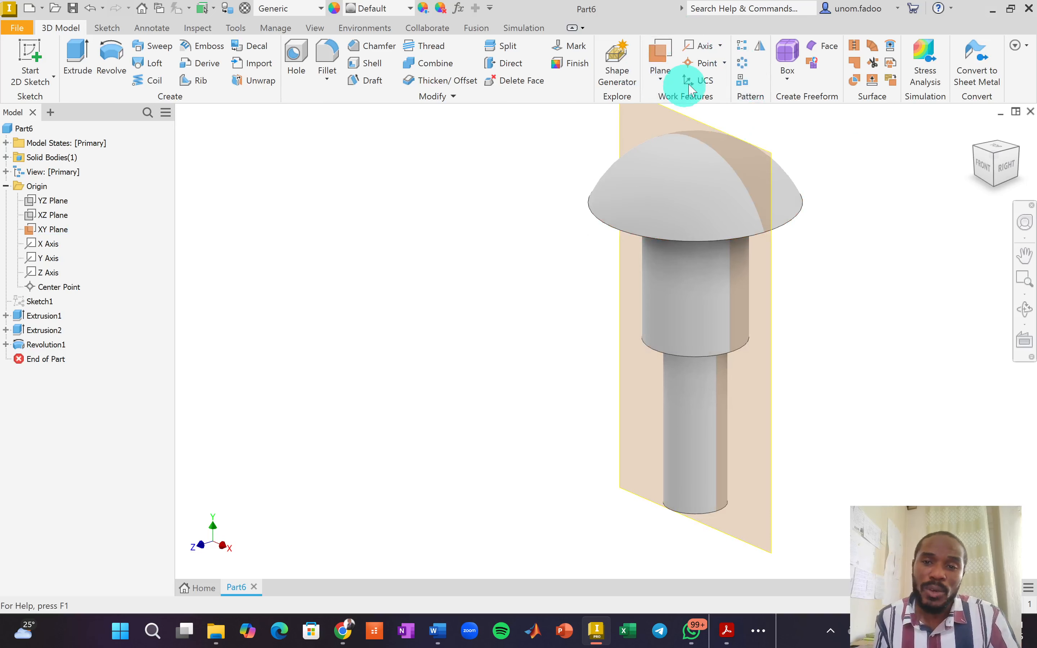
# Add a work plane offset 19 mm from the XY plane.
pyautogui.click(664, 80)
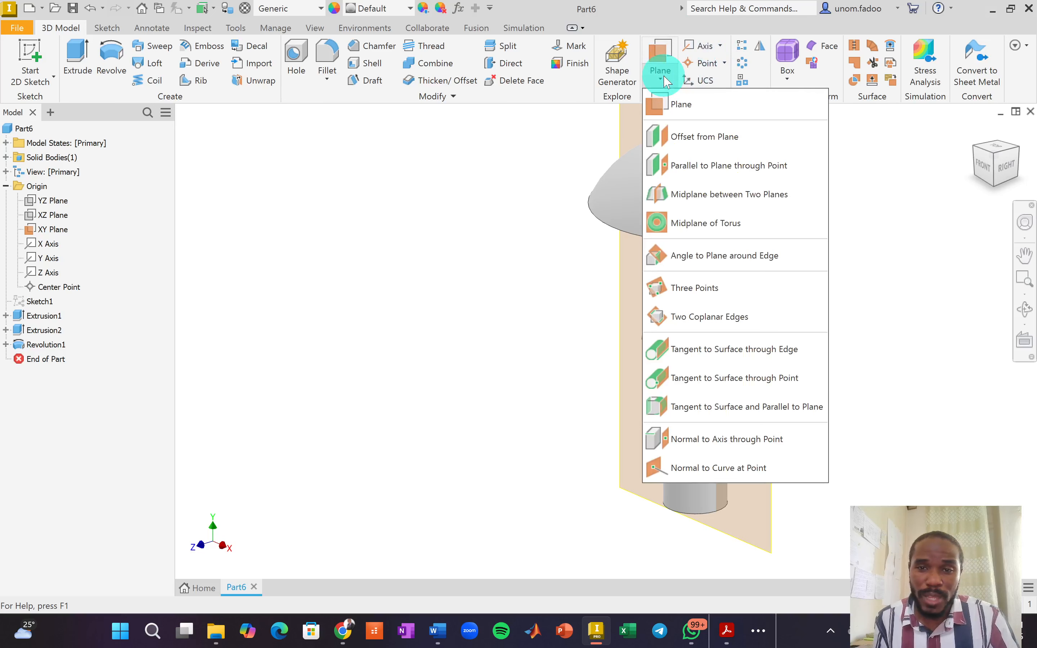
pyautogui.click(701, 138)
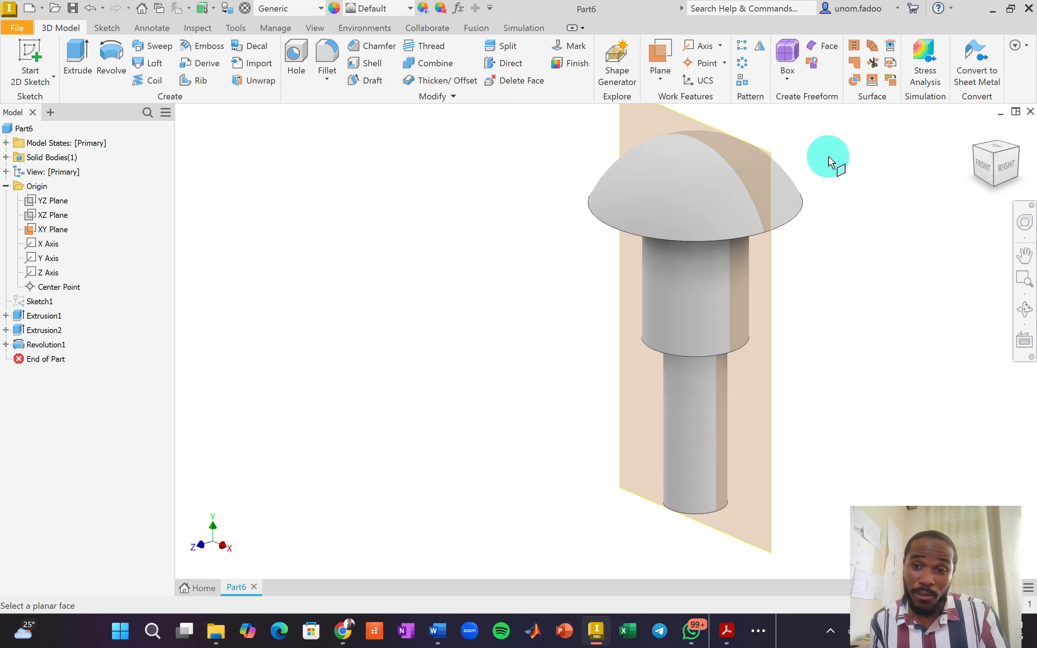
pyautogui.click(679, 121)
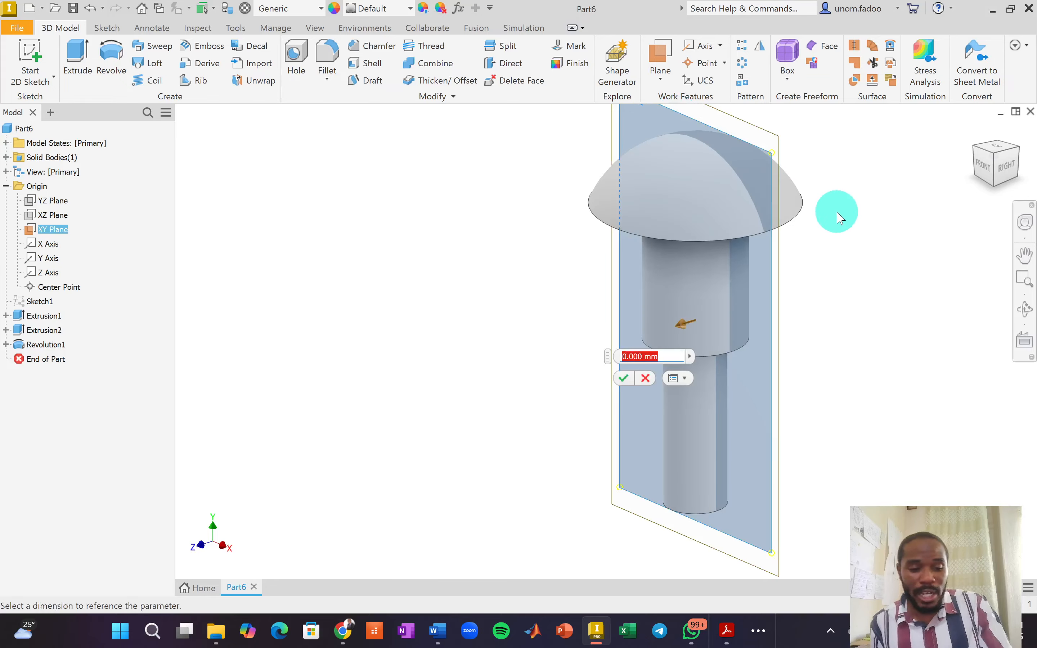
pyautogui.write('19')
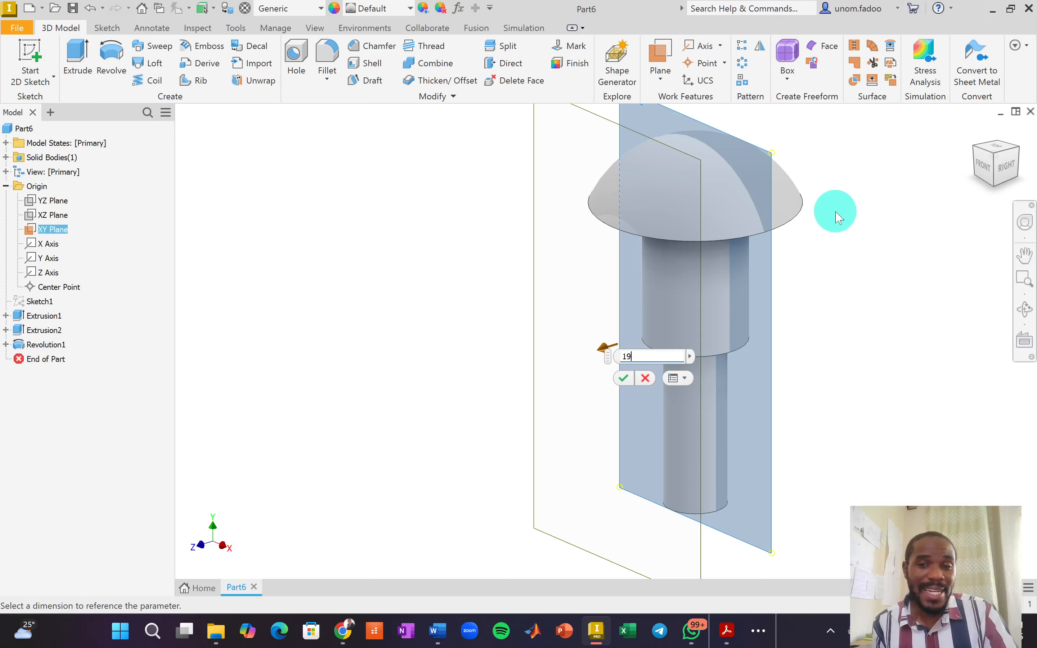
pyautogui.click(622, 377)
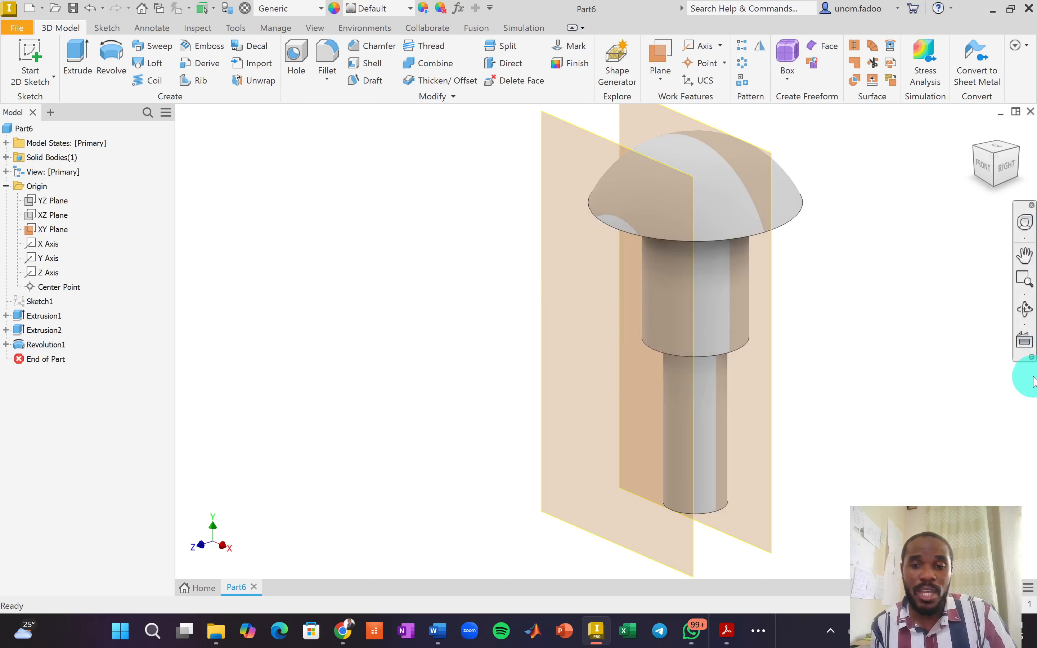
# Add a second work plane offset -19 mm from the XY plane.
pyautogui.click(662, 85)
pyautogui.click(725, 134)
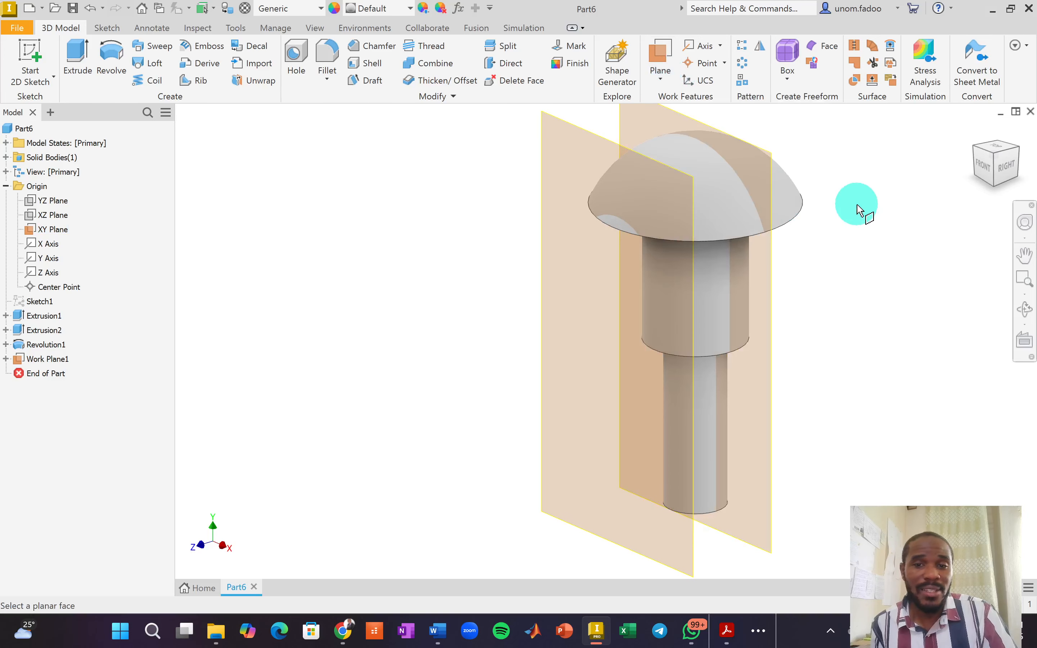
pyautogui.click(687, 137)
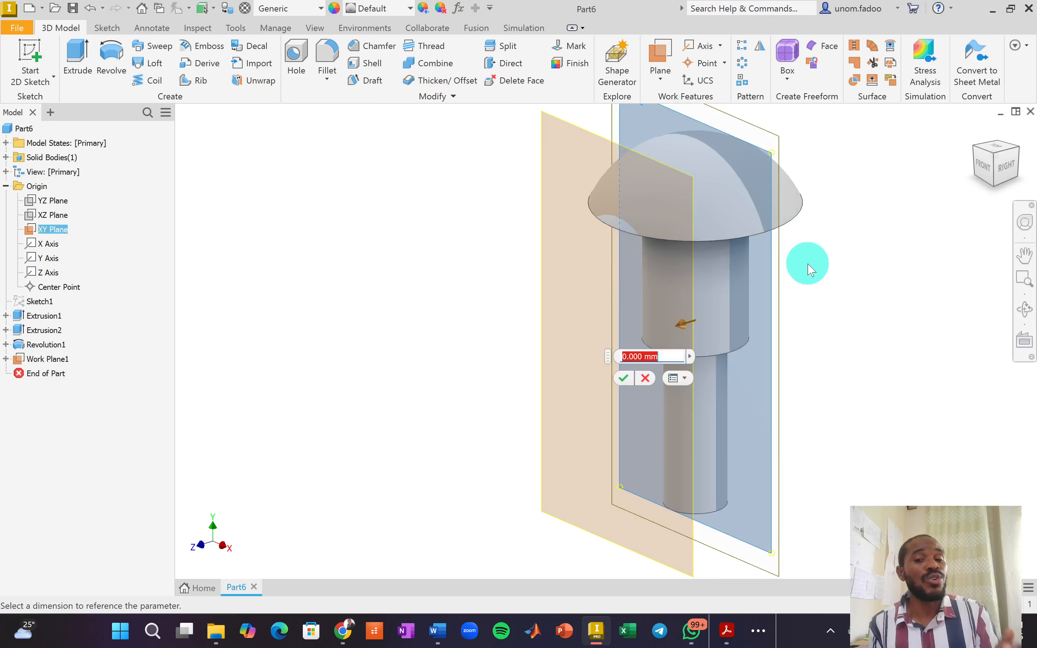
pyautogui.write('-')
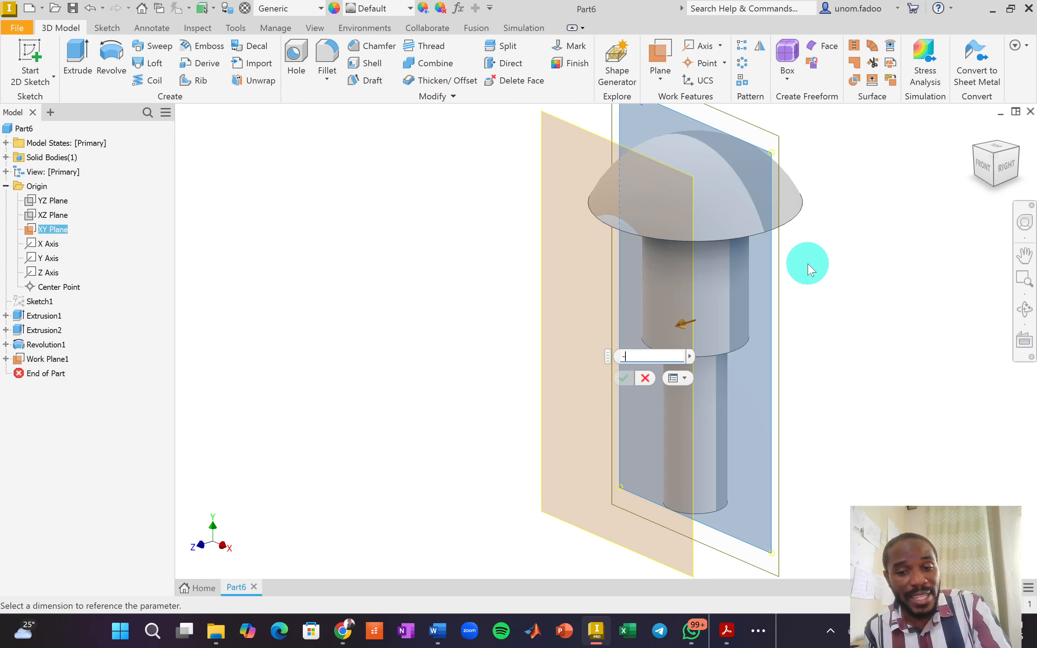
pyautogui.write('19')
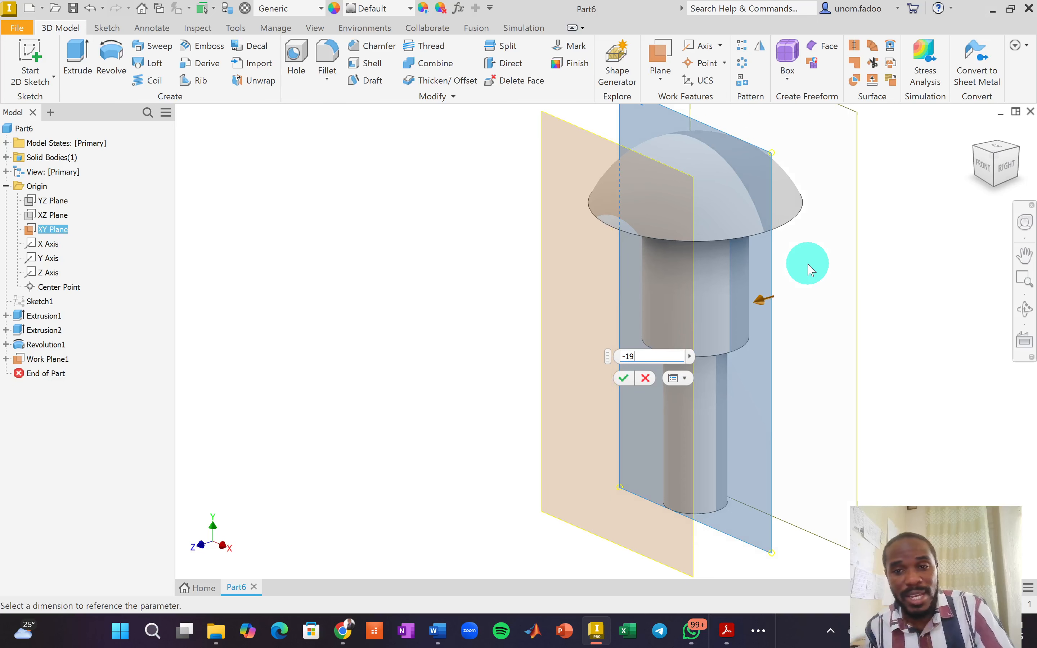
pyautogui.click(624, 378)
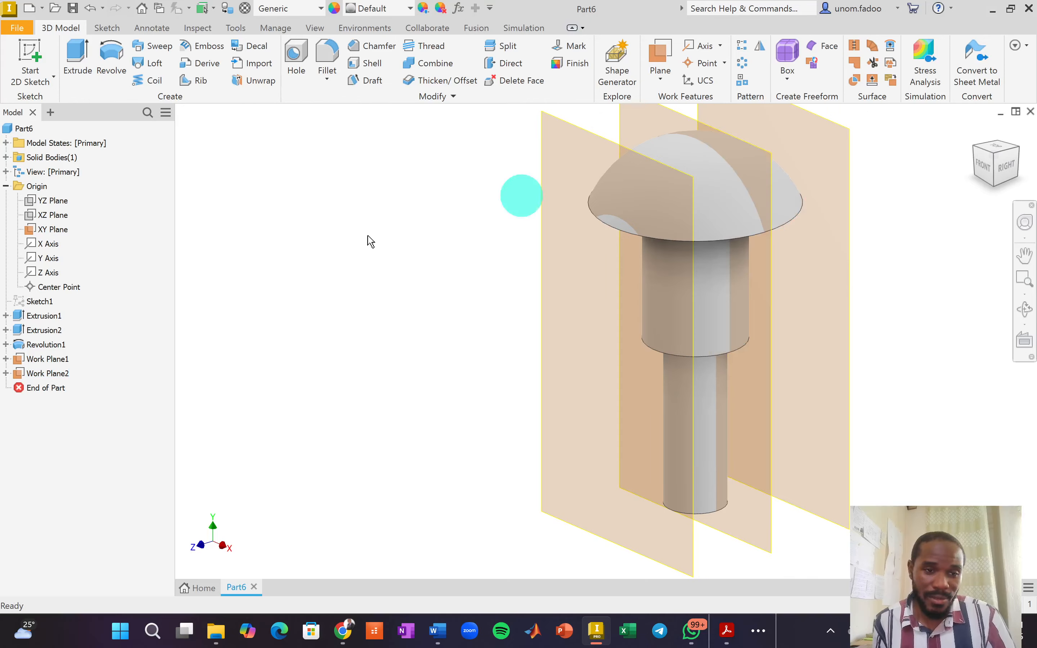
# Turn off the XY plane's visibility and create a new sketch on Work Plane1.
pyautogui.rightClick(43, 232)
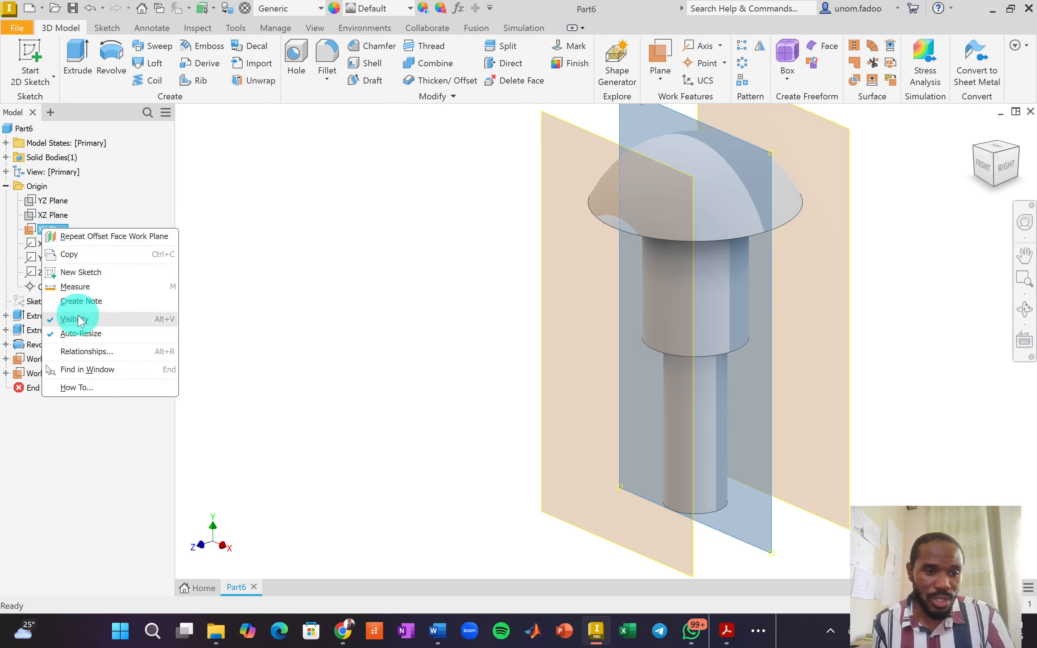
pyautogui.click(122, 371)
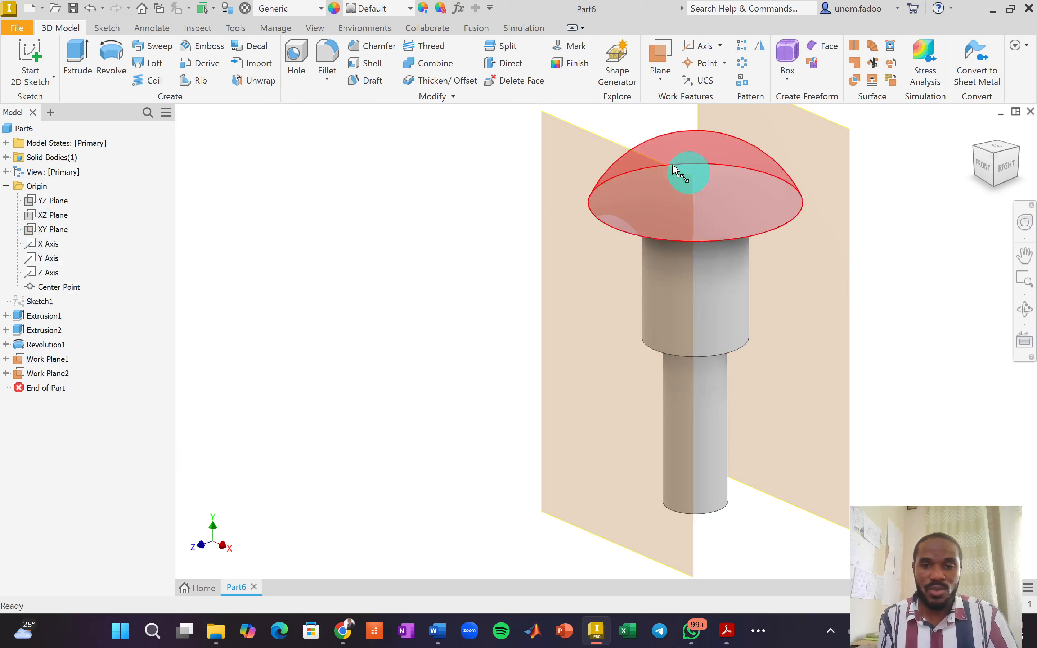
pyautogui.click(553, 123)
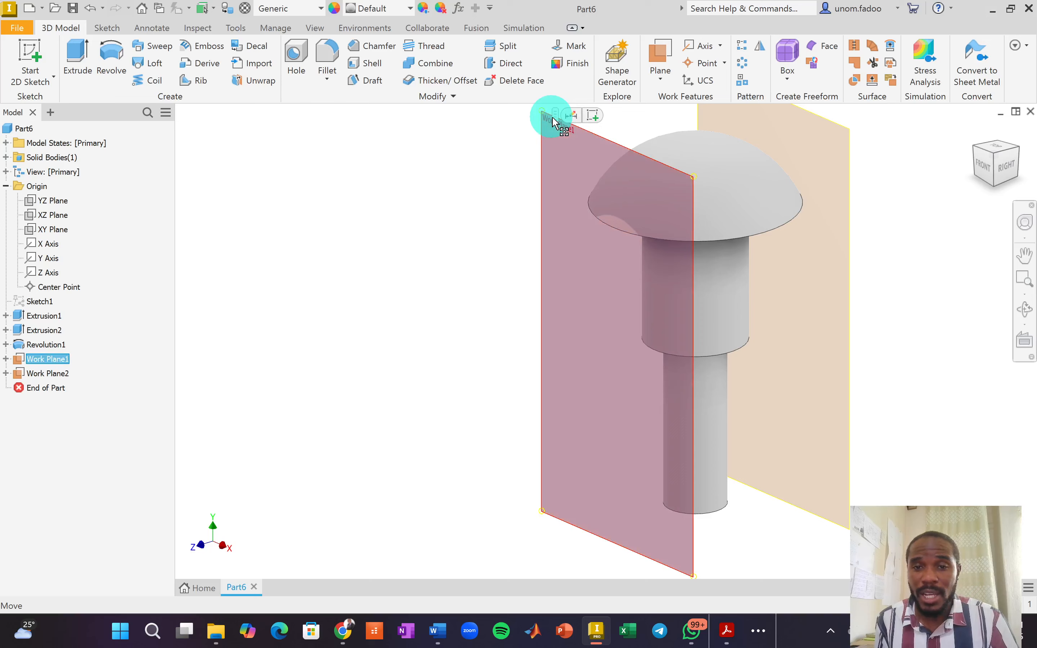
pyautogui.click(592, 115)
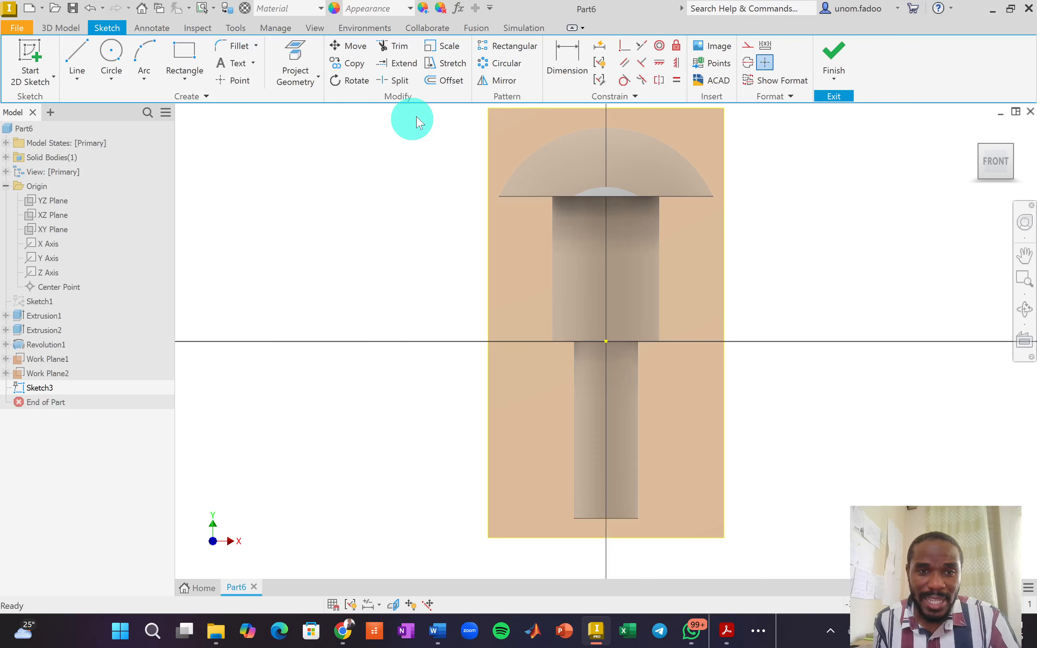
# Project the shaft's bottom edge into the sketch.
pyautogui.click(296, 65)
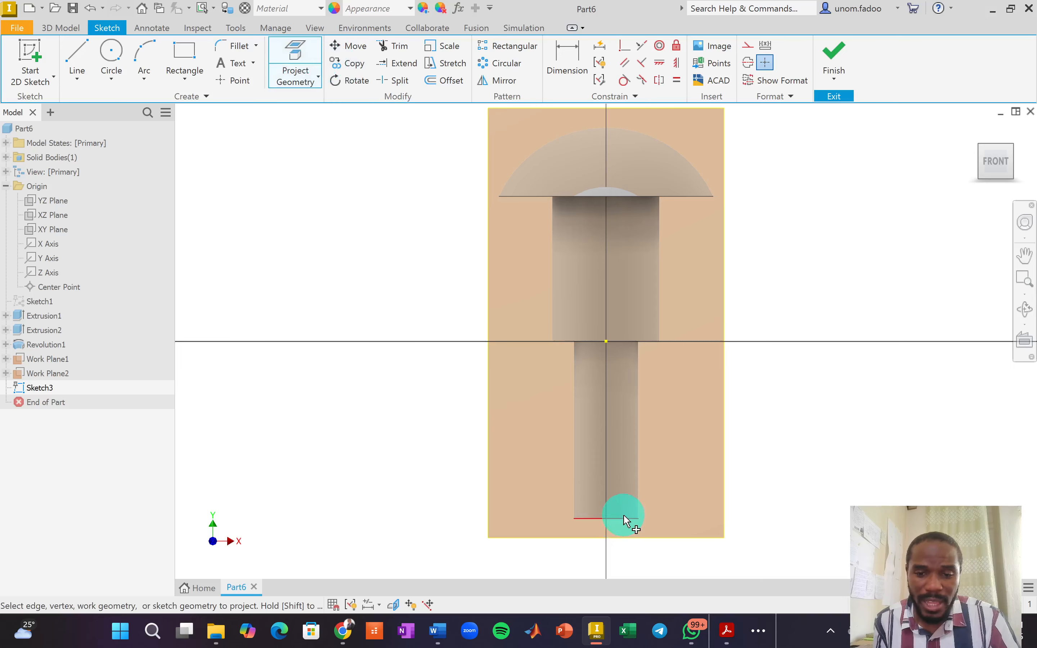
pyautogui.scroll(-5, 628, 522)
pyautogui.scroll(5, 624, 527)
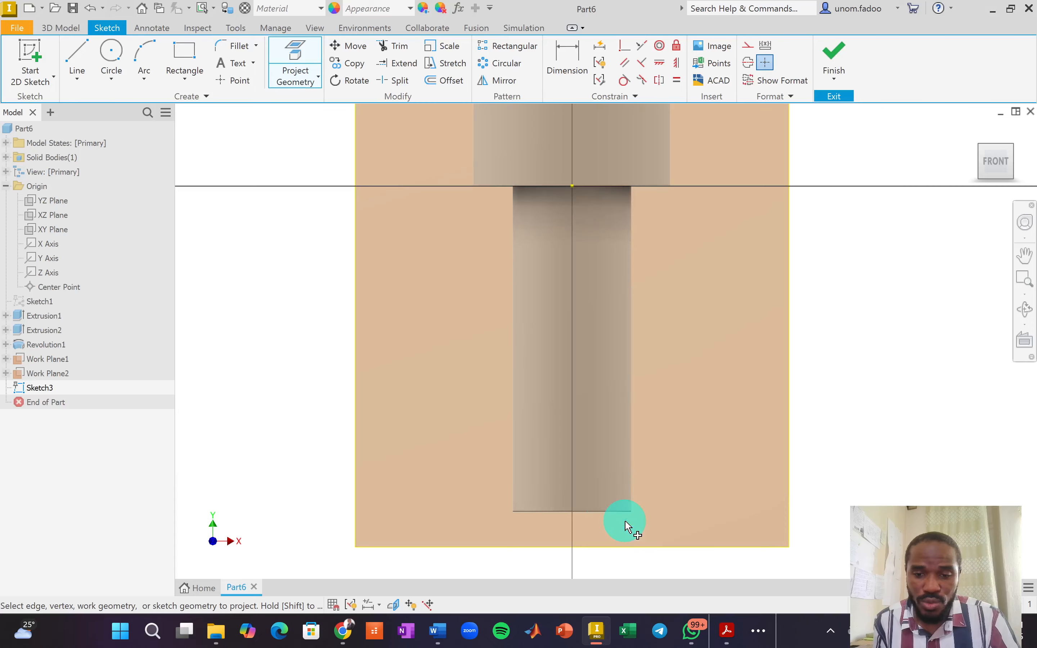
pyautogui.click(599, 508)
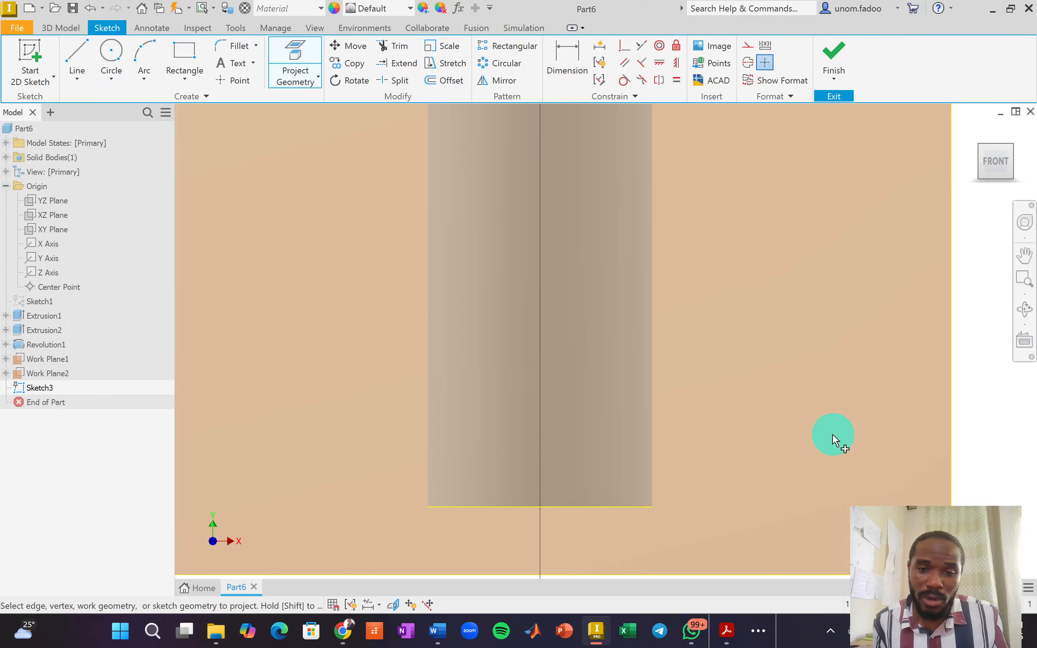
pyautogui.scroll(-3, 705, 427)
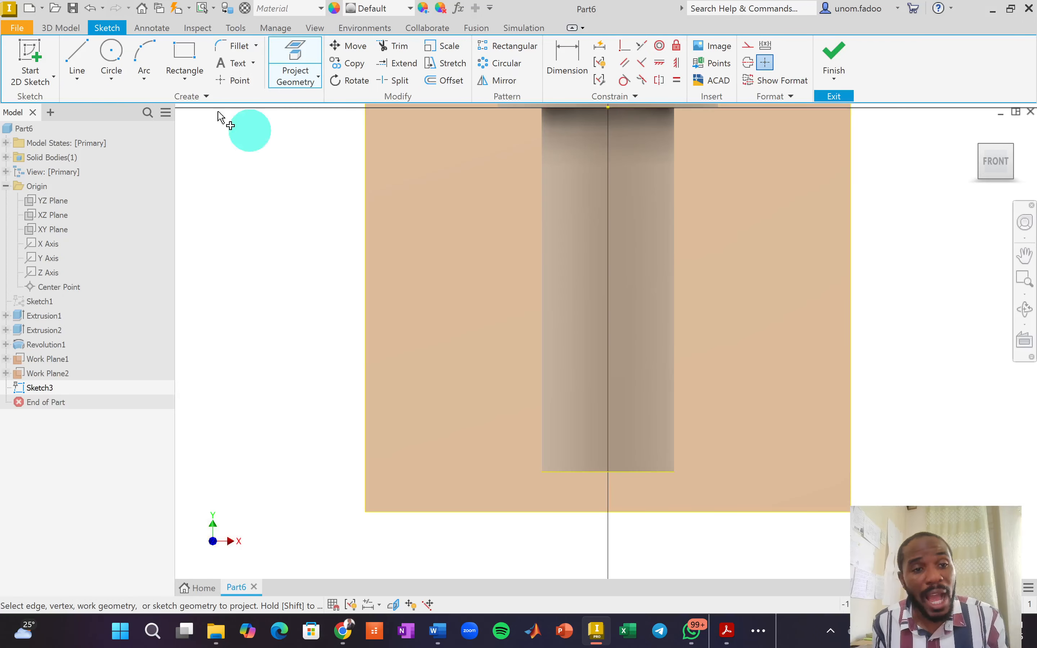
# Draw the 4.851 mm circle centred on the shaft.
pyautogui.click(115, 55)
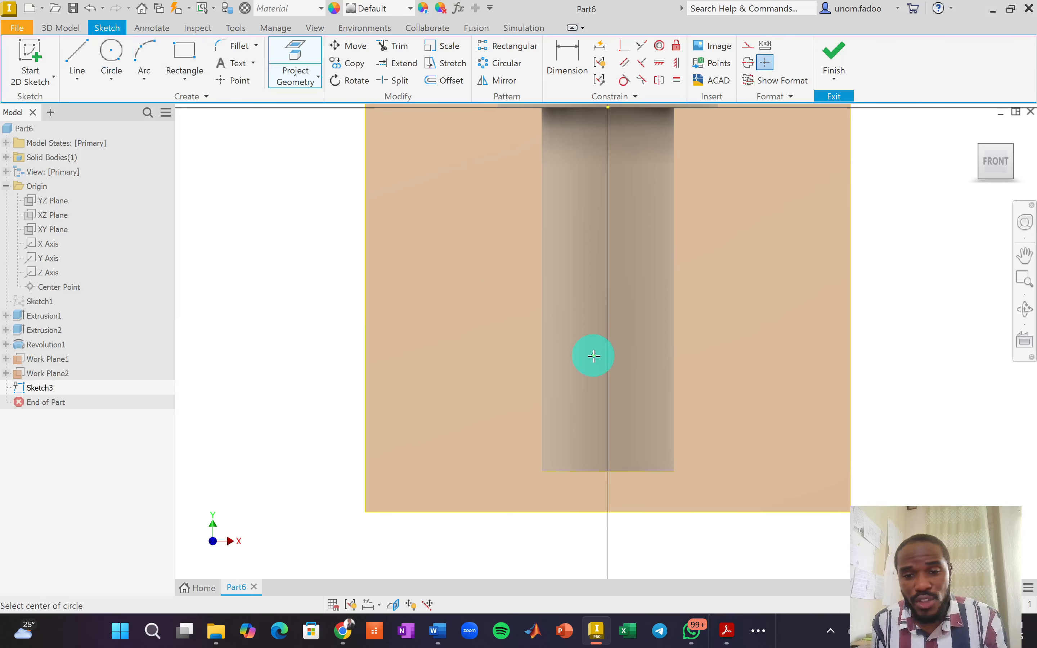
pyautogui.click(595, 360)
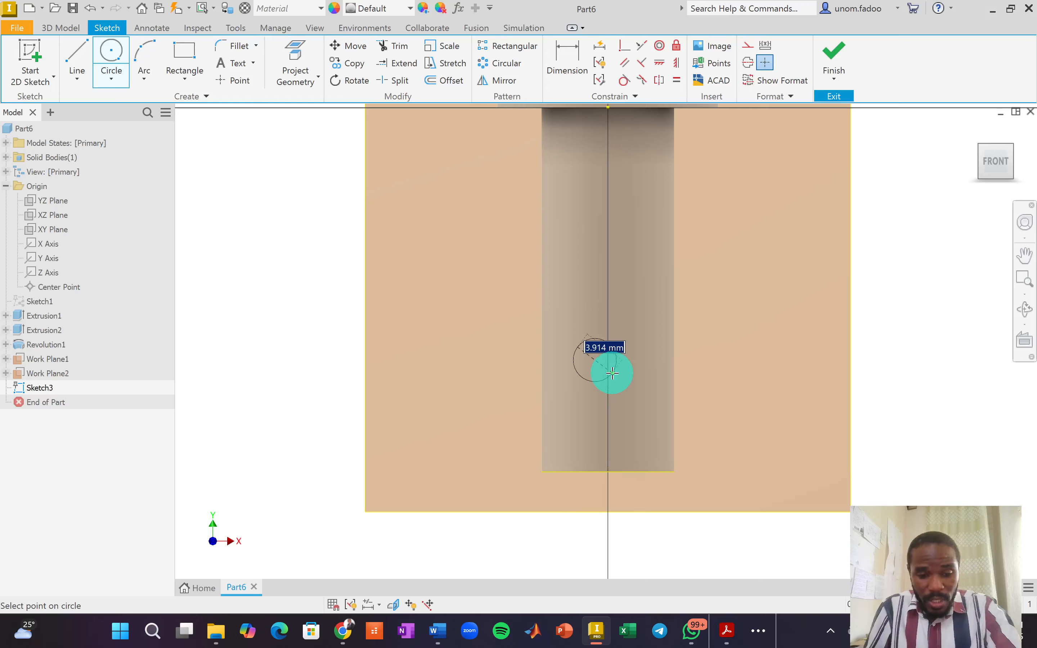
pyautogui.write('4.8514')
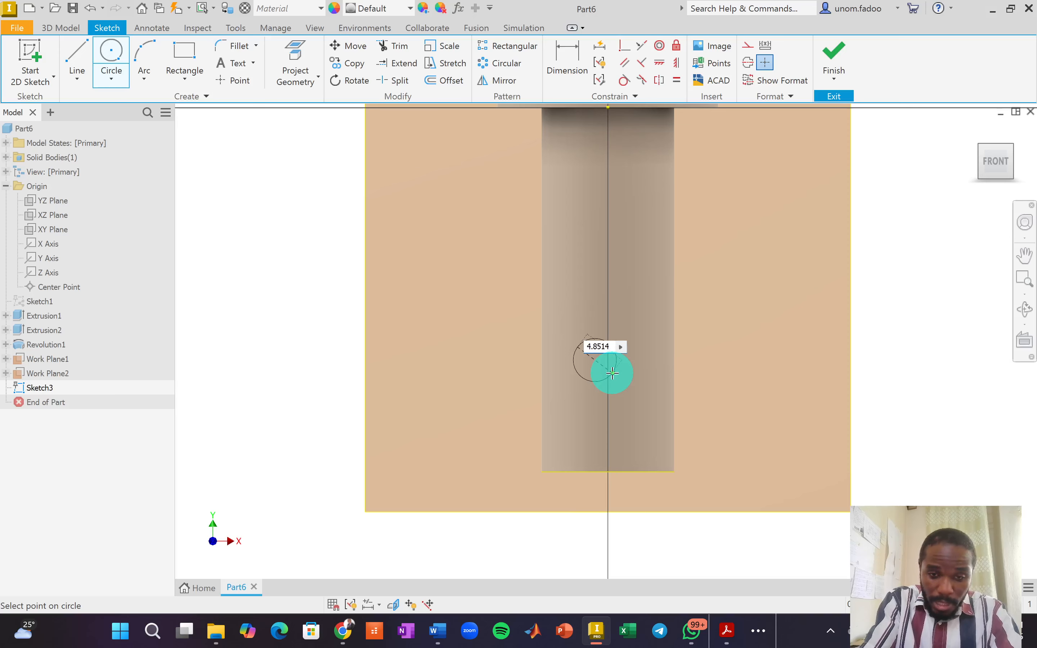
pyautogui.click(611, 372)
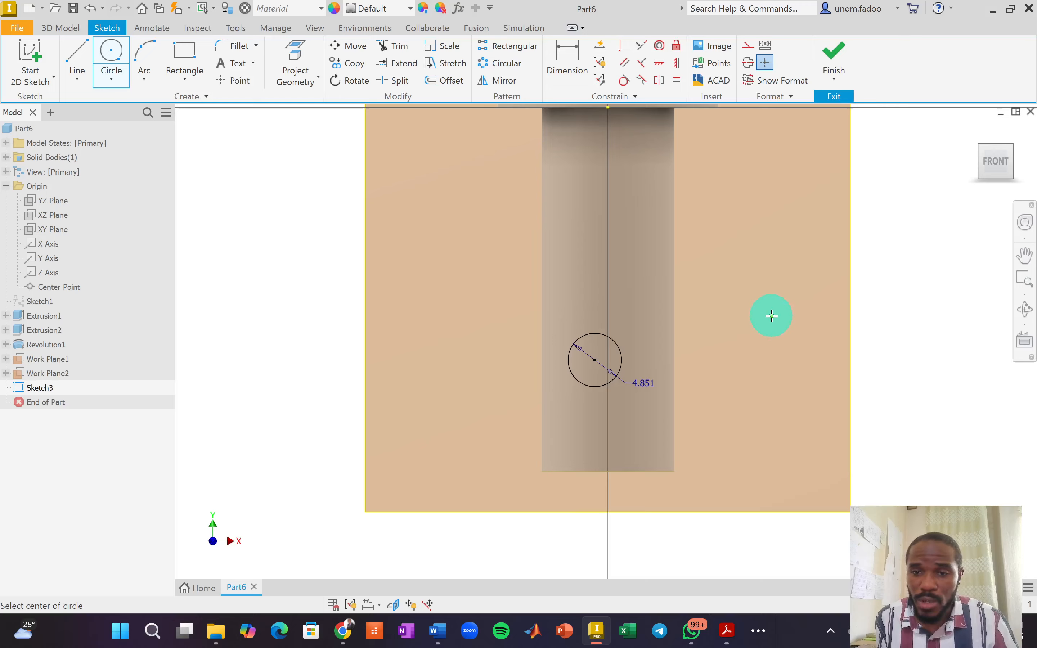
pyautogui.rightClick(771, 316)
pyautogui.click(802, 315)
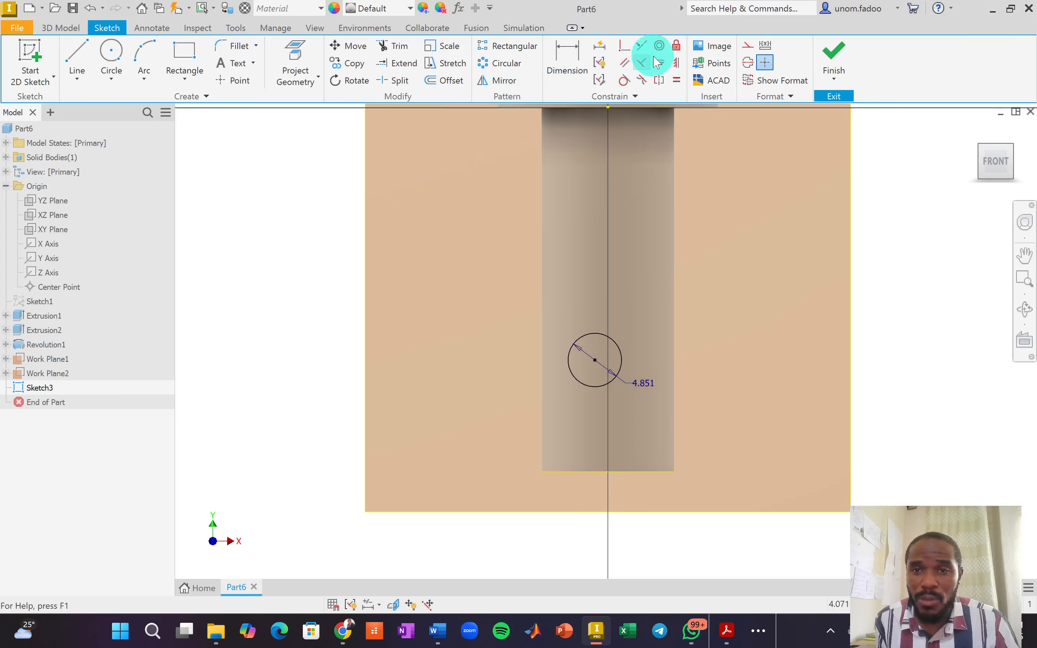
# Align the circle centre vertically with the edge midpoint, dimension it 9 mm high, and finish the sketch.
pyautogui.click(677, 64)
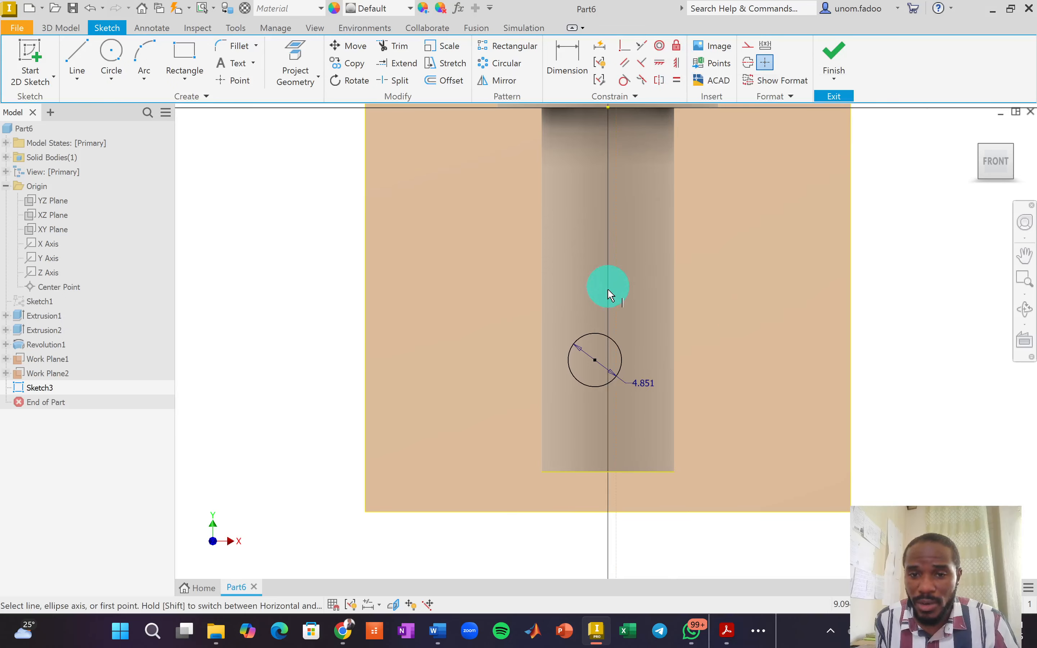
pyautogui.click(595, 360)
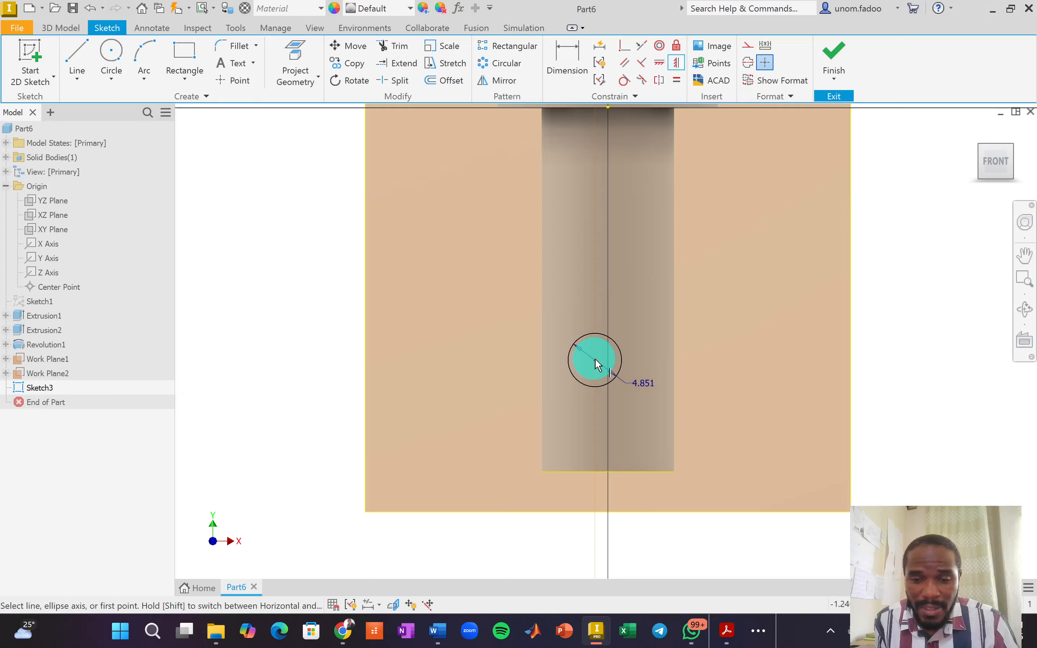
pyautogui.click(608, 473)
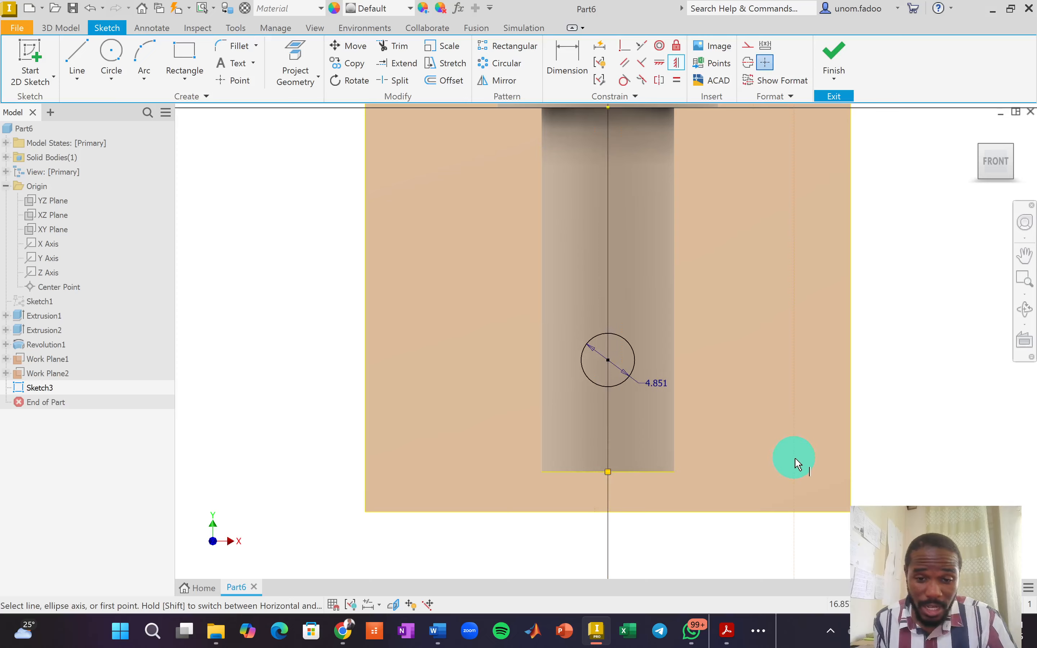
pyautogui.click(574, 69)
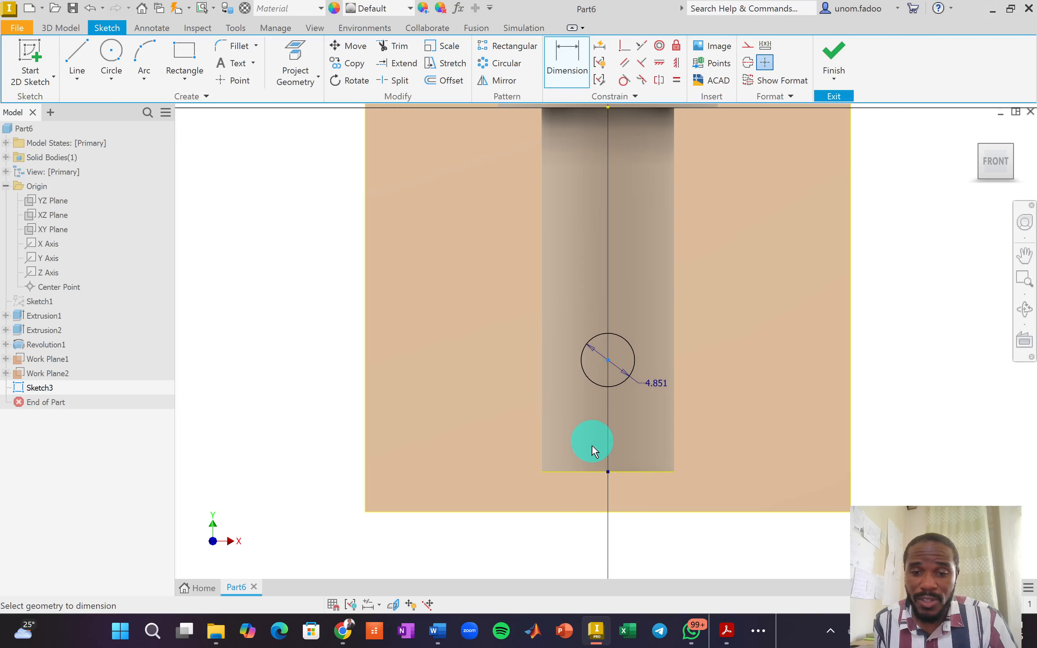
pyautogui.click(583, 473)
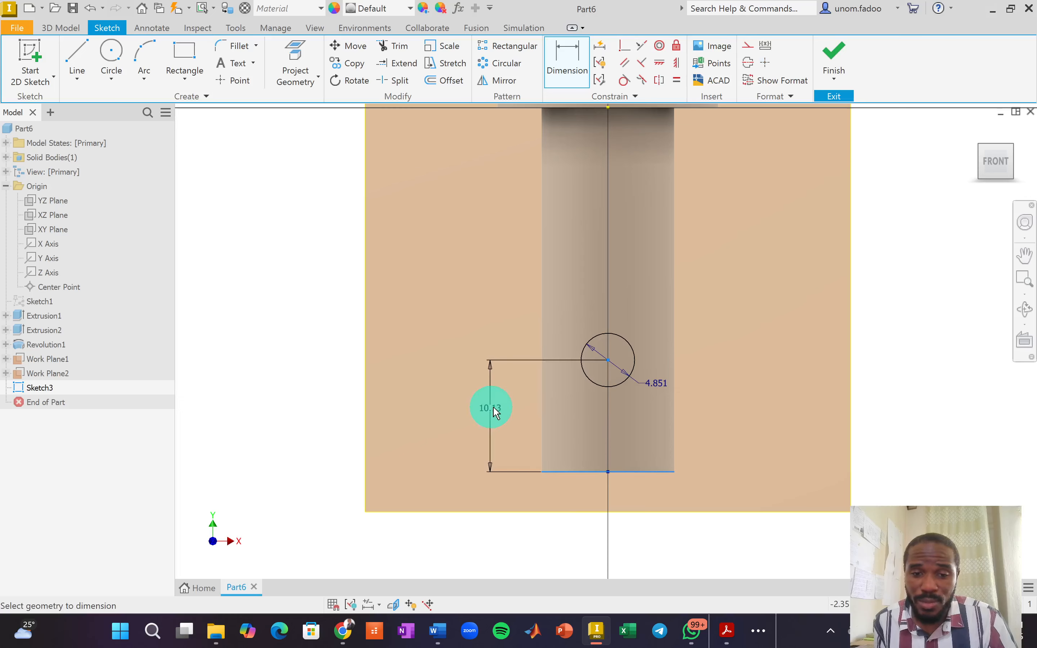
pyautogui.click(494, 409)
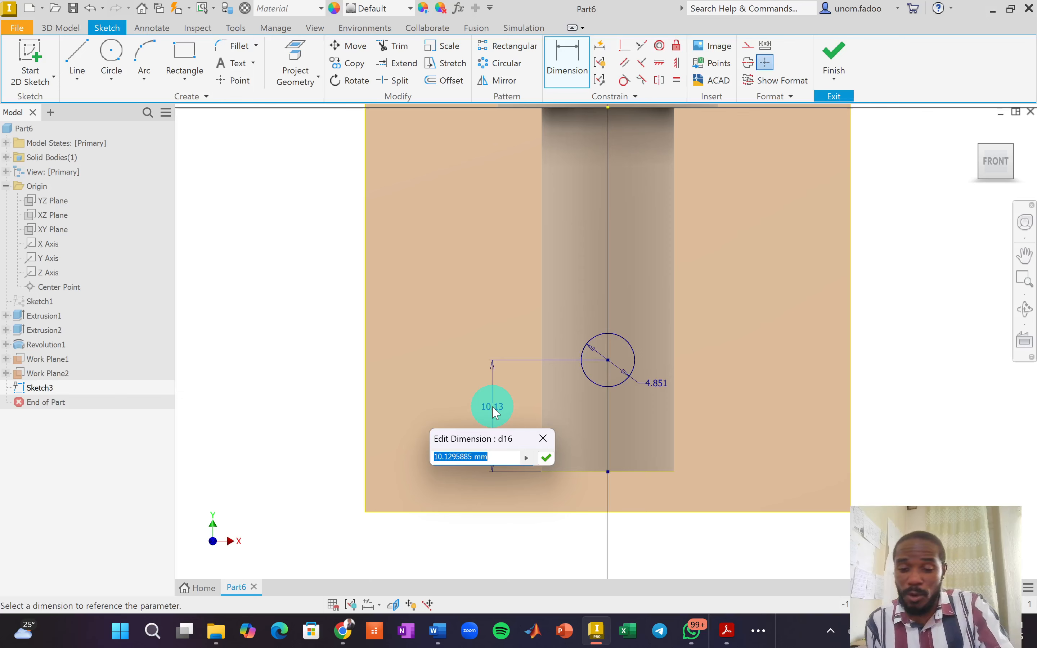
pyautogui.write('9')
pyautogui.press('Return')
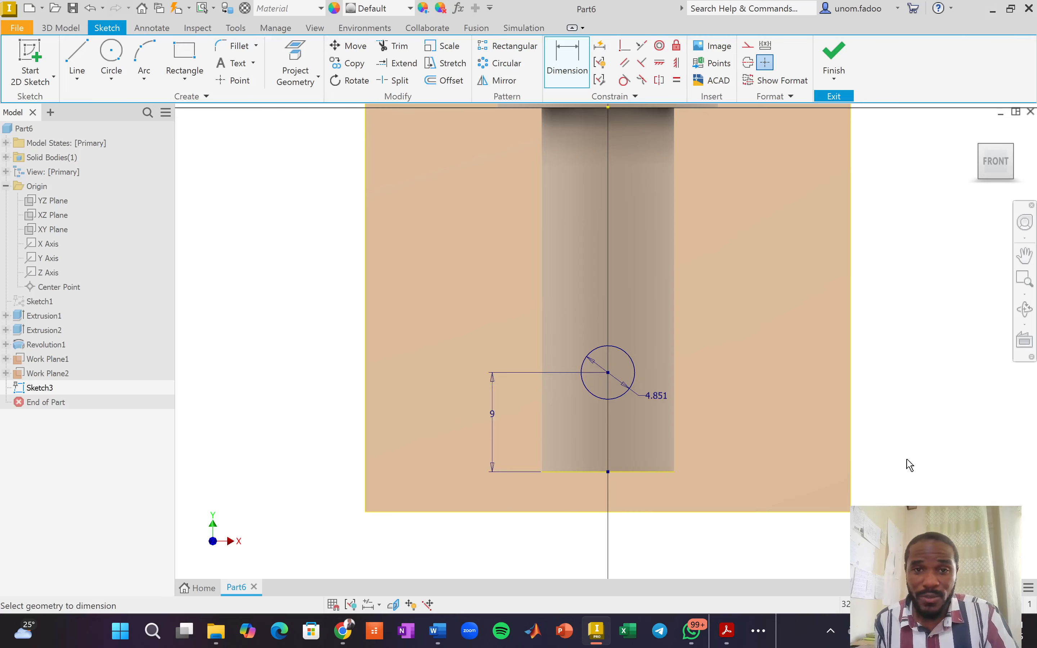
pyautogui.click(823, 42)
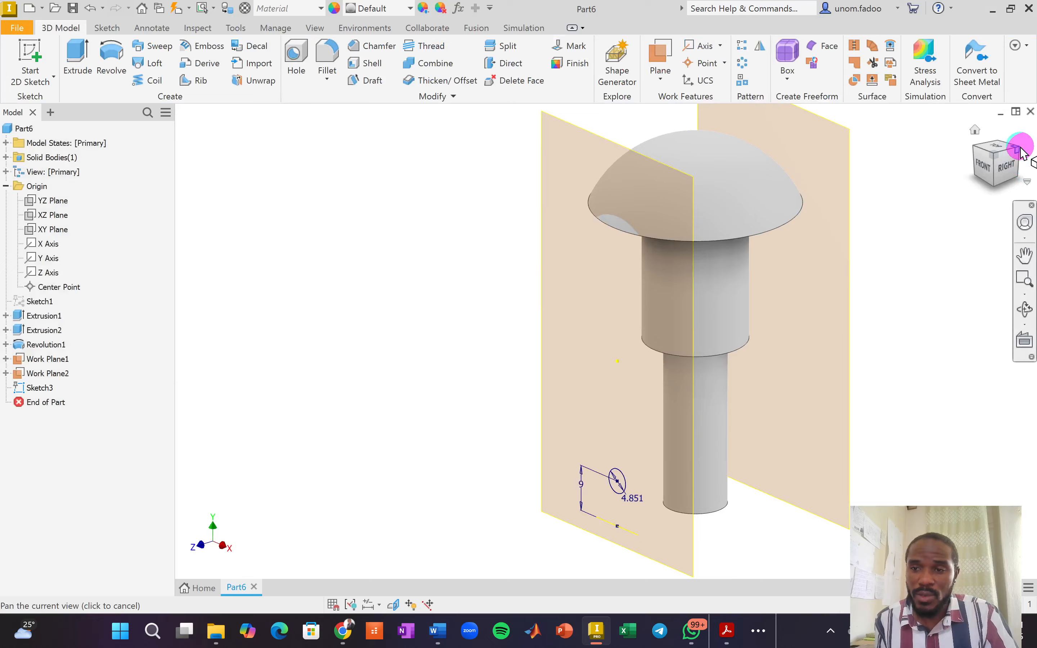
# Start a face-on sketch on Work Plane2 and project the pin's bottom edge into it.
pyautogui.click(1001, 164)
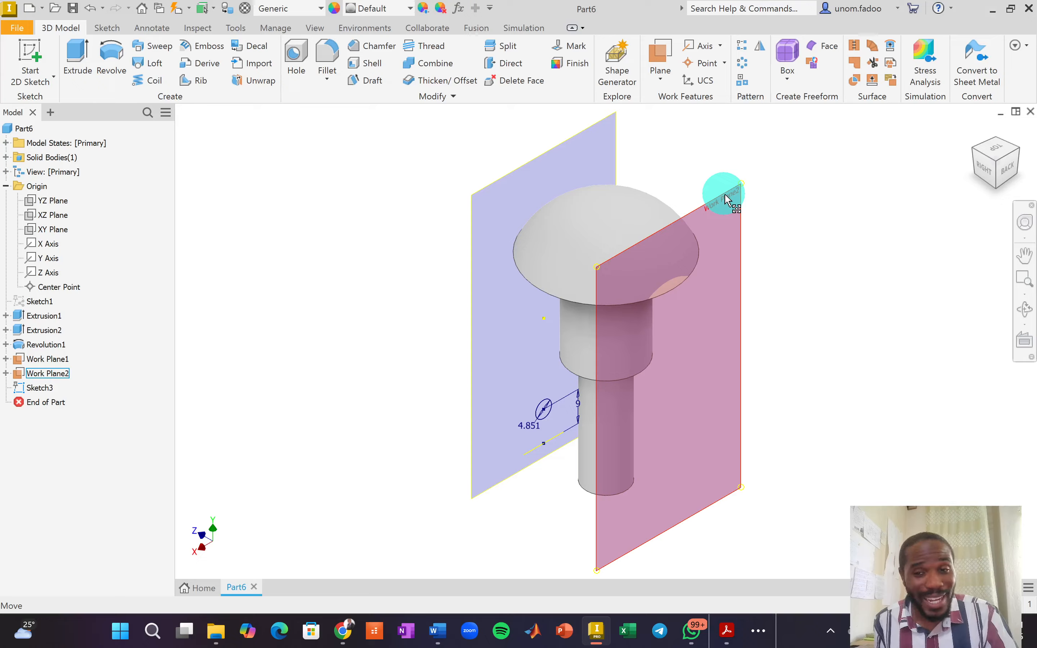
pyautogui.click(724, 193)
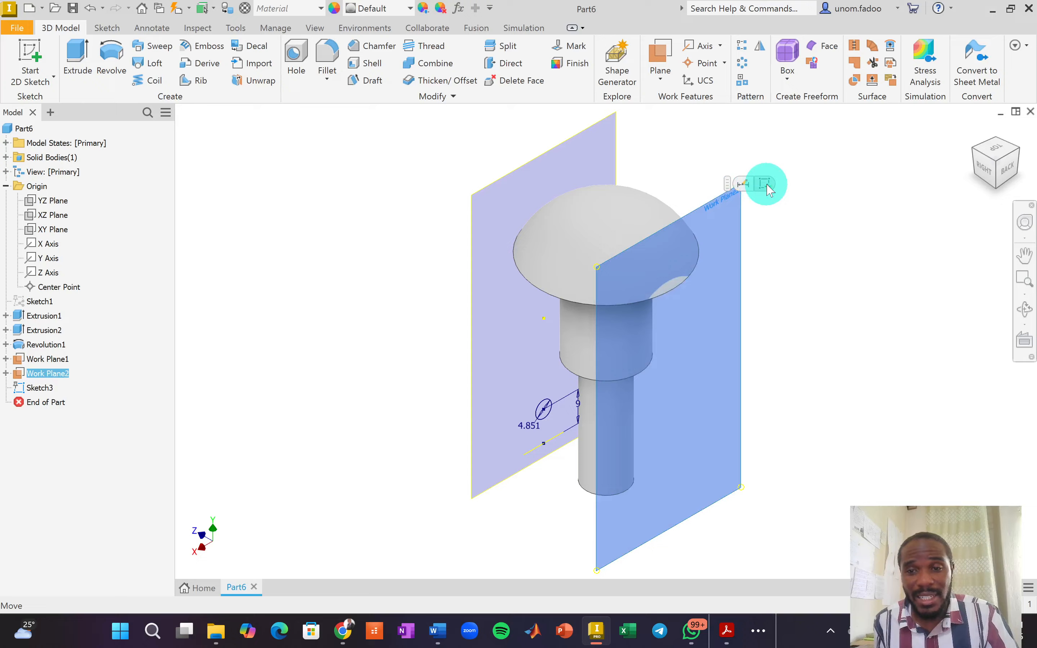
pyautogui.press('pageup')
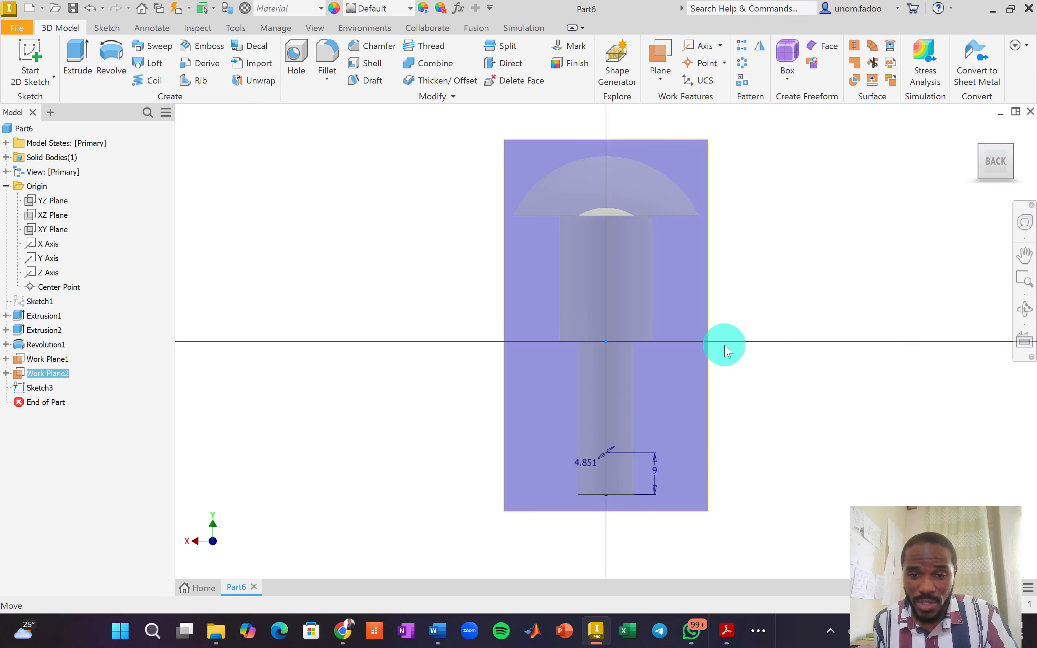
pyautogui.press('s')
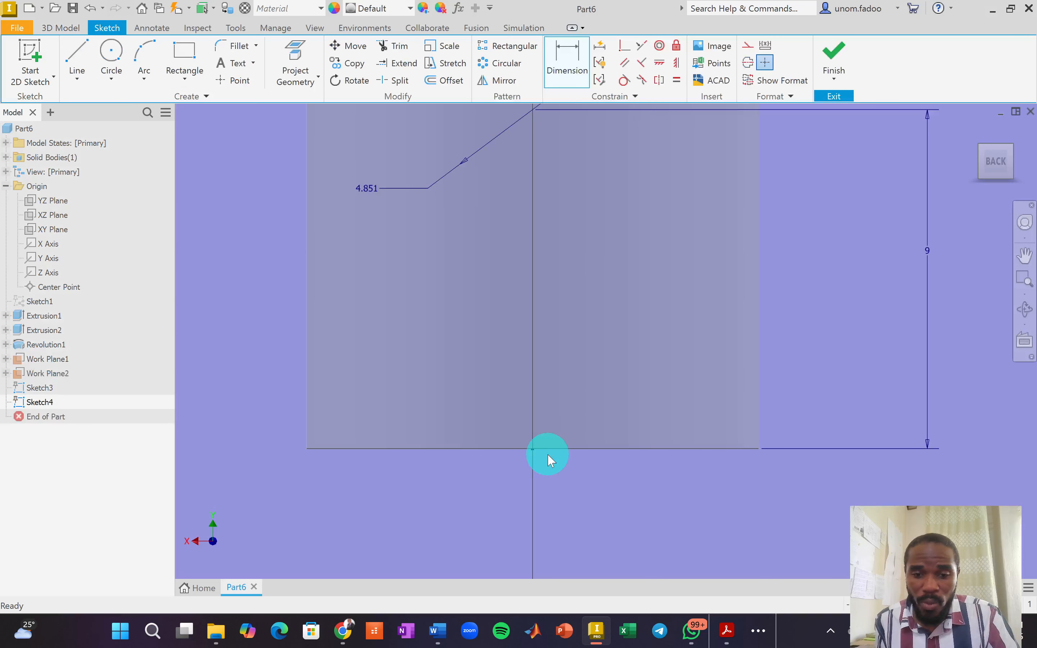
pyautogui.click(296, 74)
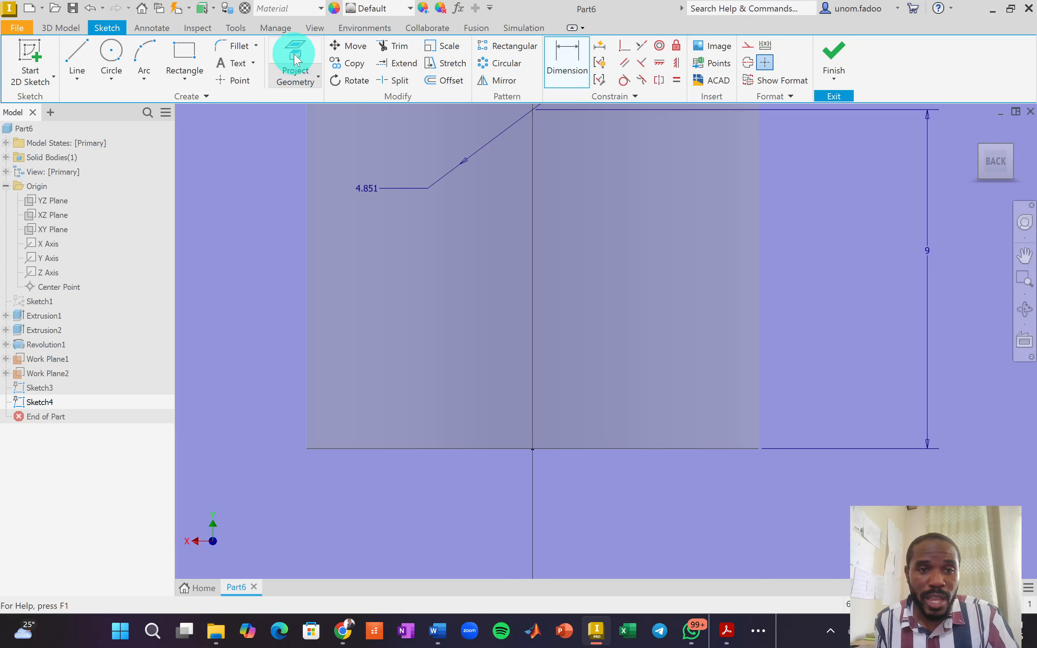
pyautogui.click(556, 450)
pyautogui.scroll(-5, 600, 506)
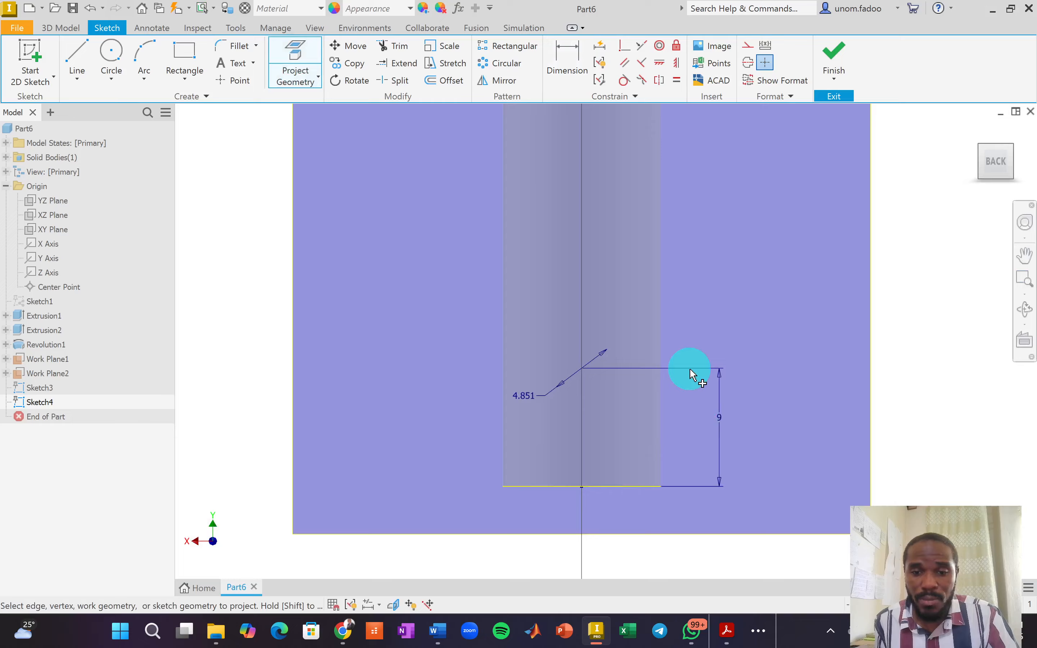
# Draw the 4.06 mm circle and align its centre vertically with the bottom edge midpoint.
pyautogui.click(110, 50)
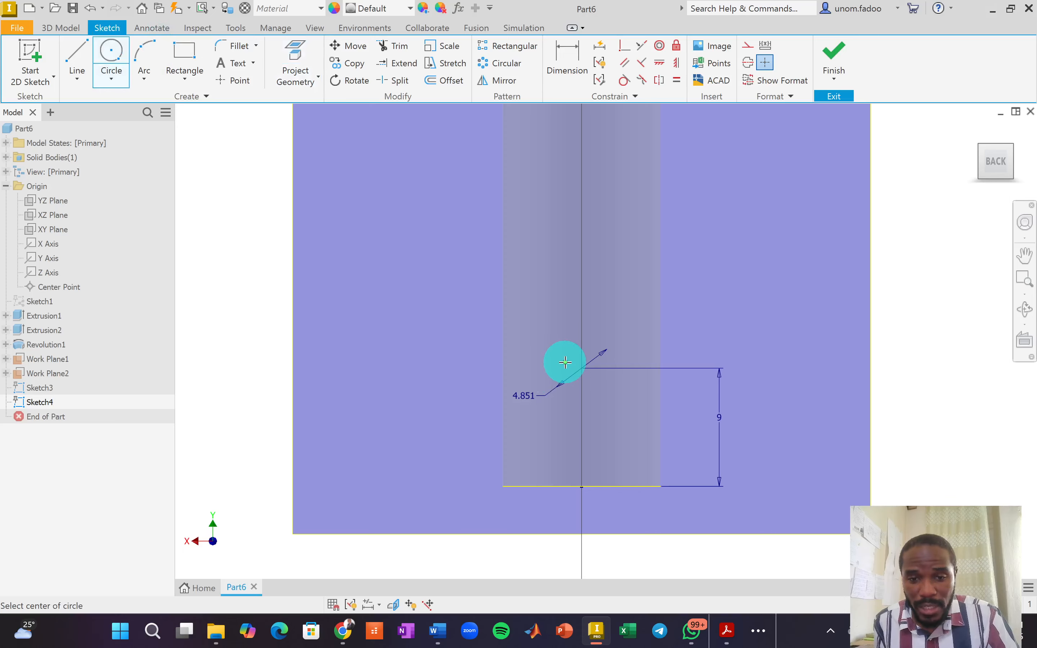
pyautogui.click(613, 357)
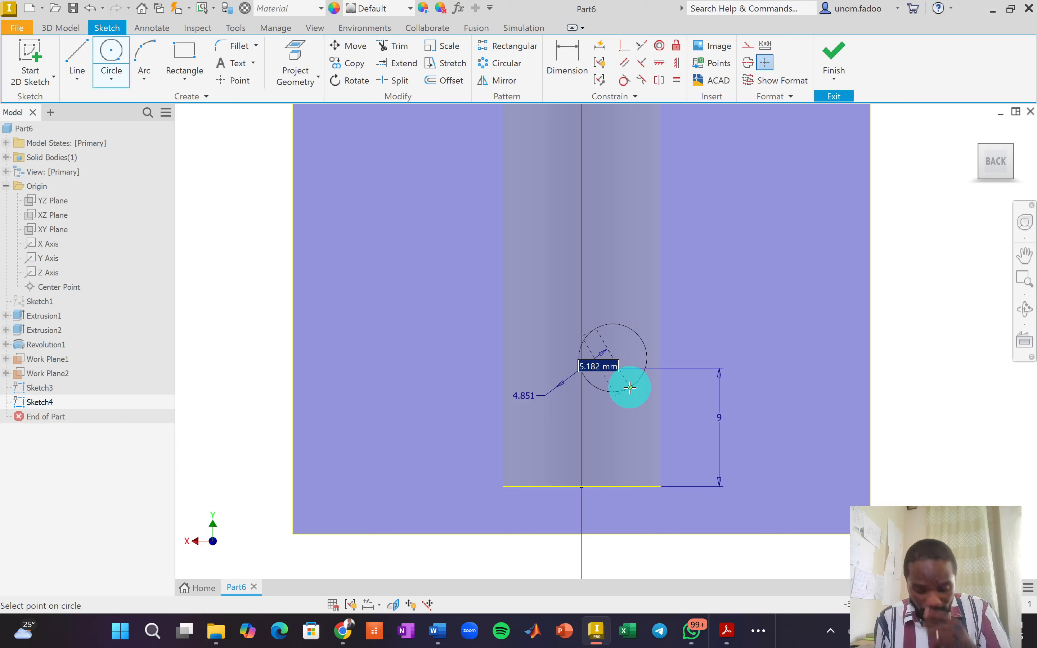
pyautogui.write('4.0597')
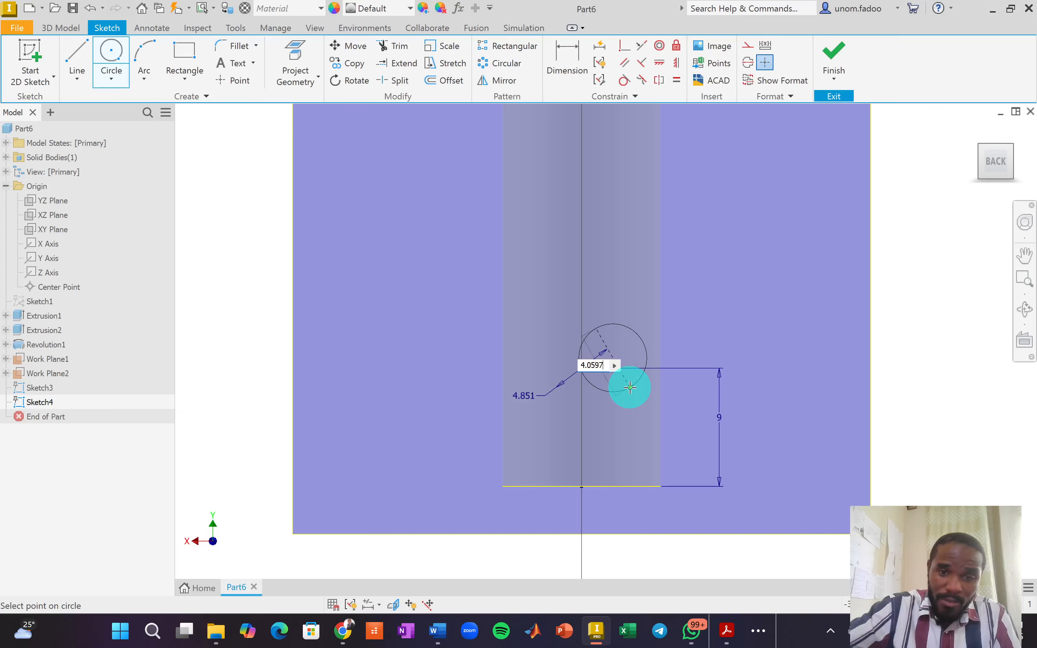
pyautogui.click(628, 385)
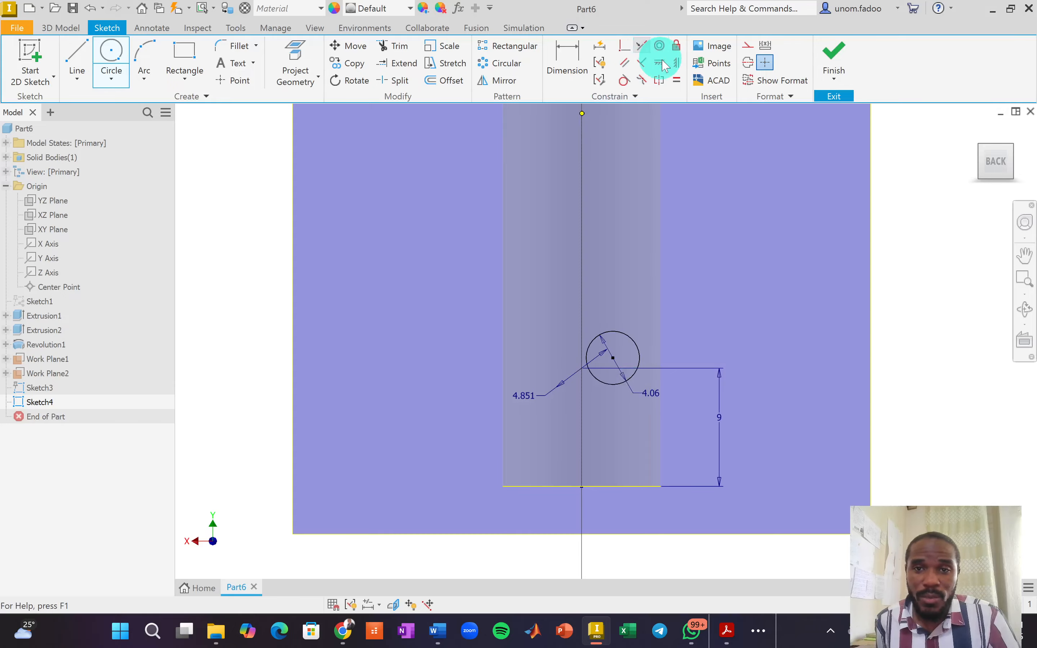
pyautogui.click(613, 358)
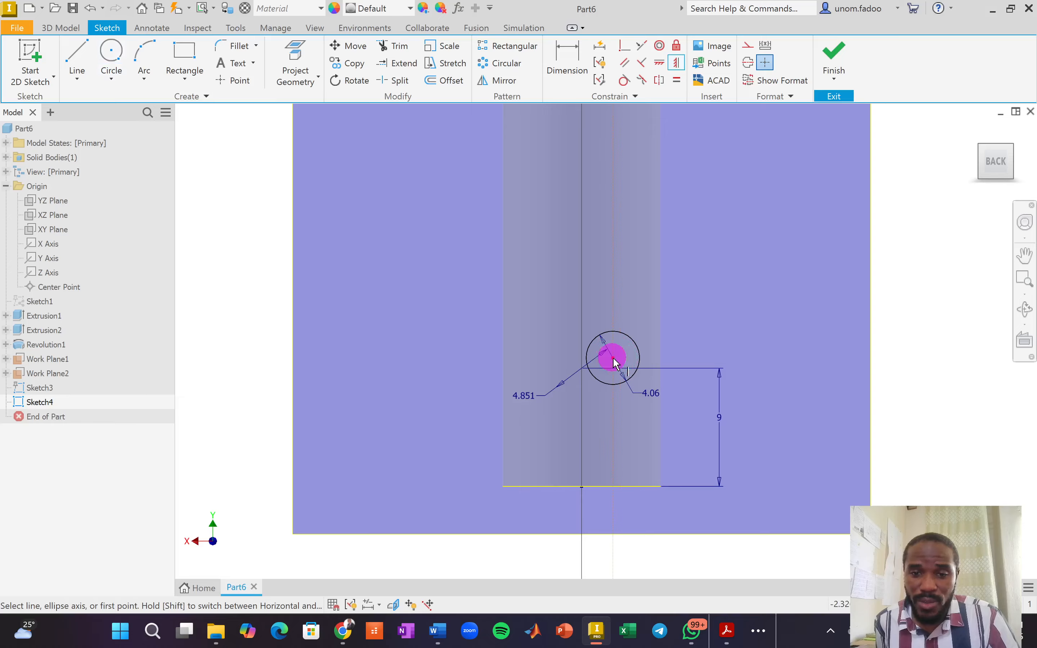
pyautogui.click(581, 487)
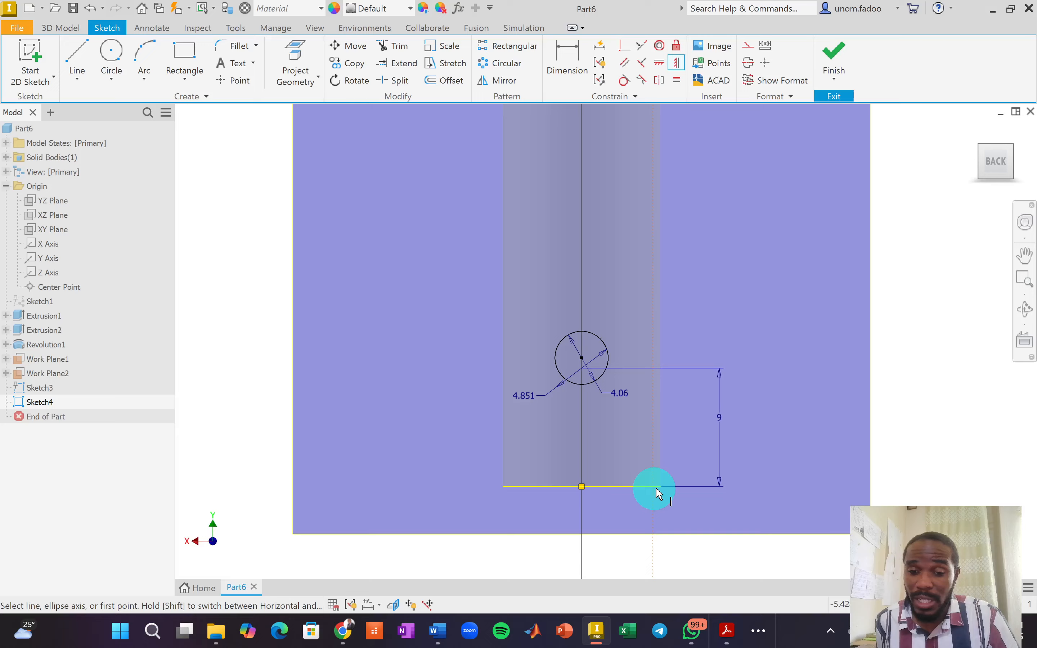
# Dimension the circle centre 9 mm above the bottom edge and finish the sketch.
pyautogui.click(574, 59)
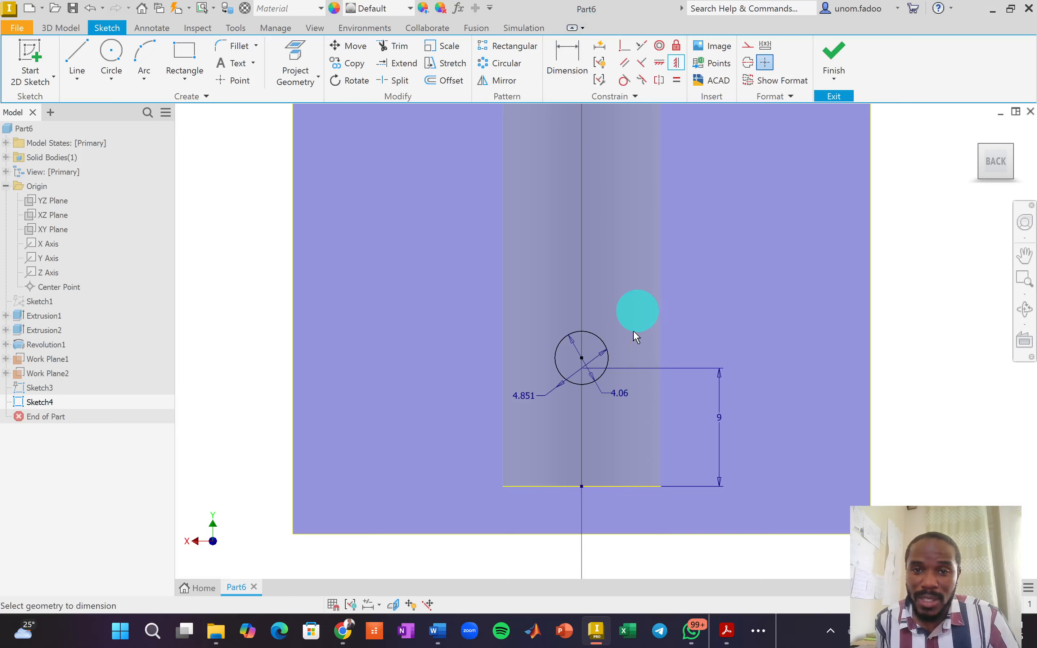
pyautogui.click(582, 358)
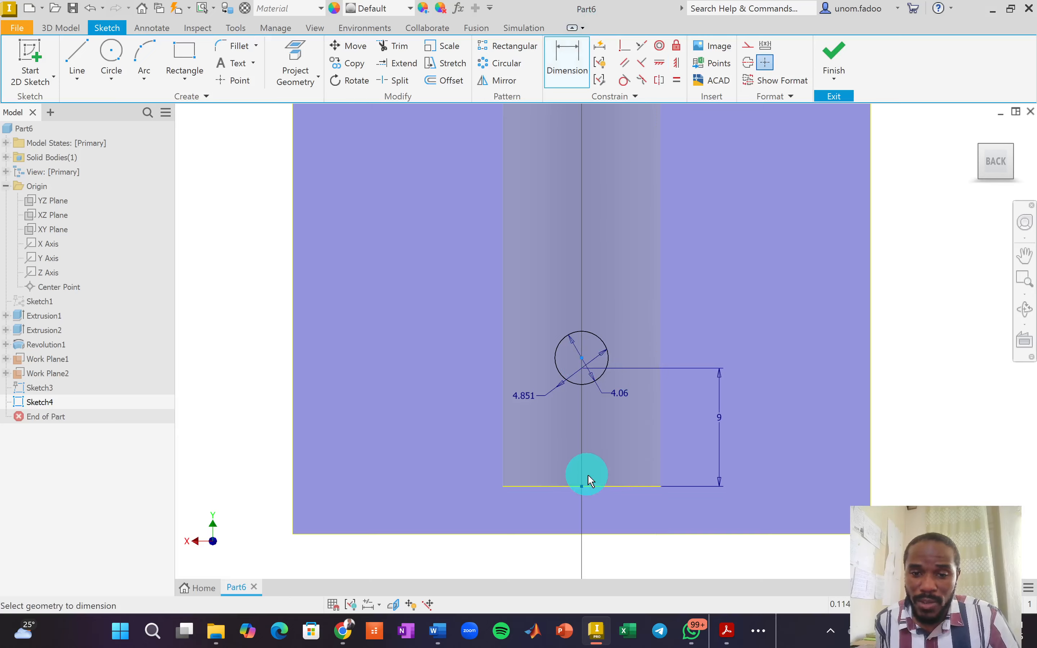
pyautogui.click(599, 487)
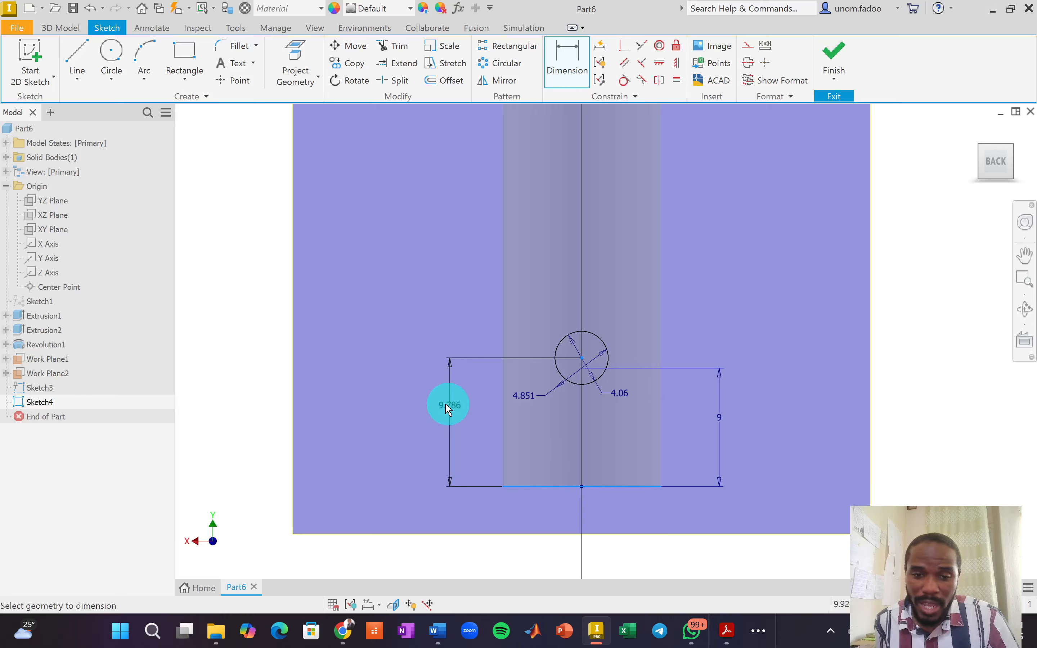
pyautogui.click(444, 410)
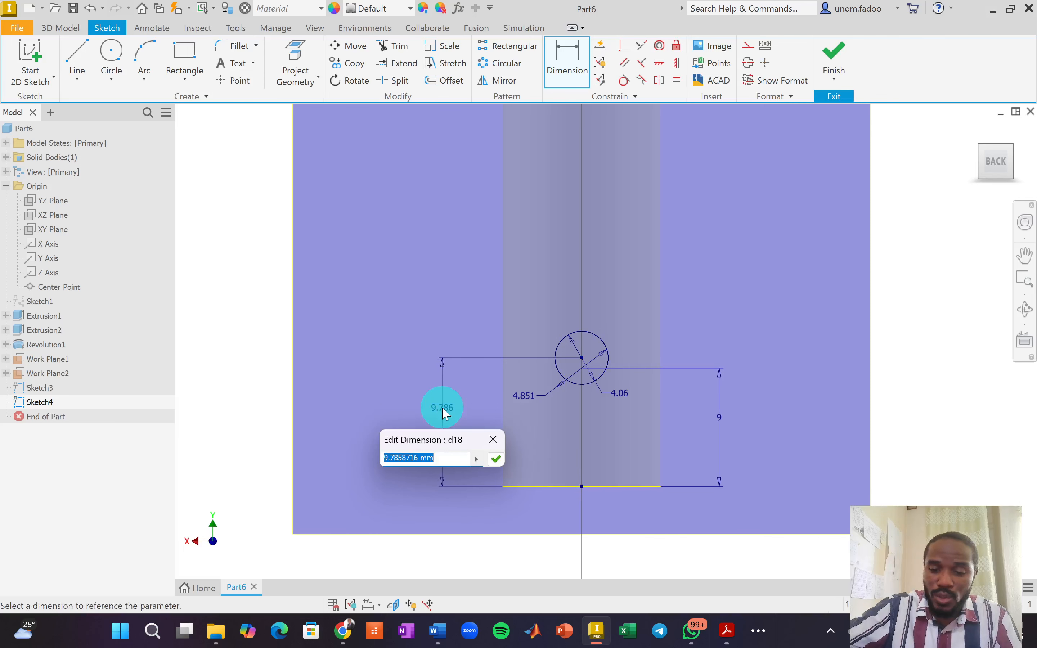
pyautogui.write('9')
pyautogui.press('Return')
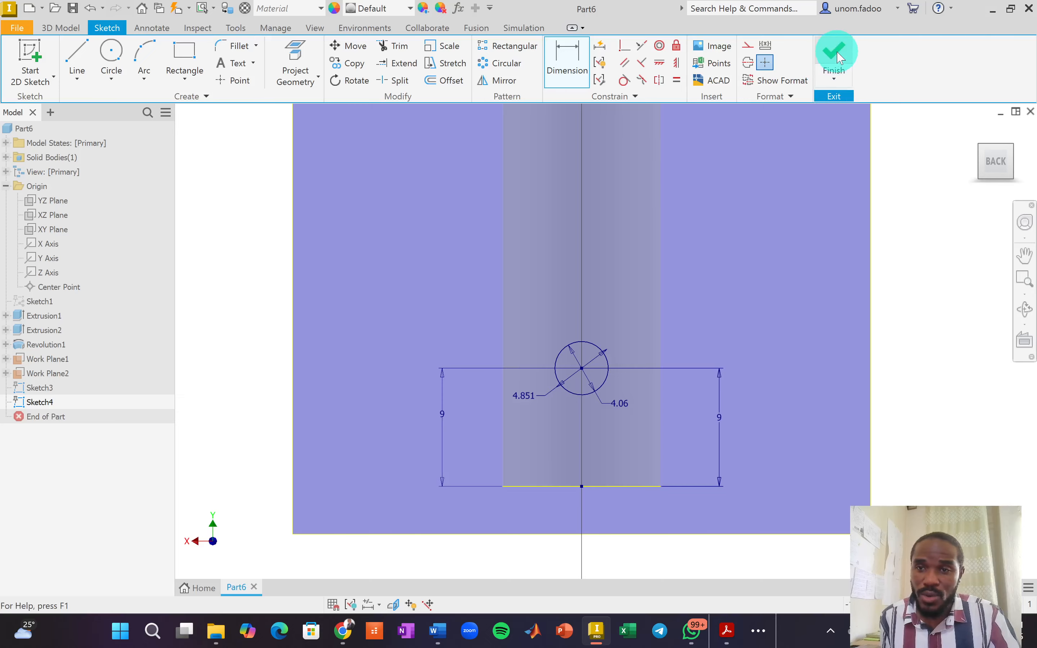
pyautogui.press('F6')
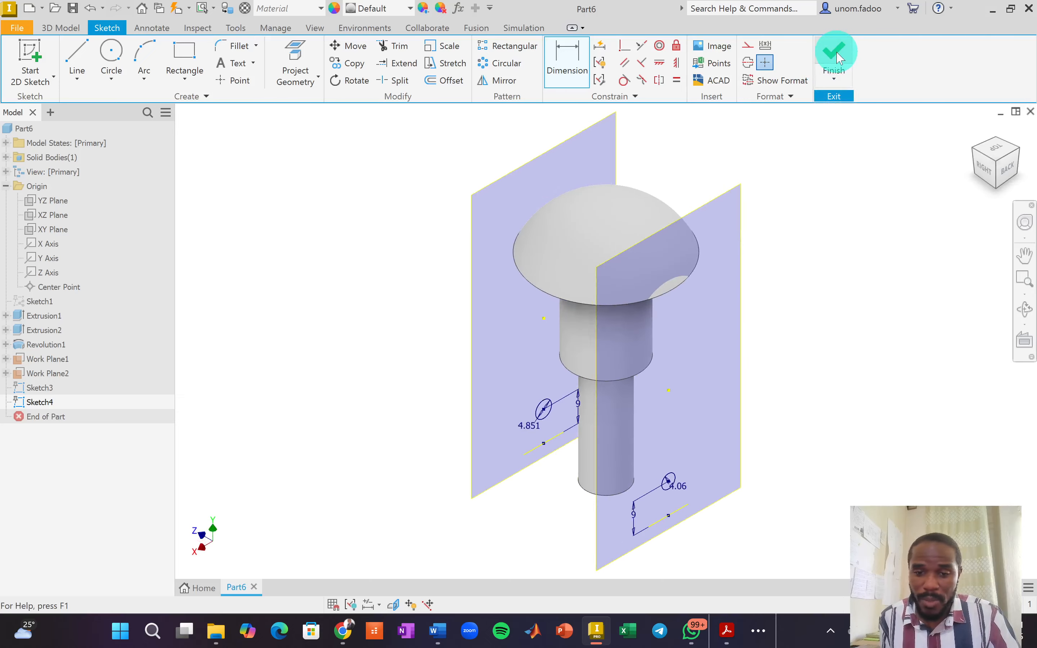
pyautogui.click(833, 55)
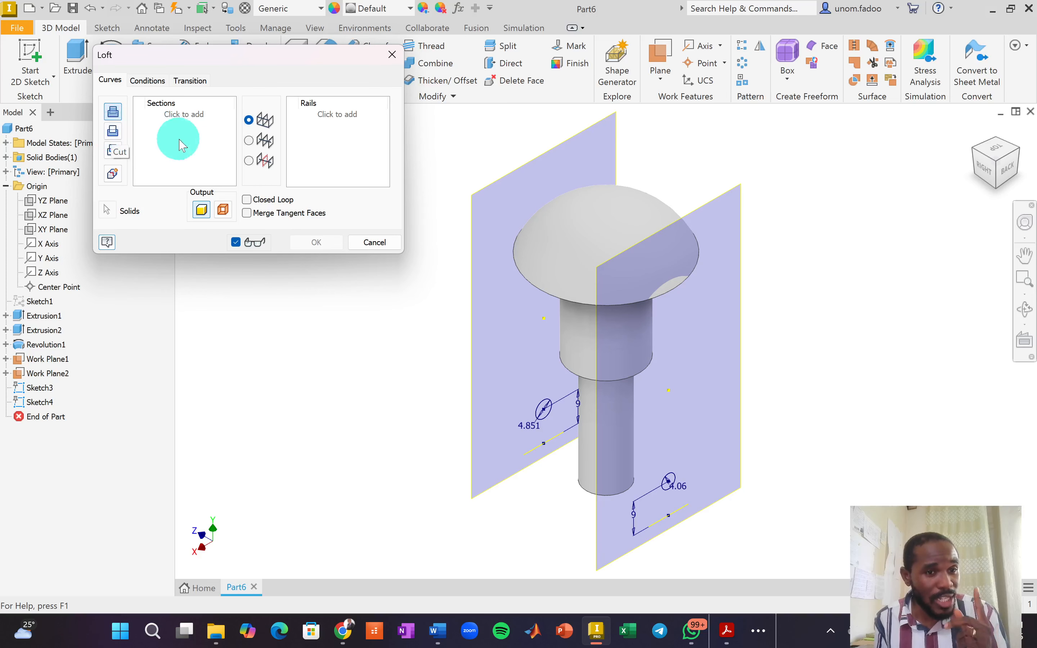
# Loft between Sketch3 and Sketch4 as a cut to form the tapered cross hole.
pyautogui.scroll(5, 550, 413)
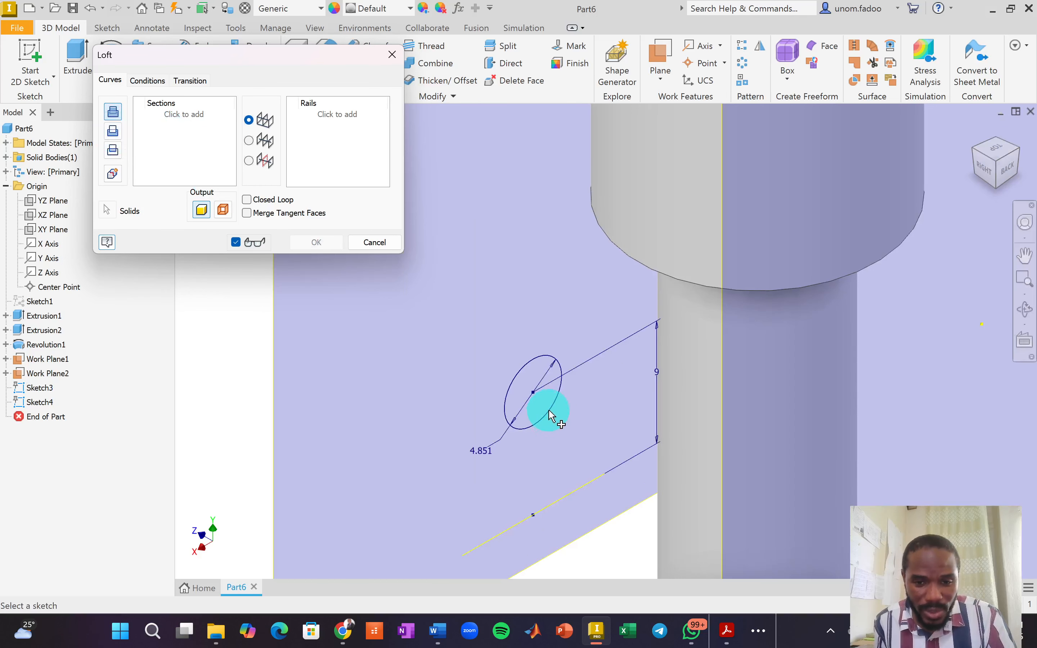
pyautogui.click(526, 371)
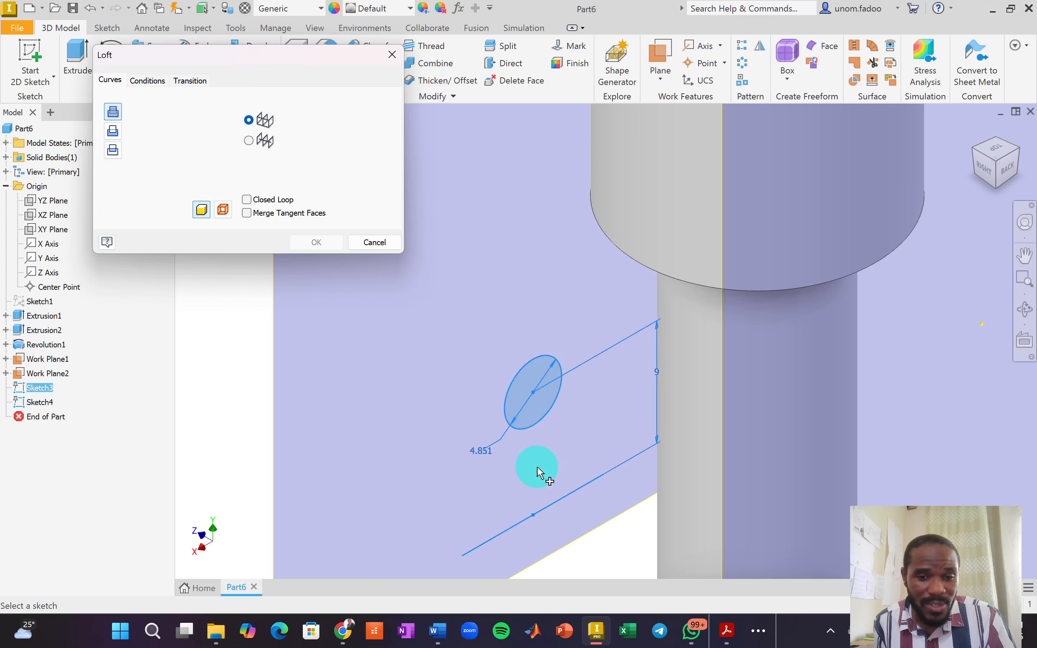
pyautogui.scroll(-5, 553, 474)
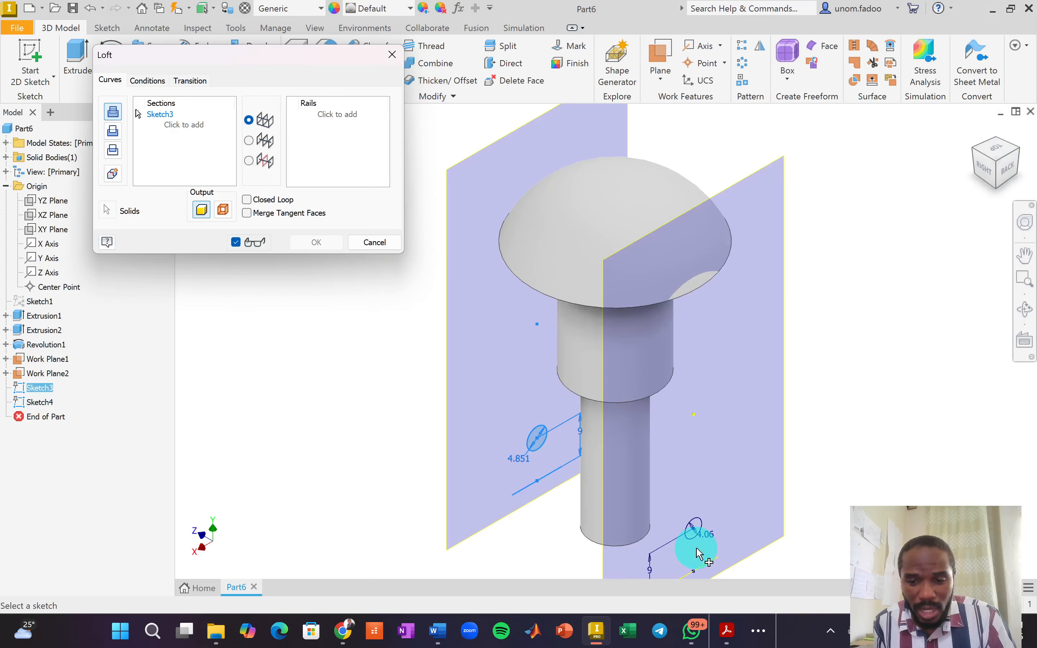
pyautogui.scroll(5, 692, 533)
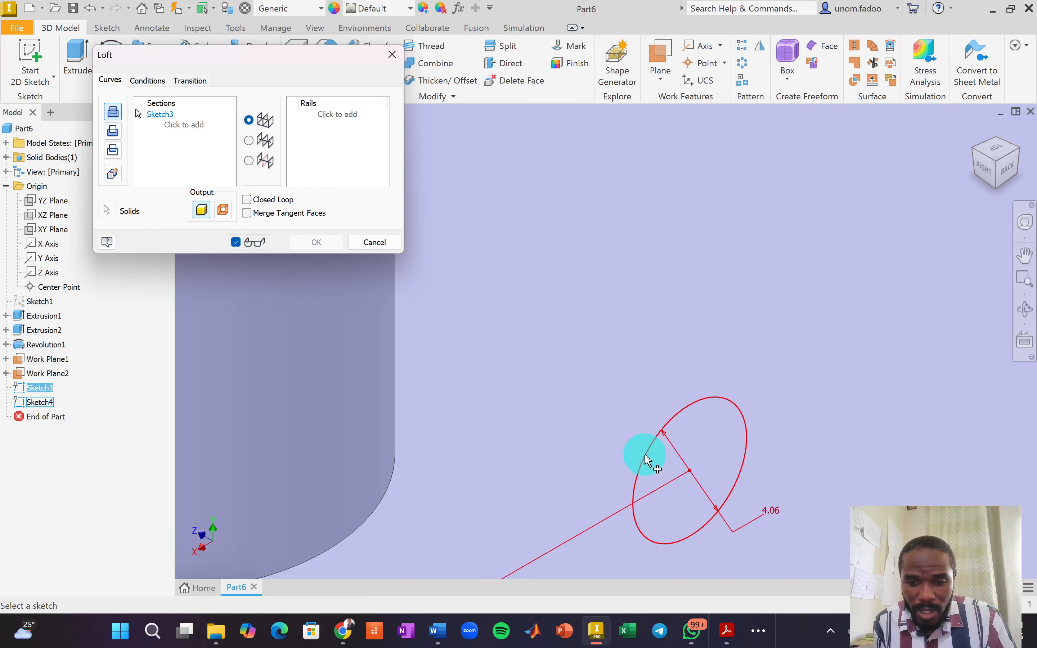
pyautogui.click(648, 458)
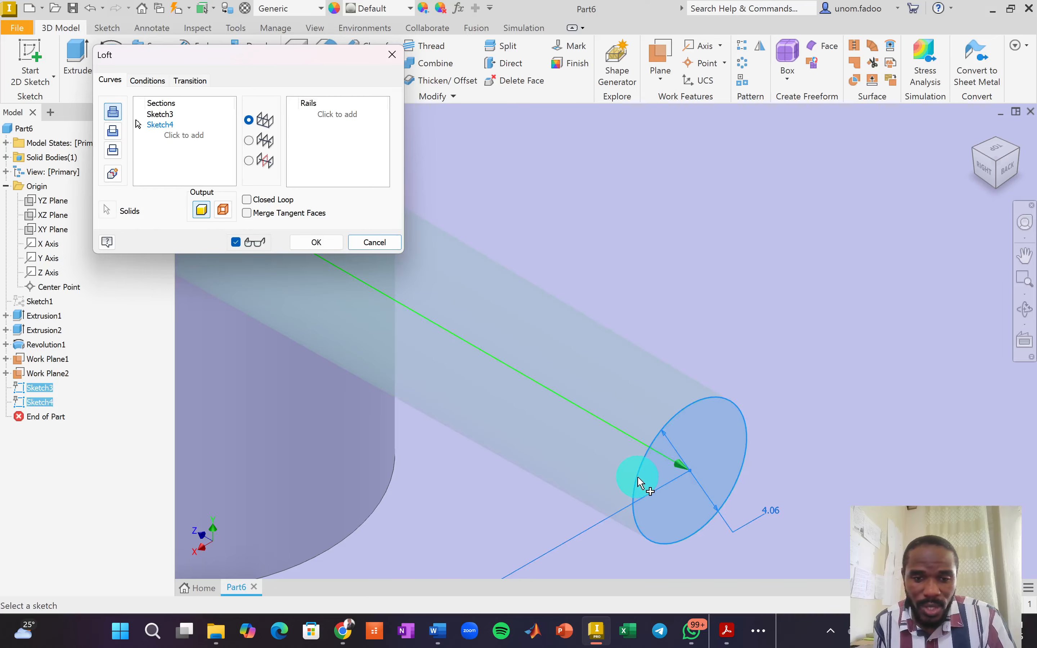
pyautogui.scroll(-5, 641, 480)
pyautogui.scroll(3, 640, 483)
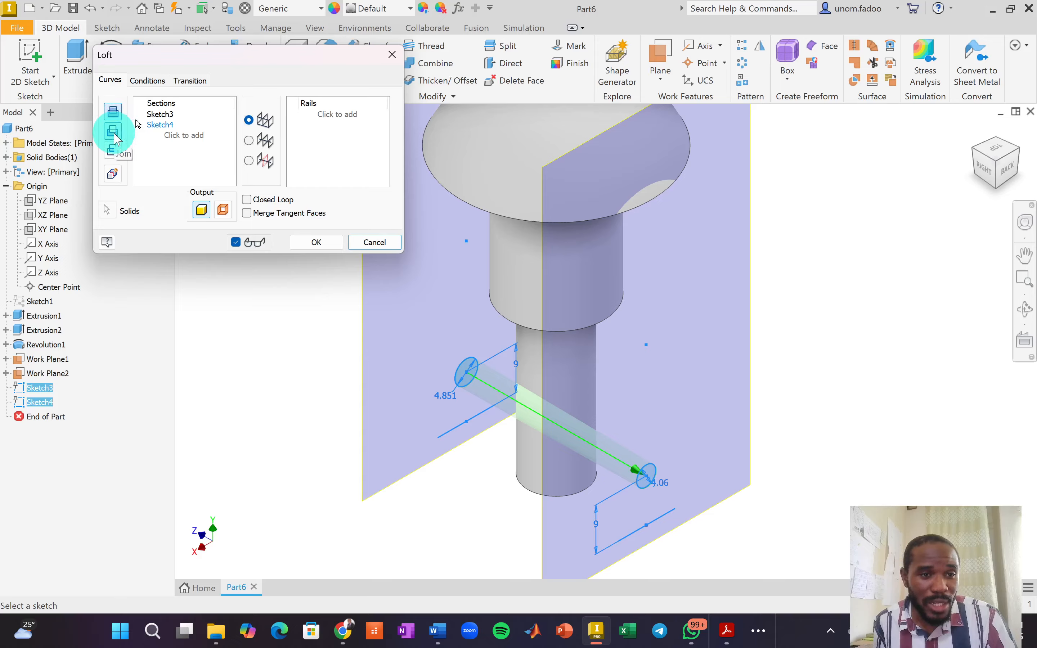
pyautogui.click(114, 133)
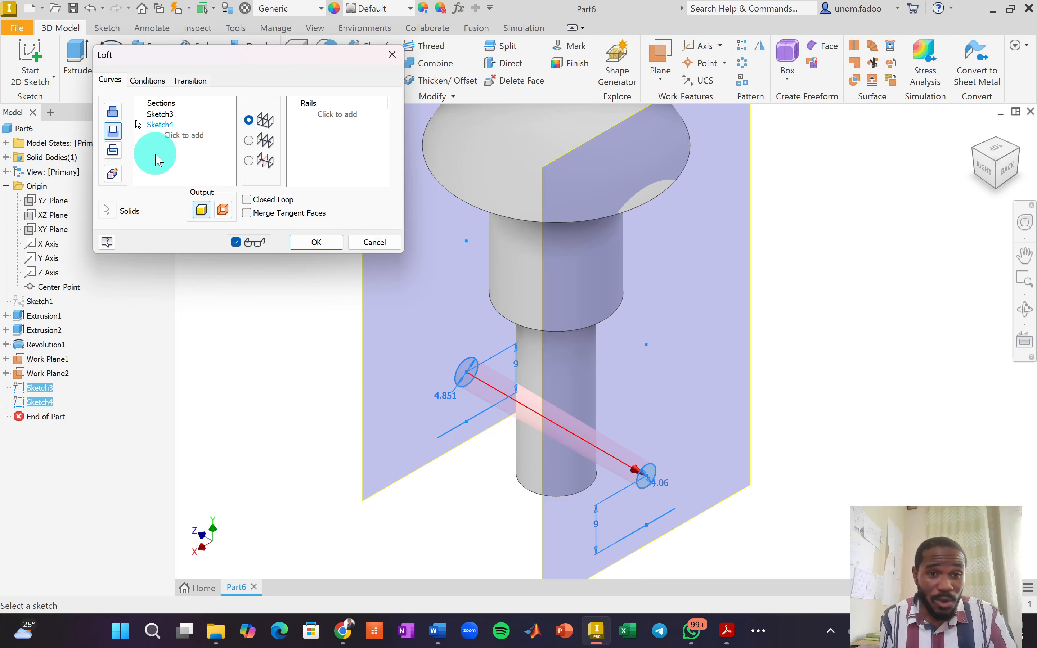
pyautogui.click(300, 242)
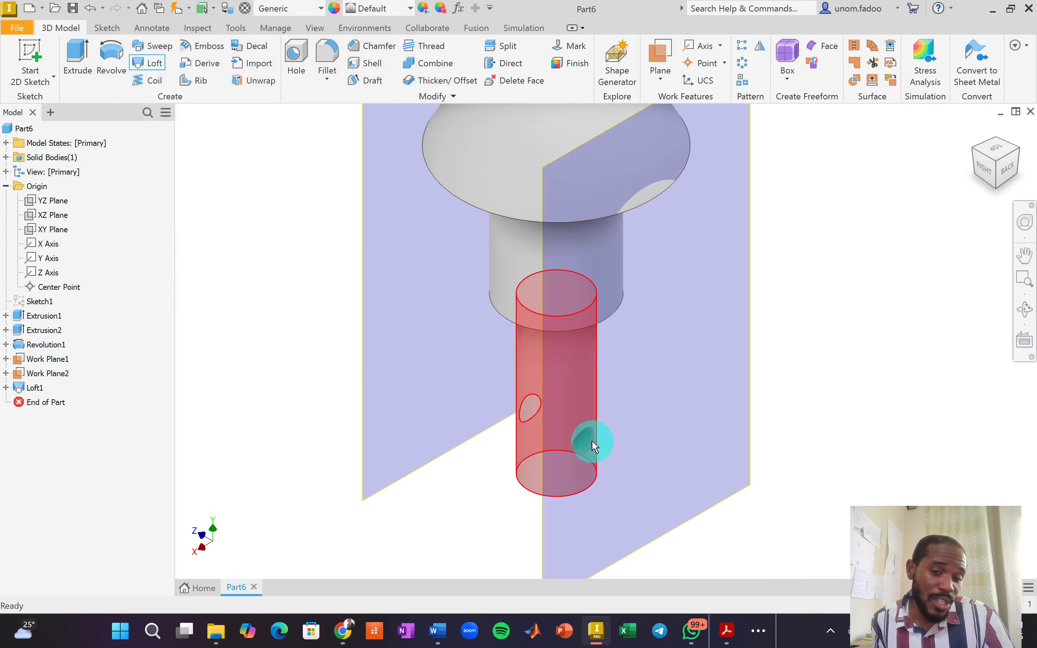
pyautogui.click(976, 154)
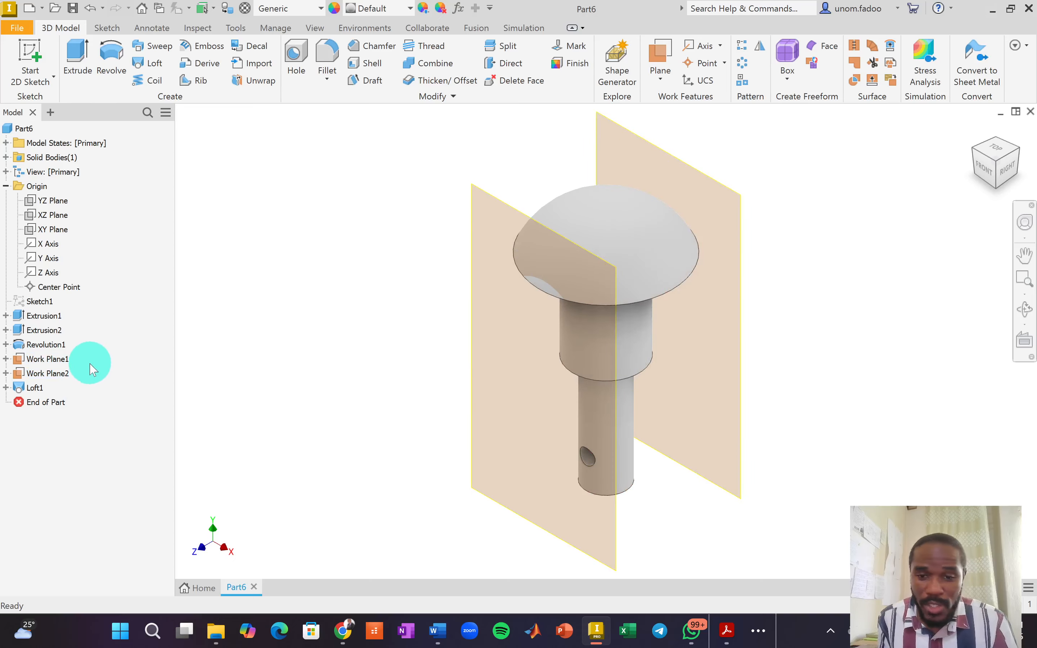
# Hide Work Plane1 and Work Plane2, then turn the view to see the pin from below.
pyautogui.rightClick(47, 358)
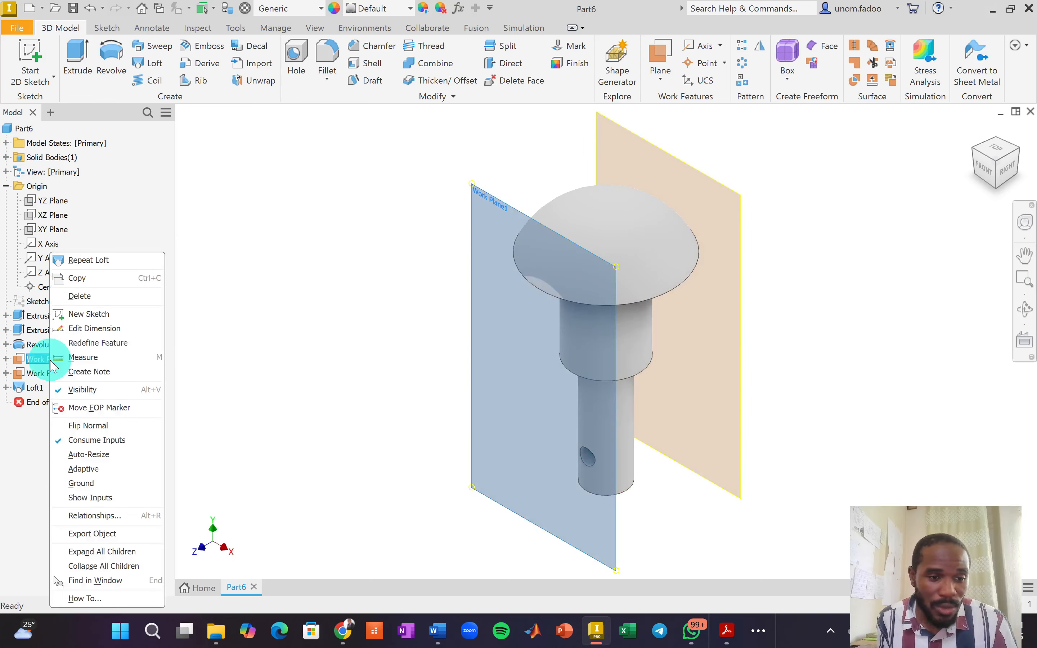
pyautogui.click(83, 389)
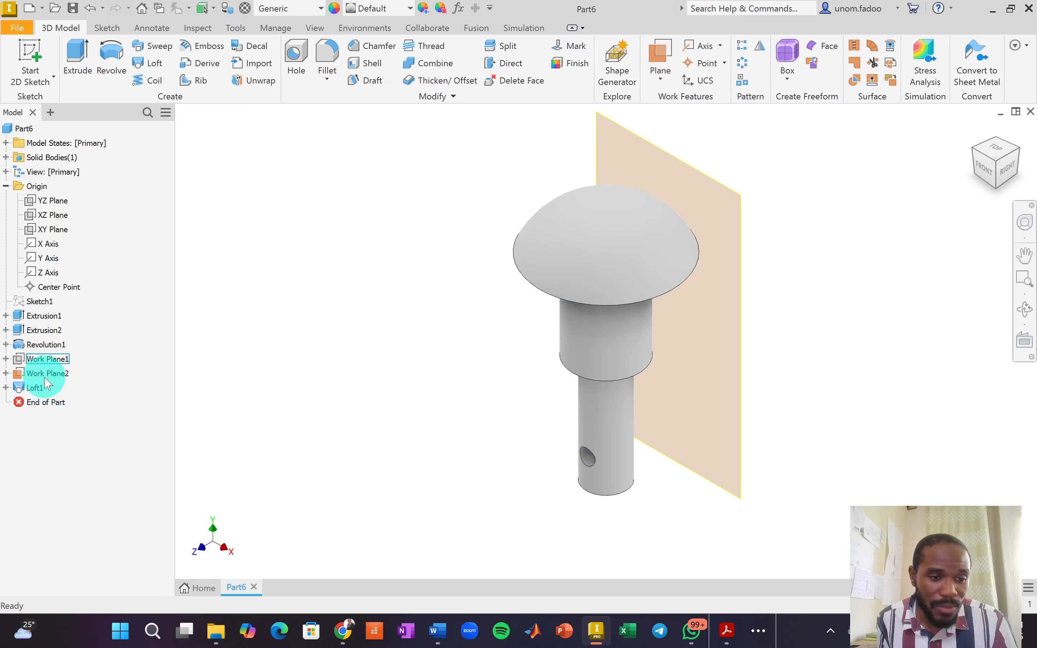
pyautogui.rightClick(47, 380)
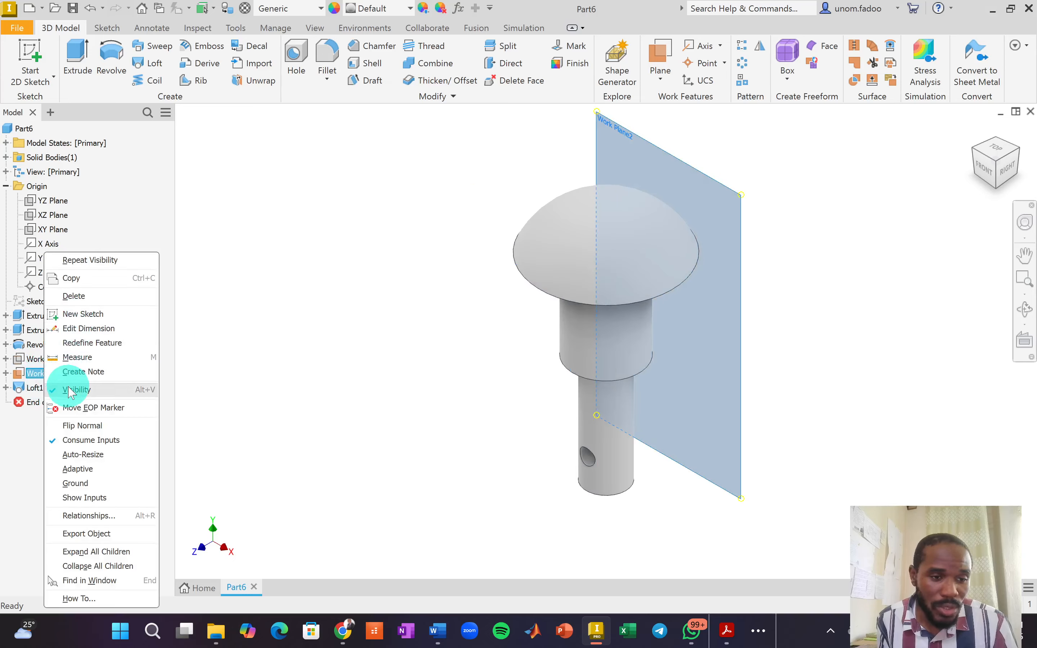
pyautogui.click(80, 389)
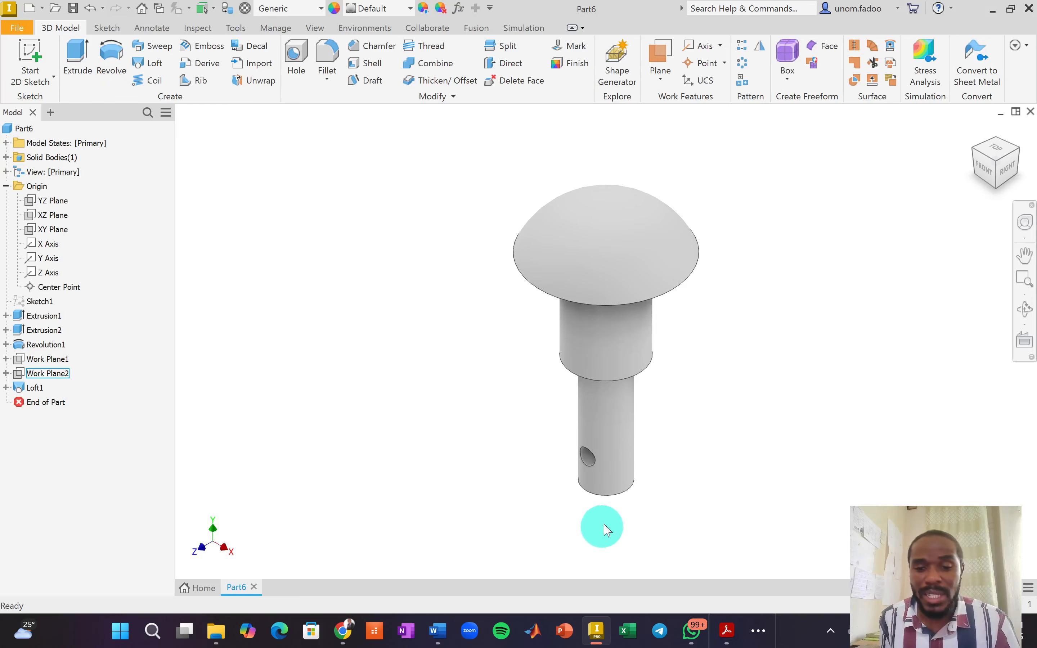
pyautogui.click(998, 192)
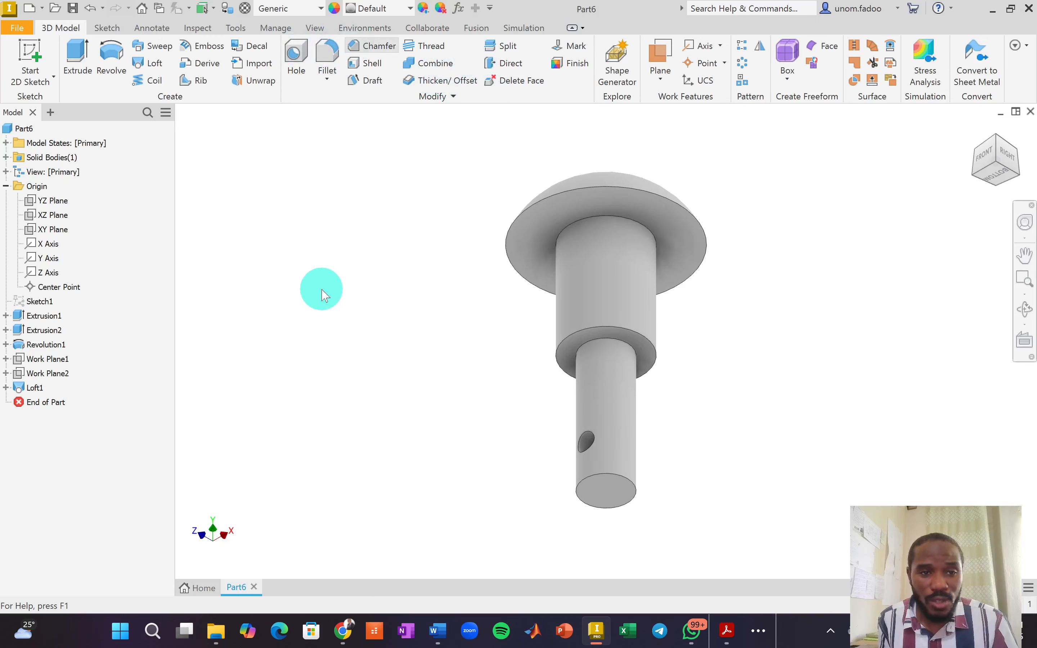
# Chamfer the shaft's bottom edge with a 1.5 mm distance.
pyautogui.moveTo(288, 155); pyautogui.dragTo(244, 142)
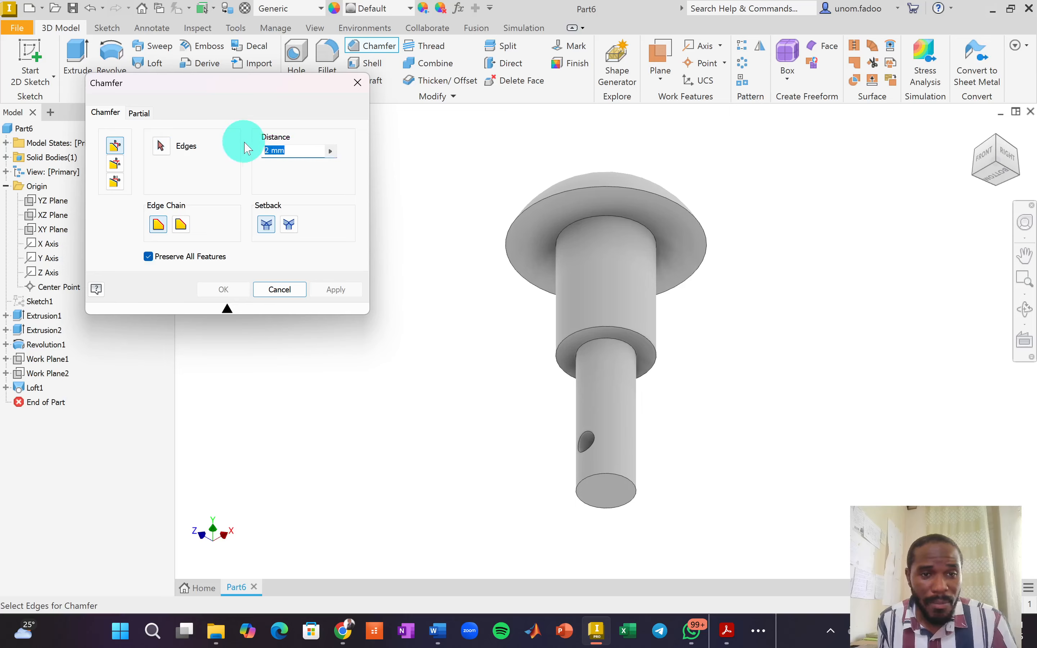
pyautogui.write('1.5')
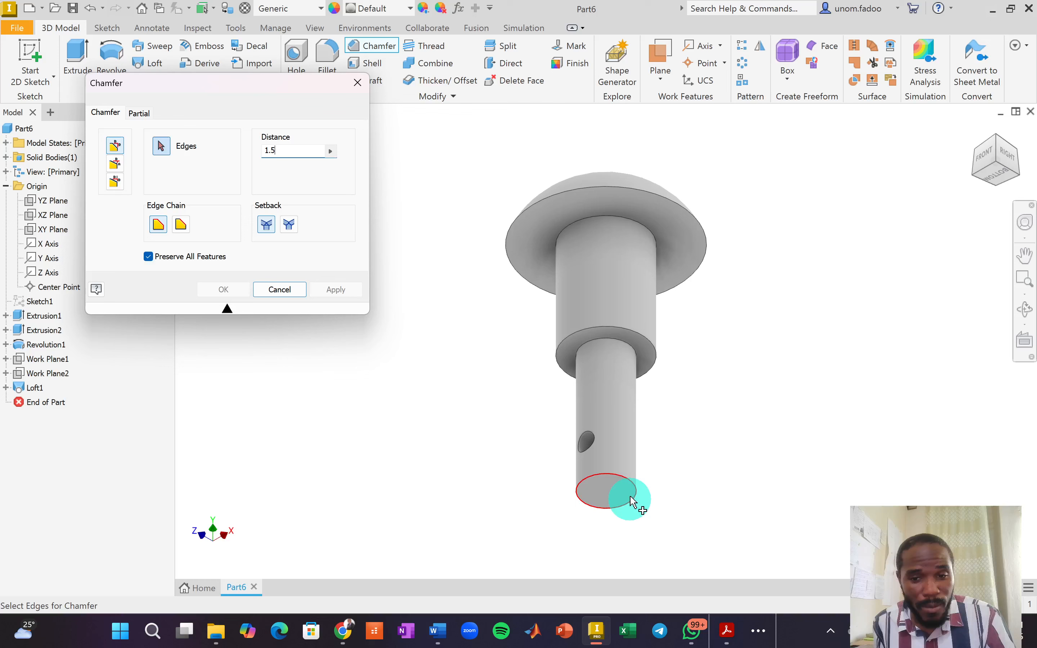
pyautogui.click(621, 480)
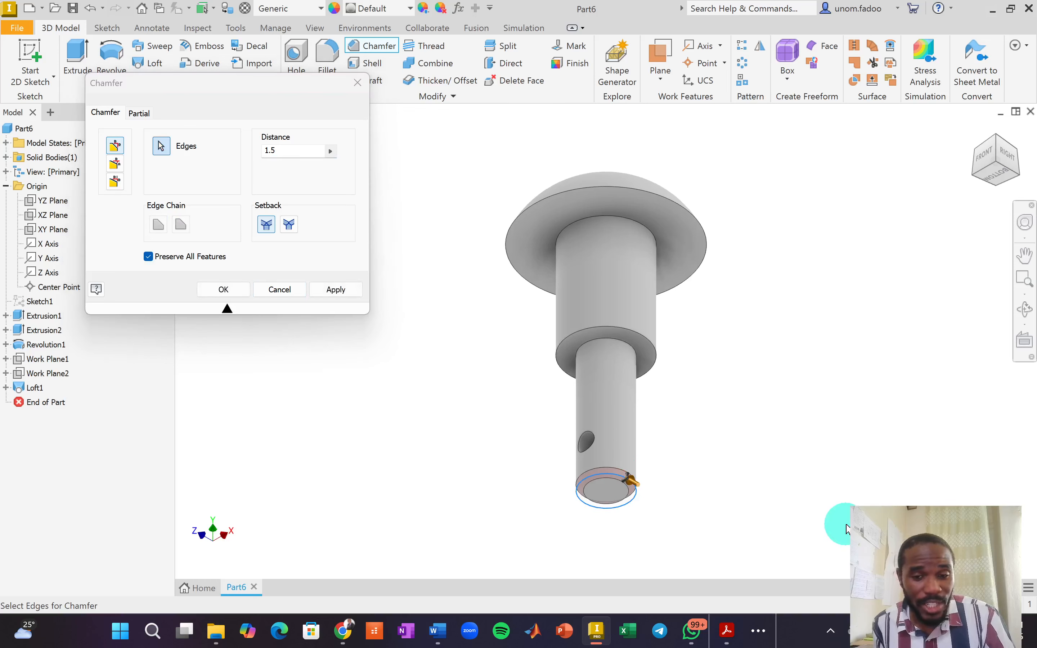
pyautogui.click(224, 290)
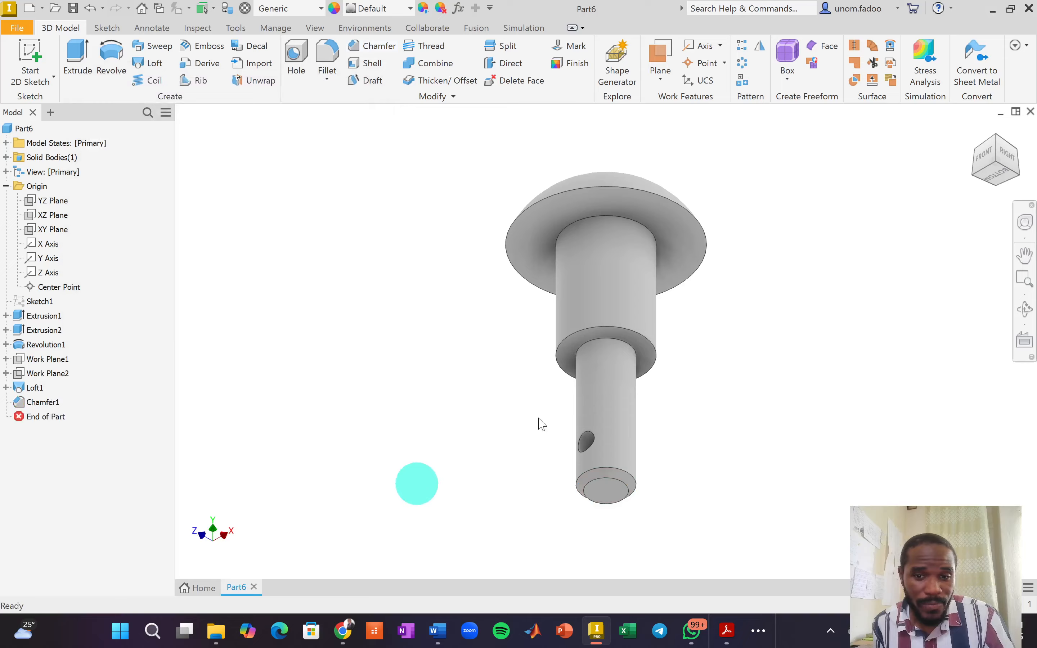
pyautogui.click(976, 131)
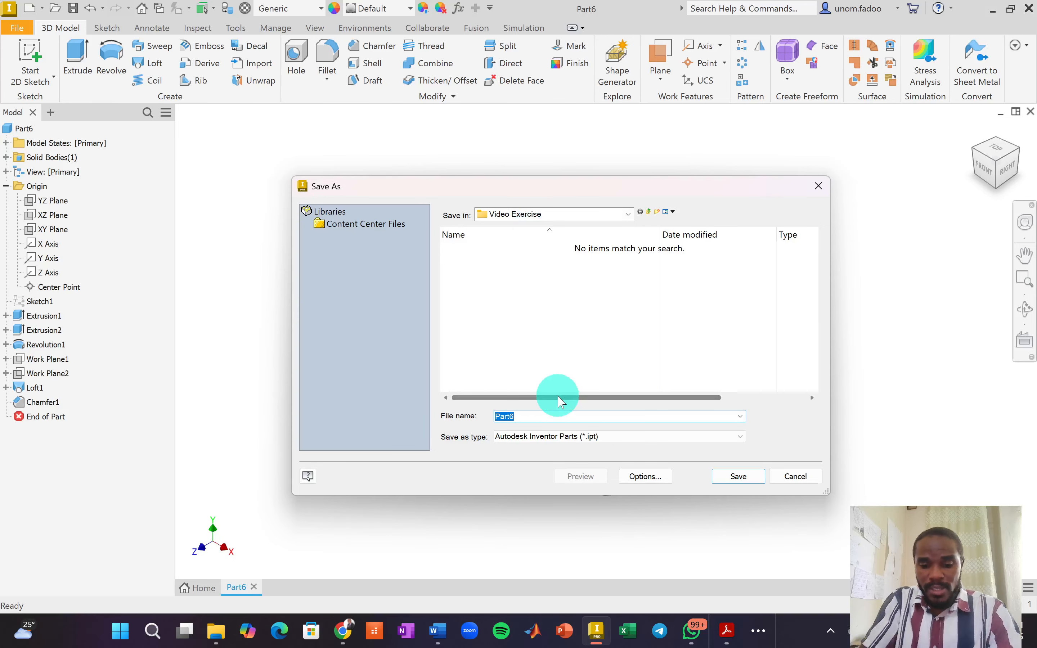
# Save the part under the file name Pin.
pyautogui.write('Pin')
pyautogui.press('Return')
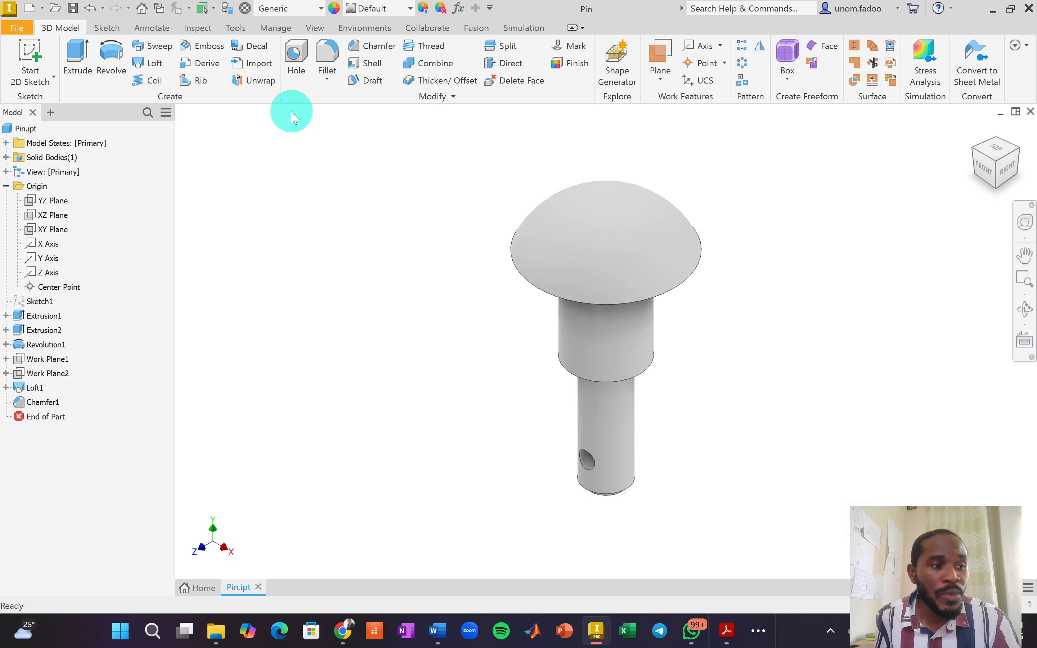
# Assign Steel, Galvanized material to the pin and switch to the exercise PDF.
pyautogui.click(318, 13)
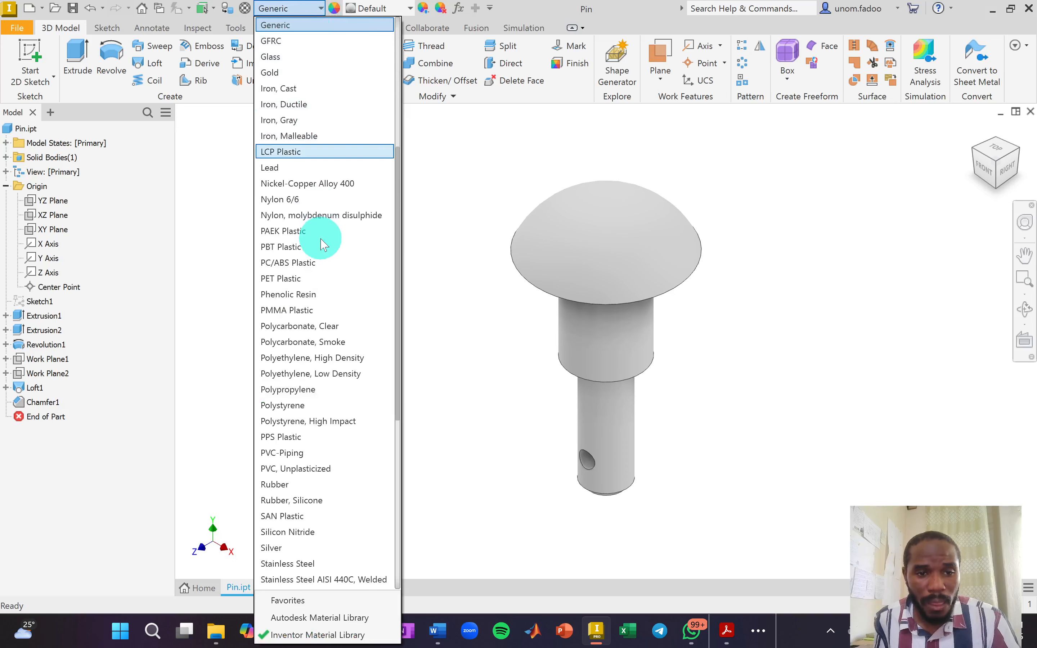
pyautogui.scroll(-3, 347, 423)
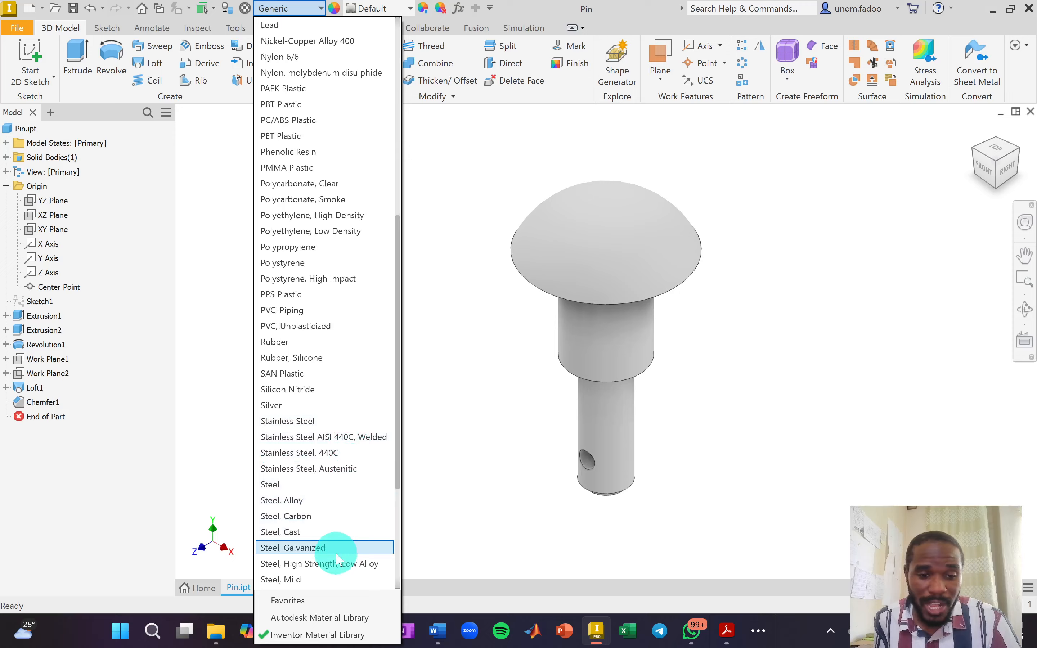
pyautogui.click(308, 548)
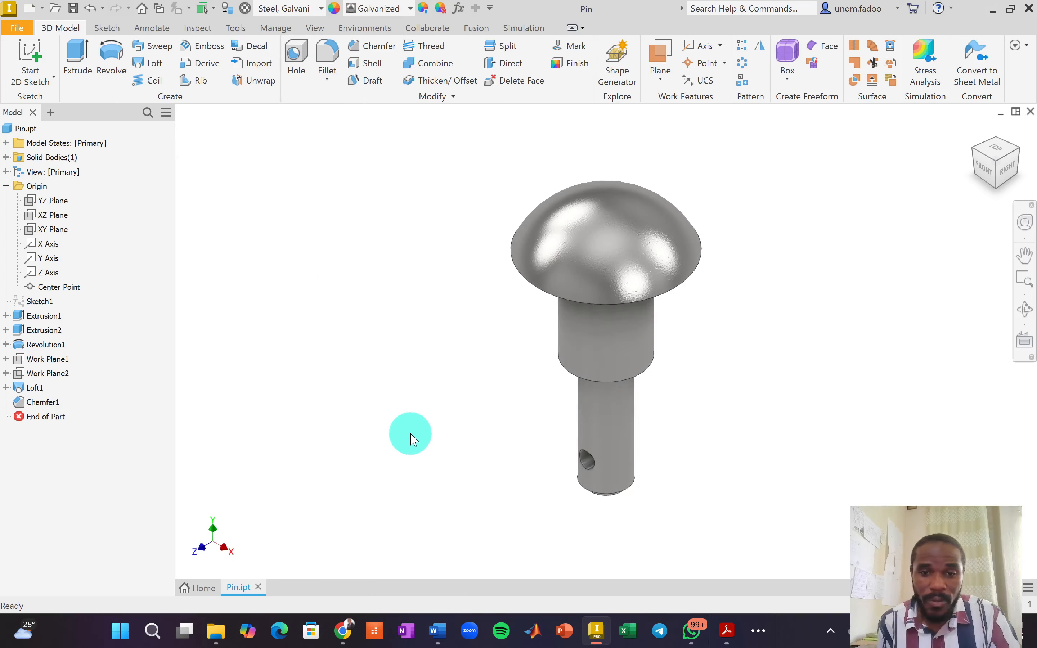
pyautogui.hotkey('alt', 'Tab')
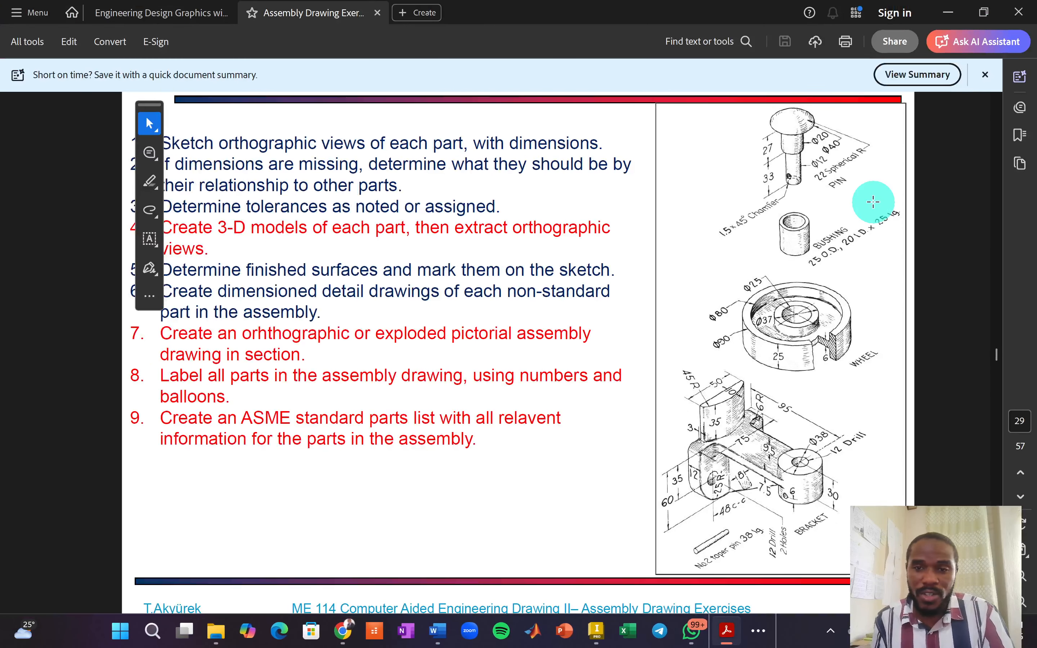
# Return to Inventor and start a new file from the Metric templates.
pyautogui.hotkey('alt', 'Tab')
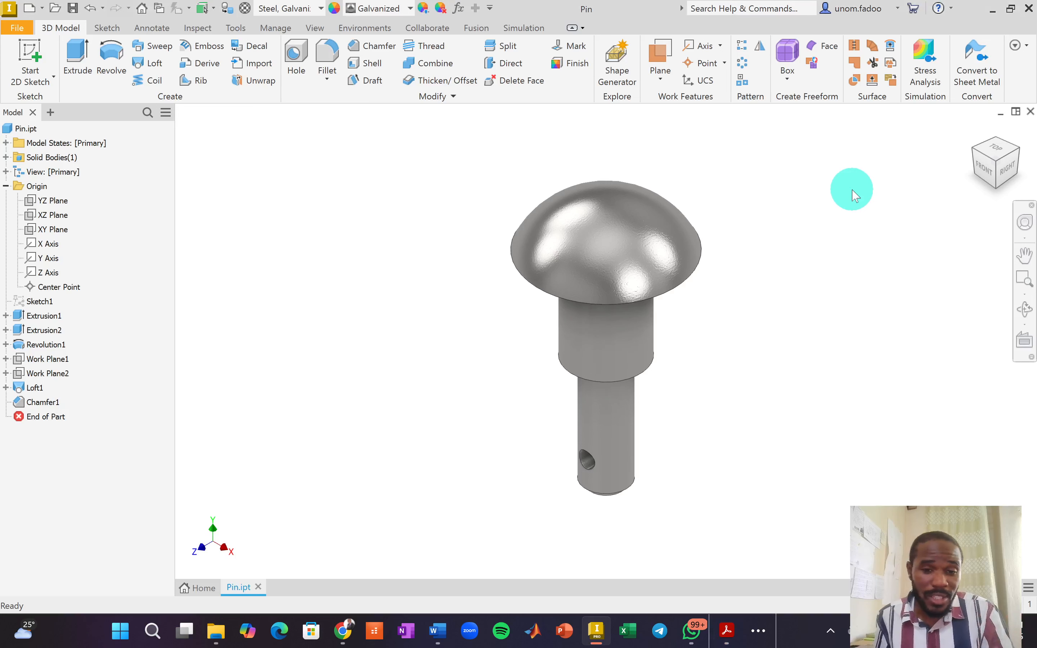
pyautogui.hotkey('ctrl', 'n')
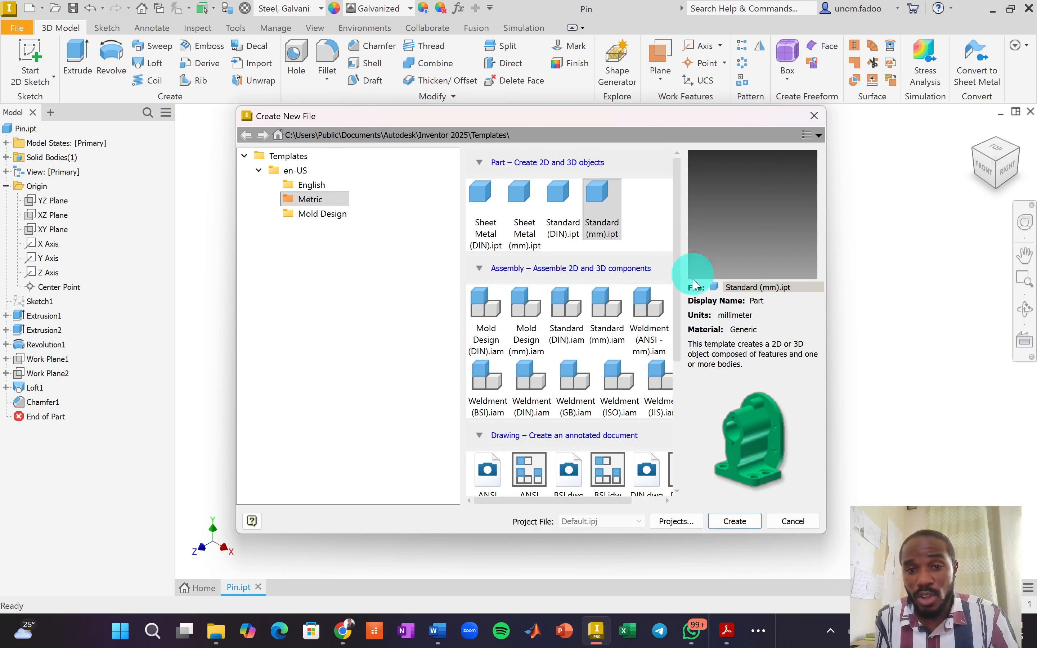
# Create a new part from Standard (mm).ipt and start a 2D sketch on the XZ plane, viewed from Top.
pyautogui.click(600, 202)
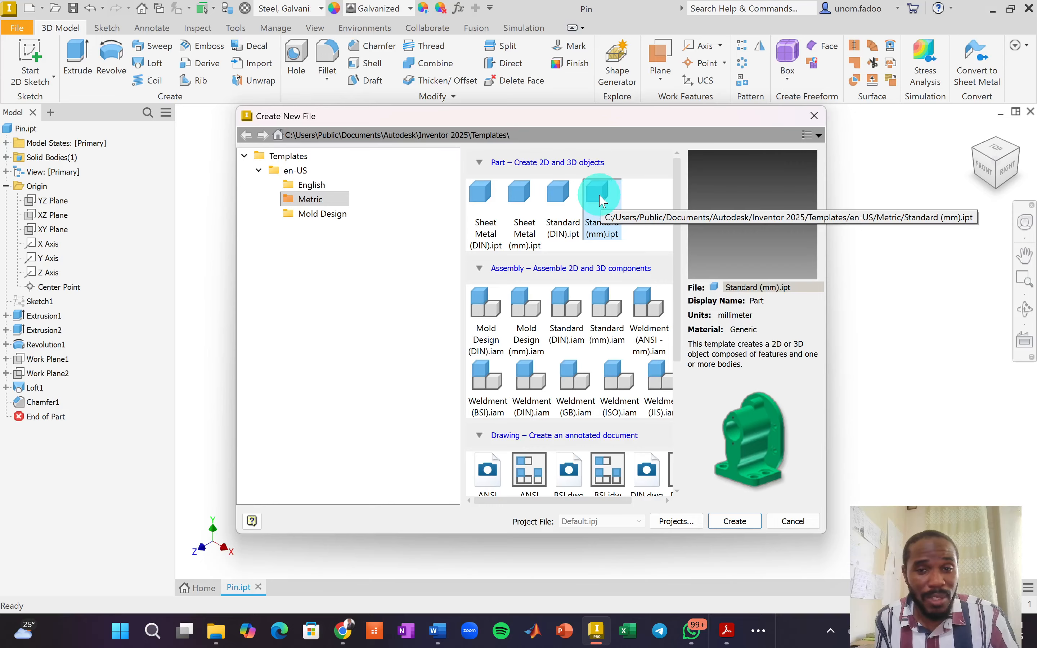
pyautogui.doubleClick(600, 201)
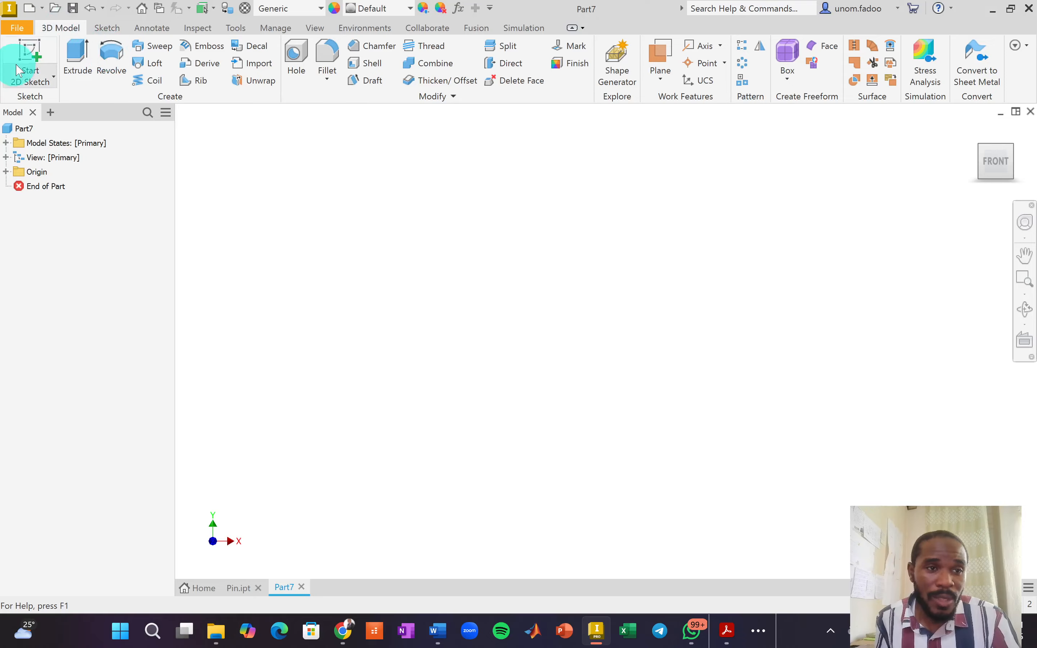
pyautogui.click(29, 50)
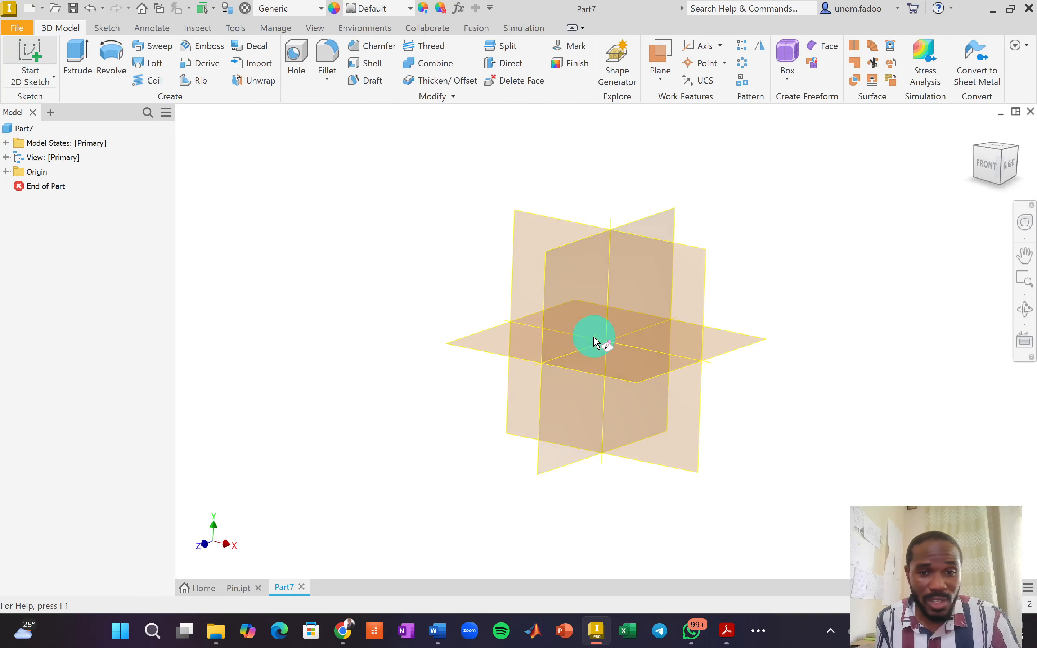
pyautogui.click(472, 321)
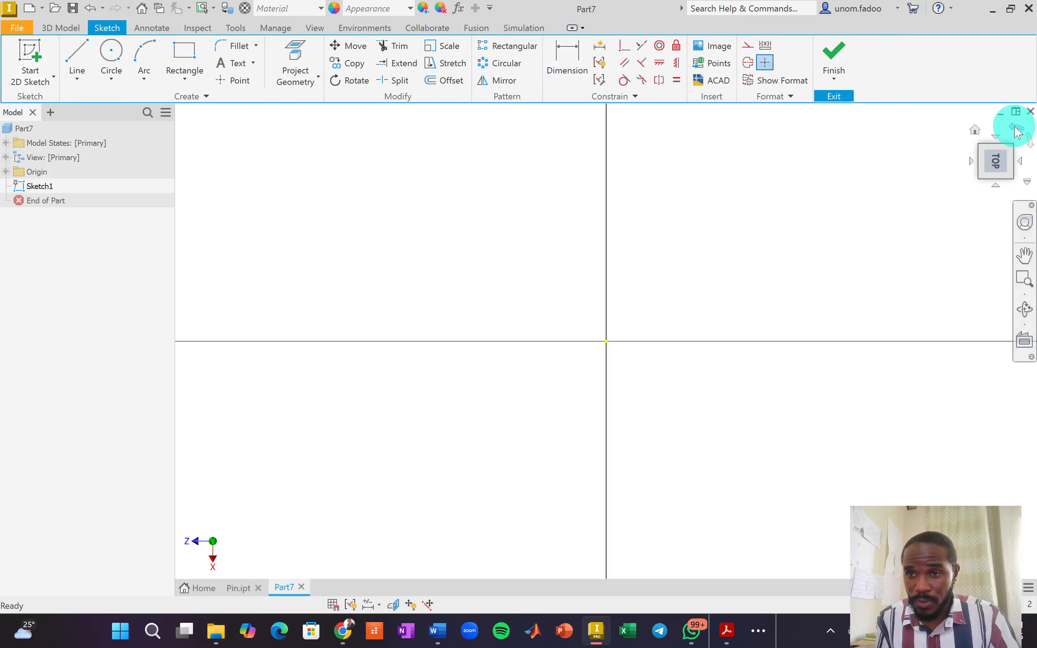
pyautogui.click(1017, 129)
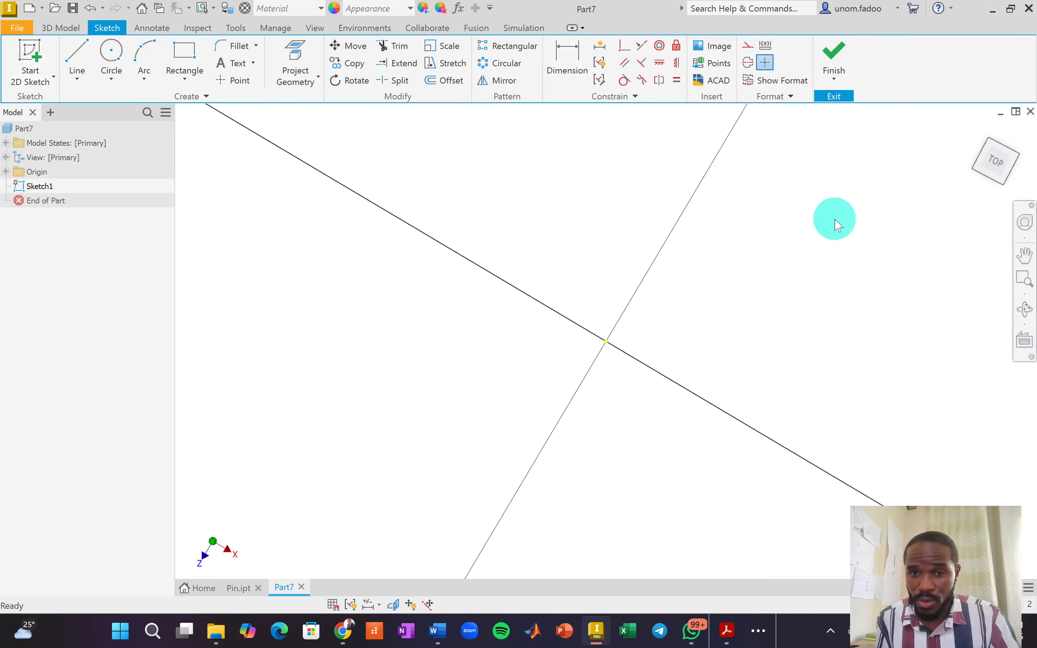
# Draw 25 mm and 20 mm diameter circles both centred on the origin, then finish Sketch1.
pyautogui.click(119, 56)
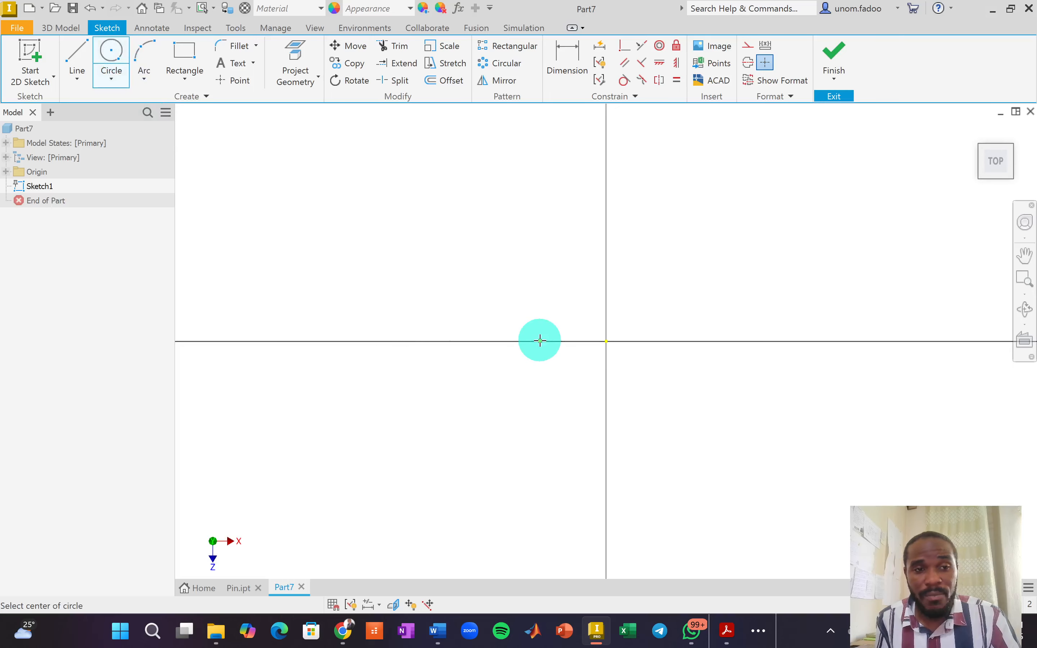
pyautogui.click(606, 342)
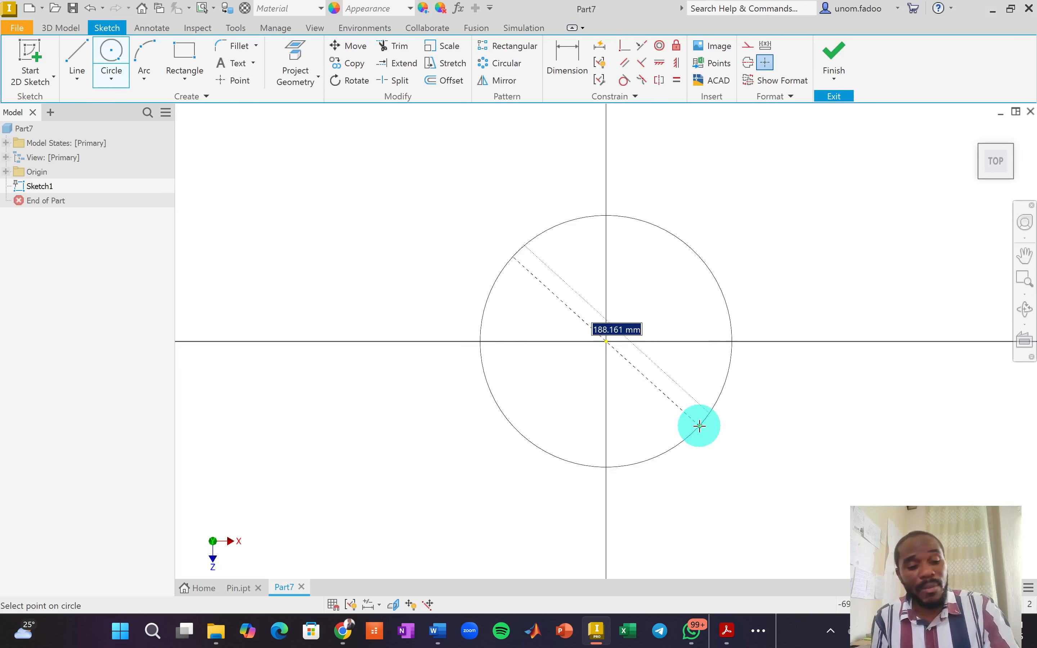
pyautogui.write('25')
pyautogui.press('Return')
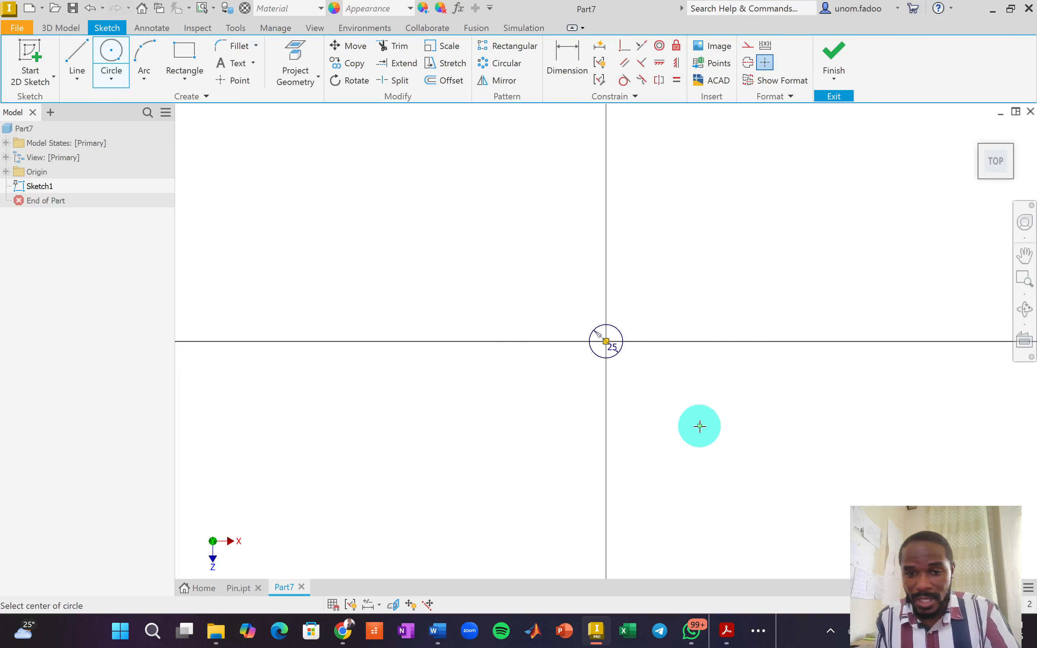
pyautogui.scroll(10, 620, 351)
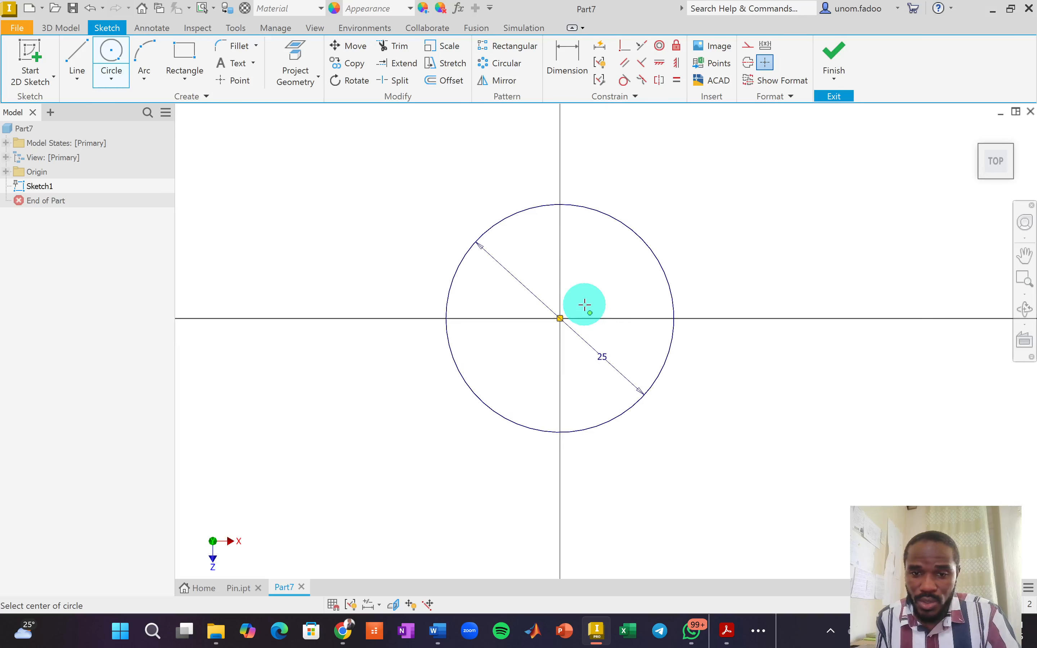
pyautogui.scroll(3, 566, 311)
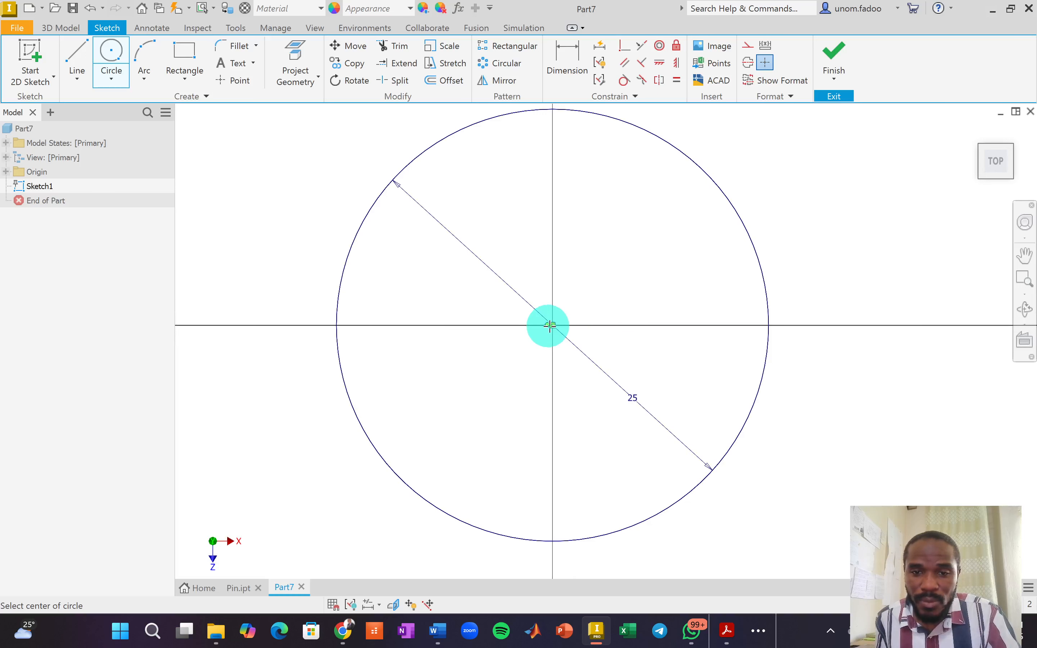
pyautogui.click(553, 325)
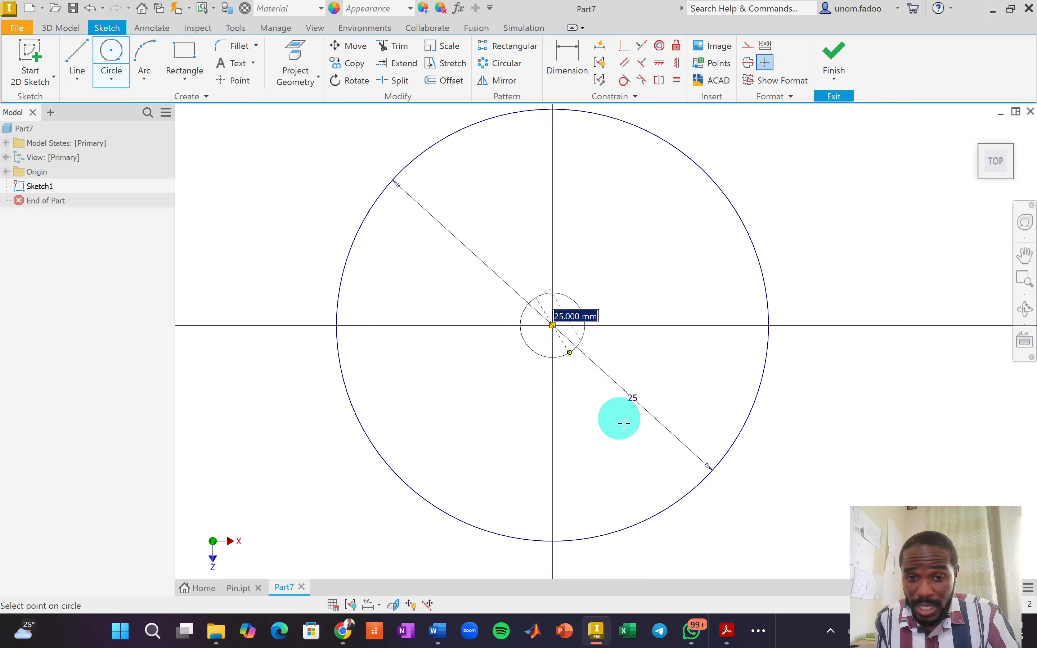
pyautogui.write('2')
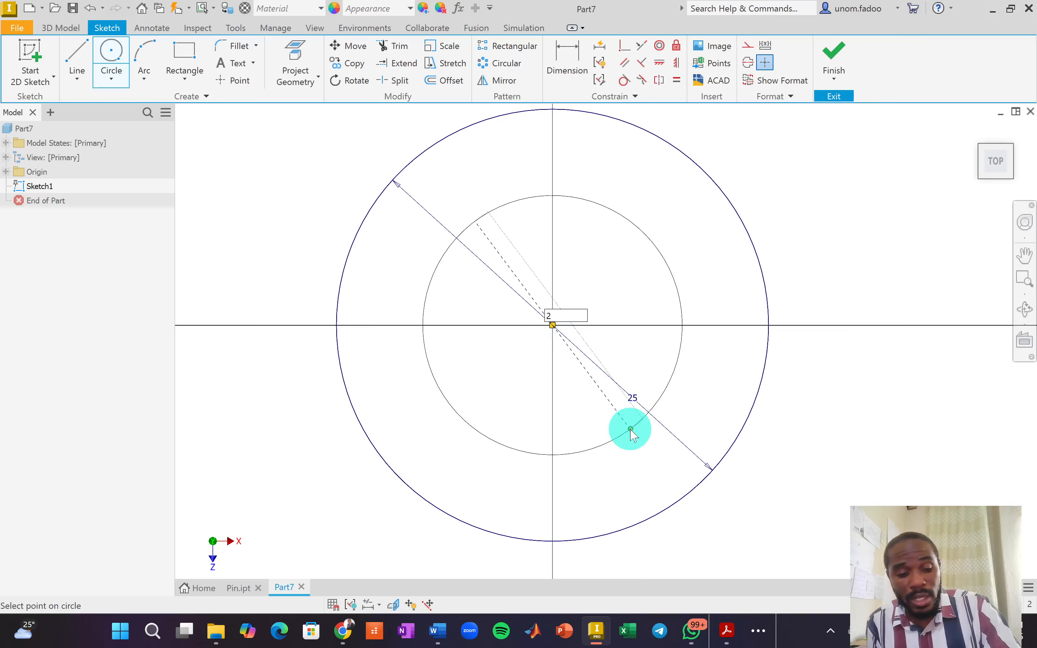
pyautogui.write('0')
pyautogui.press('Return')
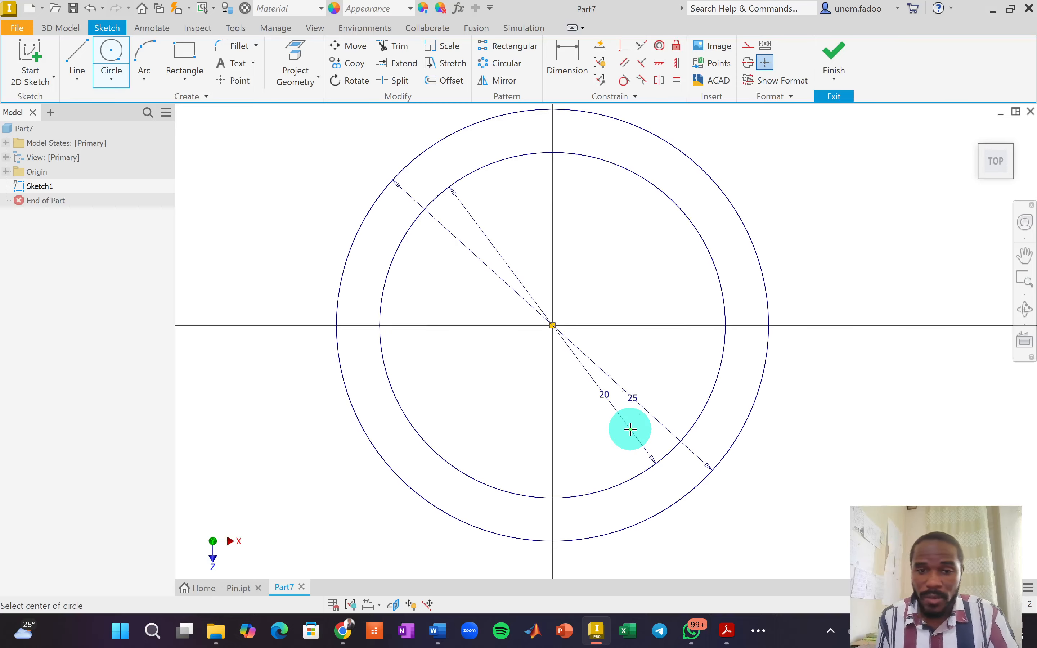
pyautogui.moveTo(813, 216); pyautogui.dragTo(886, 241, button='right')
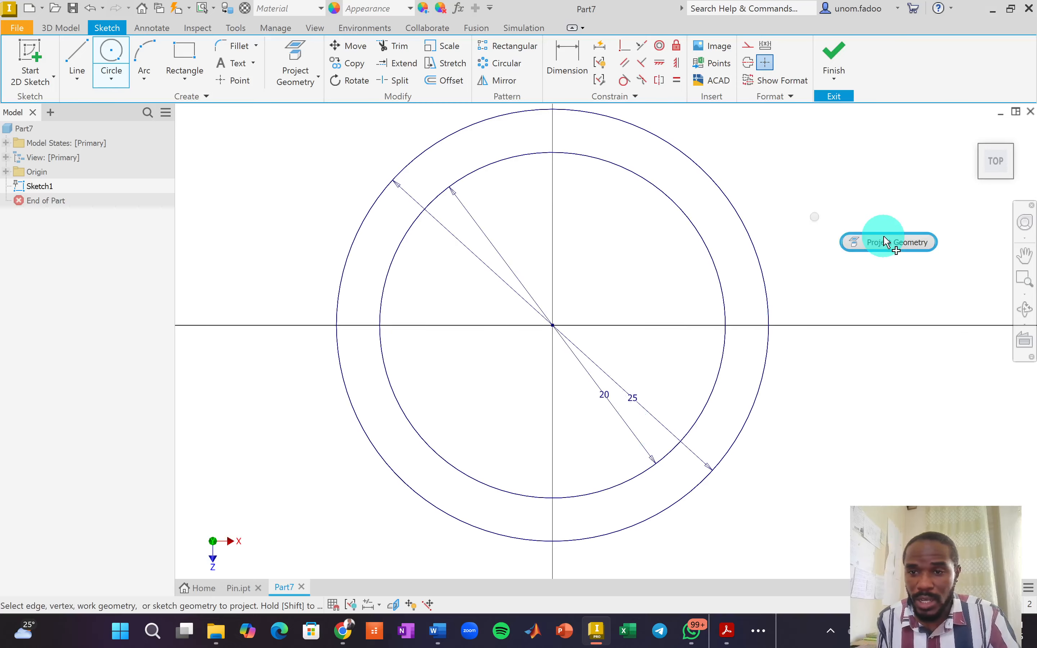
pyautogui.press('Escape')
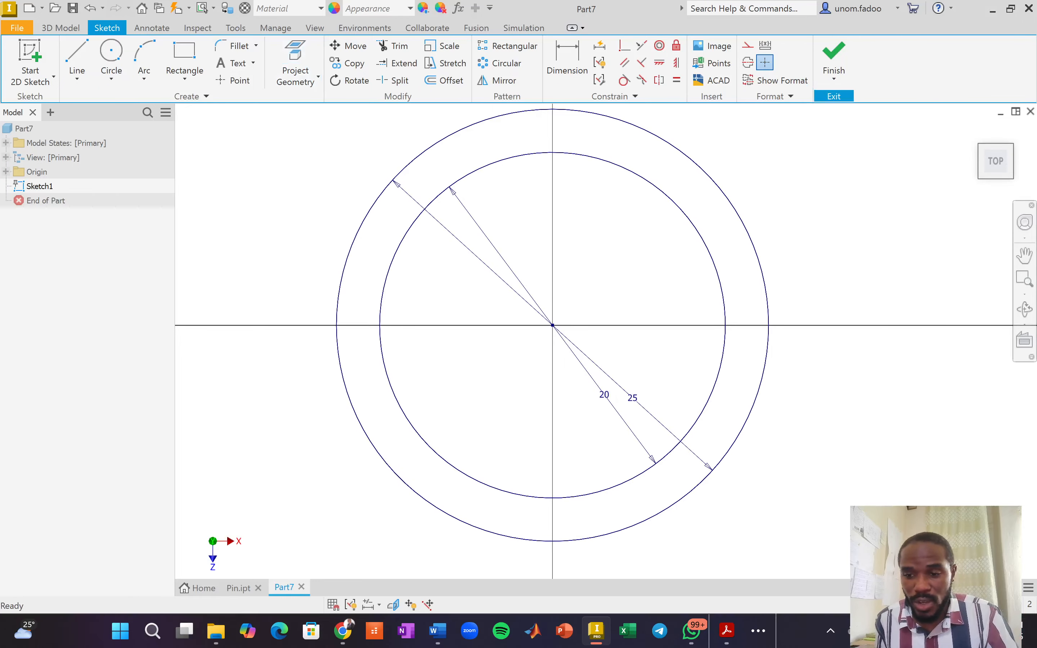
pyautogui.click(836, 56)
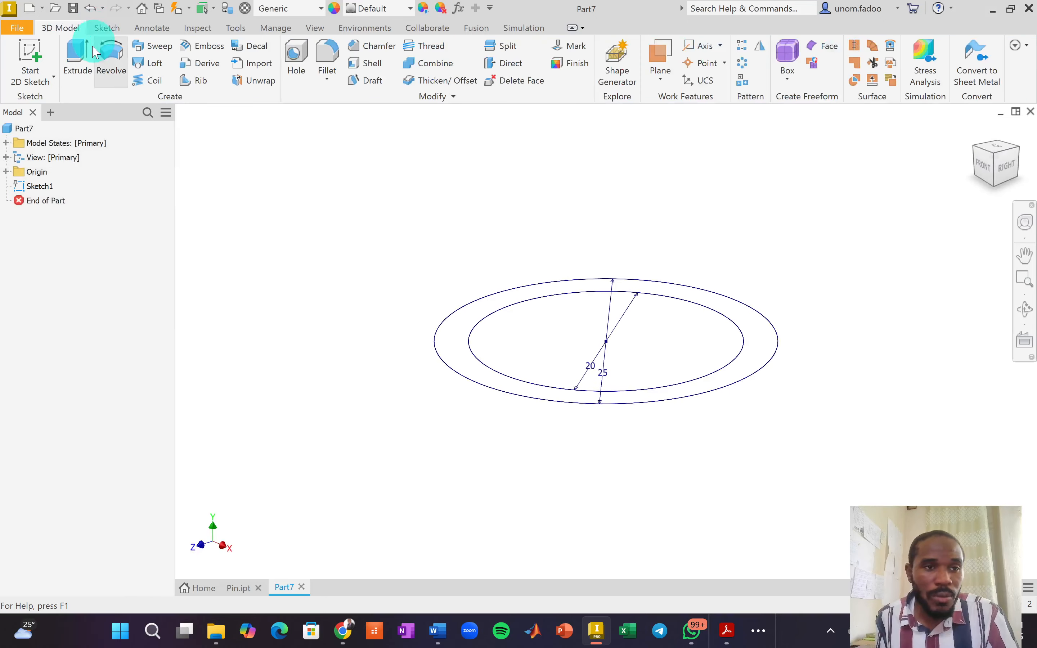
# Extrude the ring between the circles 25 mm as Extrusion1, forming the hollow bushing cylinder.
pyautogui.click(79, 54)
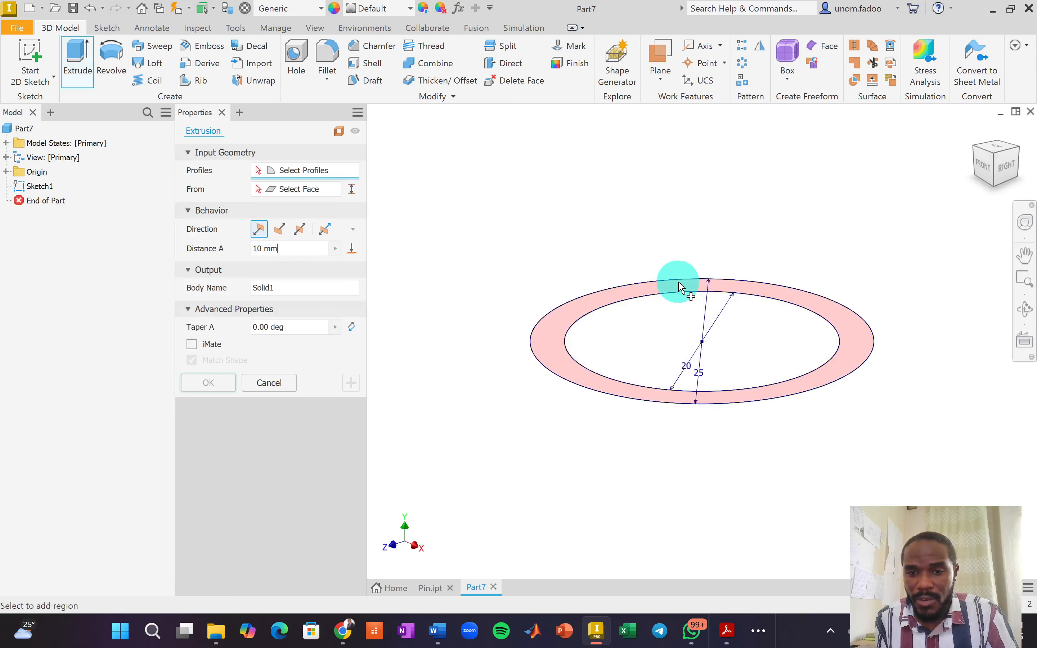
pyautogui.click(626, 289)
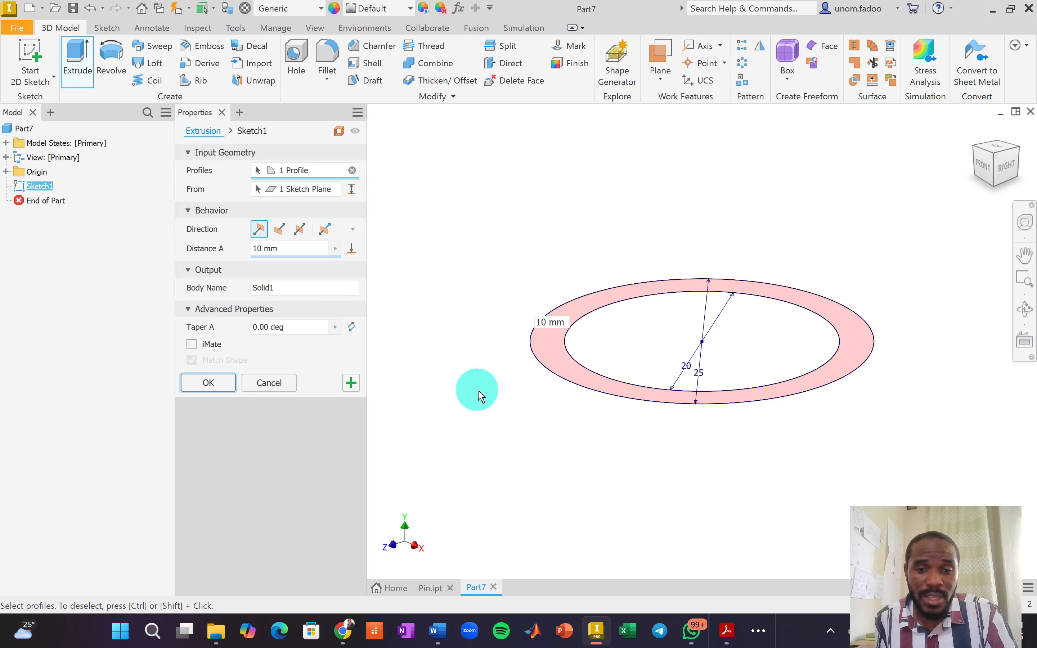
pyautogui.write('25')
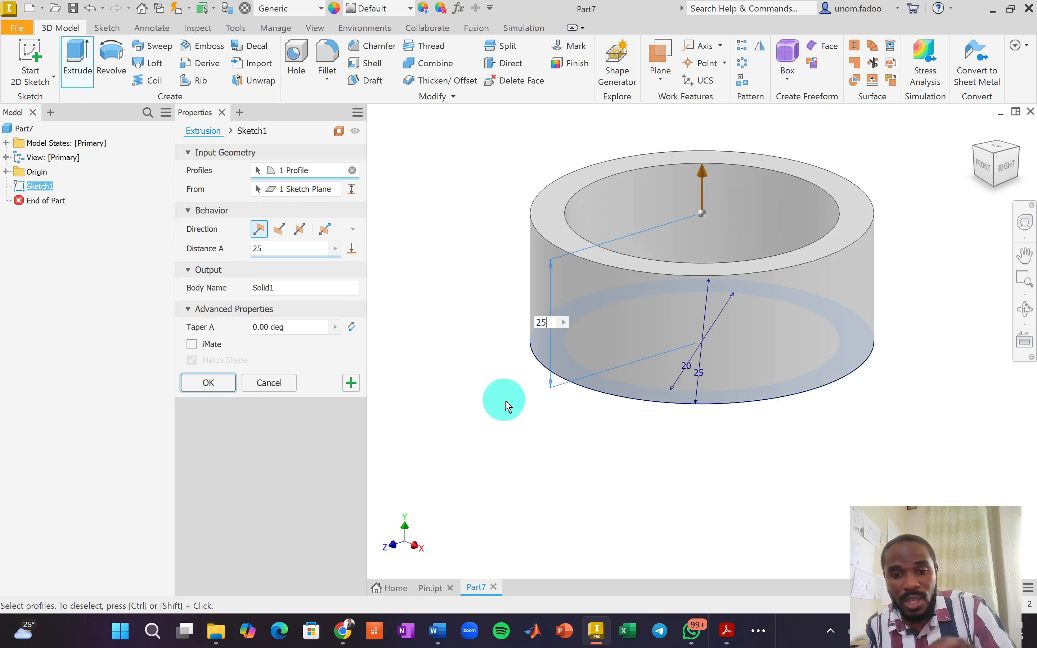
pyautogui.press('Return')
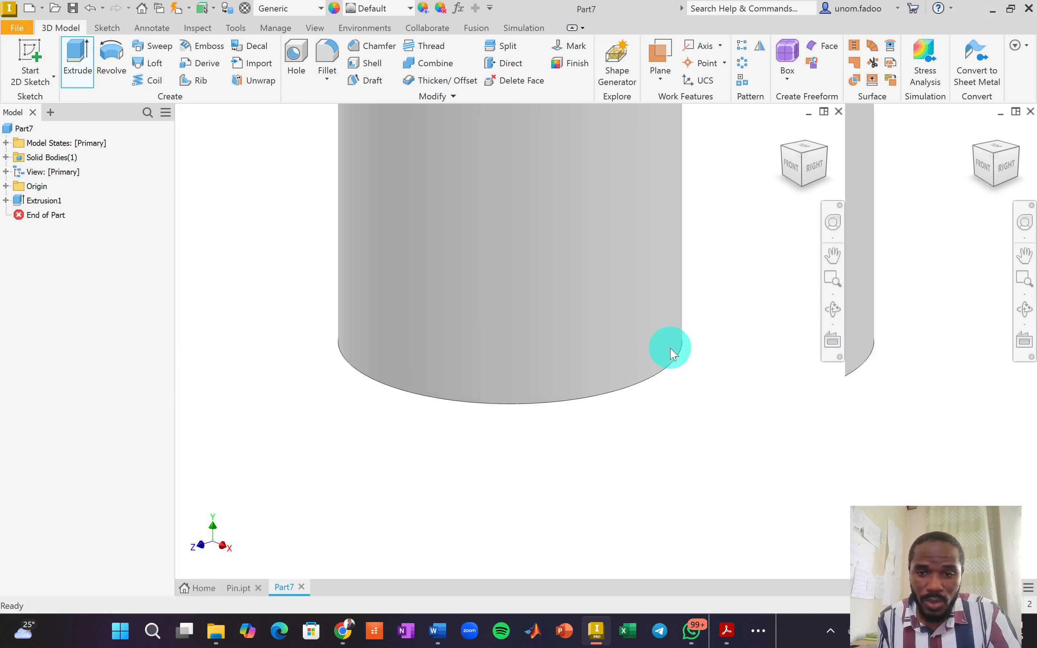
pyautogui.moveTo(671, 371); pyautogui.dragTo(836, 375, button='middle')
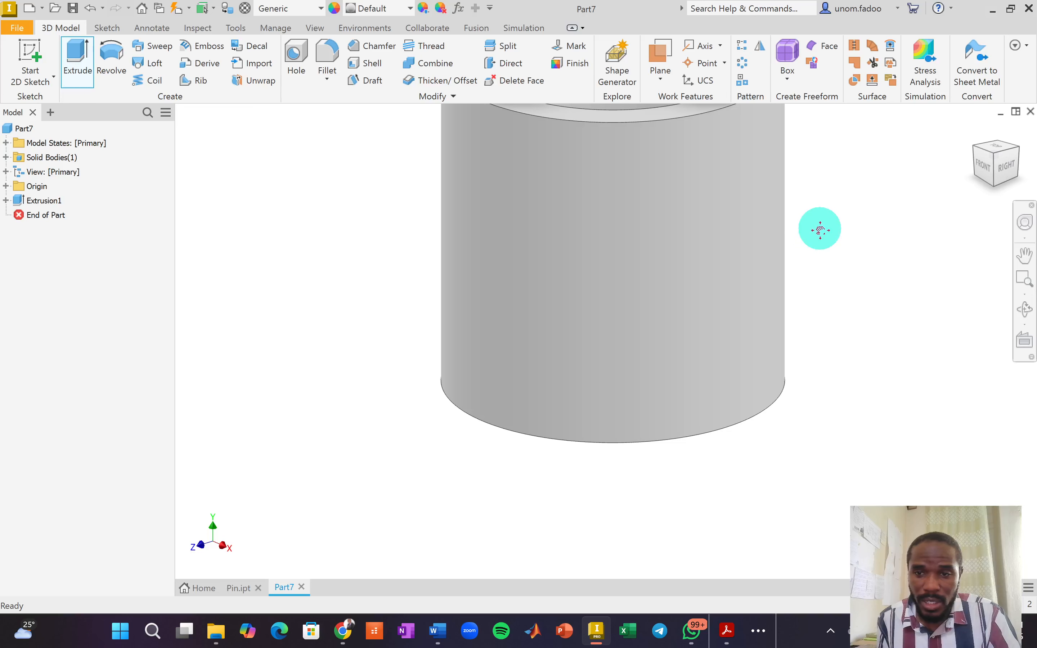
pyautogui.scroll(-2, 820, 230)
pyautogui.moveTo(819, 230); pyautogui.dragTo(815, 380, button='middle')
pyautogui.scroll(5, 770, 364)
pyautogui.scroll(2, 770, 364)
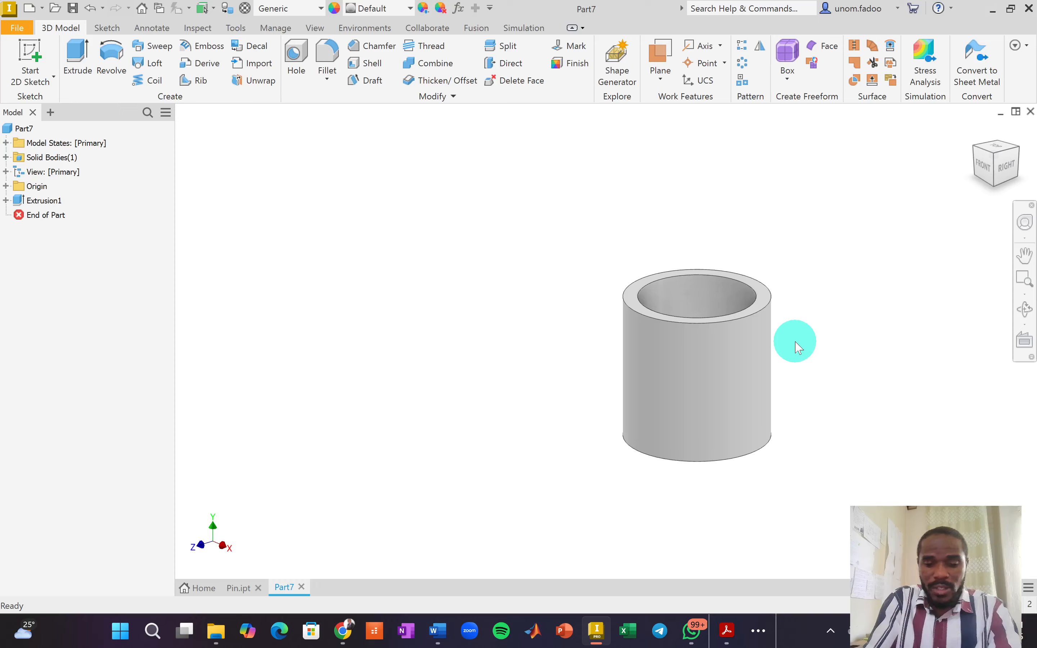
# Save the new part as Bushing.ipt.
pyautogui.hotkey('ctrl', 's')
pyautogui.write('Bushing')
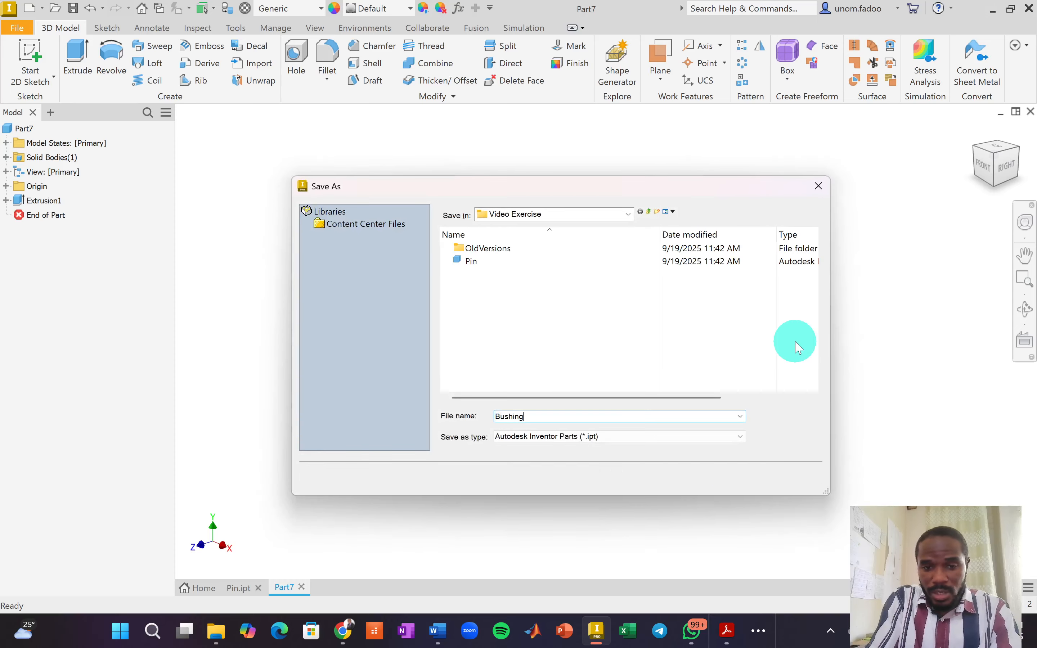
pyautogui.press('Return')
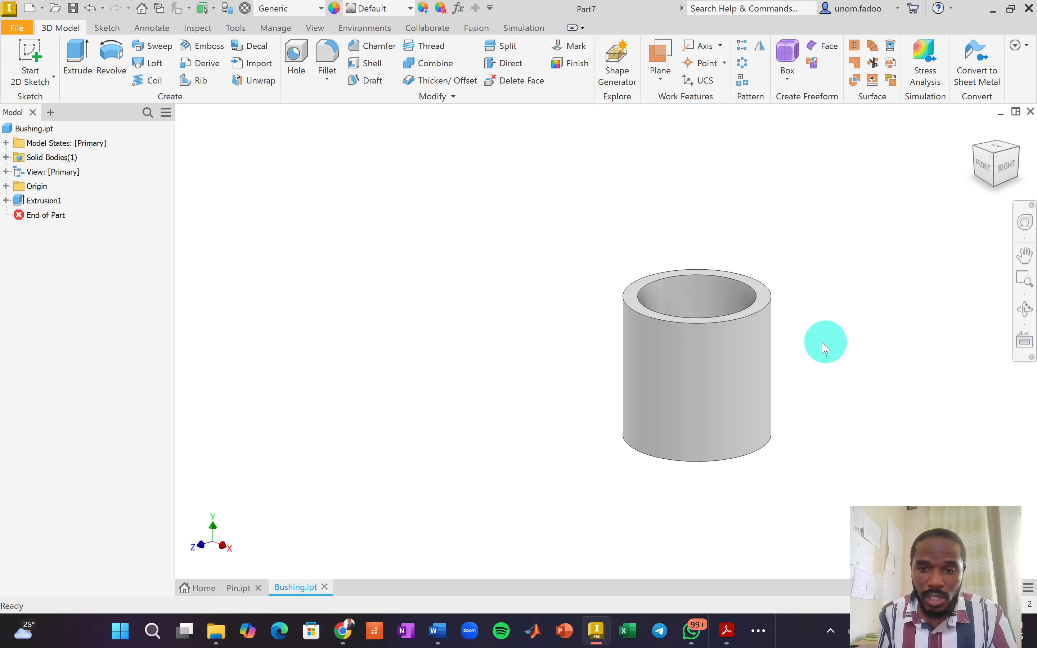
# Set the bushing's material to Stainless Steel from the Material list.
pyautogui.moveTo(826, 342); pyautogui.dragTo(630, 323, button='middle')
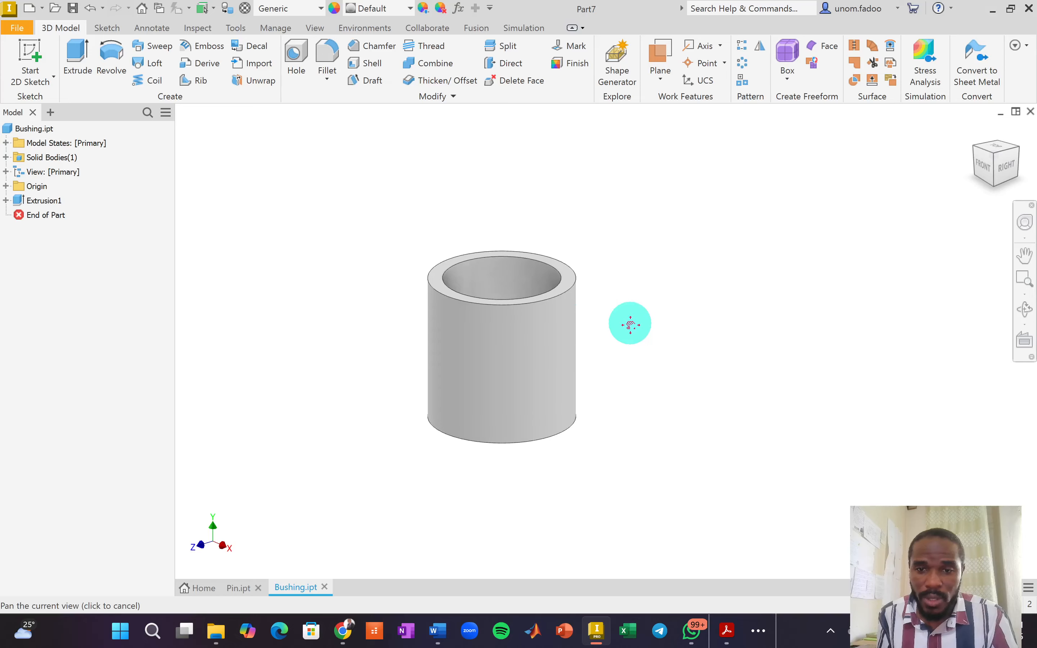
pyautogui.click(322, 9)
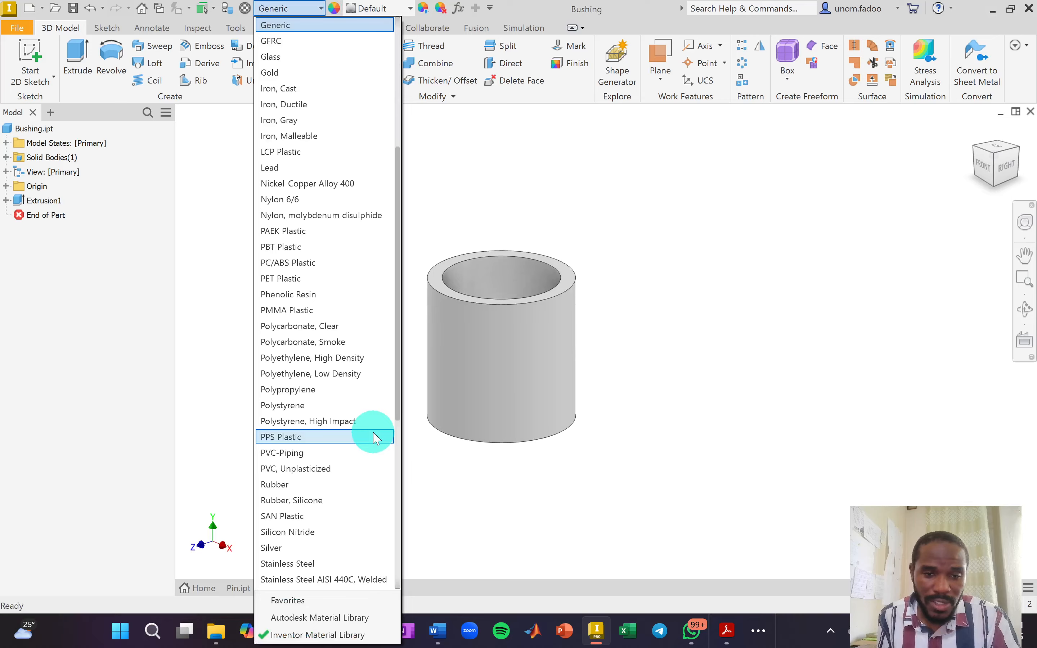
pyautogui.scroll(-1, 340, 558)
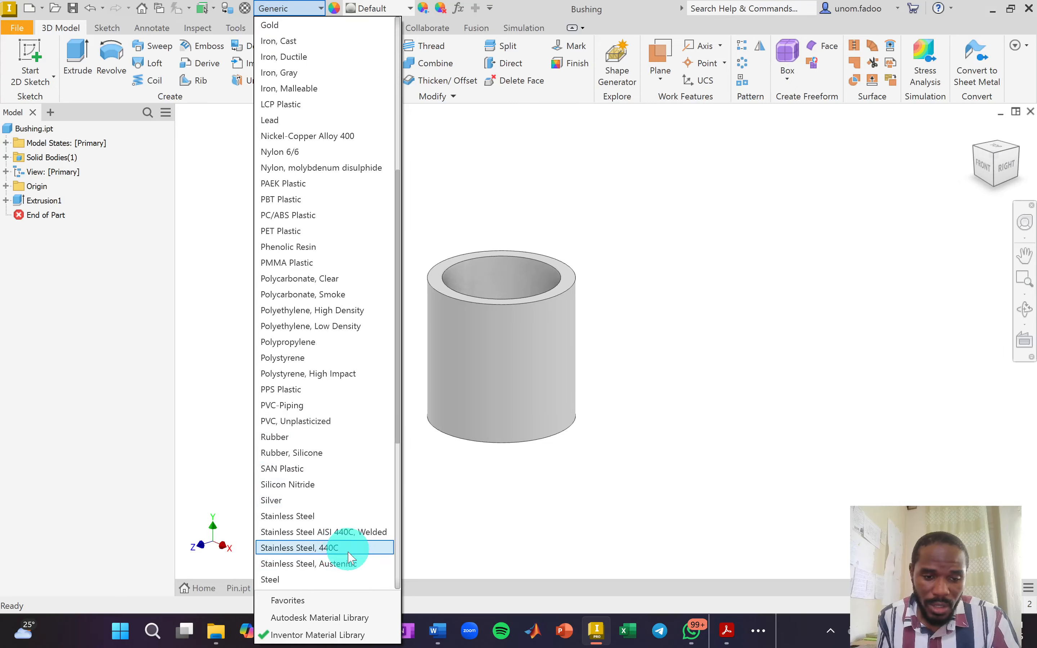
pyautogui.scroll(-1, 347, 561)
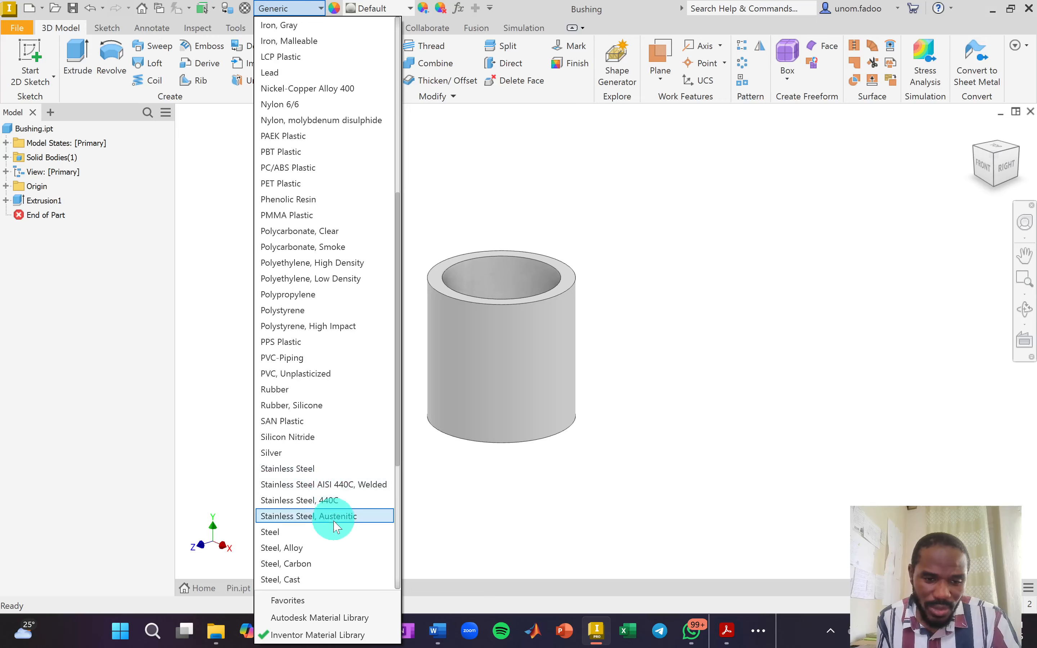
pyautogui.scroll(-1, 339, 527)
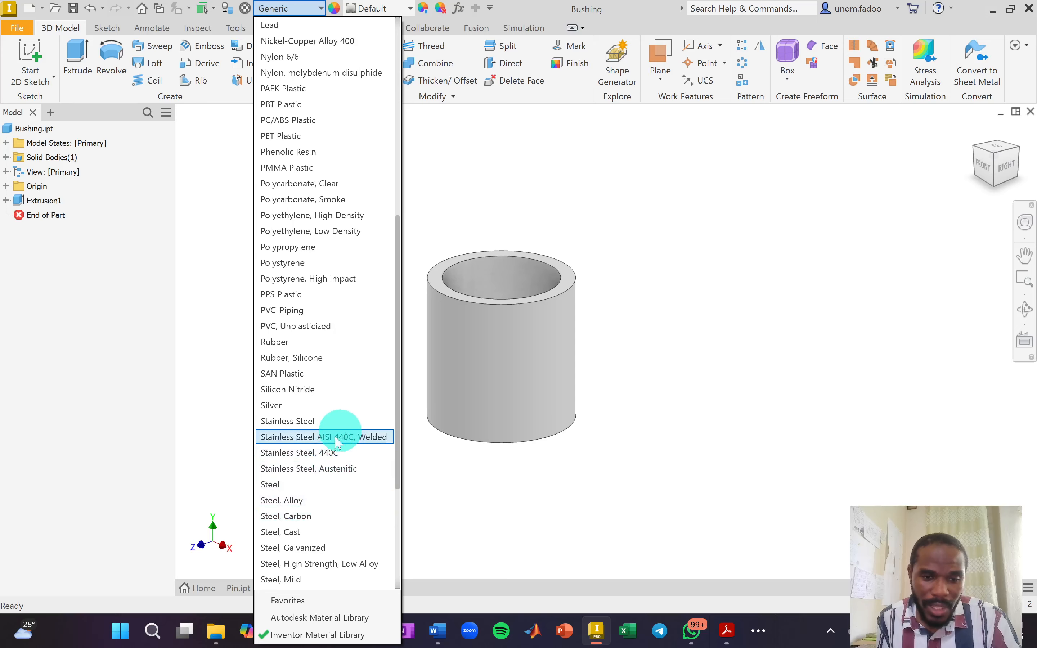
pyautogui.click(351, 470)
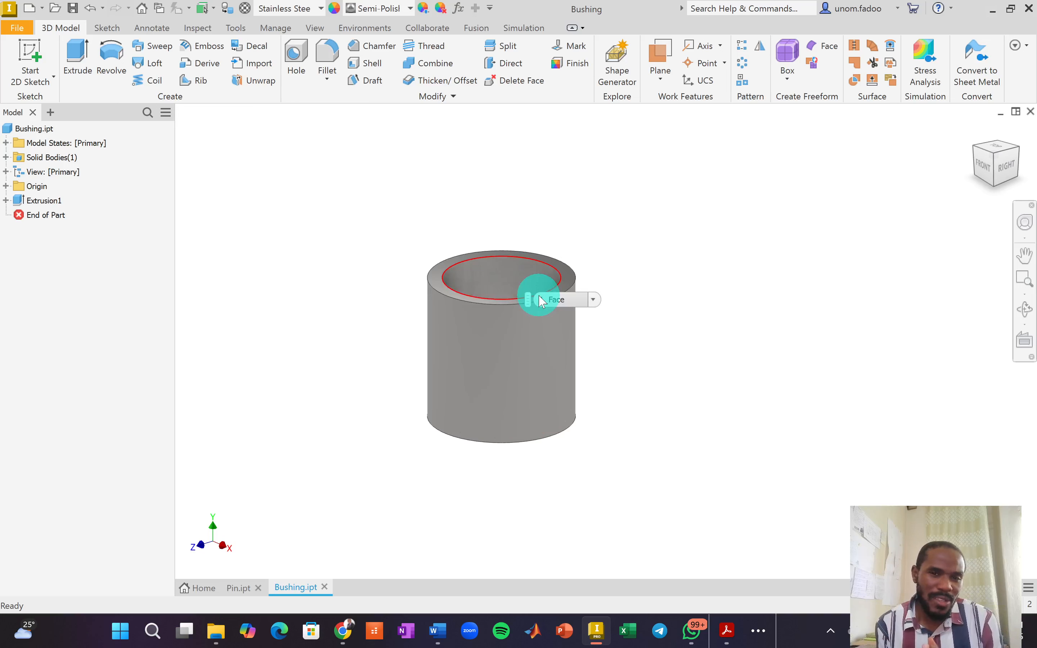
# Apply the Smooth - Purple appearance to the bushing, then switch back to the exercises PDF.
pyautogui.click(410, 4)
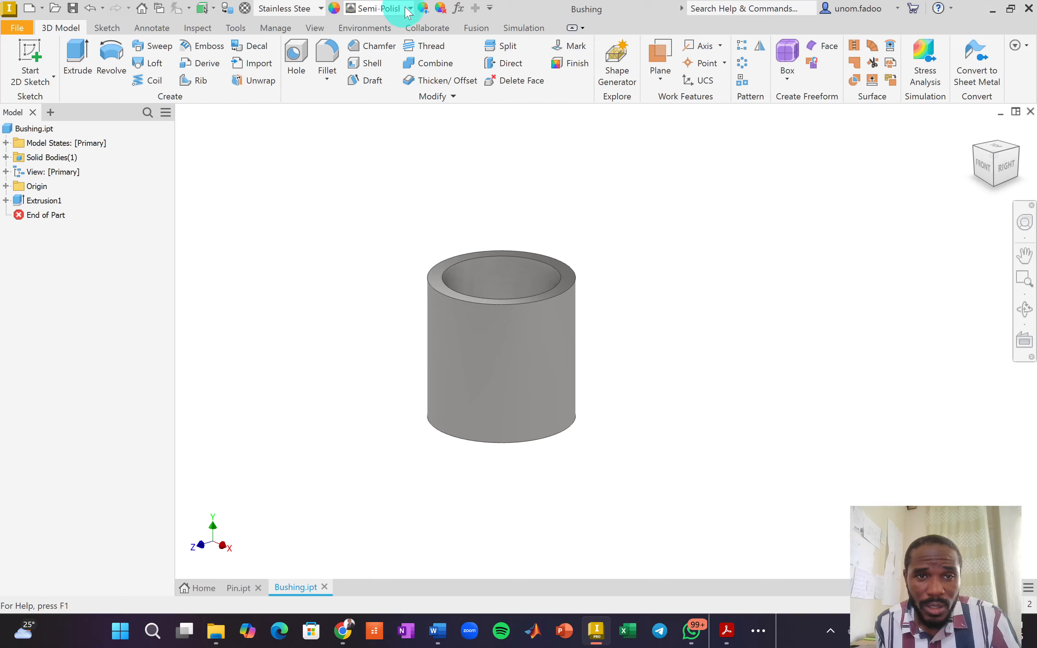
pyautogui.click(410, 9)
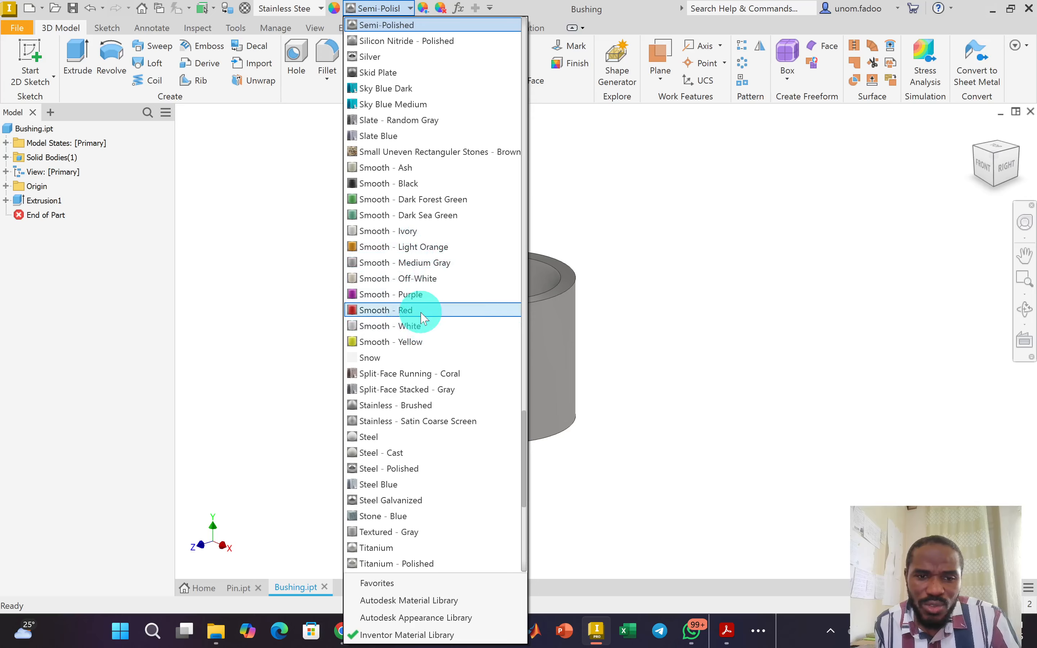
pyautogui.click(422, 295)
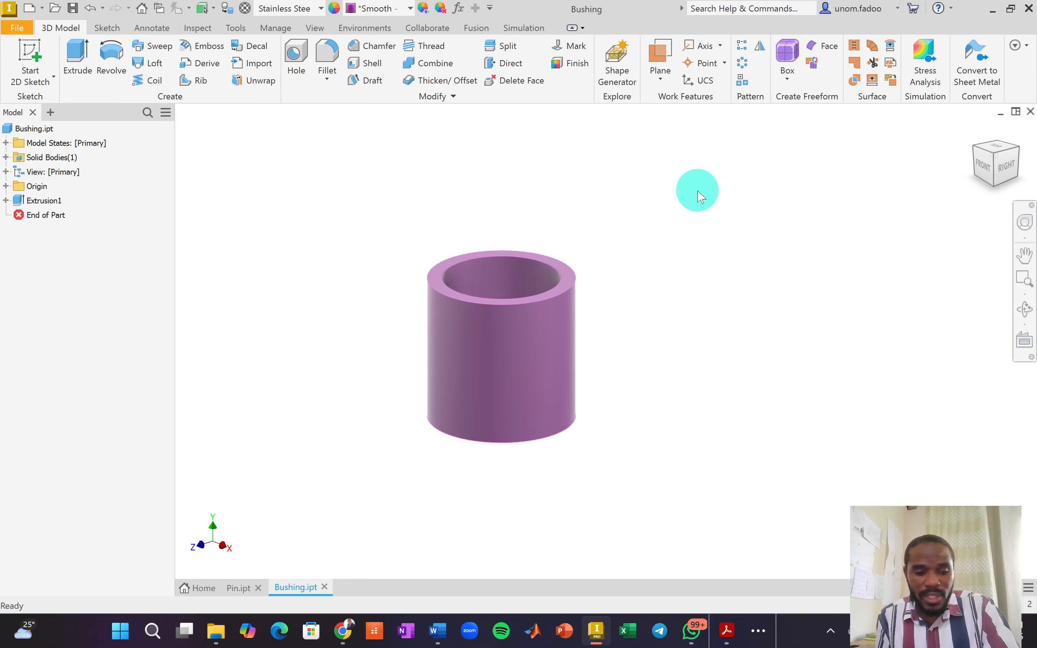
pyautogui.hotkey('alt', 'Tab')
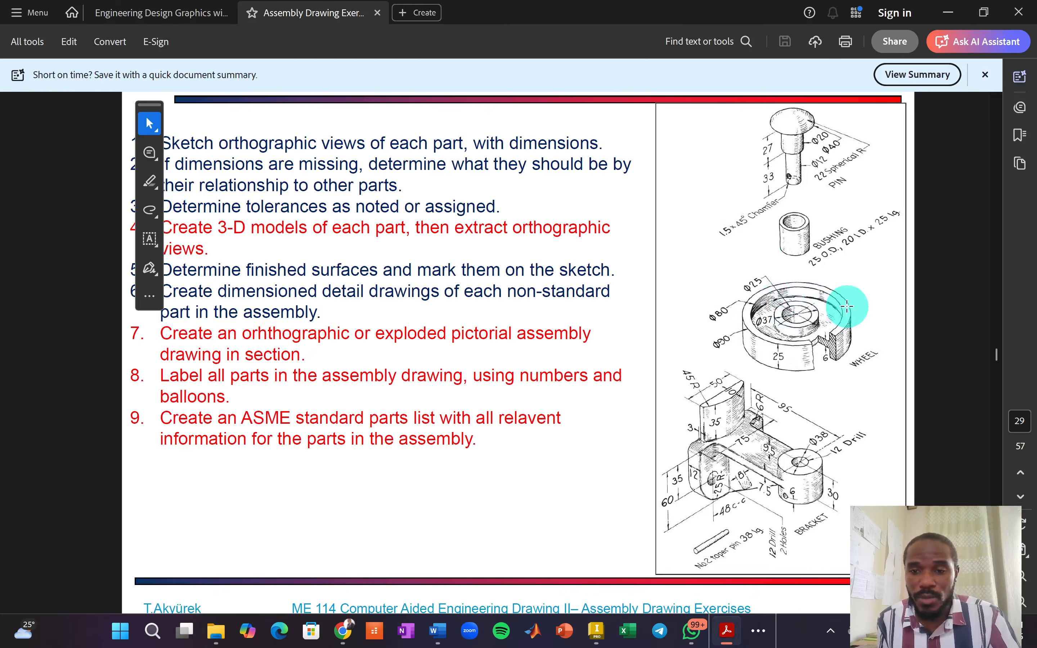
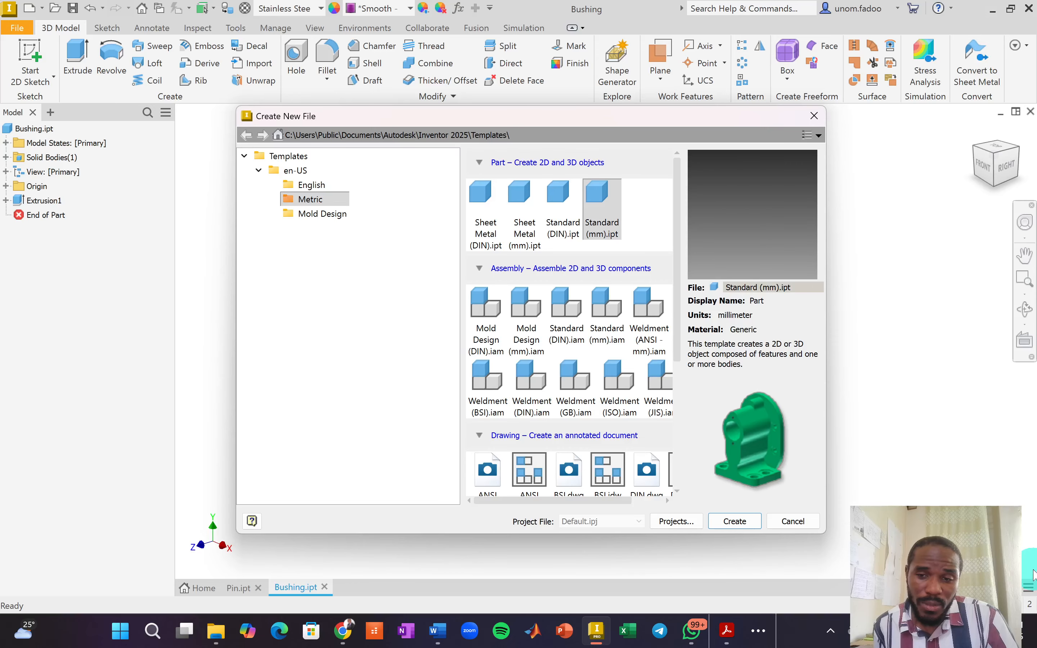
# Create a new Standard (mm) part and begin Sketch1 on the XY plane.
pyautogui.doubleClick(605, 198)
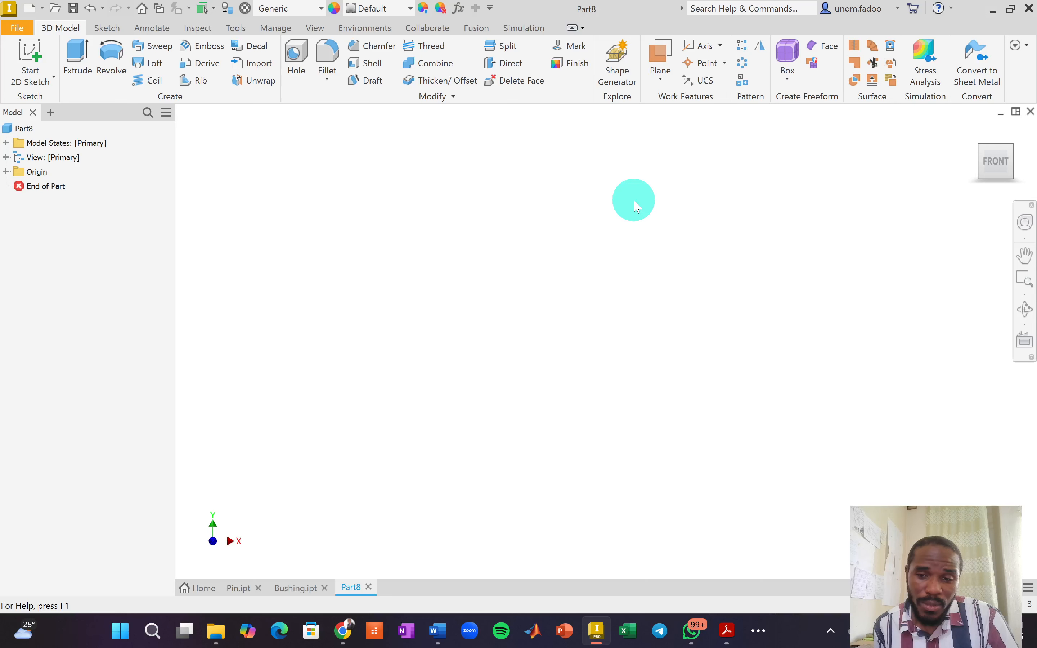
pyautogui.click(39, 82)
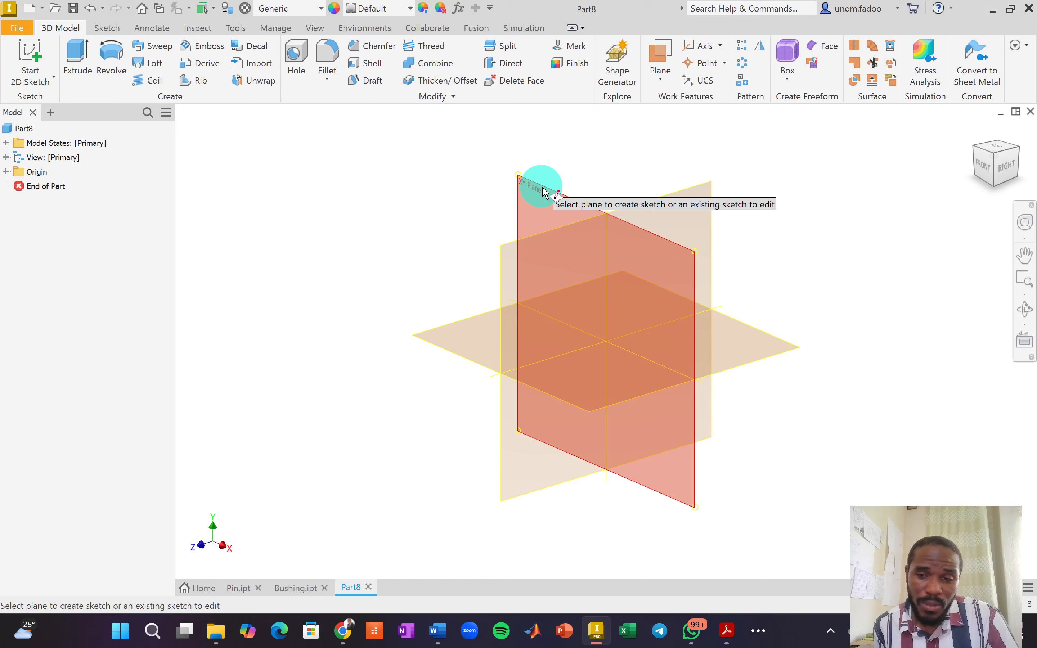
pyautogui.click(543, 193)
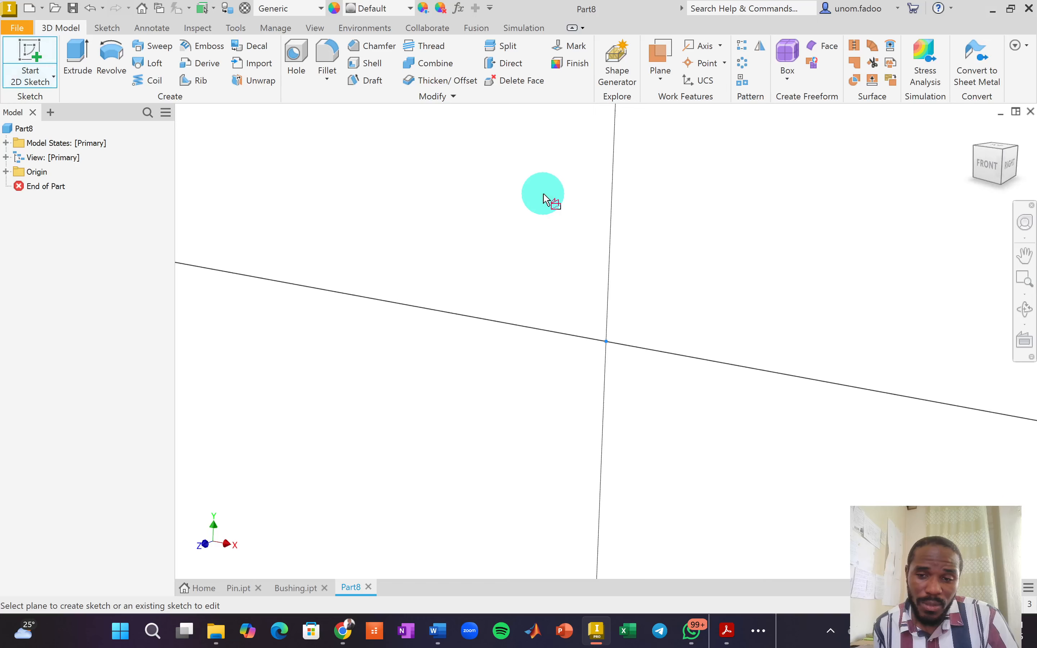
pyautogui.moveTo(551, 236); pyautogui.dragTo(454, 219, button='middle')
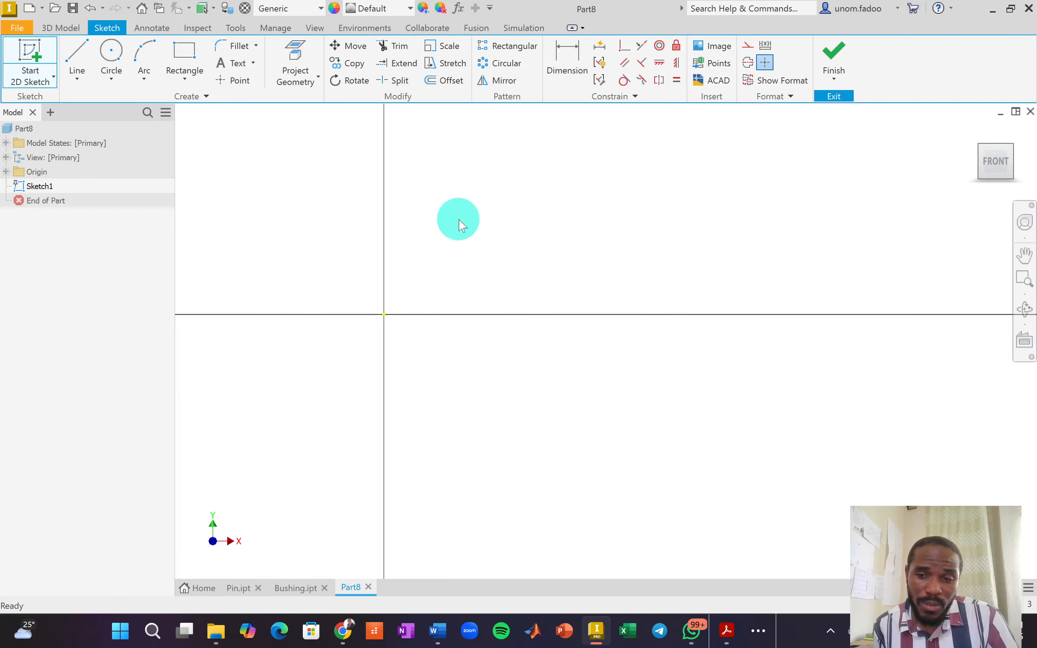
# Draw the first two-point rectangle, 6 mm wide by 25 mm tall.
pyautogui.click(188, 54)
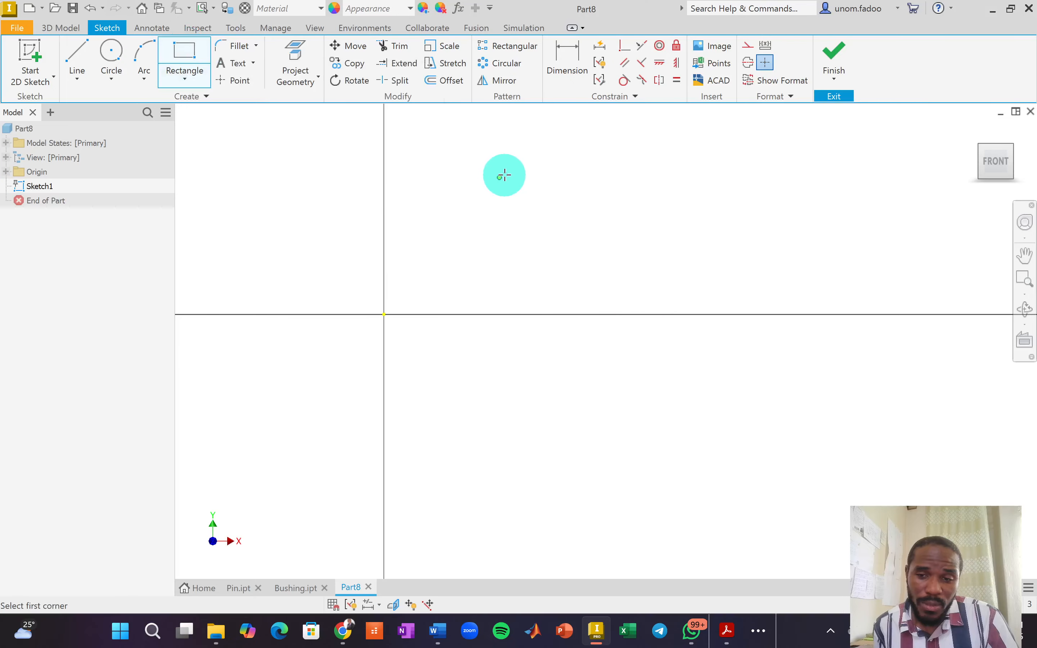
pyautogui.click(505, 174)
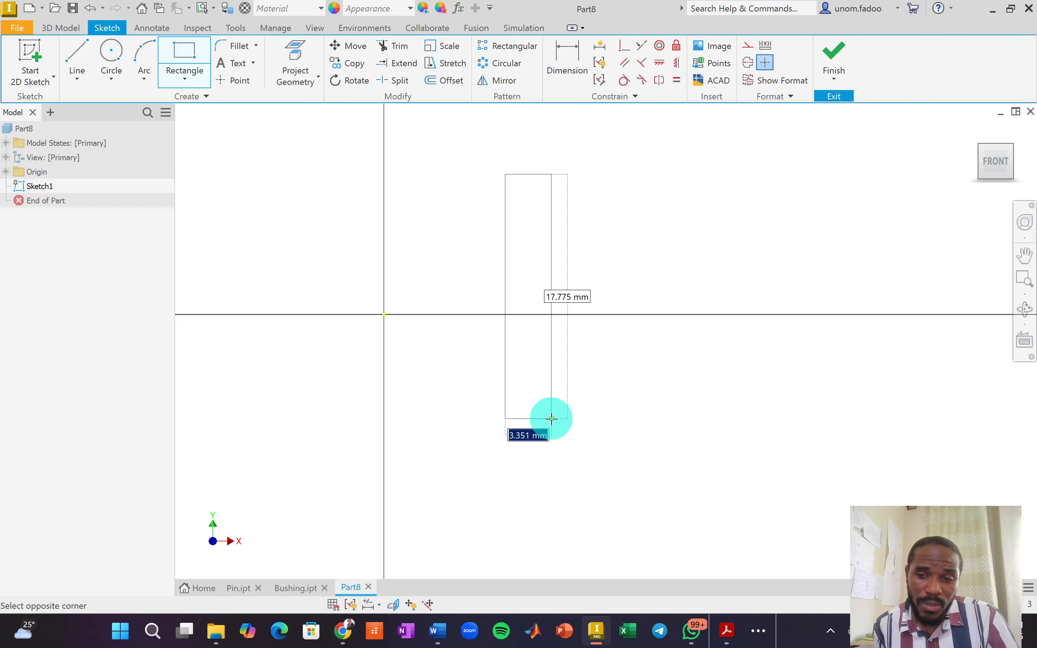
pyautogui.write('6')
pyautogui.press('Tab')
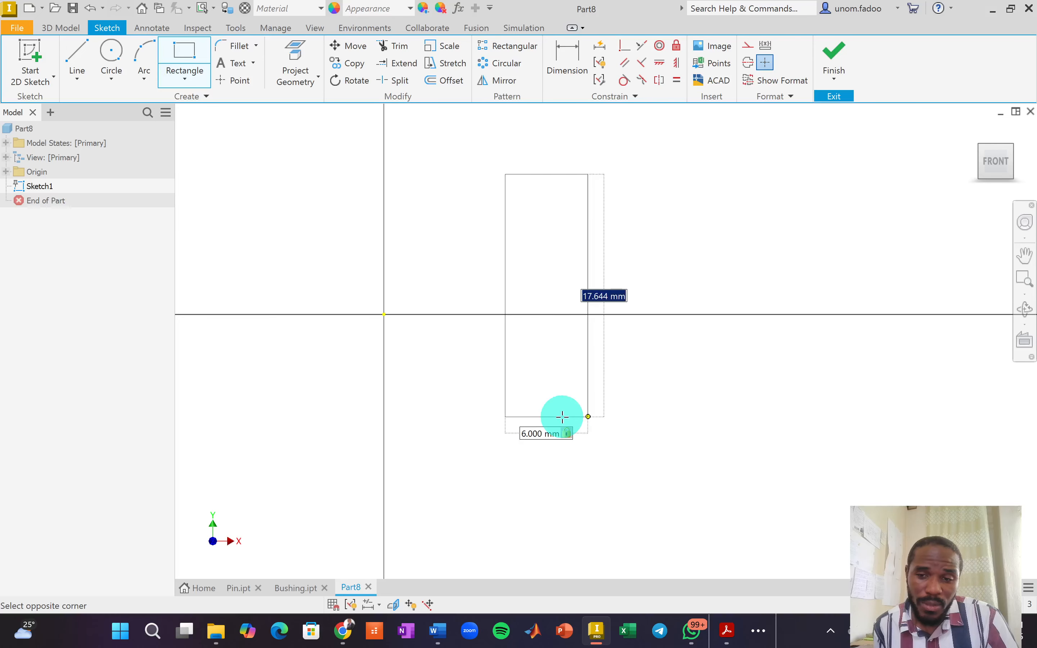
pyautogui.write('2')
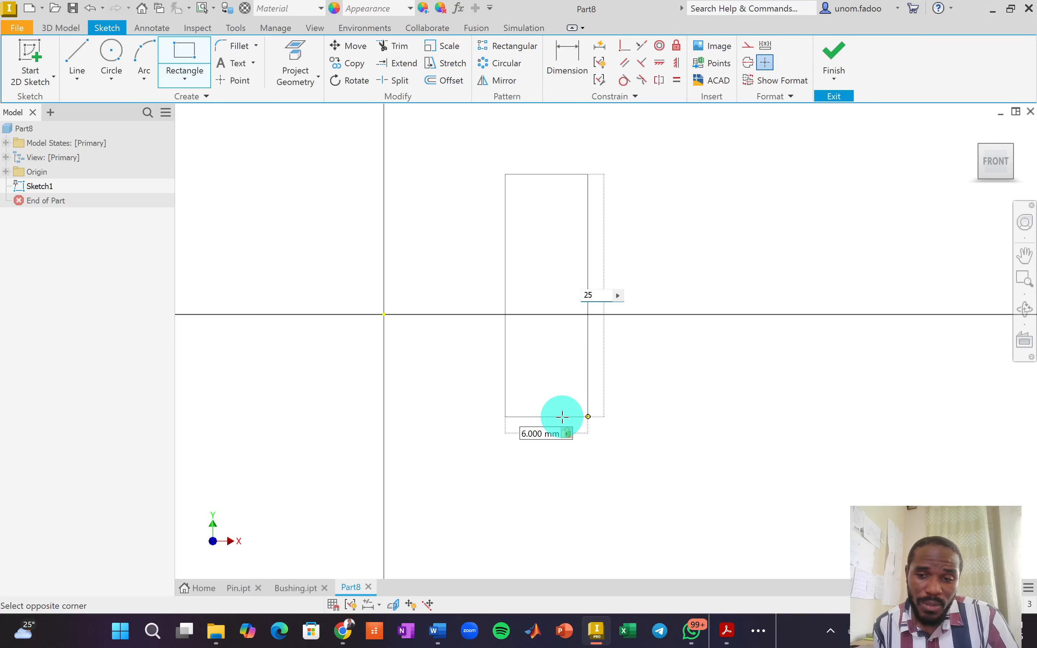
pyautogui.write('5')
pyautogui.press('Tab')
pyautogui.press('Return')
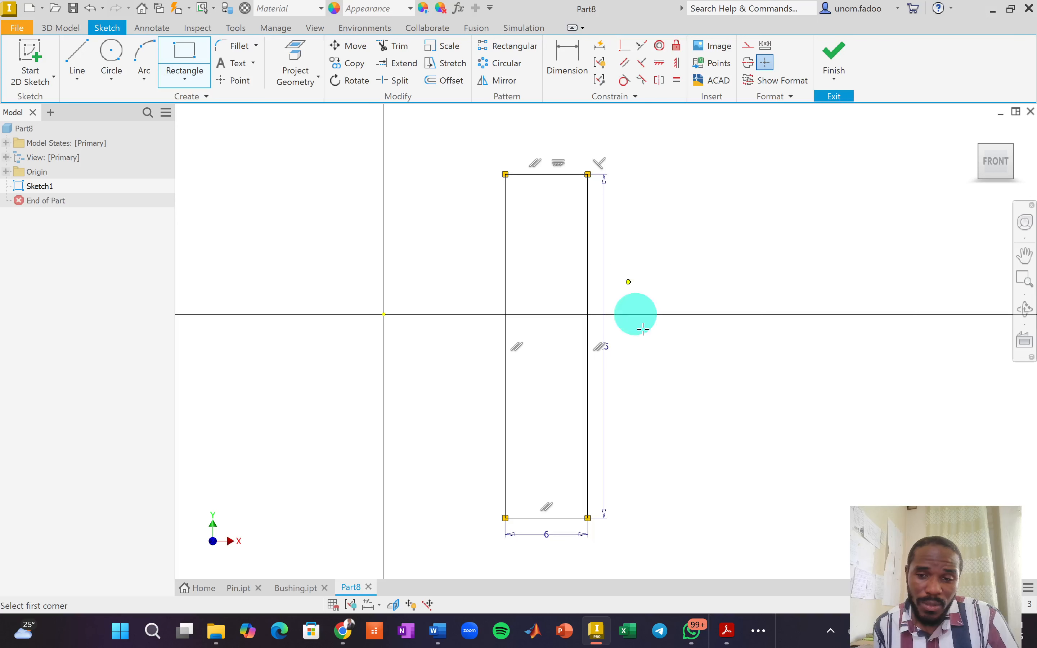
# Draw a second rectangle 21.5 mm wide by 6 mm tall.
pyautogui.click(628, 282)
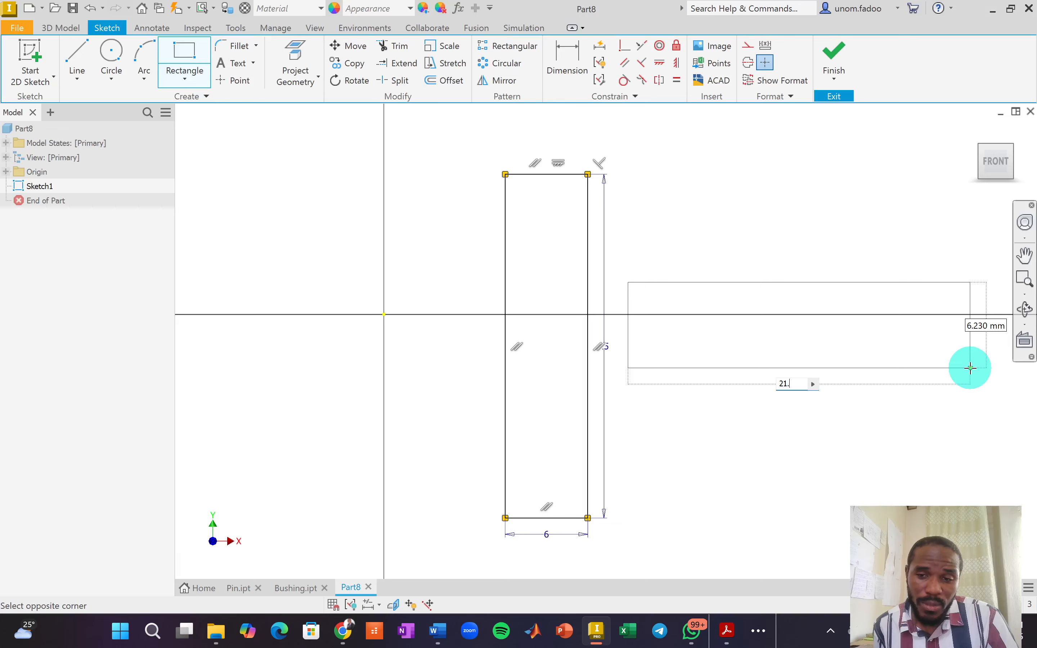
pyautogui.press('Tab')
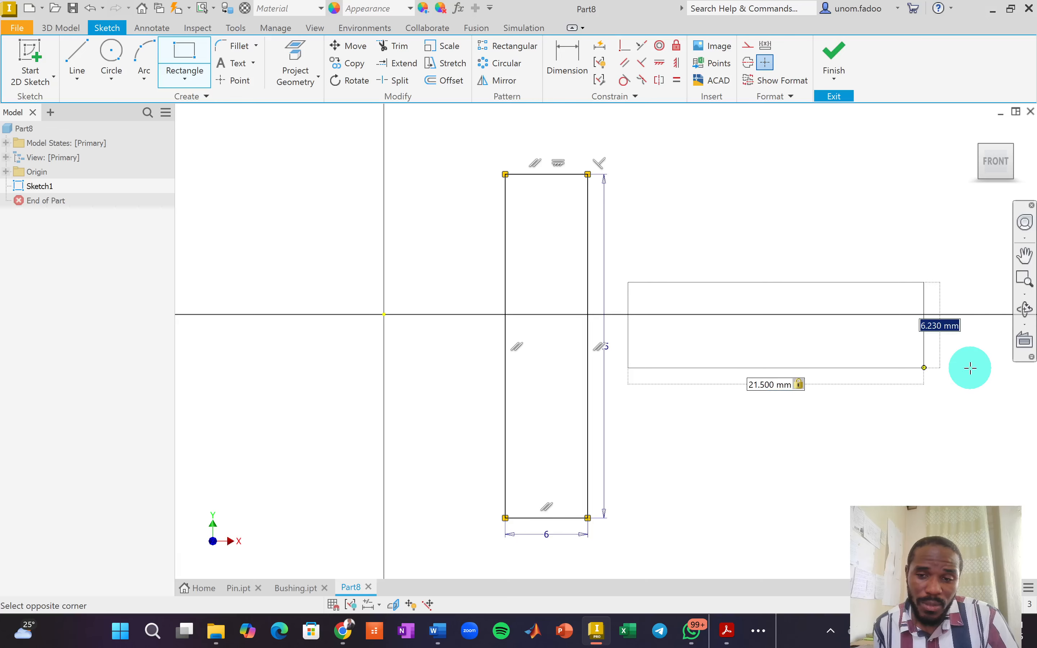
pyautogui.write('6')
pyautogui.press('Return')
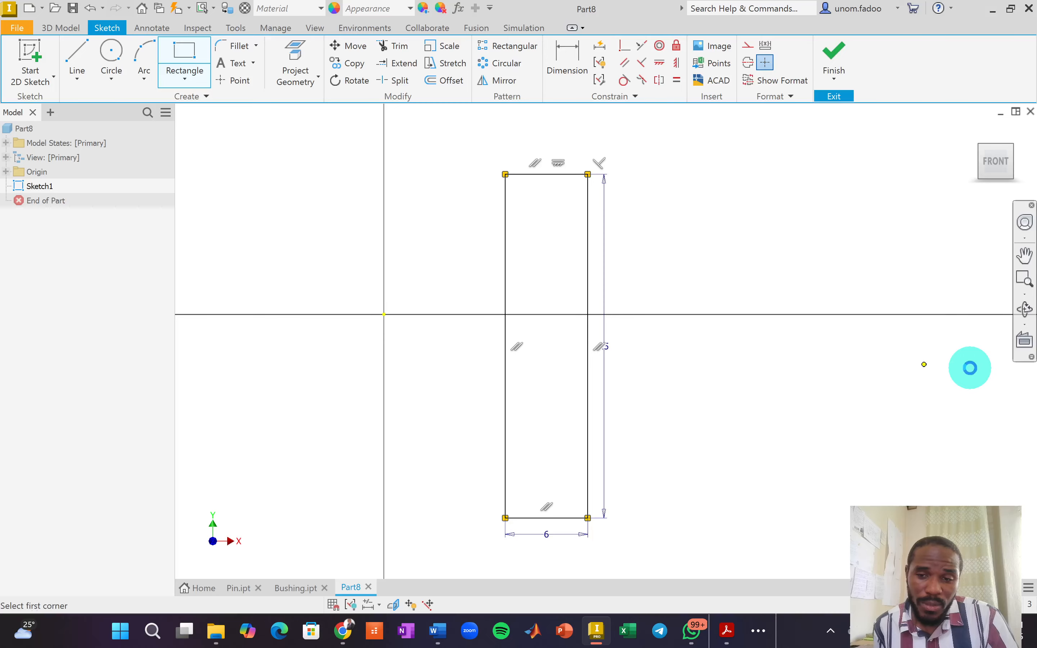
# Draw a third rectangle 5 mm wide by 25 mm tall.
pyautogui.moveTo(840, 416); pyautogui.dragTo(711, 413, button='middle')
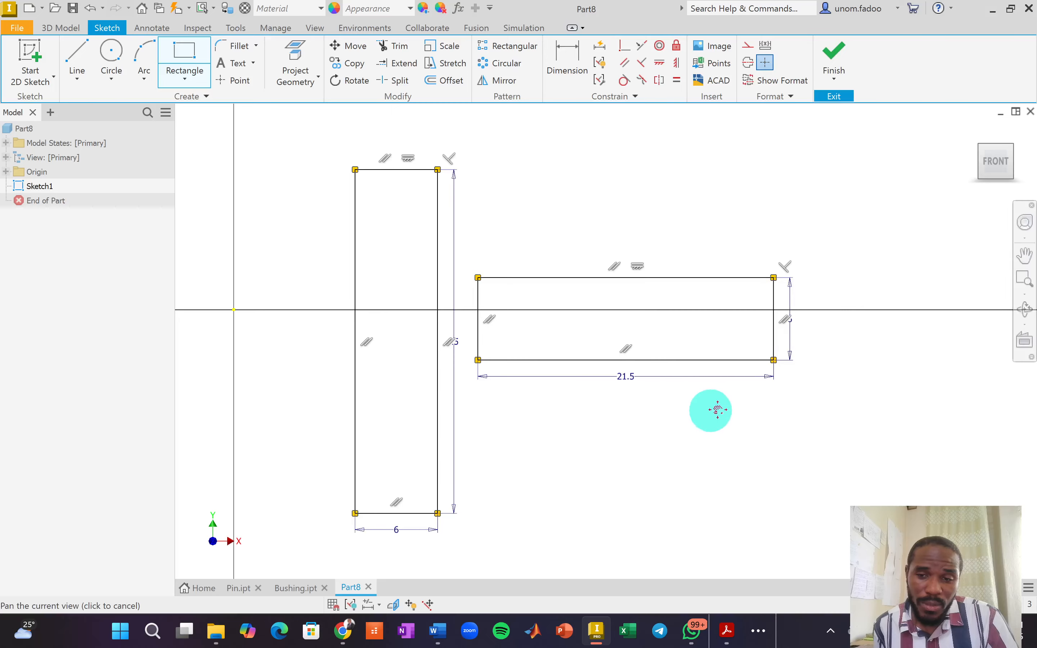
pyautogui.click(816, 165)
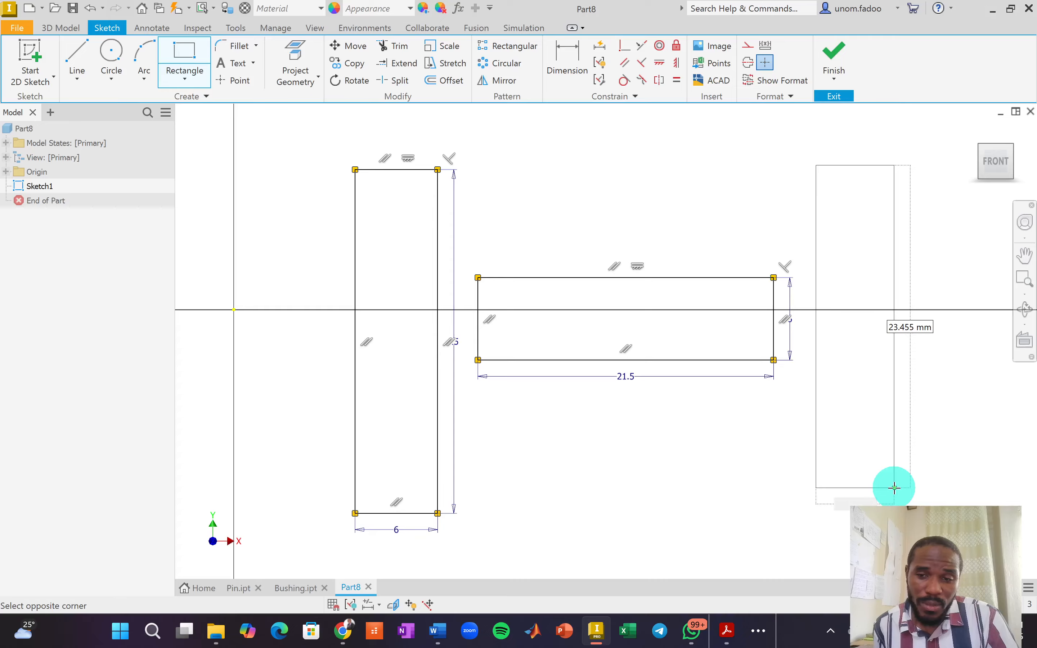
pyautogui.write('5')
pyautogui.press('Tab')
pyautogui.write('25')
pyautogui.press('Return')
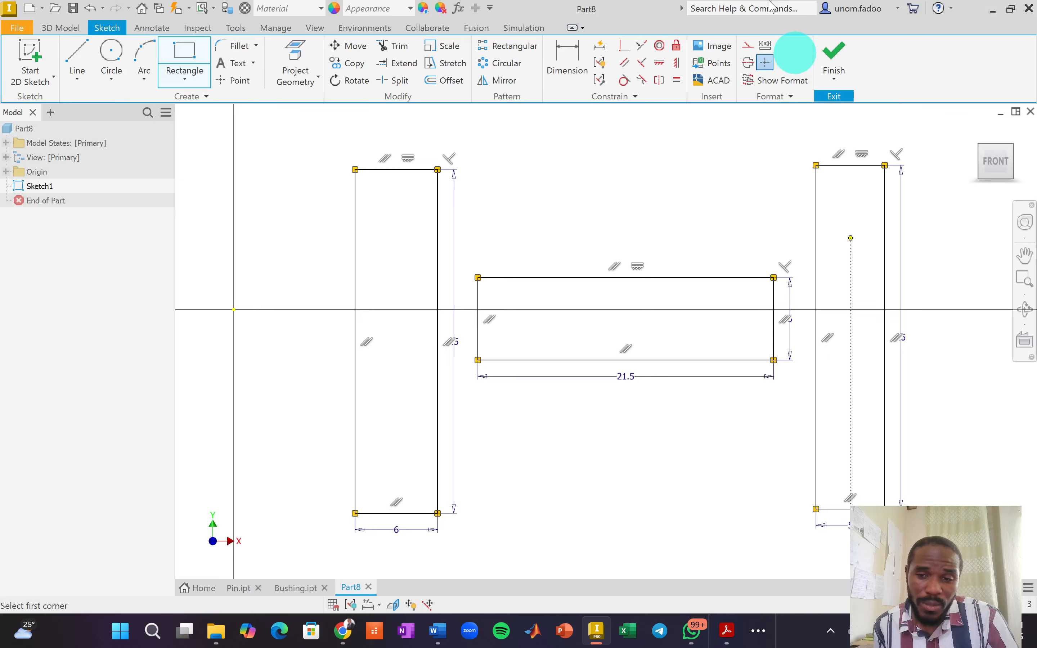
pyautogui.click(622, 50)
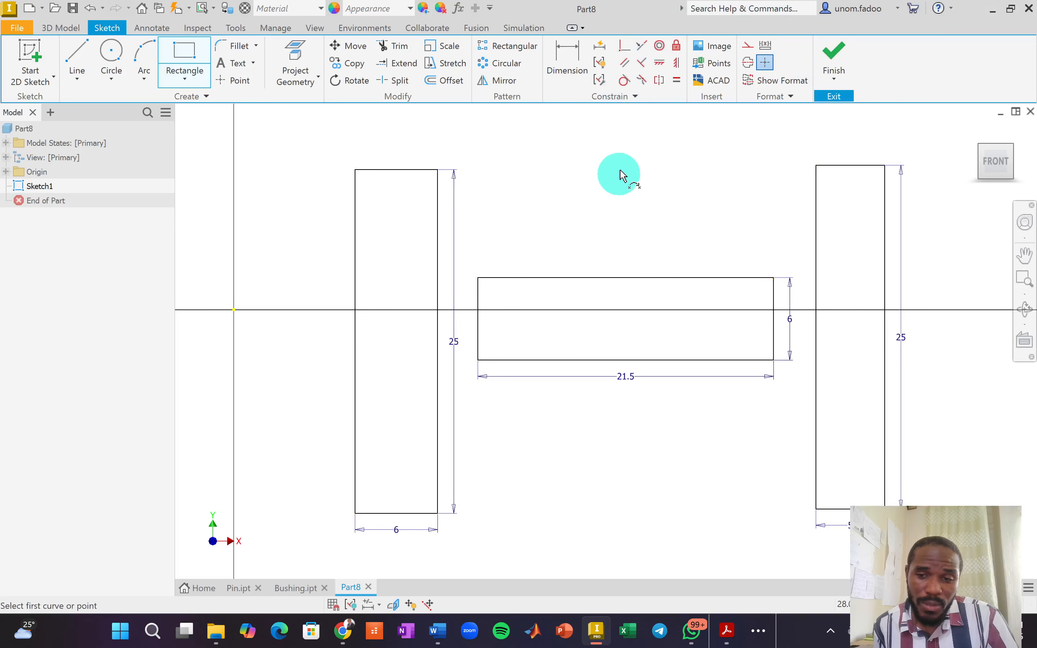
# Make the middle bar's edge midpoints coincident with both uprights' edge midpoints.
pyautogui.click(478, 320)
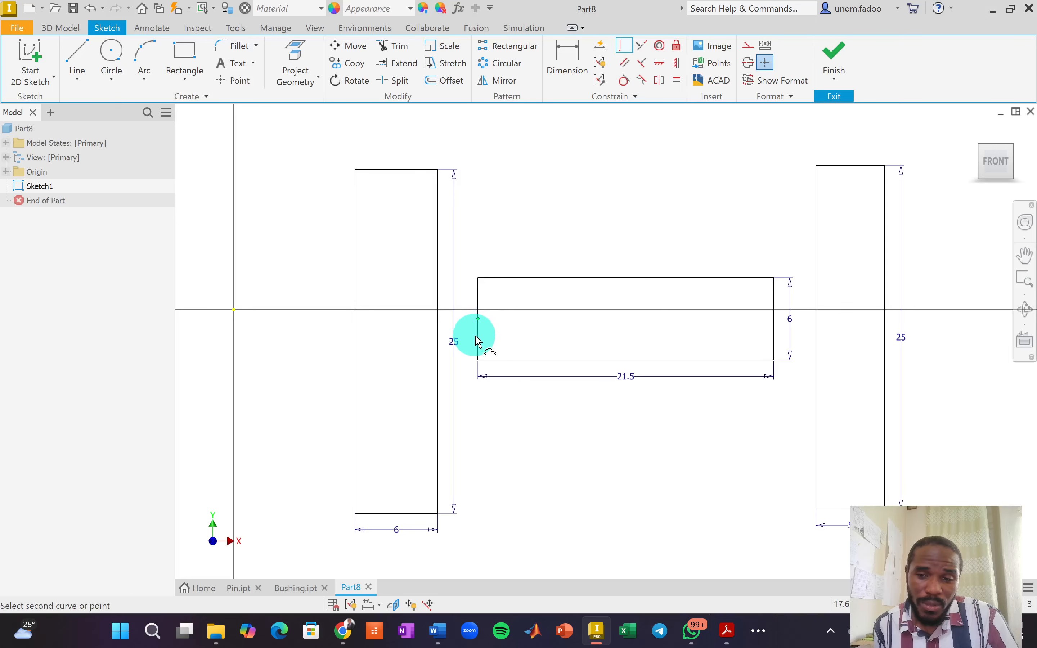
pyautogui.click(438, 341)
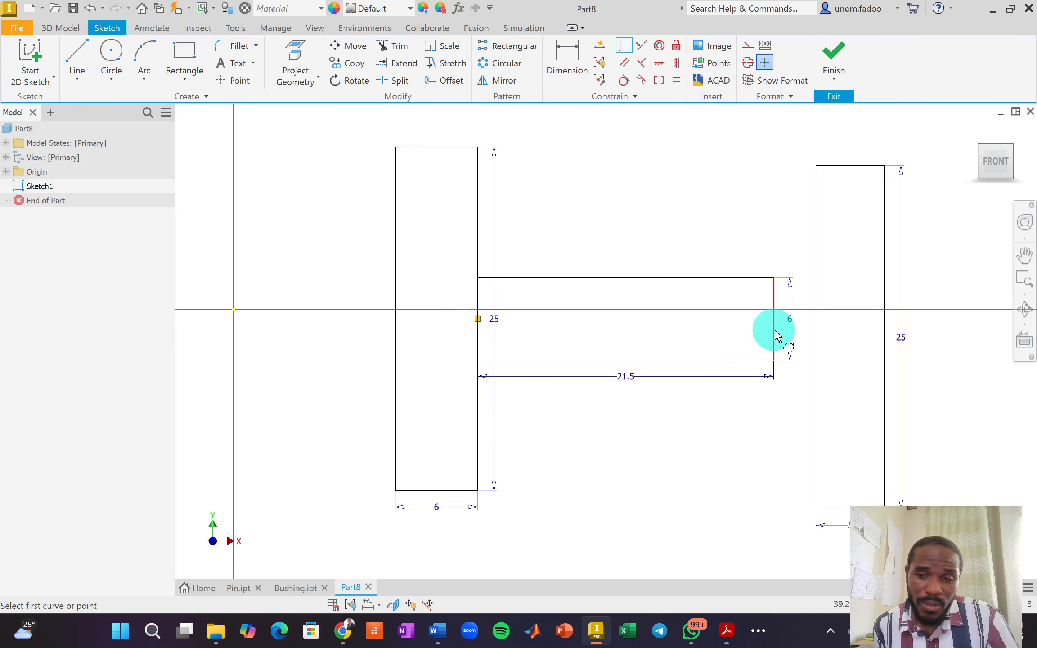
pyautogui.click(773, 319)
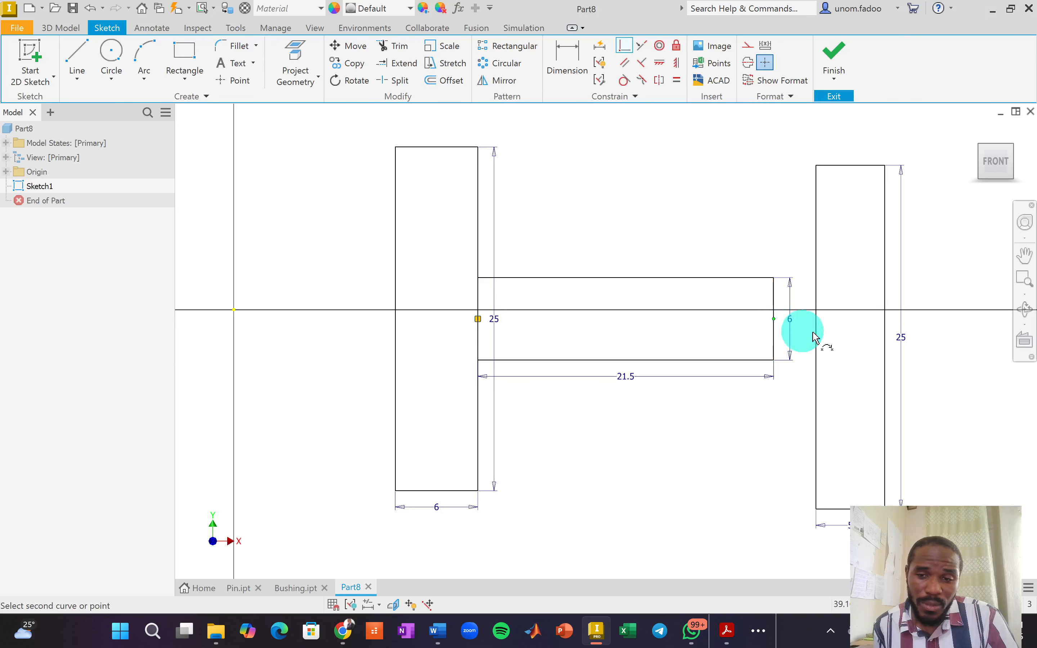
pyautogui.click(816, 338)
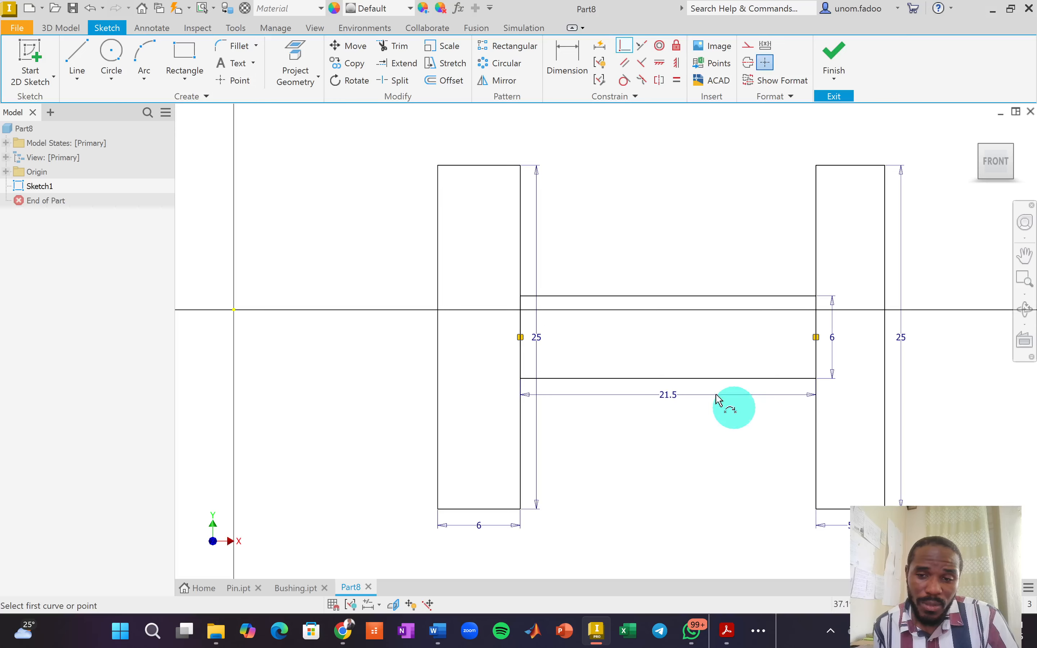
# Constrain the hub-to-left-flange midpoint horizontal with the sketch origin.
pyautogui.click(660, 63)
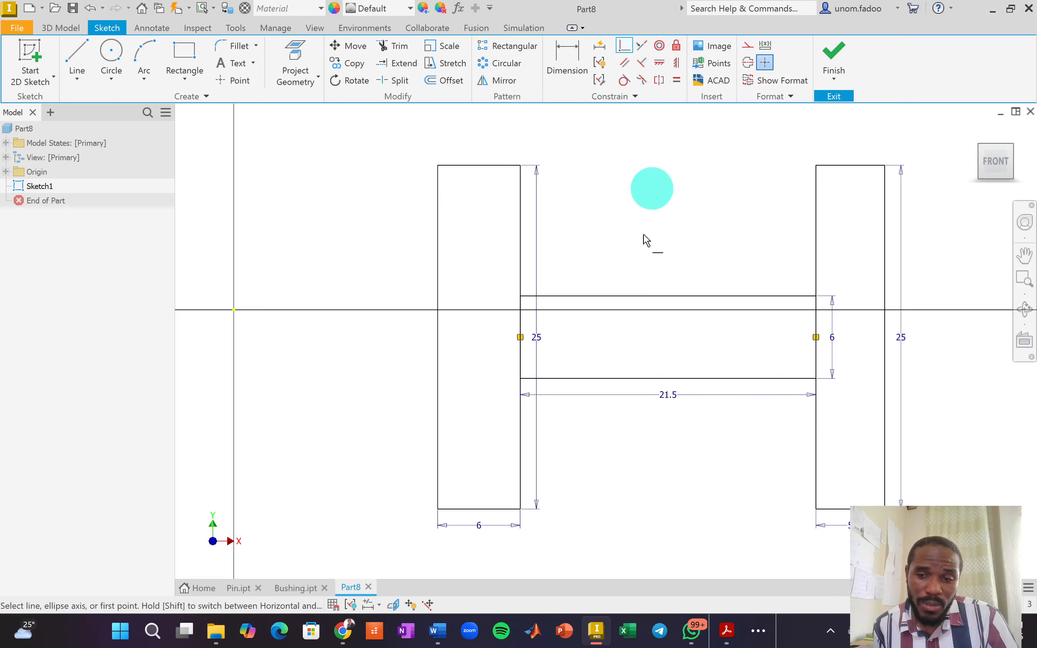
pyautogui.click(520, 338)
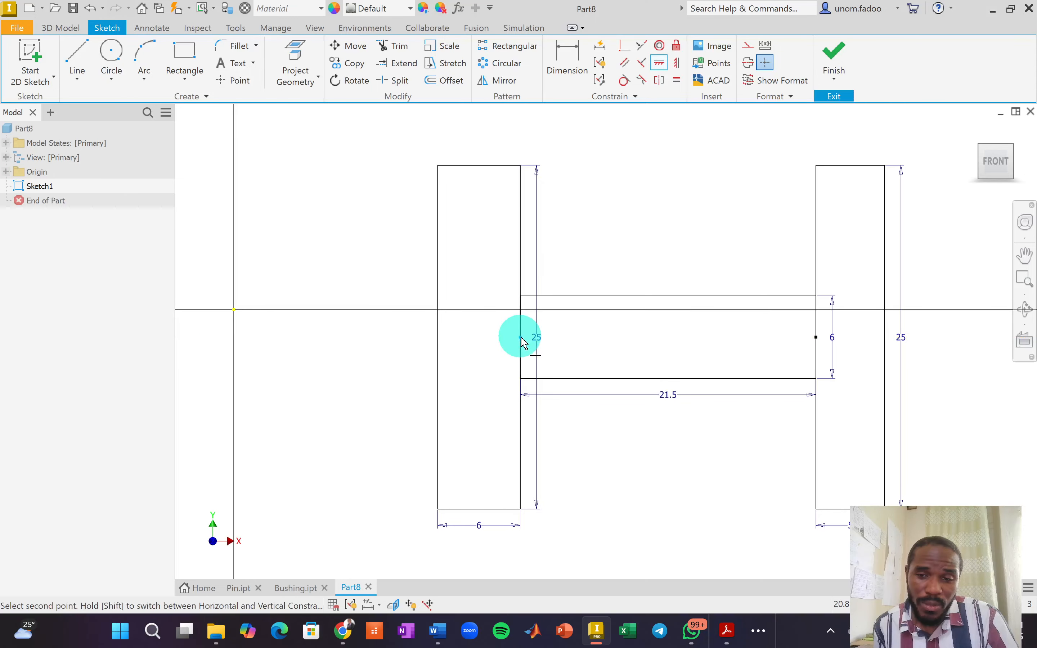
pyautogui.click(233, 311)
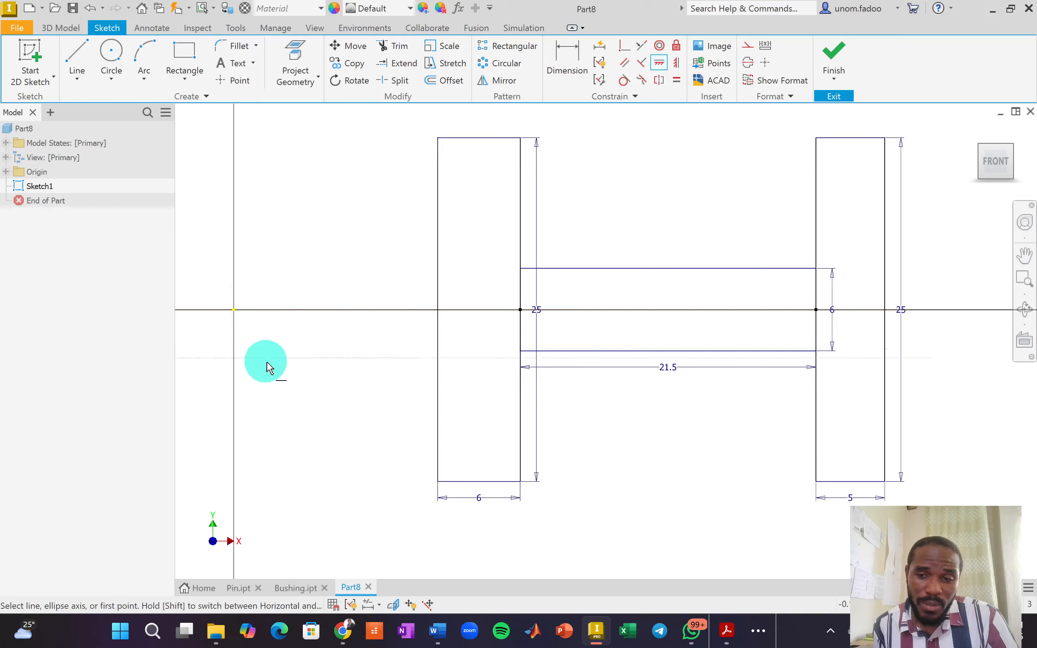
# Dimension the left upright's outer edge 12.5 mm from the origin.
pyautogui.click(564, 77)
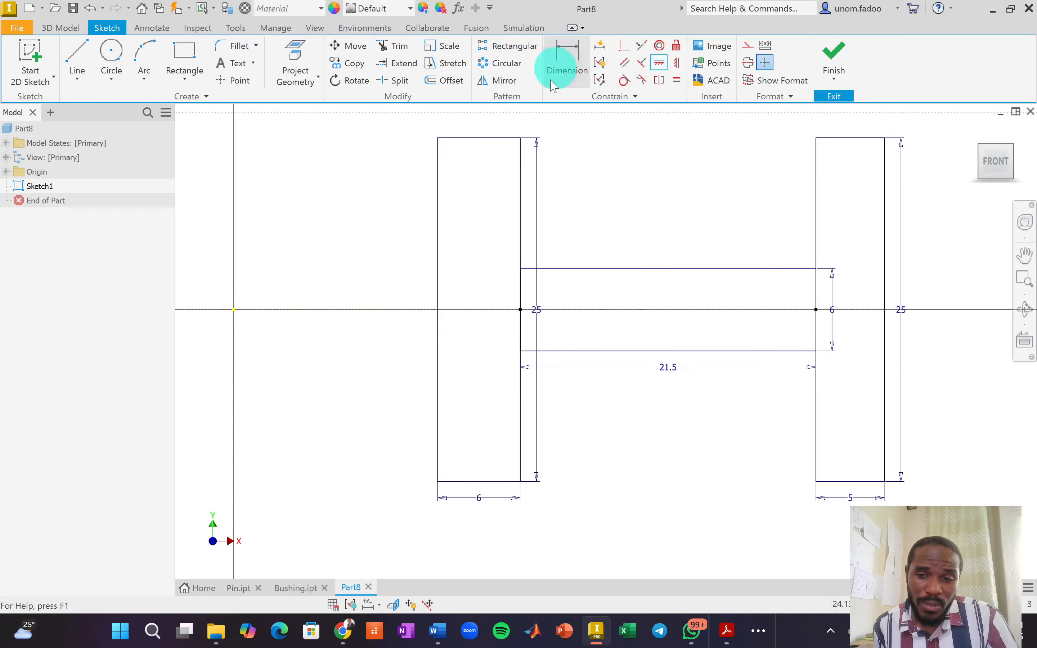
pyautogui.click(441, 198)
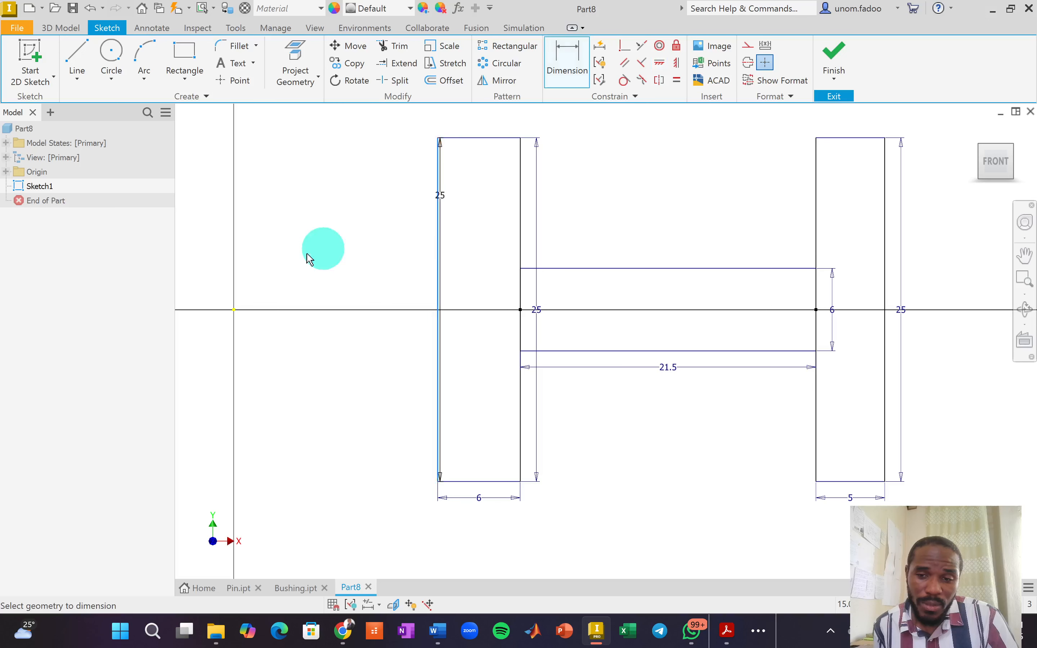
pyautogui.click(234, 310)
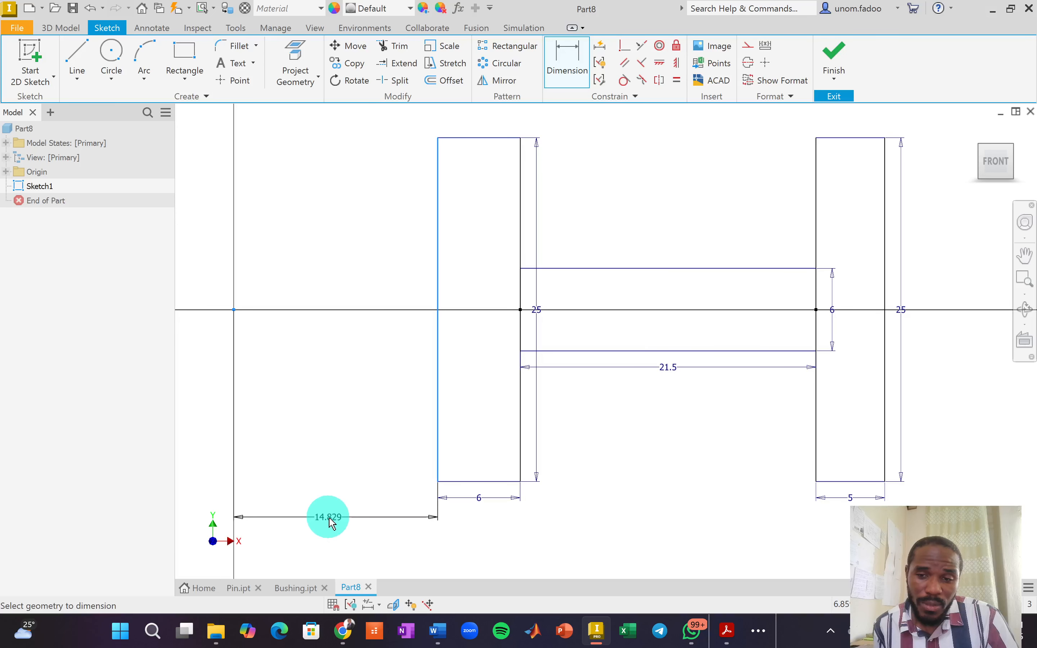
pyautogui.click(330, 520)
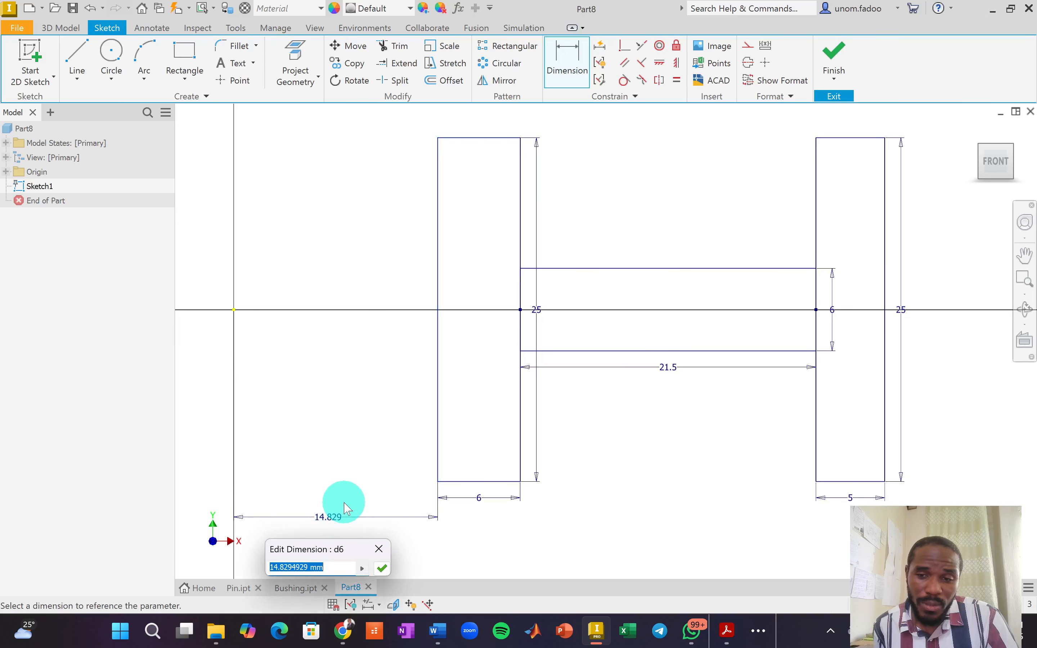
pyautogui.write('12.5')
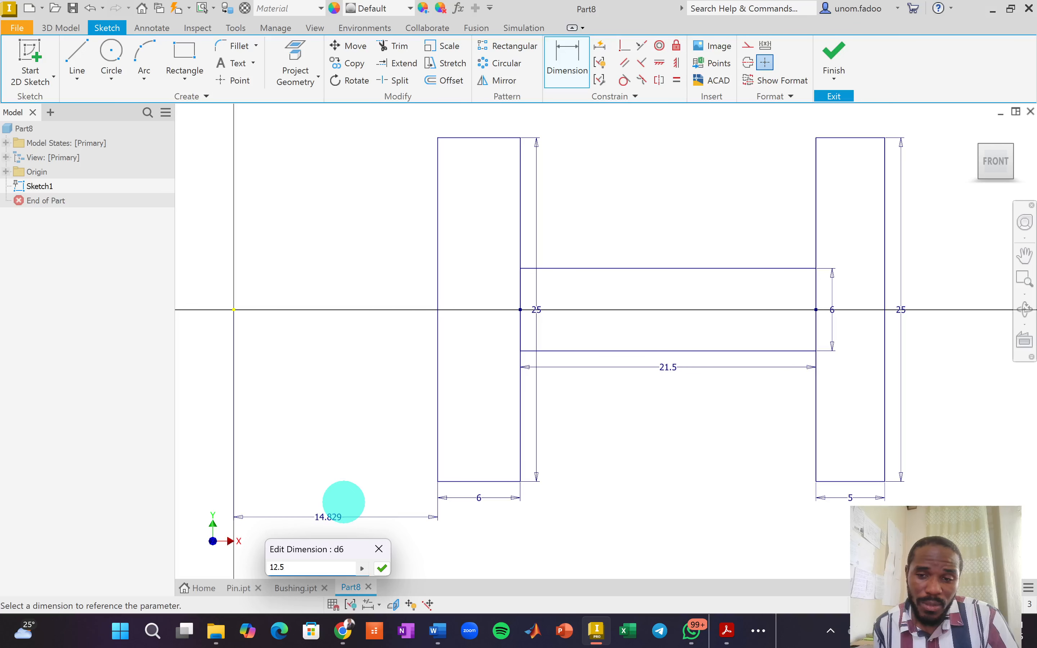
pyautogui.press('Return')
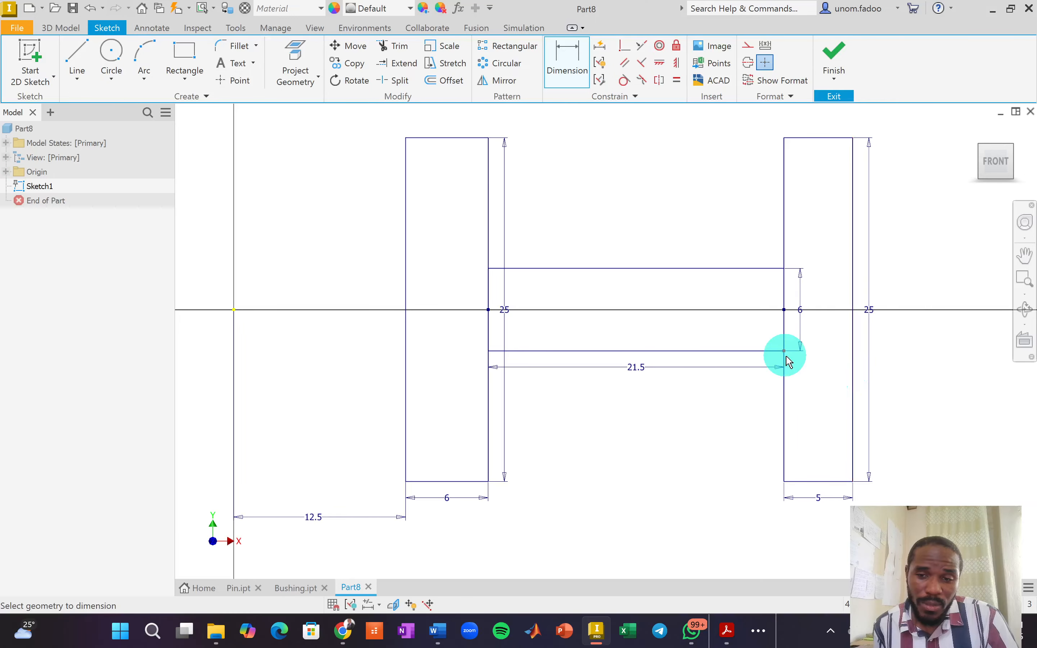
# Finish the sketch, then reopen Sketch1 for editing from the model tree.
pyautogui.scroll(-2, 788, 362)
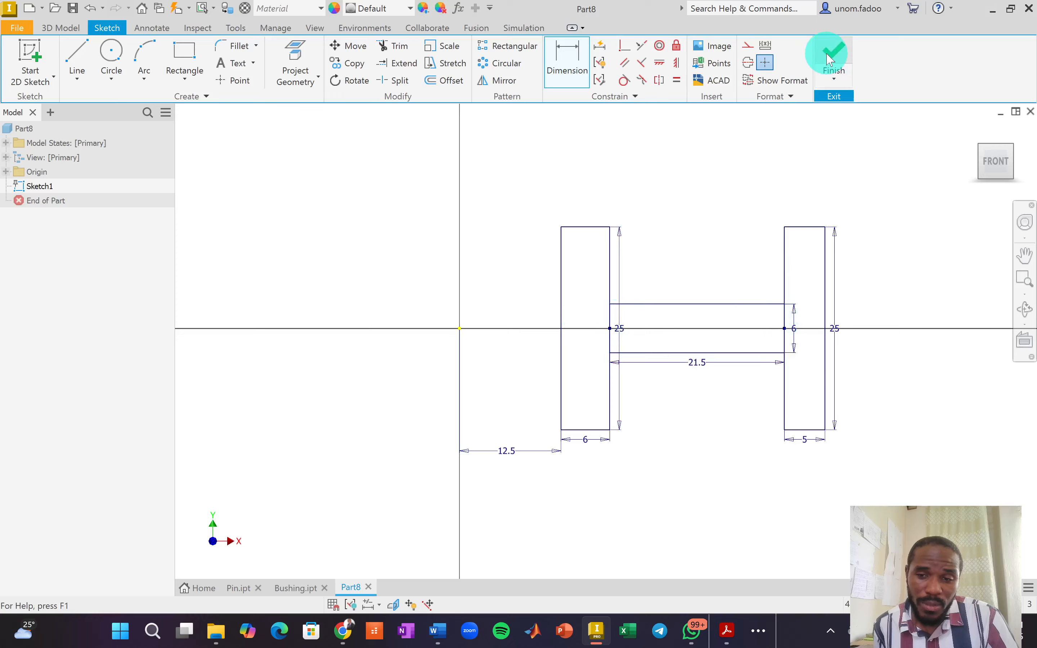
pyautogui.click(841, 227)
pyautogui.click(835, 68)
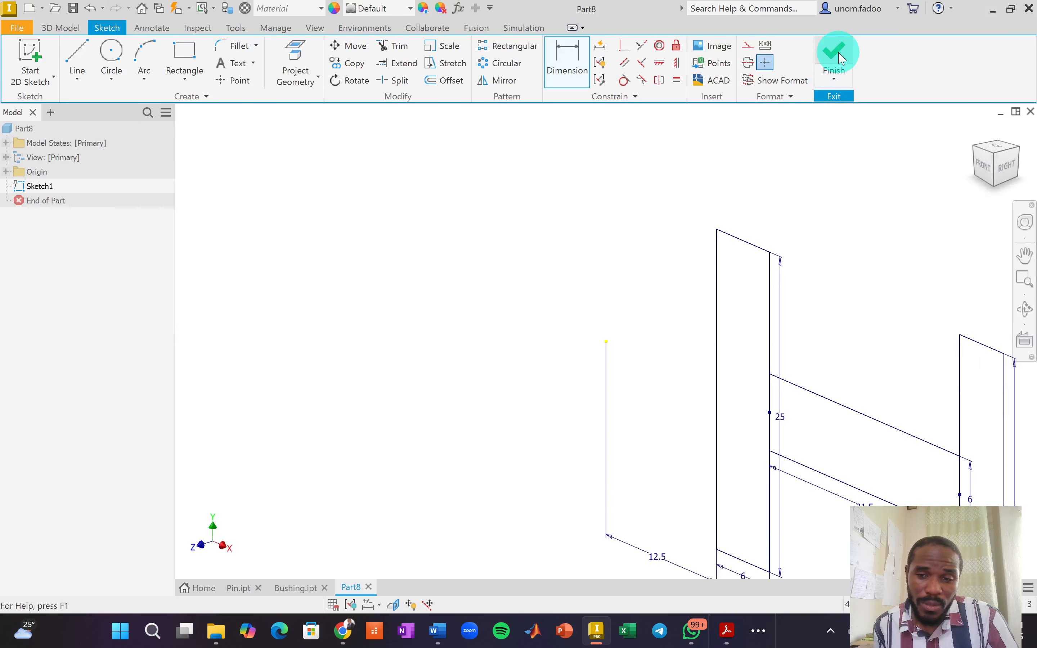
pyautogui.click(42, 187)
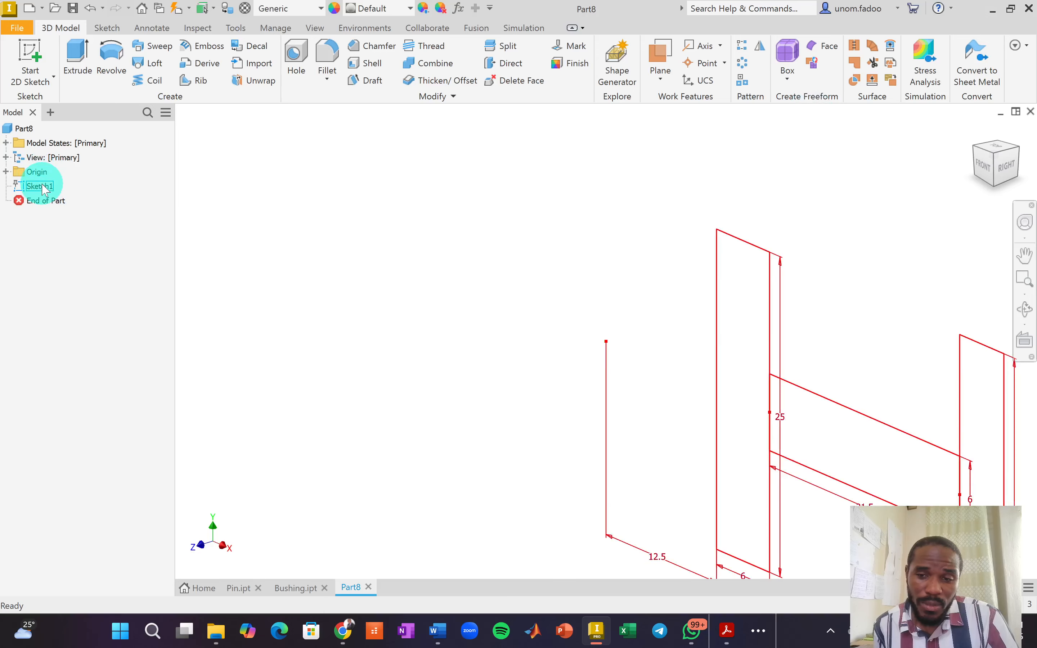
pyautogui.rightClick(45, 189)
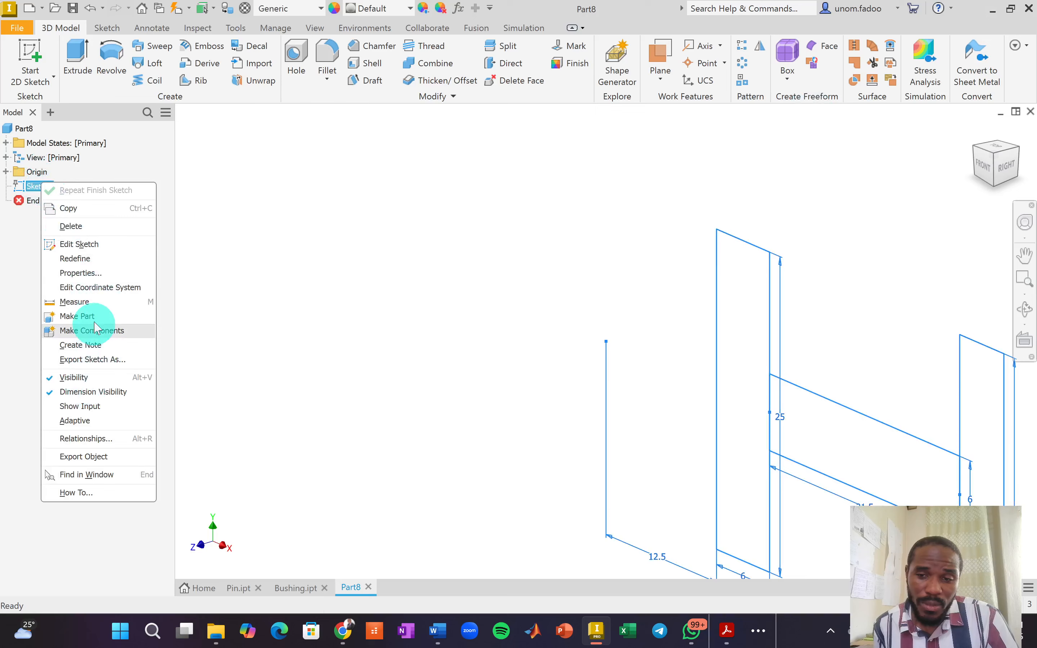
pyautogui.click(86, 259)
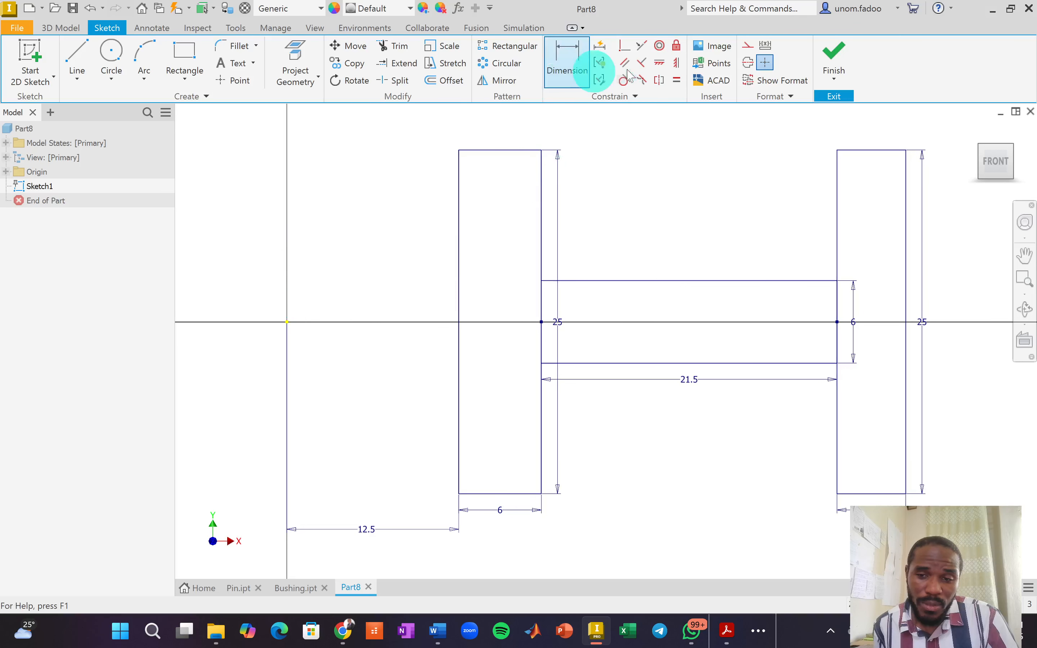
# Draw a 14 mm vertical line starting at the sketch origin.
pyautogui.click(77, 53)
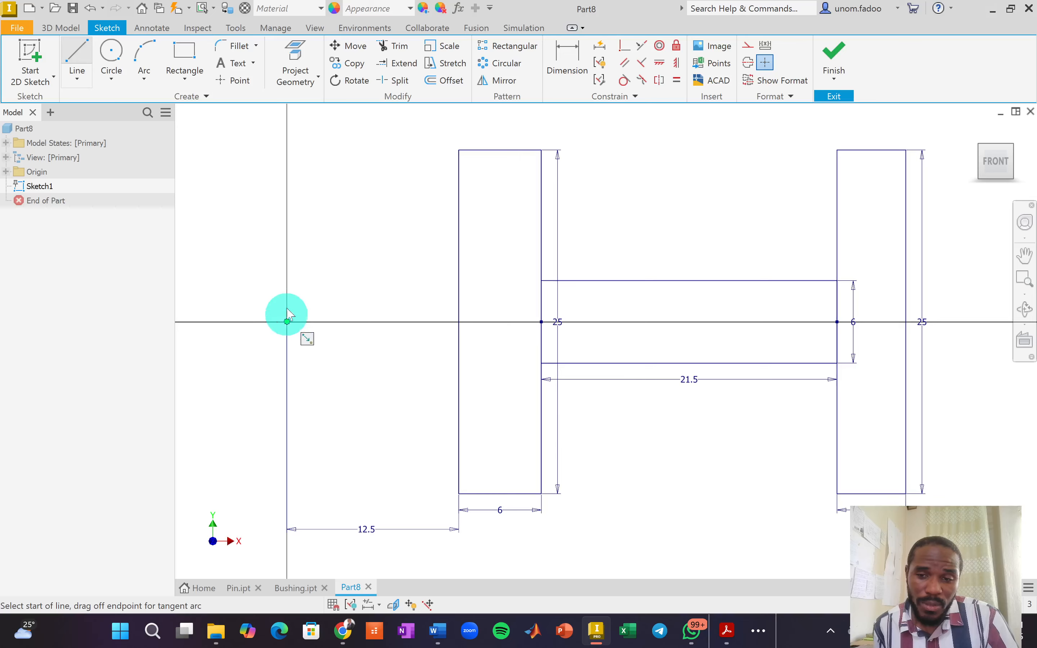
pyautogui.click(287, 321)
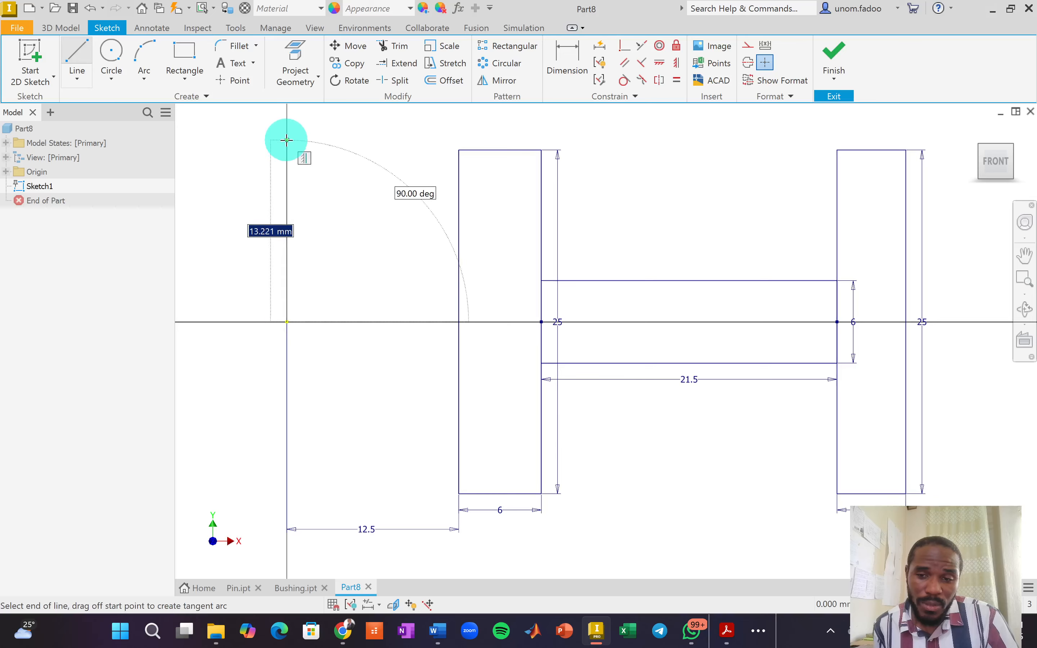
pyautogui.write('14')
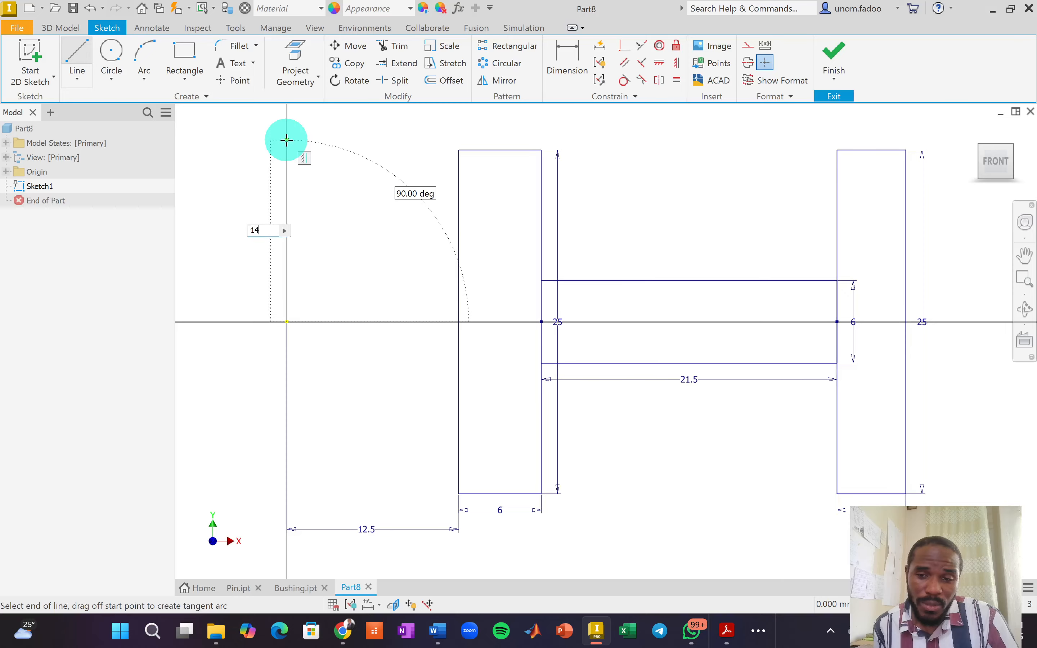
pyautogui.press('Return')
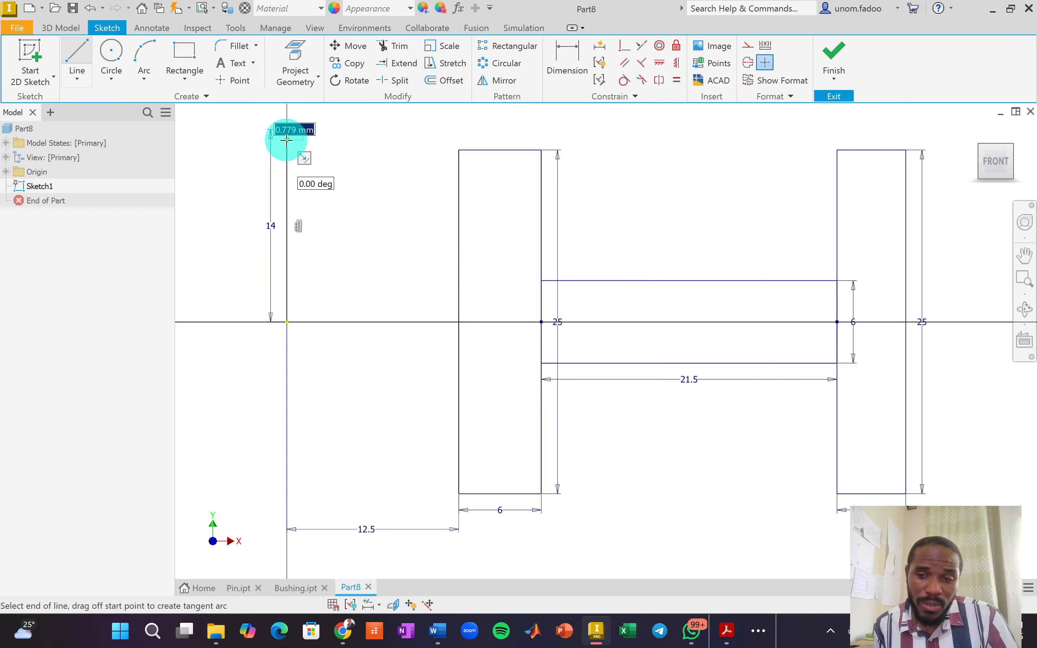
pyautogui.rightClick(455, 159)
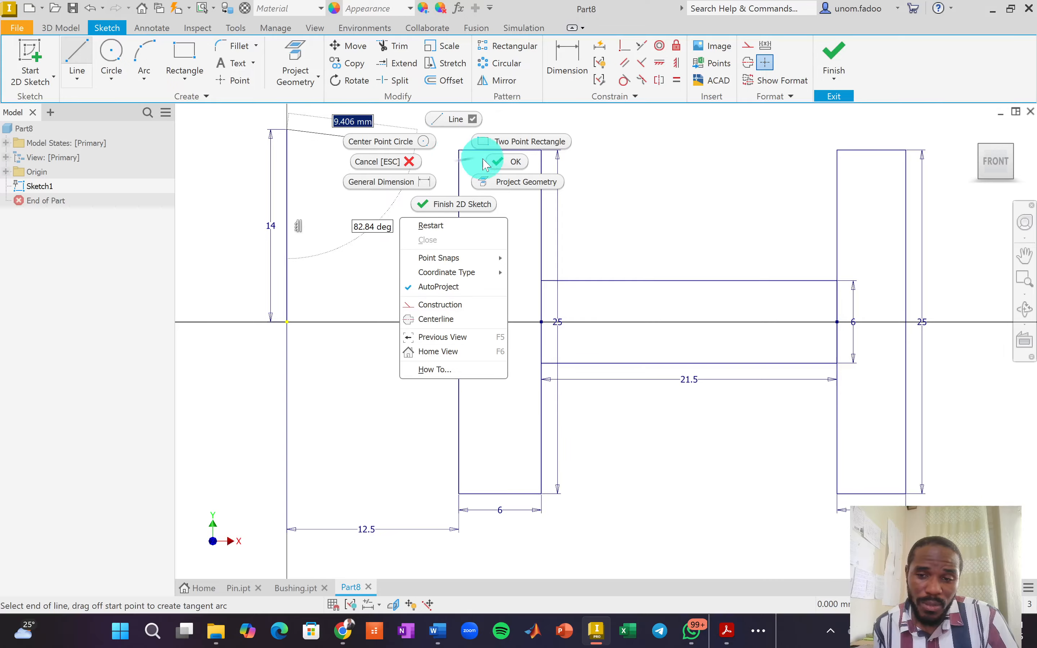
pyautogui.click(510, 162)
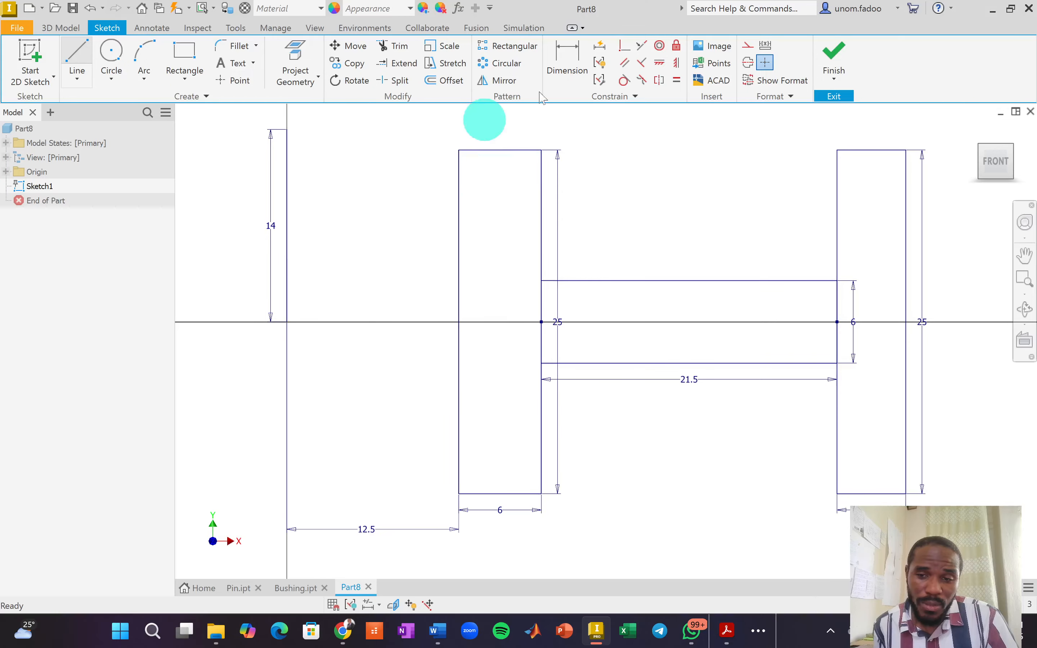
# Turn the 14 mm line into a centerline and finish the sketch.
pyautogui.click(286, 163)
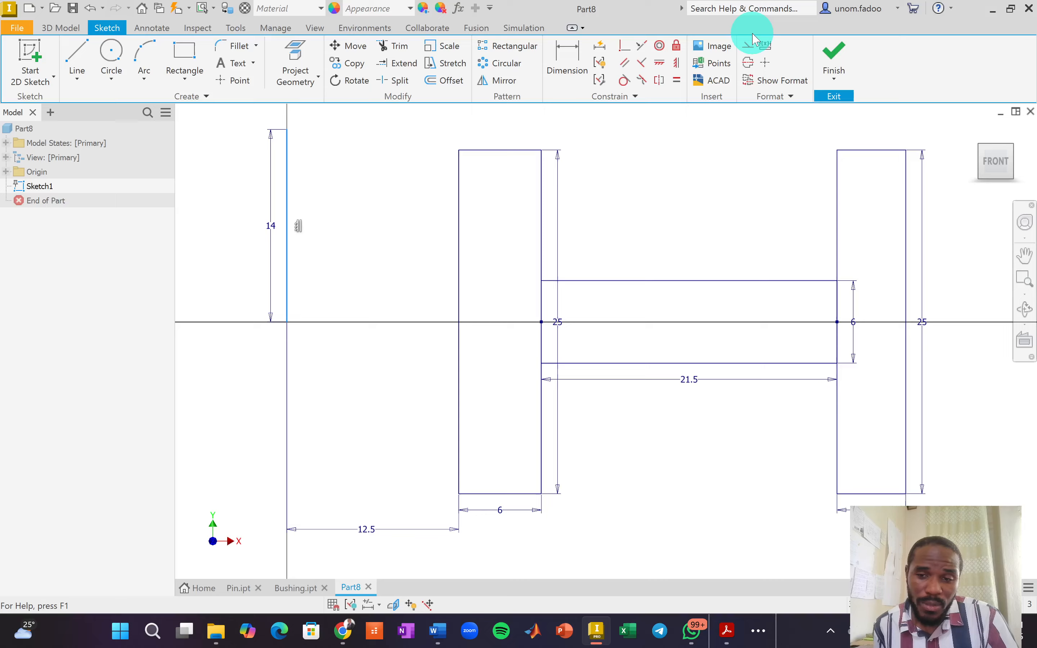
pyautogui.click(749, 63)
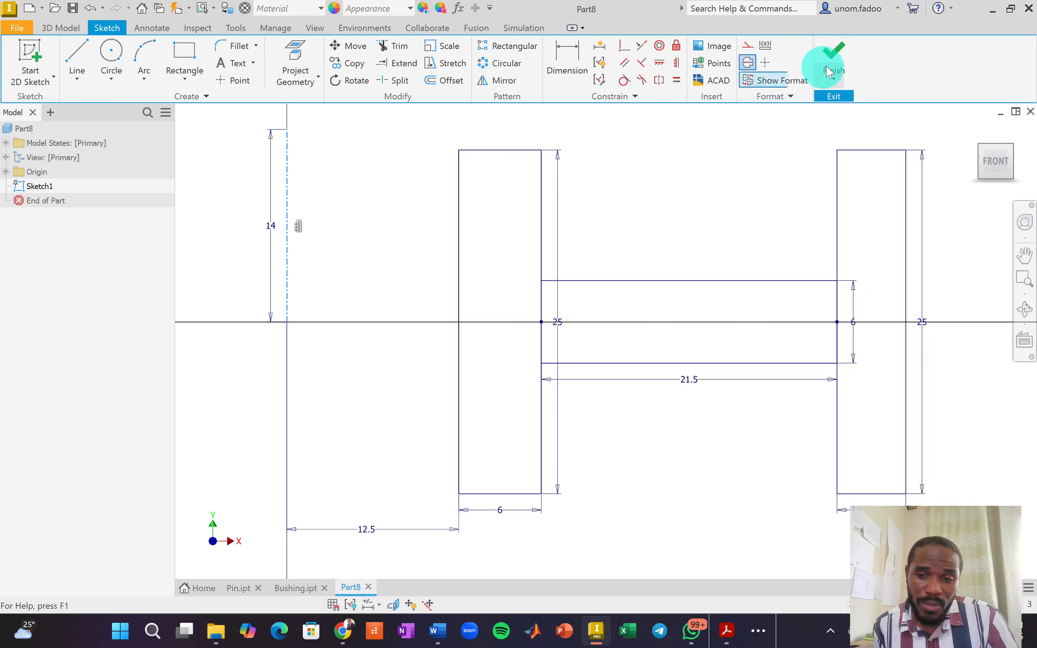
pyautogui.click(830, 72)
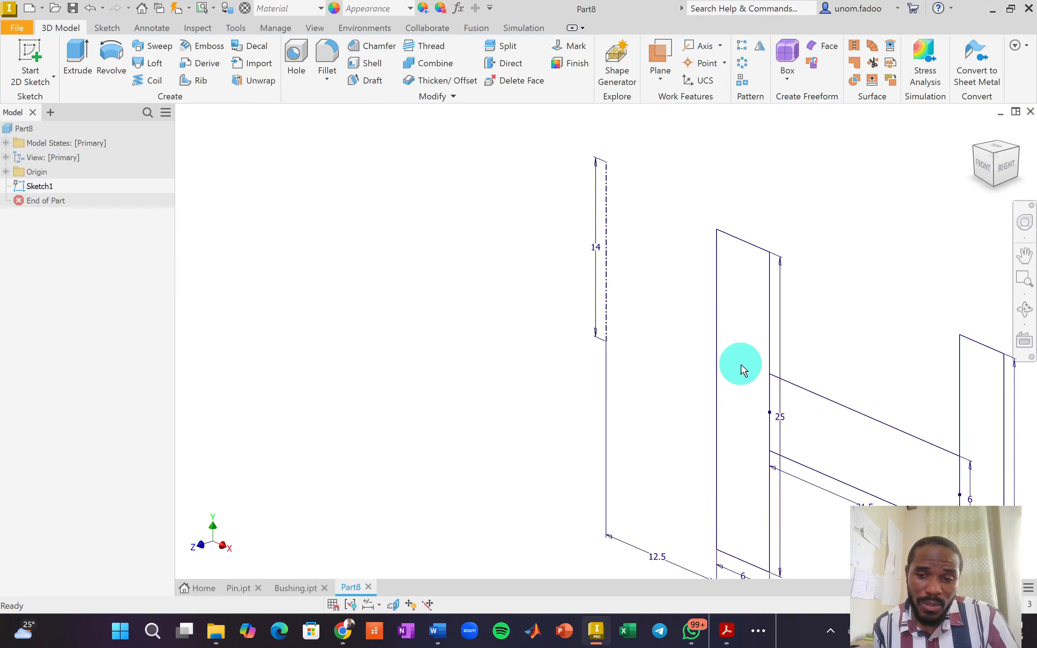
# Revolve both flange rectangles and the hub profile 360° around the centerline.
pyautogui.moveTo(722, 360); pyautogui.dragTo(594, 342, button='middle')
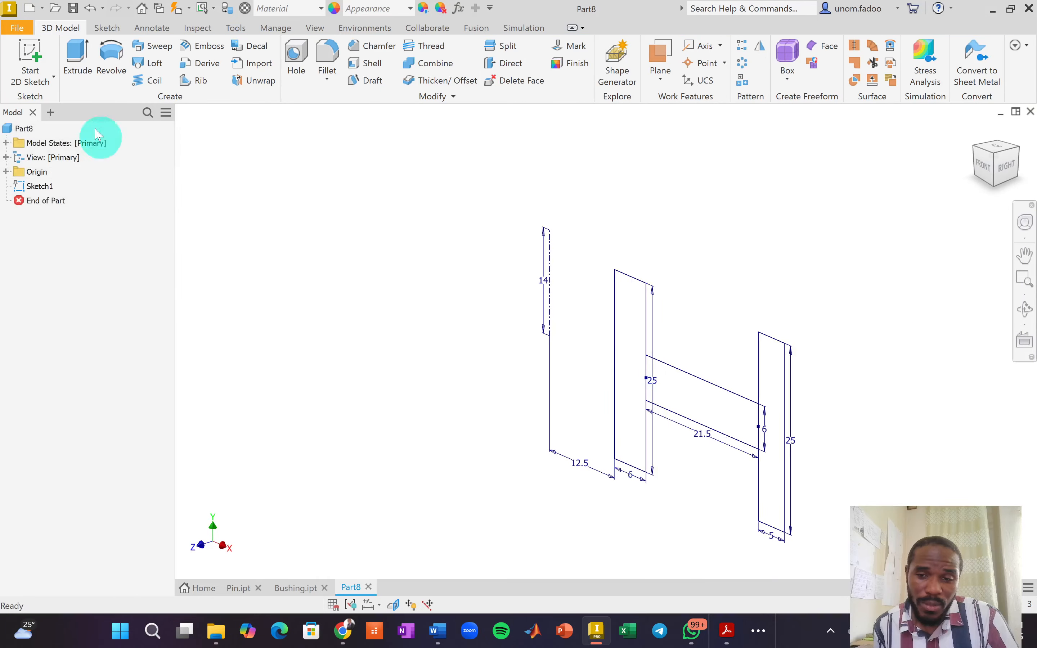
pyautogui.click(115, 68)
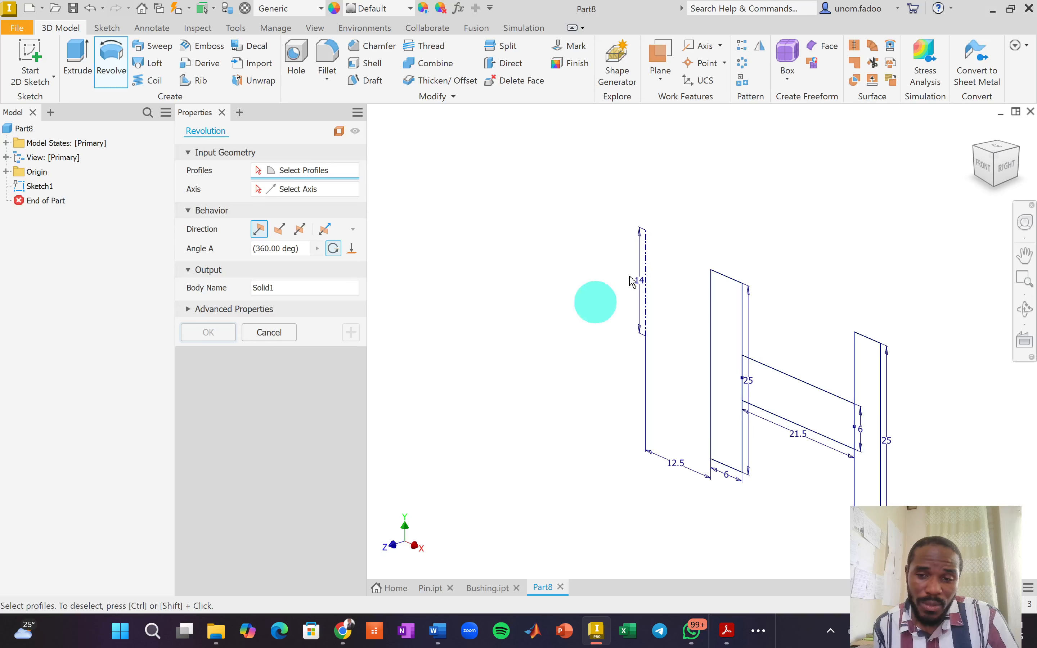
pyautogui.click(731, 335)
pyautogui.click(778, 399)
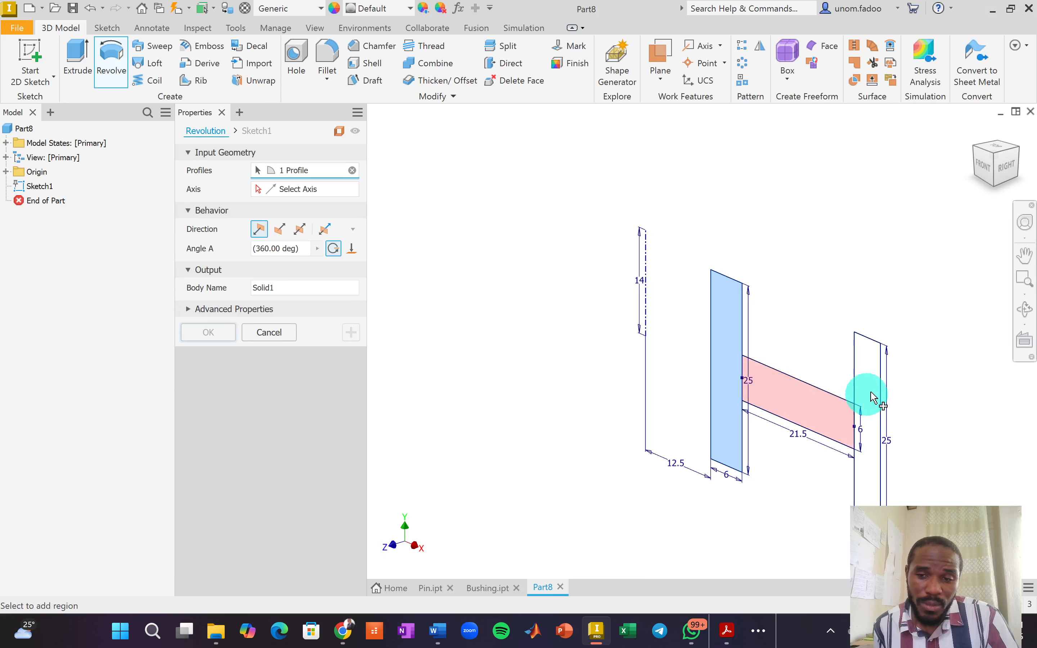
pyautogui.click(876, 407)
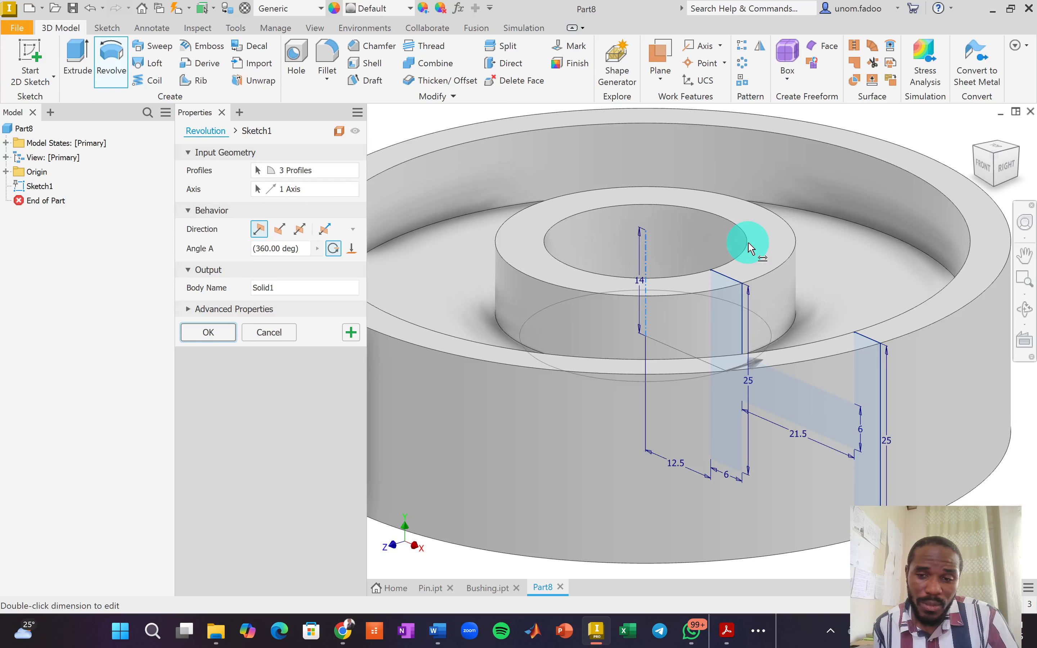
pyautogui.scroll(-3, 749, 245)
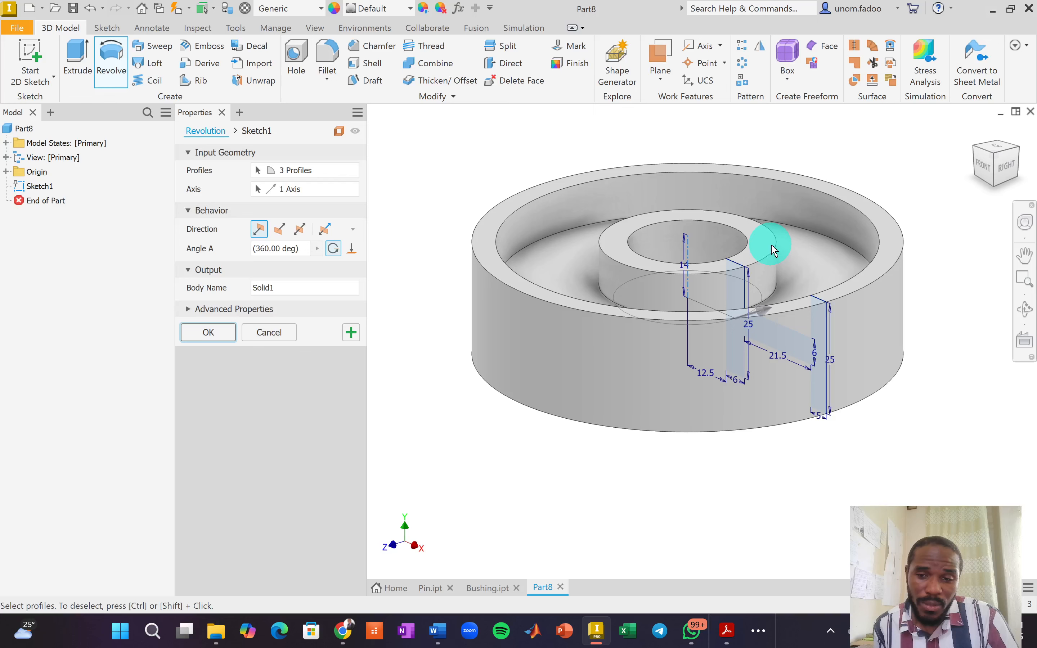
pyautogui.click(214, 331)
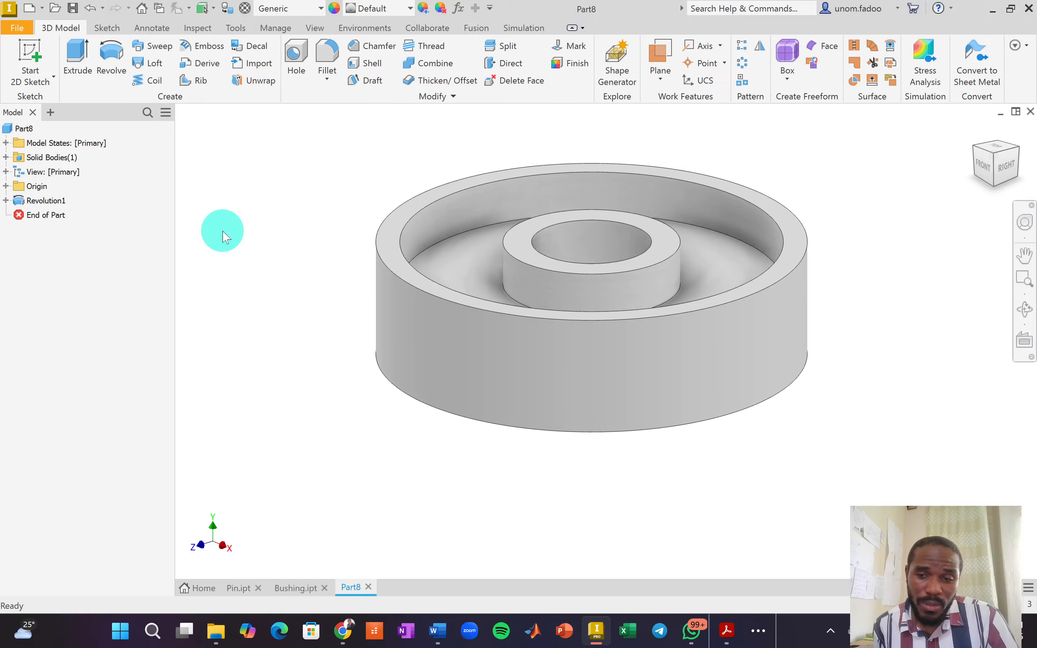
# Save the part as Wheel.ipt and set its material to Rubber.
pyautogui.hotkey('ctrl', 's')
pyautogui.write('Wheel')
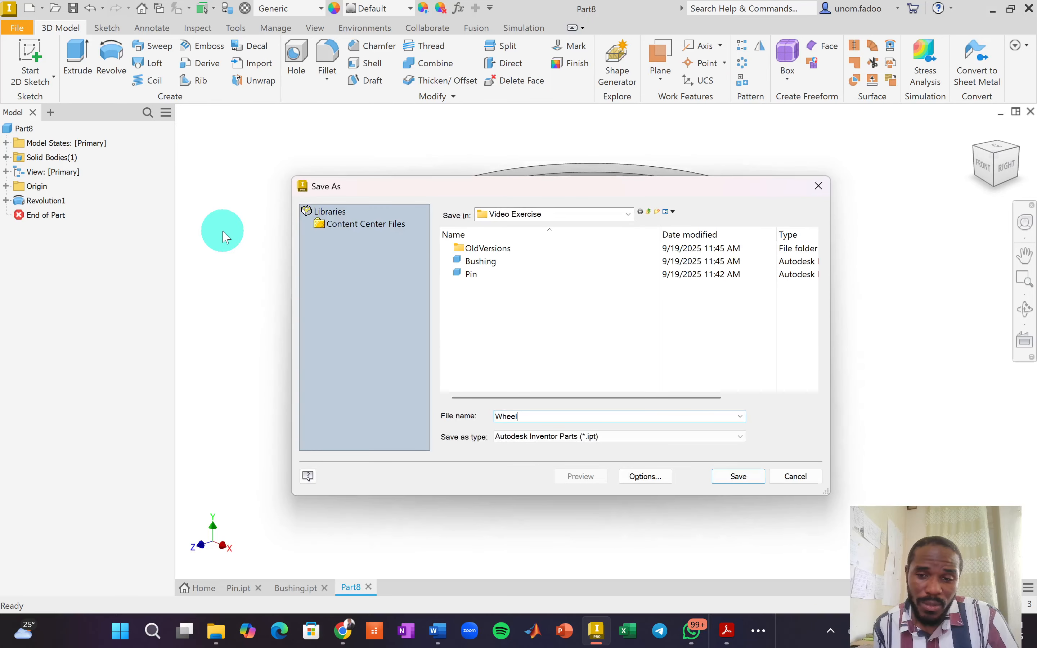
pyautogui.press('Return')
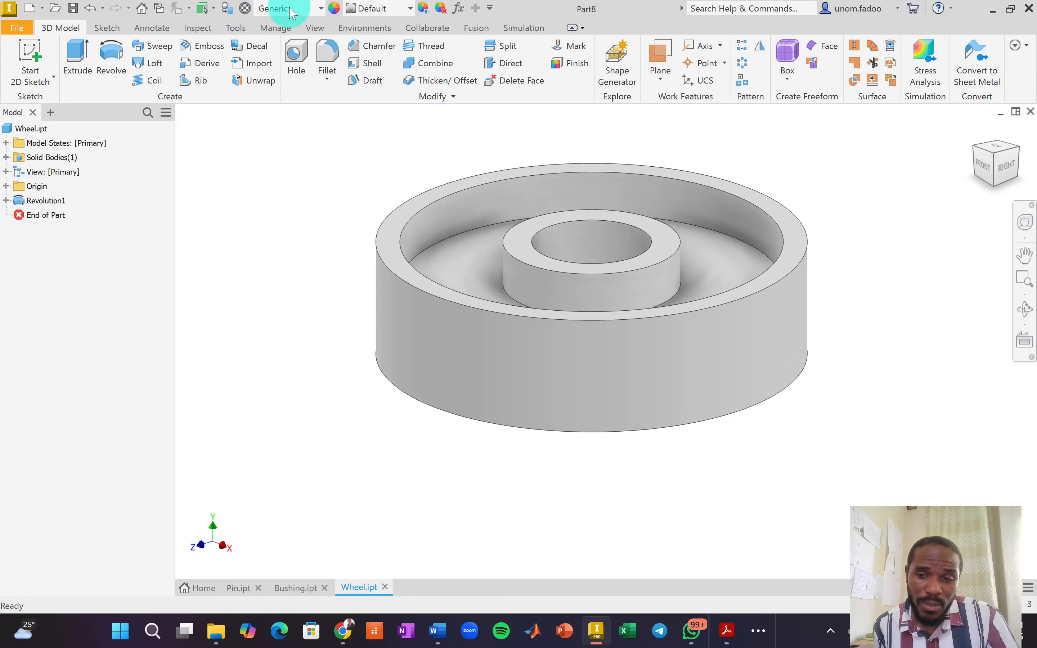
pyautogui.click(293, 9)
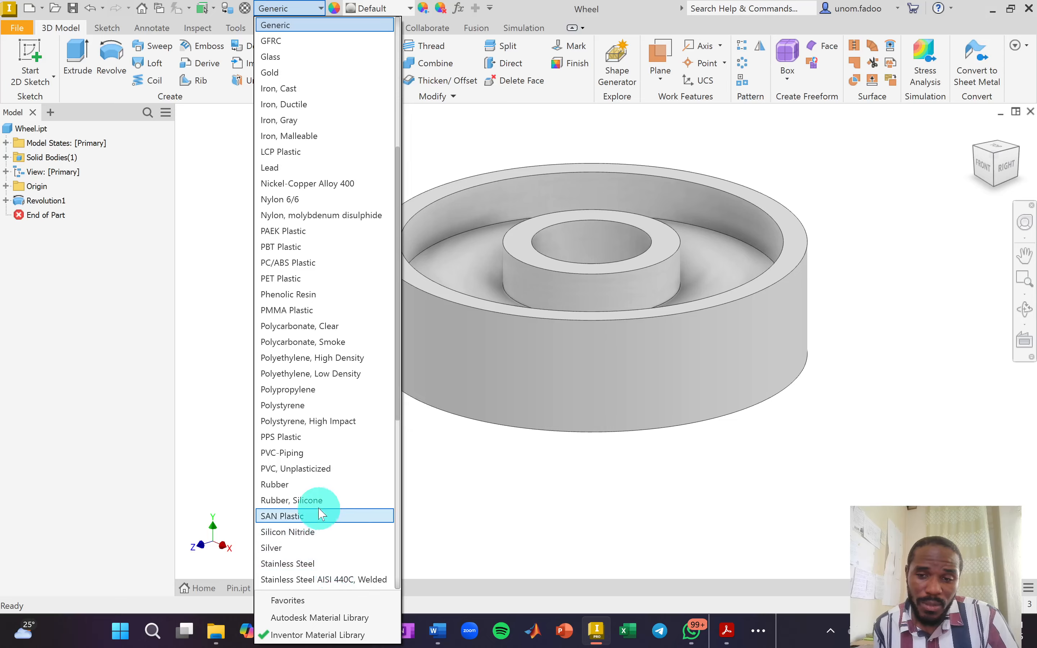
pyautogui.click(315, 487)
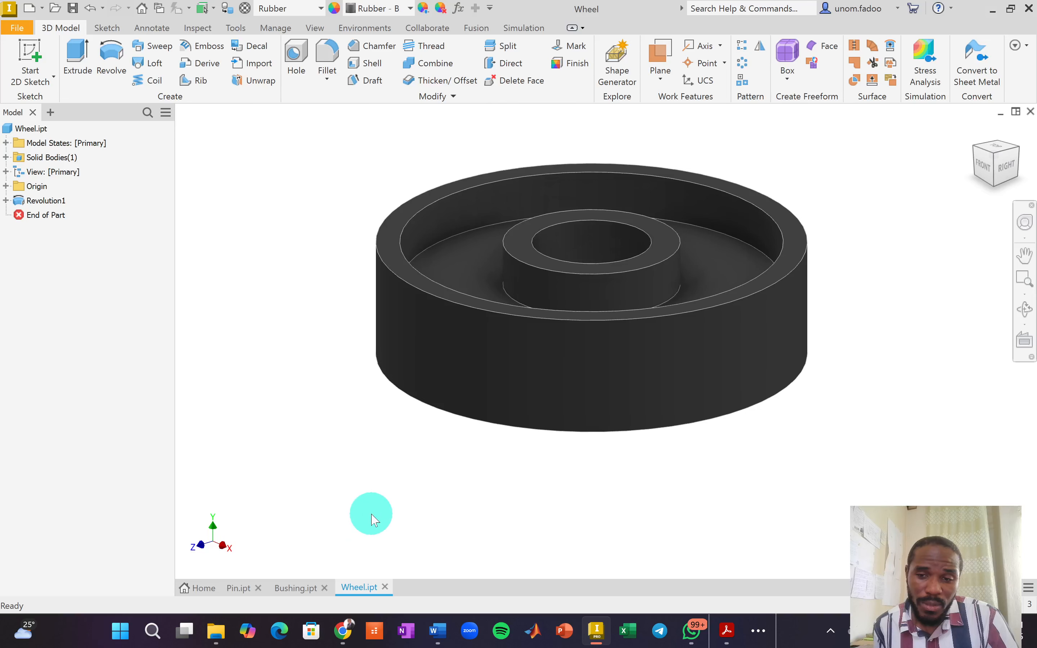
# Switch to the assembly exercises PDF and scroll through it.
pyautogui.hotkey('alt', 'Tab')
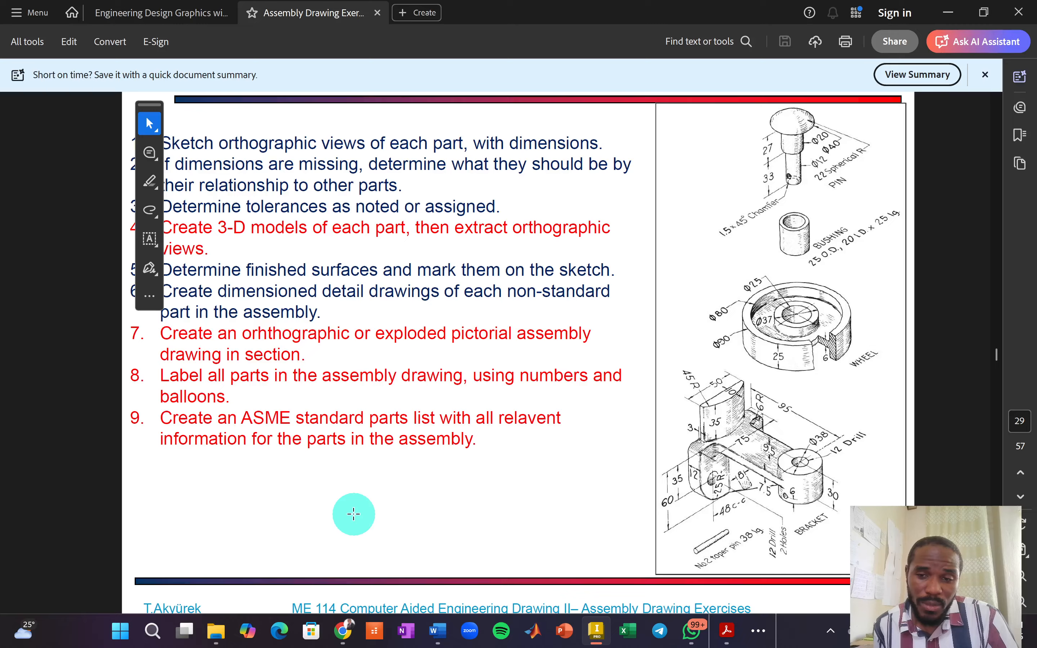
pyautogui.scroll(-5, 808, 512)
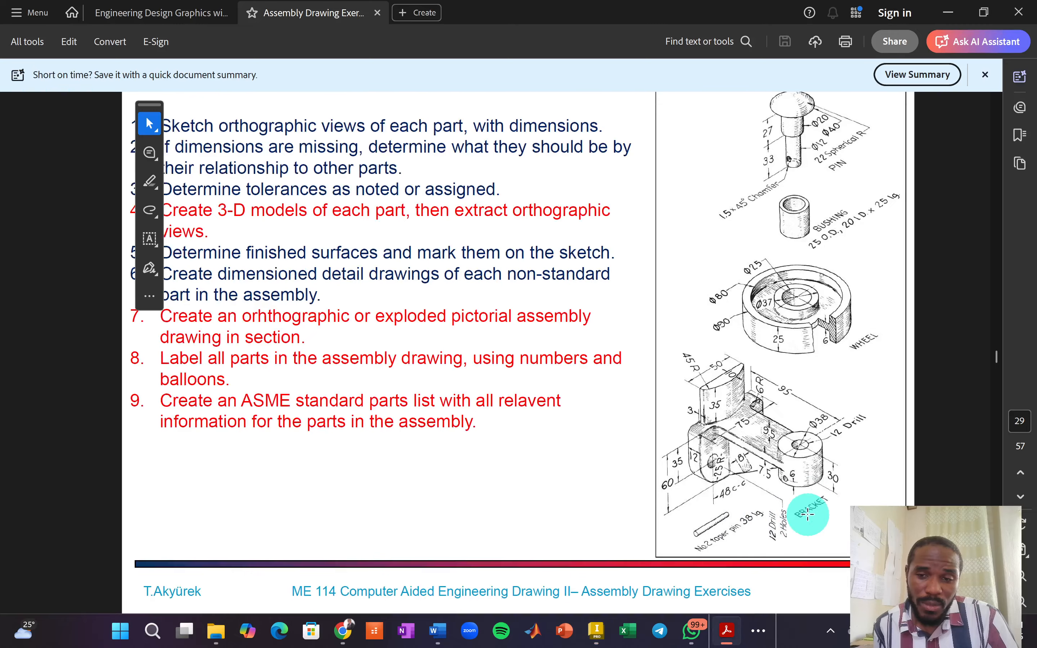
pyautogui.scroll(3, 596, 507)
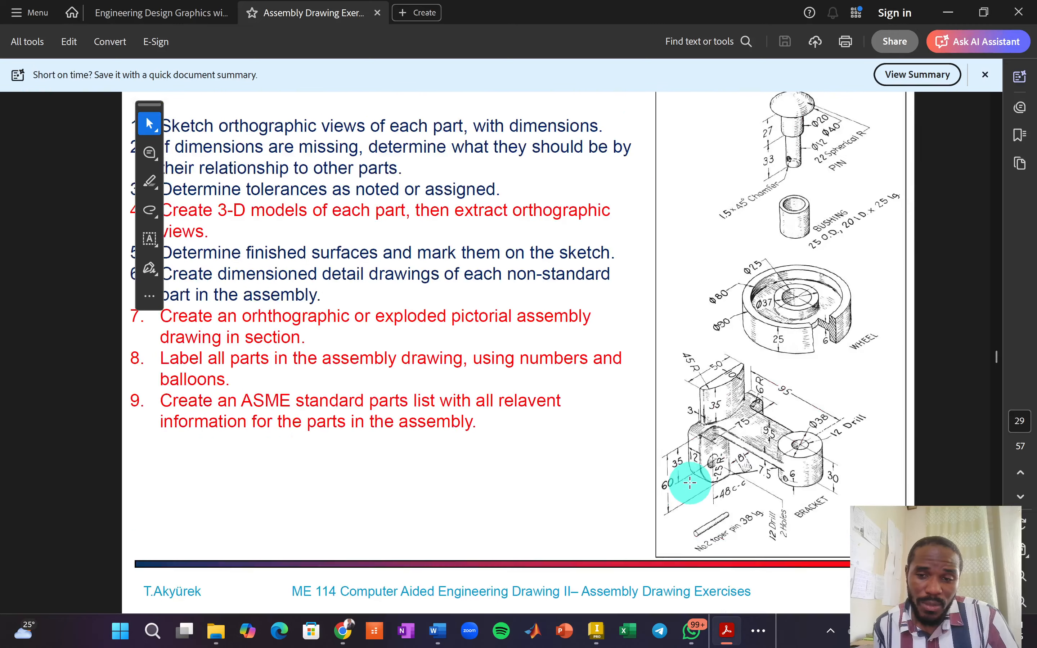
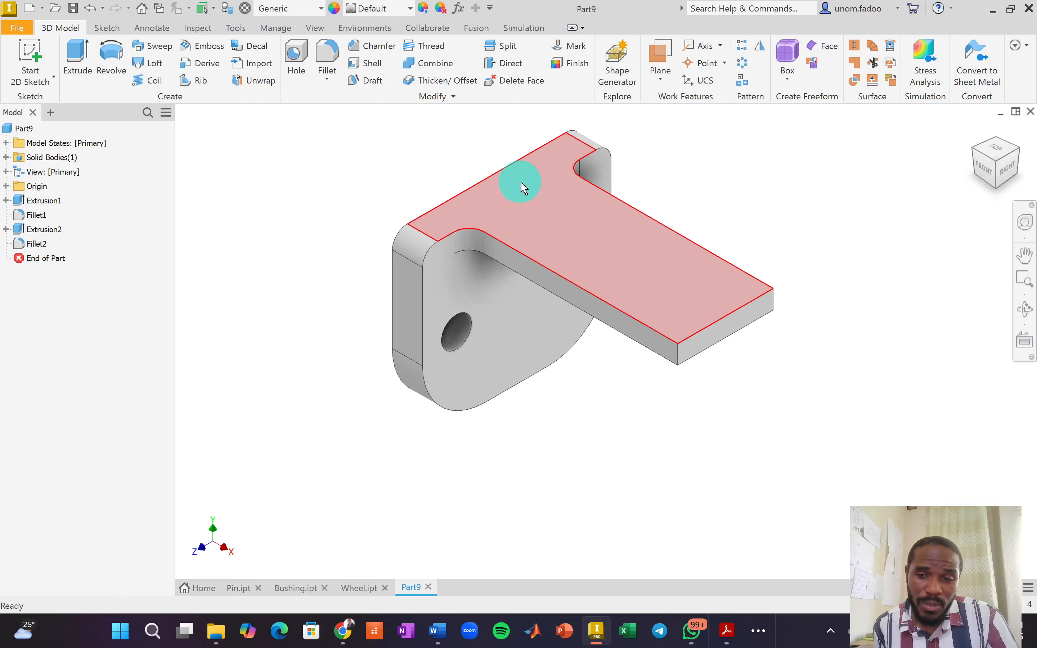
# On the bracket arm's top face, sketch a 10 by 50 mm rectangle near the outer edge.
pyautogui.click(522, 187)
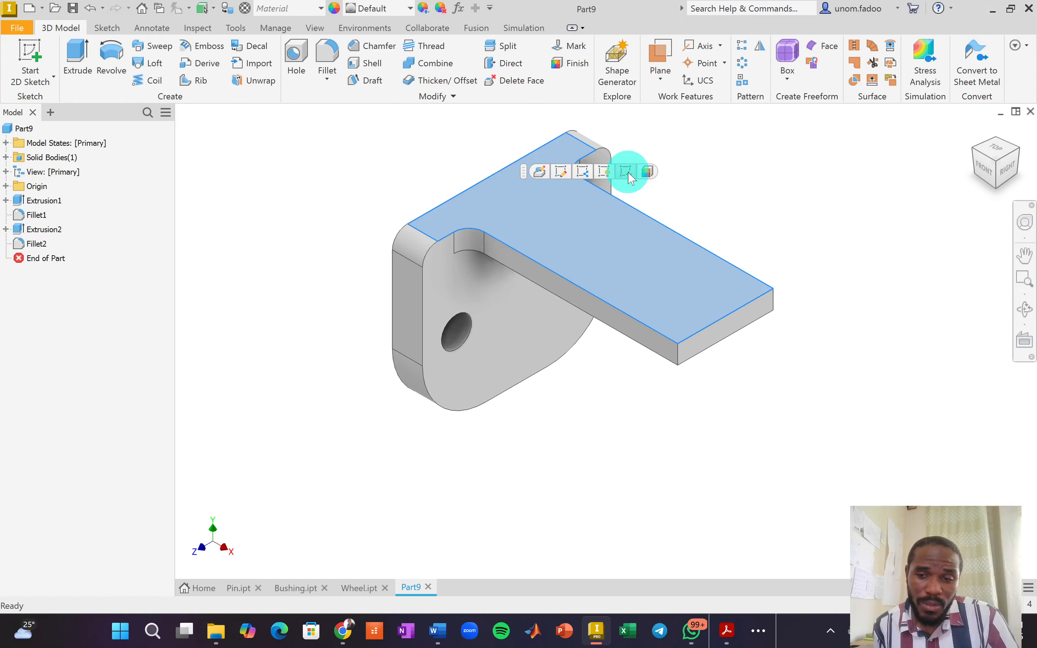
pyautogui.click(627, 174)
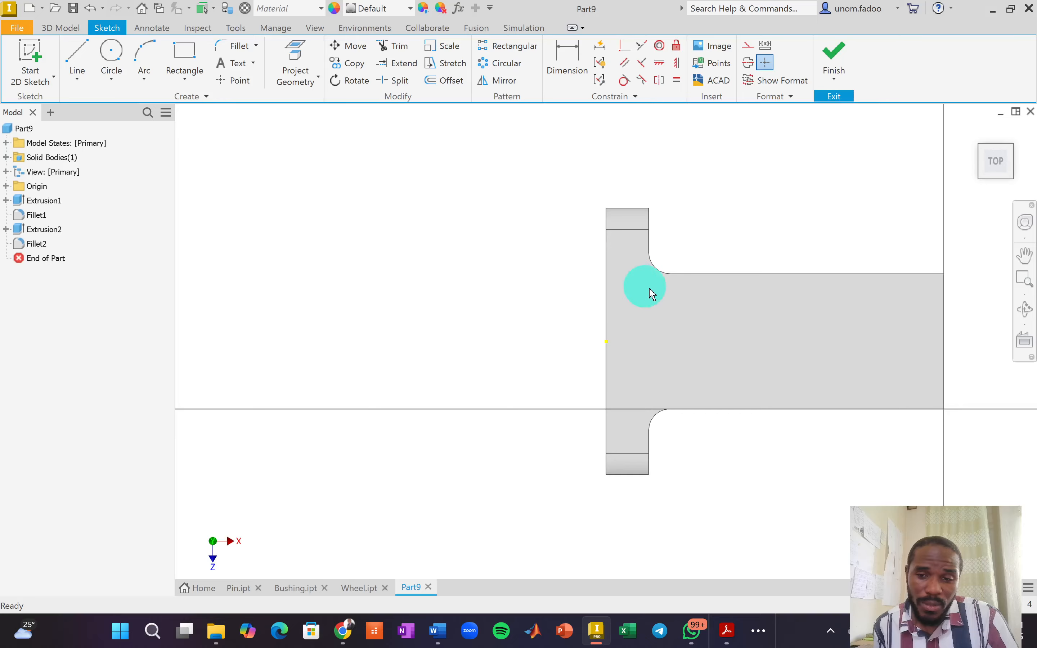
pyautogui.scroll(3, 656, 295)
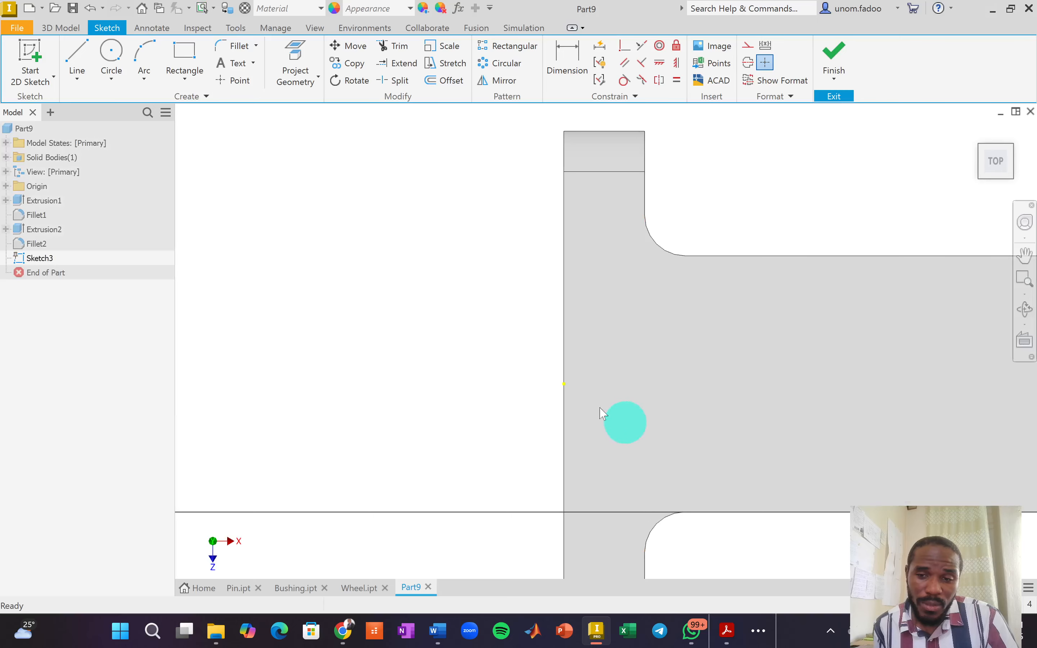
pyautogui.click(180, 60)
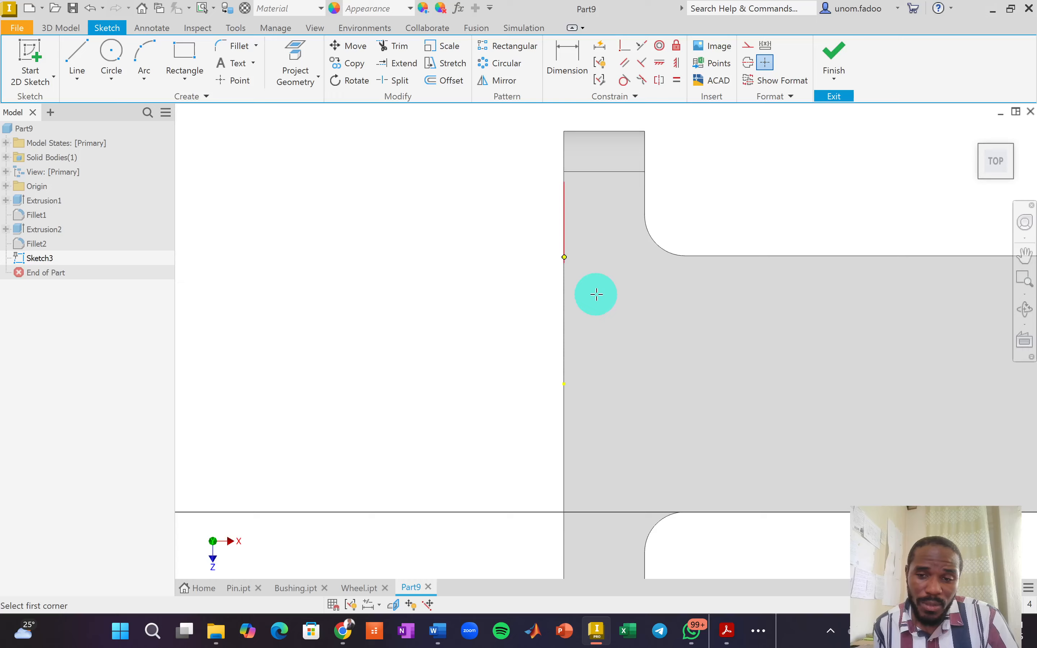
pyautogui.click(581, 265)
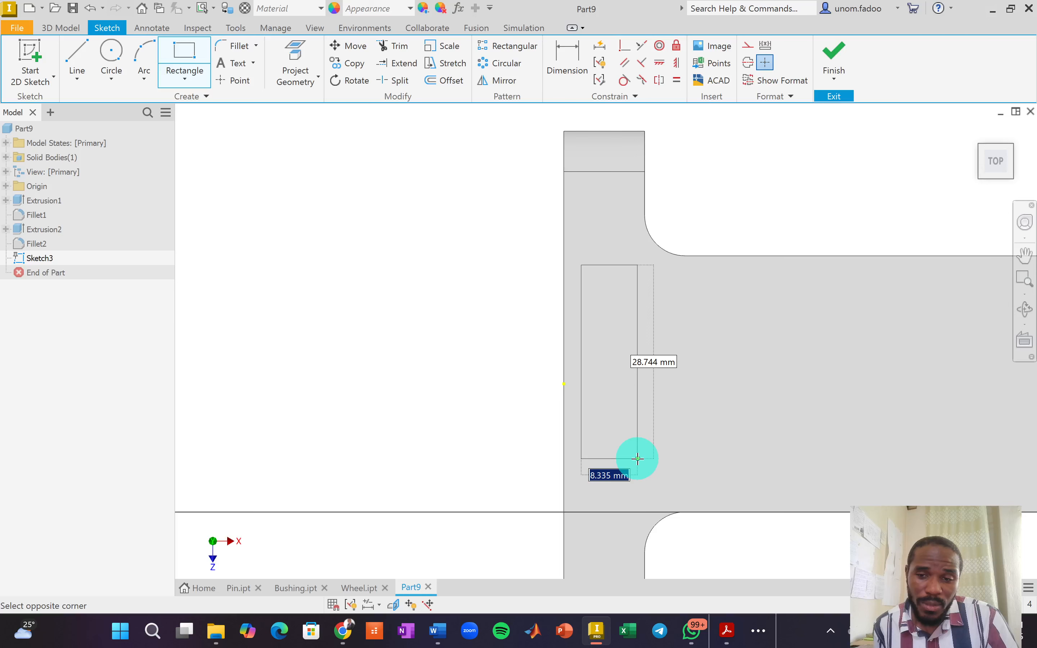
pyautogui.press('Tab')
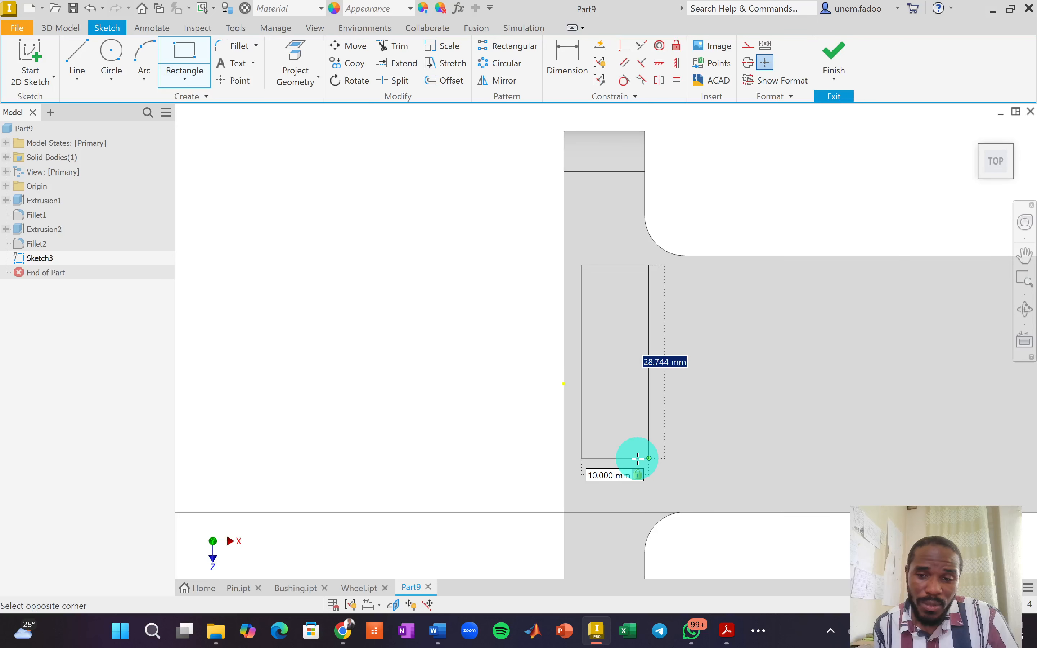
pyautogui.press('Return')
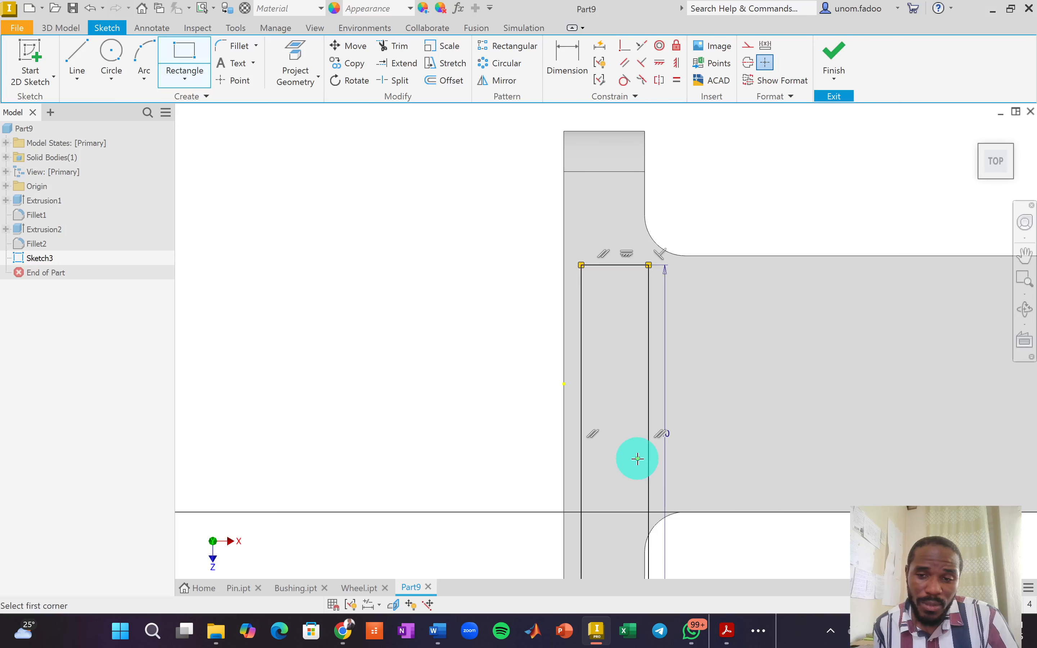
pyautogui.scroll(-2, 749, 425)
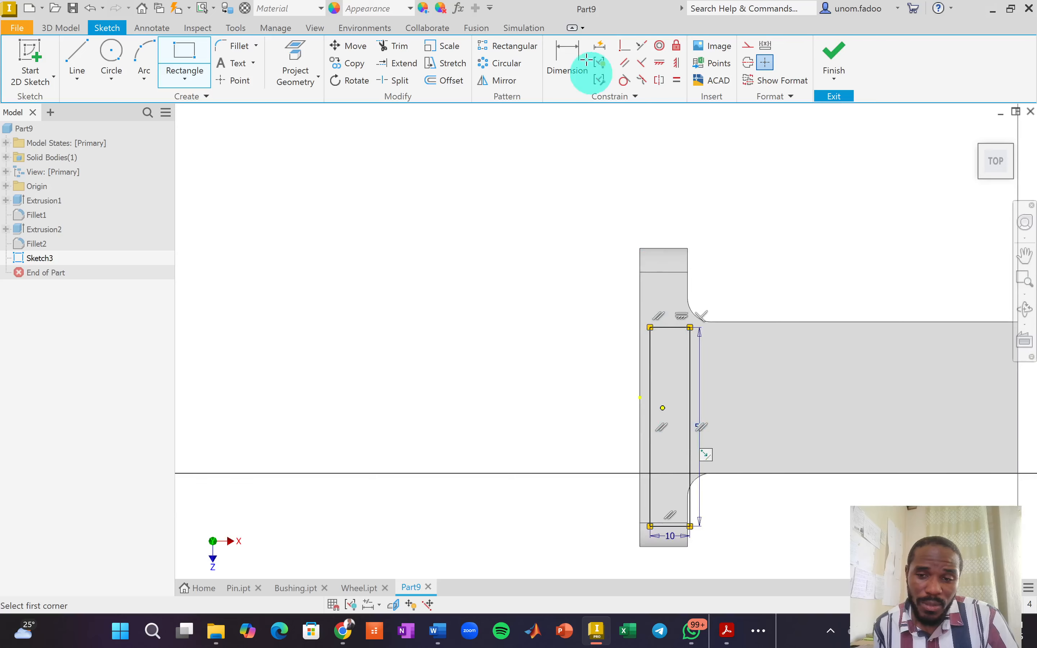
pyautogui.click(659, 63)
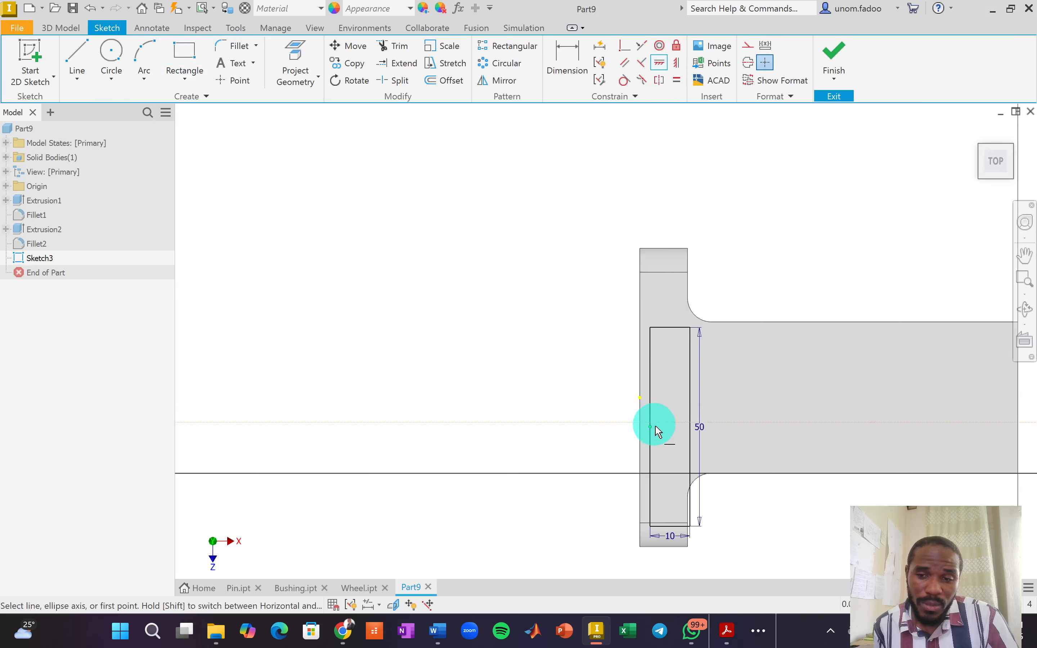
# Level the rectangle's left-edge midpoint with the outer edge's midpoint and dimension it 3 mm from that edge.
pyautogui.click(651, 427)
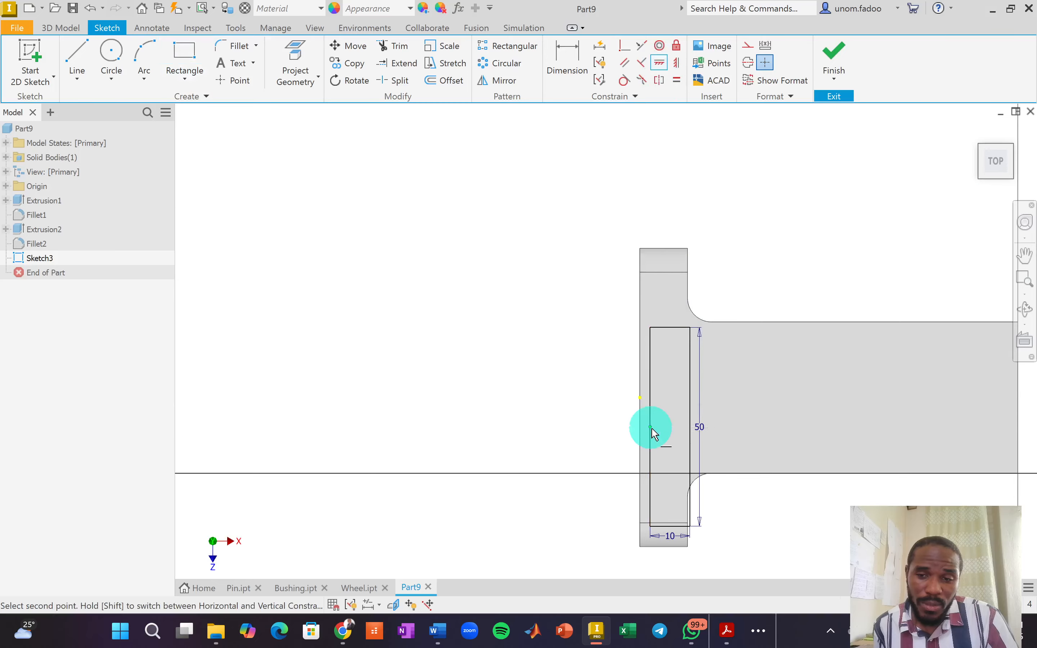
pyautogui.click(640, 397)
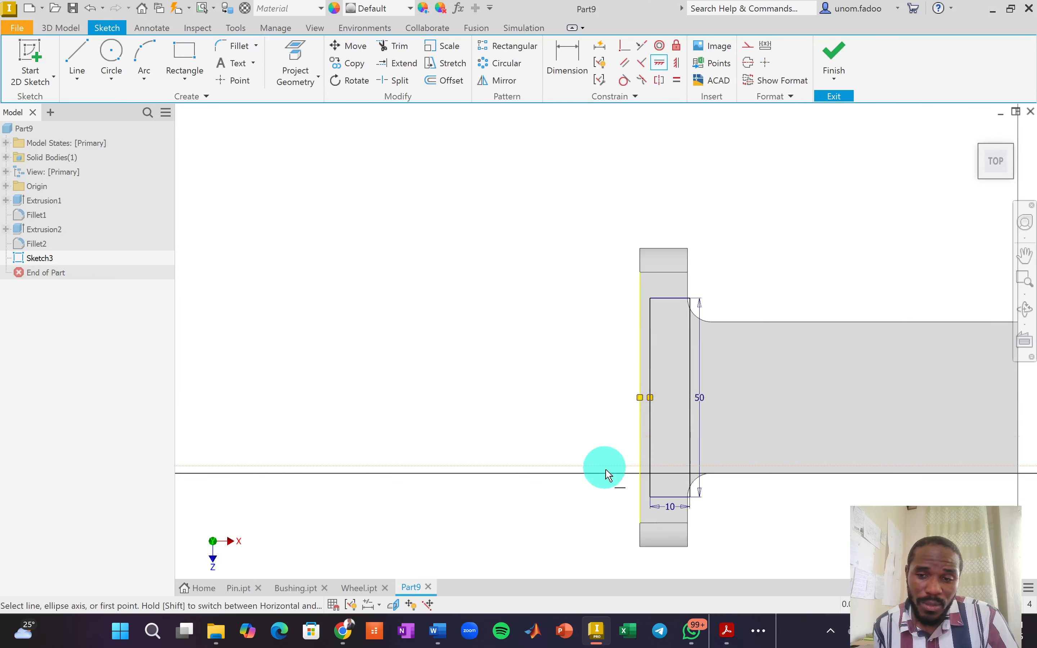
pyautogui.scroll(3, 667, 473)
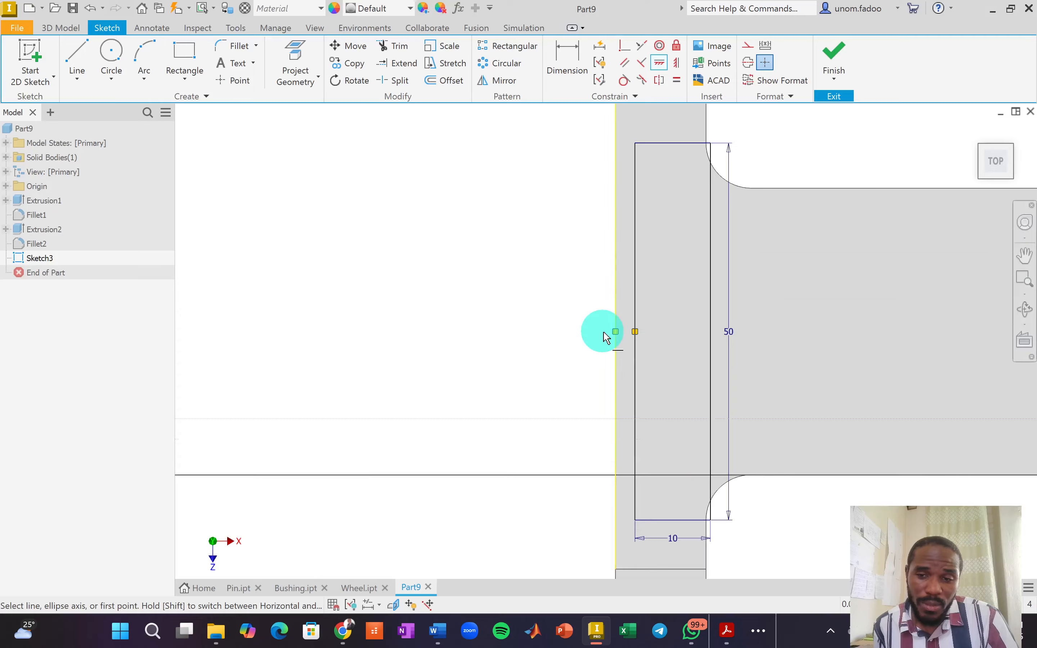
pyautogui.click(572, 61)
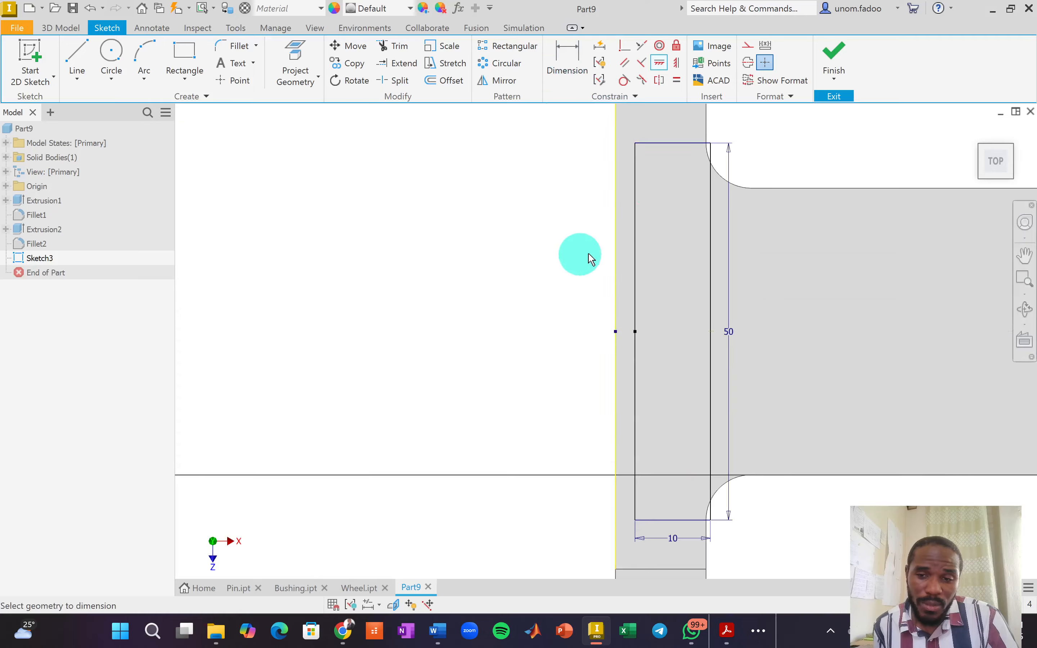
pyautogui.click(636, 240)
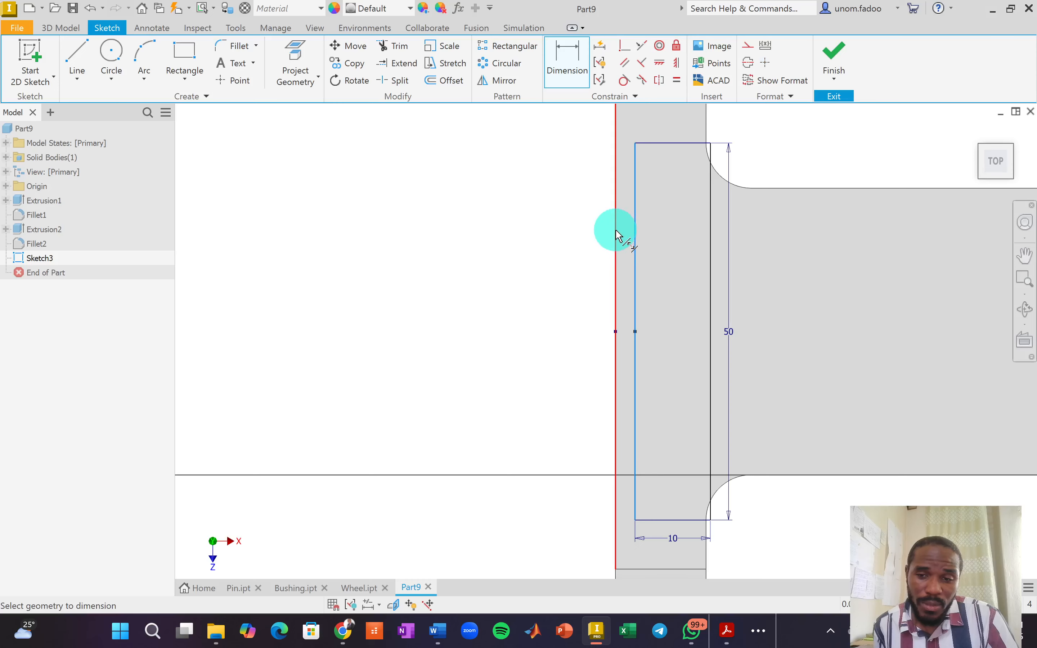
pyautogui.click(616, 236)
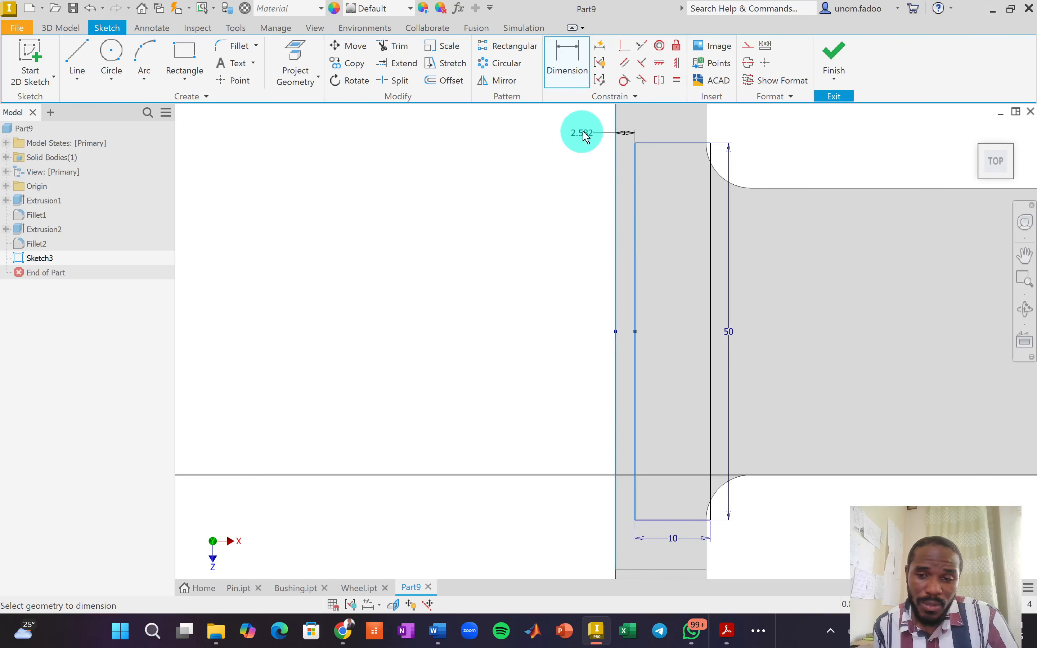
pyautogui.click(582, 132)
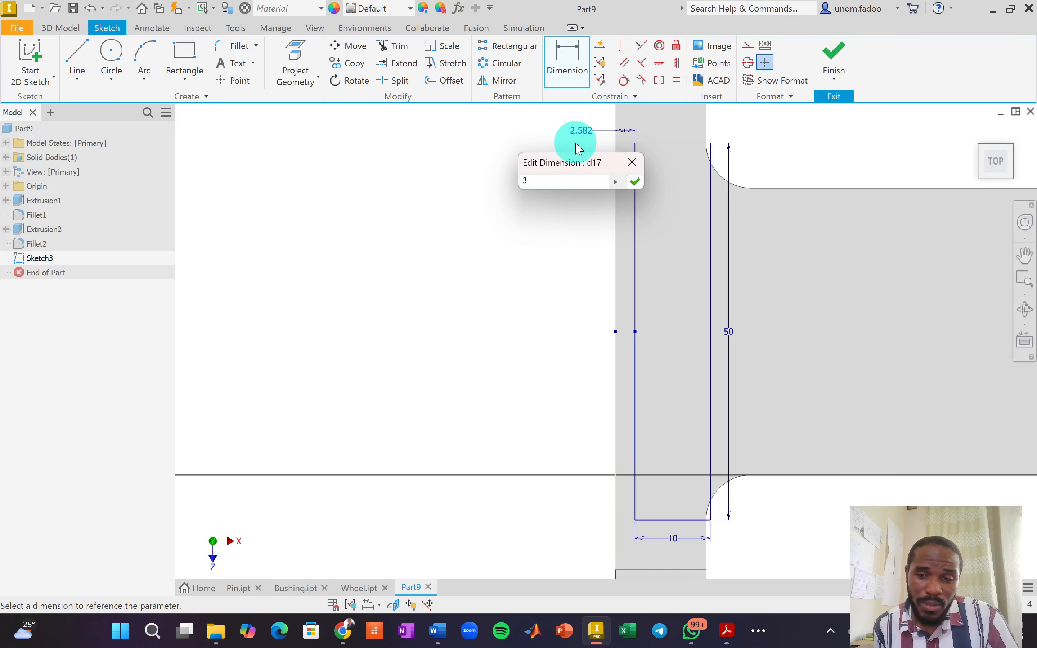
pyautogui.press('Return')
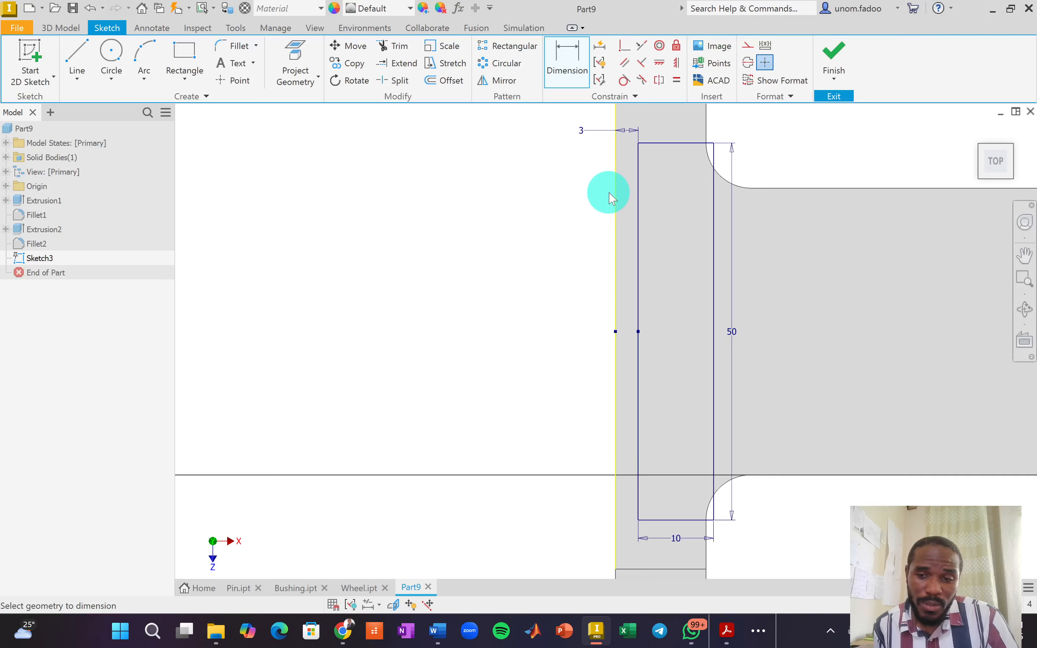
pyautogui.click(111, 53)
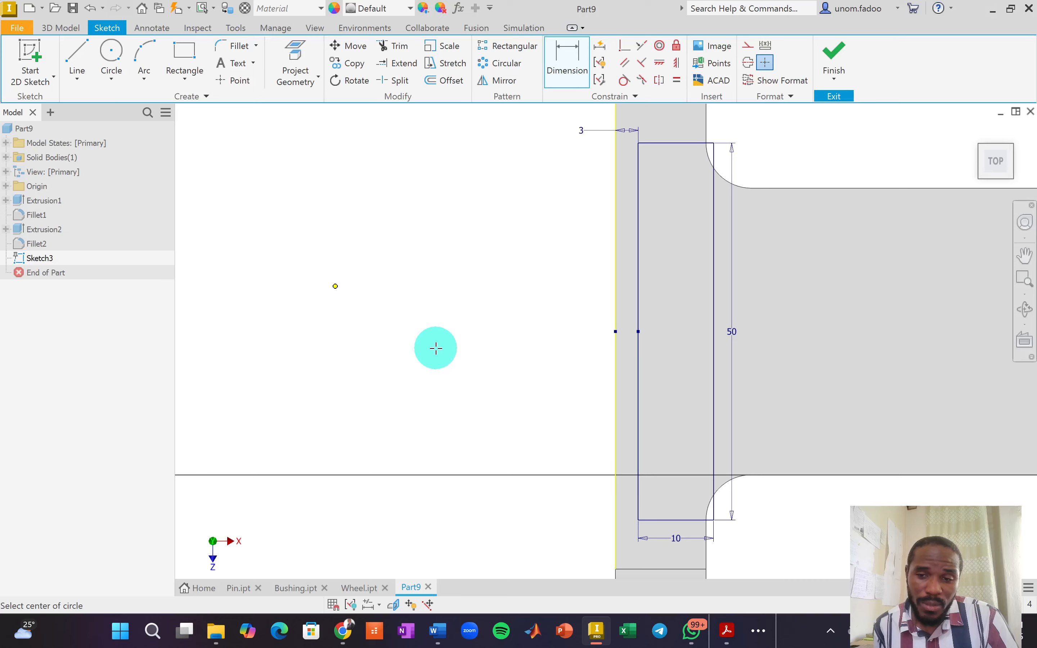
# Draw a 90 mm diameter circle to the left of the rectangle.
pyautogui.scroll(3, 436, 349)
pyautogui.click(372, 334)
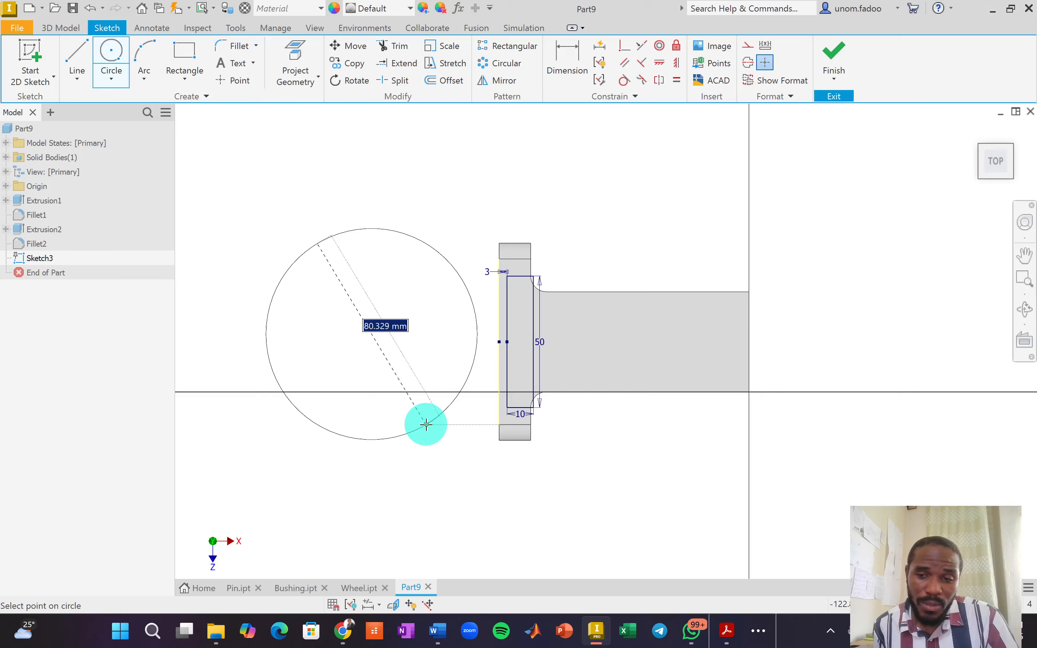
pyautogui.write('90')
pyautogui.press('Return')
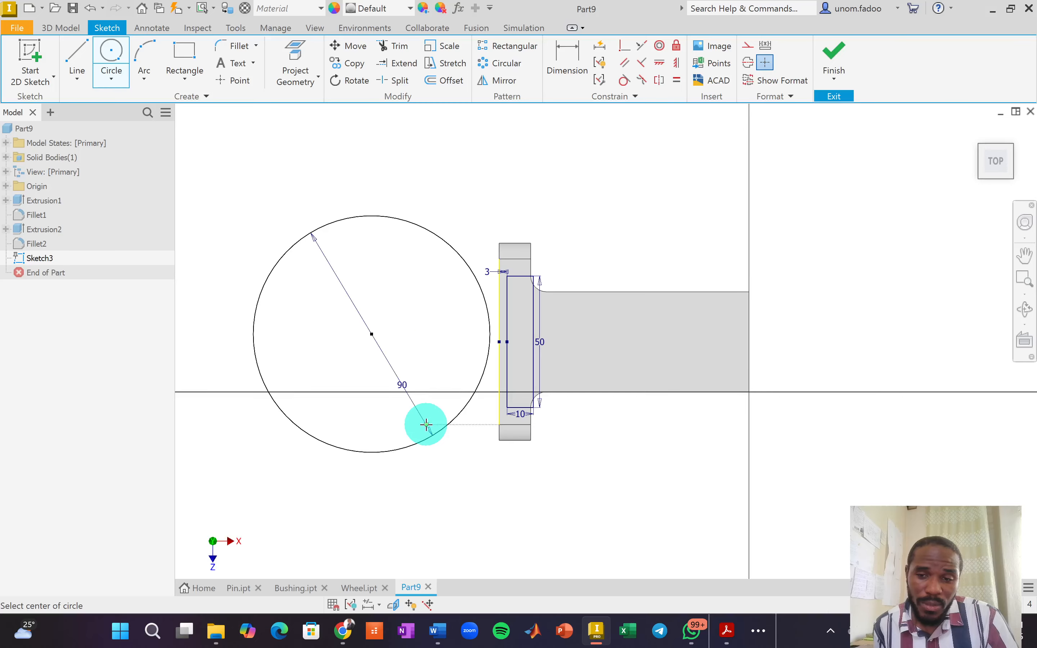
pyautogui.scroll(-3, 501, 377)
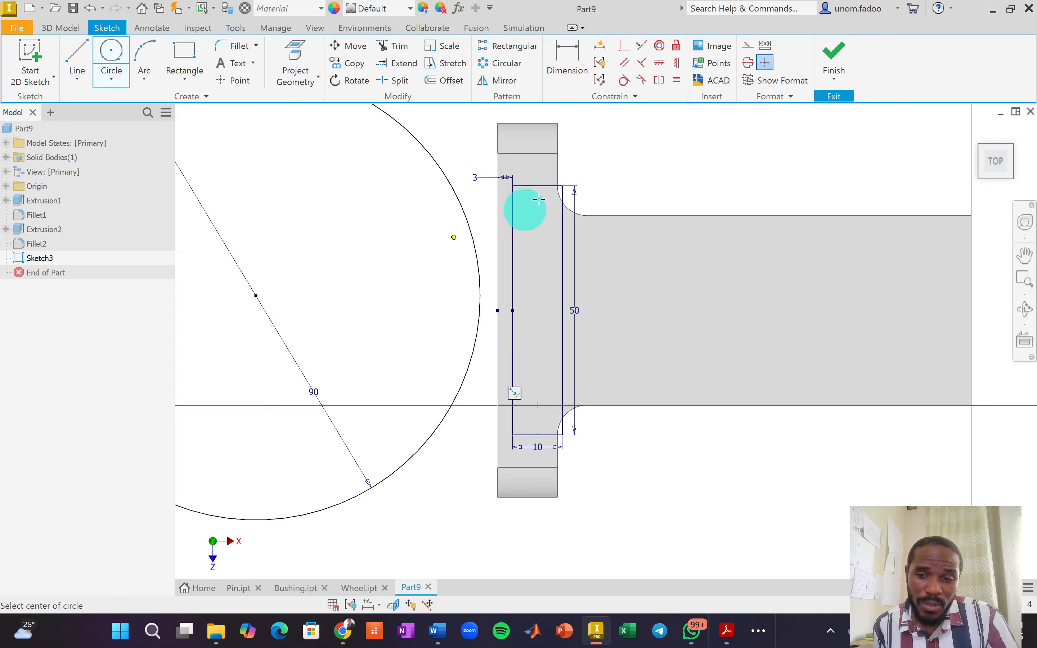
# Make the circle tangent to the rectangle's right edge and level its centre with the edge midpoint.
pyautogui.click(625, 81)
pyautogui.click(471, 234)
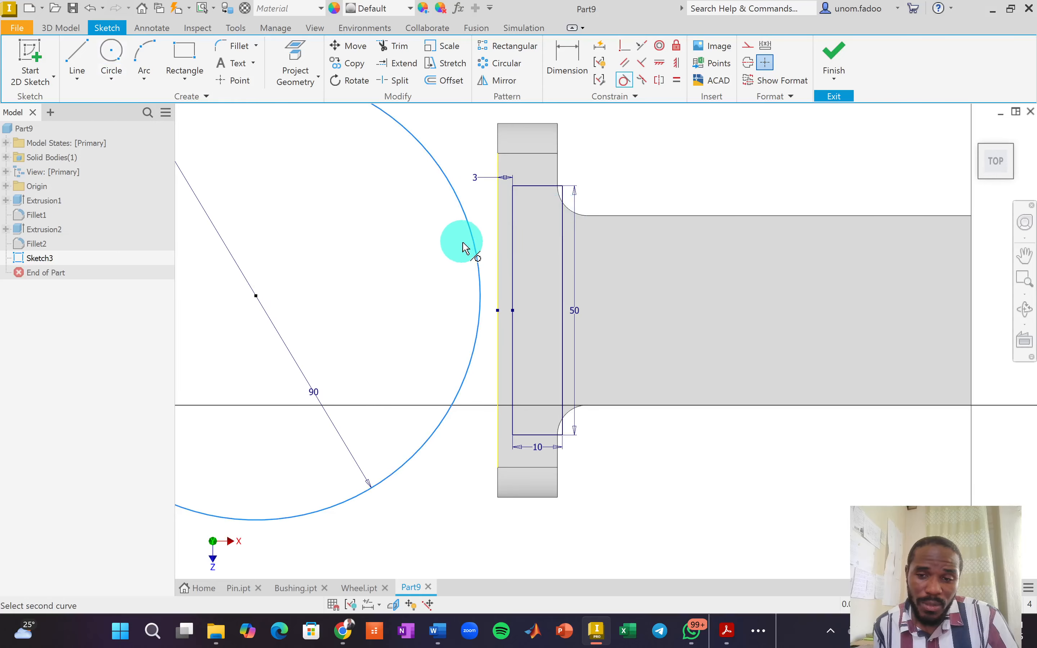
pyautogui.click(563, 284)
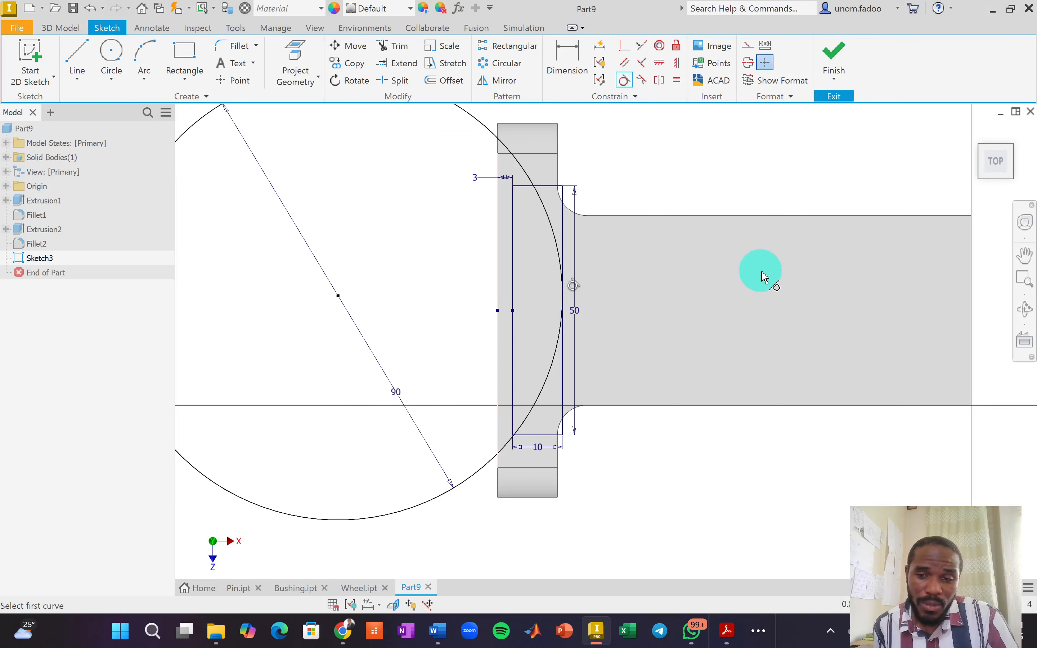
pyautogui.click(662, 67)
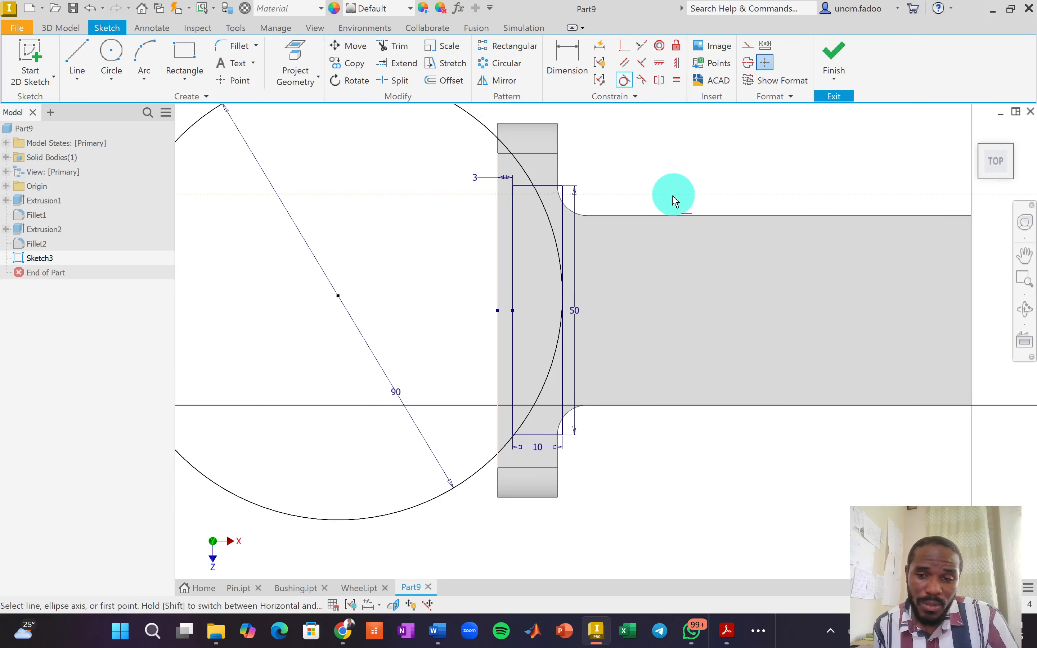
pyautogui.click(338, 296)
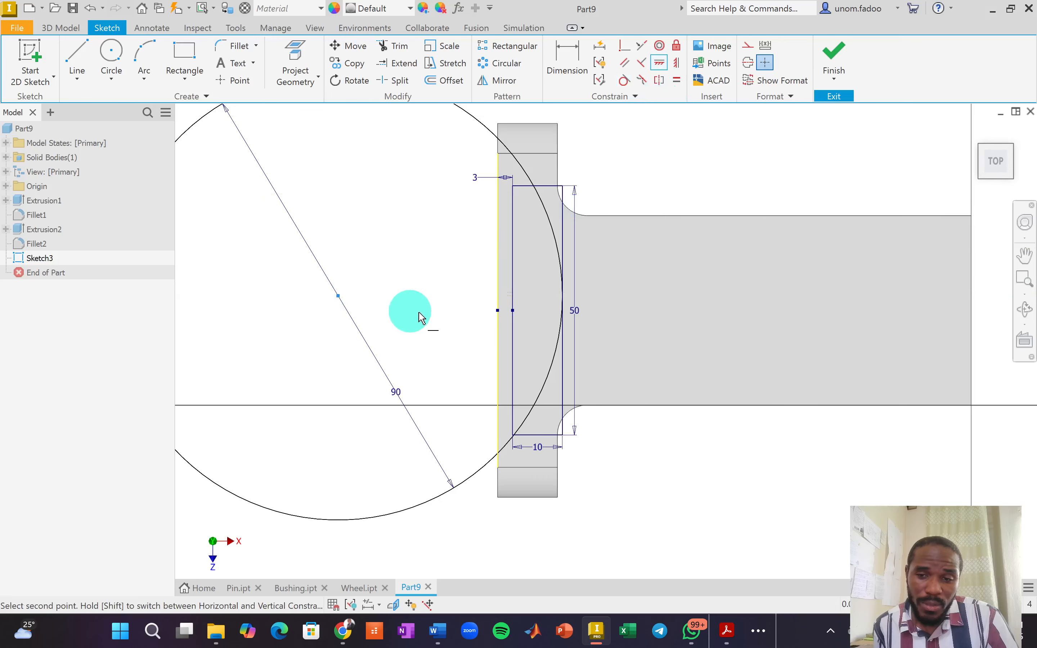
pyautogui.click(497, 310)
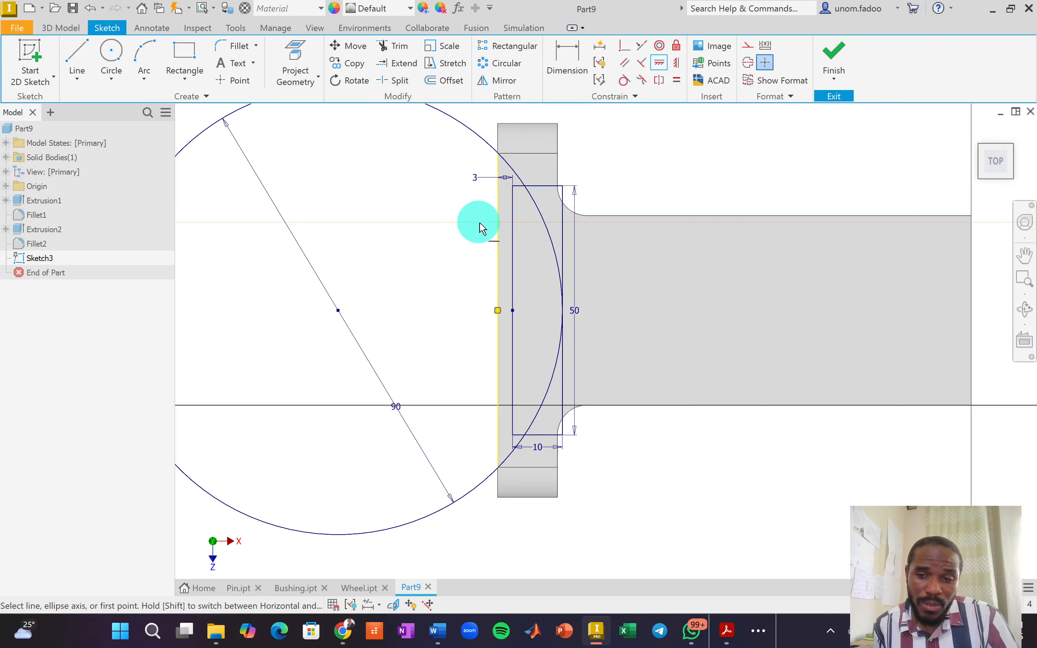
pyautogui.rightClick(463, 223)
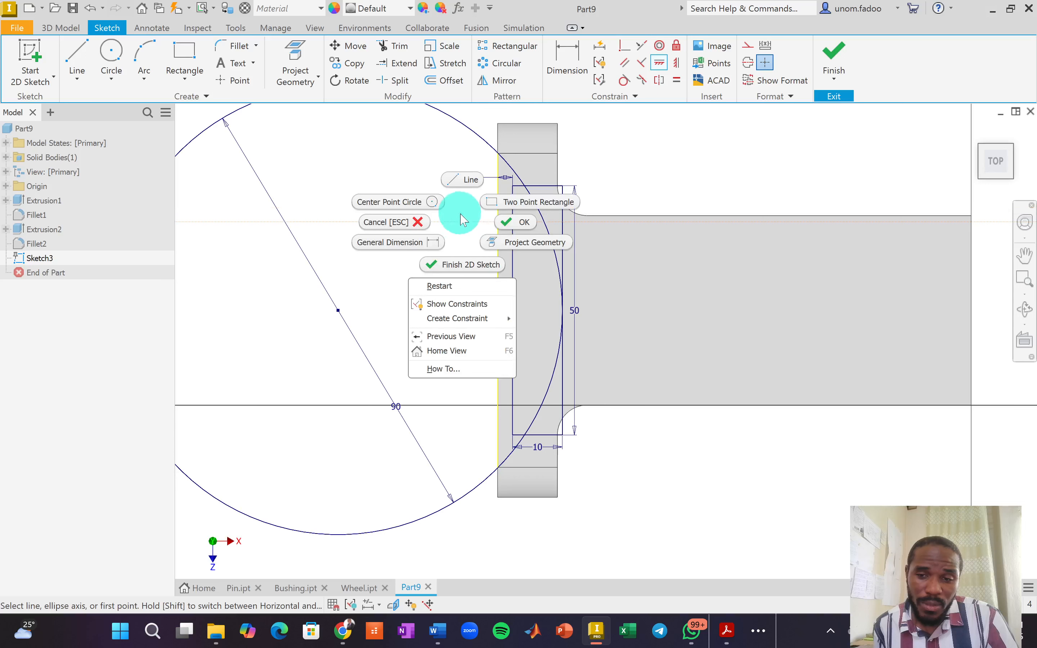
# Delete the 3 mm offset and 10 mm width dimensions and the diagonal construction line with its 90 dimension.
pyautogui.click(512, 222)
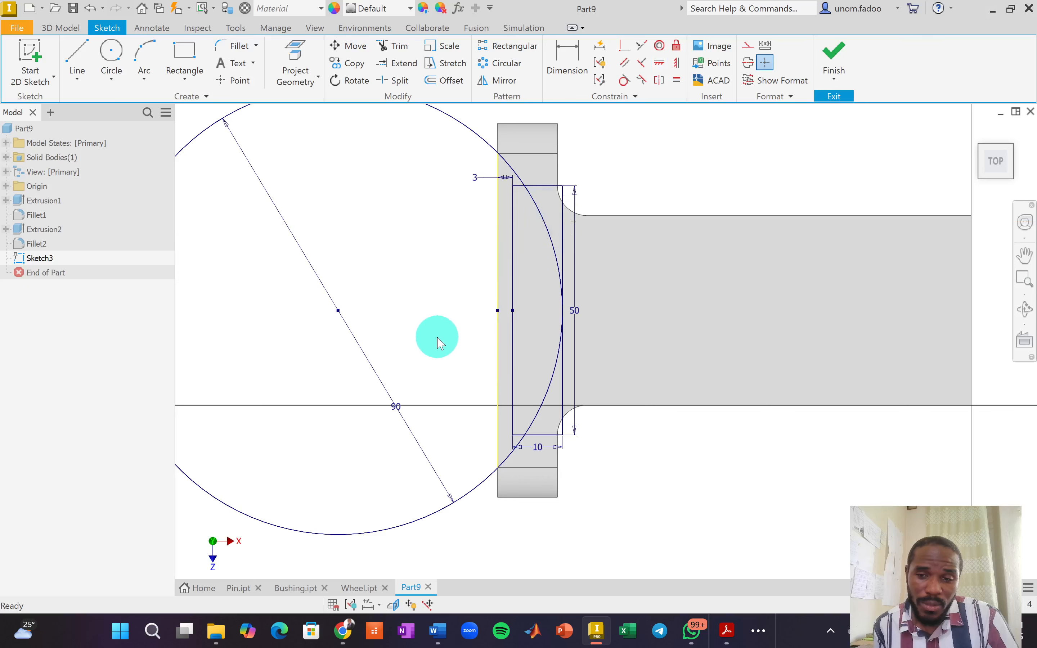
pyautogui.scroll(-3, 435, 339)
pyautogui.scroll(4, 467, 308)
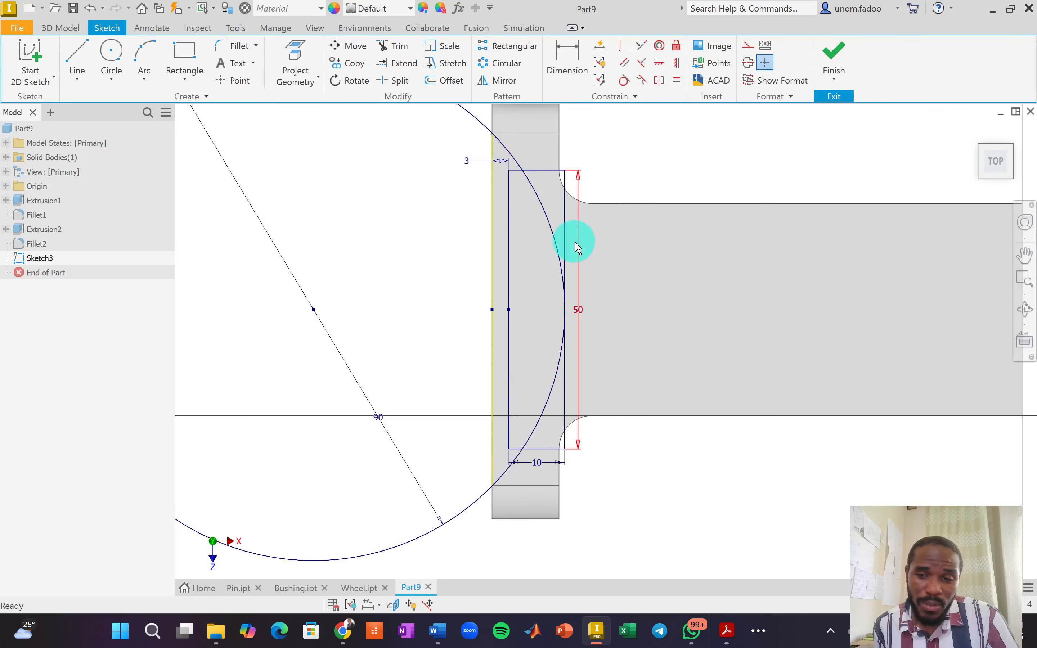
pyautogui.click(470, 160)
pyautogui.press('Delete')
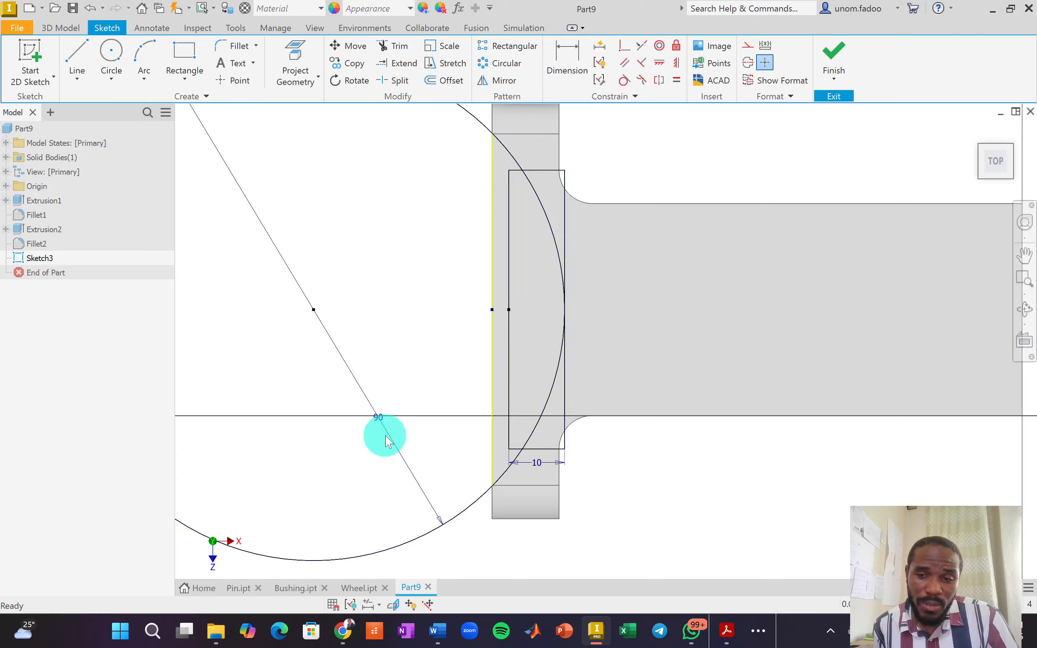
pyautogui.click(387, 441)
pyautogui.press('Delete')
pyautogui.click(537, 464)
pyautogui.press('Delete')
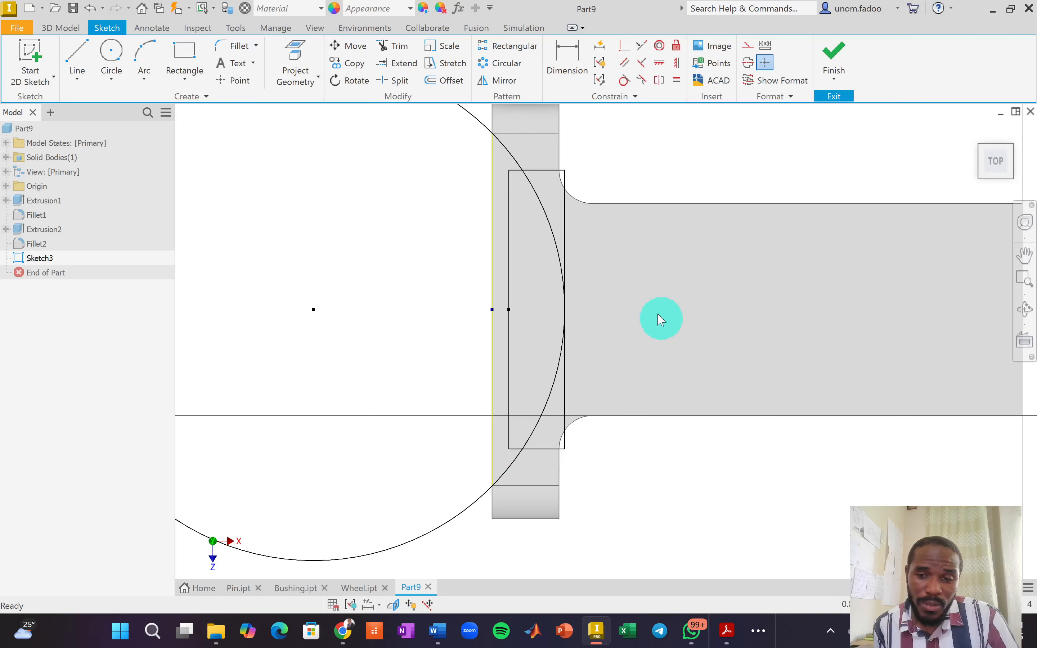
pyautogui.press('x')
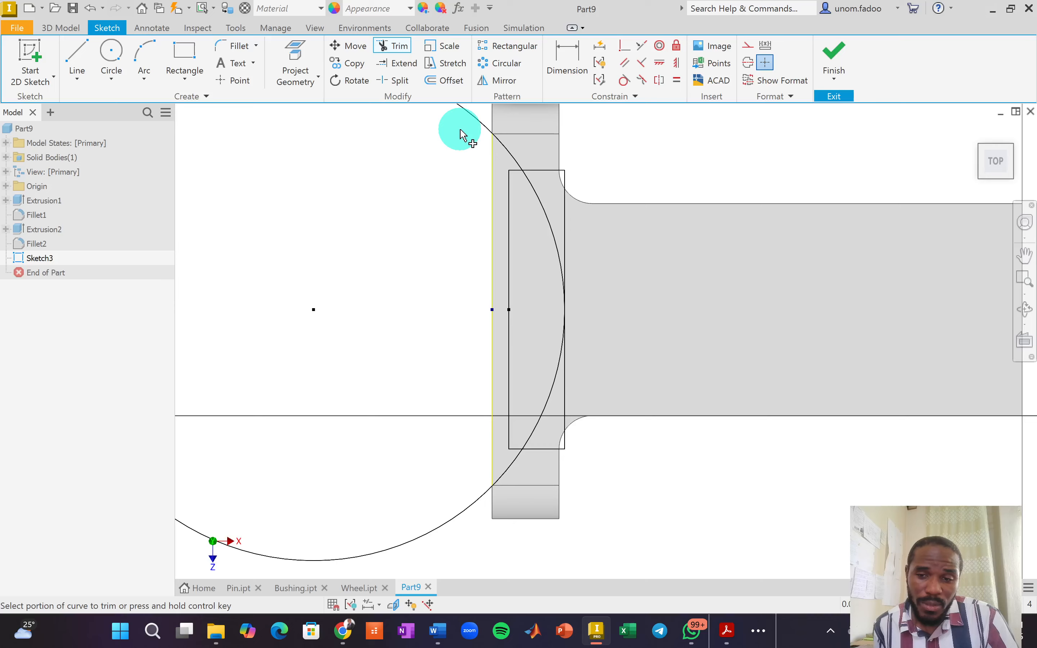
# Trim the circle's outer part, the bottom edge segment and the rectangle's right vertical line into a D-shaped profile.
pyautogui.scroll(-3, 462, 131)
pyautogui.moveTo(439, 129); pyautogui.dragTo(441, 225, button='middle')
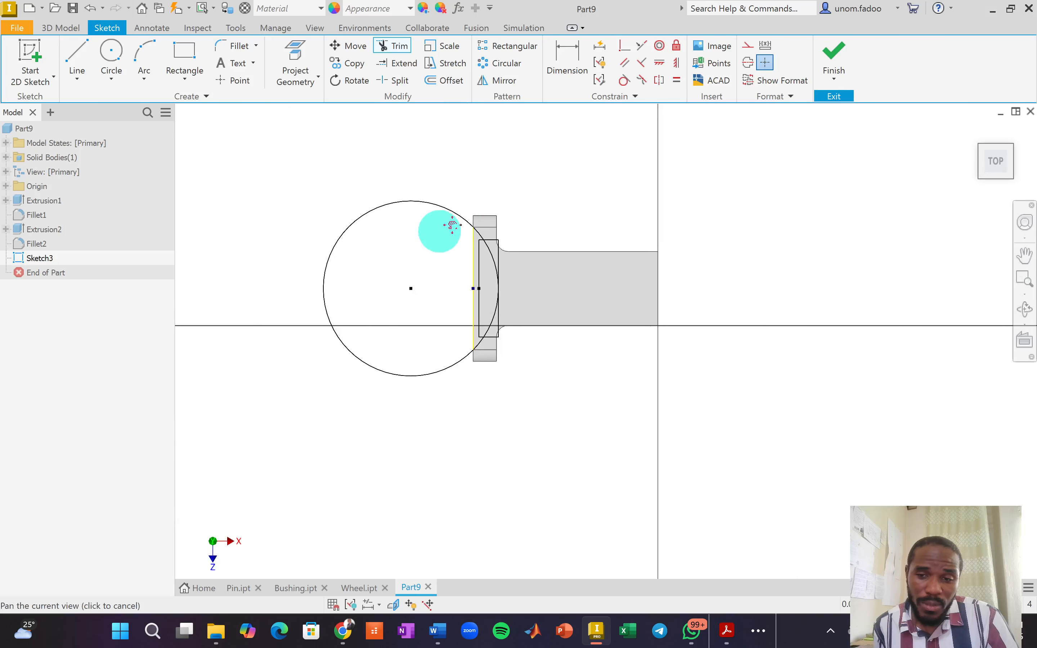
pyautogui.click(447, 218)
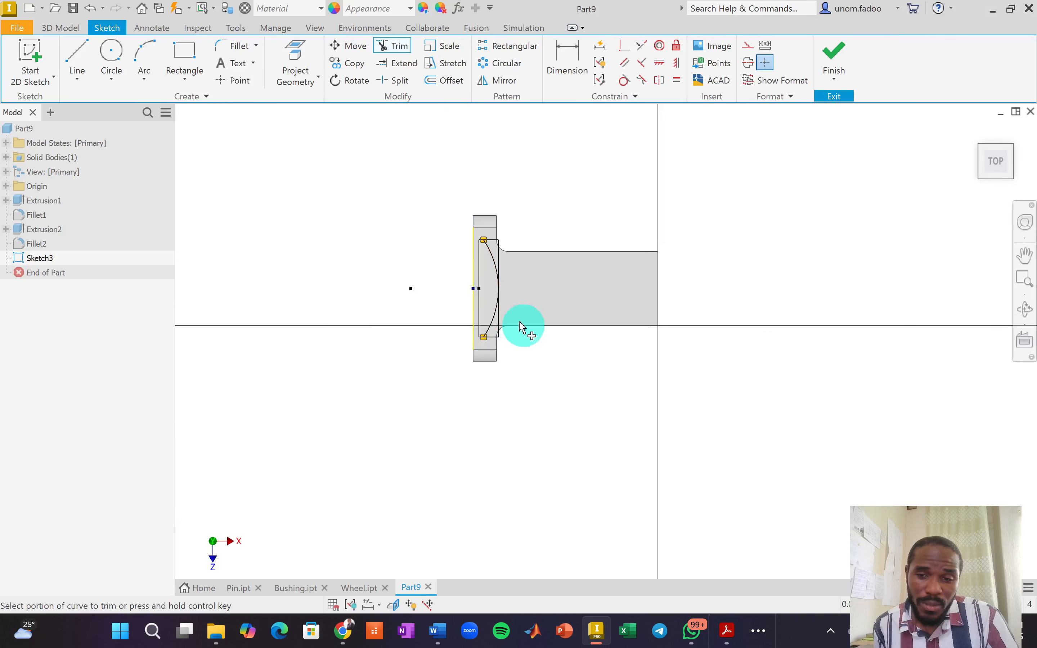
pyautogui.scroll(4, 505, 314)
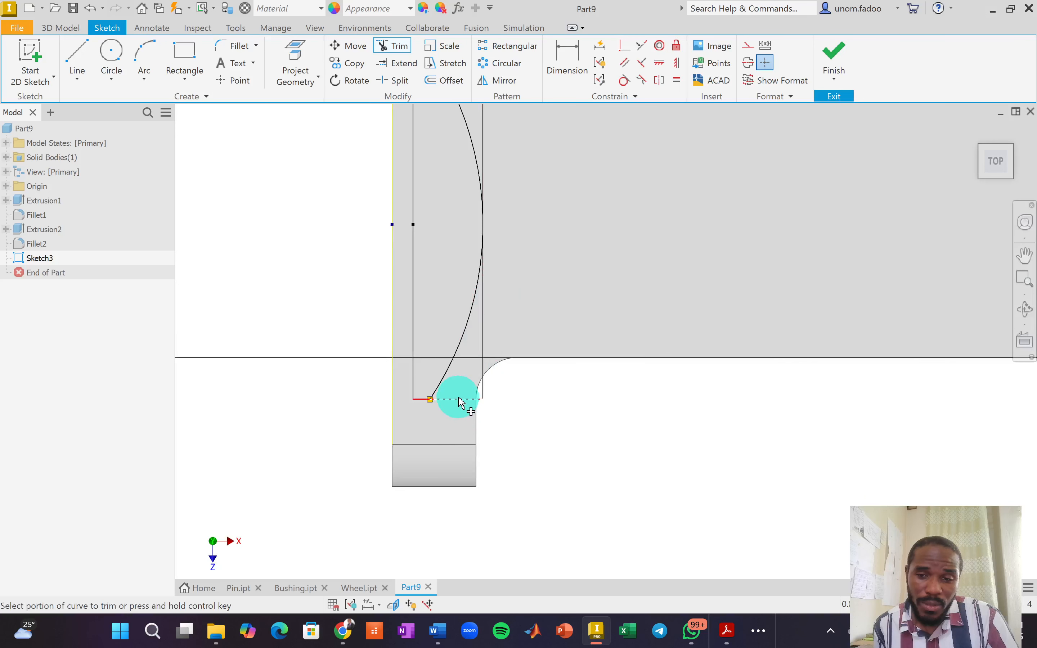
pyautogui.click(460, 401)
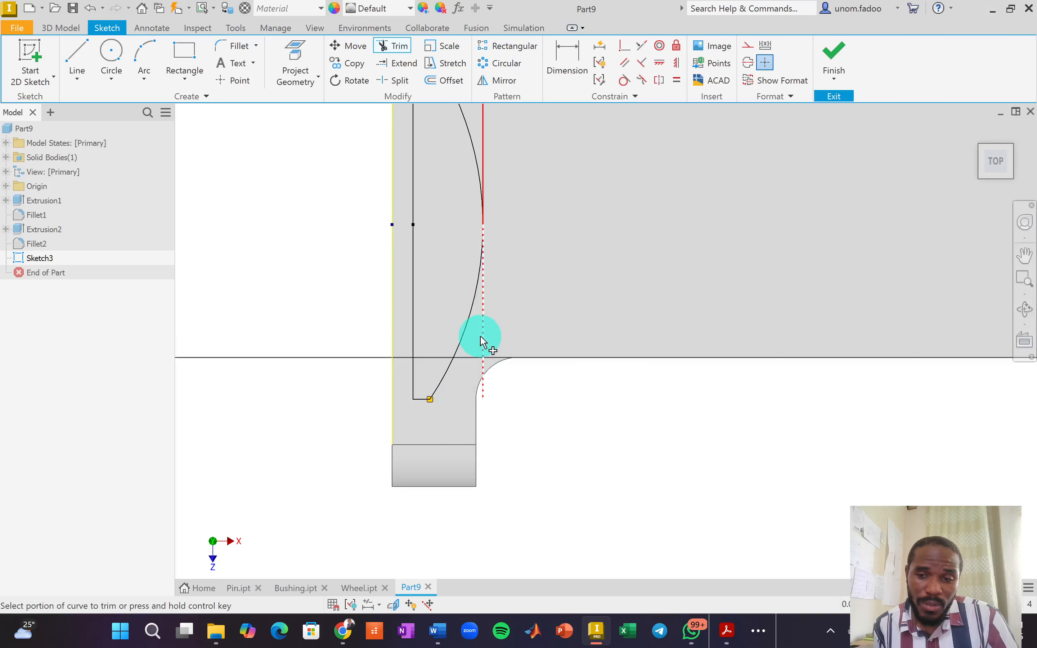
pyautogui.moveTo(526, 219); pyautogui.dragTo(526, 384, button='middle')
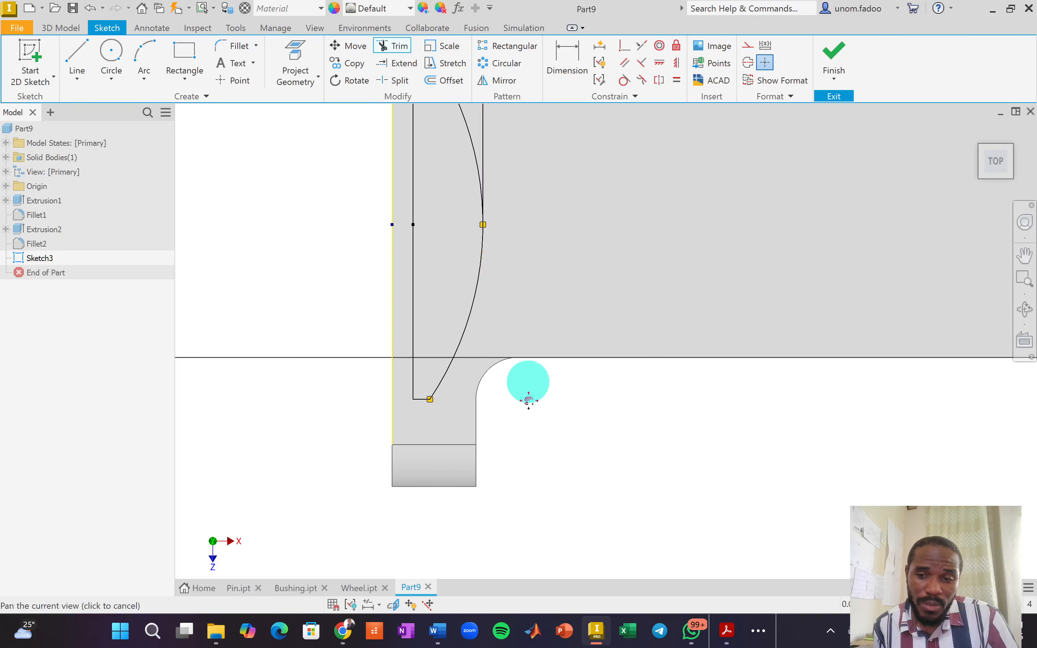
pyautogui.click(486, 285)
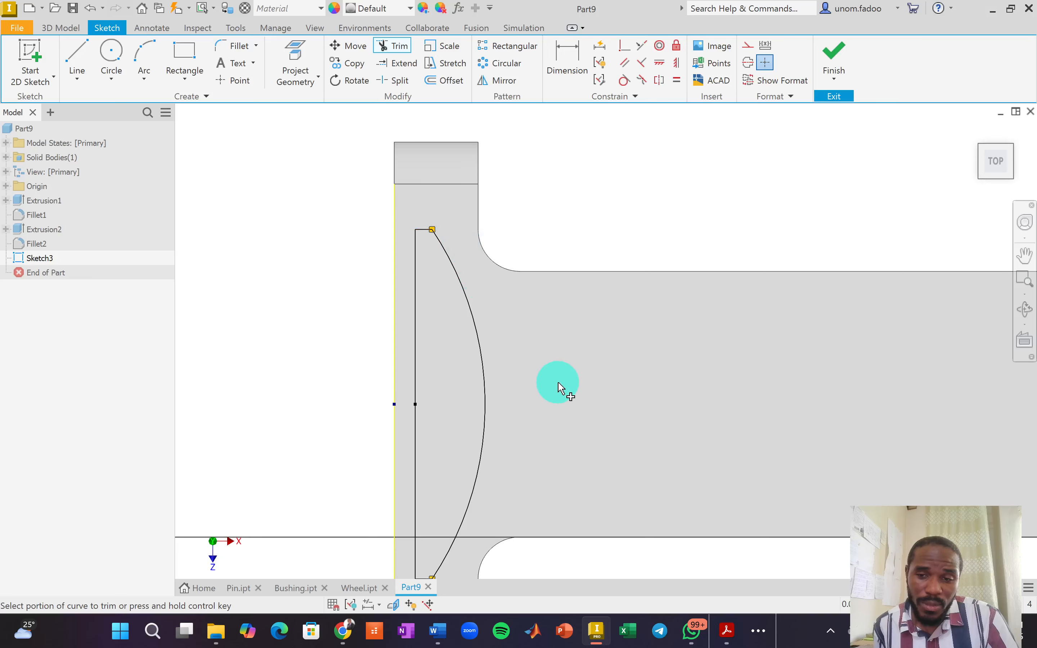
pyautogui.scroll(-3, 560, 388)
pyautogui.moveTo(530, 421); pyautogui.dragTo(512, 339, button='middle')
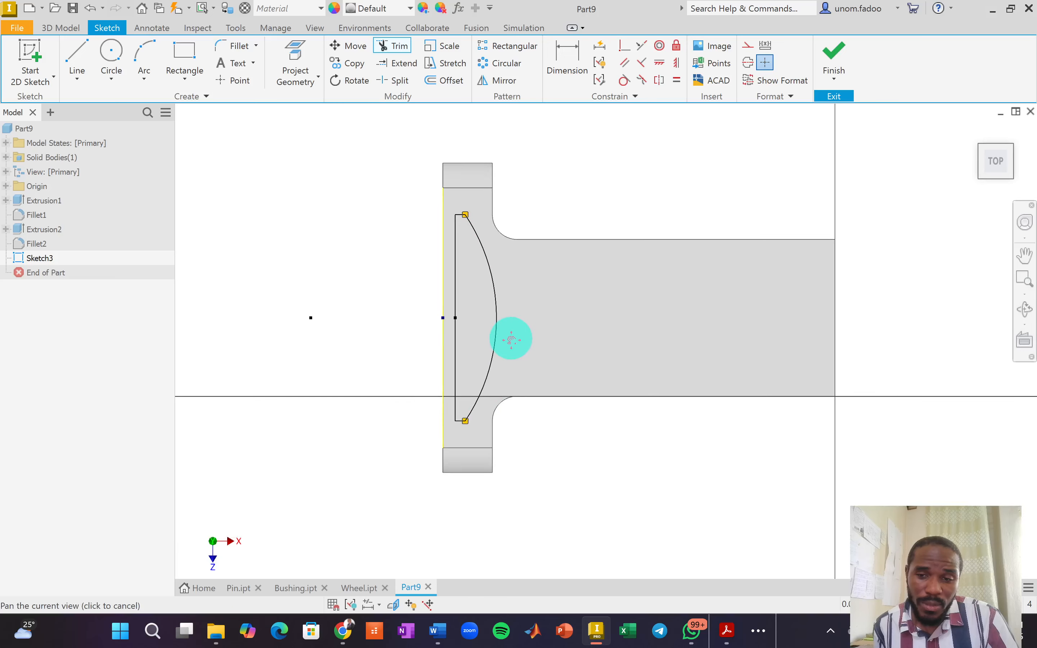
pyautogui.scroll(-2, 511, 340)
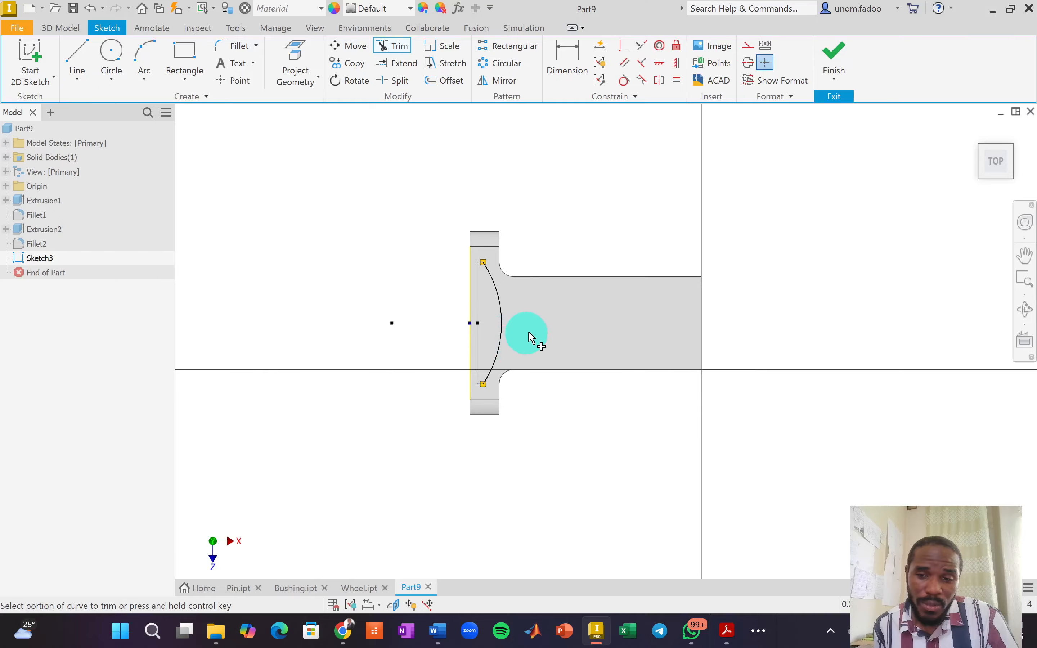
pyautogui.scroll(3, 529, 336)
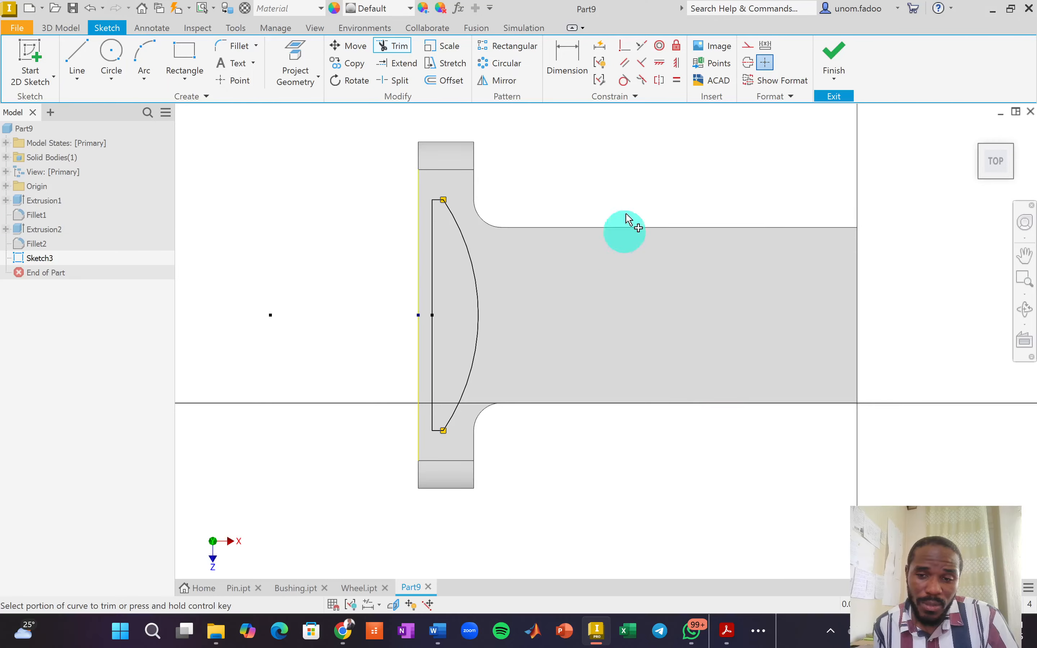
# Apply automatic dimensions and constraints to the D-shaped profile, then finish the sketch.
pyautogui.click(602, 47)
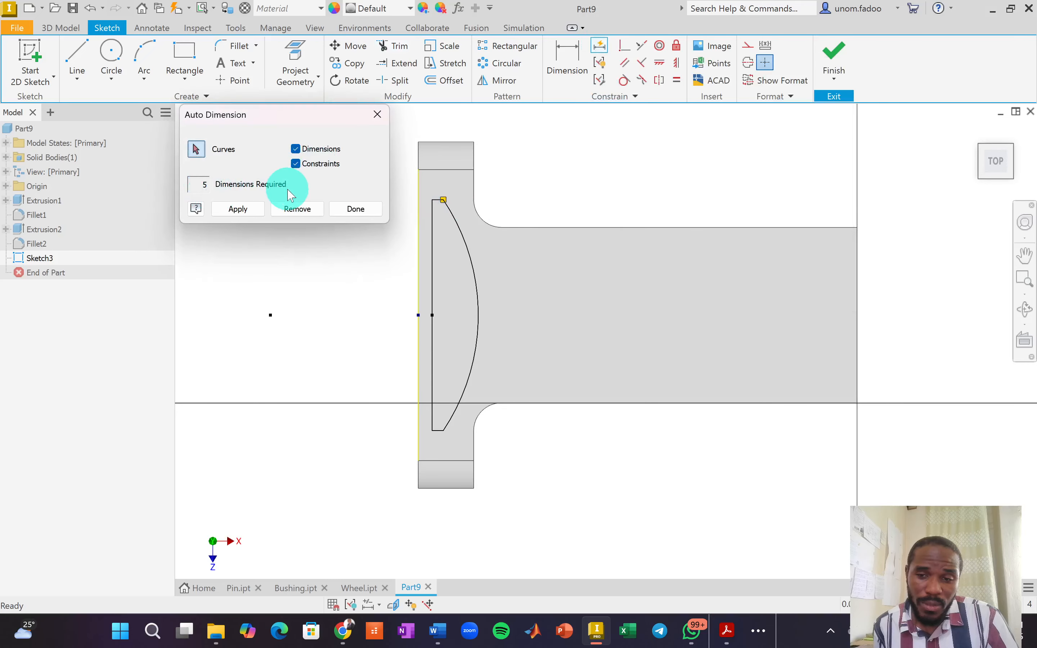
pyautogui.click(251, 214)
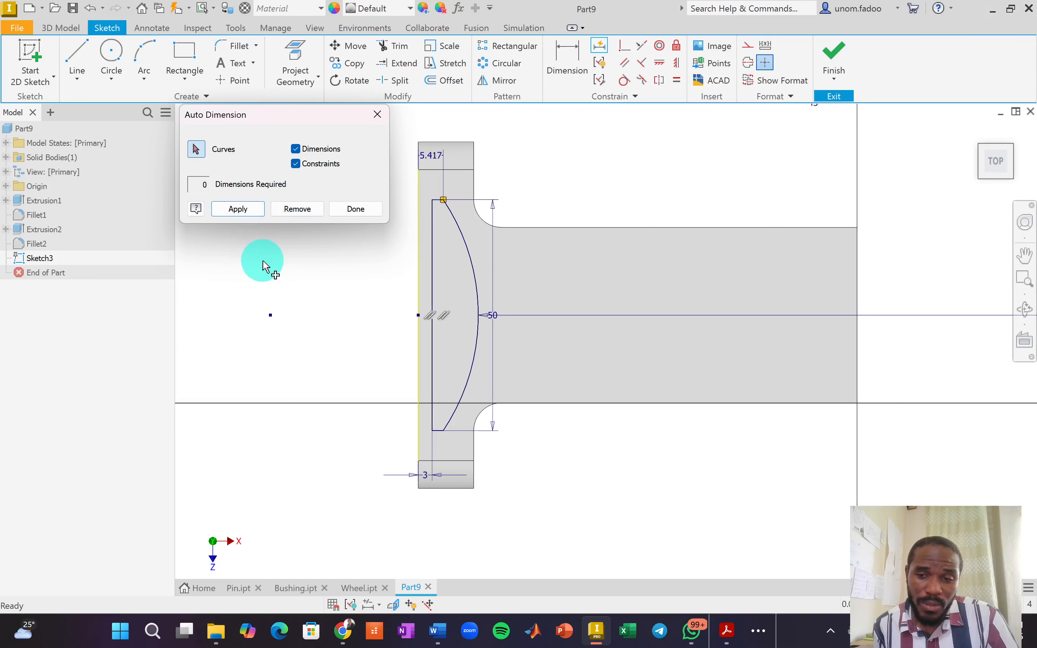
pyautogui.click(356, 209)
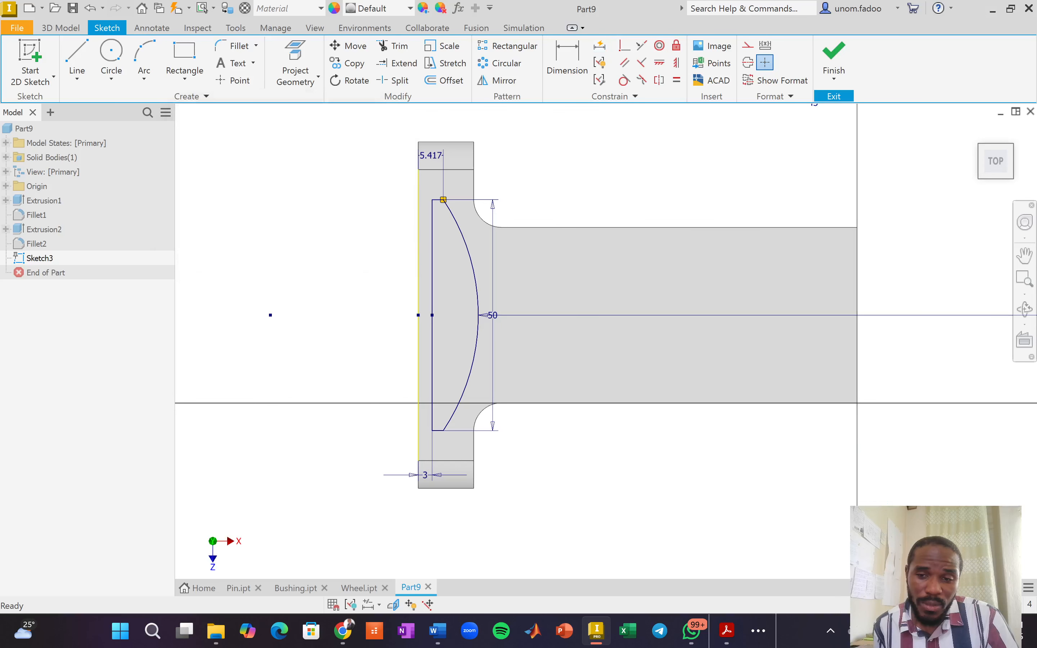
pyautogui.click(832, 52)
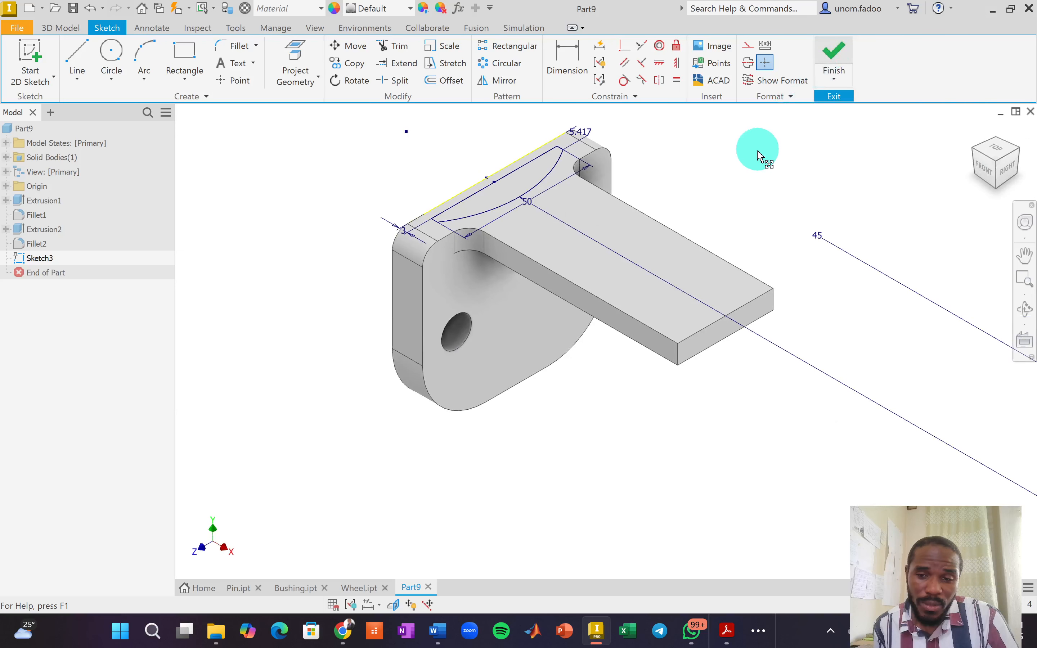
# Extrude the D-shaped profile 35 mm into a curved upright.
pyautogui.moveTo(685, 273); pyautogui.dragTo(683, 281, button='middle')
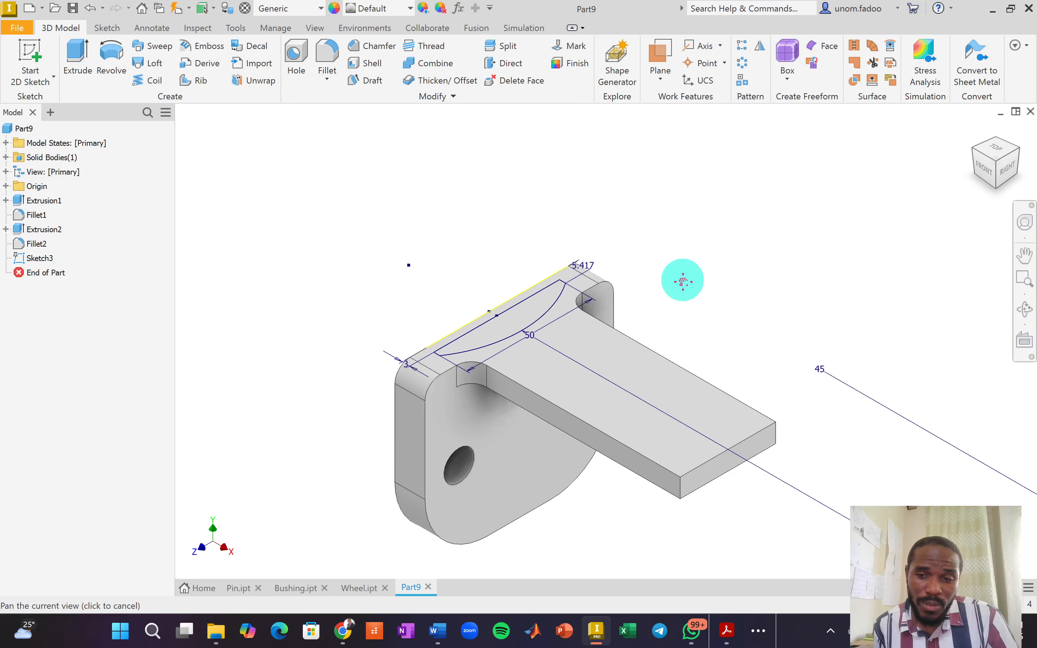
pyautogui.hotkey('alt', 'Tab')
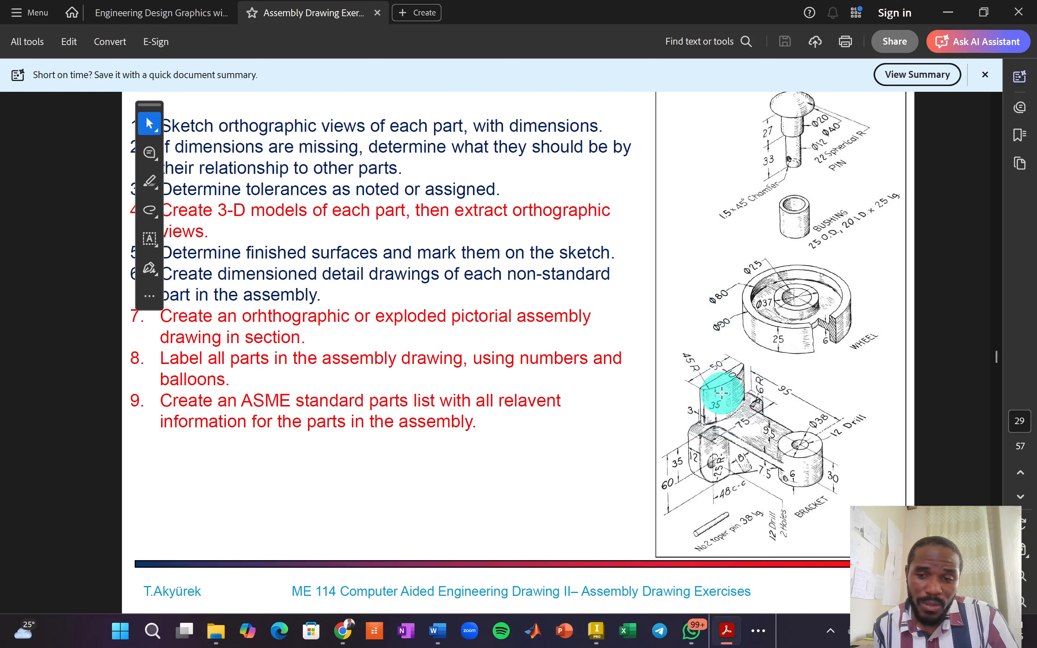
pyautogui.hotkey('alt', 'Tab')
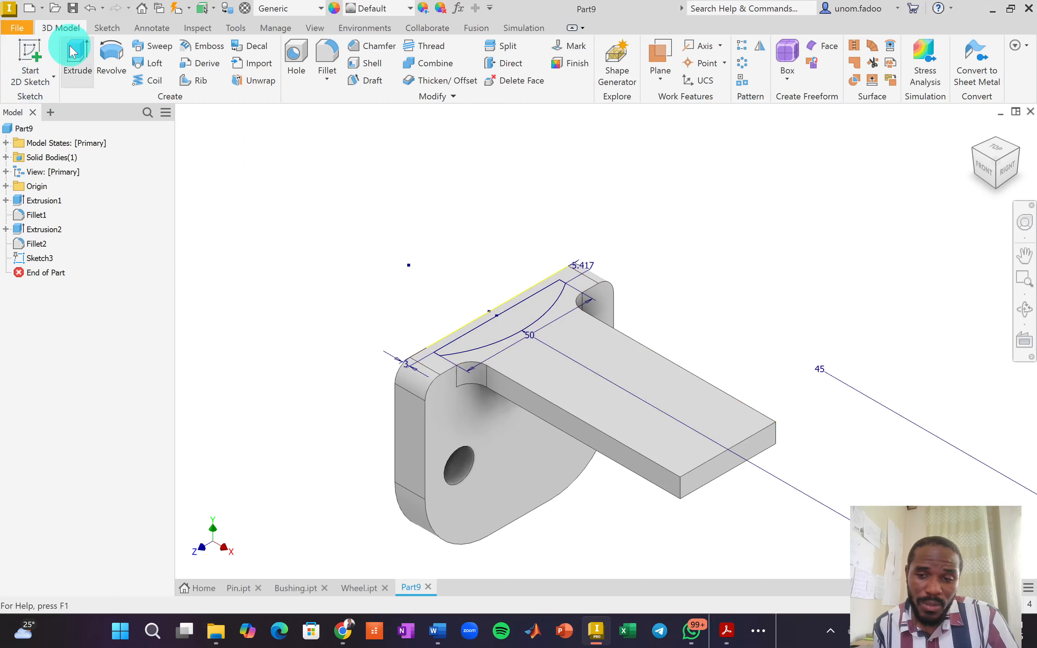
pyautogui.click(77, 58)
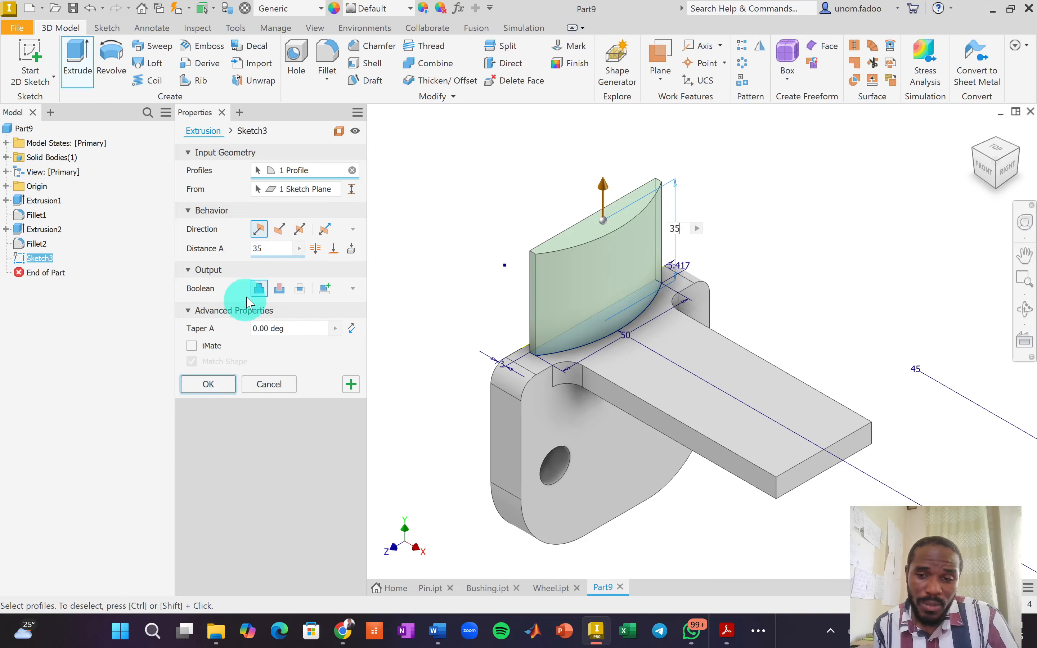
pyautogui.click(209, 385)
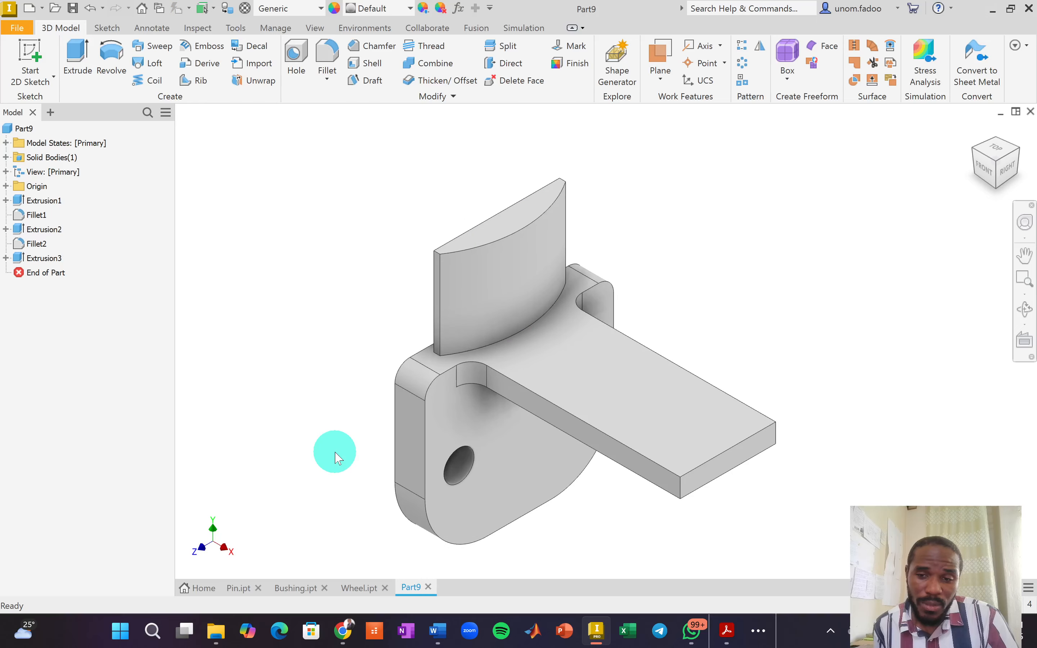
# Switch to the assembly exercises PDF and scroll through it.
pyautogui.hotkey('alt', 'Tab')
pyautogui.scroll(-1, 789, 425)
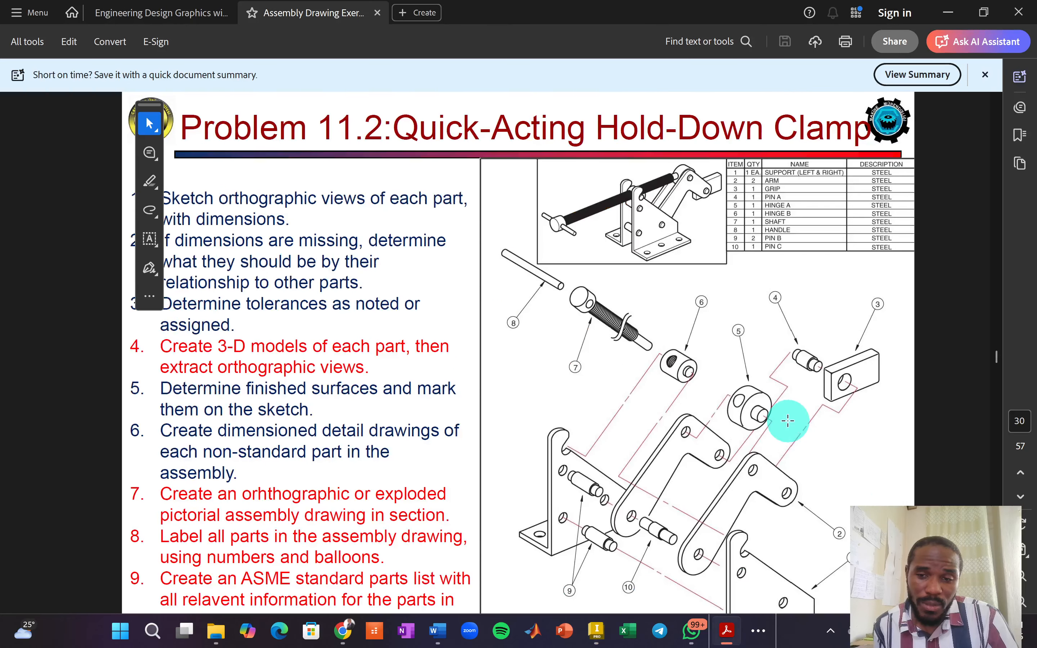
pyautogui.scroll(1, 681, 331)
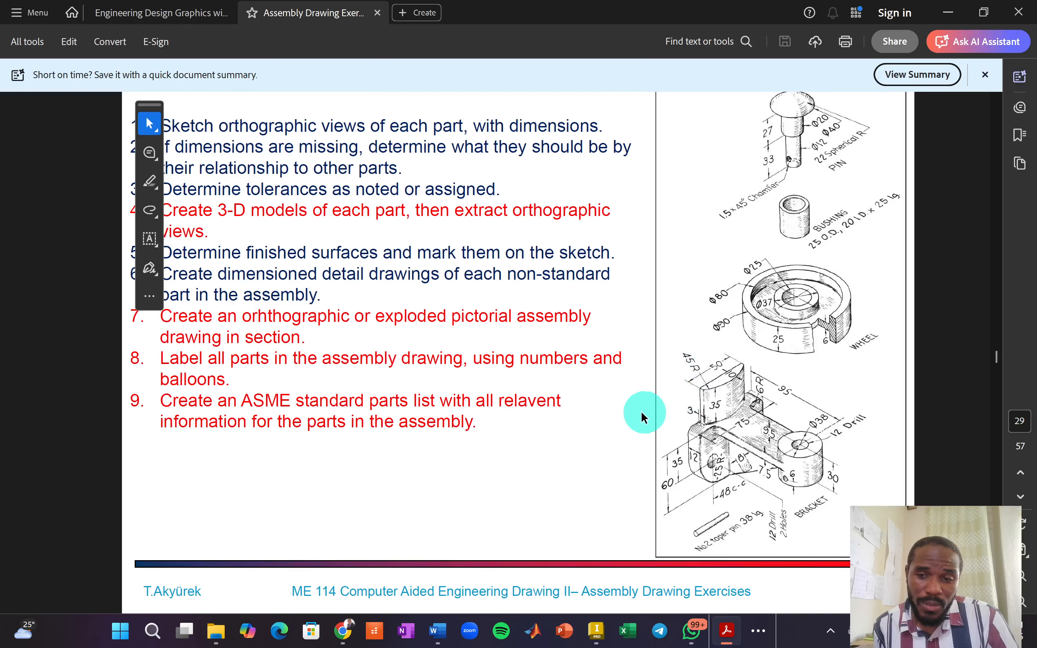
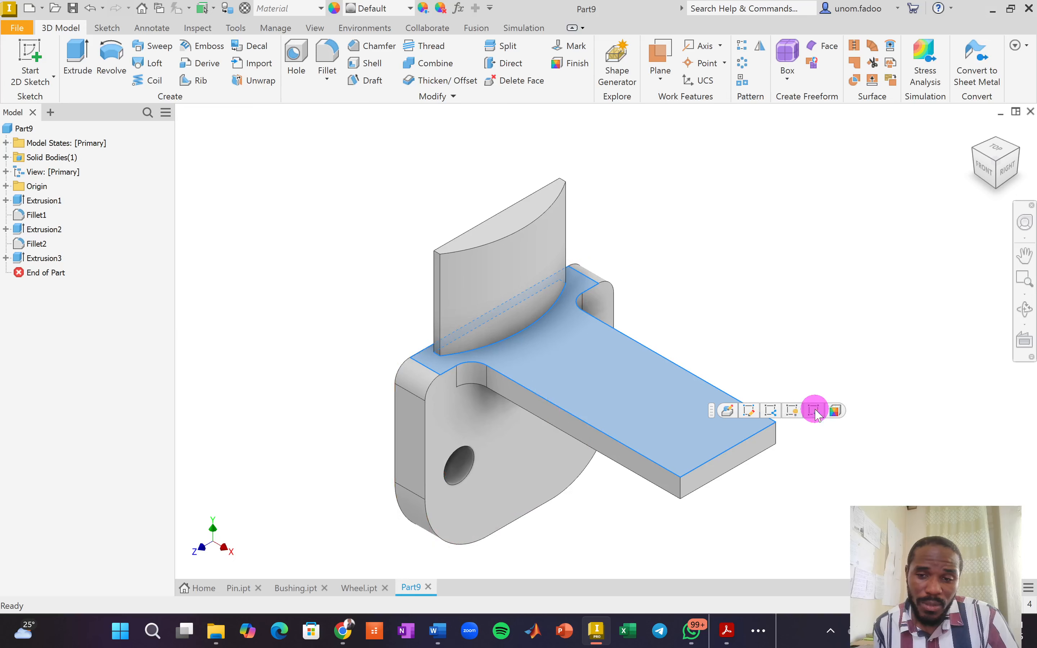
# Pan the new sketch on the arm's top face to bring the arm's end into view.
pyautogui.moveTo(872, 440); pyautogui.dragTo(674, 438, button='middle')
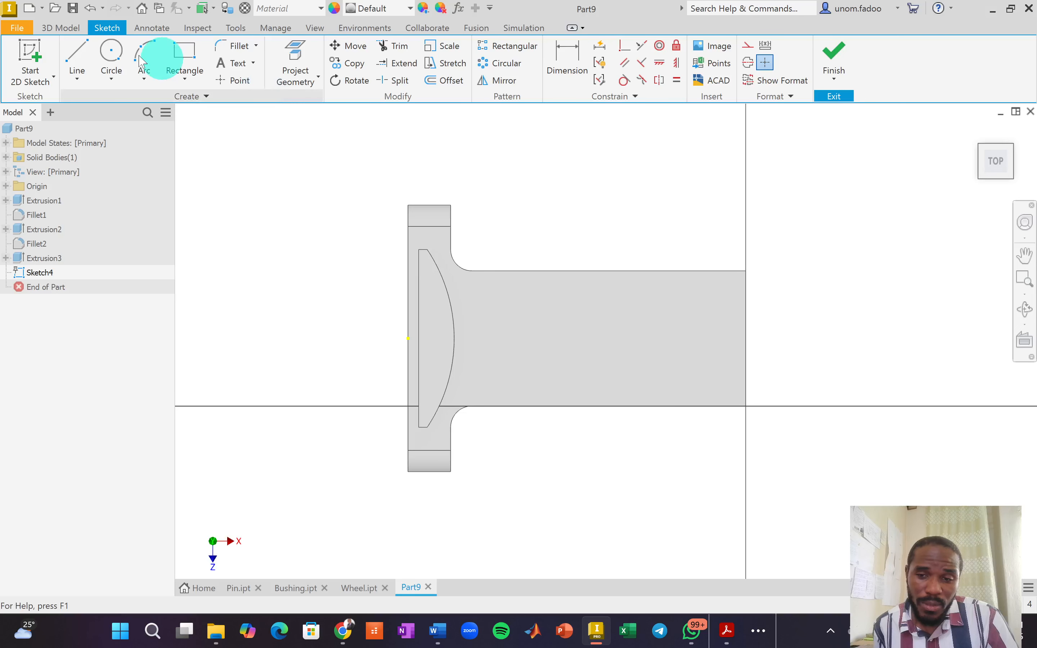
# Draw a circle centred on the arm's end-edge midpoint, passing through the arm's corner.
pyautogui.click(112, 53)
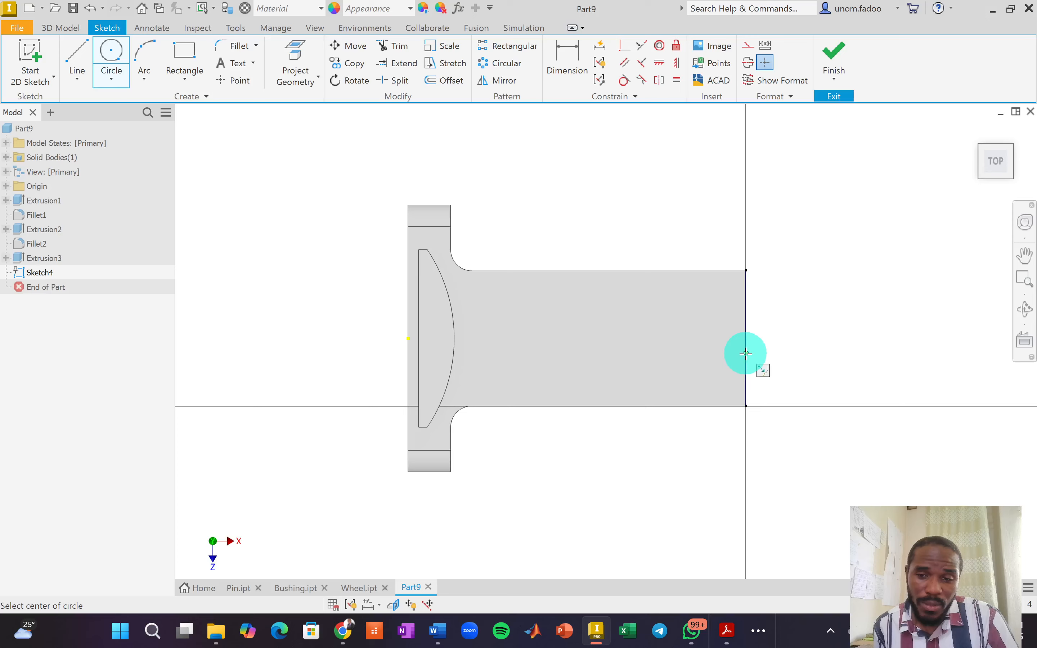
pyautogui.scroll(3, 747, 340)
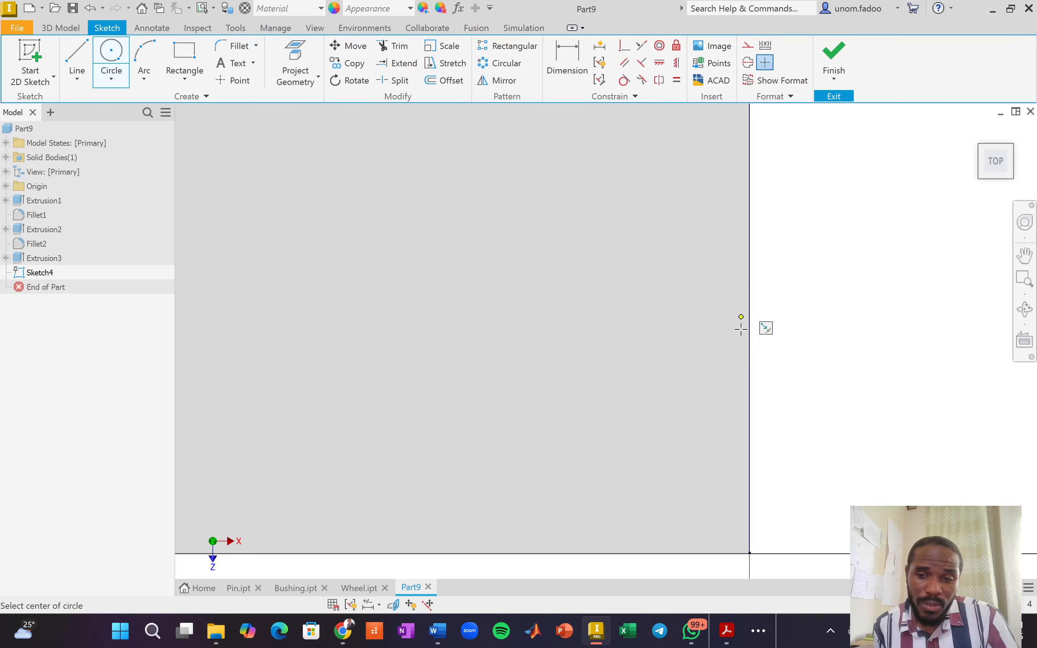
pyautogui.click(749, 310)
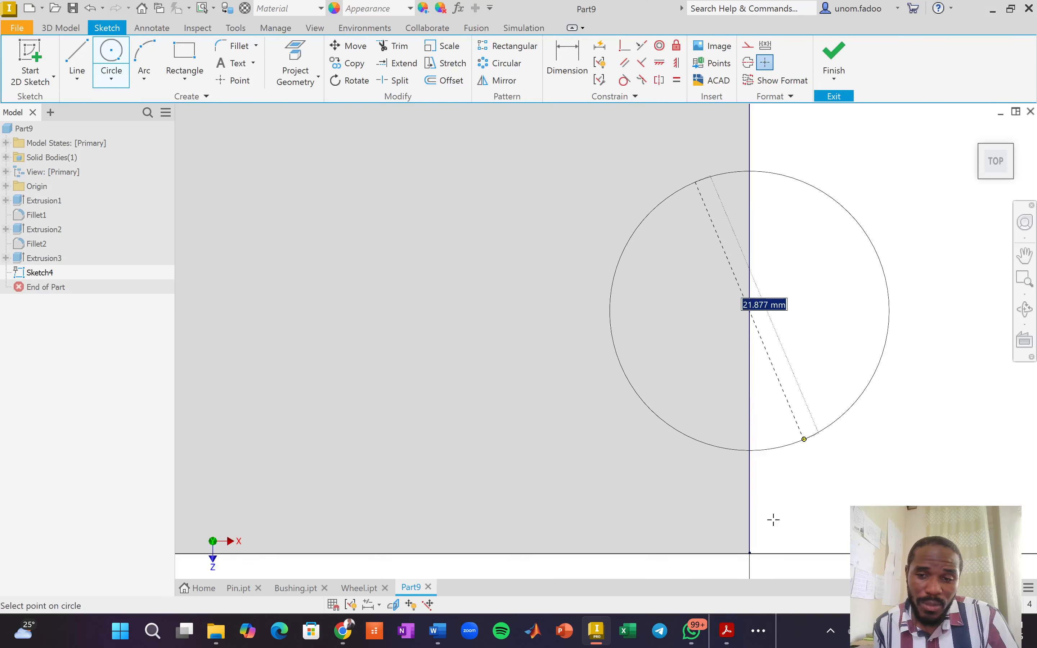
pyautogui.click(749, 553)
pyautogui.scroll(3, 860, 369)
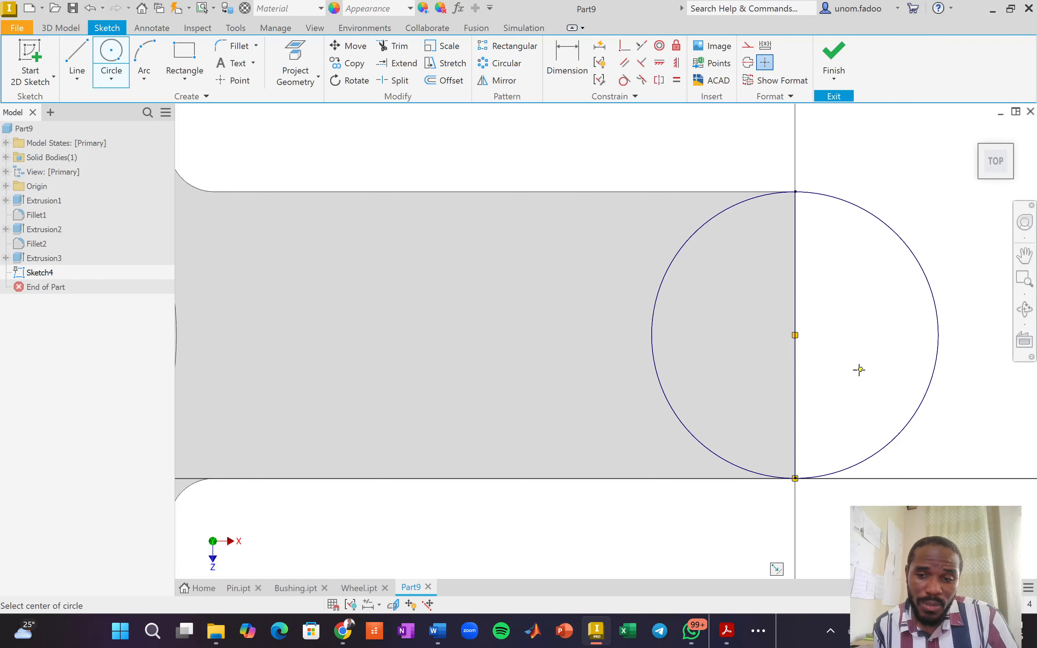
# Add a concentric 12 mm circle at the same centre and finish the sketch.
pyautogui.click(795, 335)
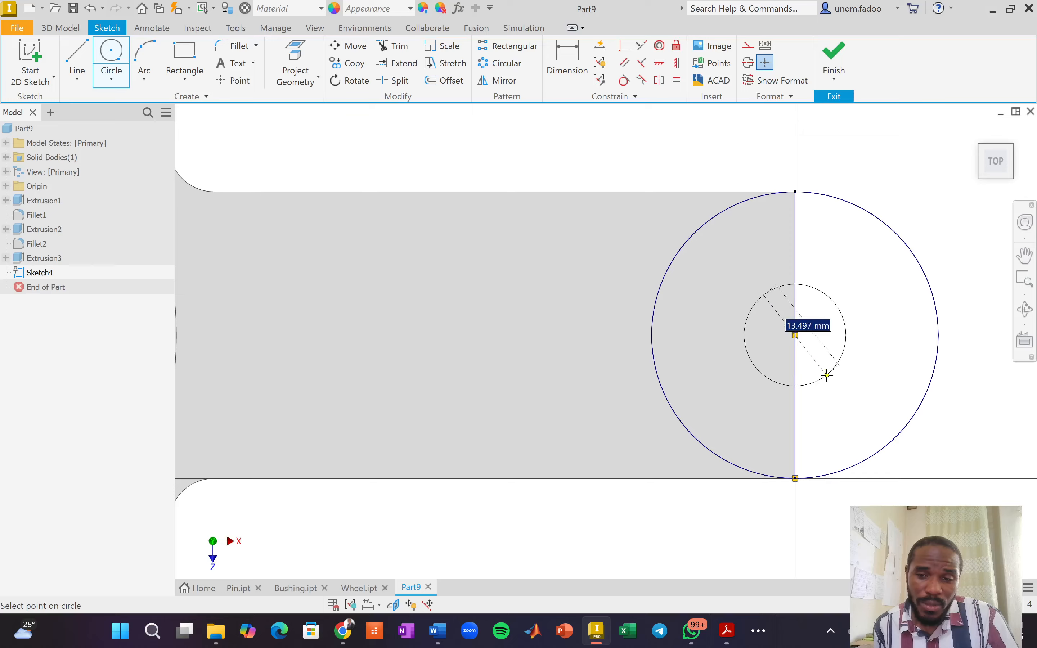
pyautogui.write('12')
pyautogui.press('Return')
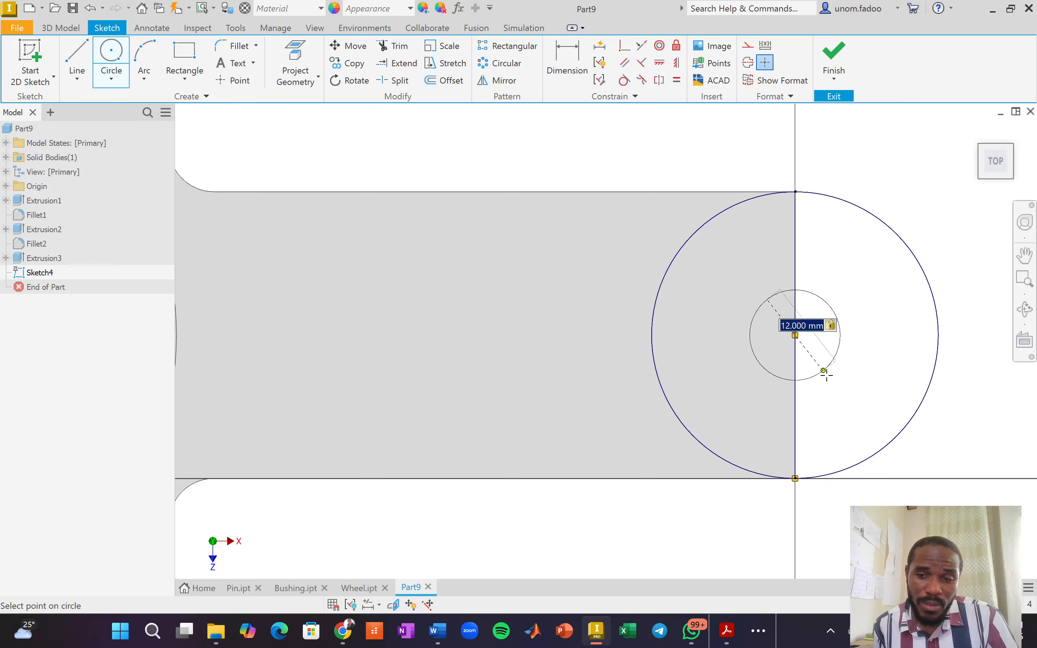
pyautogui.rightClick(906, 198)
pyautogui.click(953, 199)
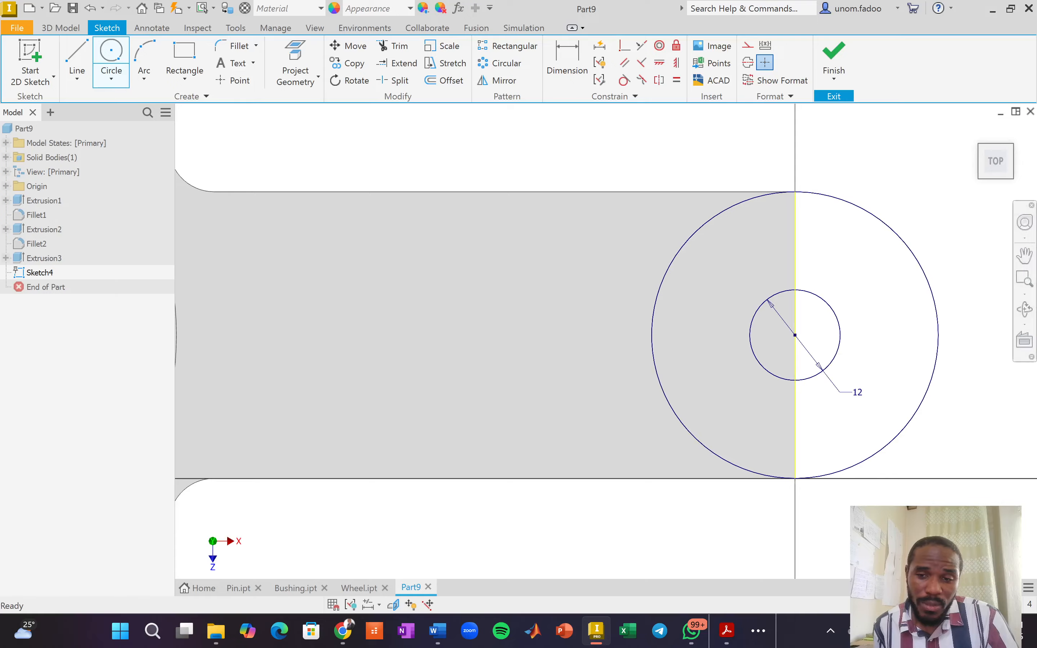
pyautogui.click(842, 58)
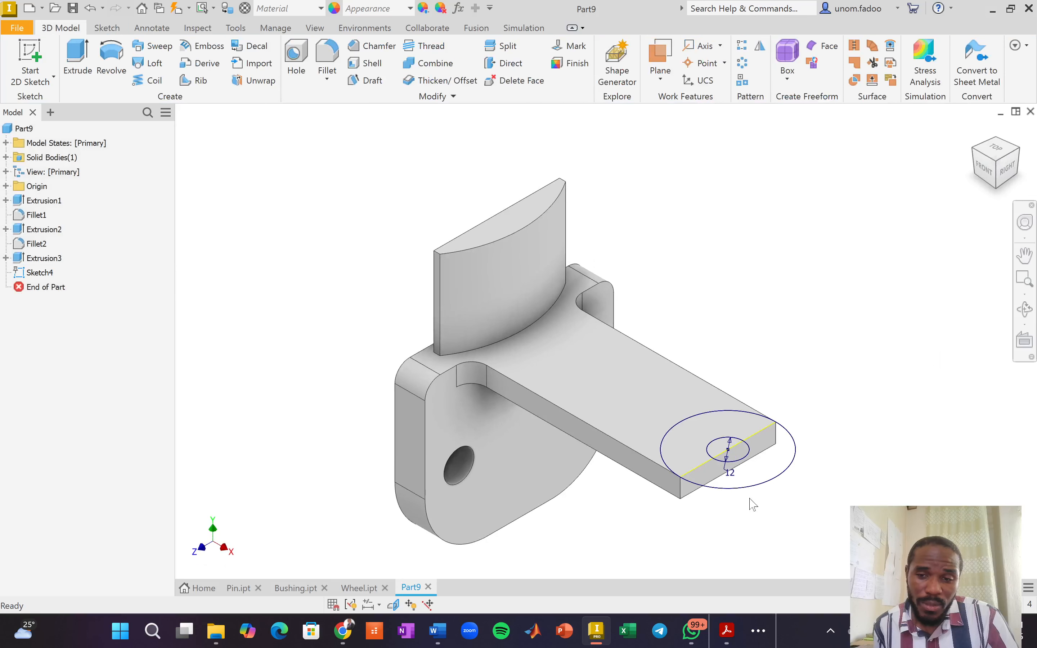
# Cut the inner 12 mm circle Through All to make the hole at the arm's end.
pyautogui.scroll(-3, 759, 513)
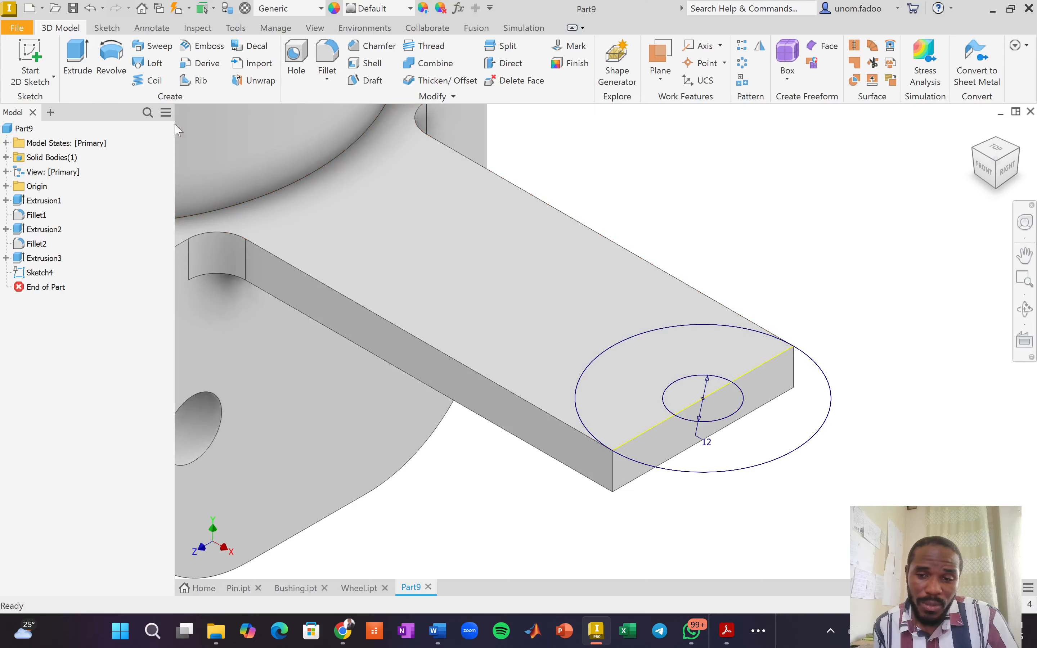
pyautogui.click(76, 61)
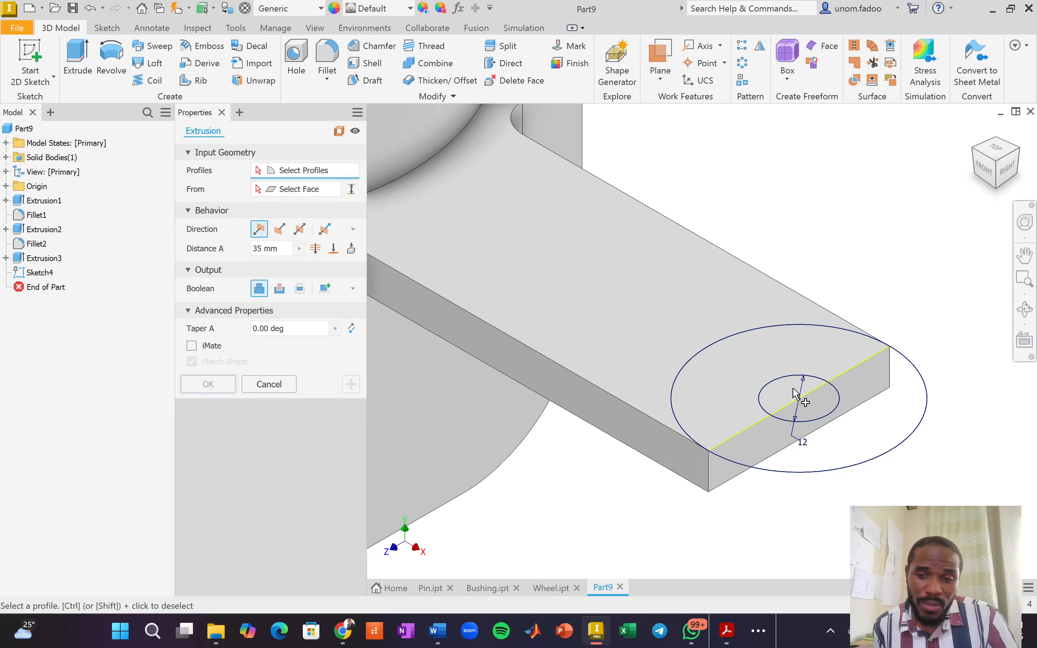
pyautogui.click(784, 397)
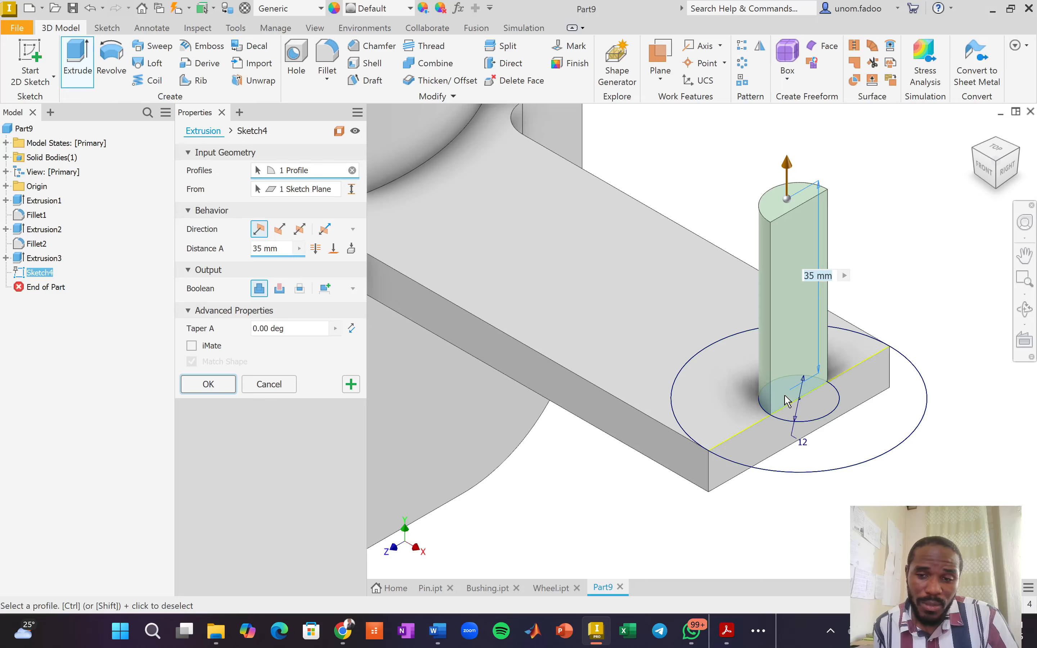
pyautogui.click(280, 289)
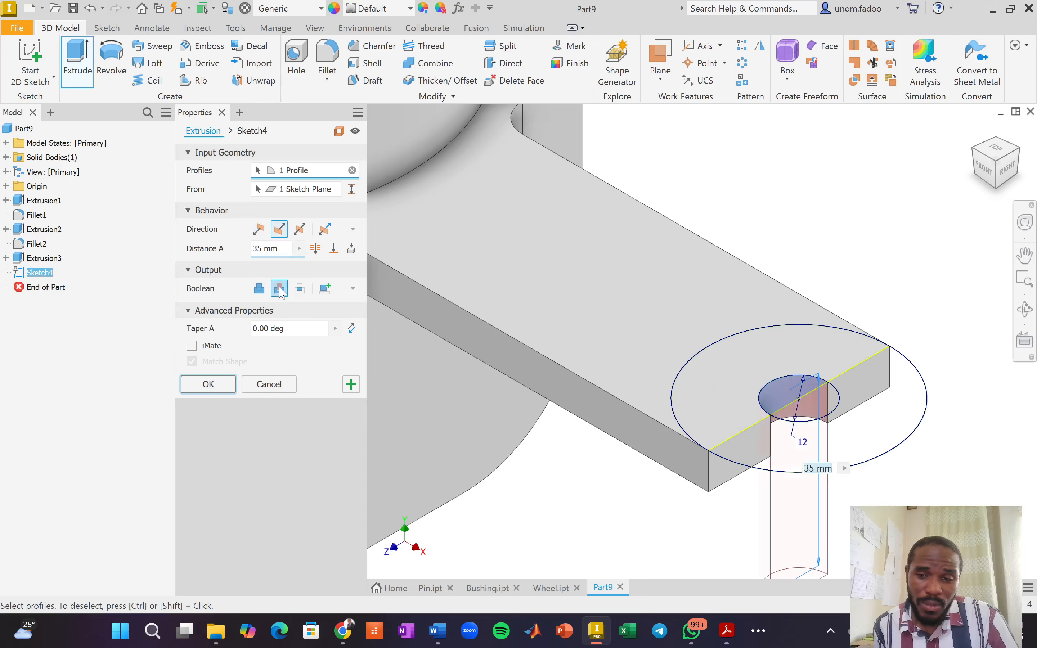
pyautogui.click(315, 248)
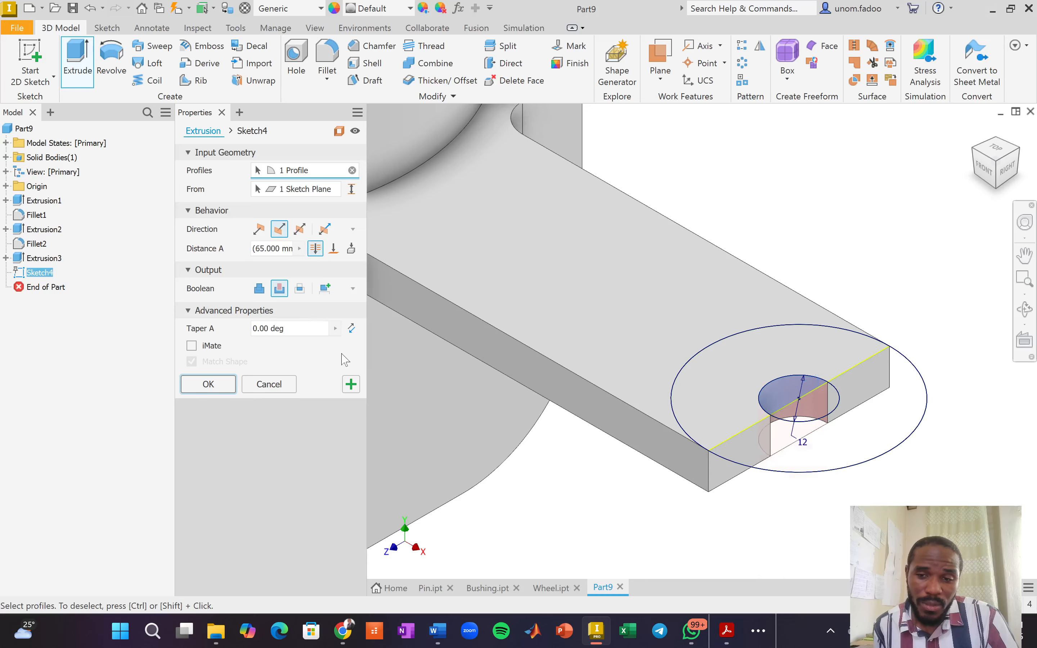
pyautogui.click(351, 386)
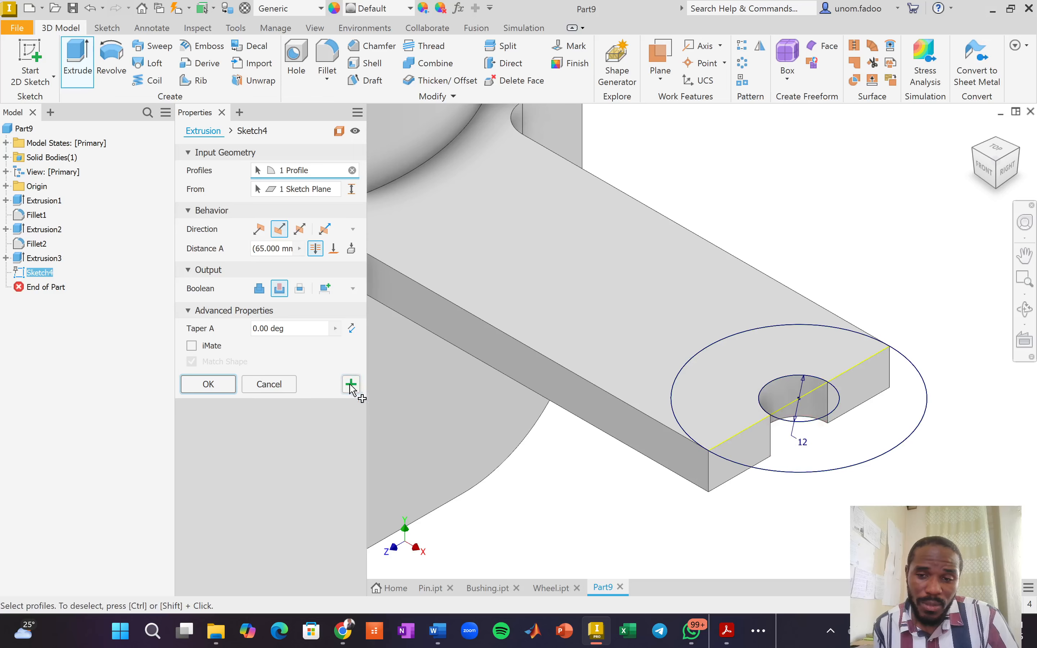
# Extrude both ring regions around the hole upward 9.5 mm as the boss.
pyautogui.click(735, 356)
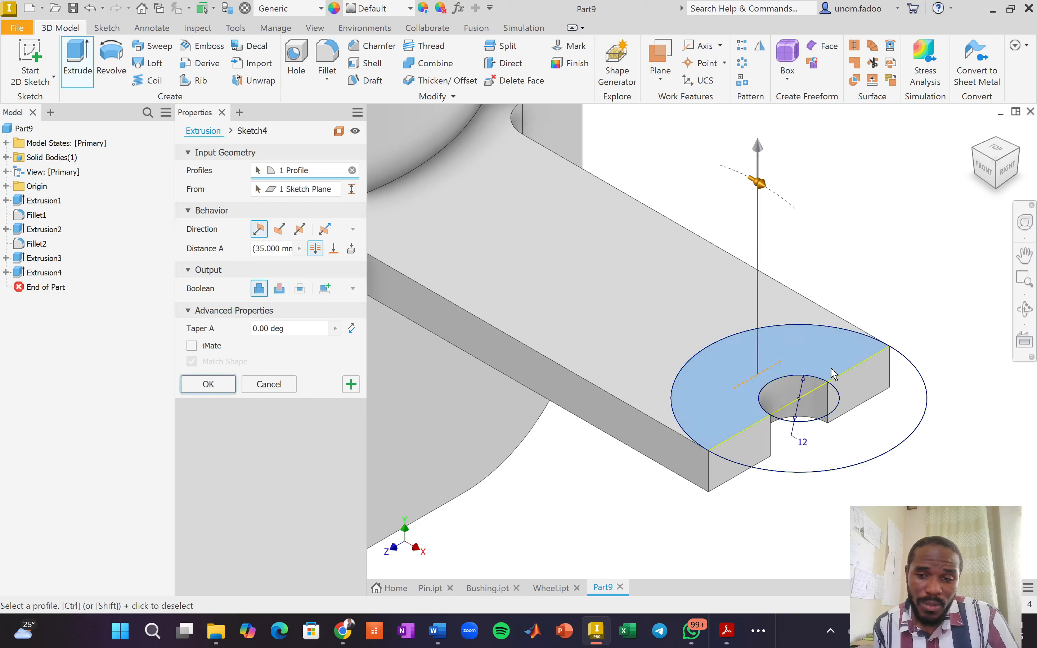
pyautogui.click(866, 405)
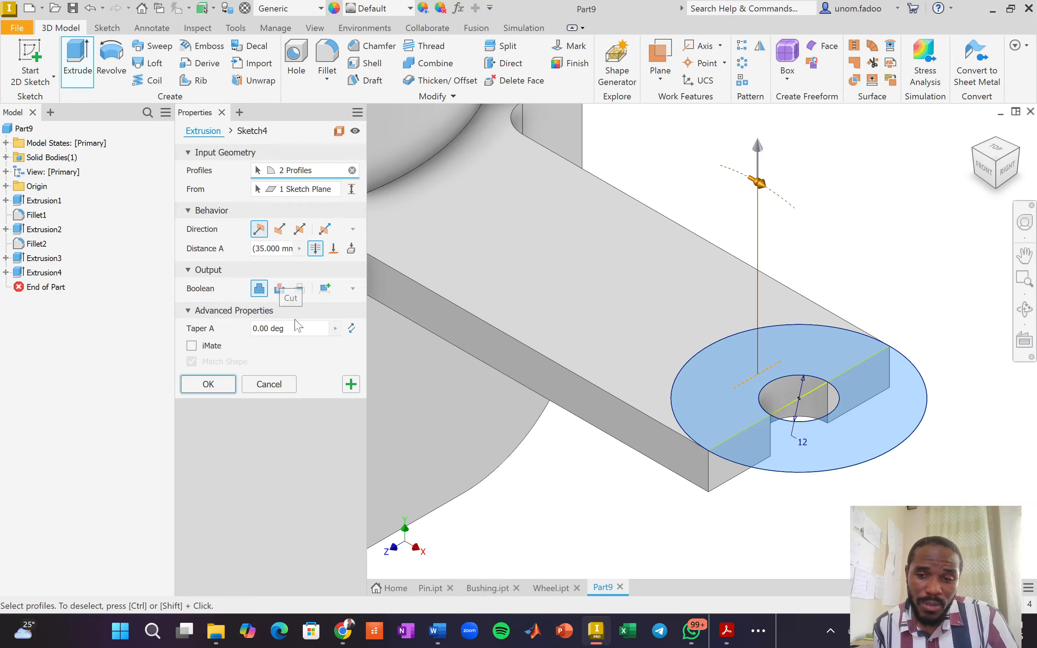
pyautogui.click(280, 229)
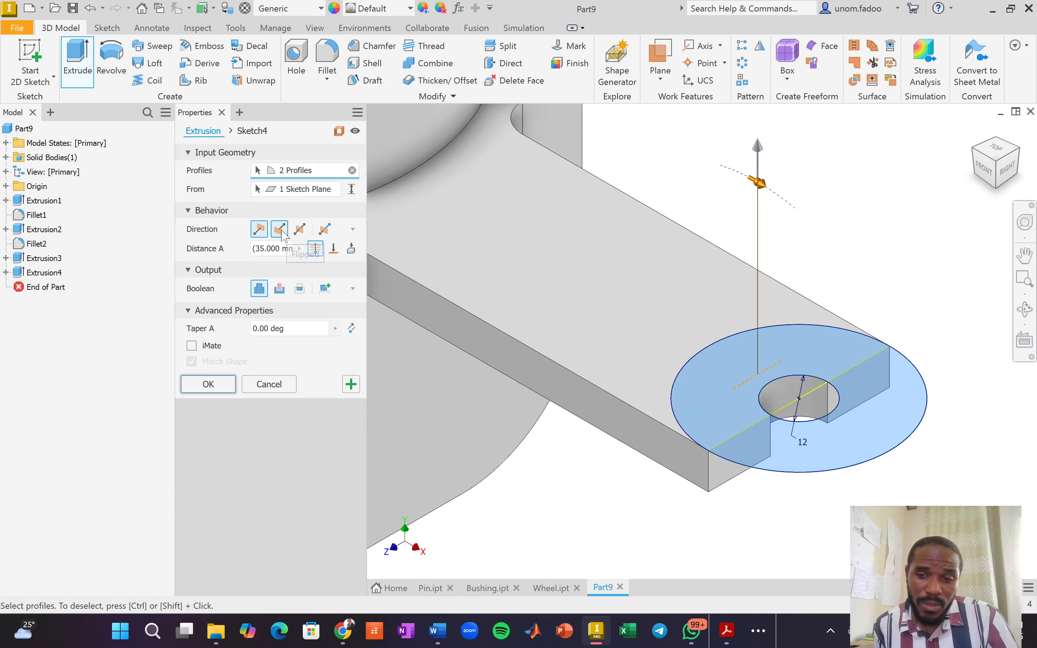
pyautogui.click(259, 229)
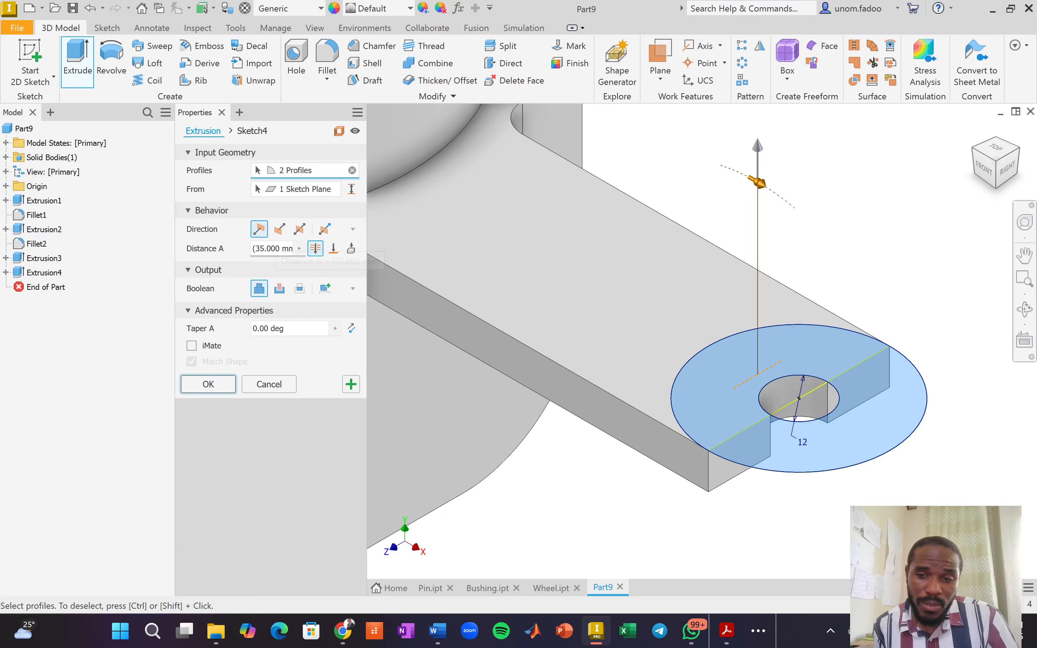
pyautogui.click(272, 248)
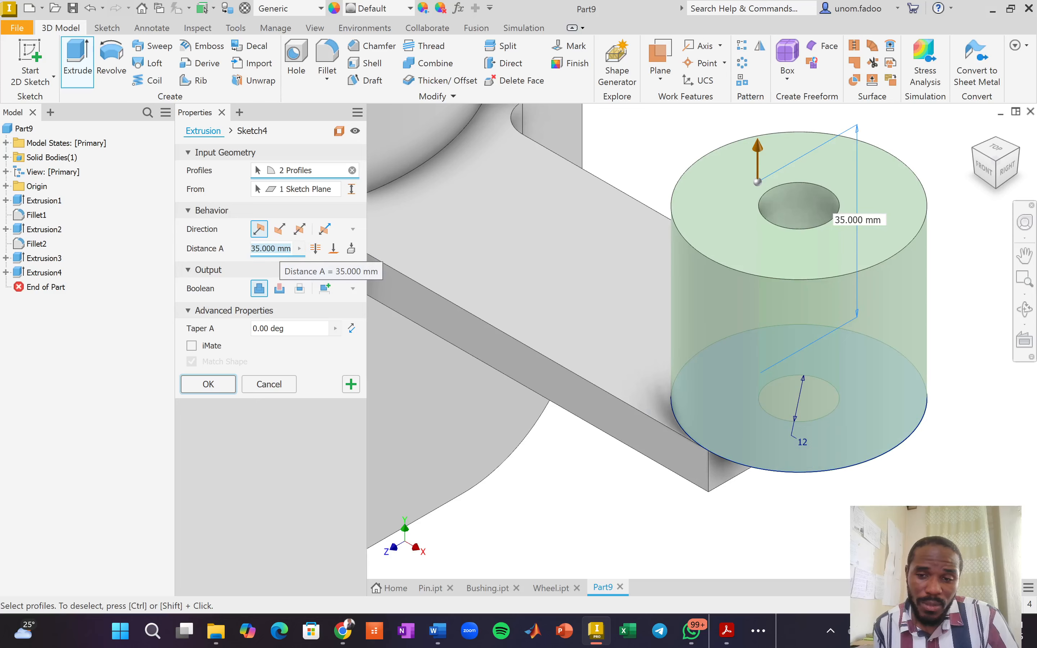
pyautogui.hotkey('alt', 'Tab')
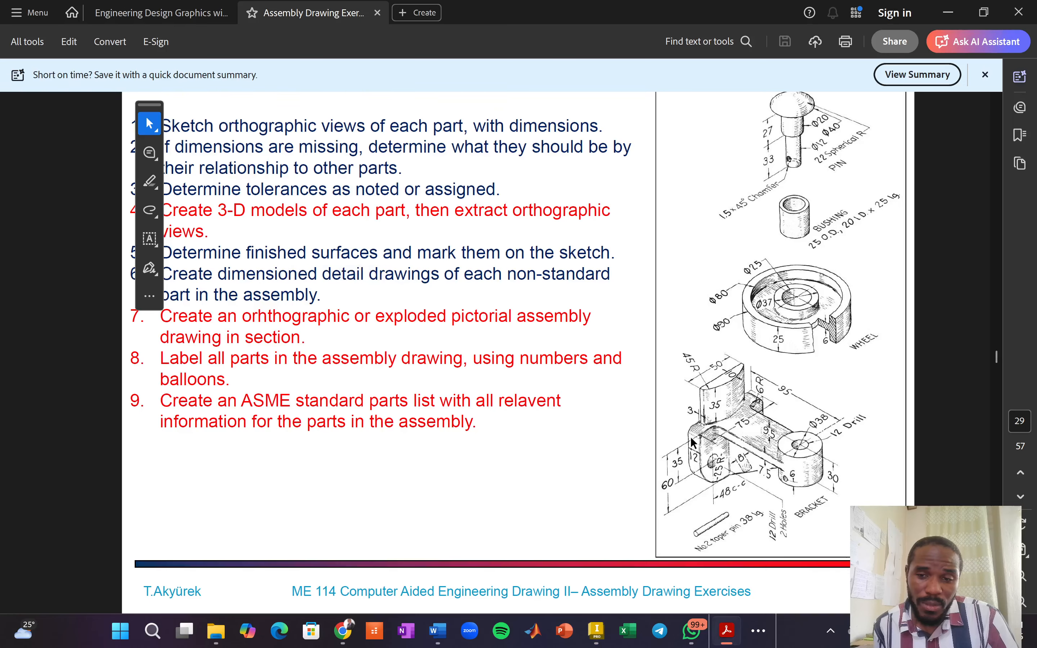
pyautogui.hotkey('alt', 'Tab')
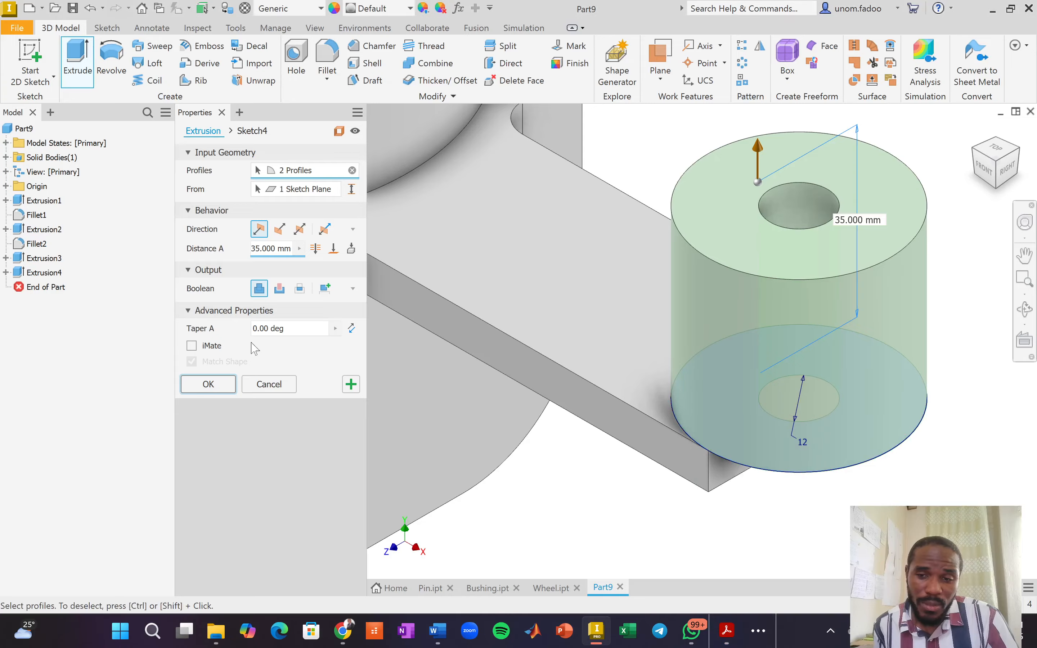
pyautogui.doubleClick(275, 249)
pyautogui.write('9.5')
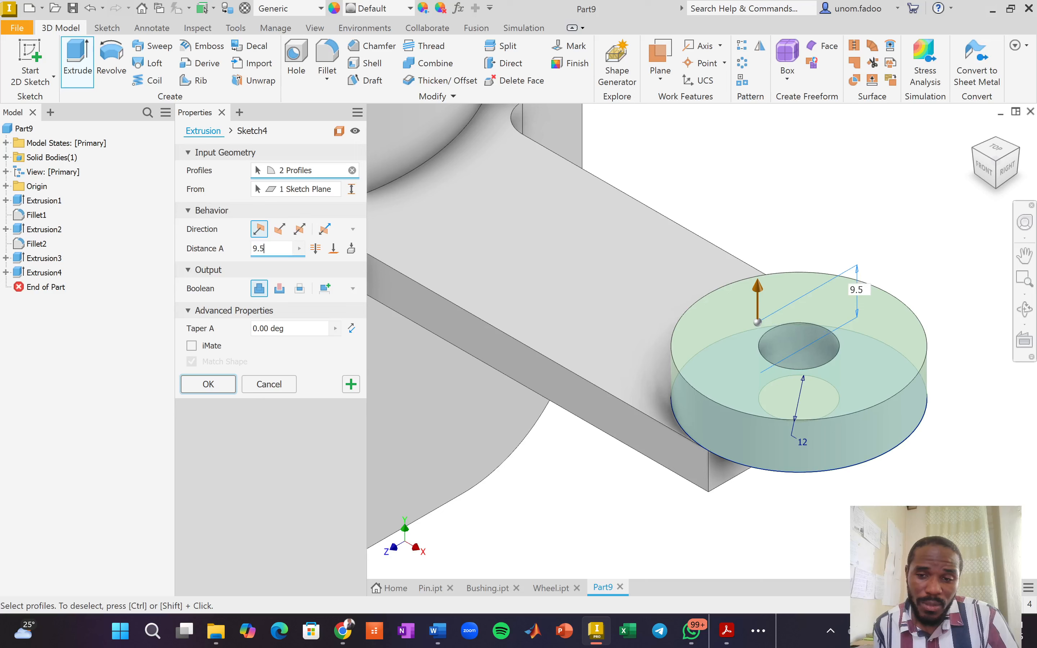
pyautogui.click(351, 384)
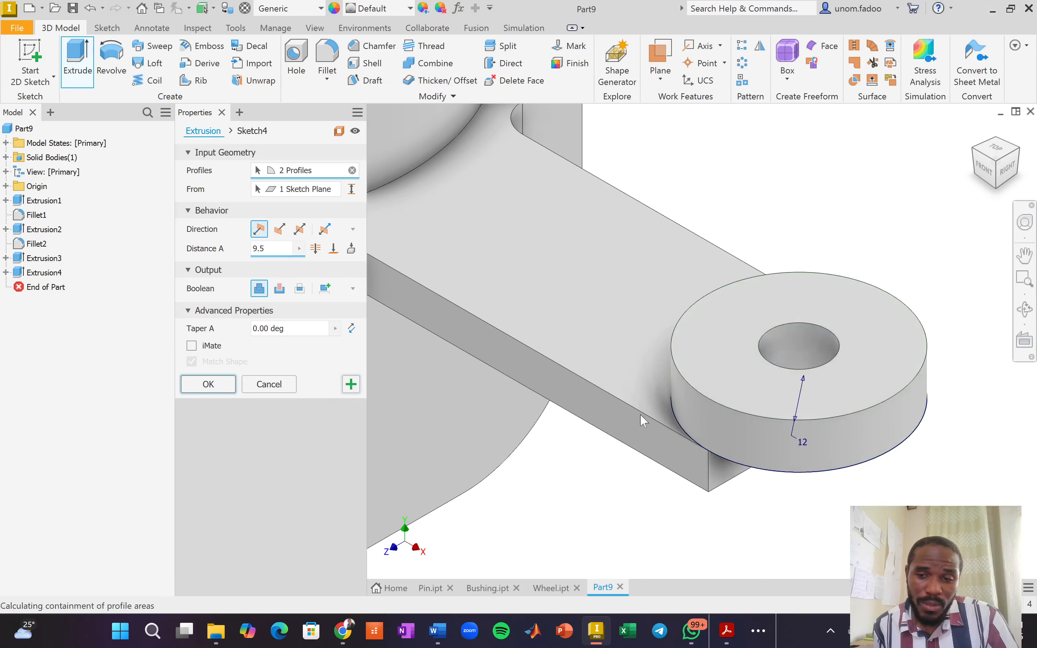
# Join-extrude the two boss ring regions 20.5 mm downward below the arm.
pyautogui.click(710, 404)
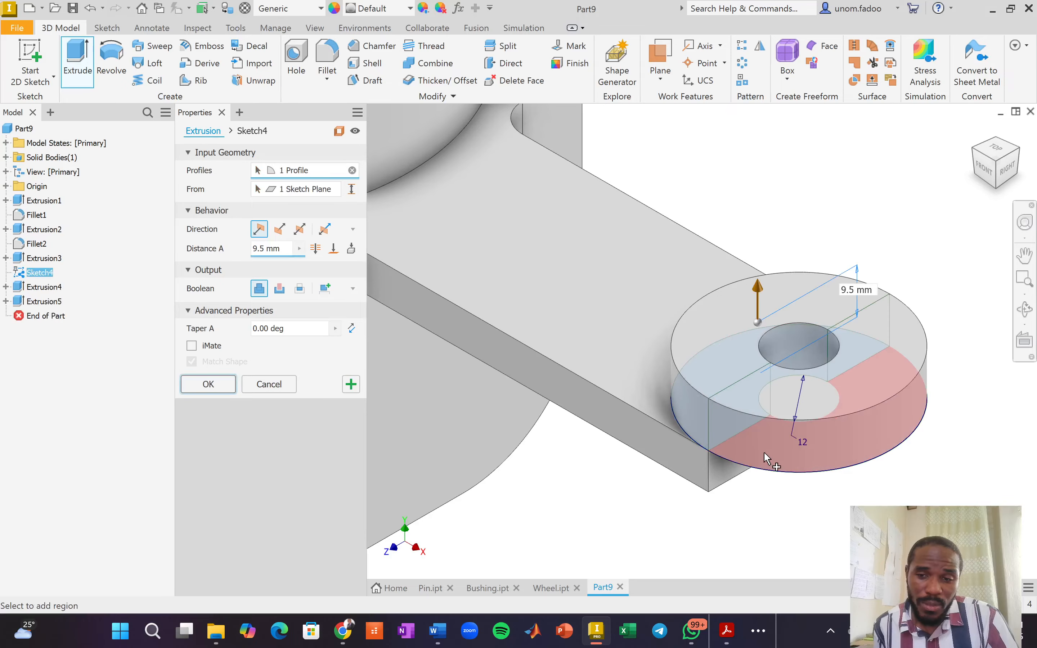
pyautogui.click(762, 471)
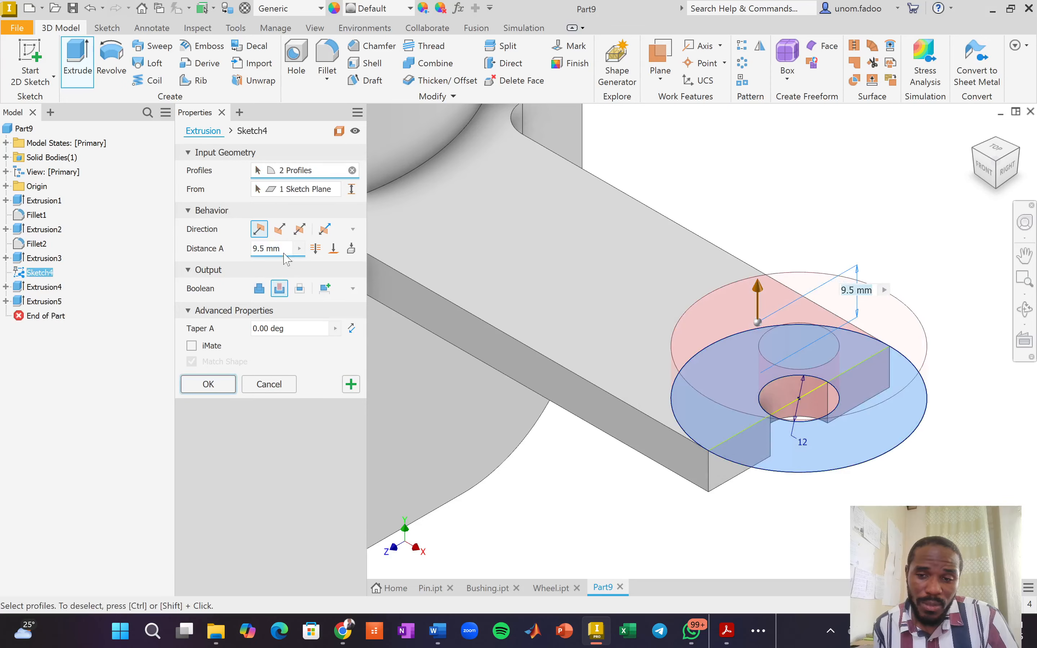
pyautogui.click(259, 288)
pyautogui.click(279, 229)
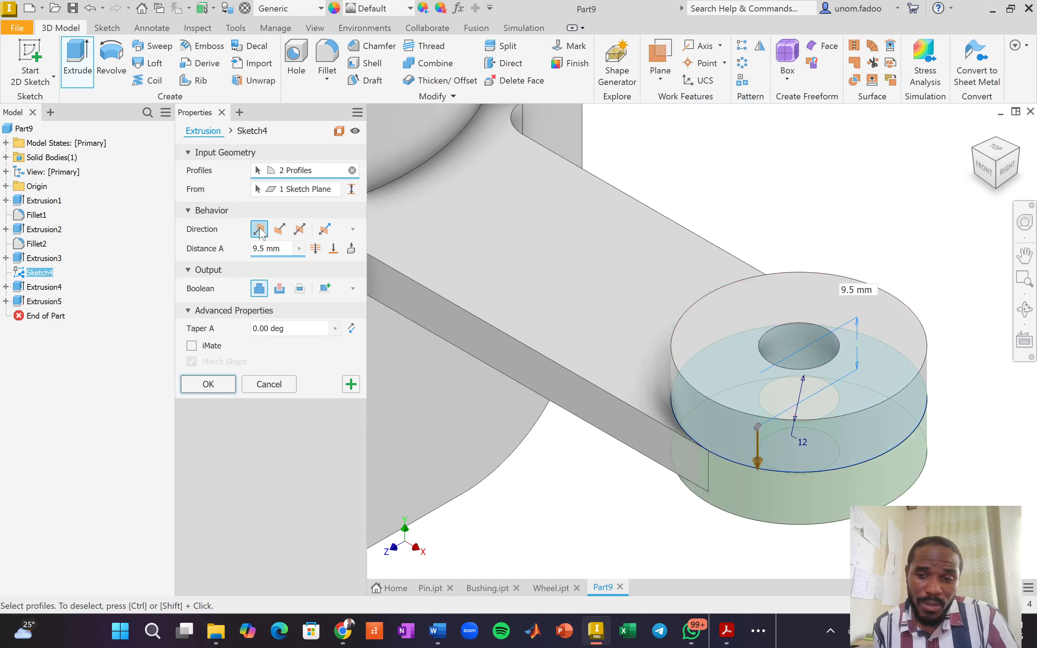
pyautogui.click(277, 234)
pyautogui.click(277, 234)
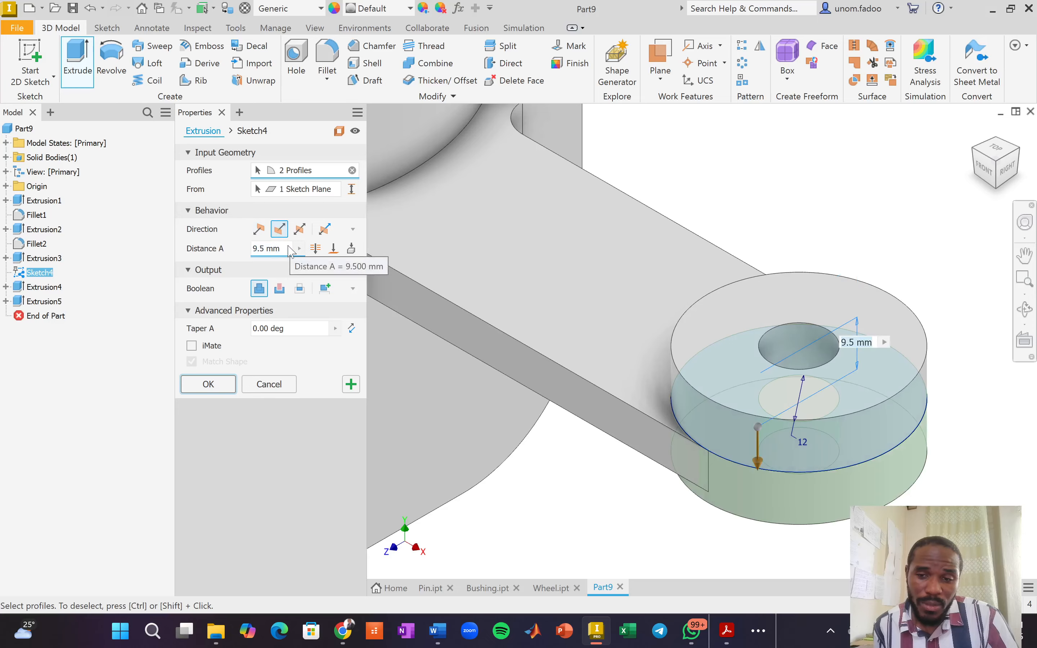
pyautogui.write('20.')
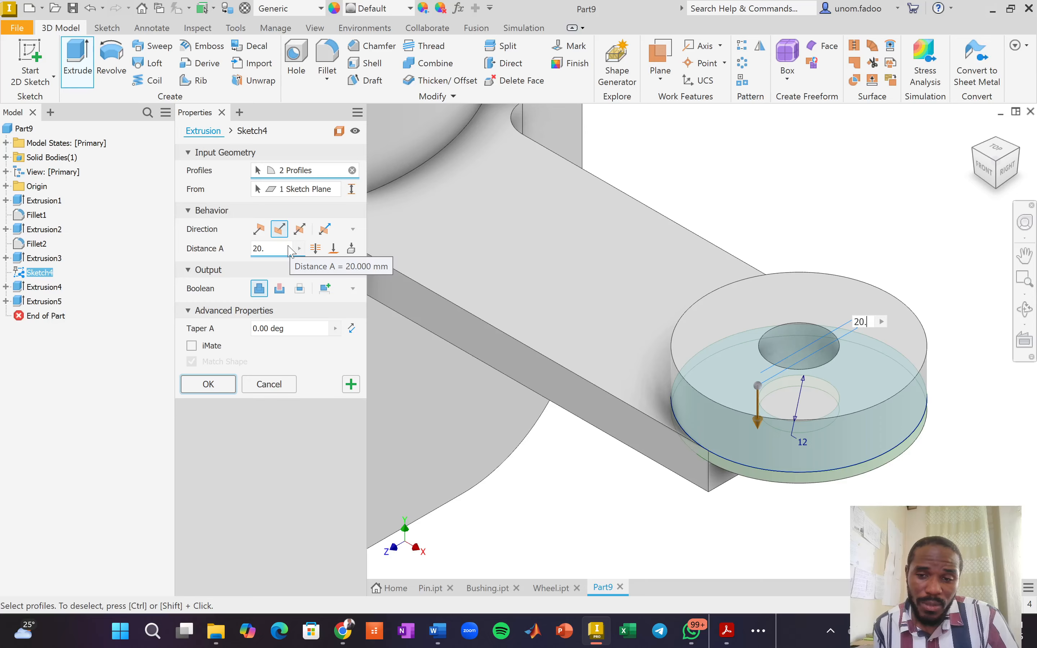
pyautogui.write('5')
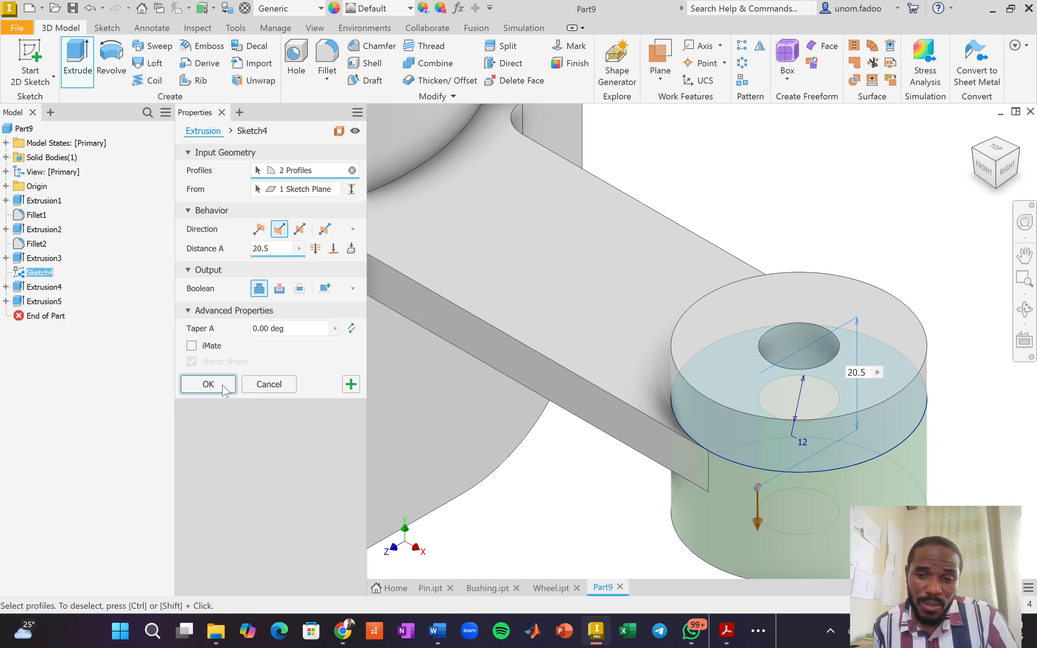
pyautogui.click(208, 384)
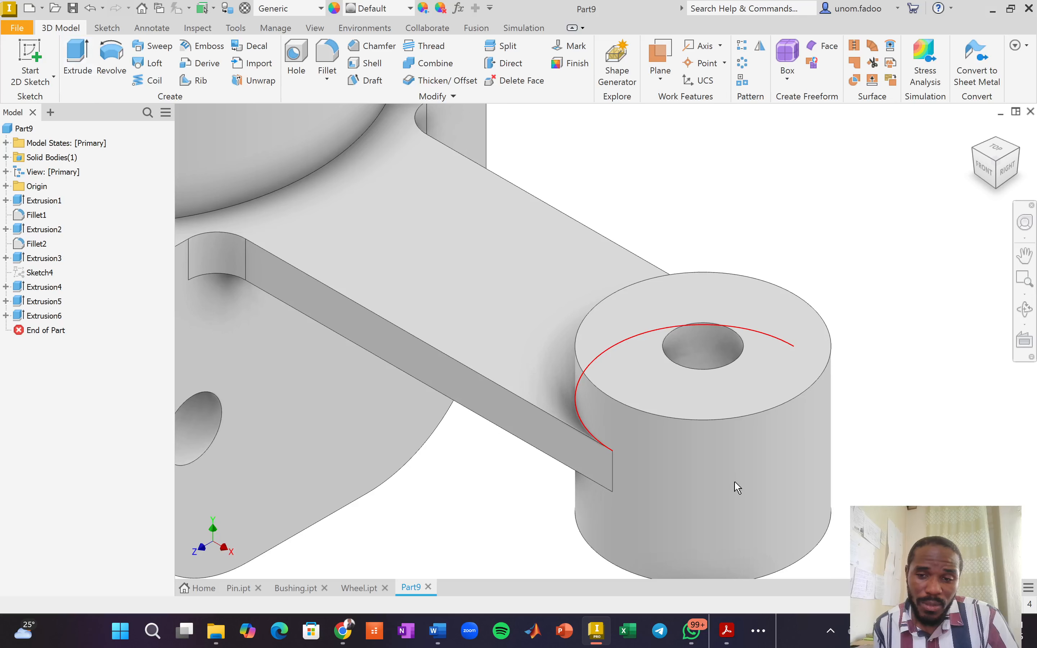
# Measure the boss from its top face to confirm it is 30 mm tall.
pyautogui.moveTo(733, 481); pyautogui.dragTo(683, 381, button='middle')
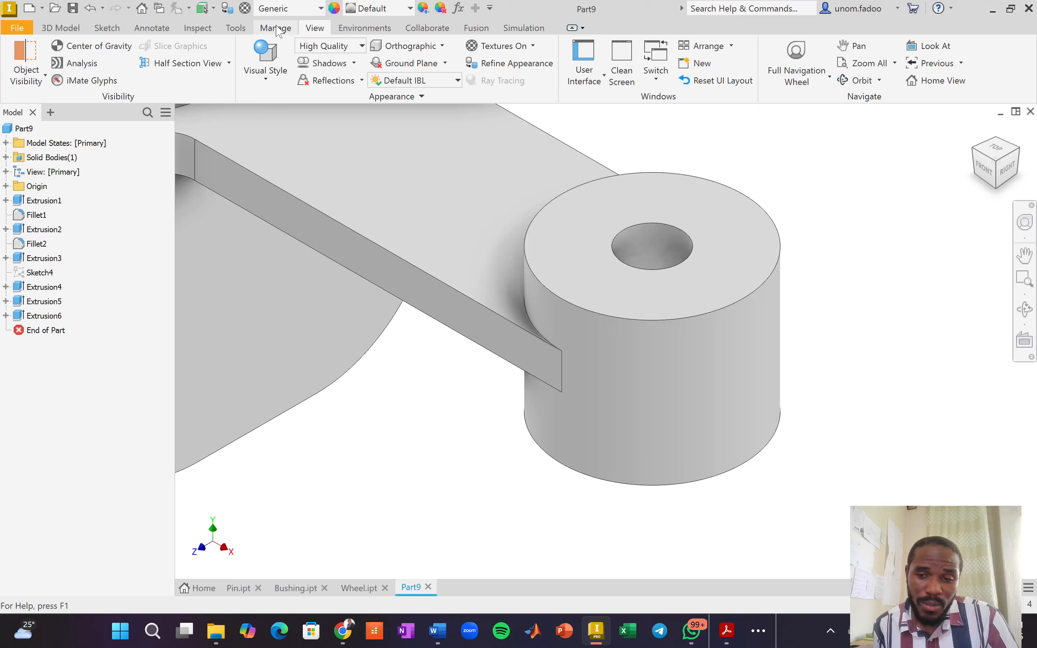
pyautogui.click(198, 28)
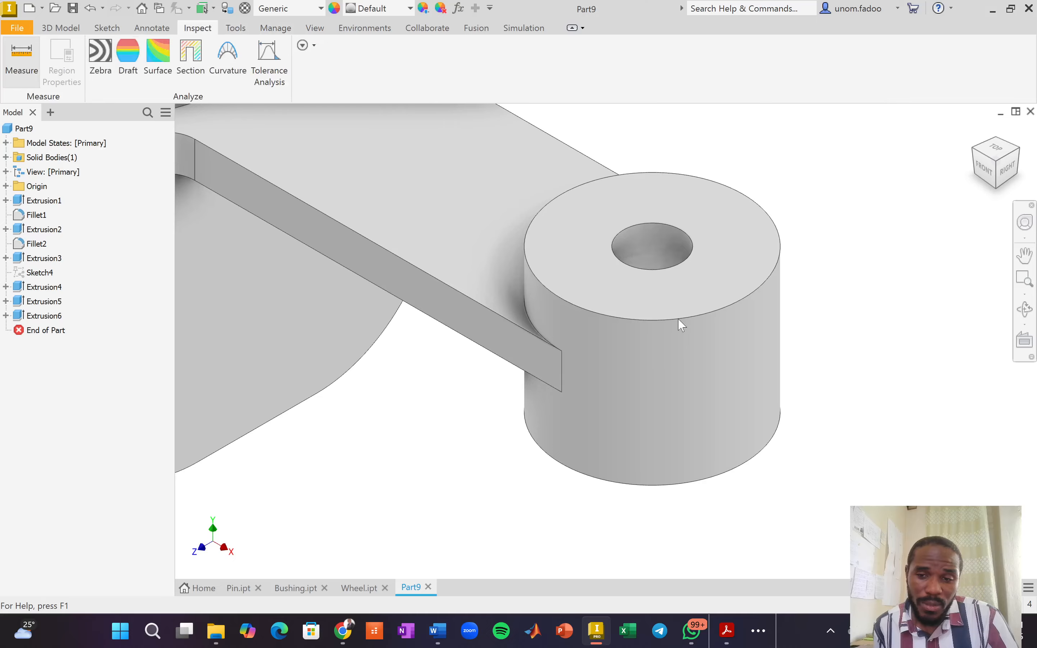
pyautogui.click(707, 300)
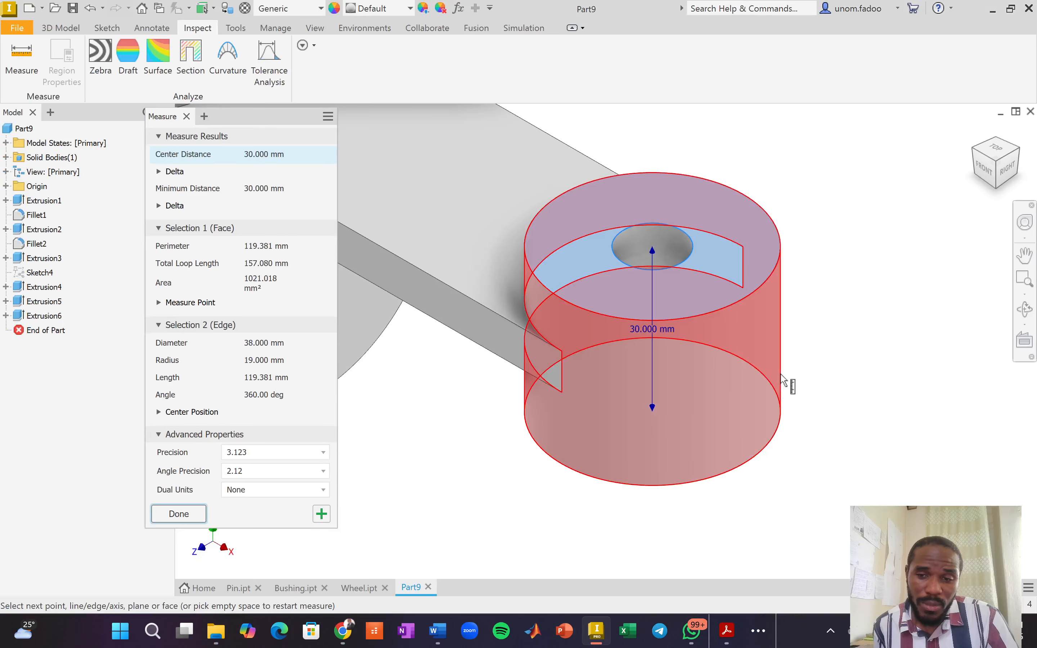
pyautogui.click(171, 517)
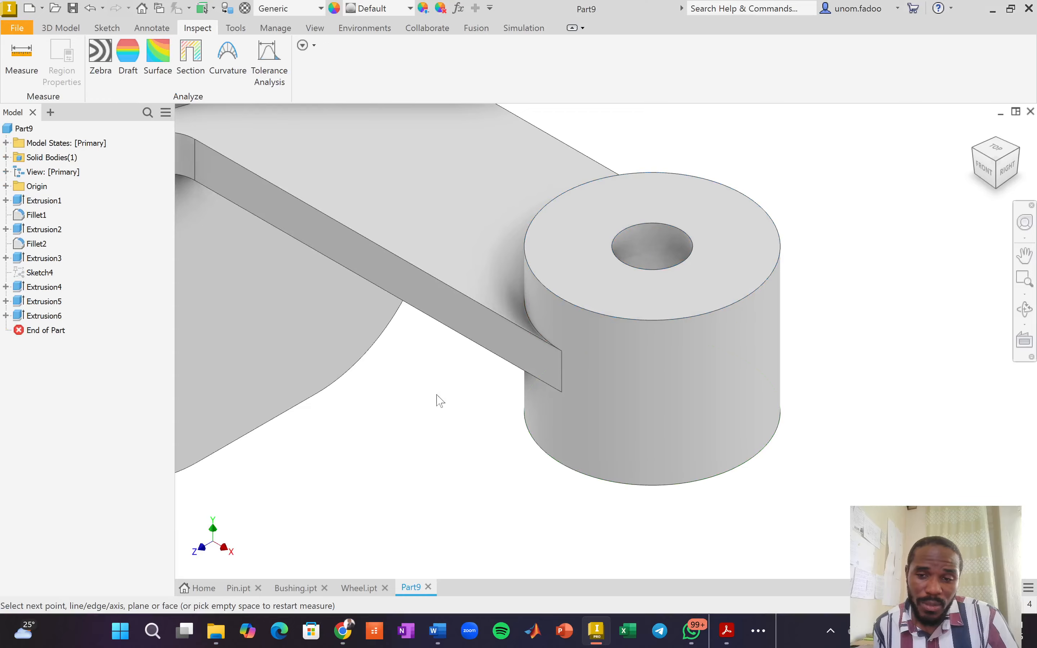
# Centre the whole bracket in view and switch back to the exercise drawing PDF.
pyautogui.click(60, 28)
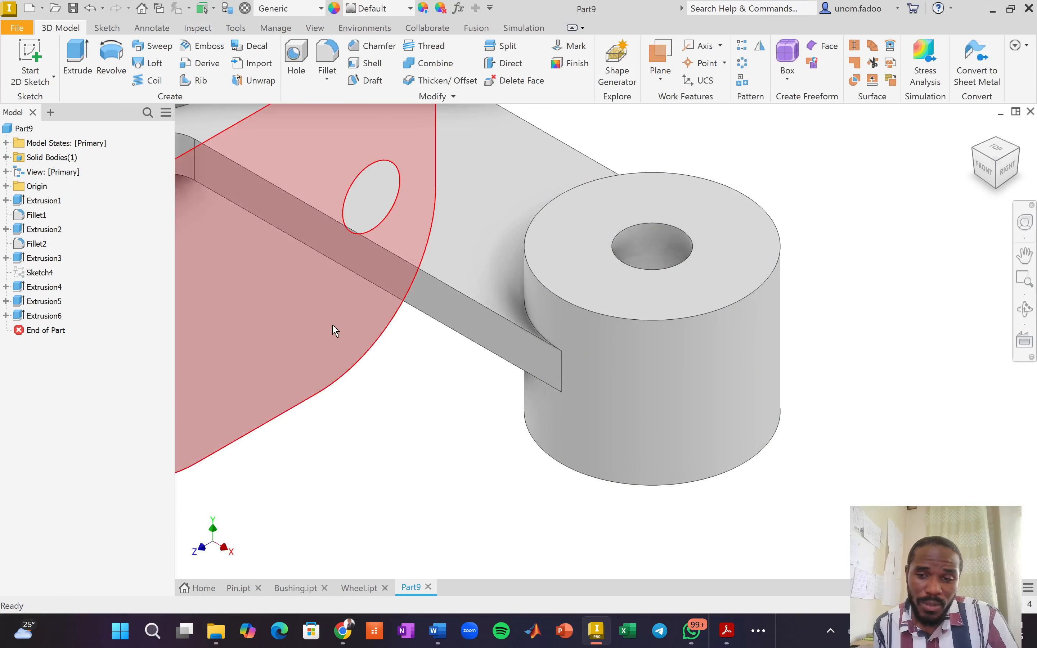
pyautogui.scroll(5, 336, 331)
pyautogui.moveTo(426, 333); pyautogui.dragTo(553, 347, button='middle')
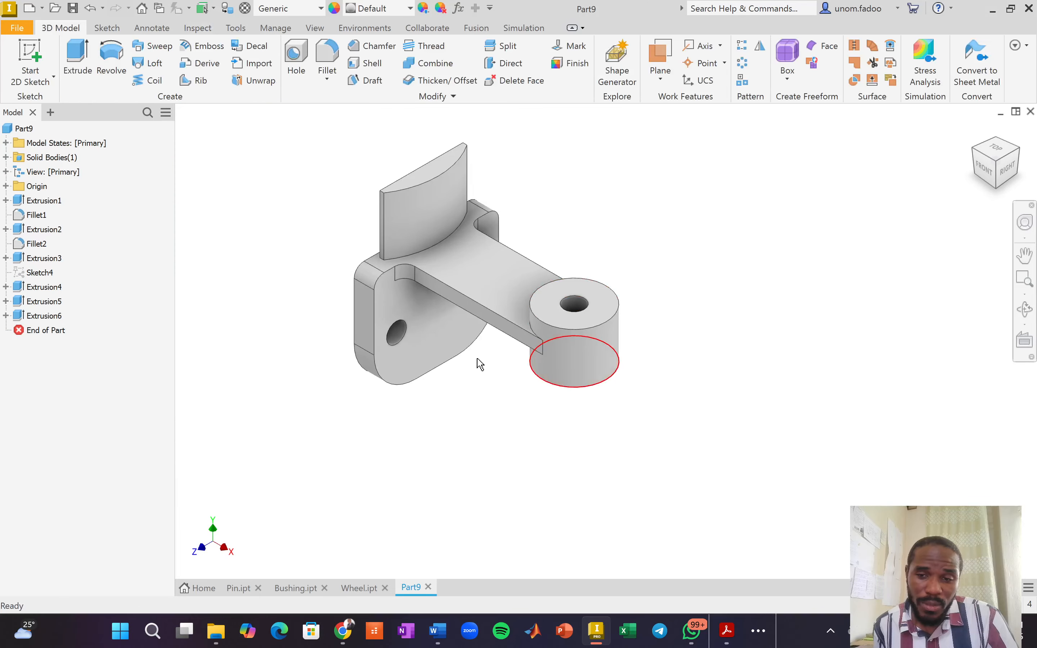
pyautogui.scroll(-3, 480, 363)
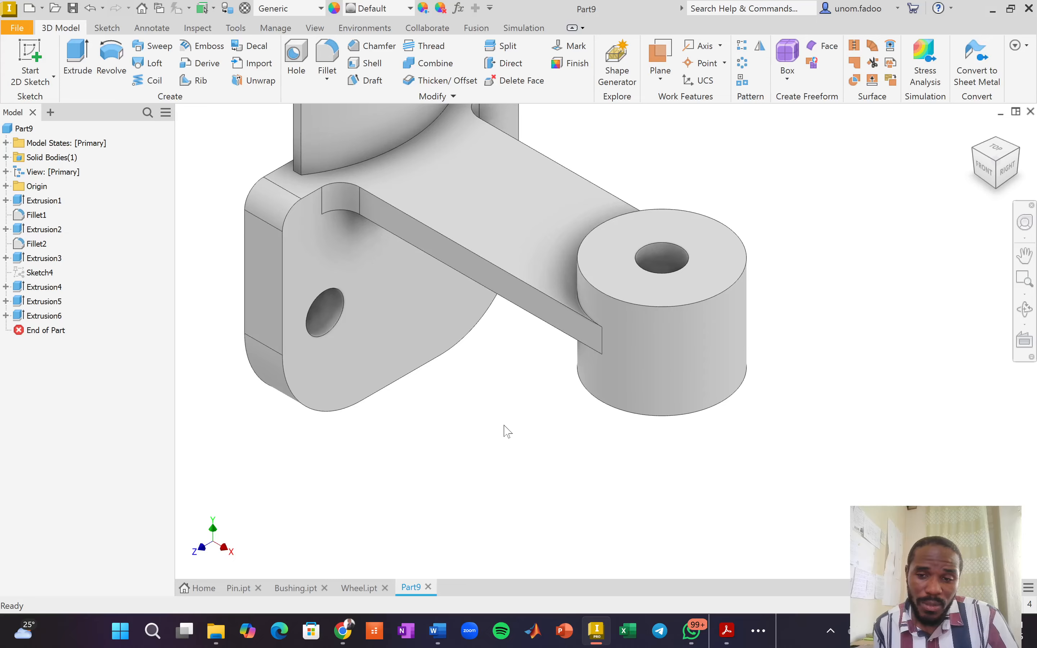
pyautogui.hotkey('alt', 'Tab')
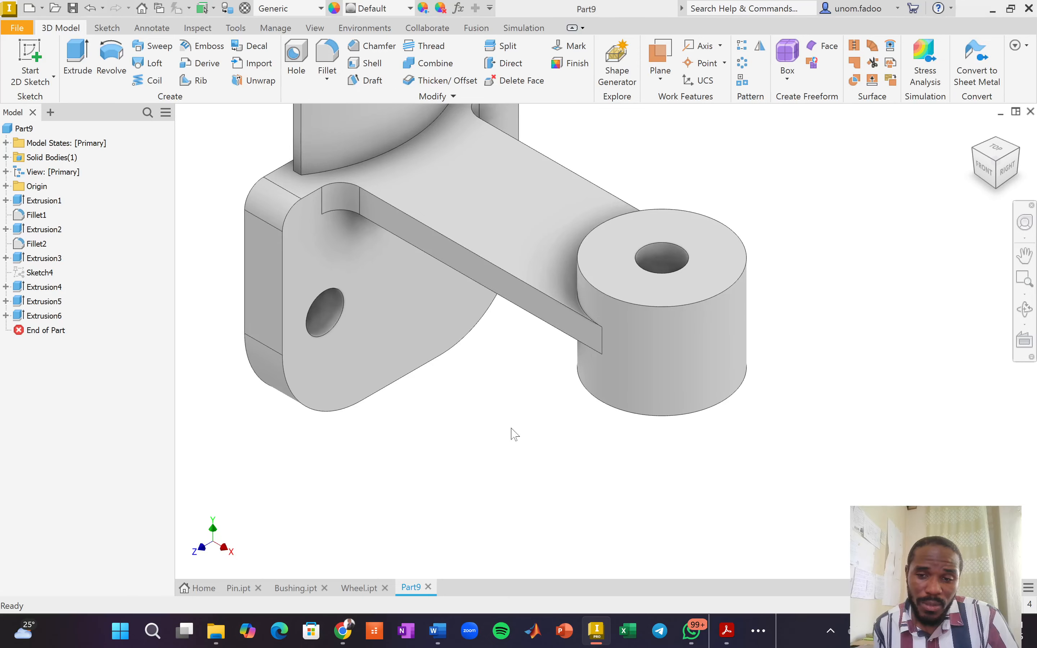
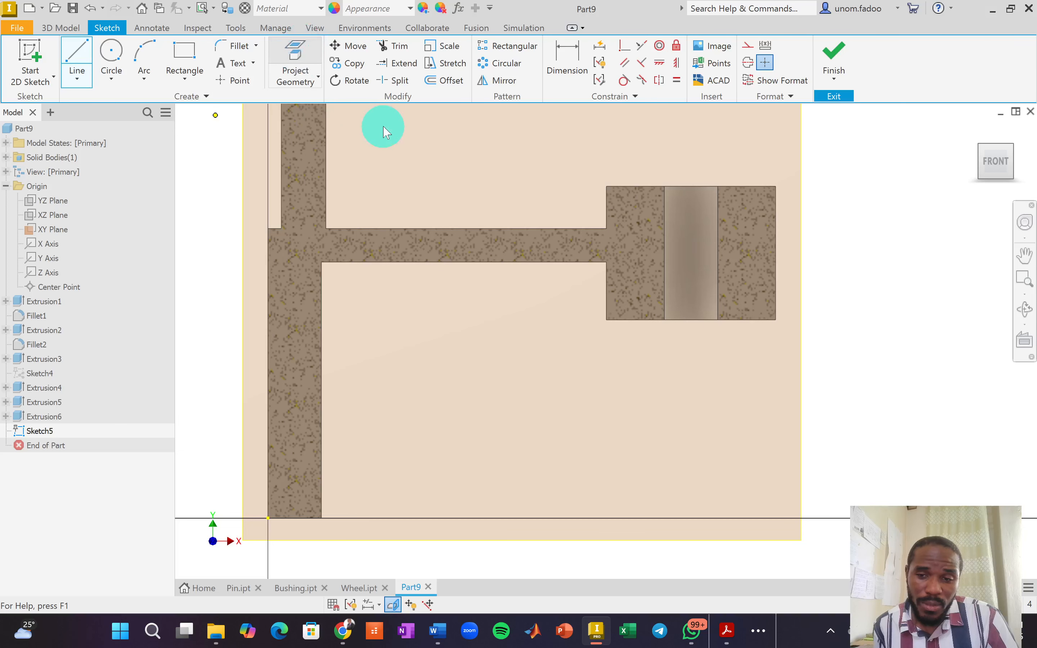
# Project the part's inner top and lower horizontal edges and both vertical wall edges into Sketch5.
pyautogui.scroll(5, 322, 270)
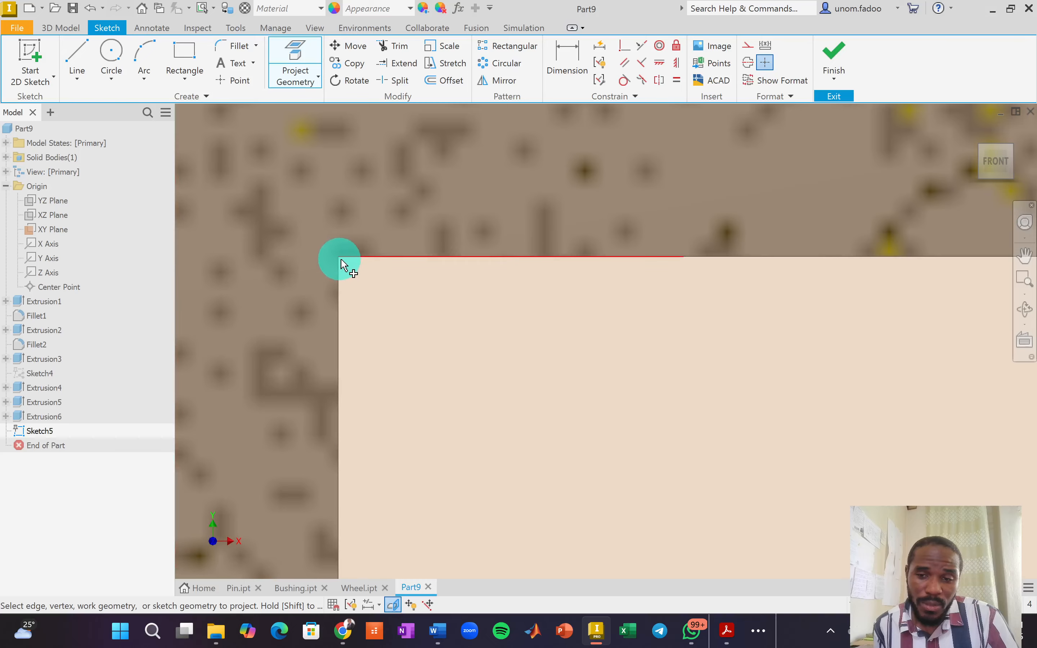
pyautogui.click(351, 257)
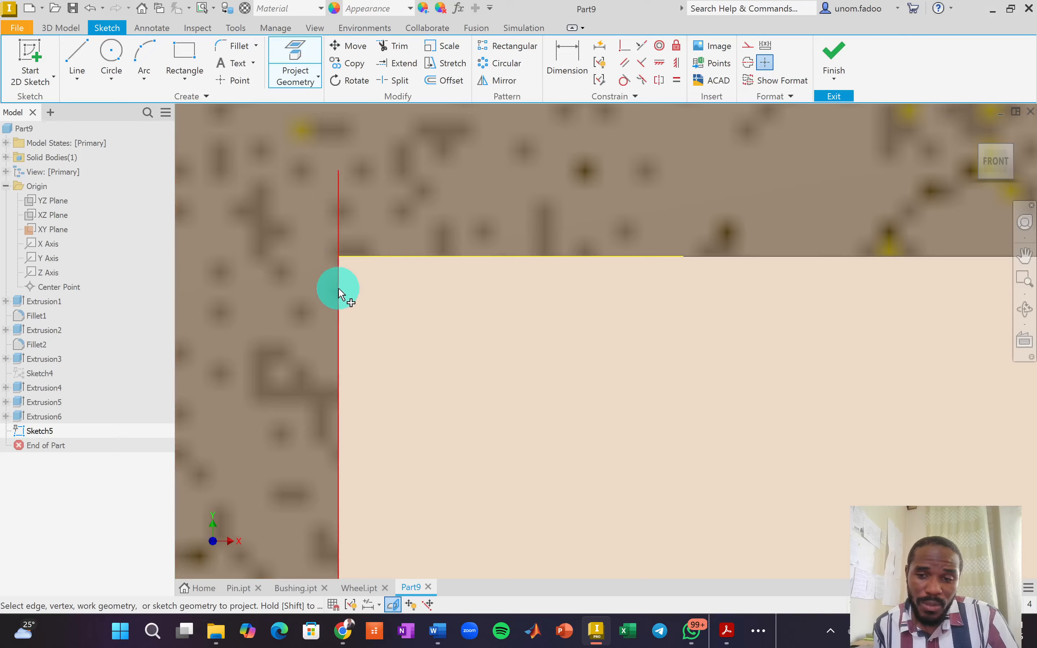
pyautogui.scroll(-3, 525, 291)
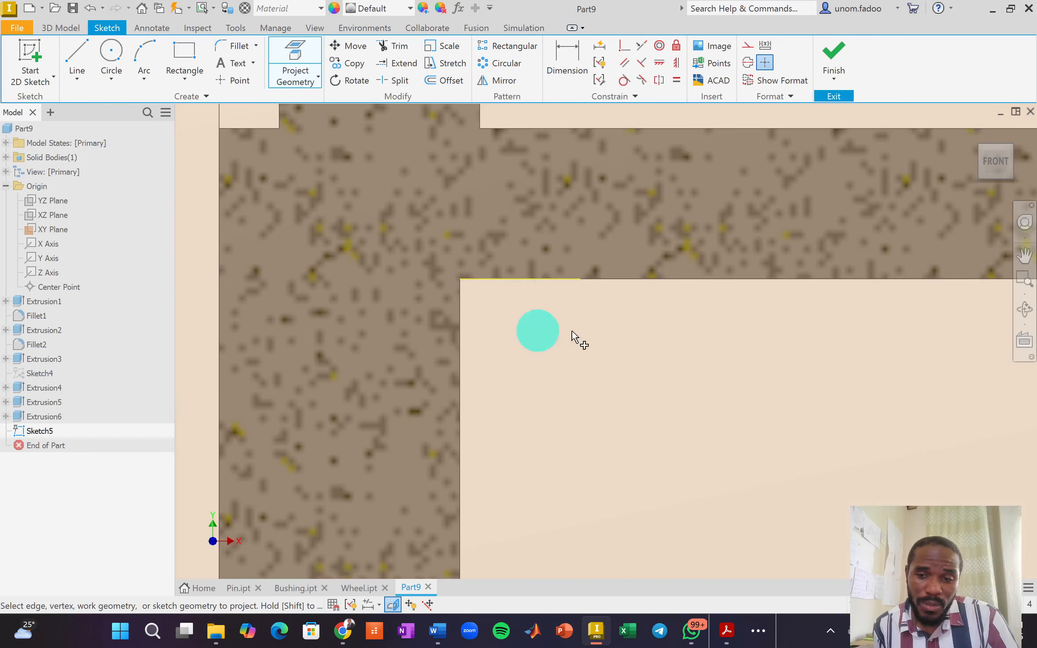
pyautogui.scroll(-5, 567, 335)
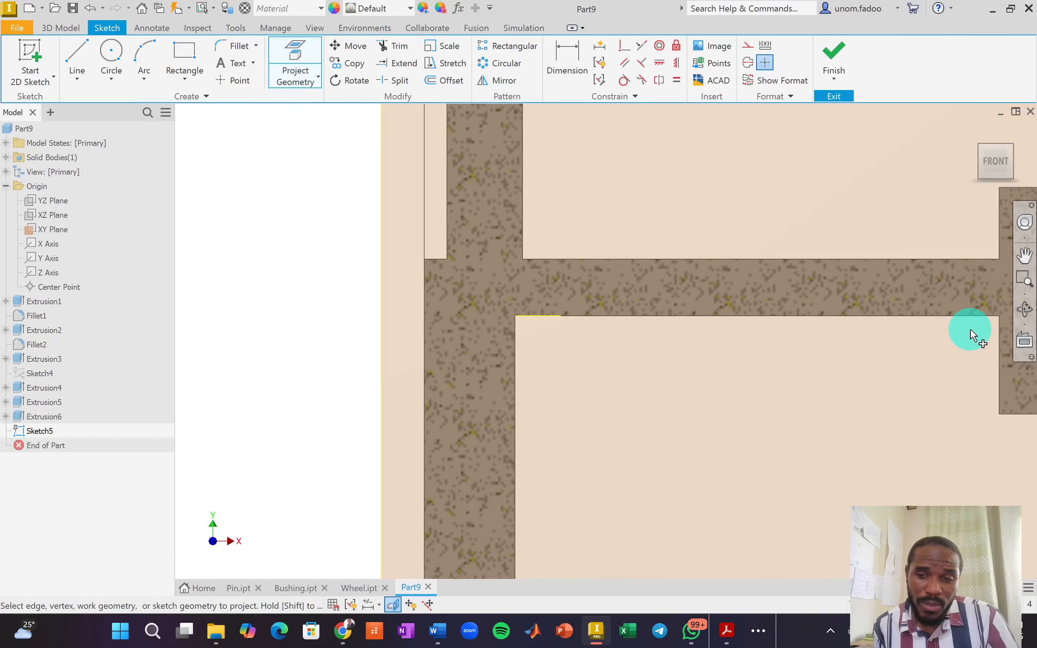
pyautogui.click(979, 316)
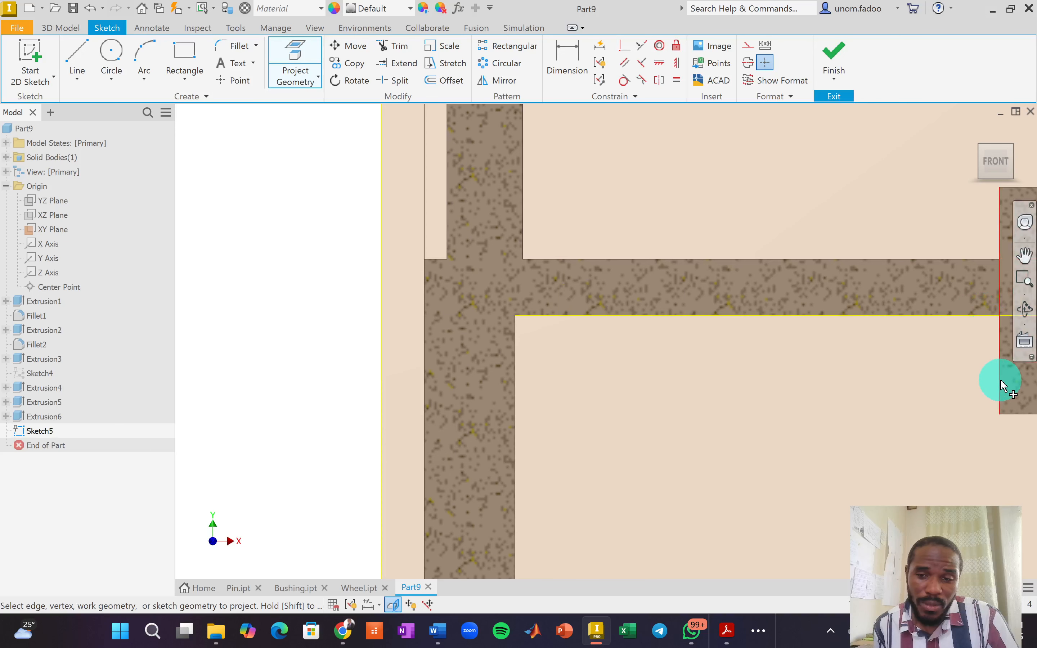
pyautogui.click(516, 424)
pyautogui.scroll(-3, 643, 475)
pyautogui.moveTo(636, 505); pyautogui.dragTo(624, 401, button='middle')
pyautogui.click(572, 520)
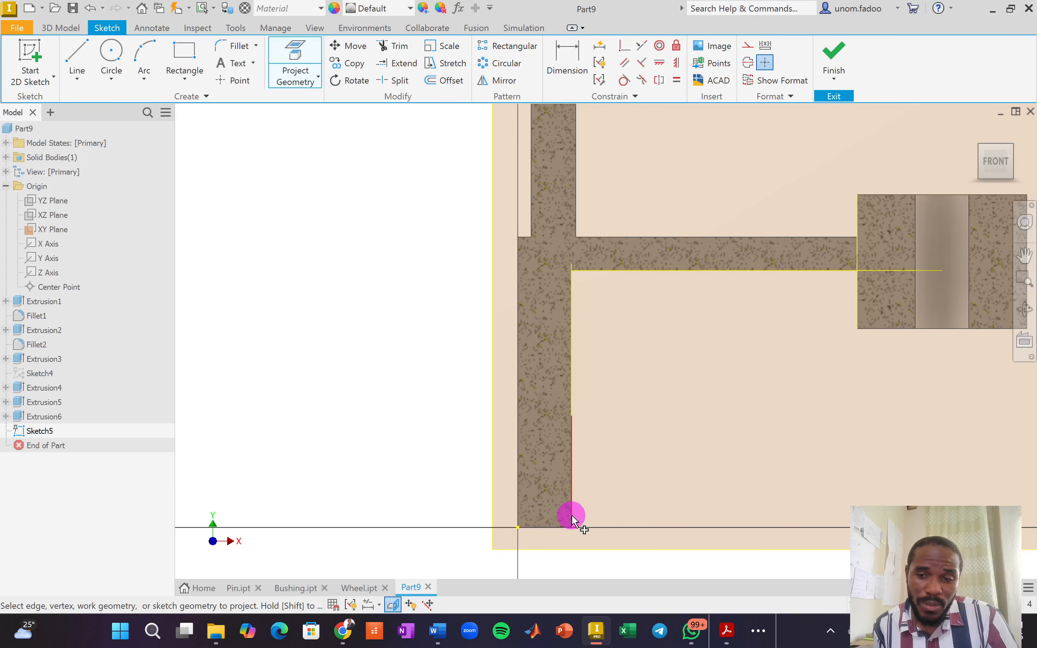
# Draw a 64 mm line from the projected inner corner to the block's corner, then stop drawing.
pyautogui.click(77, 58)
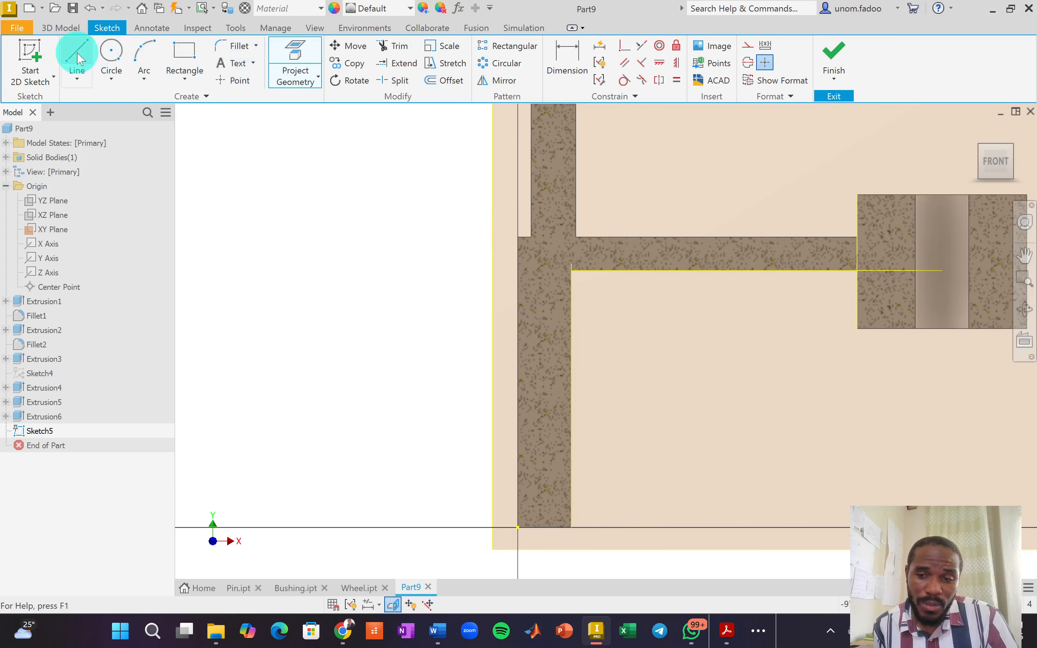
pyautogui.scroll(5, 587, 275)
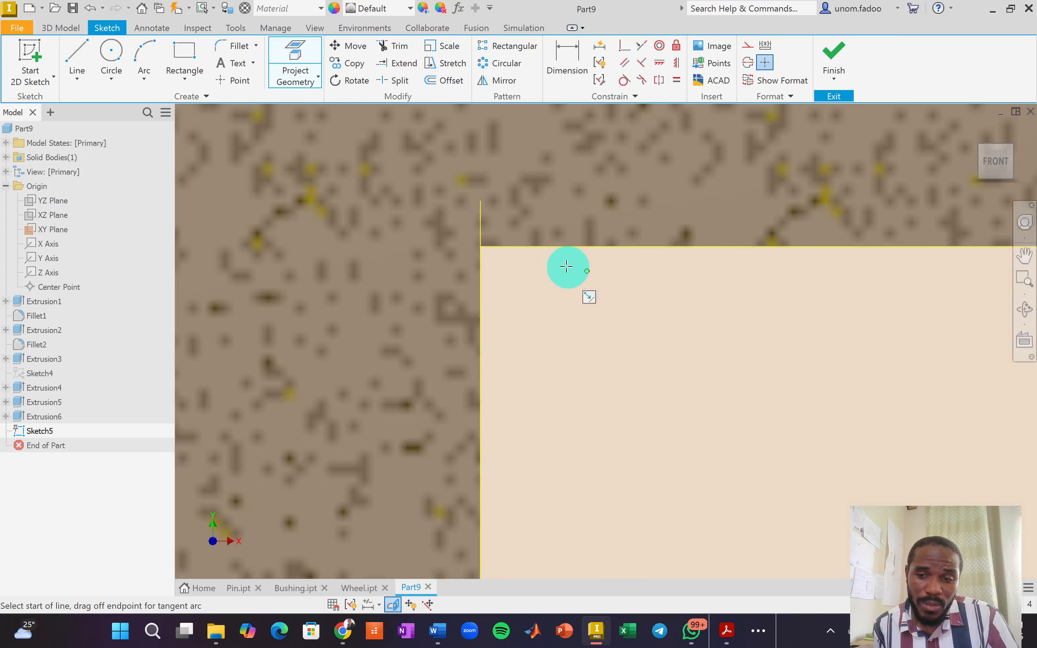
pyautogui.click(478, 246)
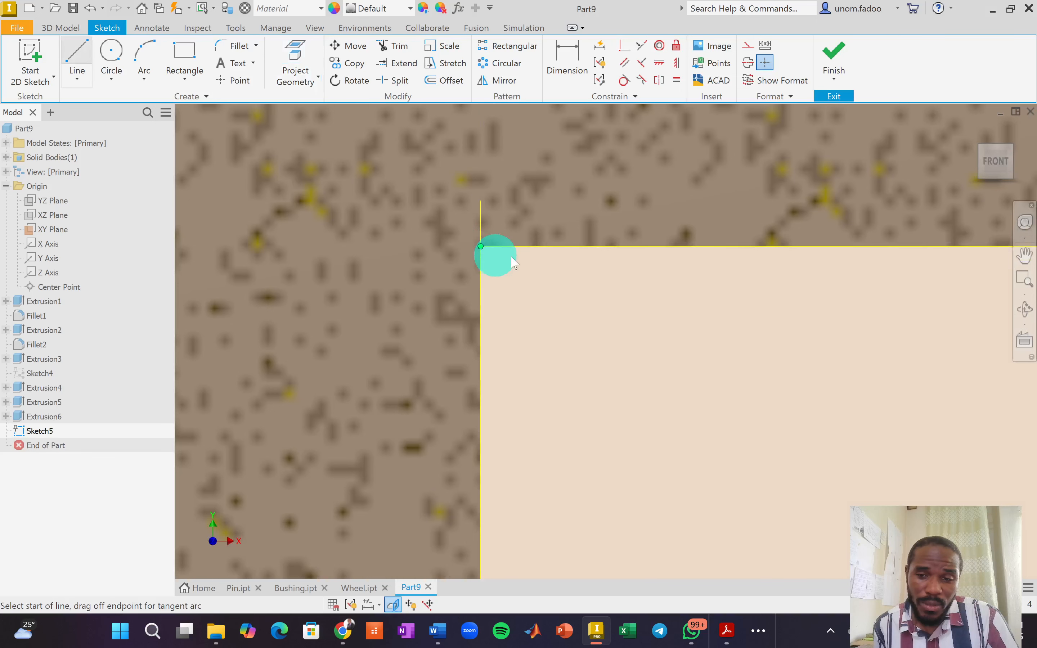
pyautogui.scroll(-3, 667, 280)
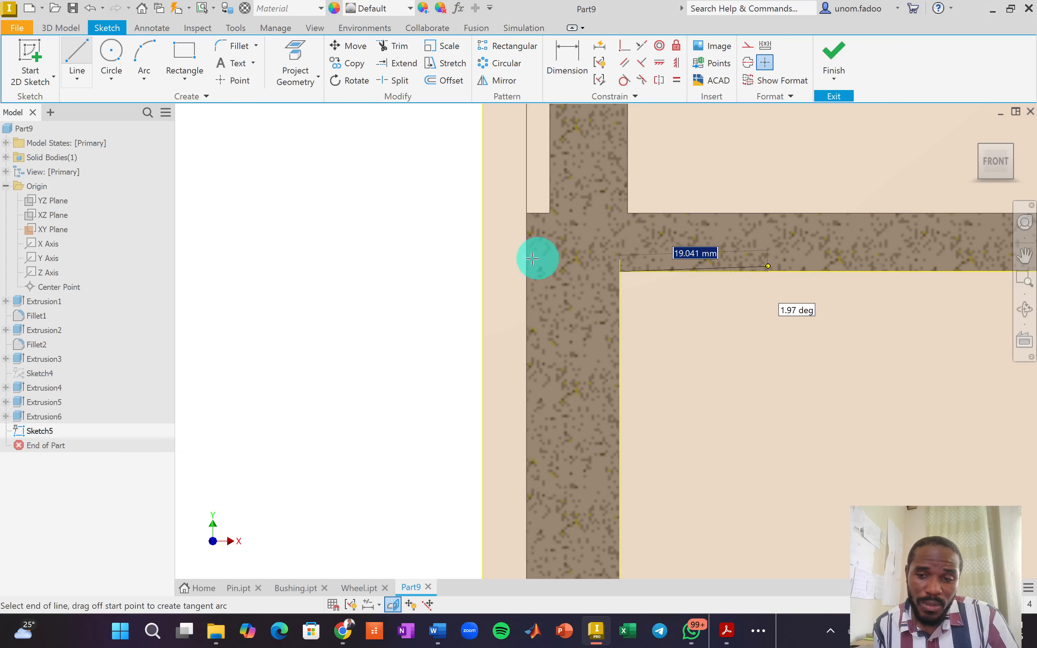
pyautogui.scroll(-3, 527, 259)
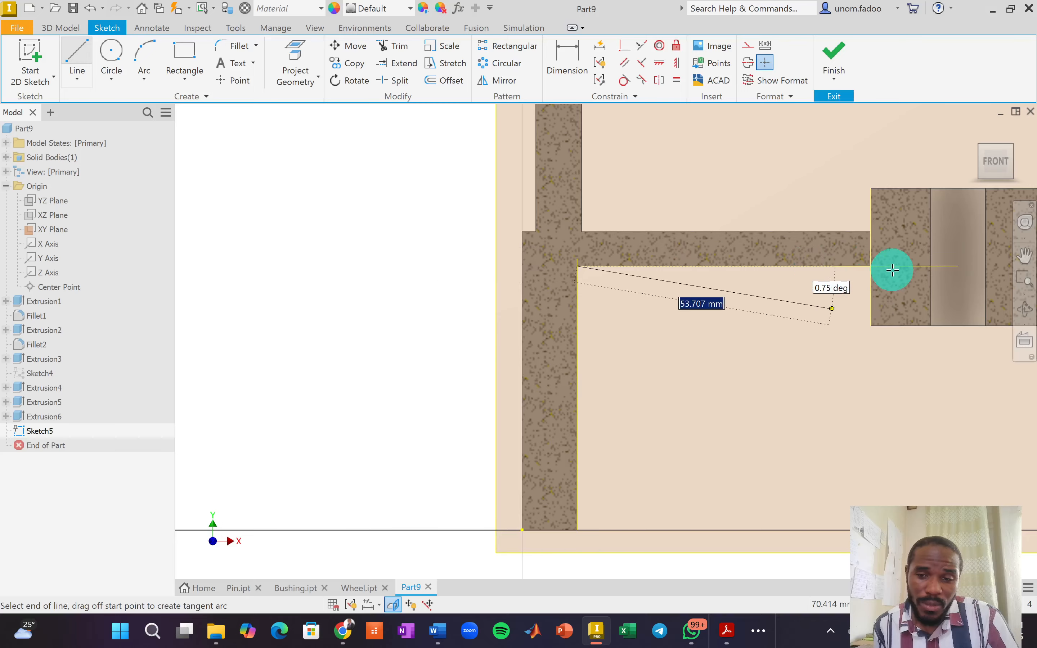
pyautogui.scroll(5, 883, 267)
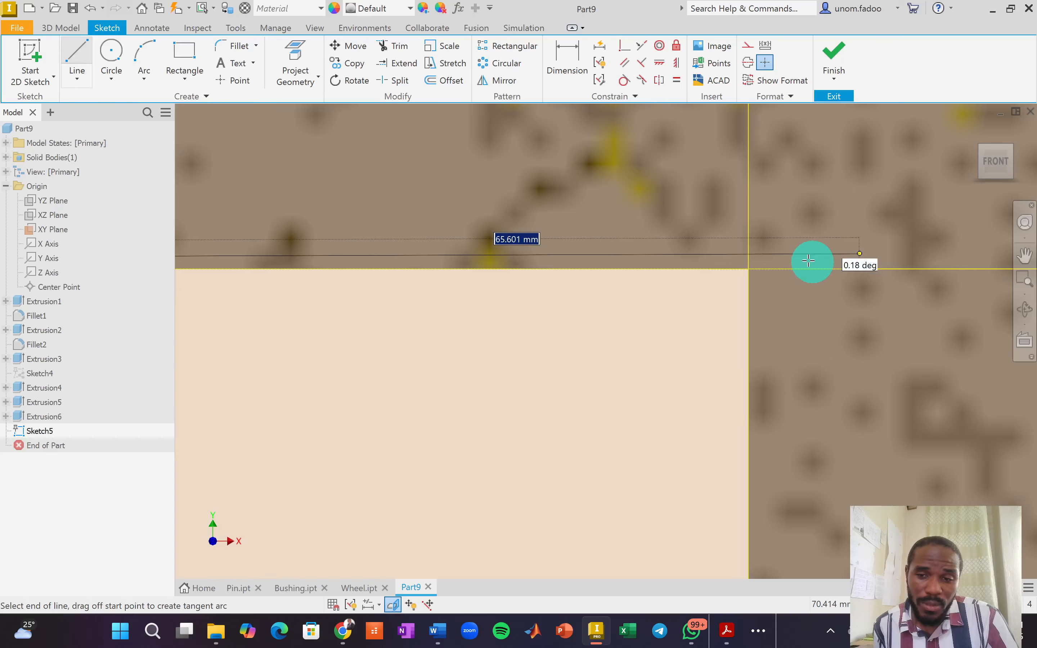
pyautogui.scroll(3, 810, 261)
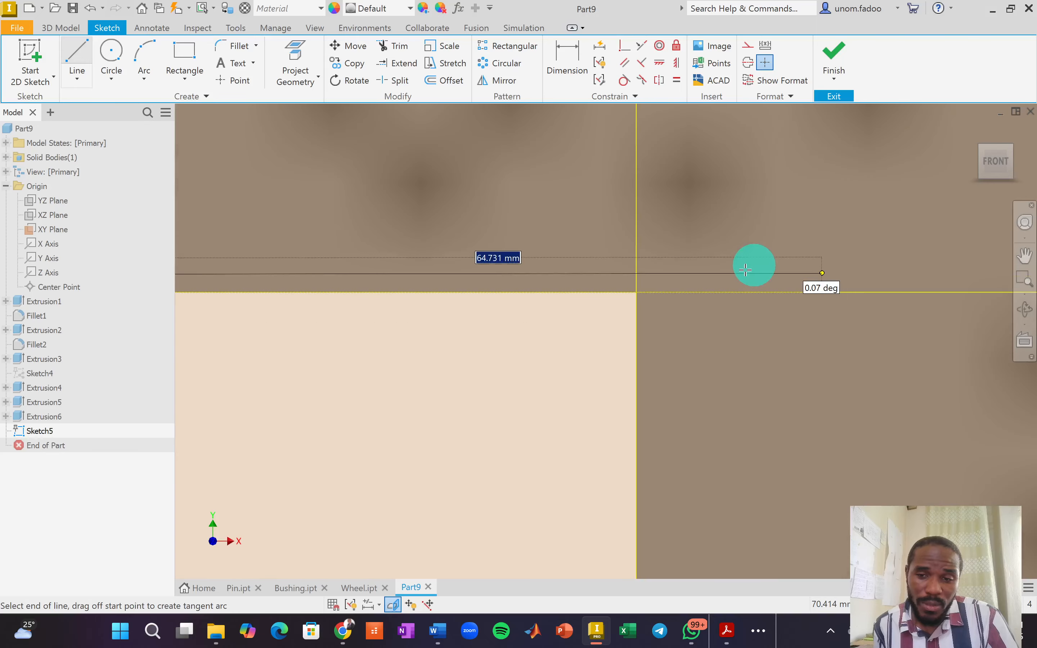
pyautogui.click(636, 292)
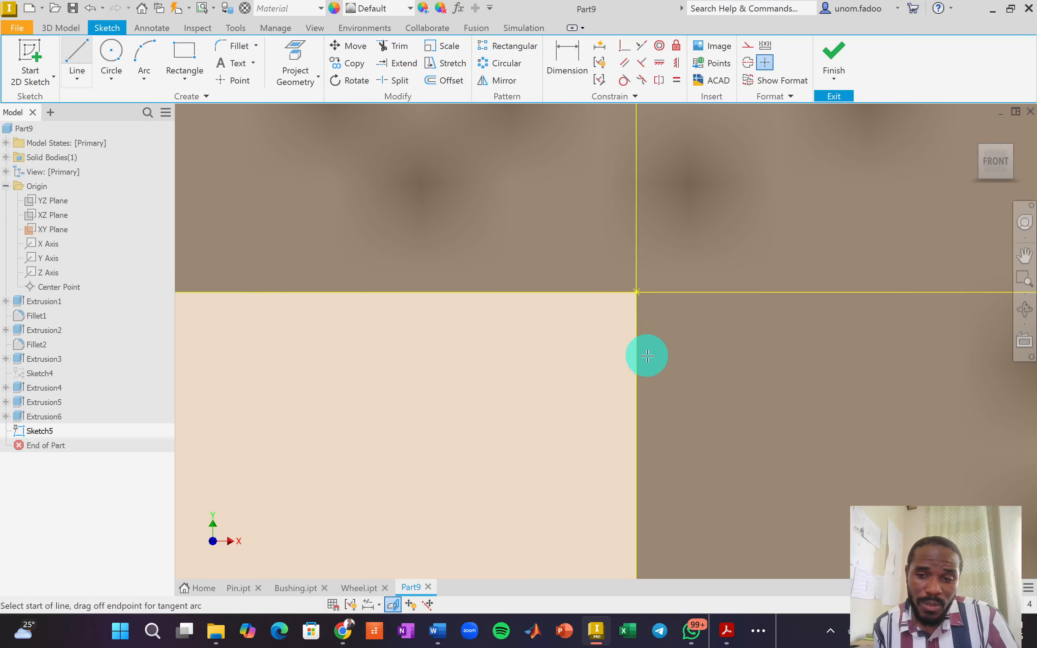
pyautogui.scroll(-4, 646, 396)
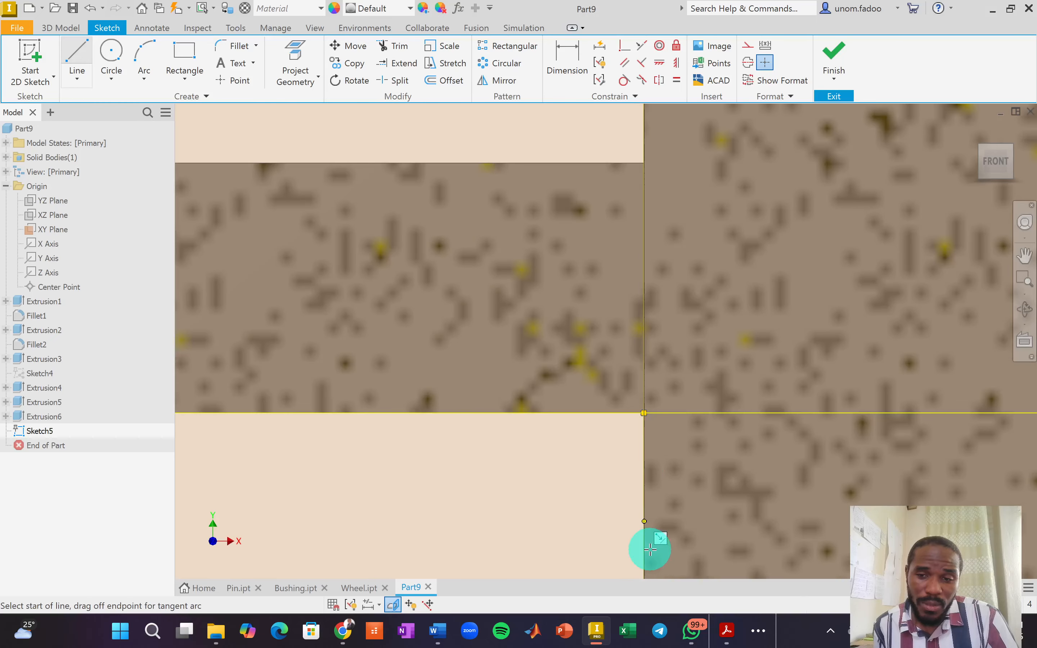
pyautogui.moveTo(655, 502)
pyautogui.mouseDown(button='middle')
pyautogui.moveTo(661, 342)
pyautogui.moveTo(648, 216)
pyautogui.mouseUp(button='middle')
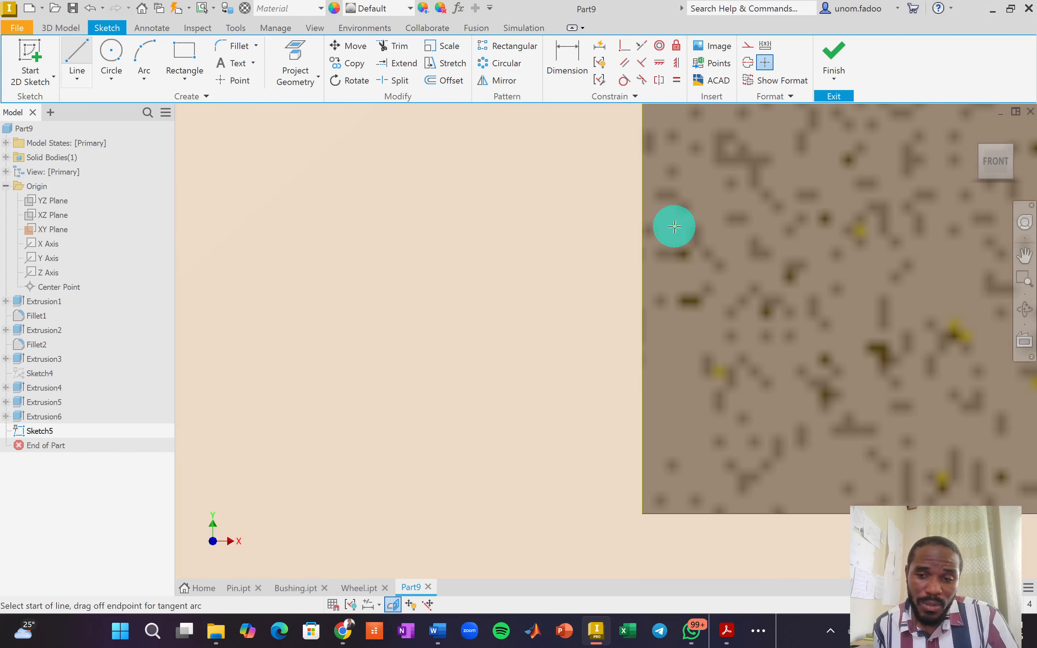
pyautogui.scroll(-2, 669, 222)
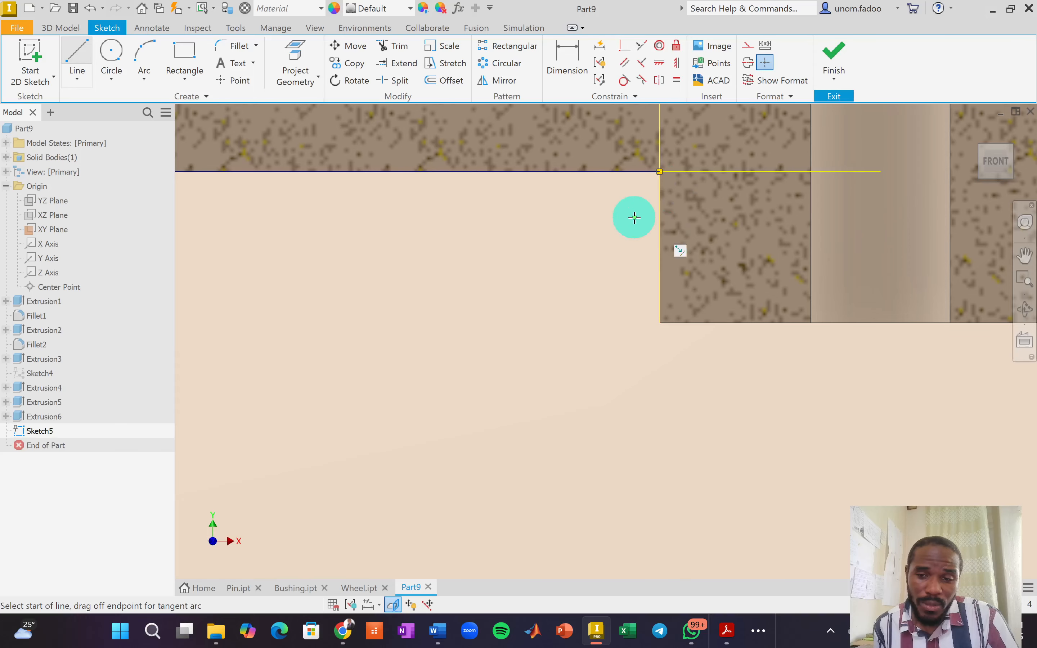
pyautogui.press('Escape')
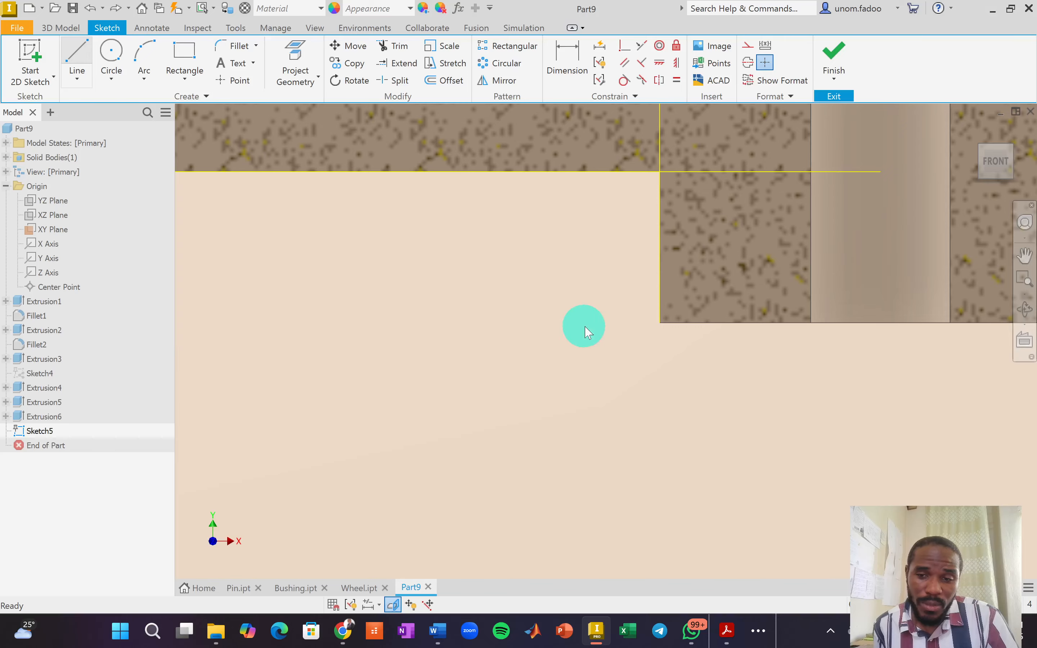
pyautogui.scroll(-3, 474, 285)
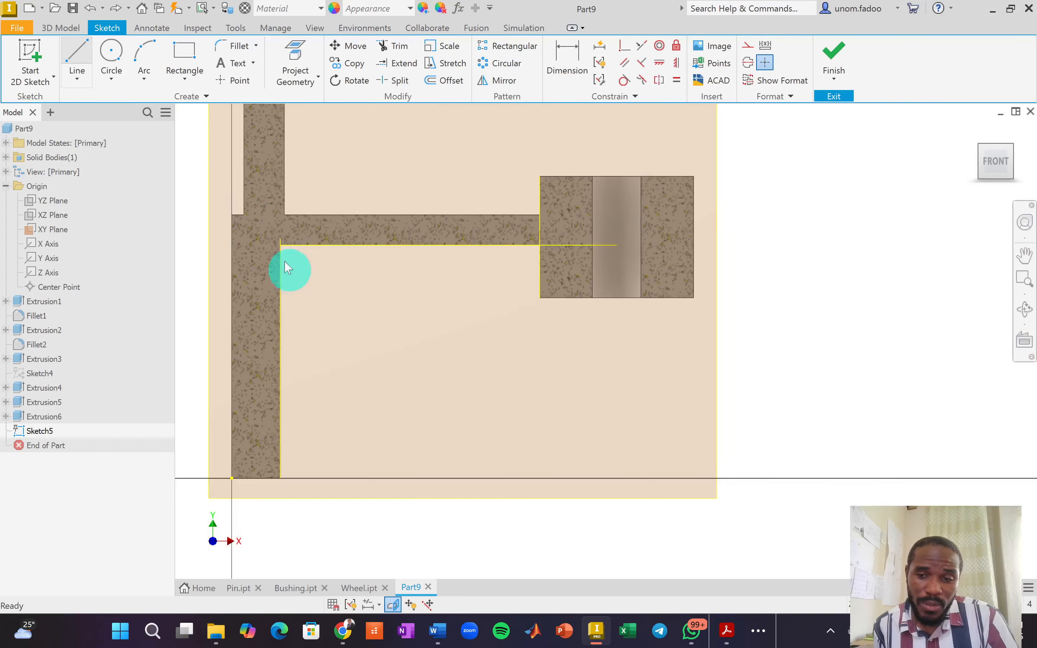
# Draw a 67 mm top line from the inner corner and a 13 mm line dropping down.
pyautogui.click(77, 50)
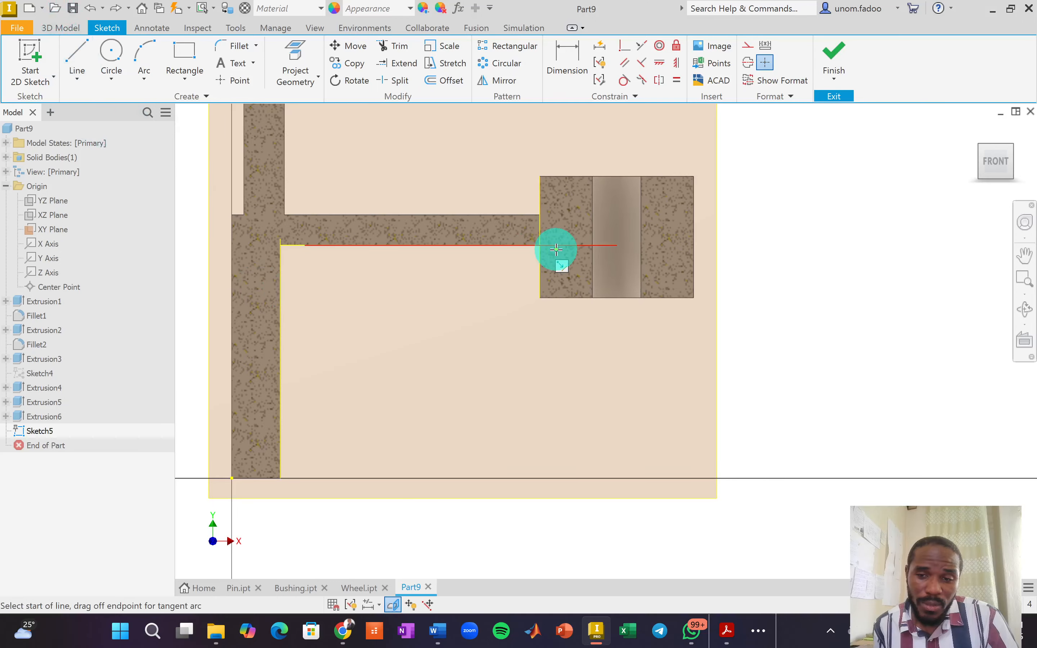
pyautogui.scroll(2, 291, 245)
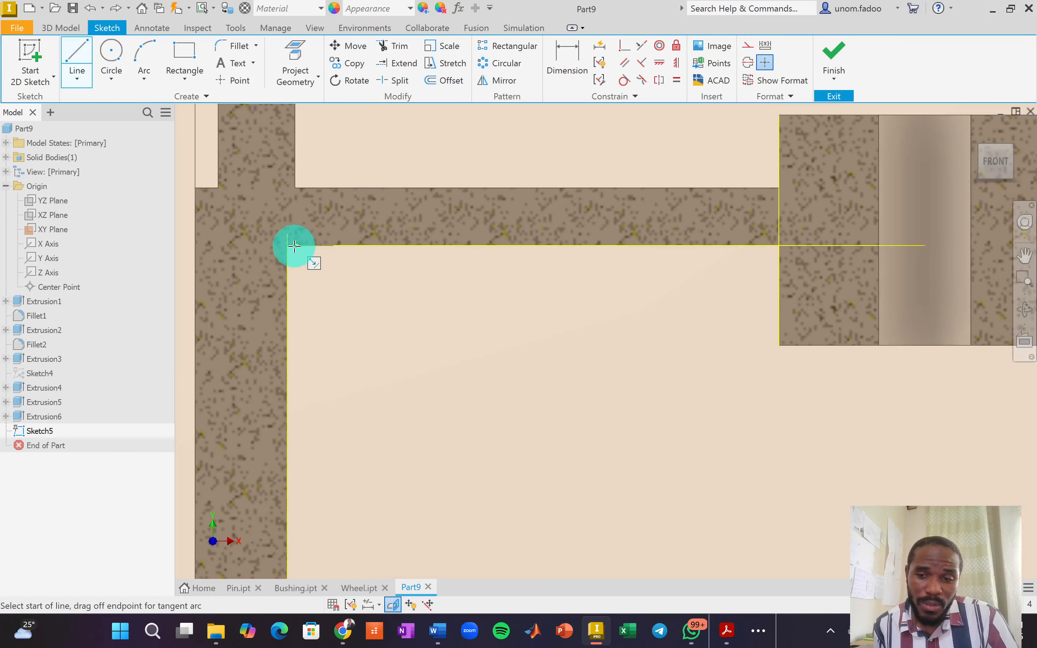
pyautogui.click(288, 245)
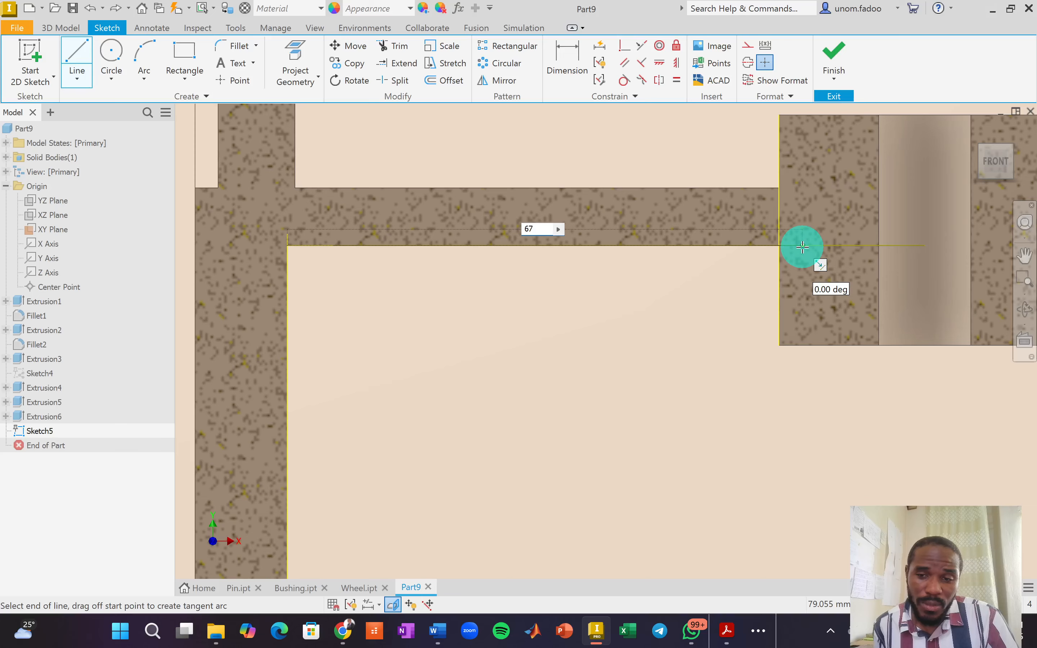
pyautogui.press('Return')
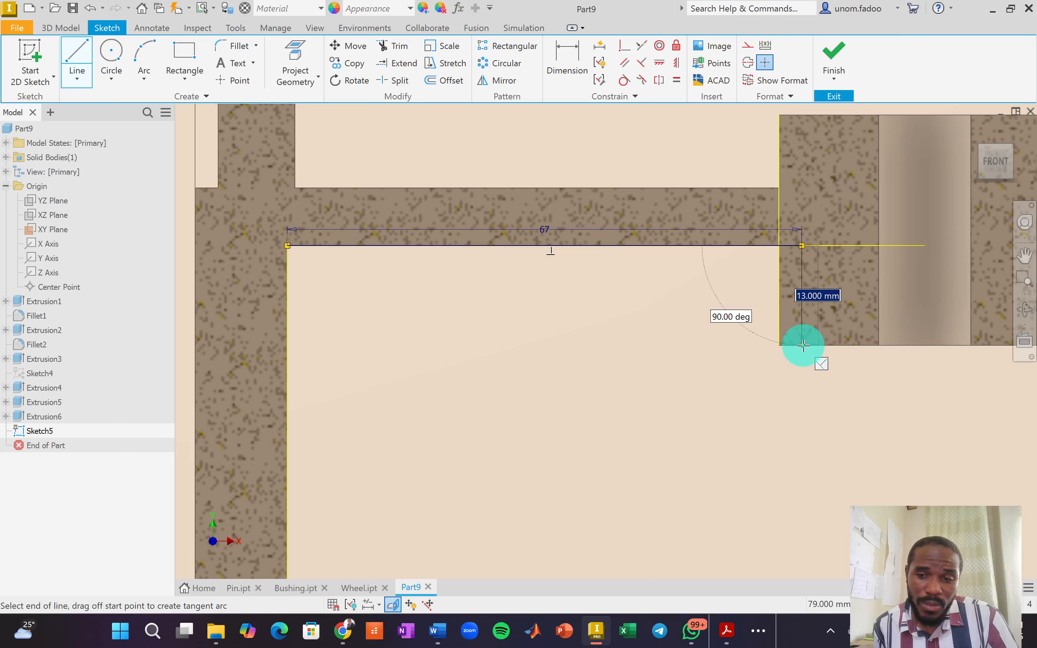
pyautogui.click(804, 345)
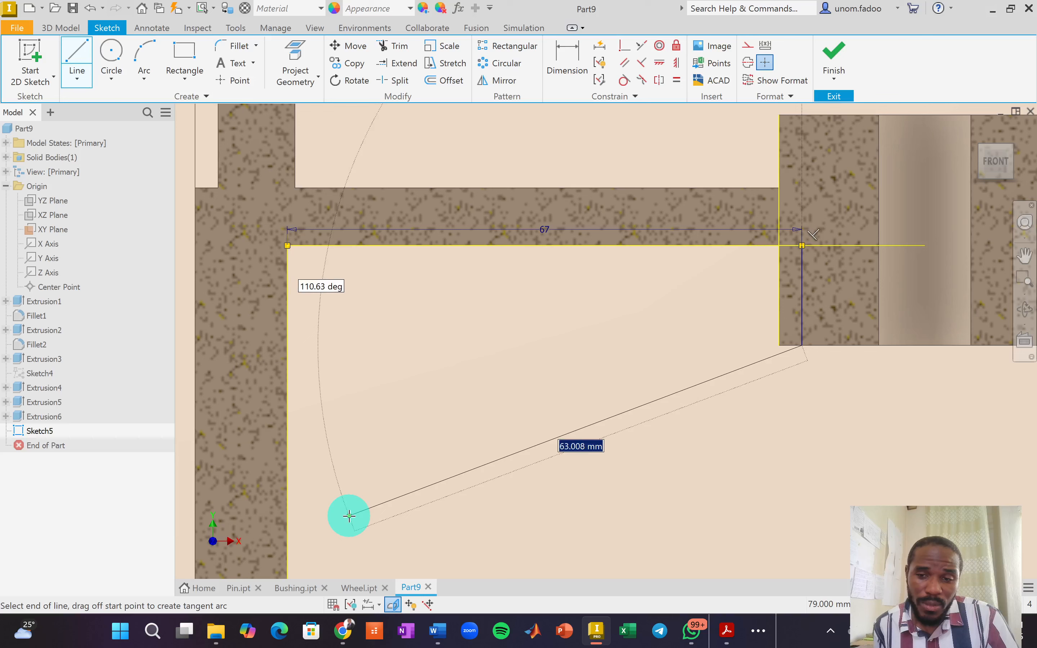
# Add the slanted line to the wall's bottom corner and a line back up closing the profile.
pyautogui.moveTo(350, 525)
pyautogui.mouseDown(button='middle')
pyautogui.moveTo(368, 399)
pyautogui.moveTo(363, 279)
pyautogui.mouseUp(button='middle')
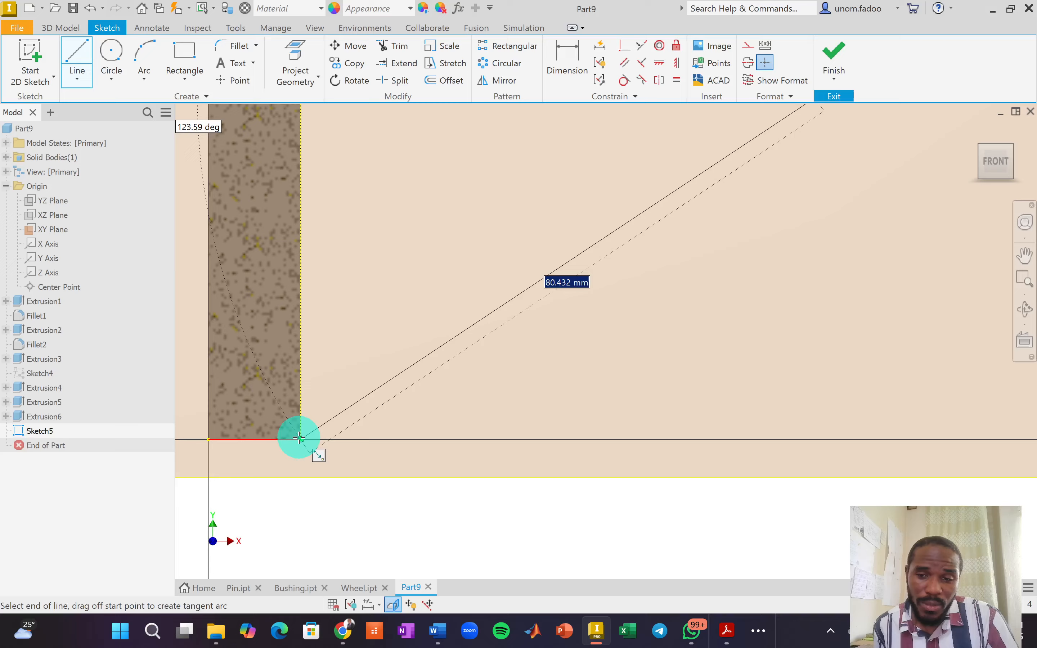
pyautogui.click(299, 439)
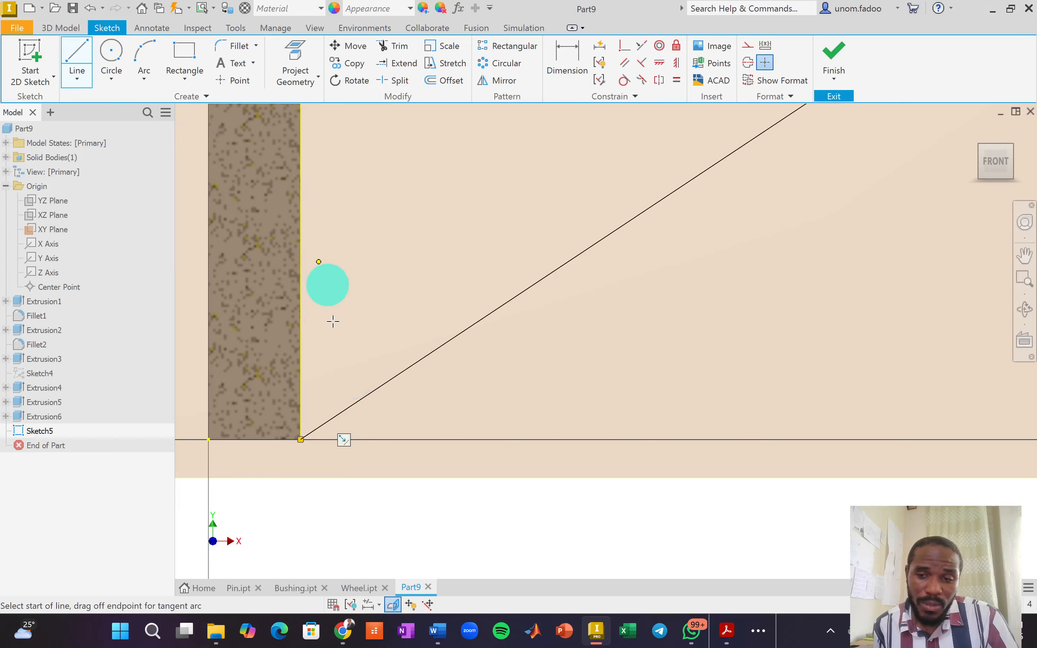
pyautogui.moveTo(310, 318); pyautogui.dragTo(320, 402, button='middle')
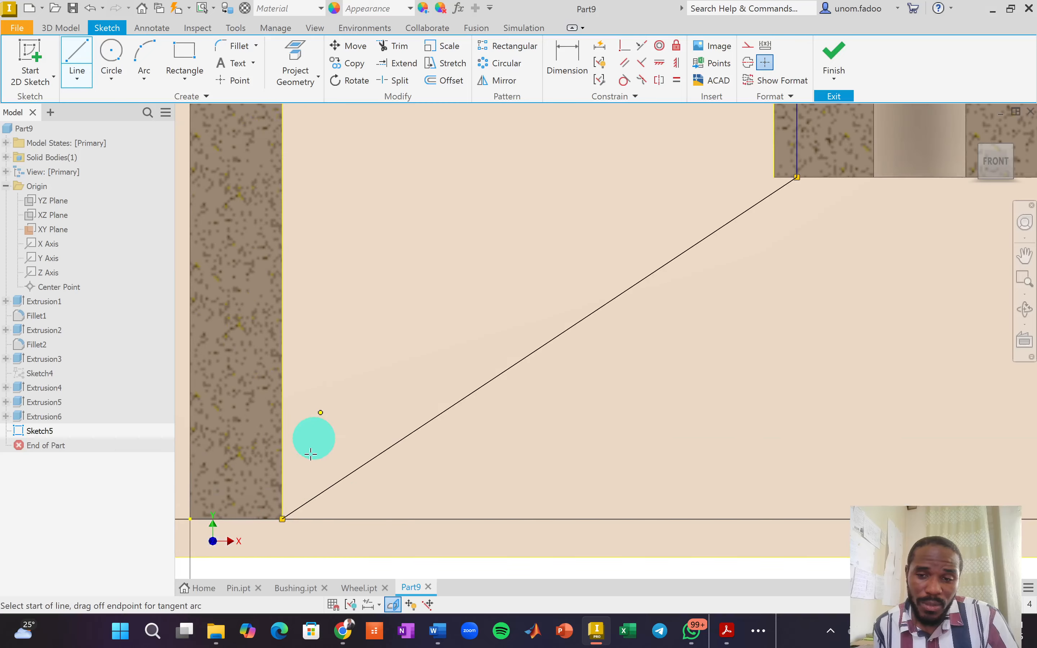
pyautogui.click(282, 518)
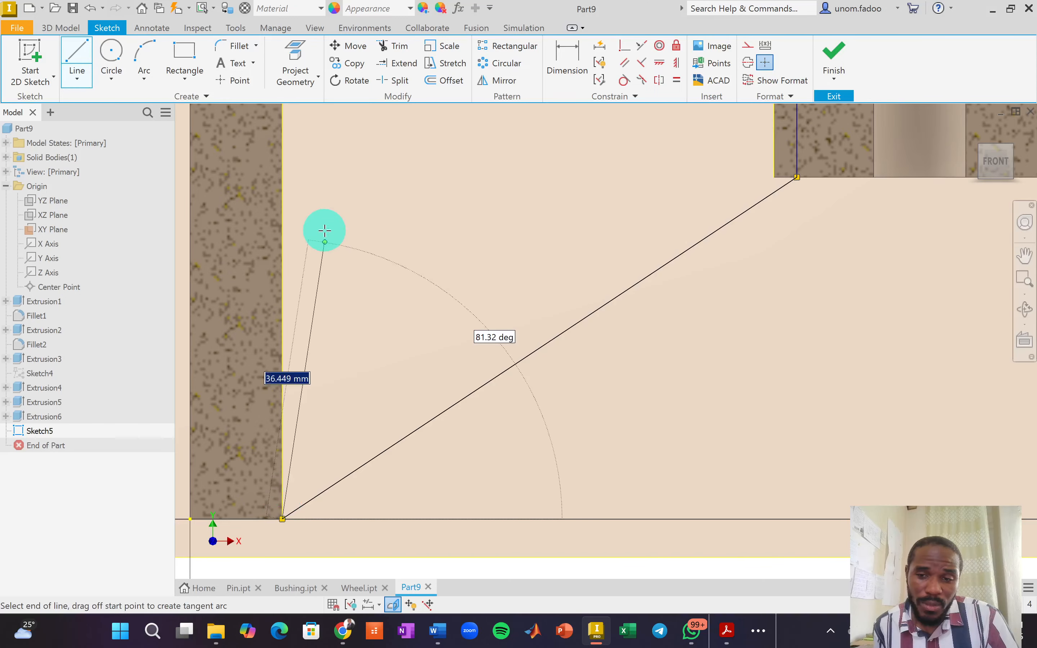
pyautogui.scroll(-1, 305, 403)
pyautogui.moveTo(305, 403); pyautogui.dragTo(309, 501, button='middle')
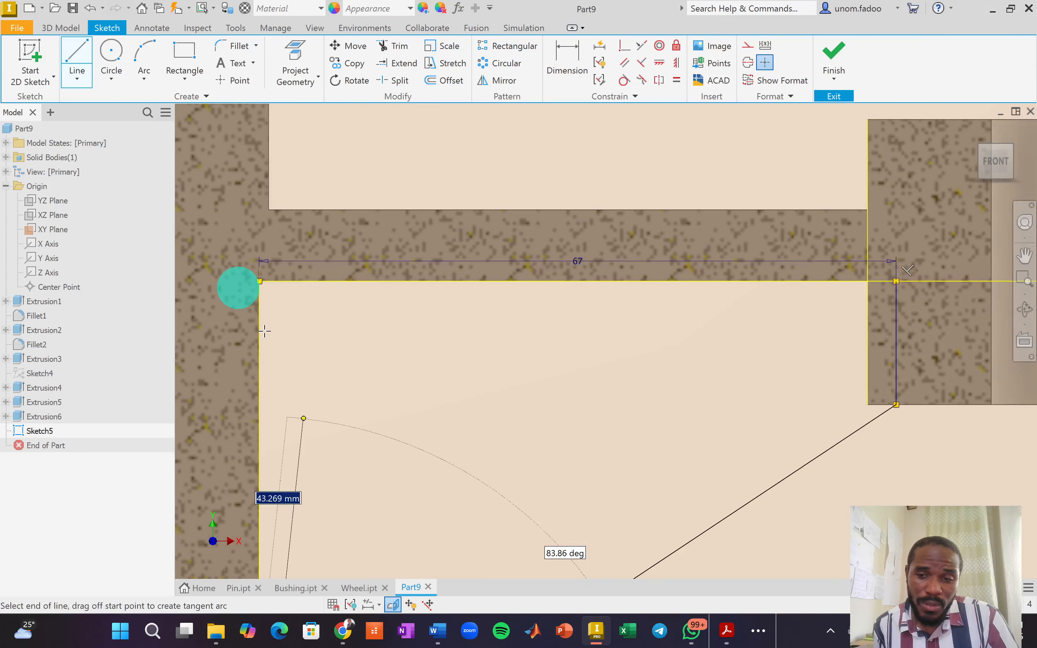
pyautogui.click(259, 282)
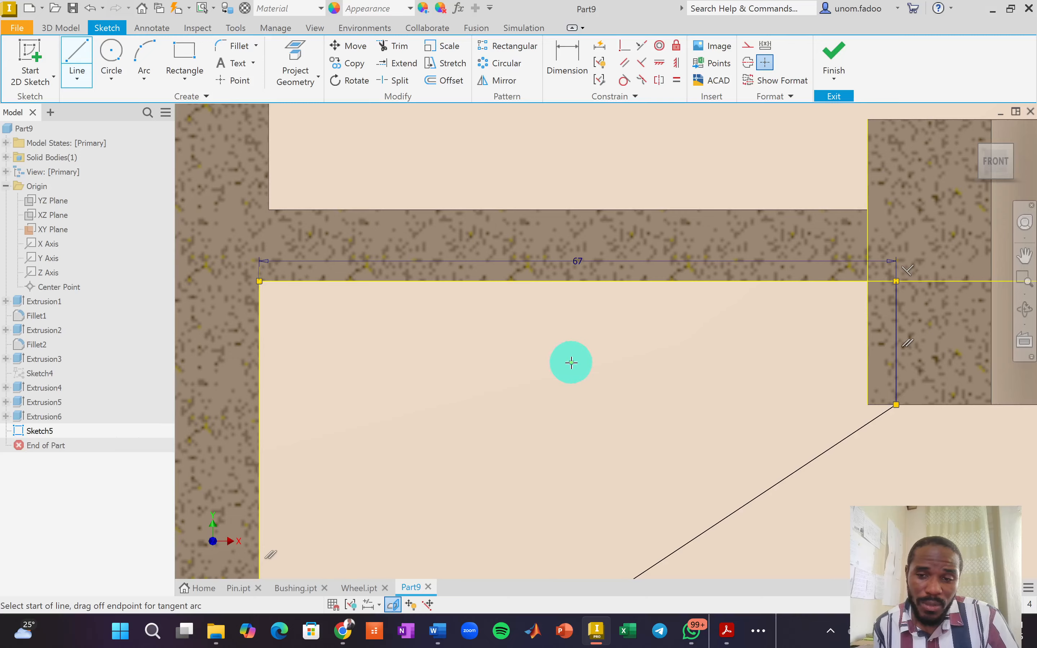
# End line drawing, auto-dimension the rib sketch to get the 33.59° angle, and finish Sketch5.
pyautogui.rightClick(586, 353)
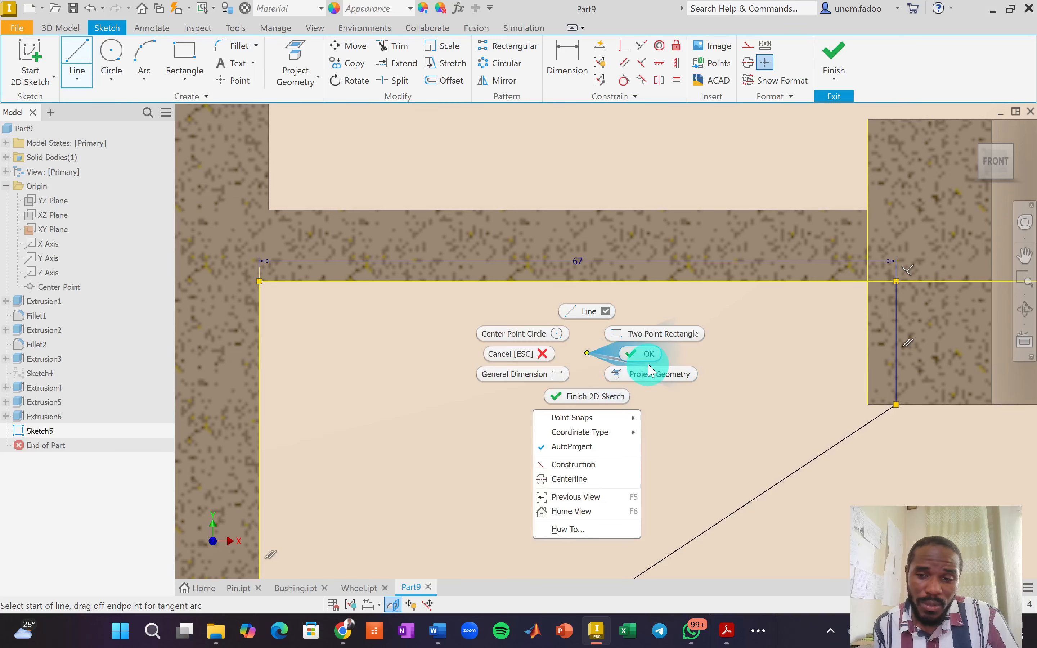
pyautogui.click(643, 356)
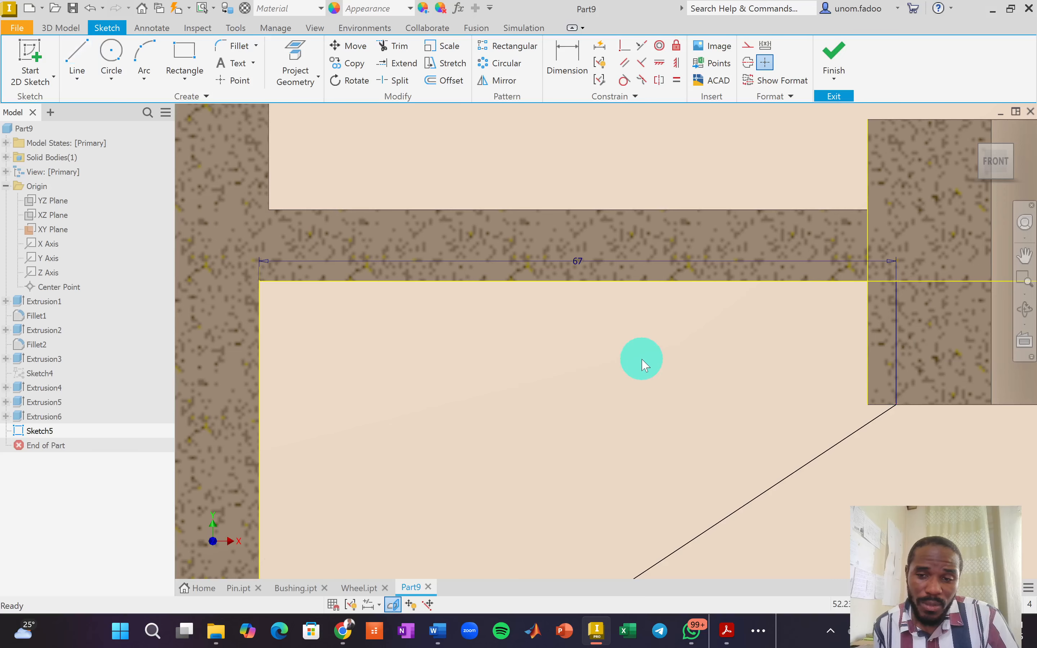
pyautogui.click(600, 52)
pyautogui.click(249, 209)
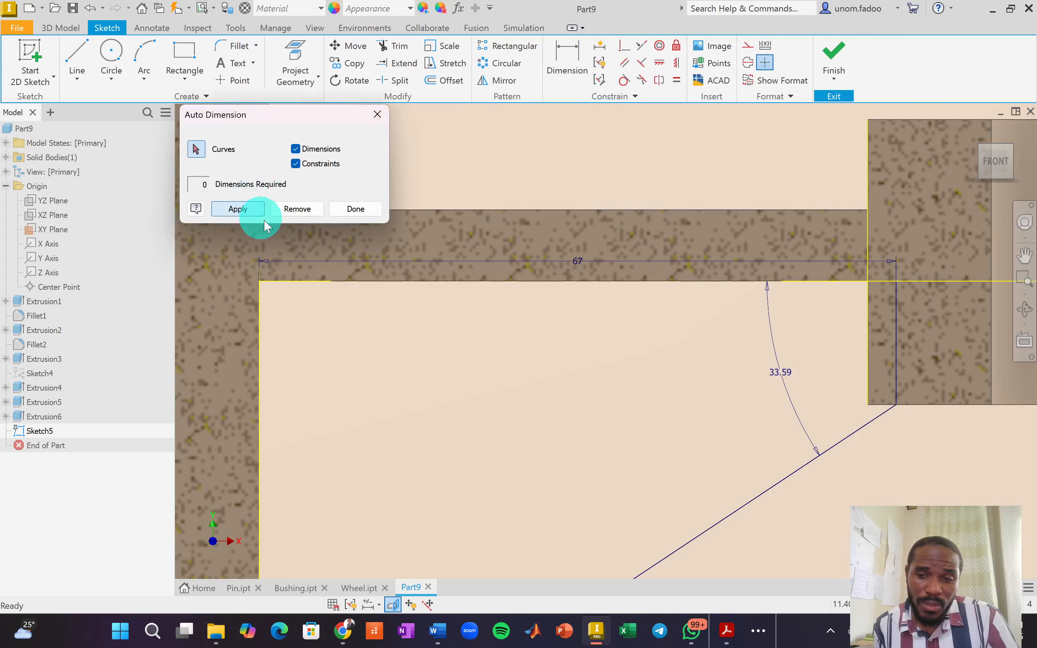
pyautogui.click(366, 208)
pyautogui.click(627, 364)
pyautogui.scroll(-5, 630, 365)
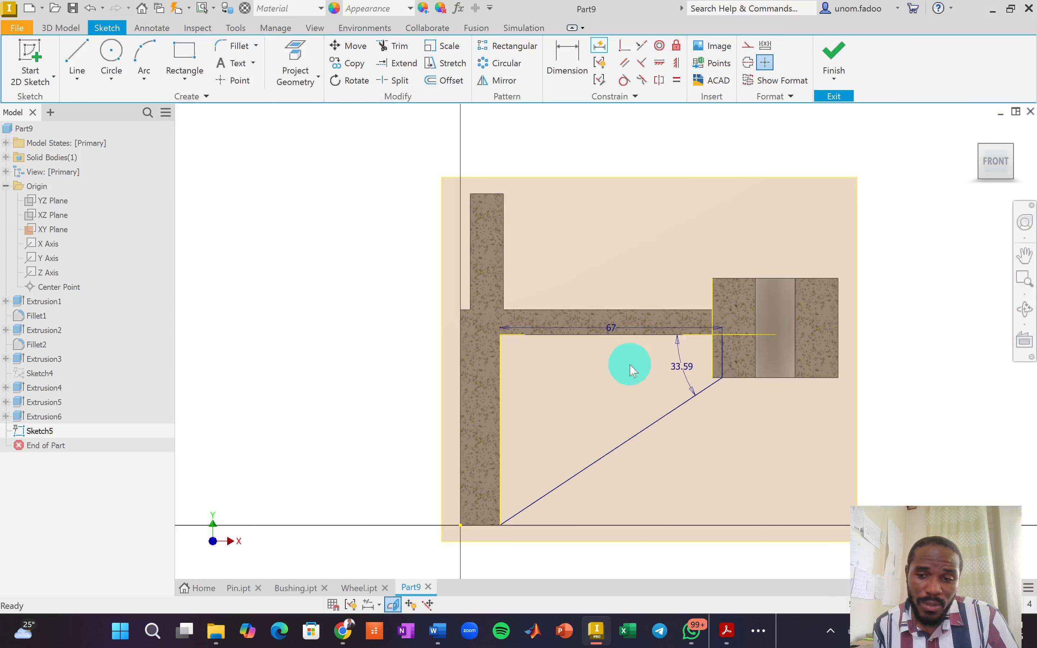
pyautogui.click(843, 50)
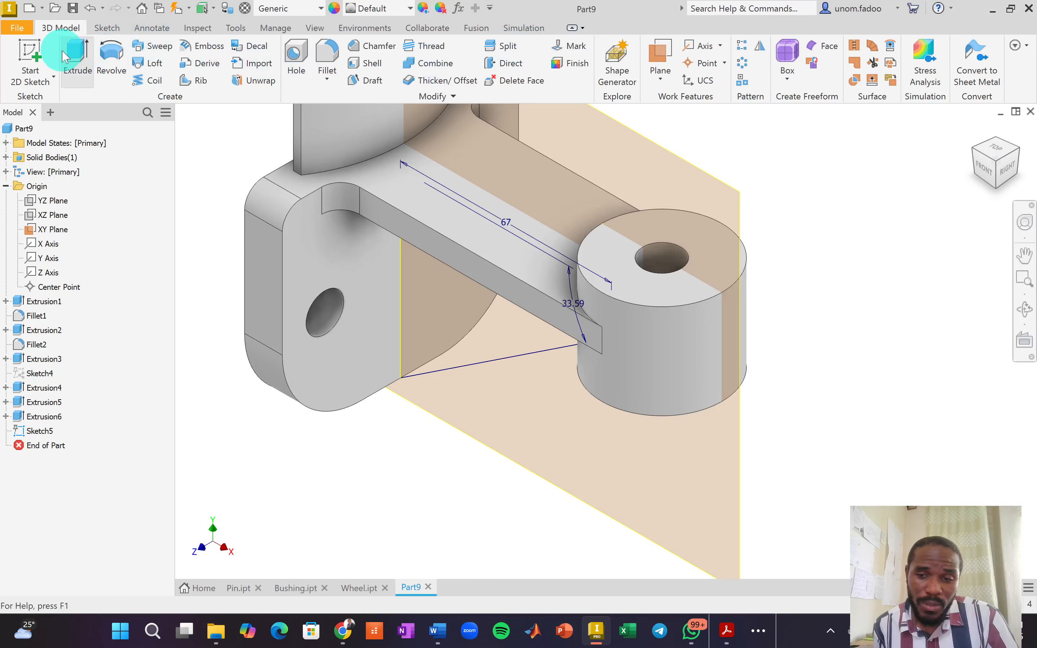
# Extrude the rib sketch 8 mm symmetrically as the solid Extrusion7.
pyautogui.click(76, 63)
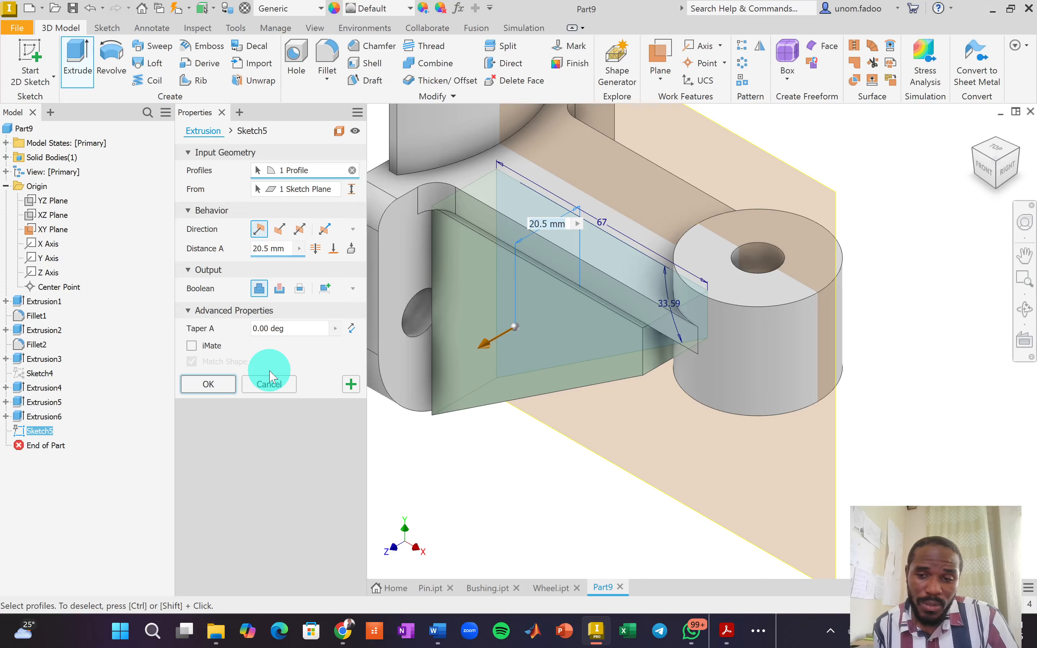
pyautogui.click(272, 249)
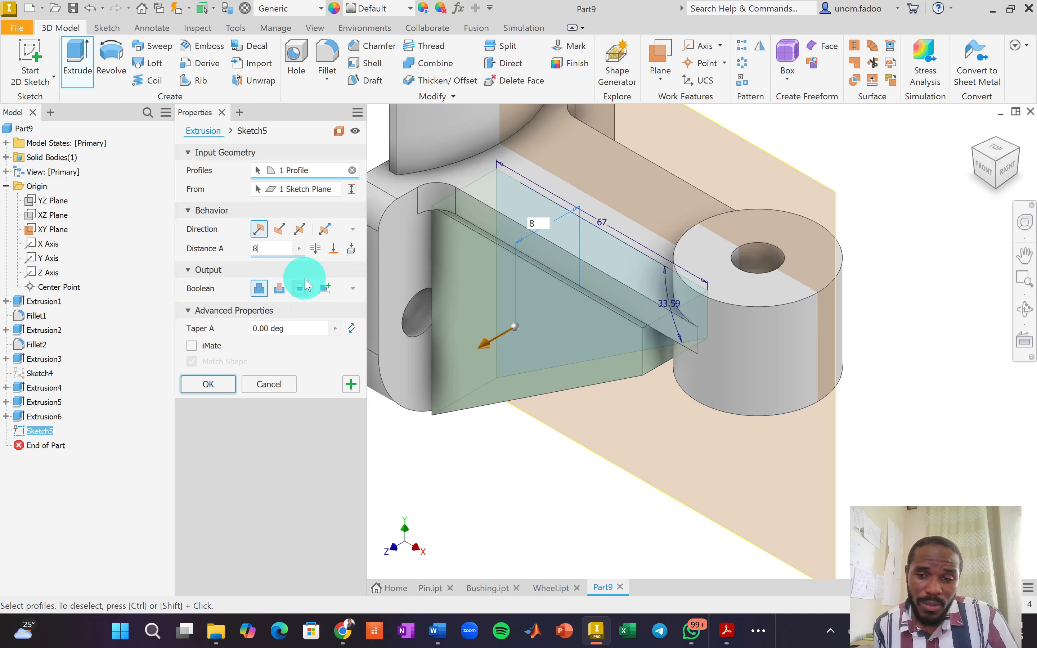
pyautogui.click(302, 231)
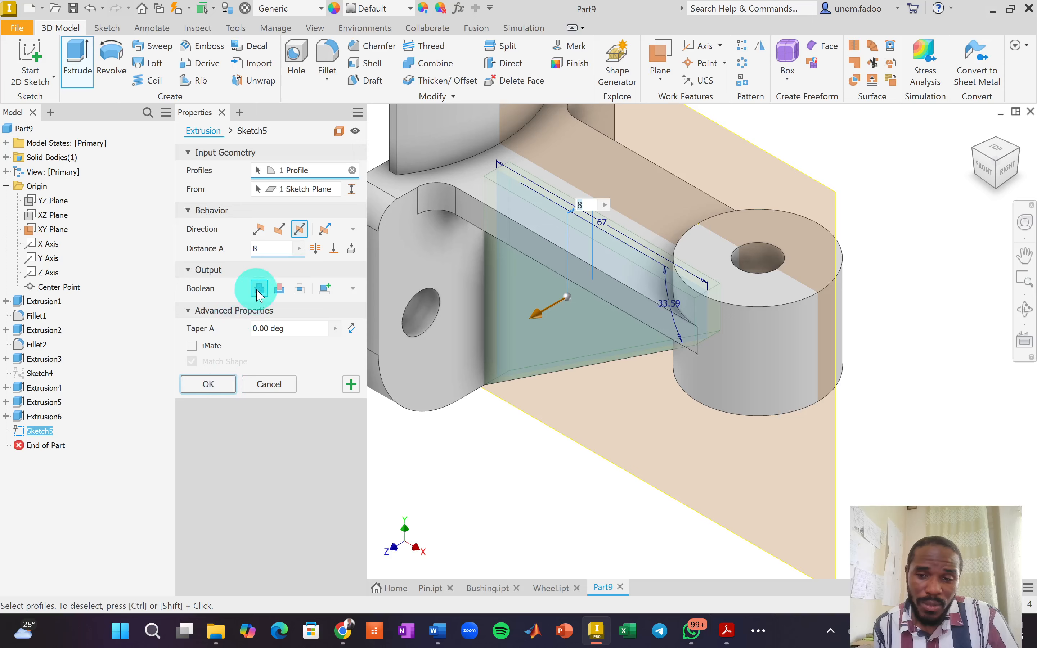
pyautogui.click(226, 383)
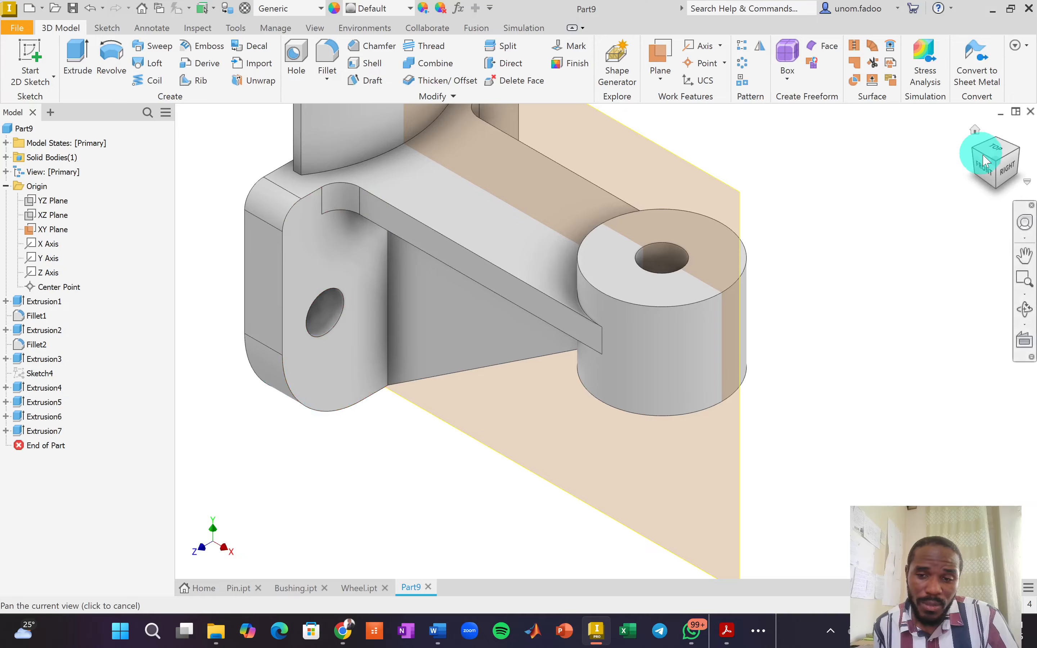
pyautogui.click(995, 165)
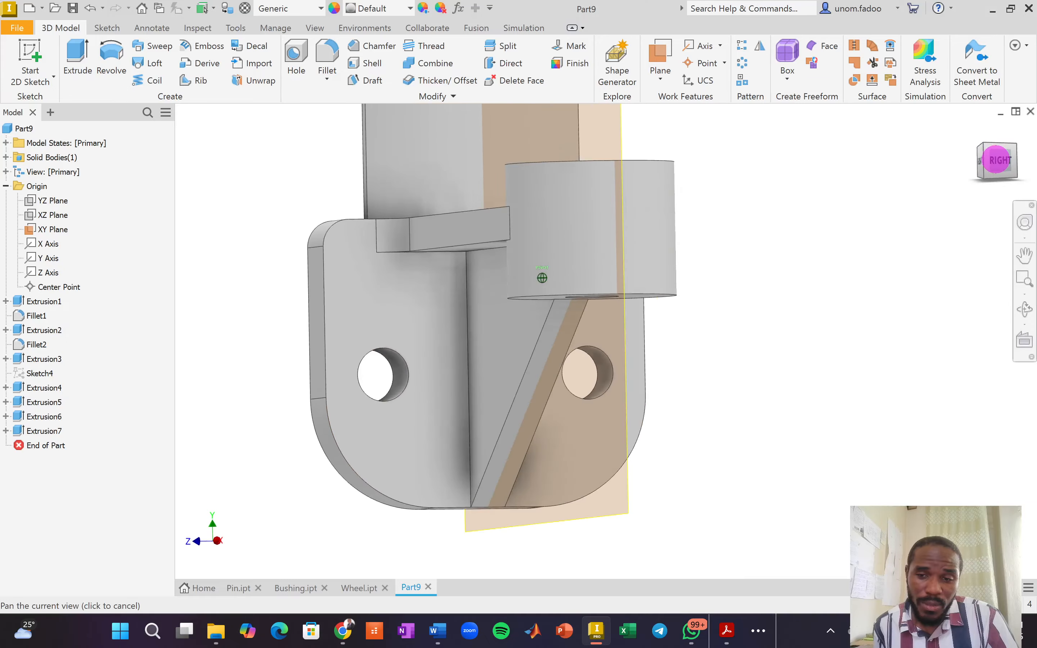
pyautogui.moveTo(996, 160); pyautogui.dragTo(995, 159)
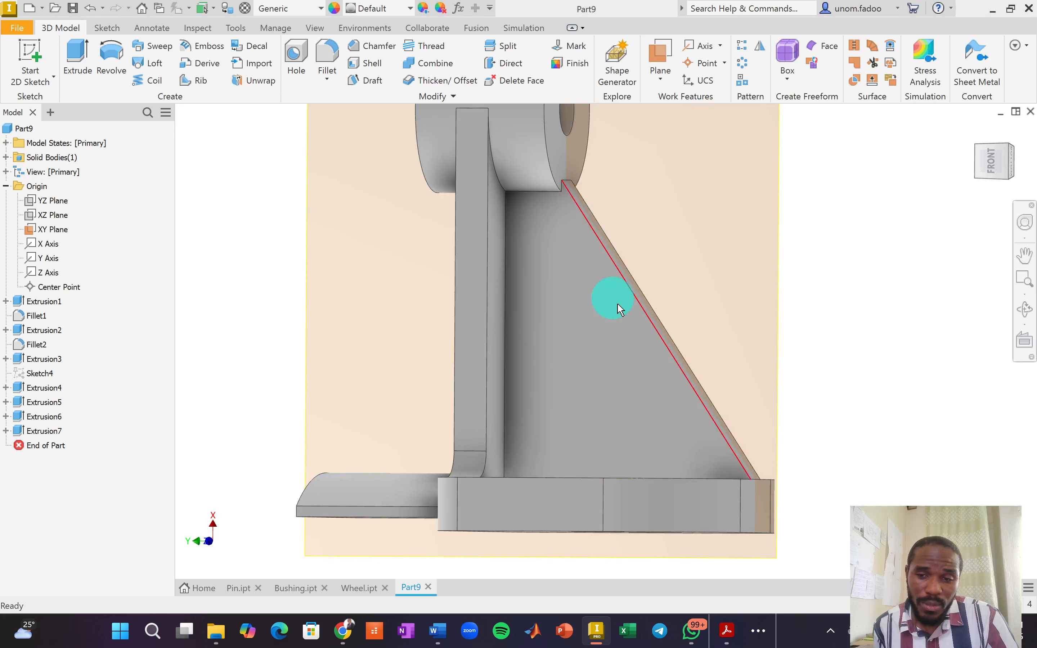
pyautogui.hotkey('alt', 'Tab')
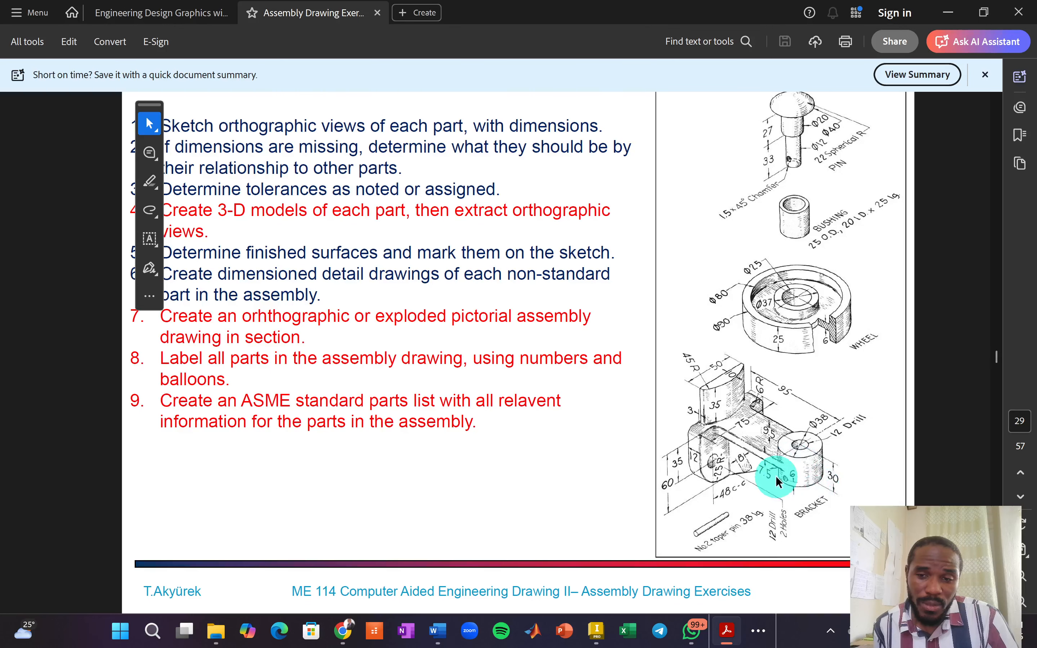
pyautogui.hotkey('alt', 'Tab')
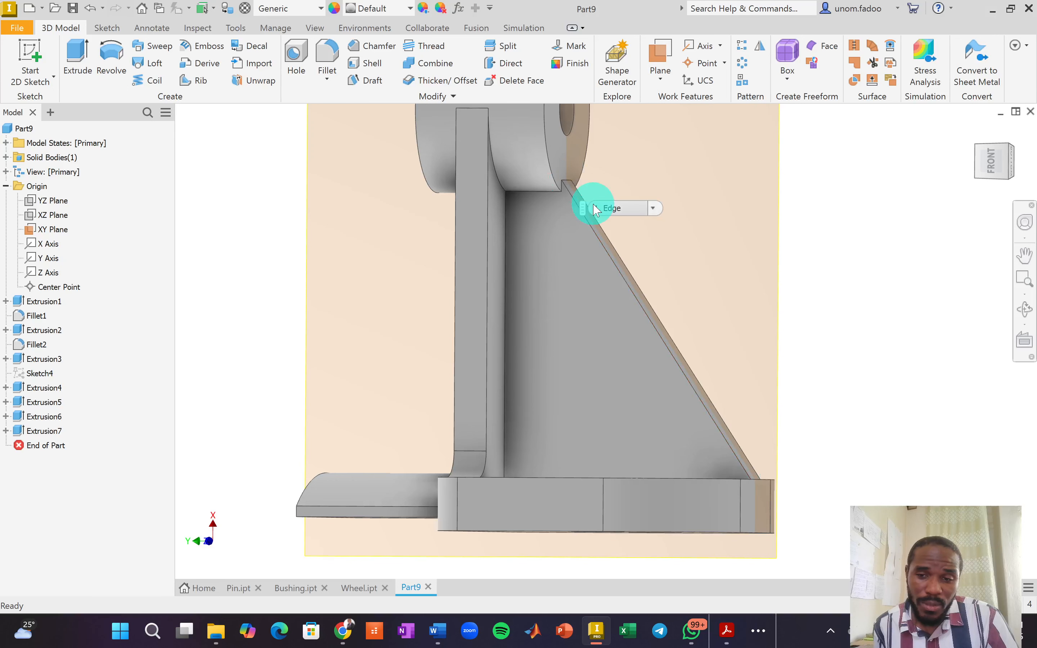
# Expand Extrusion7 in the browser and bring up the options for its Sketch5.
pyautogui.scroll(3, 580, 187)
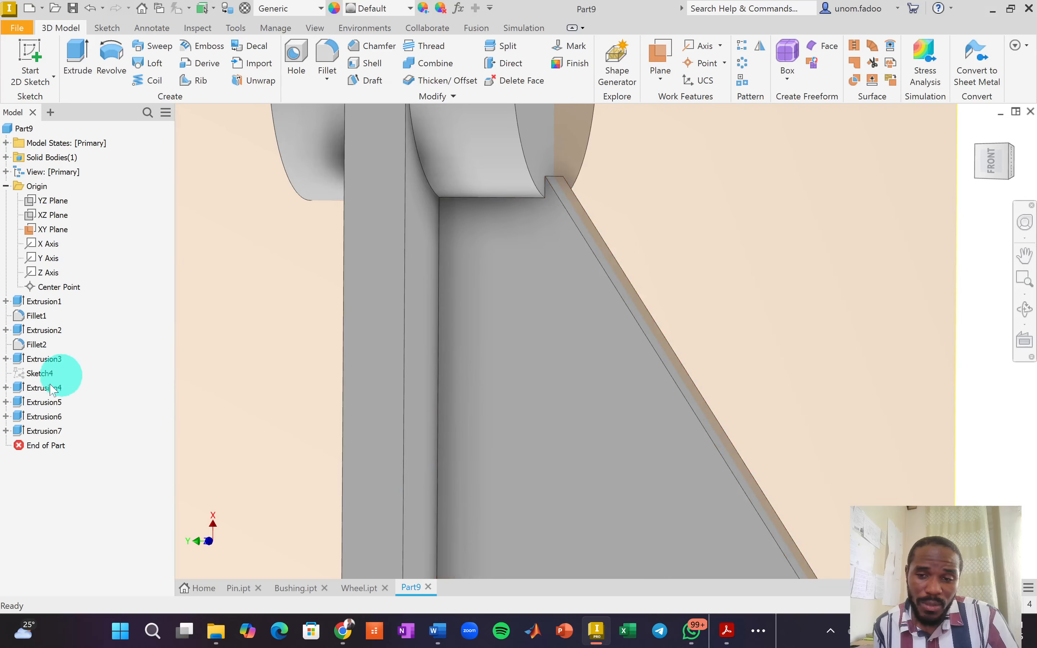
pyautogui.click(6, 431)
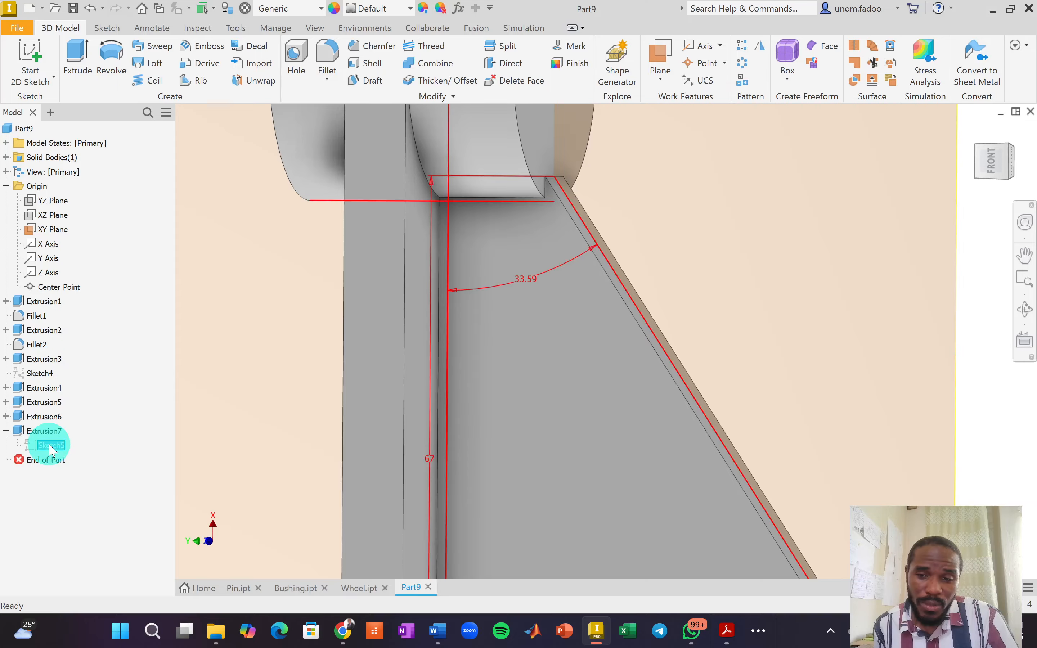
pyautogui.rightClick(51, 448)
# Edit Sketch5 and delete the 33.59° angle dimension, short horizontal line and diagonal line.
pyautogui.click(92, 369)
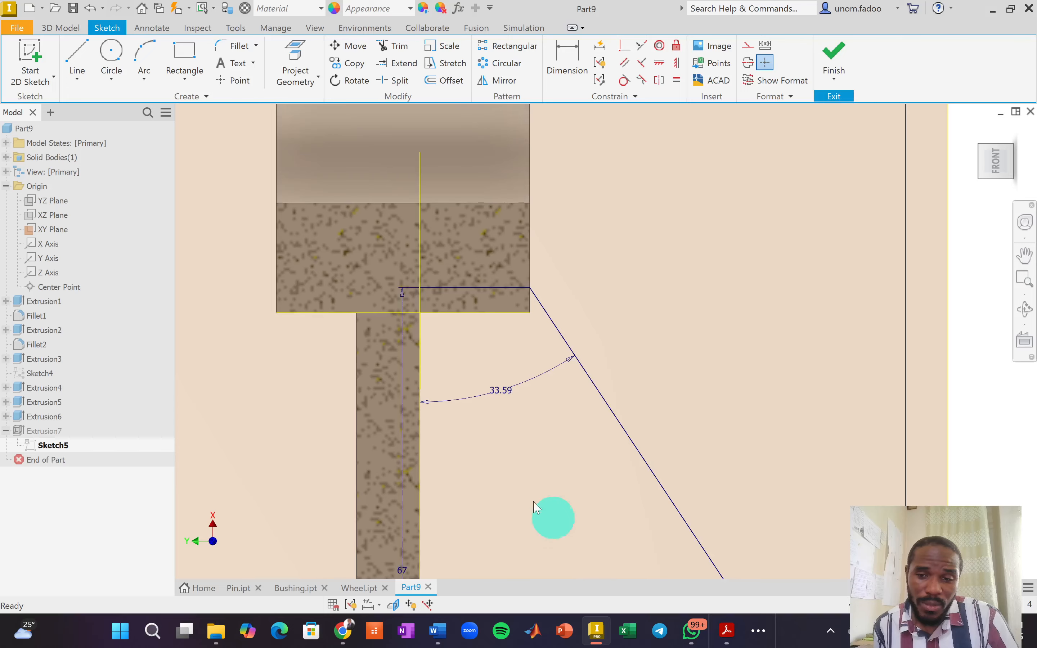
pyautogui.click(496, 399)
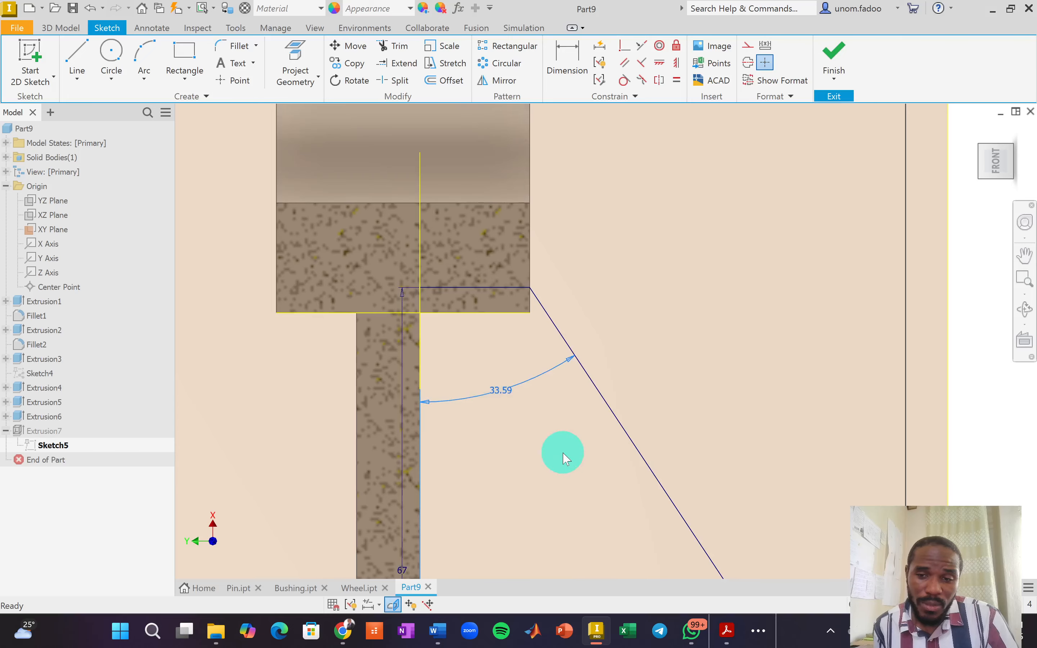
pyautogui.press('Delete')
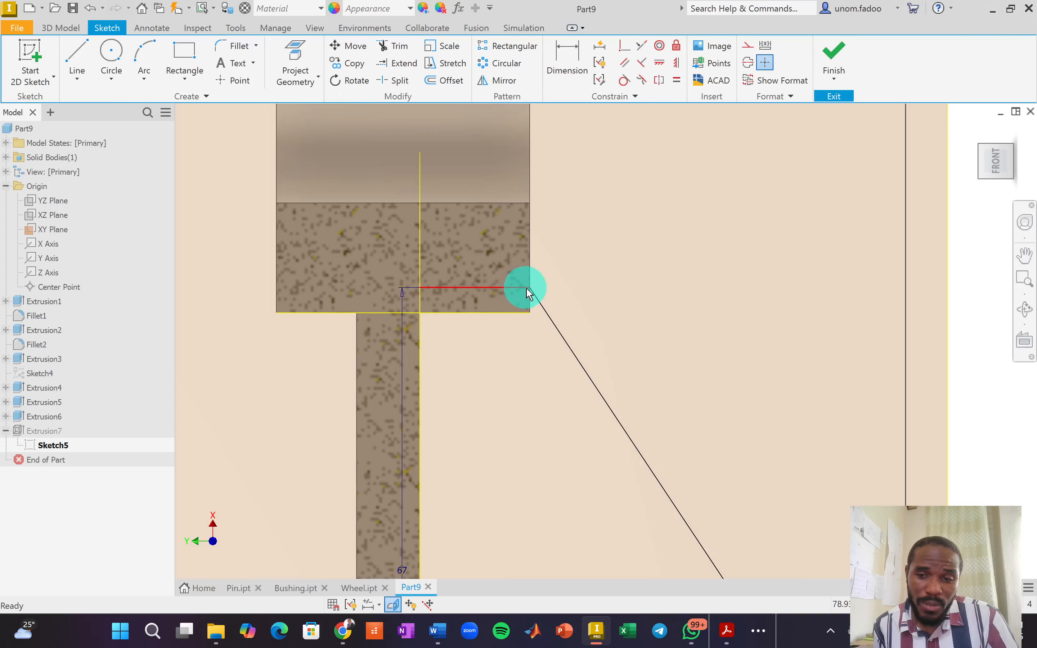
pyautogui.click(506, 287)
pyautogui.press('Delete')
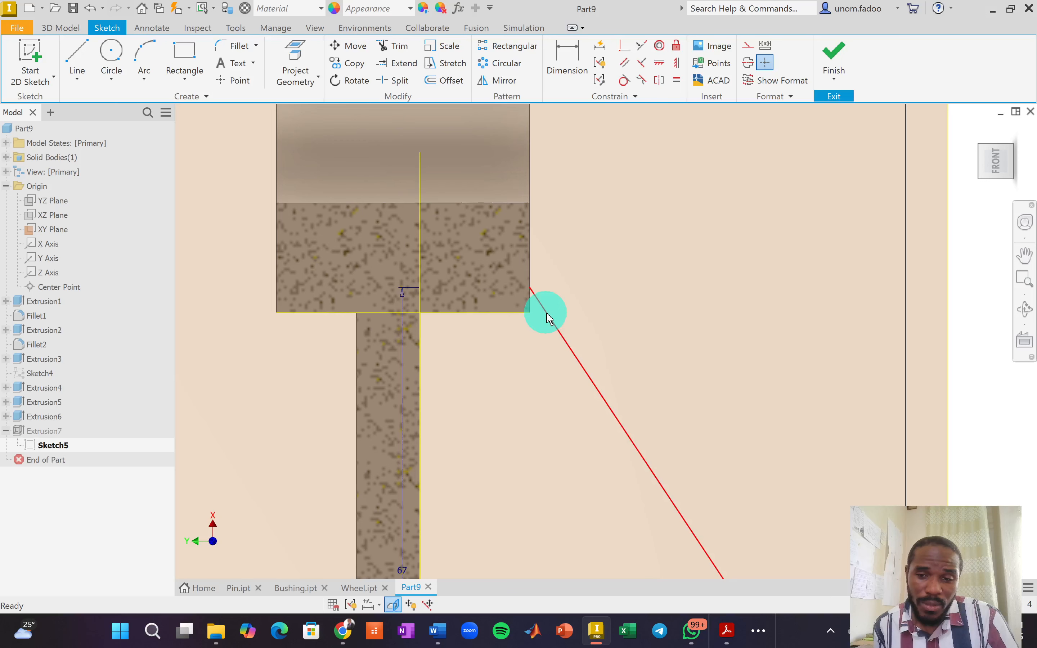
pyautogui.click(550, 319)
pyautogui.press('Delete')
pyautogui.scroll(-3, 695, 423)
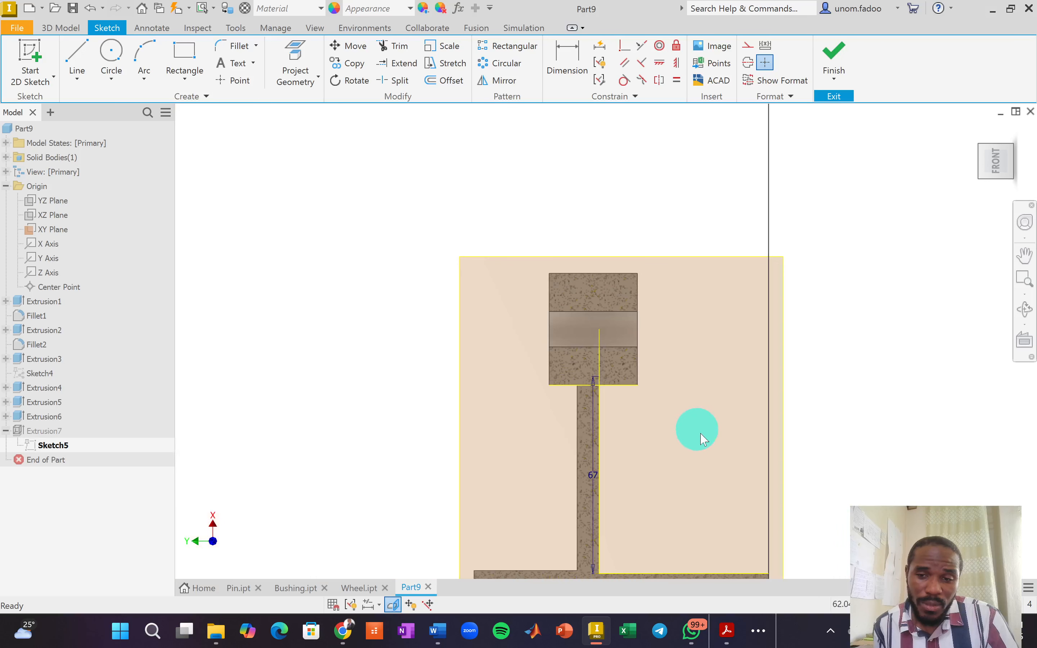
pyautogui.moveTo(643, 393); pyautogui.dragTo(536, 310, button='middle')
# Draw a new sloped line from the part's lower-right corner up toward the top block.
pyautogui.click(77, 56)
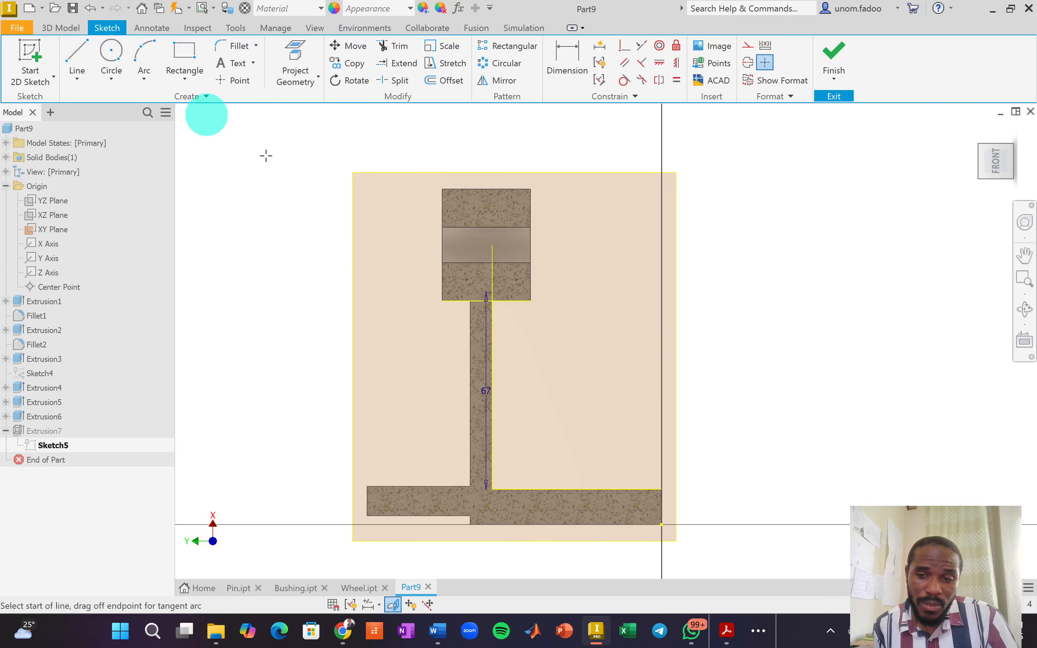
pyautogui.scroll(3, 633, 468)
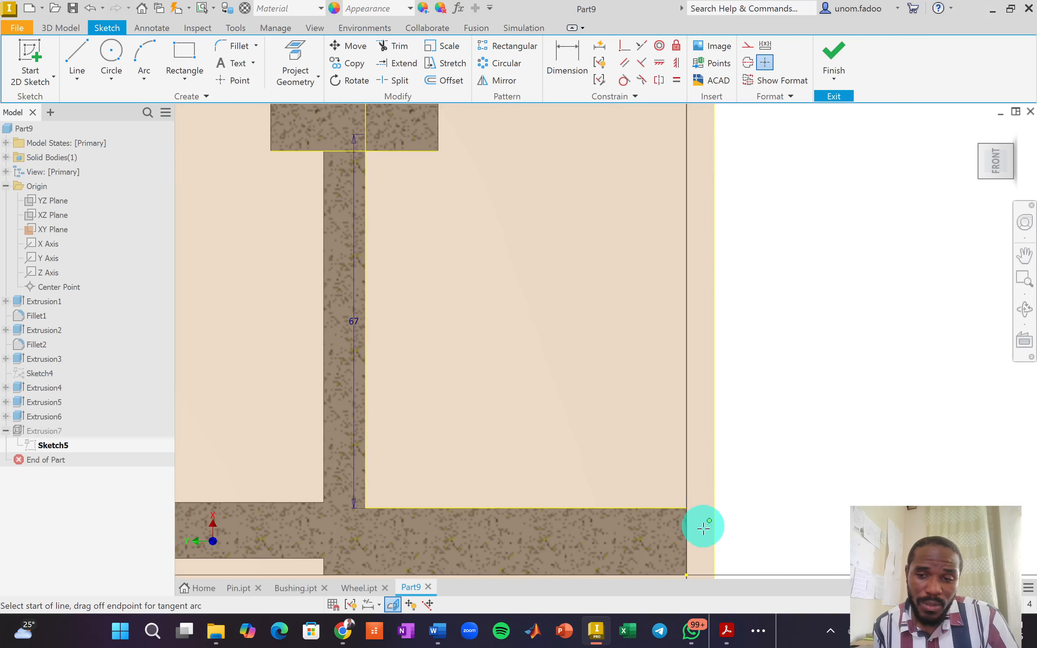
pyautogui.click(686, 508)
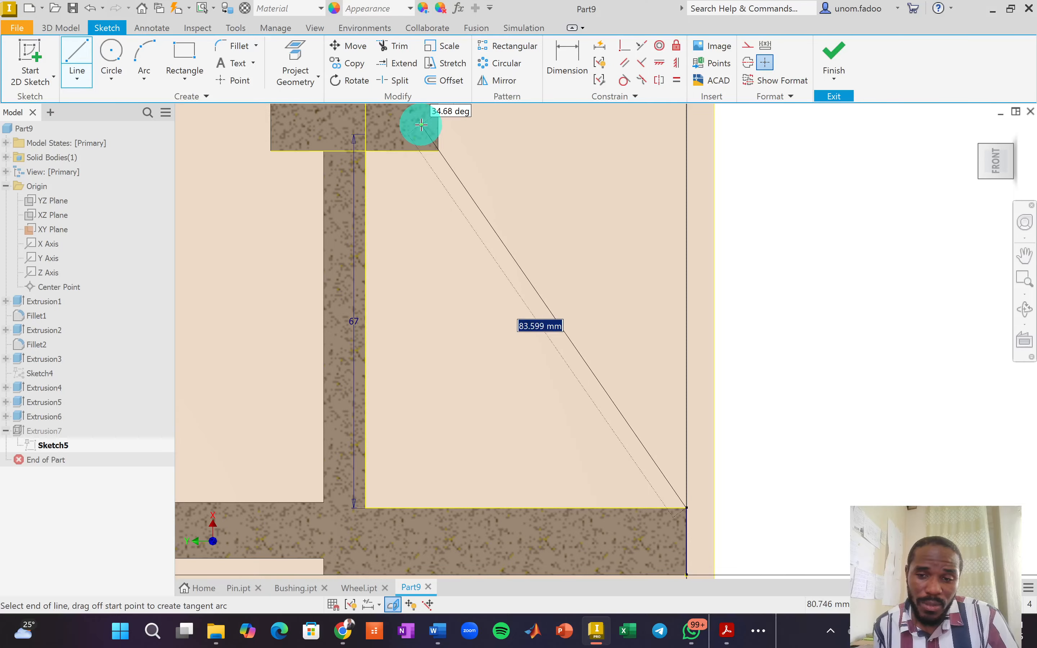
pyautogui.scroll(4, 421, 125)
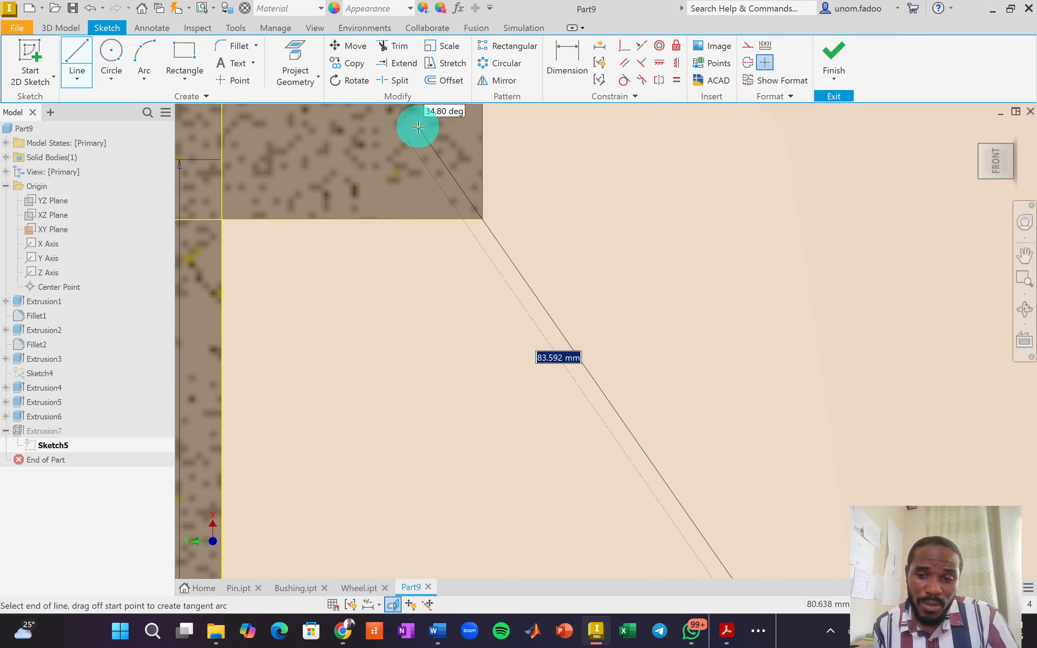
pyautogui.click(418, 126)
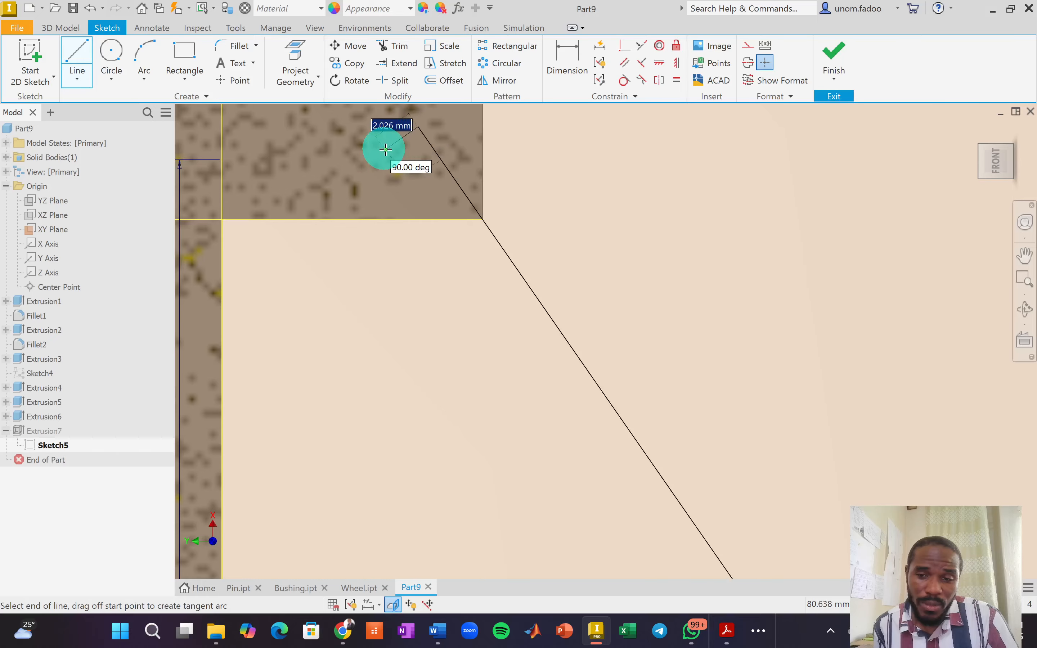
pyautogui.rightClick(399, 151)
pyautogui.click(453, 156)
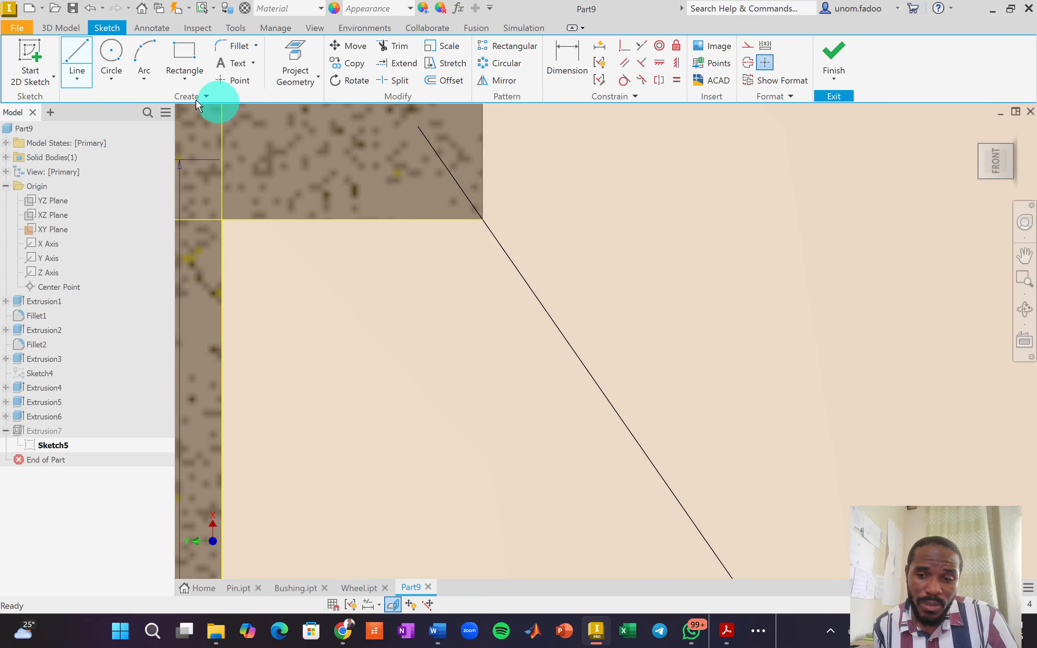
# Draw a horizontal line from the left edge to the block's right edge and trim the stub past the diagonal.
pyautogui.click(67, 57)
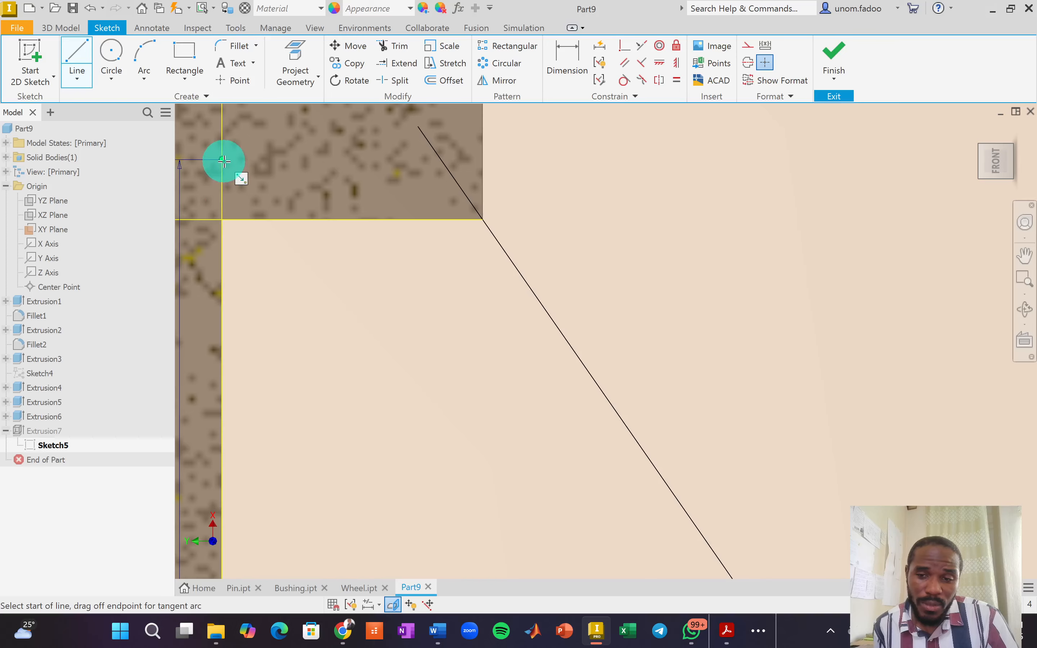
pyautogui.click(222, 160)
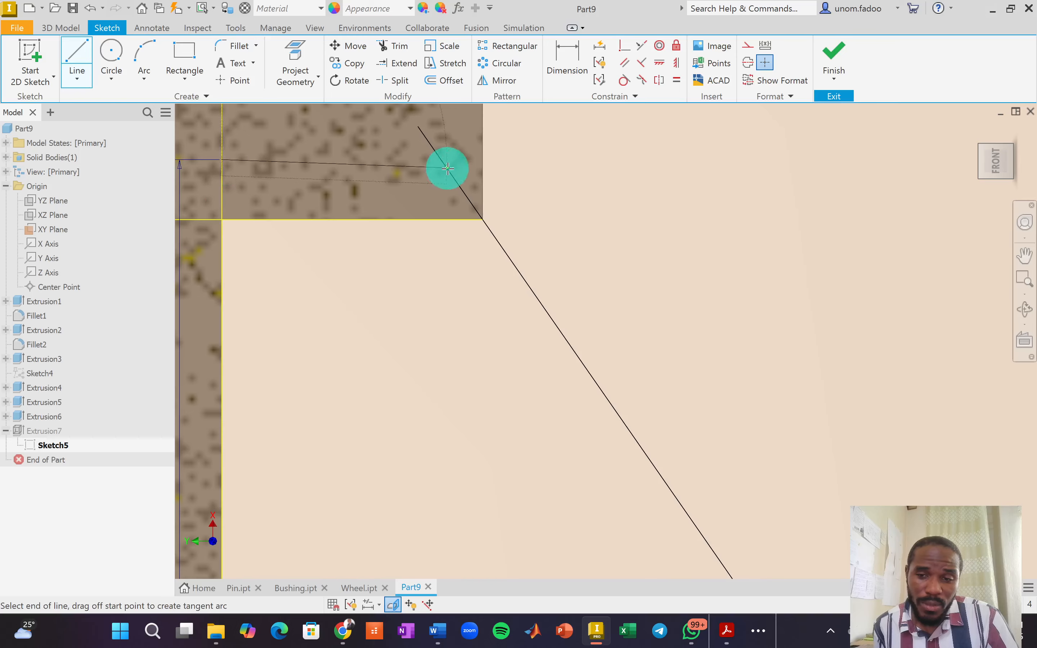
pyautogui.click(481, 159)
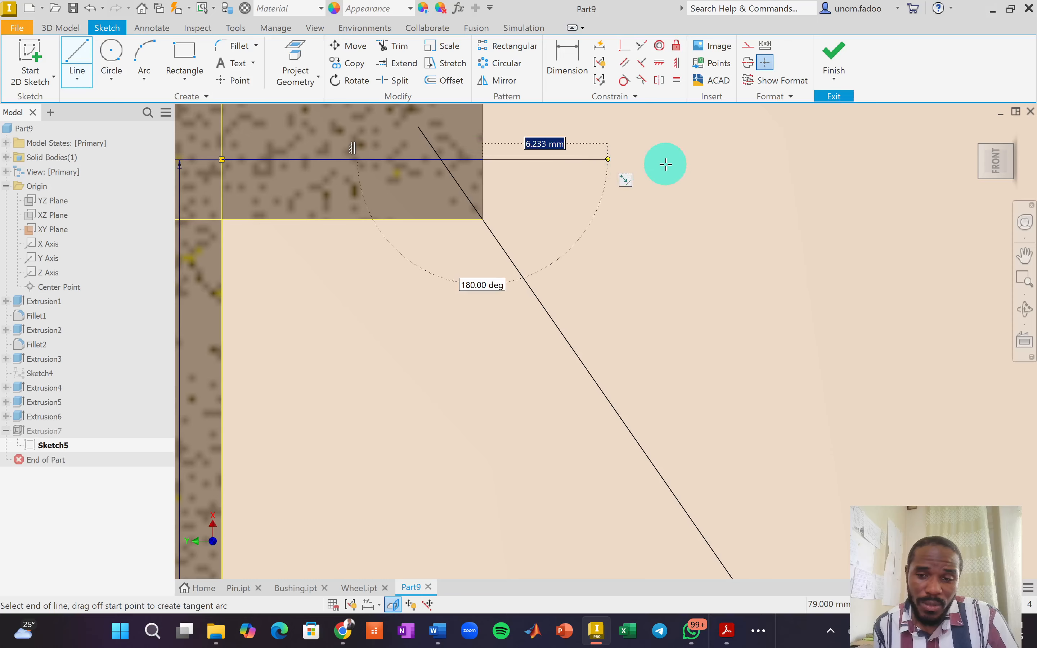
pyautogui.rightClick(665, 165)
pyautogui.click(713, 165)
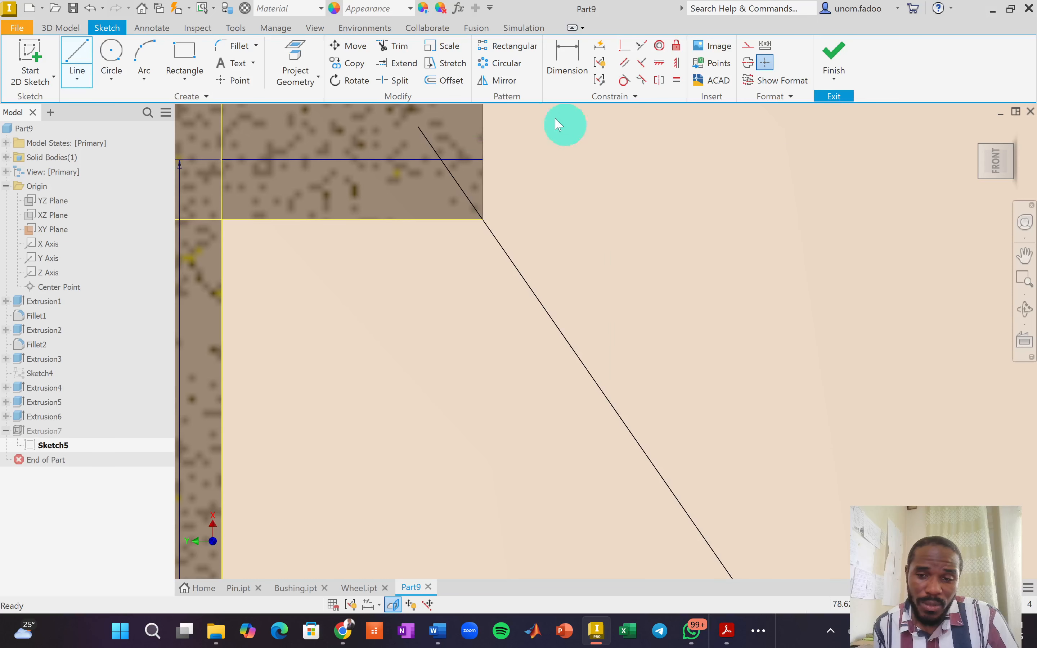
pyautogui.click(383, 45)
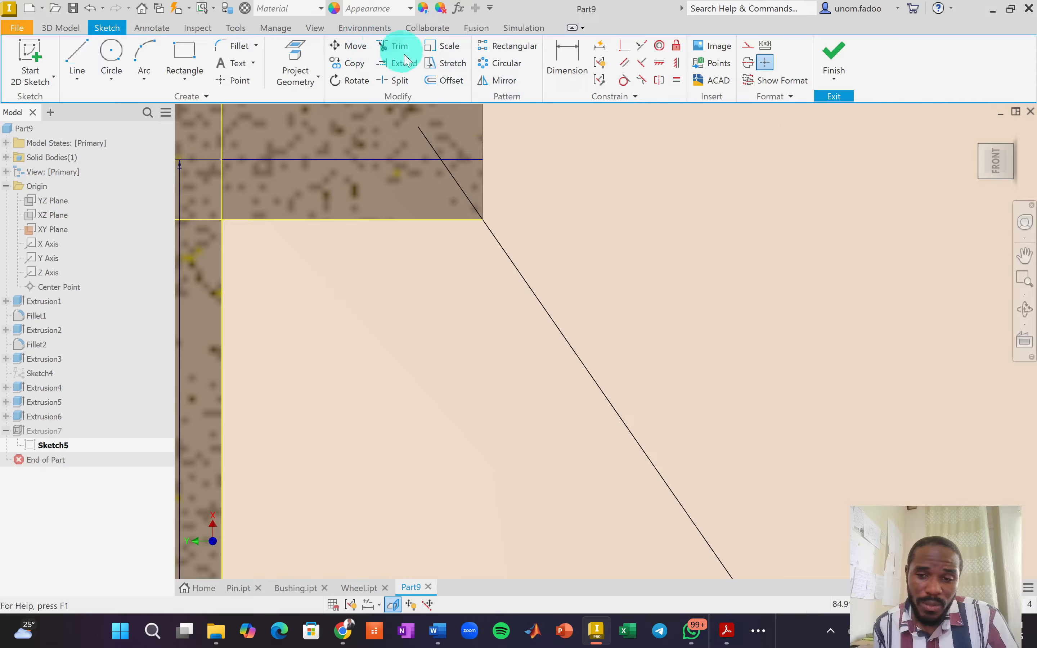
pyautogui.click(465, 160)
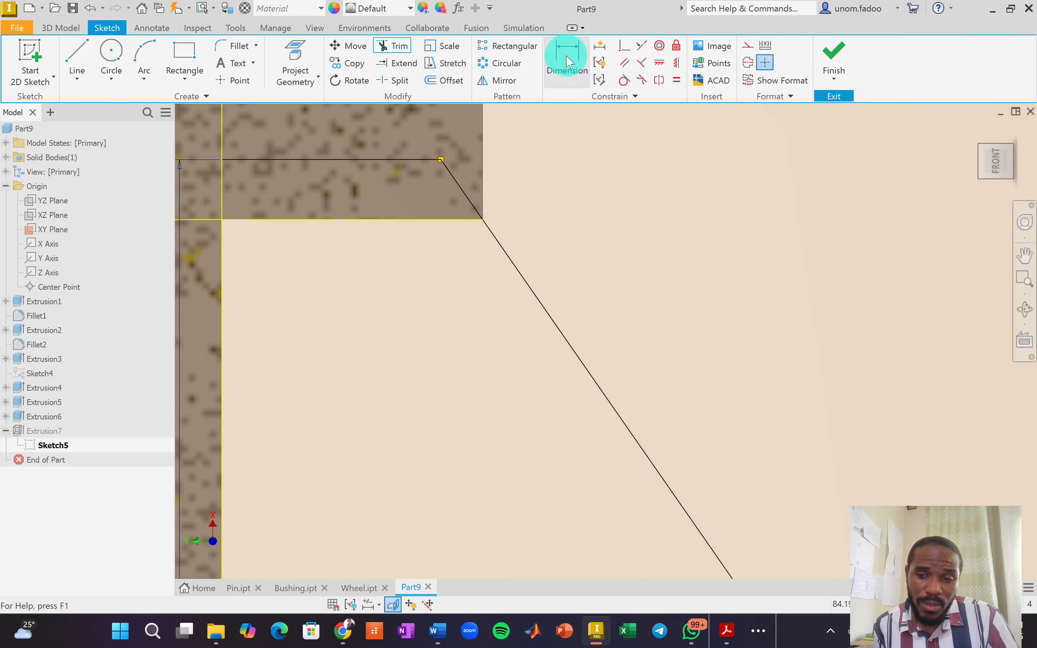
# Auto-dimension the sketch, adding the 124.80° angle, and finish it despite the error dialog.
pyautogui.click(599, 43)
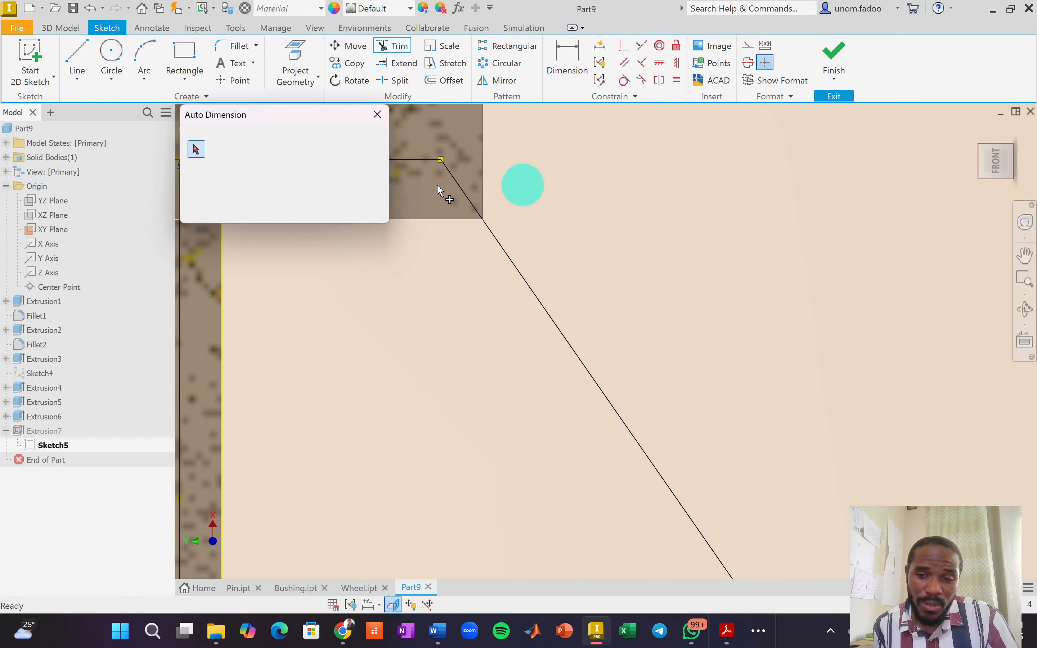
pyautogui.click(245, 210)
pyautogui.click(354, 209)
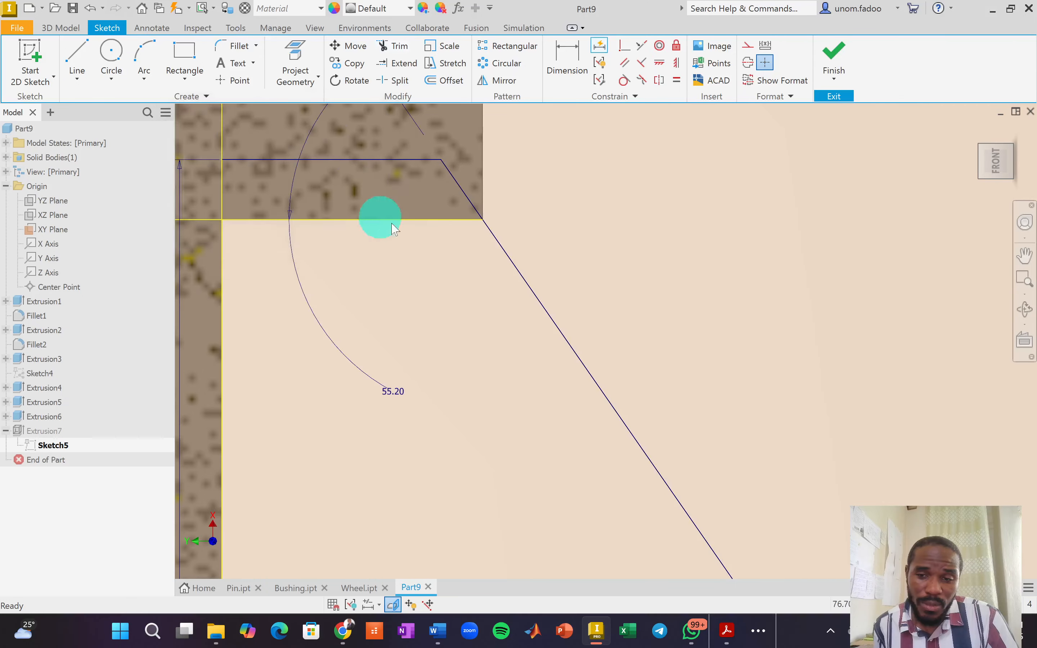
pyautogui.click(834, 53)
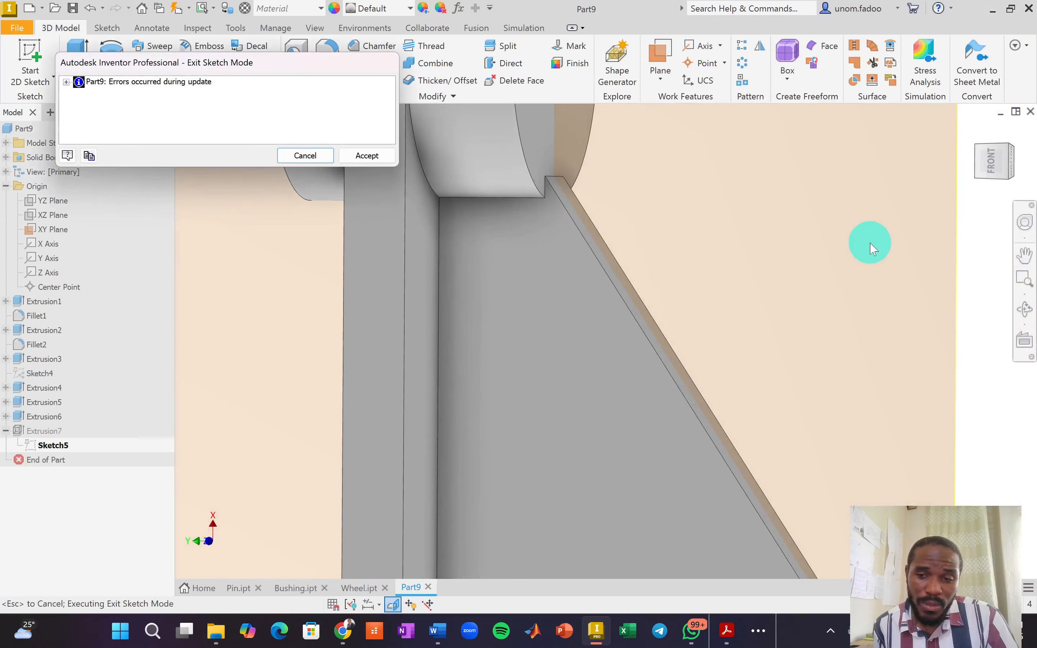
# Cancel the error, finish the sketch again and accept the update with errors.
pyautogui.click(311, 158)
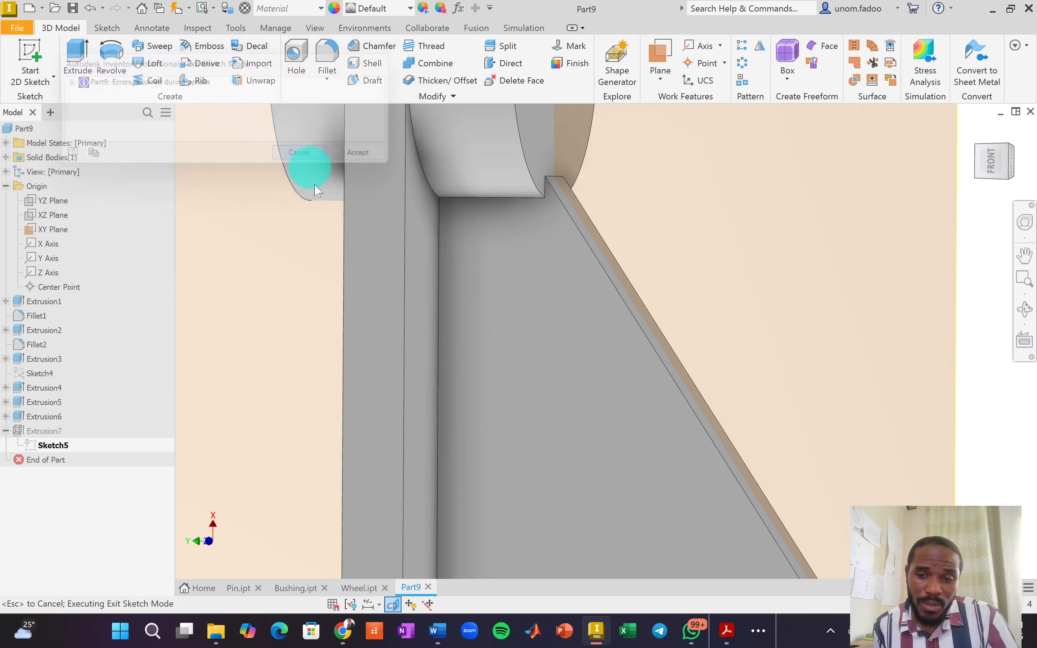
pyautogui.click(834, 45)
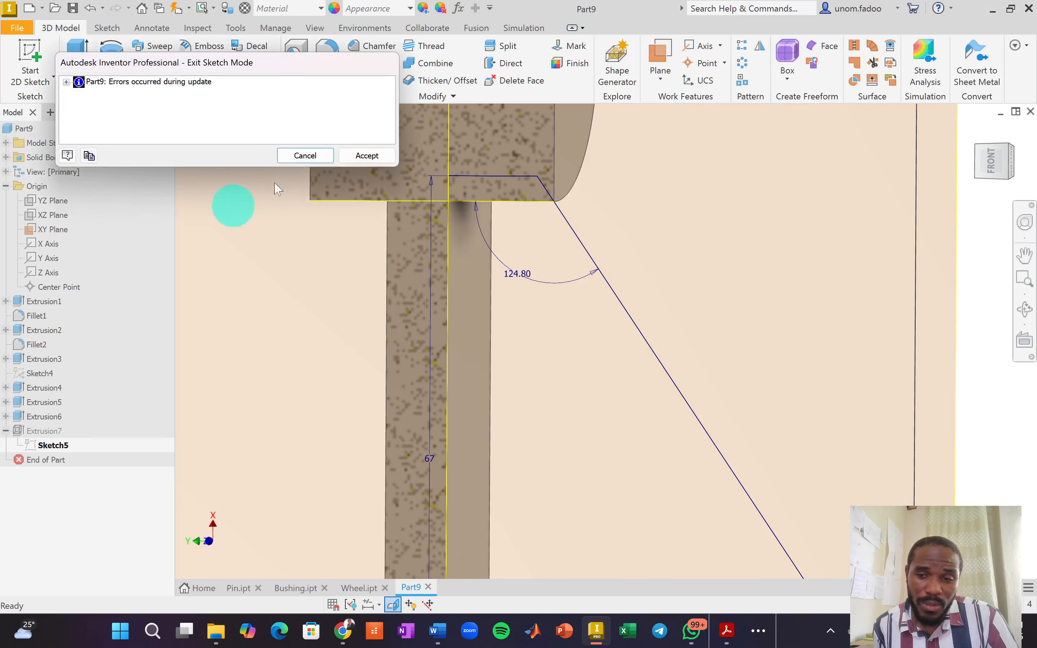
pyautogui.click(345, 157)
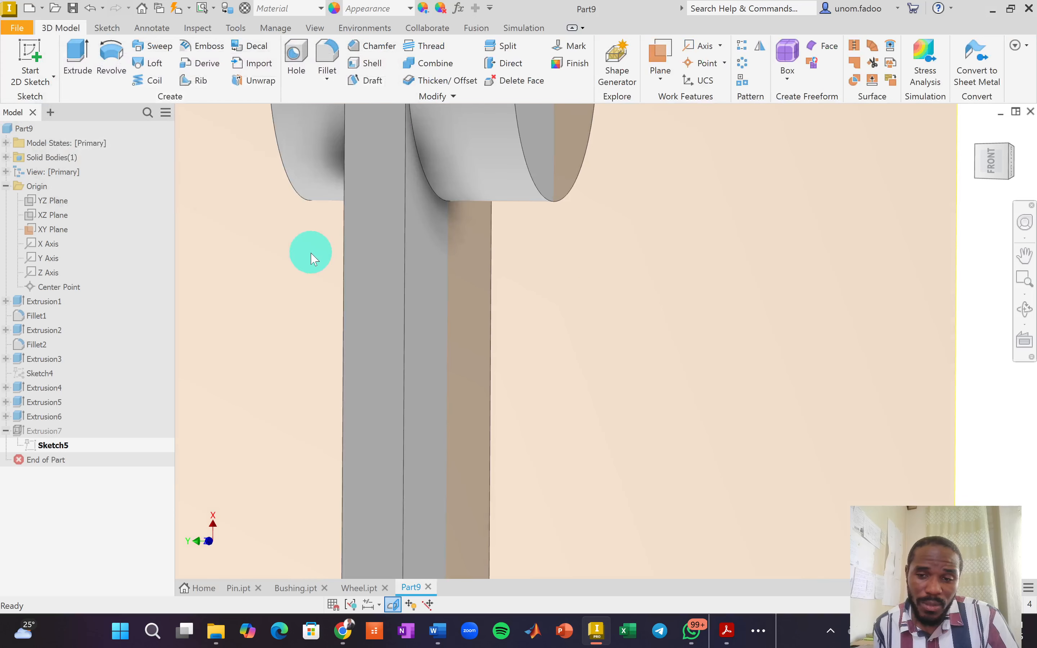
# Delete the failing Extrusion7 while keeping Sketch5 and its dimensions.
pyautogui.click(51, 434)
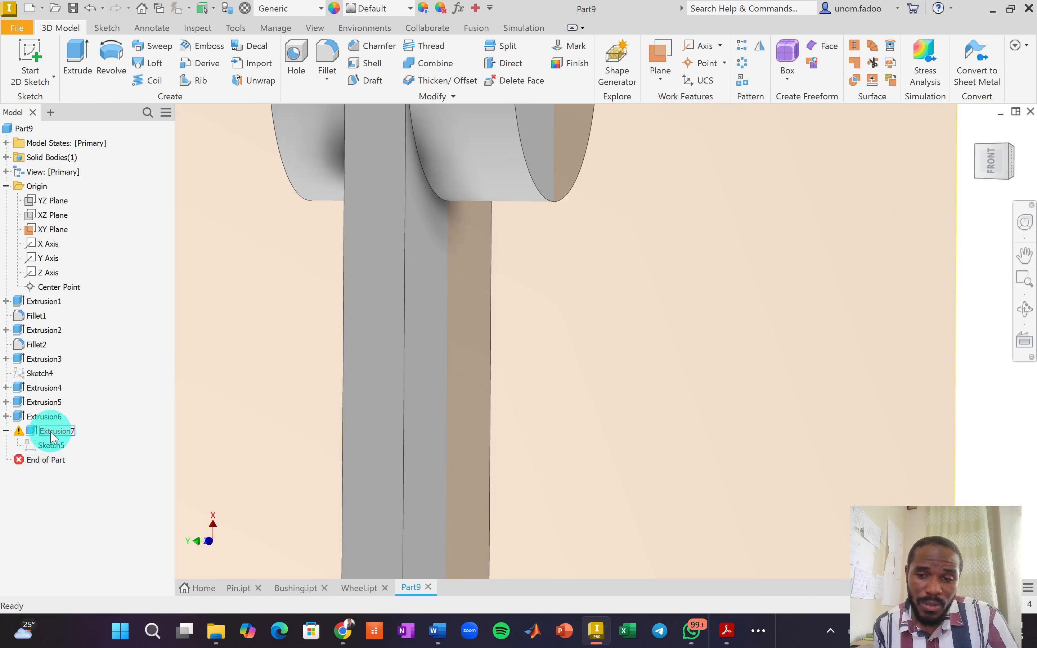
pyautogui.rightClick(52, 434)
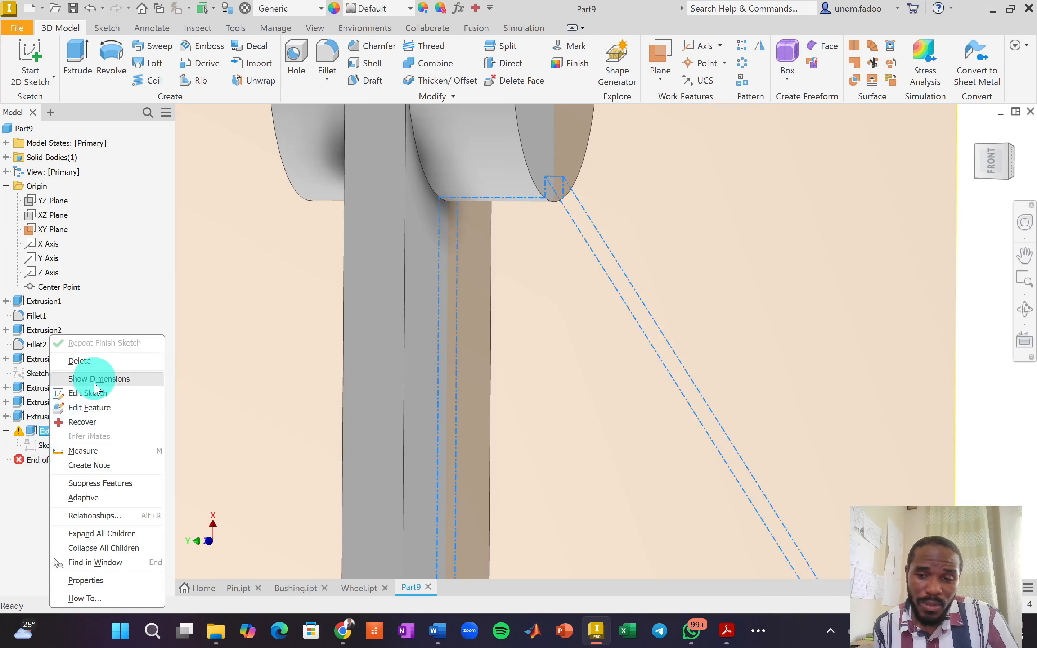
pyautogui.click(82, 362)
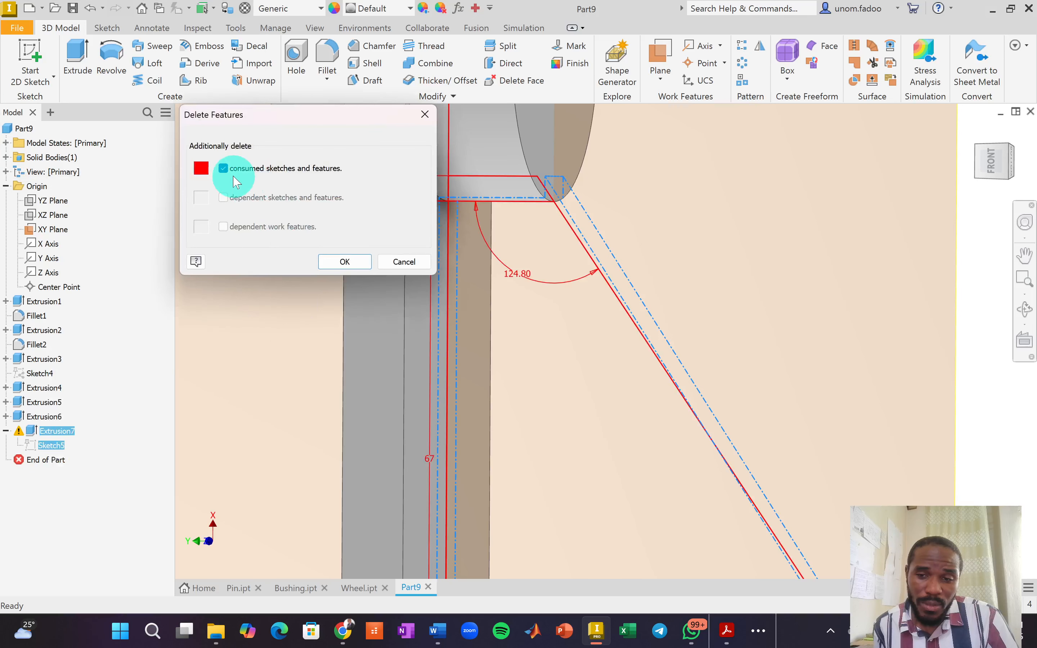
pyautogui.click(224, 169)
pyautogui.click(338, 268)
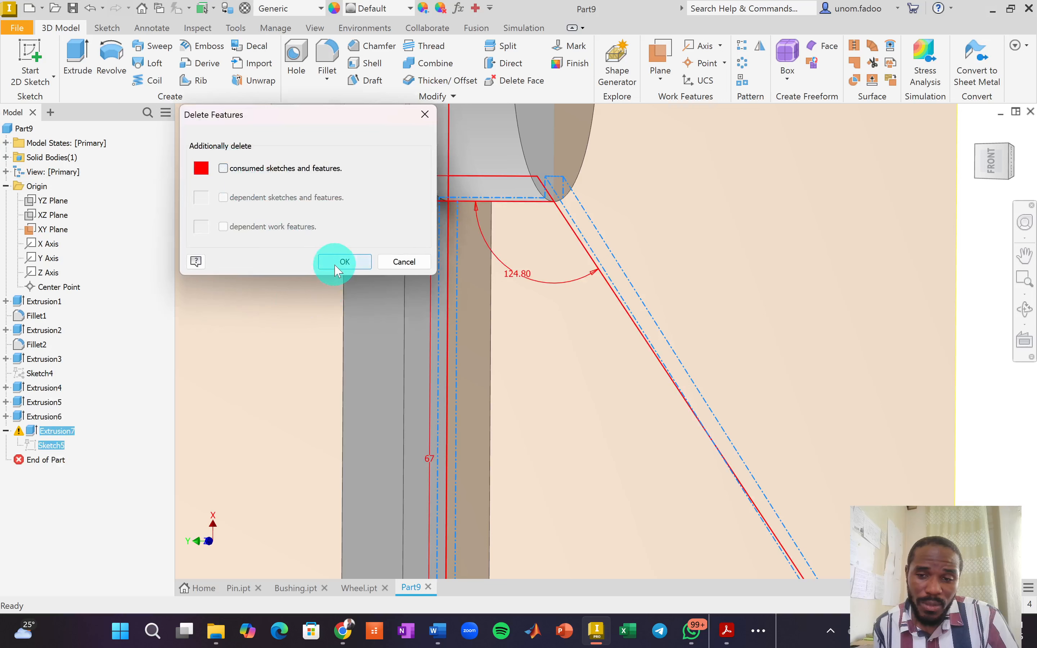
pyautogui.click(338, 267)
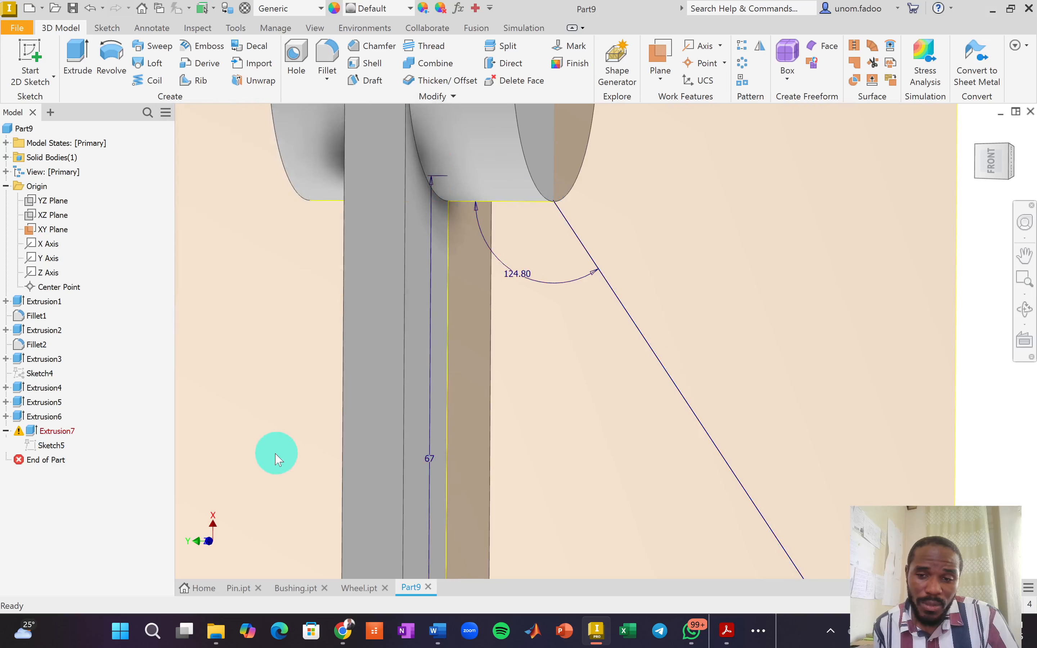
# Extrude Sketch5 8 mm symmetrically into the sloped rib Extrusion8, then return to the home view.
pyautogui.click(77, 52)
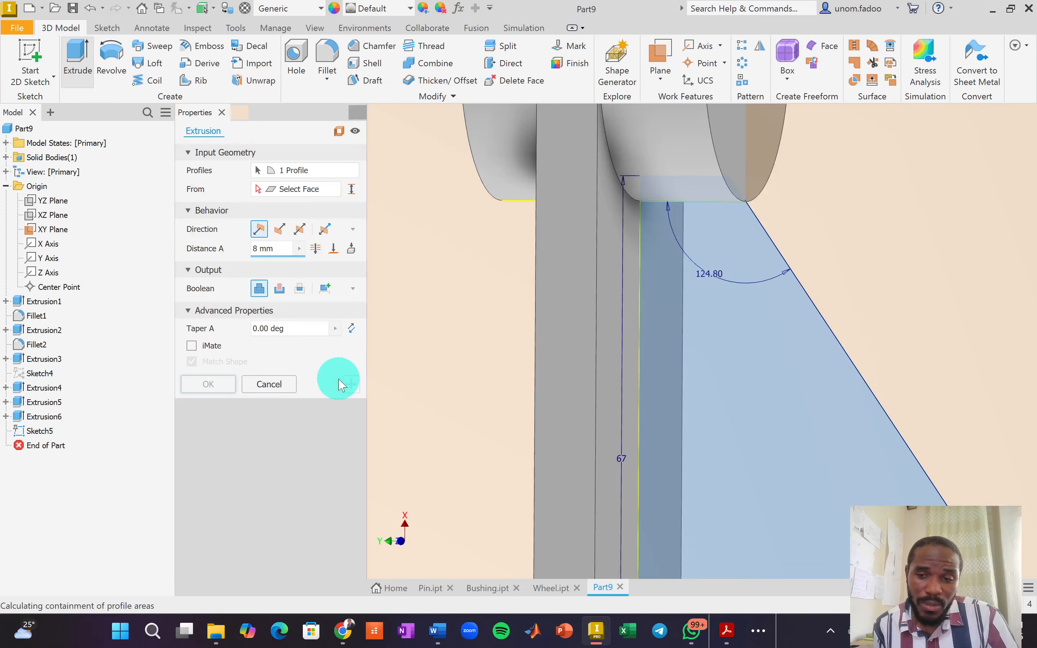
pyautogui.click(301, 230)
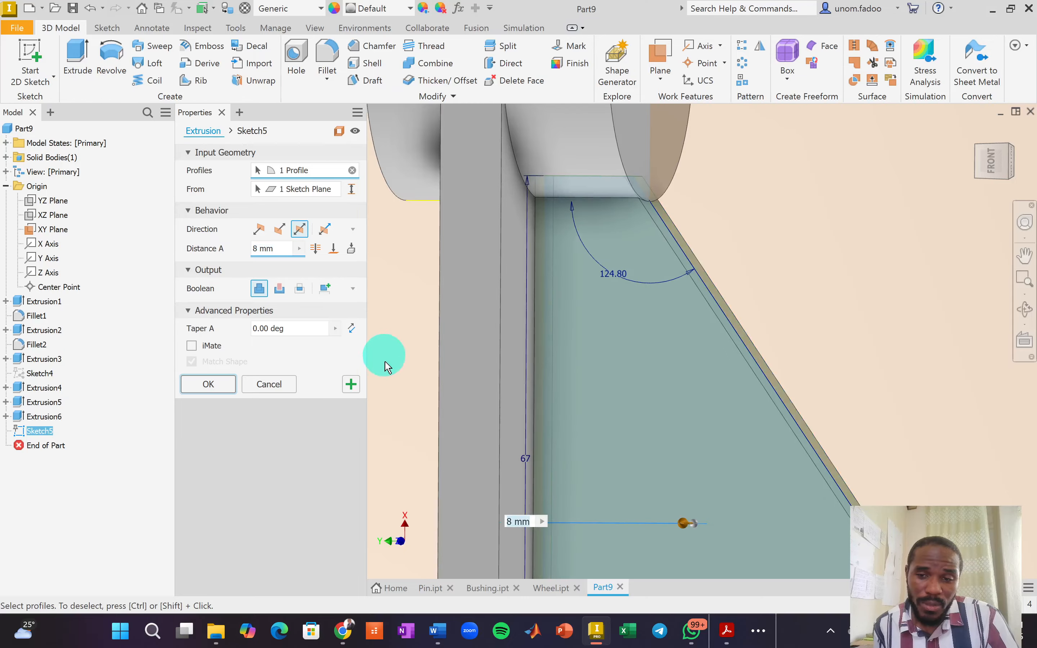
pyautogui.click(208, 384)
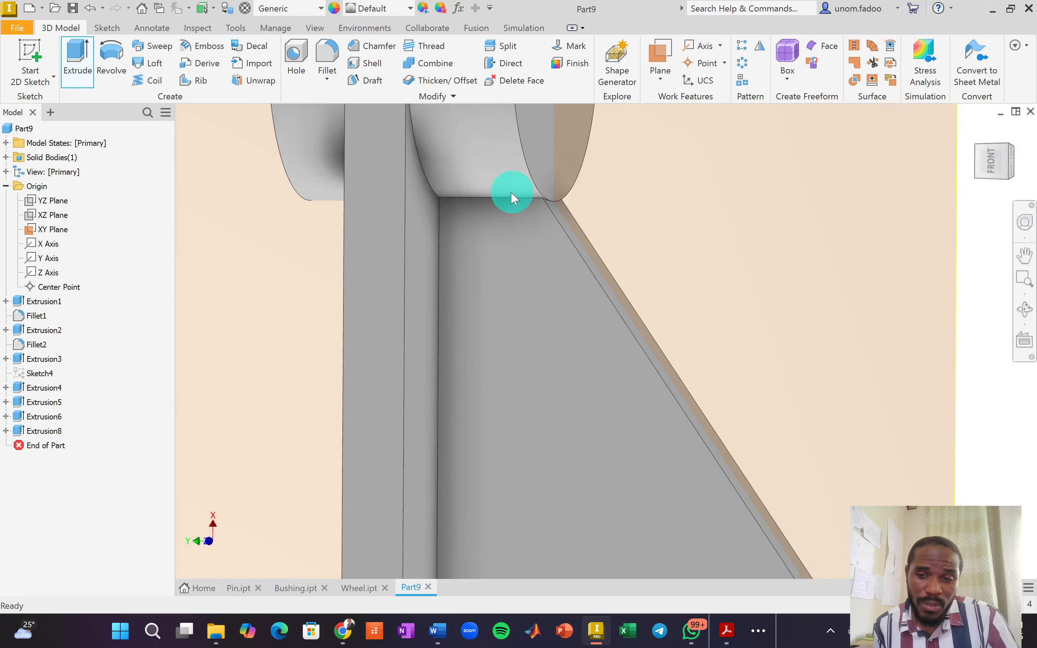
pyautogui.scroll(5, 577, 218)
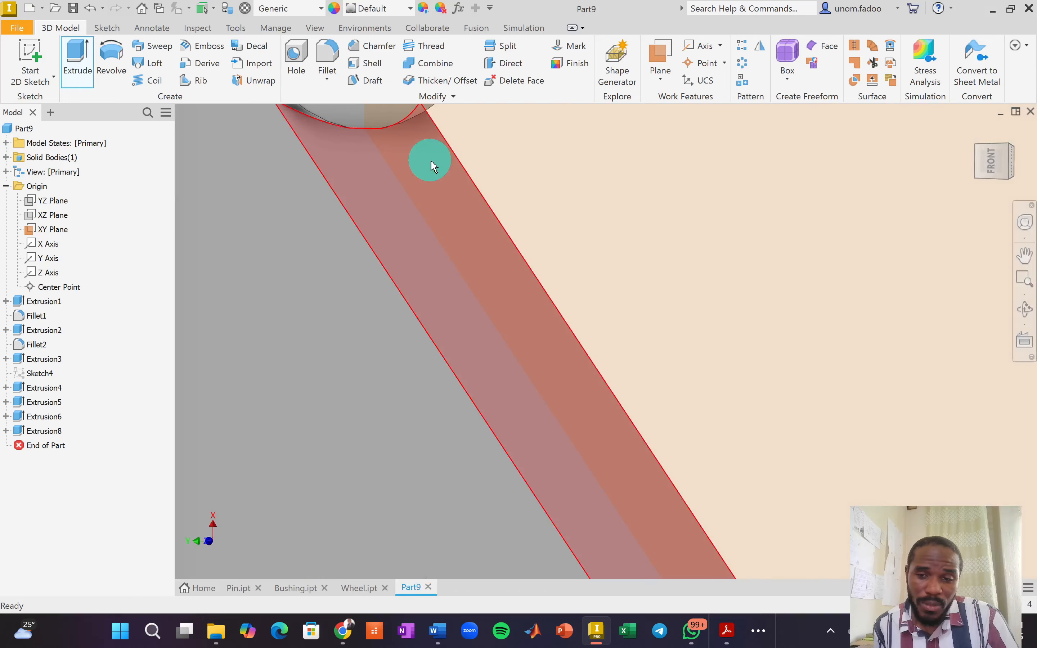
pyautogui.scroll(-2, 432, 167)
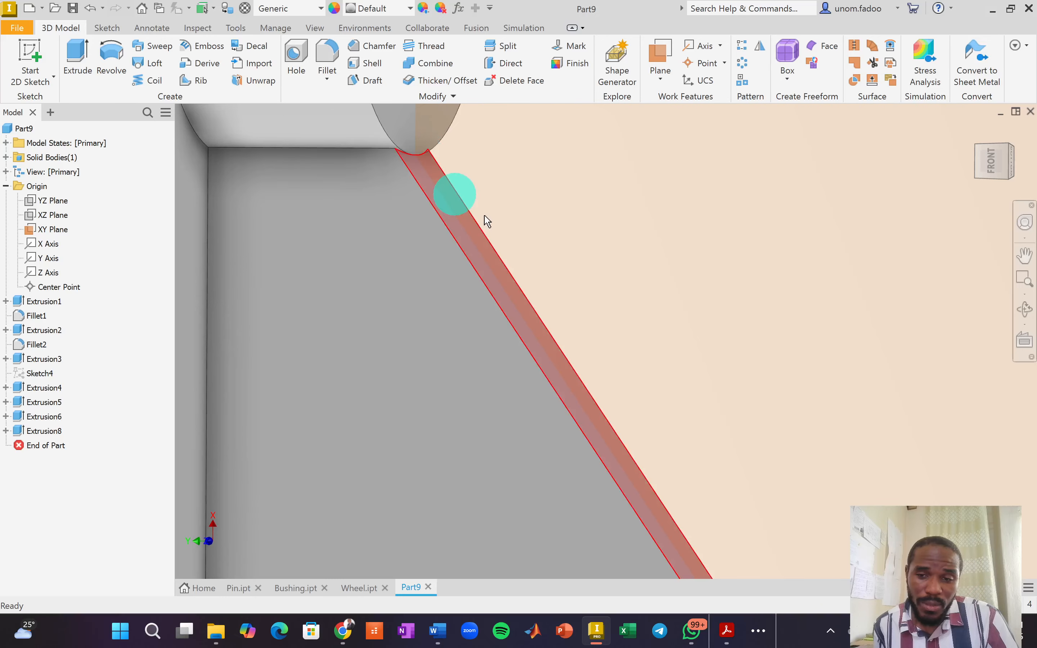
pyautogui.moveTo(977, 146); pyautogui.dragTo(955, 199)
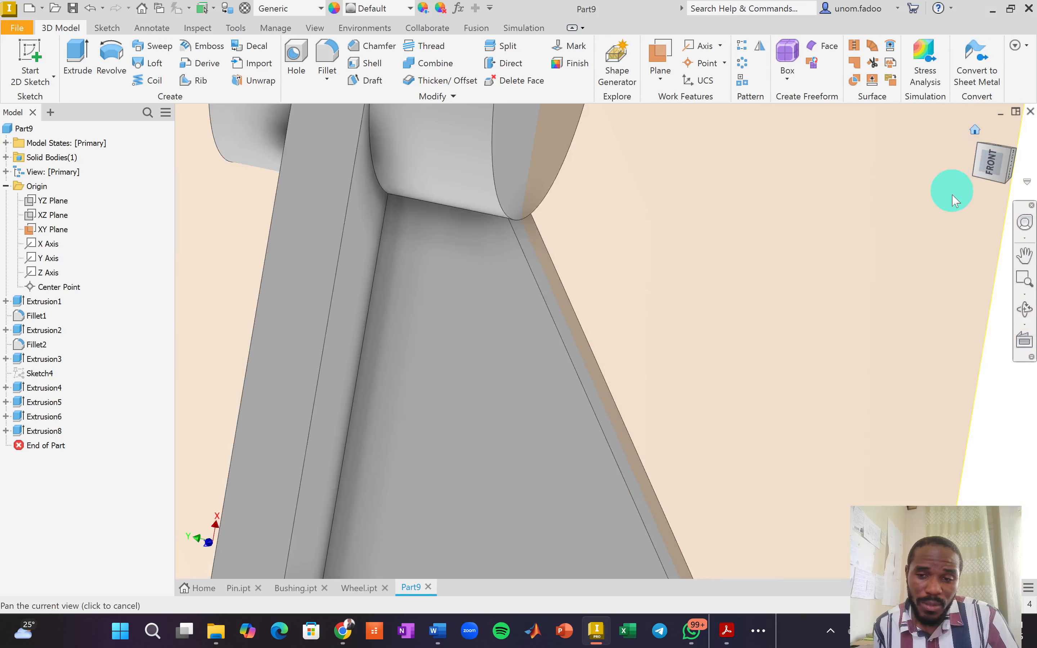
pyautogui.press('F6')
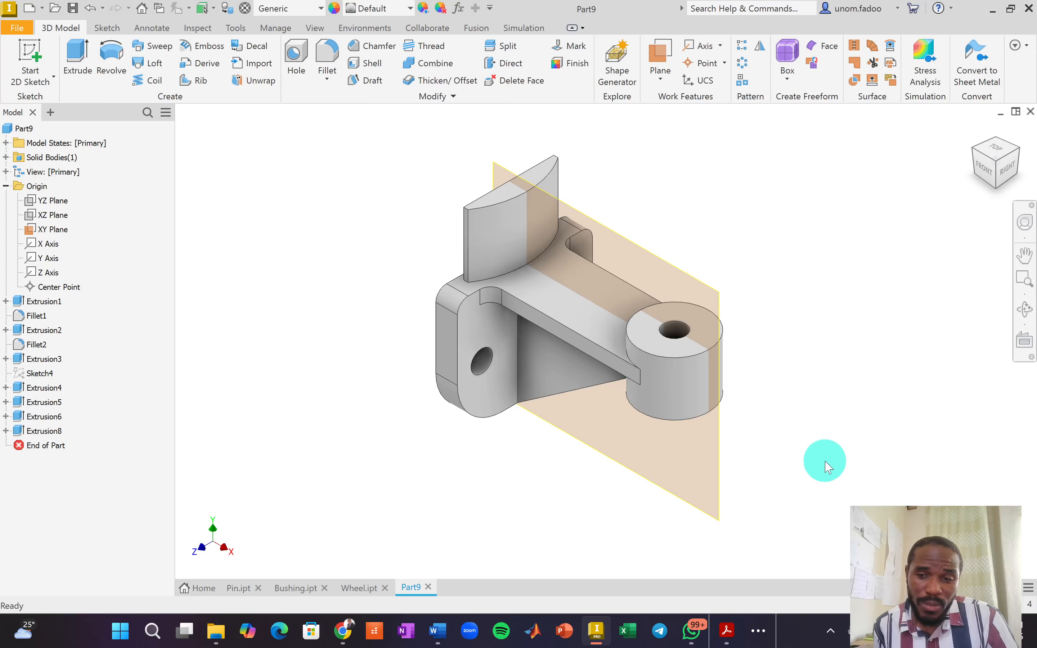
# Check the bracket, pin, bushing and wheel assembly drawing in Acrobat, then return to Inventor.
pyautogui.hotkey('alt', 'Tab')
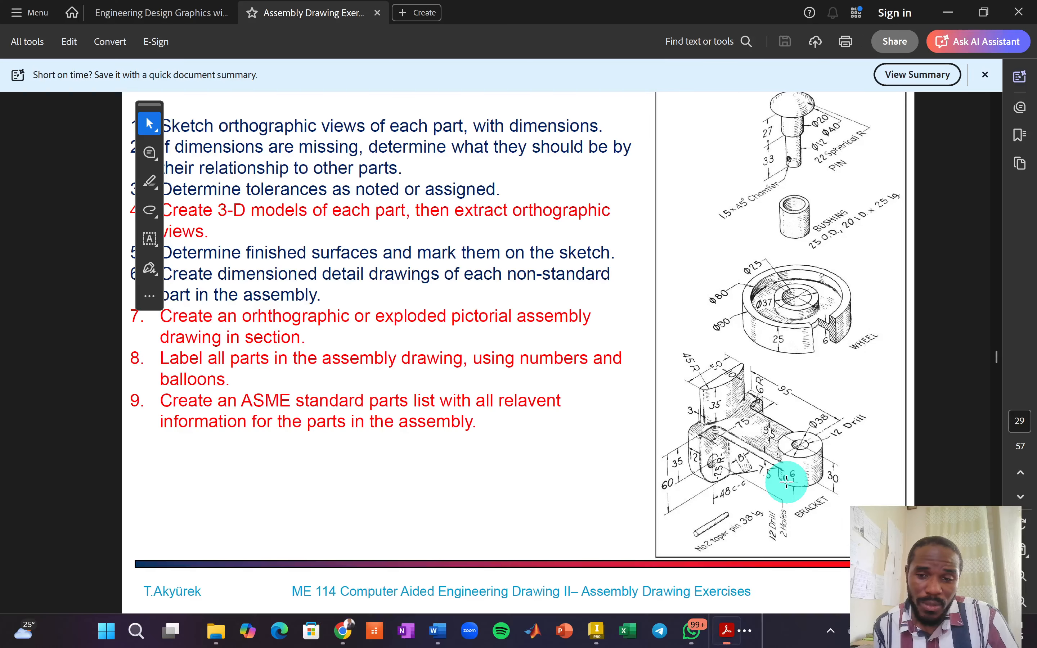
pyautogui.hotkey('alt', 'Tab')
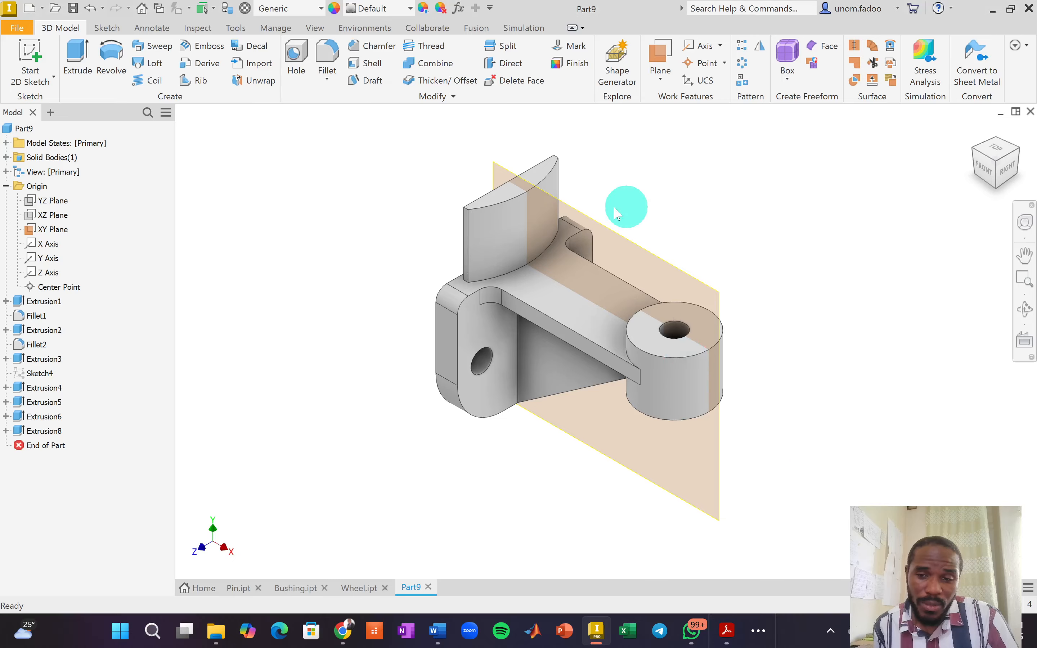
# Create a work plane offset 19 mm from the XY Plane.
pyautogui.click(661, 79)
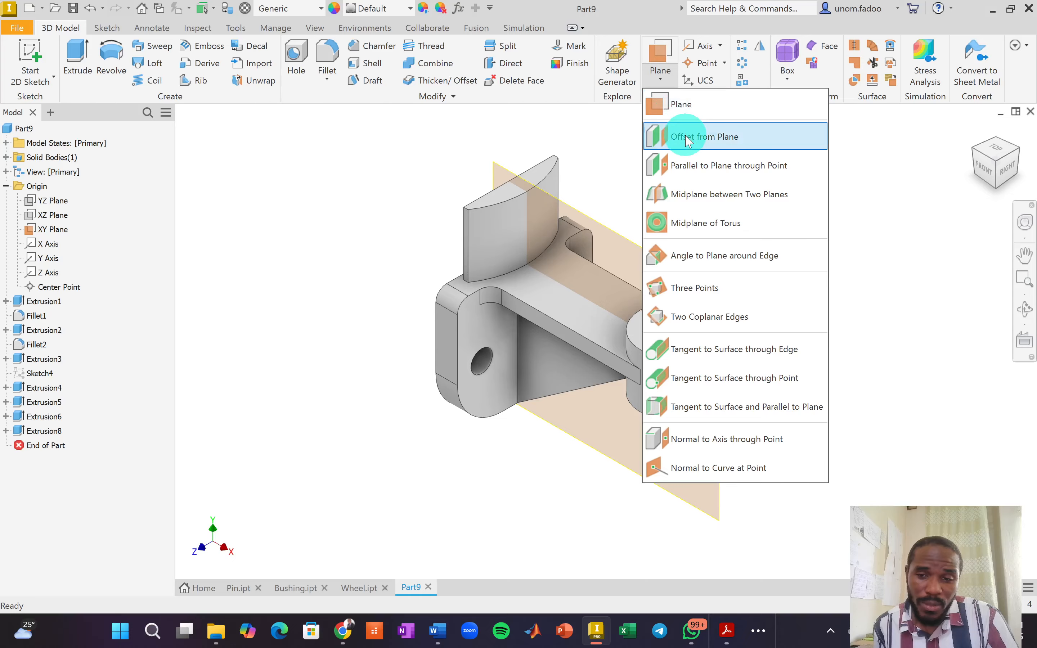
pyautogui.click(686, 136)
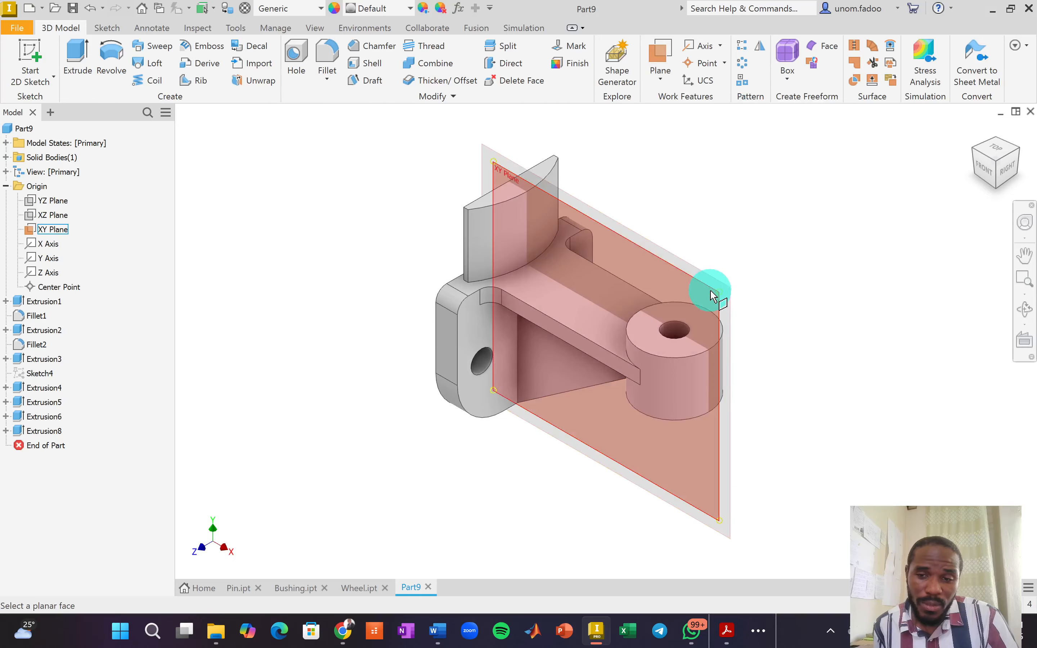
pyautogui.click(711, 296)
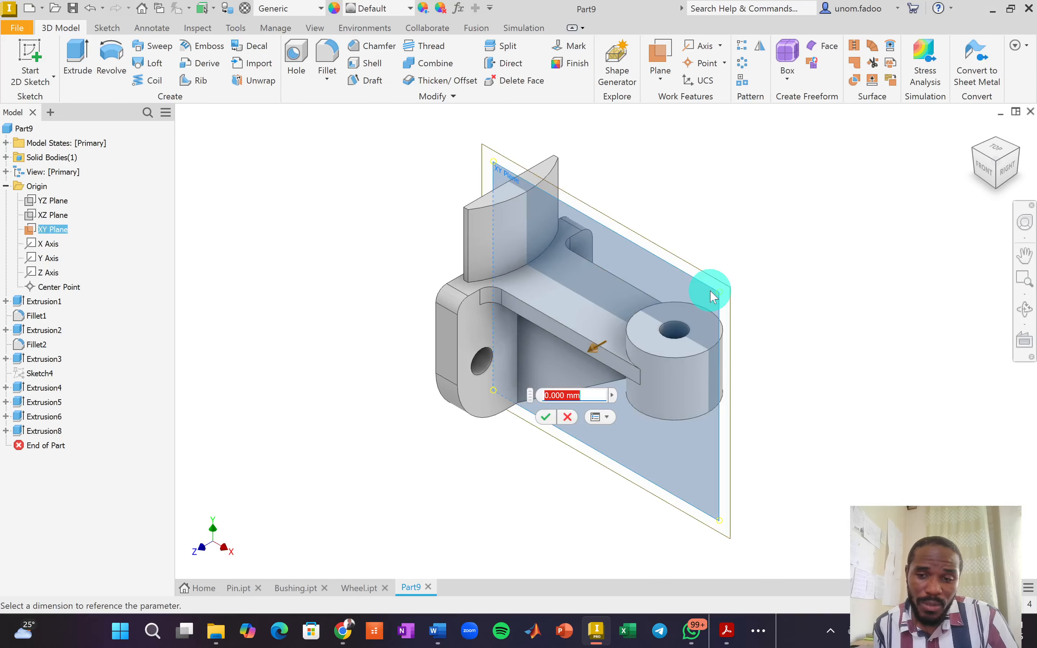
pyautogui.write('1')
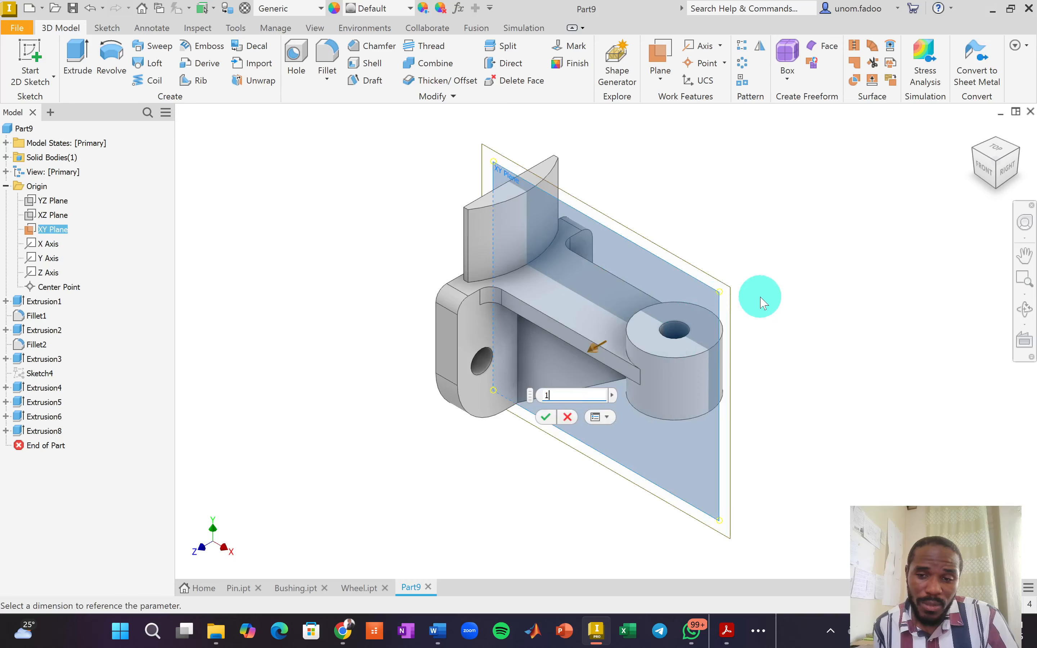
pyautogui.write('9')
pyautogui.press('Return')
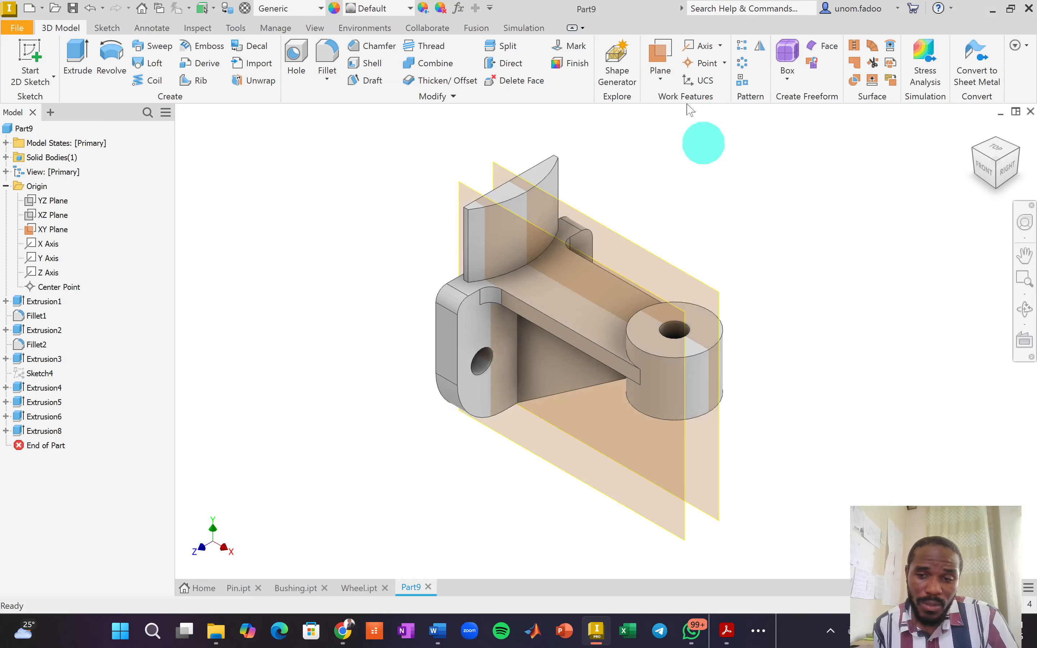
# Create a second work plane offset -10 mm from the XY Plane.
pyautogui.click(660, 77)
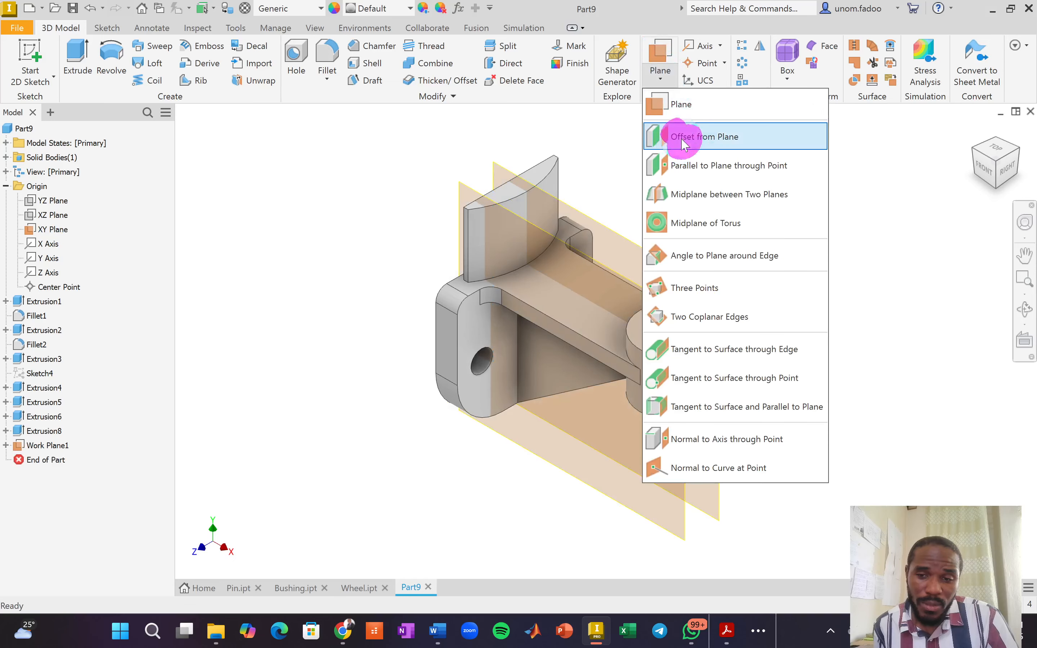
pyautogui.click(682, 139)
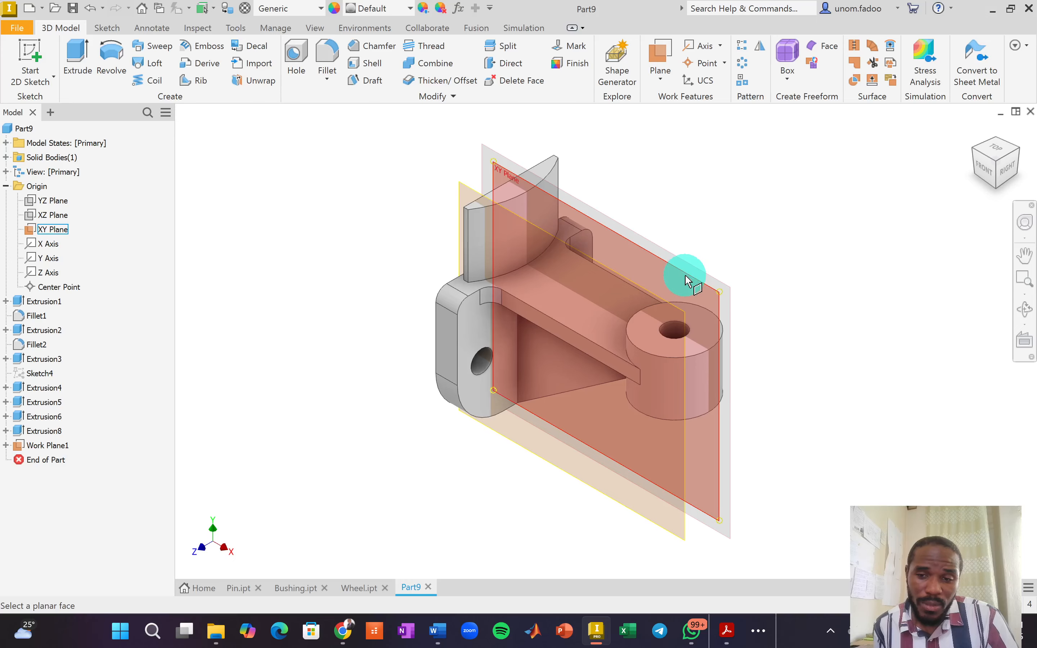
pyautogui.click(686, 281)
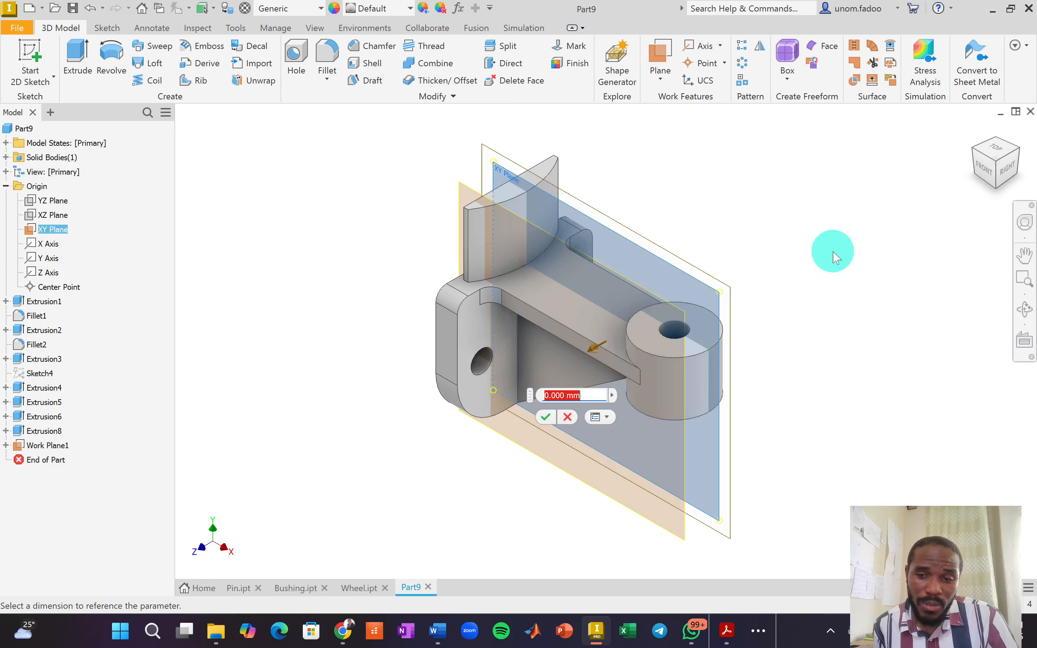
pyautogui.write('-10')
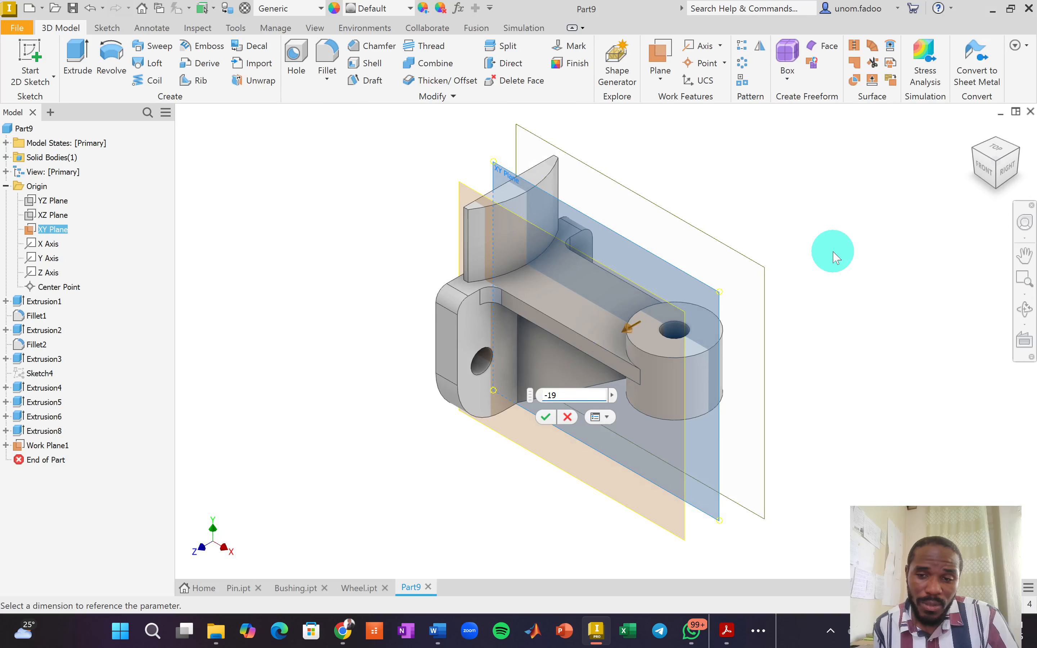
pyautogui.press('Return')
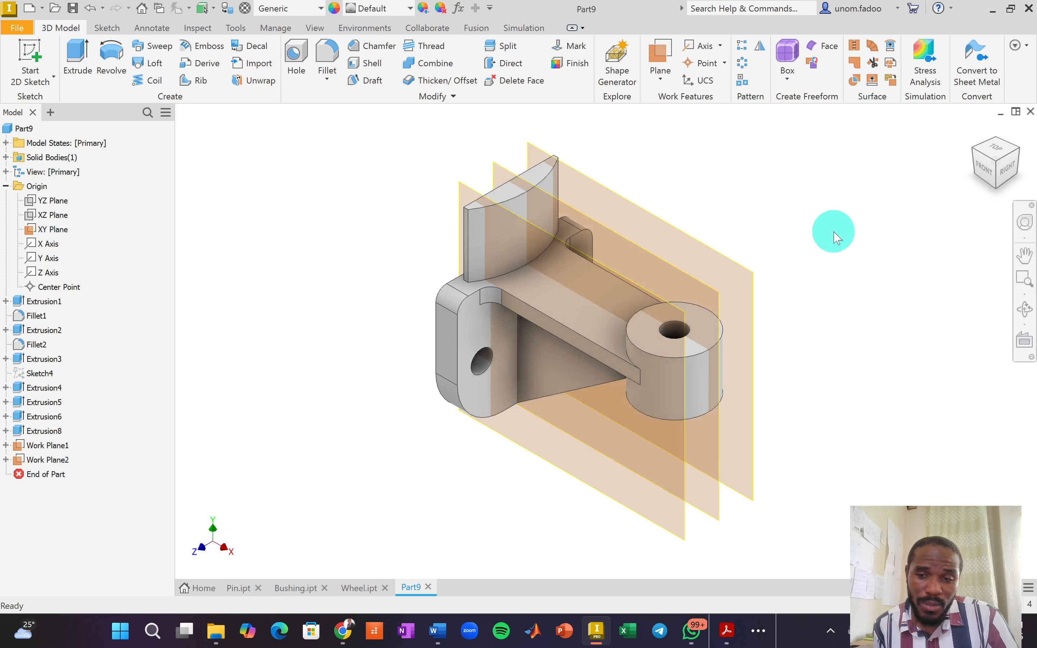
pyautogui.rightClick(864, 231)
pyautogui.click(659, 161)
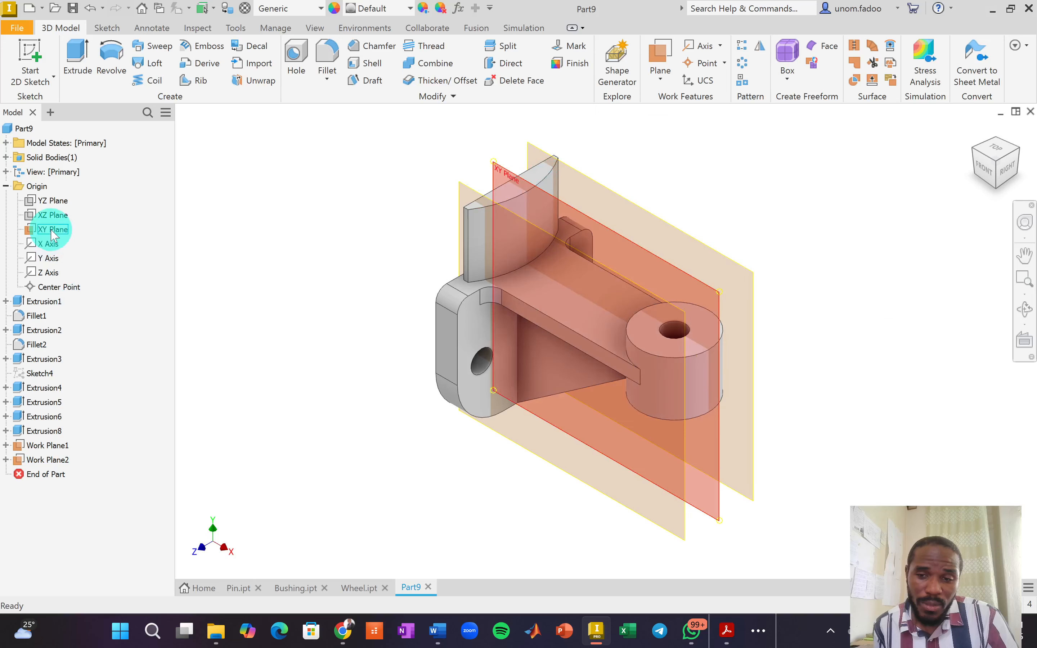
# Hide the XY Plane and start a new sketch on Work Plane1.
pyautogui.rightClick(51, 234)
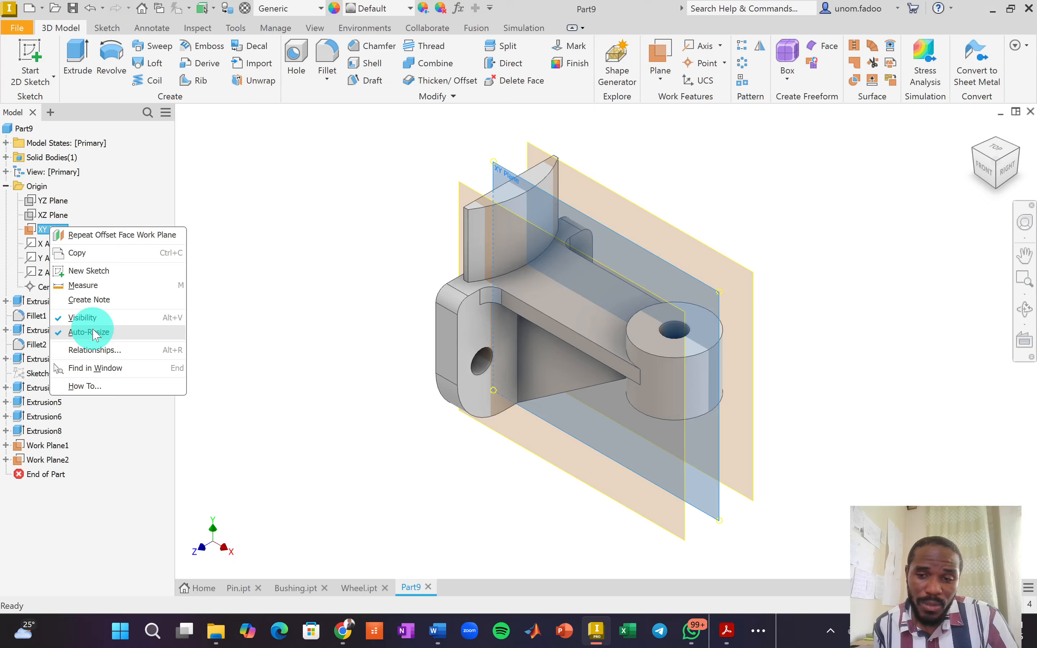
pyautogui.click(84, 317)
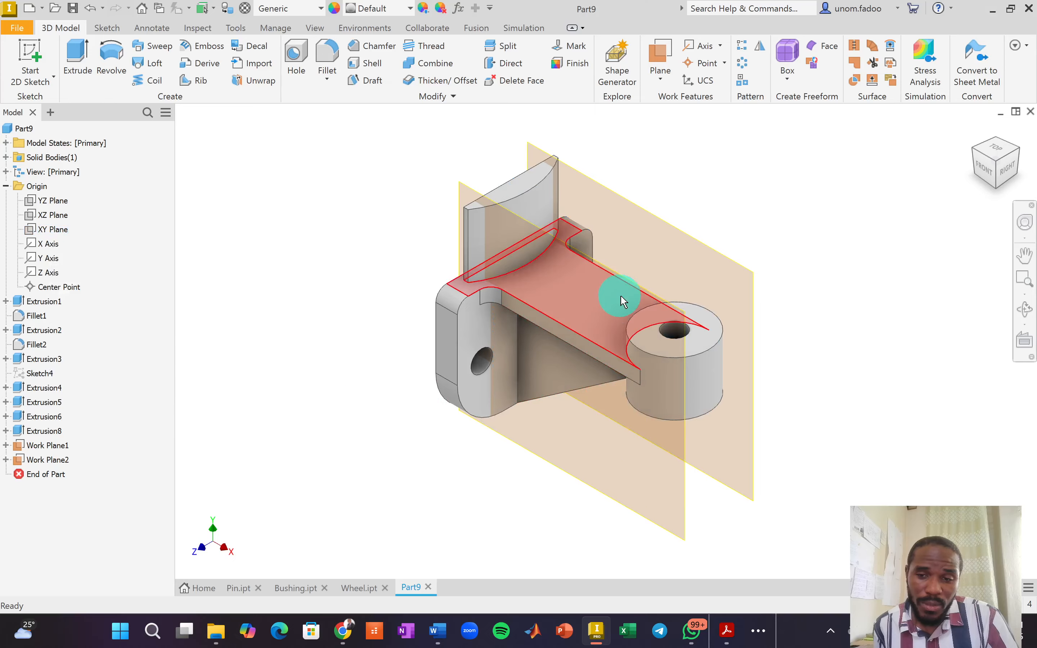
pyautogui.click(684, 518)
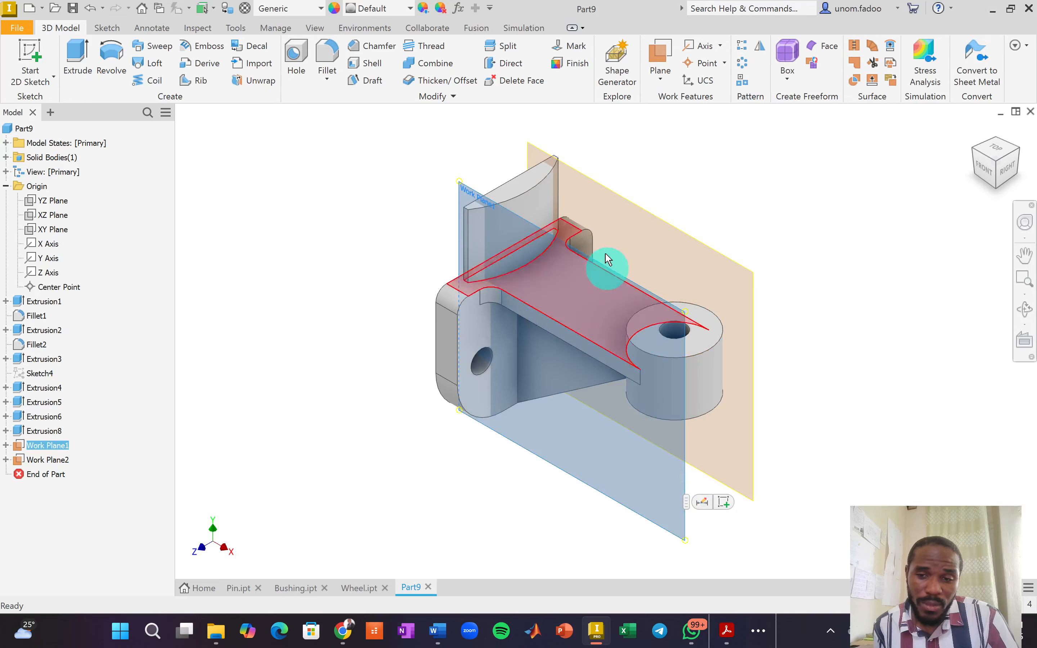
pyautogui.click(723, 502)
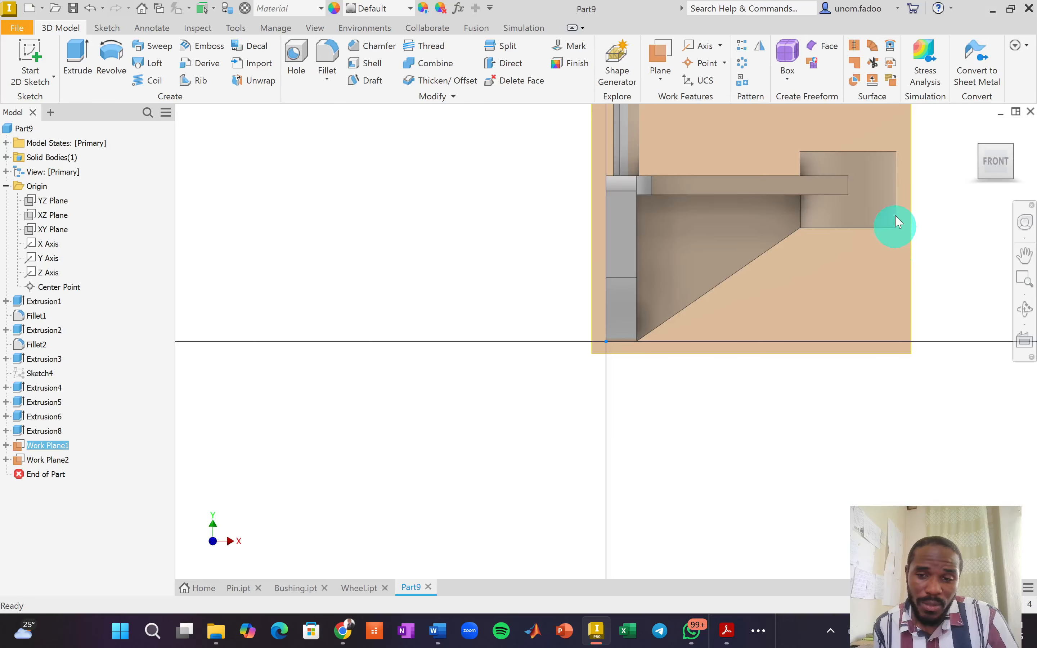
# Project the boss's bottom edge into the sketch.
pyautogui.moveTo(924, 199); pyautogui.dragTo(627, 379, button='middle')
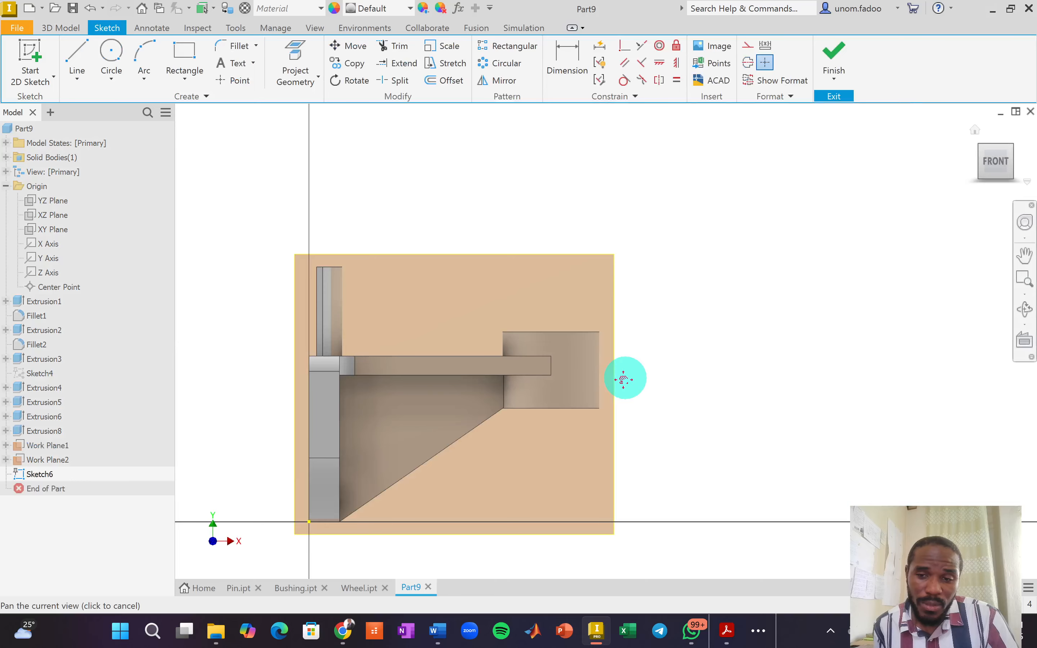
pyautogui.scroll(-3, 555, 437)
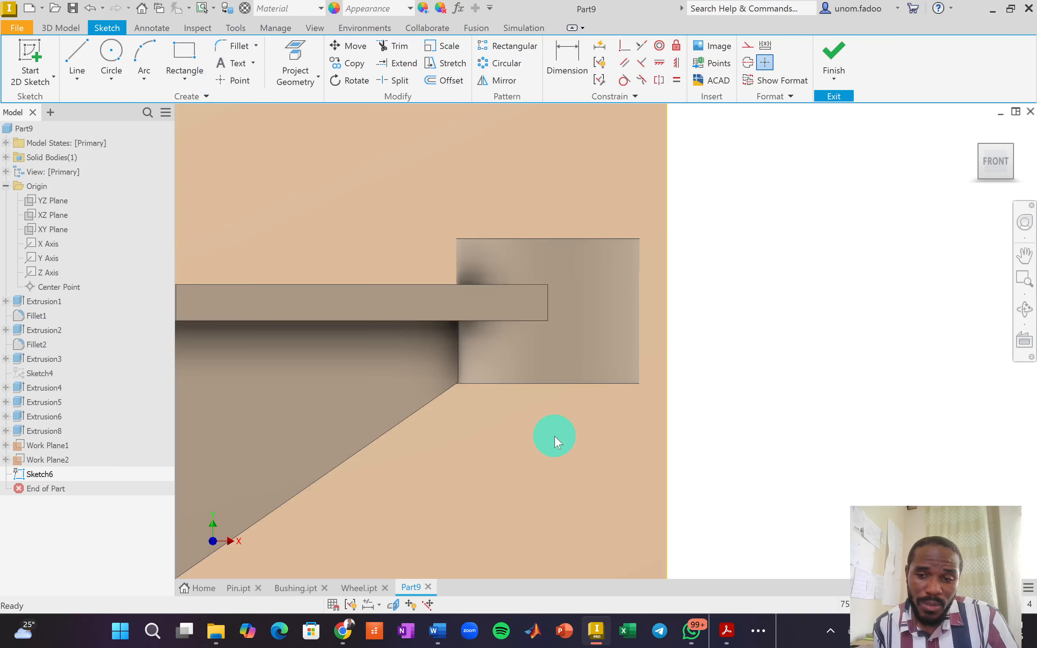
pyautogui.scroll(-3, 555, 437)
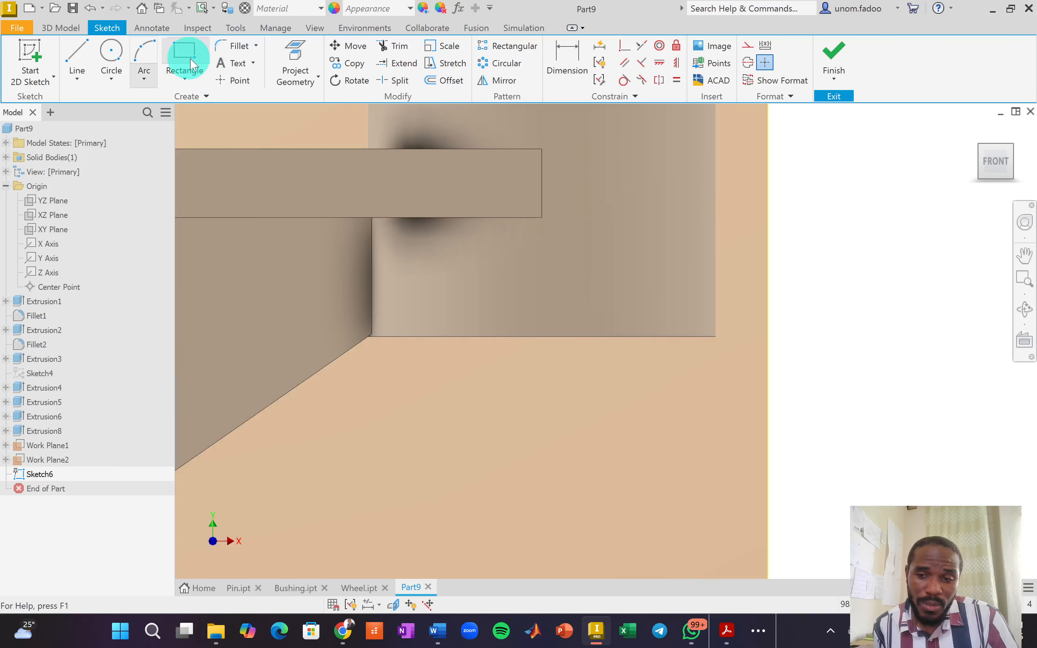
pyautogui.click(312, 66)
pyautogui.click(574, 337)
pyautogui.scroll(2, 575, 338)
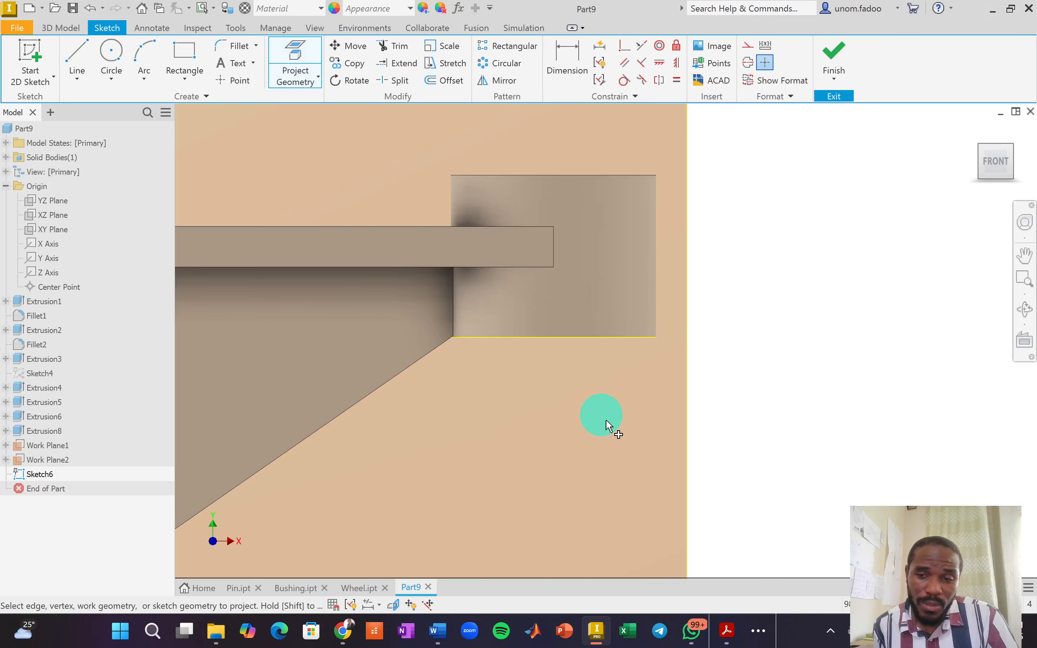
# Draw a 4.851 circle above the edge, centred vertically over the edge midpoint.
pyautogui.click(111, 54)
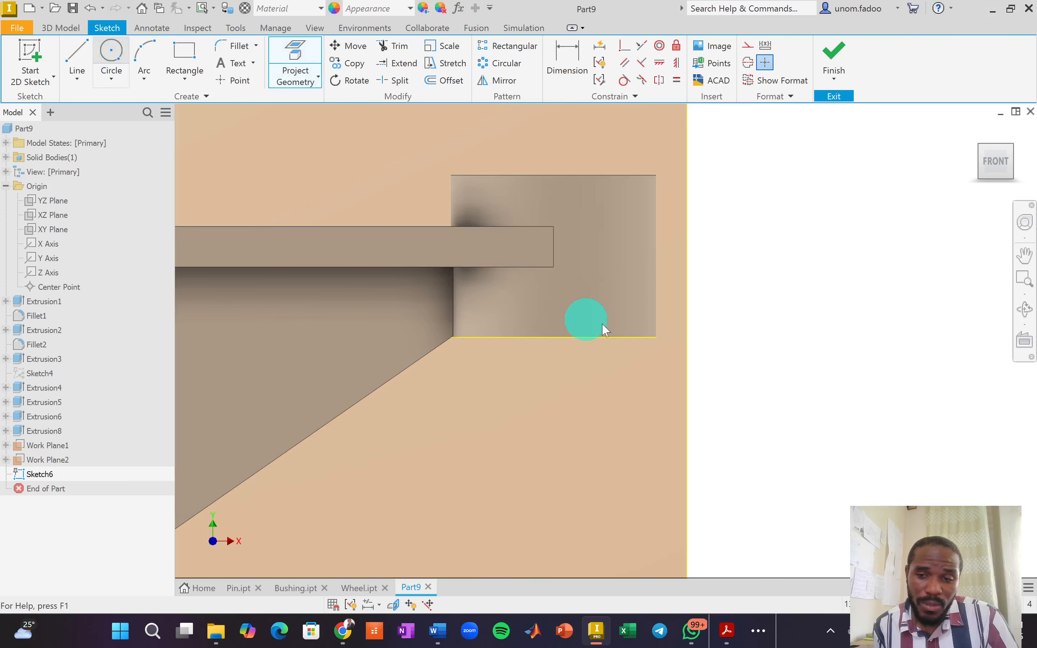
pyautogui.click(560, 288)
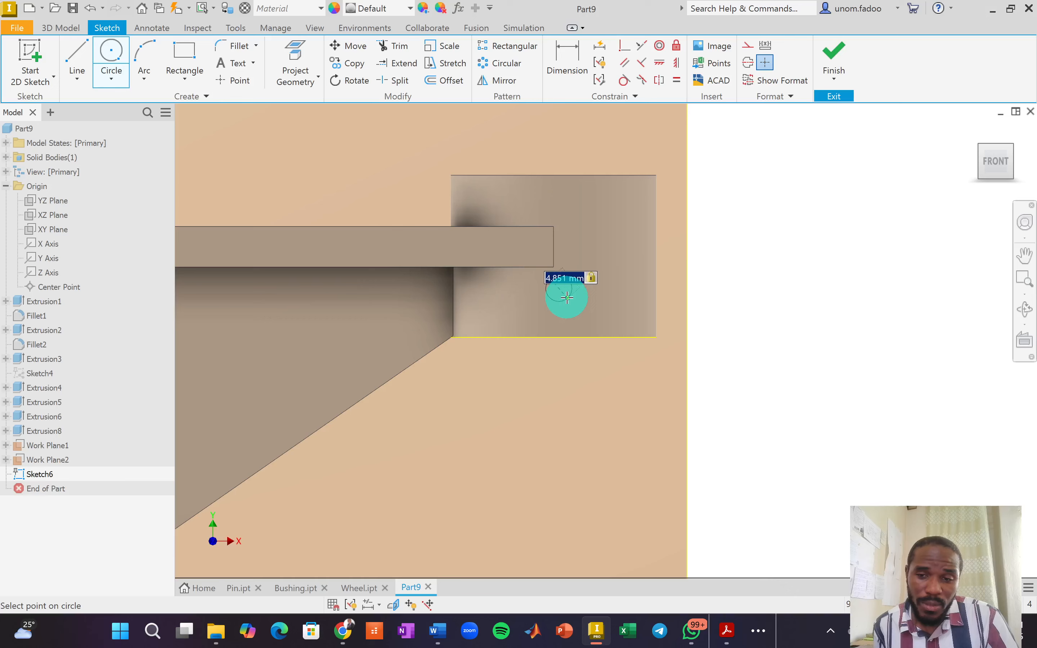
pyautogui.click(567, 297)
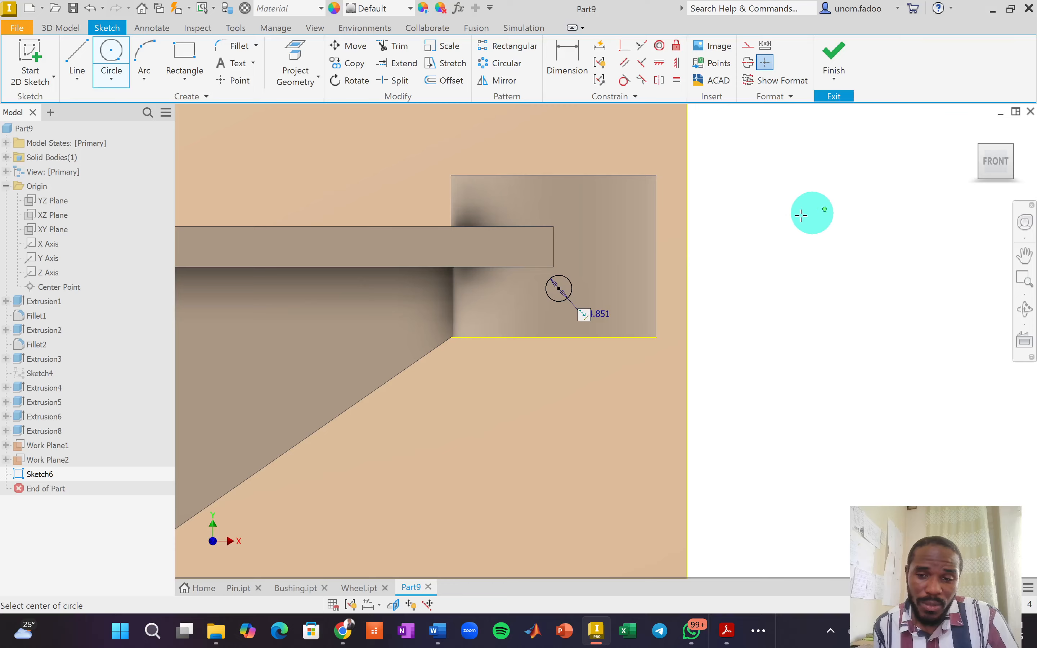
pyautogui.rightClick(780, 227)
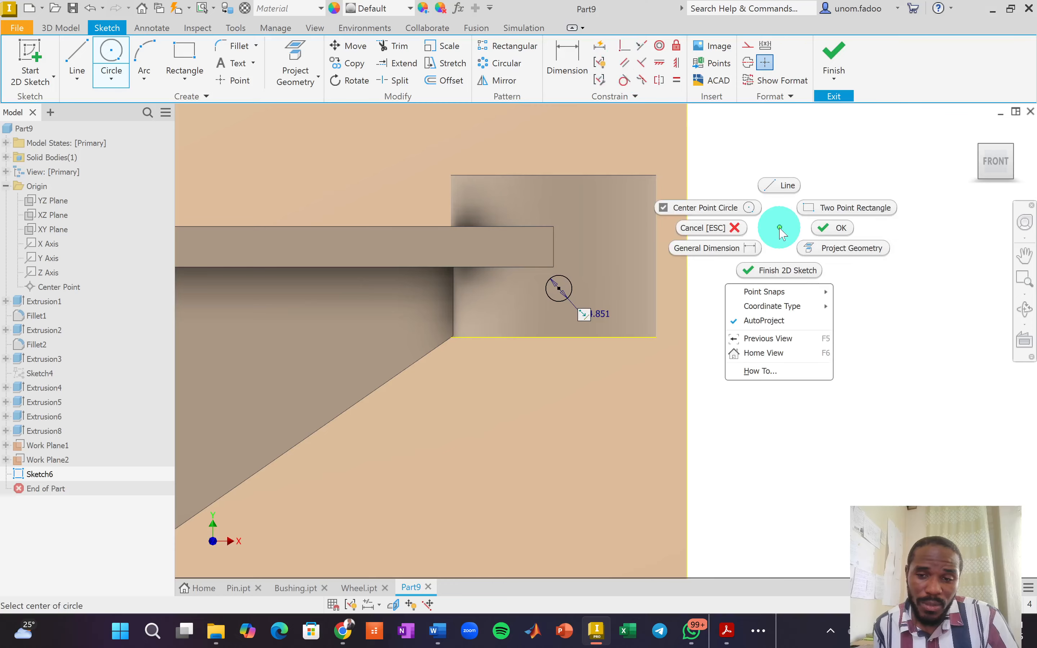
pyautogui.click(829, 228)
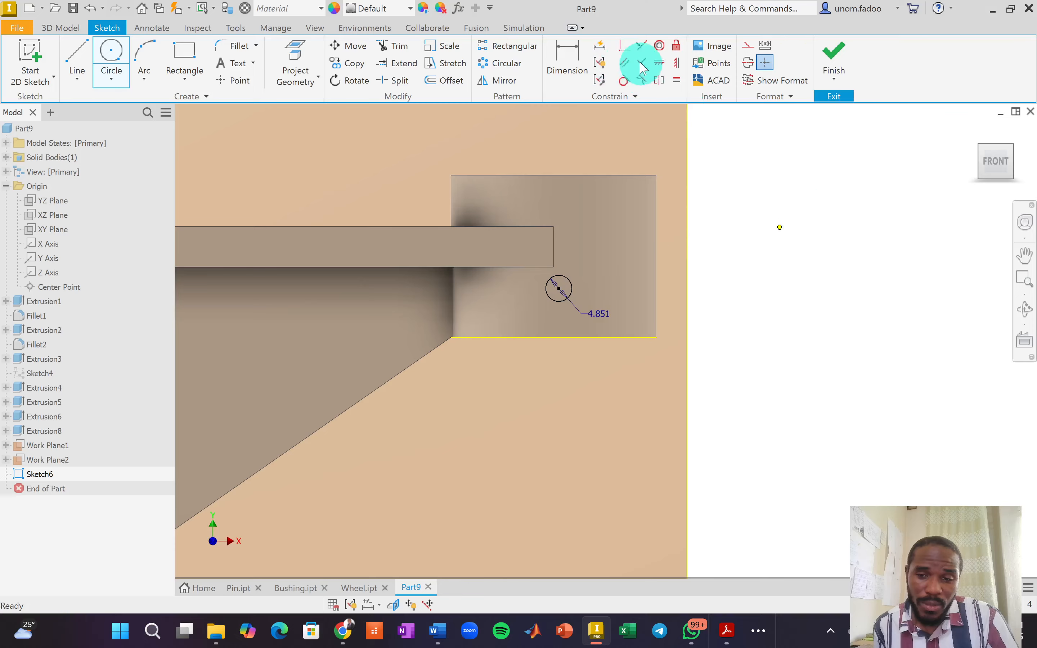
pyautogui.click(676, 65)
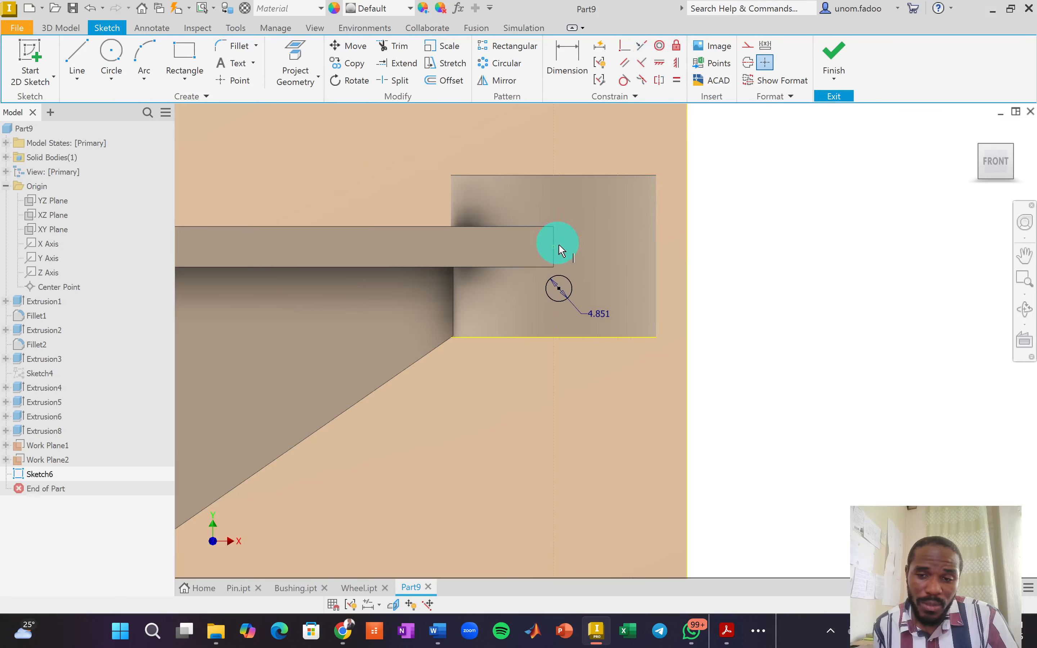
pyautogui.click(560, 287)
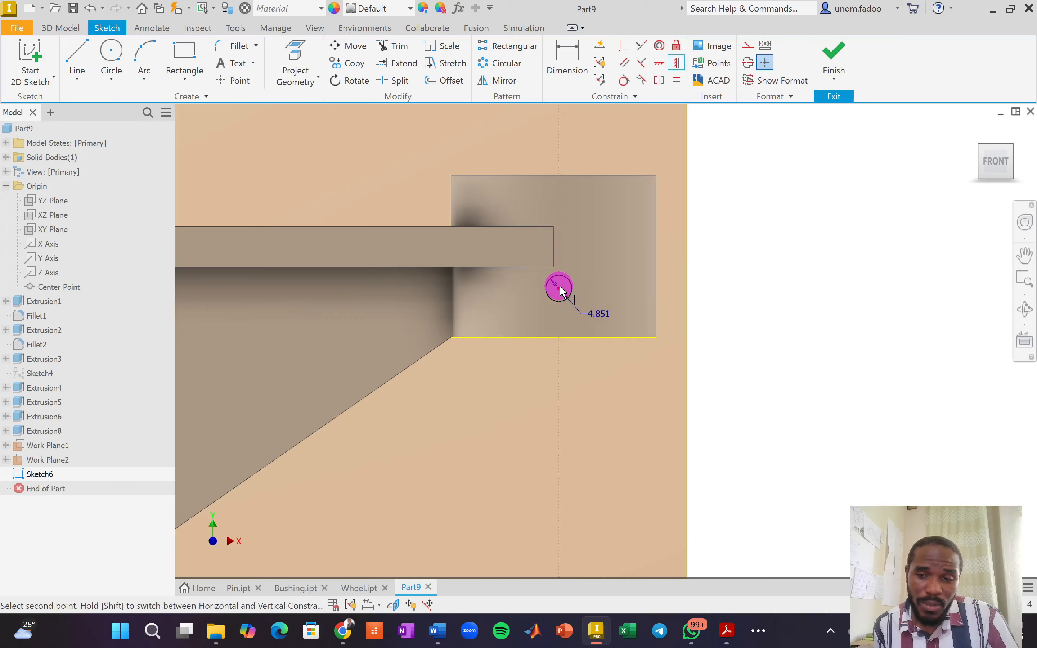
pyautogui.click(554, 338)
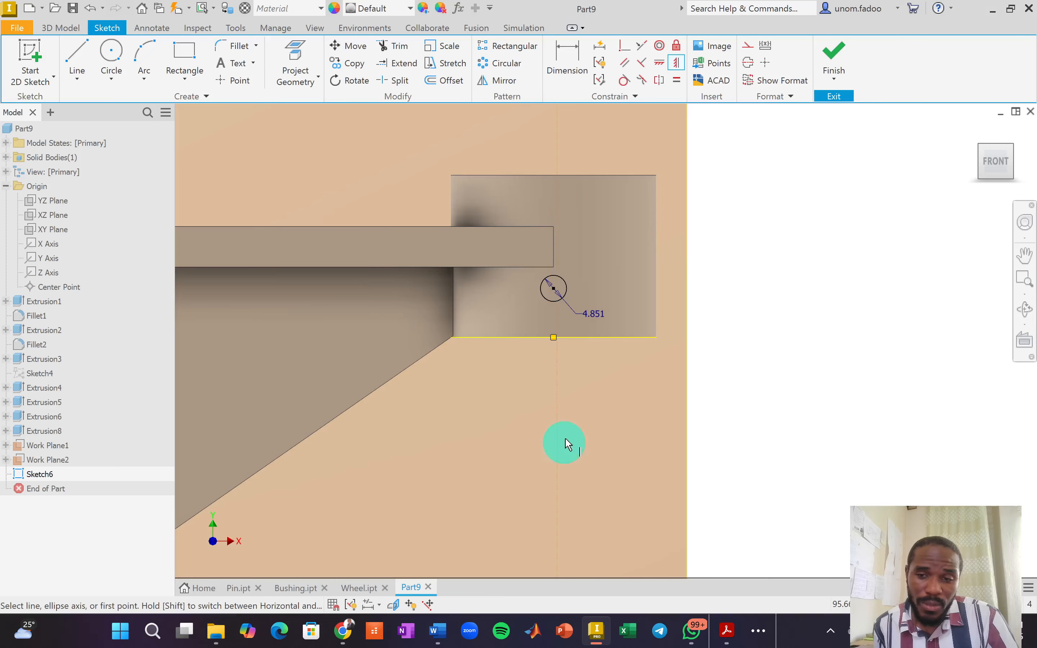
# Dimension the circle centre 6 mm above the bottom edge and finish Sketch6.
pyautogui.click(570, 60)
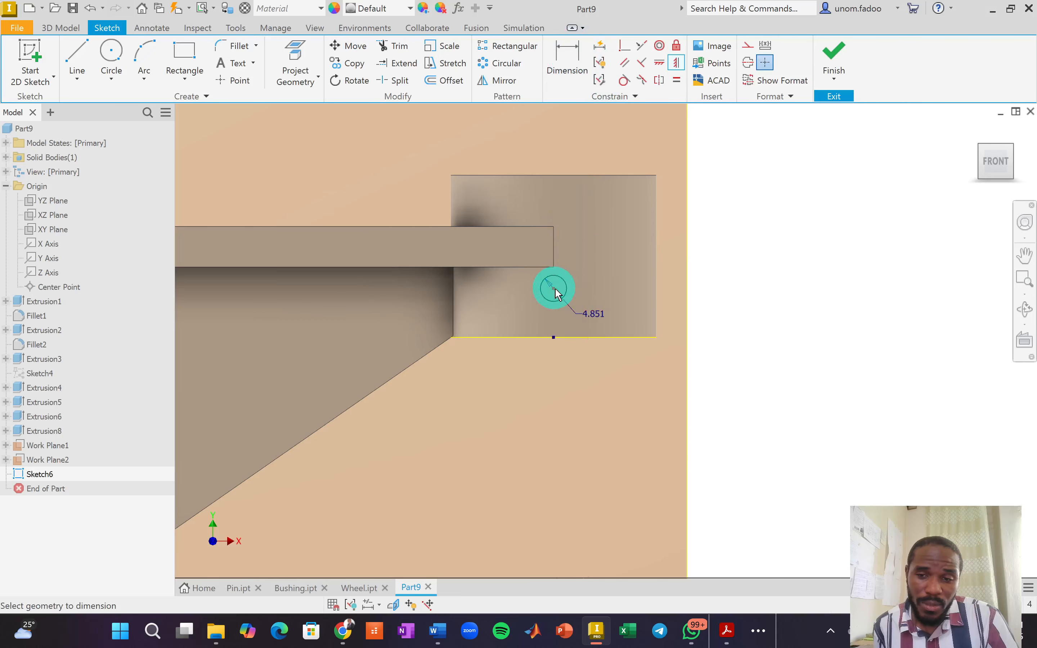
pyautogui.click(563, 340)
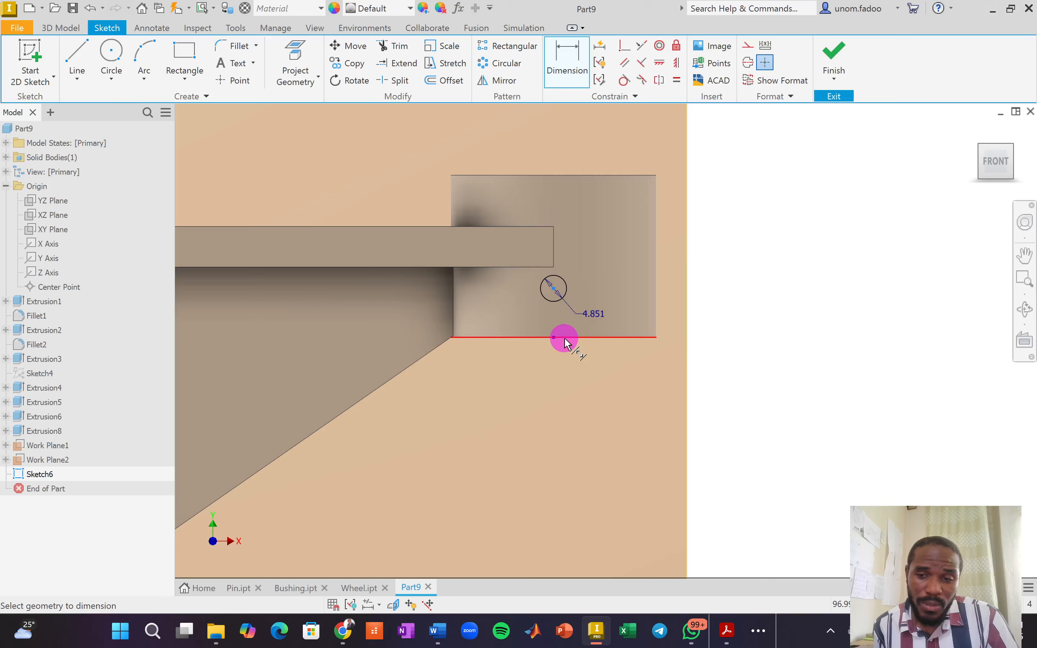
pyautogui.click(711, 364)
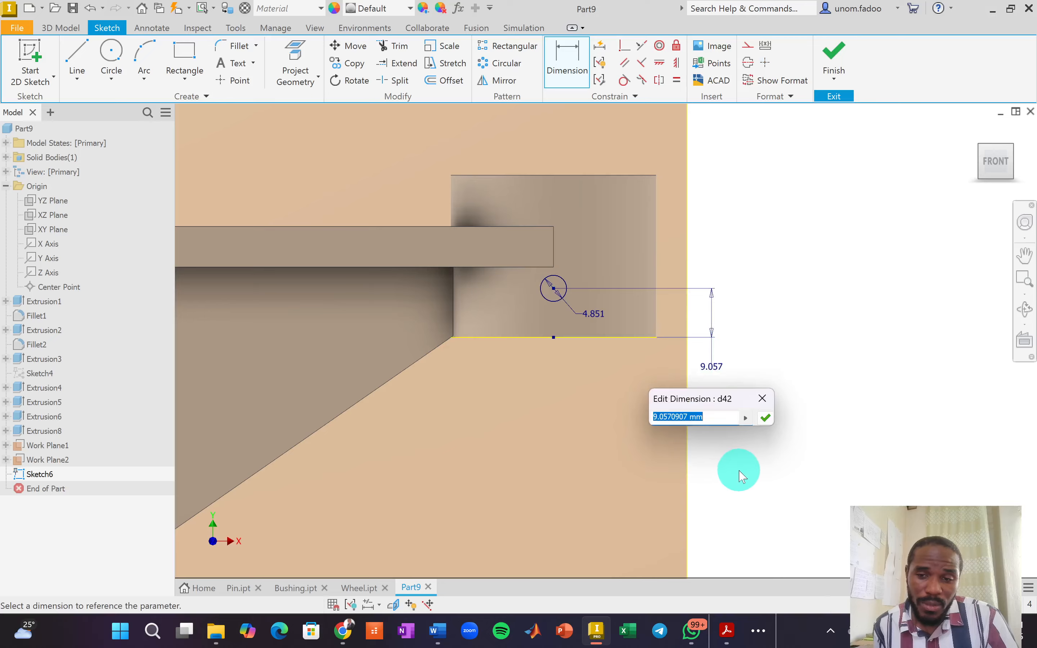
pyautogui.press('Return')
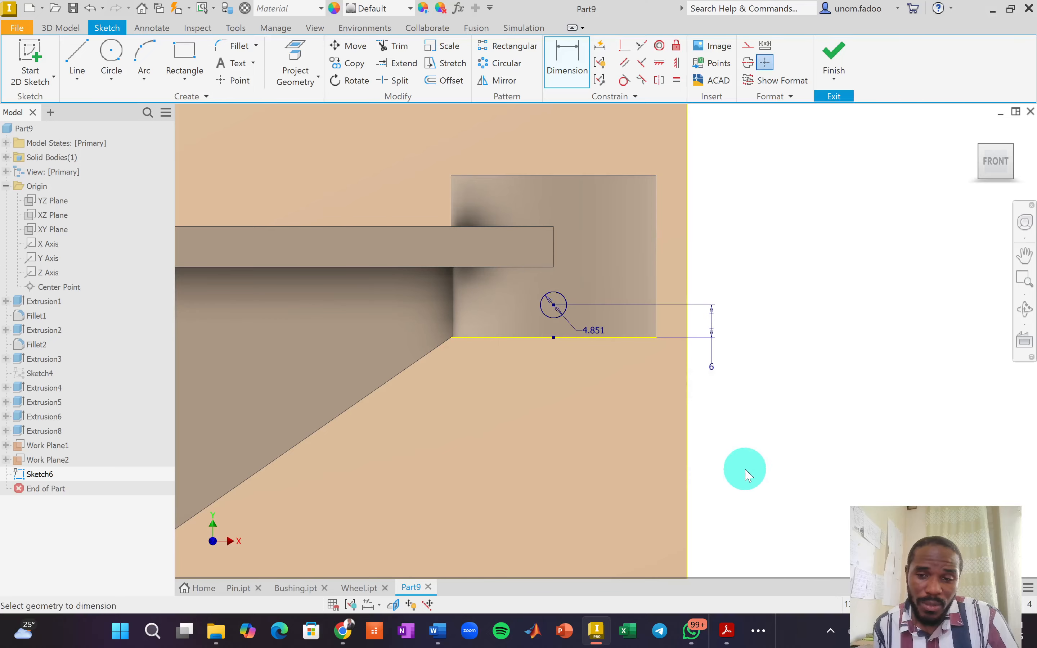
pyautogui.hotkey('alt', 'Tab')
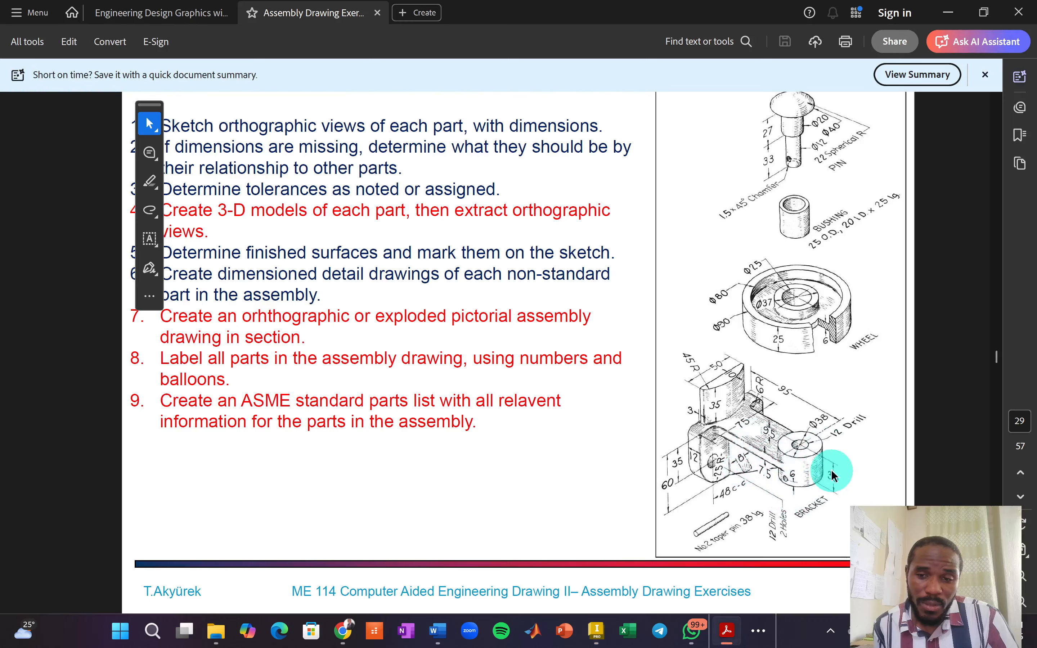
pyautogui.hotkey('alt', 'Tab')
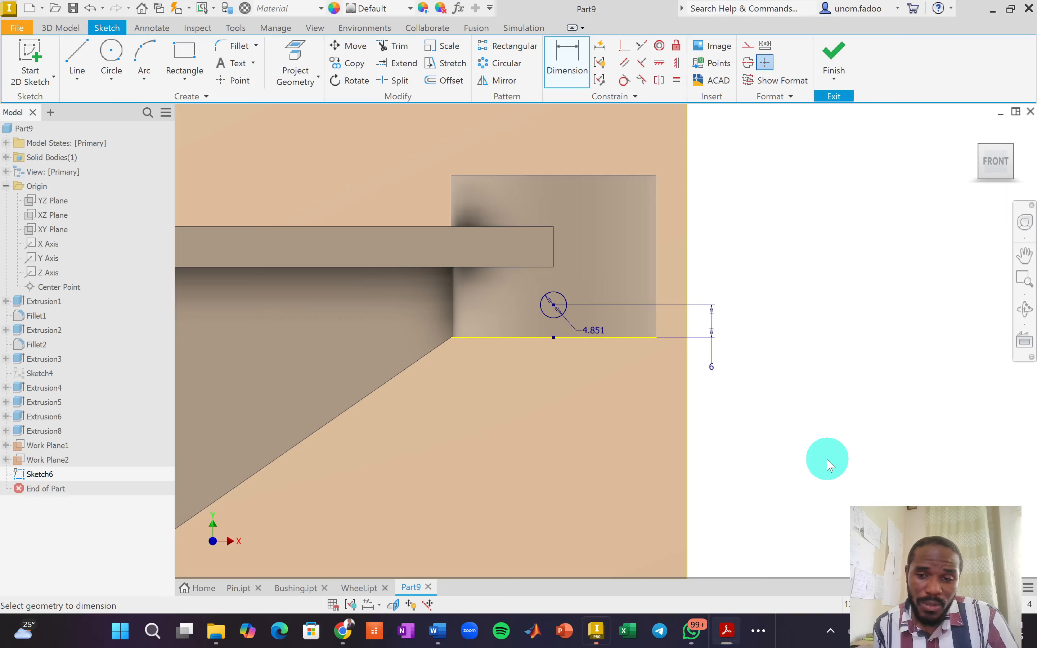
pyautogui.click(1011, 154)
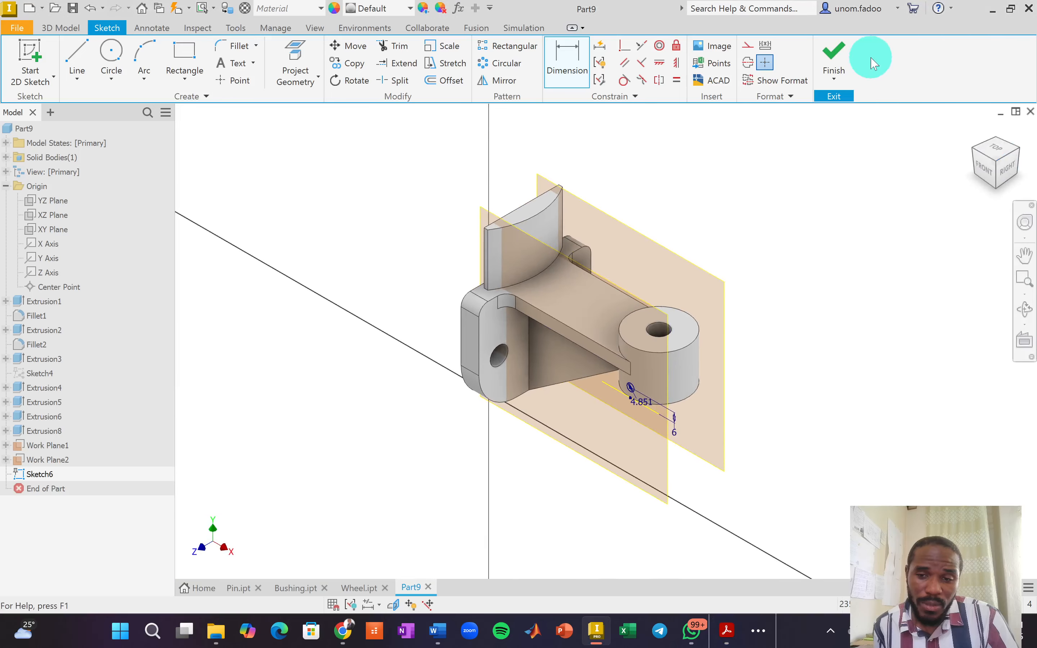
pyautogui.click(842, 53)
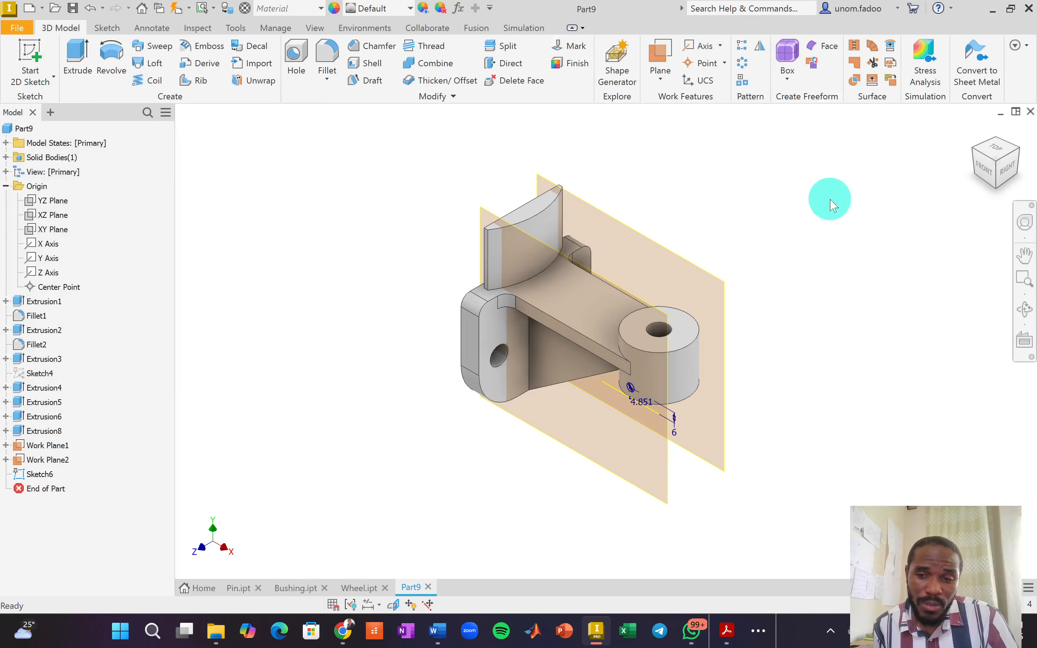
# Start a new sketch on Work Plane2, viewed square-on from the back.
pyautogui.click(1015, 153)
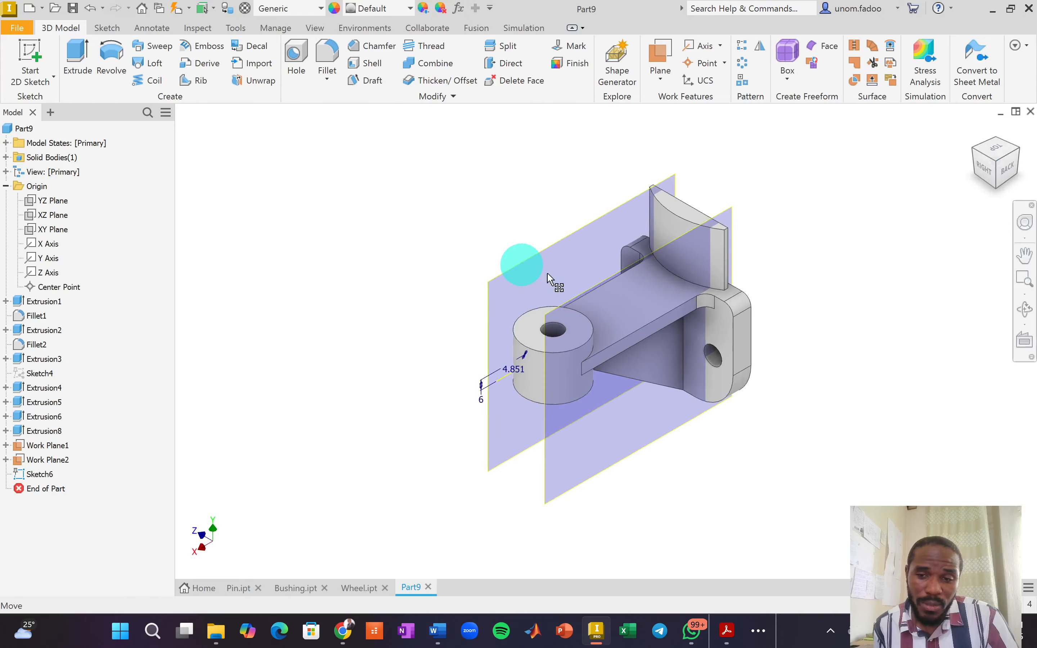
pyautogui.click(548, 476)
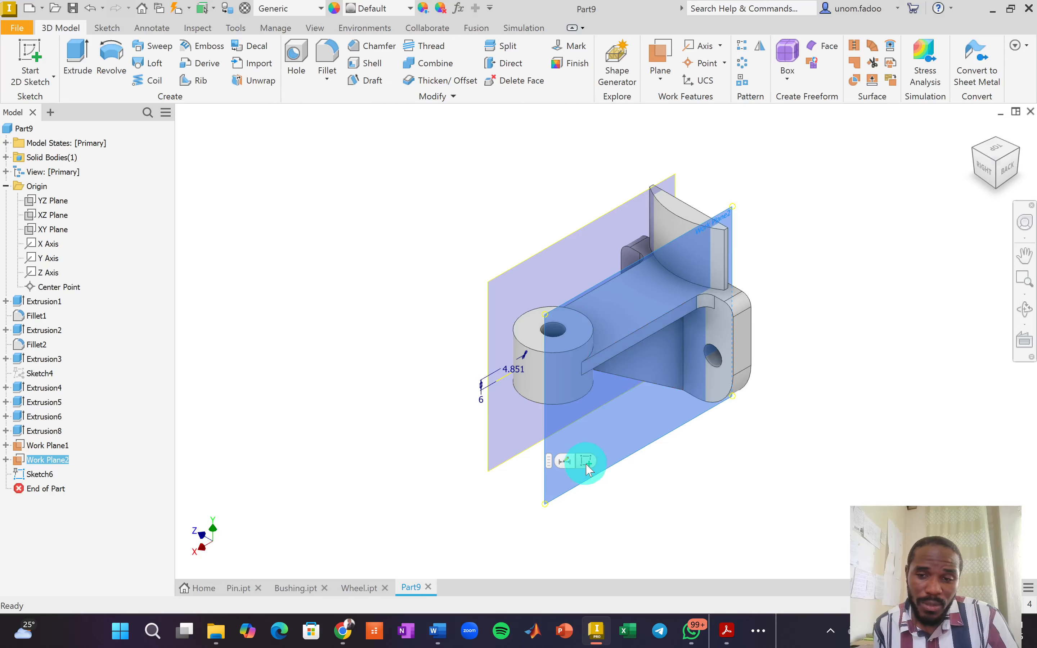
pyautogui.click(586, 461)
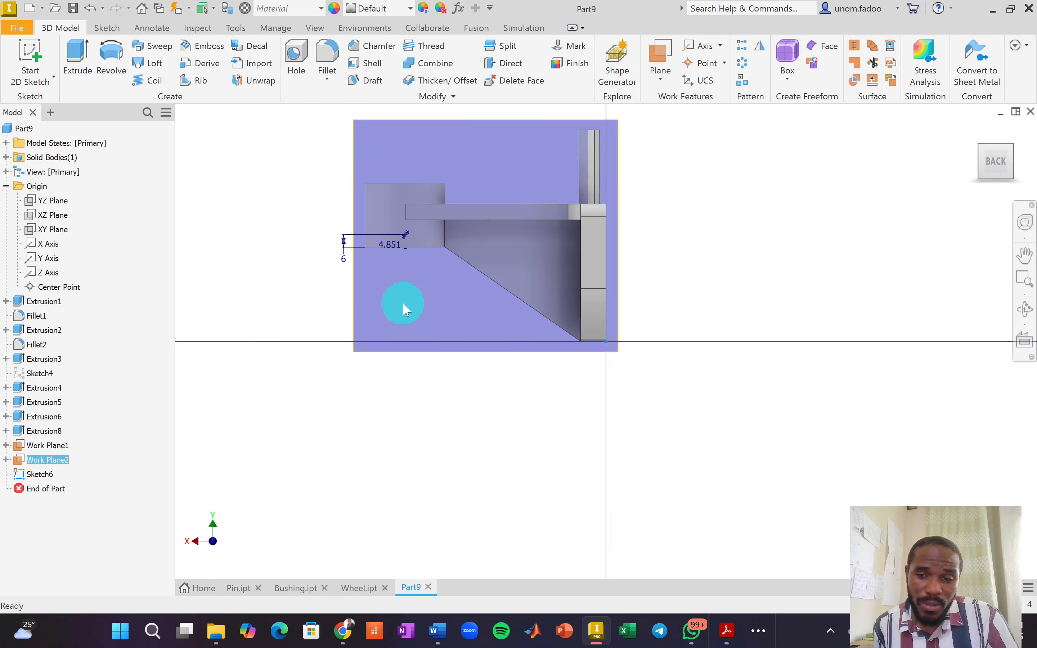
pyautogui.press('s')
pyautogui.scroll(8, 394, 209)
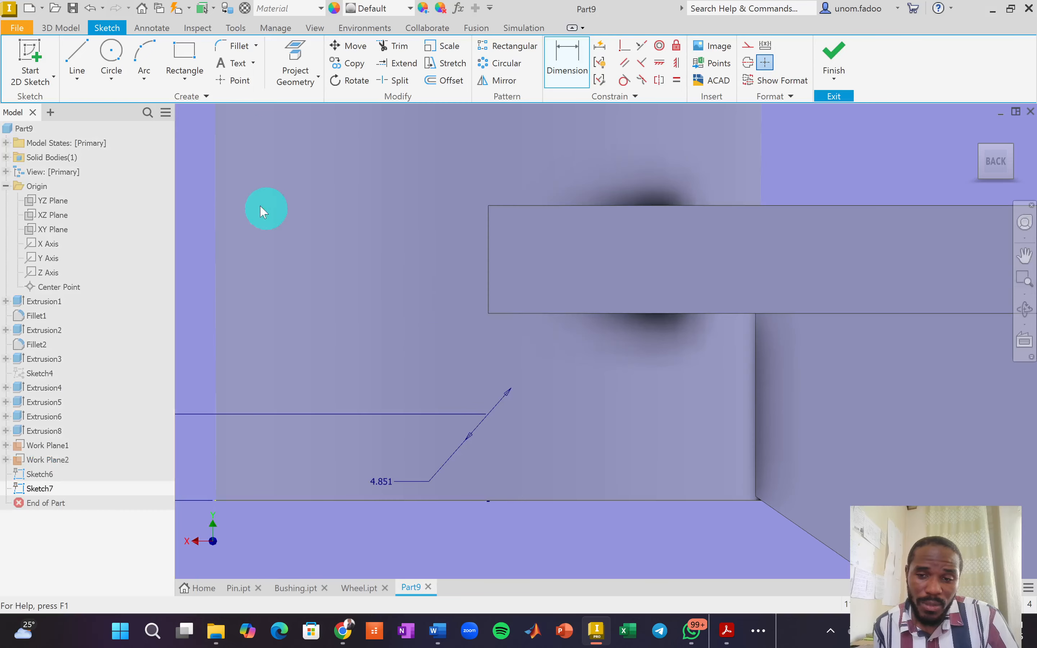
# Project the bottom edge and align the 4.06 circle's centre vertically over its midpoint.
pyautogui.click(111, 54)
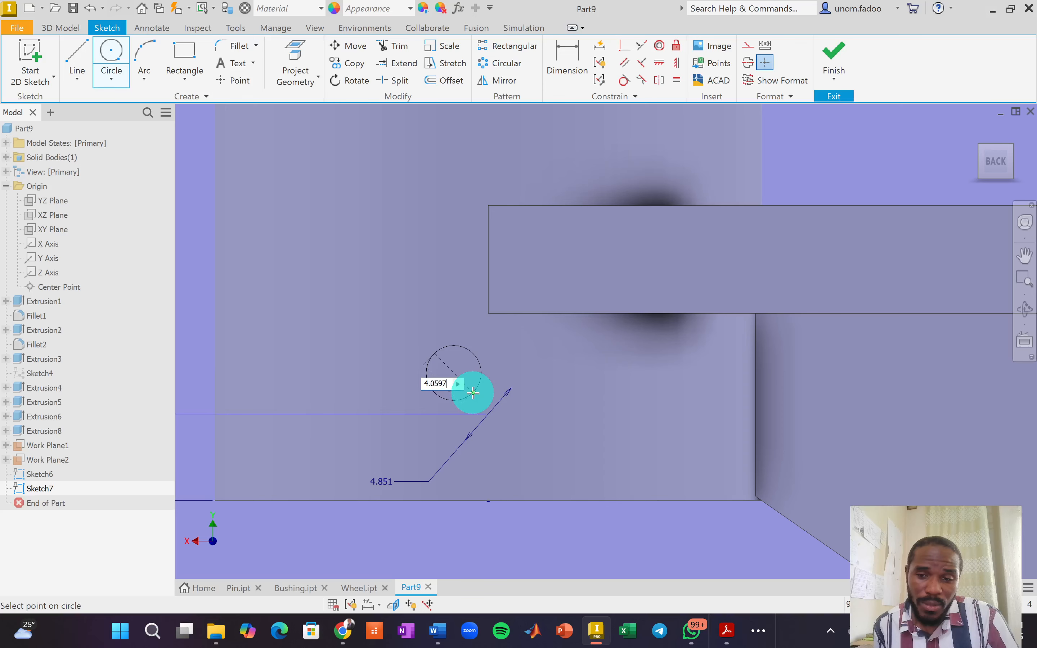
pyautogui.press('Escape')
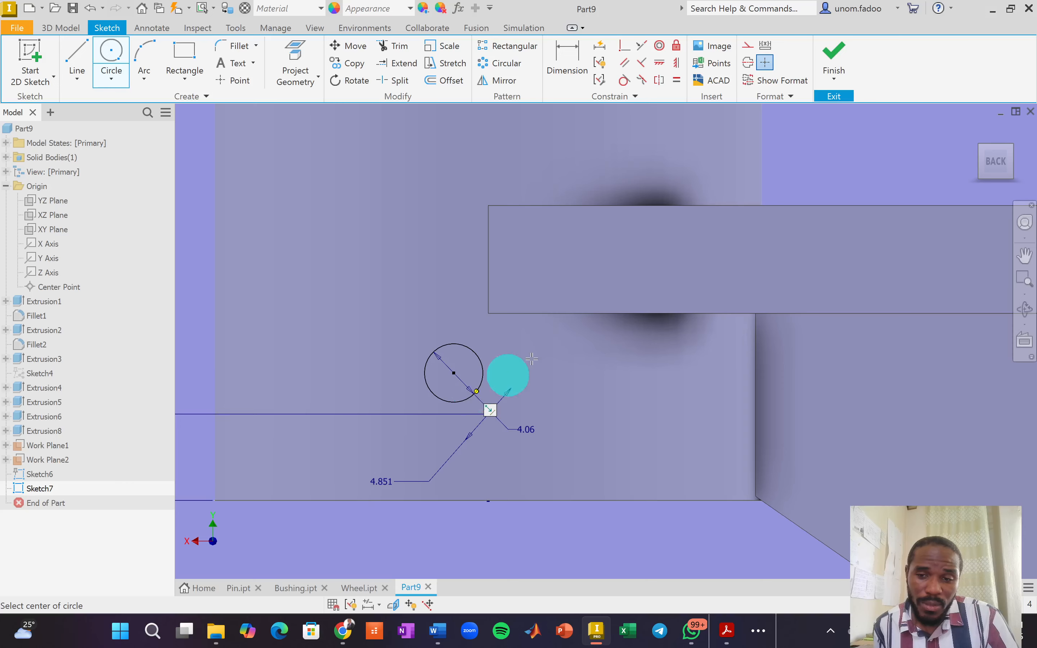
pyautogui.click(312, 58)
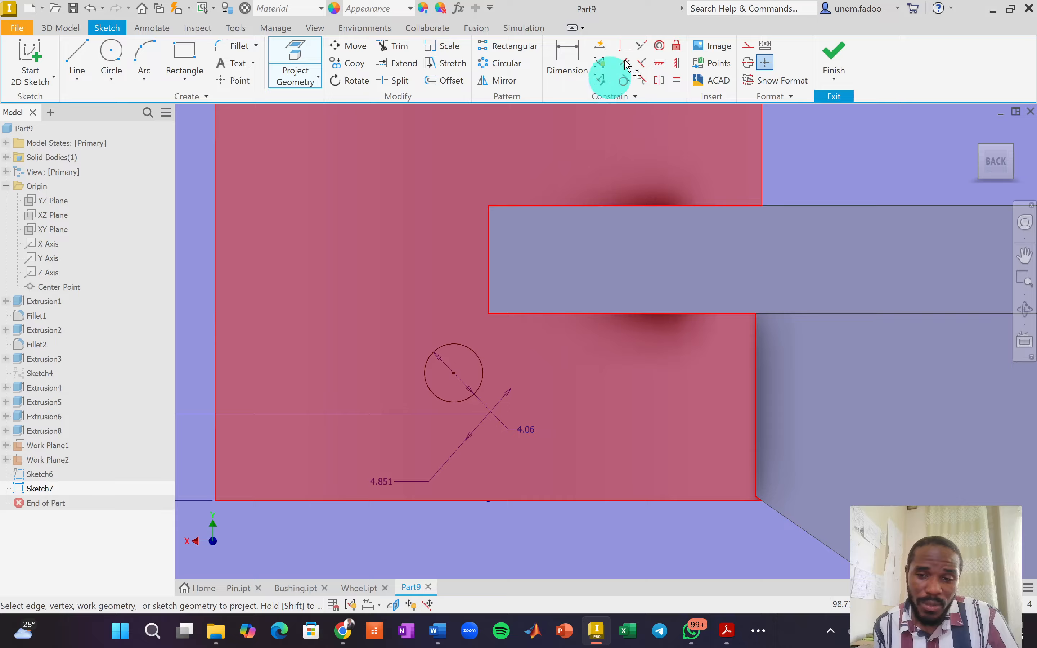
pyautogui.click(676, 62)
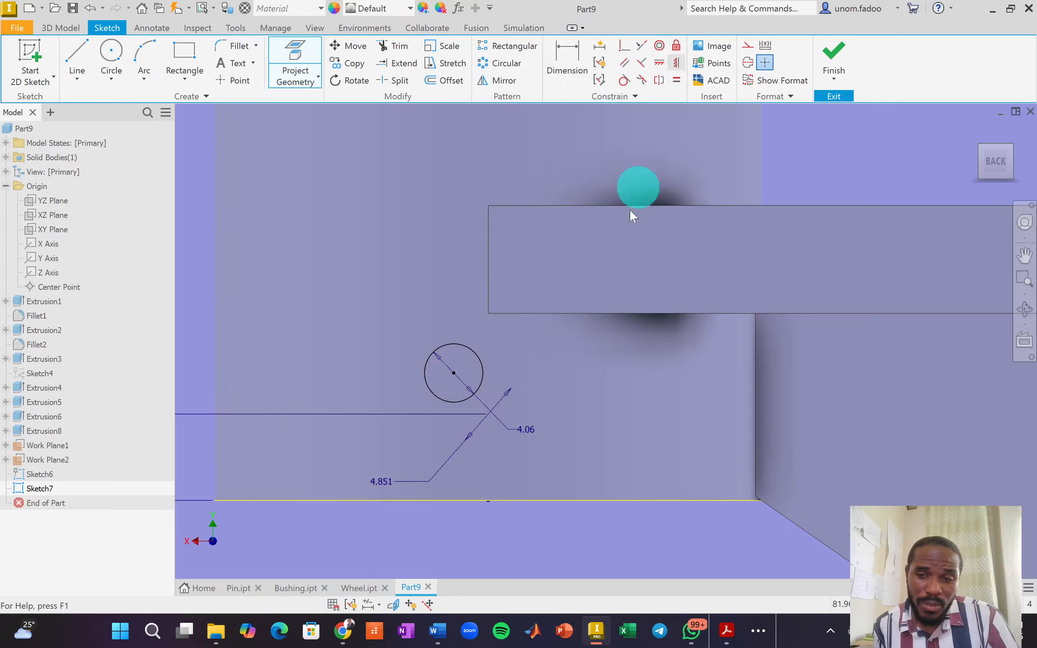
pyautogui.click(454, 373)
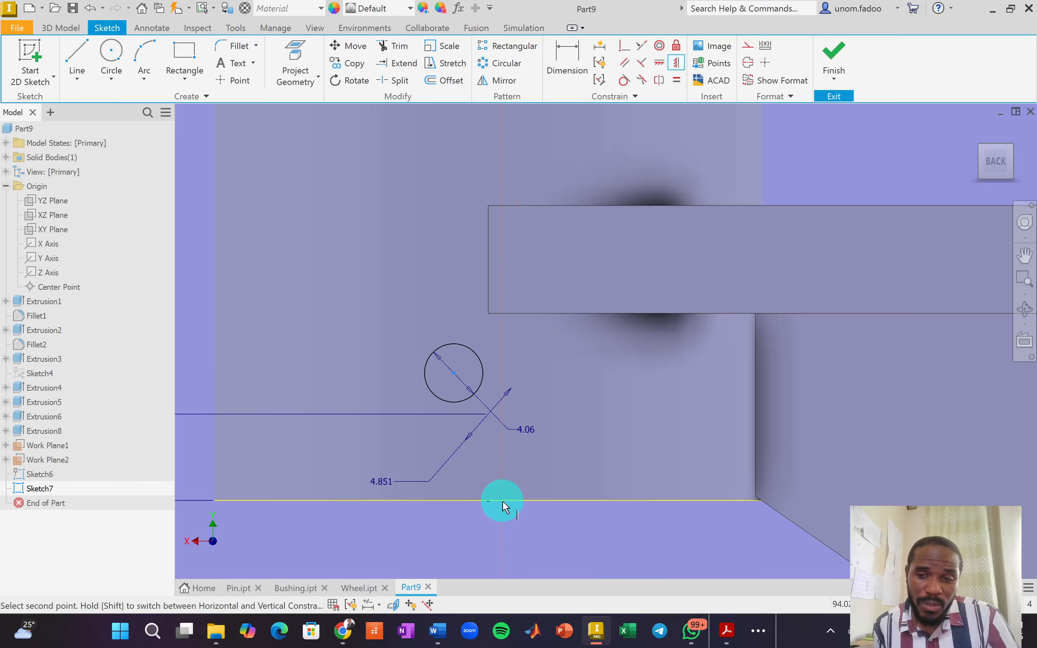
pyautogui.click(488, 501)
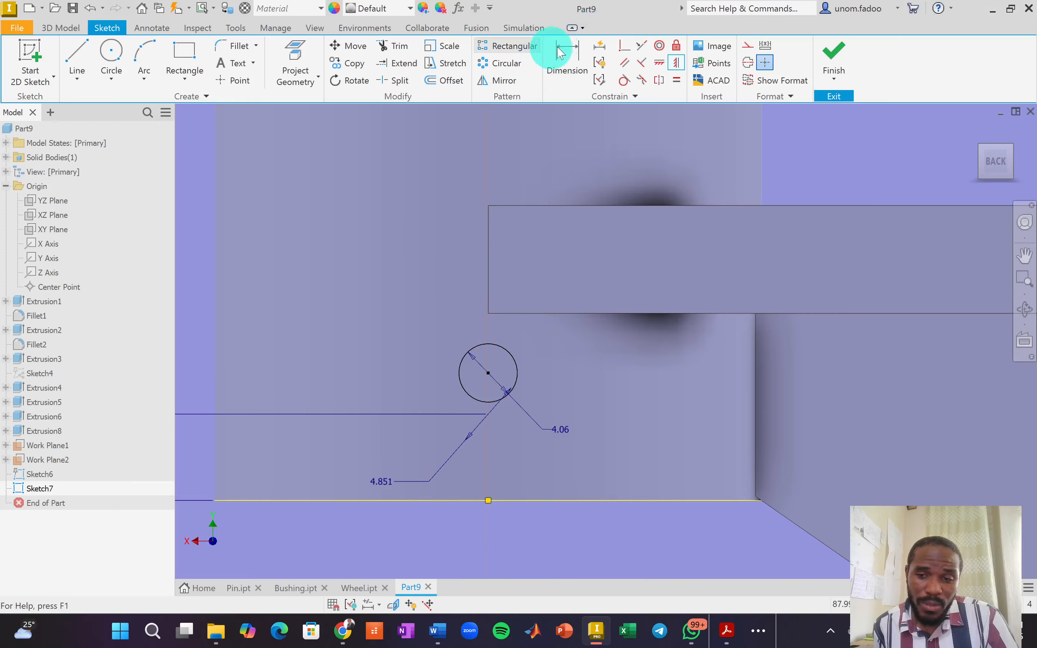
# Dimension the circle centre 6 mm above the bottom edge and finish Sketch7.
pyautogui.click(567, 60)
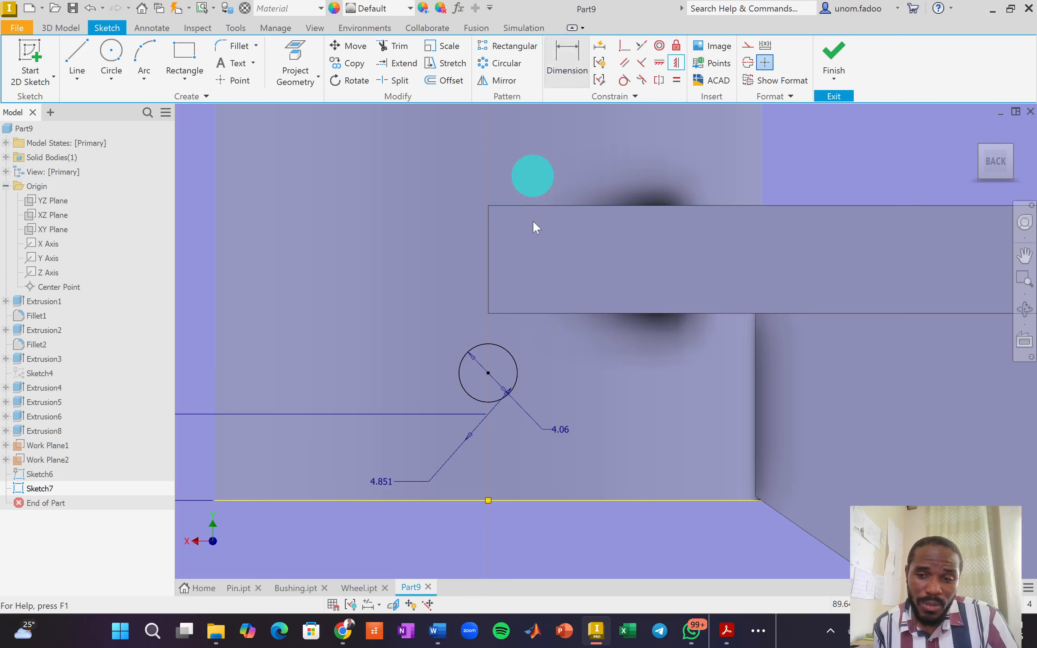
pyautogui.click(488, 373)
pyautogui.click(335, 500)
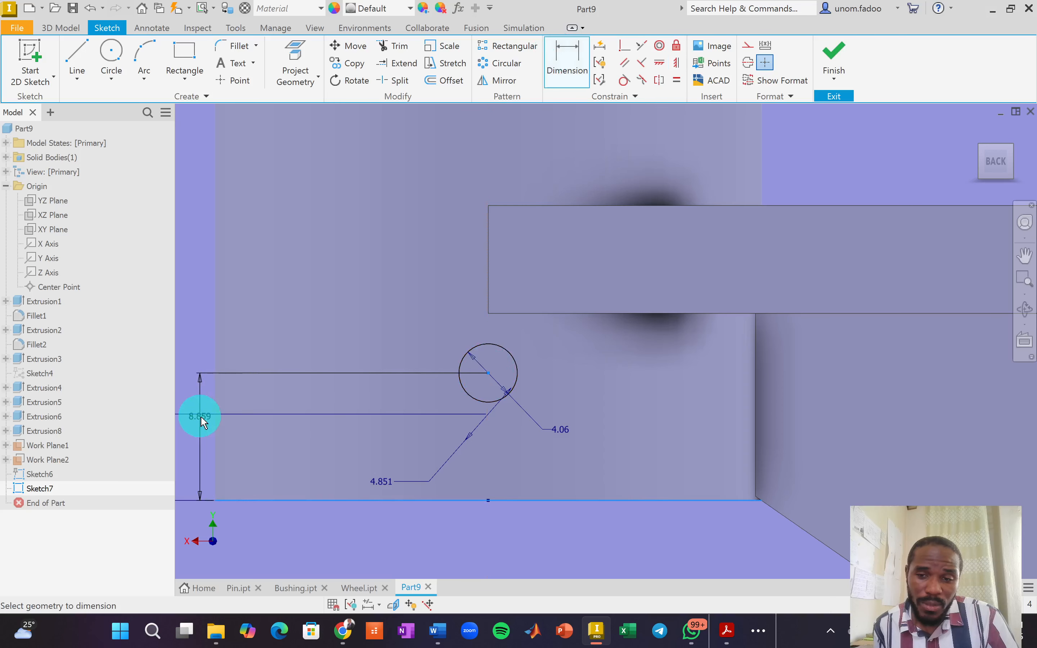
pyautogui.click(196, 389)
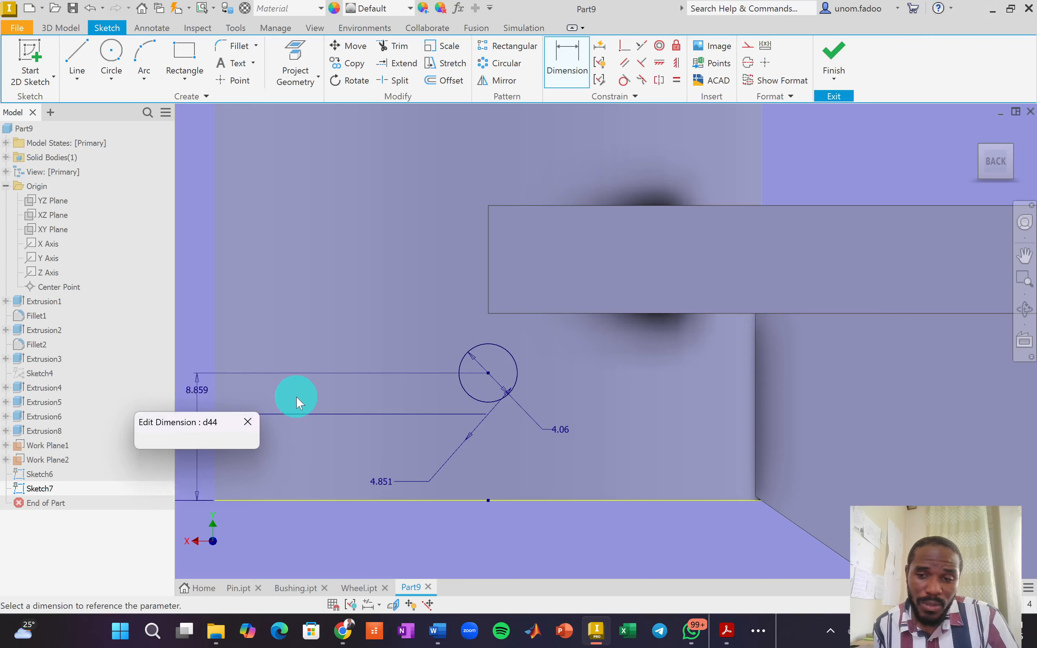
pyautogui.write('6')
pyautogui.press('Return')
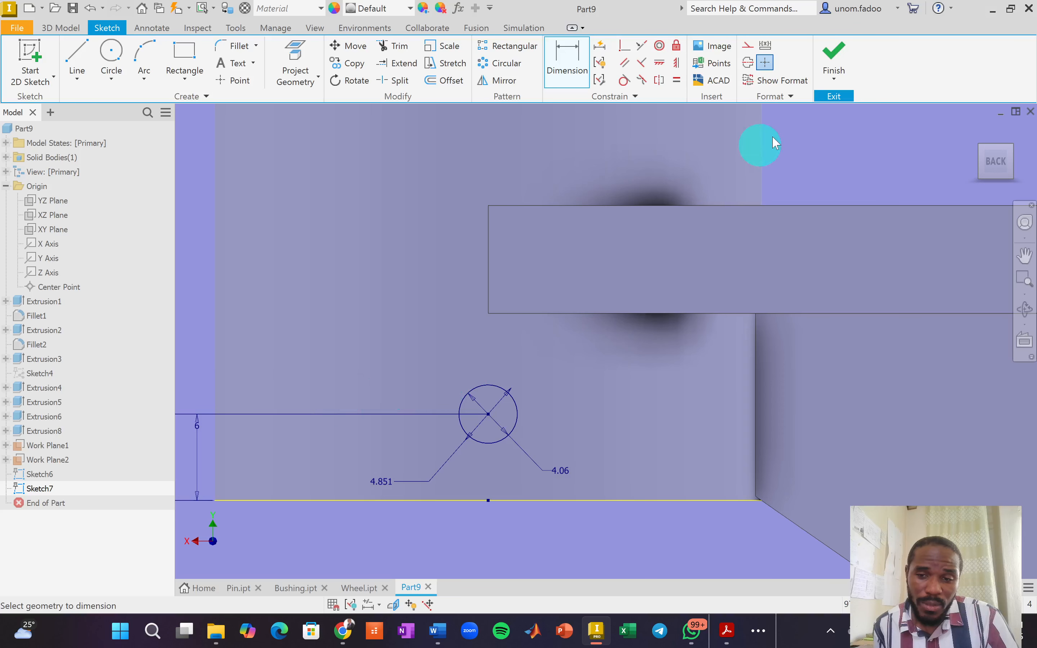
pyautogui.click(833, 53)
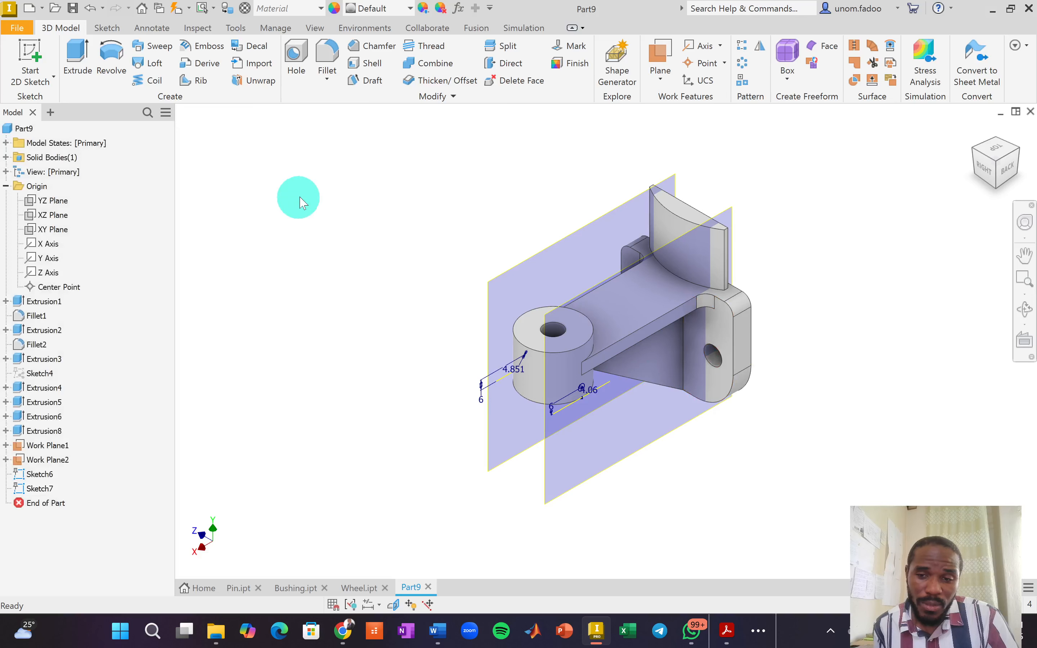
# Loft a cut from the Sketch6 circle to the Sketch7 circle, creating Loft1.
pyautogui.click(146, 67)
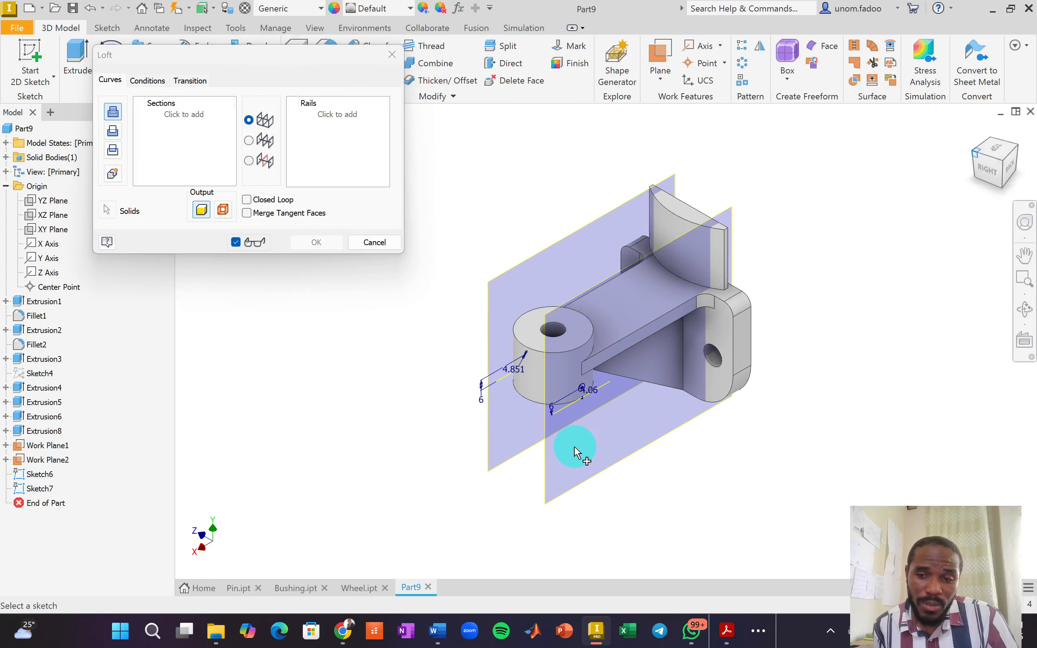
pyautogui.scroll(-8, 614, 405)
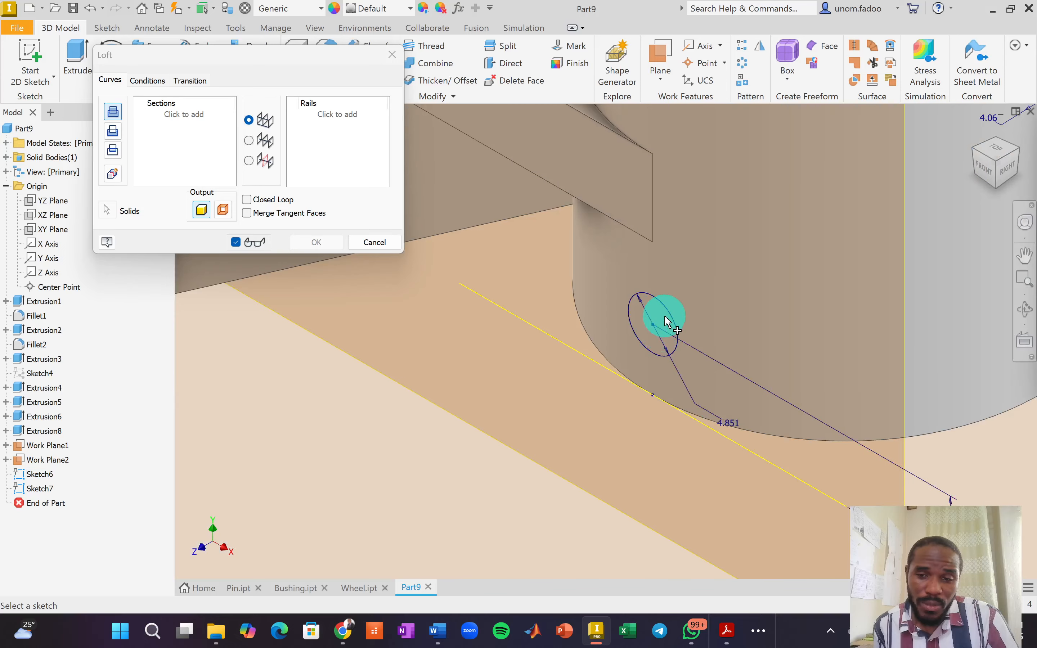
pyautogui.click(667, 311)
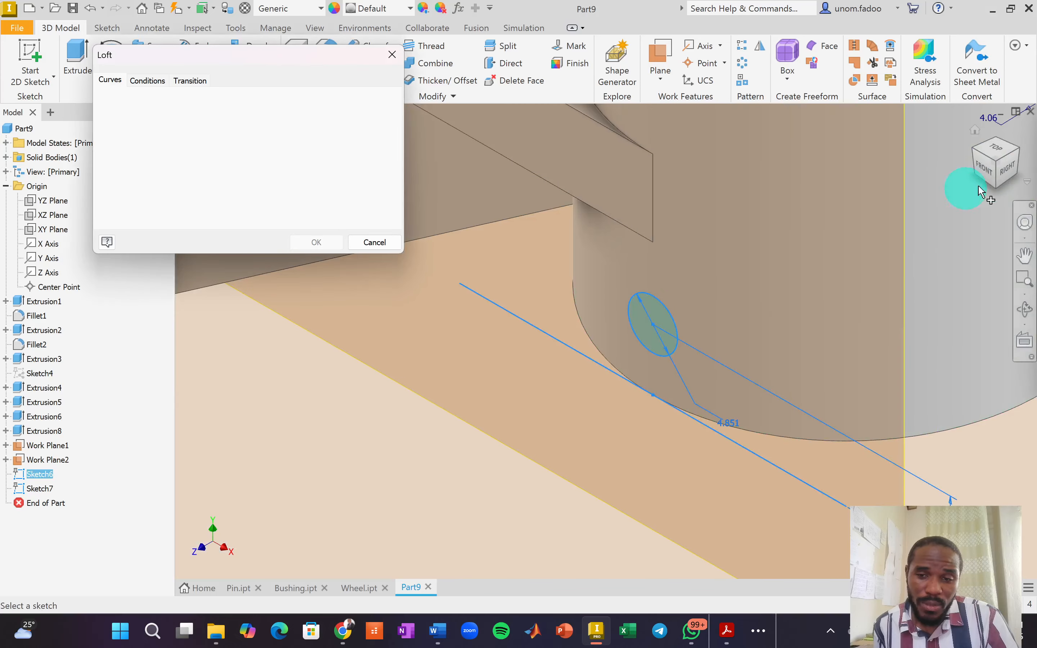
pyautogui.click(1019, 153)
pyautogui.scroll(5, 563, 388)
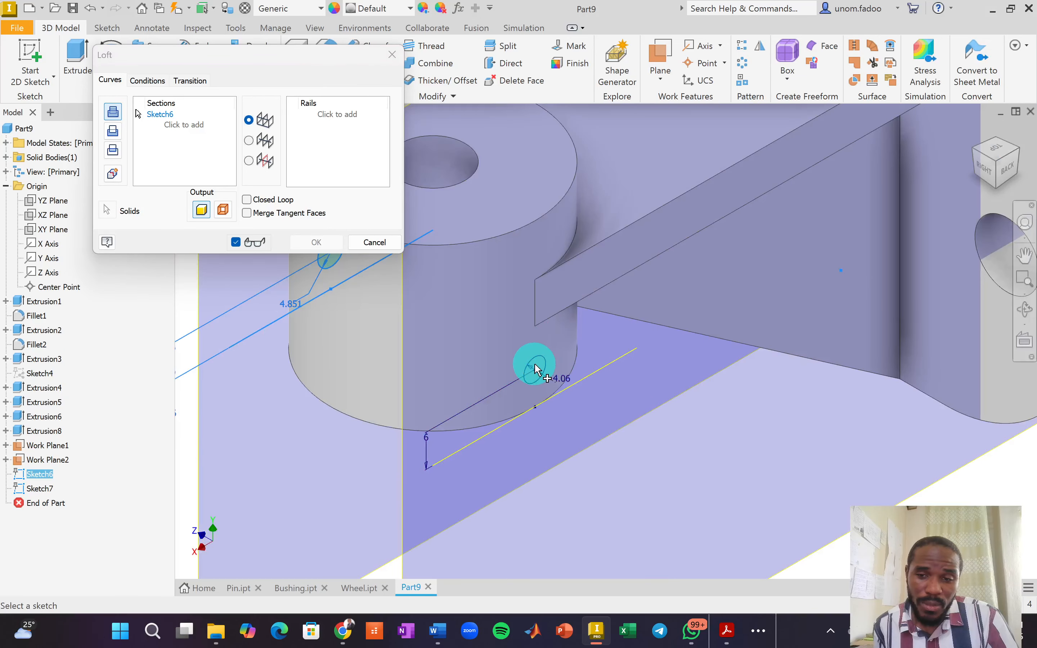
pyautogui.click(531, 355)
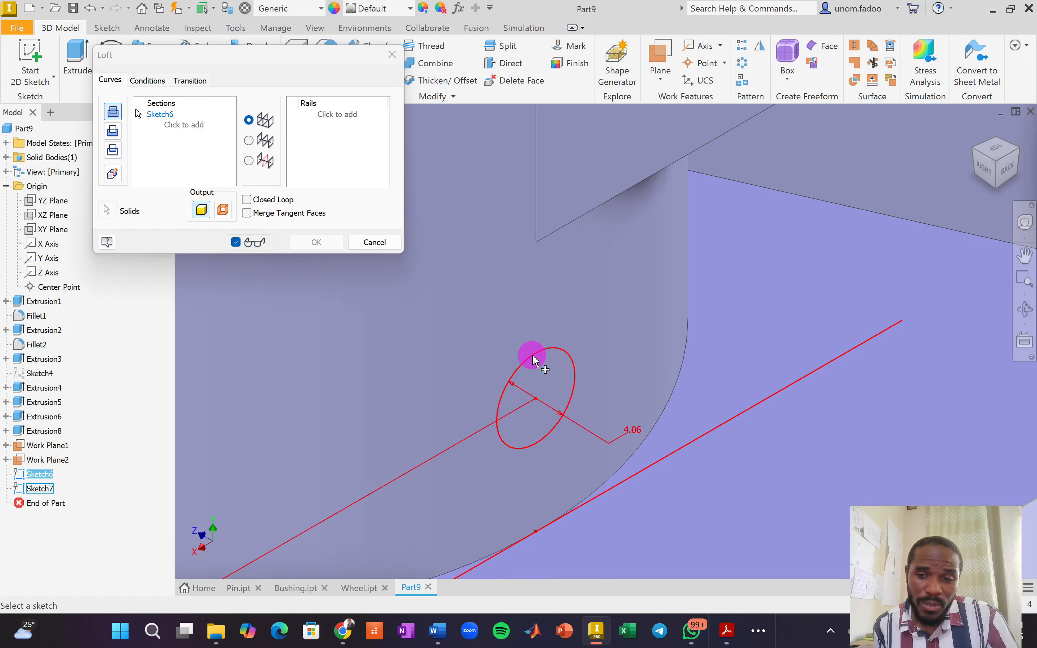
pyautogui.click(113, 132)
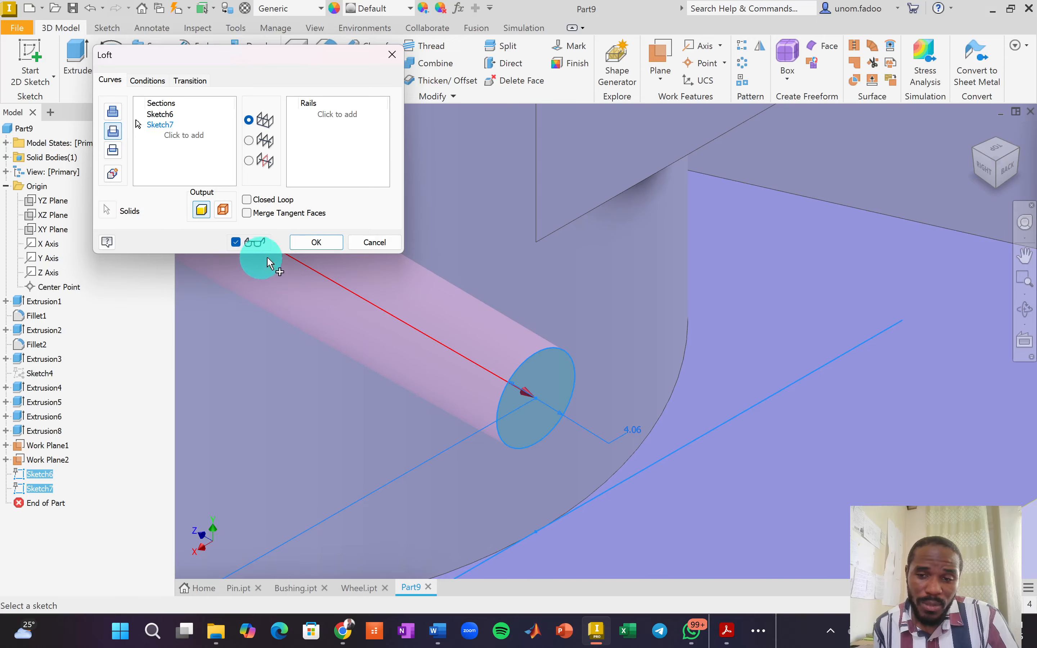
pyautogui.click(316, 242)
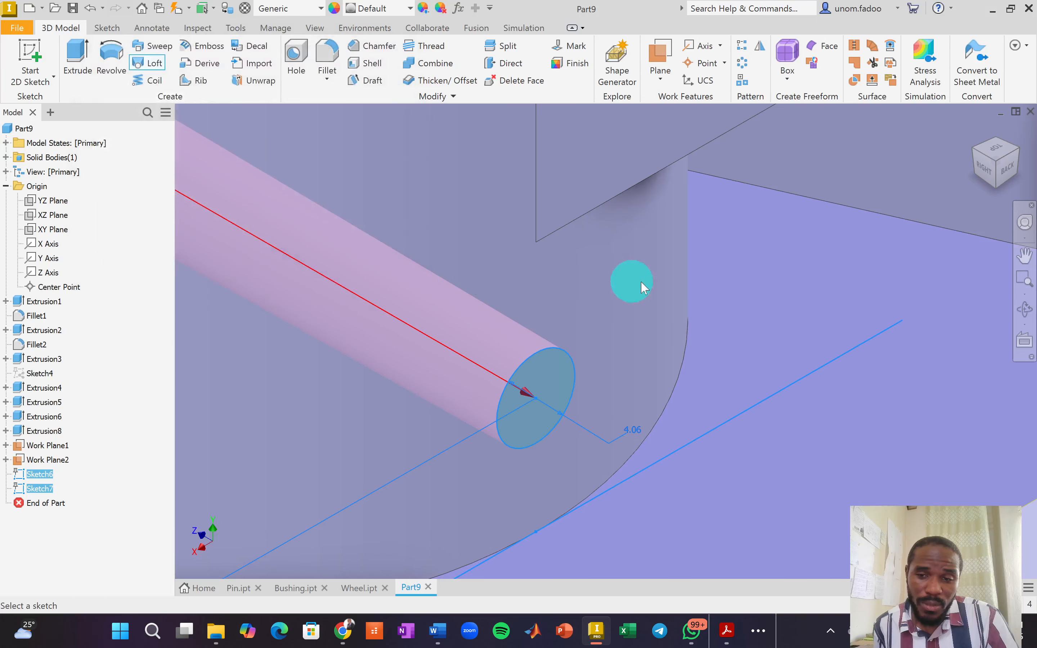
pyautogui.scroll(-6, 737, 306)
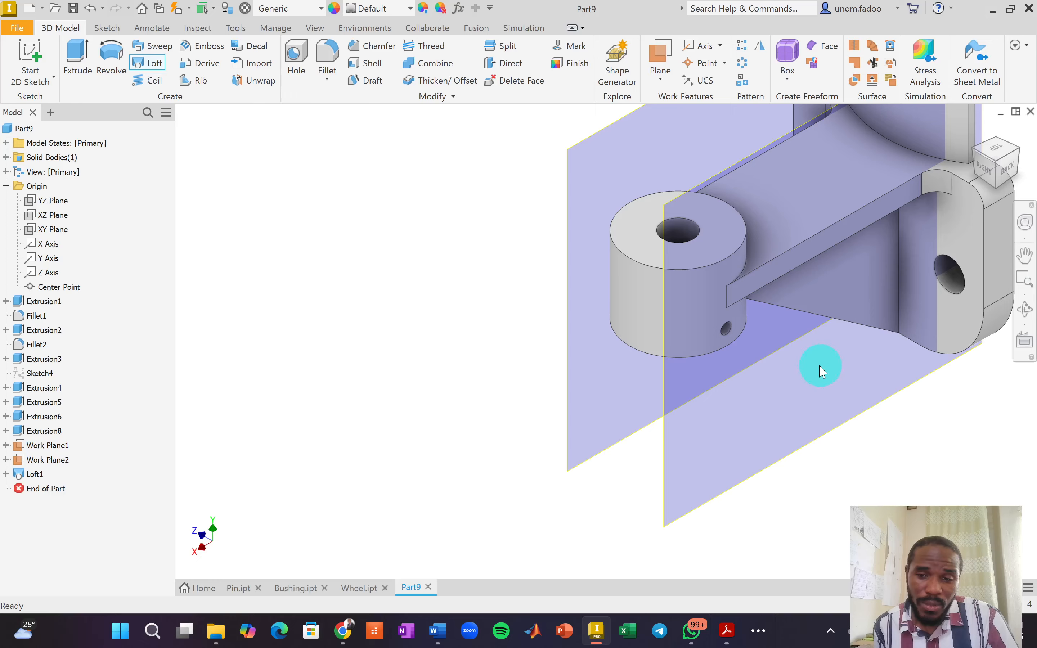
pyautogui.click(34, 446)
# Hide Work Plane1 and Work Plane2 and return to the home view.
pyautogui.rightClick(35, 447)
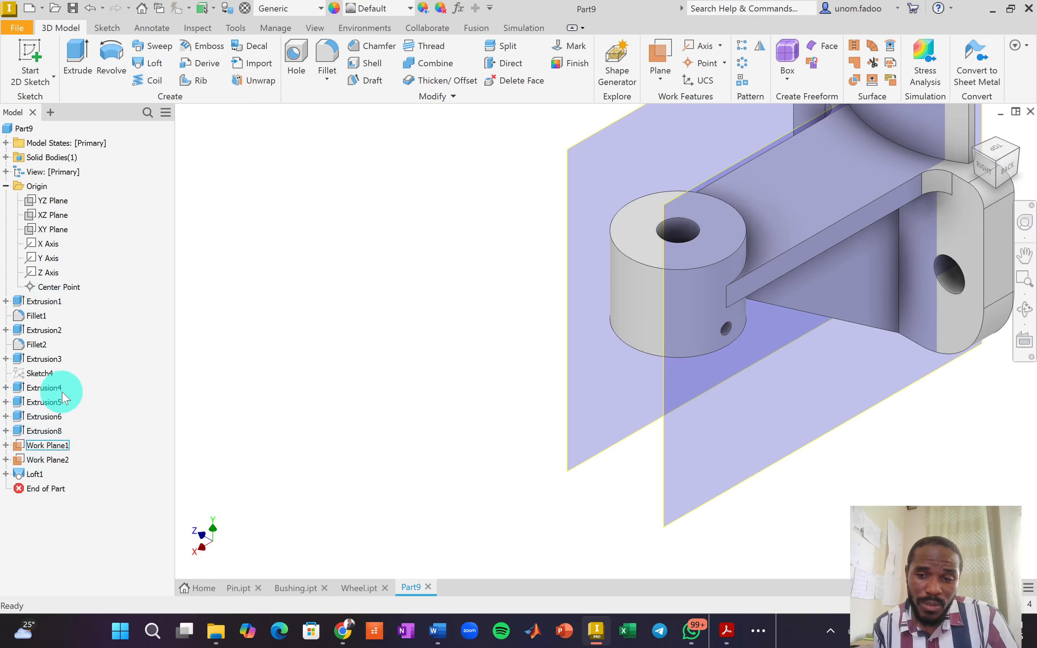
pyautogui.click(93, 390)
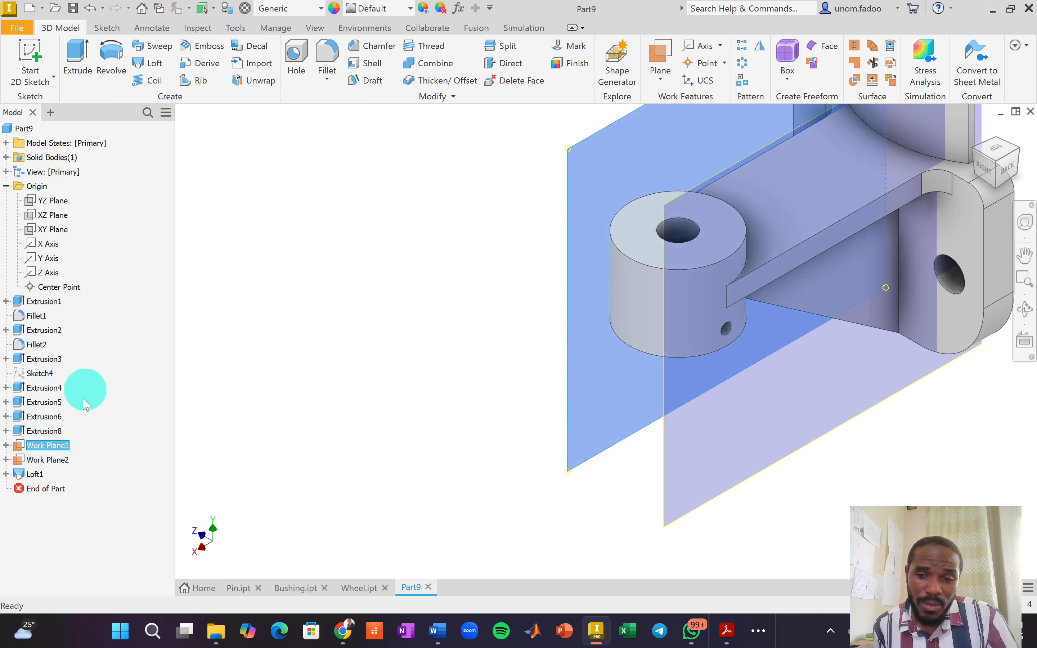
pyautogui.click(55, 461)
pyautogui.rightClick(64, 455)
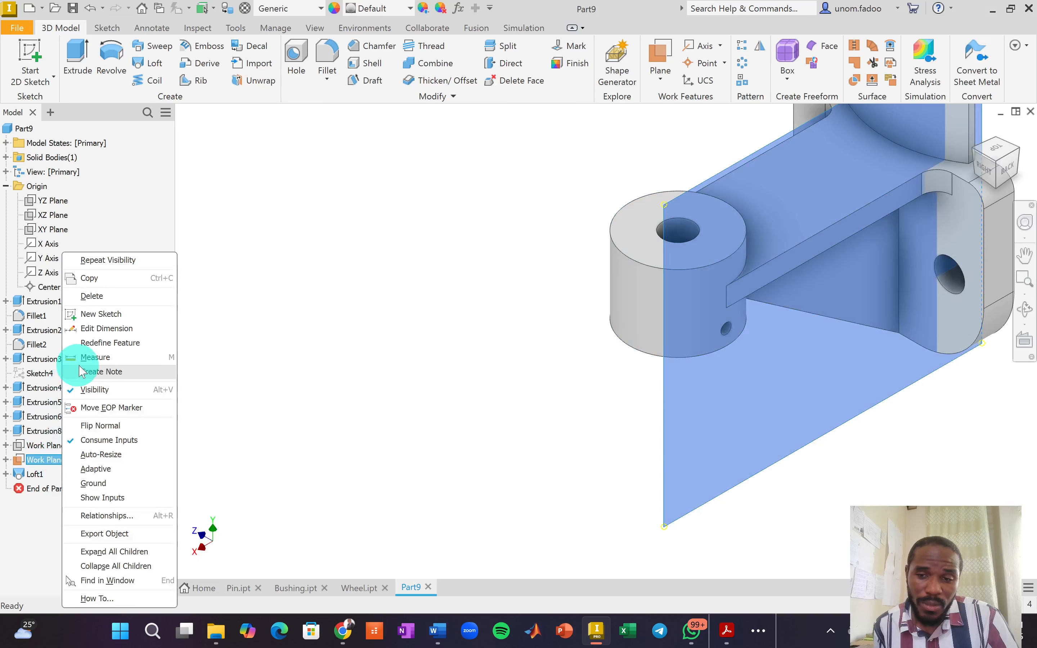
pyautogui.click(95, 389)
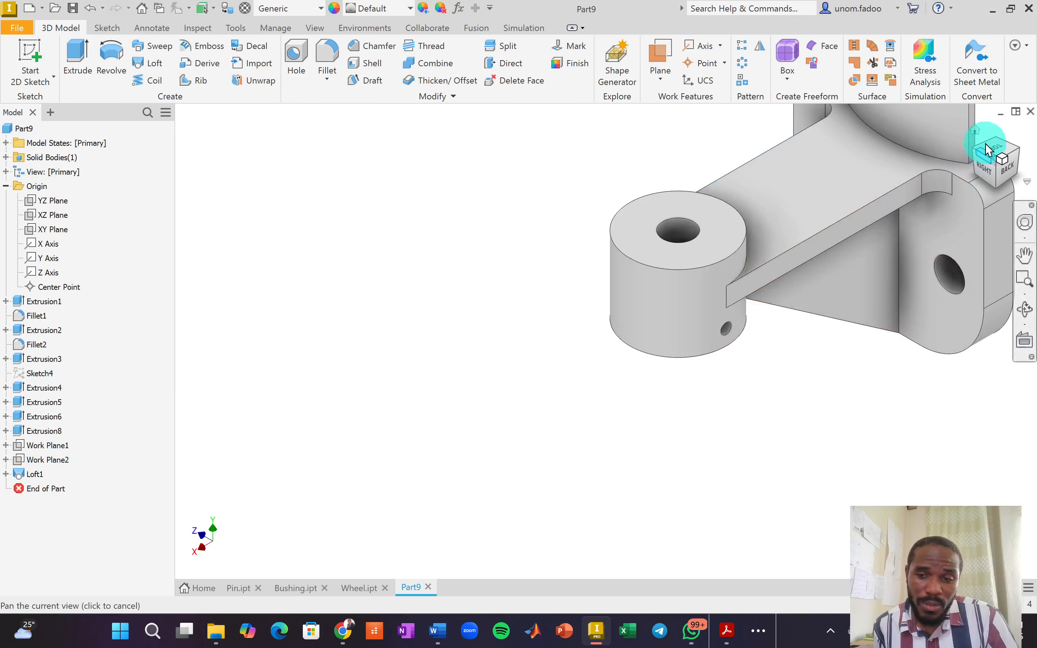
pyautogui.click(976, 129)
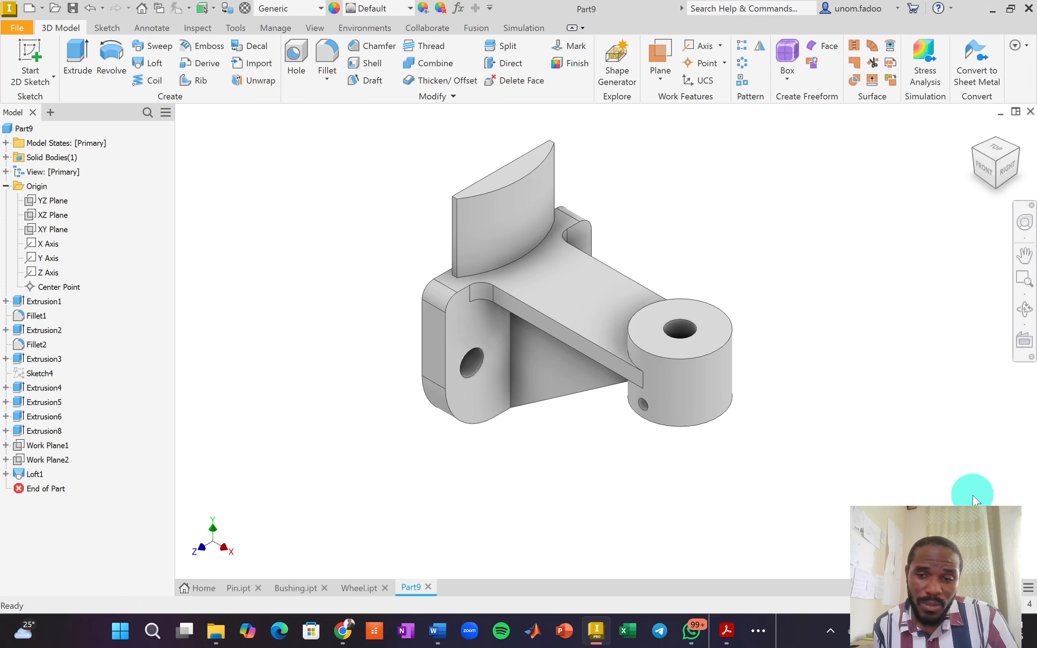
pyautogui.hotkey('alt', 'Tab')
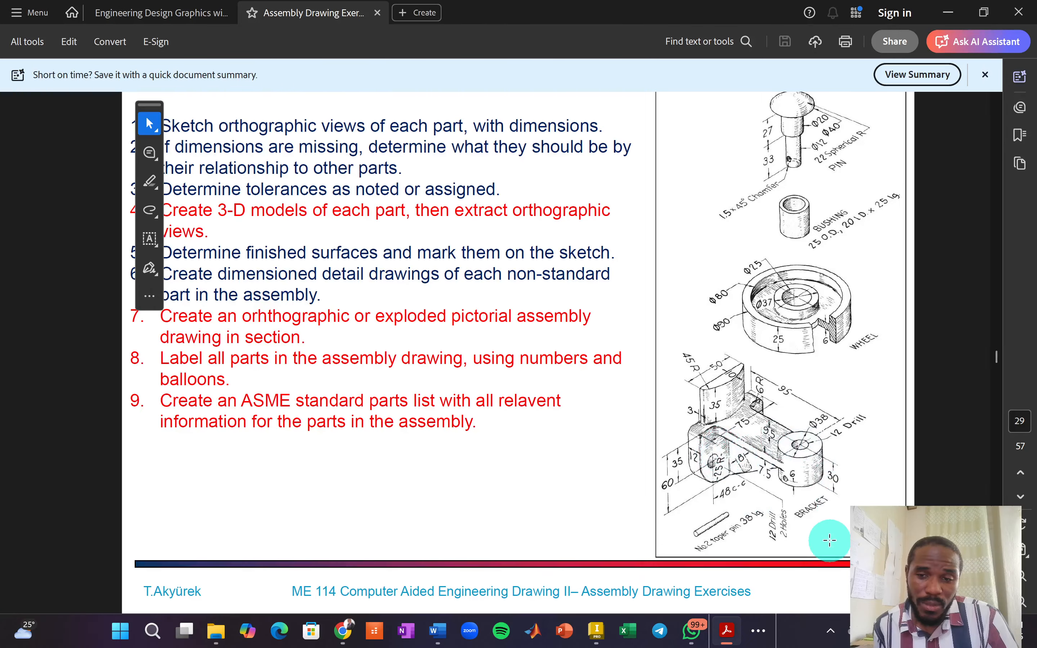
pyautogui.hotkey('alt', 'Tab')
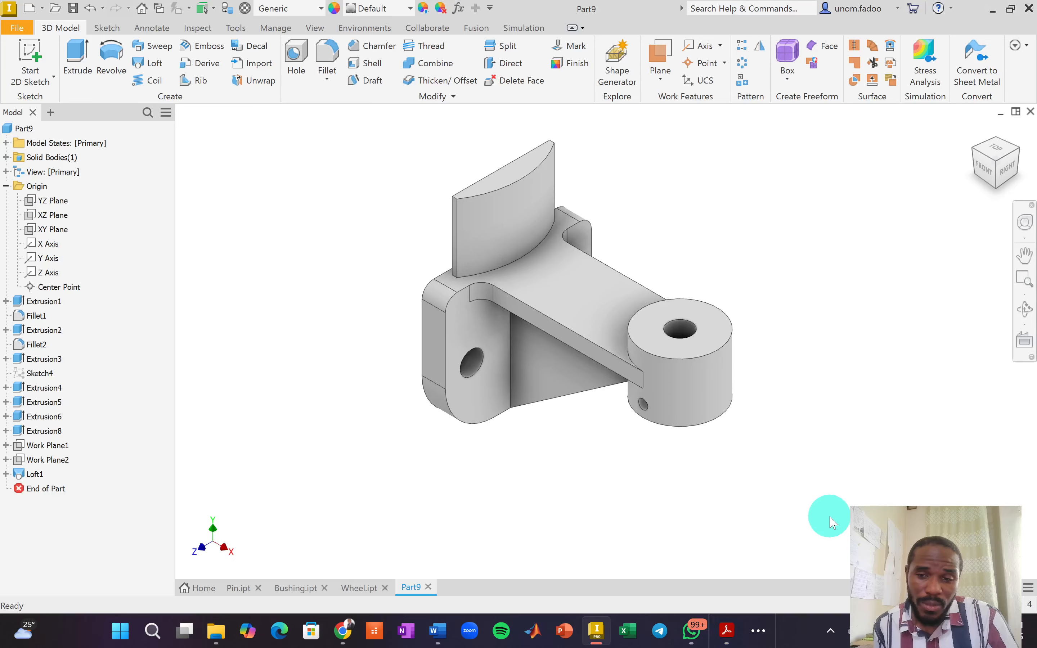
# Save the part as Bracket and set its material to Steel, High Strength, Low Alloy.
pyautogui.hotkey('ctrl', 's')
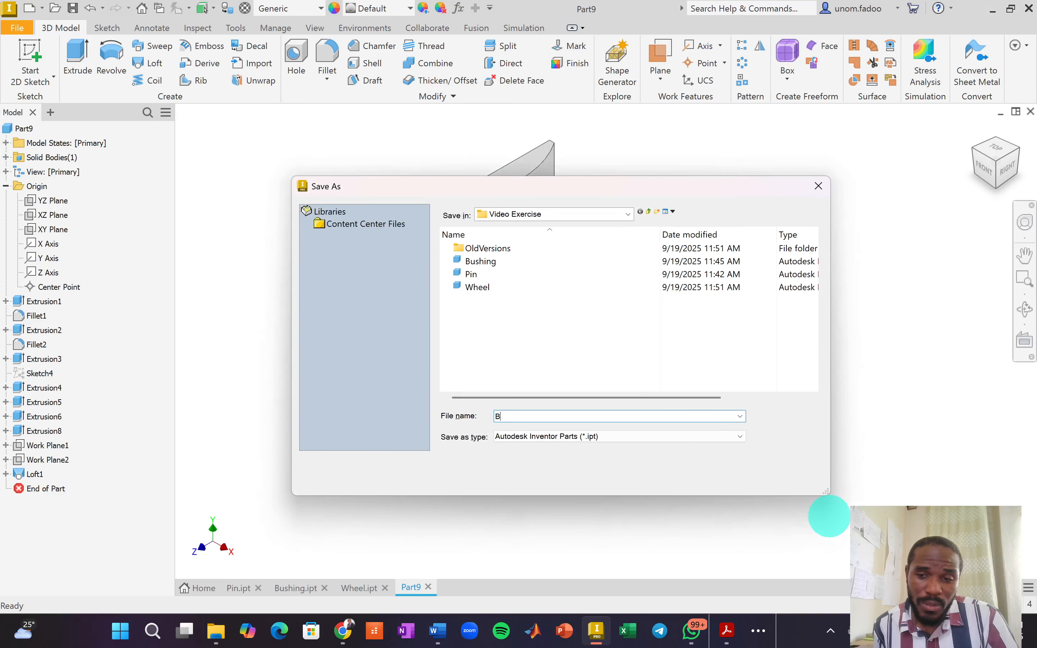
pyautogui.write('Bracket')
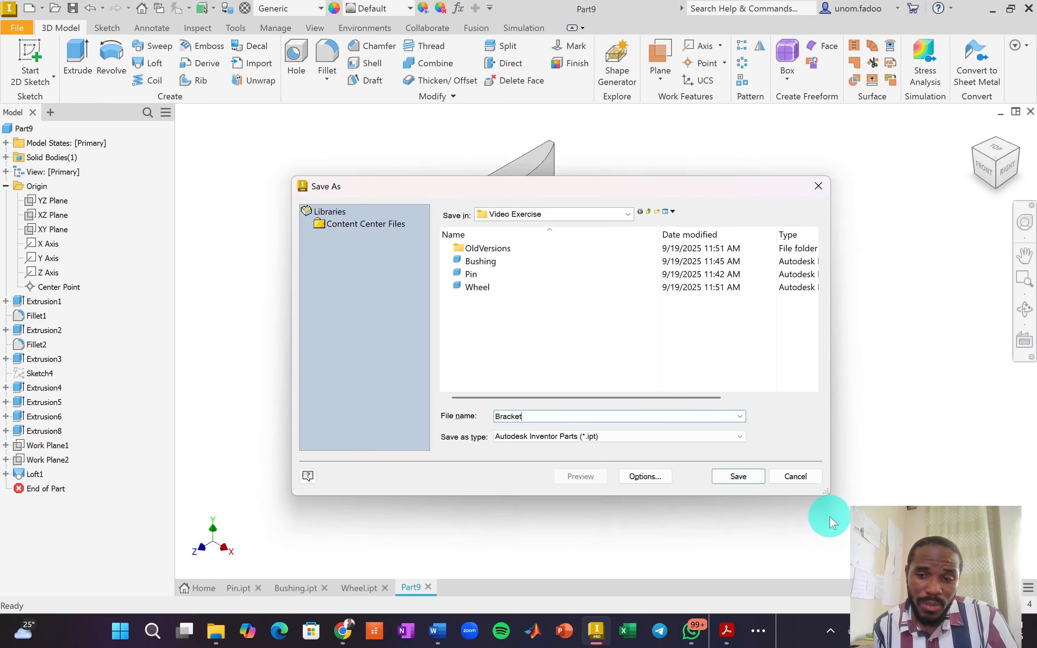
pyautogui.press('Return')
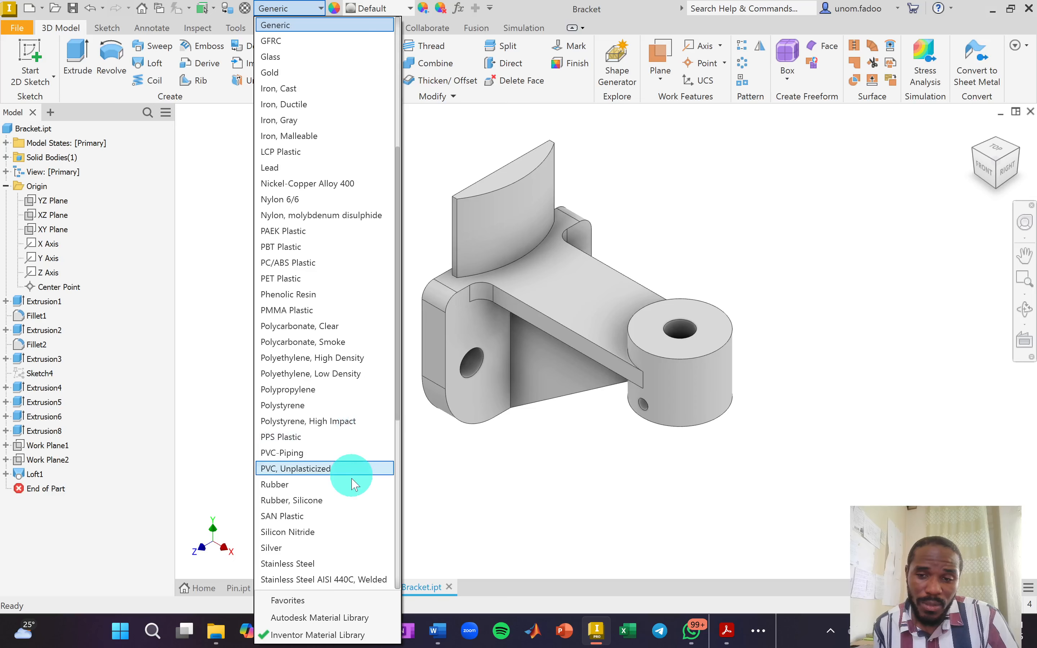
pyautogui.scroll(-4, 351, 484)
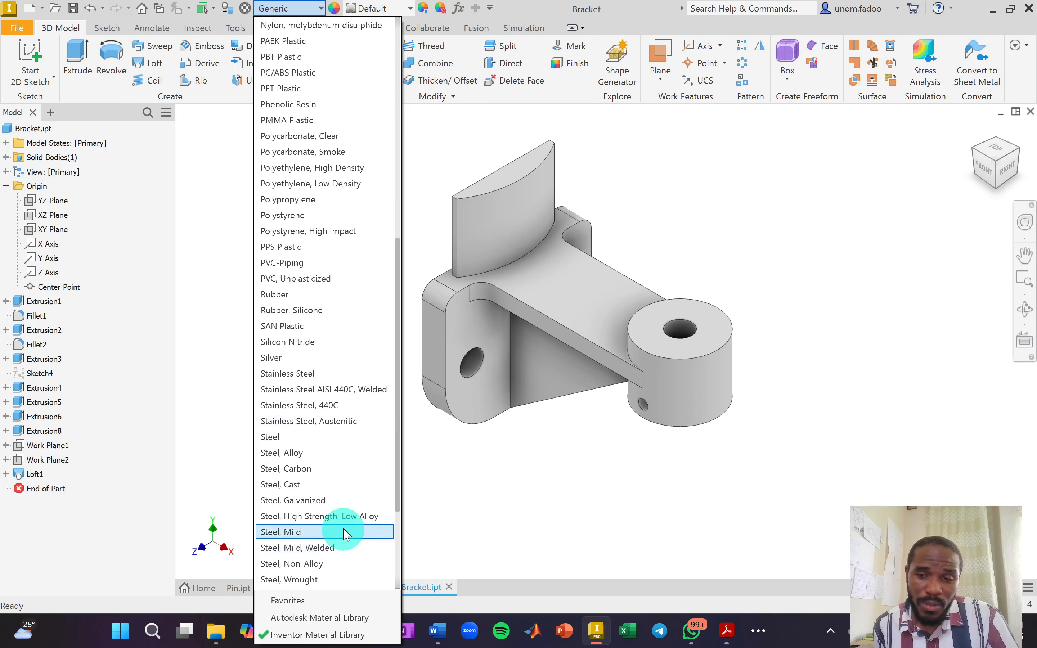
pyautogui.click(345, 517)
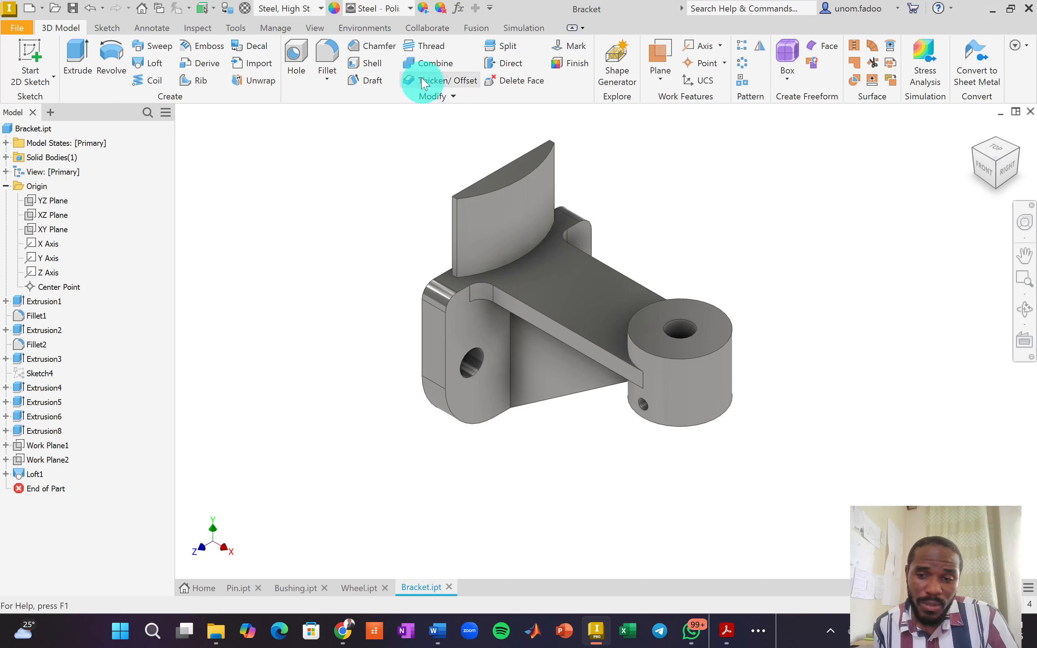
# Try the Weld - Brass appearance, then apply Smooth - Dark Forest Green.
pyautogui.click(409, 9)
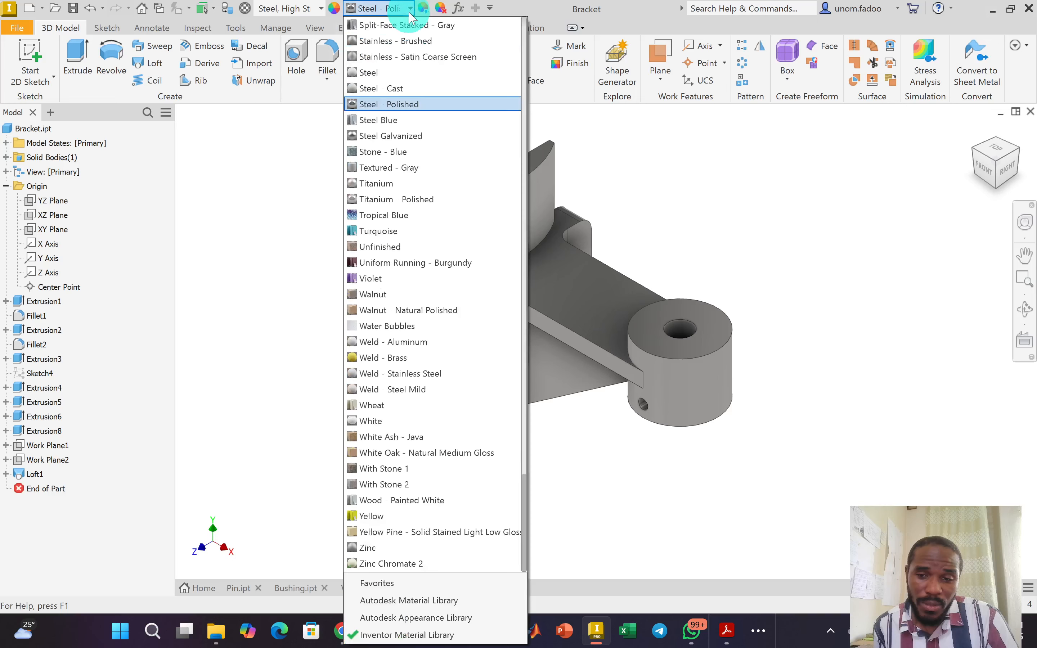
pyautogui.click(423, 364)
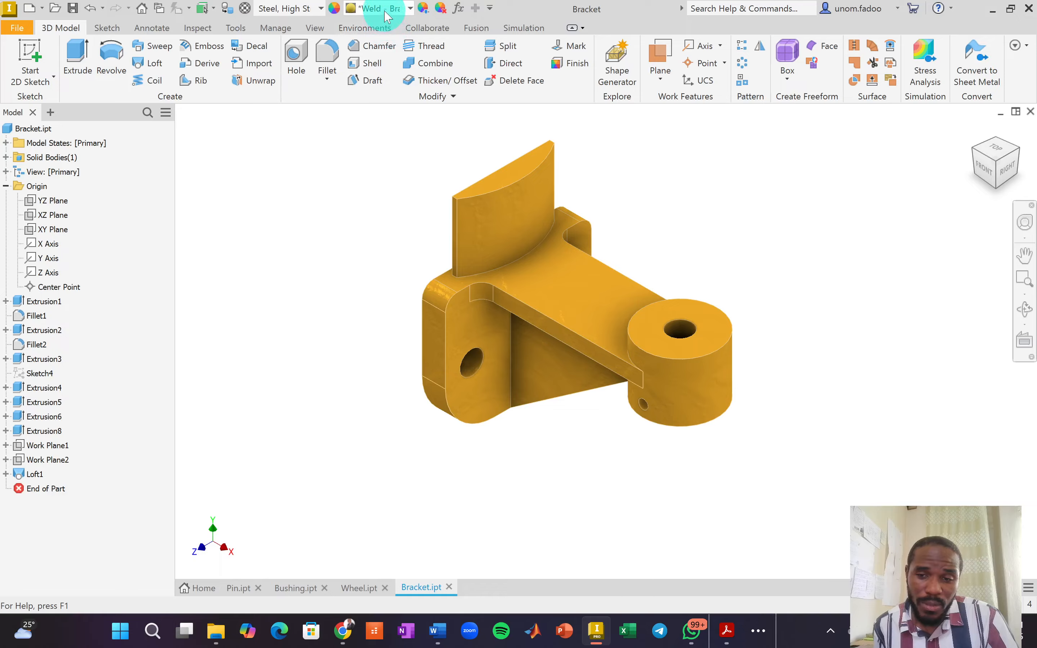
pyautogui.click(410, 8)
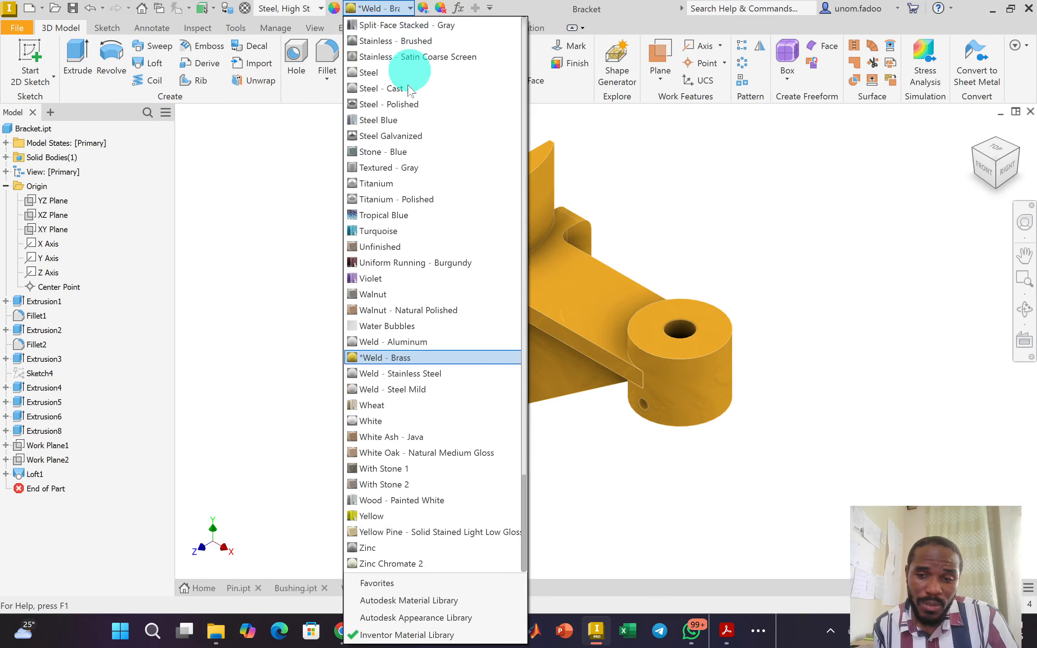
pyautogui.scroll(1, 411, 288)
pyautogui.scroll(3, 417, 274)
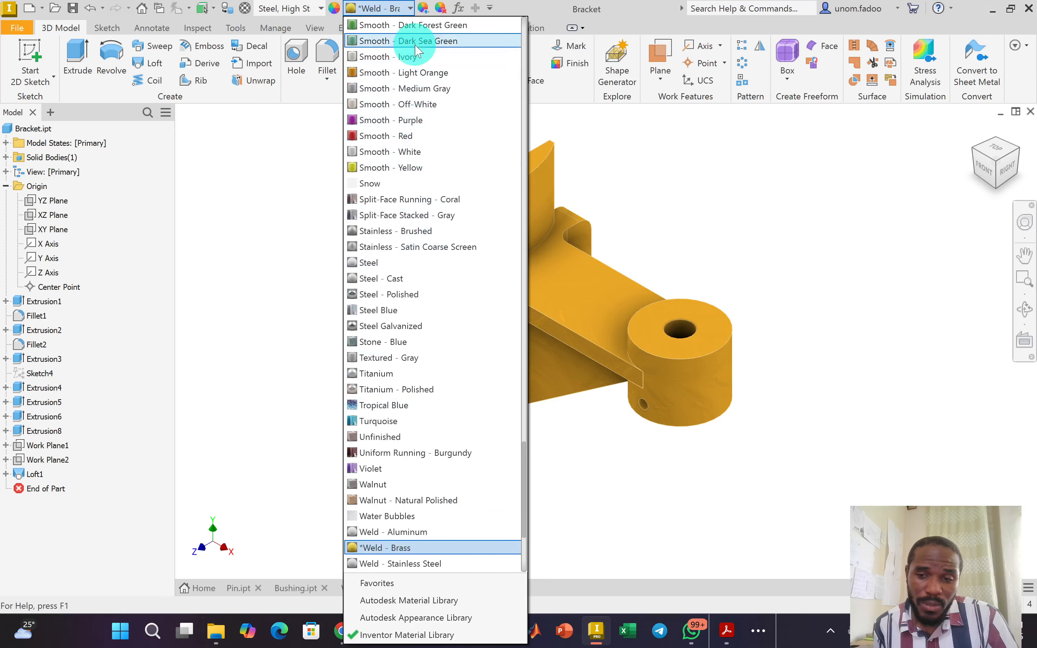
pyautogui.scroll(1, 413, 77)
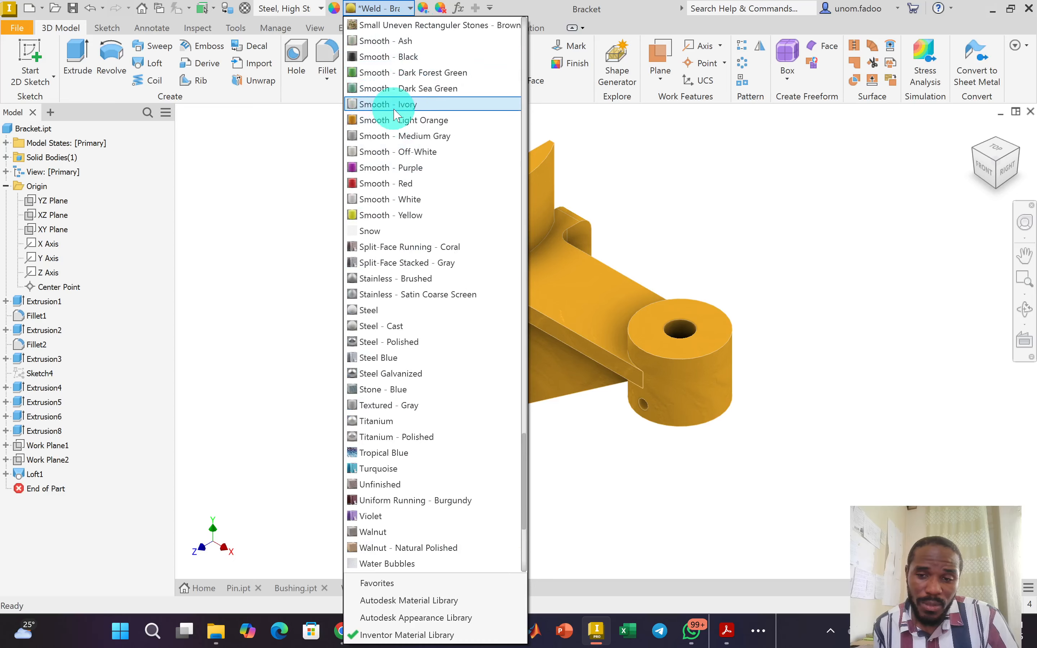
pyautogui.click(422, 73)
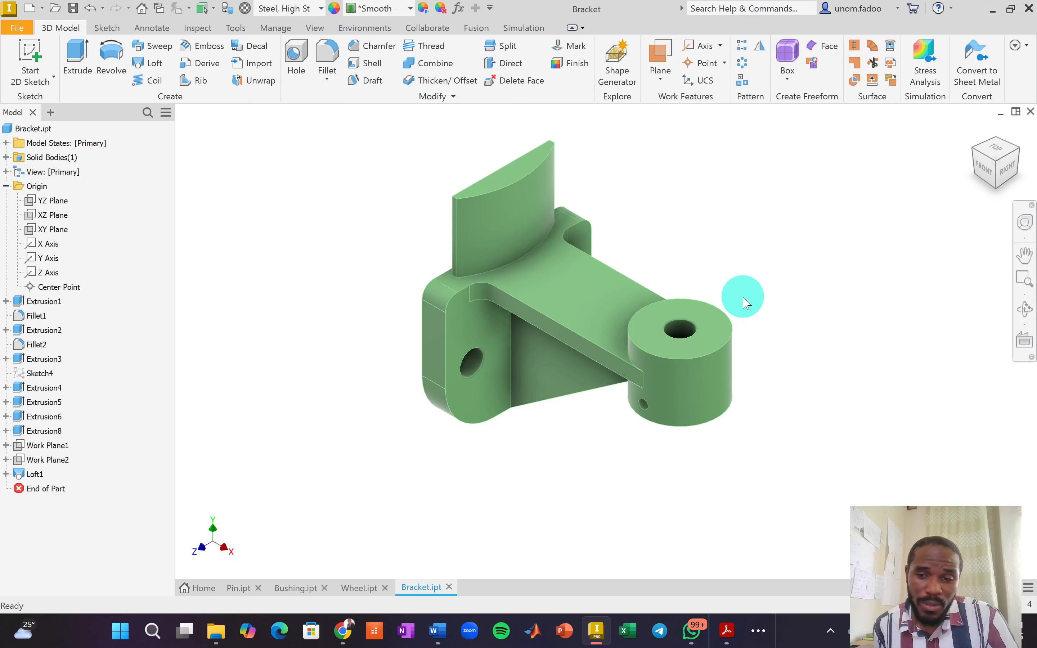
# Create a new Standard (mm) part and start a 2D sketch on the XY plane.
pyautogui.hotkey('ctrl', 'n')
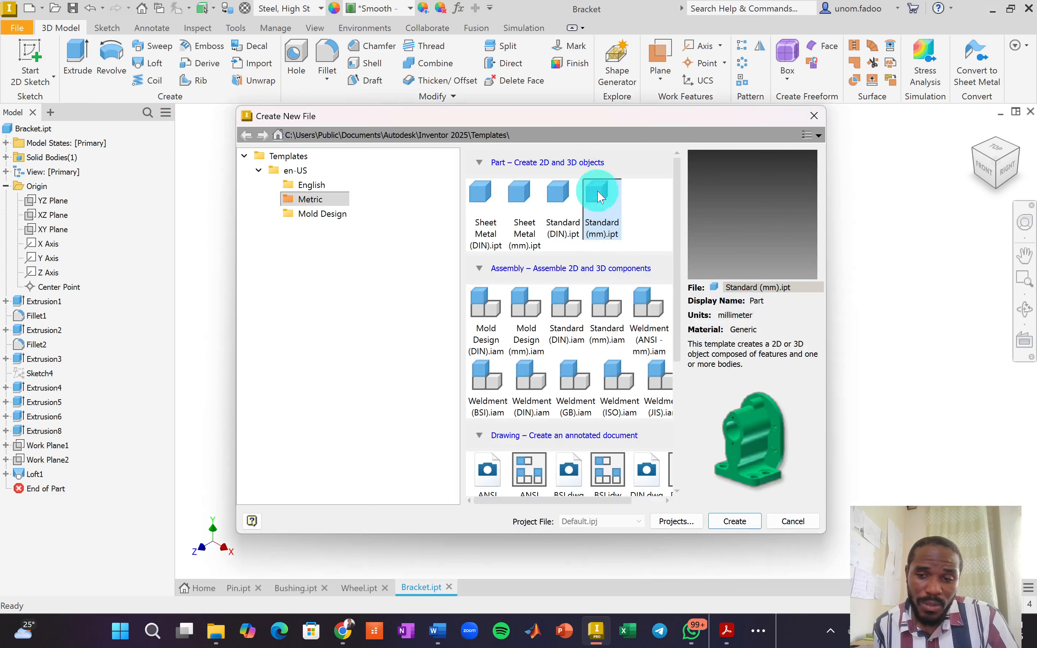
pyautogui.doubleClick(599, 196)
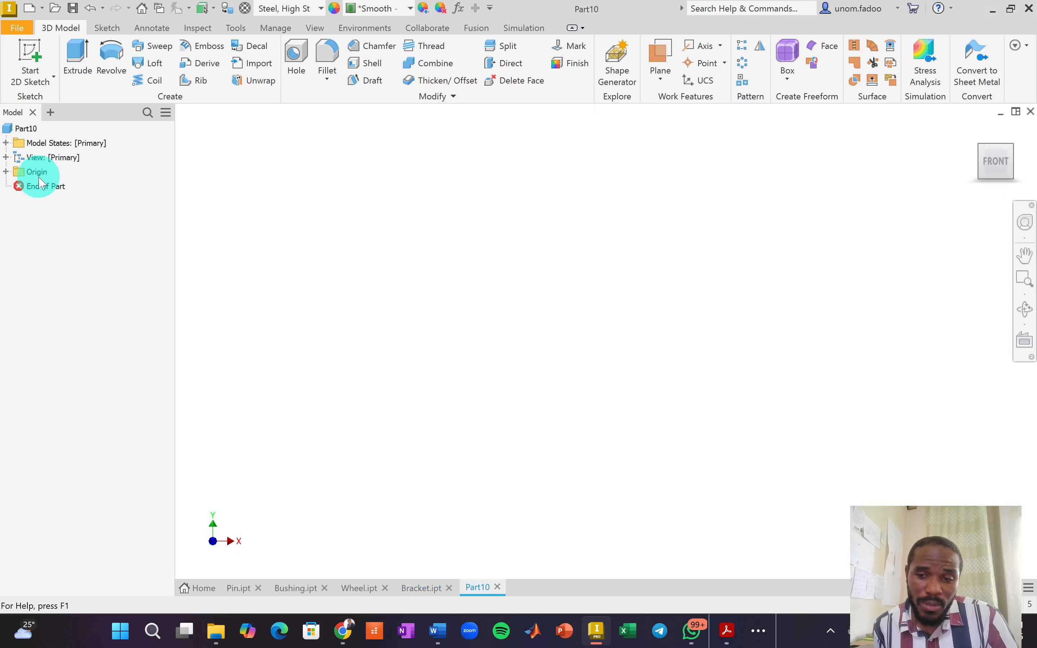
pyautogui.click(31, 54)
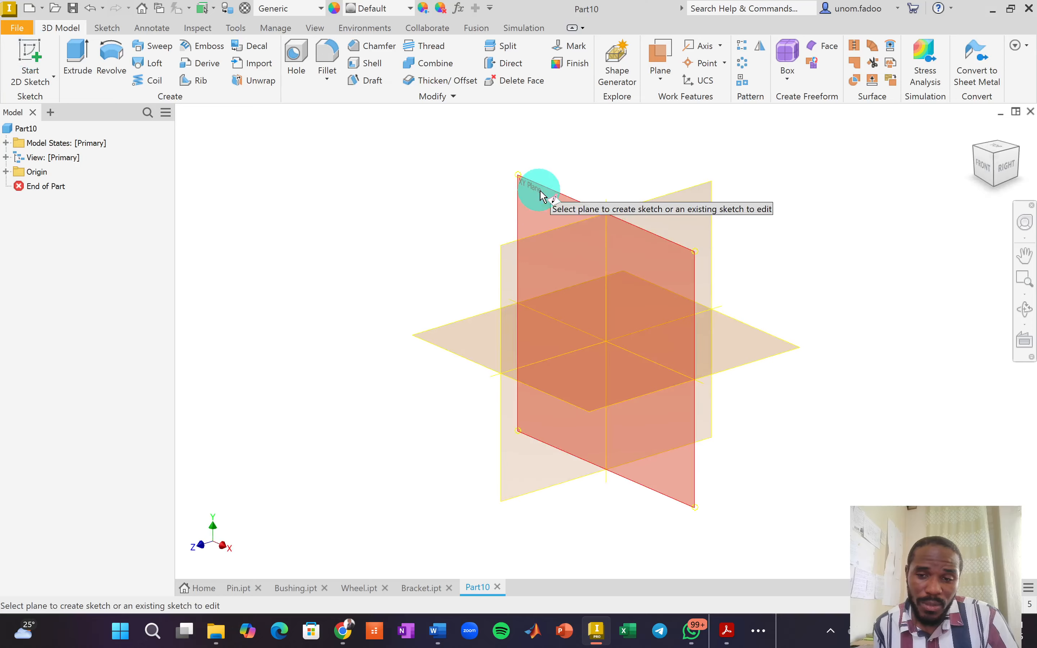
pyautogui.click(541, 196)
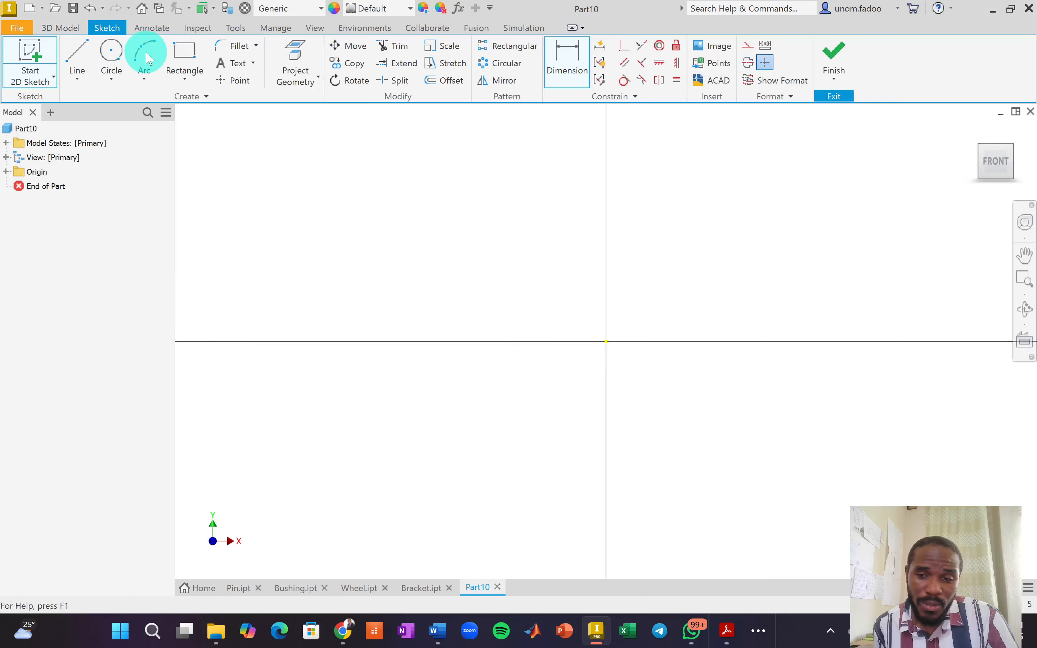
# Draw a 4.8514 diameter circle at the origin and finish the sketch.
pyautogui.click(111, 51)
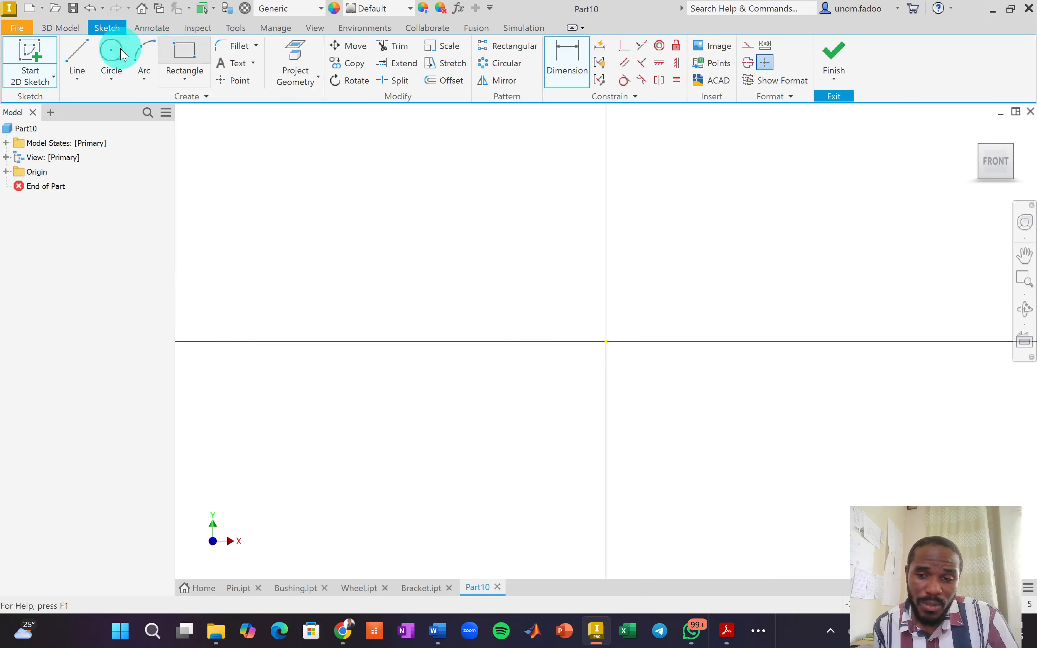
pyautogui.click(606, 342)
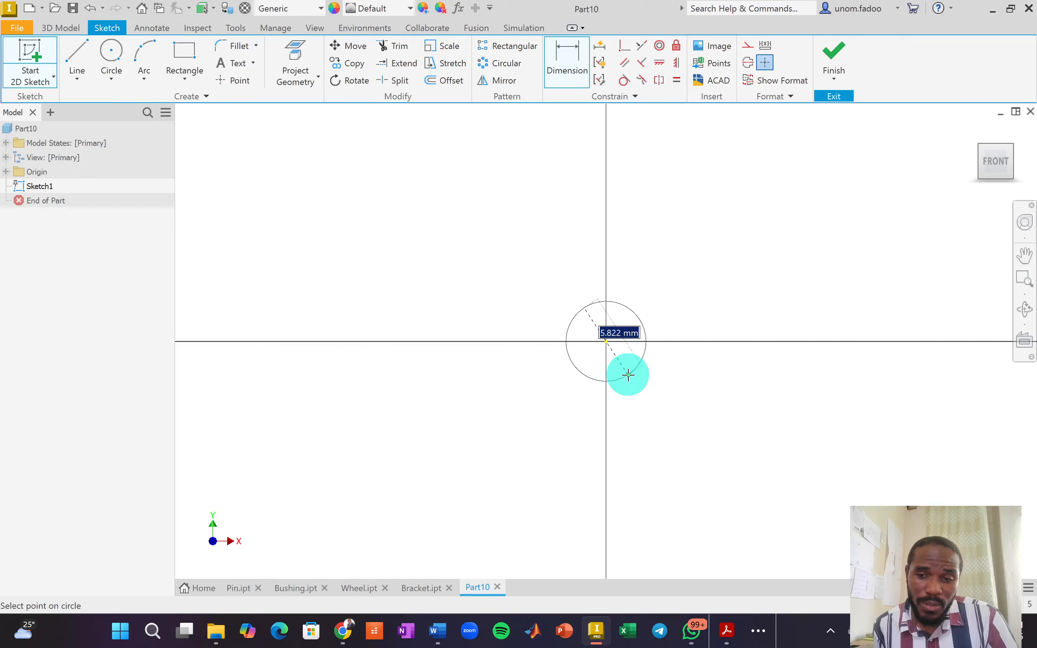
pyautogui.write('4.')
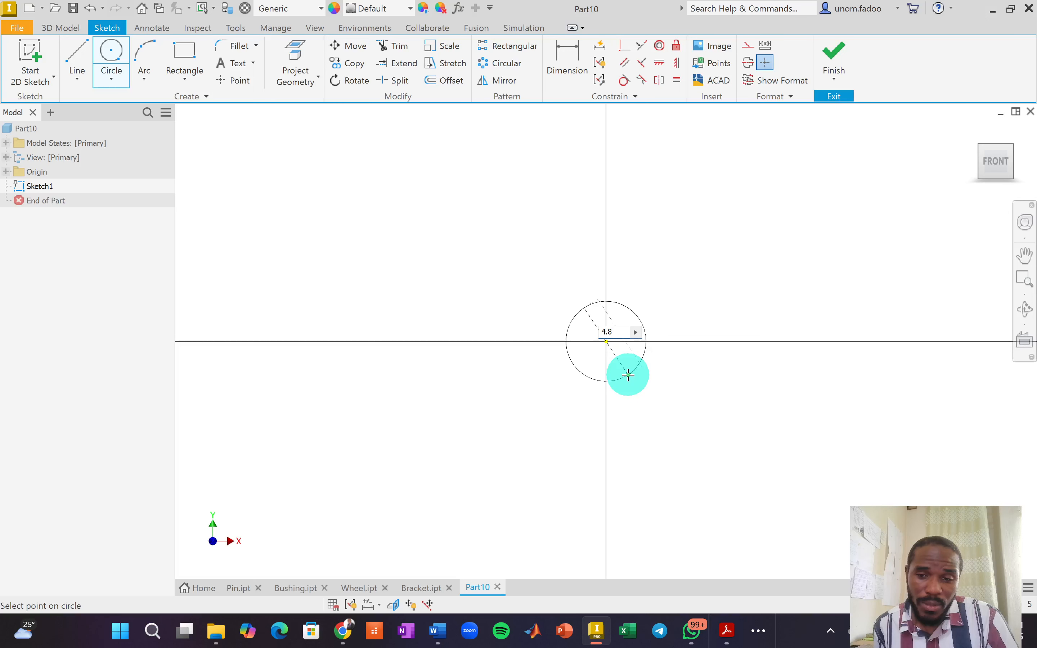
pyautogui.write('8514')
pyautogui.press('Return')
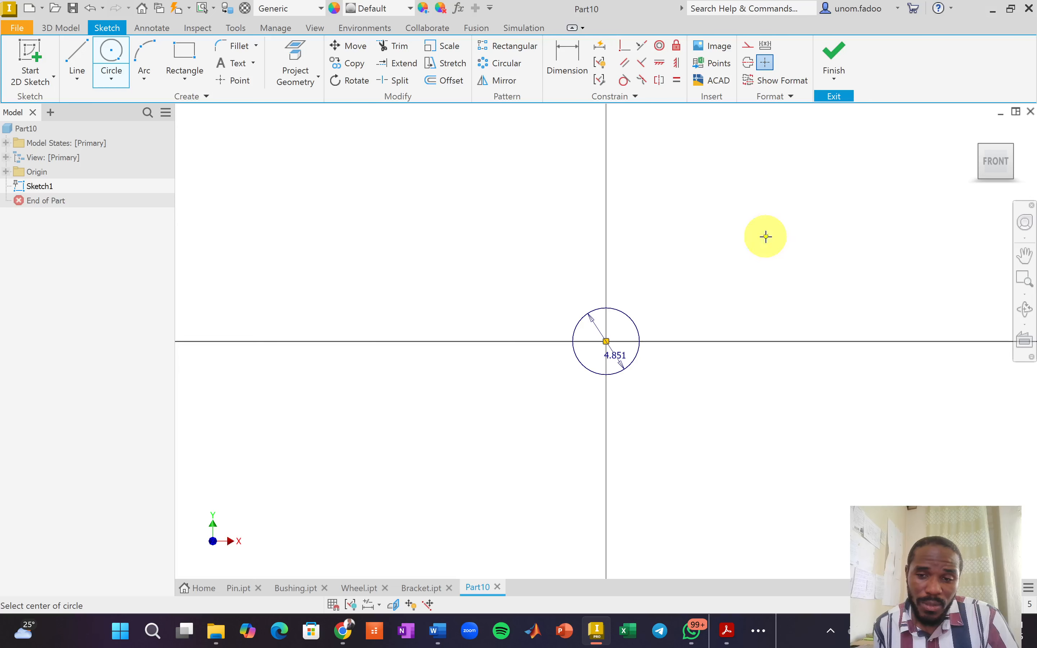
pyautogui.scroll(-2, 803, 223)
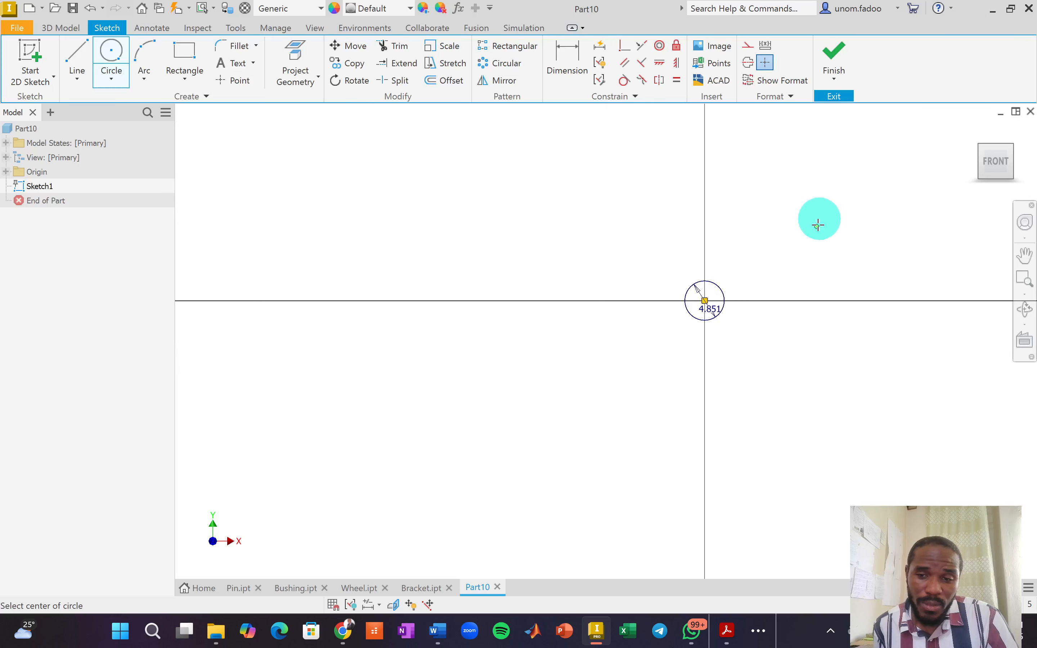
pyautogui.rightClick(821, 184)
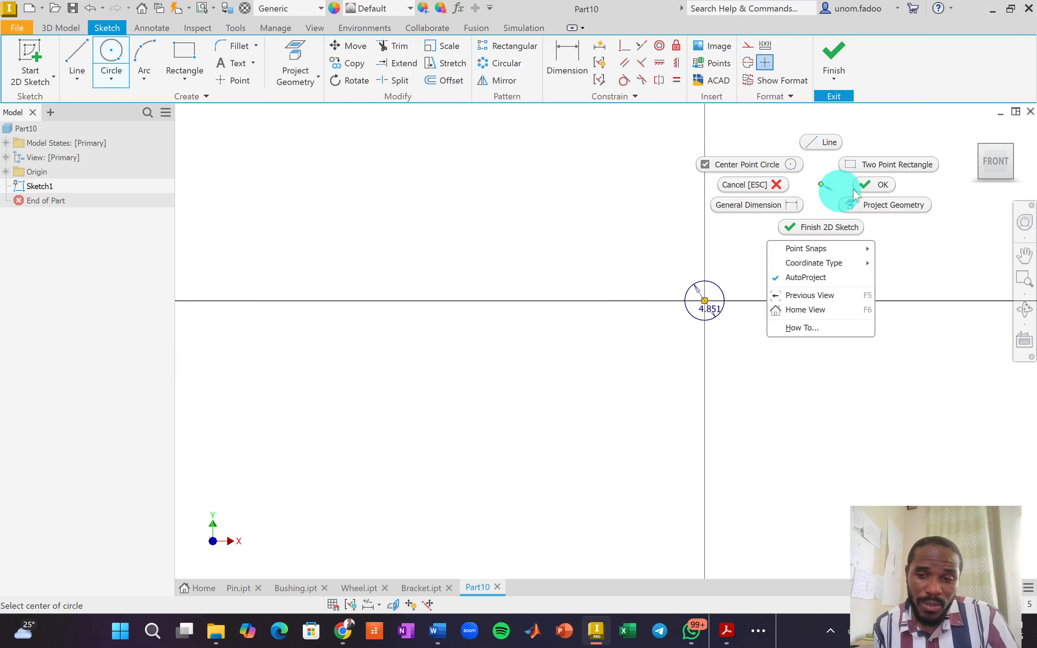
pyautogui.click(873, 182)
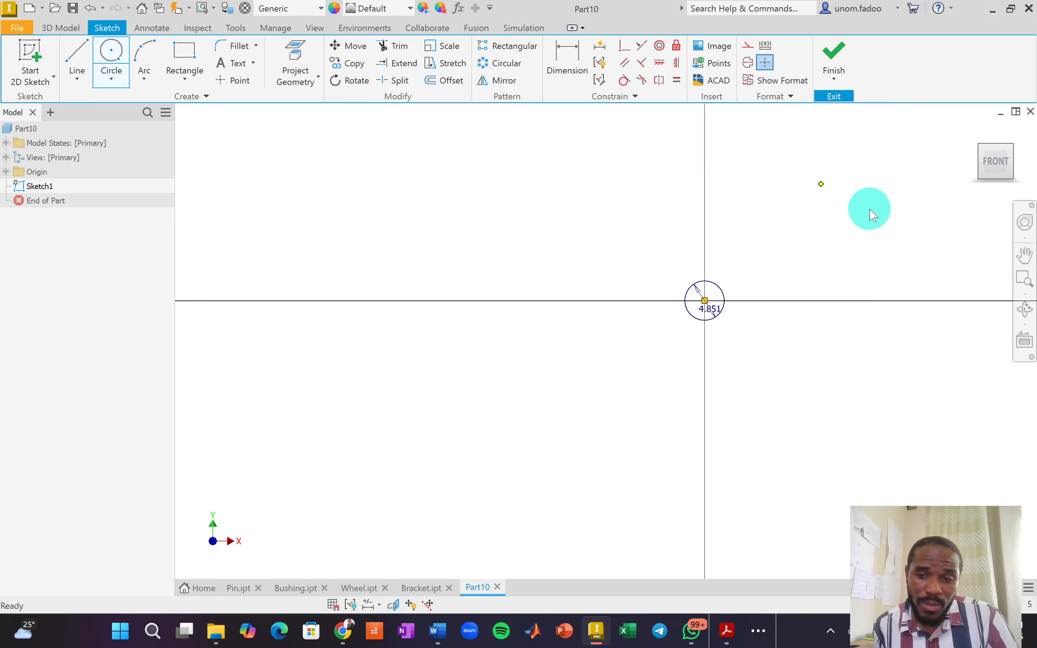
pyautogui.click(830, 61)
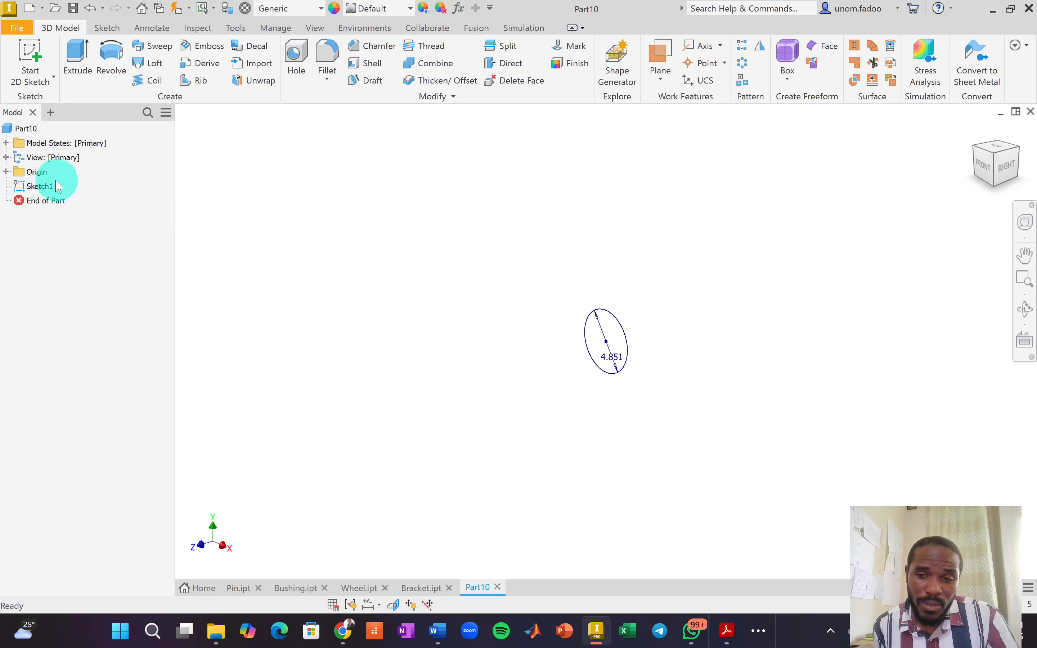
# Expand Origin and make the XY Plane visible.
pyautogui.click(6, 171)
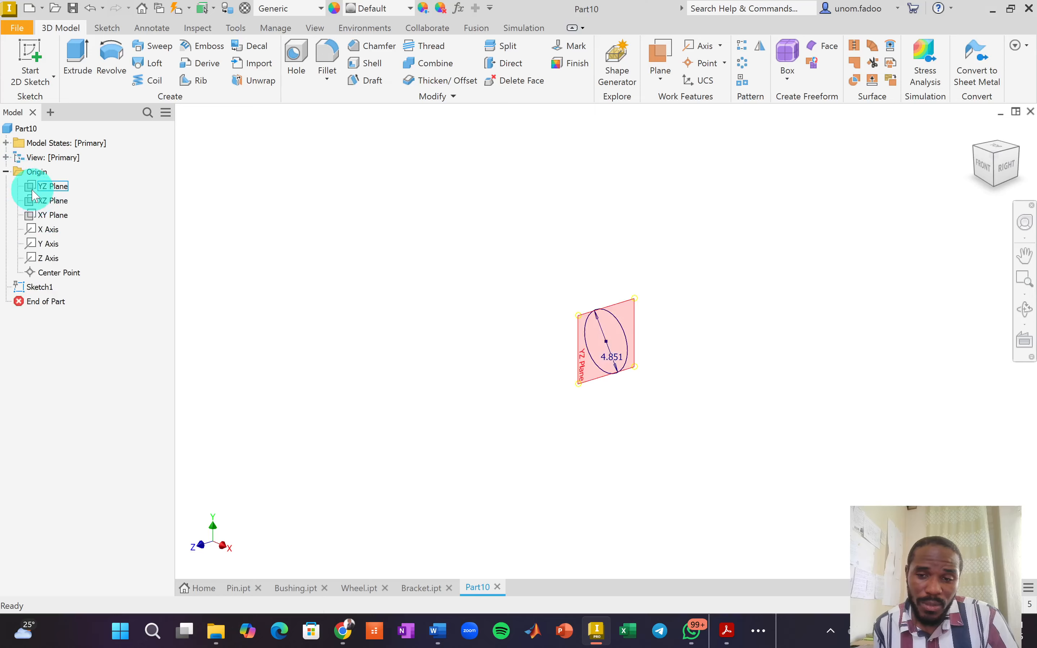
pyautogui.click(53, 215)
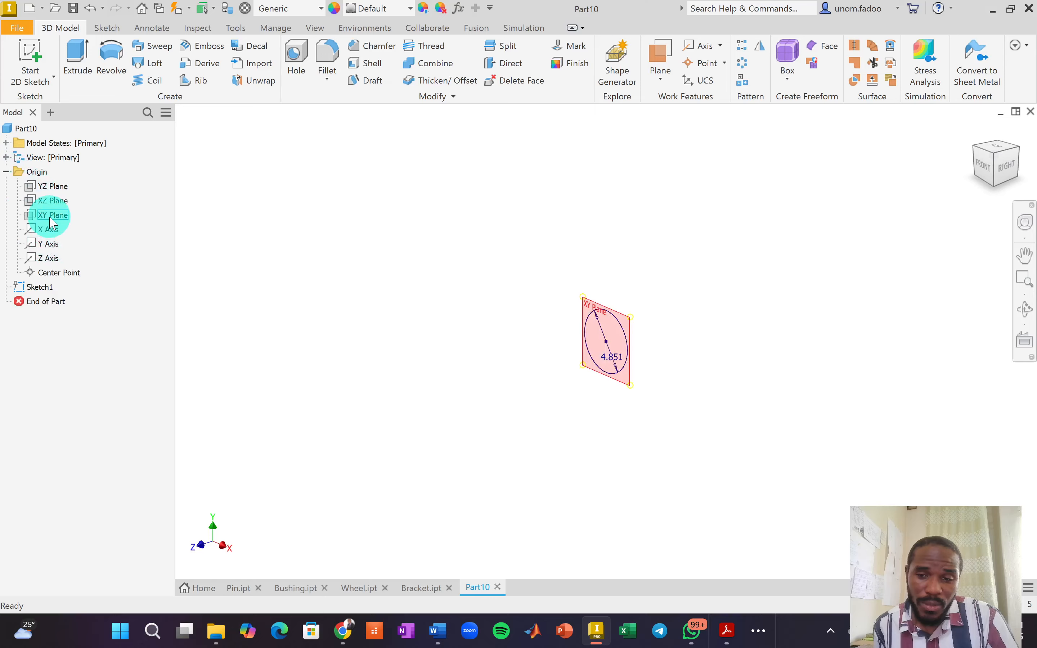
pyautogui.rightClick(51, 222)
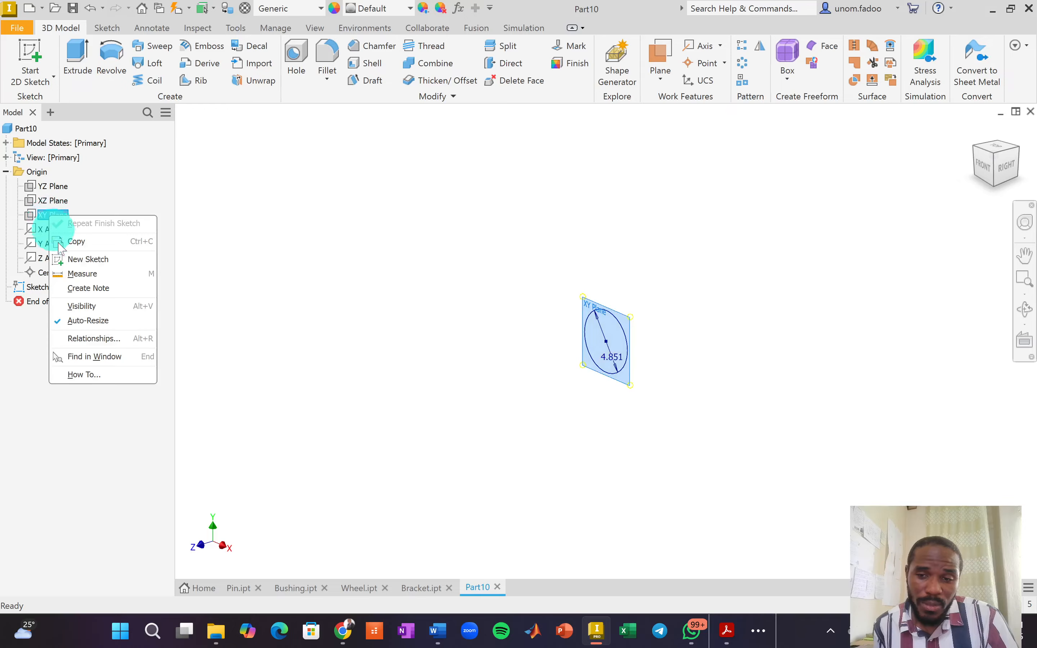
pyautogui.click(76, 302)
# Add Work Plane1 offset -38 from the XY Plane and select it.
pyautogui.click(661, 80)
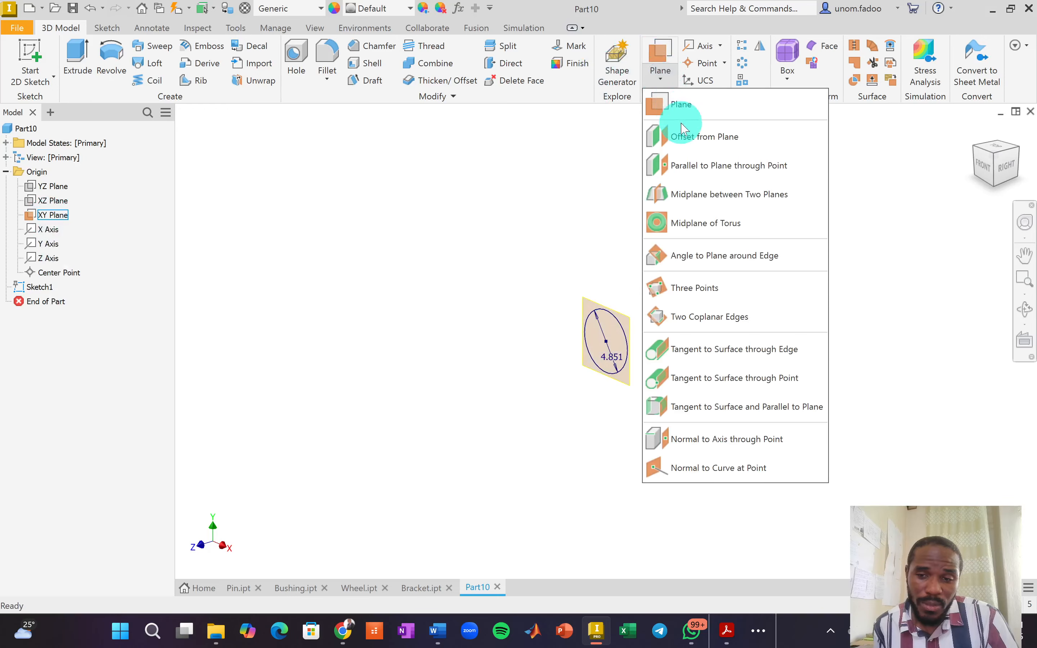
pyautogui.click(687, 137)
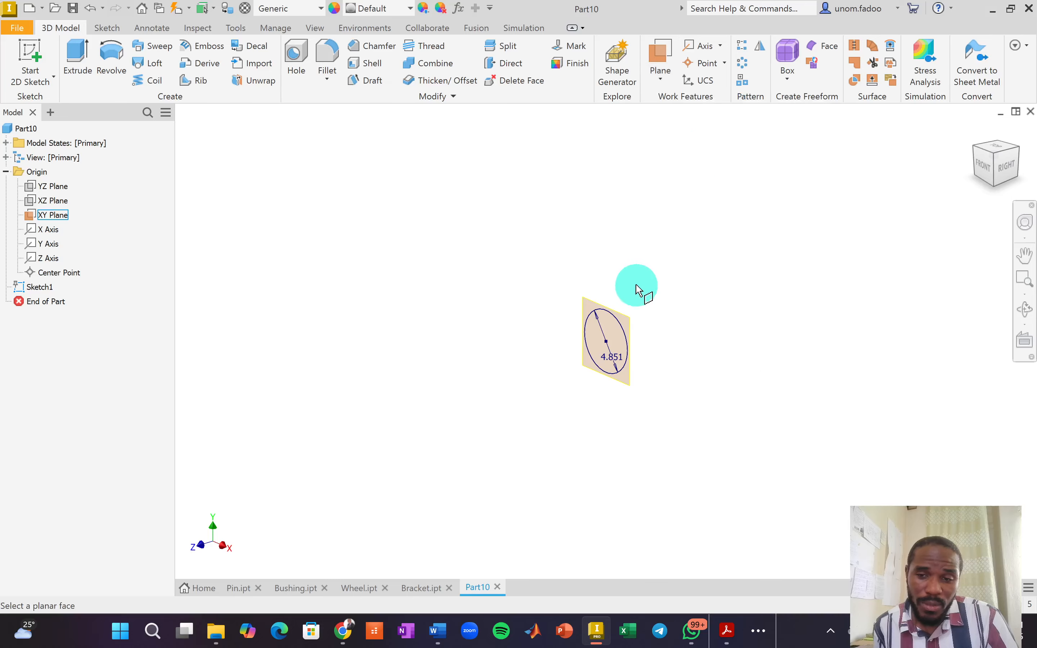
pyautogui.click(592, 302)
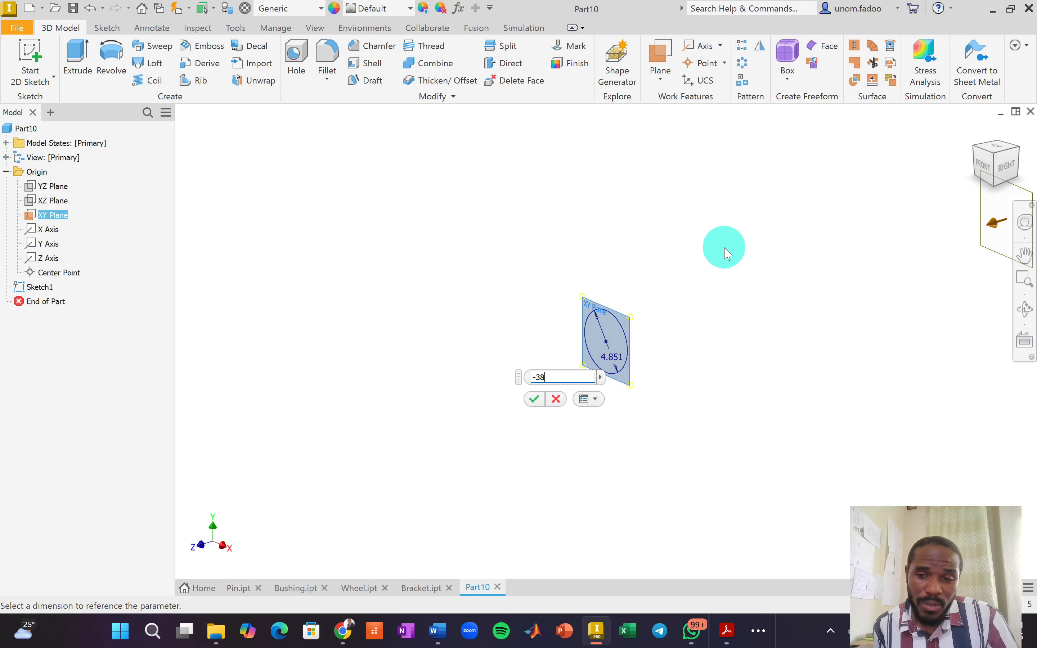
pyautogui.press('Return')
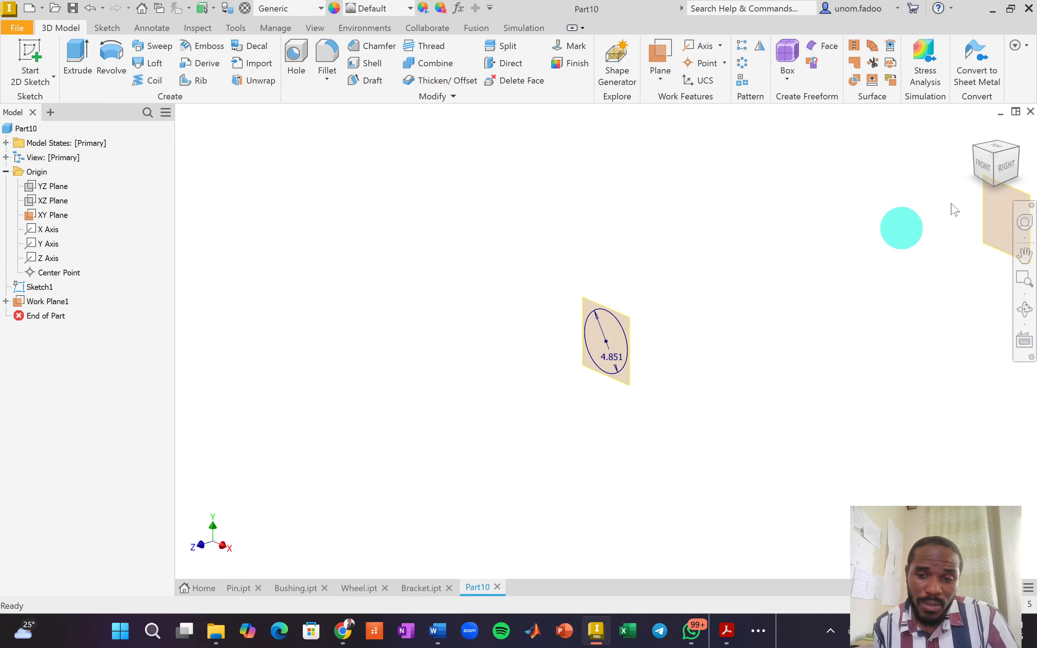
pyautogui.moveTo(1011, 159); pyautogui.dragTo(788, 418)
pyautogui.click(790, 409)
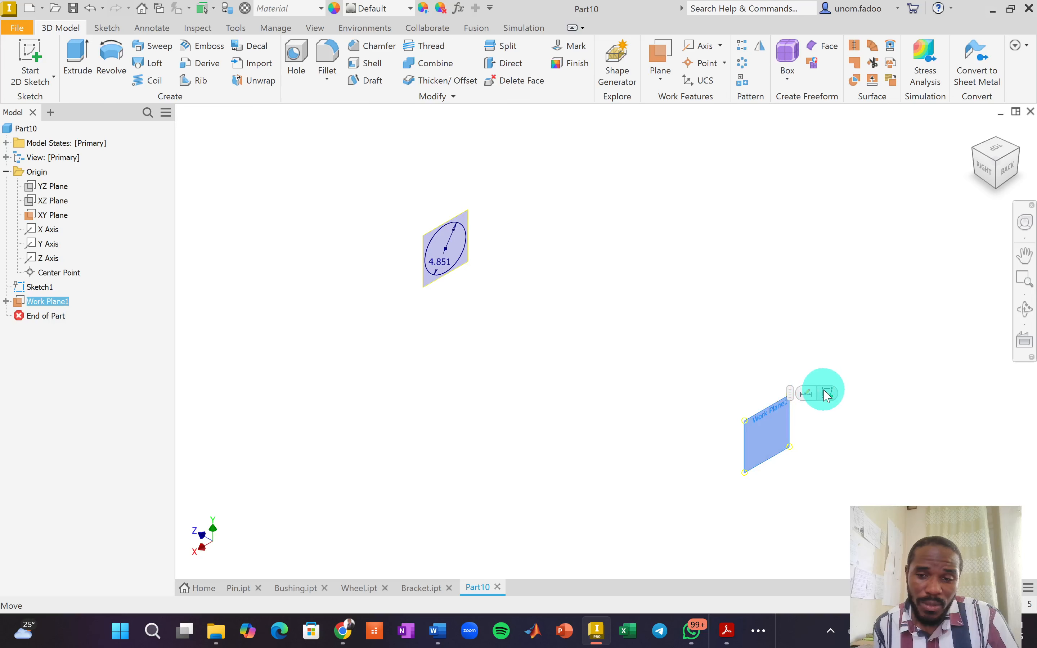
# Sketch a 4.06 diameter circle at the origin on Work Plane1 and finish Sketch2.
pyautogui.press('s')
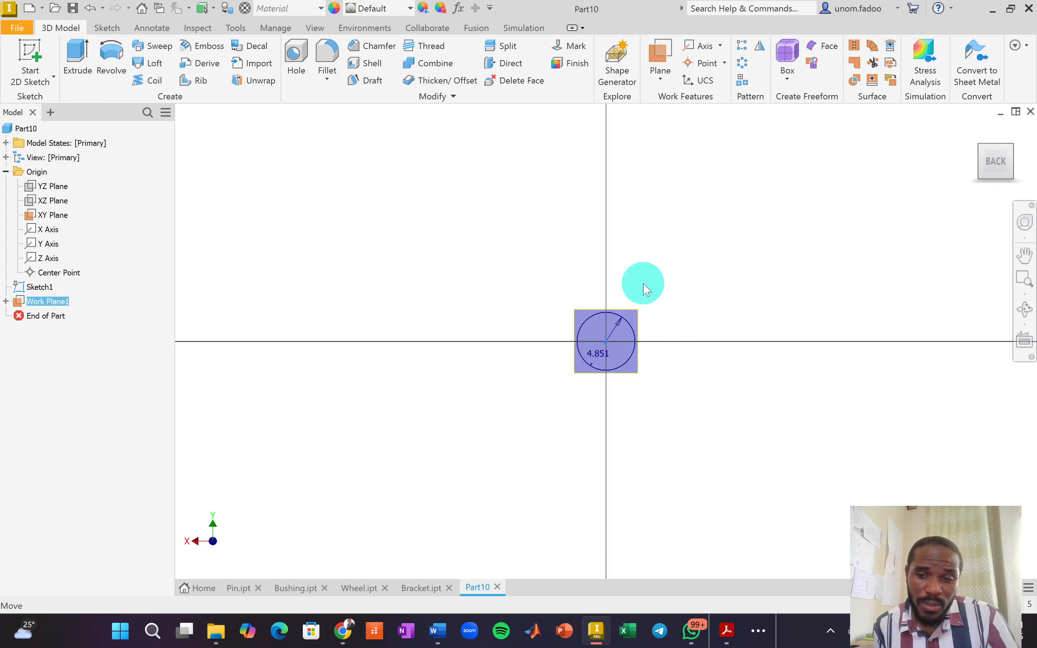
pyautogui.click(111, 51)
pyautogui.scroll(3, 606, 343)
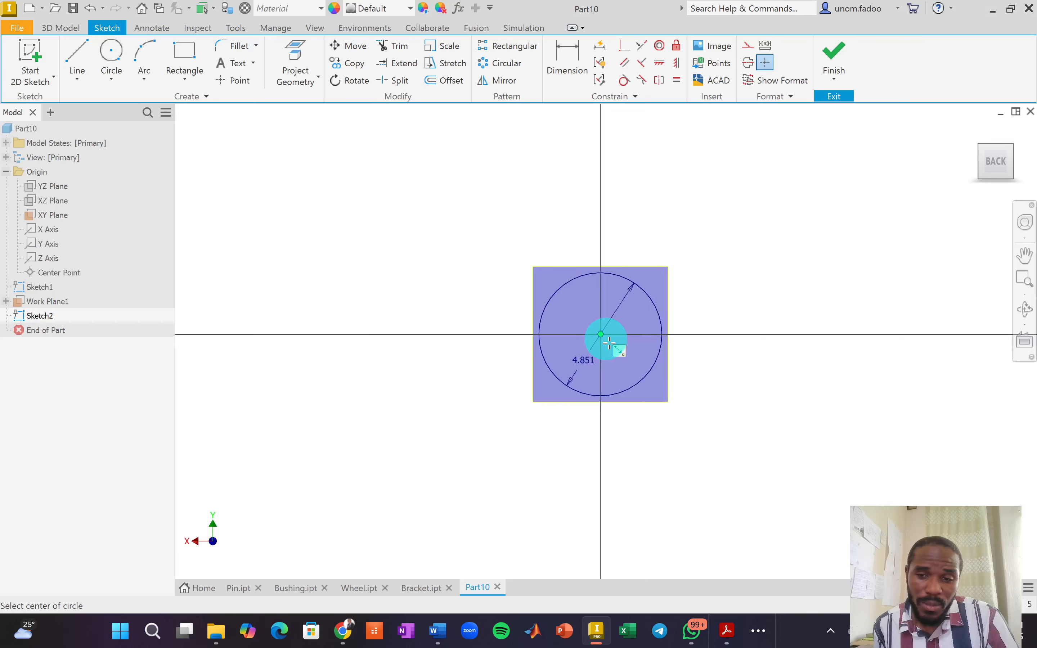
pyautogui.click(600, 334)
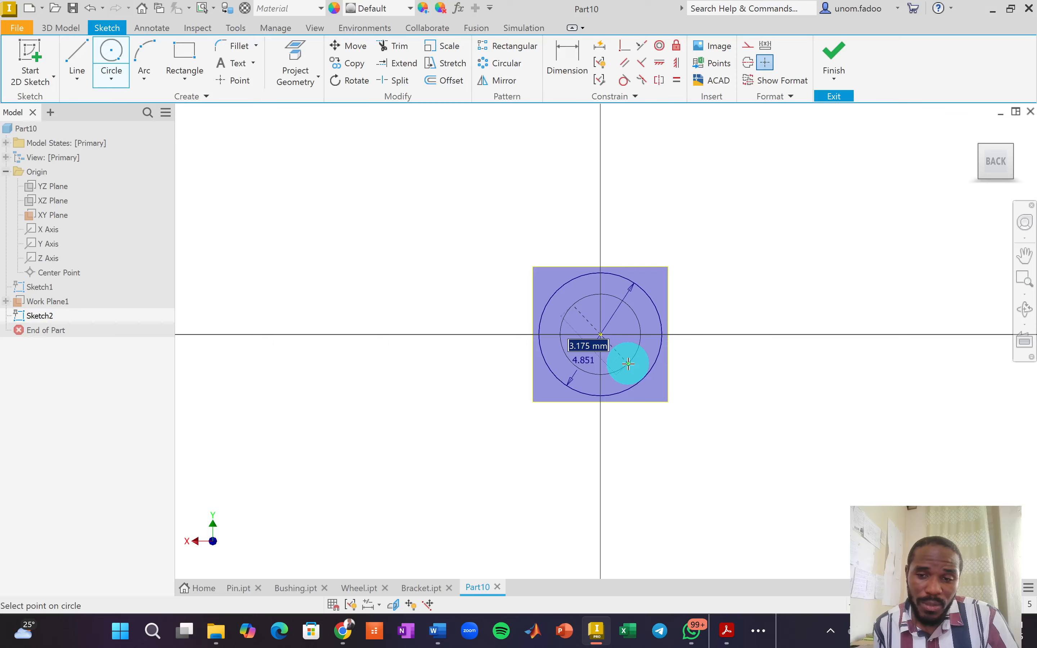
pyautogui.write('4')
pyautogui.click(629, 364)
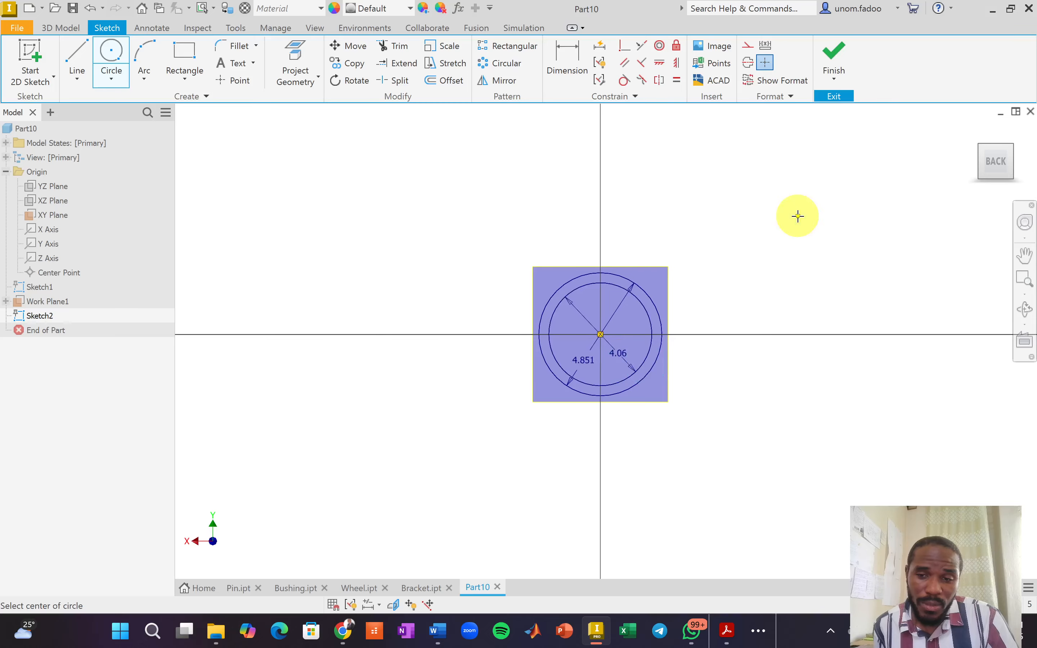
pyautogui.rightClick(816, 225)
pyautogui.click(843, 224)
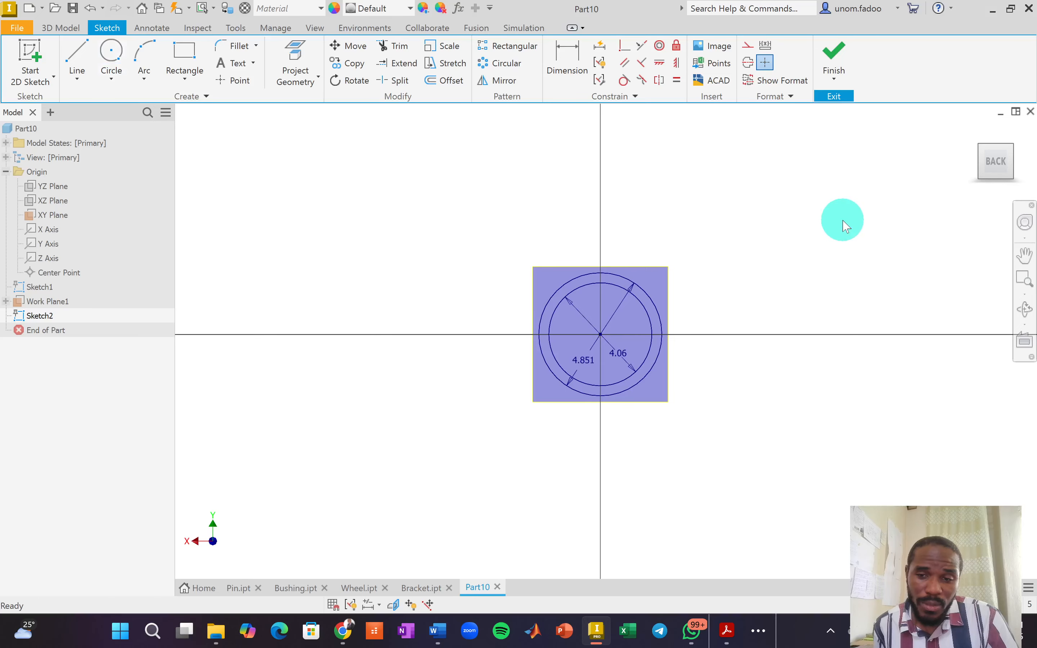
pyautogui.click(834, 54)
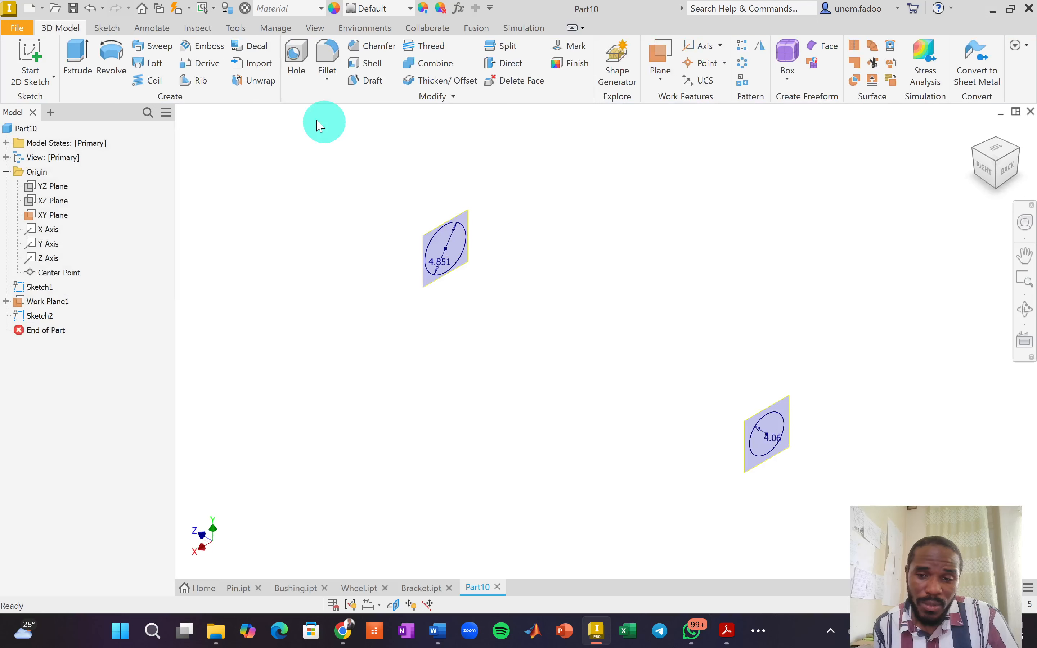
# Loft a solid from the Sketch1 circle to the Sketch2 circle.
pyautogui.click(146, 64)
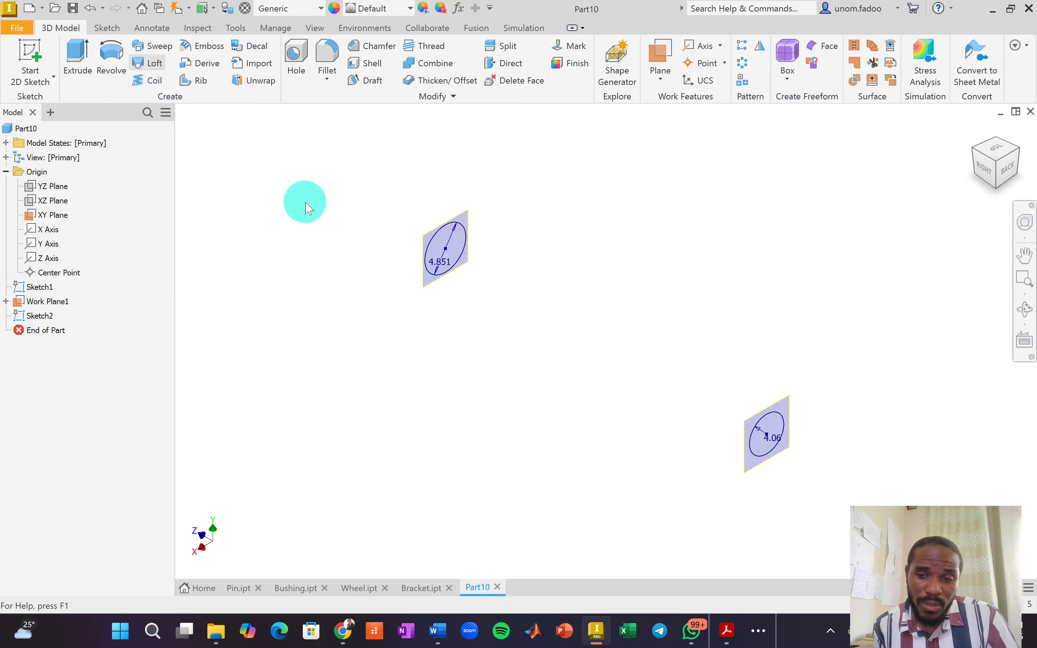
pyautogui.click(441, 243)
pyautogui.click(776, 420)
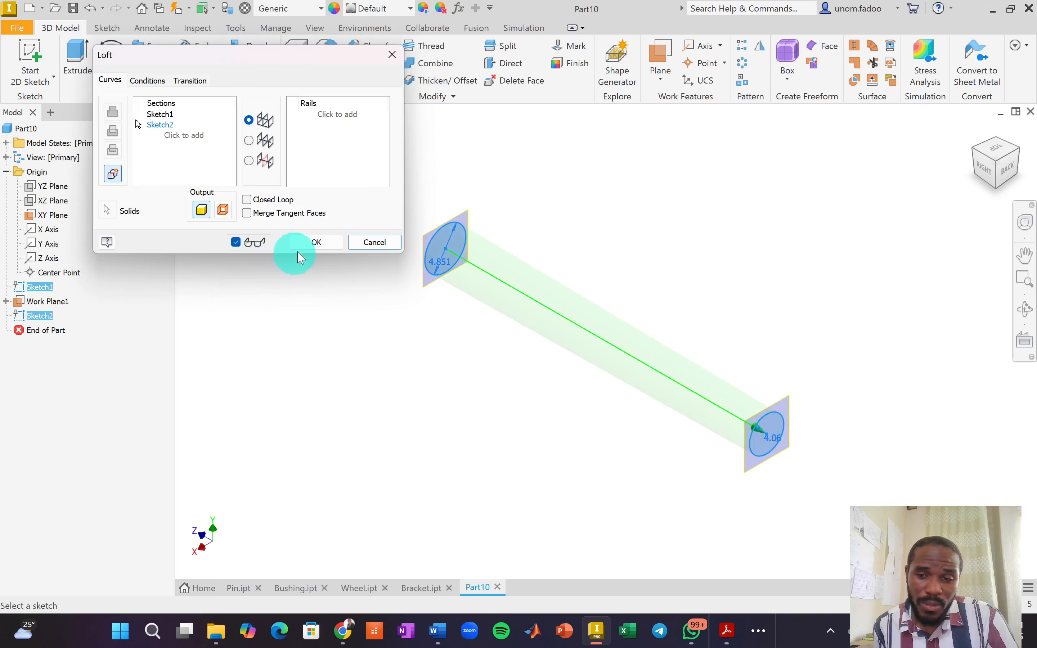
pyautogui.click(309, 242)
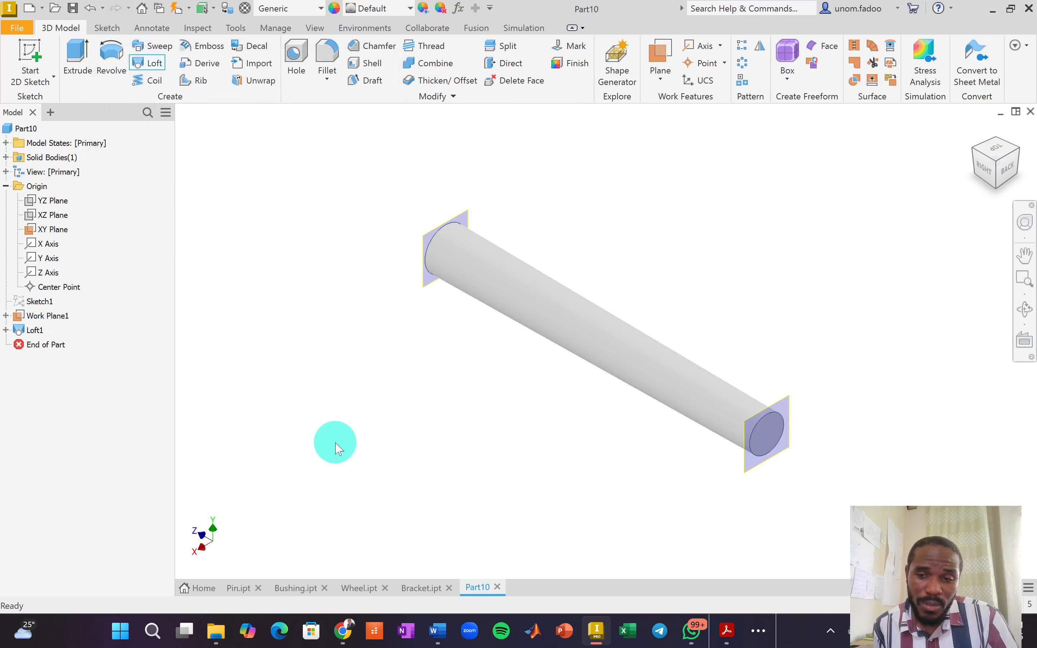
# Turn off visibility of Work Plane1 and the XY Plane in the browser.
pyautogui.click(45, 316)
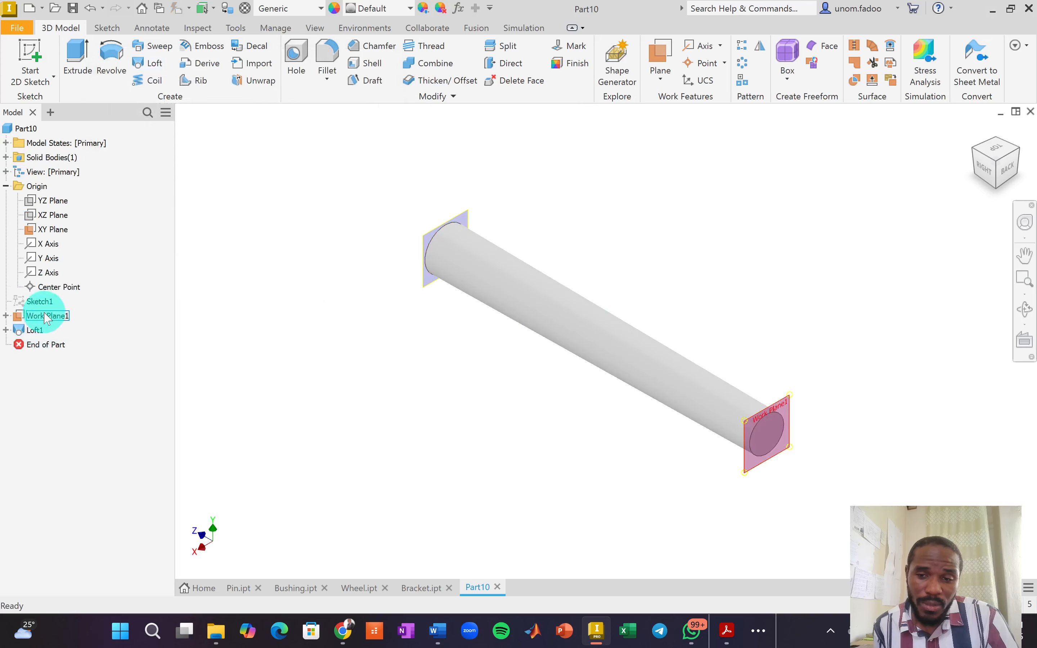
pyautogui.rightClick(43, 320)
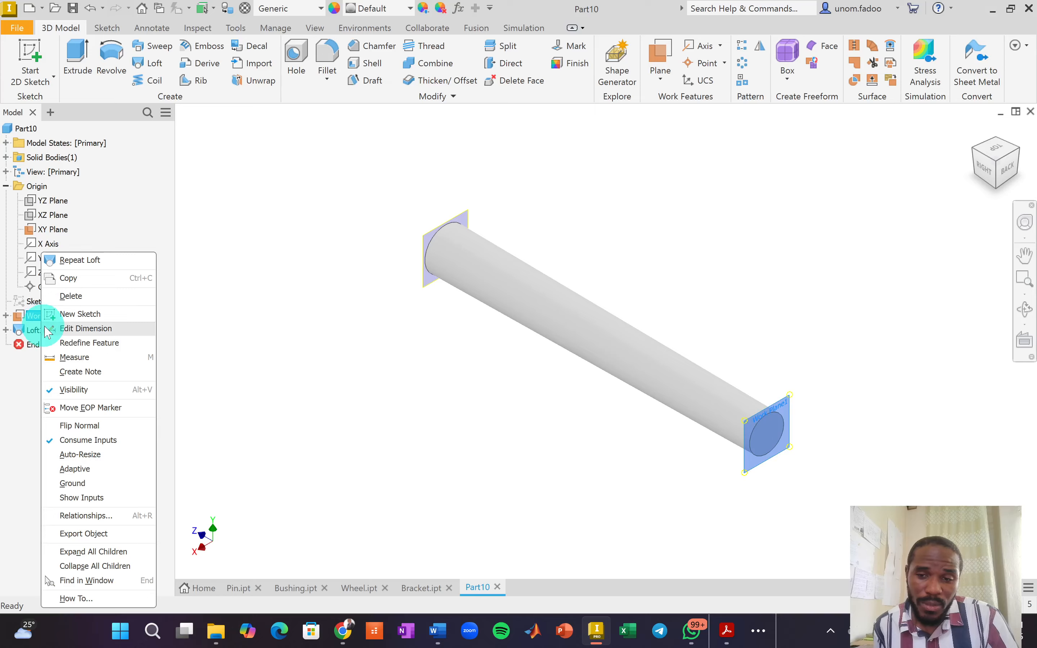
pyautogui.click(80, 387)
pyautogui.rightClick(49, 229)
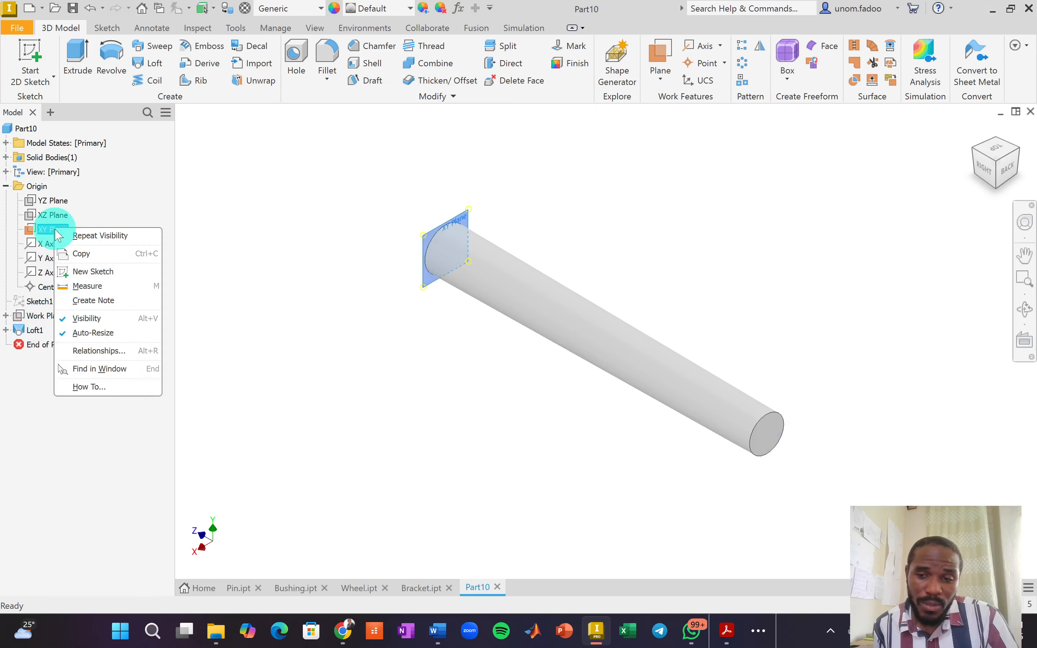
pyautogui.click(86, 319)
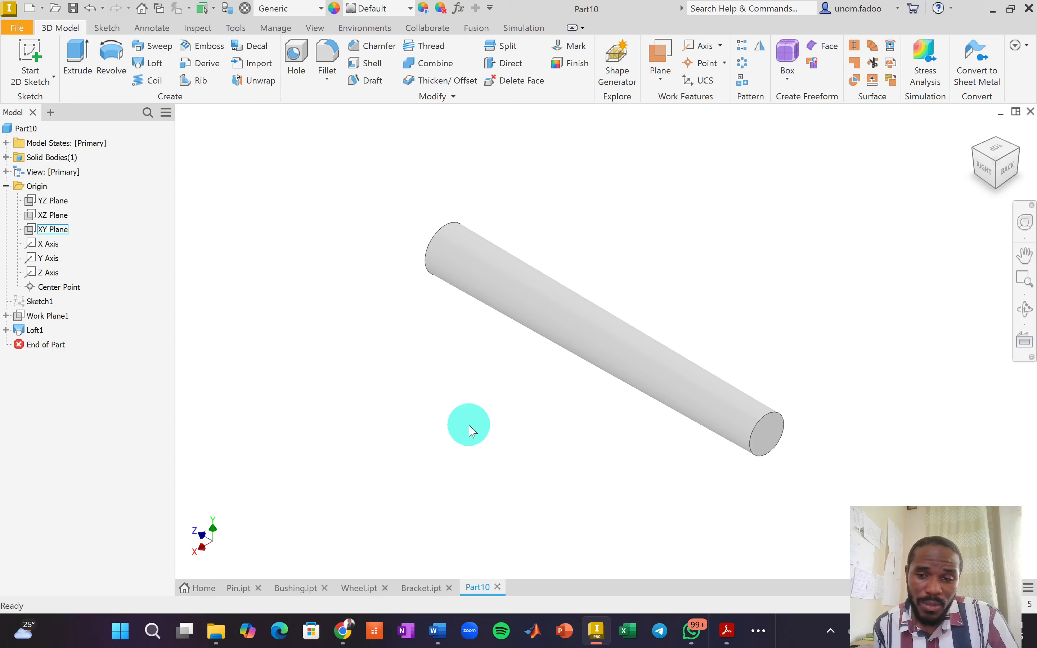
# Make the YZ Plane visible and start a new 2D sketch on it.
pyautogui.click(63, 218)
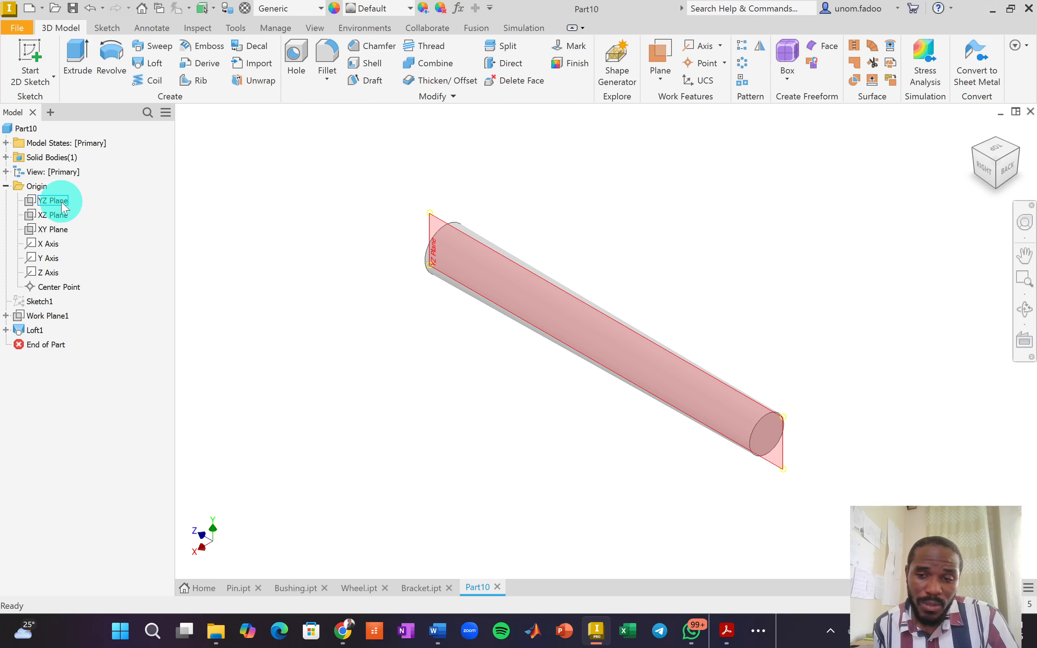
pyautogui.rightClick(63, 205)
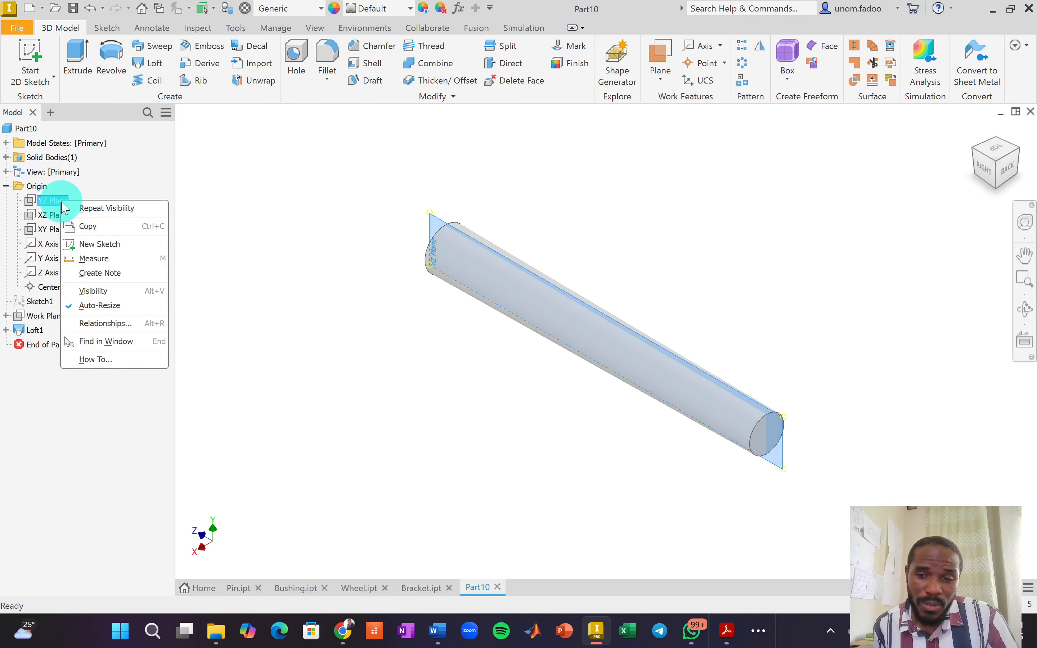
pyautogui.click(92, 292)
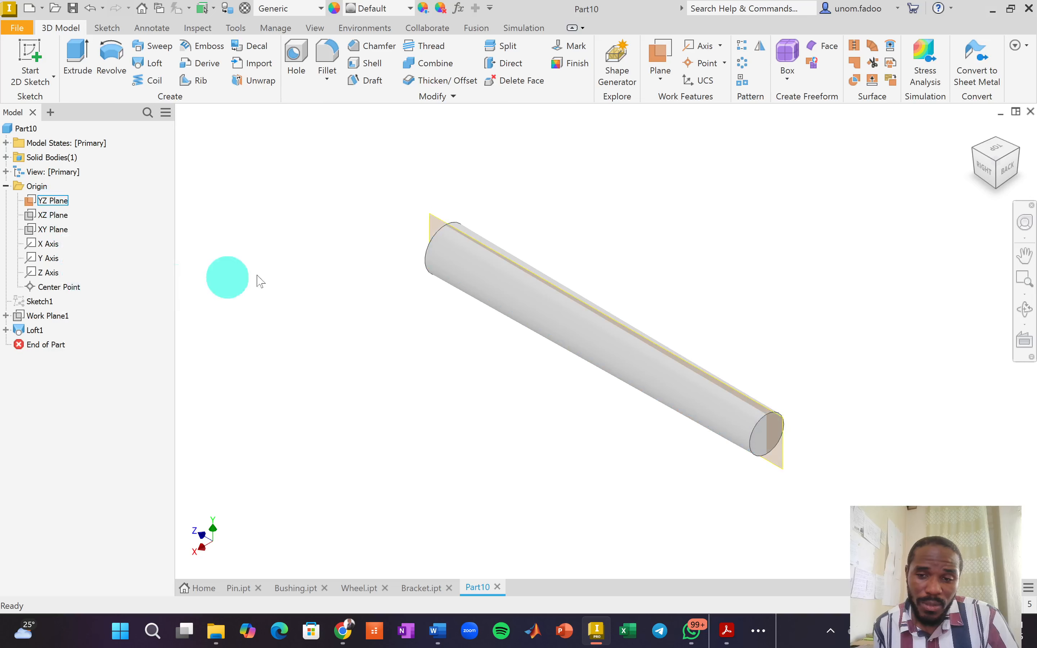
pyautogui.click(450, 214)
pyautogui.click(468, 218)
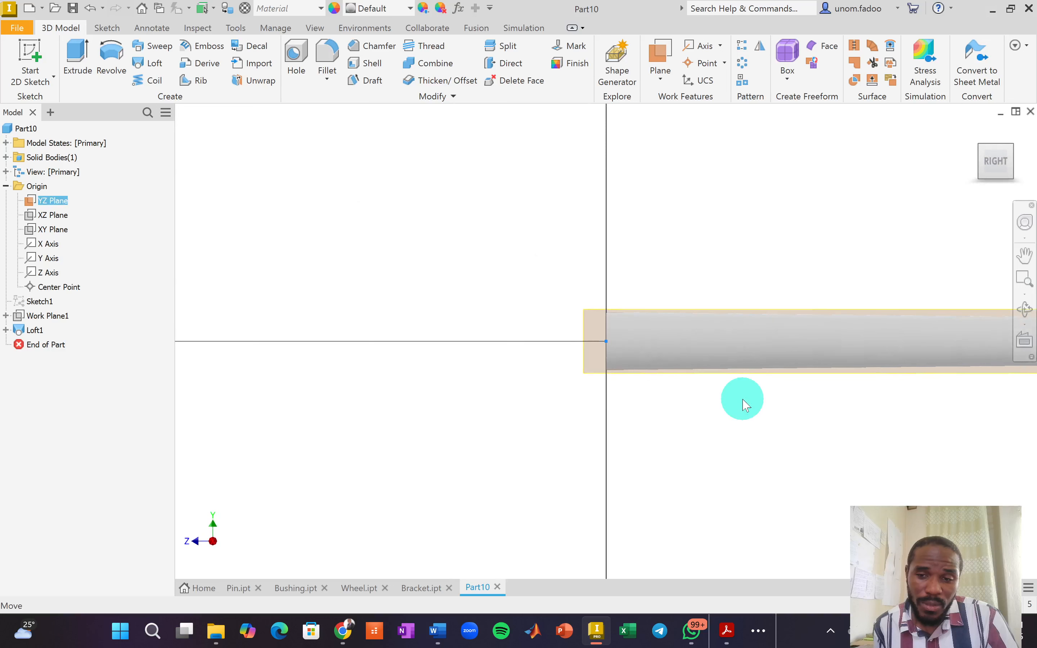
# Center the rod, turn on Slice Graphics, and project the rod's geometry into the sketch.
pyautogui.moveTo(749, 418); pyautogui.dragTo(535, 393, button='middle')
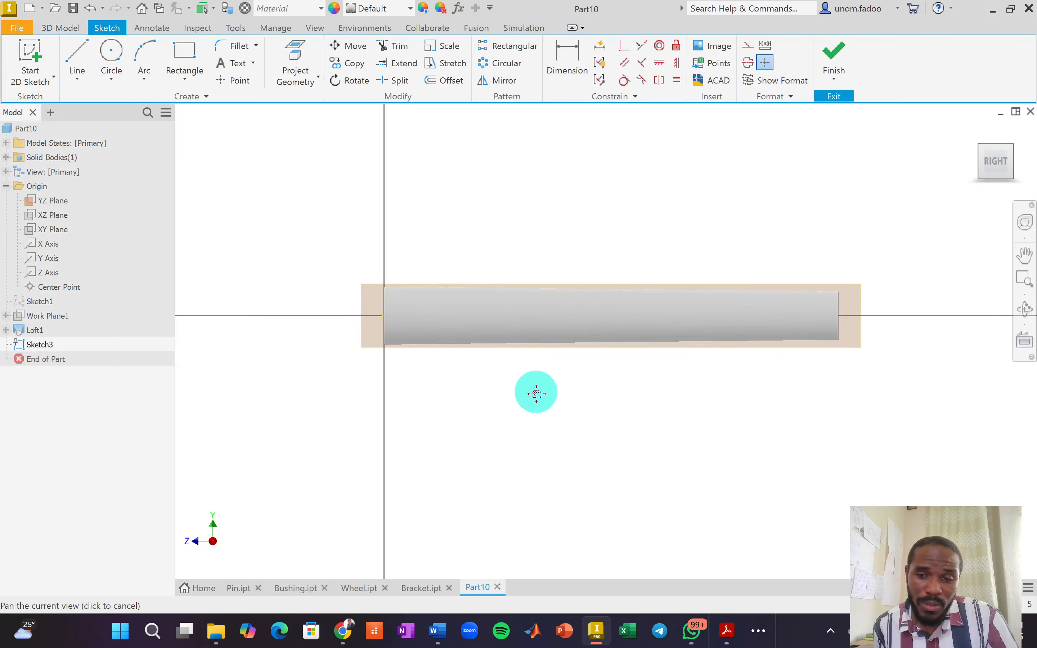
pyautogui.scroll(-3, 441, 331)
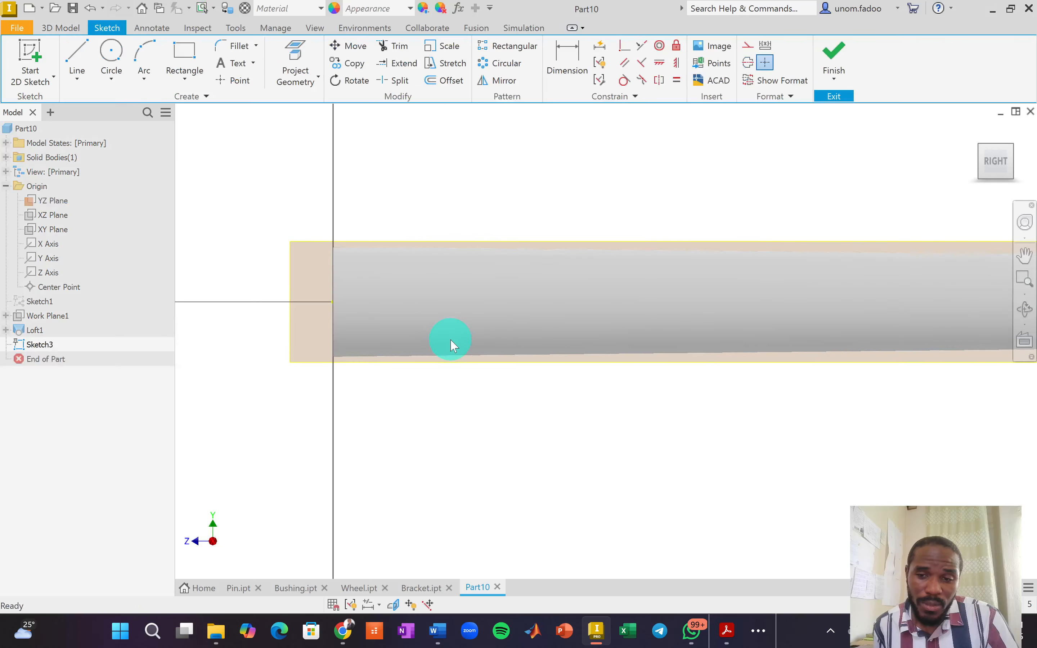
pyautogui.scroll(2, 446, 338)
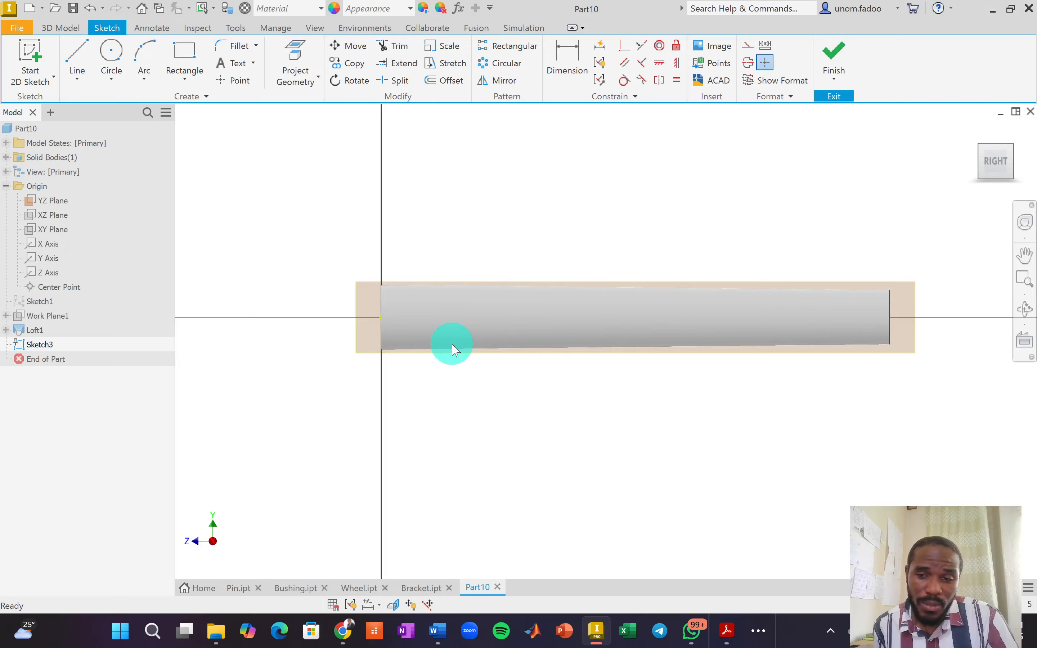
pyautogui.click(393, 605)
pyautogui.scroll(-4, 399, 335)
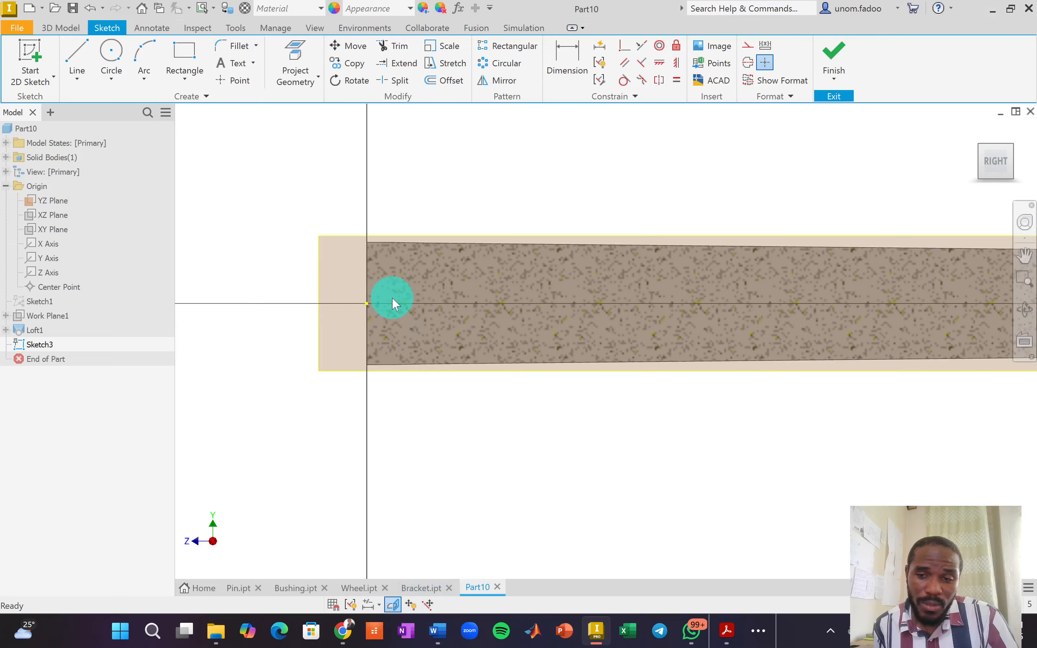
pyautogui.scroll(3, 374, 285)
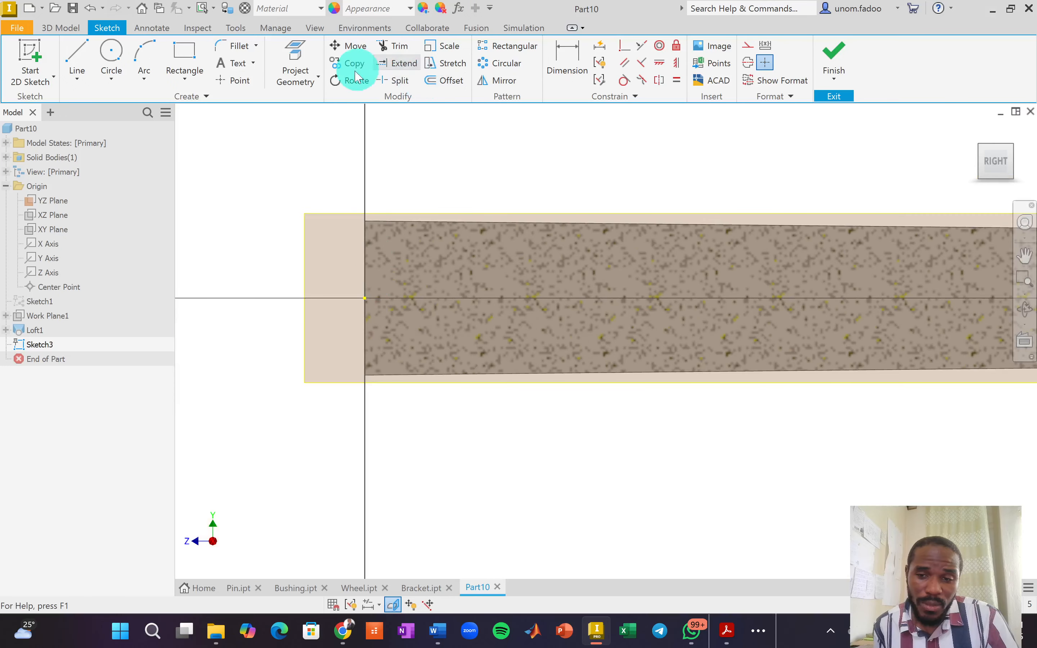
pyautogui.click(295, 54)
pyautogui.click(527, 310)
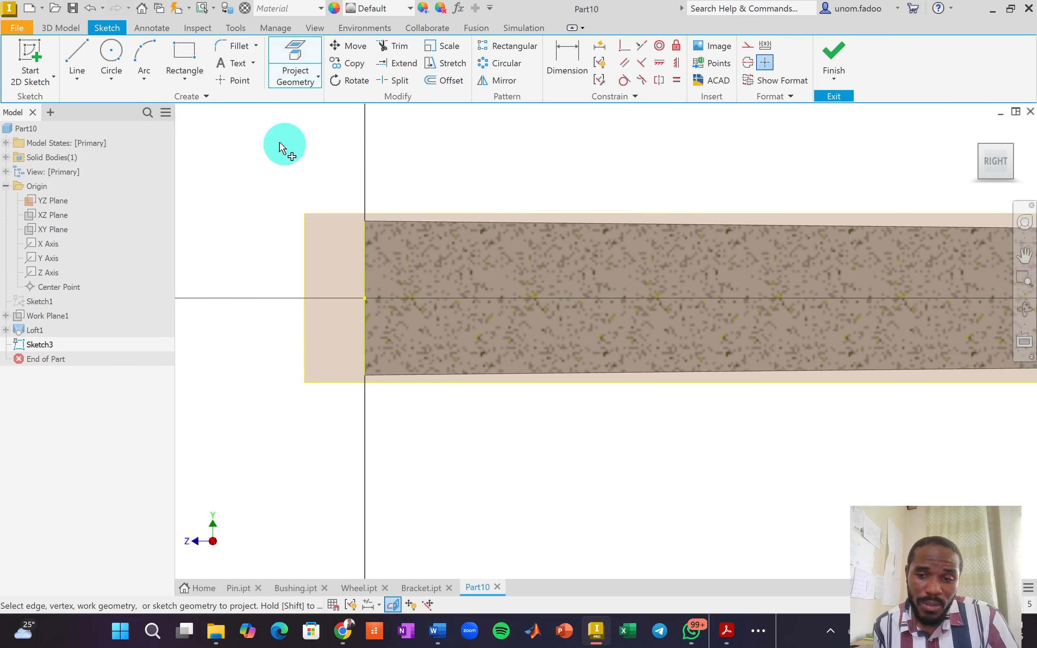
# Draw 9.296 mm (4.6482*2) diameter circles centred near the rod's left and right ends.
pyautogui.click(111, 57)
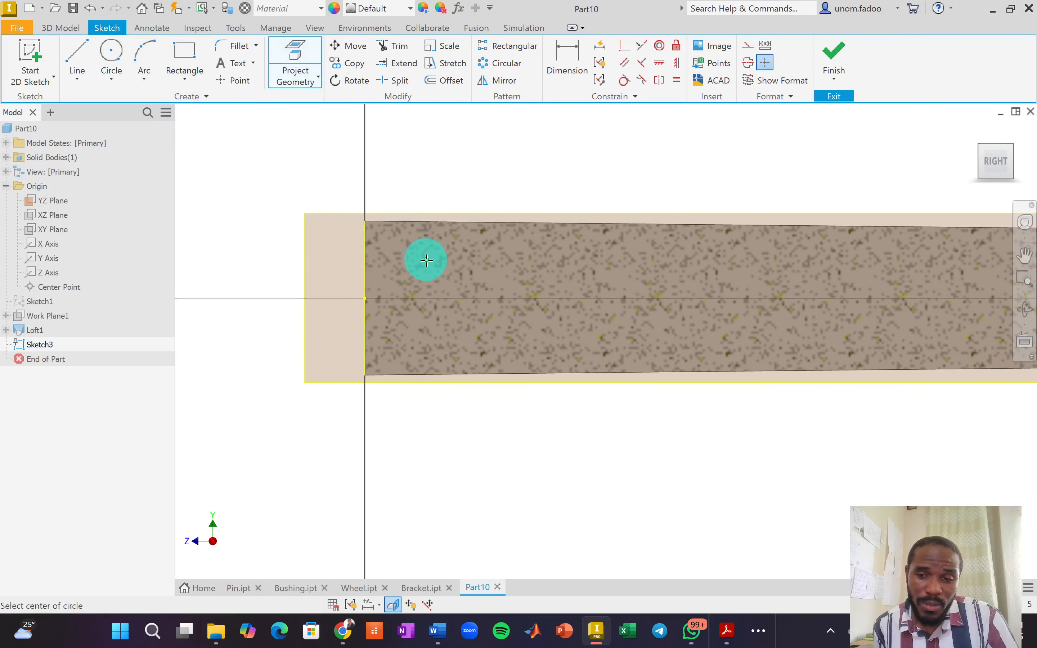
pyautogui.click(449, 280)
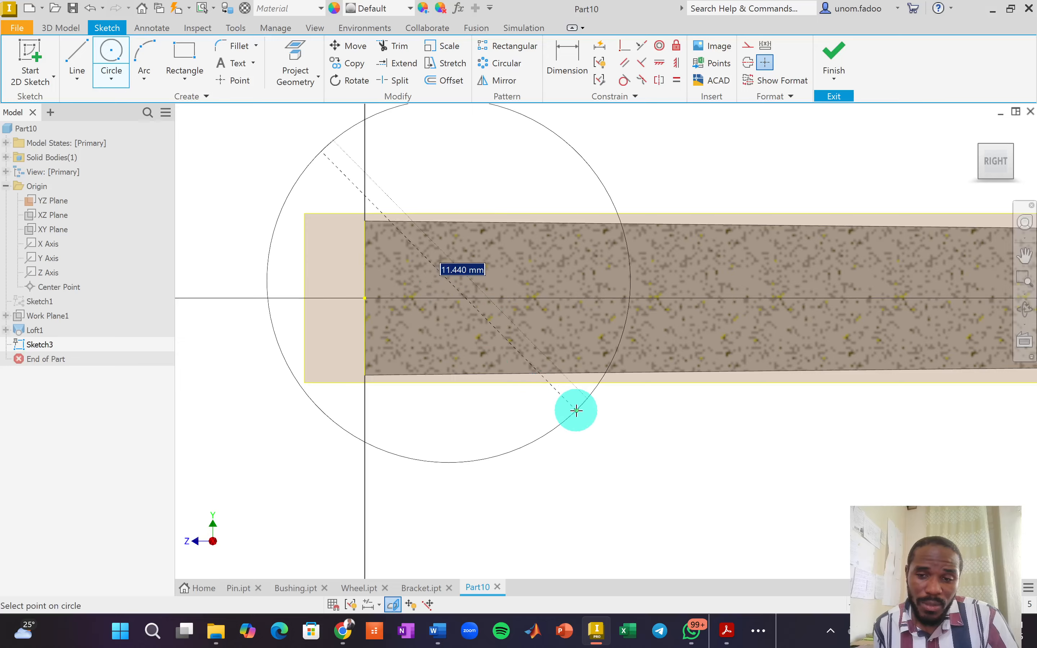
pyautogui.write('4')
pyautogui.write('.6482')
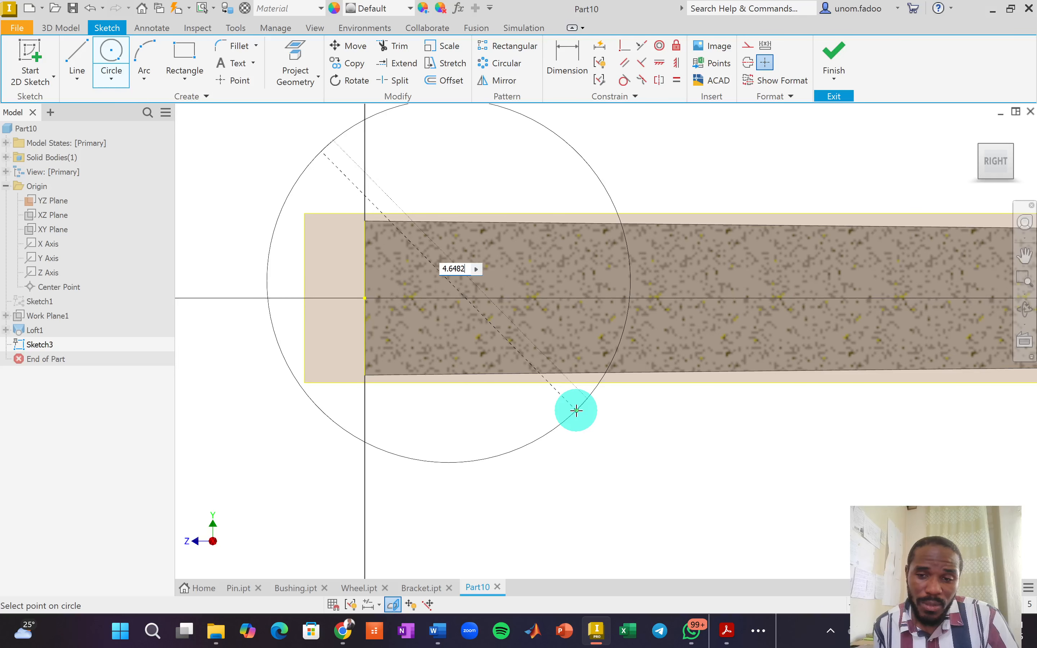
pyautogui.write('*')
pyautogui.press('Return')
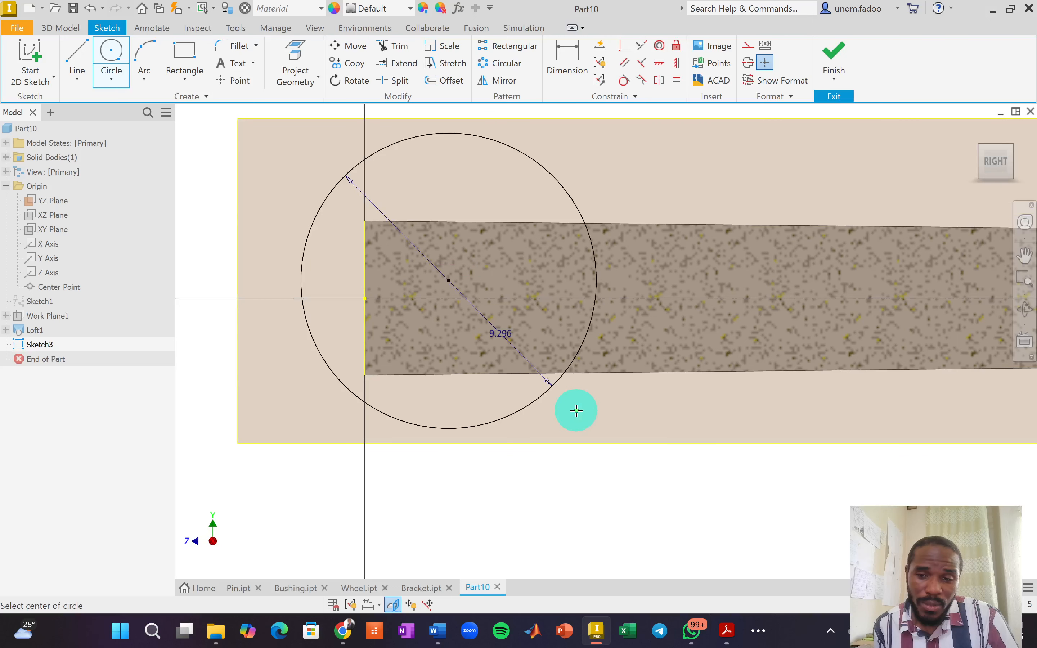
pyautogui.scroll(5, 777, 413)
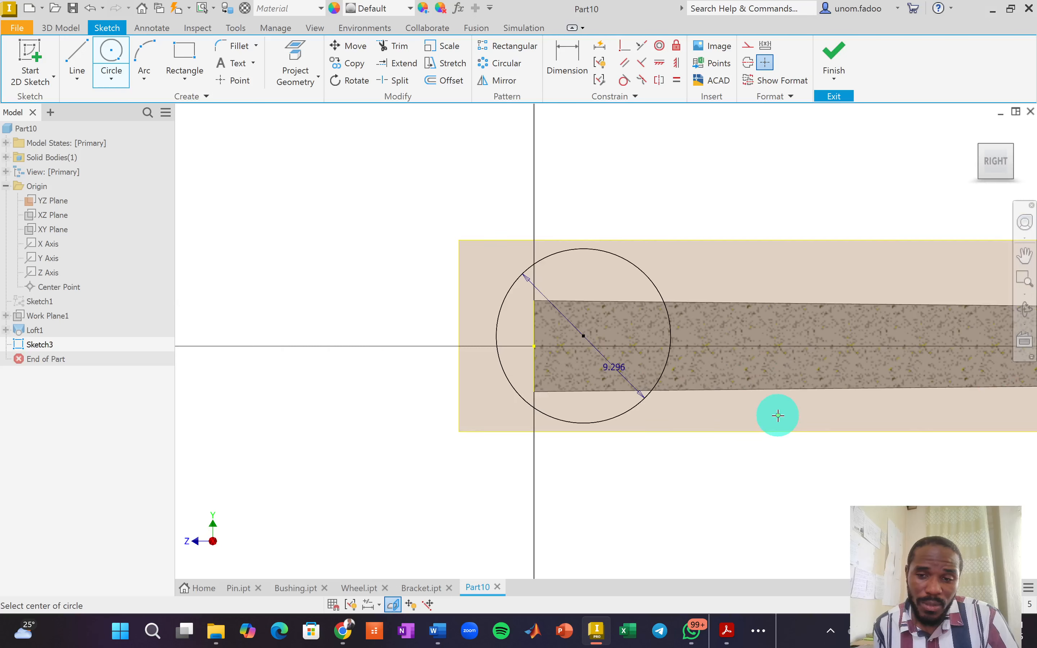
pyautogui.moveTo(871, 424); pyautogui.dragTo(616, 425, button='middle')
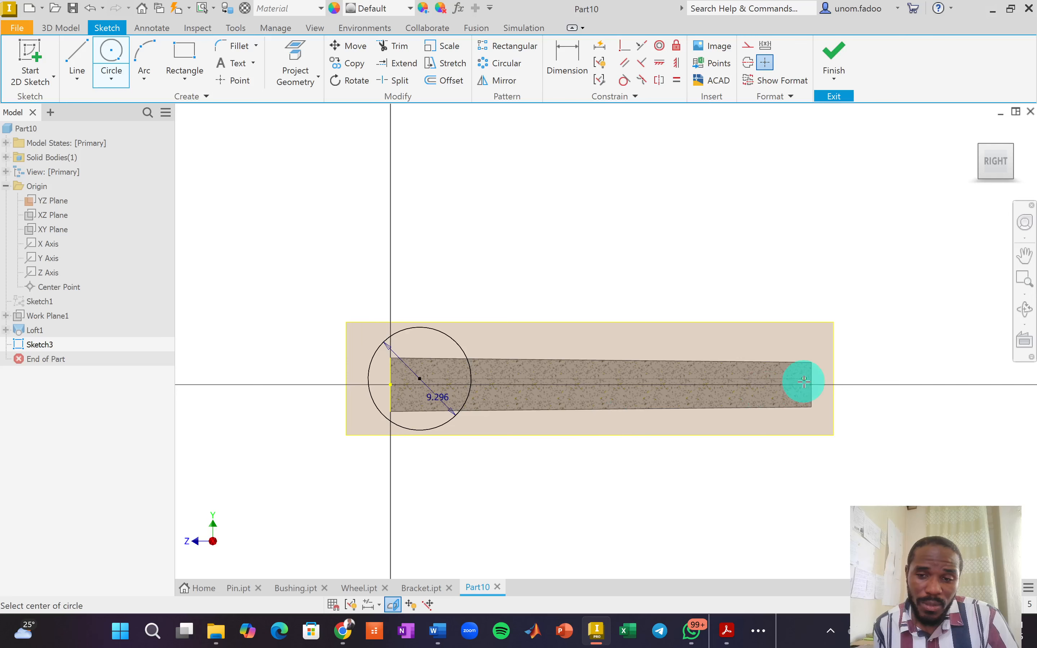
pyautogui.scroll(-5, 799, 377)
pyautogui.click(759, 369)
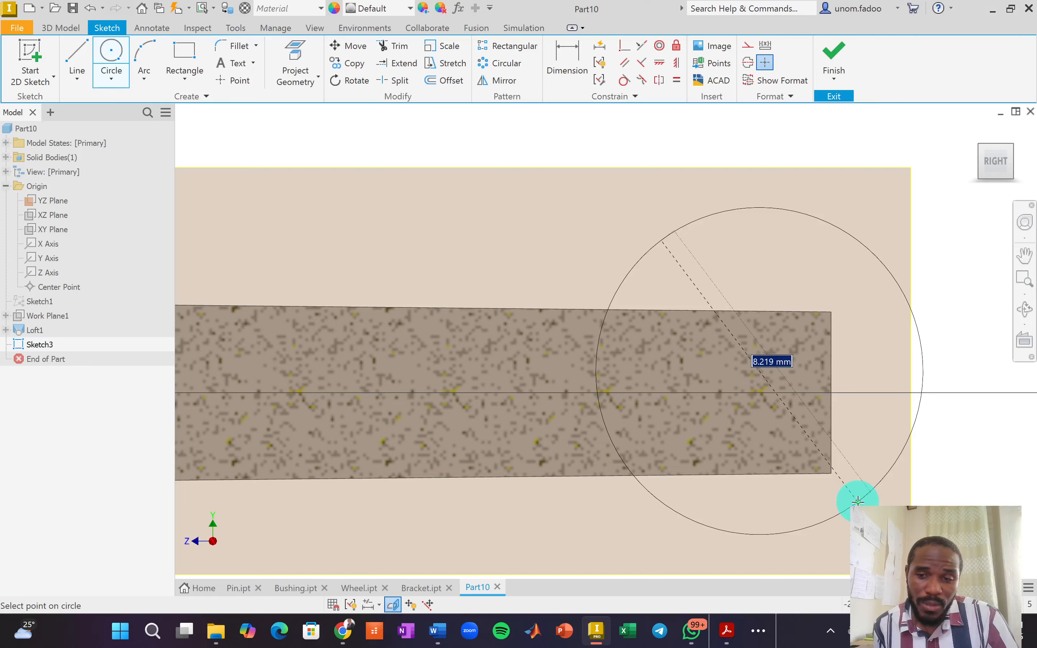
pyautogui.write('4.6482*2')
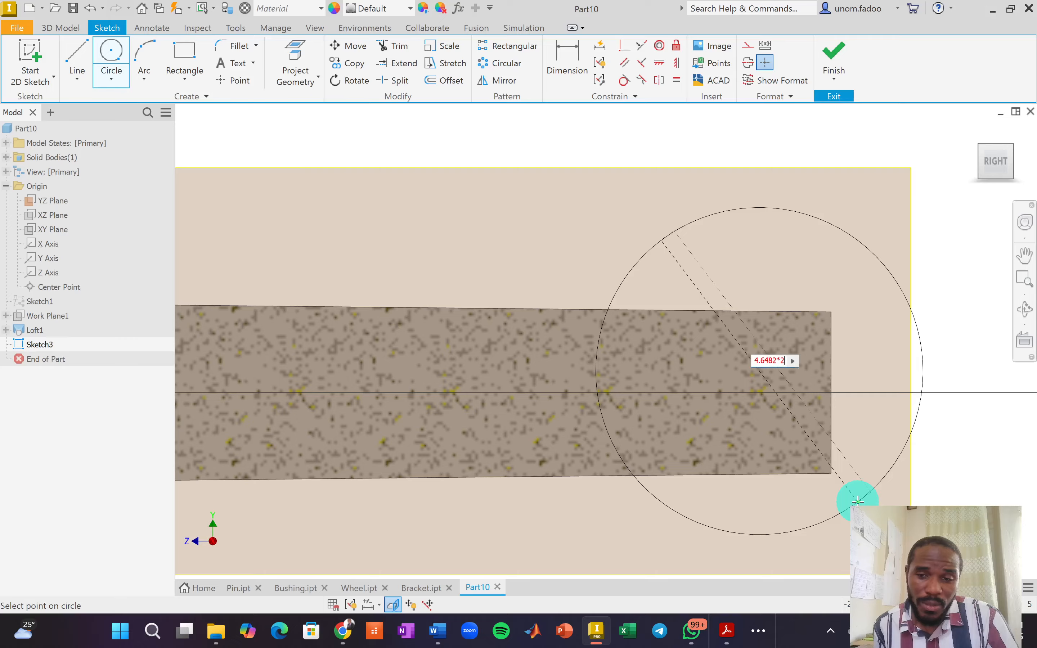
pyautogui.press('Return')
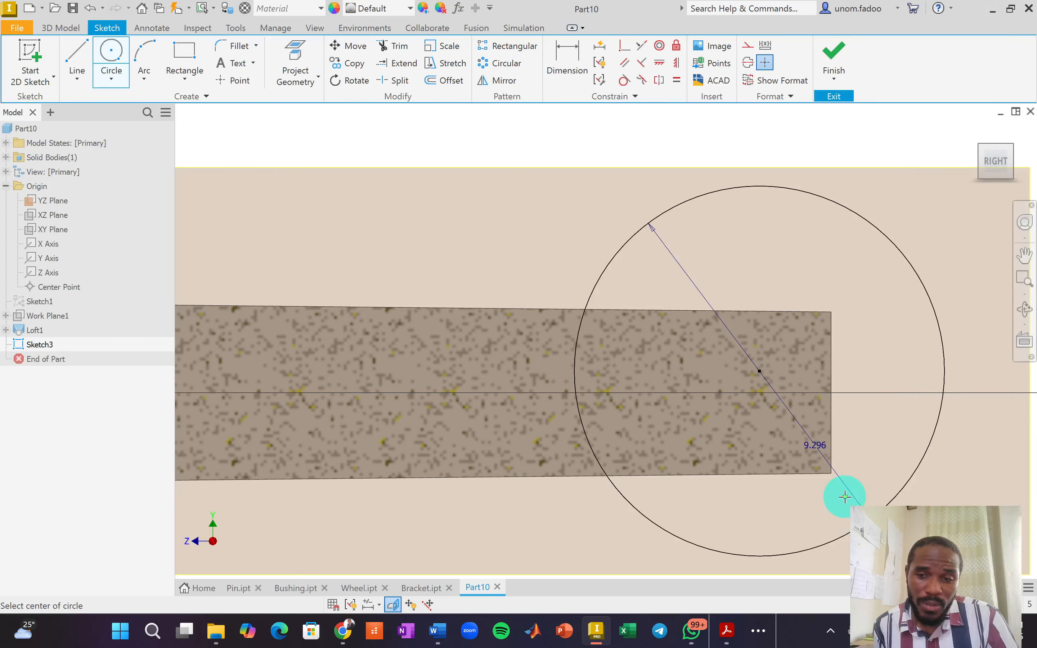
pyautogui.scroll(2, 845, 496)
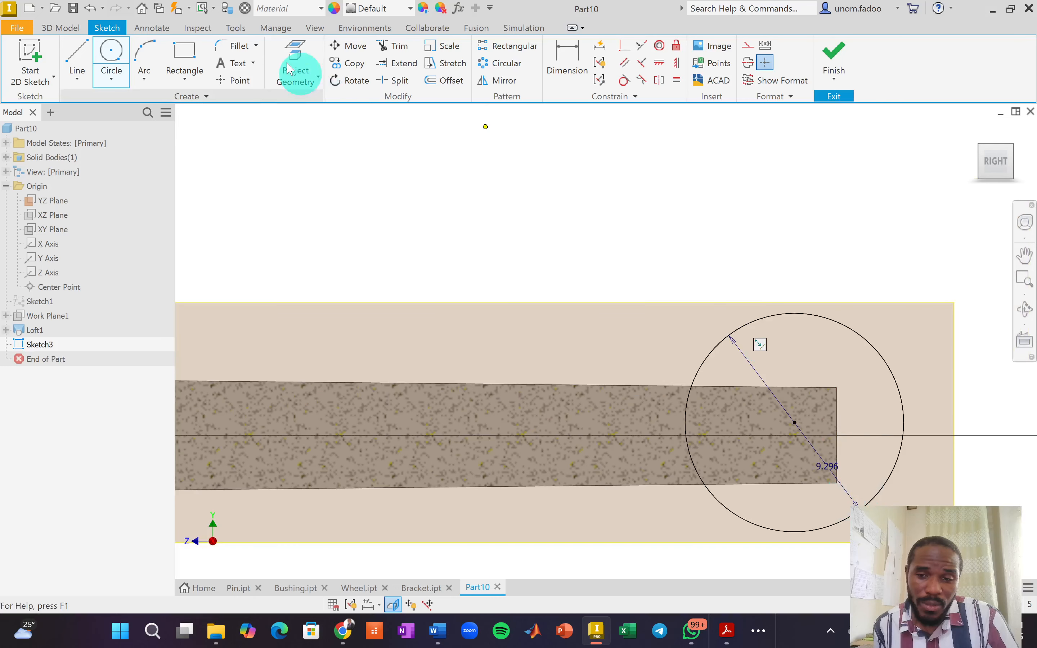
# Project the rod's section outline and make the right circle coincident with both right-end corners.
pyautogui.click(296, 54)
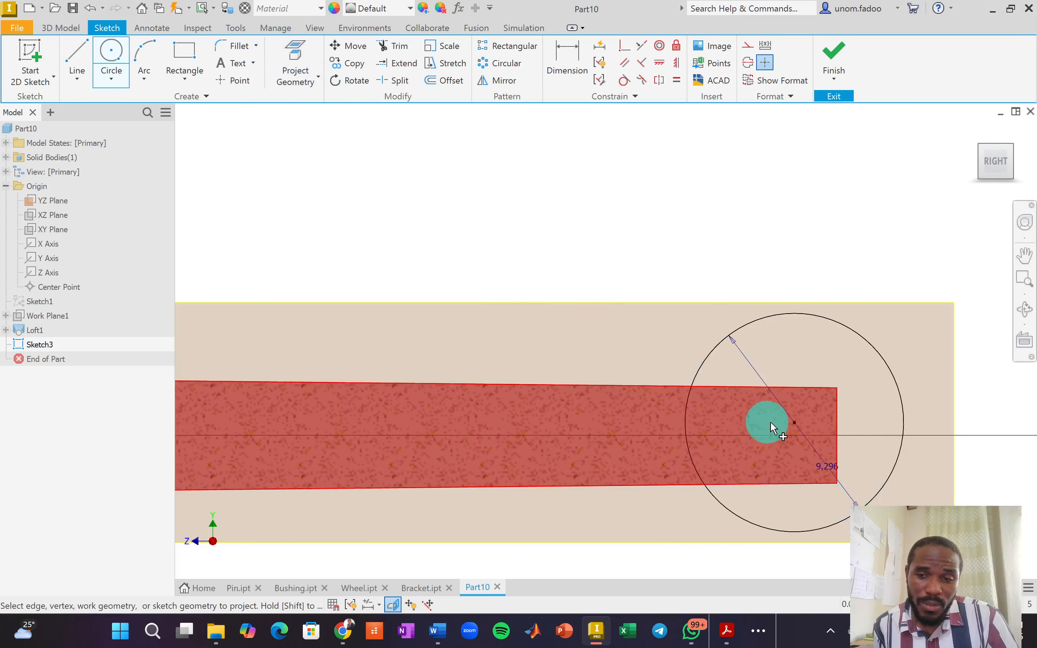
pyautogui.click(839, 404)
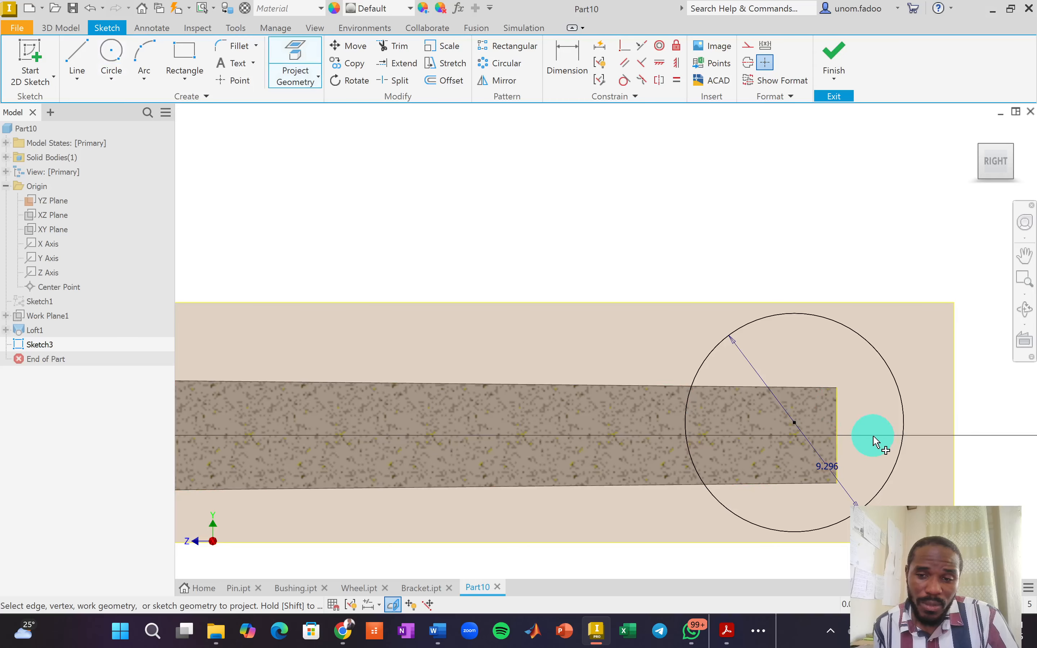
pyautogui.click(624, 51)
pyautogui.scroll(3, 840, 392)
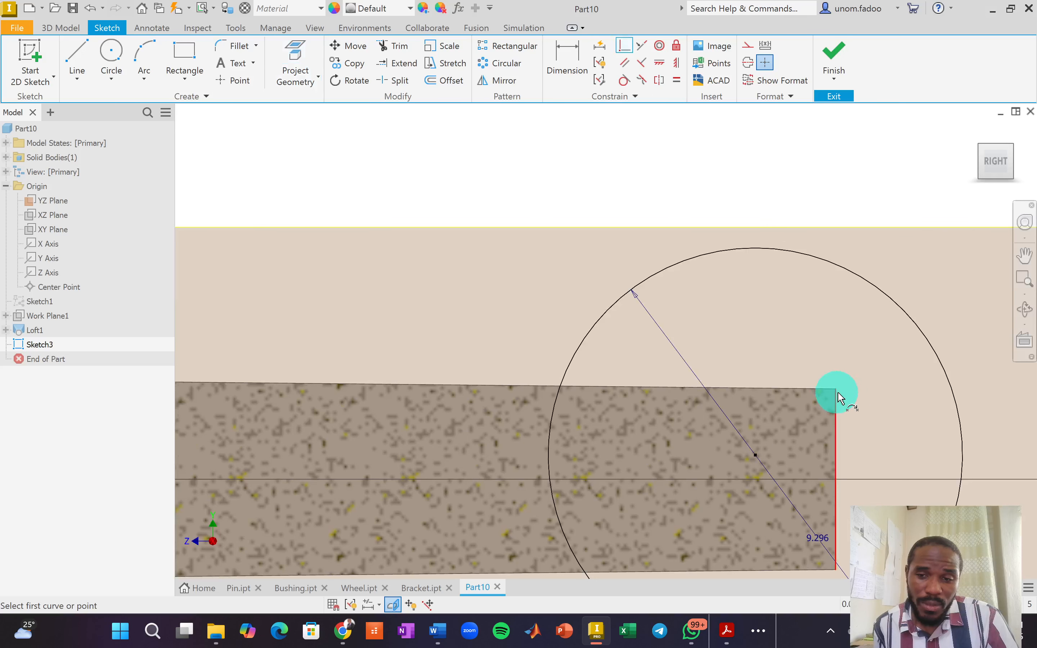
pyautogui.click(837, 389)
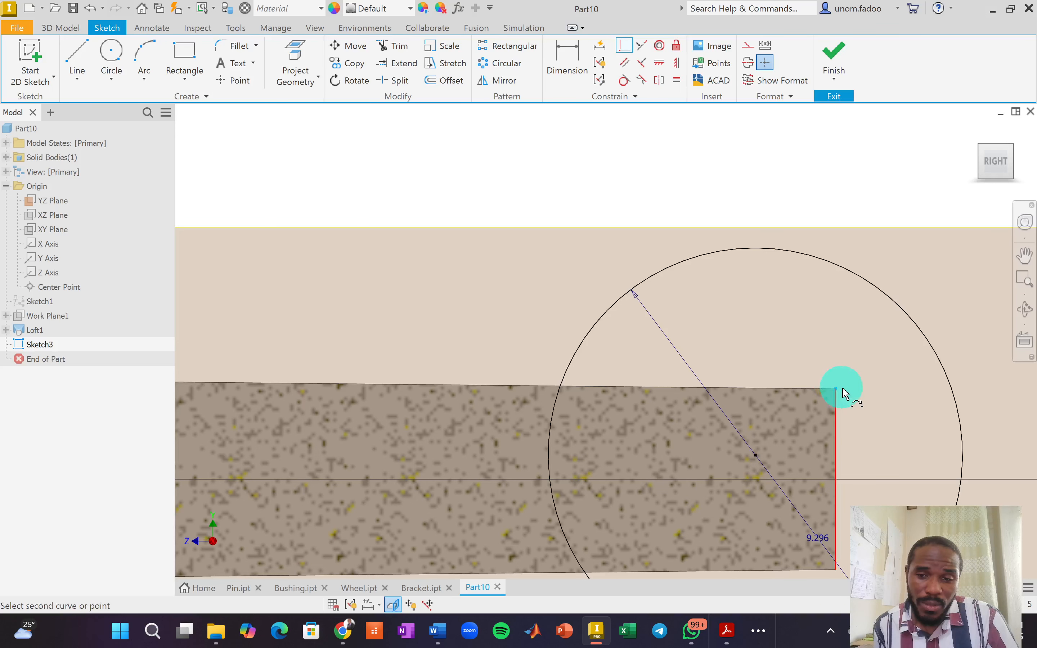
pyautogui.click(903, 315)
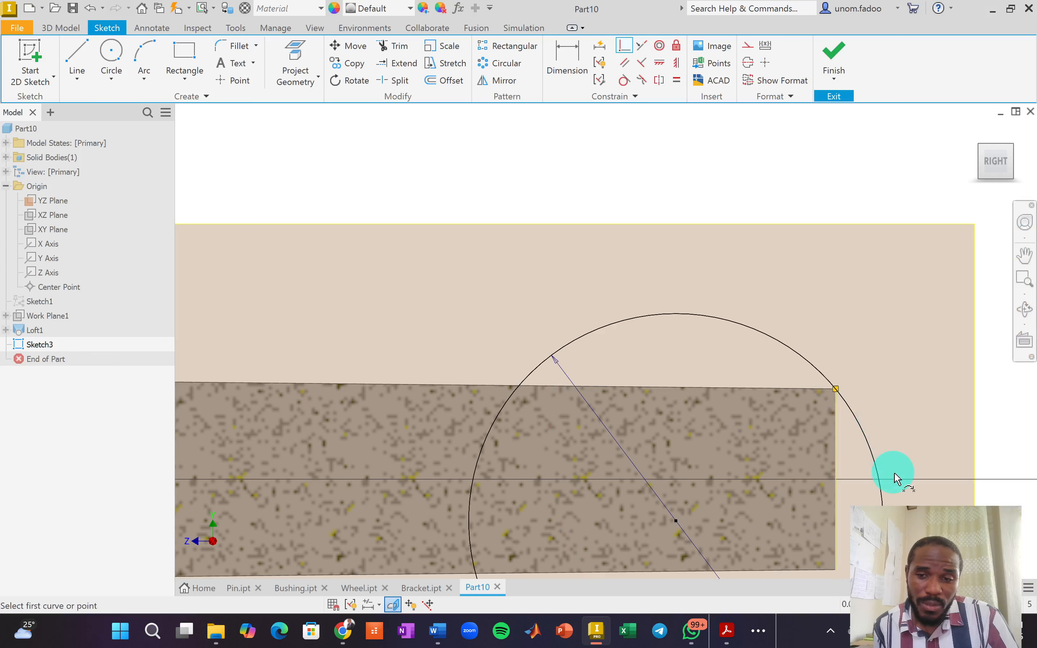
pyautogui.moveTo(841, 194); pyautogui.dragTo(847, 380, button='middle')
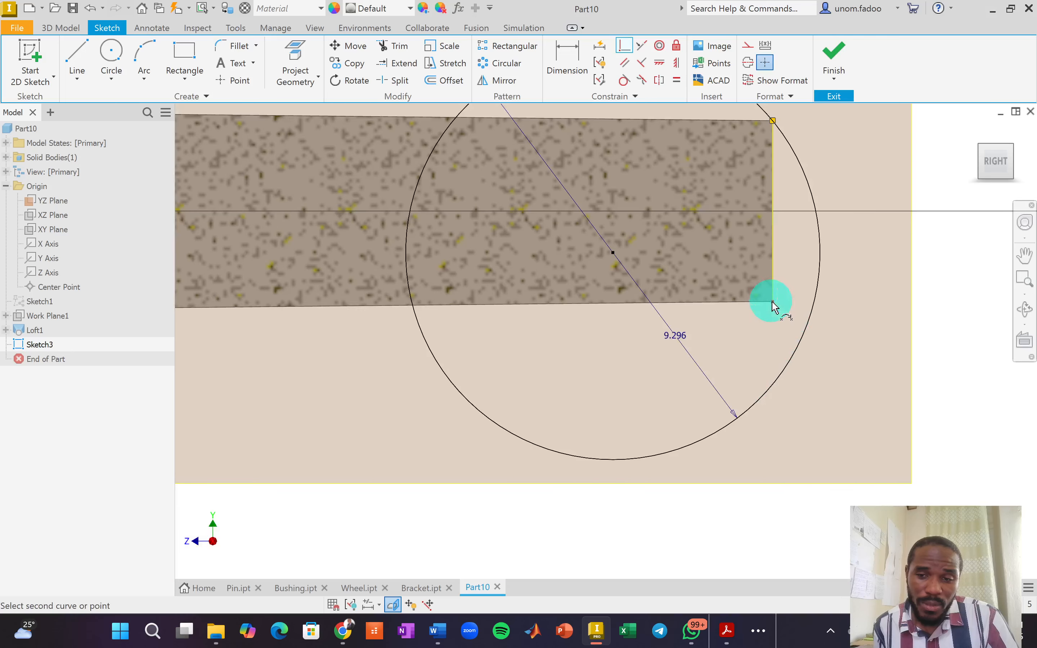
pyautogui.click(791, 371)
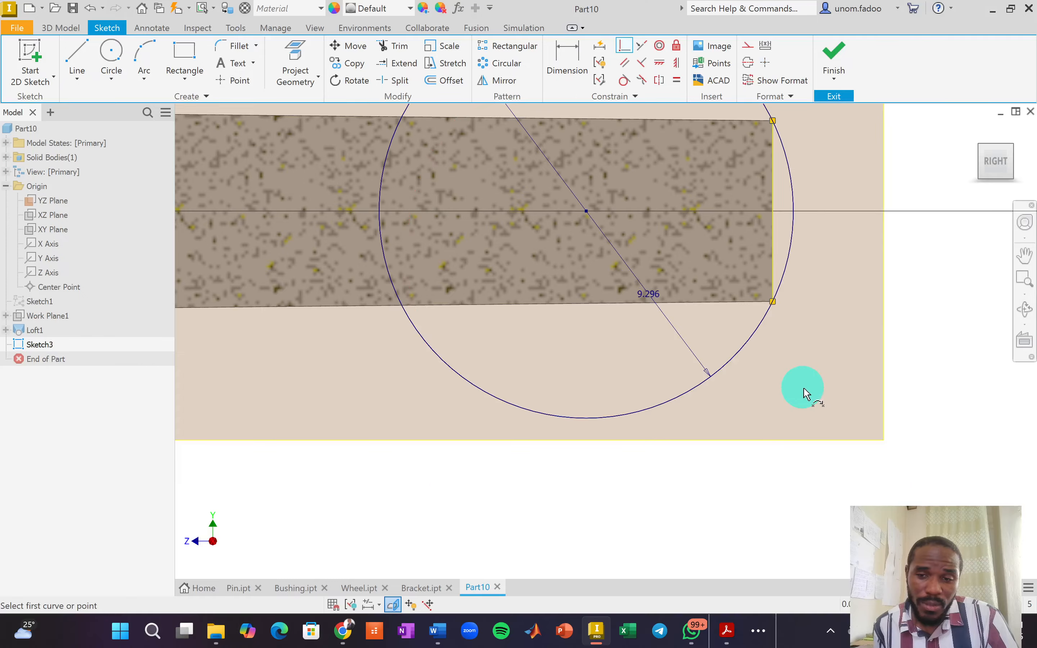
# Make the left circle coincident with the profile's upper and lower left corners.
pyautogui.scroll(-5, 804, 394)
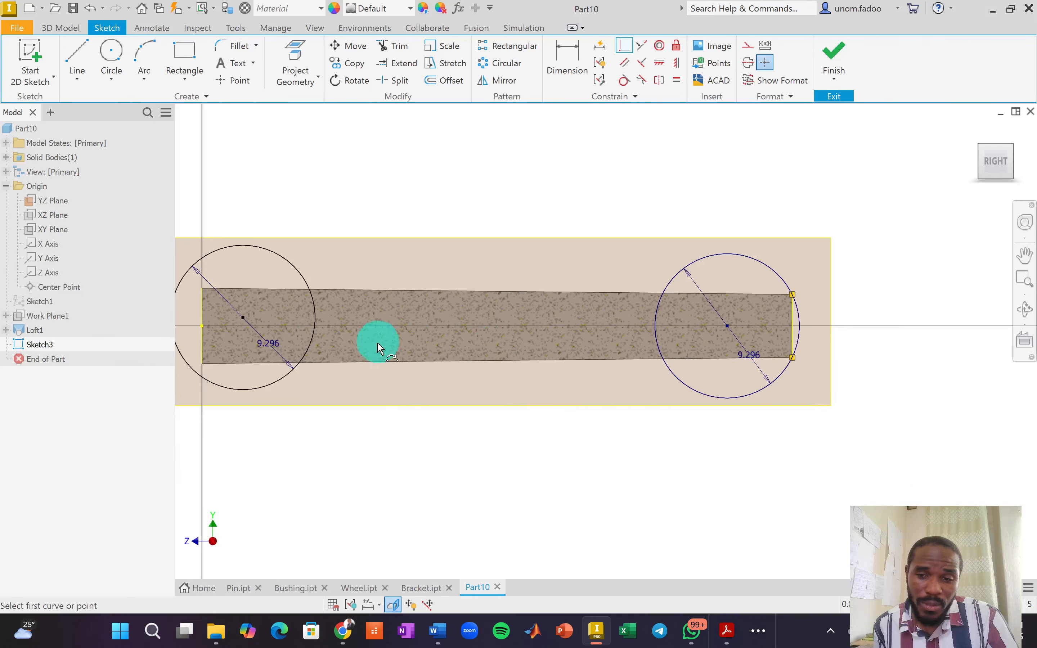
pyautogui.moveTo(322, 340); pyautogui.dragTo(393, 340, button='middle')
pyautogui.scroll(4, 303, 317)
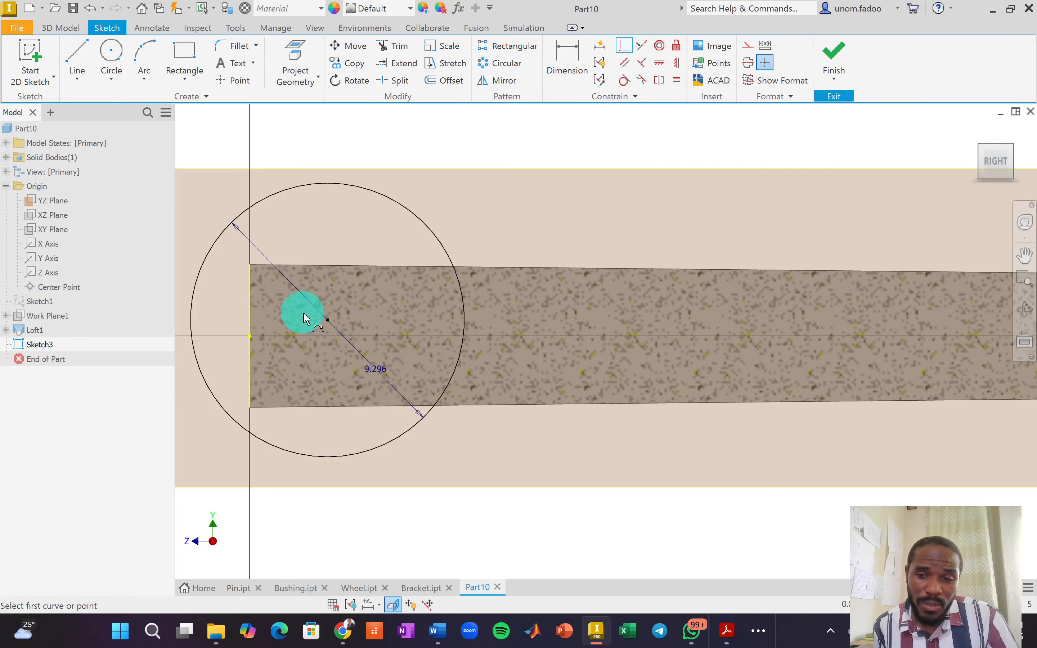
pyautogui.moveTo(282, 338); pyautogui.dragTo(345, 331, button='middle')
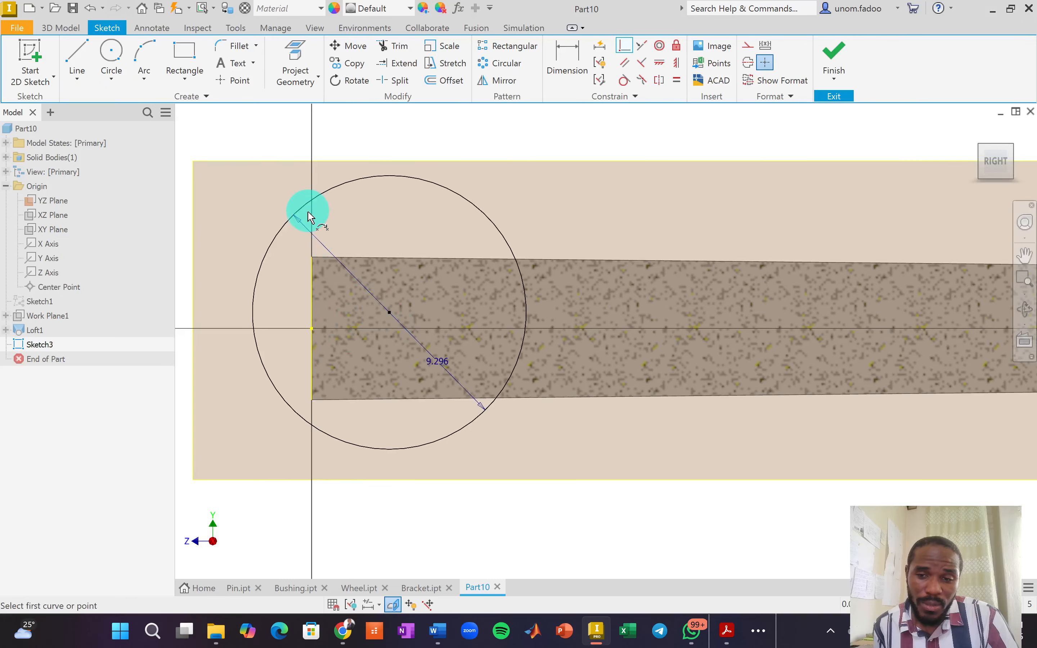
pyautogui.click(289, 227)
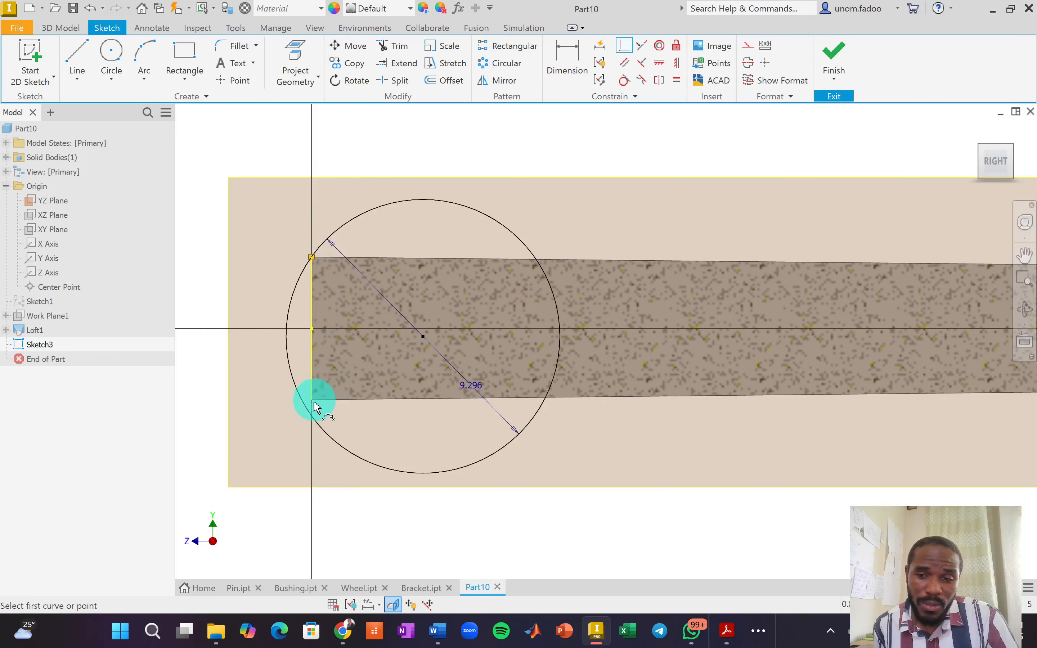
pyautogui.click(318, 422)
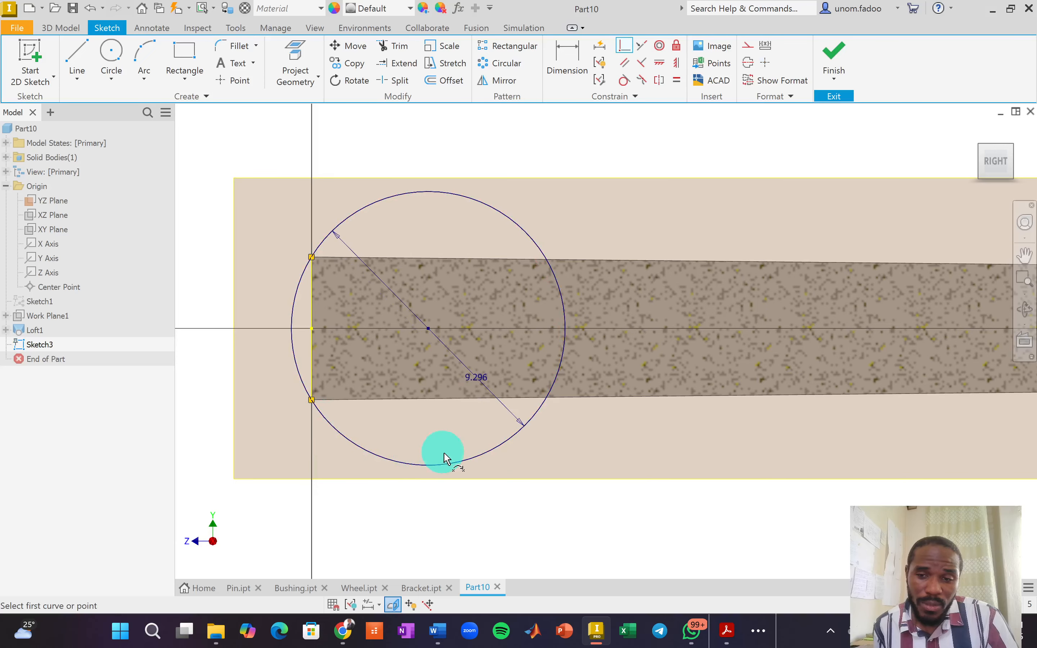
pyautogui.scroll(-3, 677, 391)
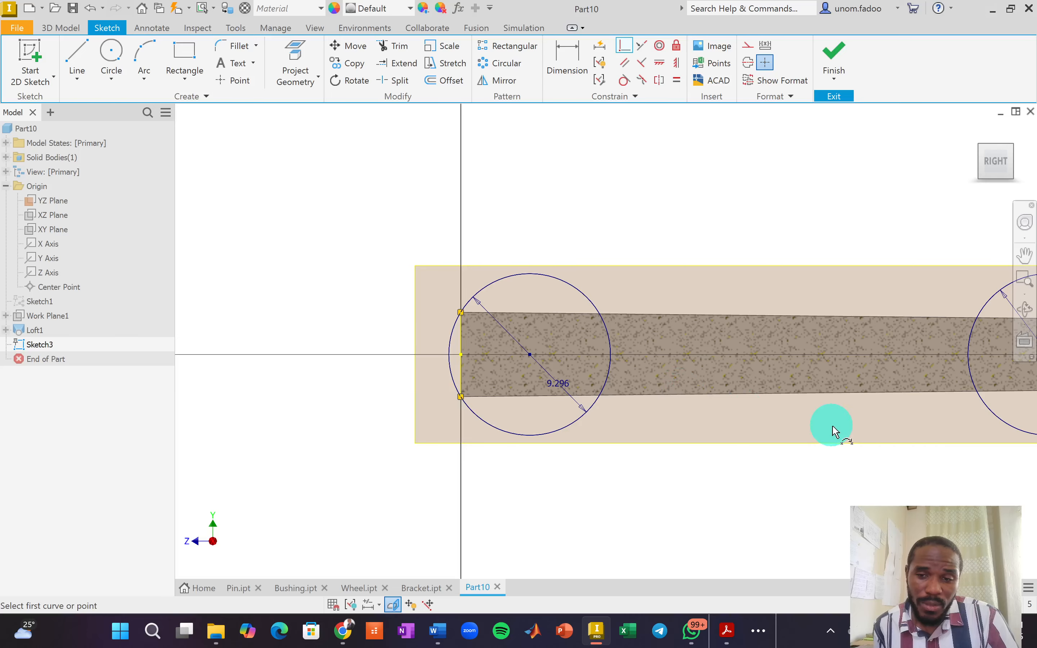
pyautogui.scroll(-4, 600, 398)
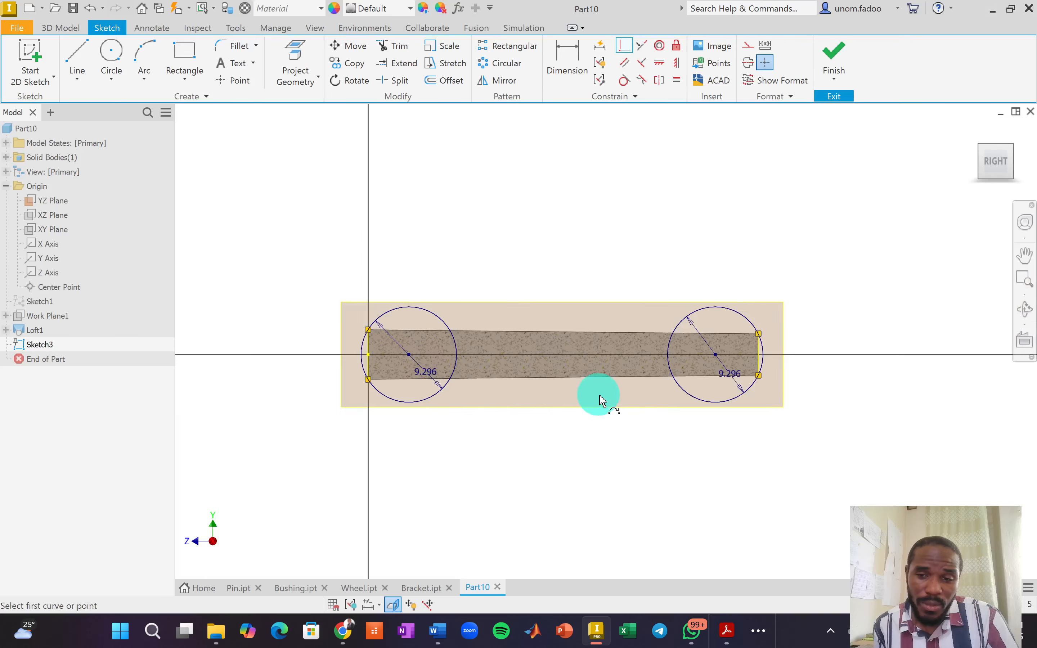
# Draw a 50 mm line along the pin's axis and format it as a centerline.
pyautogui.click(77, 54)
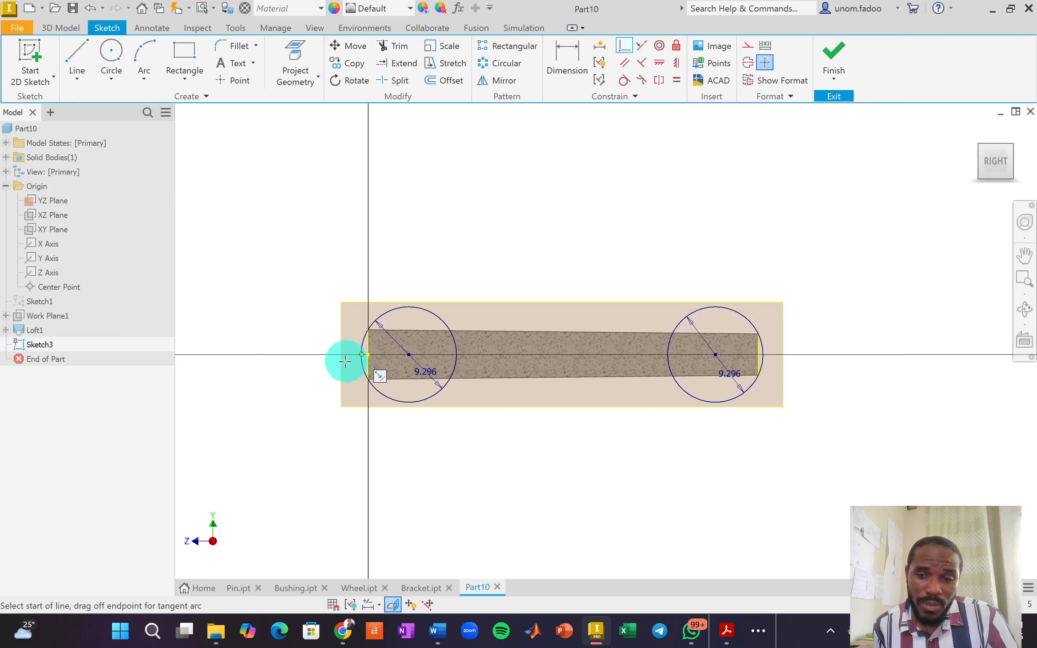
pyautogui.click(322, 355)
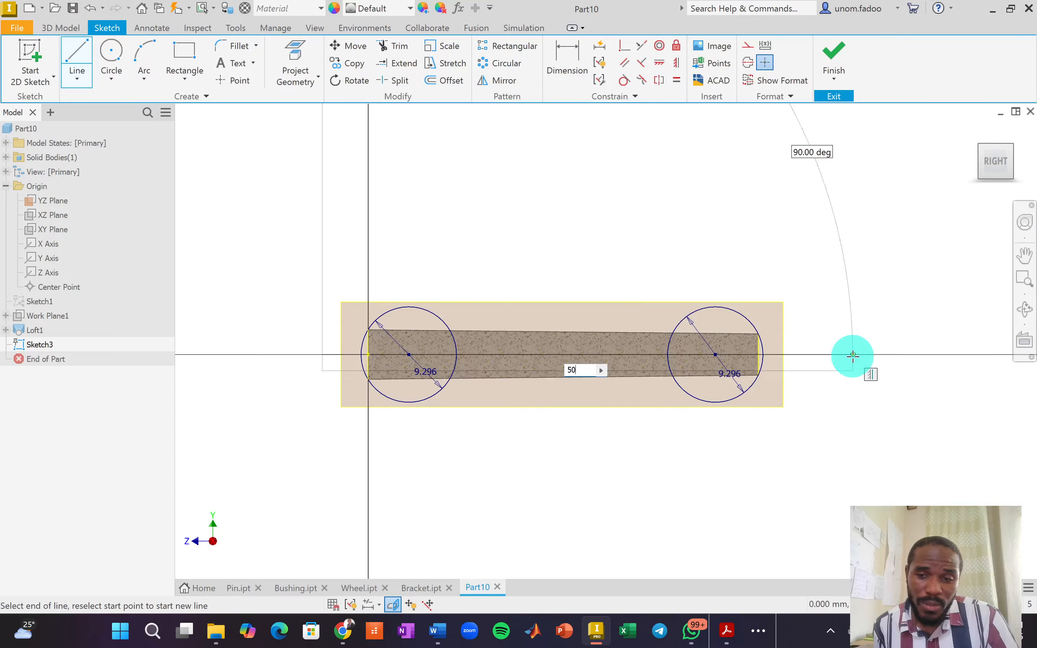
pyautogui.press('Return')
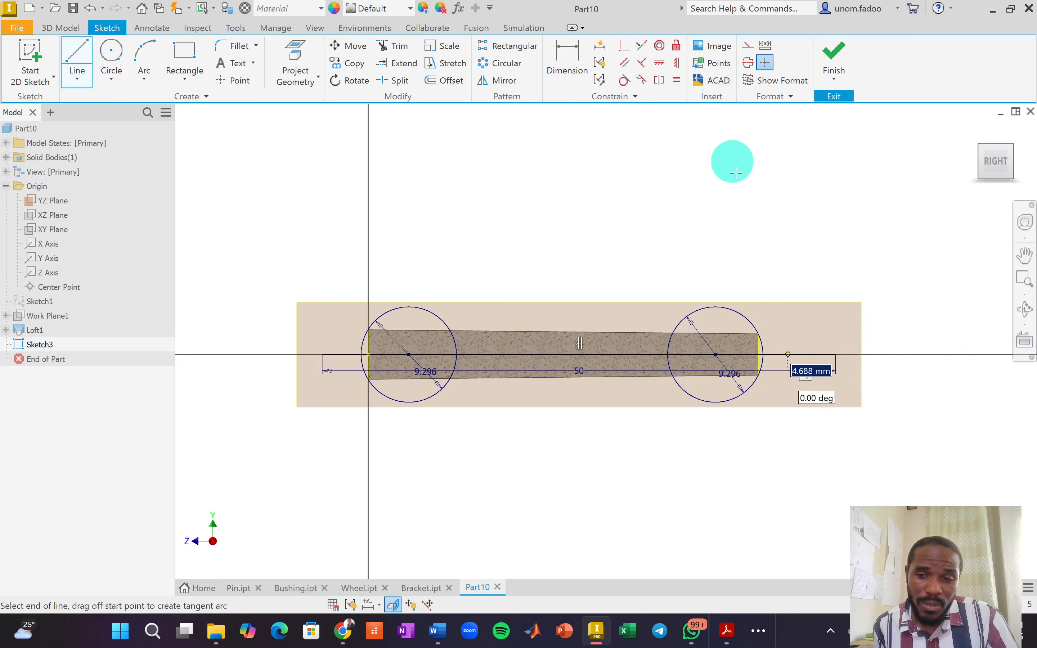
pyautogui.rightClick(806, 178)
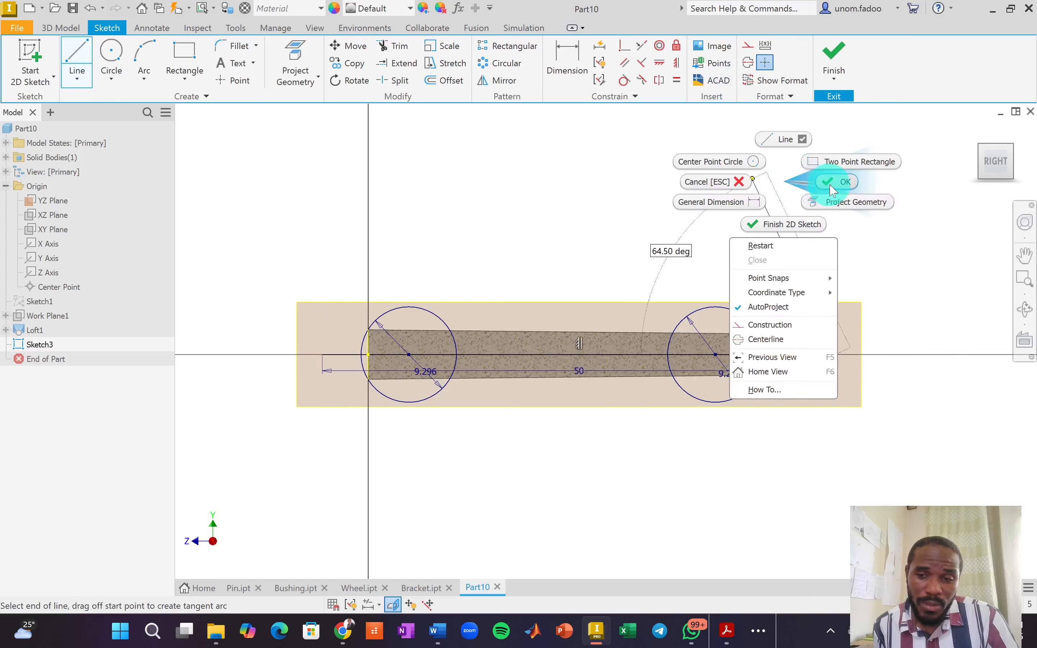
pyautogui.click(808, 183)
pyautogui.click(590, 355)
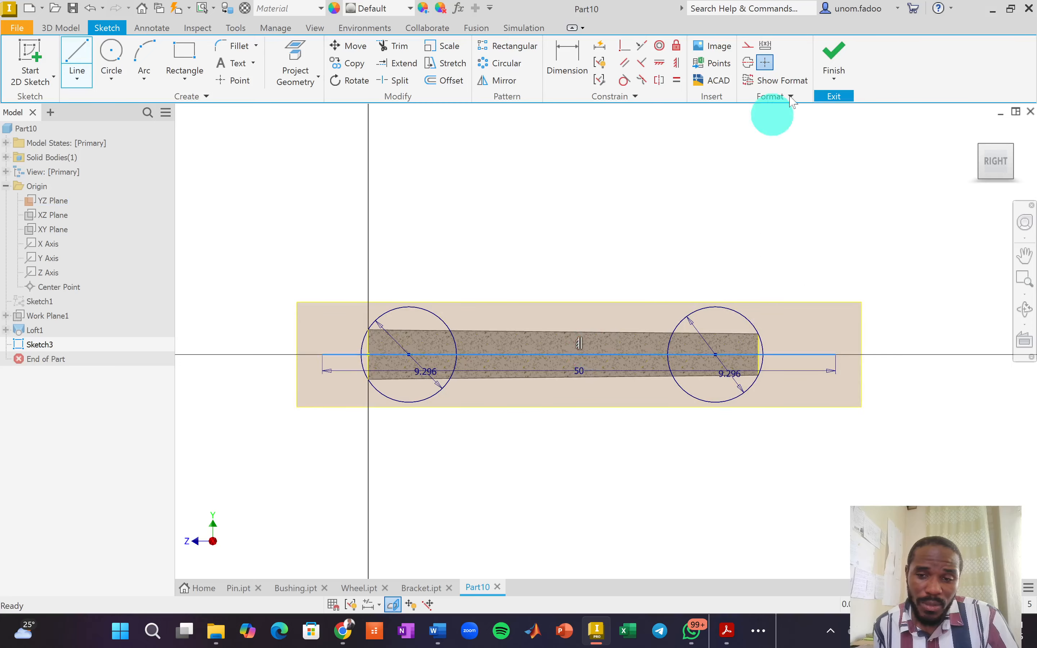
pyautogui.click(748, 63)
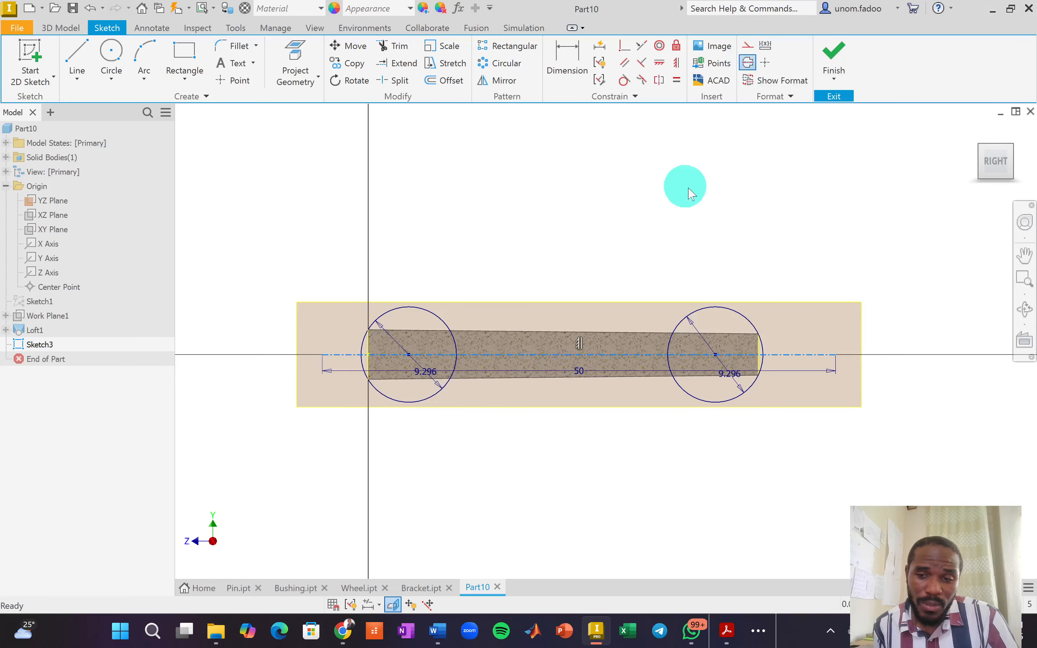
pyautogui.rightClick(689, 189)
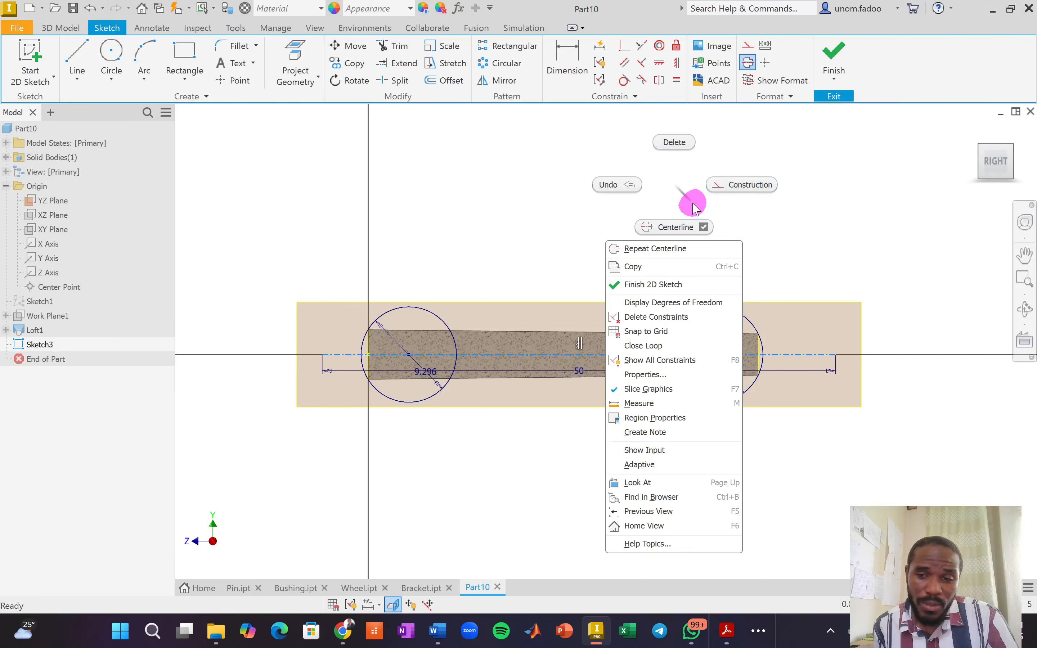
pyautogui.click(748, 336)
# Delete the right circle's 9.296 diameter dimension.
pyautogui.scroll(3, 745, 341)
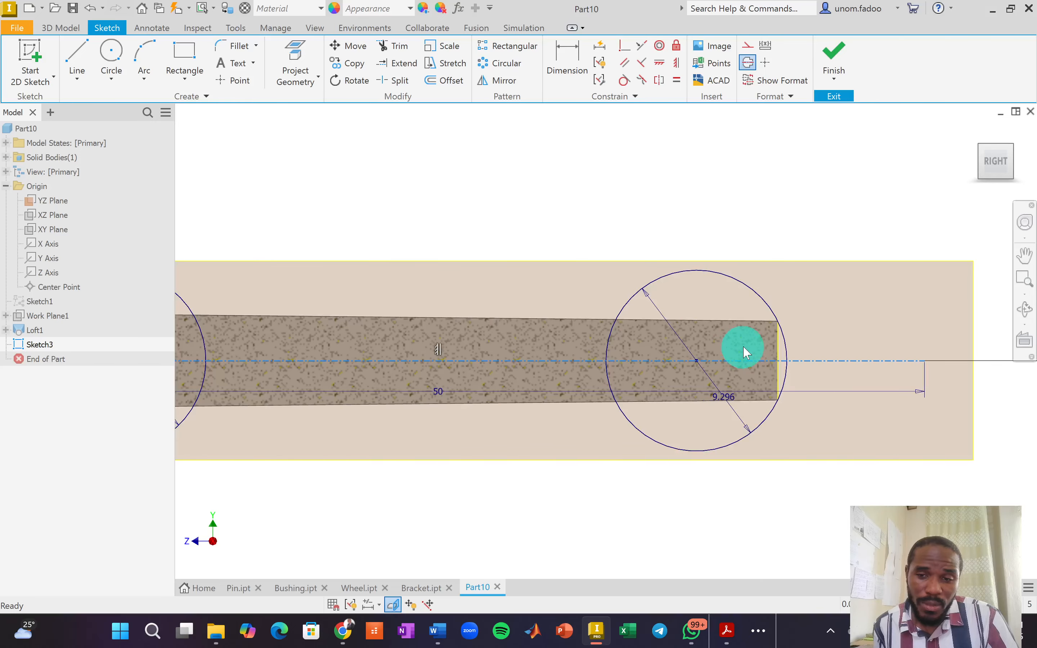
pyautogui.click(727, 400)
pyautogui.press('Delete')
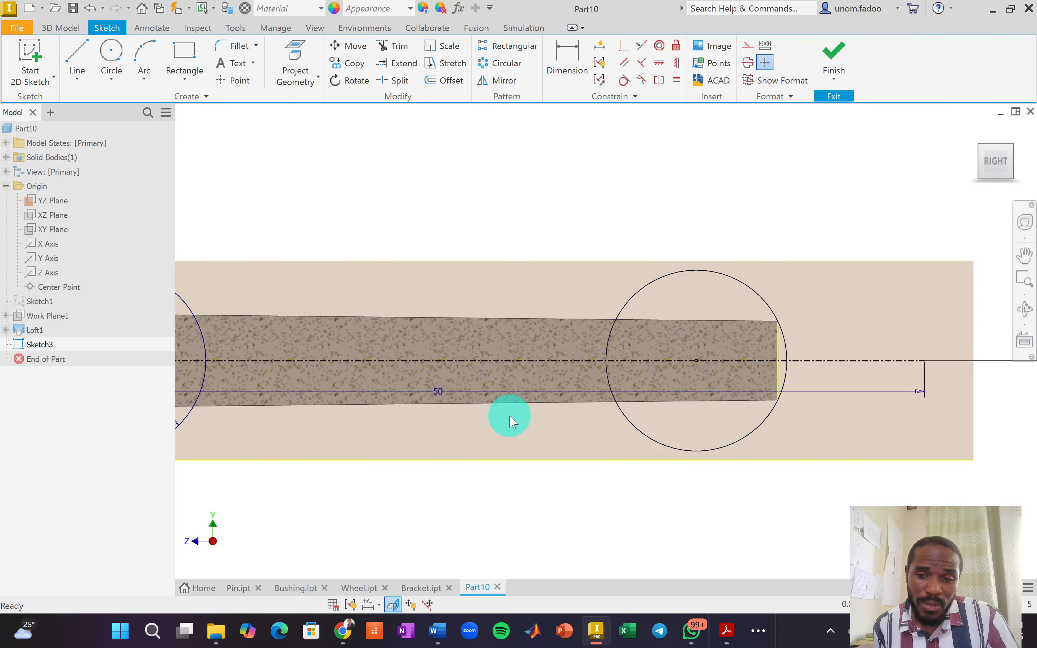
pyautogui.scroll(-2, 510, 422)
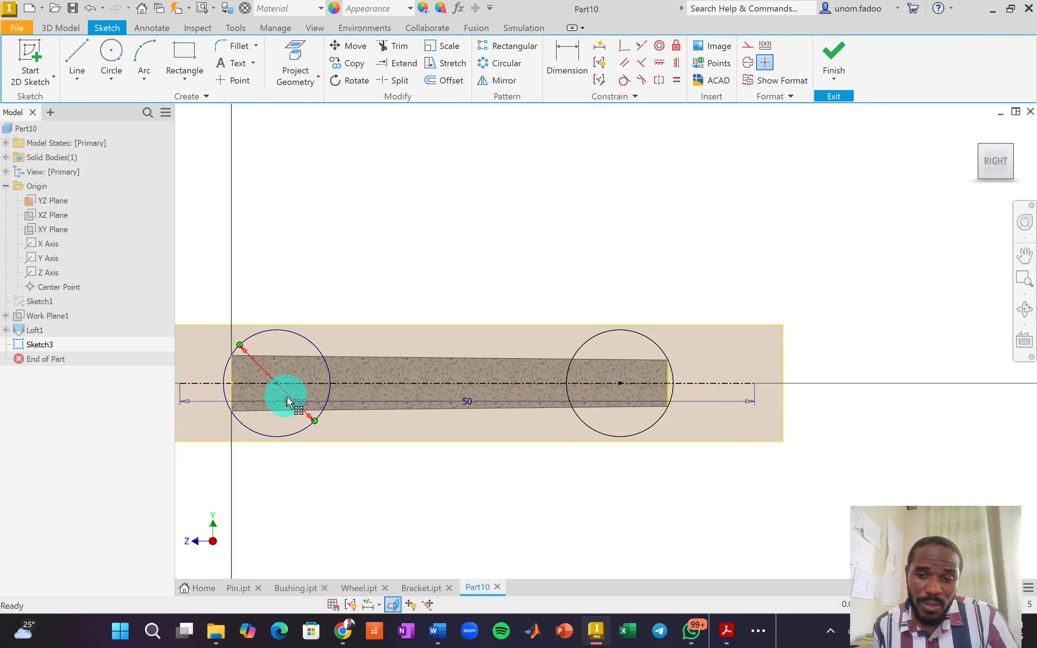
# Delete the left circle's diameter dimension and trim away its upper and lower arcs.
pyautogui.press('Delete')
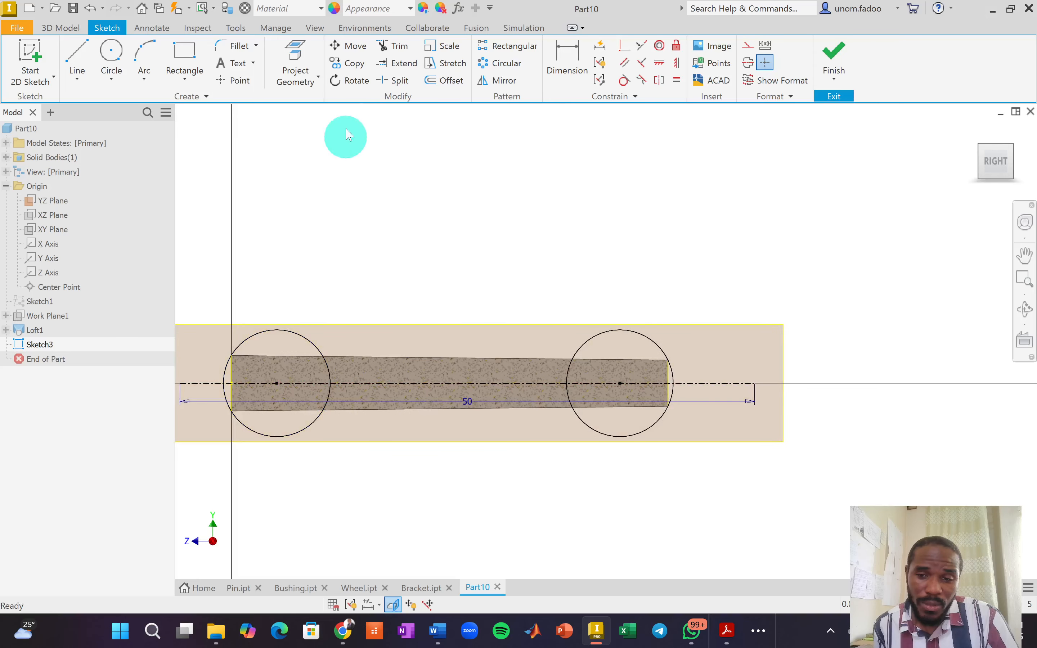
pyautogui.click(392, 45)
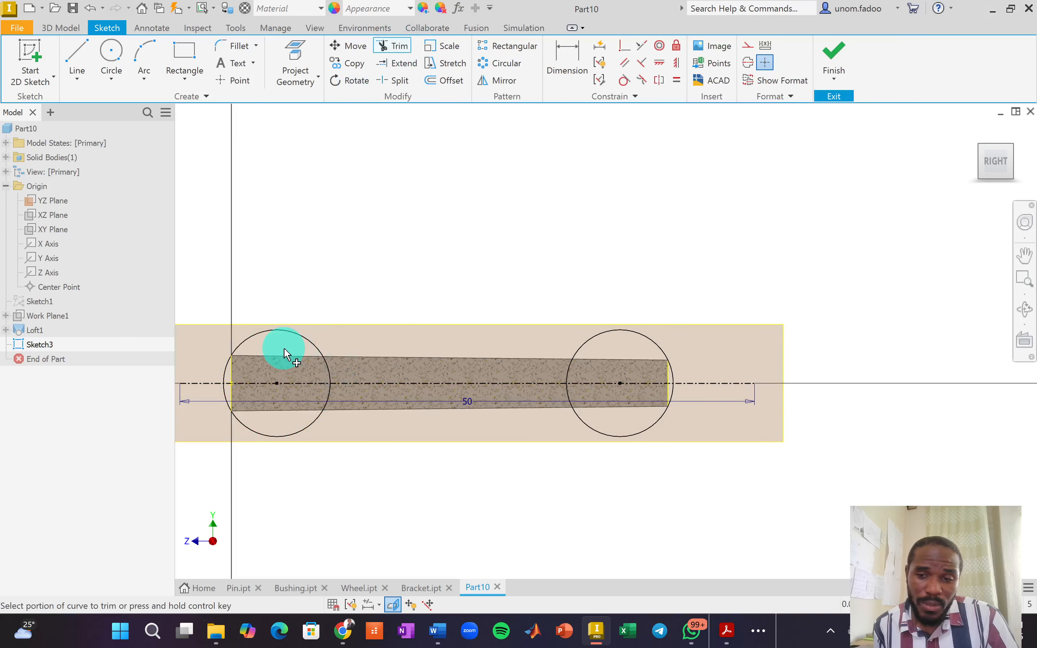
pyautogui.click(292, 341)
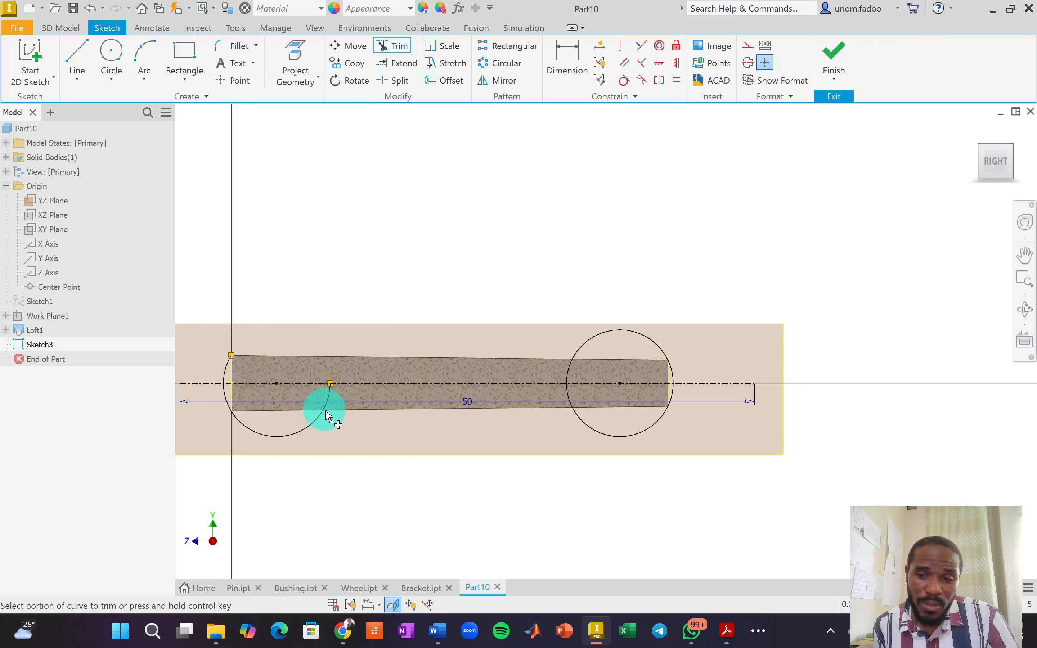
pyautogui.click(317, 437)
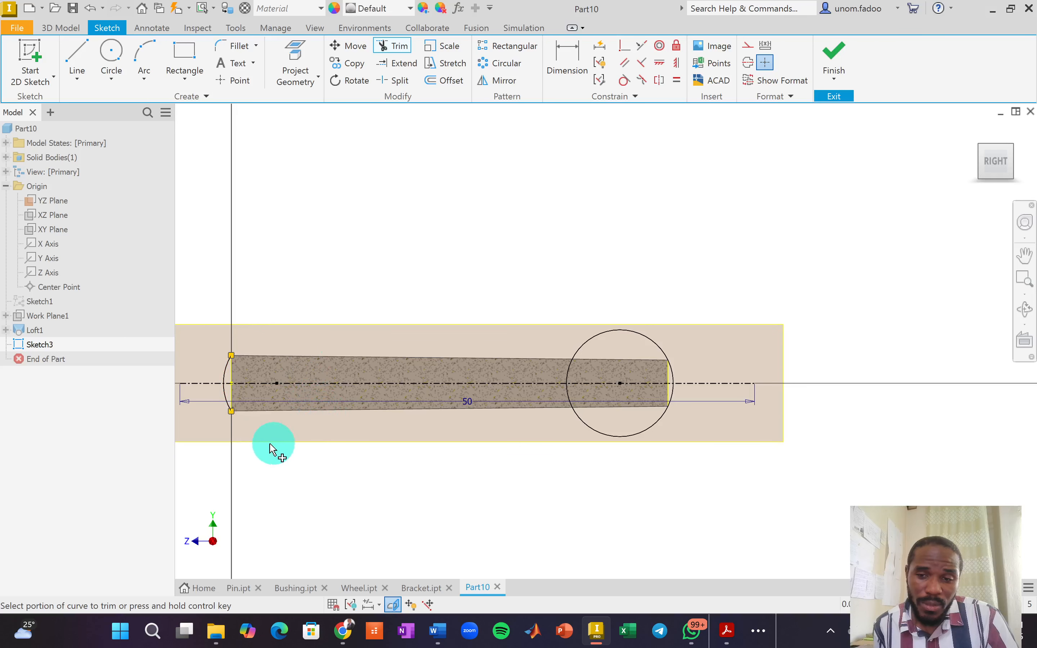
pyautogui.scroll(5, 205, 422)
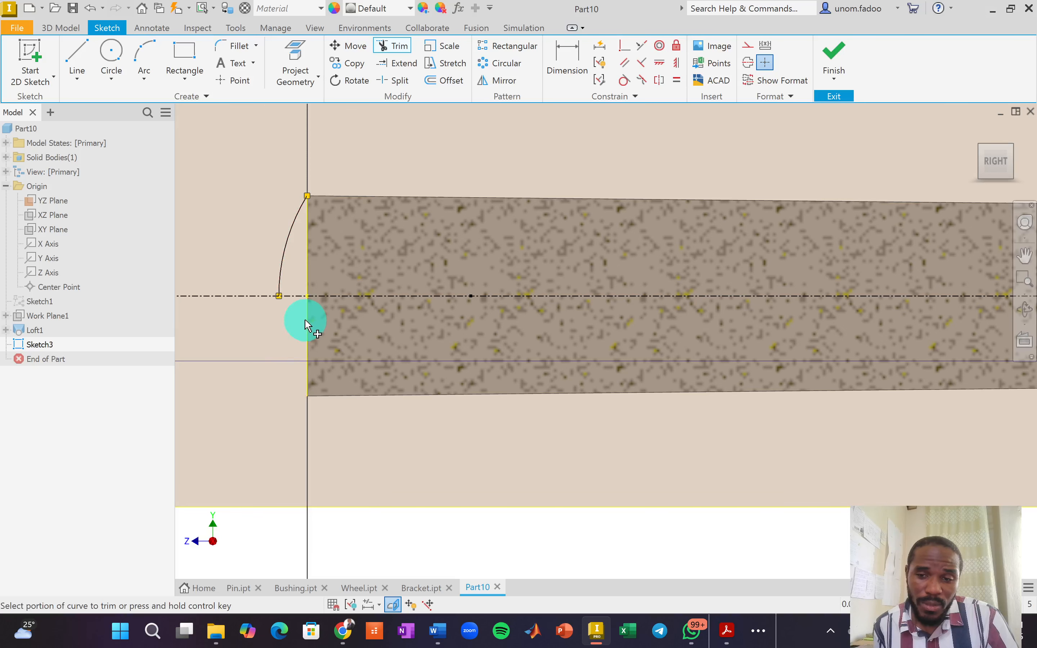
# Draw vertical lines from the left arc's top and the profile's top-right corner down to the centerline.
pyautogui.click(77, 55)
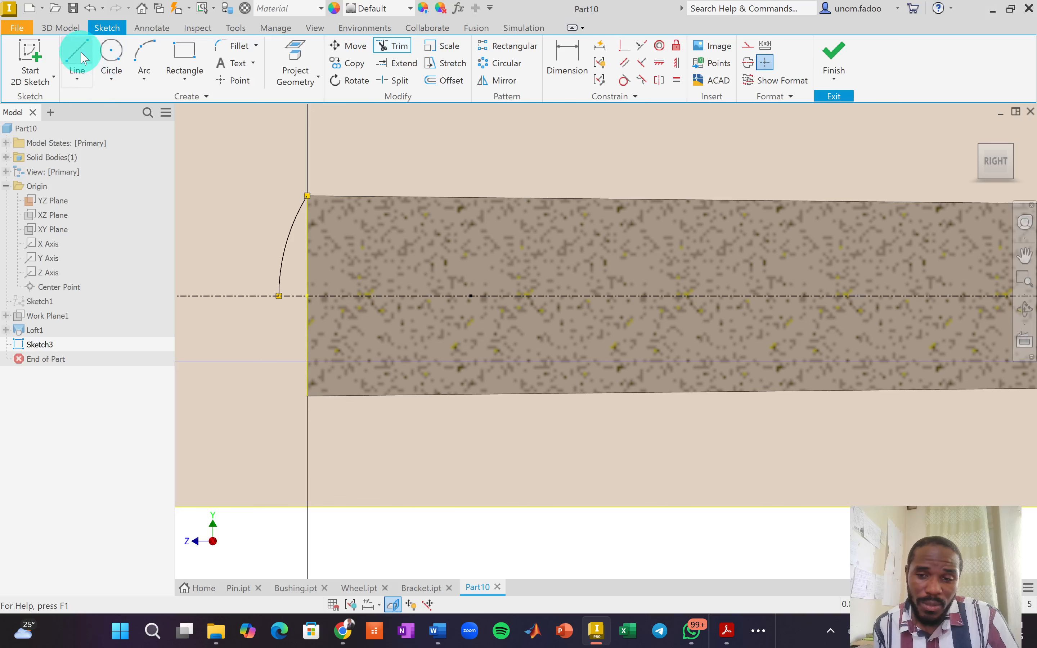
pyautogui.click(307, 196)
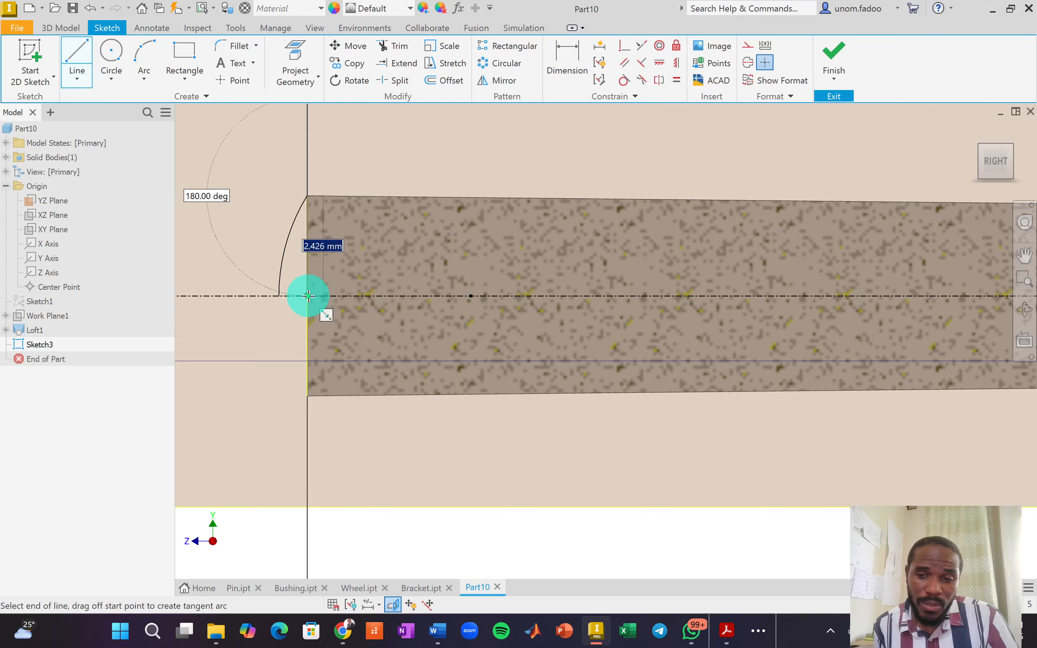
pyautogui.doubleClick(308, 296)
pyautogui.scroll(-4, 297, 343)
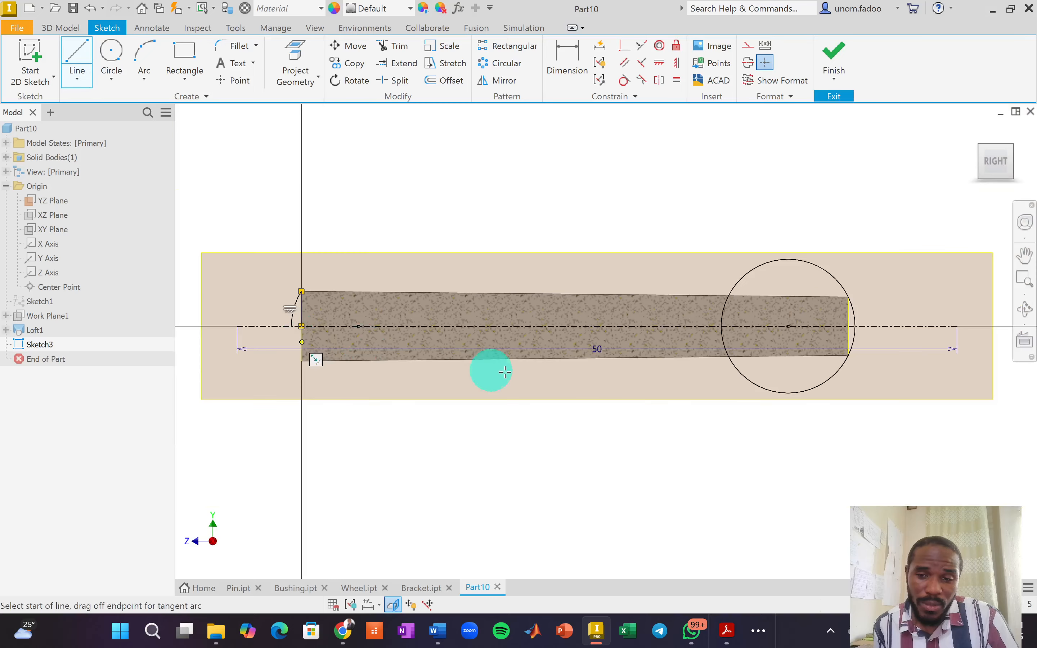
pyautogui.scroll(3, 855, 322)
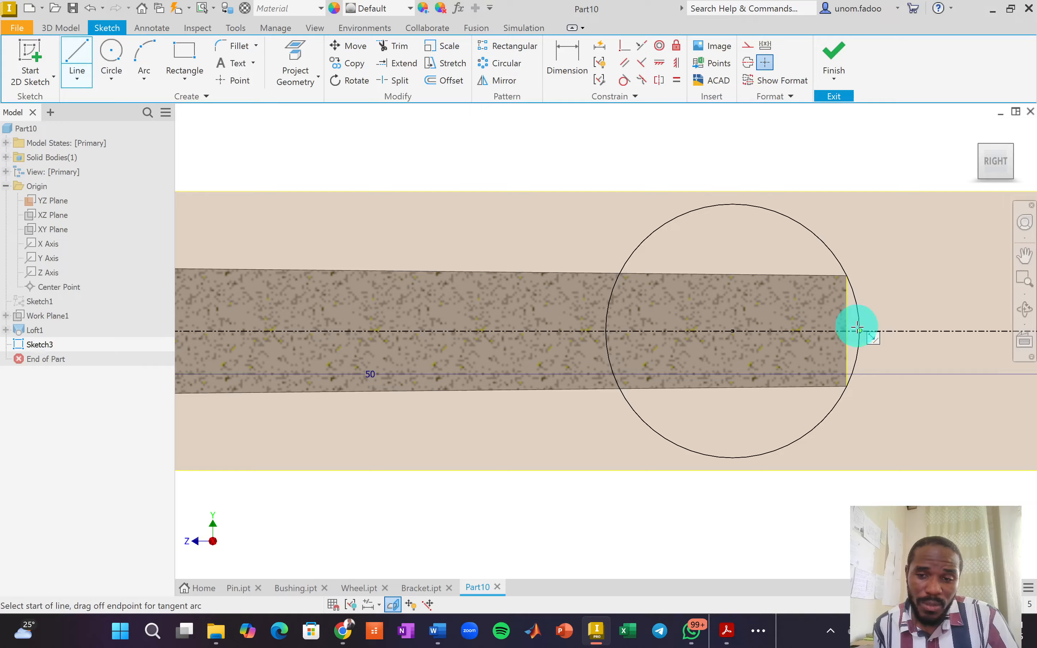
pyautogui.scroll(5, 857, 328)
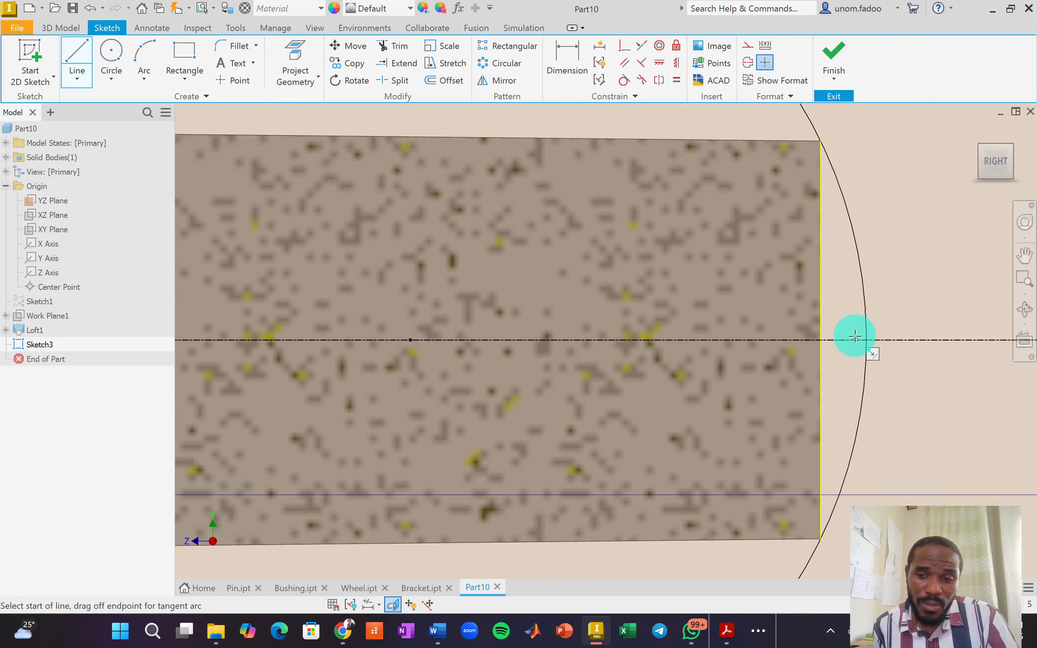
pyautogui.click(820, 141)
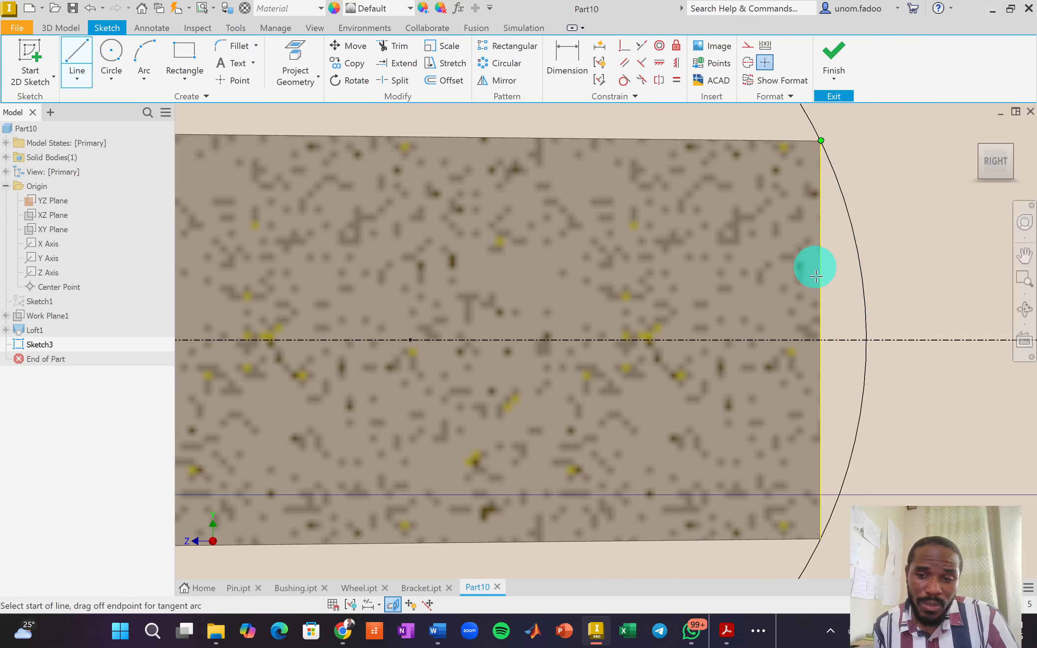
pyautogui.click(820, 340)
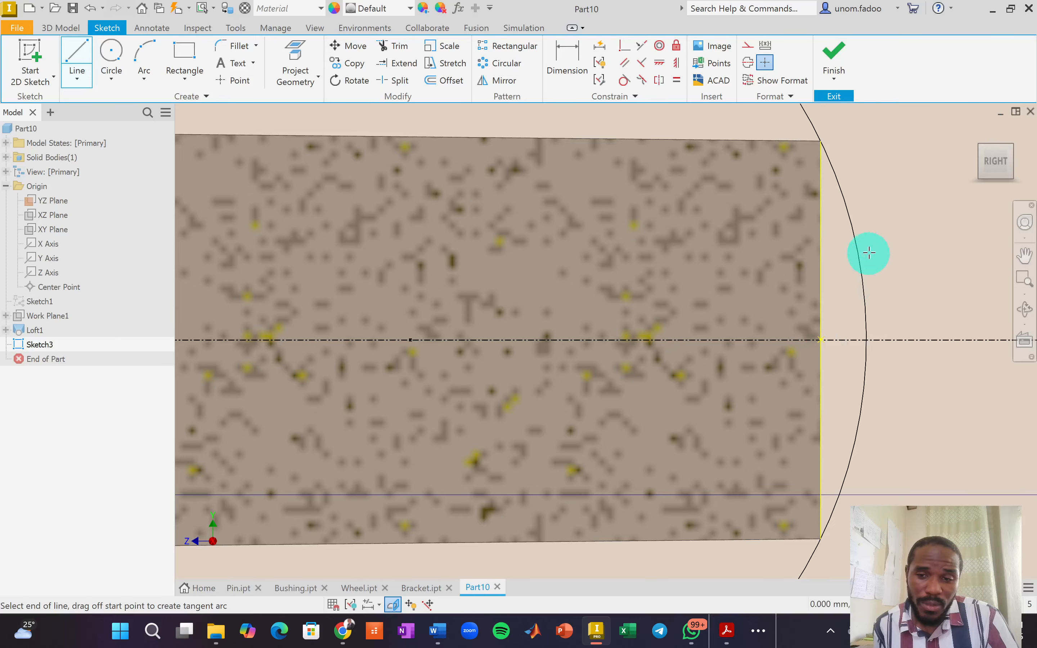
pyautogui.rightClick(874, 225)
pyautogui.click(921, 225)
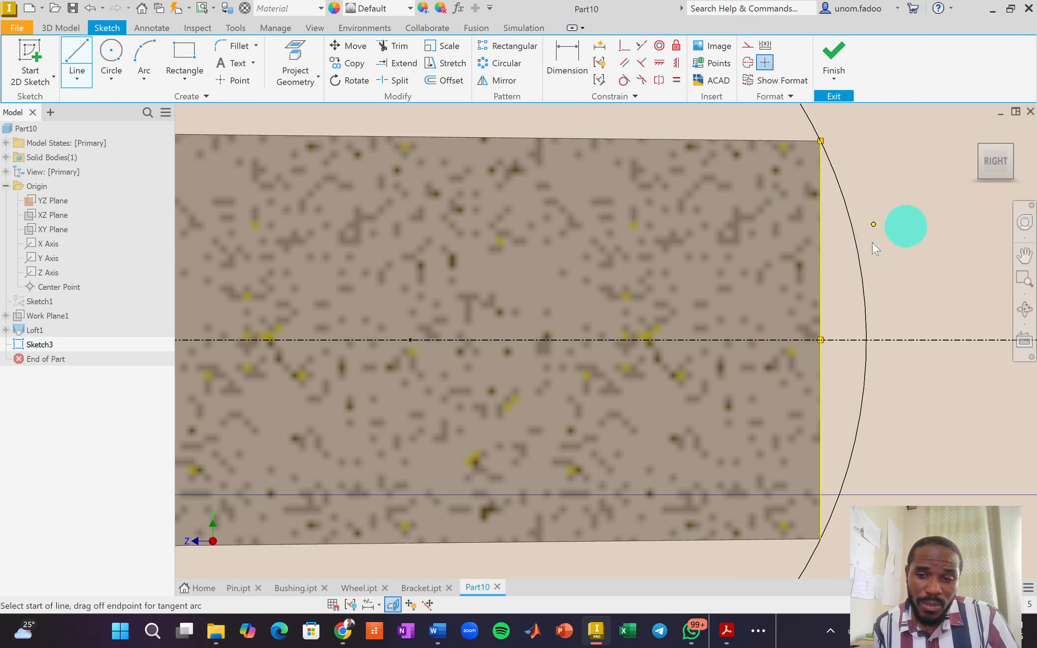
pyautogui.scroll(5, 703, 286)
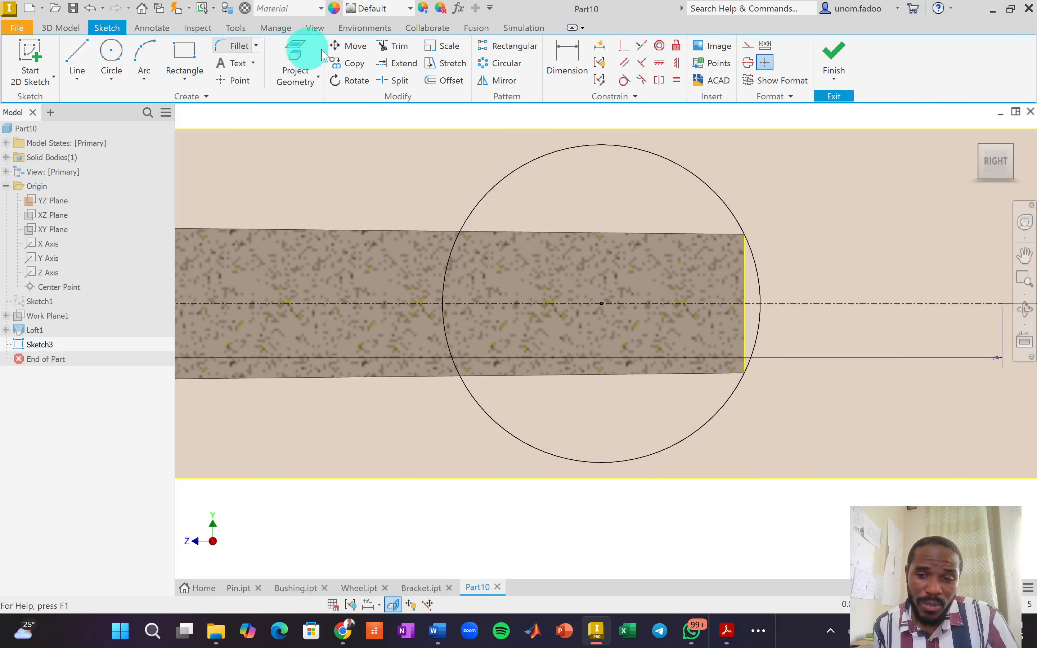
# Trim the right end circle's upper, lower and leftover segments to leave a rounded arc.
pyautogui.click(393, 46)
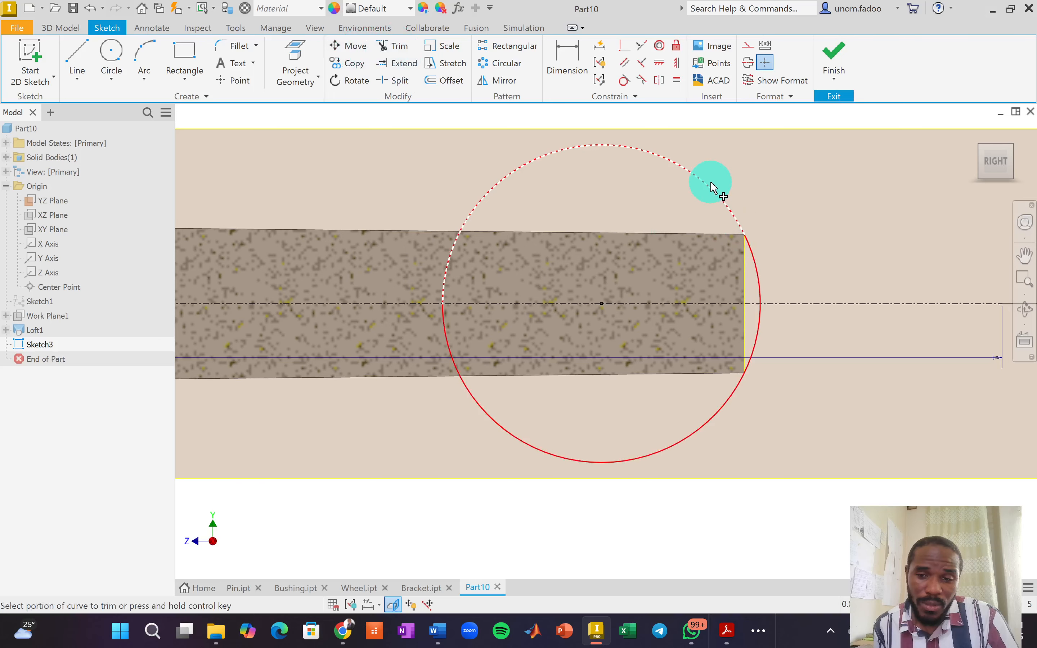
pyautogui.click(692, 201)
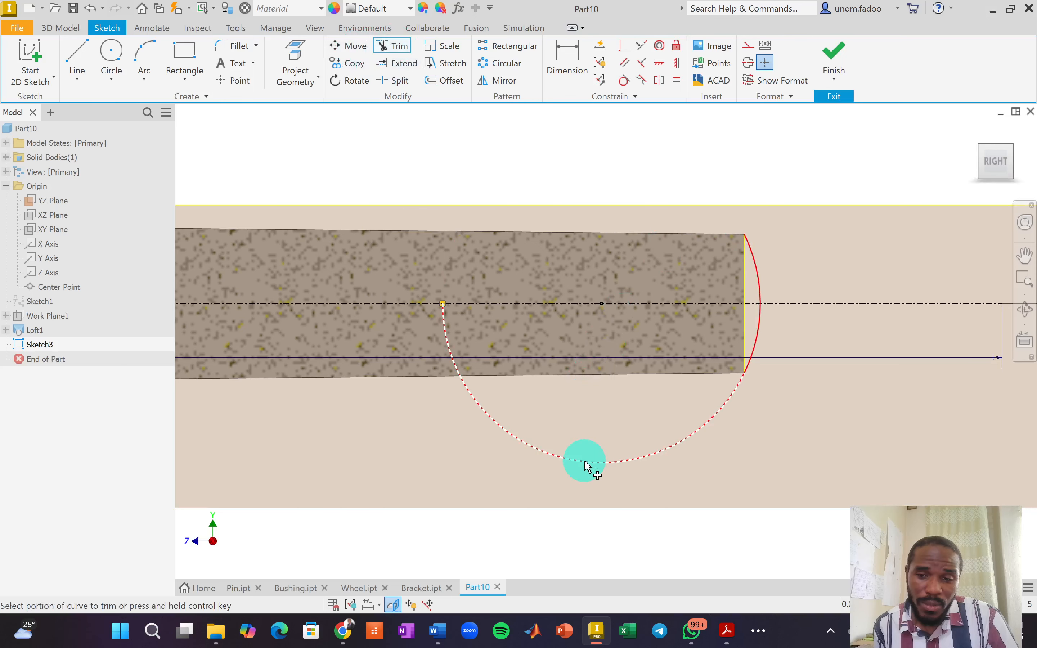
pyautogui.click(761, 378)
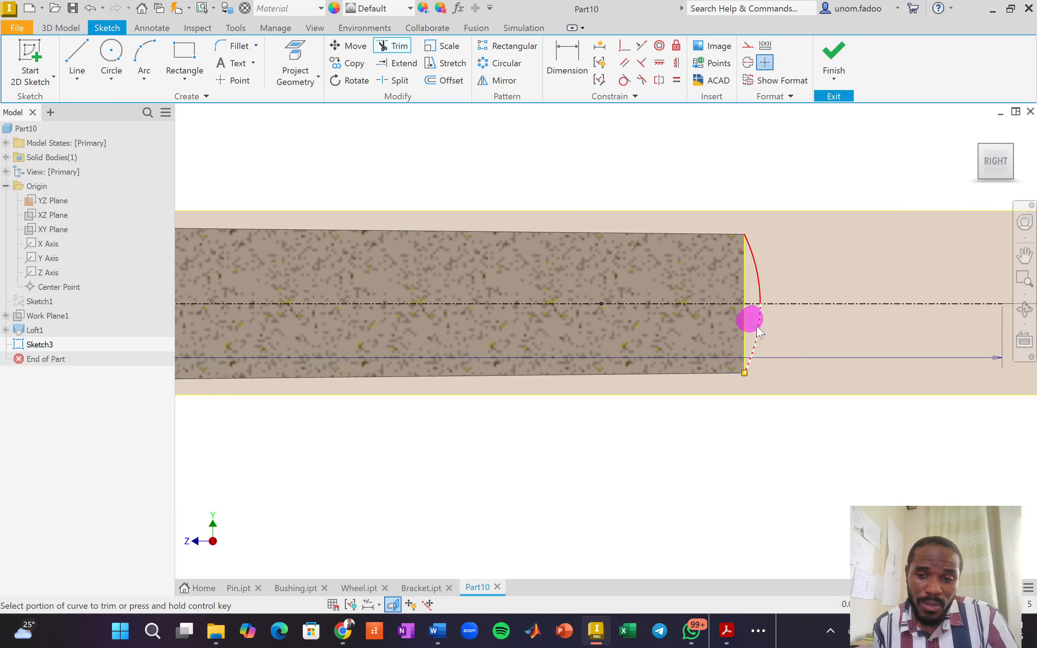
pyautogui.click(757, 331)
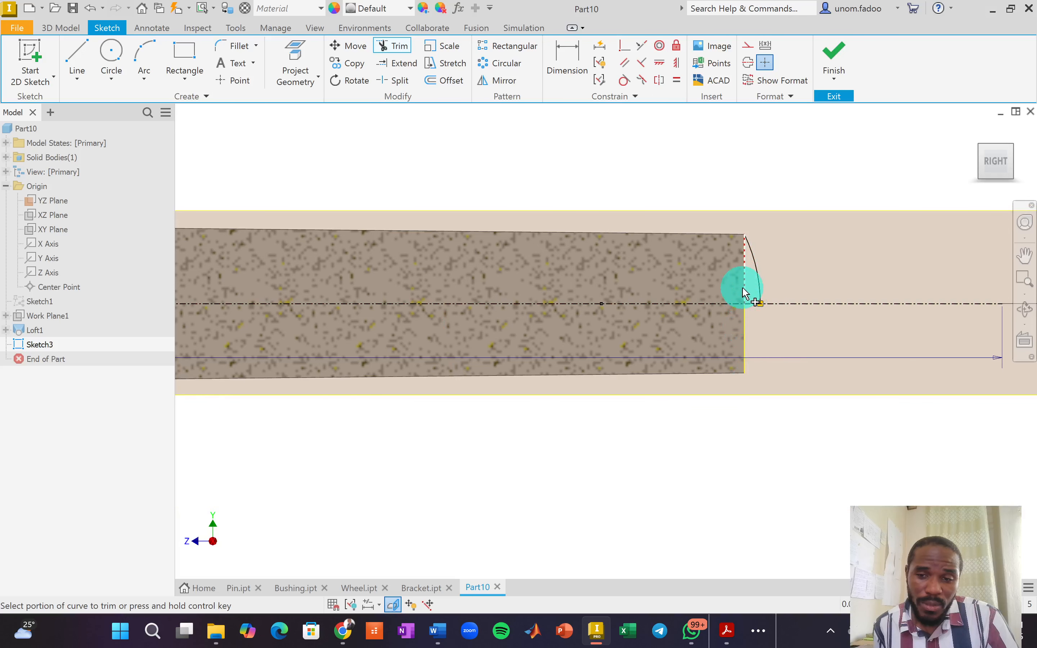
pyautogui.scroll(-5, 694, 337)
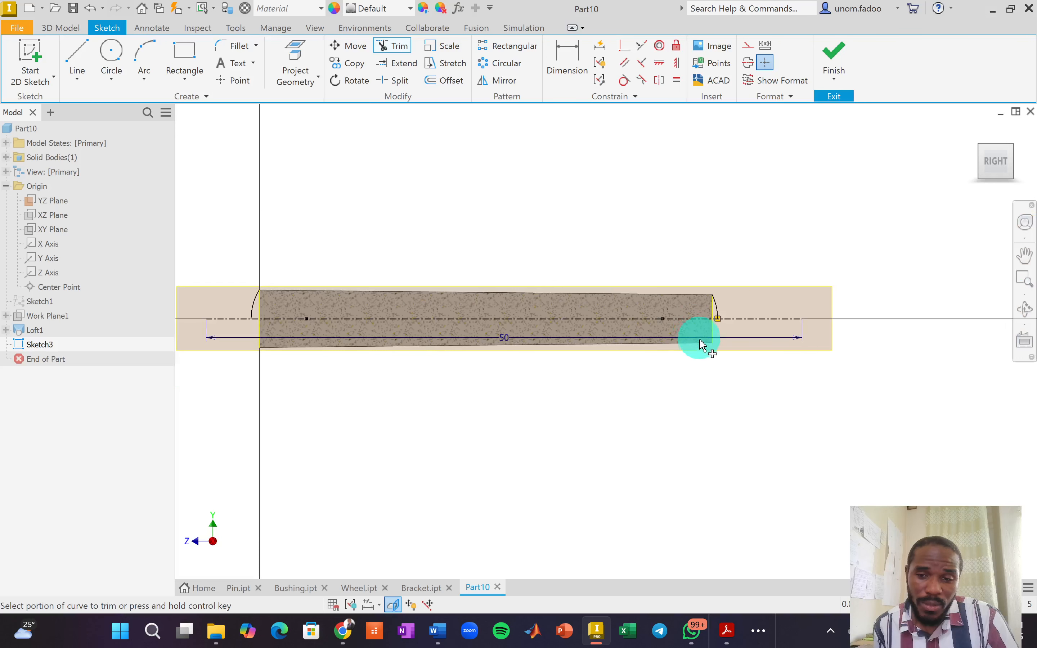
pyautogui.rightClick(646, 213)
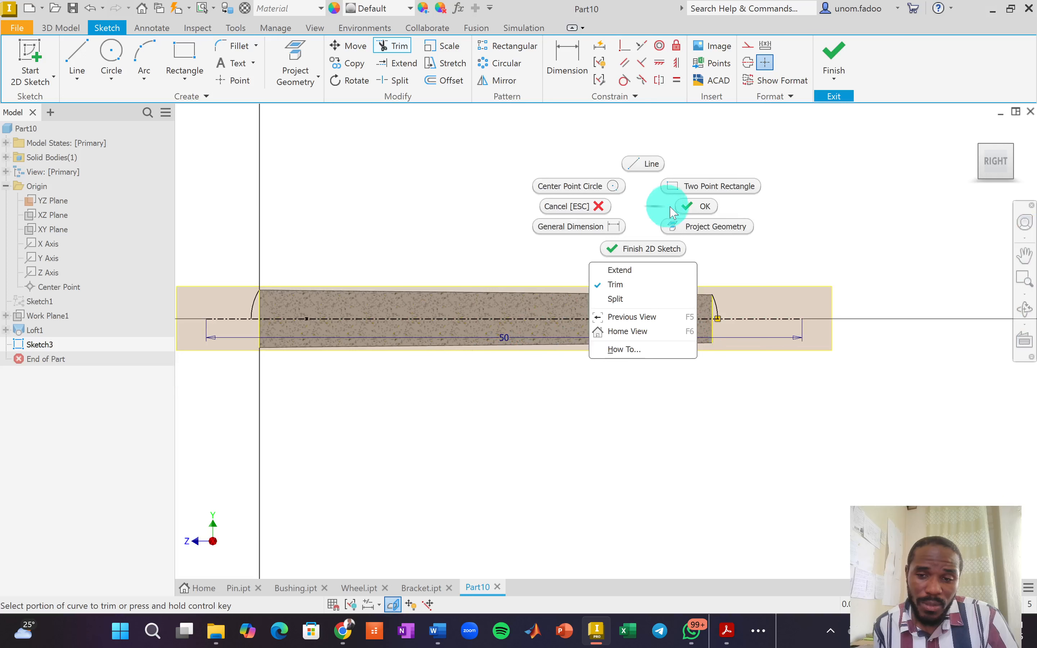
pyautogui.click(698, 205)
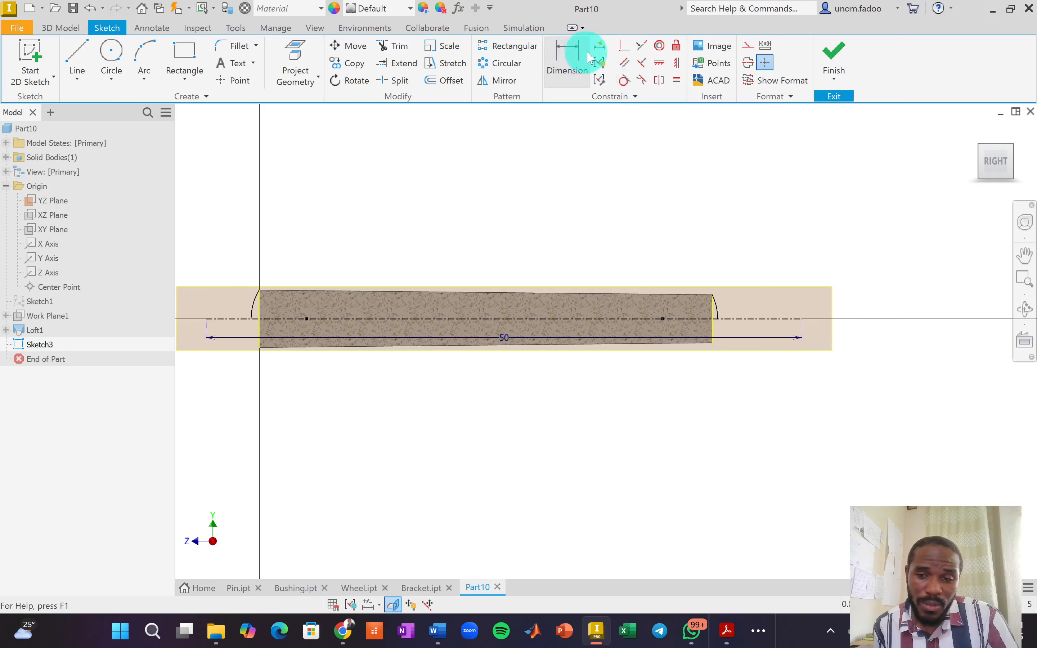
# Auto-dimension the sketch (4.648, 42.46, Ø4.851) and finish Sketch3.
pyautogui.click(598, 45)
pyautogui.click(236, 209)
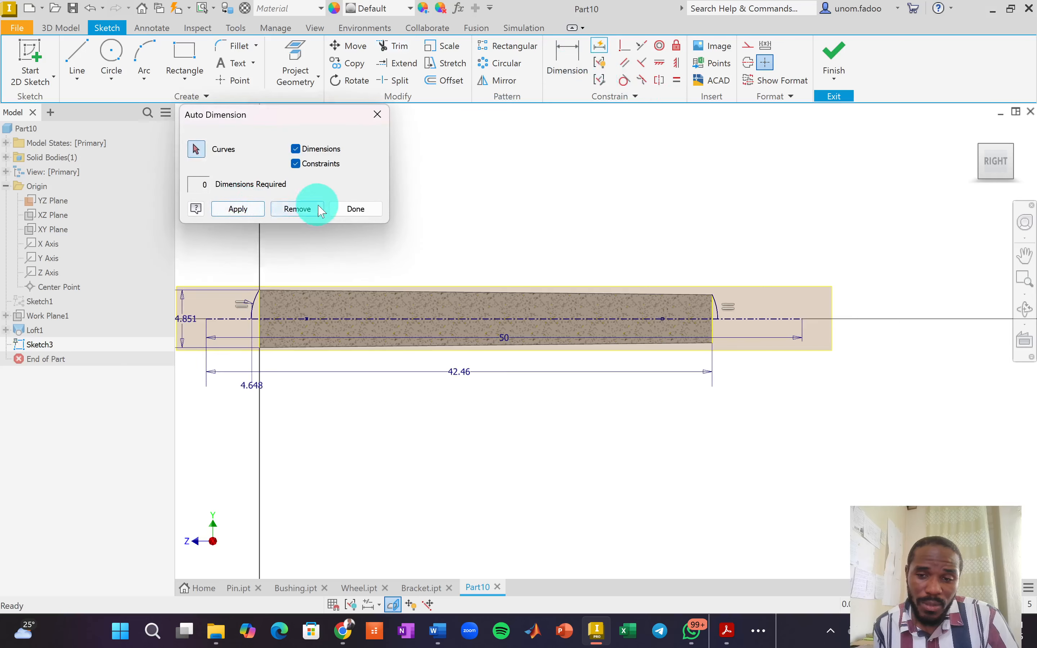
pyautogui.click(368, 210)
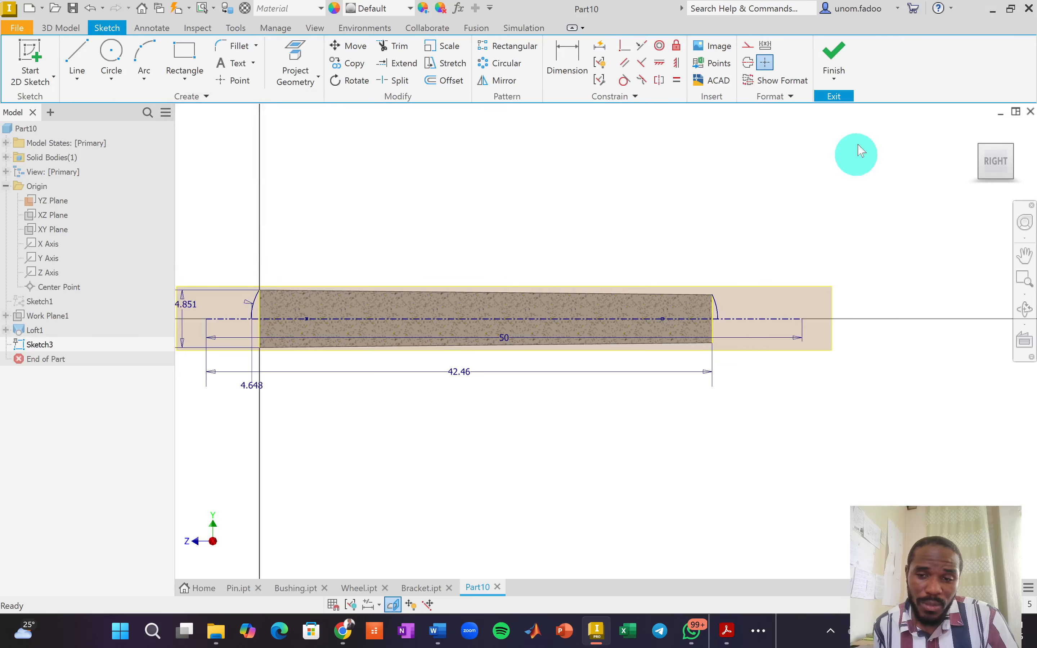
pyautogui.click(836, 58)
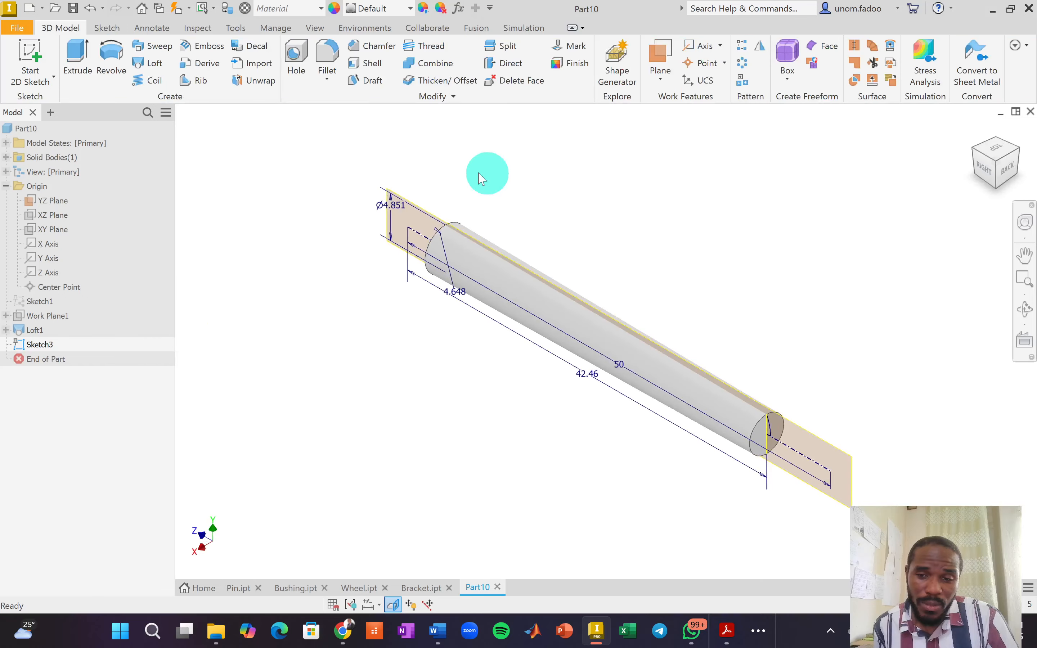
pyautogui.click(111, 58)
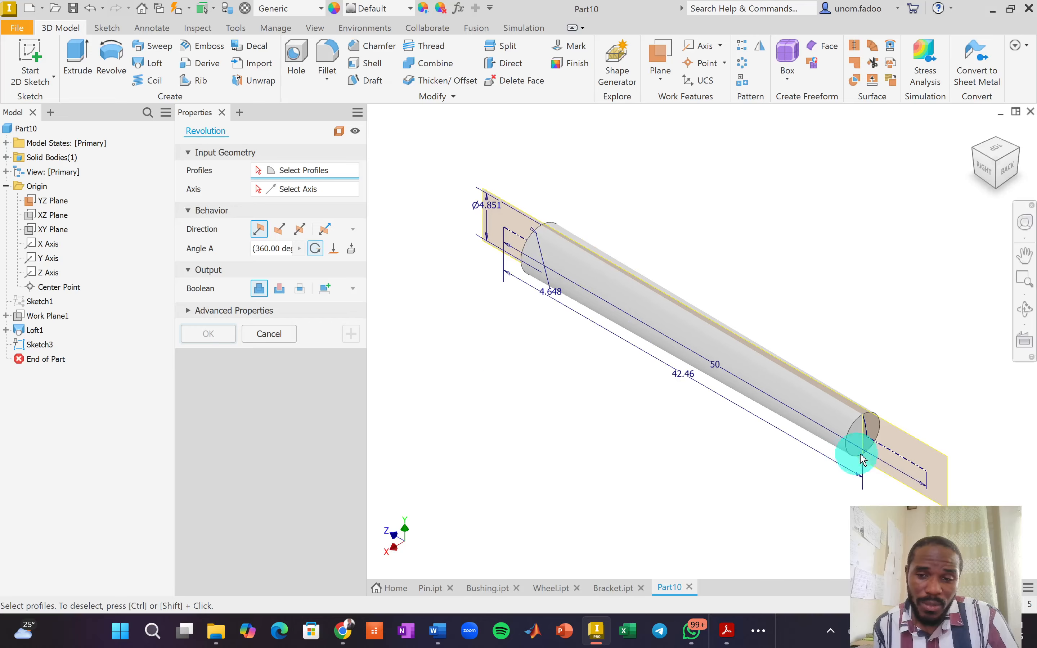
pyautogui.scroll(-2, 869, 436)
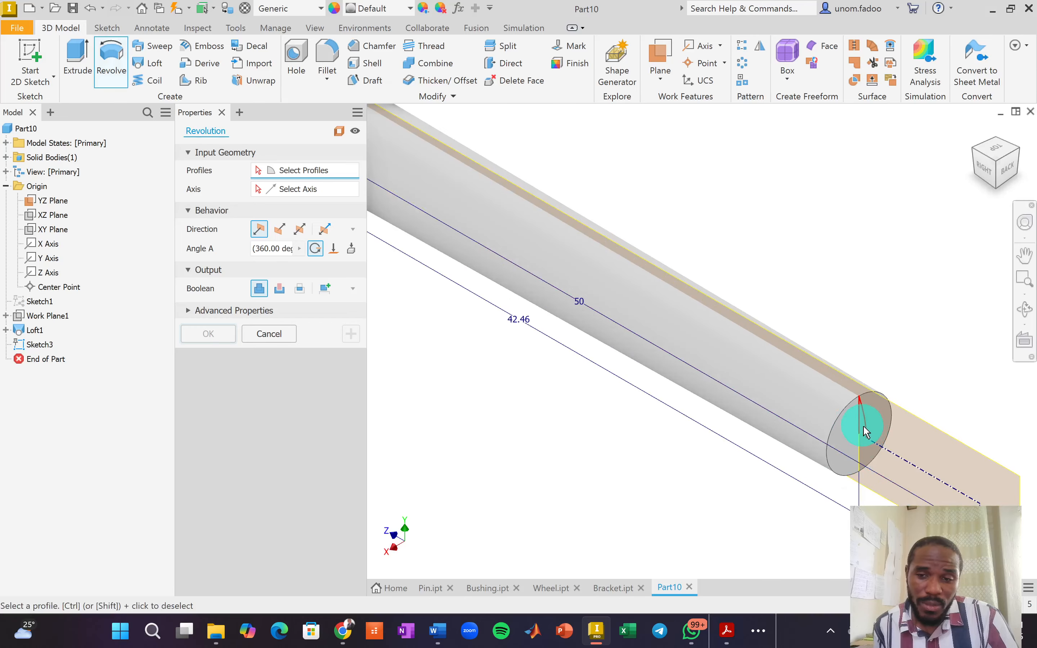
pyautogui.click(866, 431)
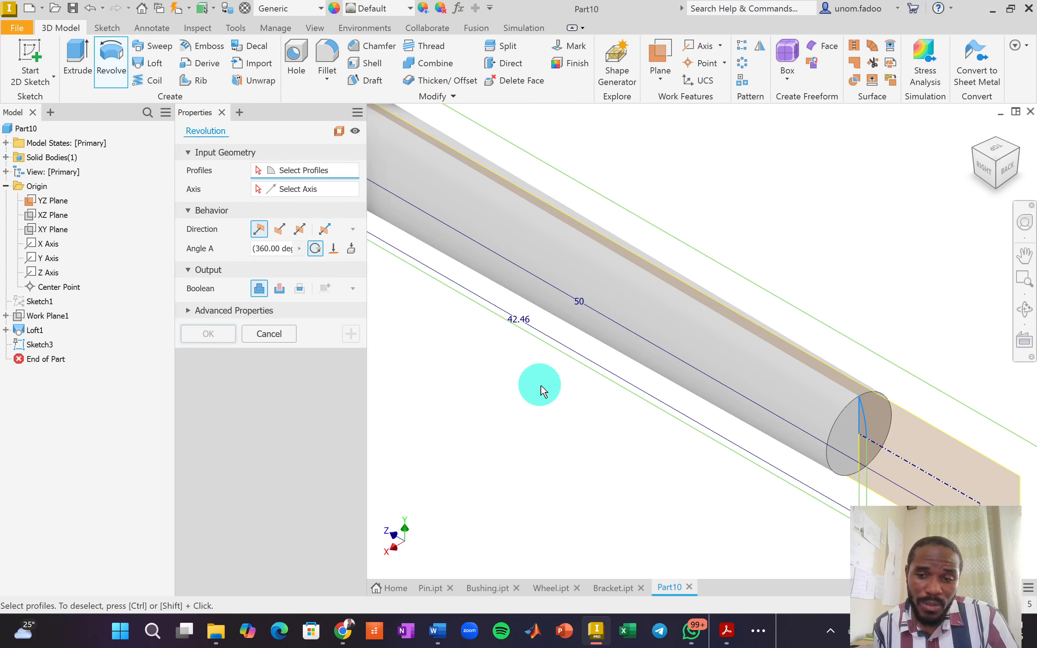
pyautogui.scroll(2, 541, 391)
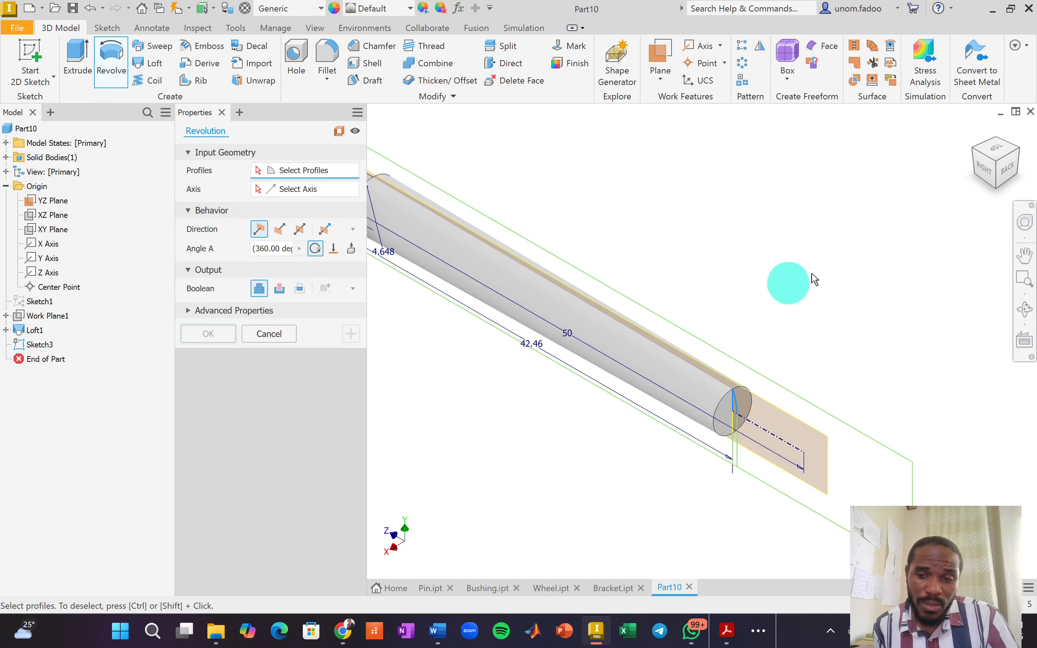
pyautogui.click(975, 153)
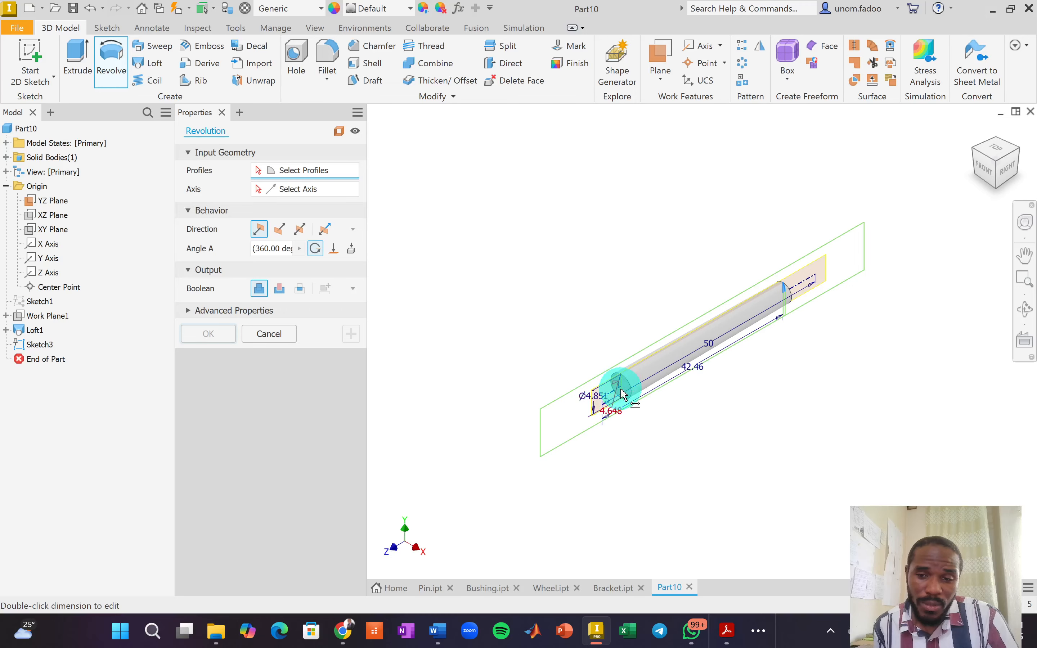
pyautogui.scroll(-5, 614, 375)
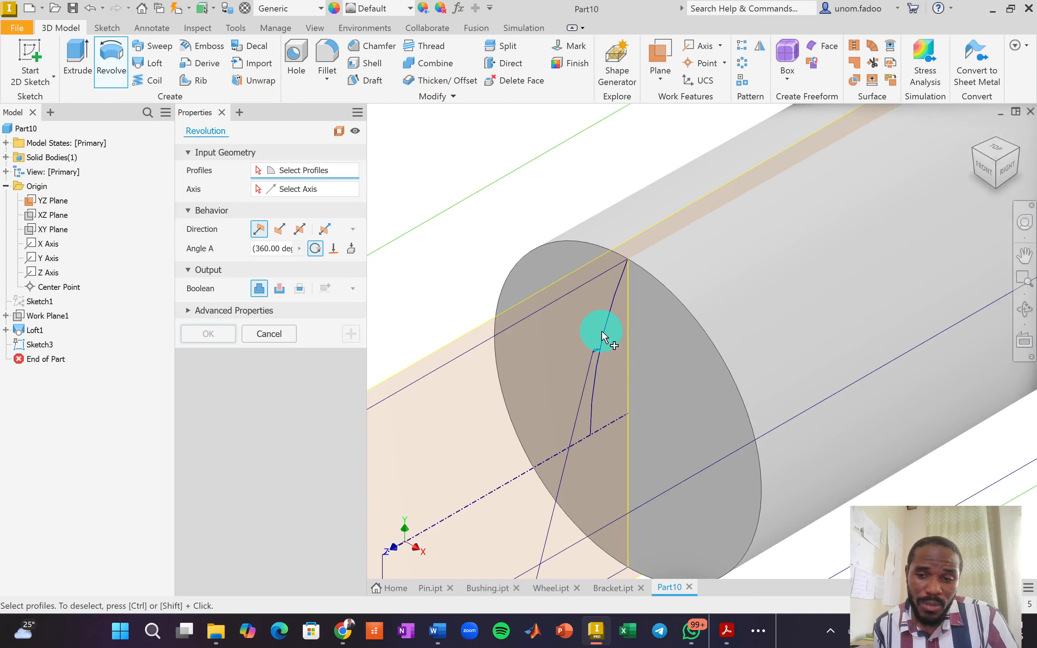
pyautogui.scroll(5, 616, 378)
pyautogui.scroll(-5, 617, 384)
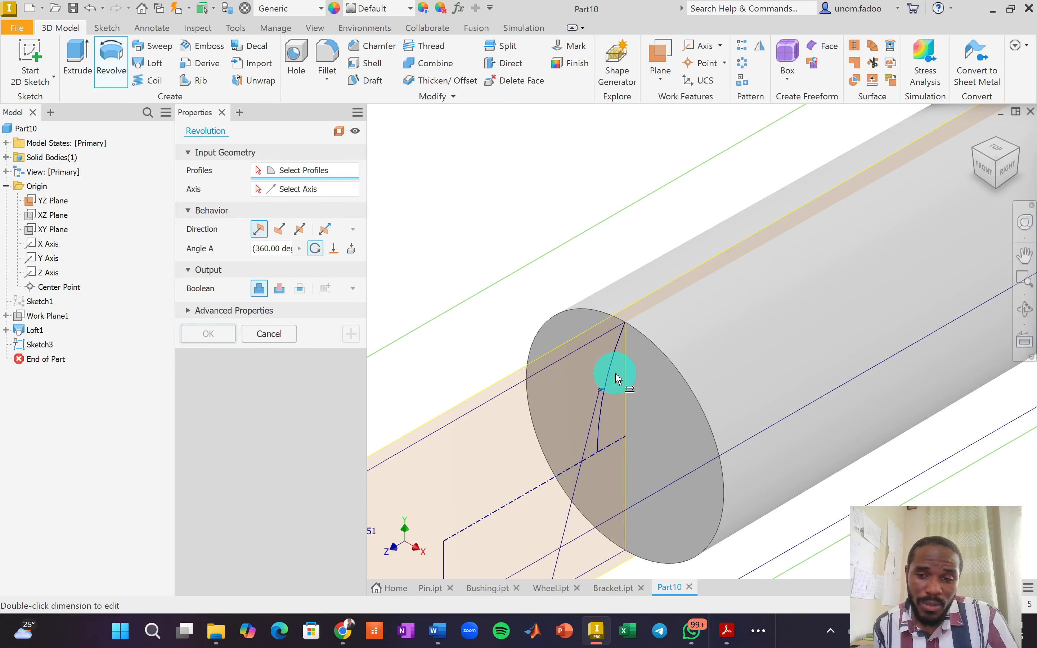
pyautogui.scroll(-3, 616, 378)
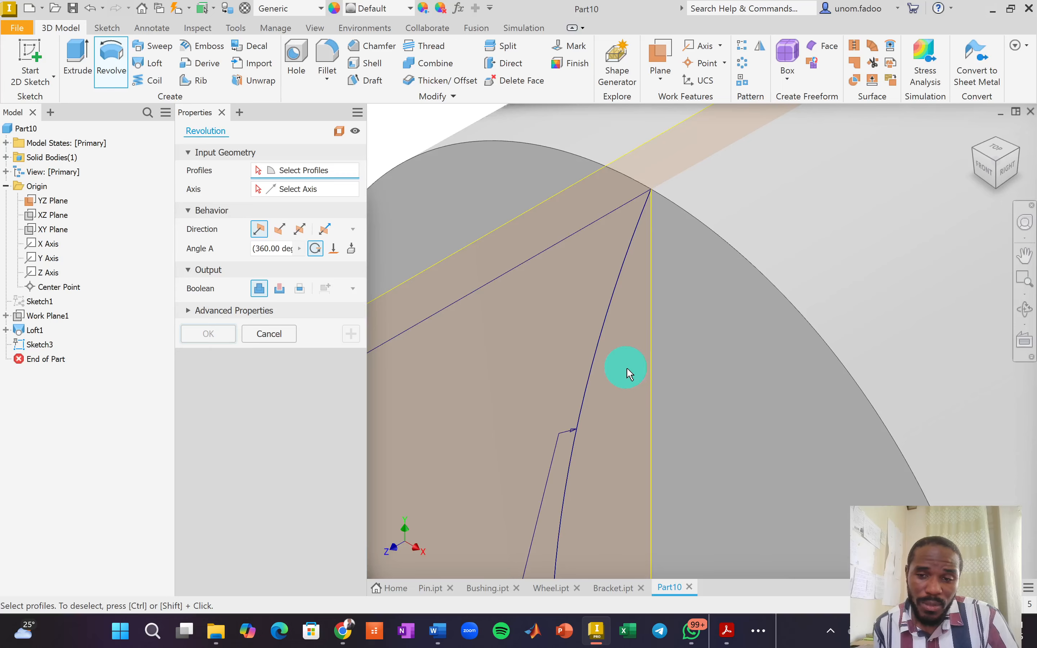
pyautogui.scroll(6, 627, 371)
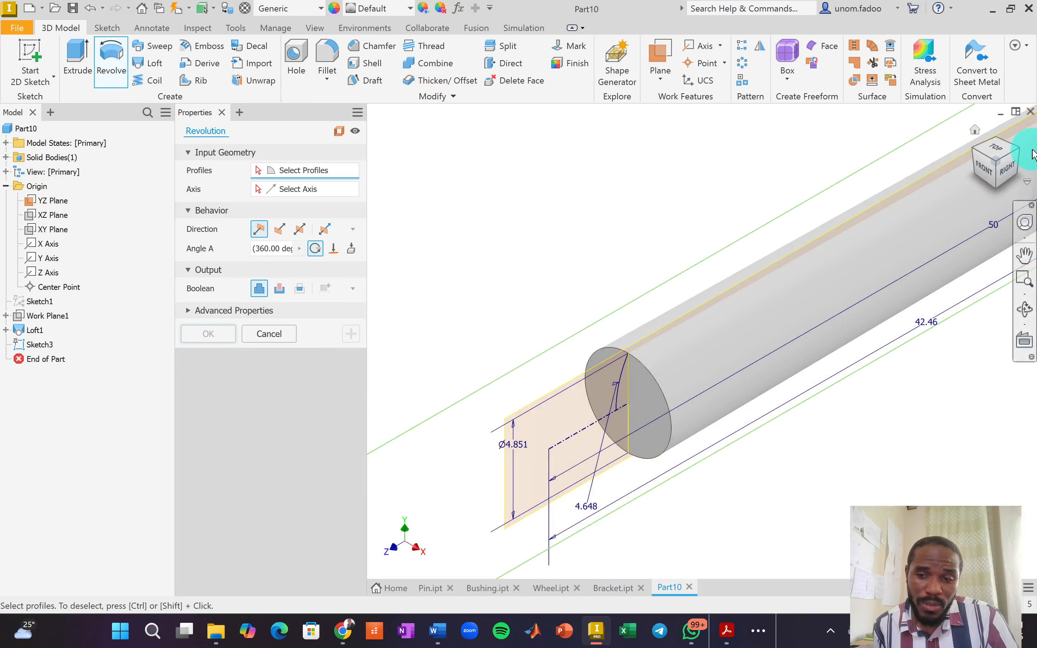
# Cancel the revolve and reopen Sketch3 for editing, zoomed to the end arc.
pyautogui.click(270, 335)
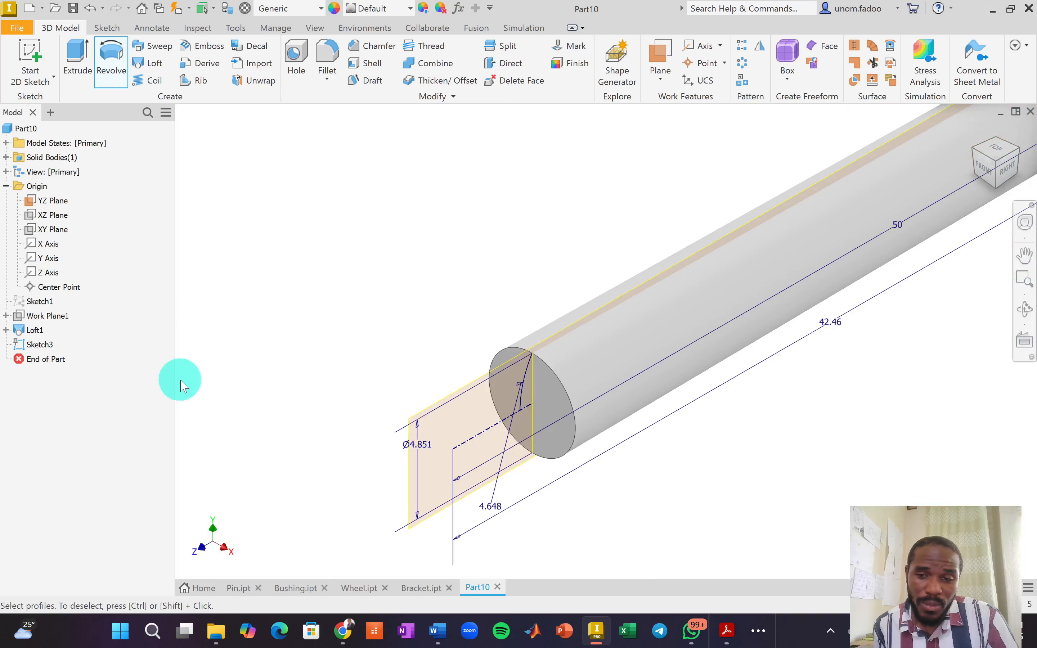
pyautogui.rightClick(34, 344)
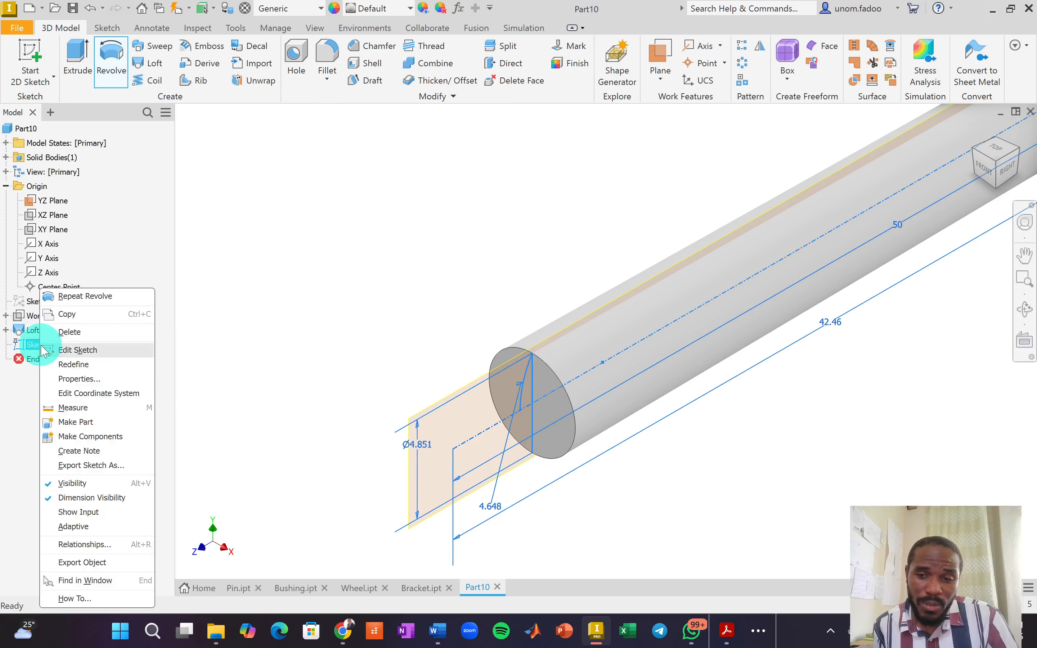
pyautogui.click(77, 352)
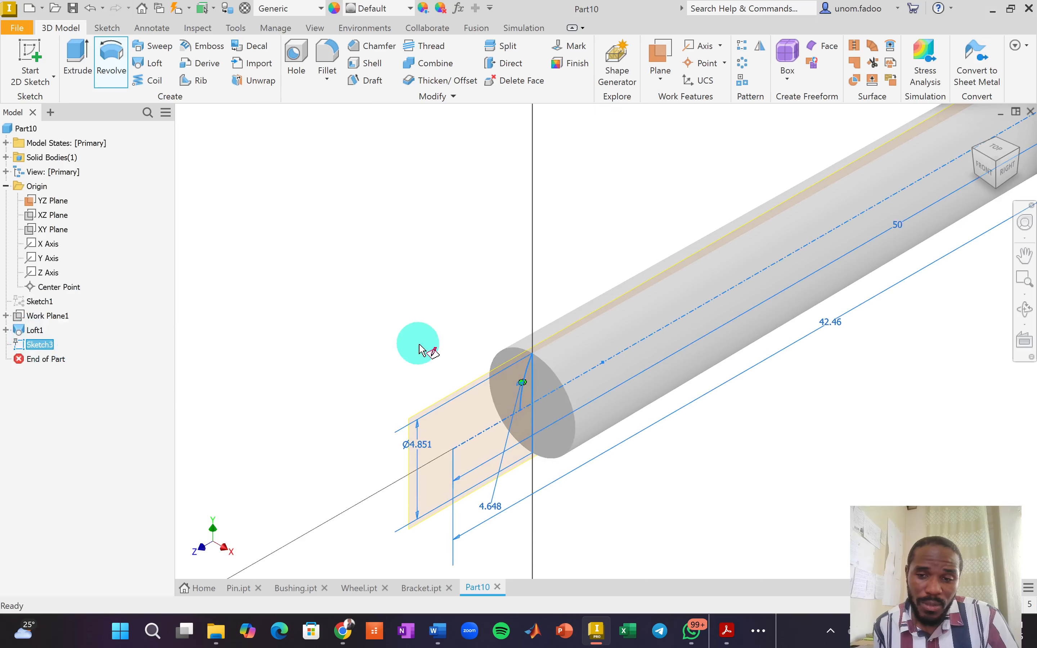
pyautogui.moveTo(375, 409); pyautogui.dragTo(759, 456, button='middle')
pyautogui.scroll(5, 484, 301)
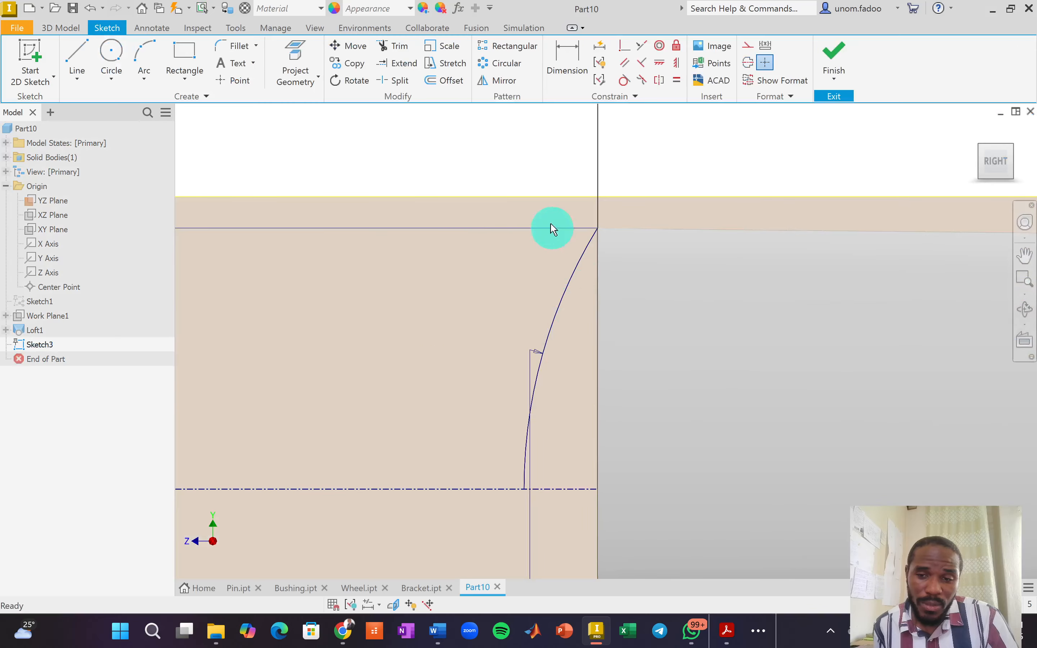
# Draw a line from the end arc's top down to the centerline.
pyautogui.click(86, 50)
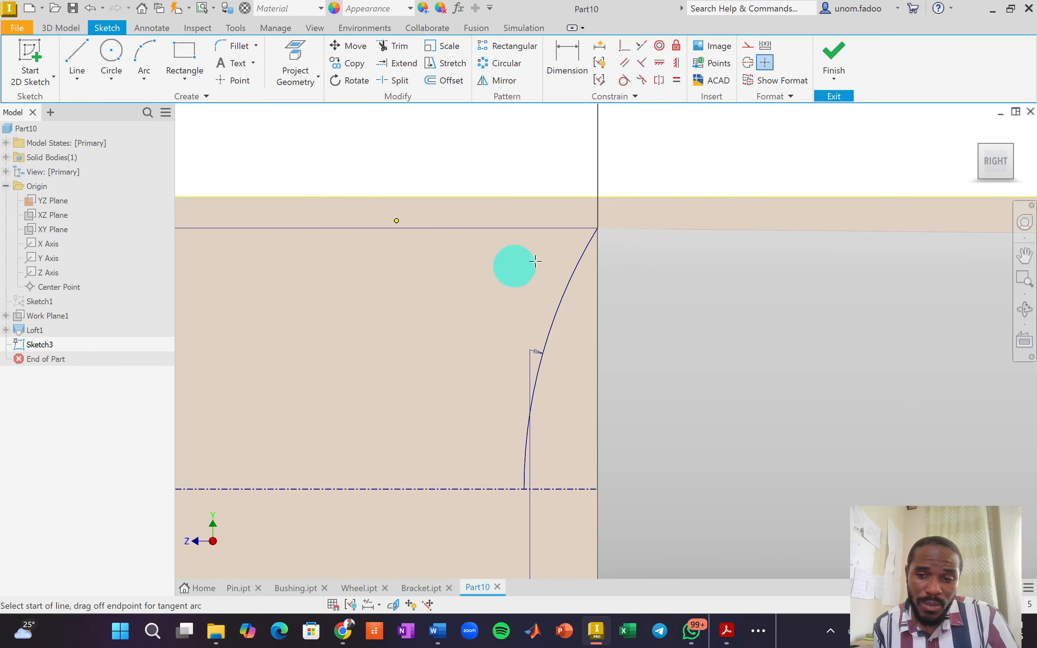
pyautogui.click(598, 229)
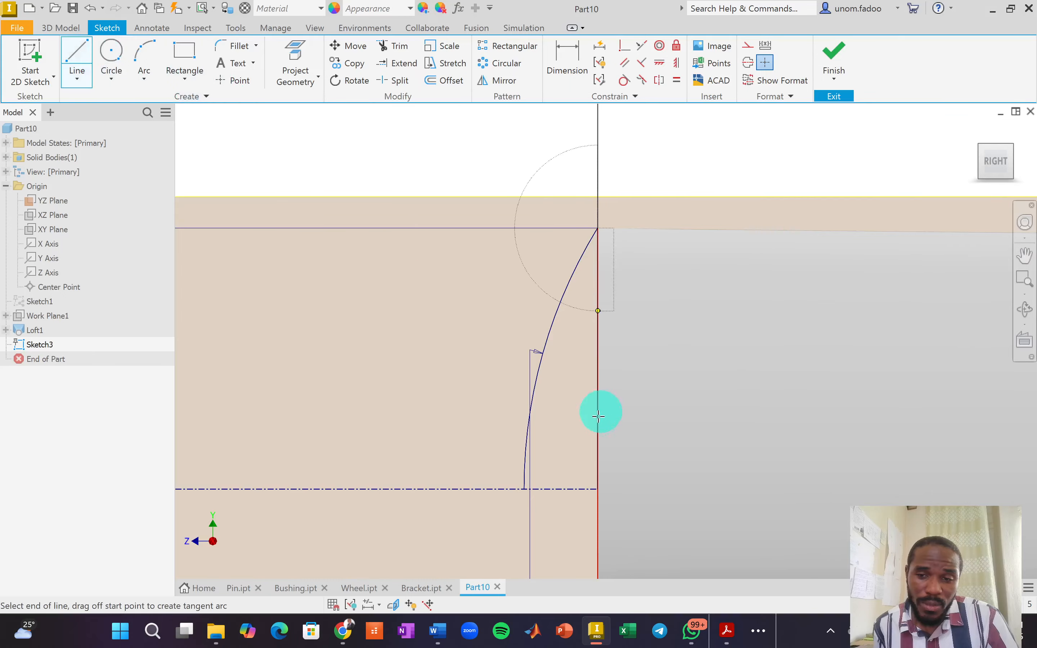
pyautogui.click(586, 491)
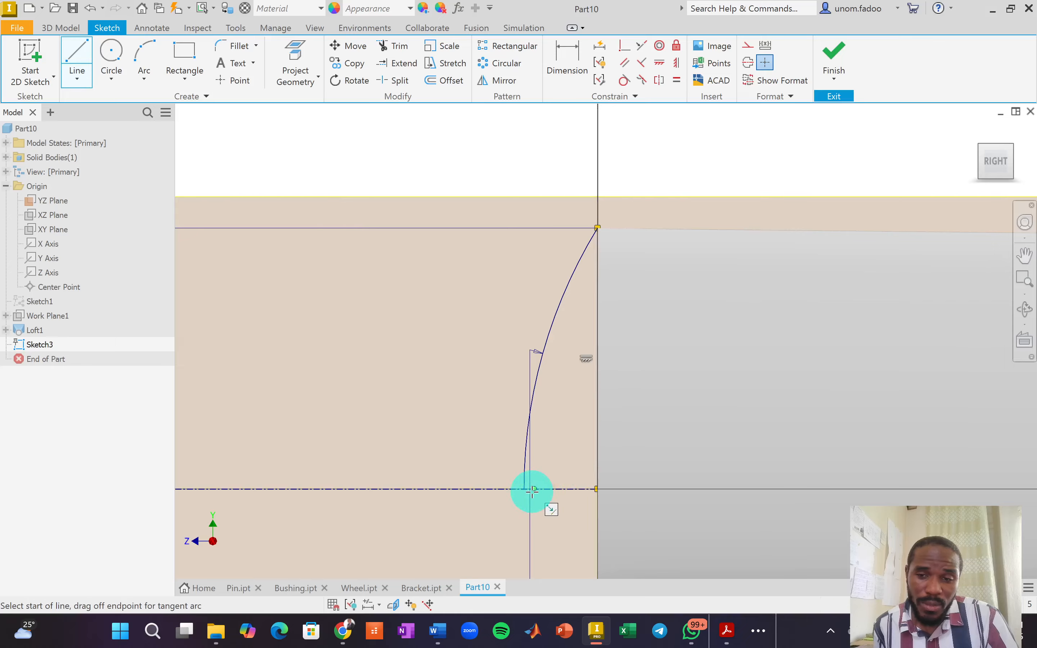
pyautogui.click(563, 480)
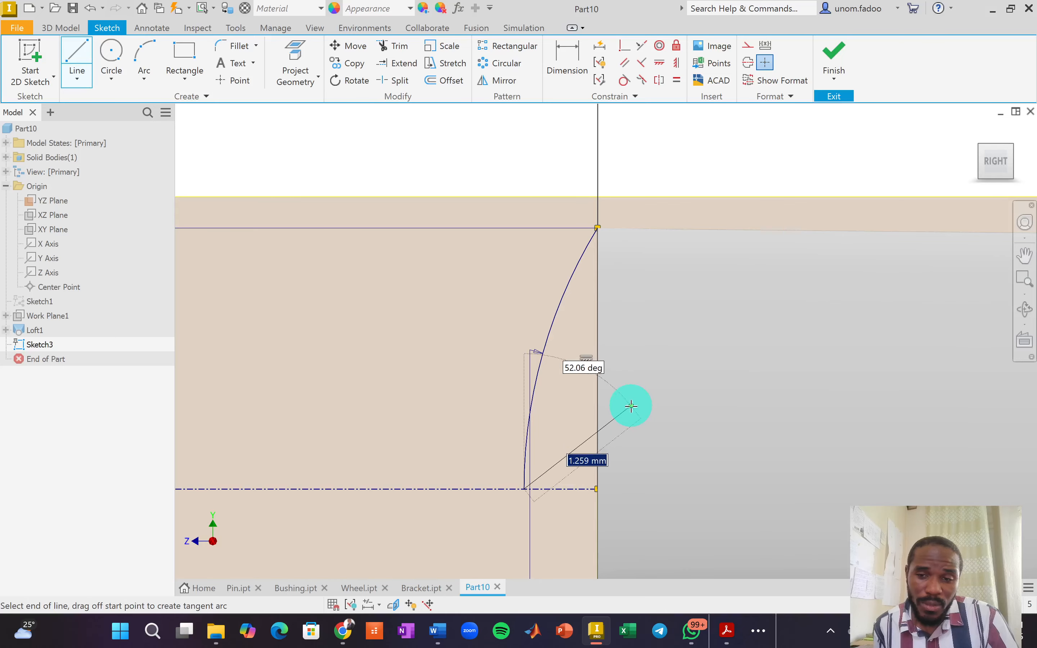
pyautogui.rightClick(649, 401)
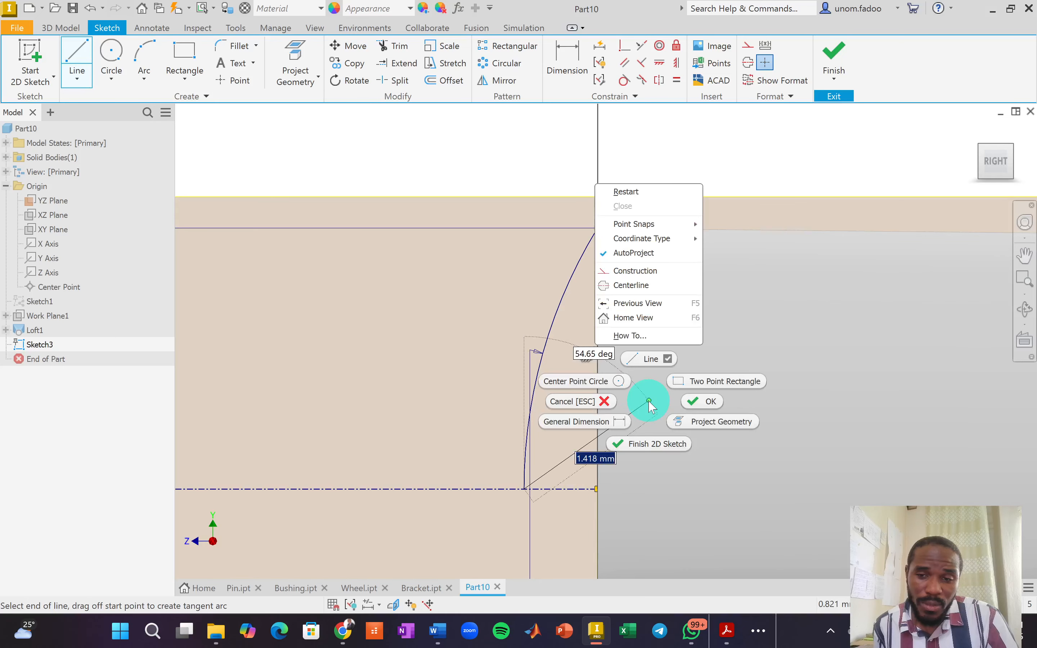
pyautogui.click(687, 402)
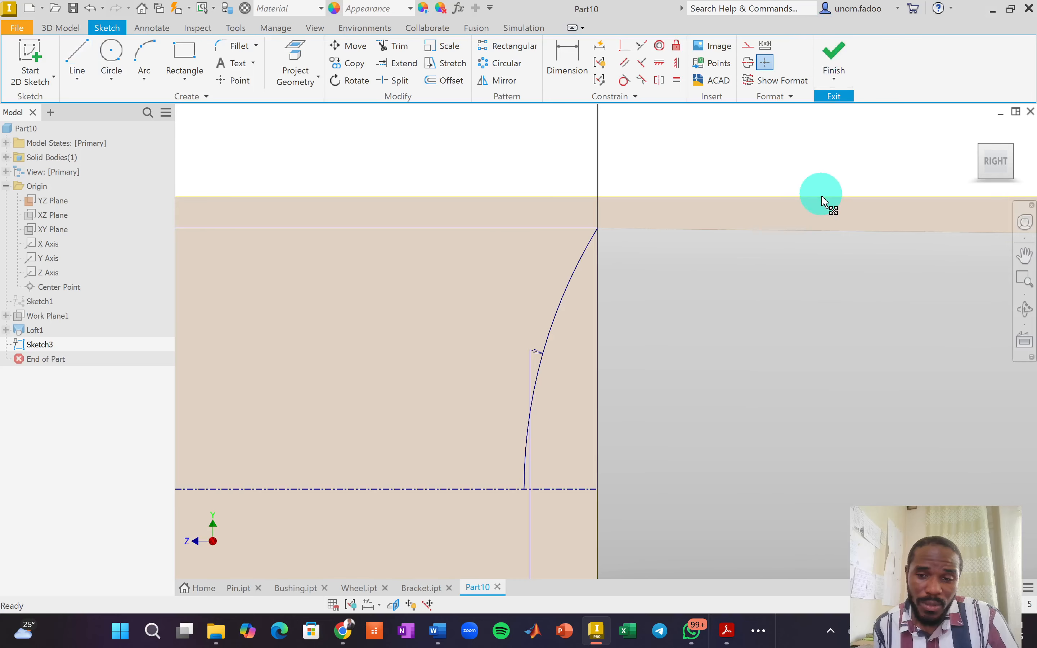
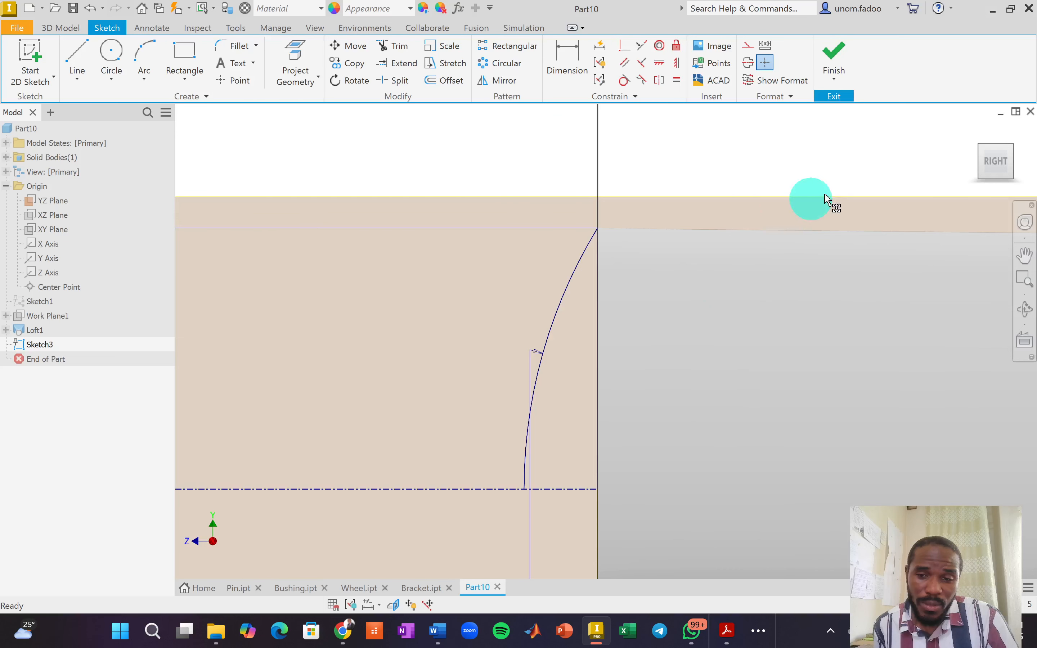
# Exit Sketch3, leaving the new arc profile drawn against the lofted shaft.
pyautogui.click(834, 56)
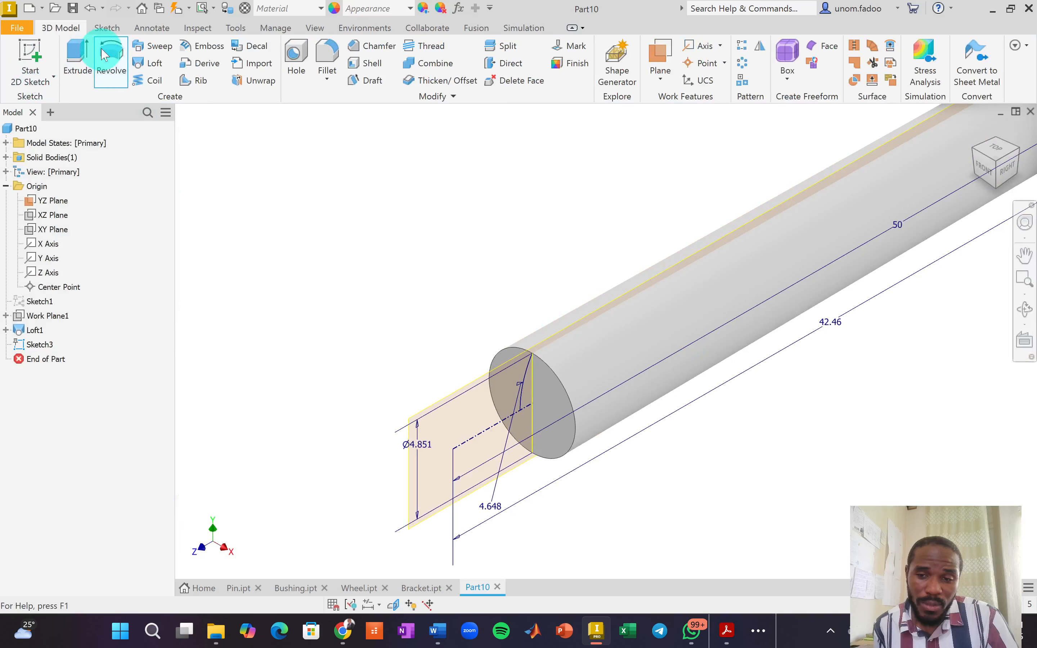
# Start a Revolve and select the near and far taper end regions as profiles.
pyautogui.click(107, 55)
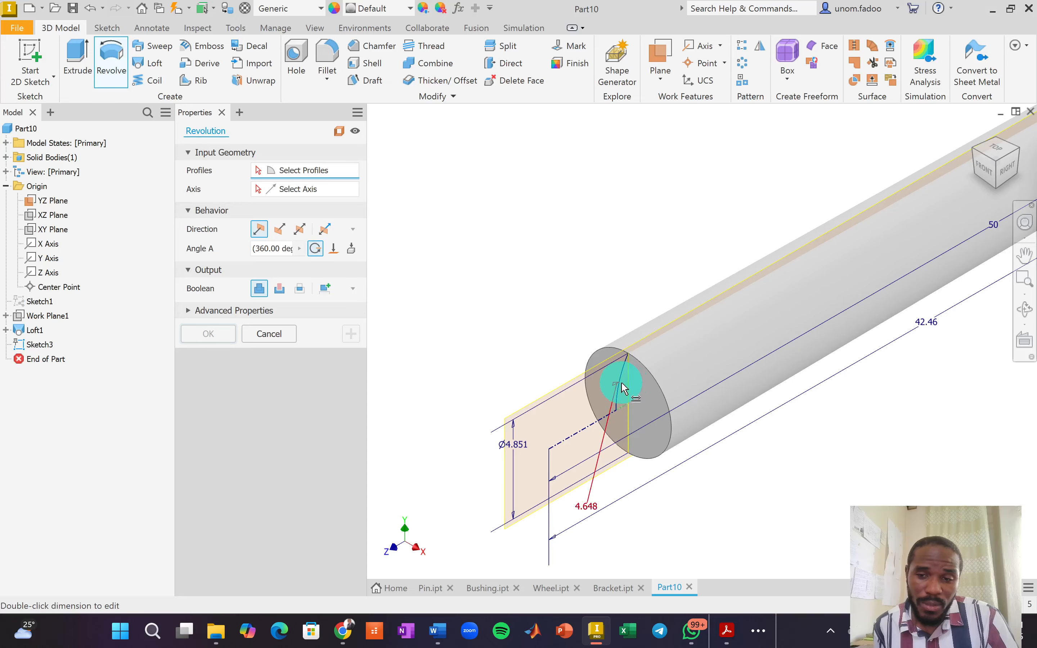
pyautogui.scroll(-5, 622, 395)
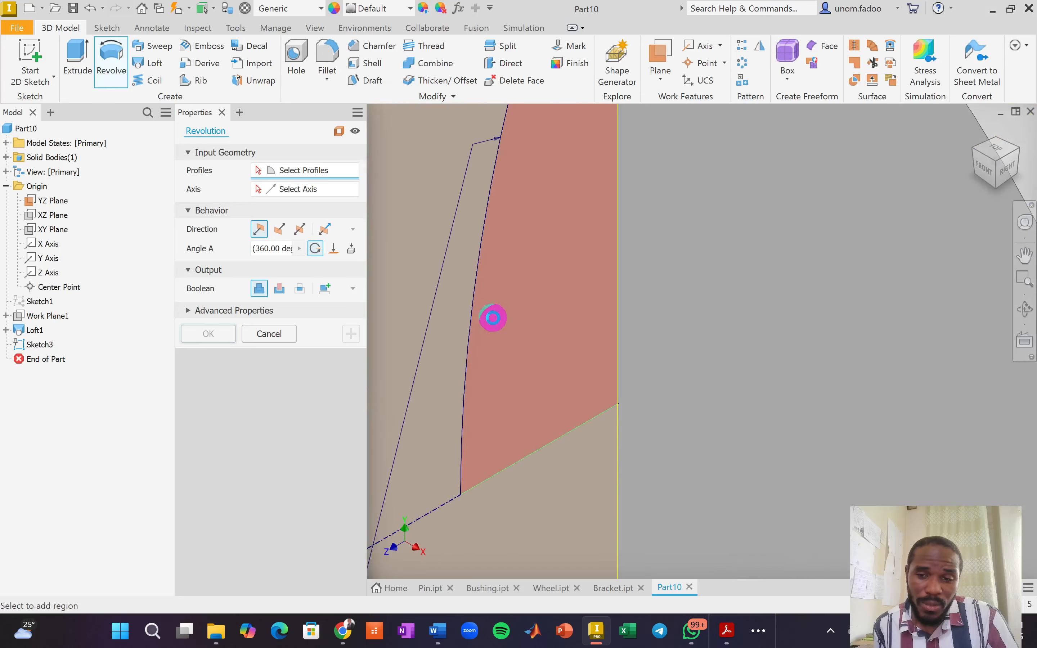
pyautogui.click(493, 318)
pyautogui.scroll(5, 699, 405)
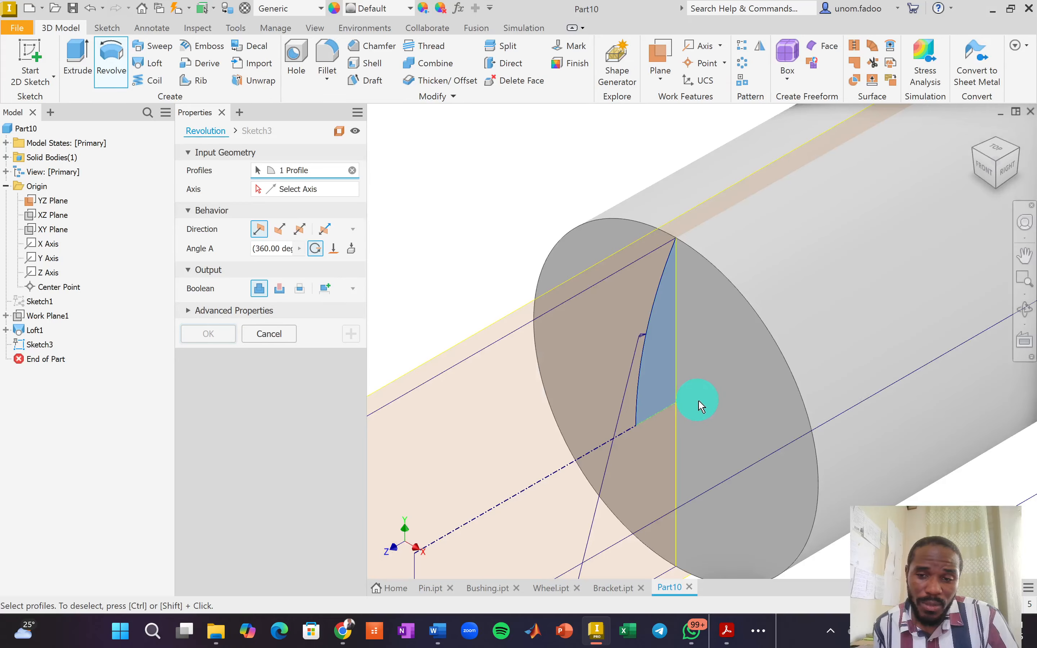
pyautogui.scroll(3, 841, 300)
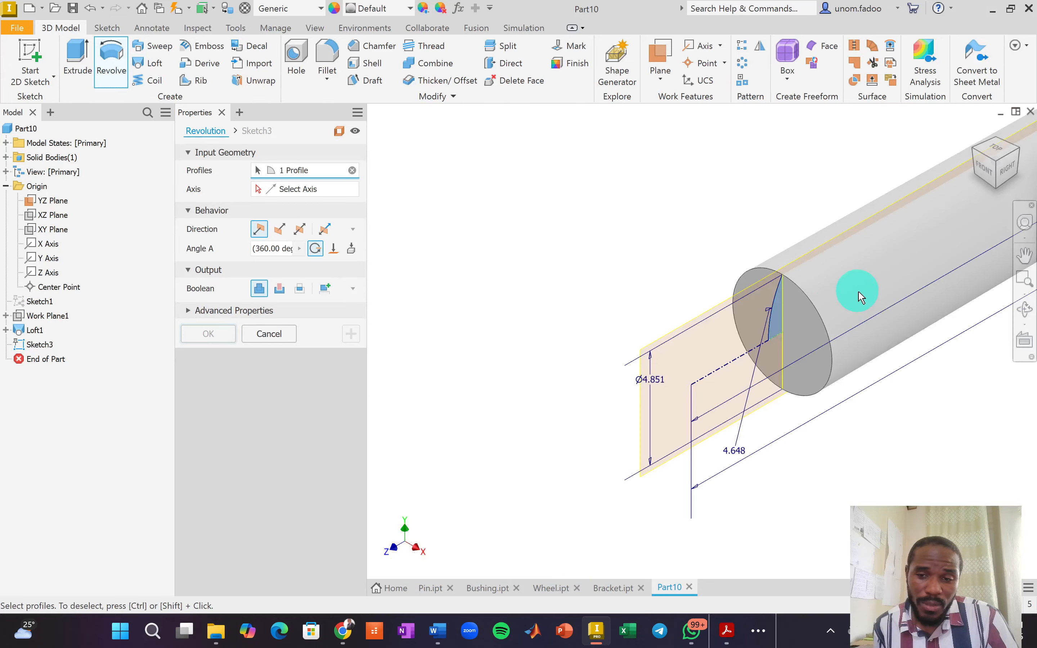
pyautogui.moveTo(859, 292); pyautogui.dragTo(624, 410, button='middle')
pyautogui.moveTo(873, 291); pyautogui.dragTo(458, 451, button='middle')
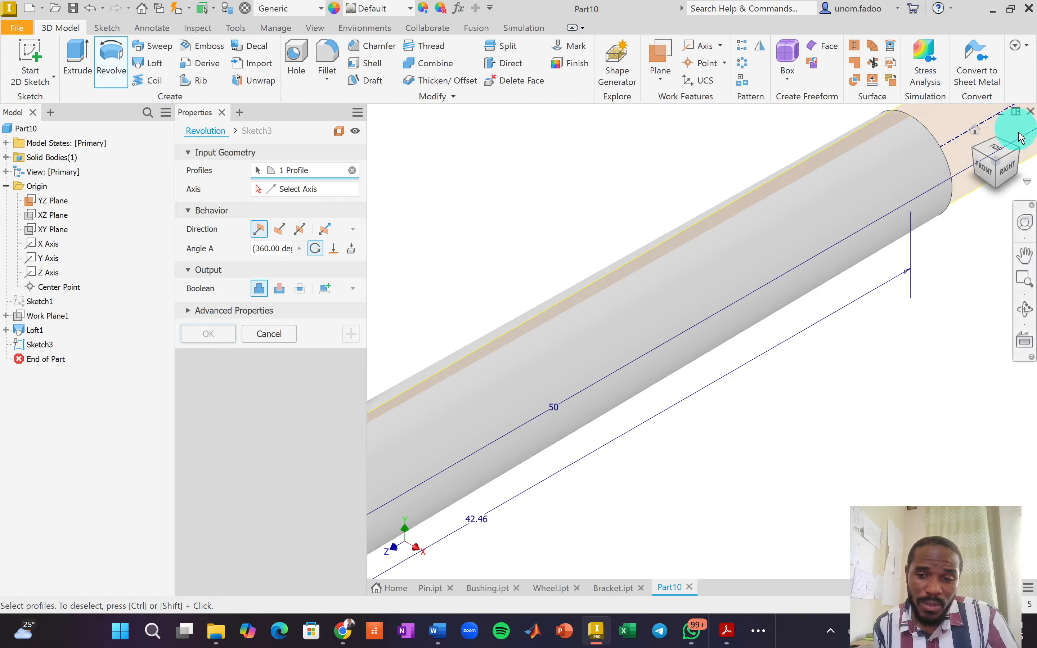
pyautogui.click(1022, 155)
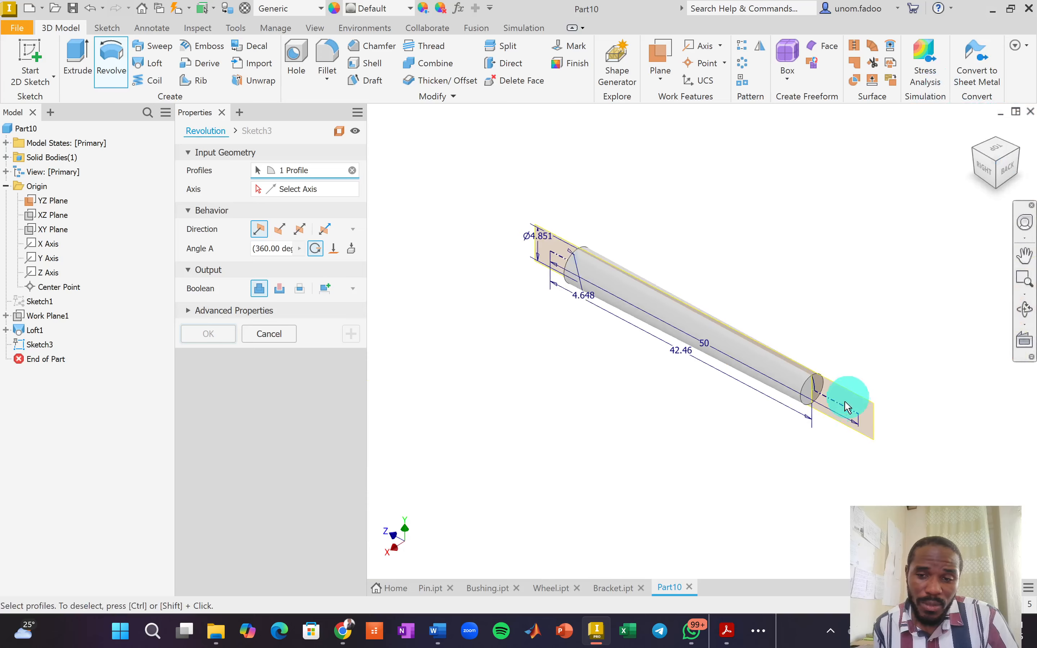
pyautogui.scroll(8, 809, 403)
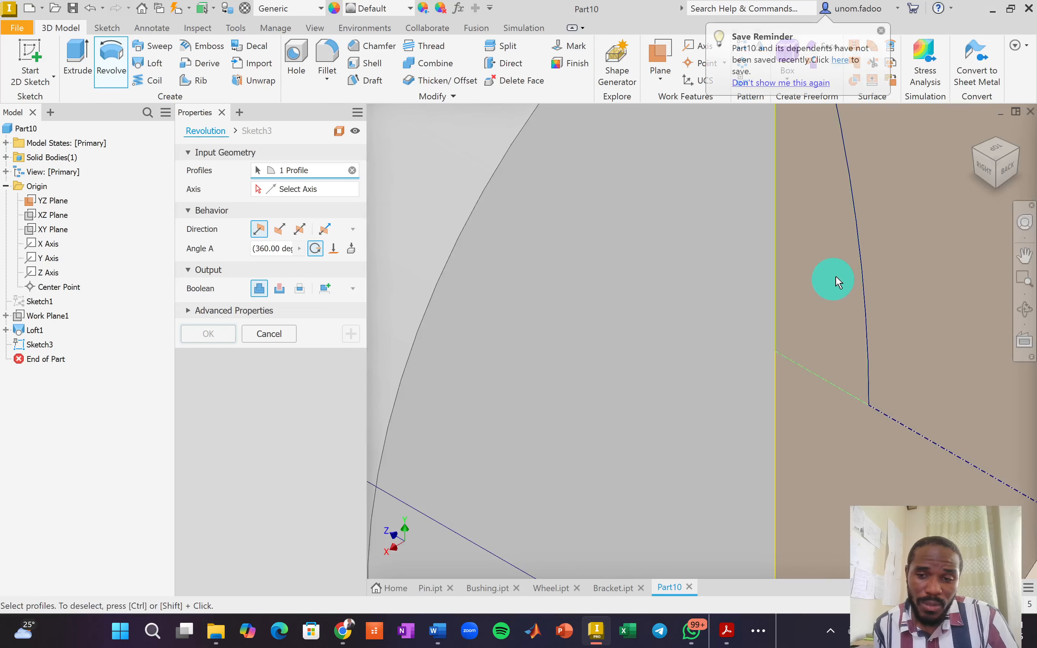
pyautogui.click(853, 238)
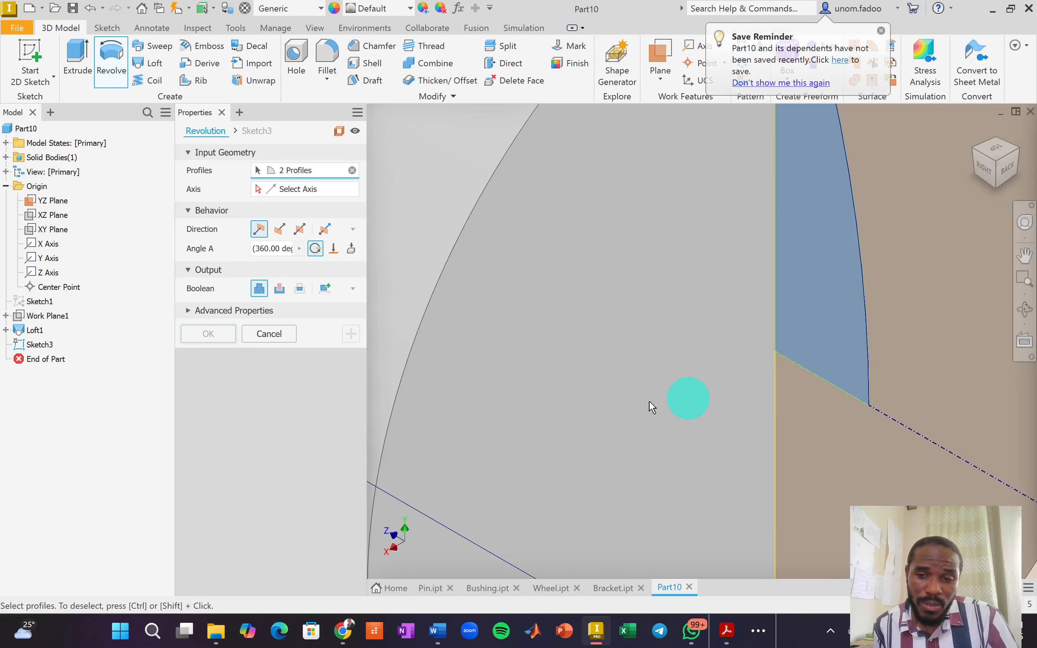
# Use the pin's centre line as the axis and confirm the full 360° revolve.
pyautogui.scroll(-2, 344, 272)
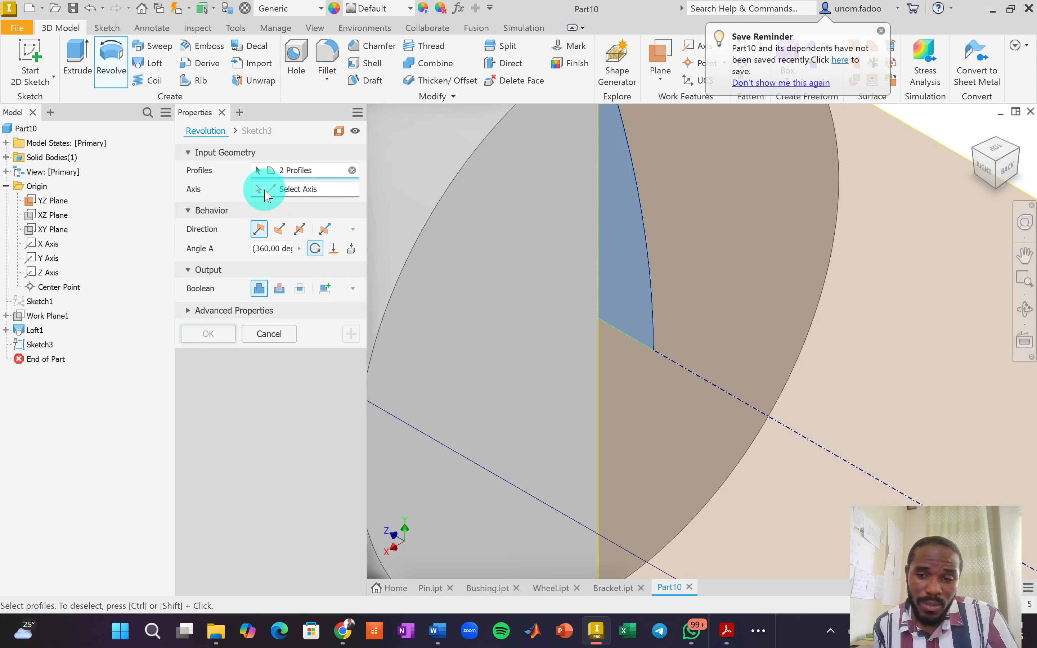
pyautogui.click(262, 192)
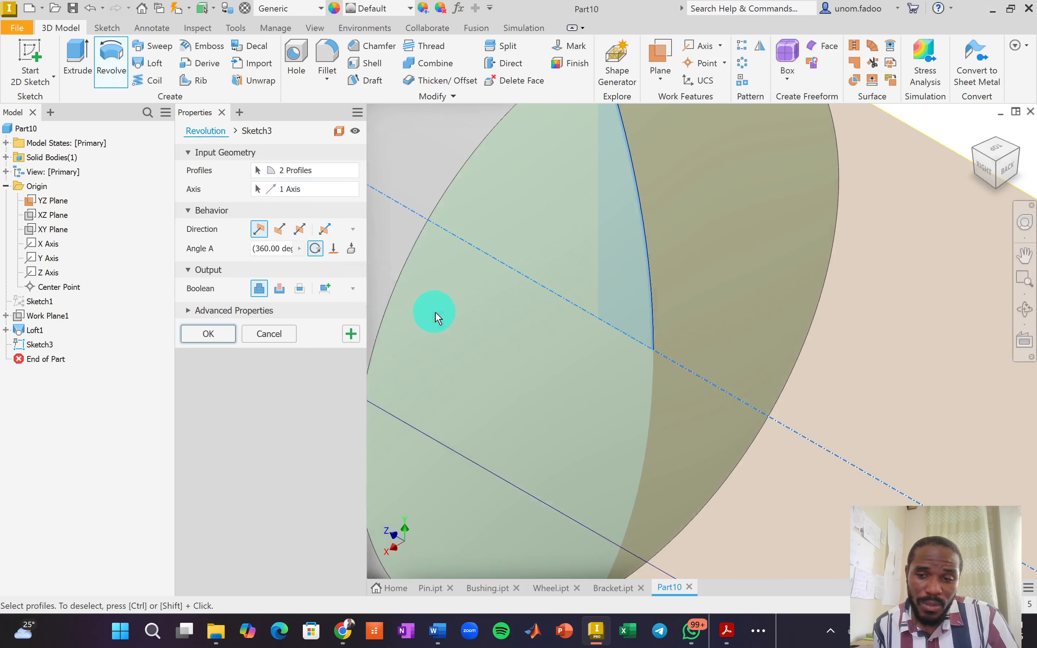
pyautogui.scroll(-4, 501, 338)
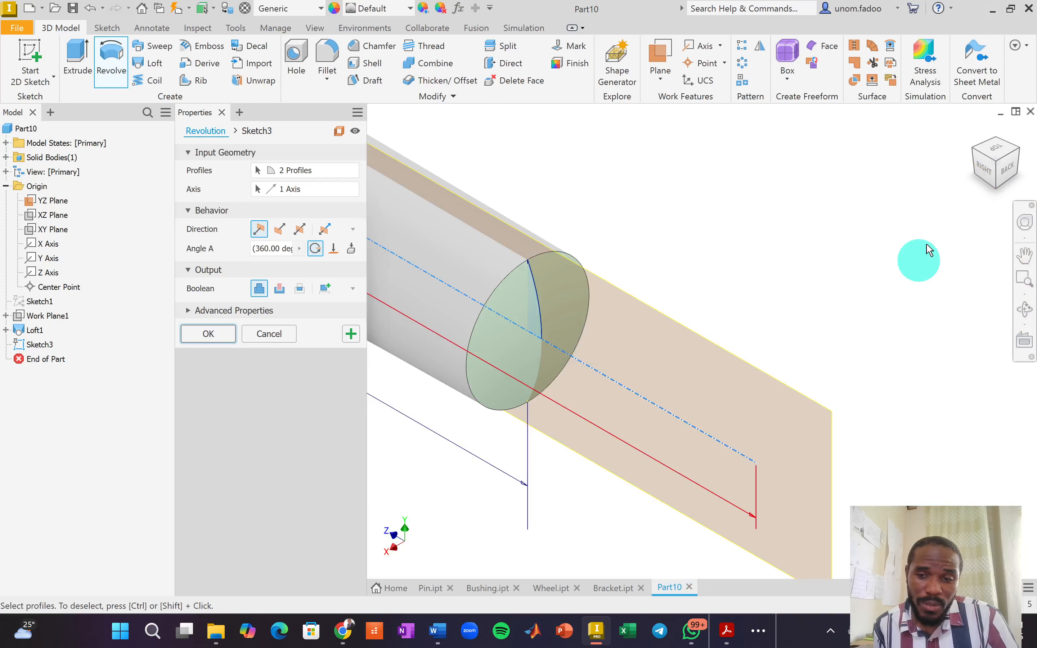
pyautogui.click(975, 148)
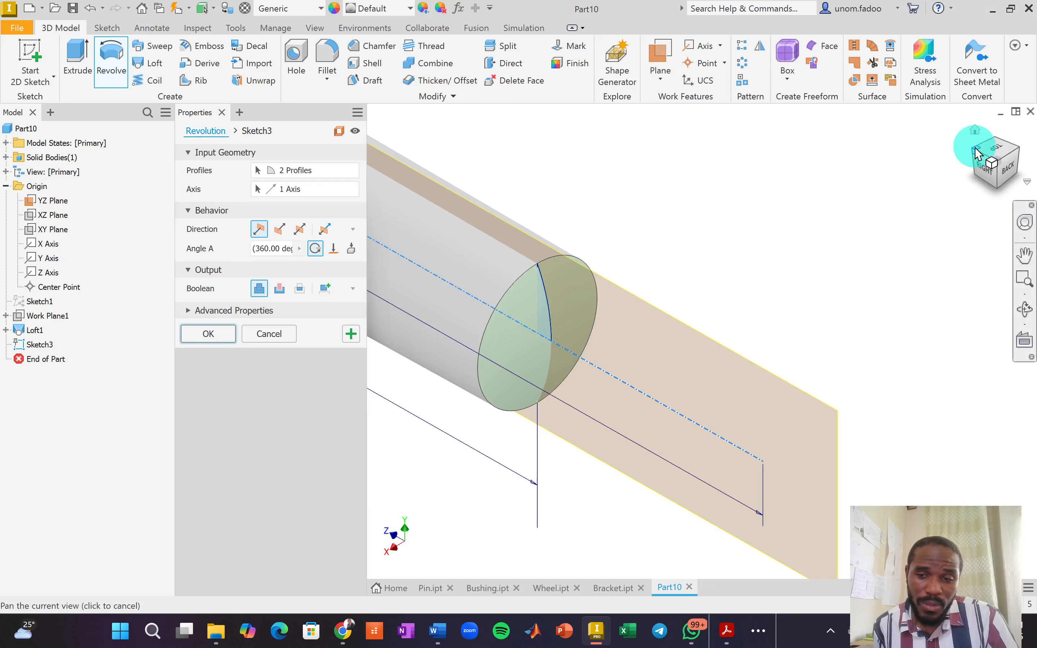
pyautogui.scroll(2, 583, 400)
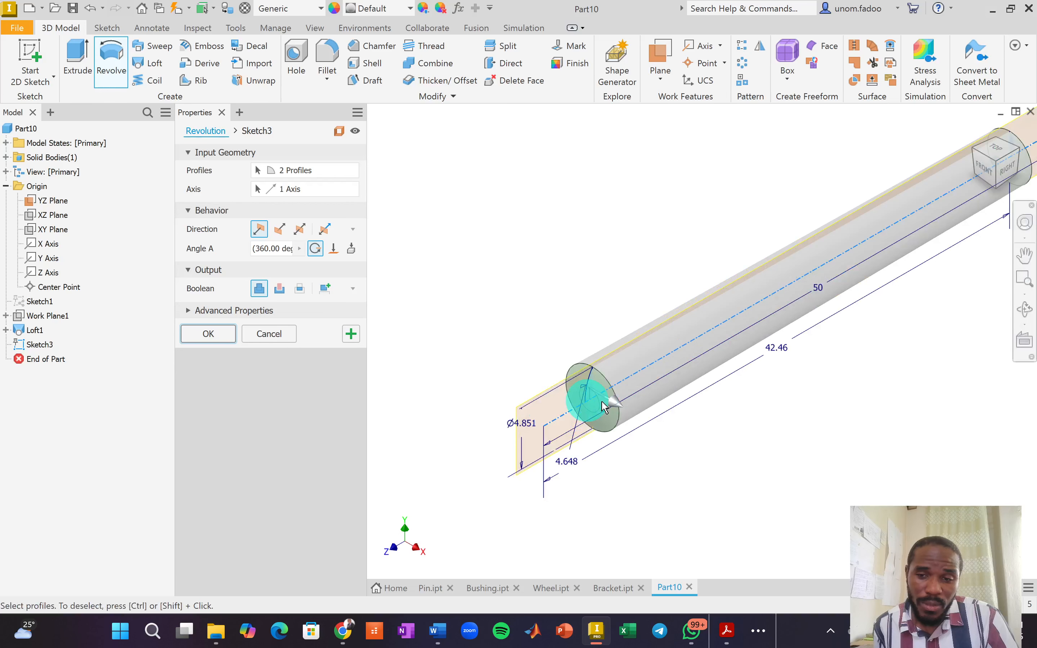
pyautogui.click(201, 335)
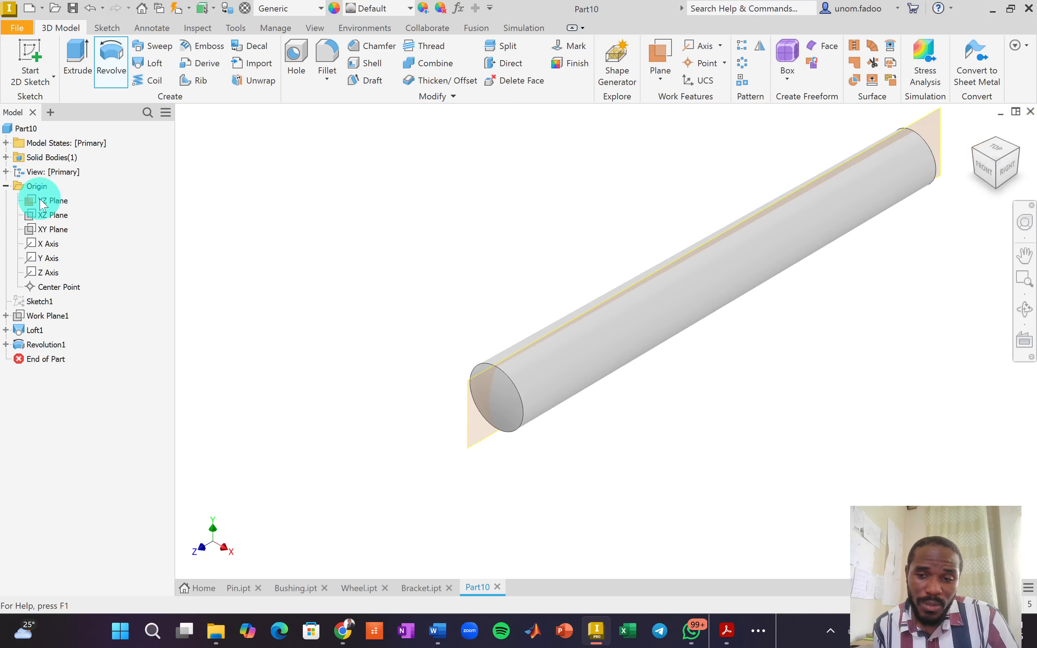
# Hide the YZ Plane, set the material to Steel, Galvanized, and view from the right-back-top corner.
pyautogui.rightClick(39, 200)
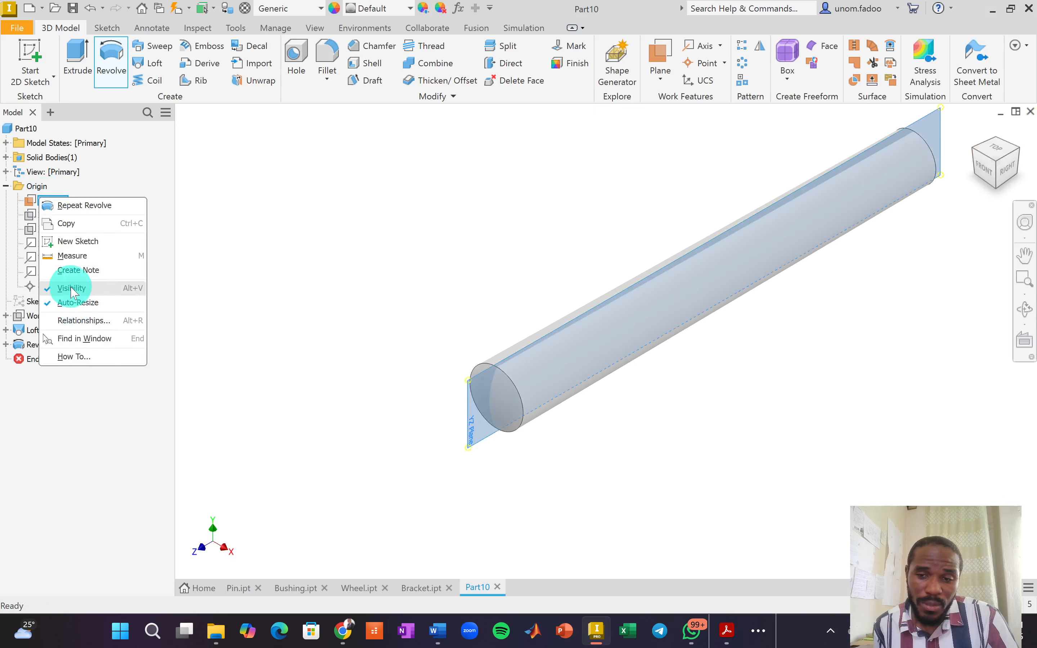
pyautogui.click(72, 288)
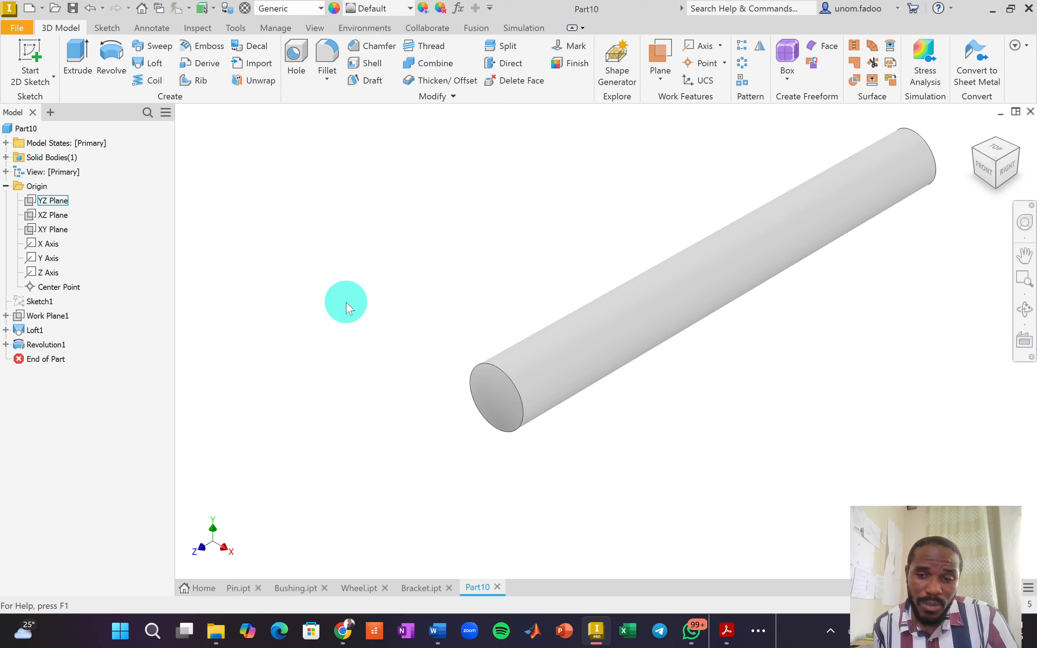
pyautogui.scroll(-3, 338, 385)
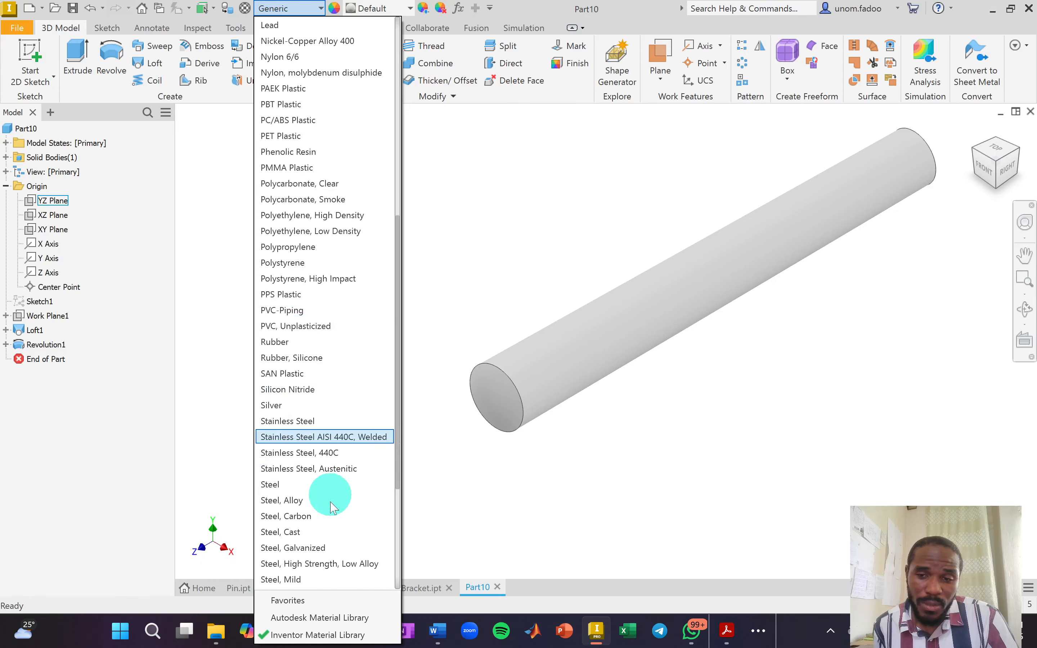
pyautogui.click(323, 549)
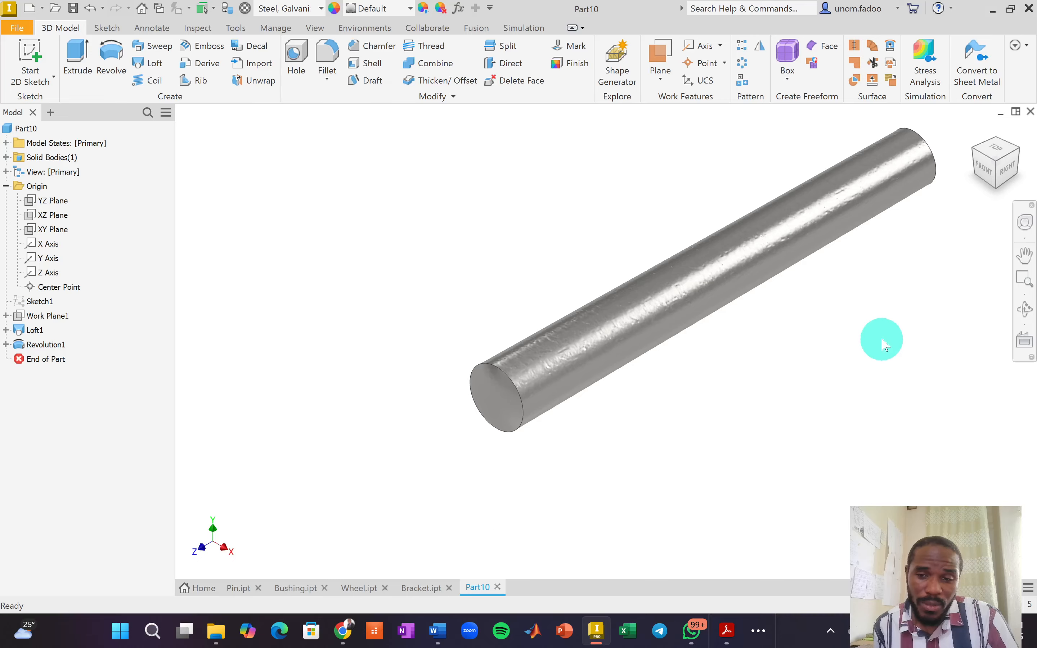
pyautogui.click(1019, 148)
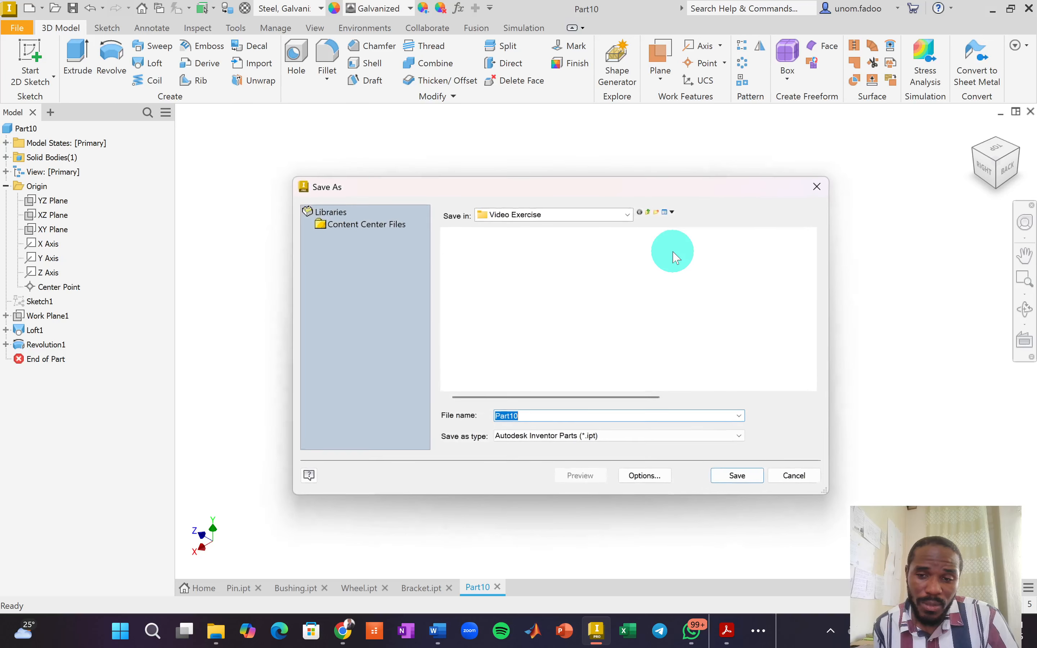
# Save the part as 'No 2 Taper Pin', then switch to OBS Studio.
pyautogui.write('No 2')
pyautogui.write(' Taper Pi')
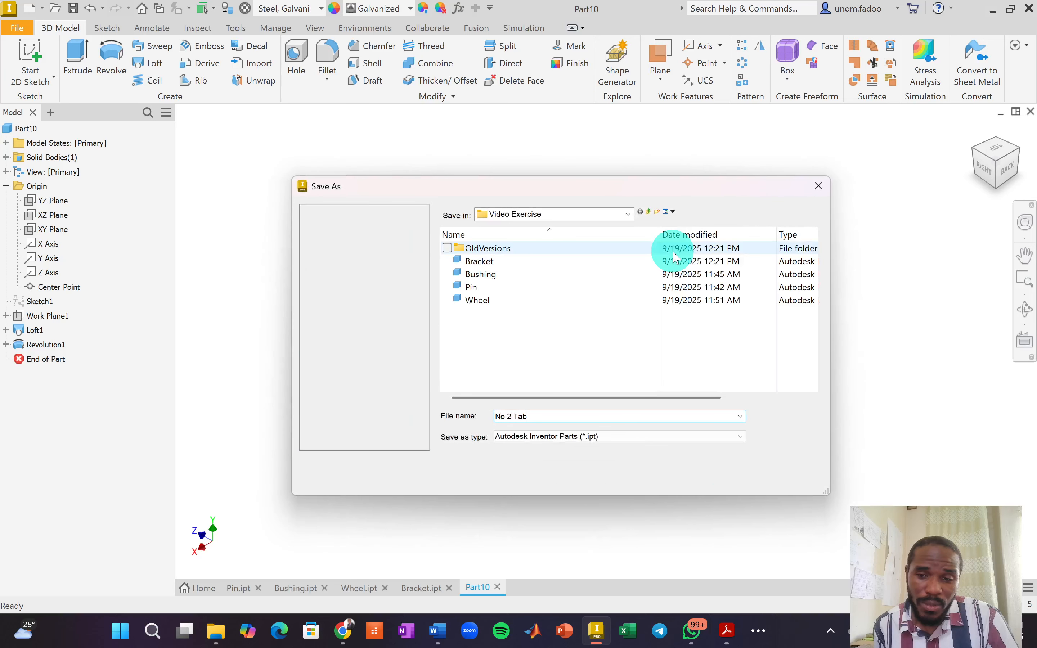
pyautogui.write('n')
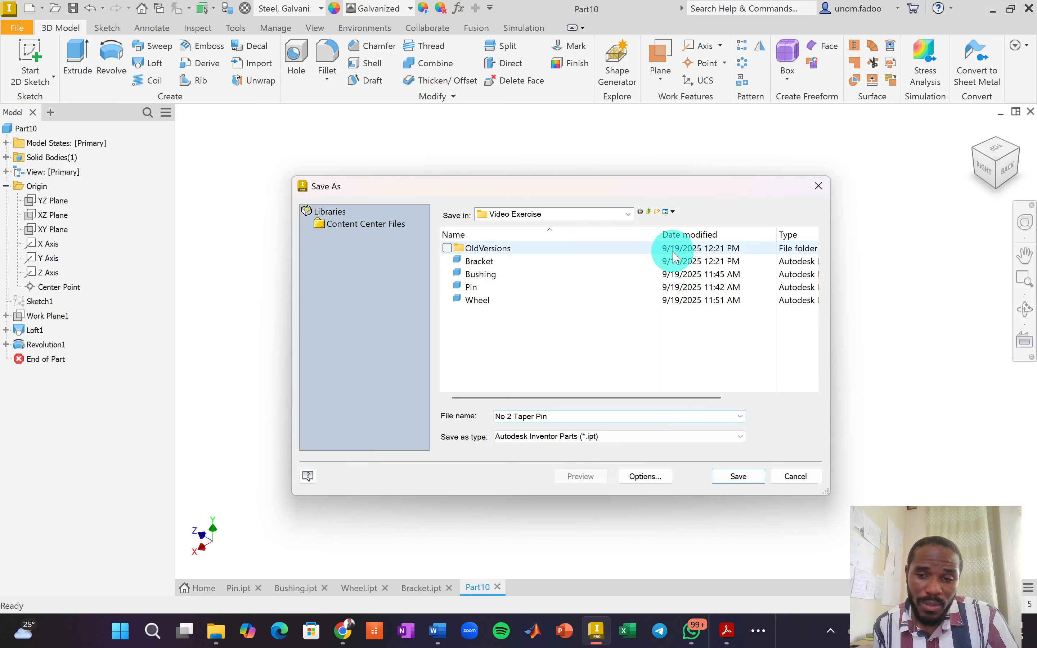
pyautogui.press('Return')
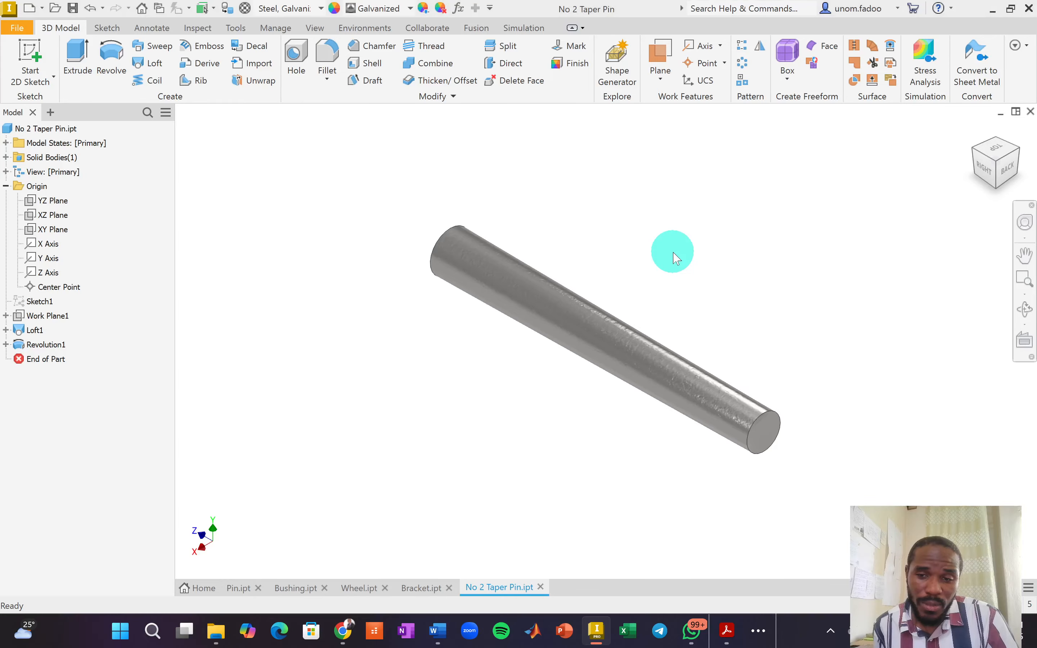
pyautogui.hotkey('alt', 'Tab')
pyautogui.press('Tab')
pyautogui.press('Tab')
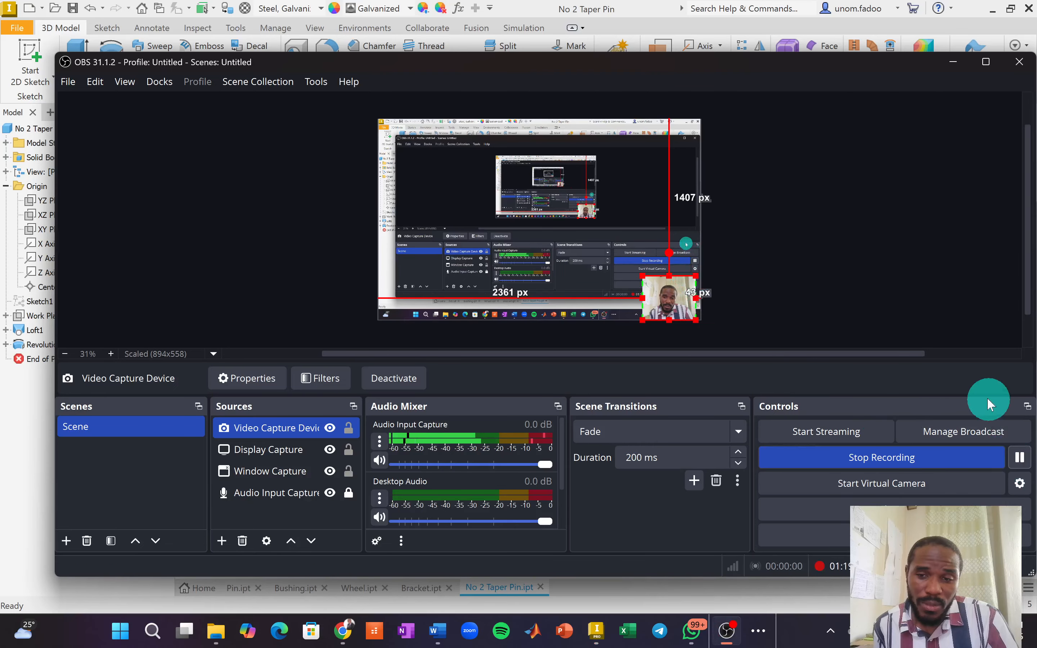
# Switch from OBS Studio back to the No 2 Taper Pin model in Inventor.
pyautogui.hotkey('alt', 'Tab')
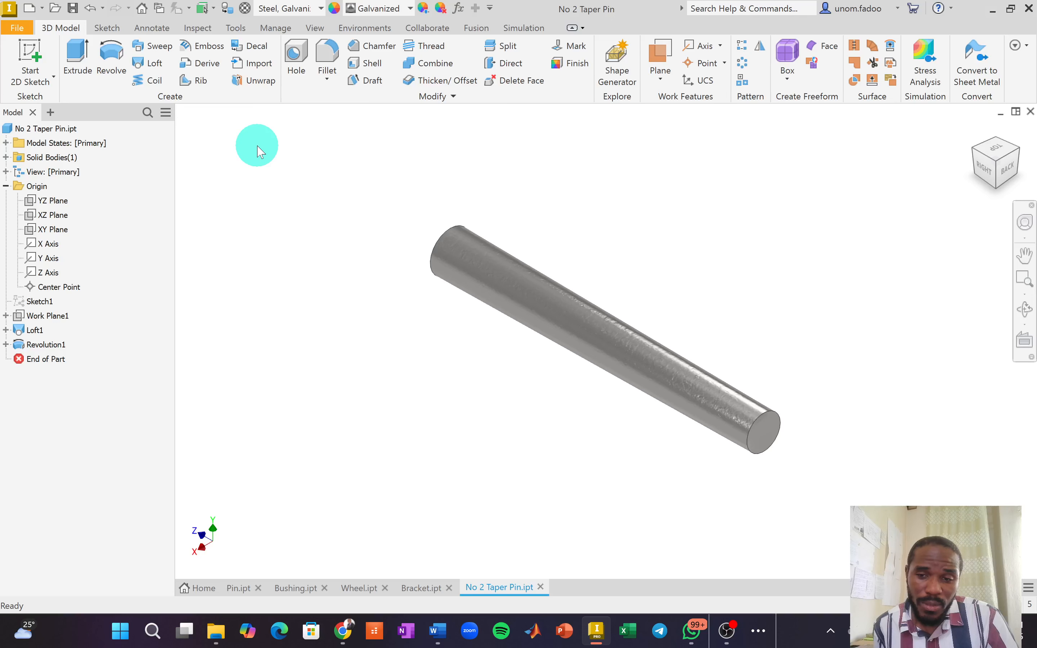
# Create a new drawing from the Metric ISO.idw template with the Use Template option.
pyautogui.hotkey('ctrl', 'n')
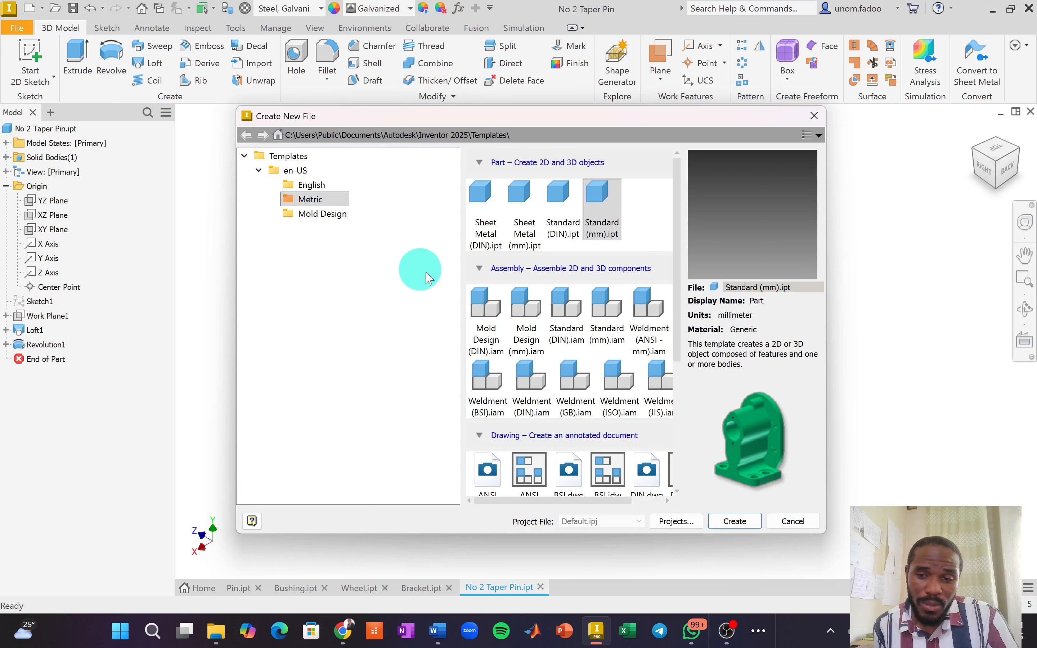
pyautogui.scroll(-3, 613, 337)
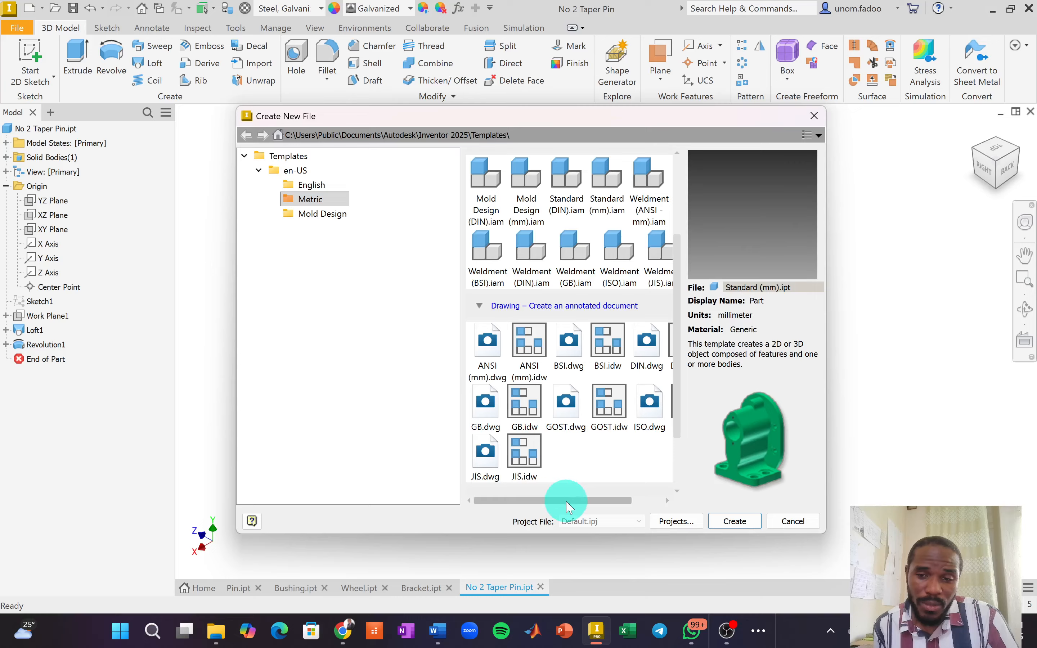
pyautogui.moveTo(565, 499); pyautogui.dragTo(593, 499)
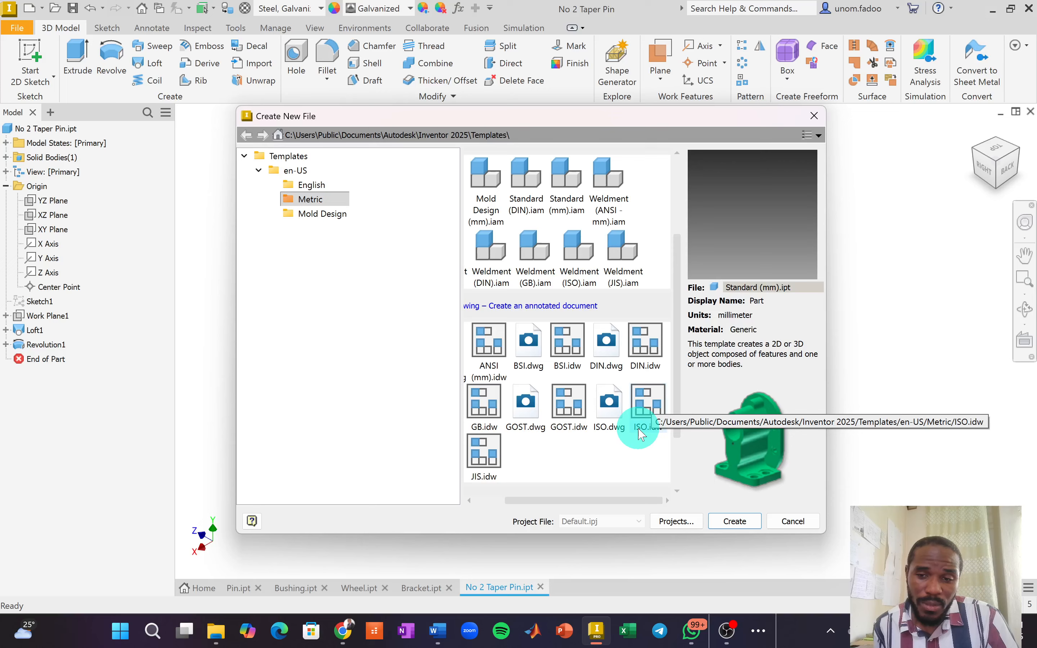
pyautogui.click(647, 408)
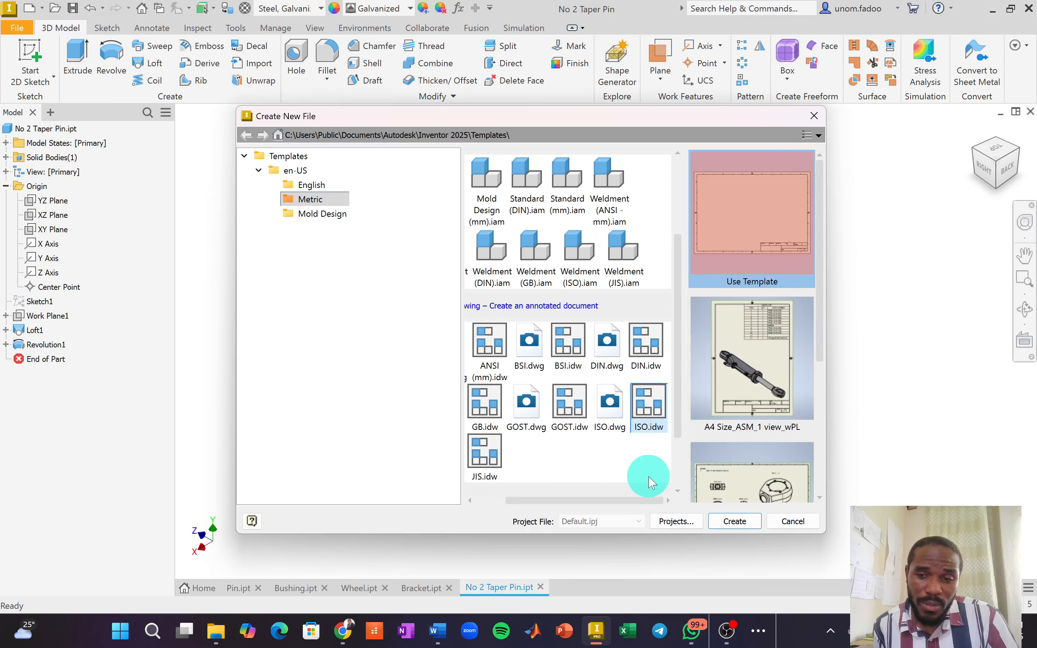
pyautogui.scroll(-3, 748, 428)
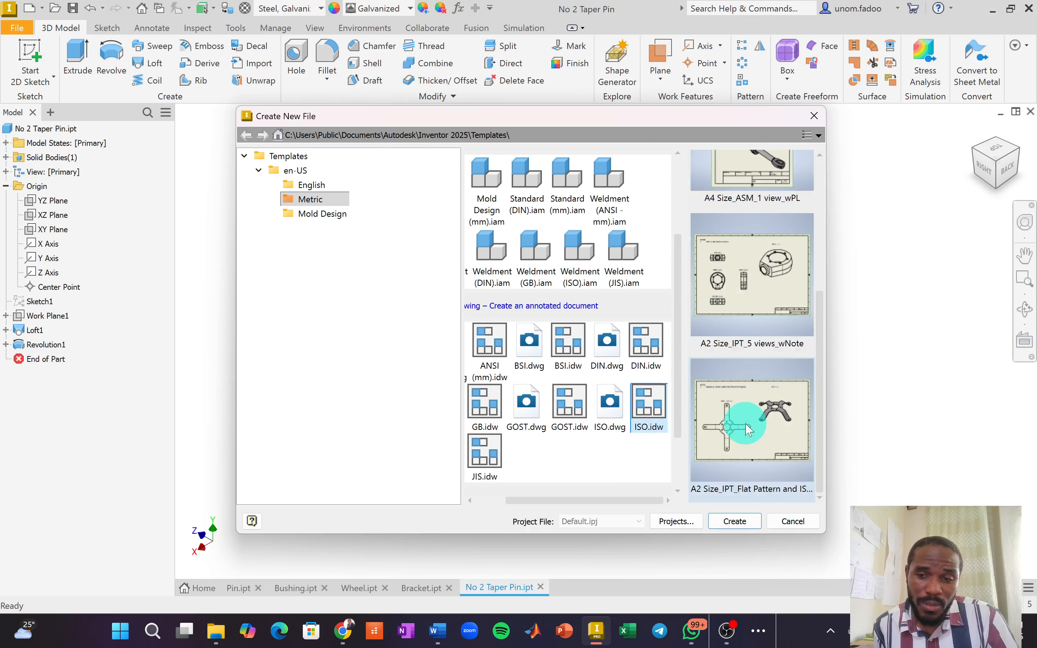
pyautogui.scroll(3, 750, 428)
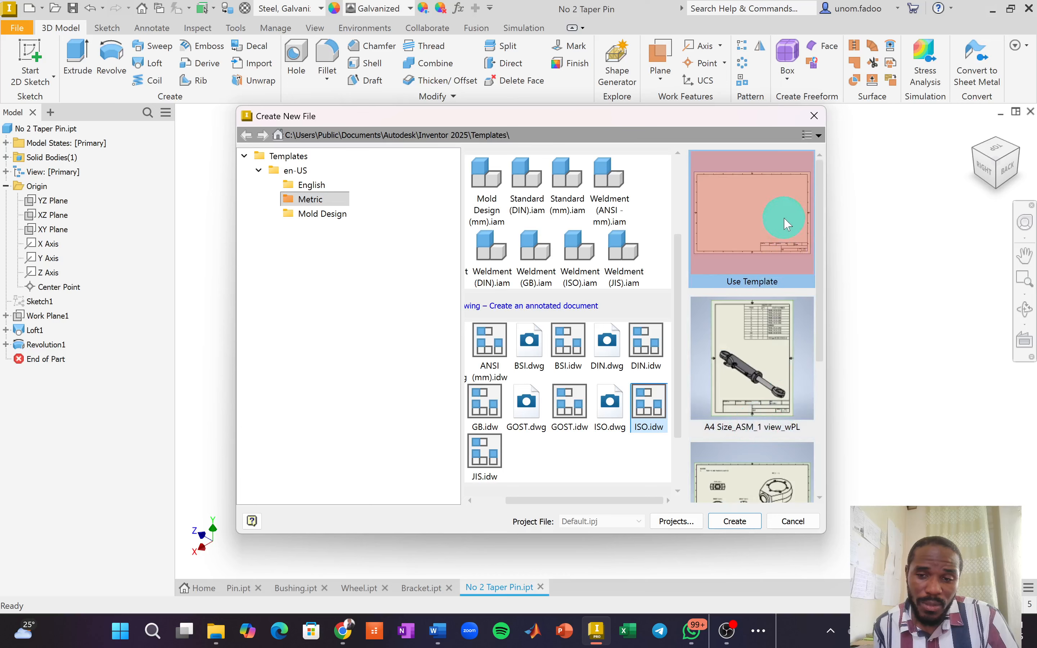
pyautogui.scroll(-3, 791, 300)
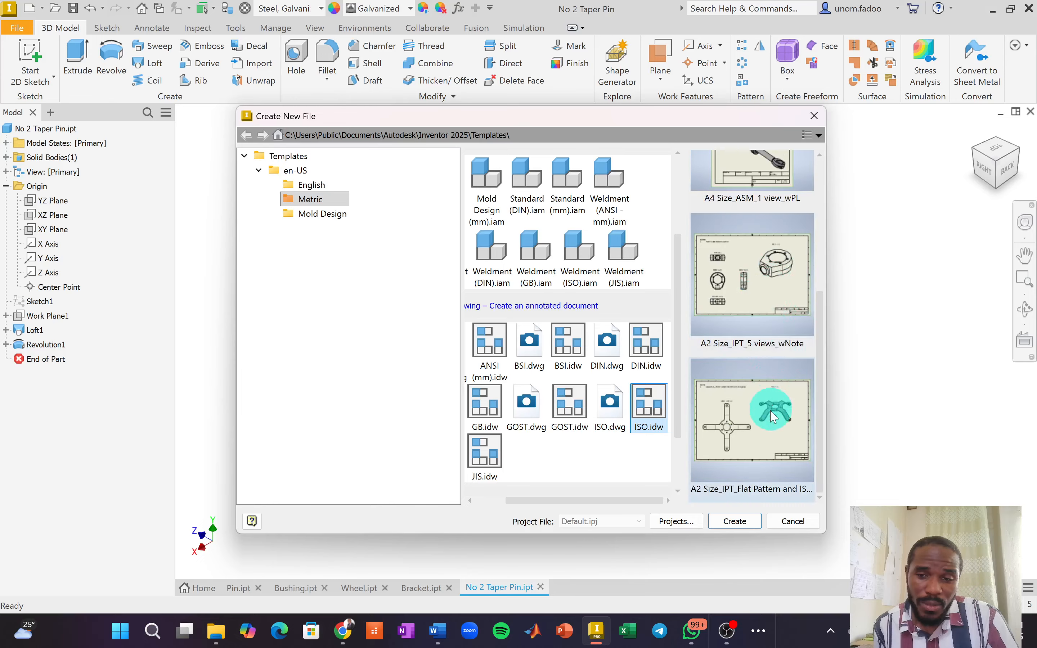
pyautogui.scroll(3, 772, 413)
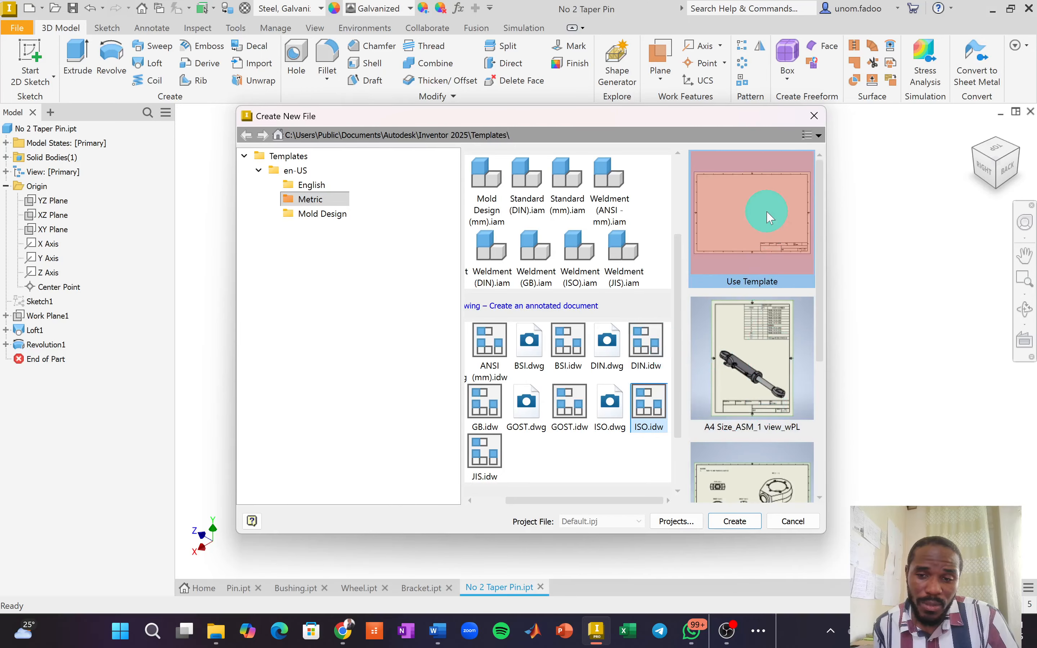
pyautogui.click(767, 218)
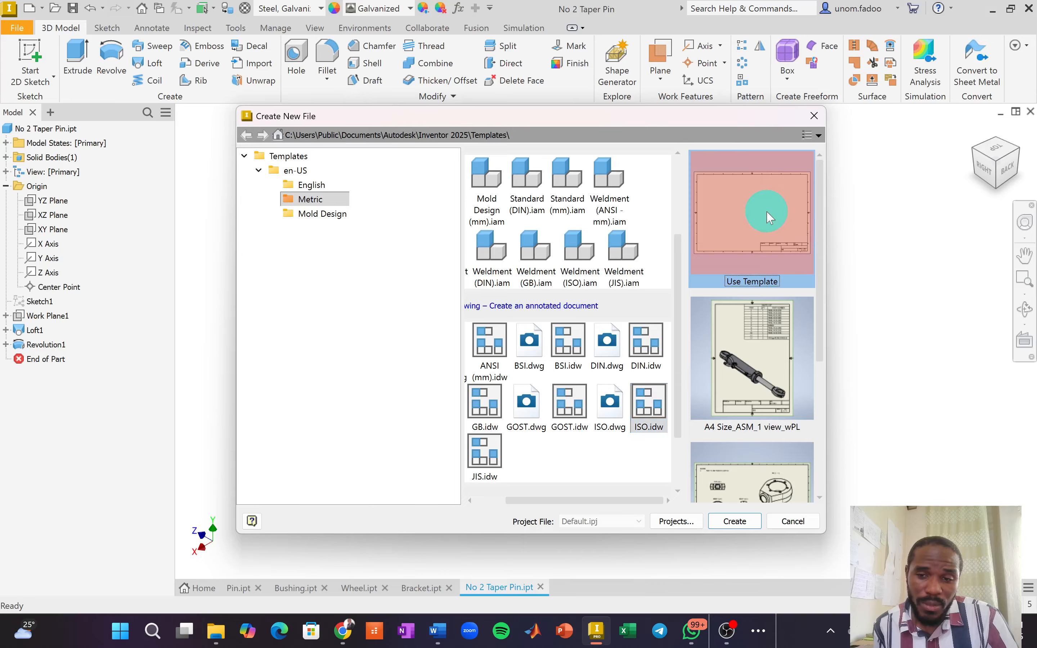
pyautogui.click(744, 522)
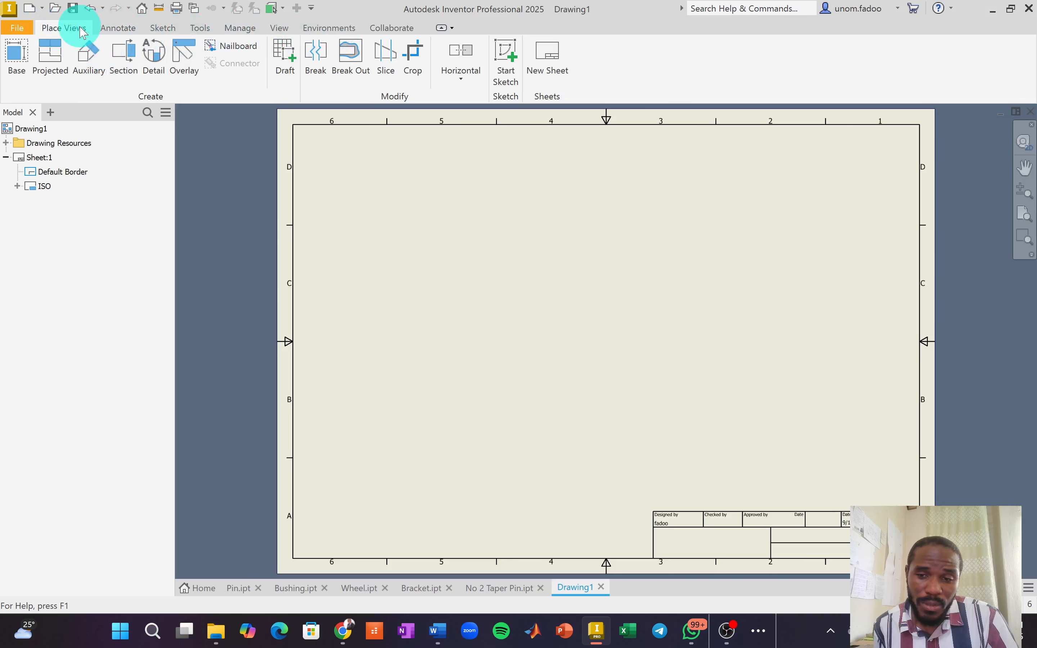
# Look through the Sketch and Manage ribbon tabs on Drawing1, then go back to Place Views.
pyautogui.click(163, 28)
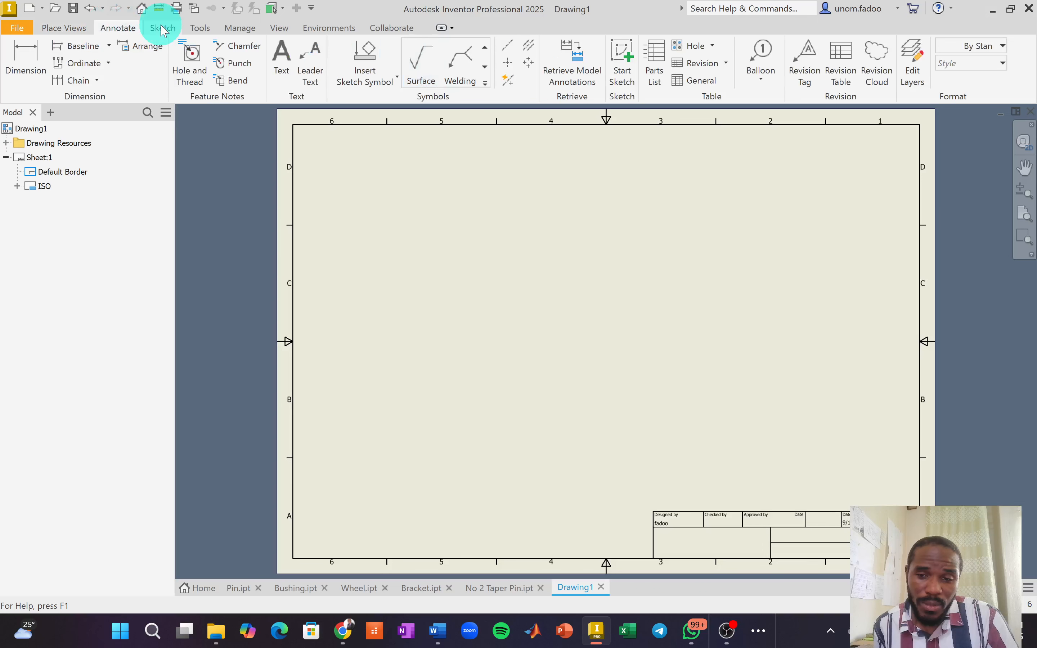
pyautogui.click(231, 28)
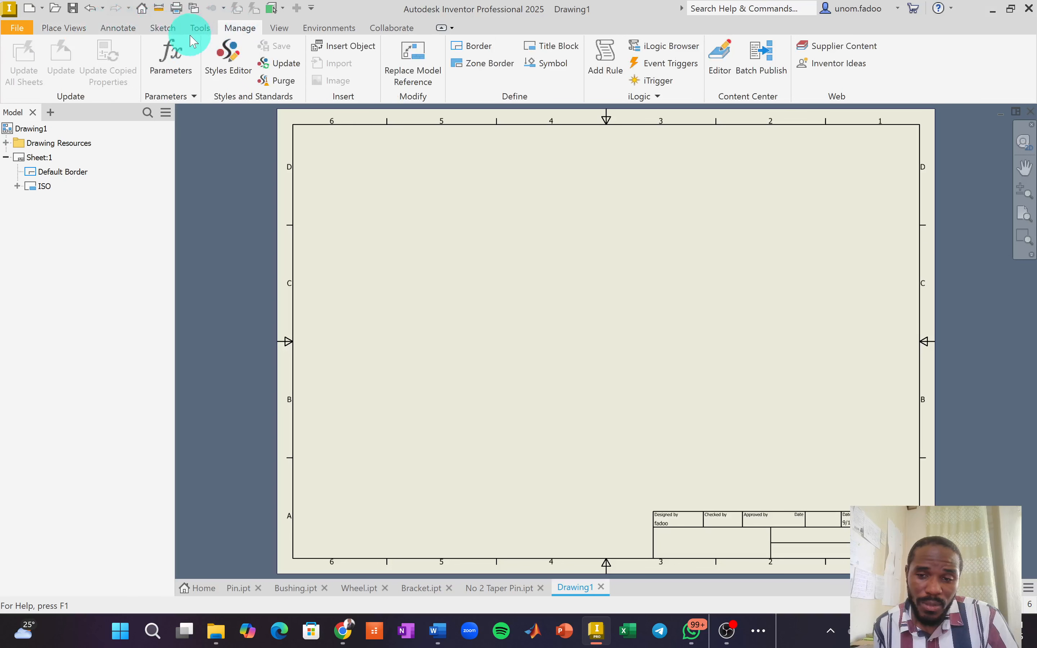
pyautogui.click(77, 29)
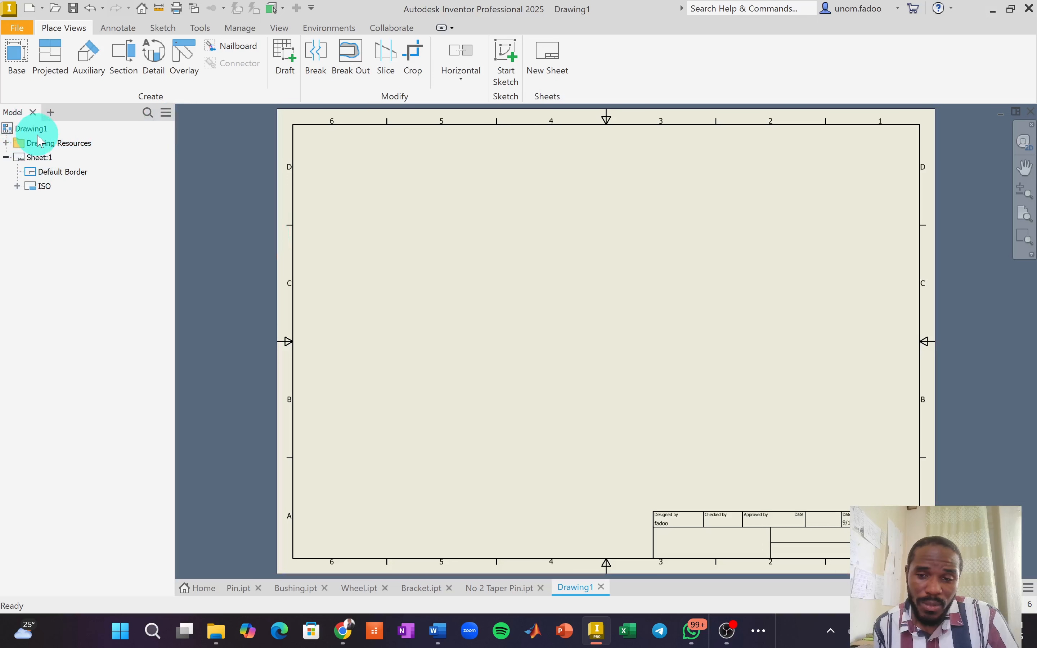
# Expand Drawing Resources and check Drawing1's context menu without choosing anything.
pyautogui.click(5, 144)
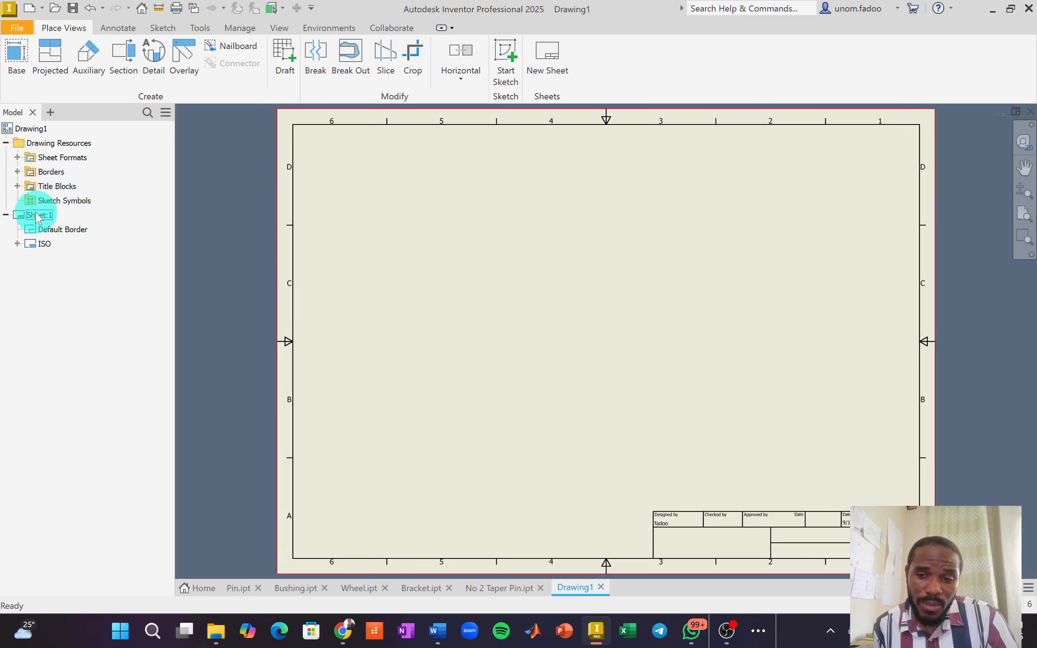
pyautogui.rightClick(32, 131)
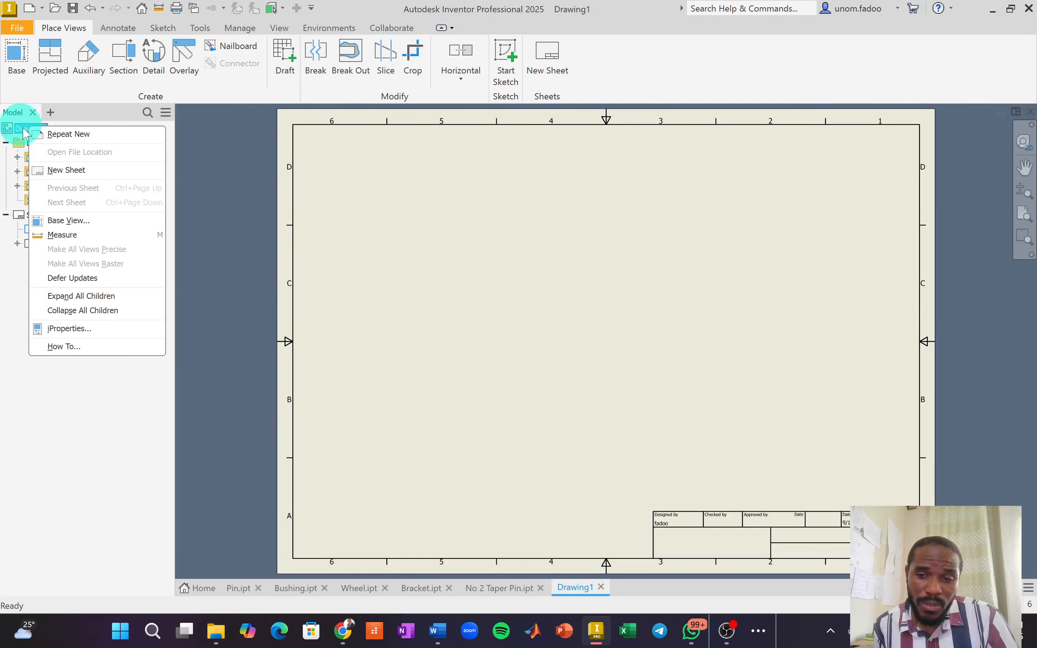
pyautogui.click(14, 288)
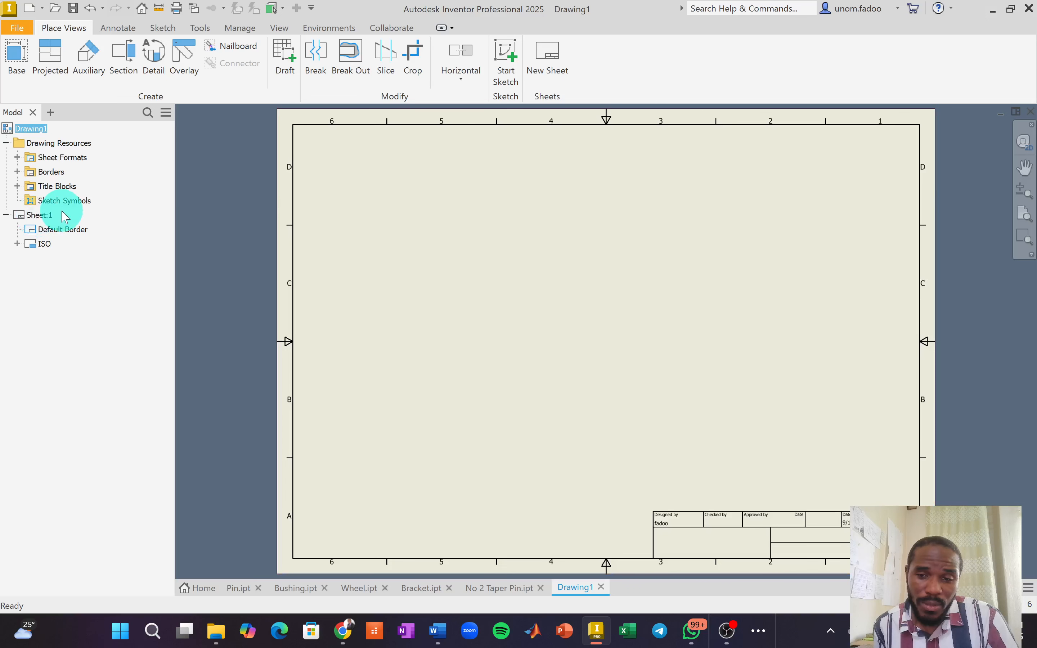
# Change Sheet:1 from A3 to A4 landscape, 297 × 210 mm.
pyautogui.rightClick(43, 220)
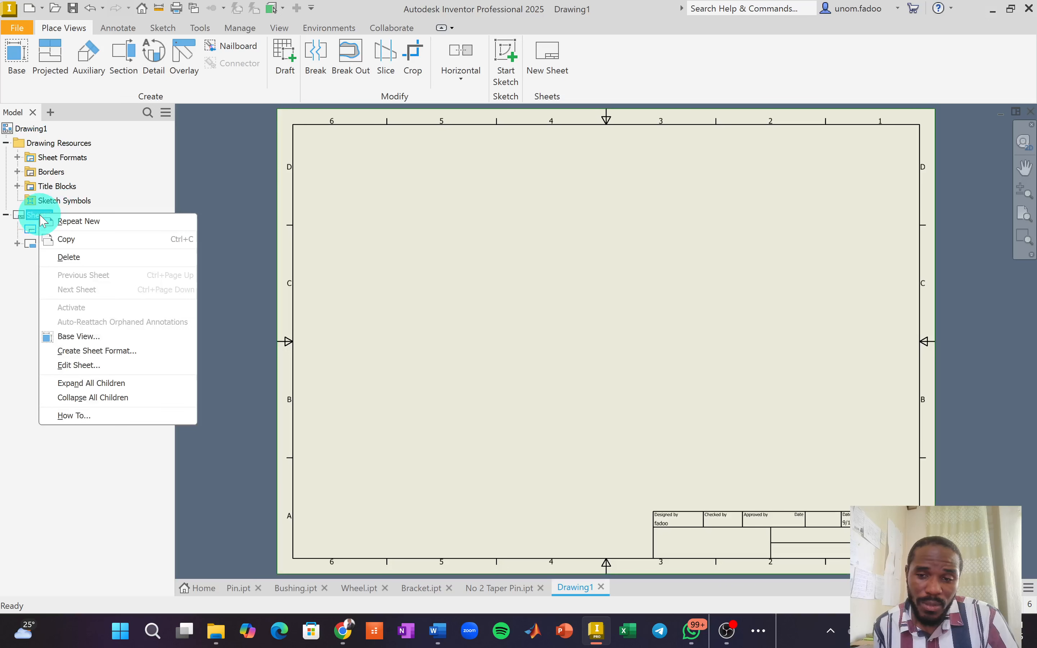
pyautogui.click(84, 366)
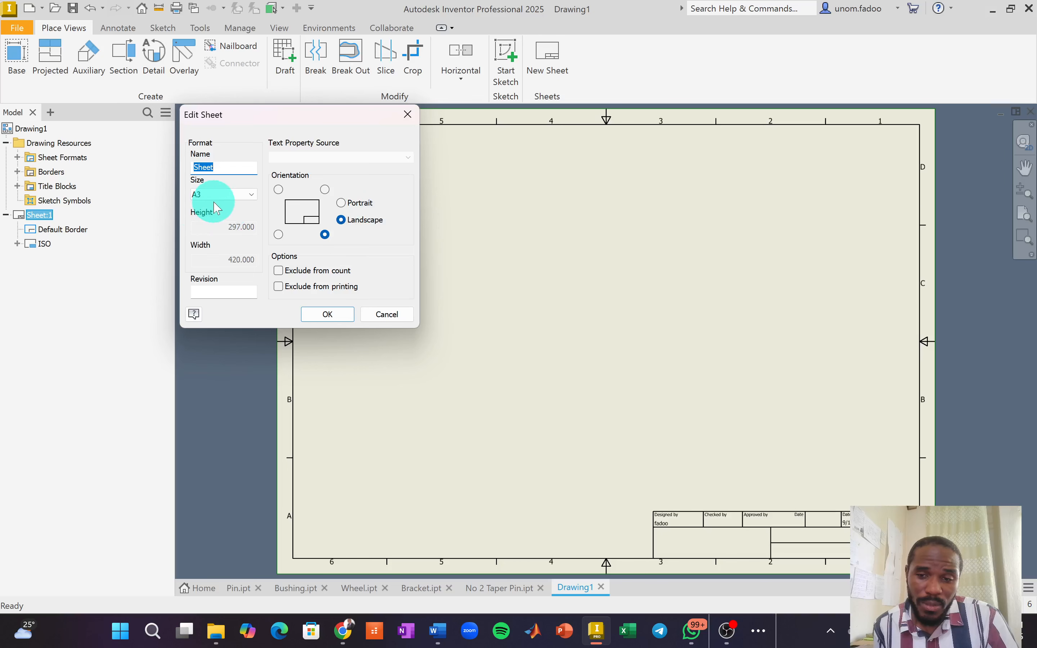
pyautogui.click(238, 195)
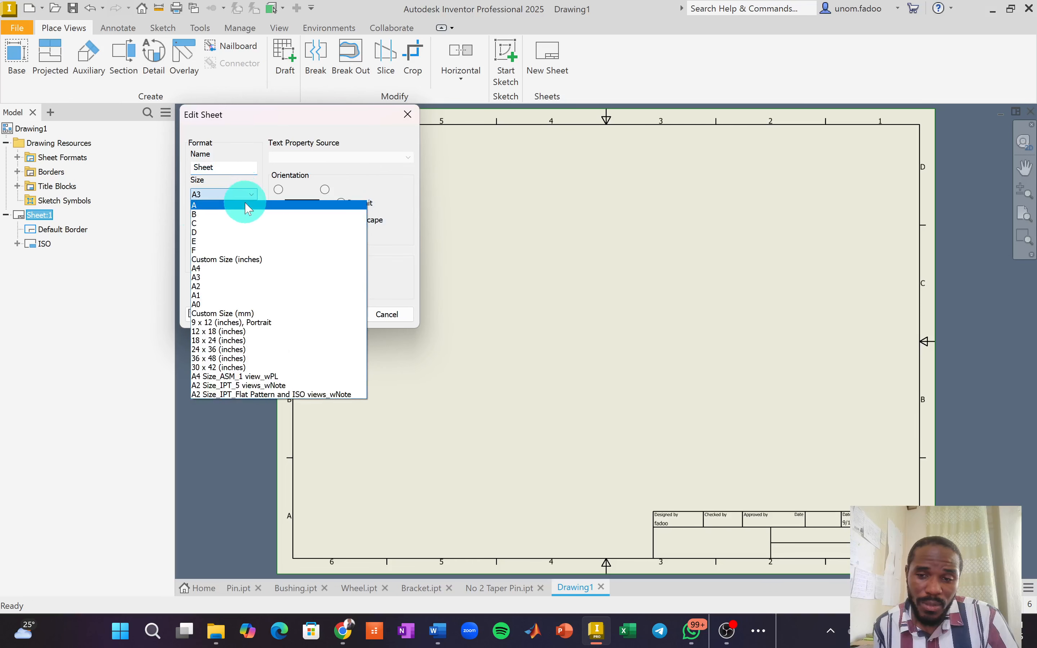
pyautogui.click(228, 268)
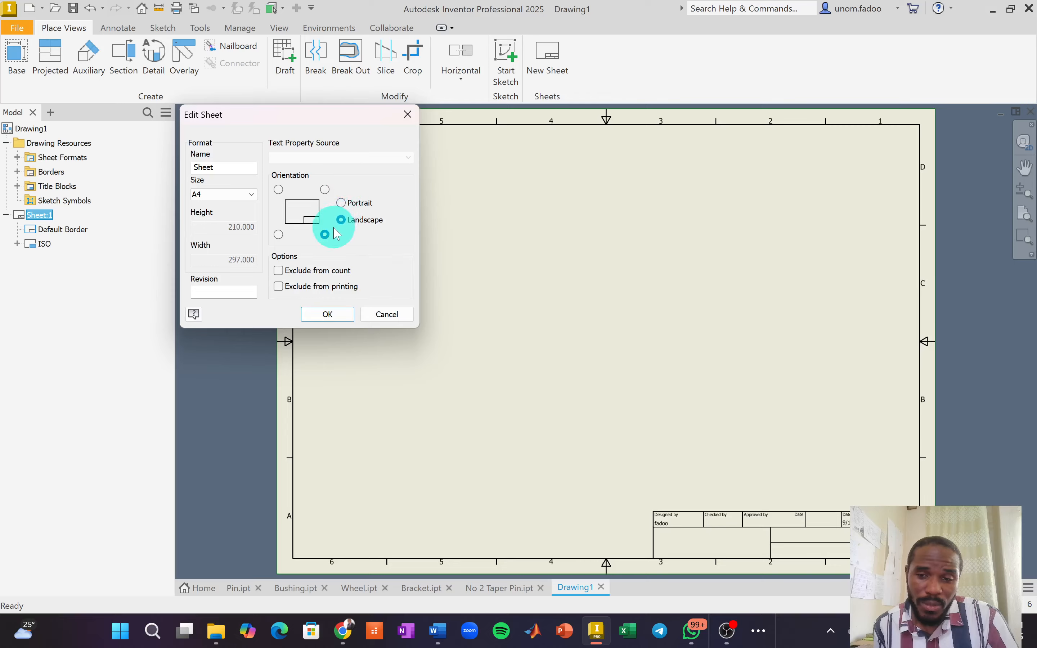
pyautogui.click(325, 313)
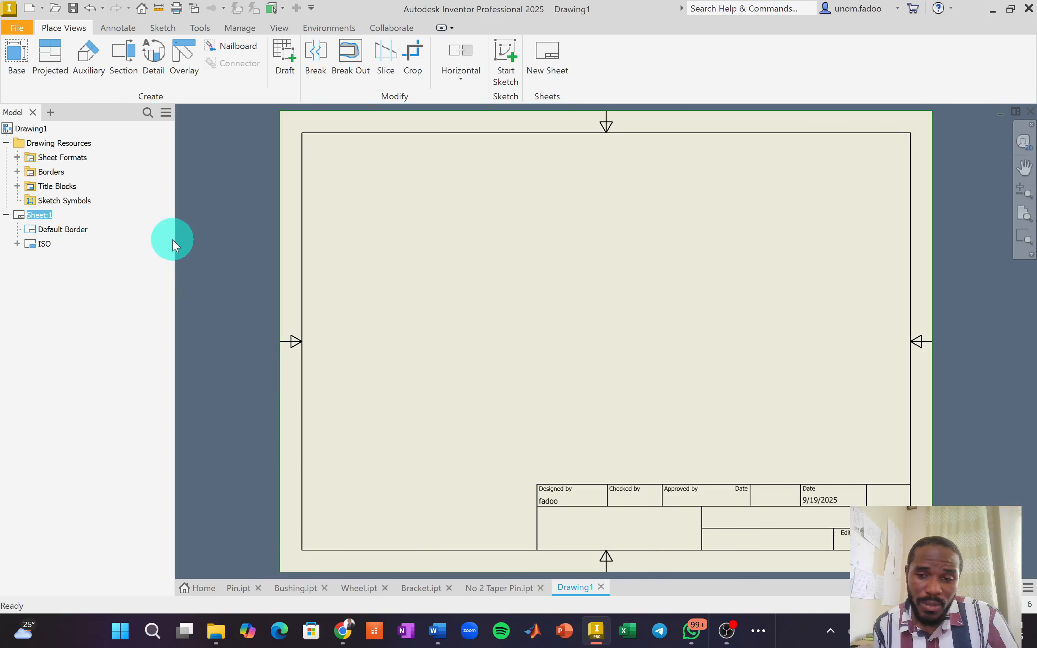
# Check the Default Border and ISO title block lists, then collapse Borders and Drawing Resources.
pyautogui.click(59, 234)
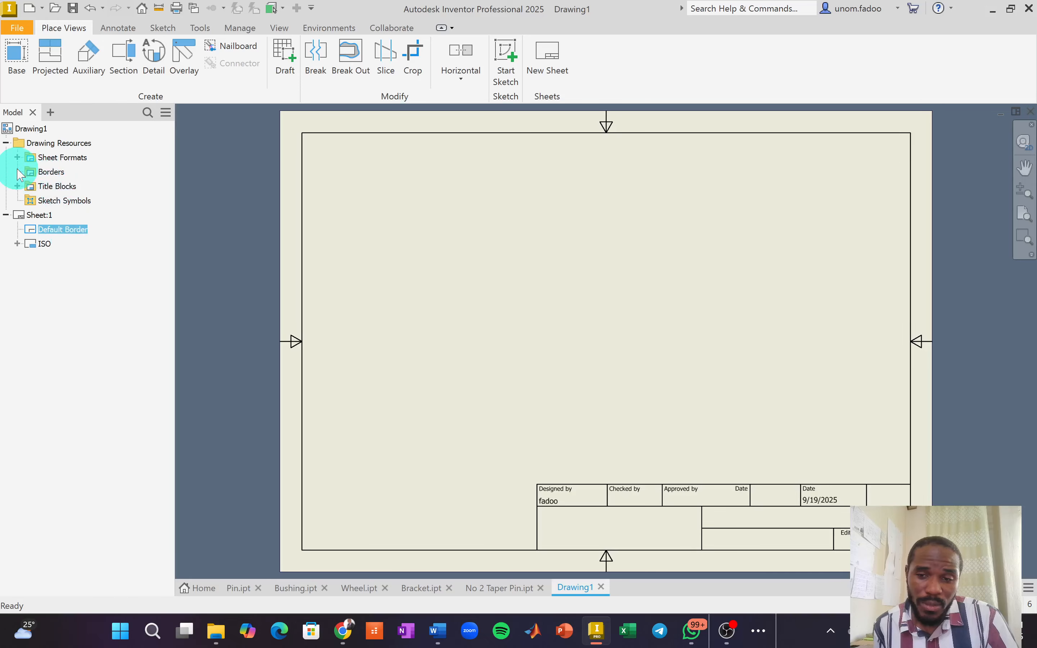
pyautogui.click(17, 171)
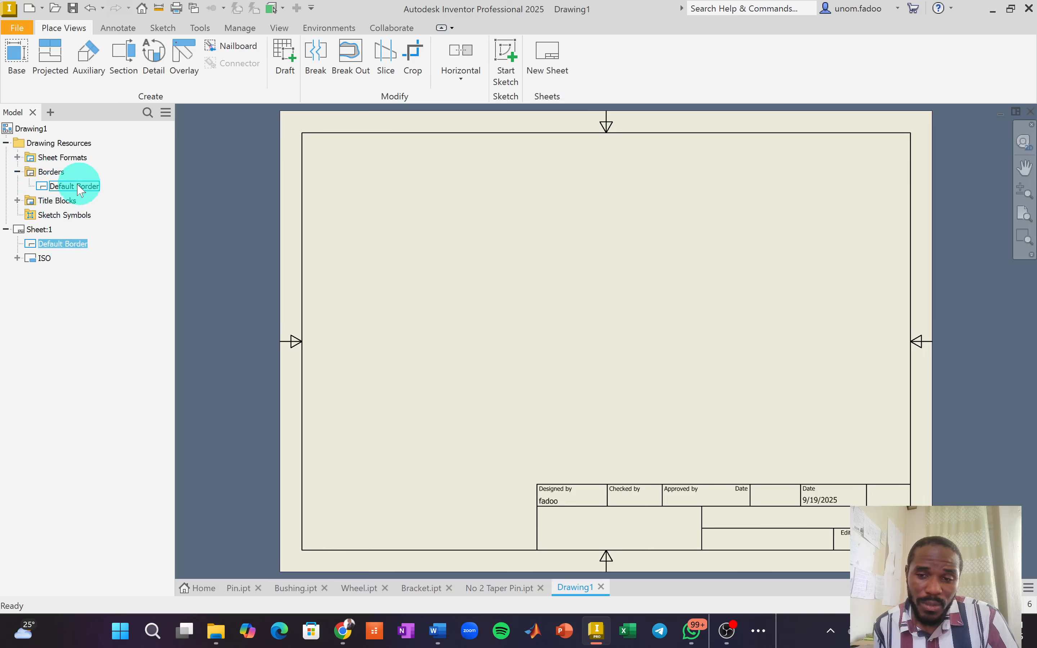
pyautogui.rightClick(50, 174)
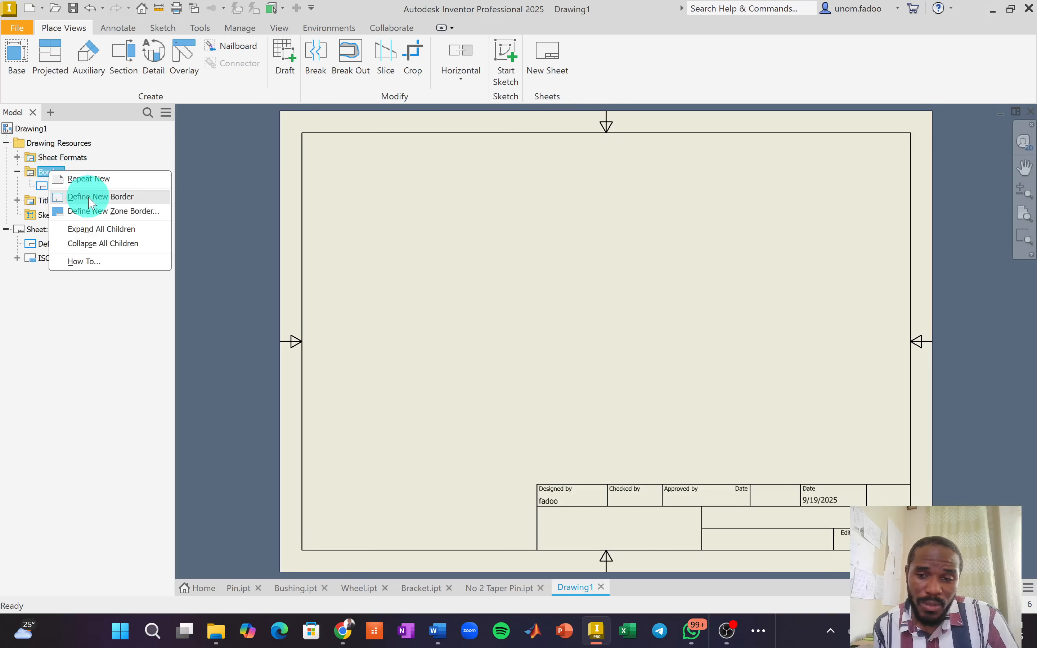
pyautogui.click(18, 200)
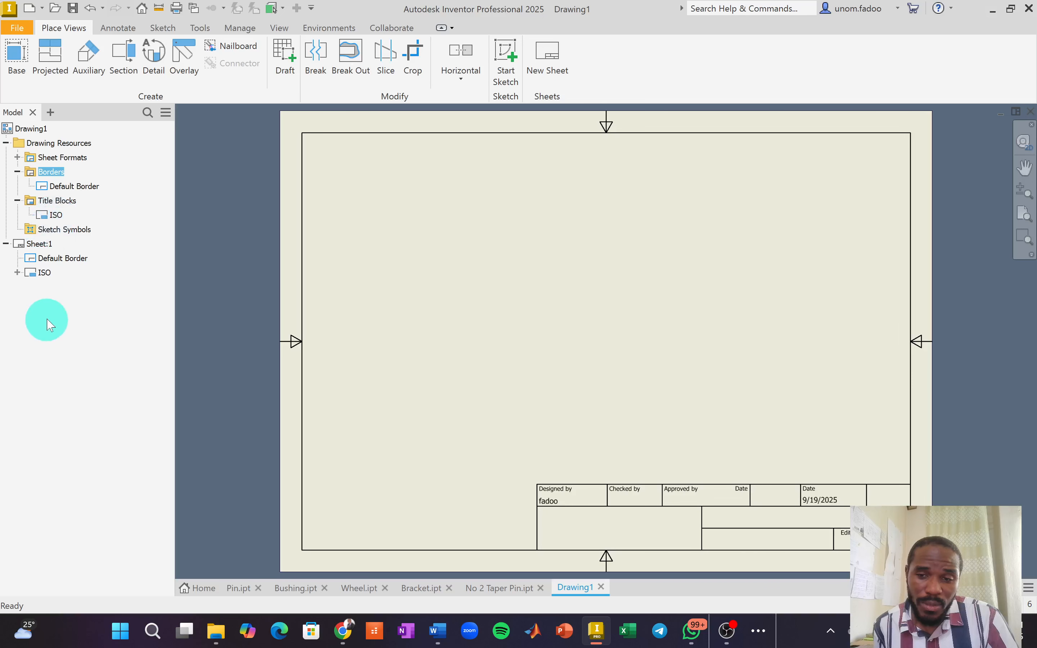
pyautogui.click(17, 171)
pyautogui.click(6, 143)
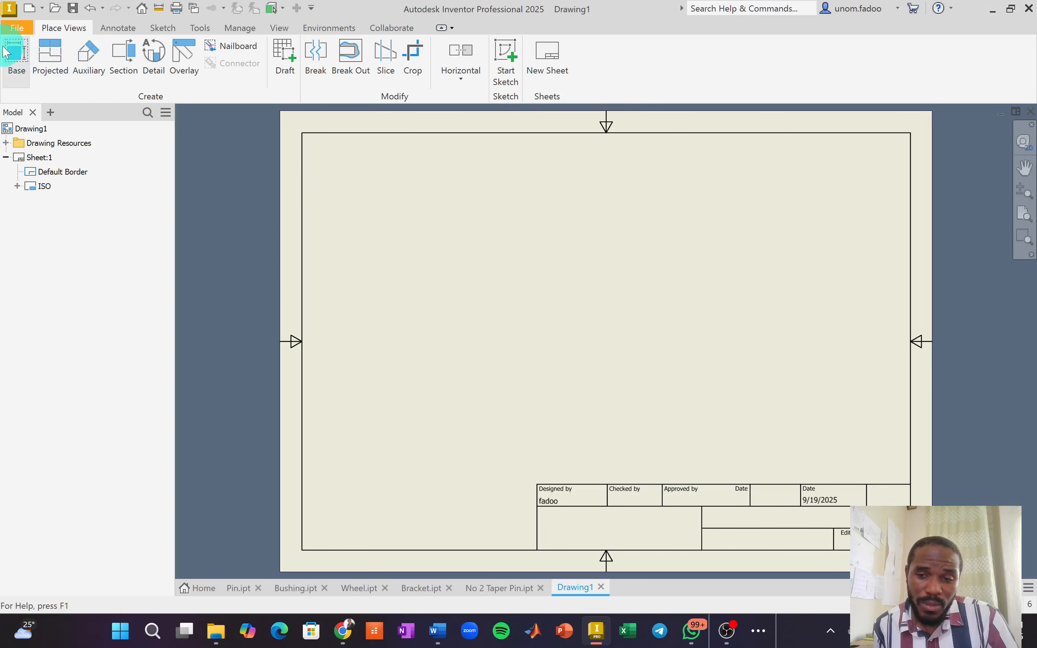
# Start a base drawing view and pick Pin.ipt from the Video Exercise folder as its model.
pyautogui.click(17, 58)
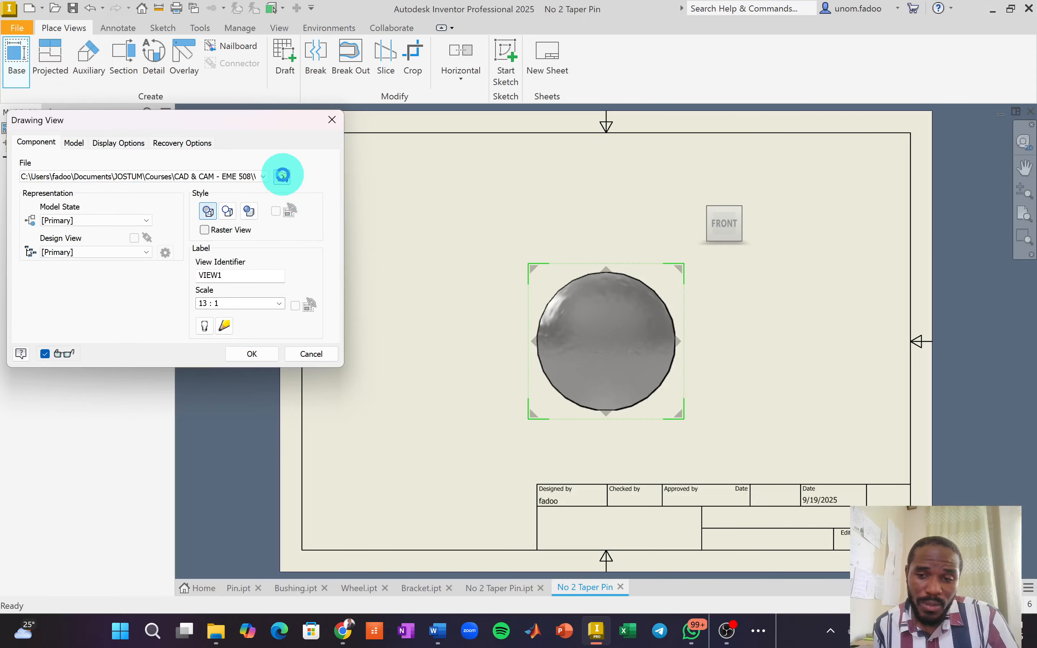
pyautogui.click(282, 177)
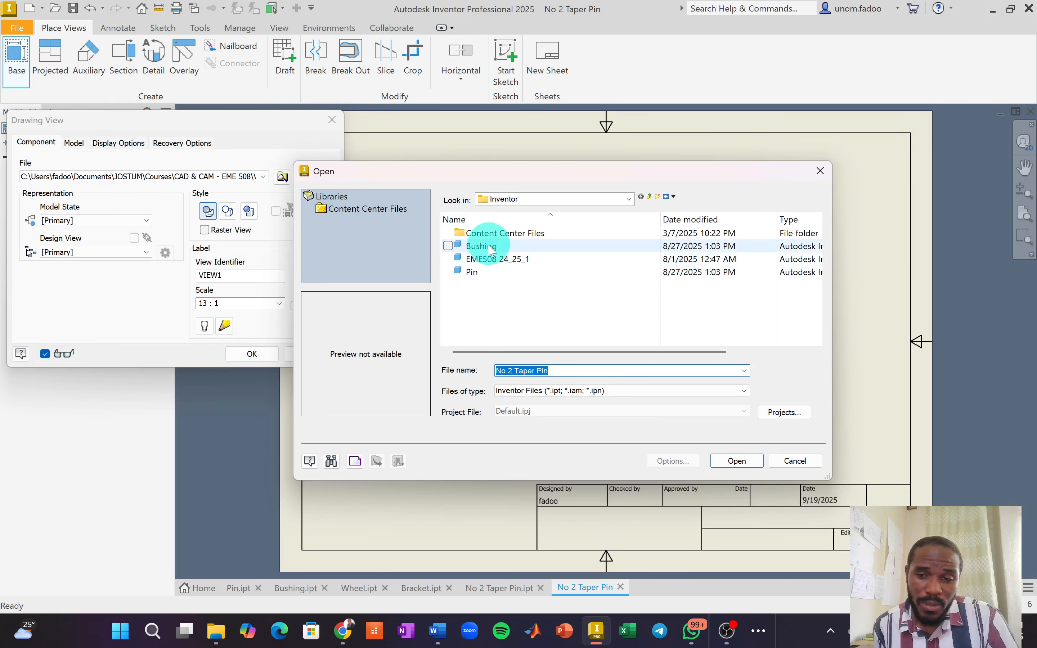
pyautogui.click(650, 197)
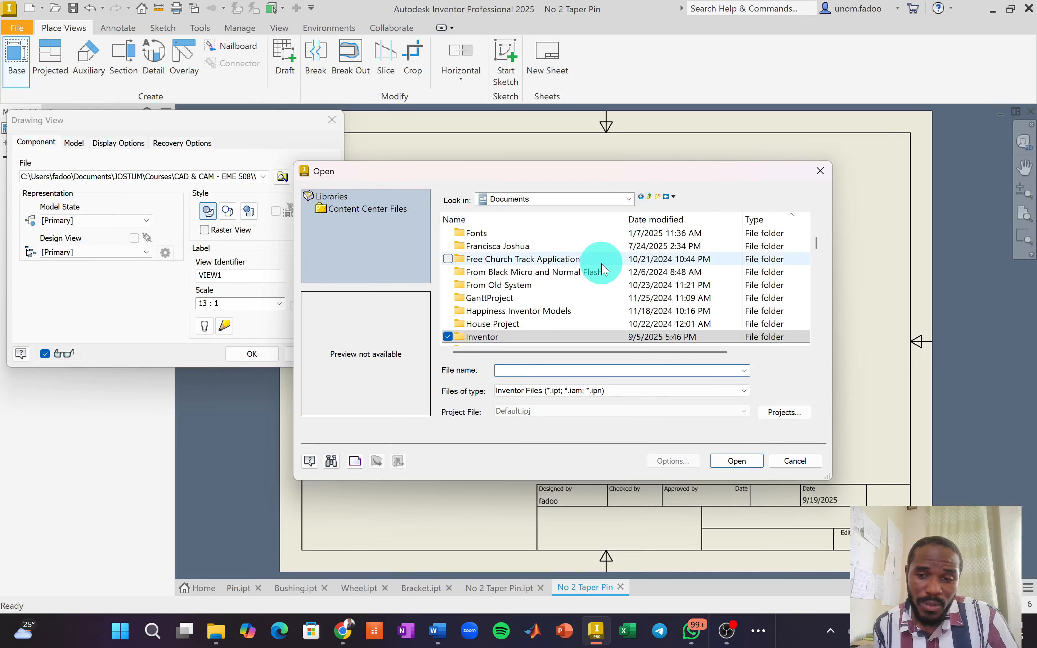
pyautogui.scroll(-1, 573, 294)
pyautogui.scroll(-1, 497, 295)
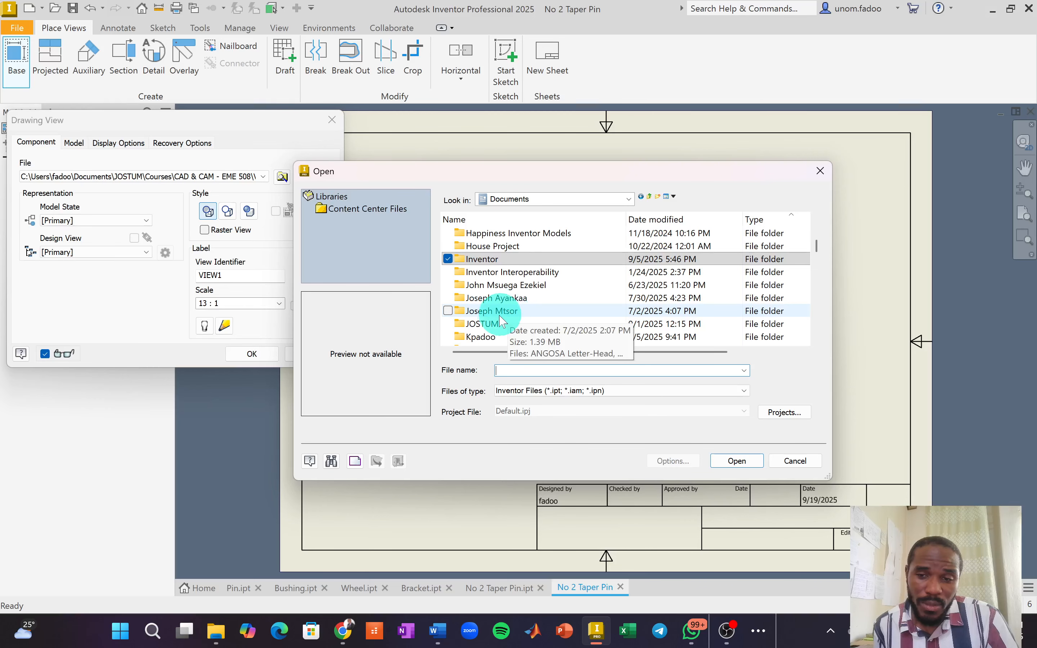
pyautogui.doubleClick(492, 326)
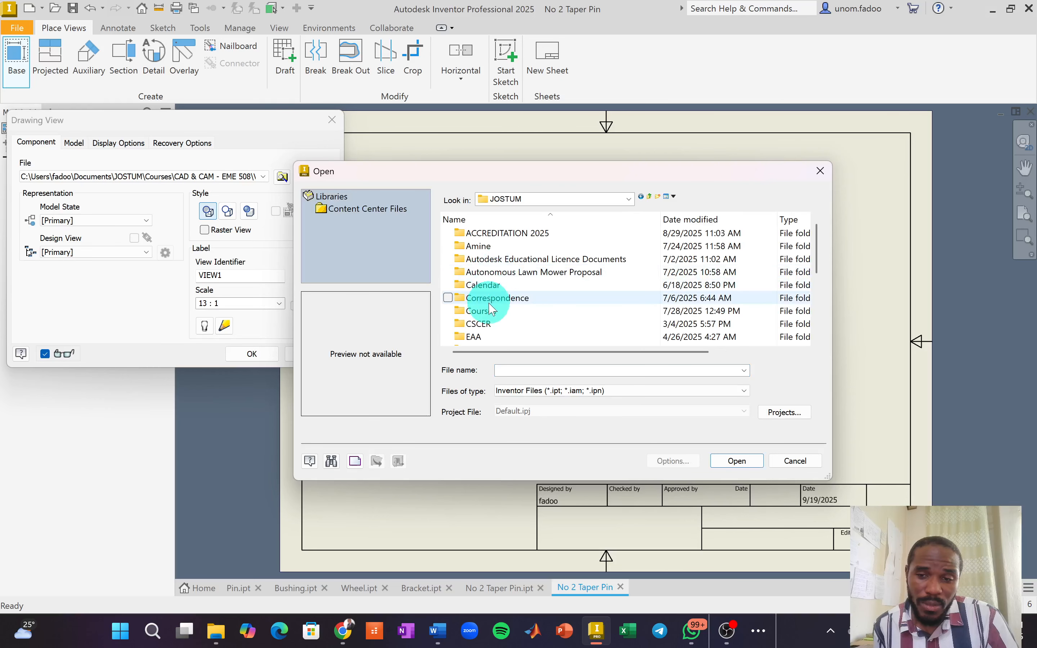
pyautogui.click(486, 314)
pyautogui.doubleClick(485, 314)
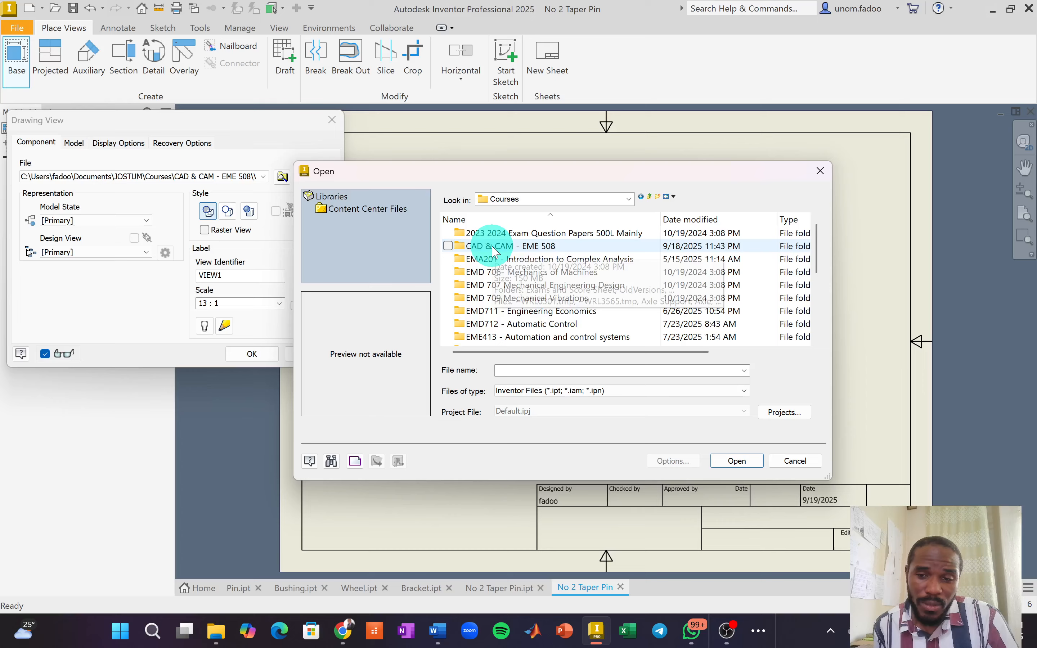
pyautogui.doubleClick(486, 312)
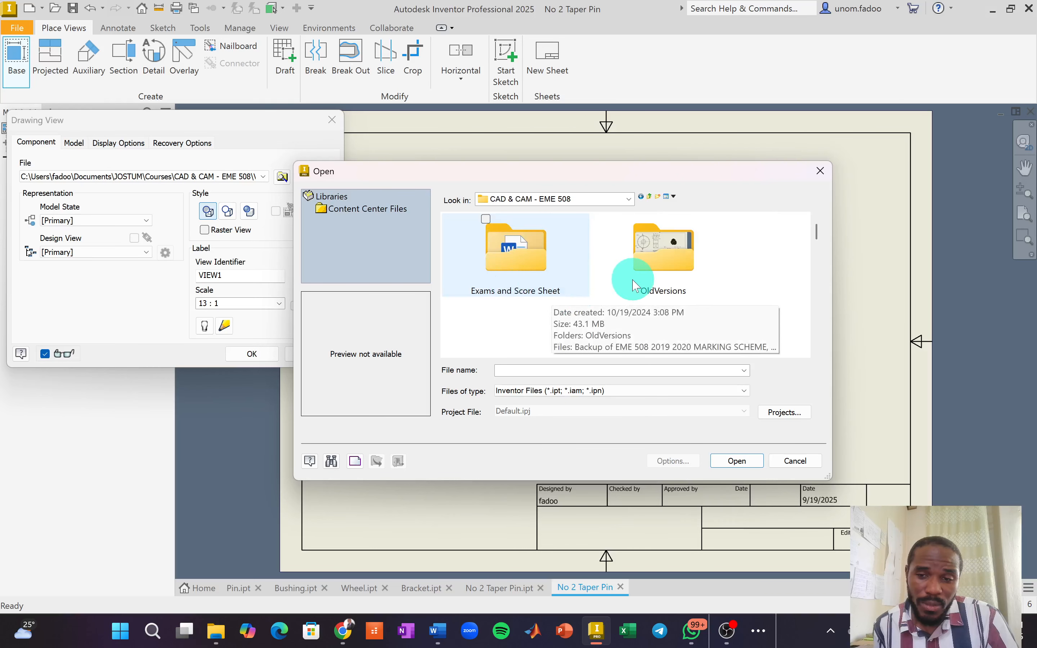
pyautogui.scroll(-4, 681, 292)
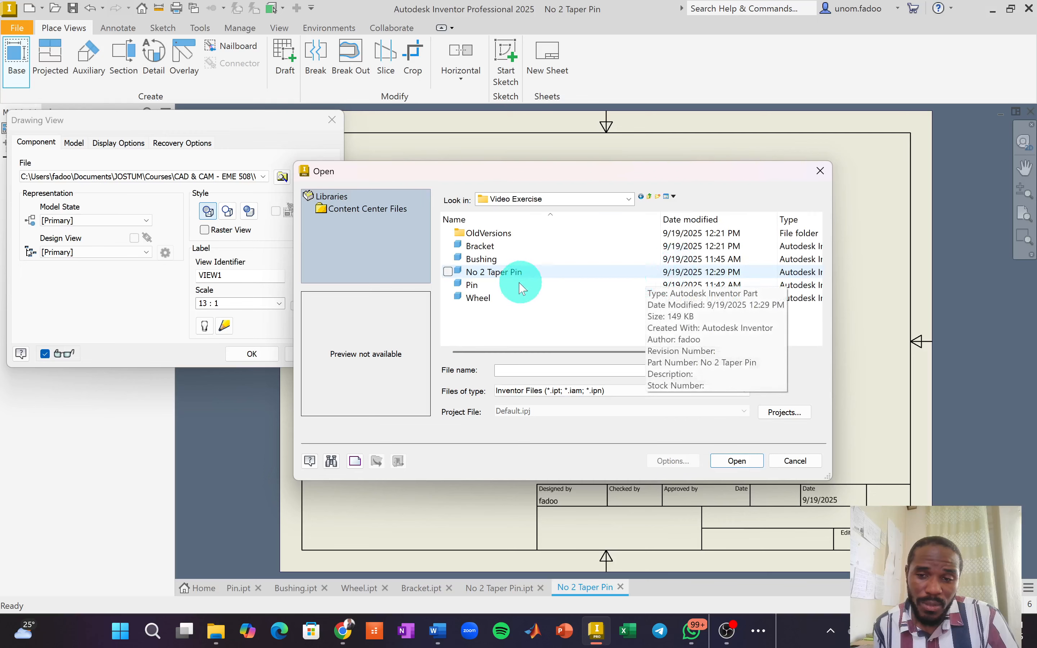
pyautogui.click(472, 285)
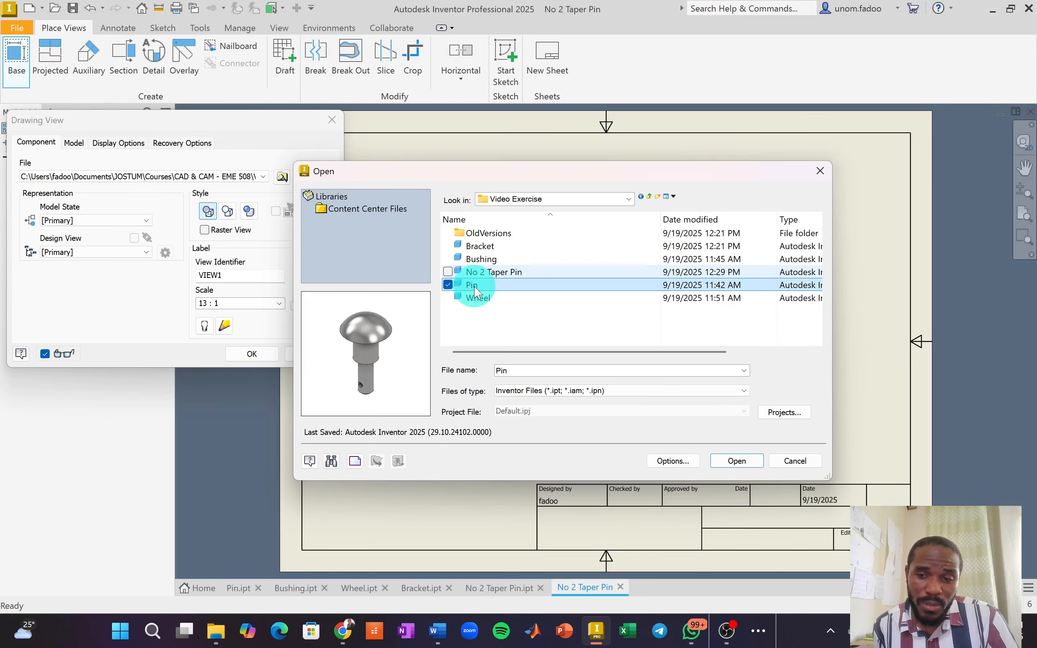
# Place the Pin's 1:1 front base view with top, bottom and side projections around it.
pyautogui.click(737, 461)
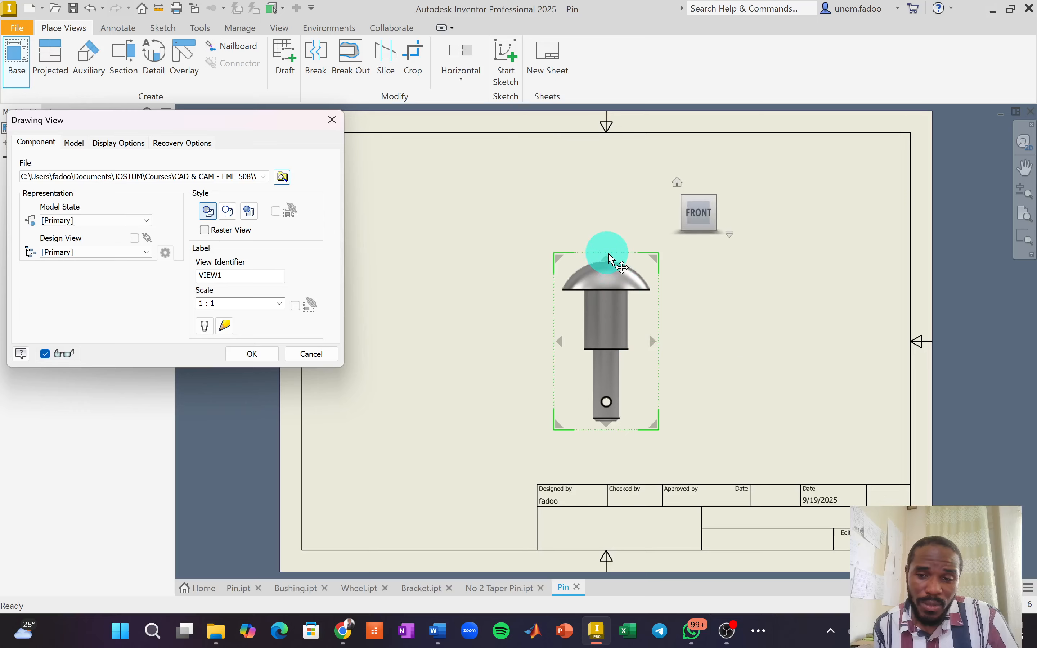
pyautogui.moveTo(606, 253); pyautogui.dragTo(483, 286)
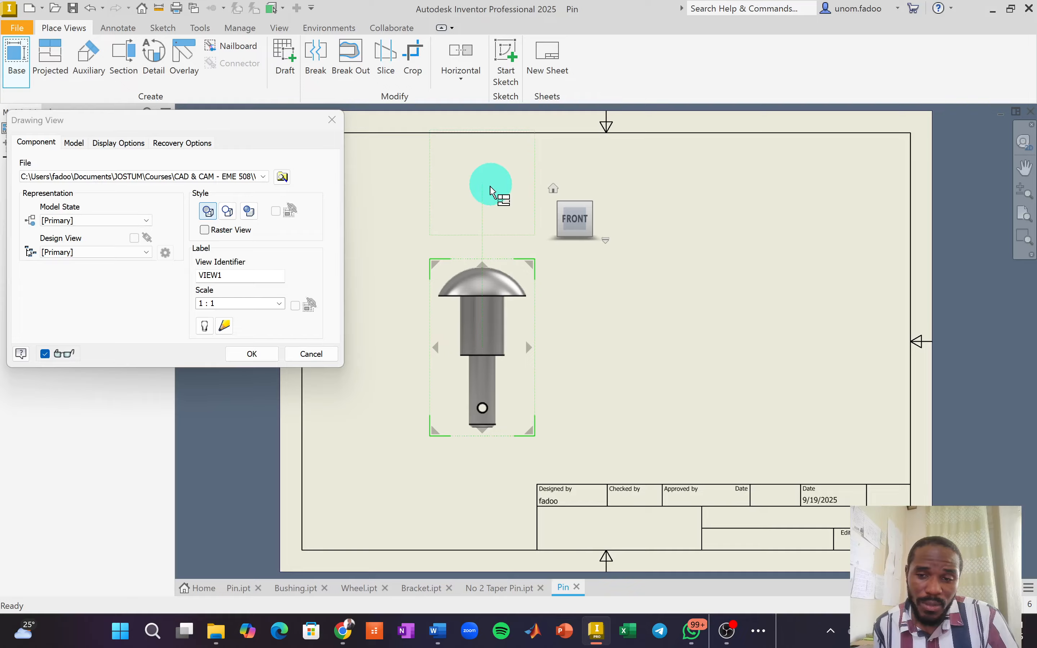
pyautogui.click(491, 196)
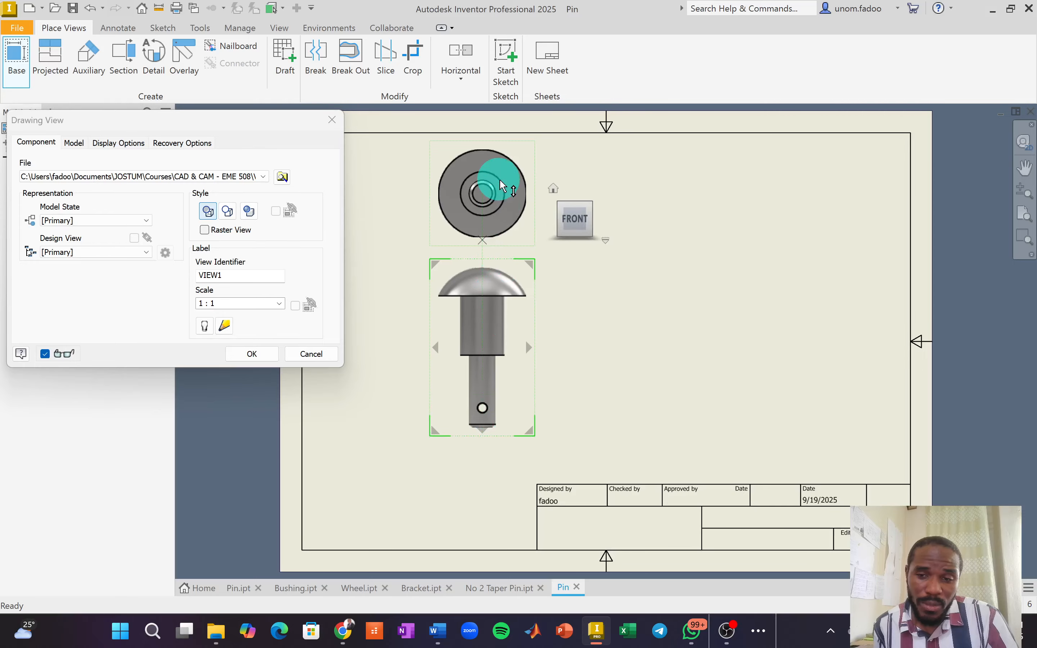
pyautogui.click(489, 510)
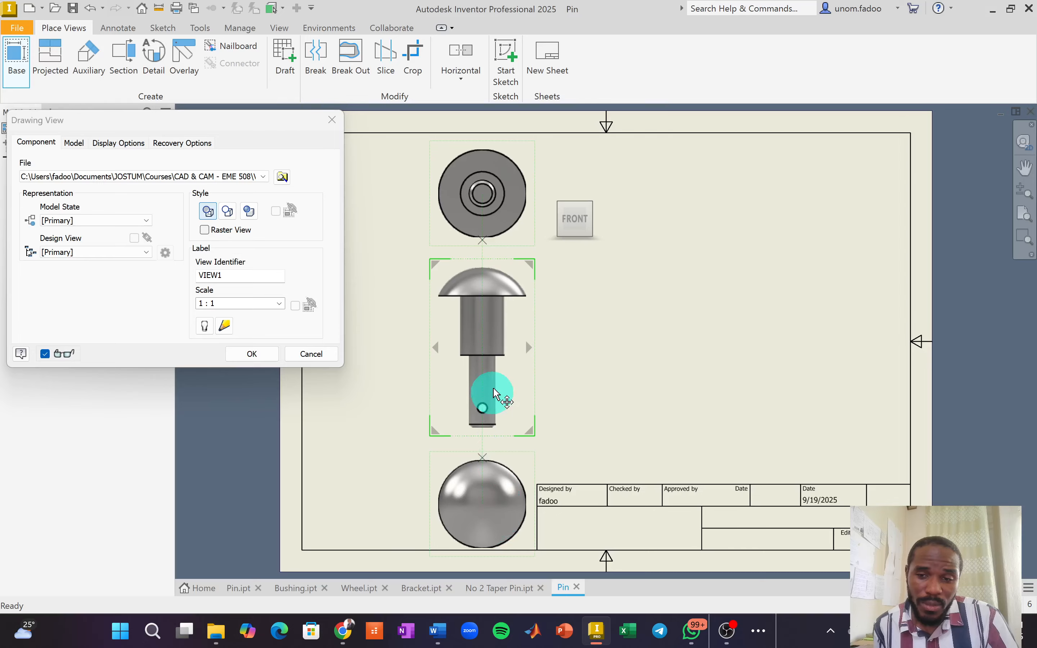
pyautogui.click(686, 366)
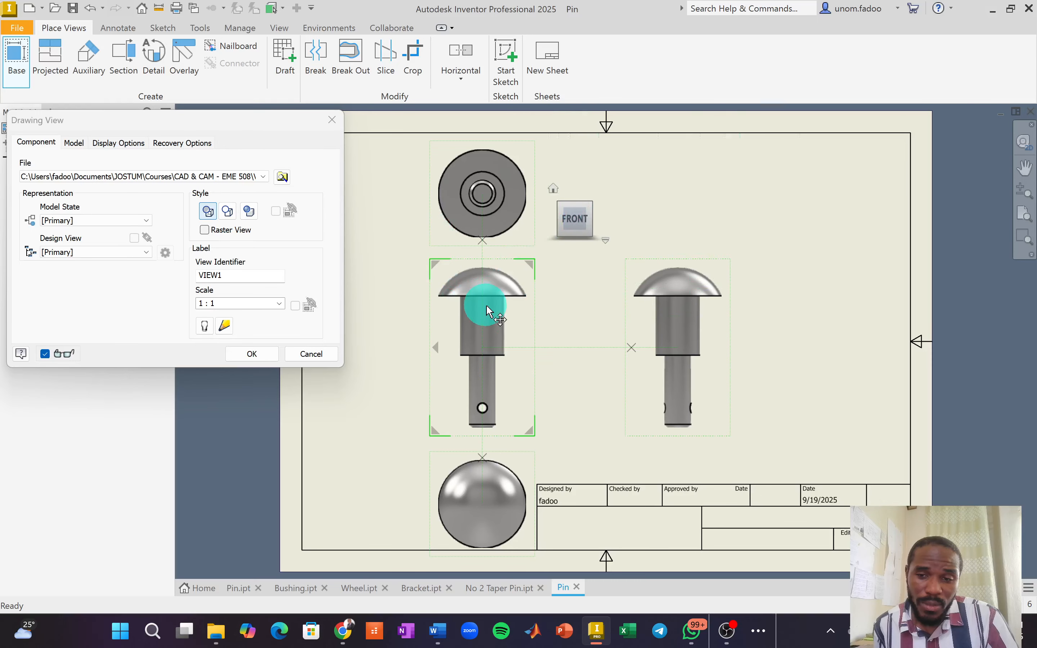
# Add isometric projections at the upper-right, upper-left, lower-left and lower-right corners.
pyautogui.click(661, 180)
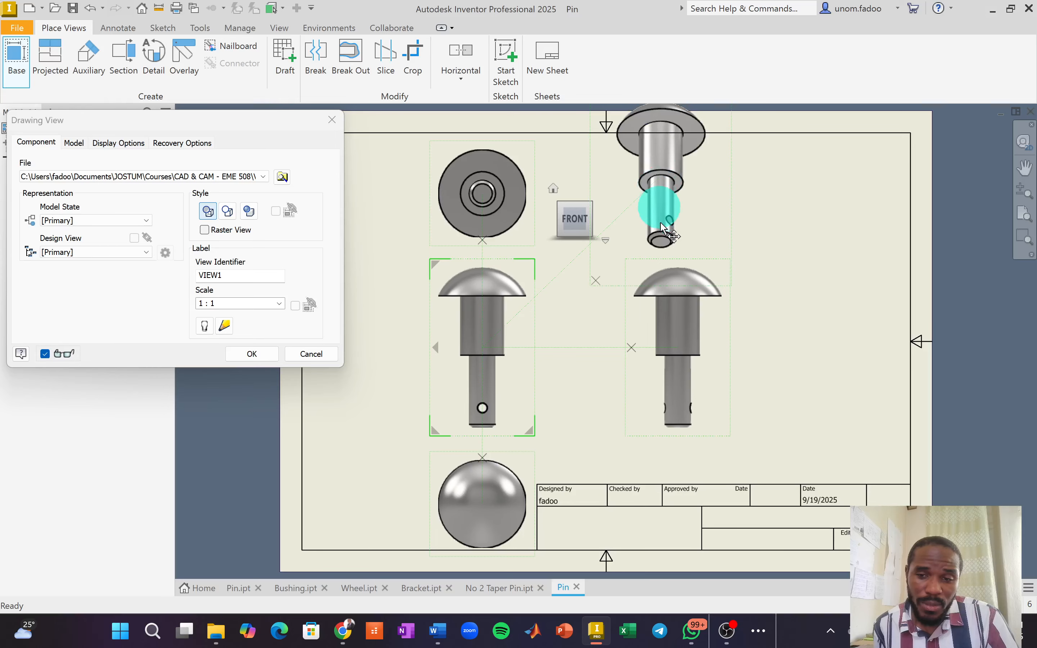
pyautogui.click(360, 162)
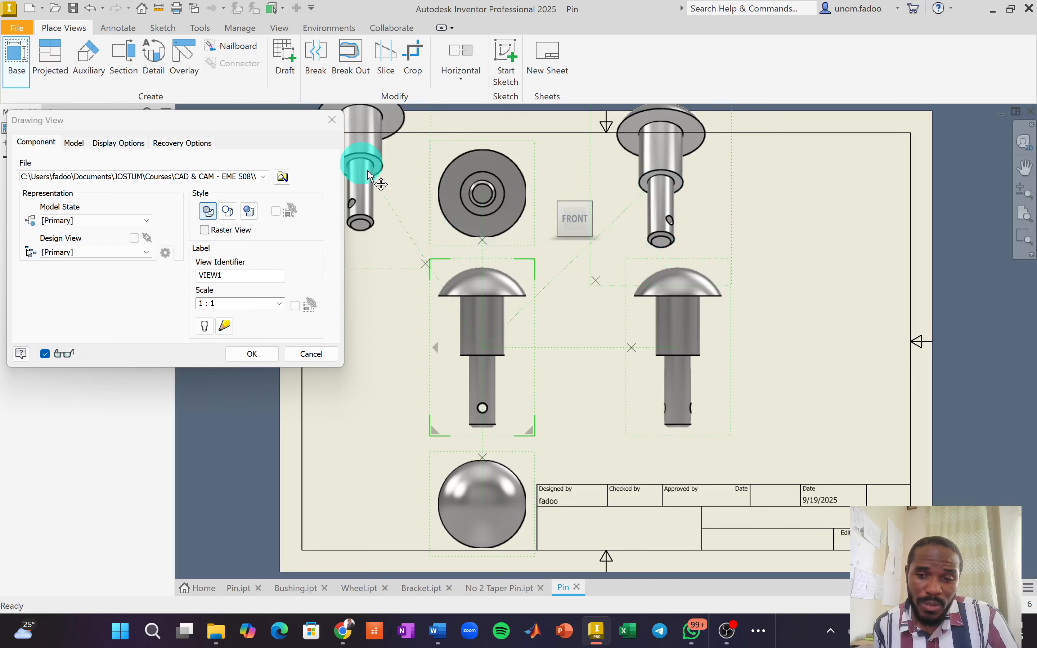
pyautogui.click(360, 504)
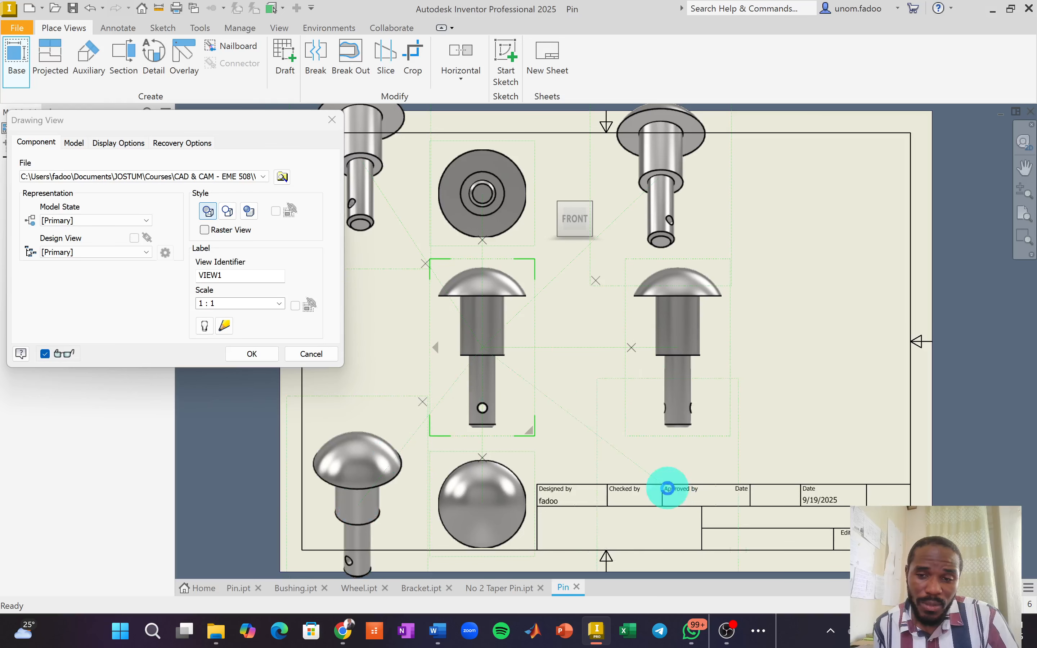
pyautogui.click(667, 489)
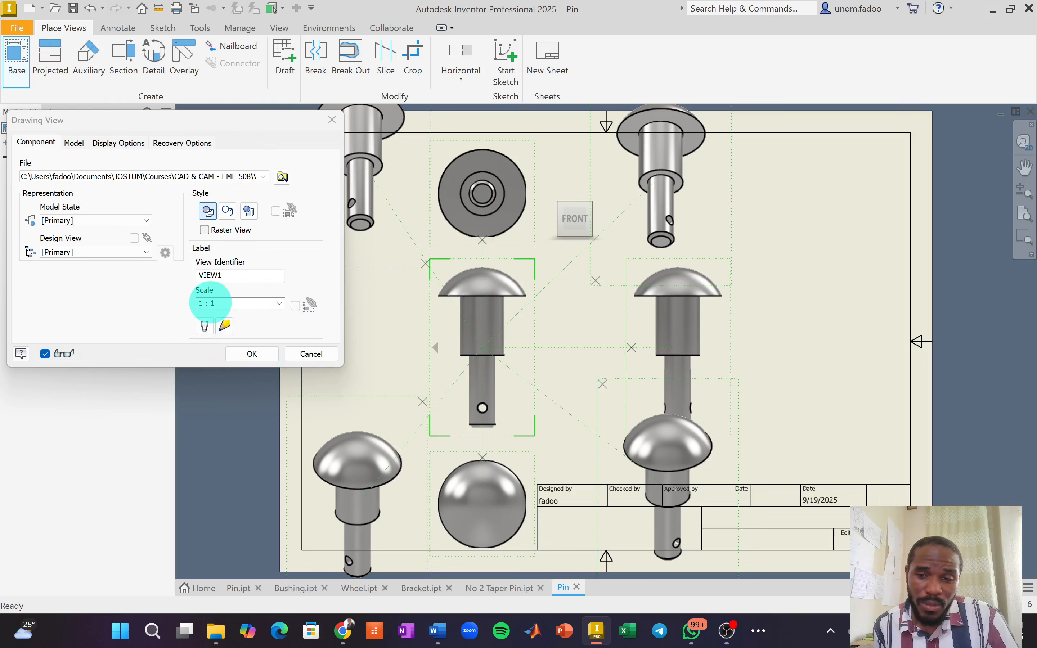
# Finish the views and delete the upper-left and upper-right isometric views.
pyautogui.click(246, 354)
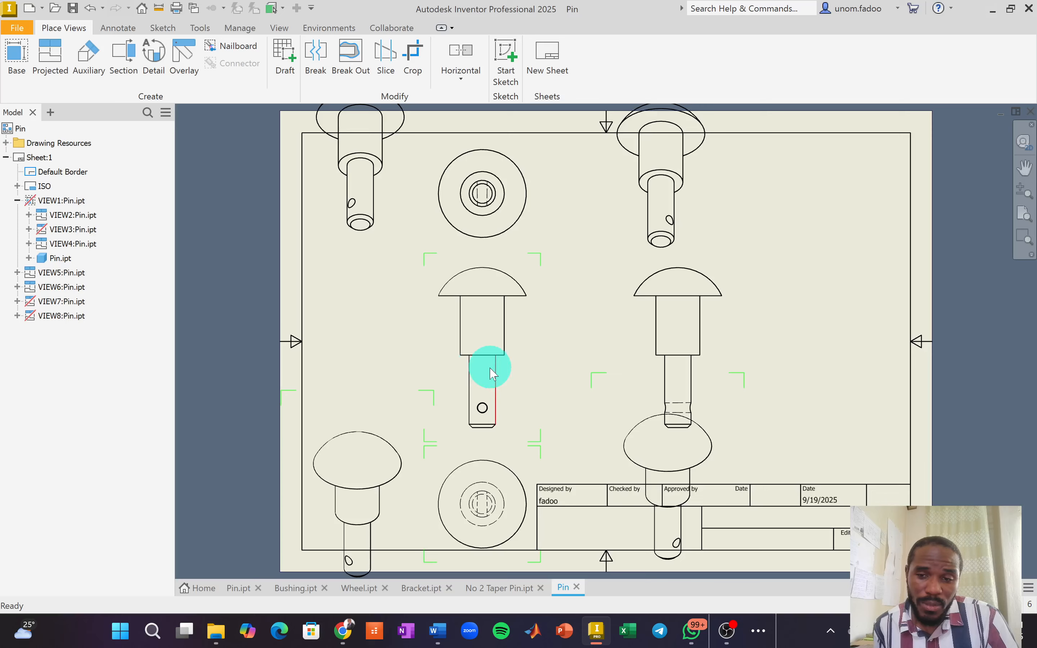
pyautogui.click(332, 245)
pyautogui.press('Delete')
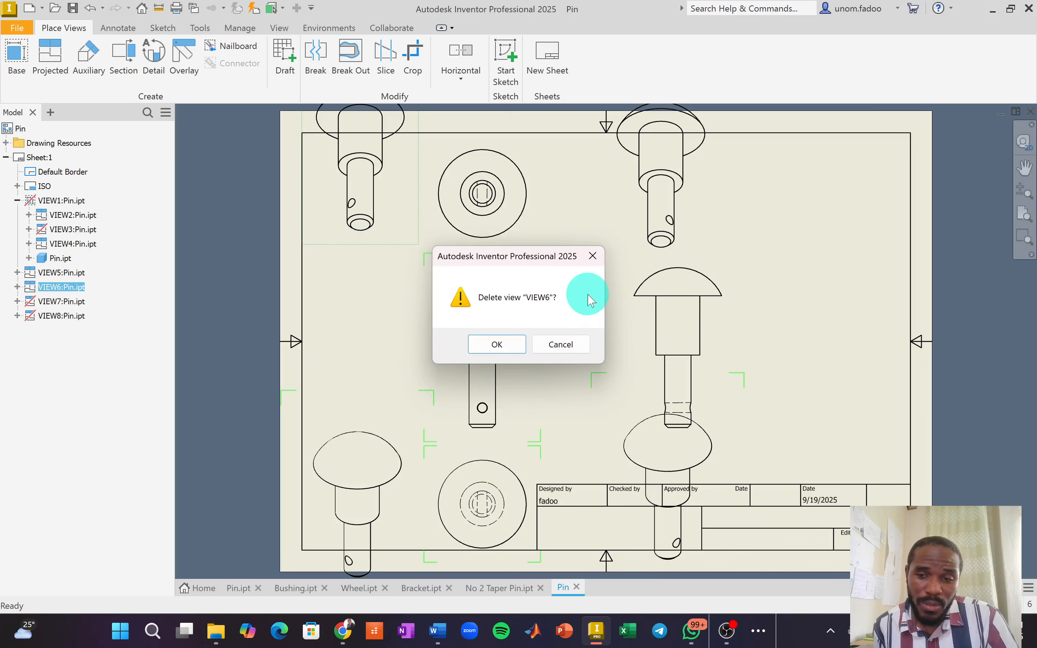
pyautogui.click(497, 345)
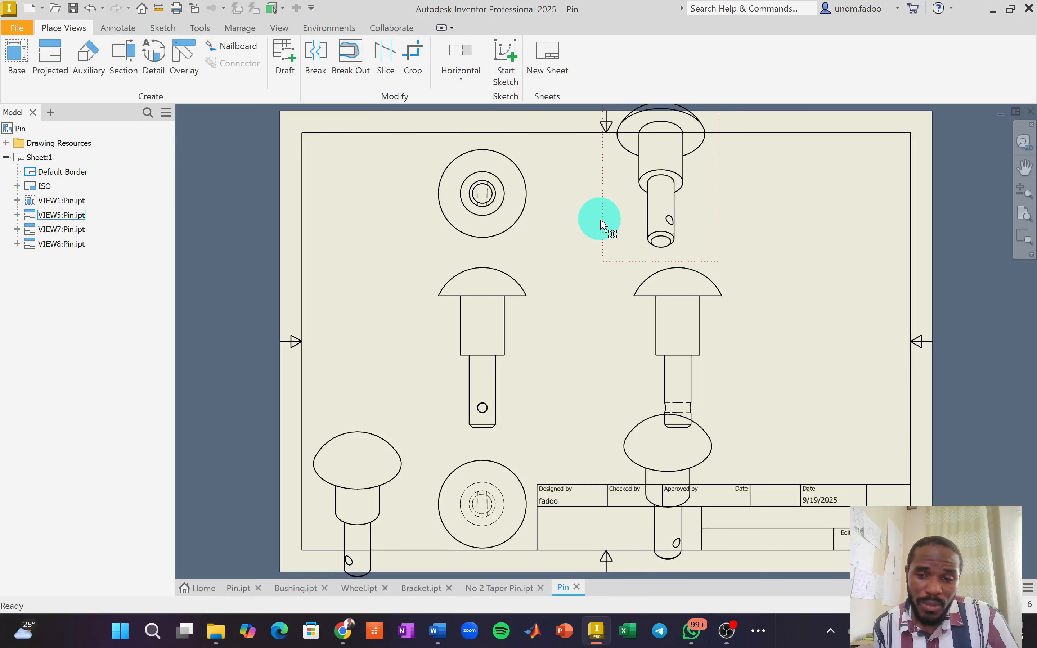
pyautogui.press('Delete')
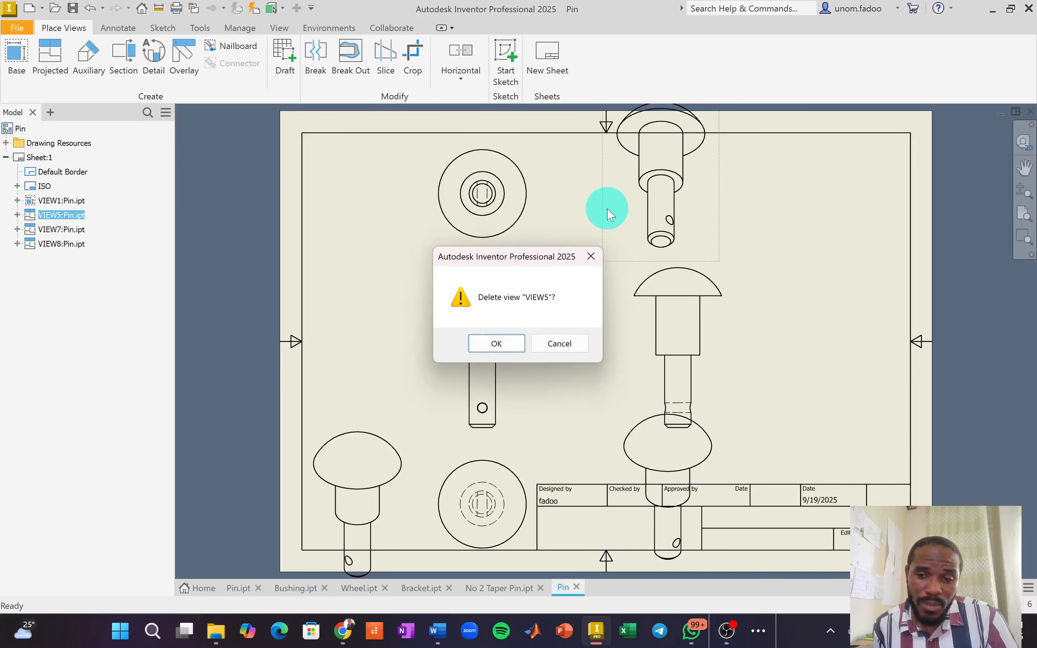
pyautogui.click(516, 345)
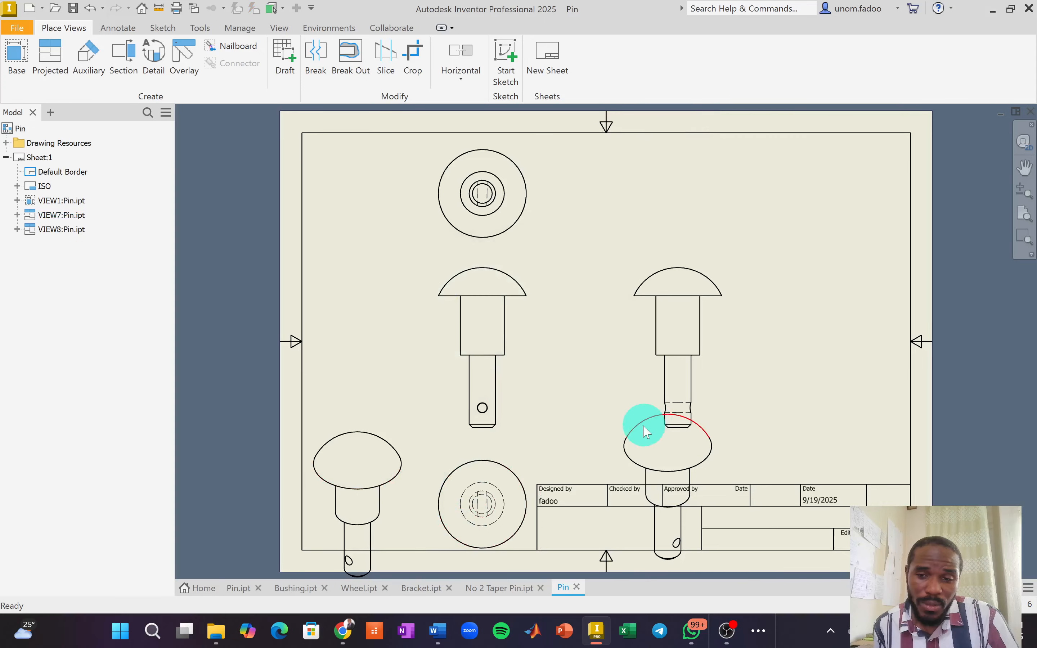
# Delete the lower-right isometric view, put the side view left, remaining isometric top-right.
pyautogui.click(611, 430)
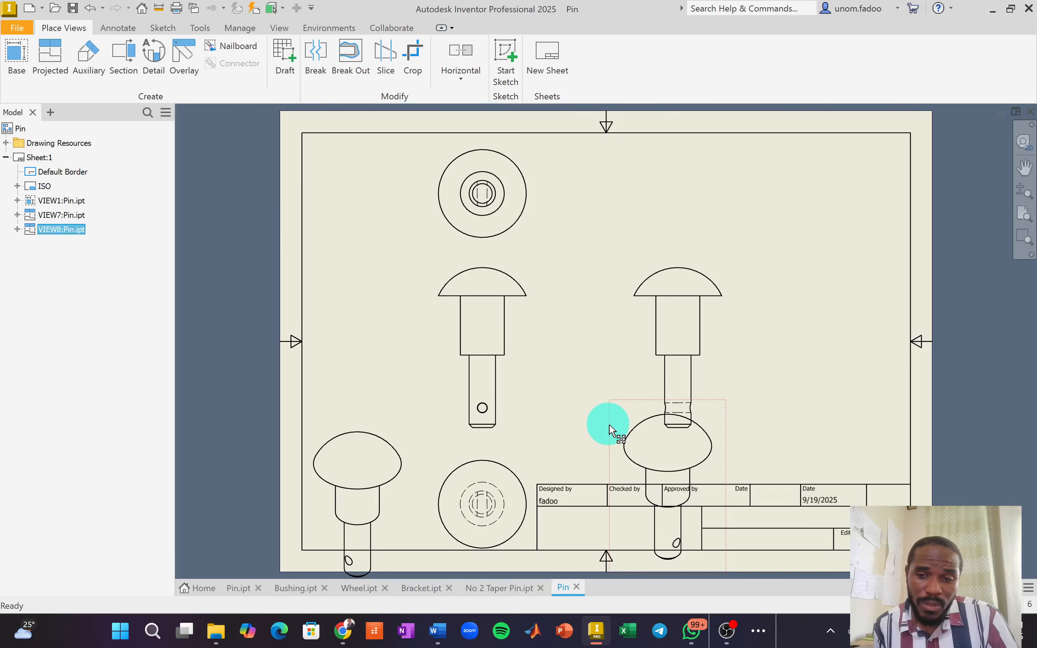
pyautogui.press('Delete')
pyautogui.click(514, 343)
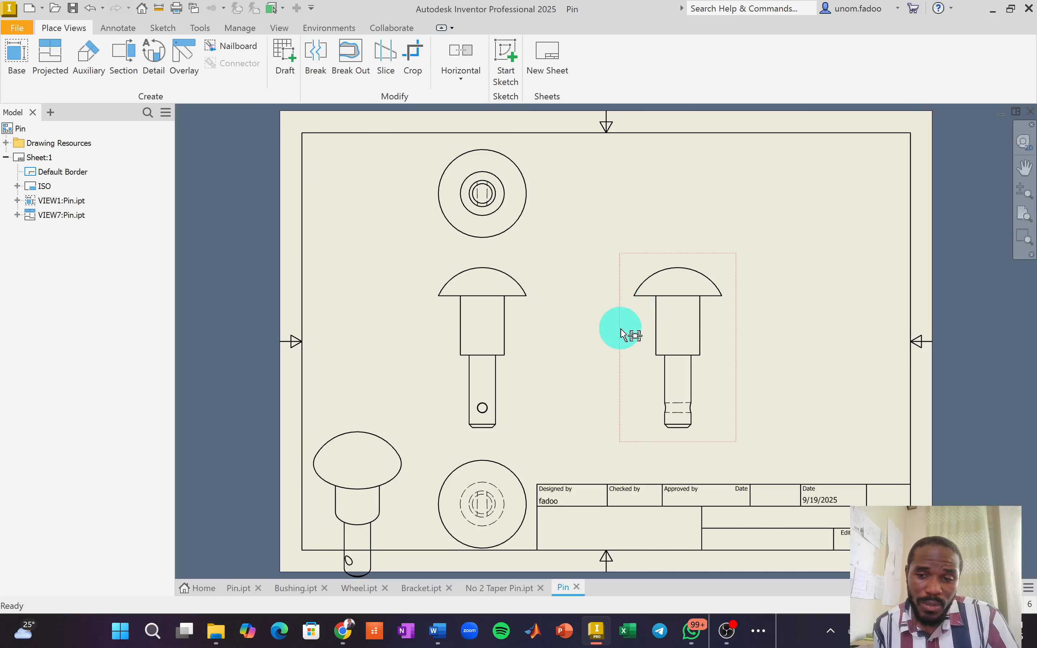
pyautogui.moveTo(621, 331); pyautogui.dragTo(312, 328)
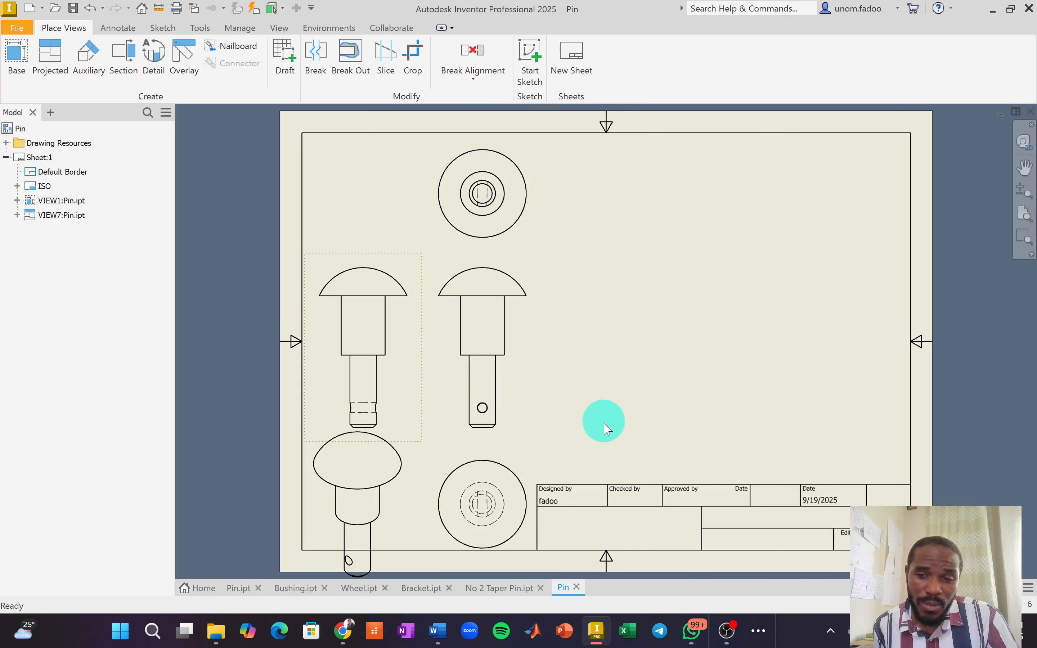
pyautogui.moveTo(412, 482); pyautogui.dragTo(867, 210)
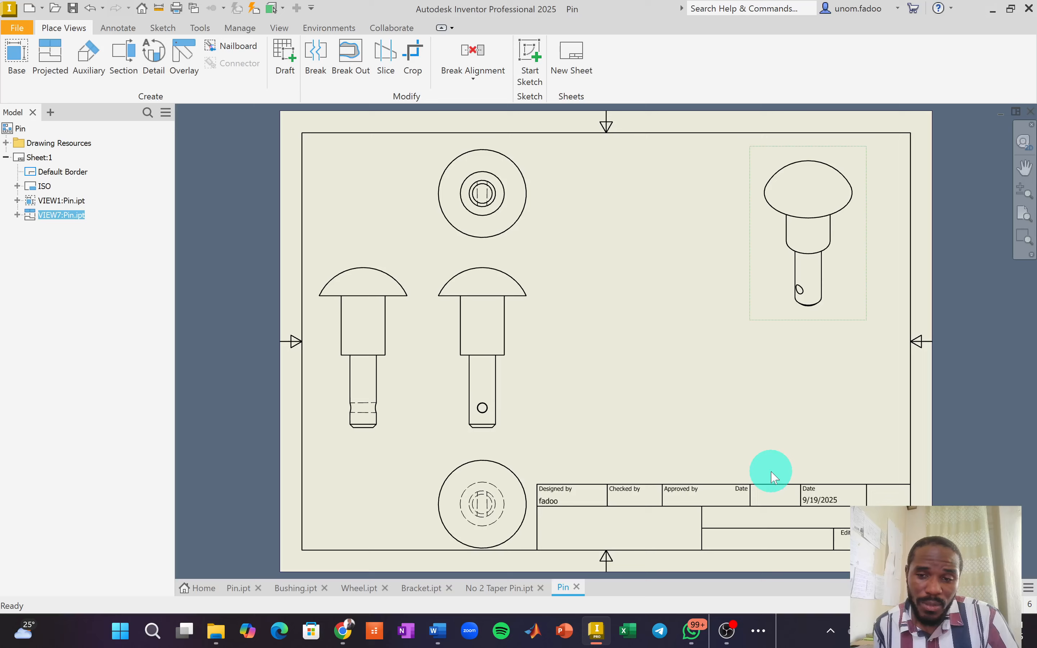
# Set the isometric view's style to Hidden Line Removed with Shaded rendering.
pyautogui.rightClick(751, 261)
pyautogui.click(749, 246)
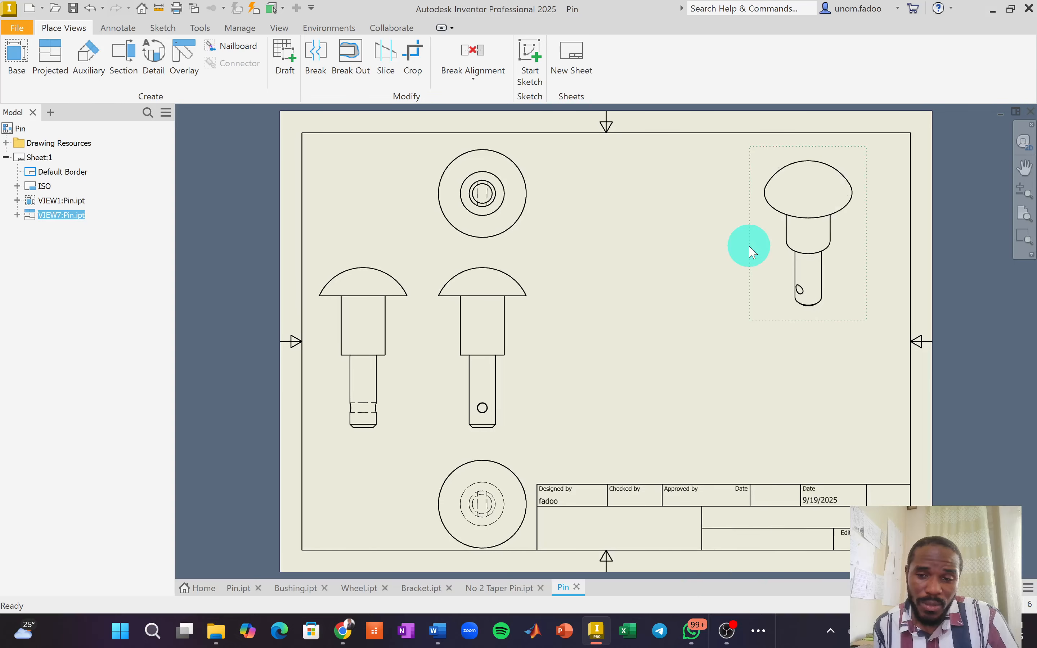
pyautogui.click(208, 211)
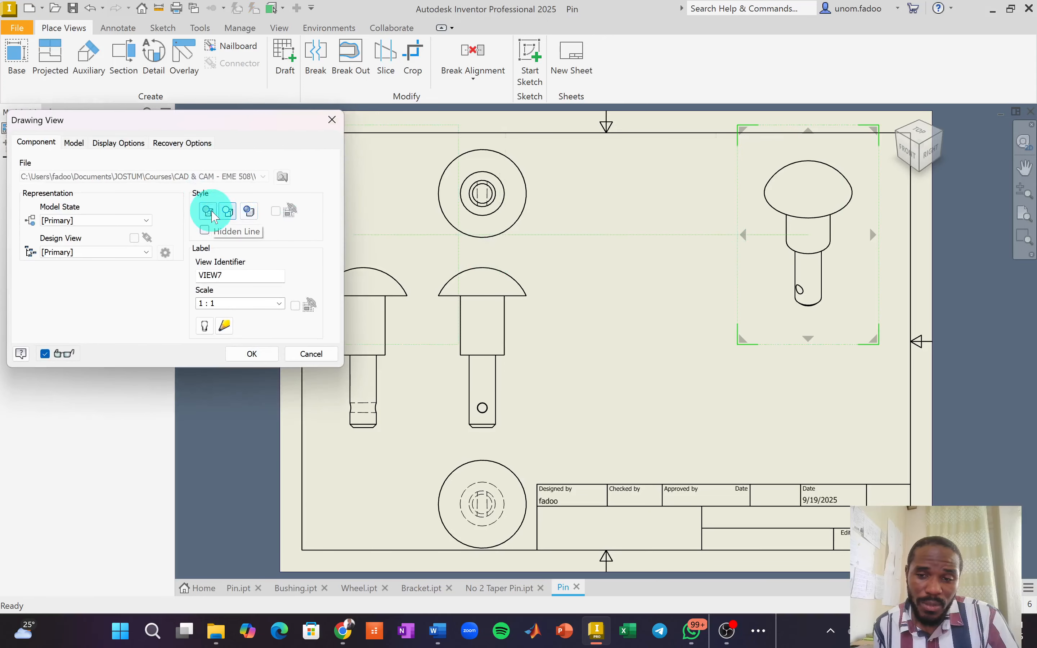
pyautogui.click(228, 212)
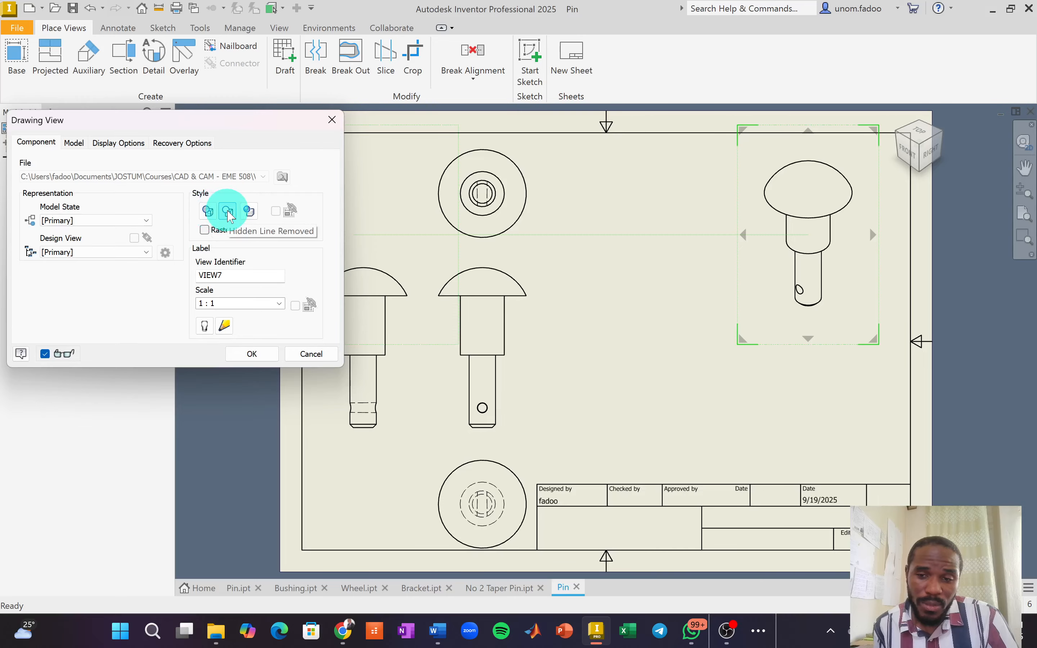
pyautogui.click(250, 212)
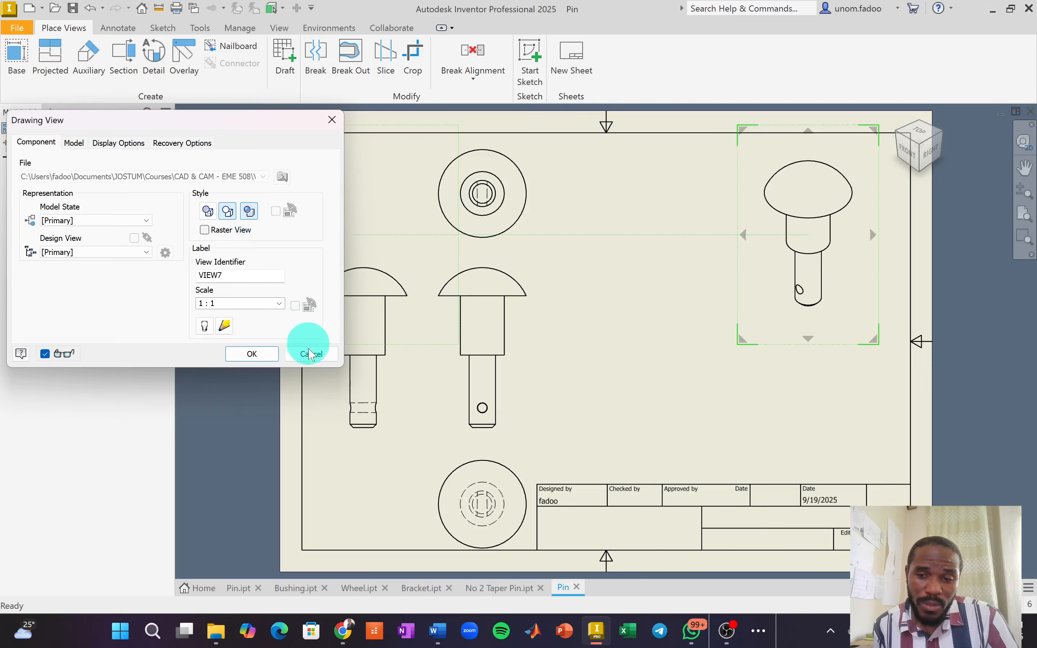
pyautogui.click(248, 355)
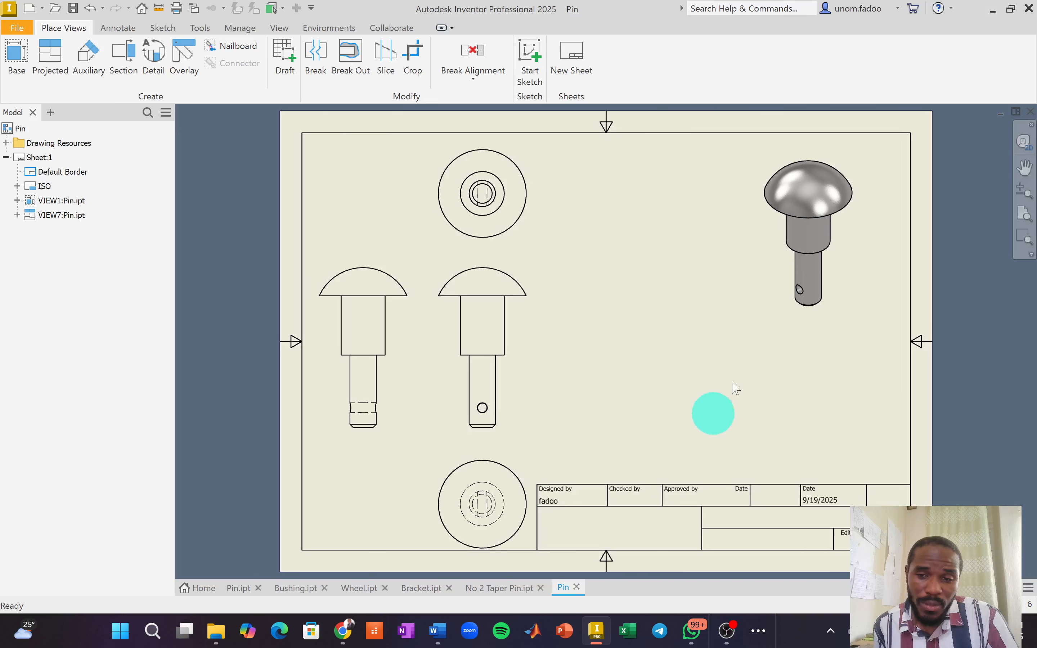
# Nudge the shaded isometric view slightly left and down, and delete the top view.
pyautogui.moveTo(750, 246); pyautogui.dragTo(694, 266)
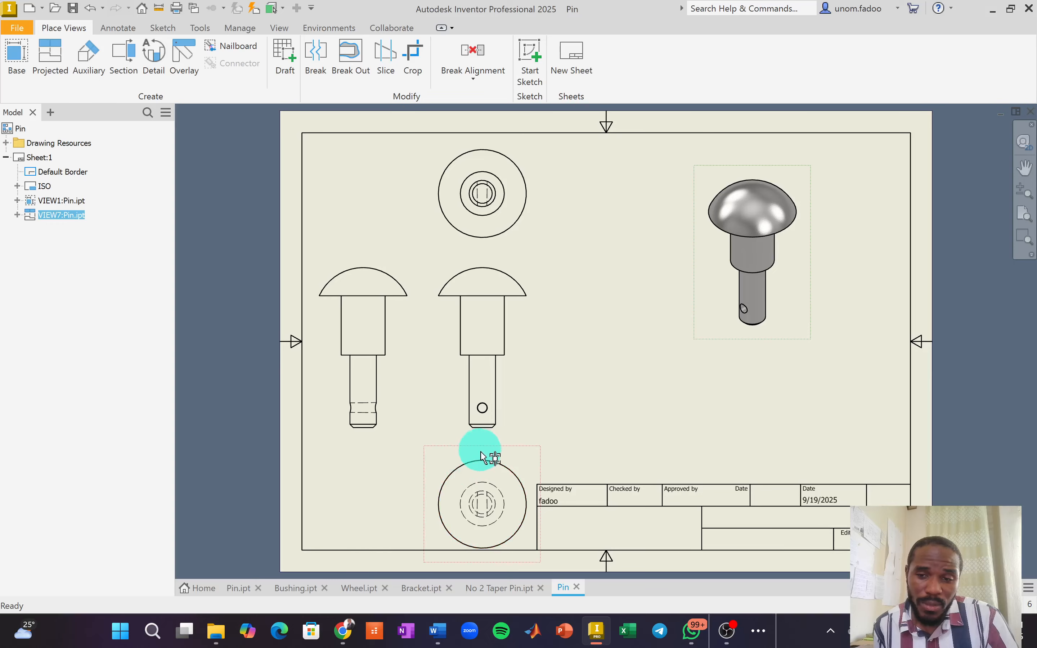
pyautogui.press('Escape')
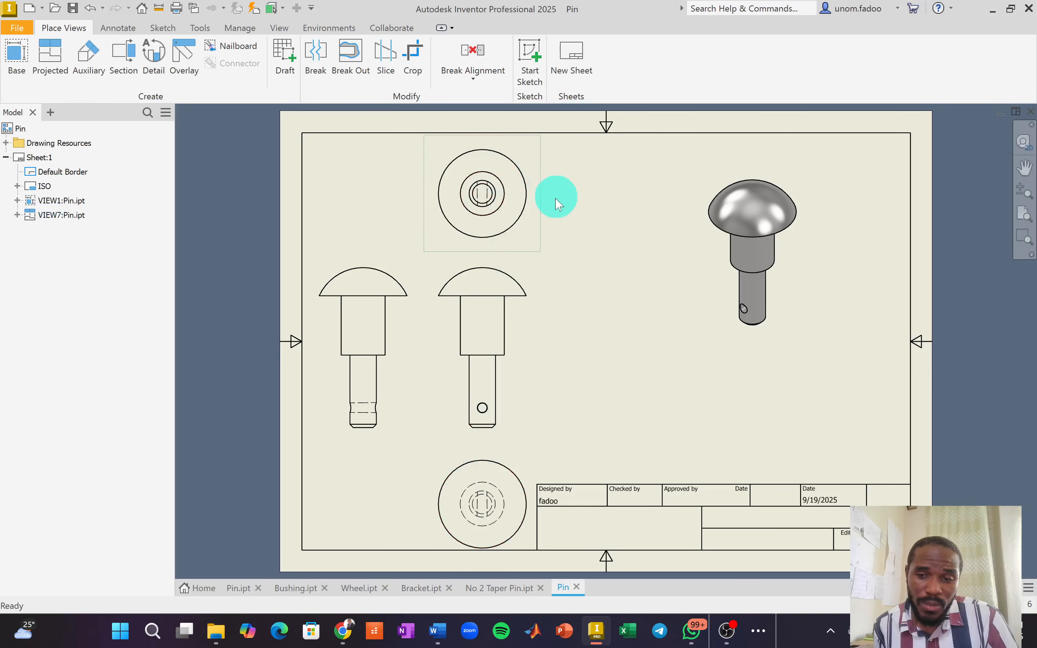
pyautogui.press('Delete')
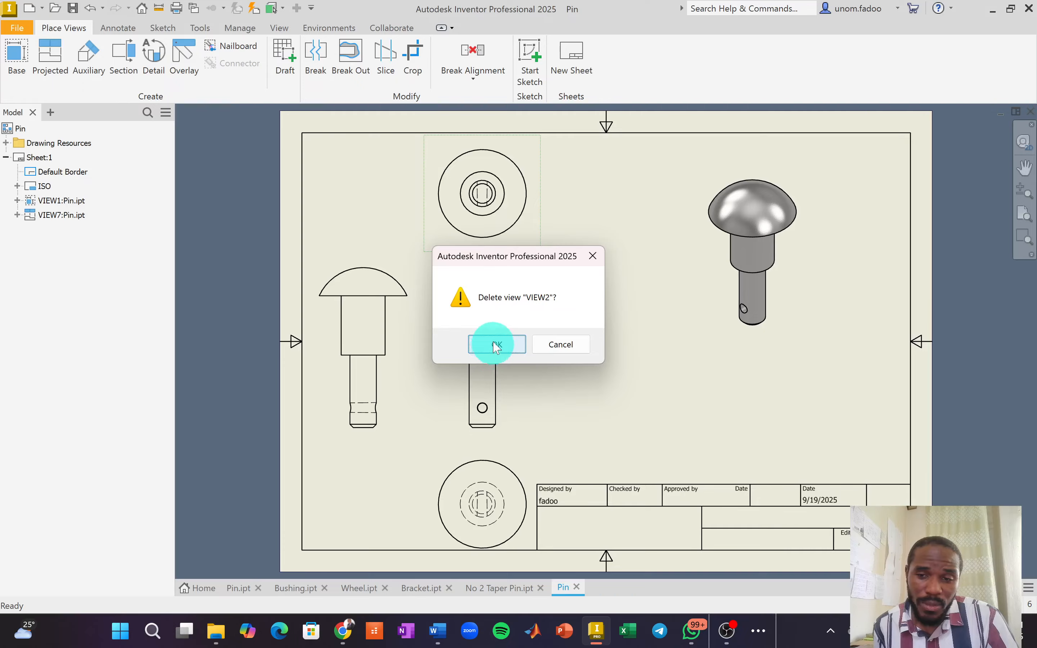
pyautogui.click(492, 343)
# Move the front view up the sheet with the circular end view aligned beneath it.
pyautogui.moveTo(531, 337)
pyautogui.mouseDown()
pyautogui.moveTo(549, 290)
pyautogui.moveTo(553, 160)
pyautogui.moveTo(580, 171)
pyautogui.mouseUp()
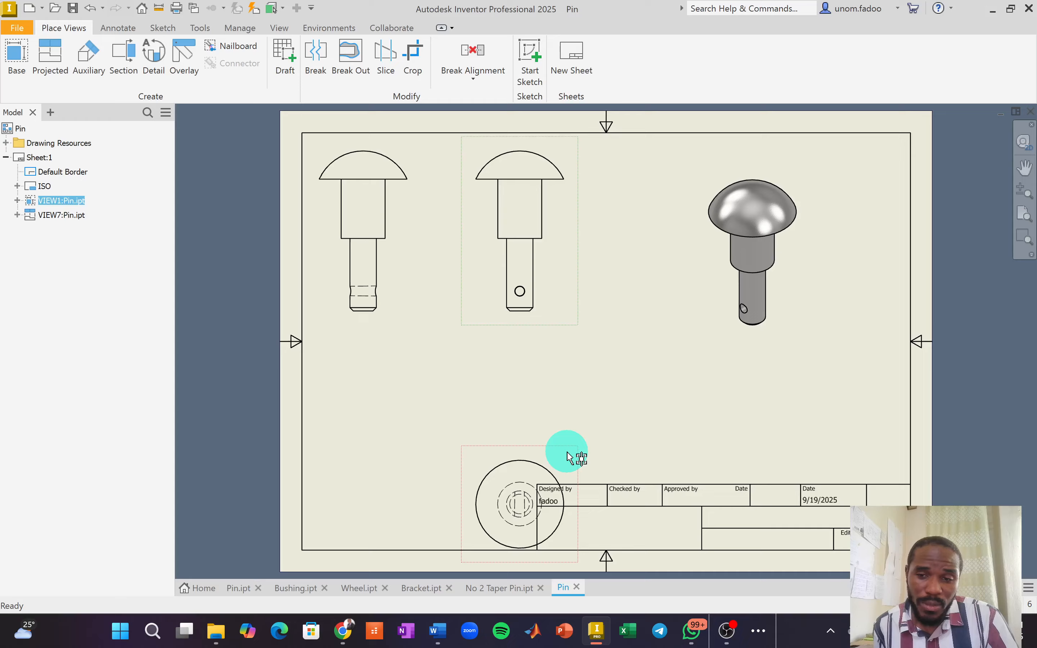
pyautogui.moveTo(568, 432); pyautogui.dragTo(574, 338)
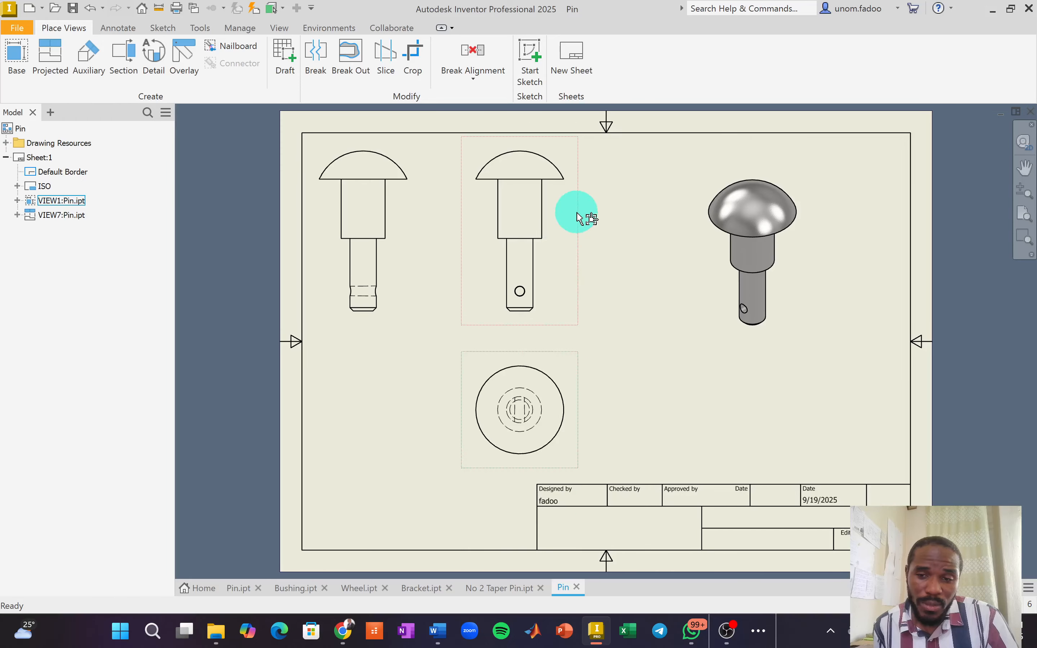
pyautogui.moveTo(578, 216); pyautogui.dragTo(602, 224)
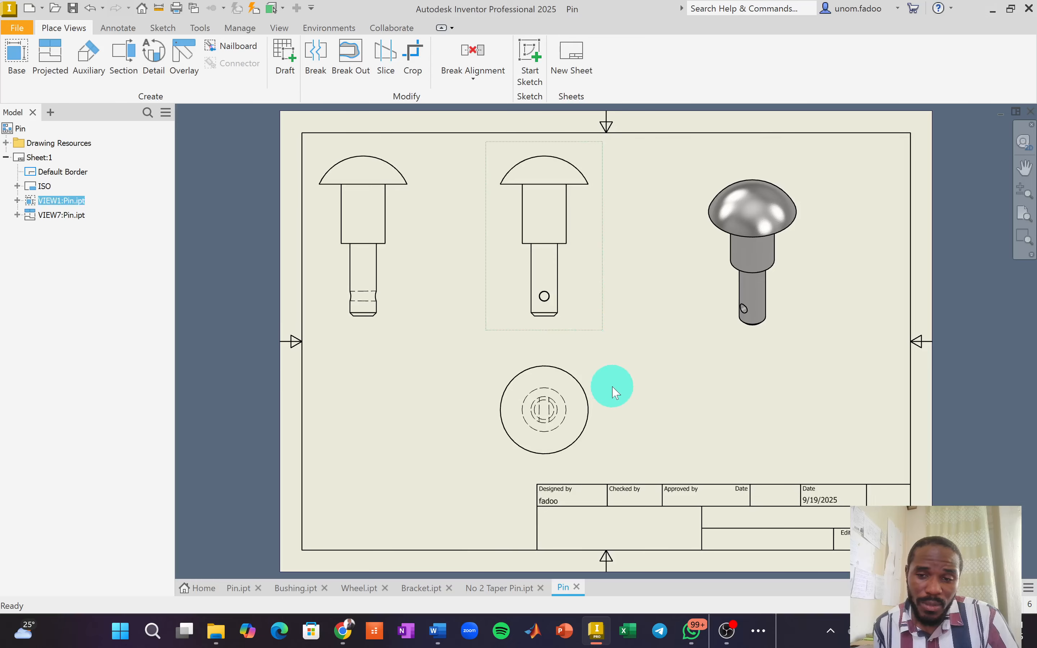
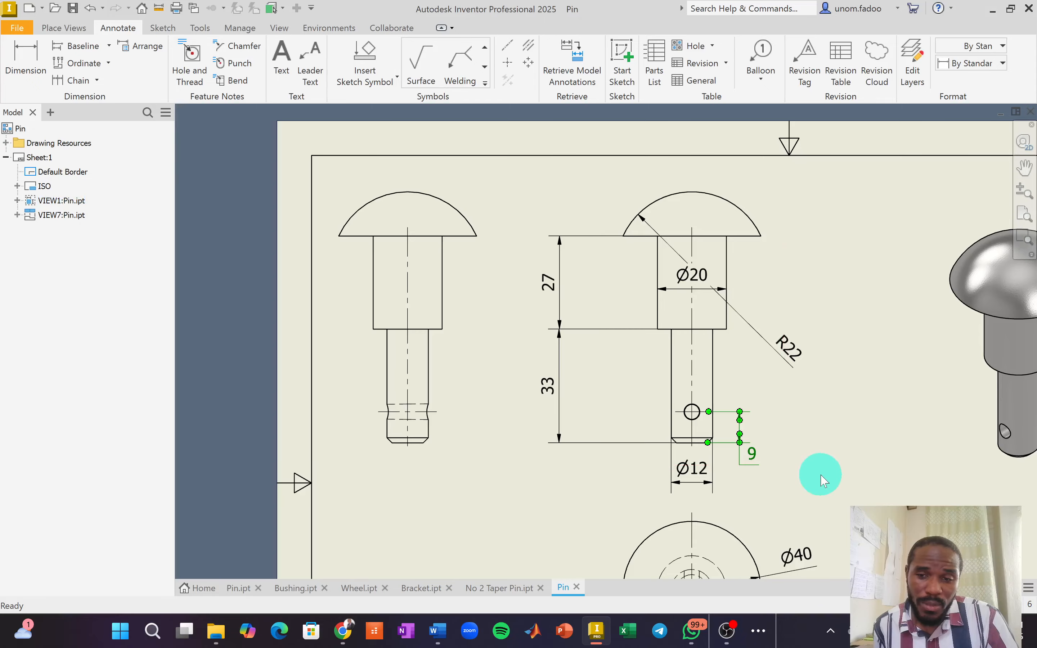
# Start a chamfer note and pick the chamfered edge at the pin's tip.
pyautogui.click(223, 50)
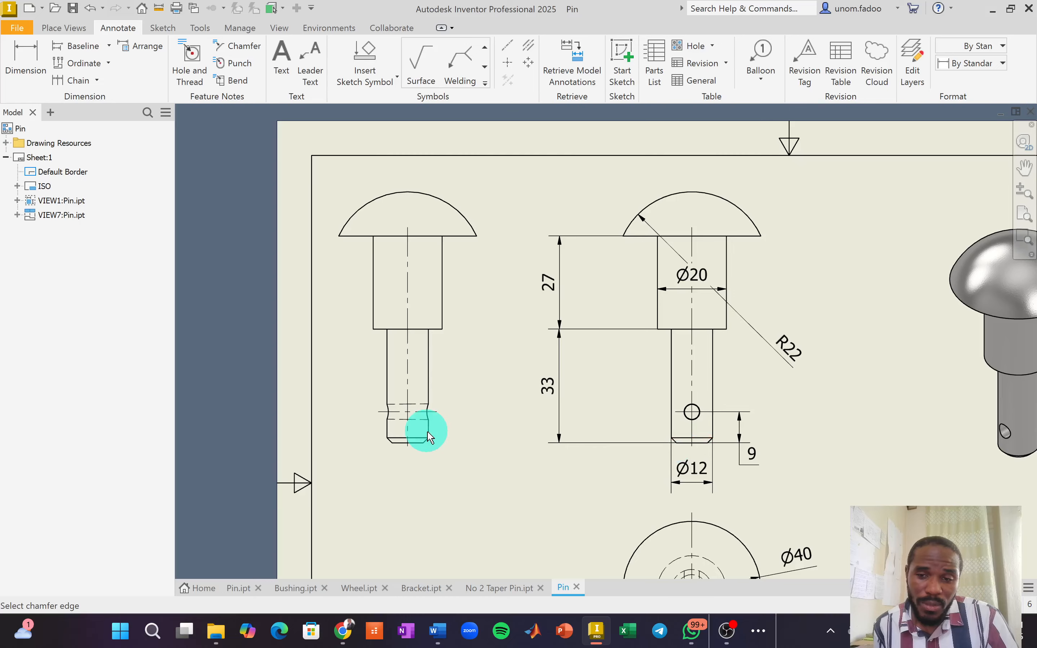
pyautogui.scroll(5, 424, 439)
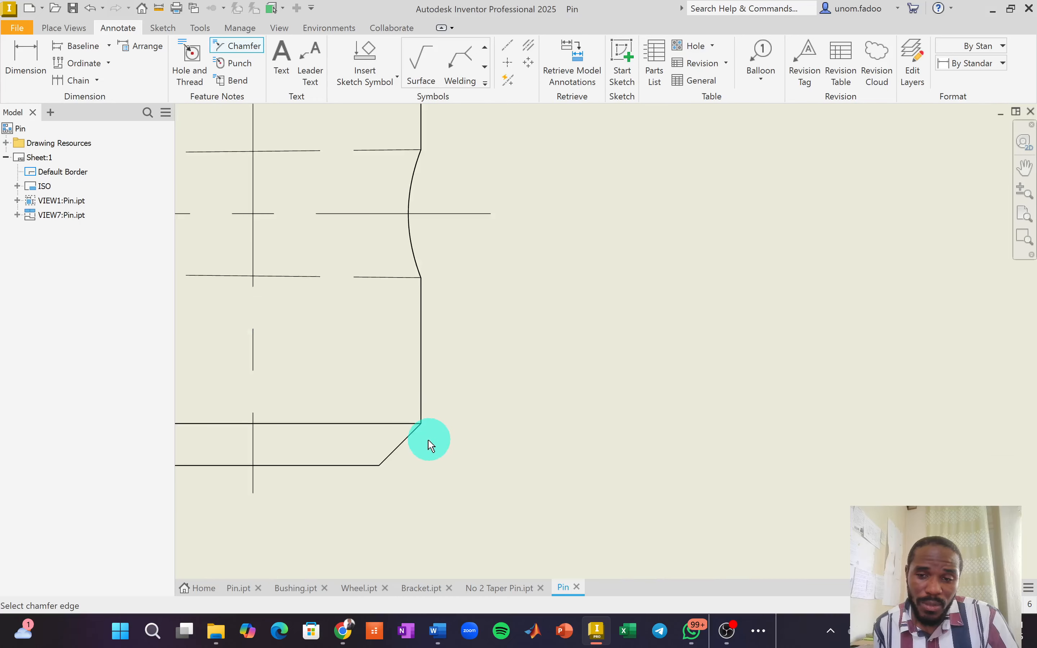
pyautogui.click(412, 435)
pyautogui.scroll(-5, 584, 497)
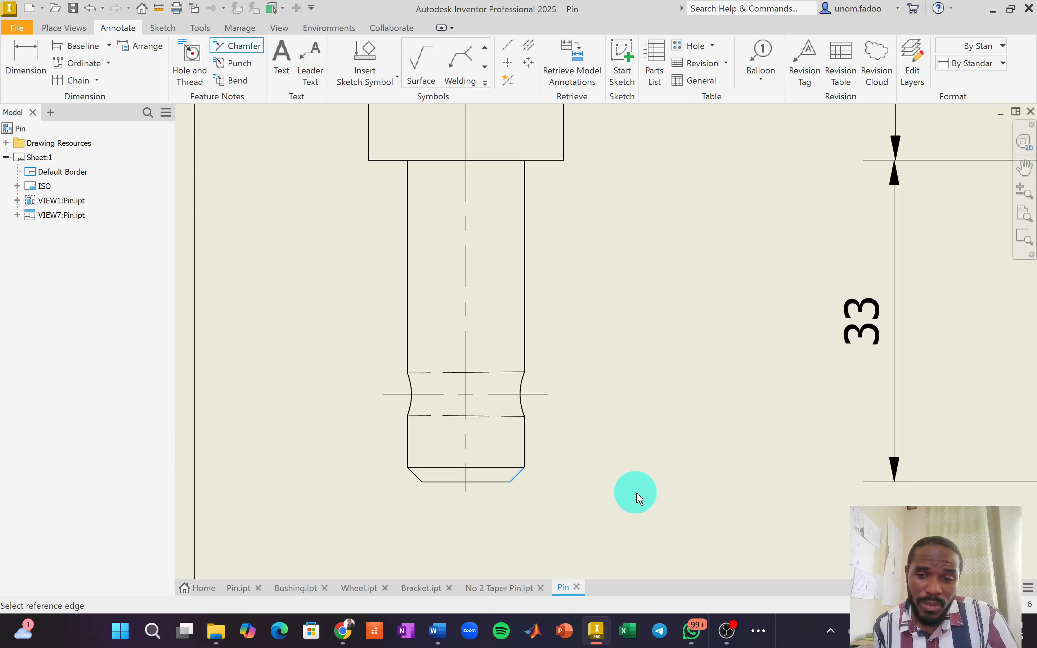
pyautogui.scroll(-3, 632, 501)
pyautogui.scroll(2, 649, 512)
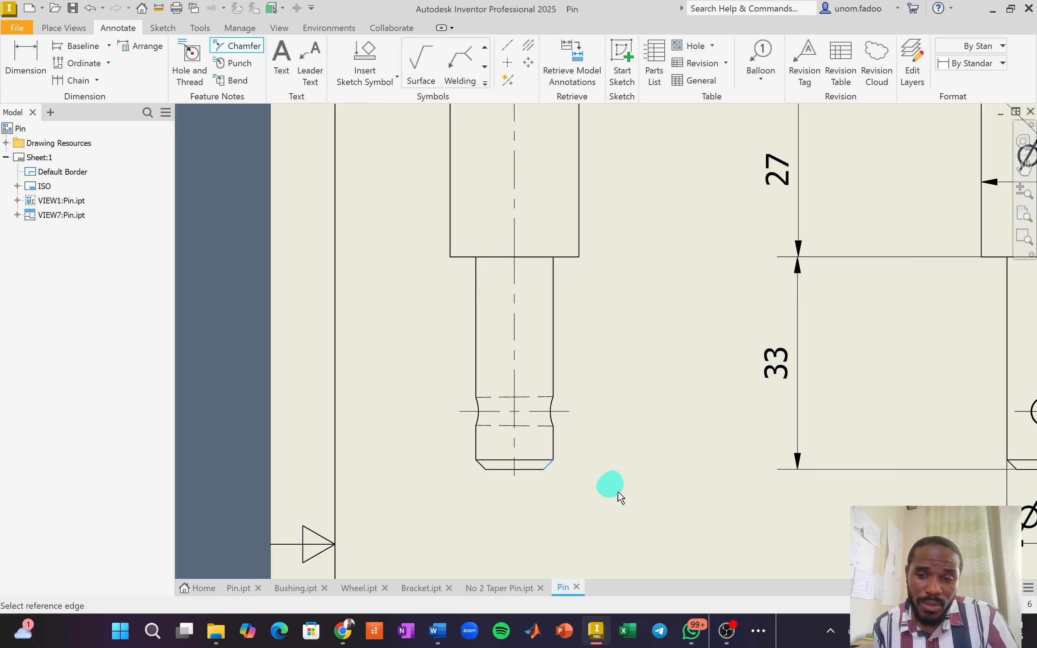
pyautogui.scroll(-2, 647, 502)
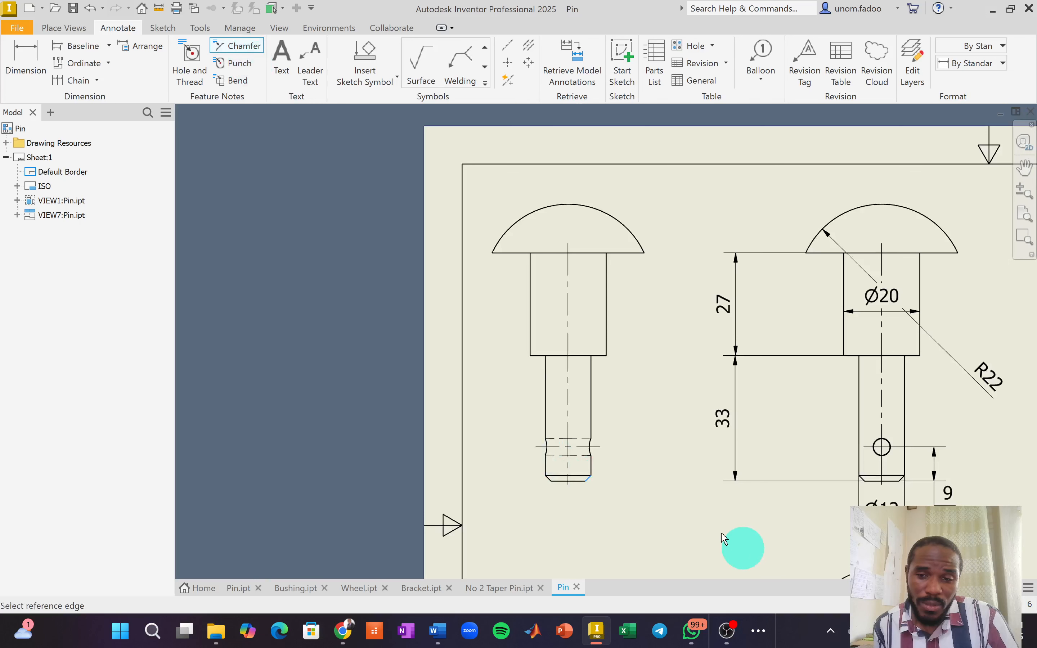
pyautogui.scroll(-3, 731, 528)
pyautogui.scroll(4, 809, 553)
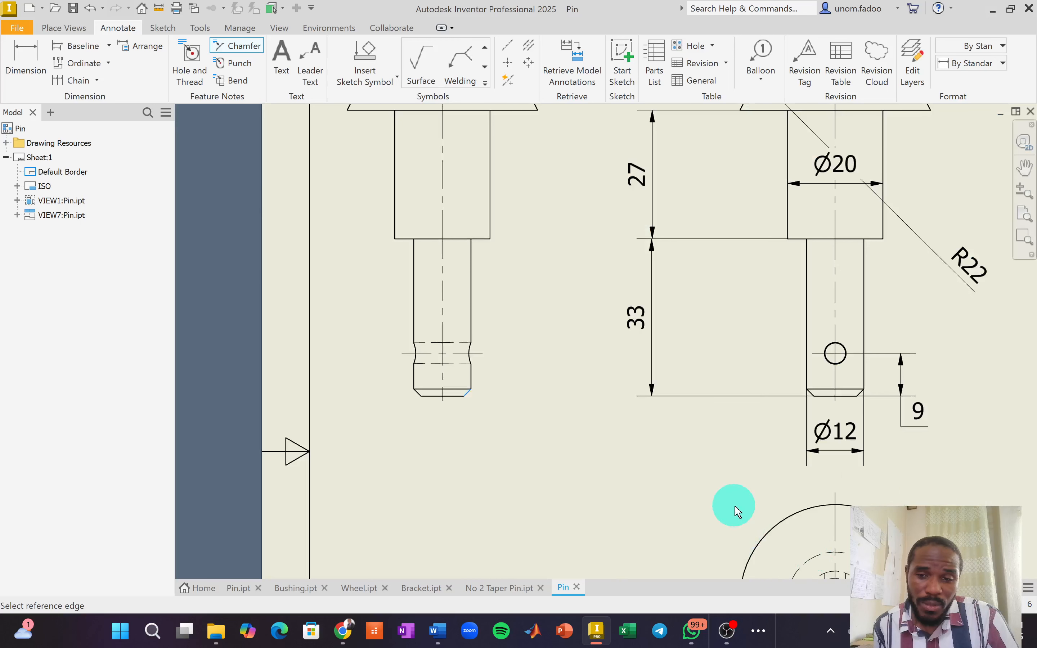
pyautogui.scroll(-1, 734, 506)
pyautogui.moveTo(734, 506); pyautogui.dragTo(710, 387, button='middle')
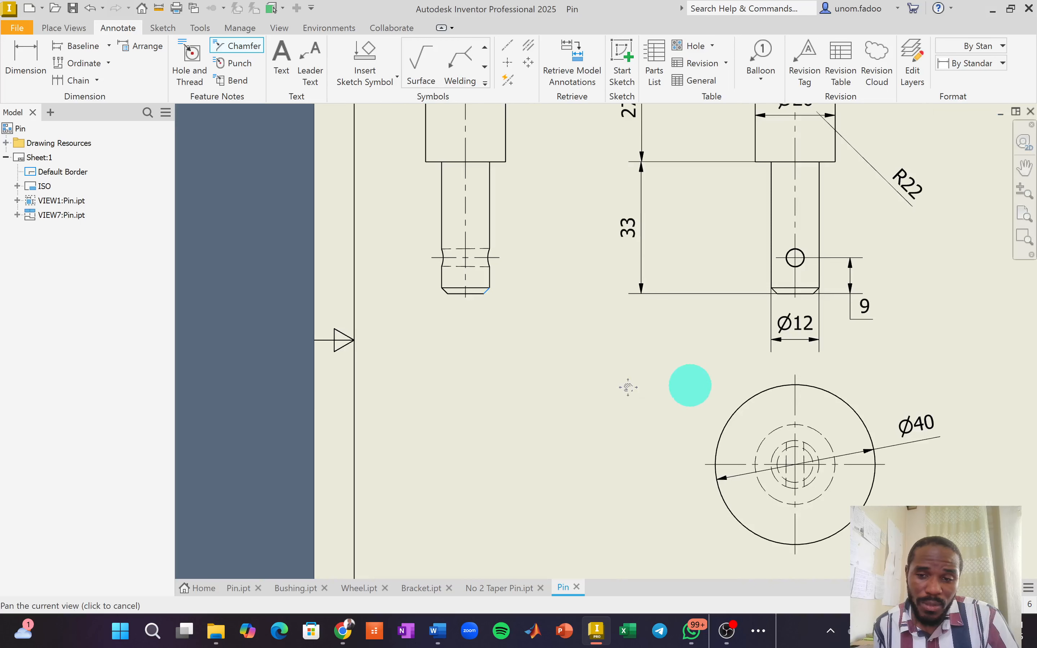
# Pick the pin's bottom reference edge and place the 1.50 X 45.00° chamfer note beside the tip.
pyautogui.click(478, 298)
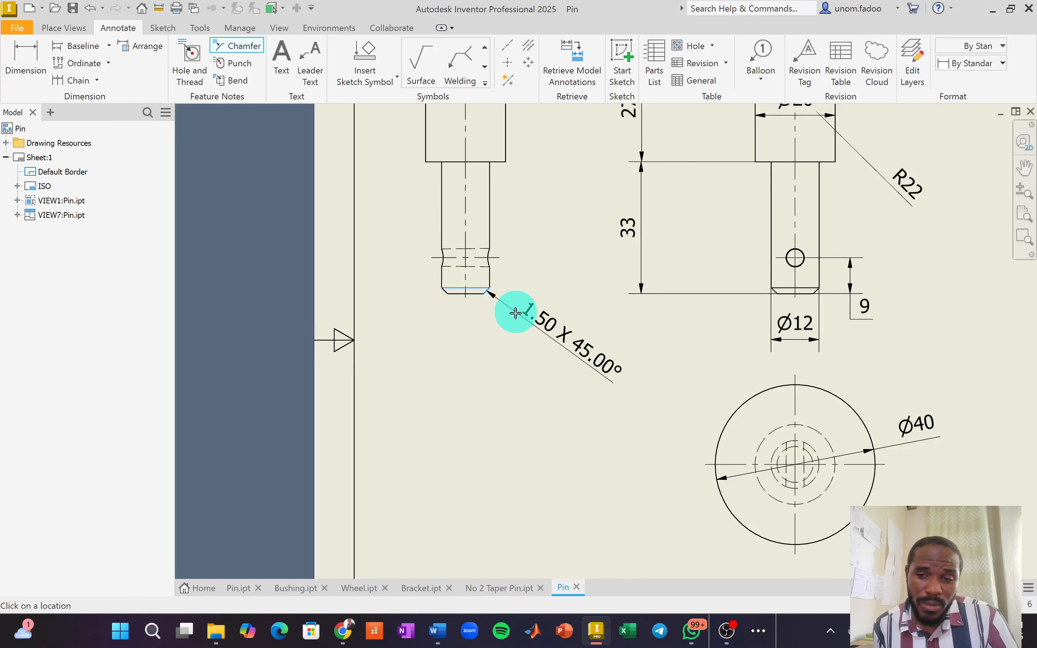
pyautogui.click(514, 309)
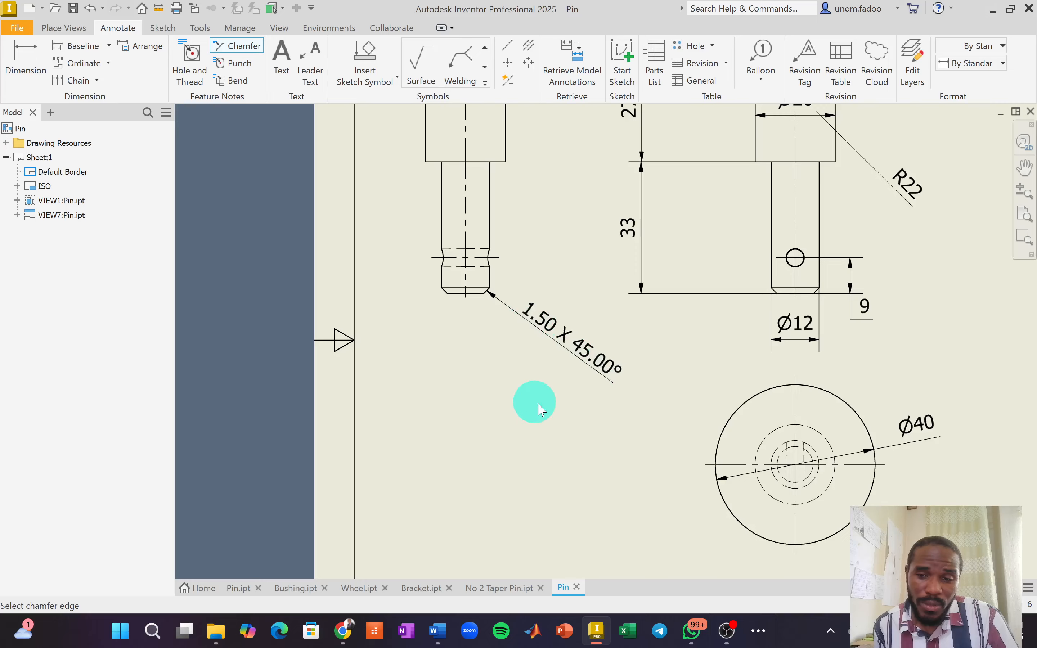
pyautogui.rightClick(530, 395)
pyautogui.click(584, 401)
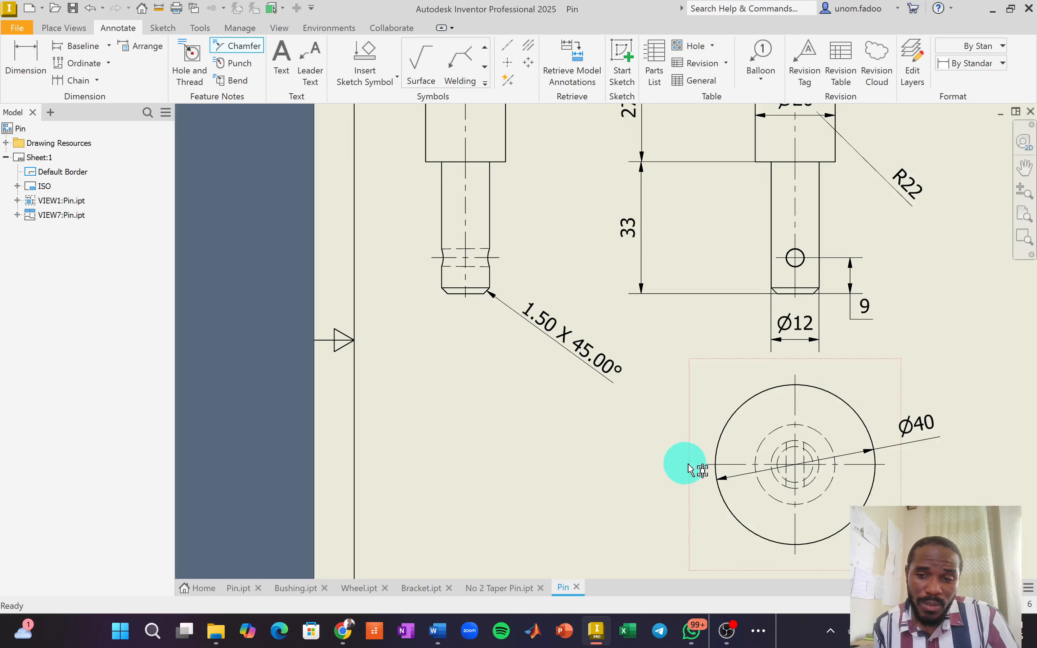
pyautogui.scroll(5, 725, 465)
pyautogui.scroll(-3, 765, 448)
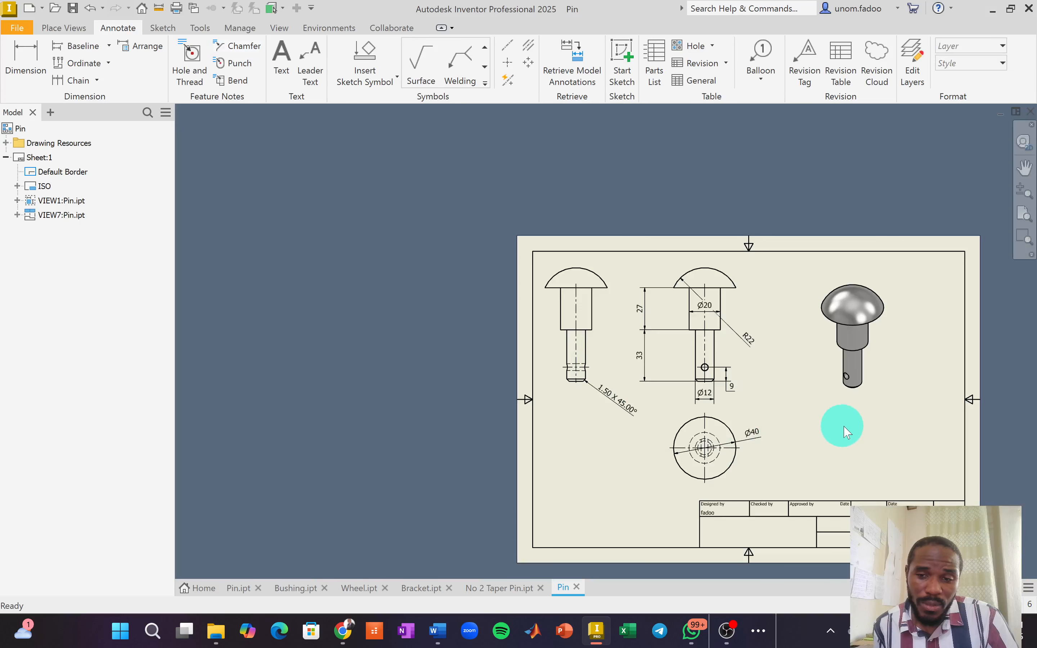
pyautogui.moveTo(808, 409); pyautogui.dragTo(720, 369, button='middle')
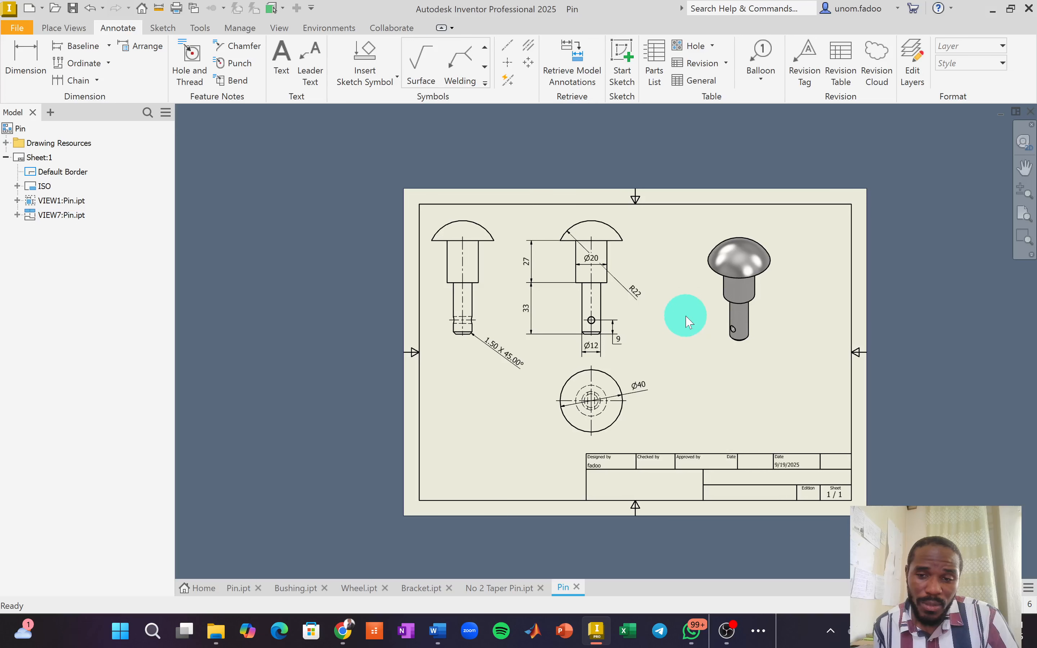
pyautogui.scroll(-3, 685, 319)
pyautogui.scroll(3, 686, 319)
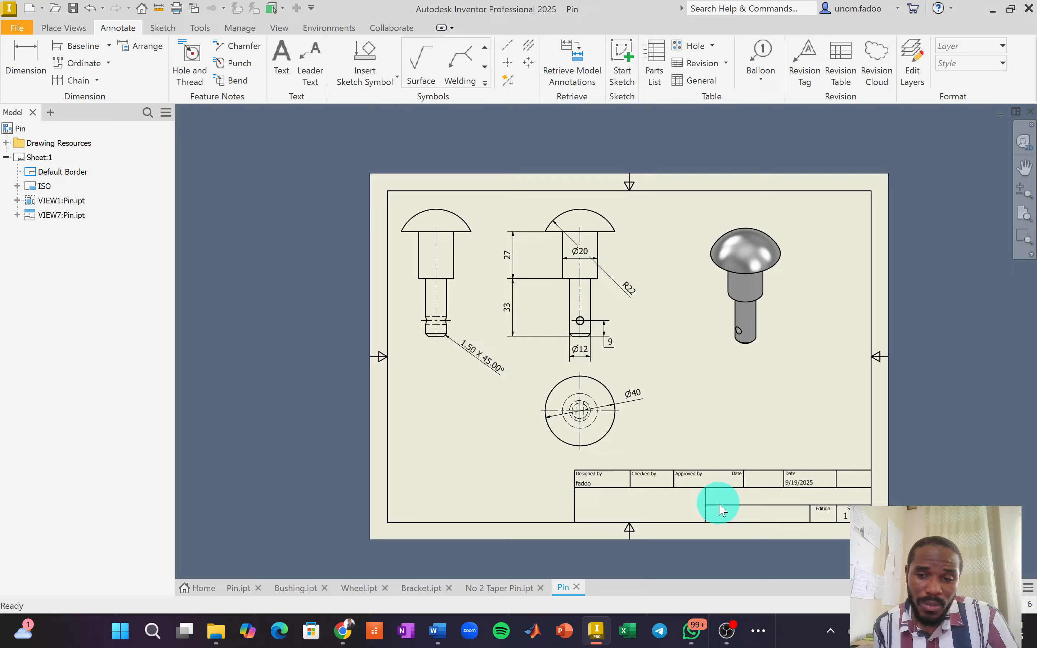
# Open the Pin drawing's summary iProperties and enter the title EME508 Video Exercise.
pyautogui.rightClick(19, 131)
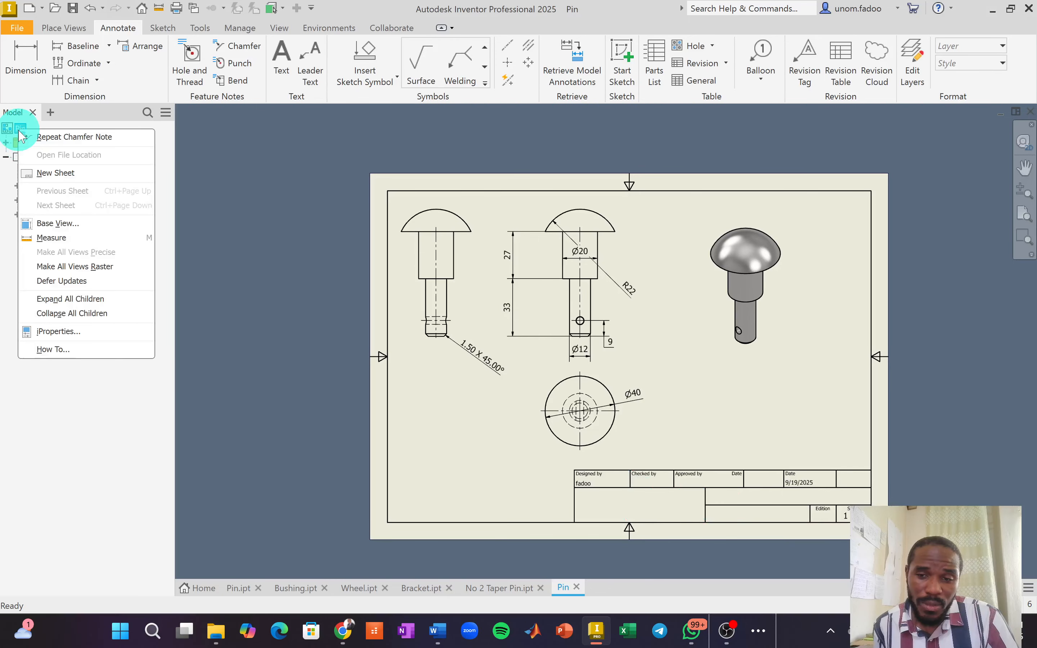
pyautogui.click(79, 333)
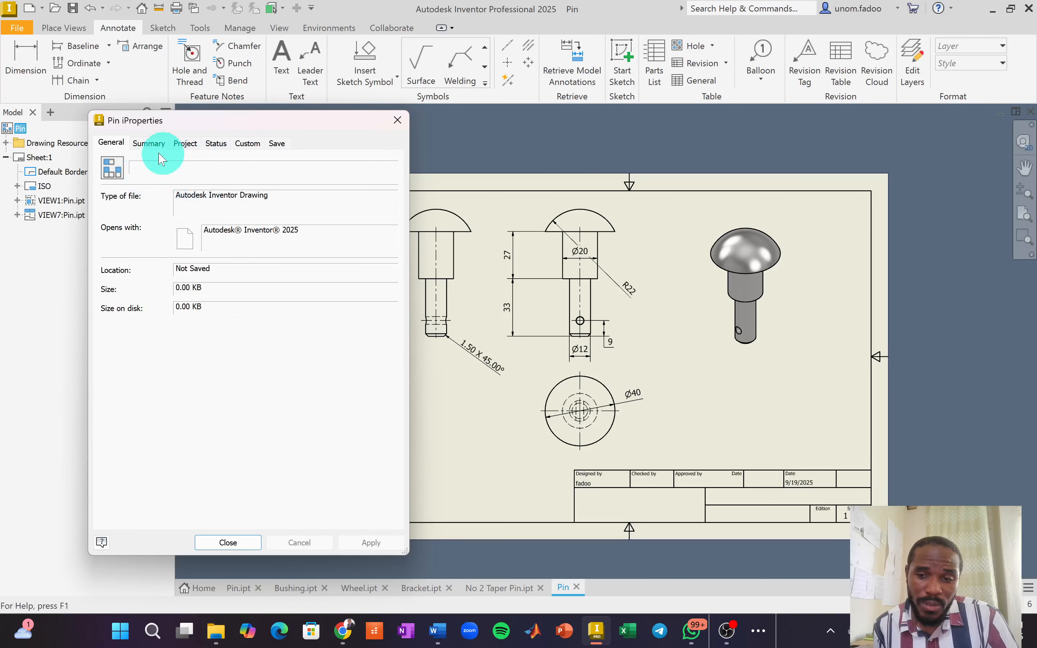
pyautogui.click(149, 143)
pyautogui.click(190, 159)
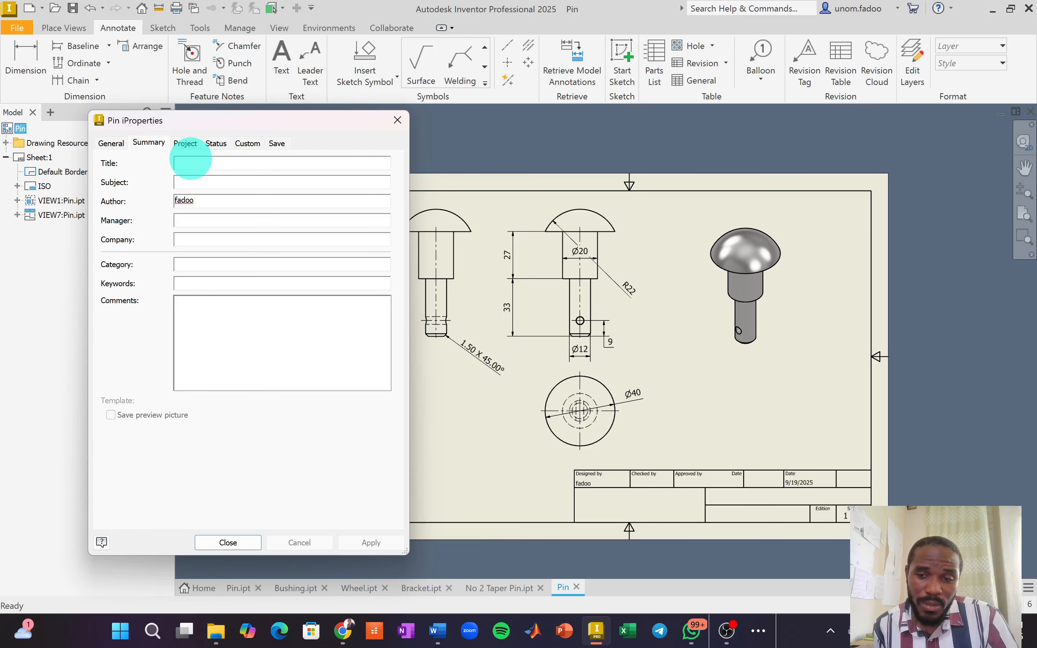
pyautogui.write('EME508 Video Exercise')
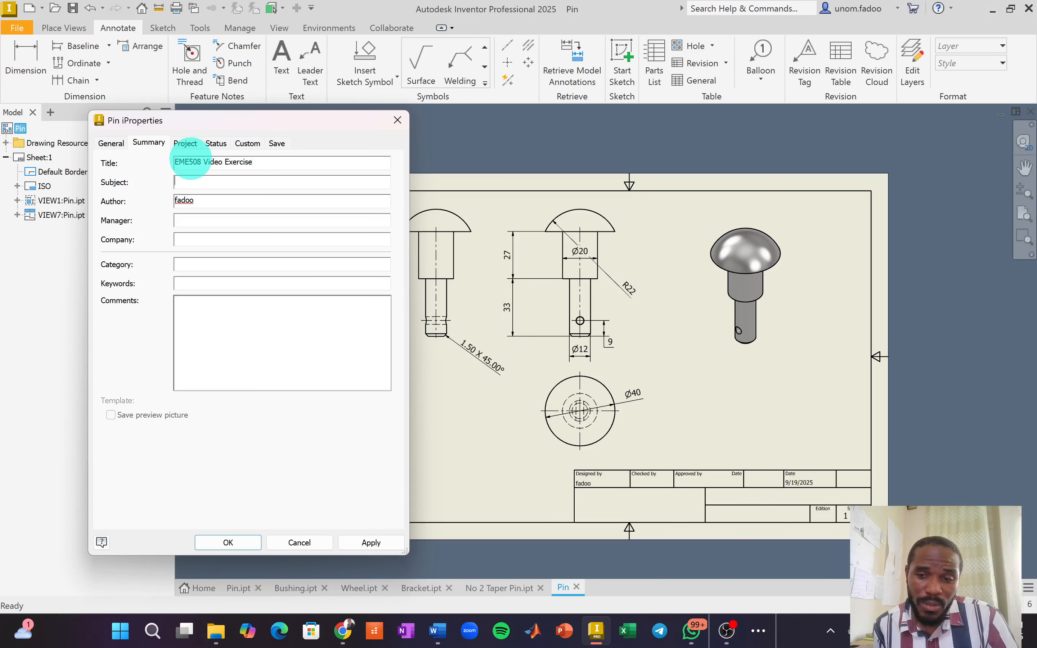
# Fill in the author's and manager's names and the company JOSTUM.
pyautogui.press('Tab')
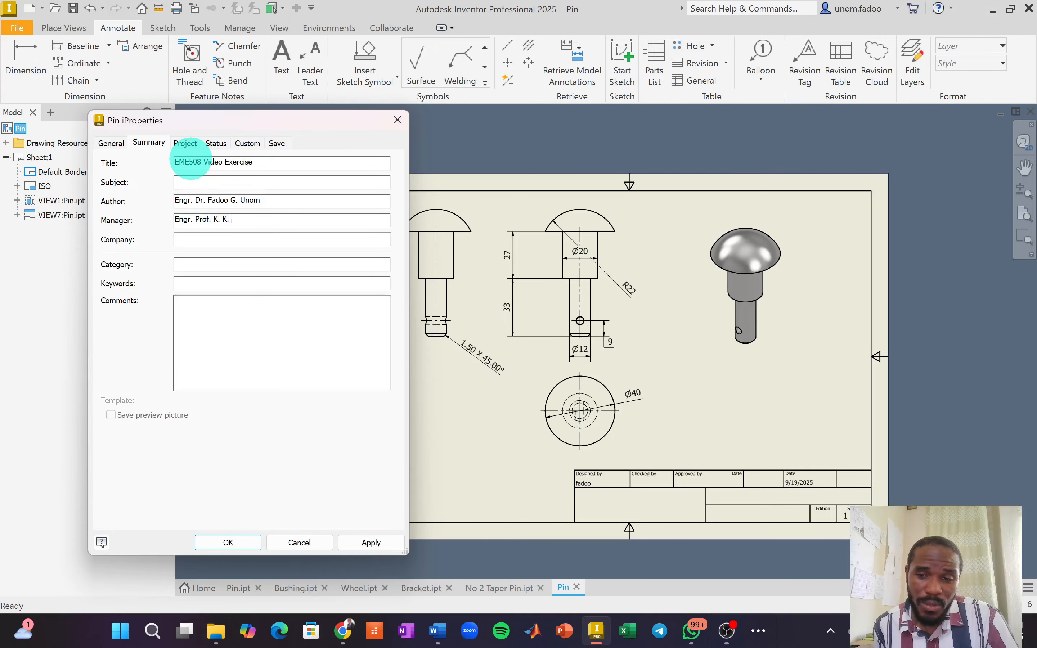
pyautogui.press('Tab')
pyautogui.write('JOSTUM')
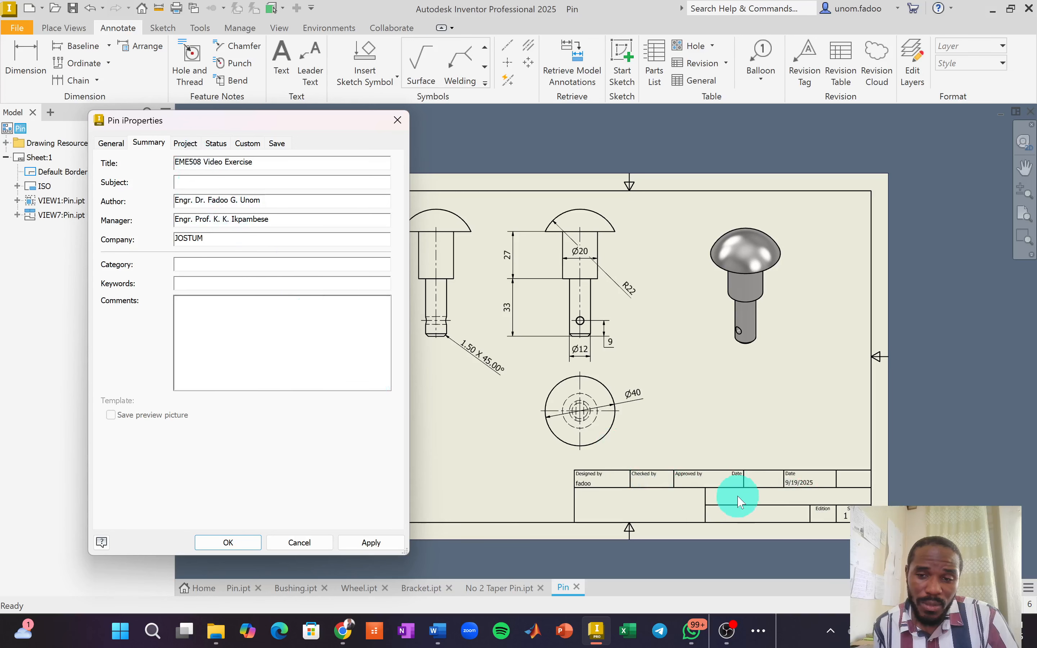
pyautogui.click(185, 145)
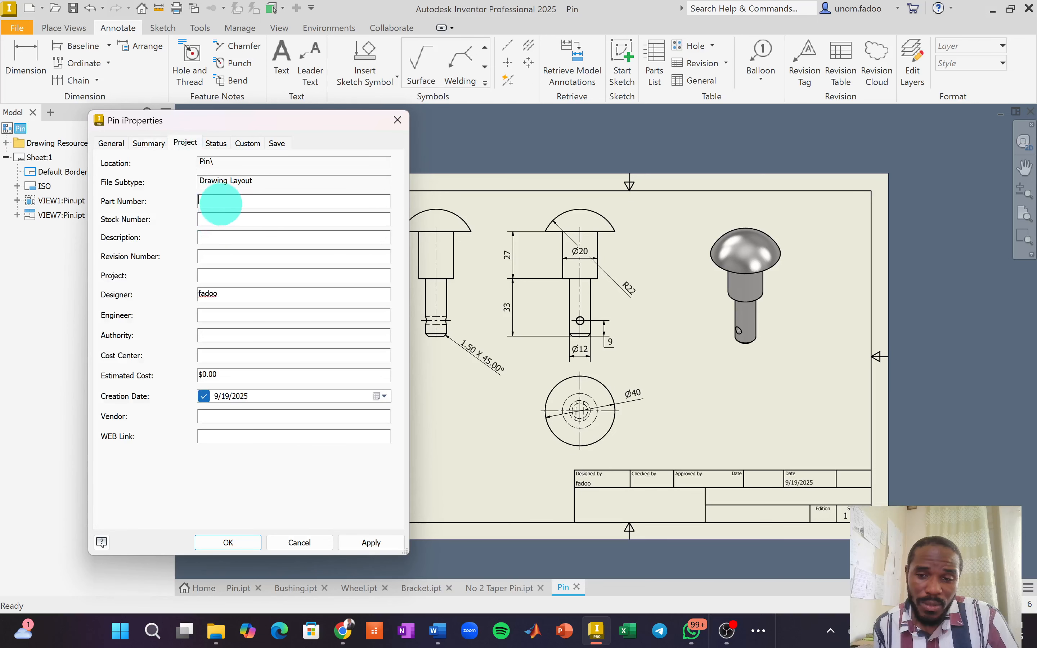
# Enter project EME508 Video Exercises plus the designer's and engineer's names.
pyautogui.click(221, 201)
pyautogui.click(220, 220)
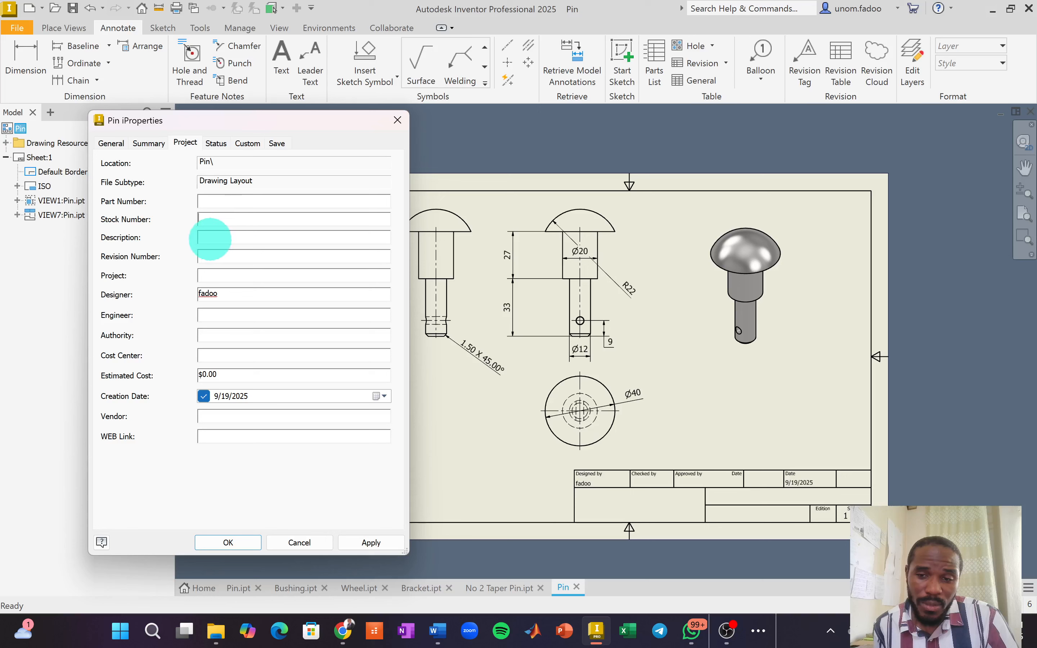
pyautogui.click(211, 256)
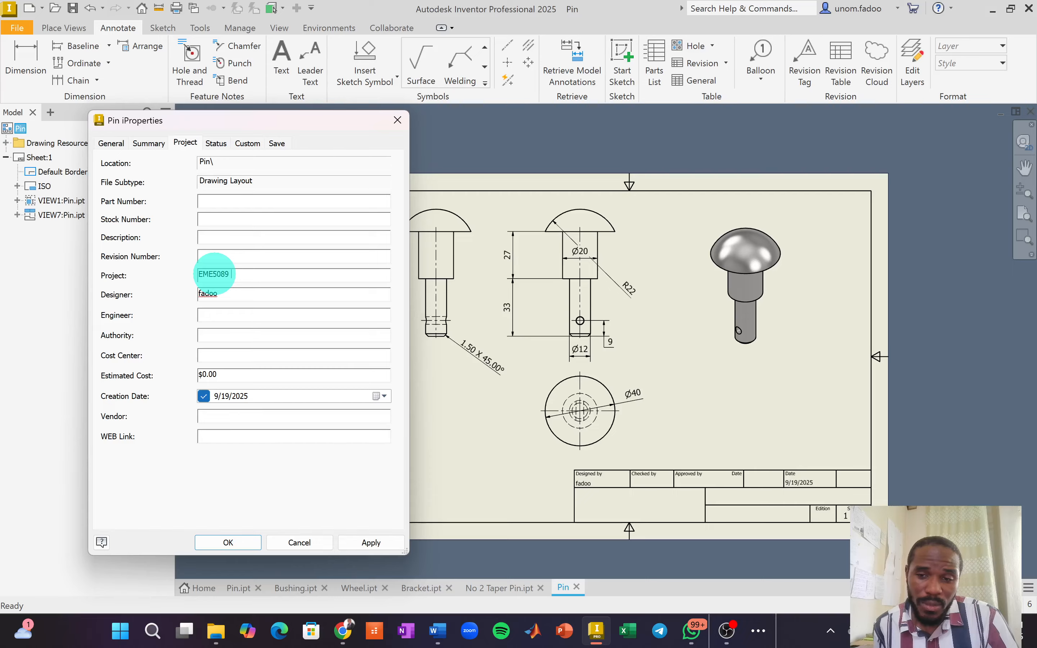
pyautogui.write('ideo Exercises')
pyautogui.press('Tab')
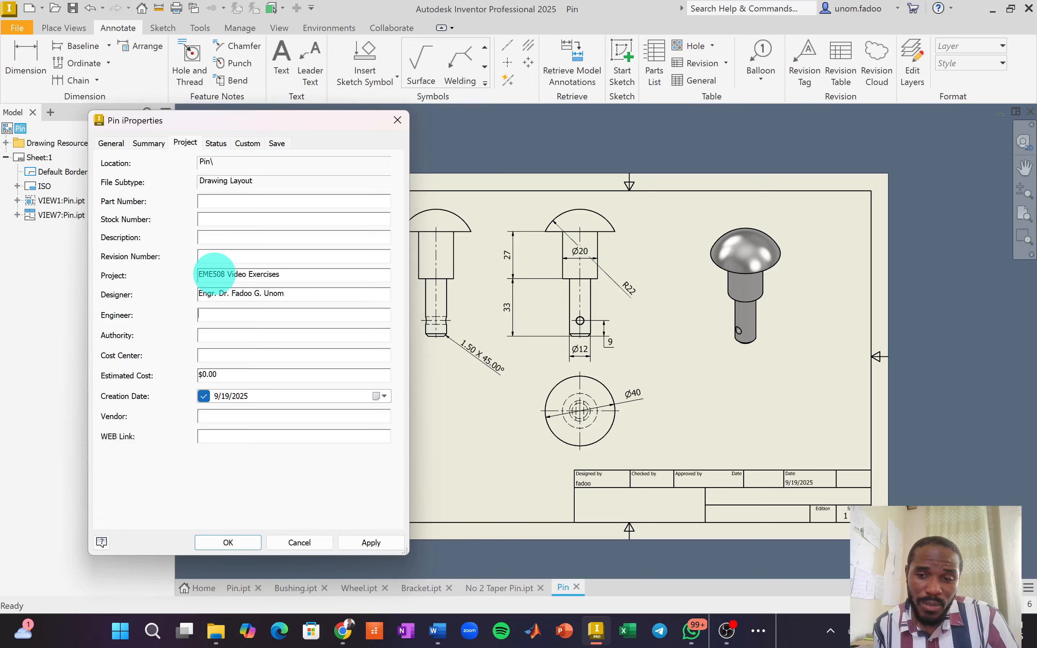
# Set authority to JOSTUM and cost center to Mechanical Department's Finances, then apply.
pyautogui.write('JOSUT')
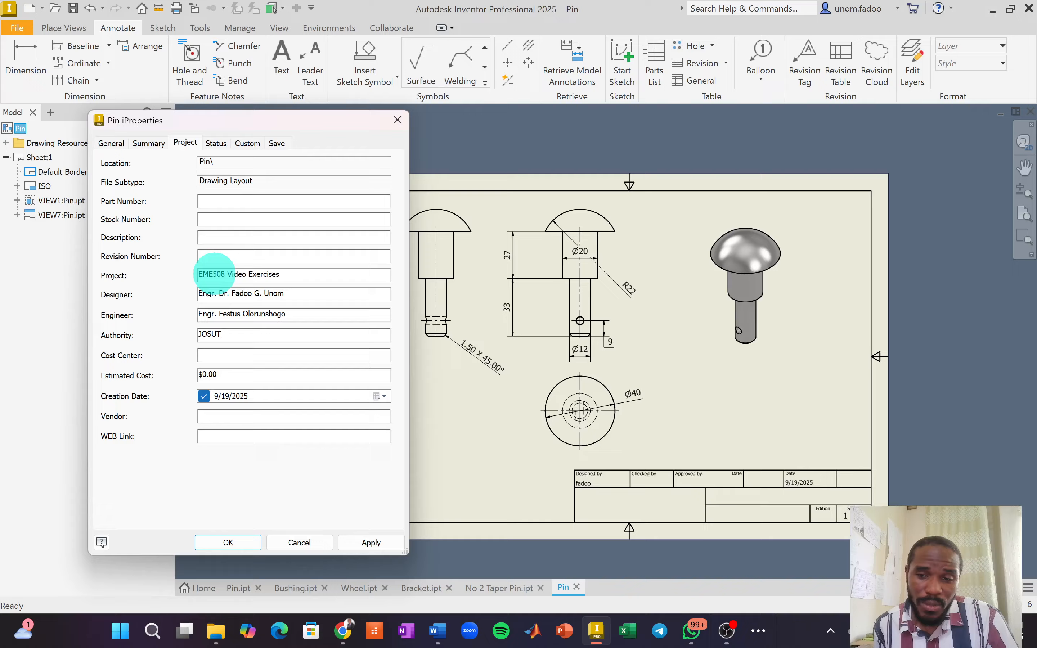
pyautogui.press('BackSpace')
pyautogui.press('BackSpace')
pyautogui.write('TU')
pyautogui.press('Tab')
pyautogui.write('Mechanical Department')
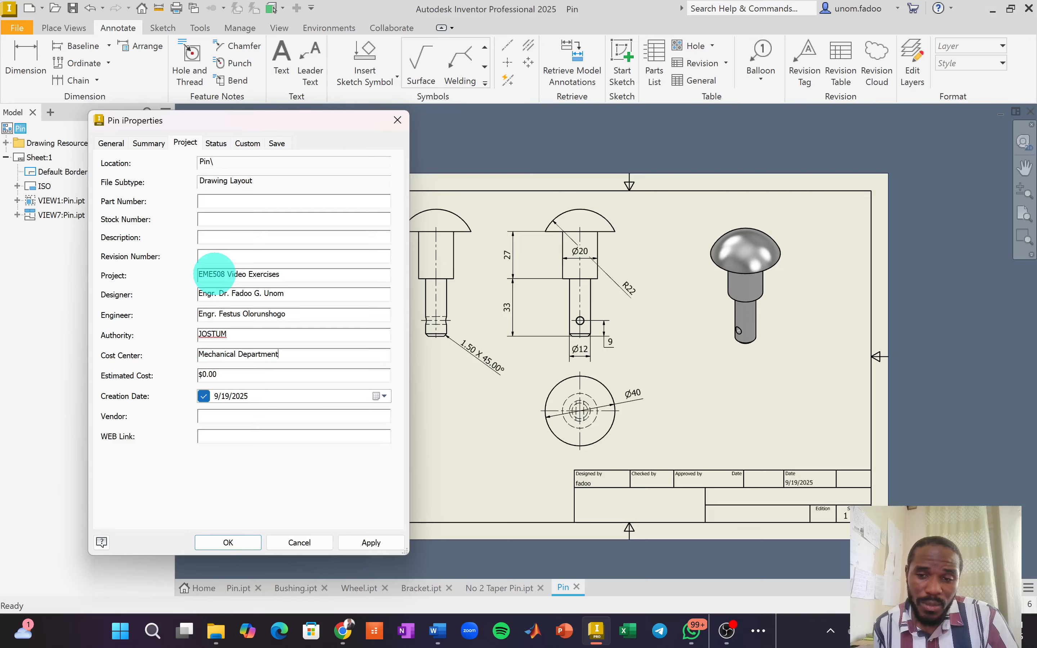
pyautogui.write("'s Finances")
pyautogui.press('Tab')
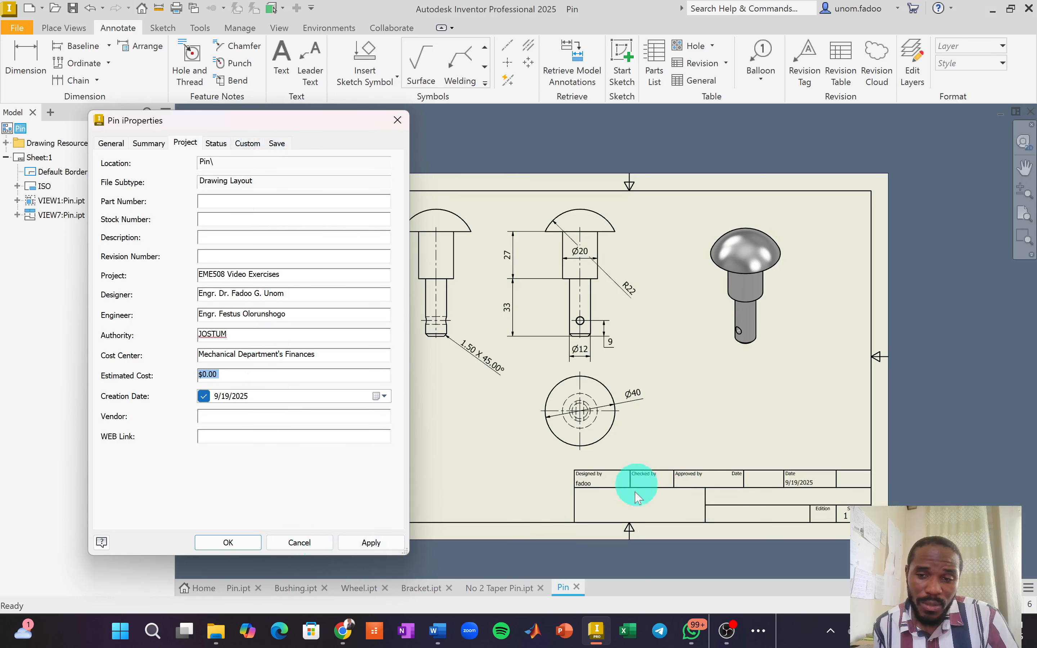
pyautogui.click(370, 542)
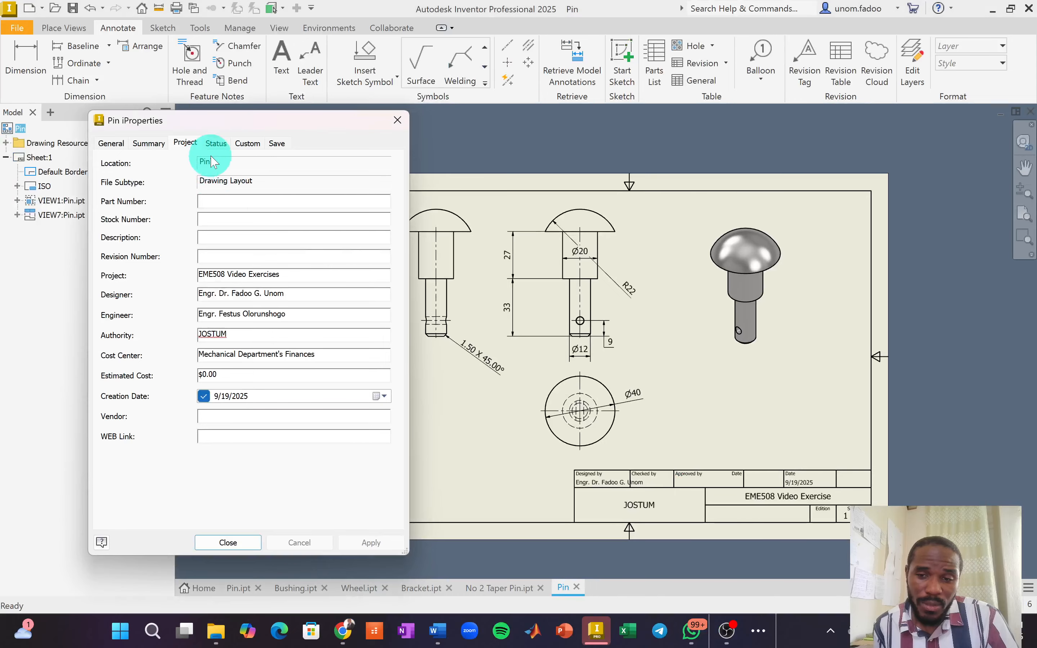
# Copy the checker's name into Eng. Approved By on the Status tab, apply, and close iProperties.
pyautogui.click(215, 146)
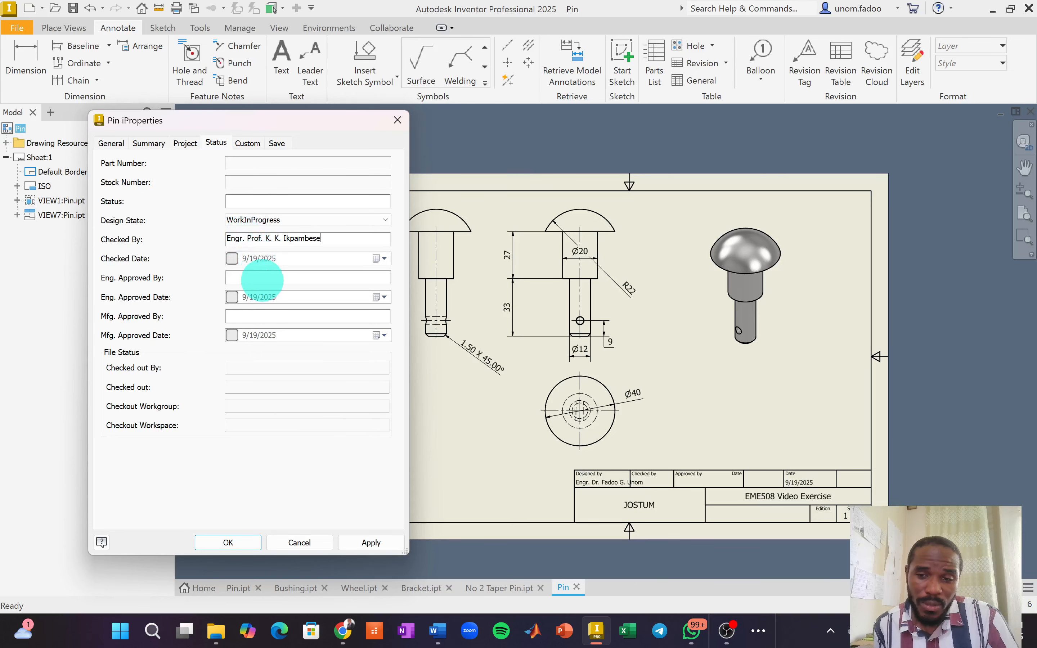
pyautogui.click(262, 279)
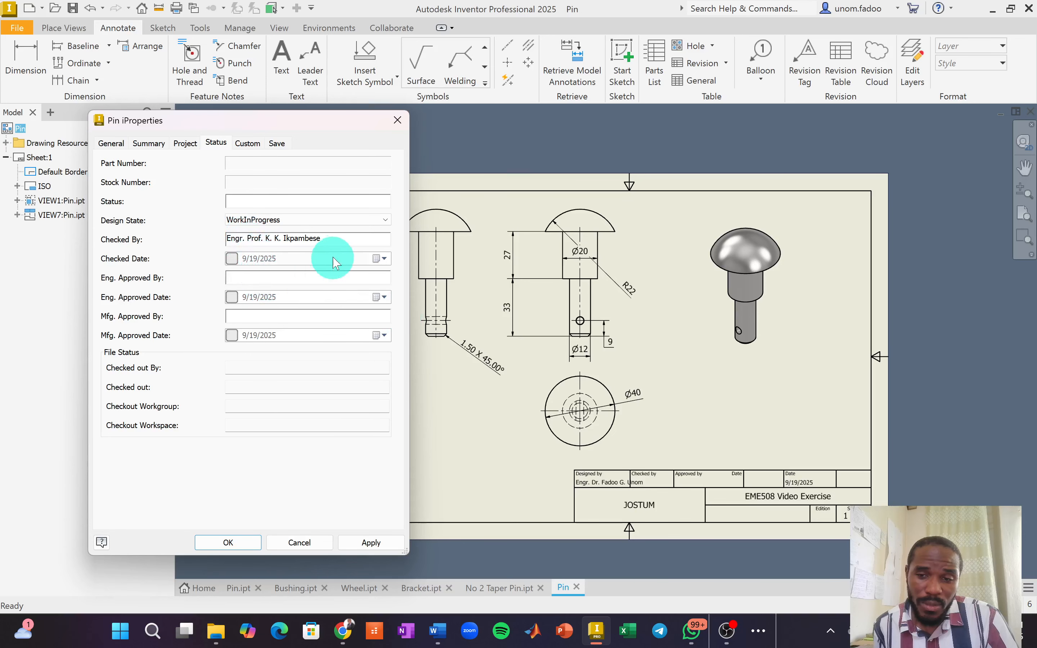
pyautogui.moveTo(336, 238); pyautogui.dragTo(228, 240)
pyautogui.hotkey('ctrl', 'c')
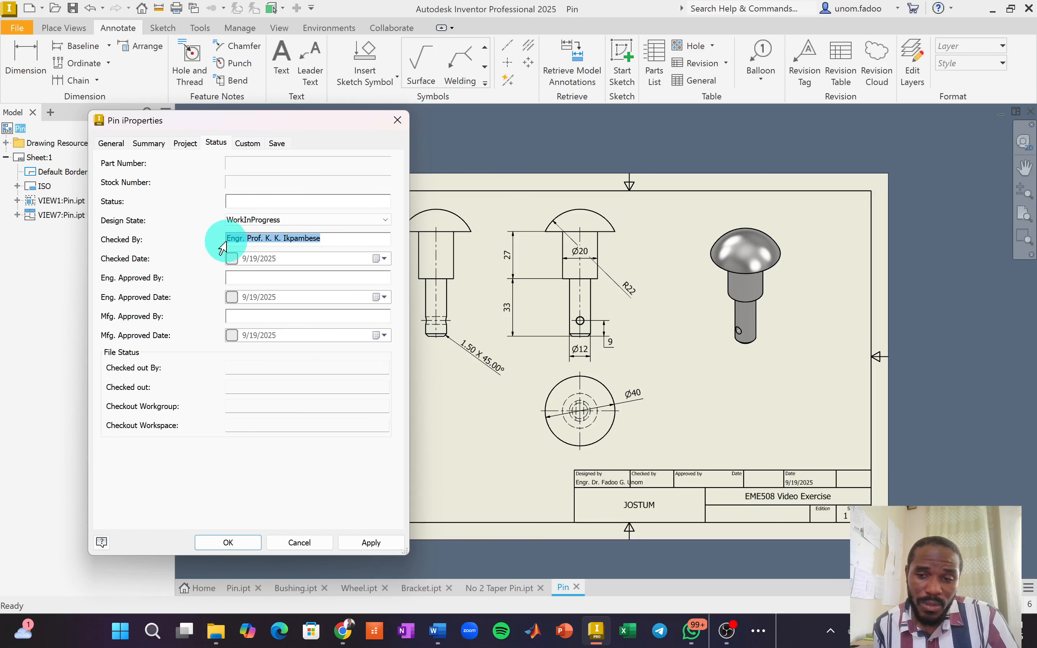
pyautogui.click(257, 276)
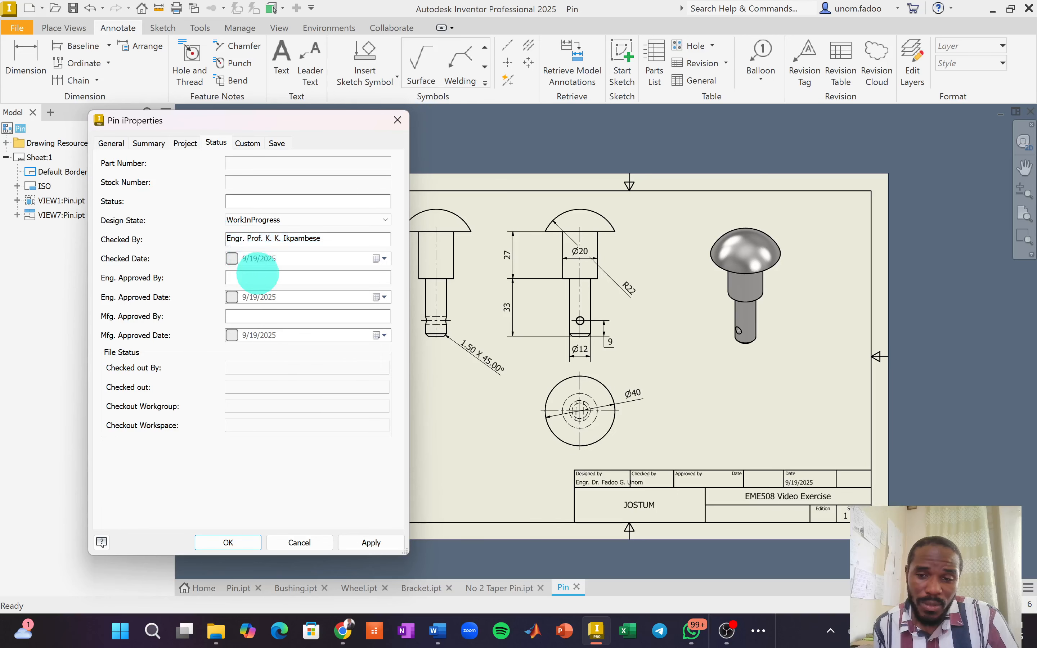
pyautogui.hotkey('ctrl', 'v')
pyautogui.click(281, 318)
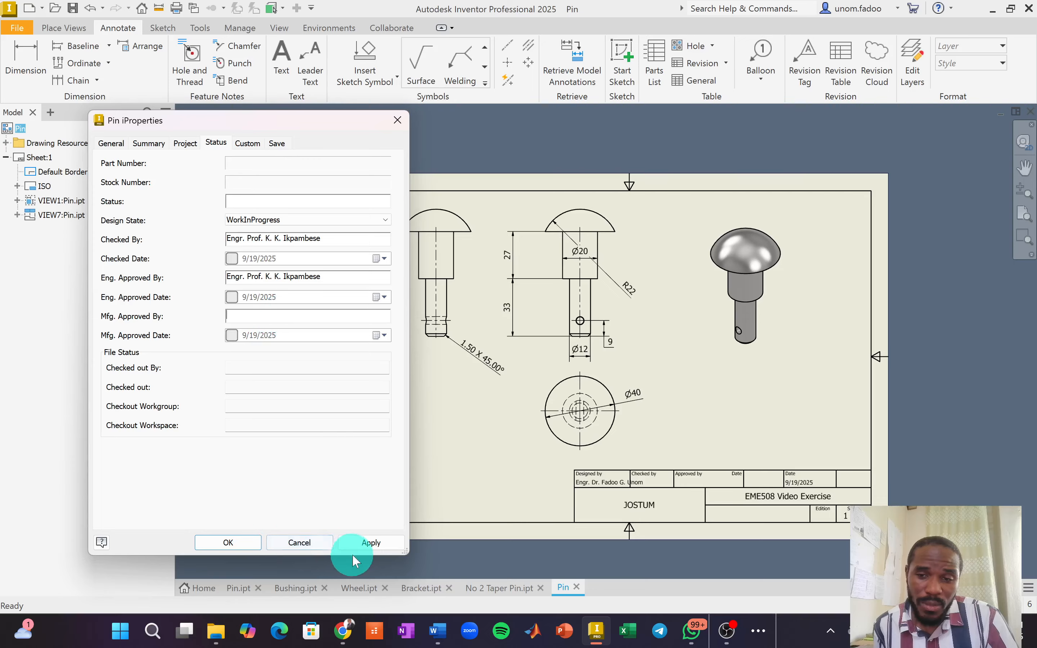
pyautogui.click(360, 544)
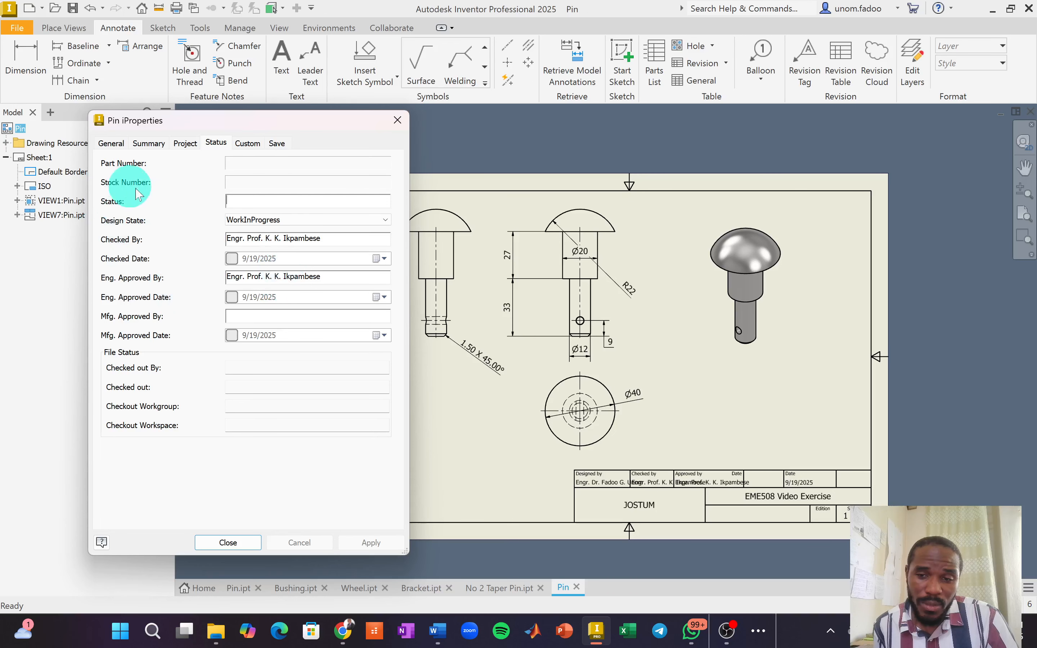
pyautogui.click(232, 543)
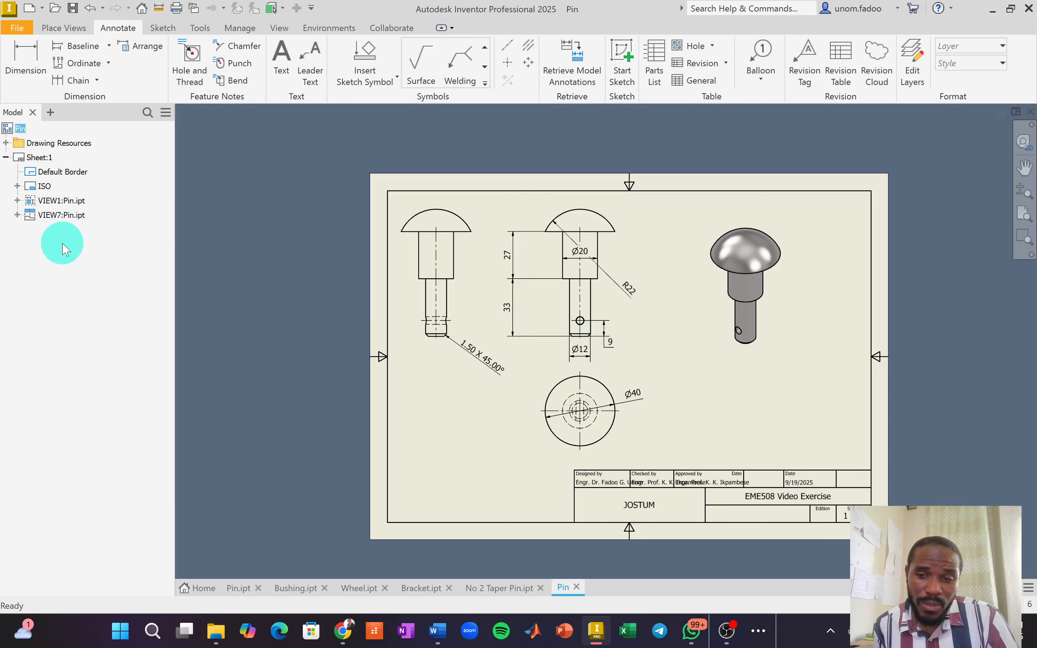
# Add a blank Sheet:2 to the Pin drawing and begin a base view.
pyautogui.rightClick(12, 133)
pyautogui.click(52, 167)
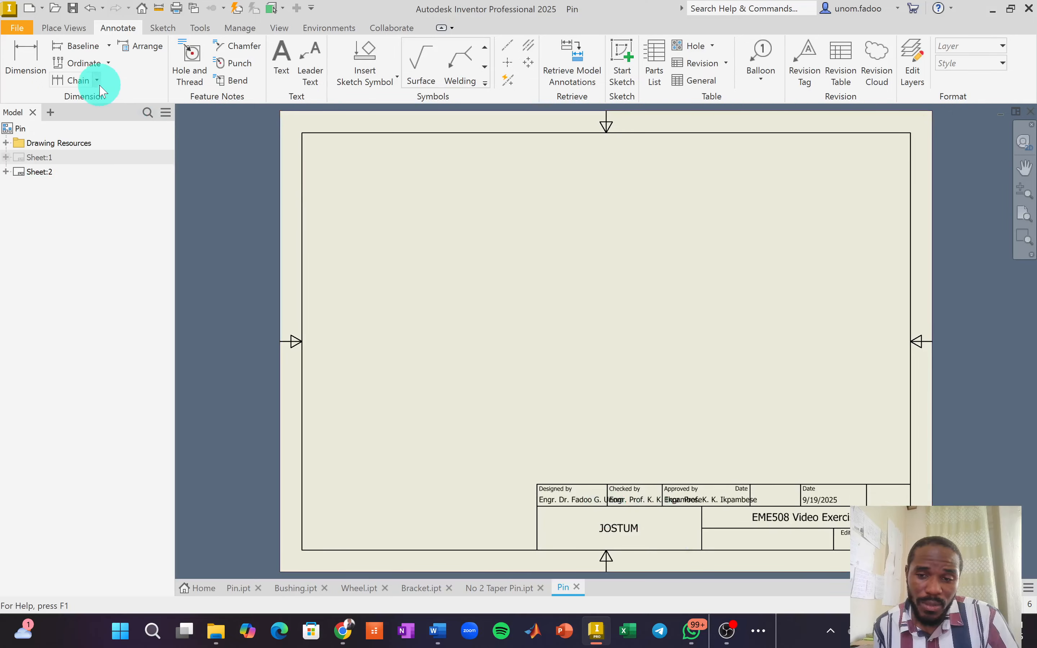
pyautogui.click(63, 28)
pyautogui.click(18, 64)
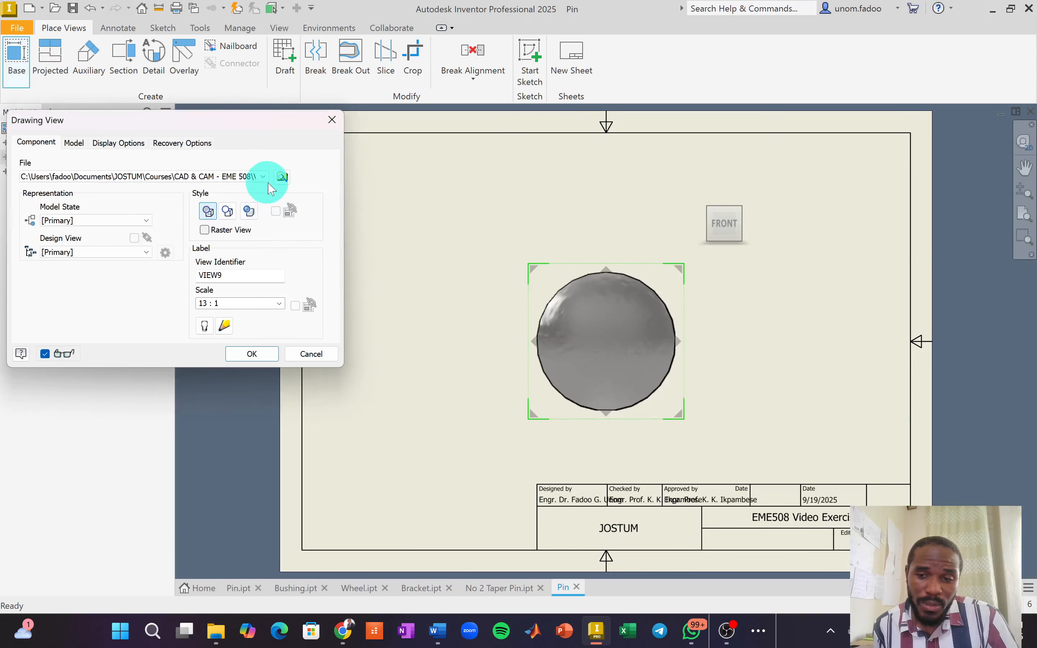
# Load Bracket.ipt into the base view at 2/3 scale and position it lower left.
pyautogui.click(278, 176)
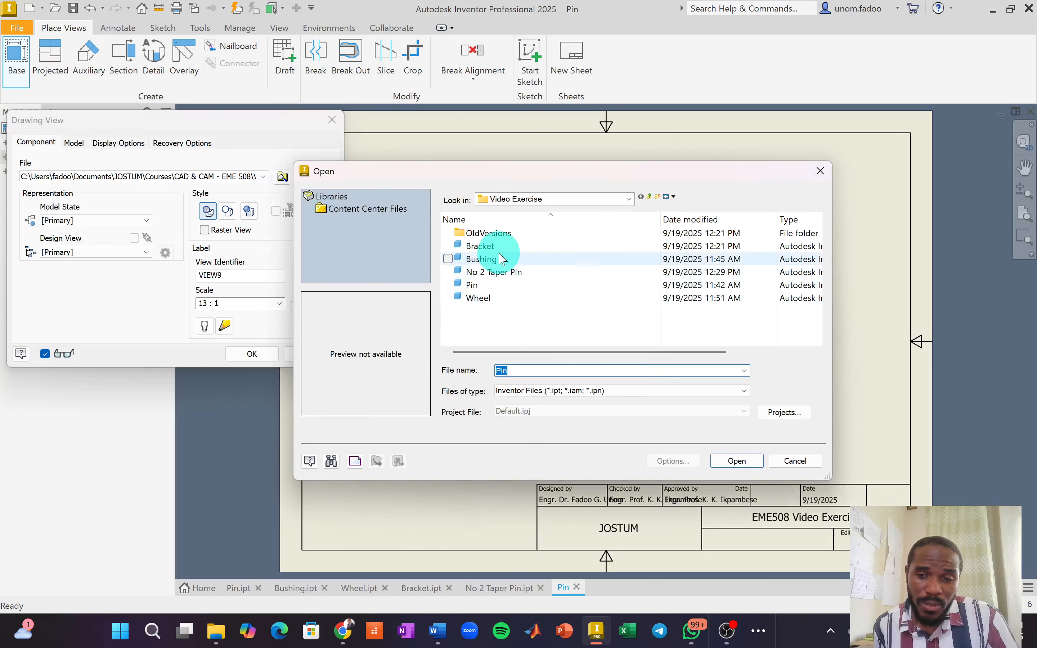
pyautogui.click(489, 246)
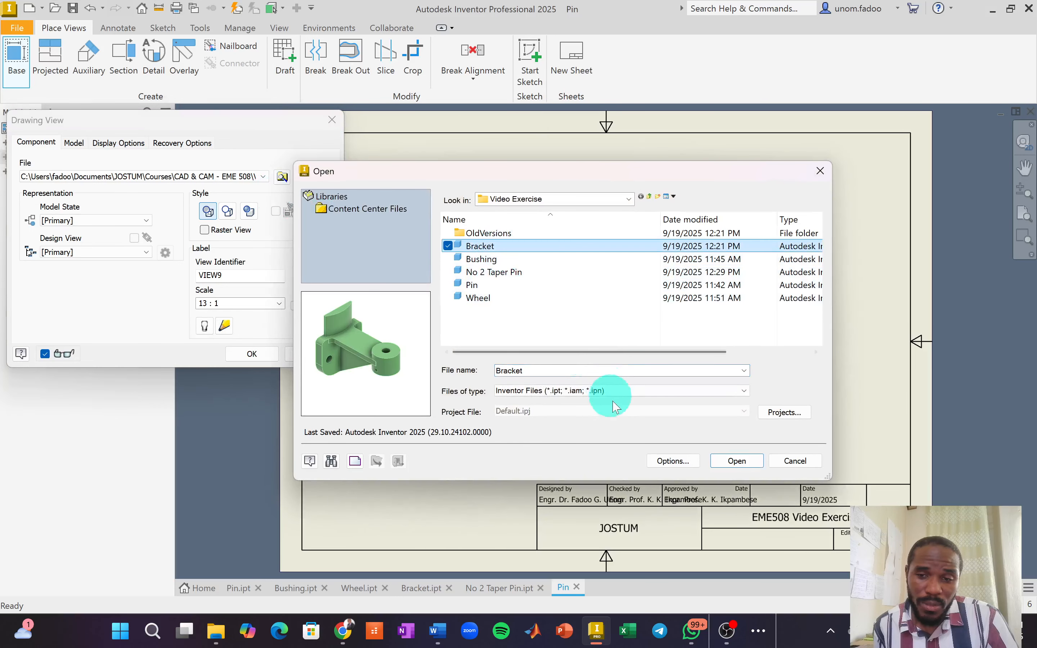
pyautogui.click(736, 461)
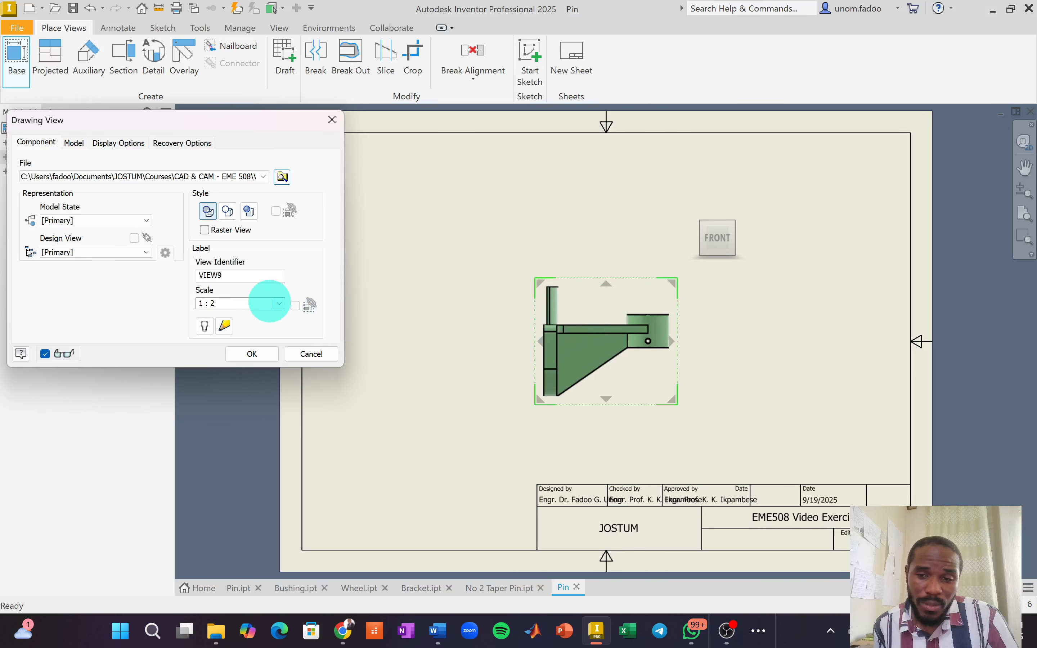
pyautogui.moveTo(270, 301); pyautogui.dragTo(199, 301)
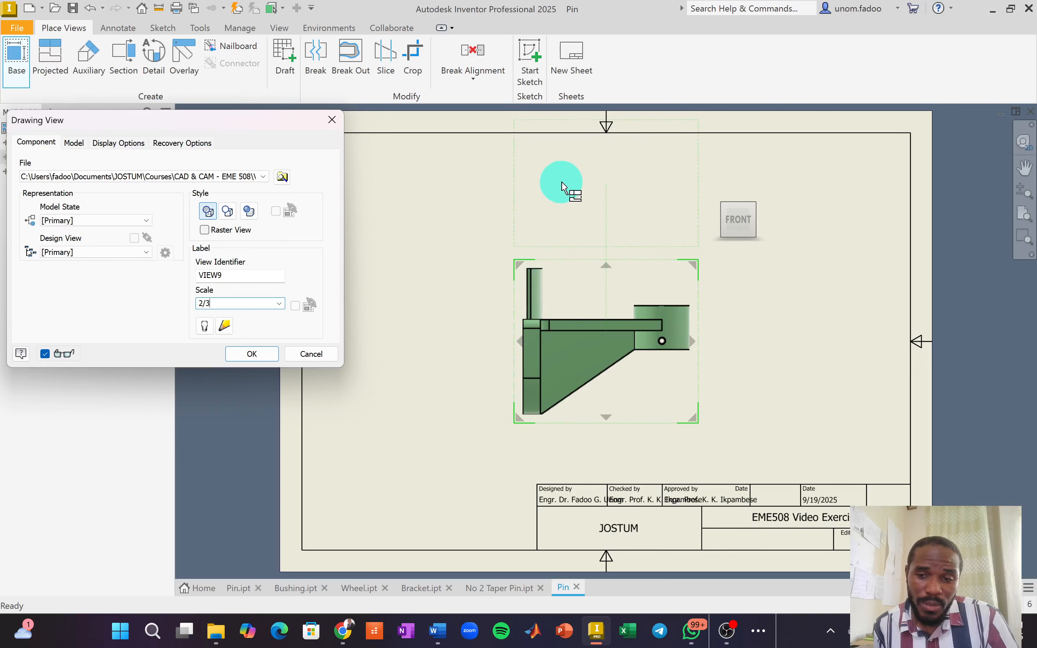
pyautogui.moveTo(556, 332)
pyautogui.mouseDown(button='middle')
pyautogui.moveTo(532, 374)
pyautogui.moveTo(495, 388)
pyautogui.moveTo(557, 346)
pyautogui.mouseUp(button='middle')
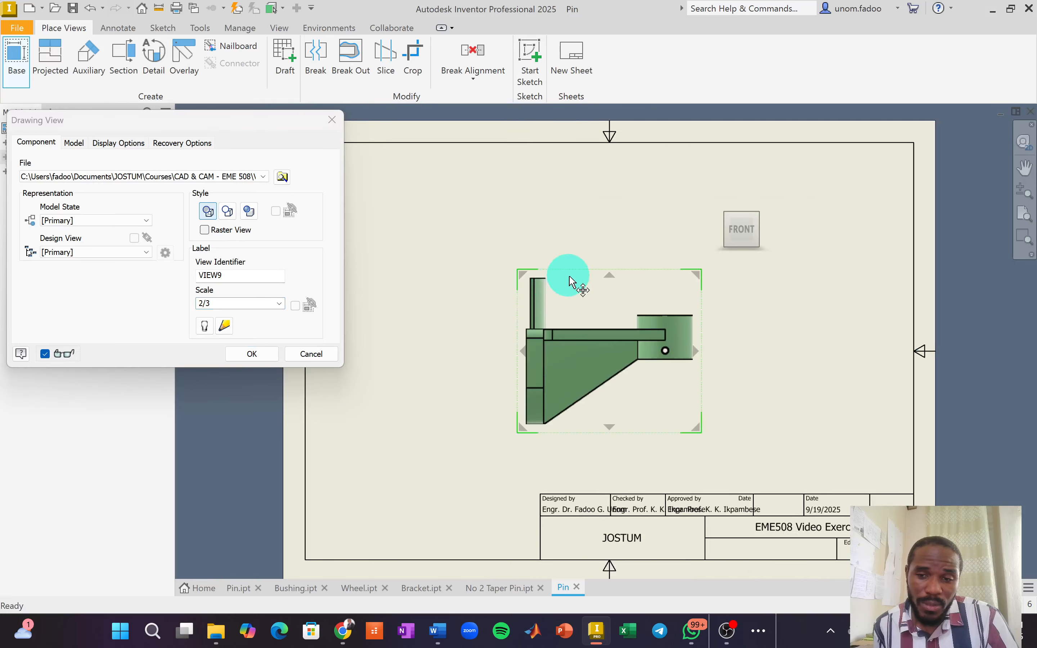
pyautogui.moveTo(570, 281); pyautogui.dragTo(473, 330)
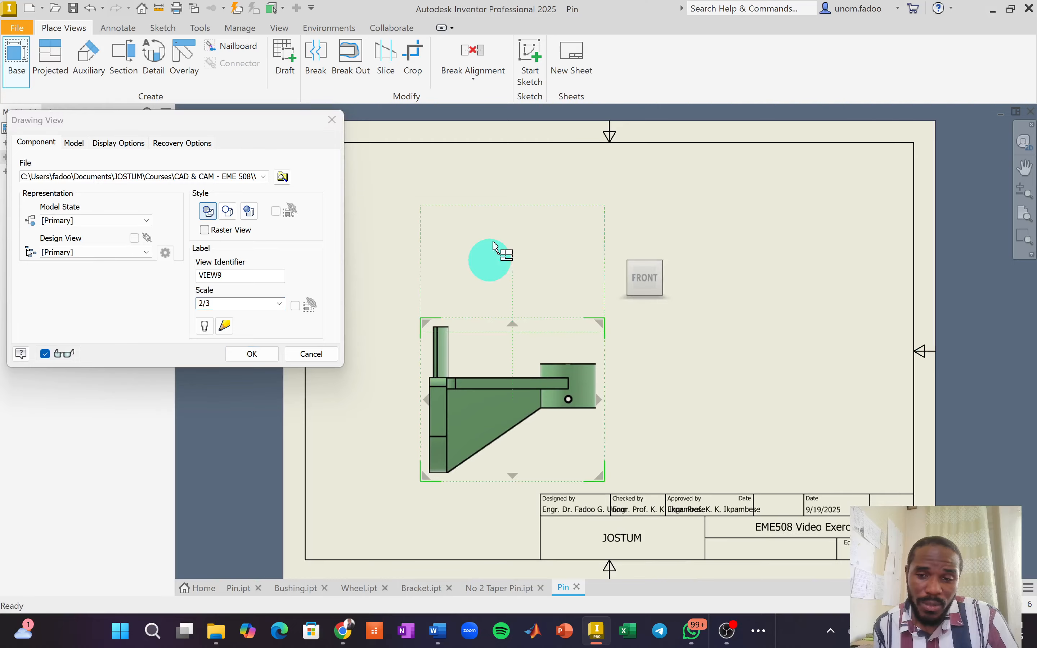
# Project a top view above the Bracket base view and four corner isometric views.
pyautogui.click(573, 290)
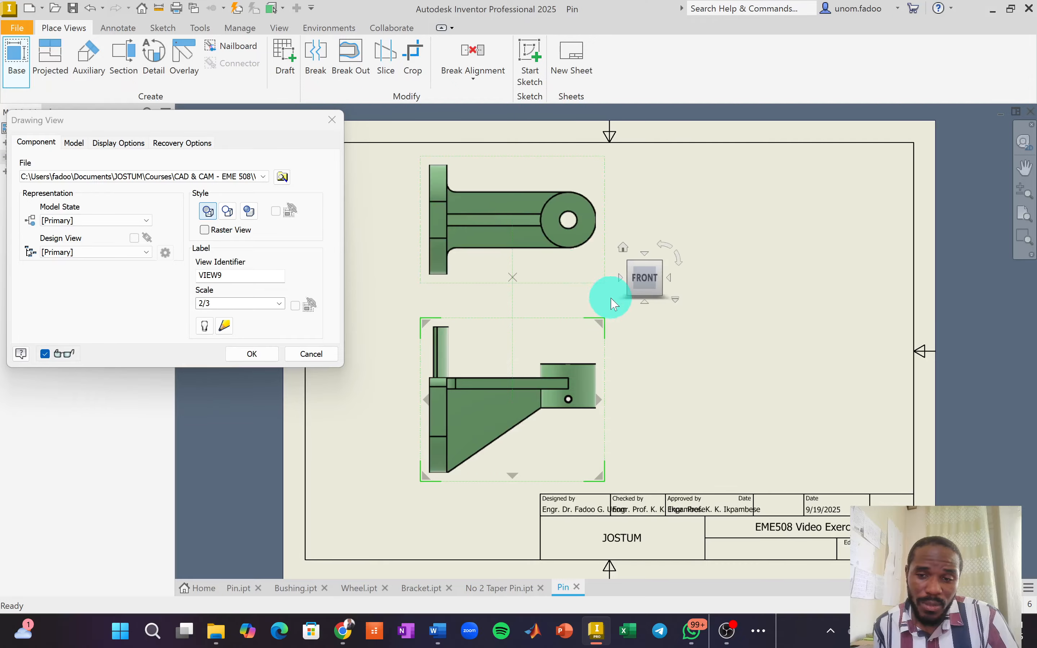
pyautogui.click(729, 274)
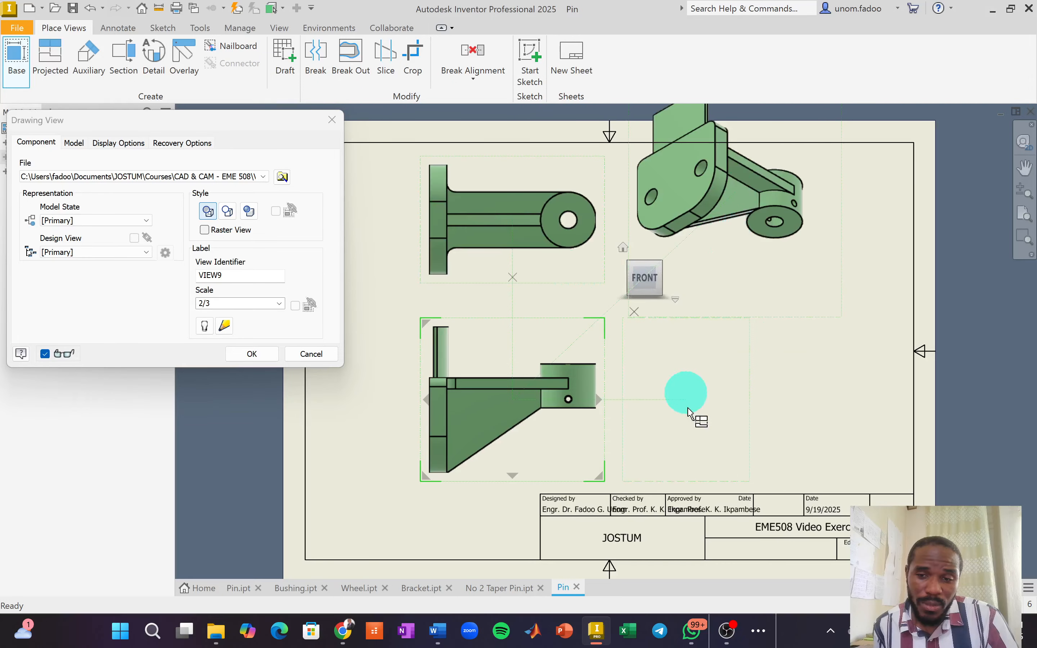
pyautogui.click(736, 534)
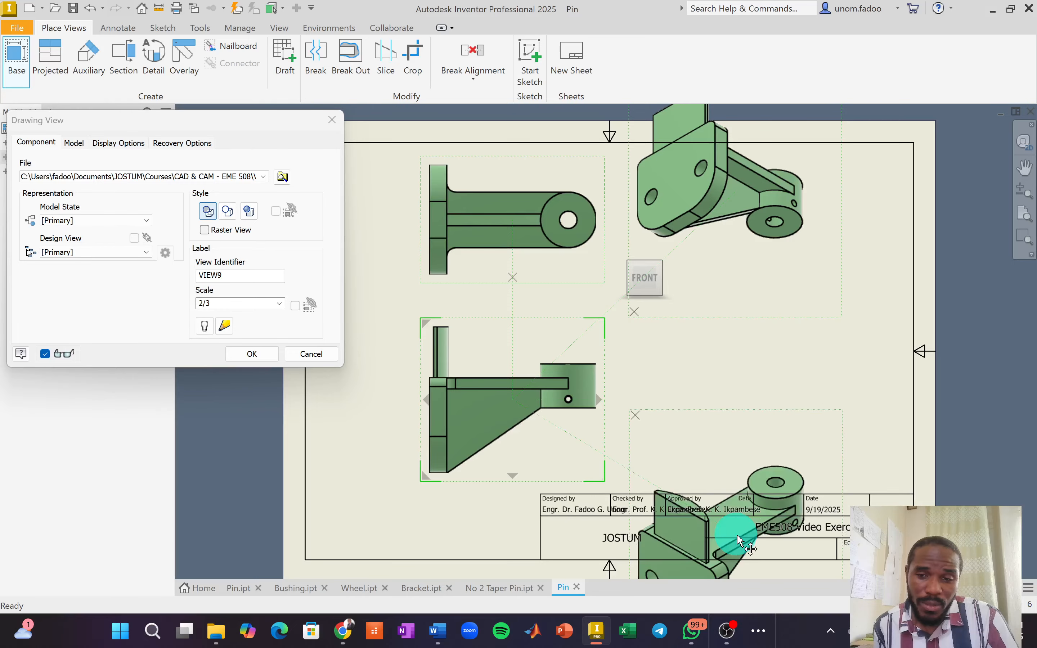
pyautogui.click(367, 193)
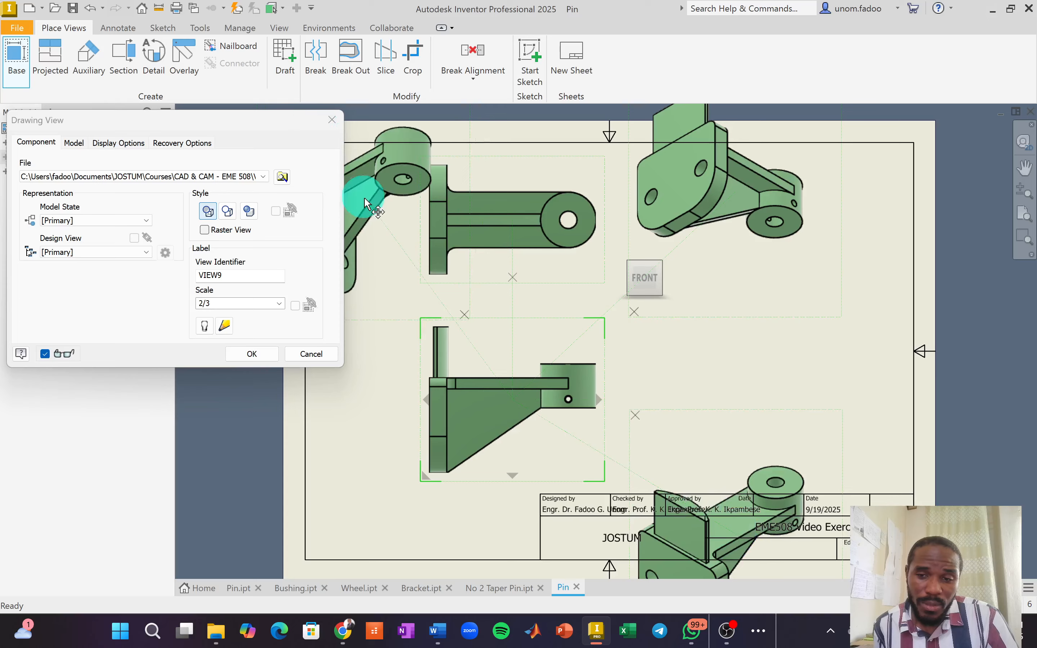
pyautogui.click(346, 529)
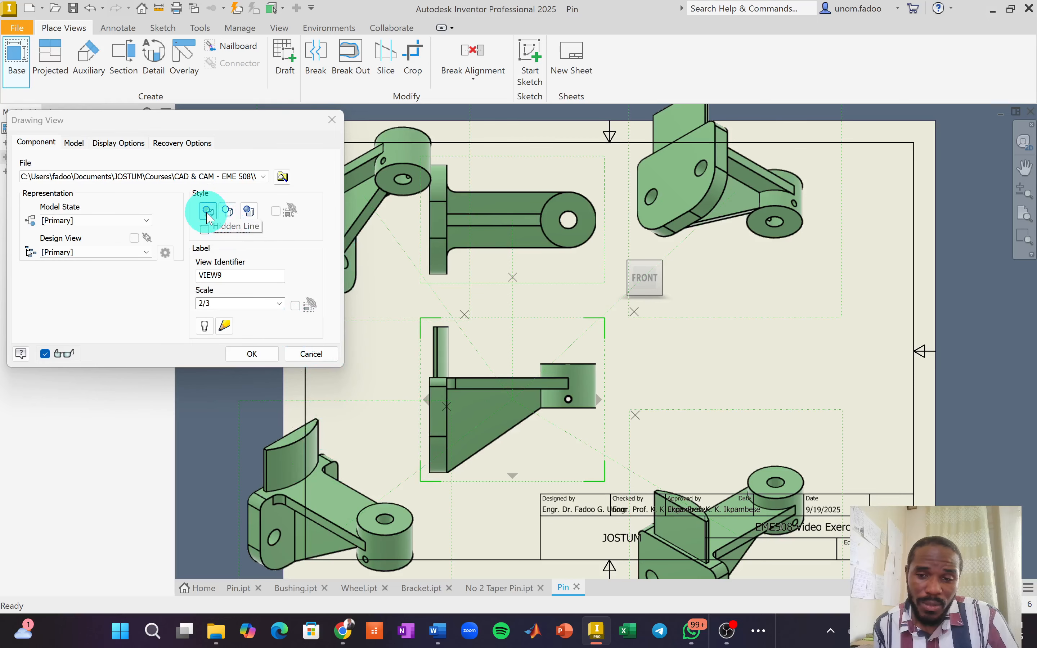
pyautogui.click(249, 354)
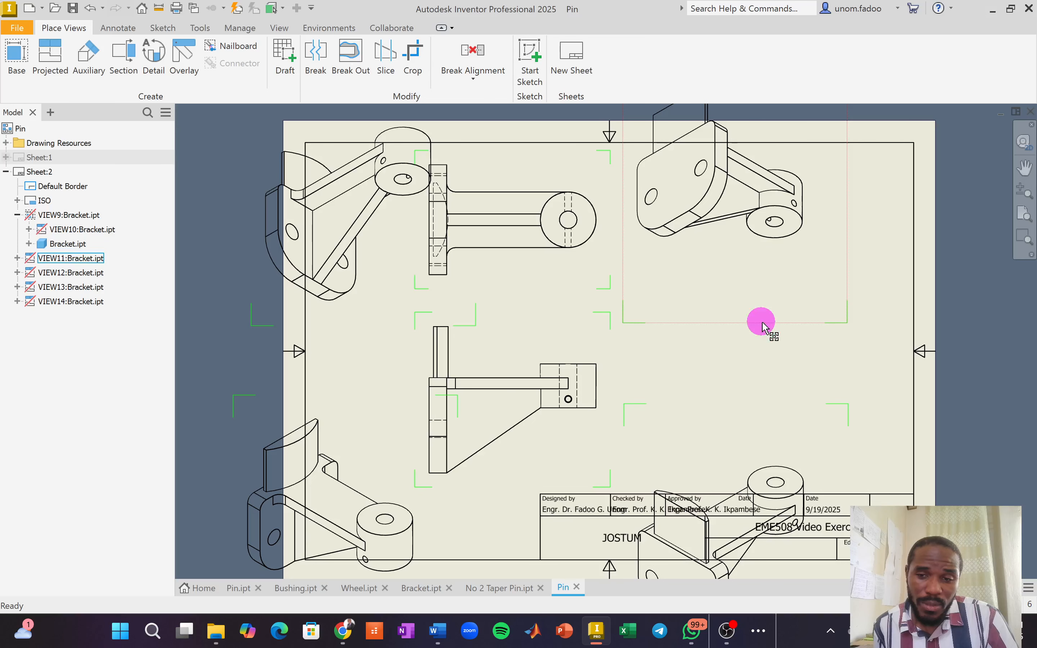
# Delete isometric views VIEW11, VIEW13 and VIEW12.
pyautogui.click(763, 322)
pyautogui.press('Delete')
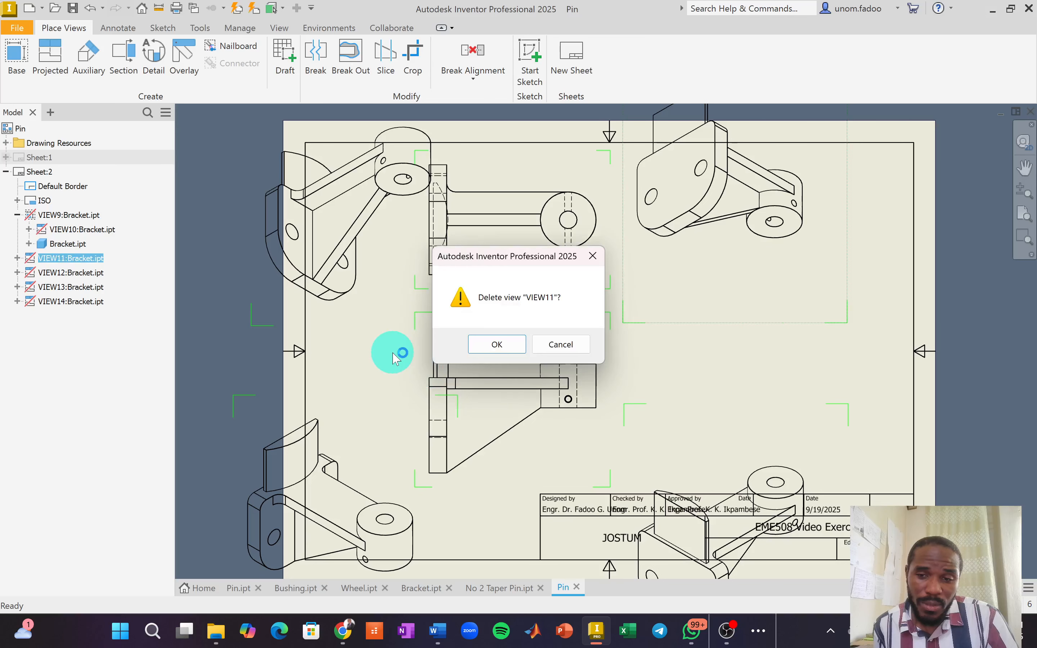
pyautogui.click(497, 342)
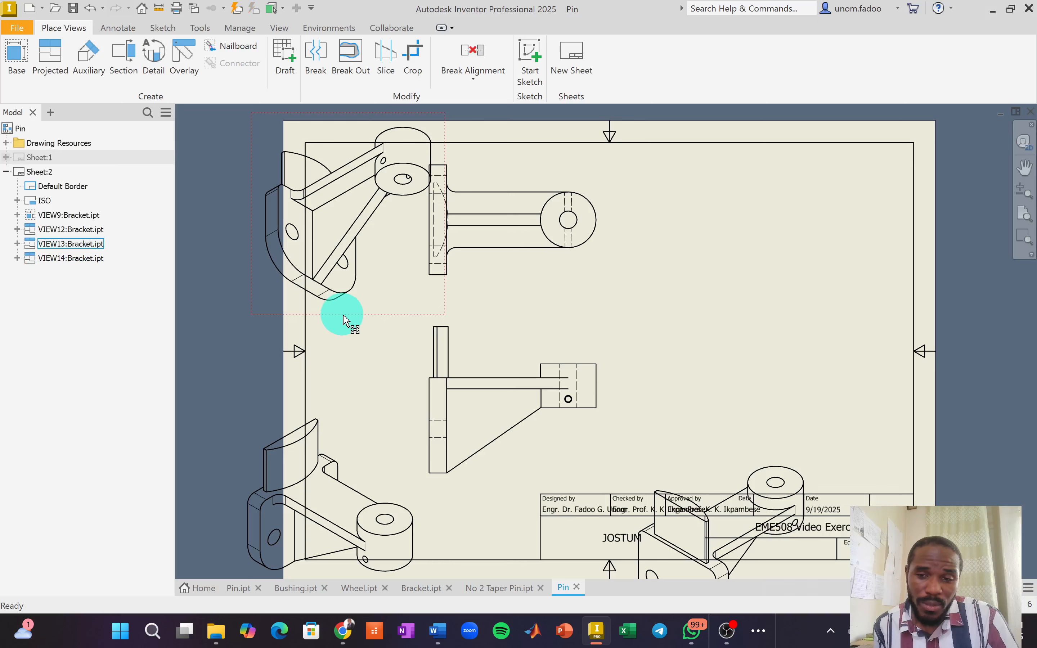
pyautogui.press('Delete')
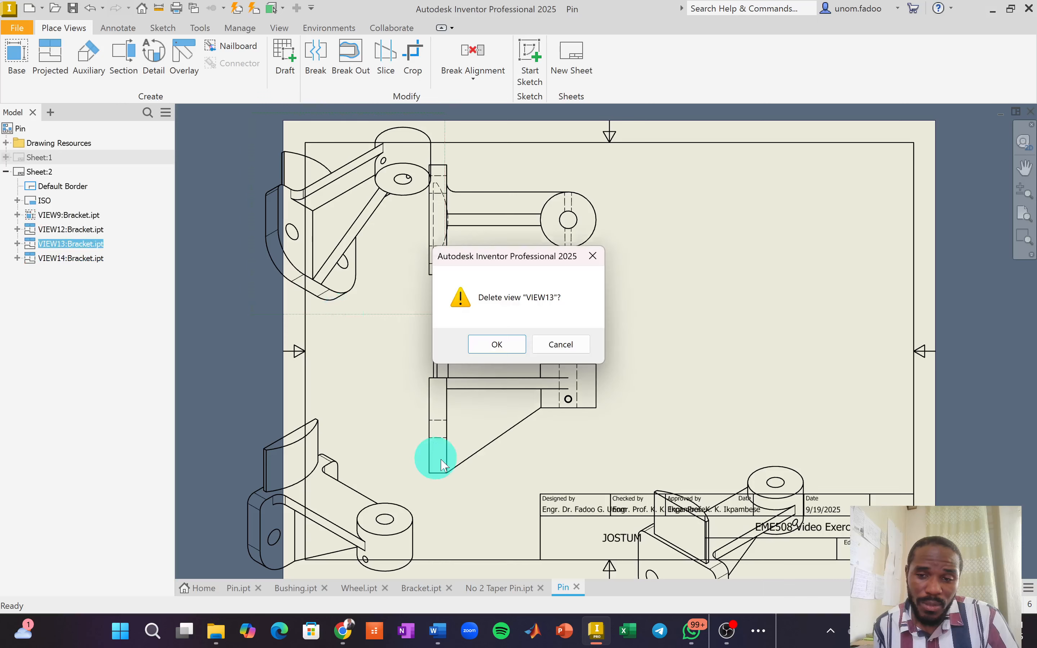
pyautogui.click(490, 344)
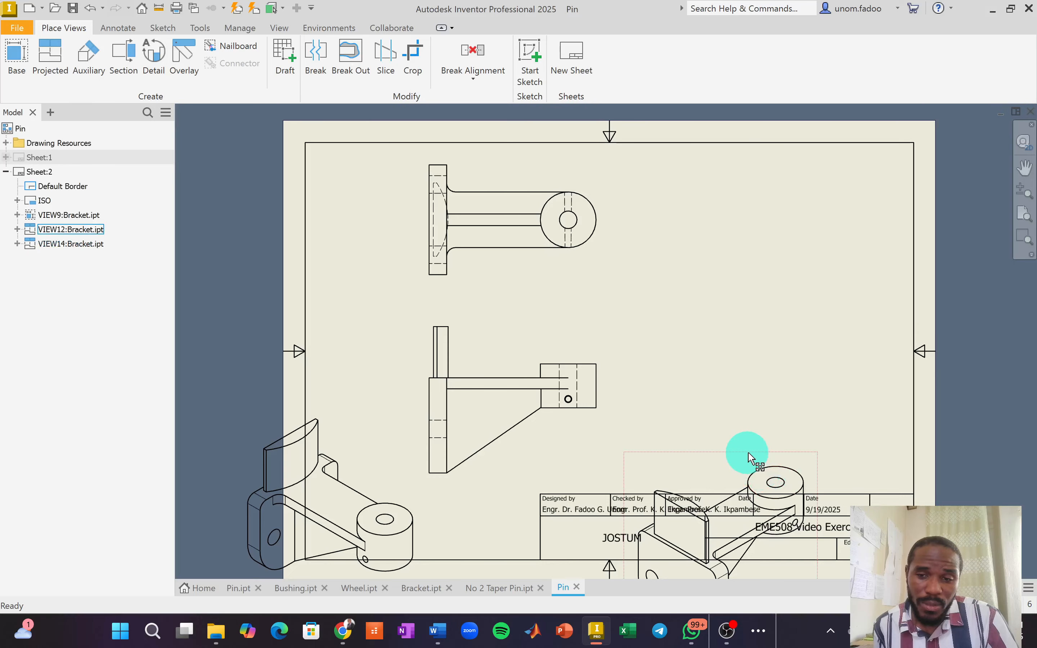
pyautogui.press('Delete')
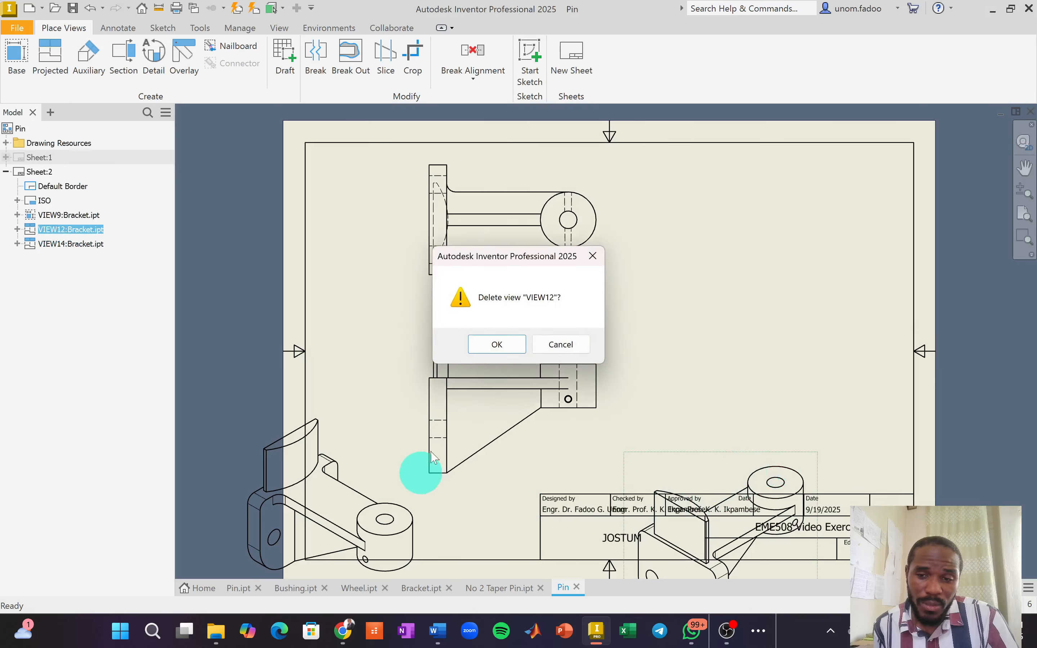
pyautogui.click(489, 343)
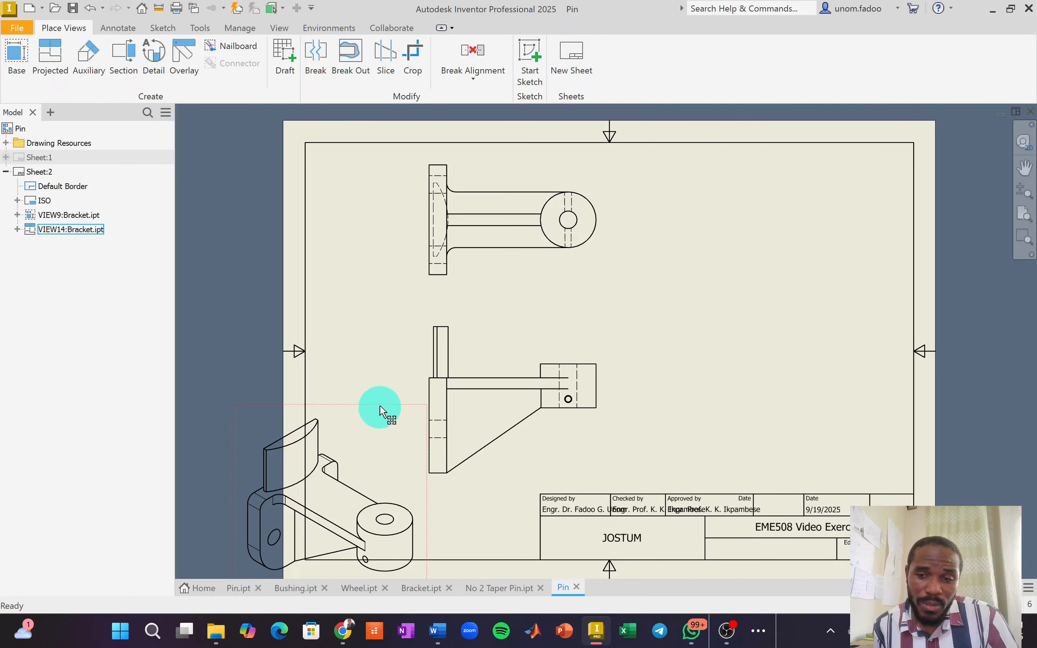
# Move the remaining isometric view VIEW14 to the upper right and make it shaded.
pyautogui.moveTo(382, 410); pyautogui.dragTo(831, 180)
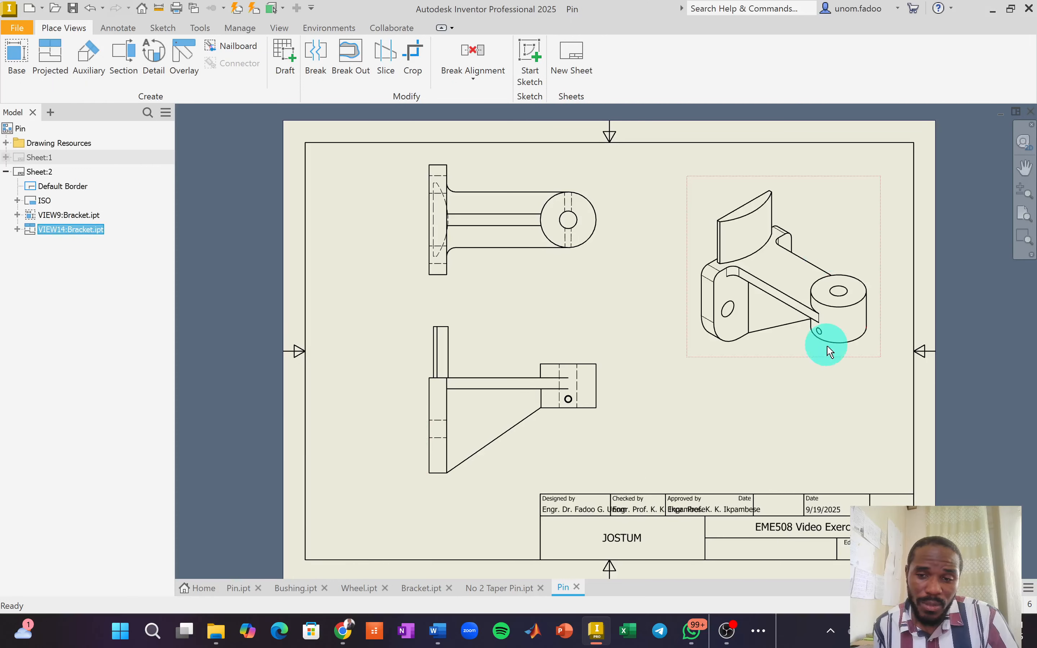
pyautogui.rightClick(814, 181)
pyautogui.press('Escape')
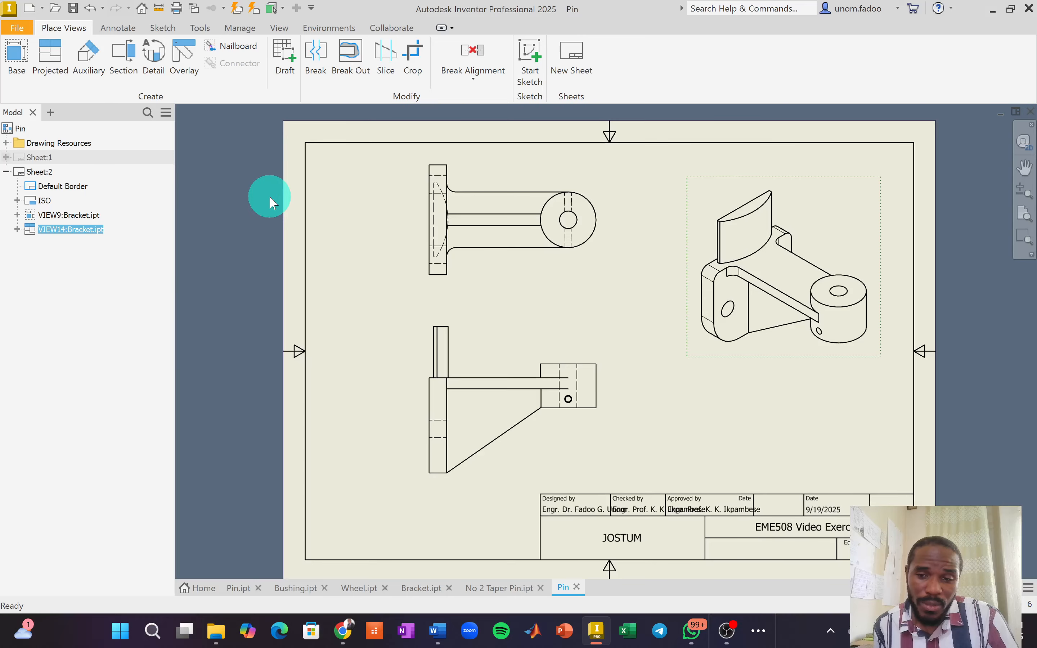
pyautogui.click(253, 205)
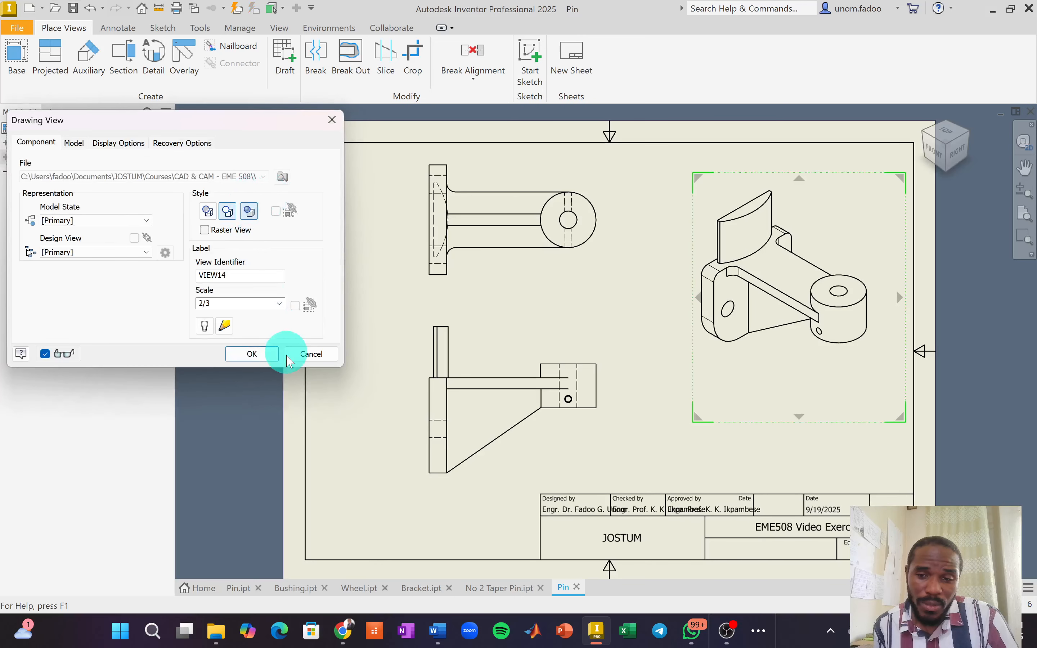
pyautogui.click(264, 354)
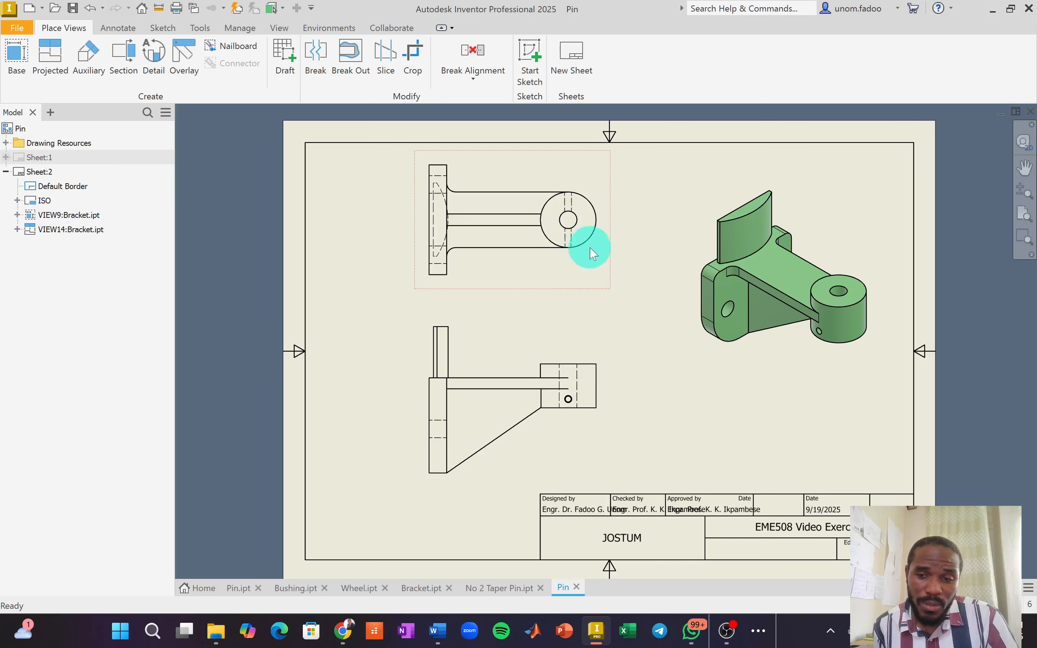
# Label the boss hole in the bracket's top view with a Ø12.00 THRU hole note.
pyautogui.scroll(3, 603, 247)
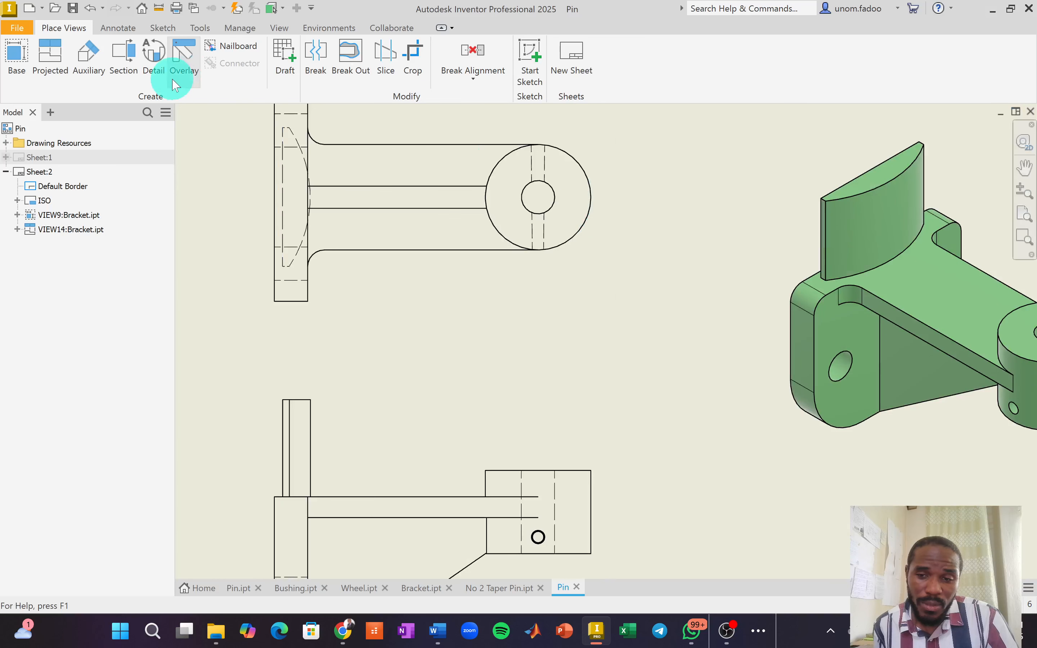
pyautogui.click(129, 31)
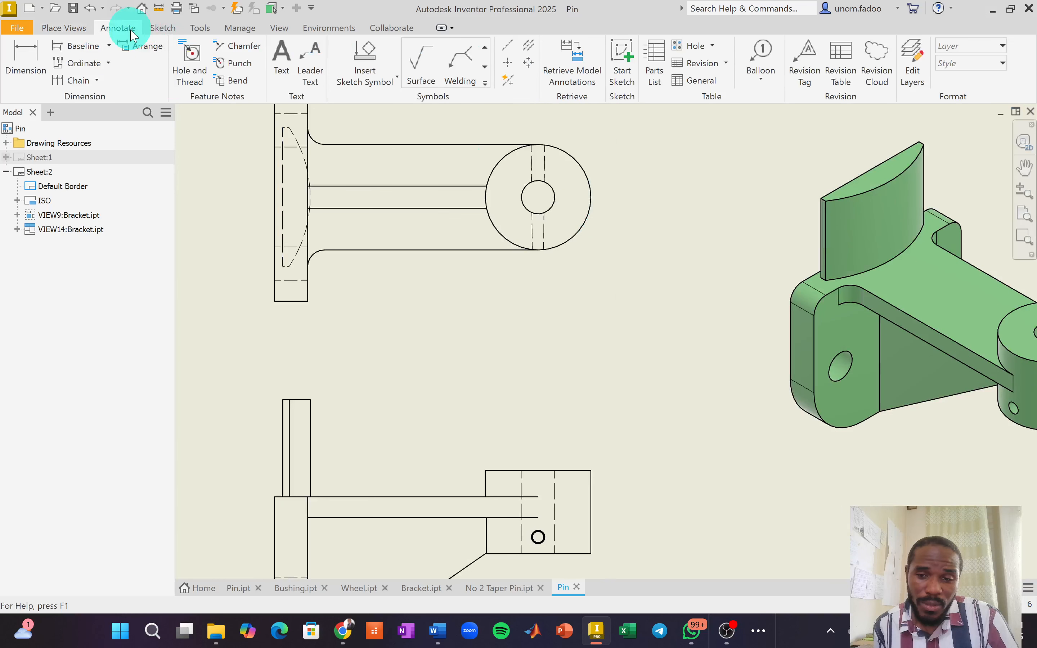
pyautogui.click(192, 58)
pyautogui.click(539, 181)
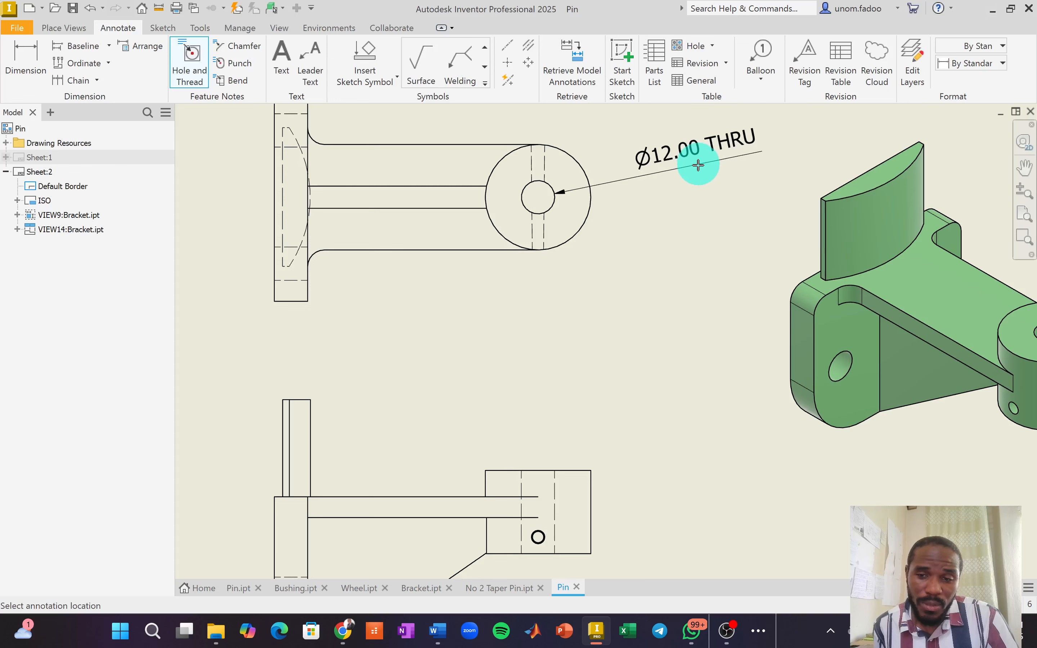
pyautogui.click(699, 165)
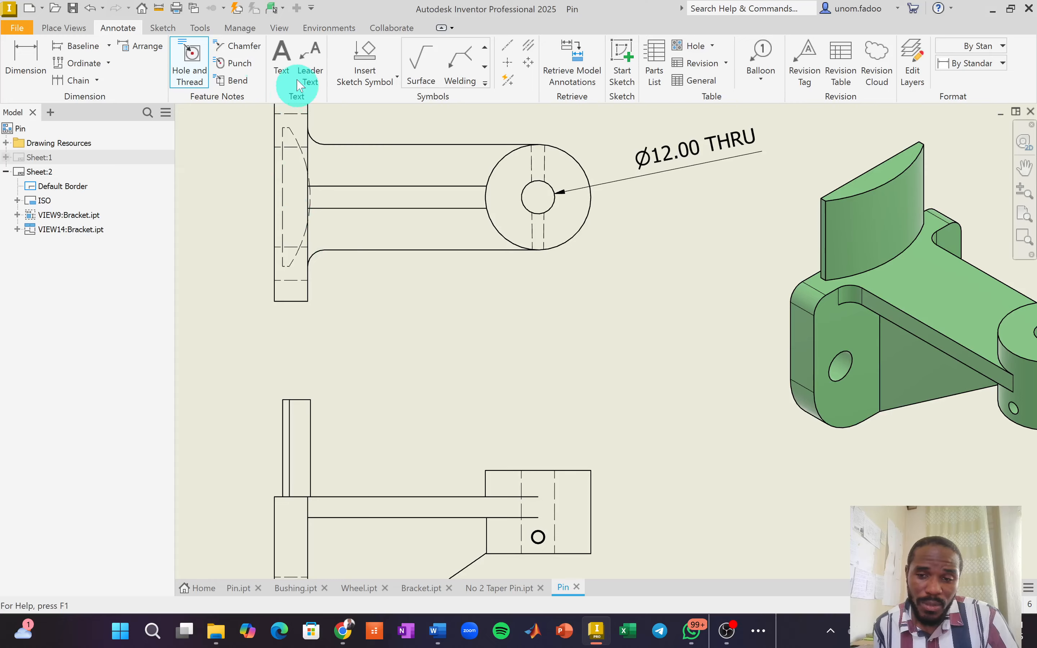
pyautogui.click(507, 63)
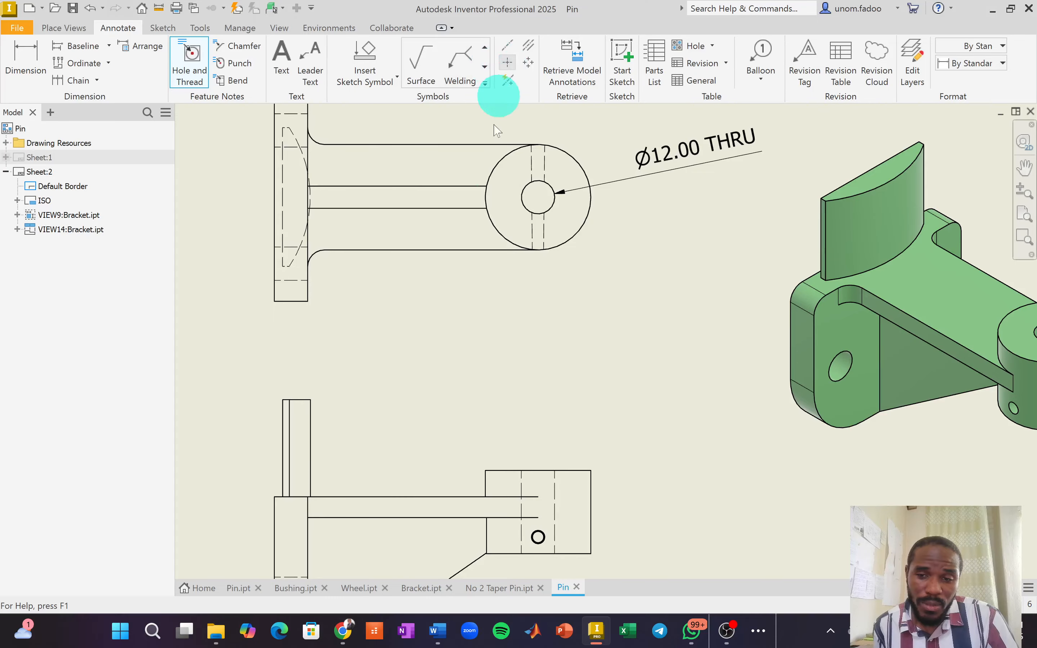
# Center-mark the small hole, the outer boss circle and the front view's hole.
pyautogui.click(521, 187)
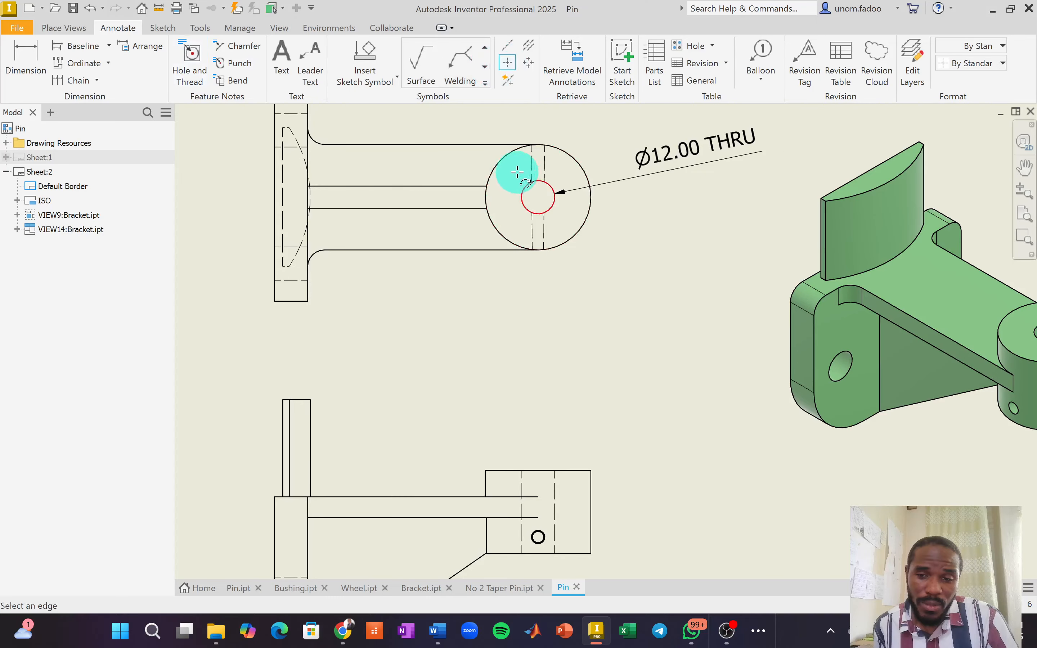
pyautogui.click(509, 156)
pyautogui.scroll(5, 515, 352)
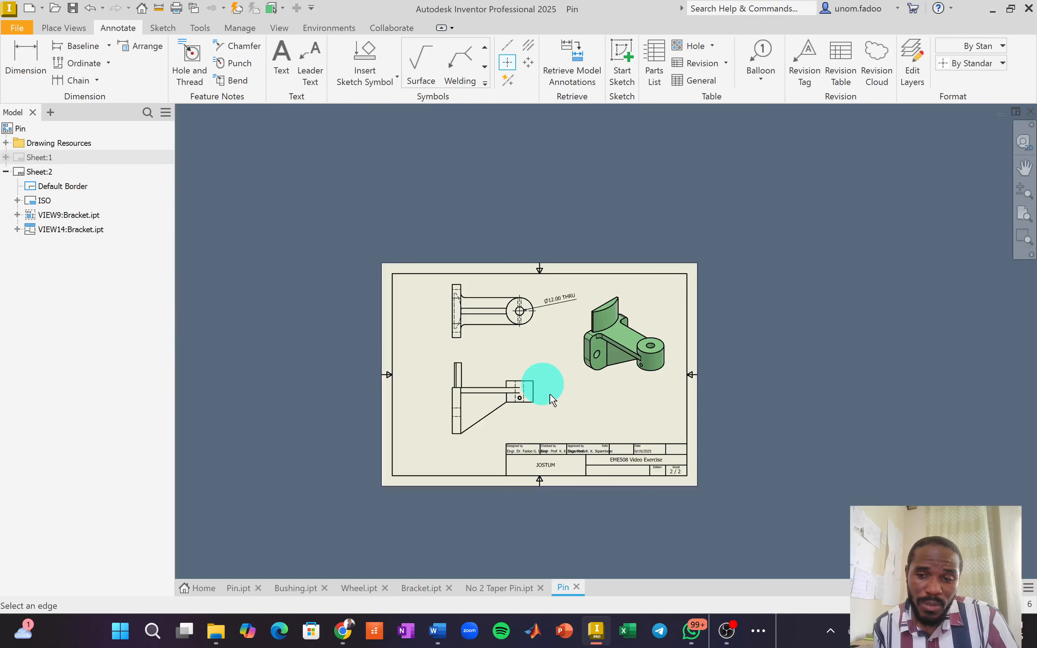
pyautogui.scroll(-5, 537, 335)
pyautogui.scroll(-2, 532, 422)
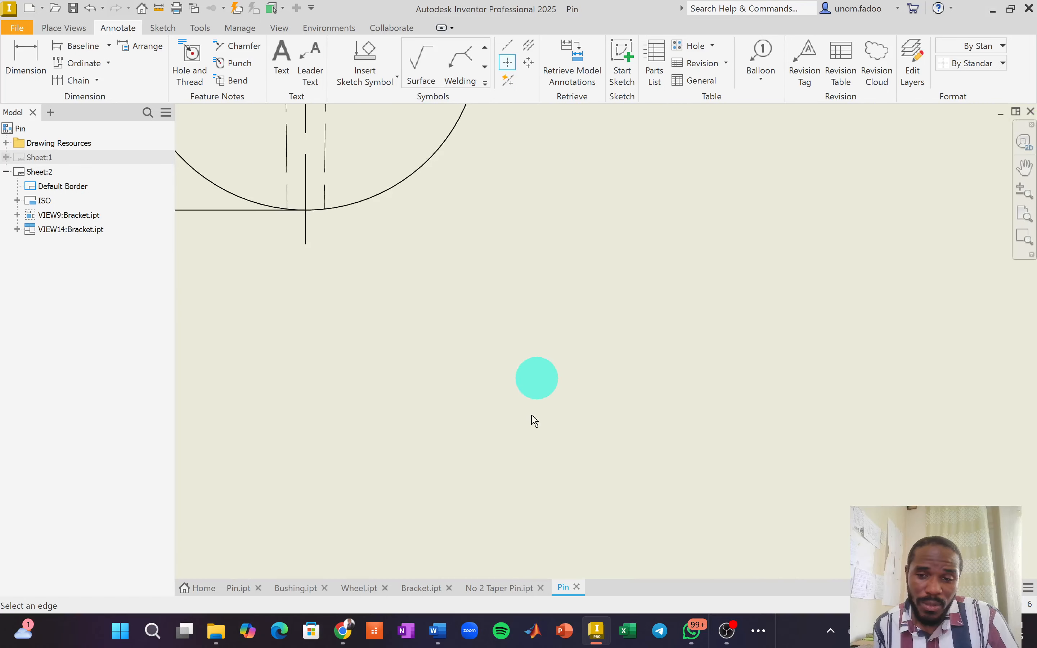
pyautogui.scroll(5, 502, 431)
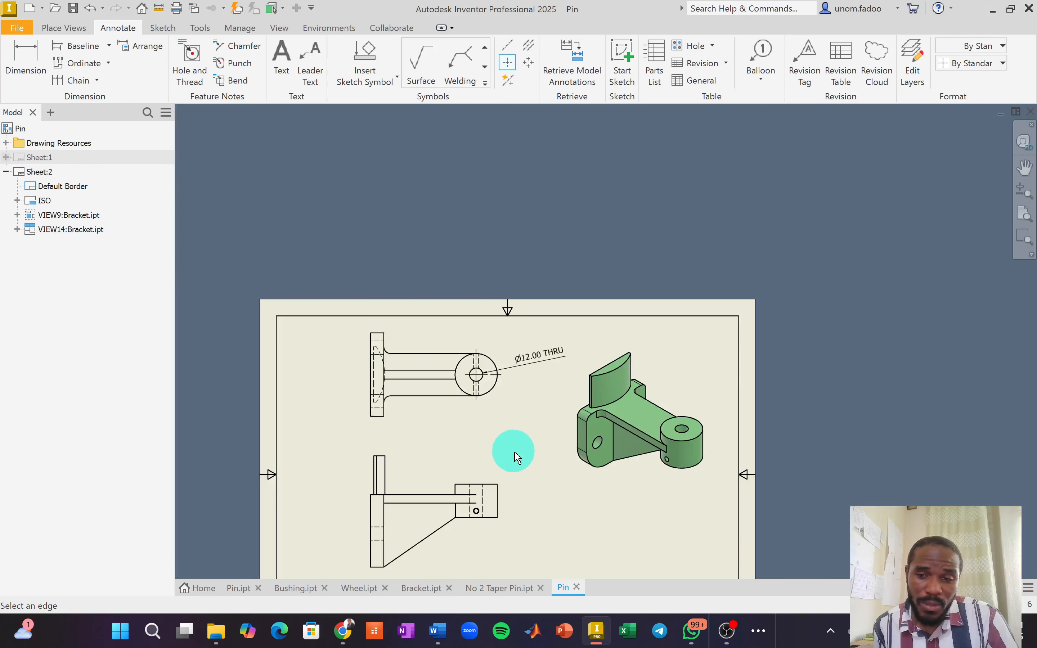
pyautogui.scroll(-4, 480, 521)
pyautogui.click(470, 486)
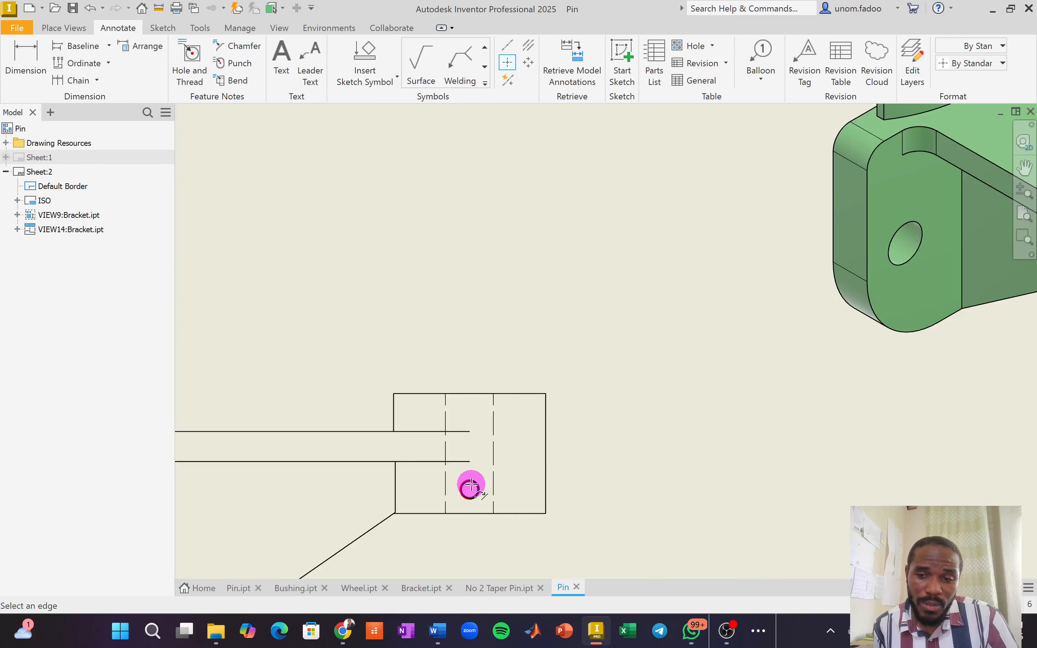
pyautogui.scroll(2, 511, 486)
pyautogui.scroll(3, 375, 335)
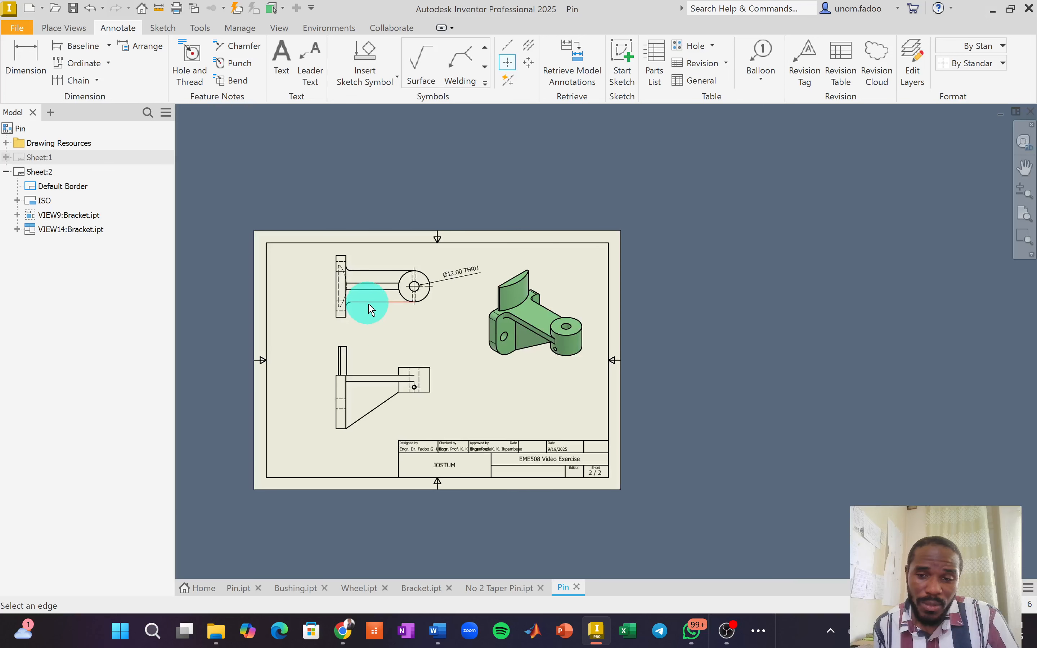
pyautogui.scroll(-3, 377, 304)
pyautogui.scroll(3, 467, 347)
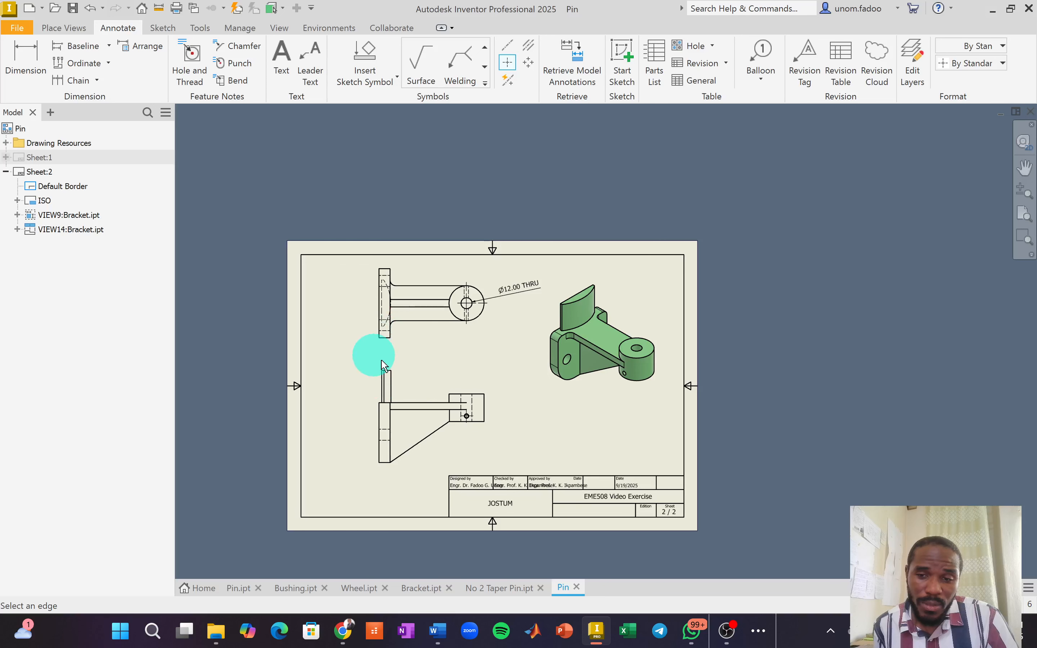
pyautogui.rightClick(359, 344)
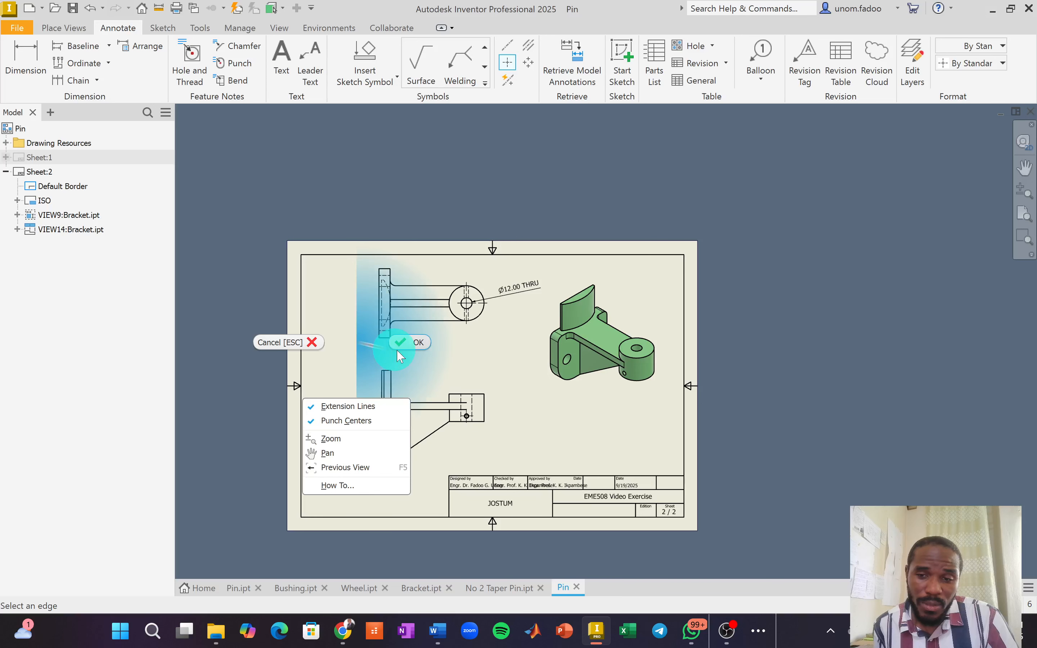
# Finish the center marks, shift the front view right, and project side view VIEW15 to its left.
pyautogui.click(412, 345)
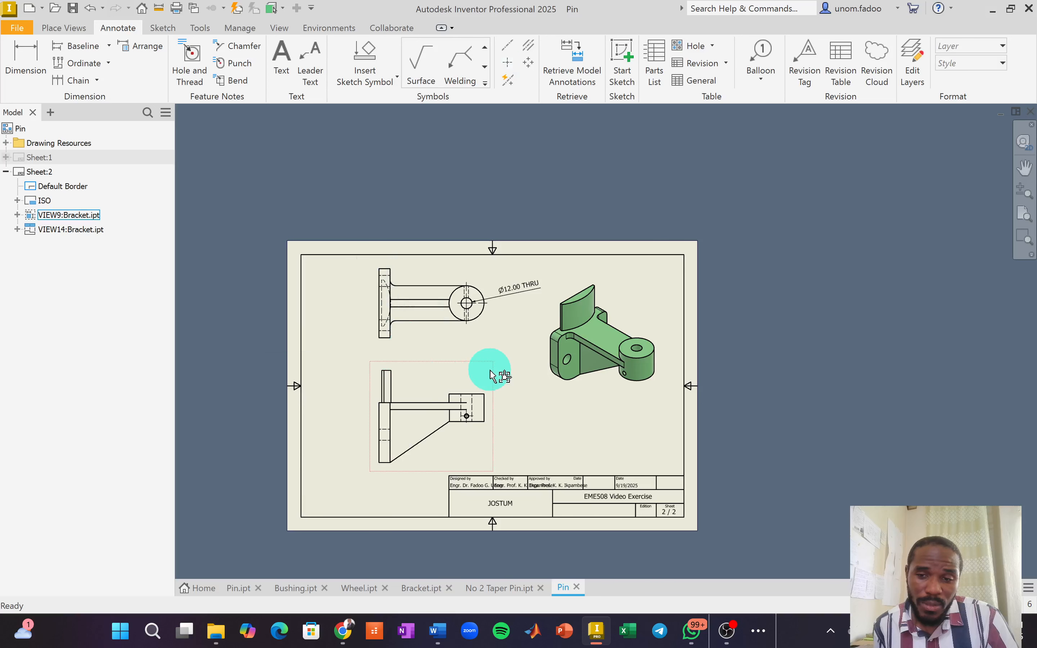
pyautogui.moveTo(494, 372); pyautogui.dragTo(531, 368)
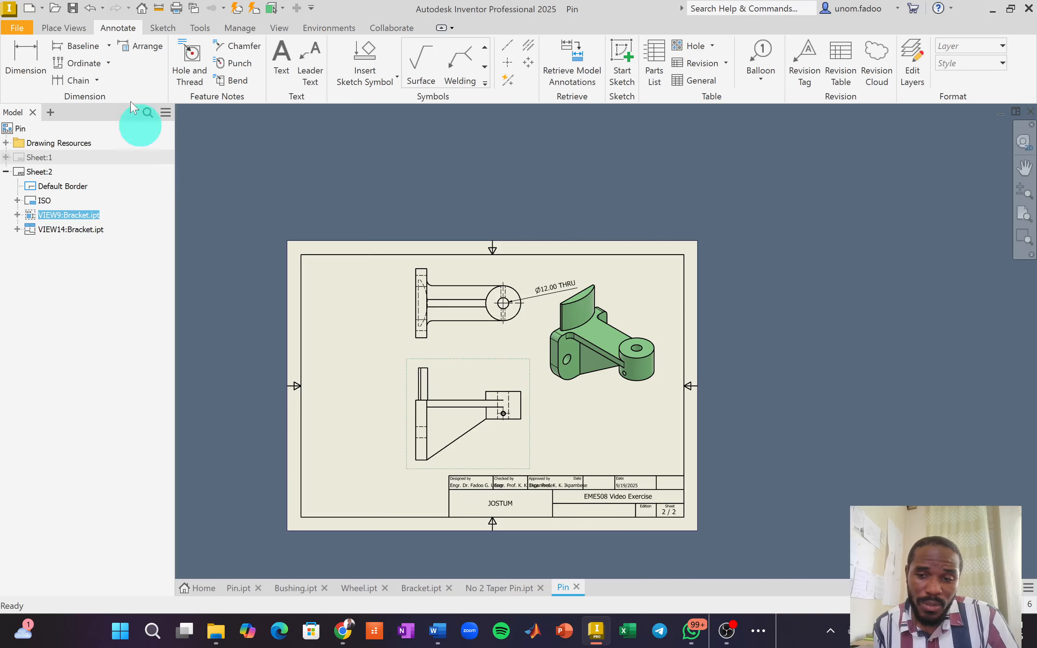
pyautogui.click(65, 27)
pyautogui.click(51, 61)
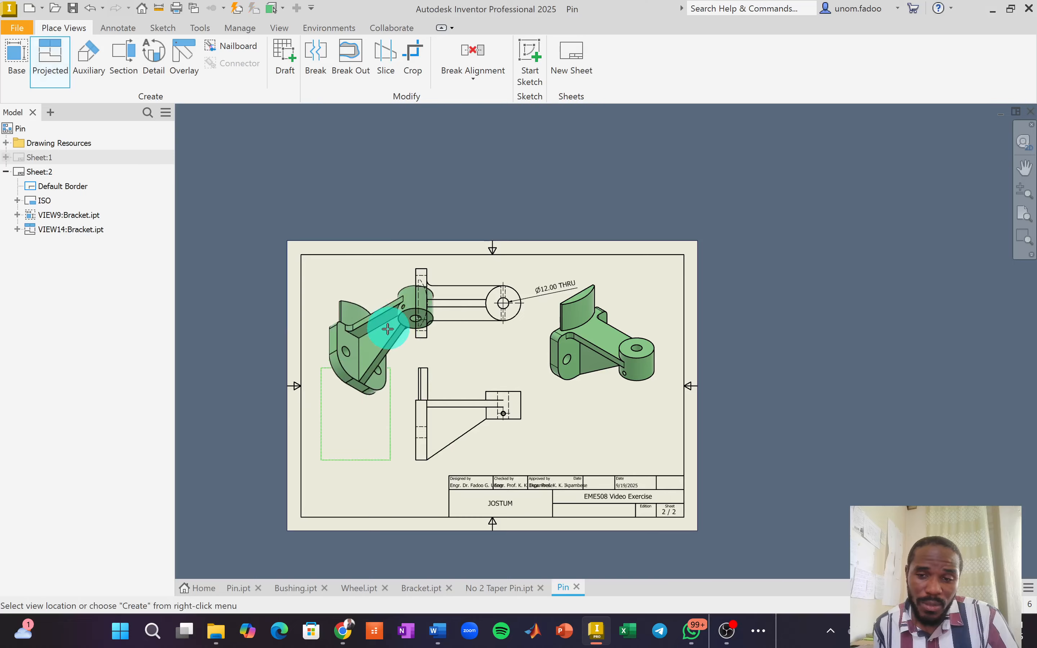
pyautogui.rightClick(384, 313)
pyautogui.click(431, 313)
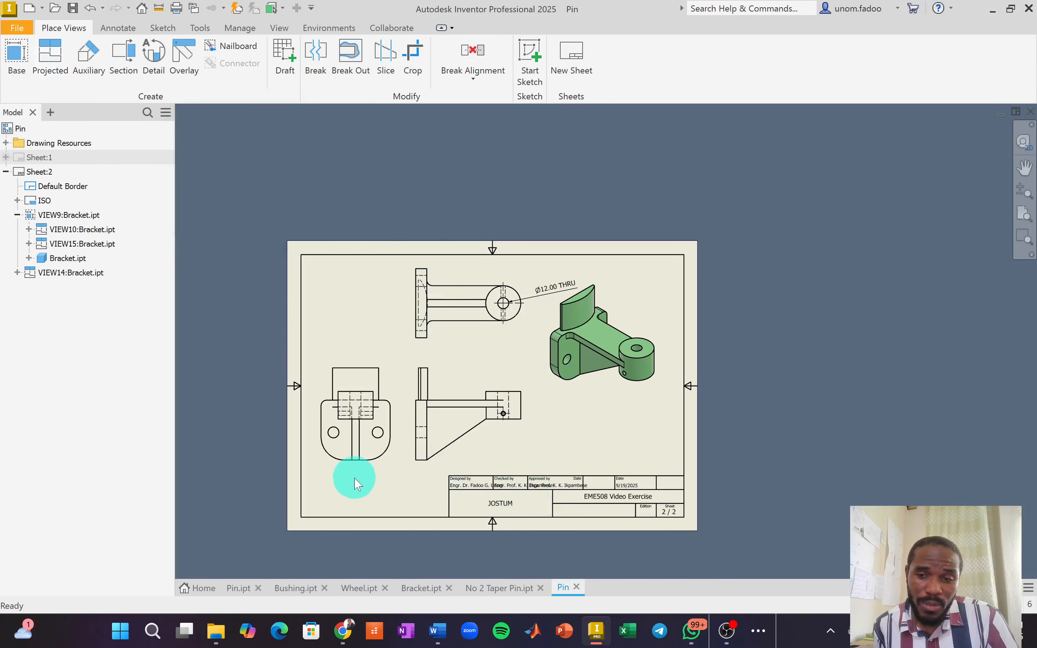
# Spread the views out, moving the isometric down-right and the front view further right.
pyautogui.scroll(3, 352, 477)
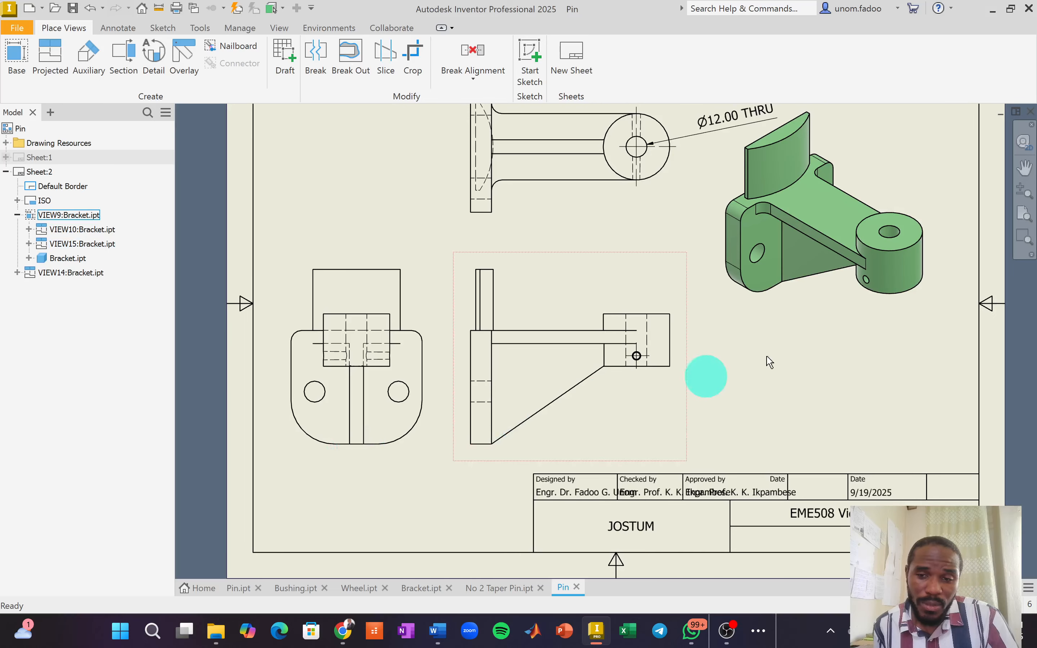
pyautogui.moveTo(843, 317)
pyautogui.mouseDown()
pyautogui.moveTo(880, 338)
pyautogui.moveTo(885, 354)
pyautogui.mouseUp()
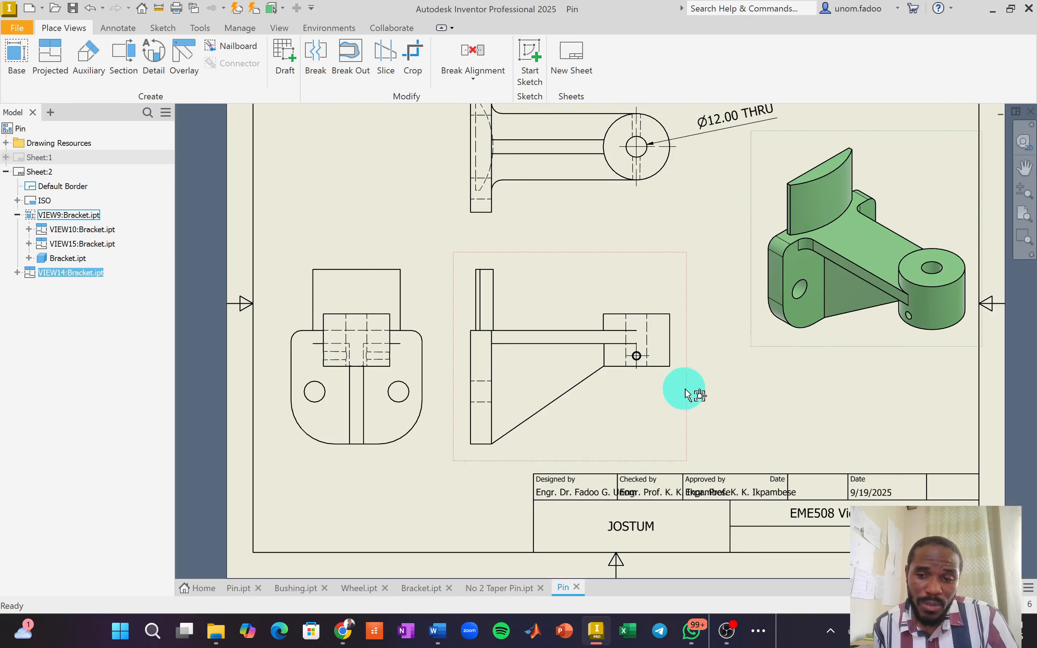
pyautogui.moveTo(686, 392); pyautogui.dragTo(725, 391)
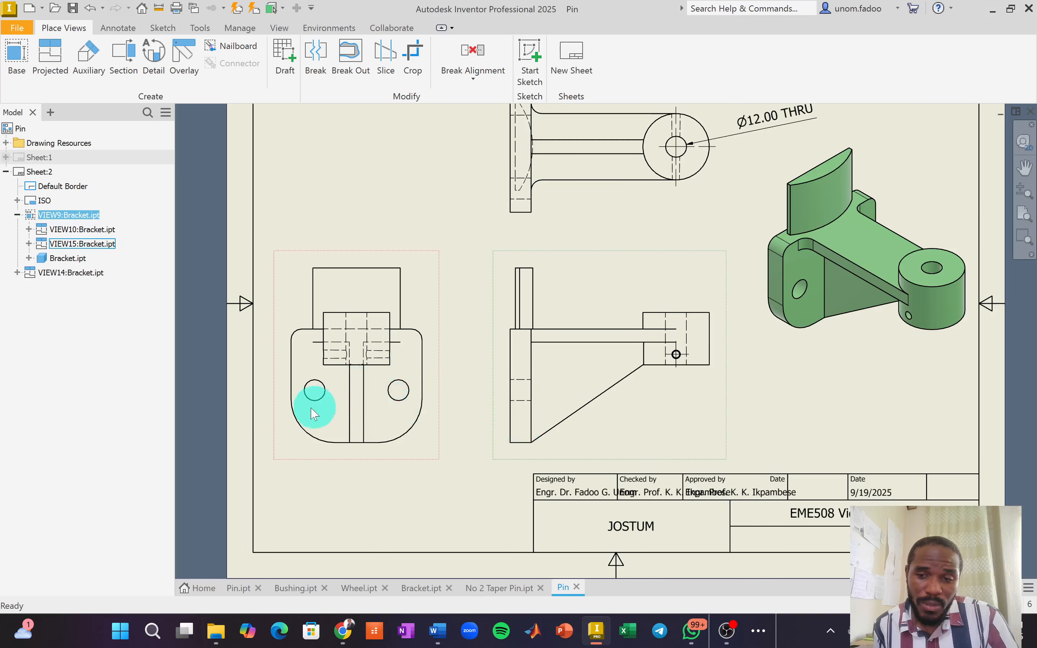
# Add center marks to the right and left holes.
pyautogui.click(118, 27)
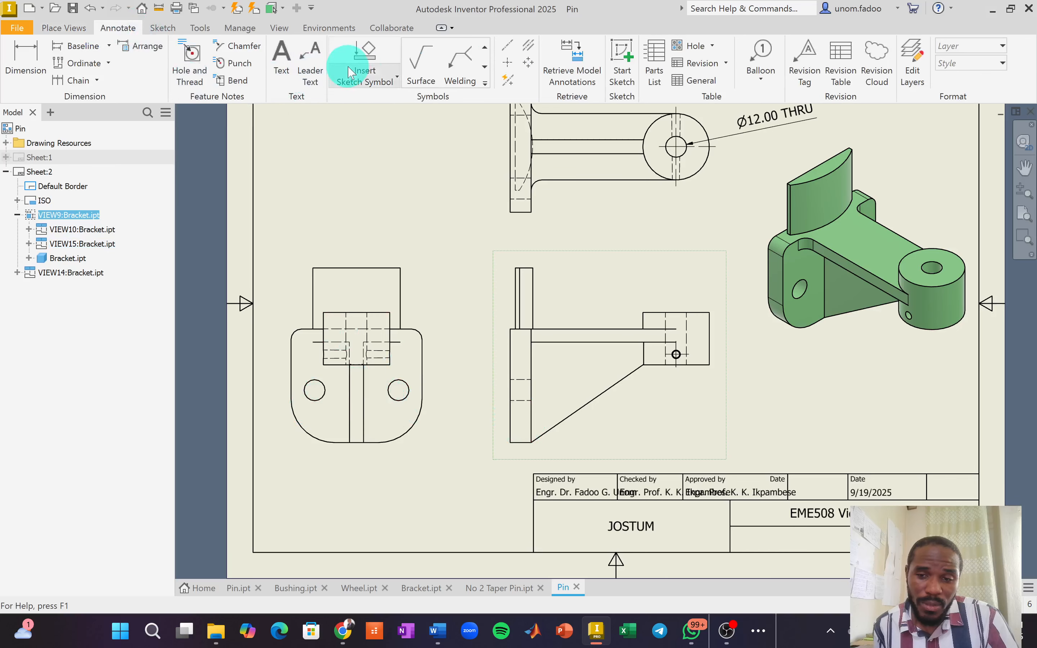
pyautogui.click(508, 63)
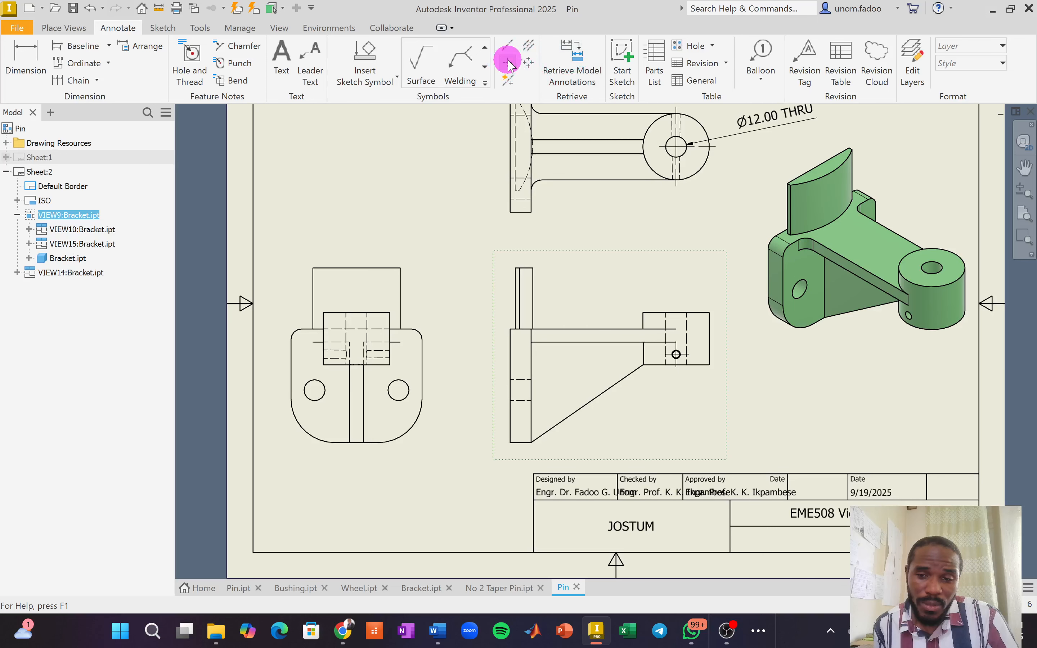
pyautogui.click(407, 386)
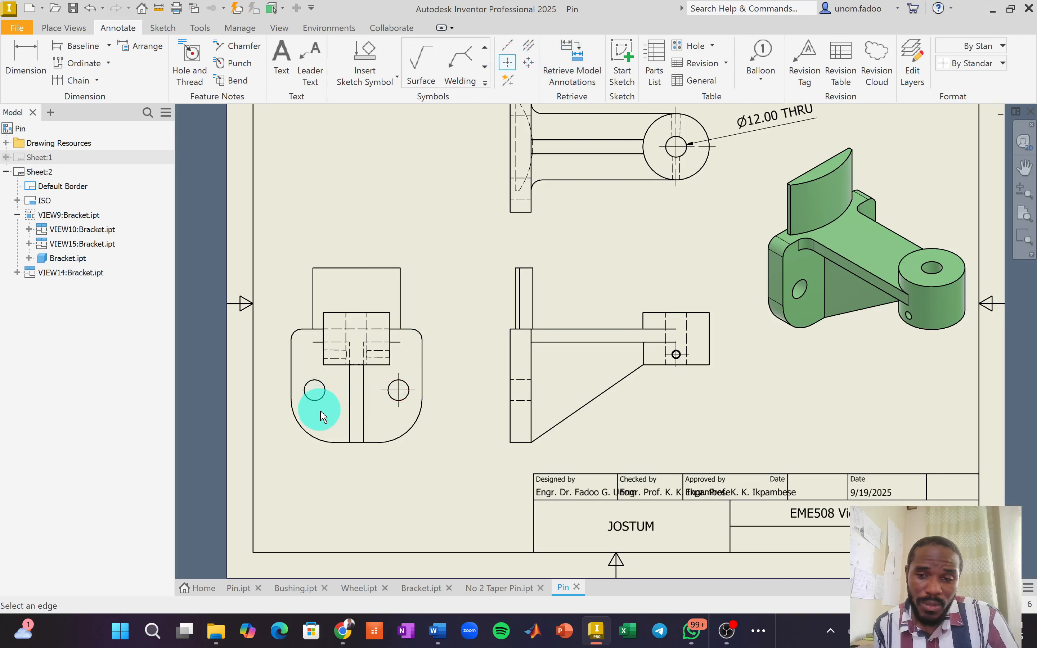
pyautogui.click(322, 390)
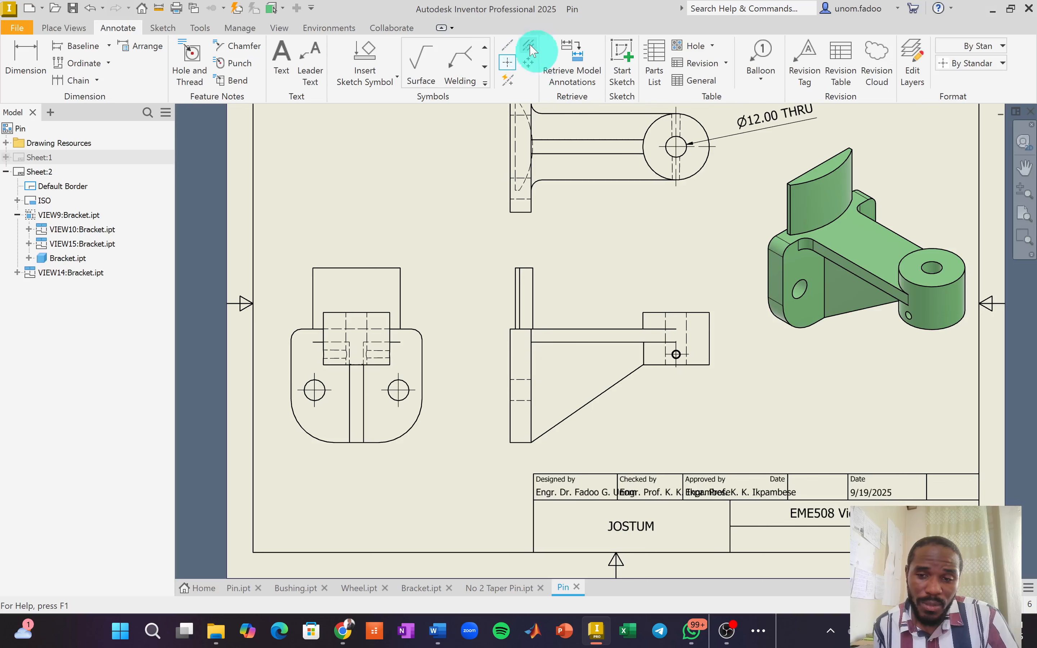
# Draw centerlines between the hidden hole edges in the top and front views.
pyautogui.click(523, 380)
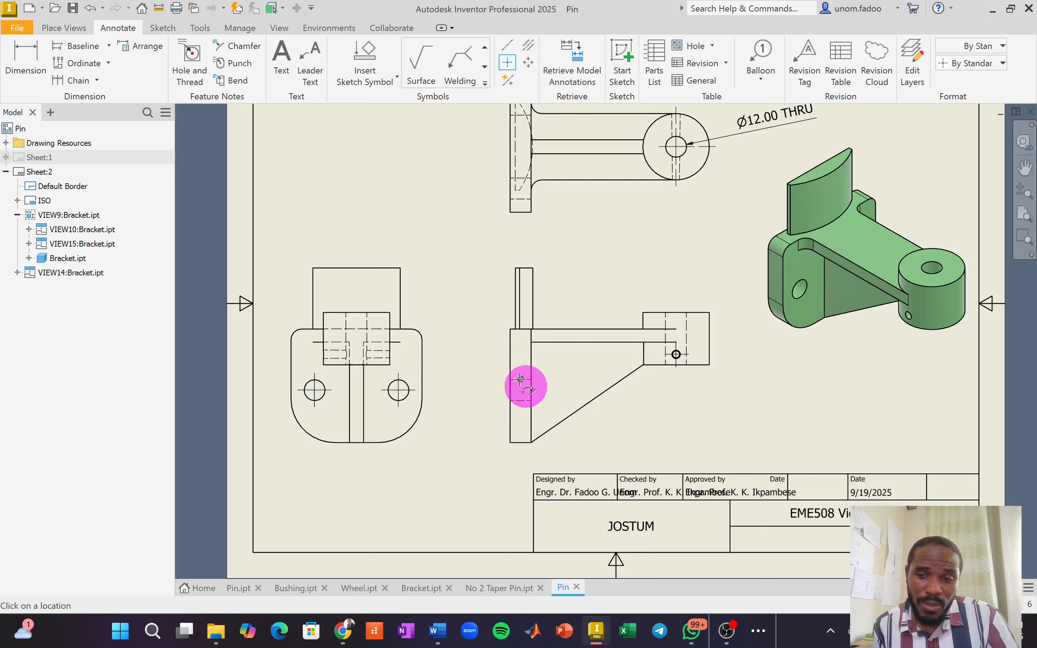
pyautogui.click(518, 401)
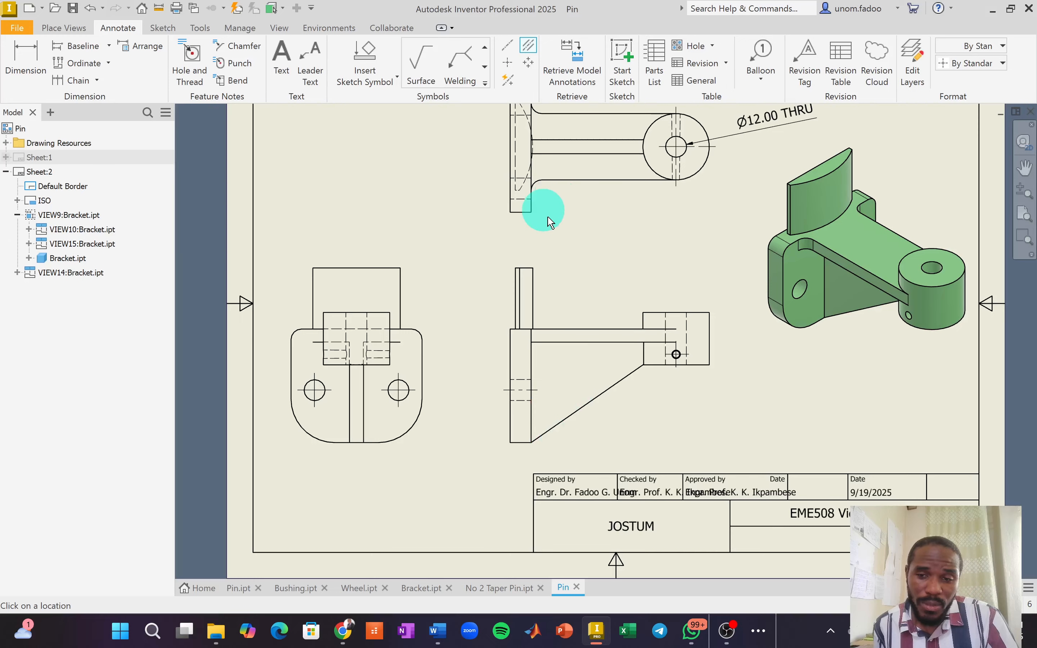
pyautogui.scroll(-3, 570, 235)
pyautogui.scroll(3, 555, 154)
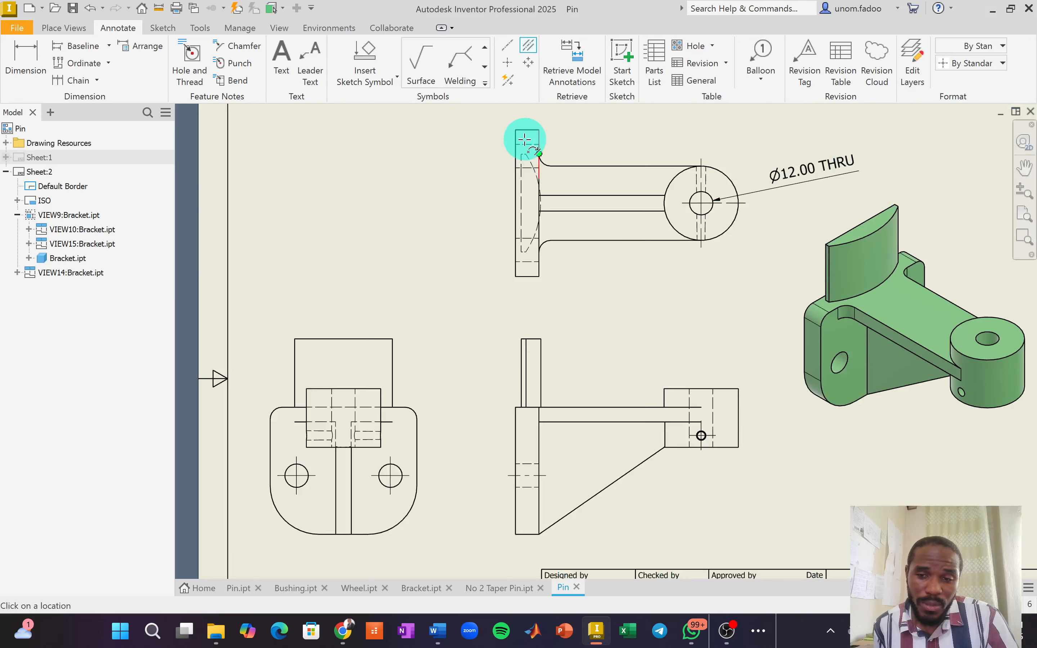
pyautogui.click(525, 144)
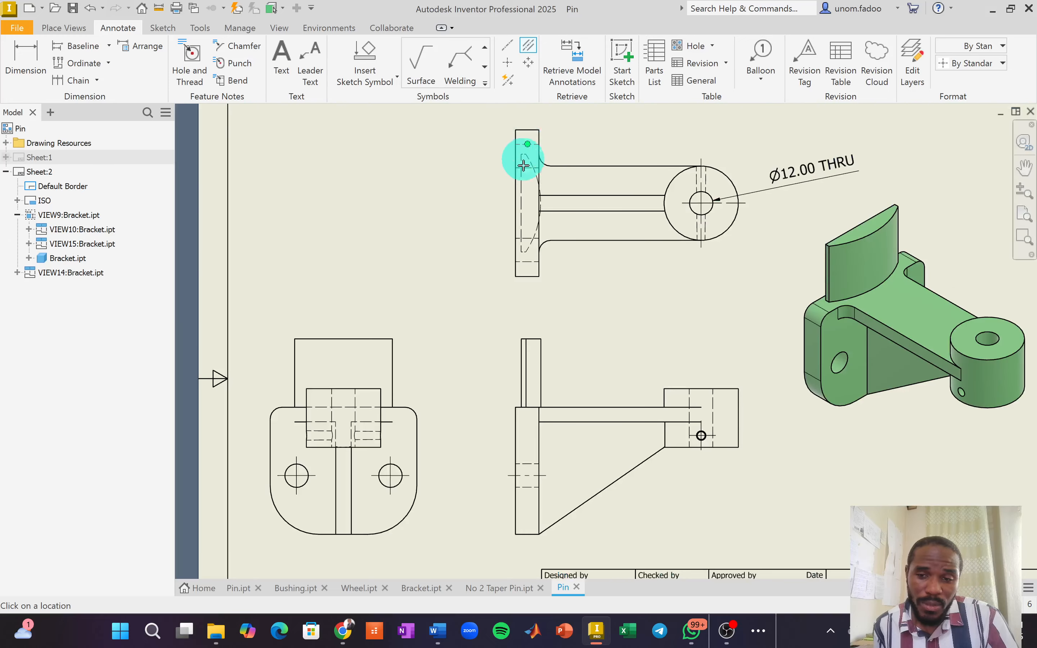
pyautogui.click(525, 184)
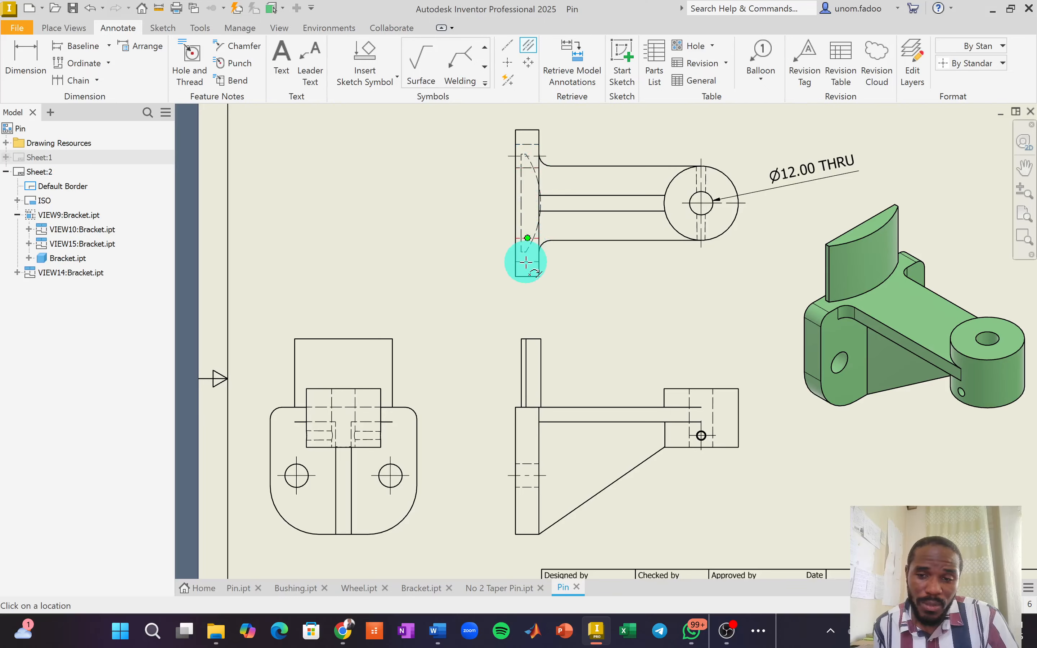
pyautogui.click(526, 261)
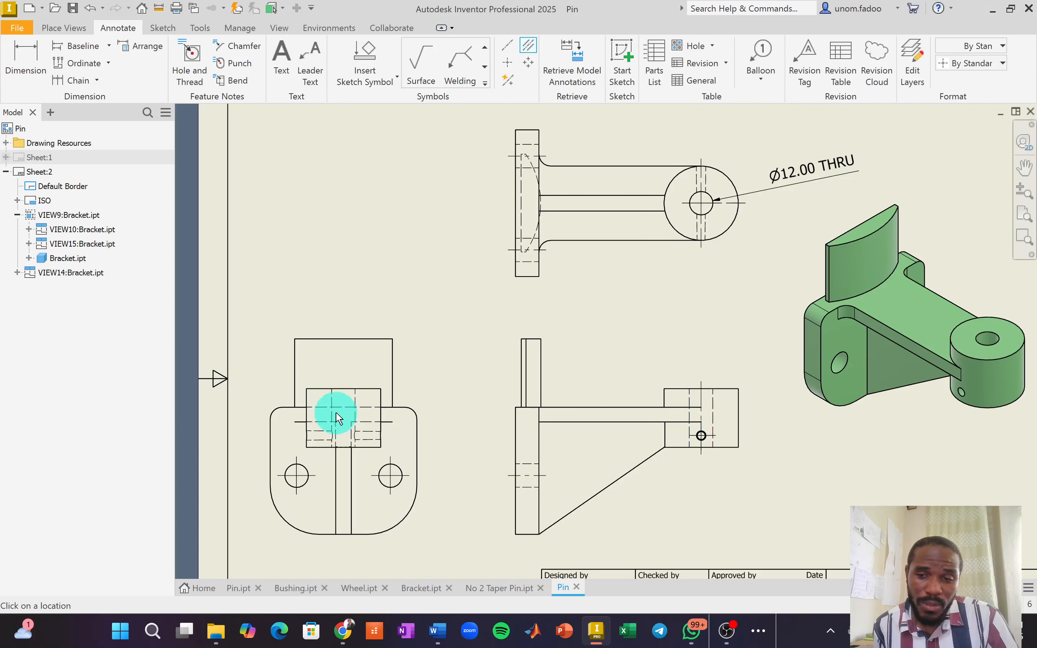
pyautogui.click(354, 401)
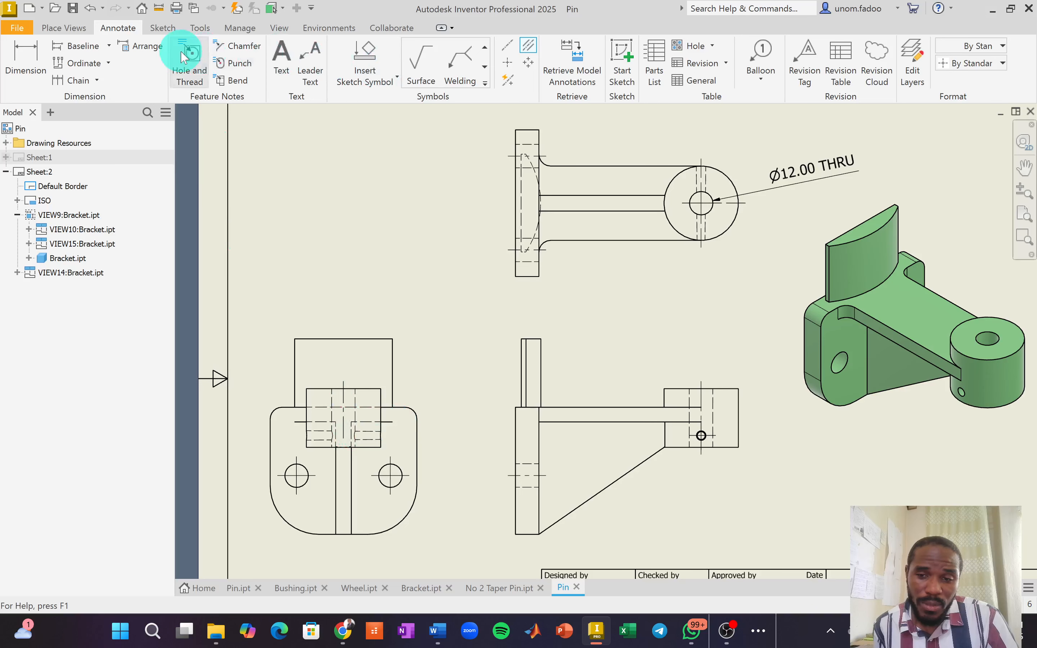
# Label the lower-left view's right hole with a Ø12.00 -12.00 DEEP note and open it for editing.
pyautogui.click(192, 56)
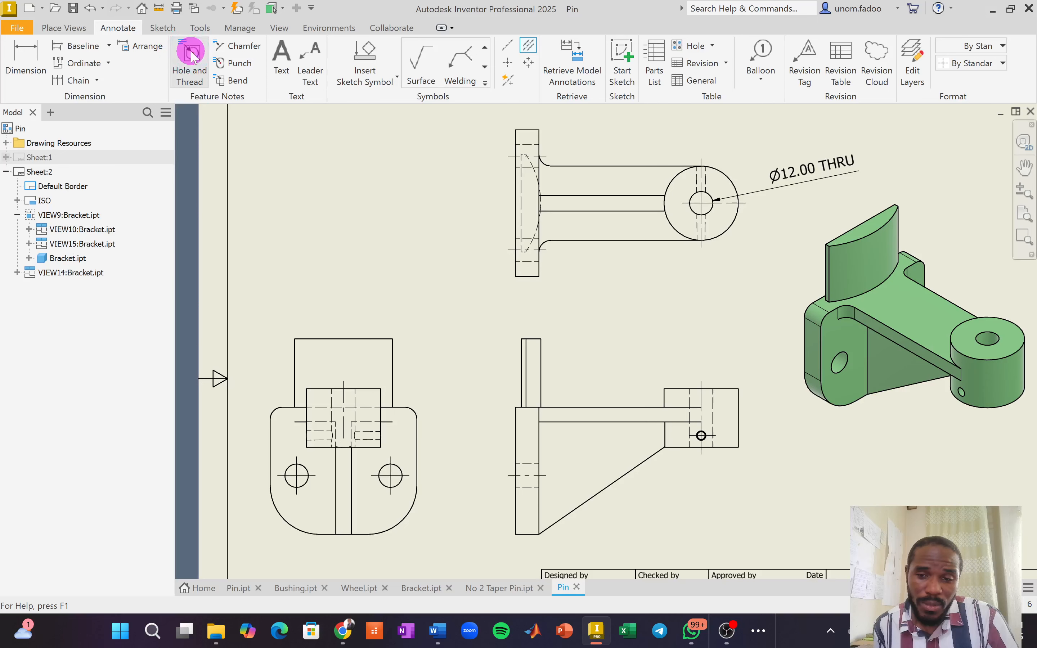
pyautogui.click(396, 479)
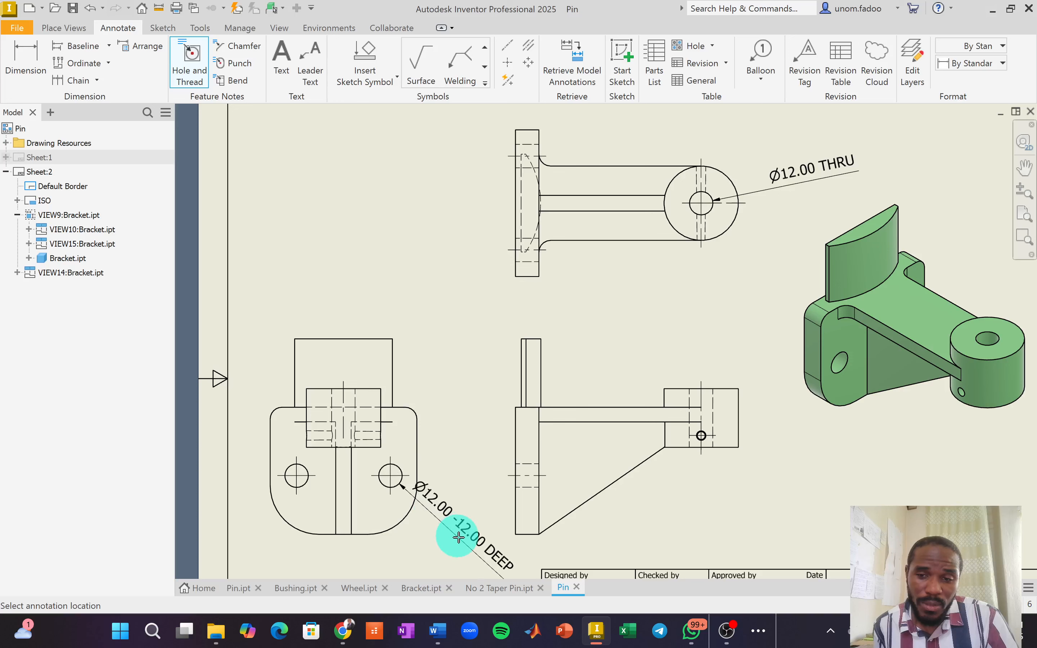
pyautogui.click(465, 541)
pyautogui.rightClick(470, 354)
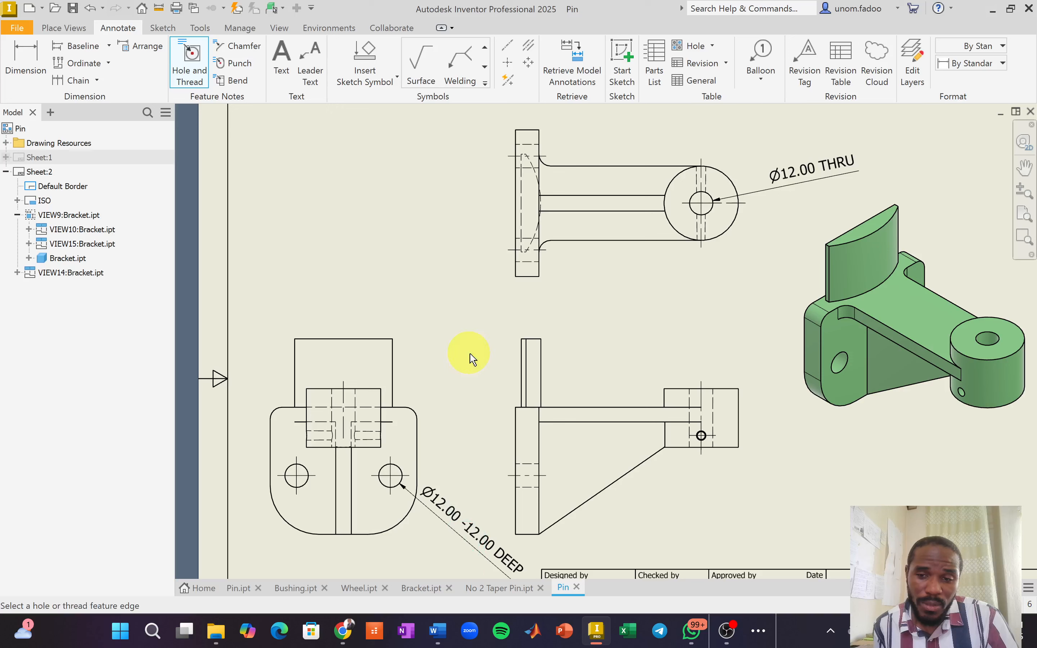
pyautogui.click(510, 354)
pyautogui.click(444, 506)
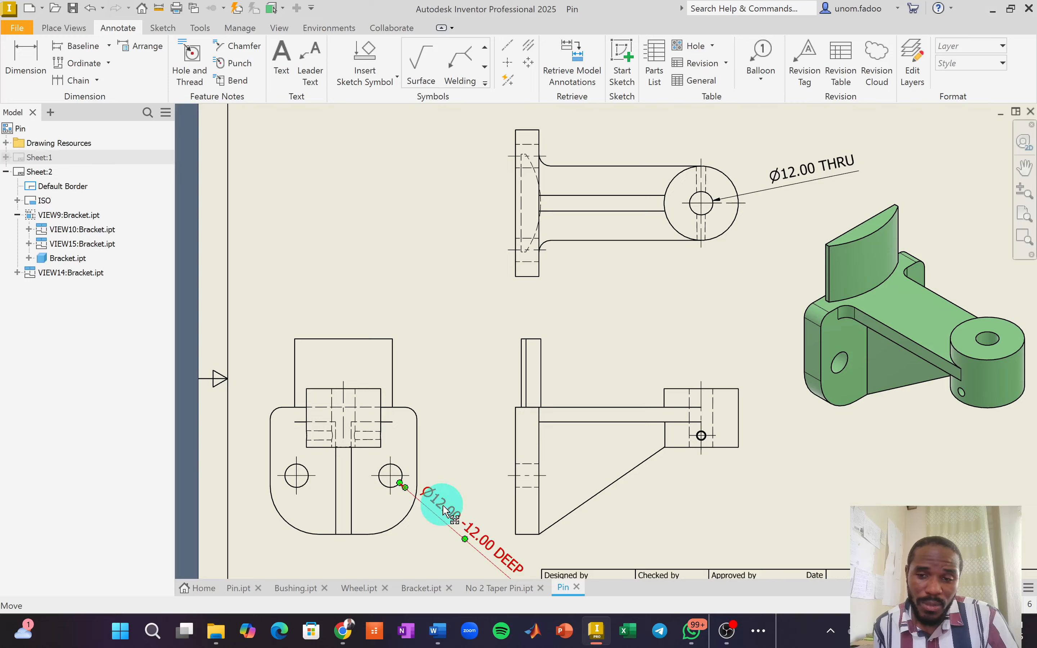
pyautogui.doubleClick(444, 506)
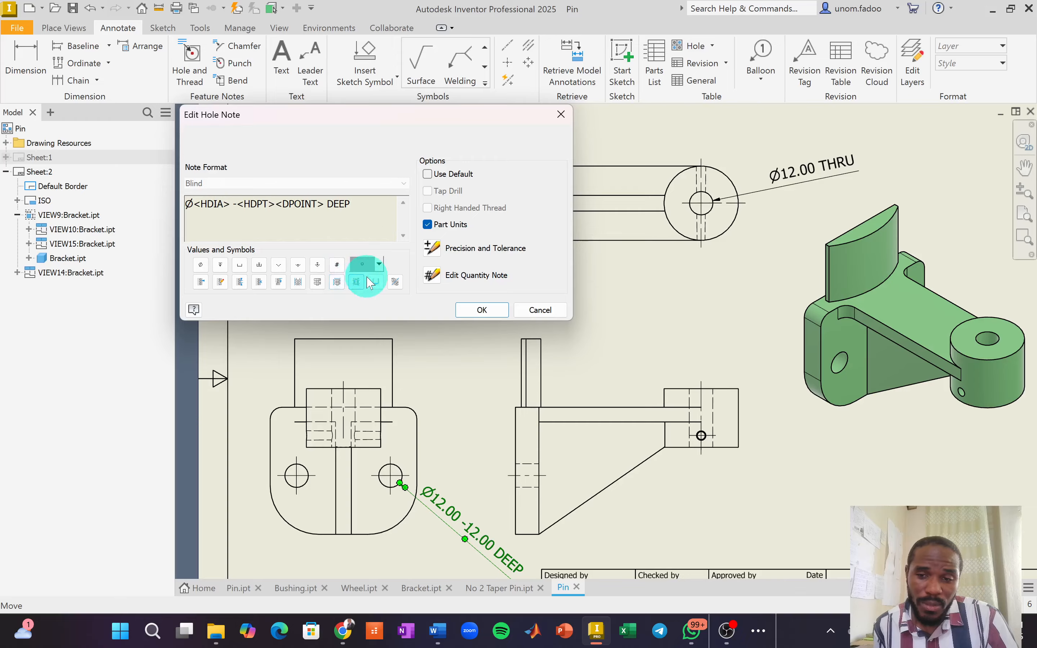
# Append x2 to the hole note format and bring up its Precision and Tolerance settings.
pyautogui.click(379, 265)
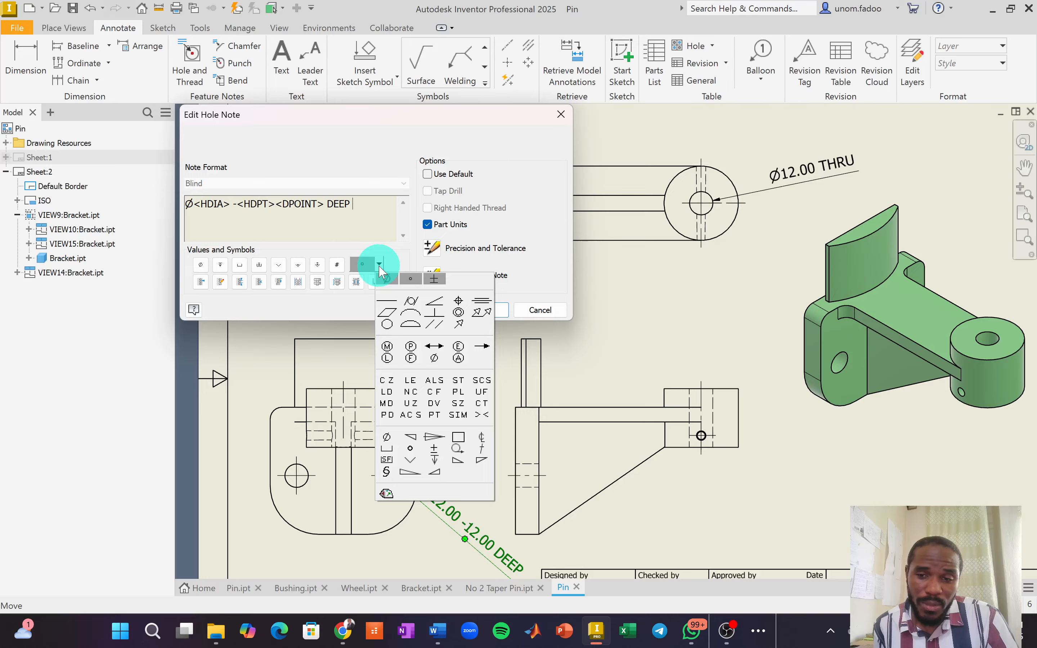
pyautogui.click(379, 266)
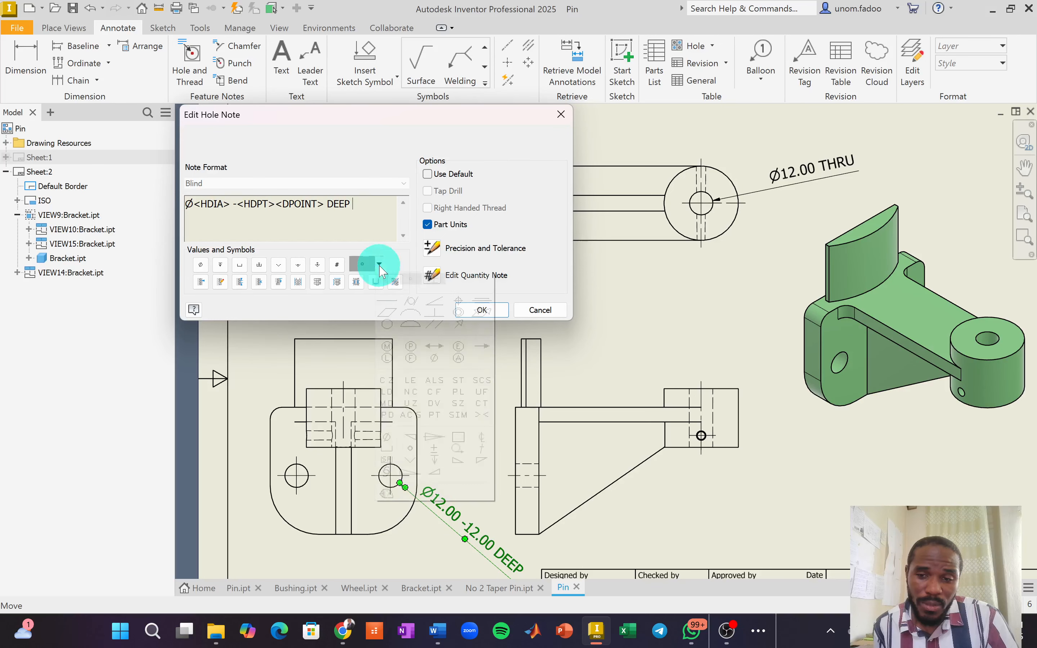
pyautogui.click(381, 216)
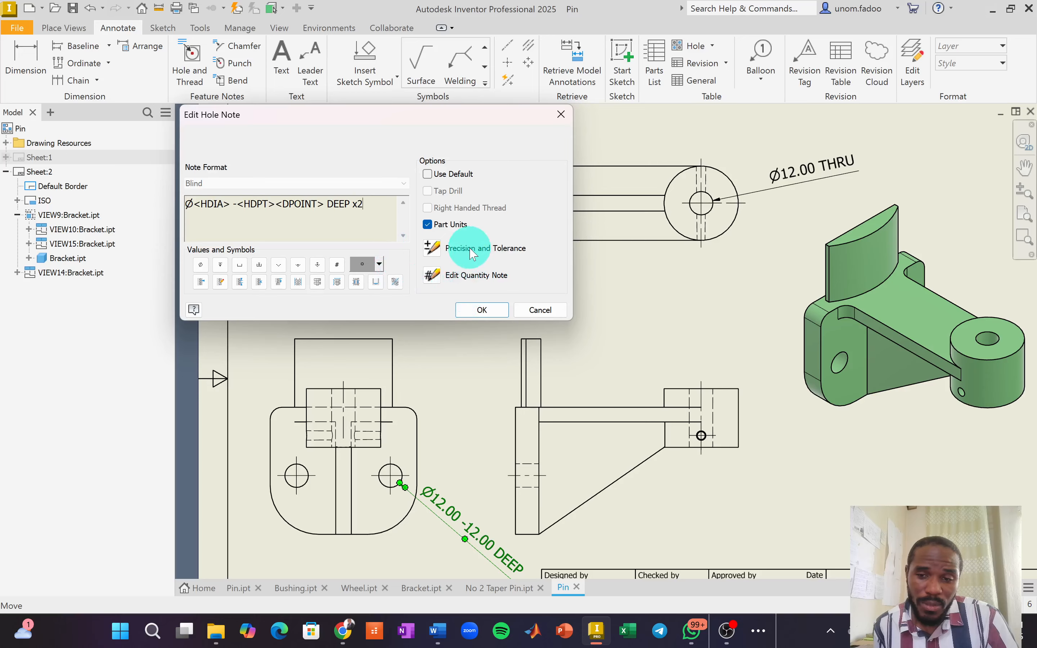
pyautogui.click(432, 249)
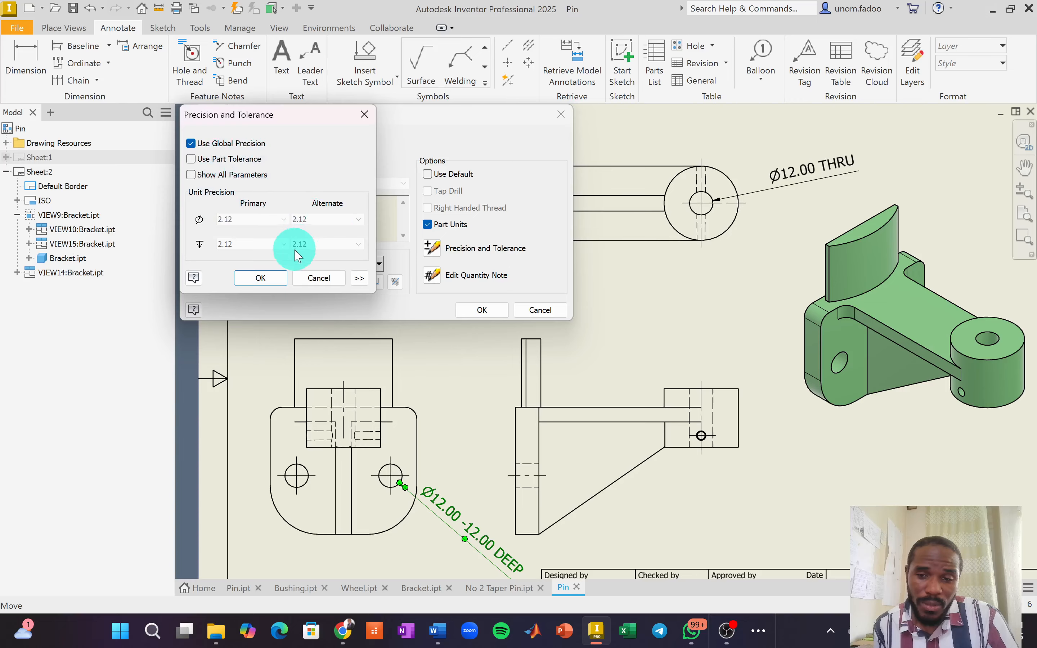
# Use part tolerance with 0-decimal diameter and depth precision so the note reads Ø12 -12 DEEP x2.
pyautogui.click(191, 159)
pyautogui.click(191, 143)
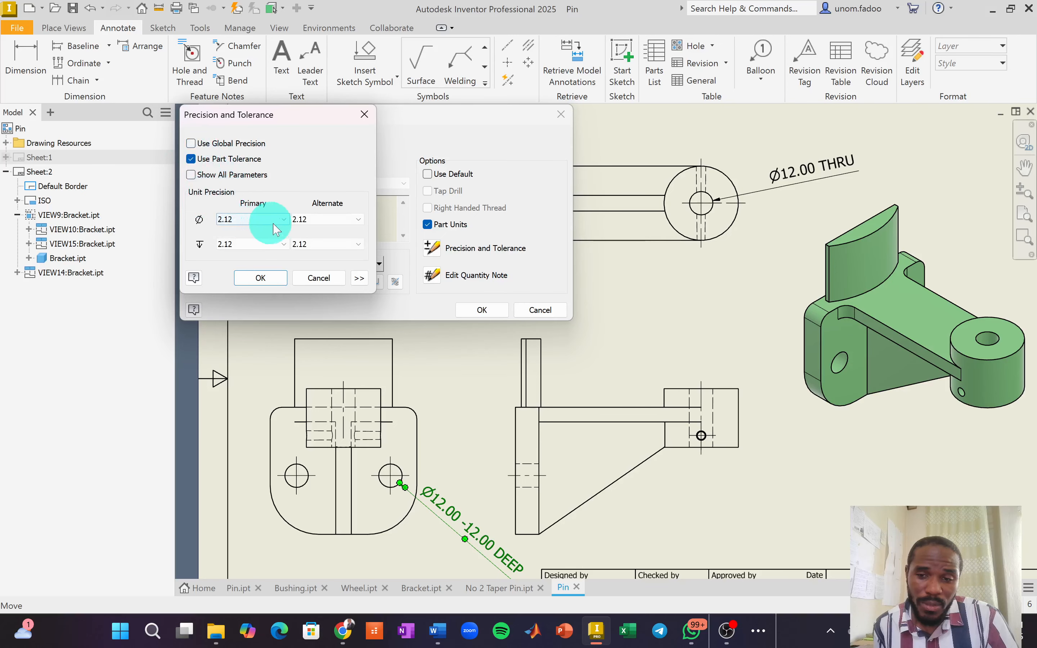
pyautogui.click(274, 223)
pyautogui.click(277, 229)
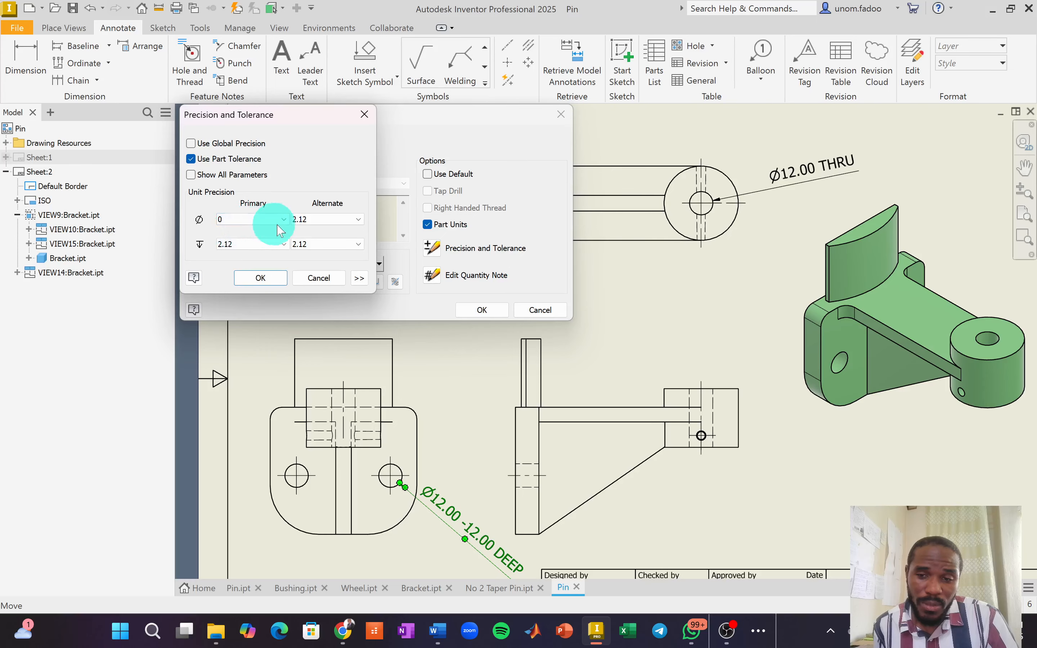
pyautogui.click(339, 219)
pyautogui.click(315, 228)
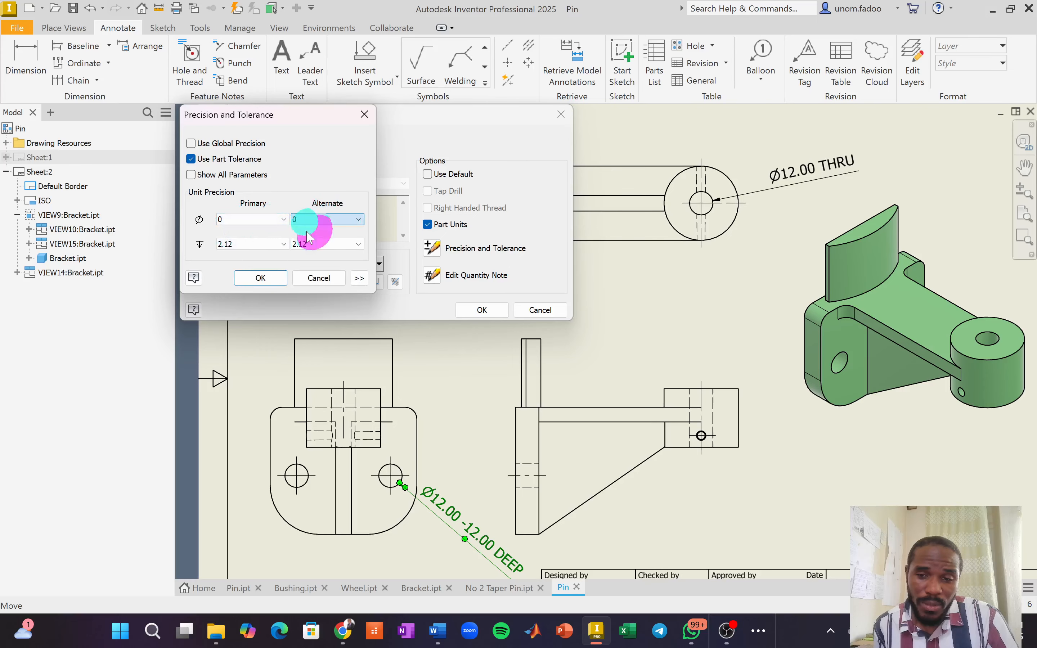
pyautogui.click(275, 245)
pyautogui.click(240, 255)
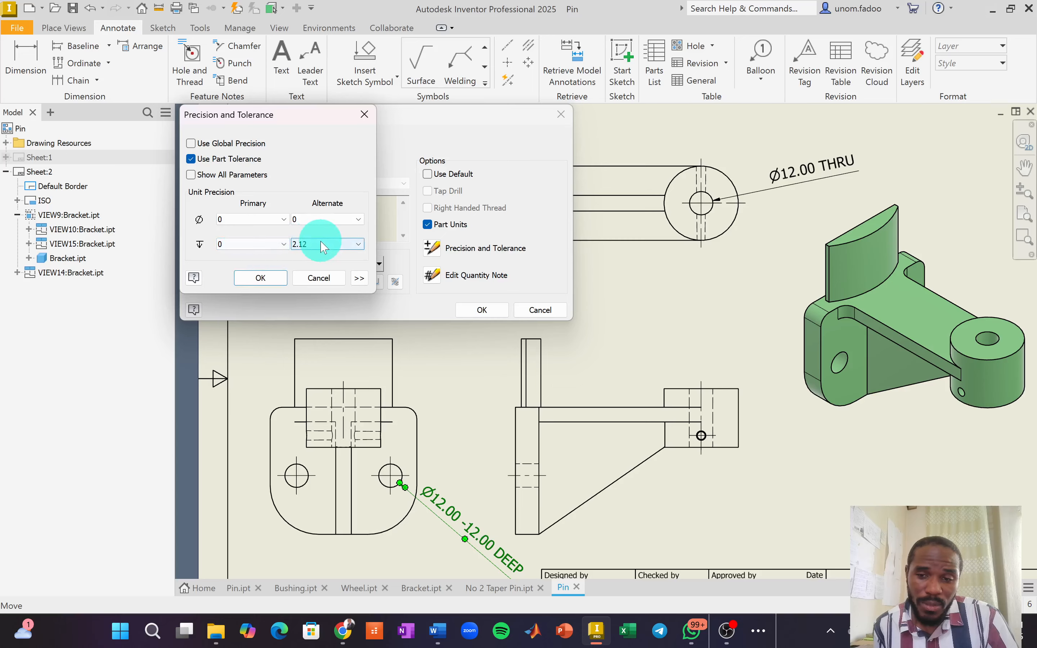
pyautogui.click(323, 244)
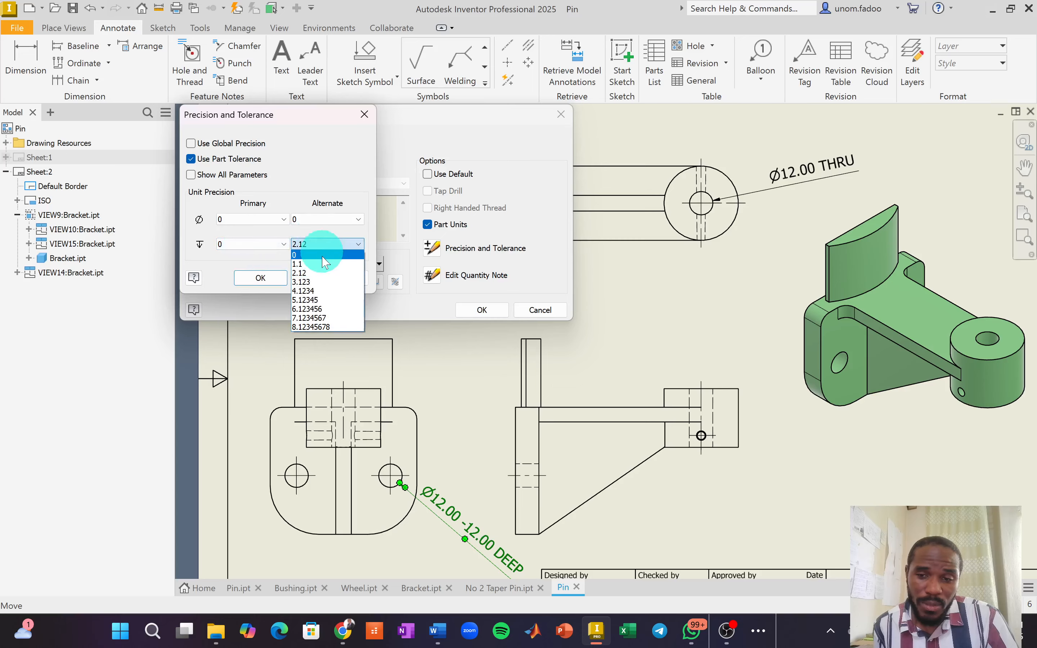
pyautogui.click(318, 254)
pyautogui.click(272, 284)
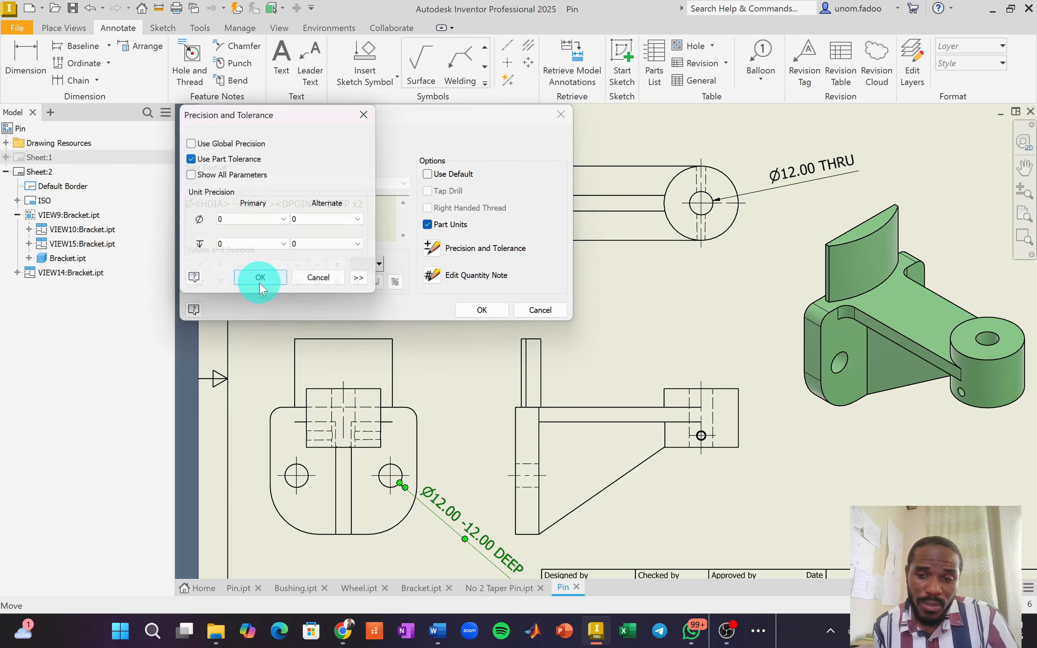
pyautogui.press('Return')
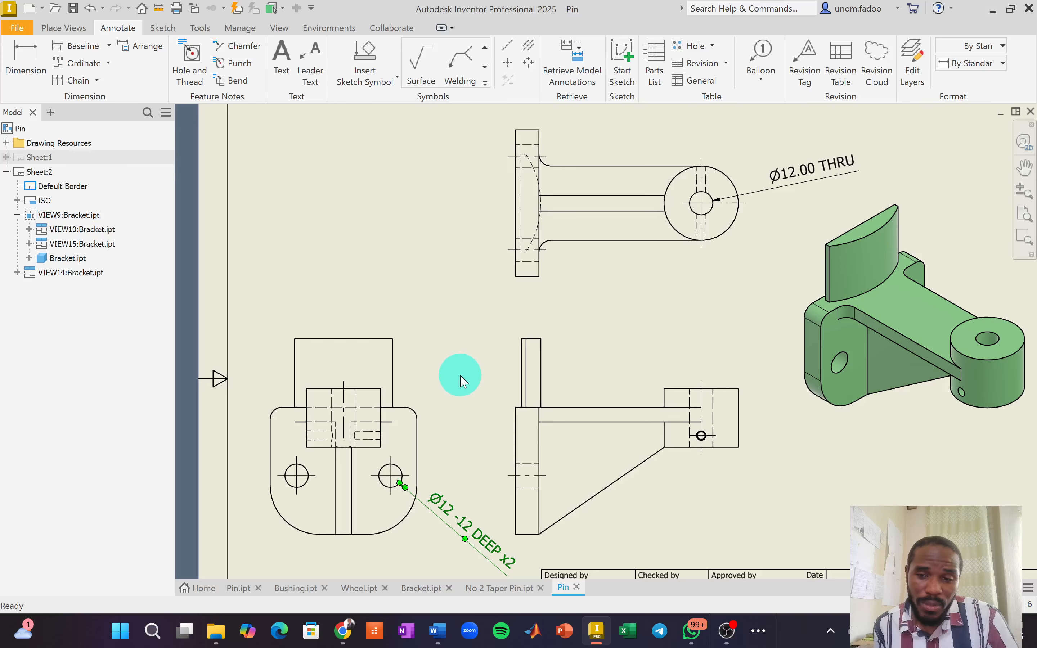
# Start a radius dimension on the lower-left arc.
pyautogui.scroll(-3, 461, 376)
pyautogui.scroll(5, 454, 376)
pyautogui.moveTo(468, 419); pyautogui.dragTo(464, 380, button='middle')
pyautogui.click(426, 467)
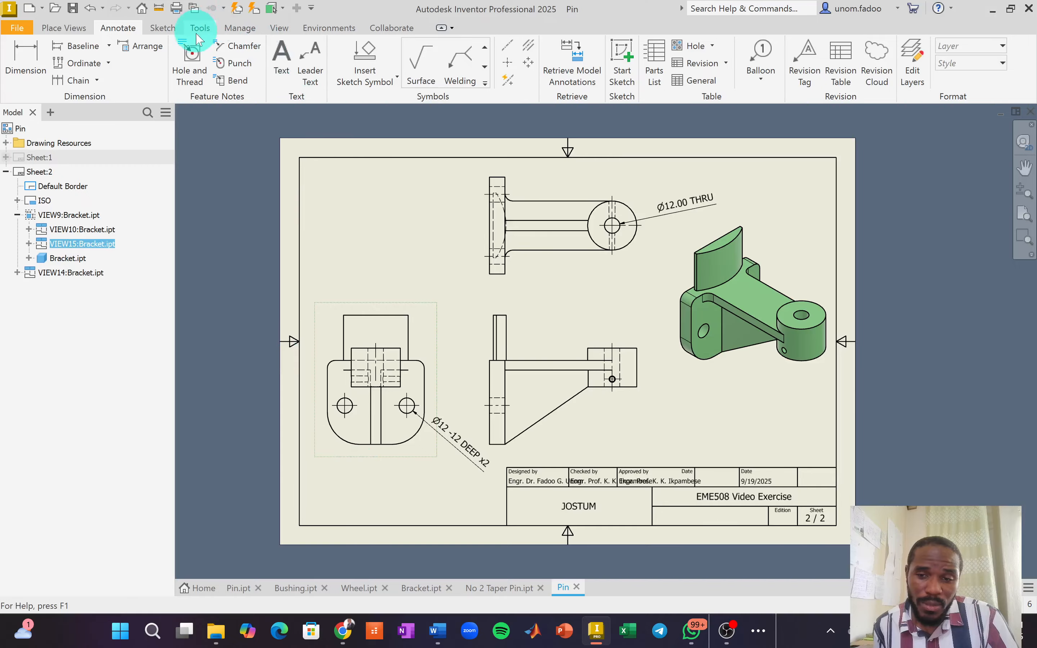
pyautogui.click(26, 54)
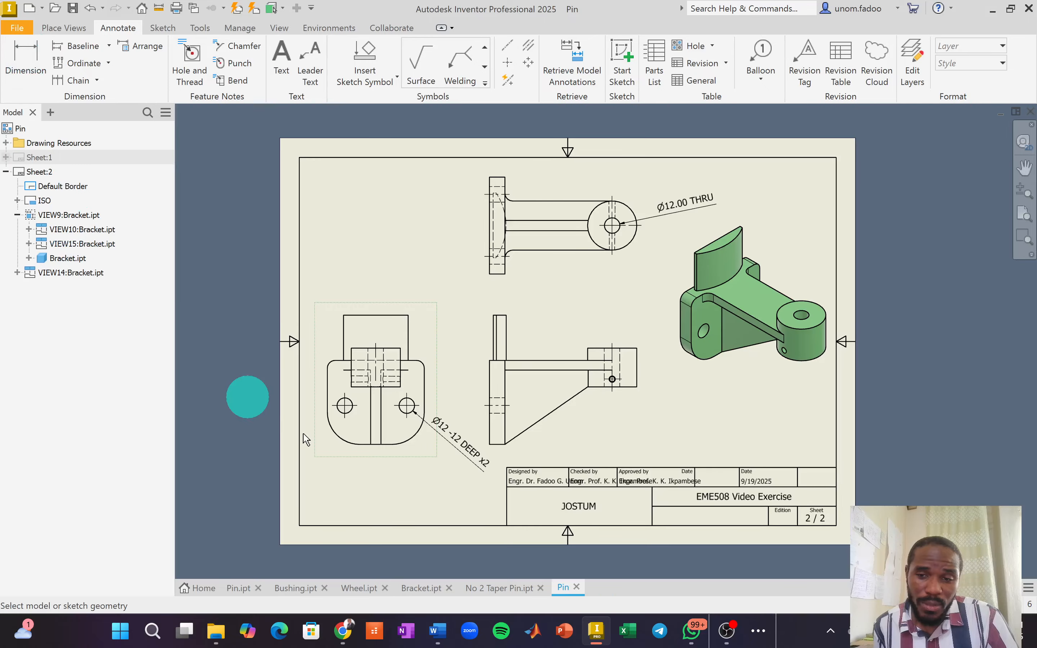
pyautogui.click(335, 435)
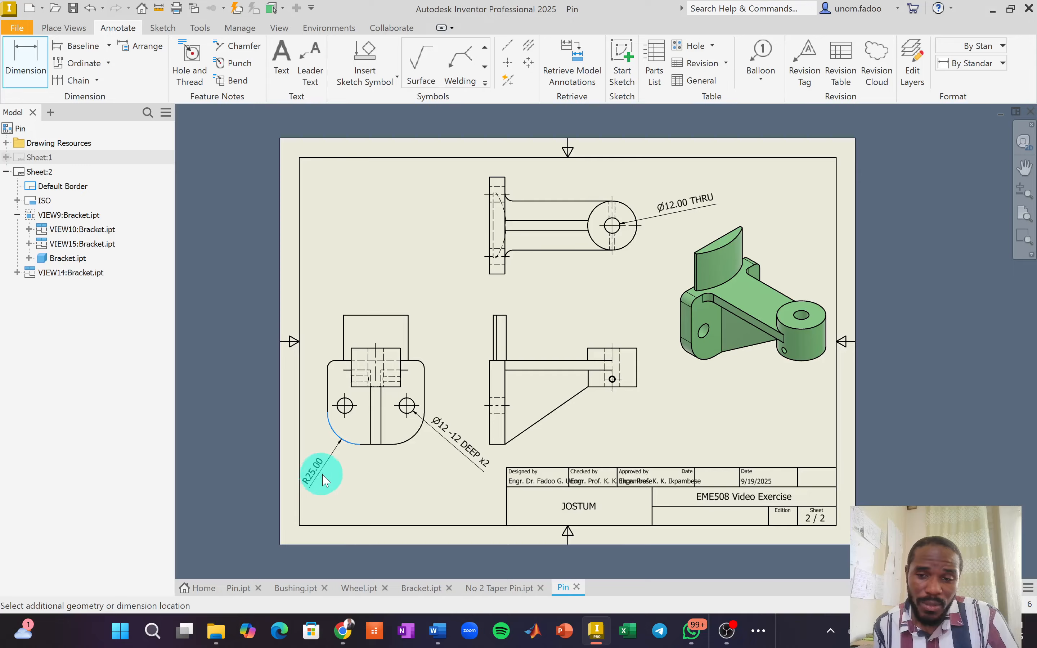
# Place the lower-left arc's radius dimension reading R25 x2 with 0-decimal primary precision.
pyautogui.click(321, 479)
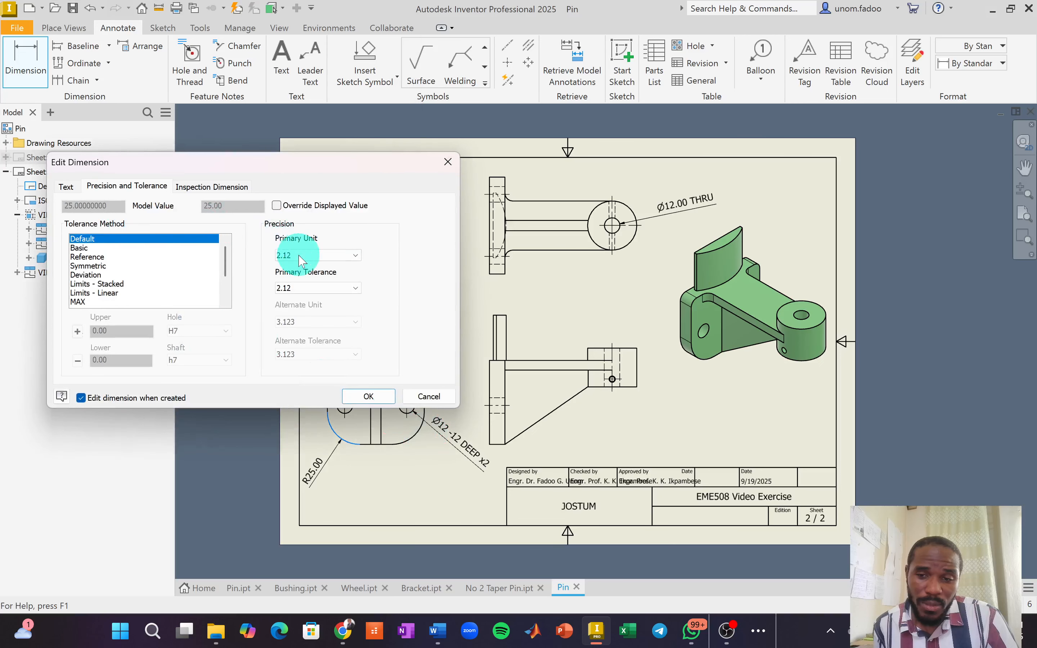
pyautogui.click(300, 256)
pyautogui.click(300, 263)
pyautogui.click(68, 187)
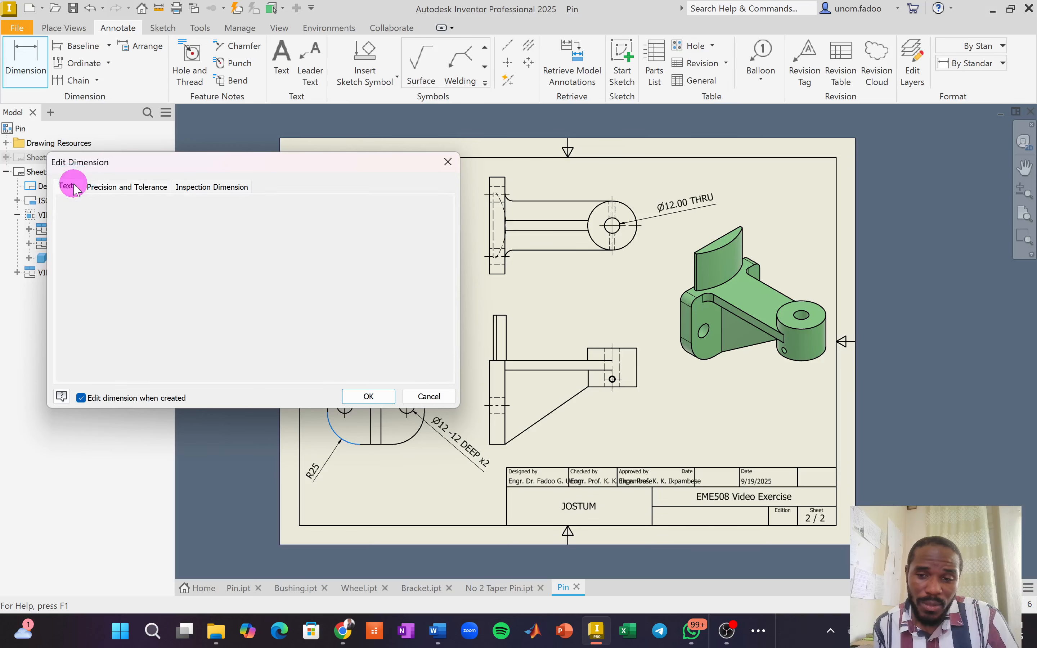
pyautogui.click(143, 234)
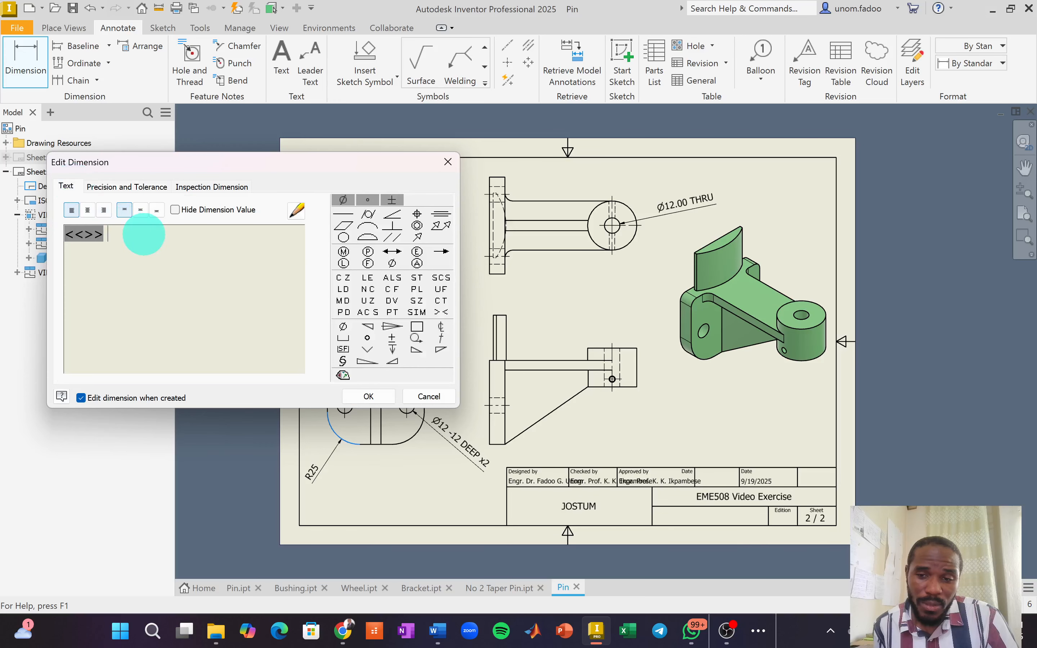
pyautogui.write('x2')
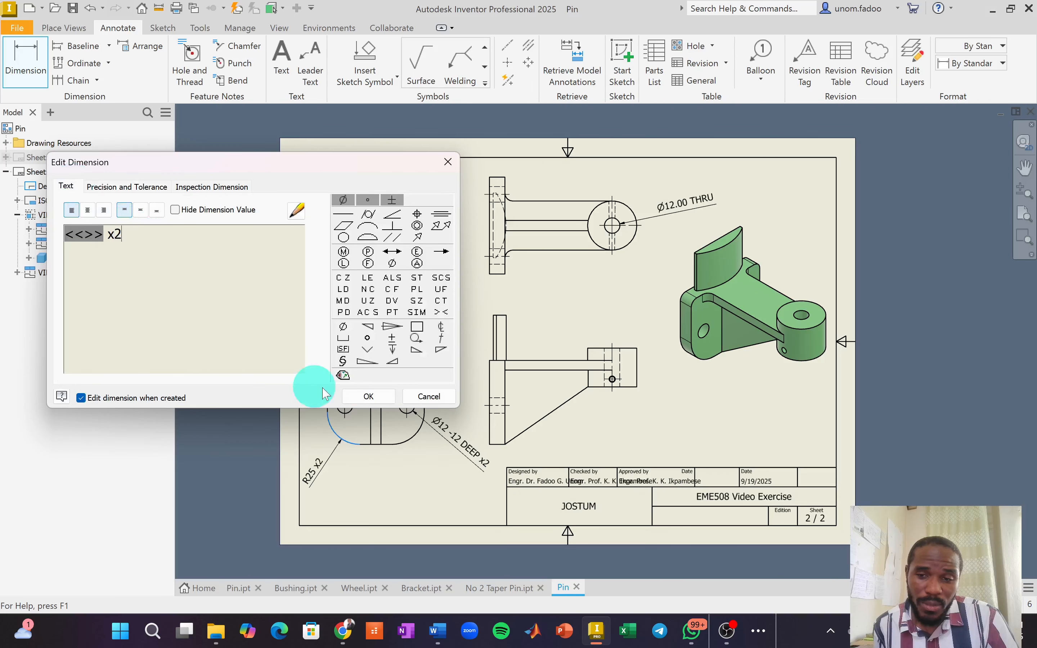
pyautogui.click(369, 395)
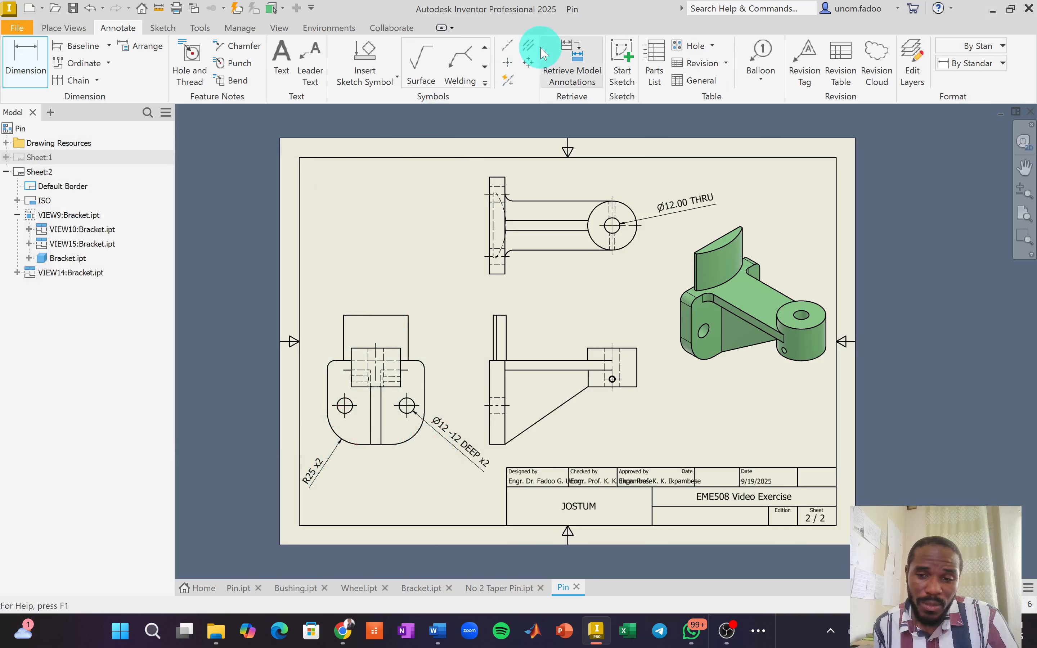
pyautogui.click(507, 46)
pyautogui.click(339, 435)
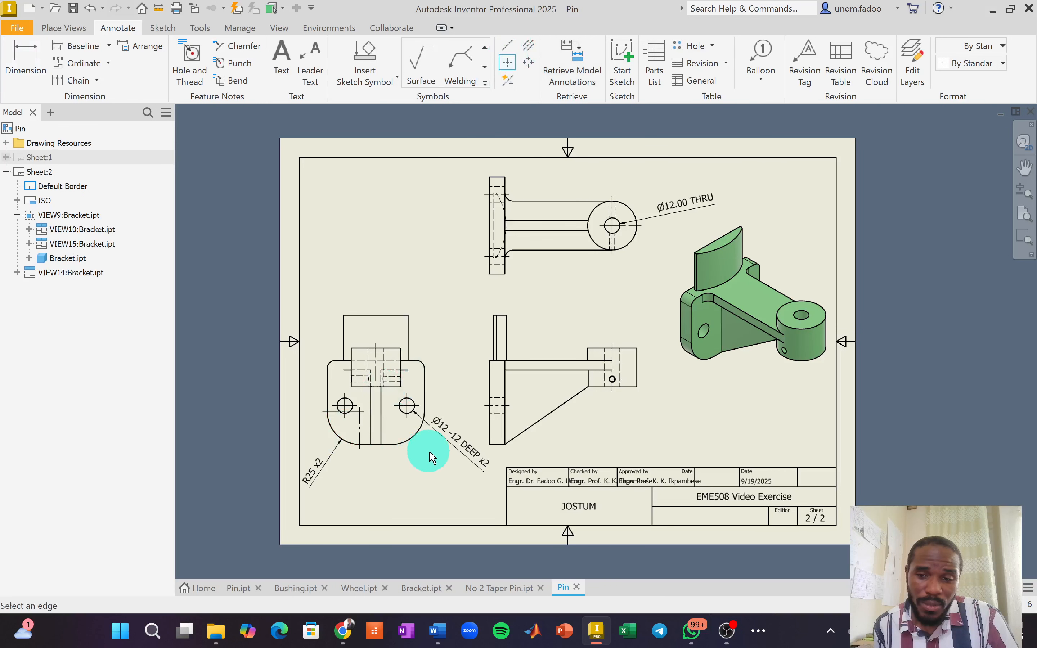
pyautogui.press('Escape')
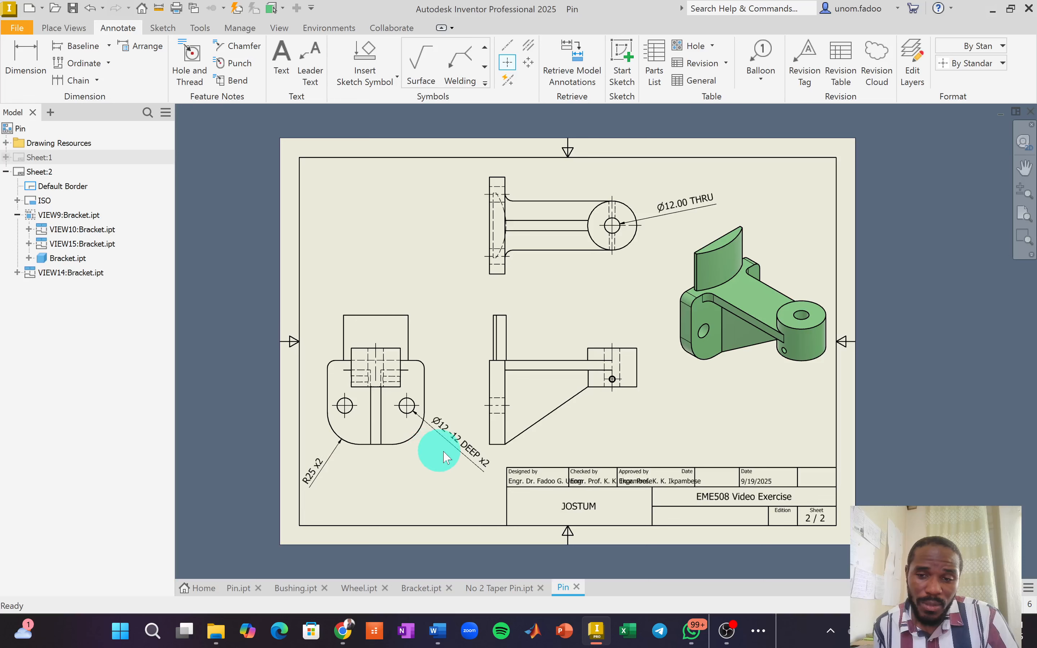
pyautogui.click(450, 455)
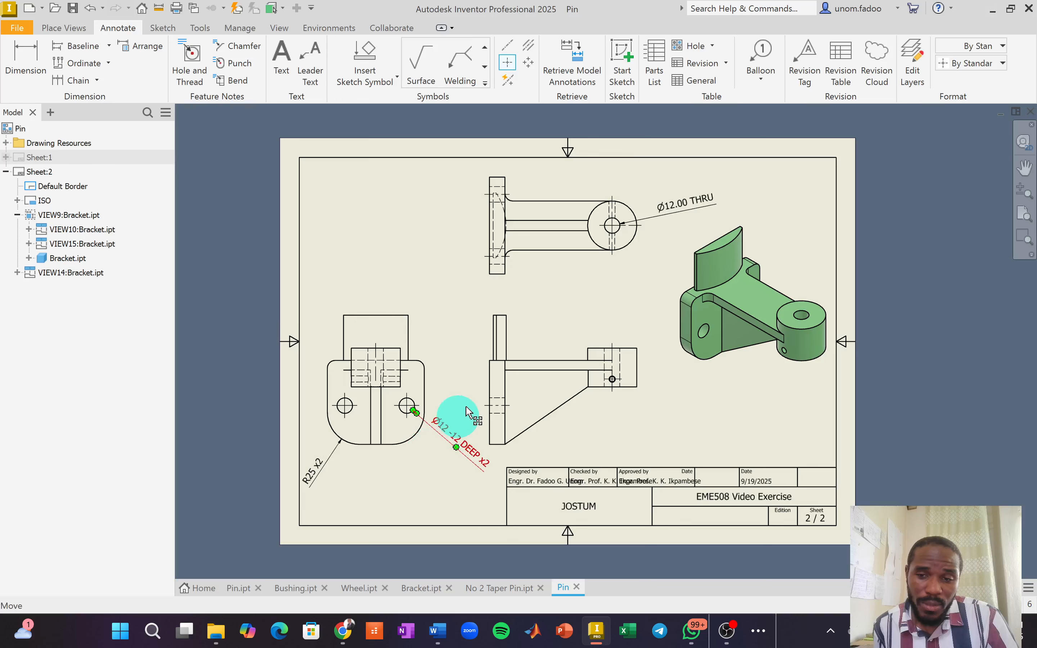
pyautogui.click(519, 394)
pyautogui.scroll(4, 519, 394)
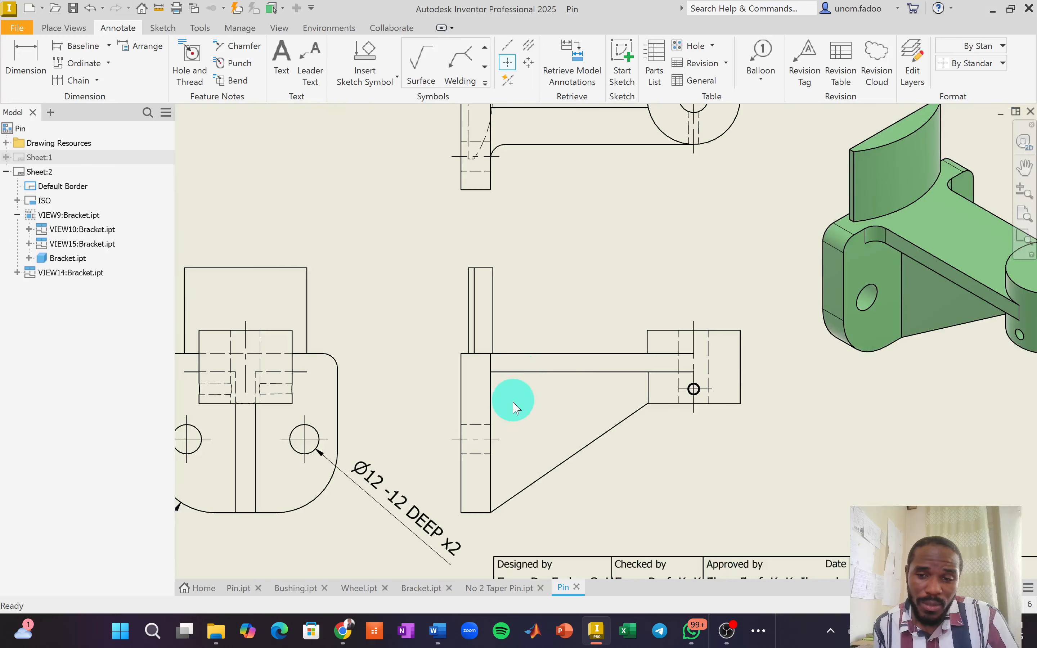
pyautogui.scroll(-4, 522, 401)
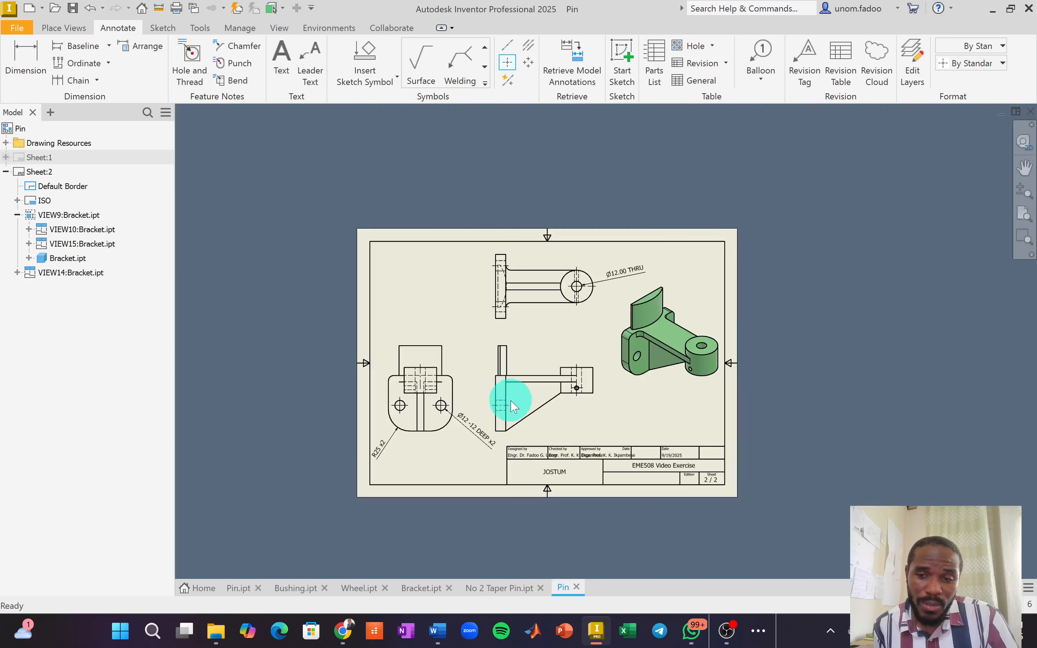
pyautogui.click(582, 392)
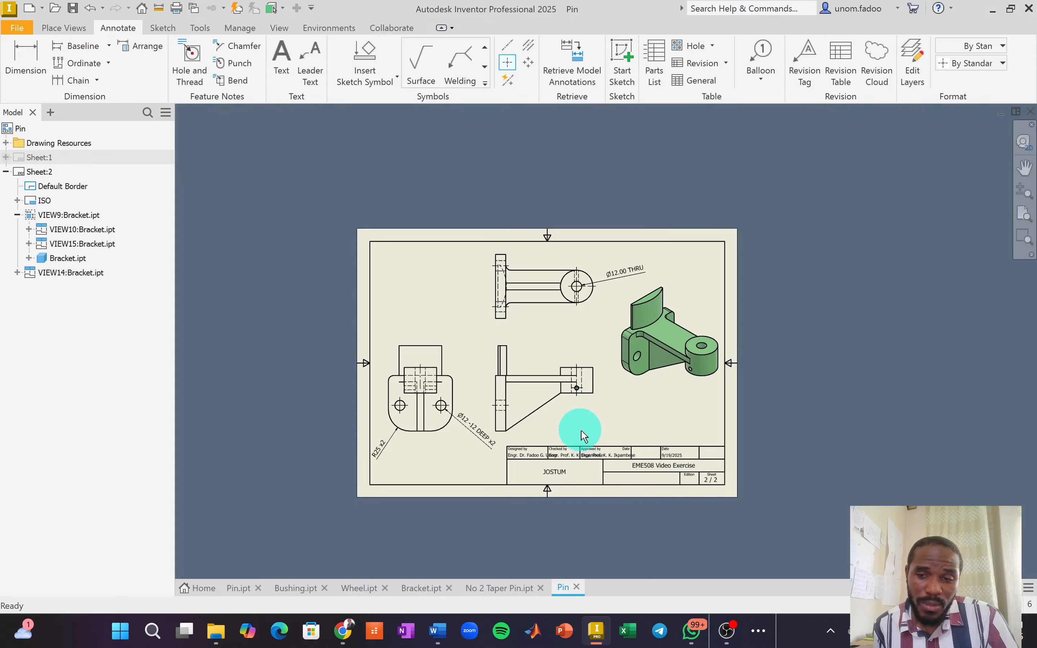
pyautogui.scroll(-2, 583, 437)
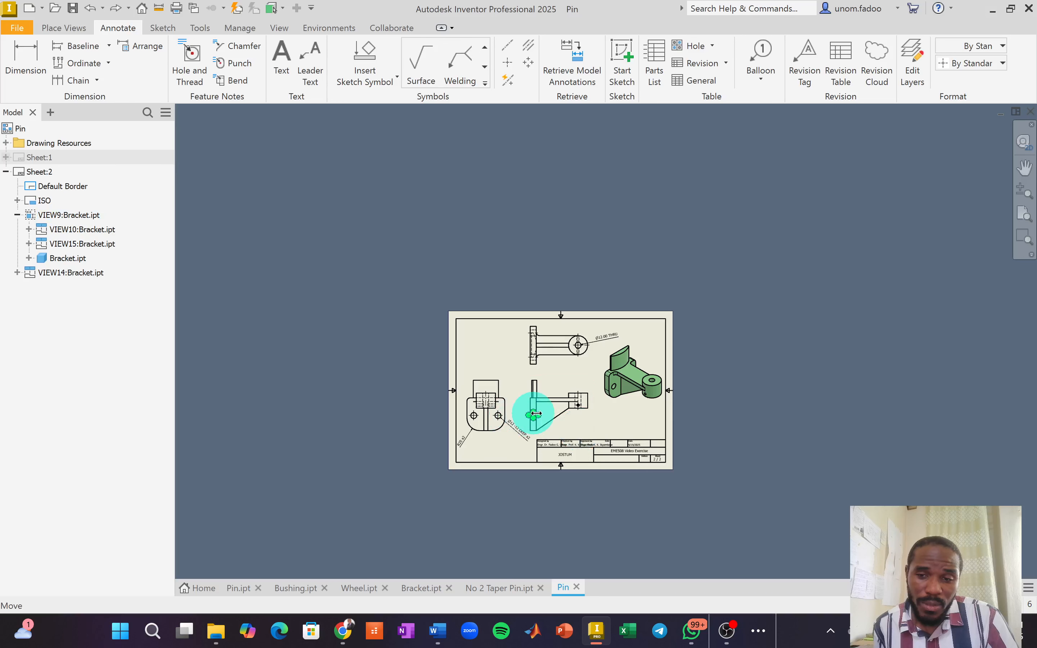
pyautogui.scroll(2, 535, 414)
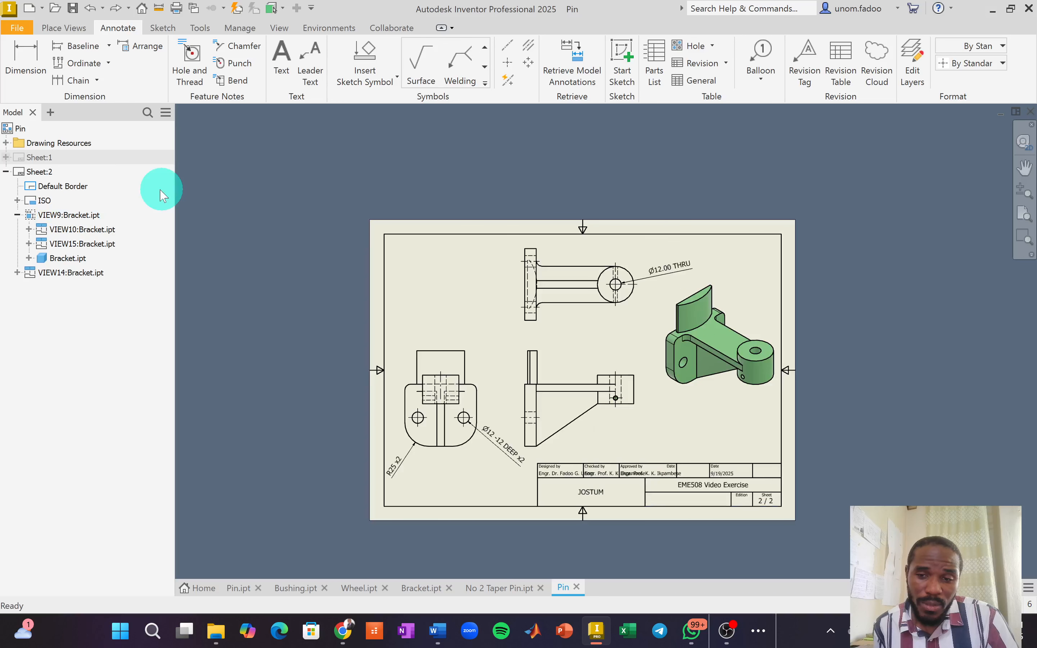
pyautogui.click(37, 162)
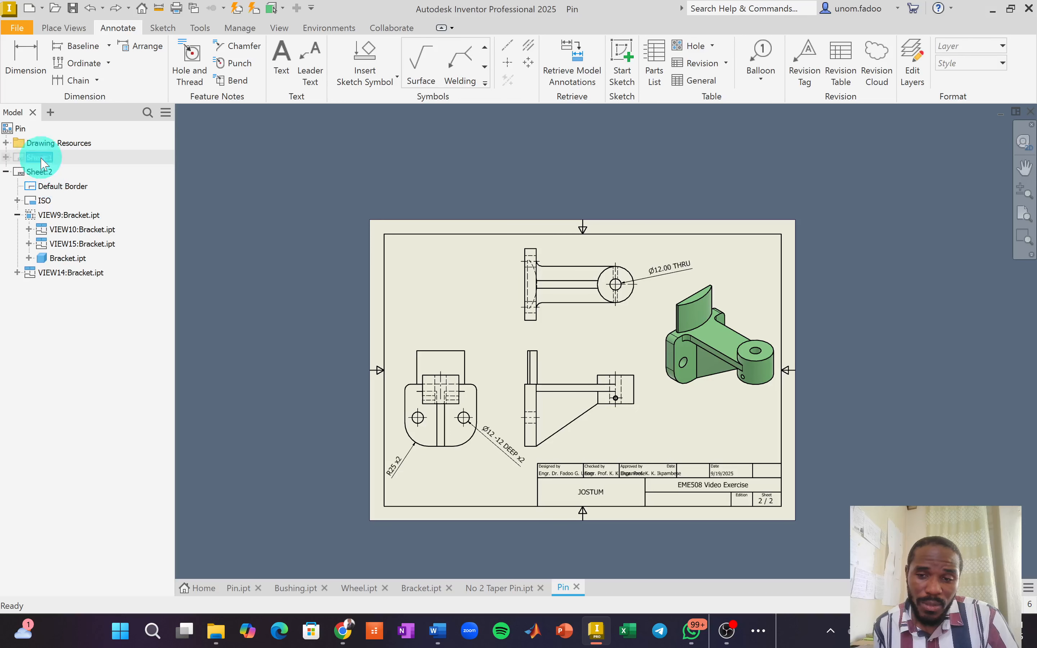
pyautogui.doubleClick(40, 159)
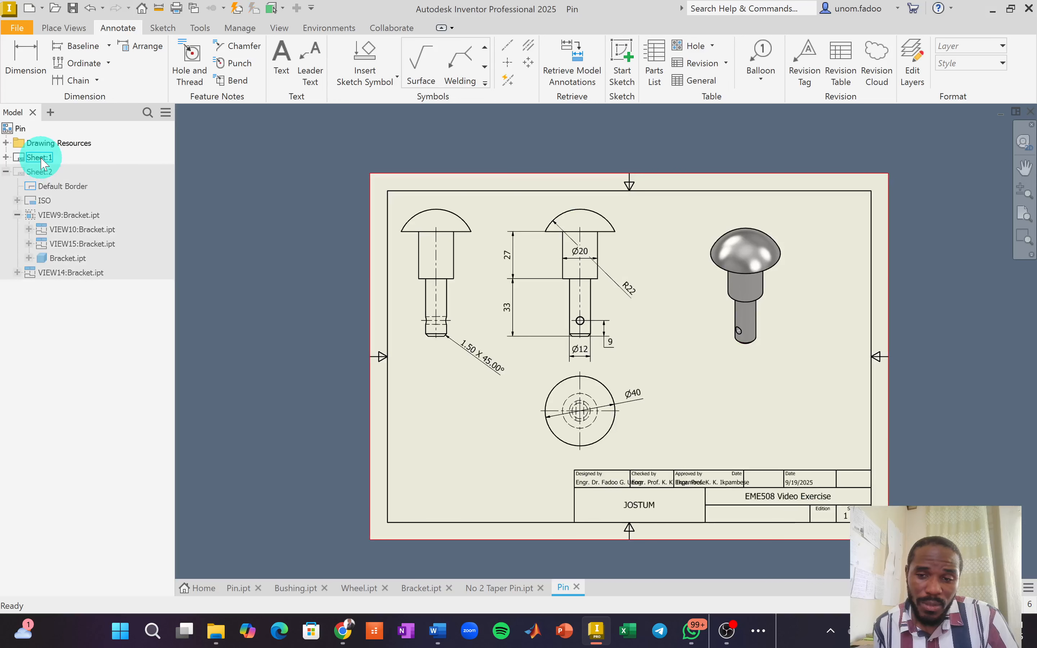
pyautogui.click(43, 173)
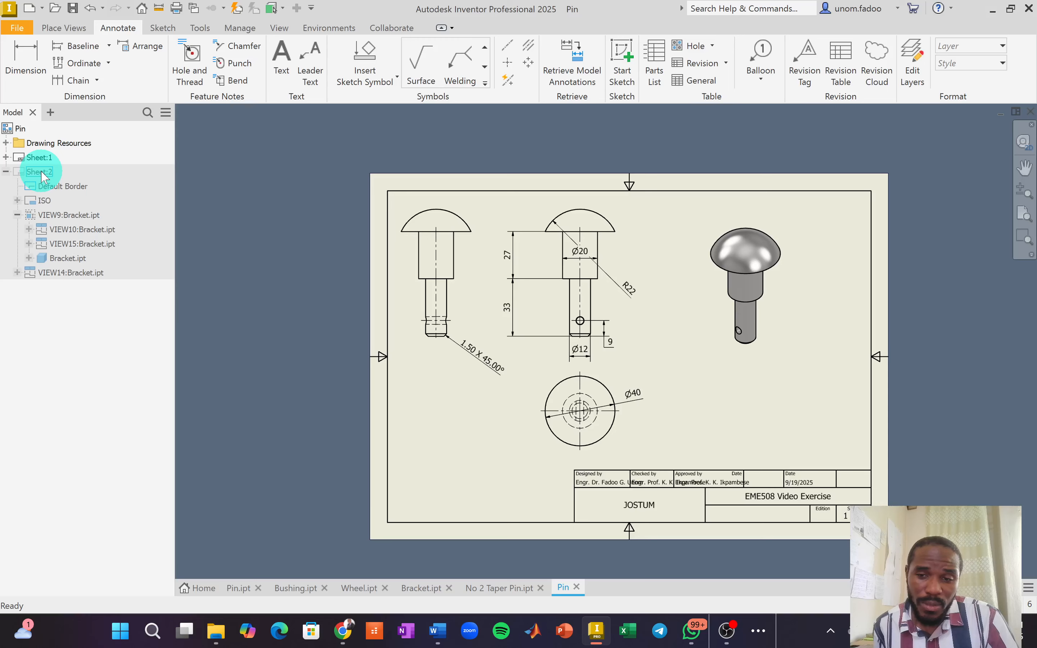
pyautogui.doubleClick(43, 174)
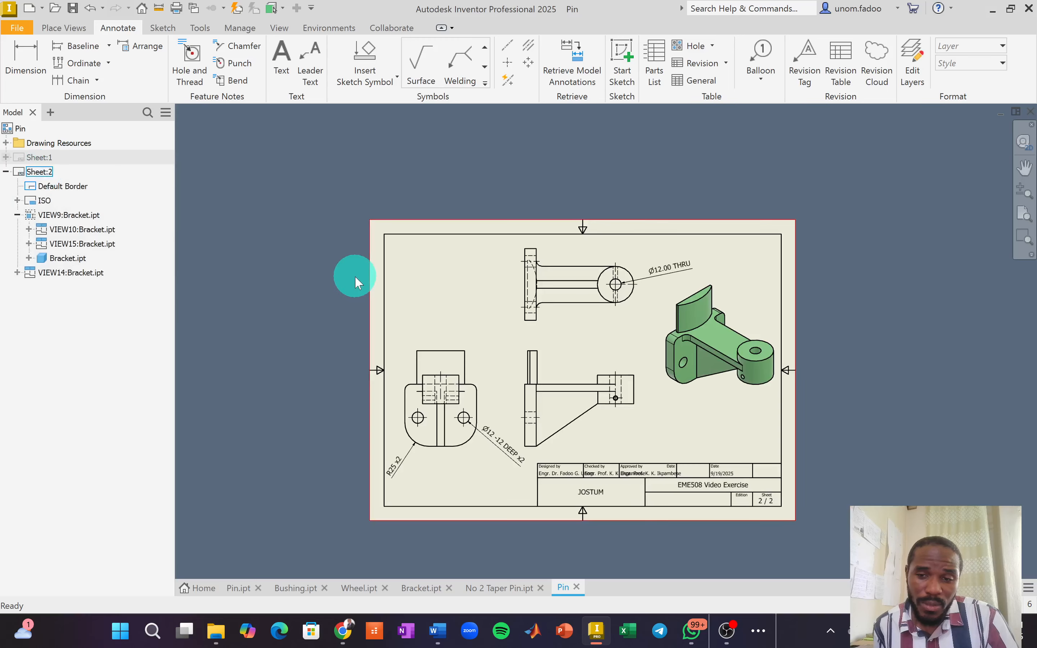
pyautogui.scroll(3, 355, 279)
pyautogui.moveTo(633, 335); pyautogui.dragTo(463, 298, button='middle')
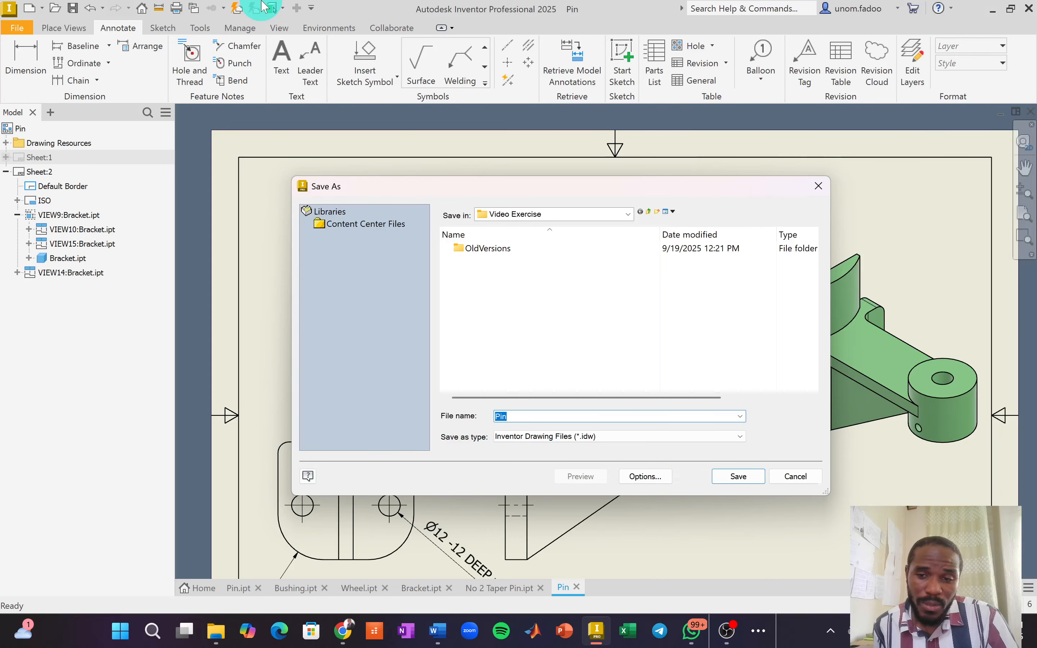
# Save the drawing as Drawing Files.idw and start a new file with Ctrl+N.
pyautogui.write('Drawing Files')
pyautogui.press('Return')
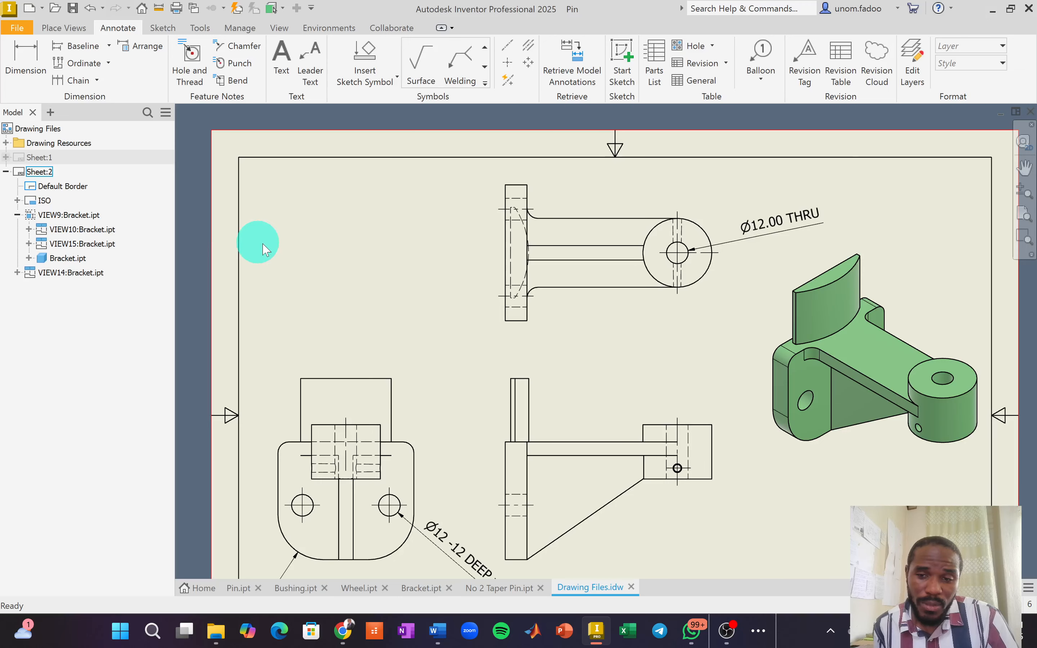
pyautogui.hotkey('ctrl', 'n')
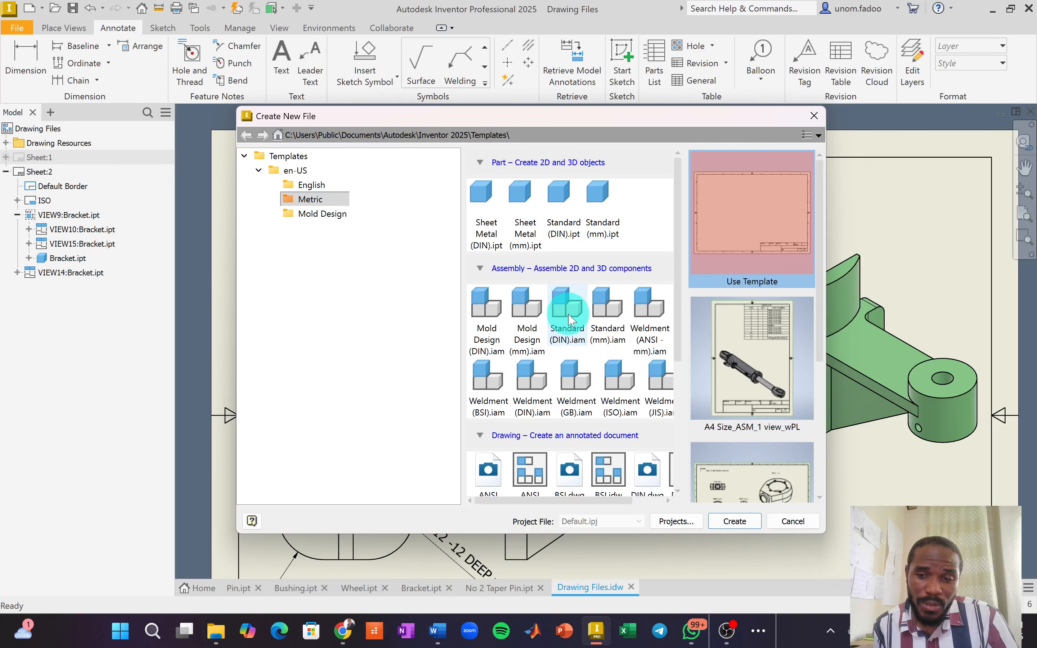
# Create Assembly1 from the metric Standard (mm).iam template.
pyautogui.click(615, 311)
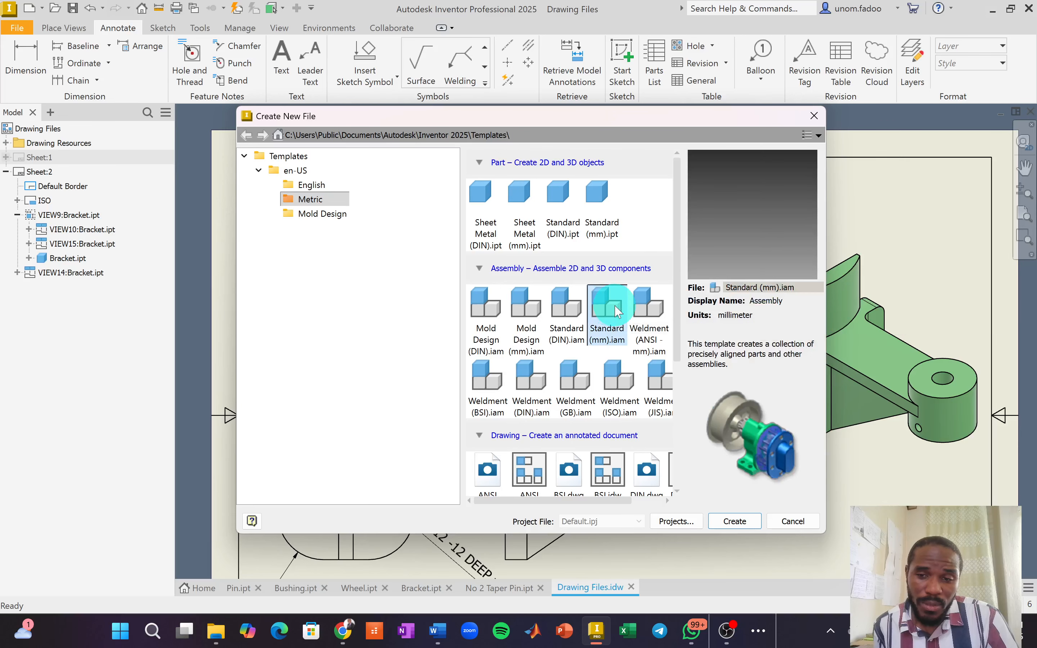
pyautogui.click(731, 524)
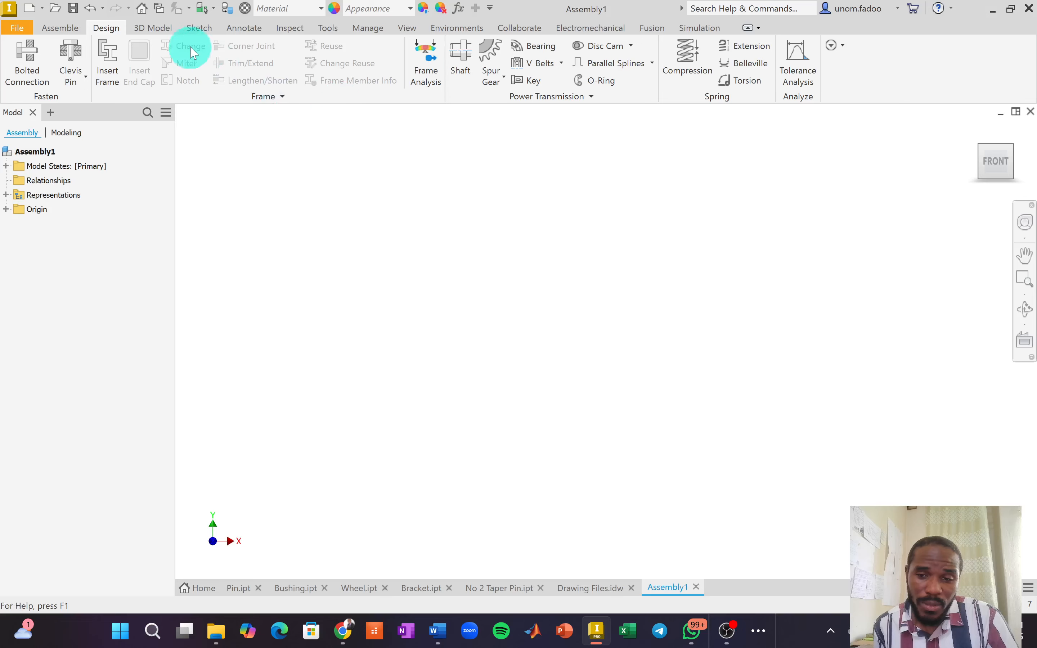
# Look over the Simulation and Environments tools, then switch to the Assemble tools.
pyautogui.click(700, 29)
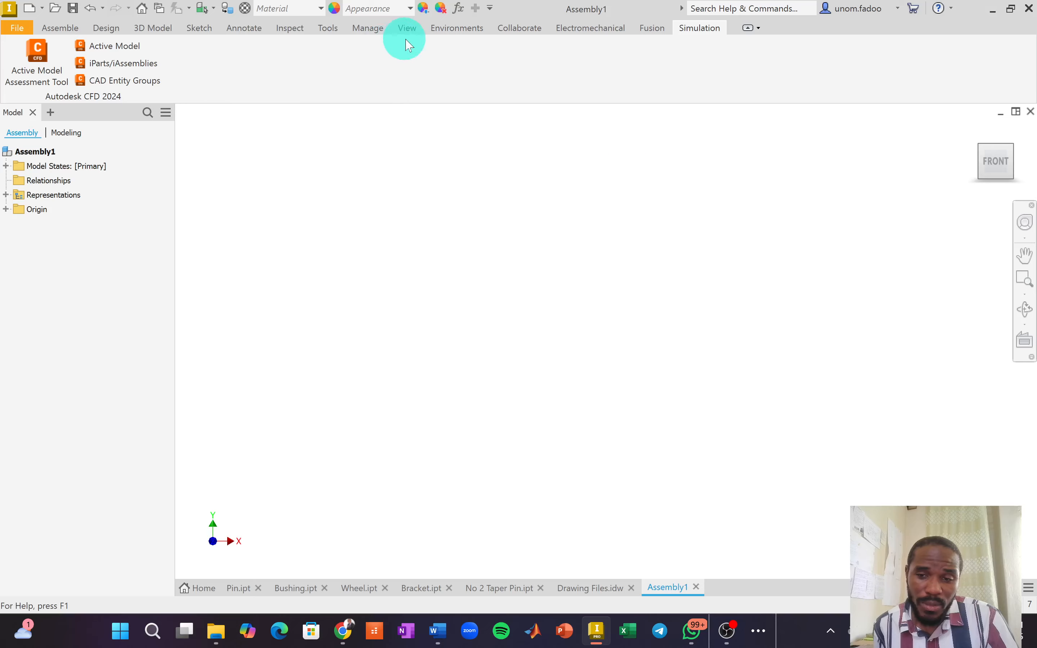
pyautogui.click(450, 28)
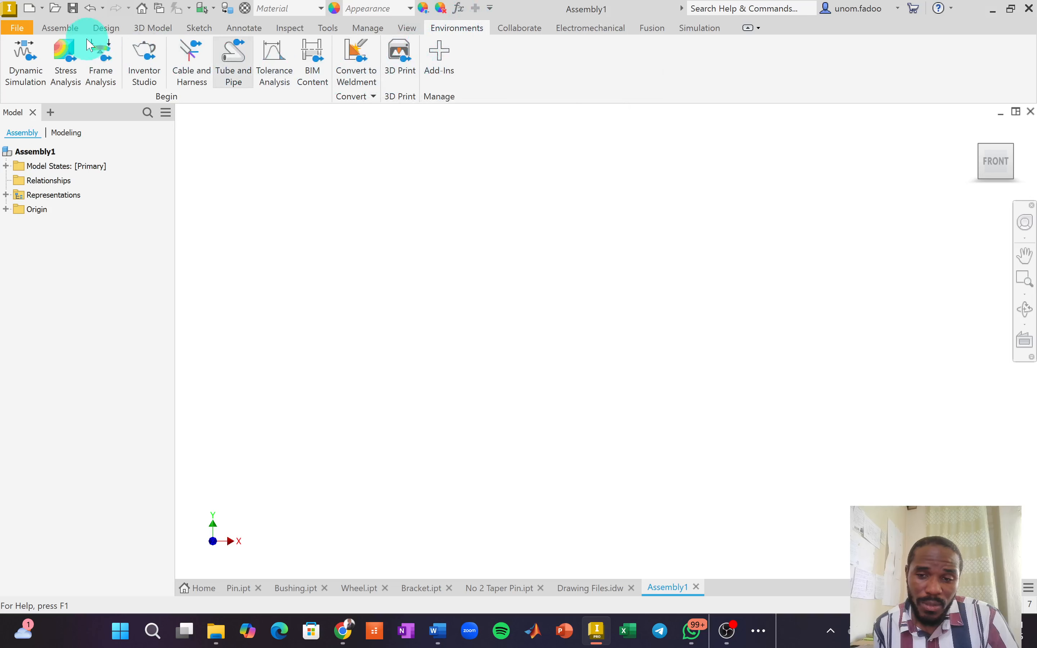
pyautogui.click(60, 28)
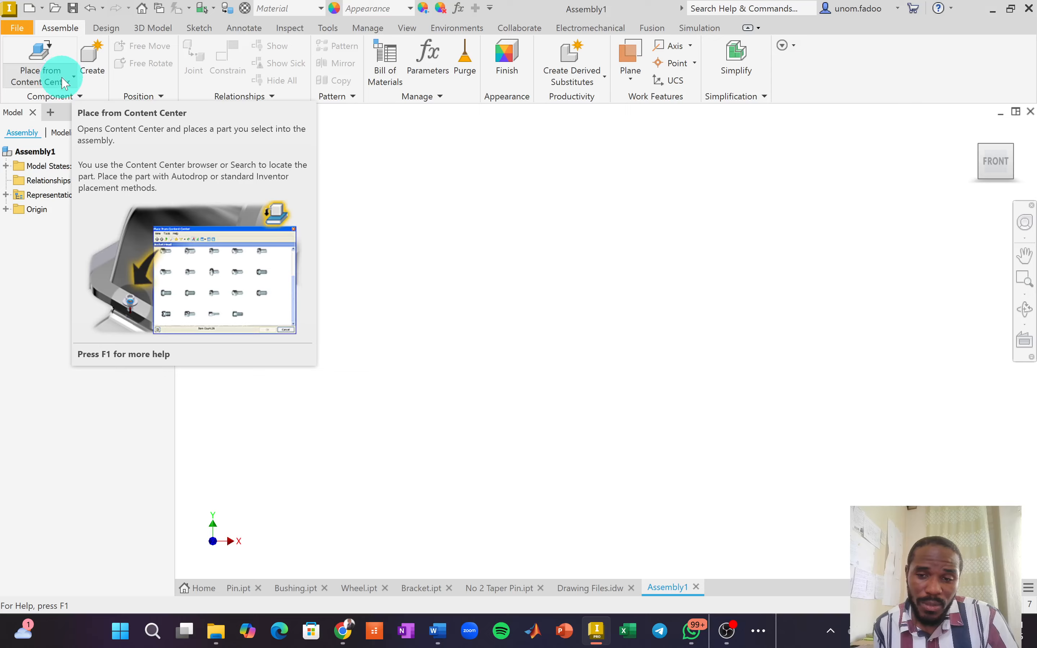
# Browse Content Center to Fasteners > Pins > Taper and place the ISO 2339 taper pin.
pyautogui.click(41, 61)
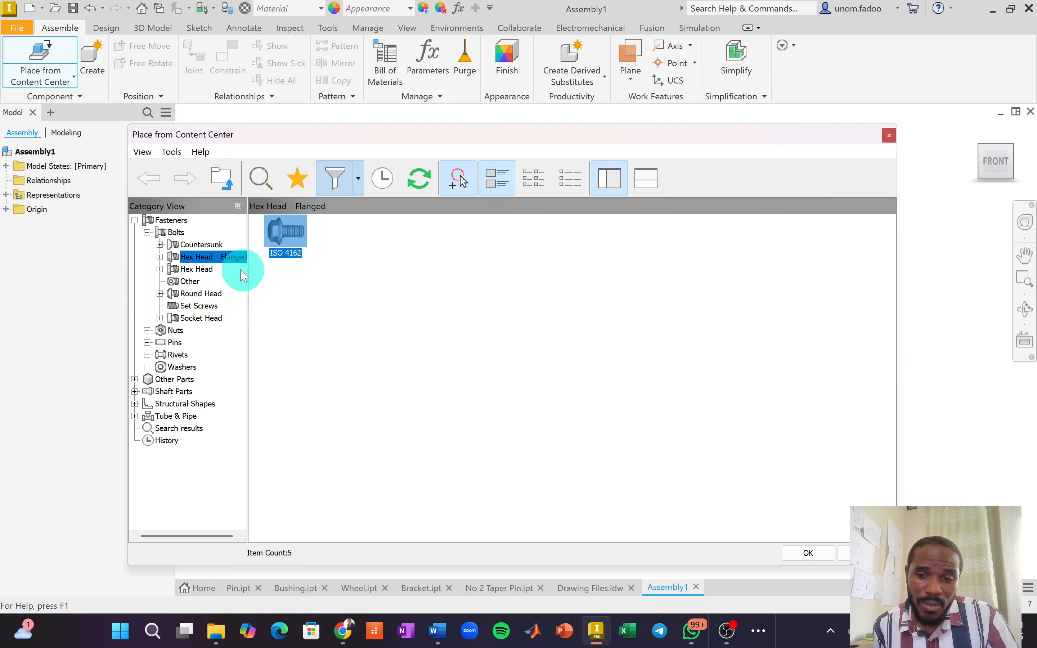
pyautogui.click(135, 220)
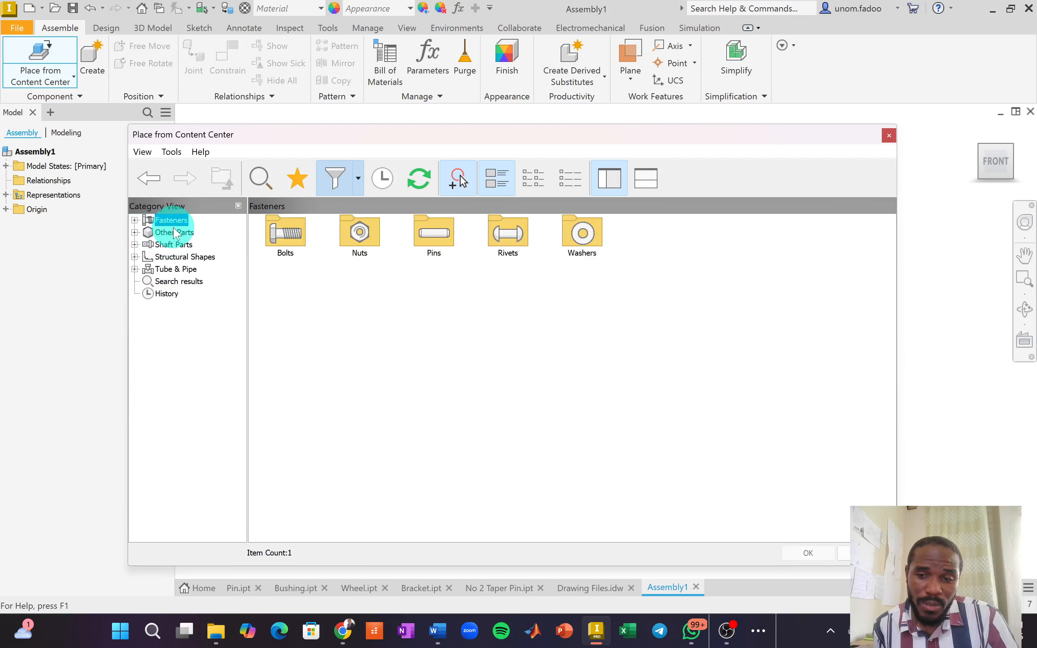
pyautogui.doubleClick(298, 254)
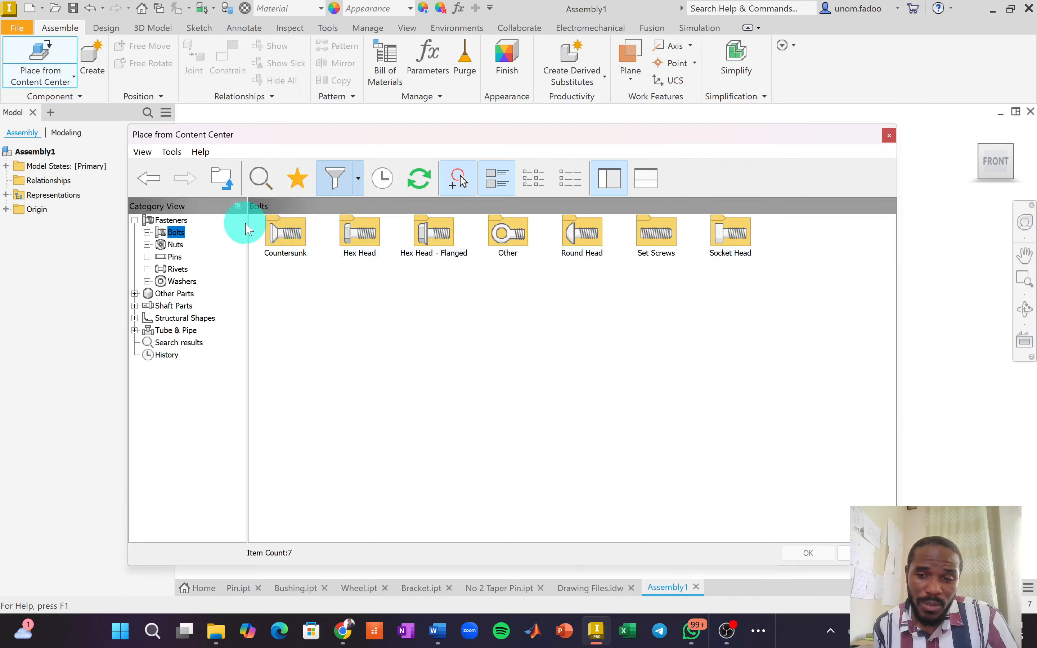
pyautogui.click(165, 220)
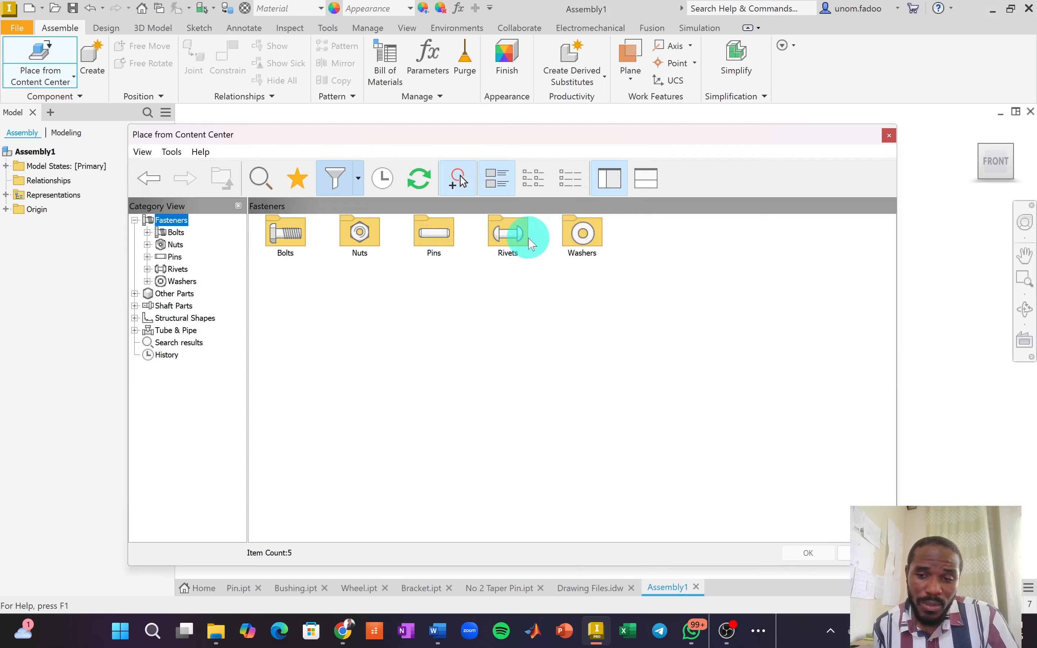
pyautogui.doubleClick(437, 239)
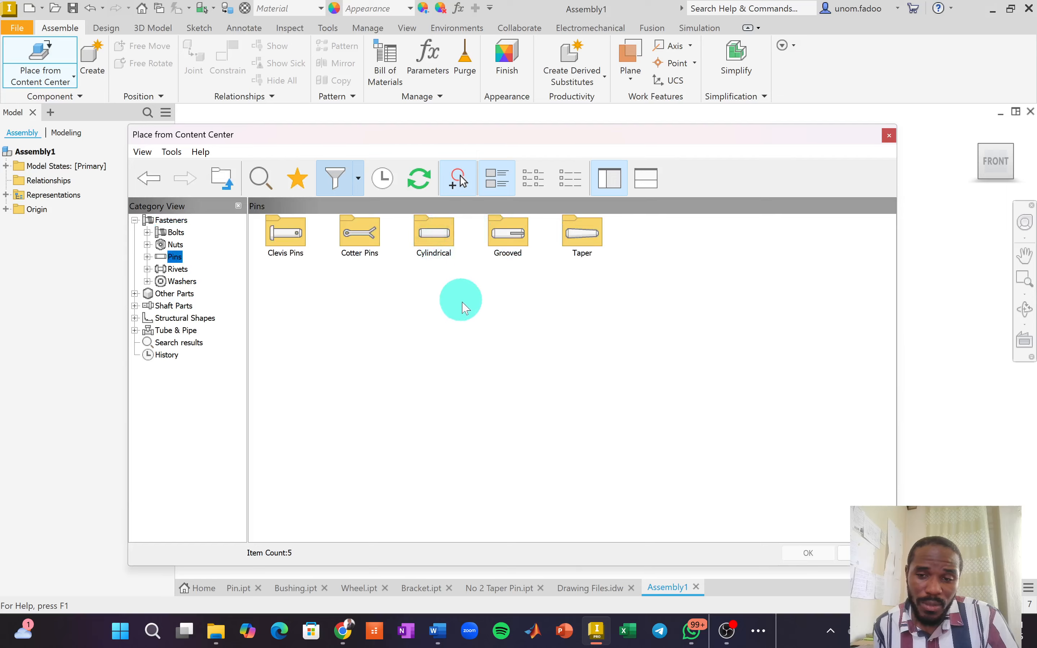
pyautogui.doubleClick(583, 236)
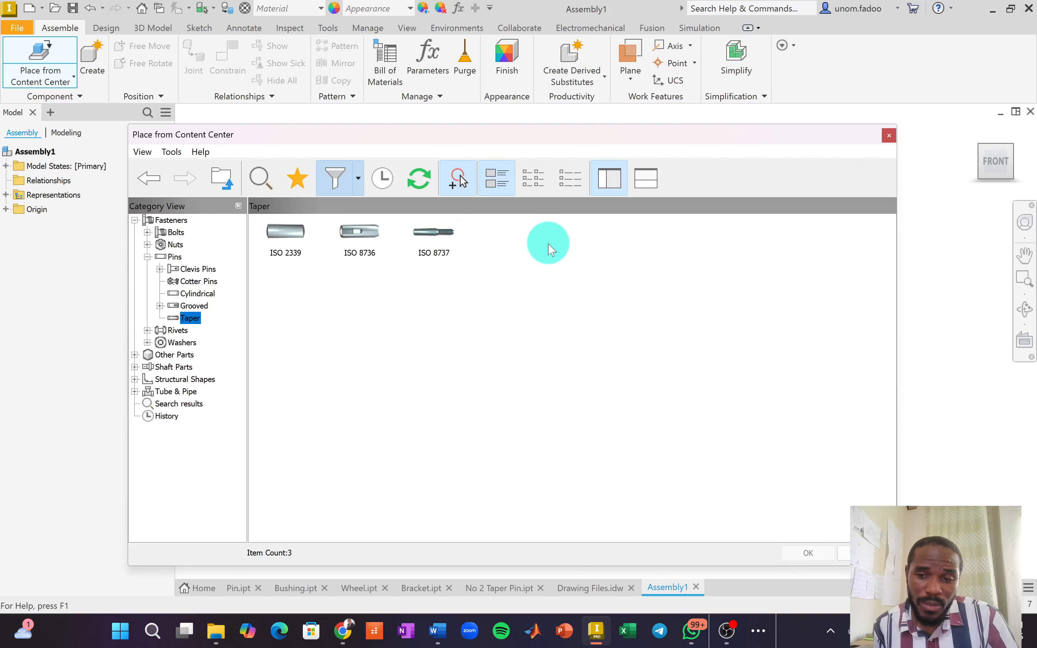
pyautogui.click(284, 238)
pyautogui.doubleClick(284, 238)
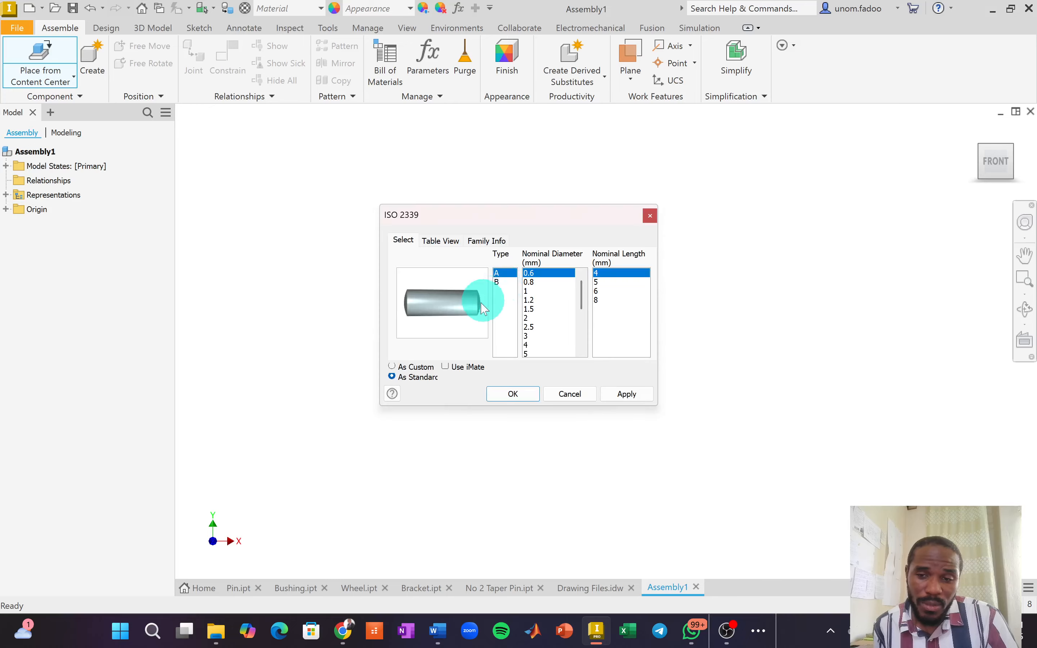
# In the ISO 2339 table view, select the type B 0.6 x 4 mm pin row.
pyautogui.click(437, 241)
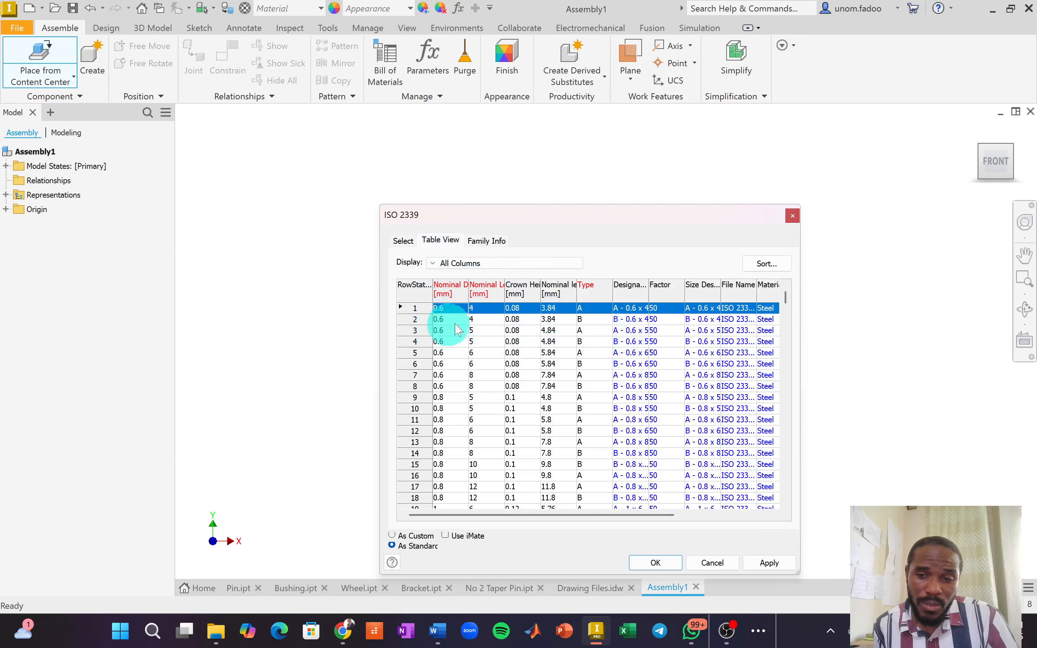
pyautogui.click(442, 320)
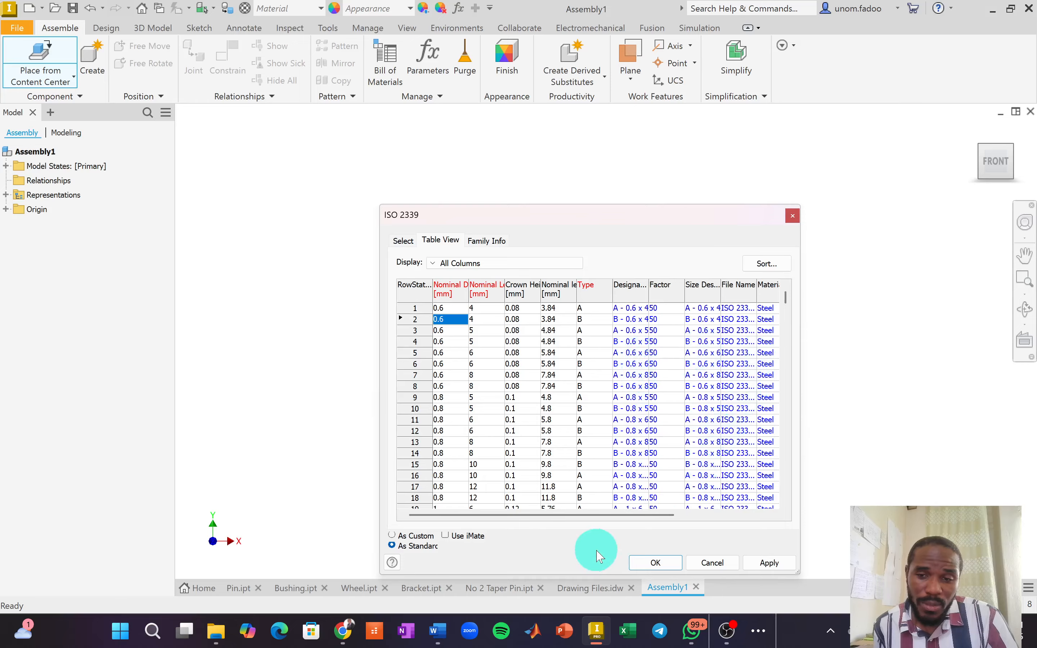
pyautogui.moveTo(591, 518); pyautogui.dragTo(692, 528)
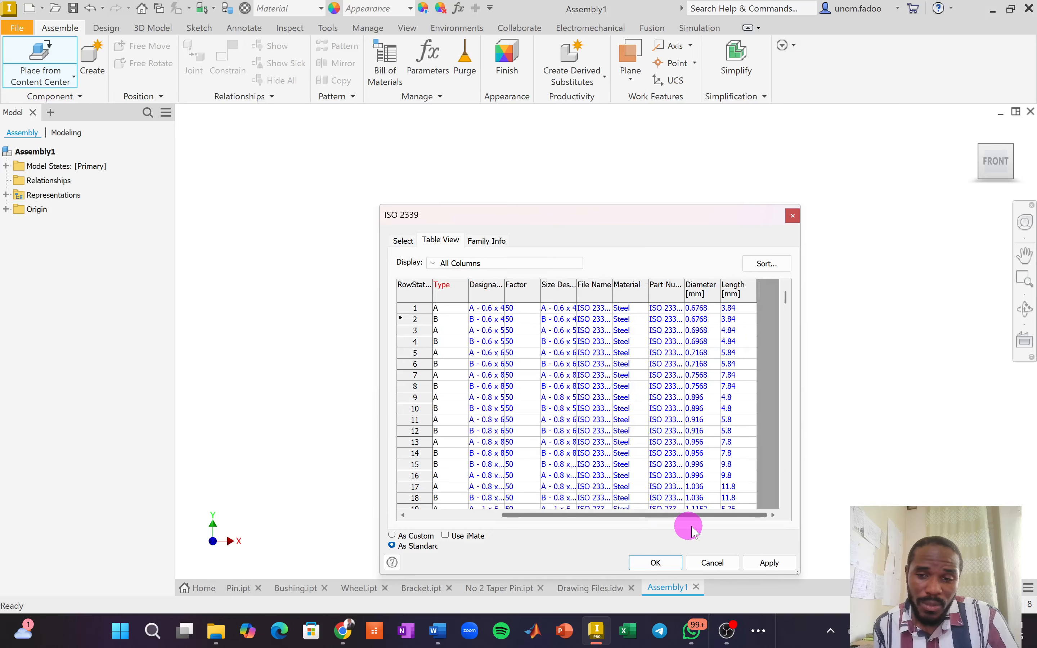
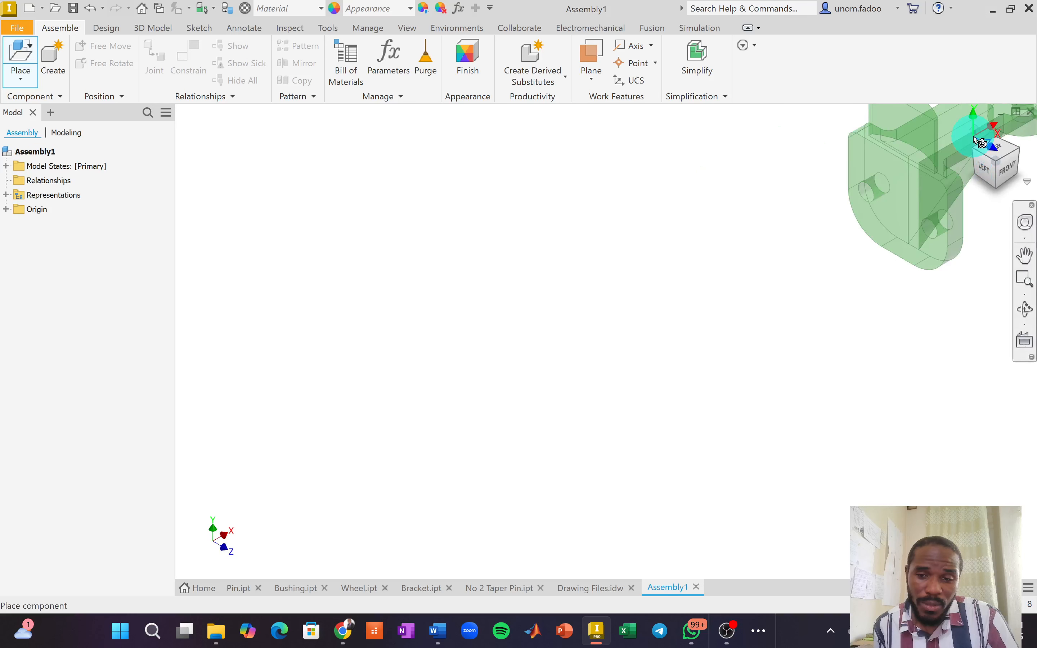
# Shift the bracket preview to the right and rotate it 90° about Y.
pyautogui.click(975, 130)
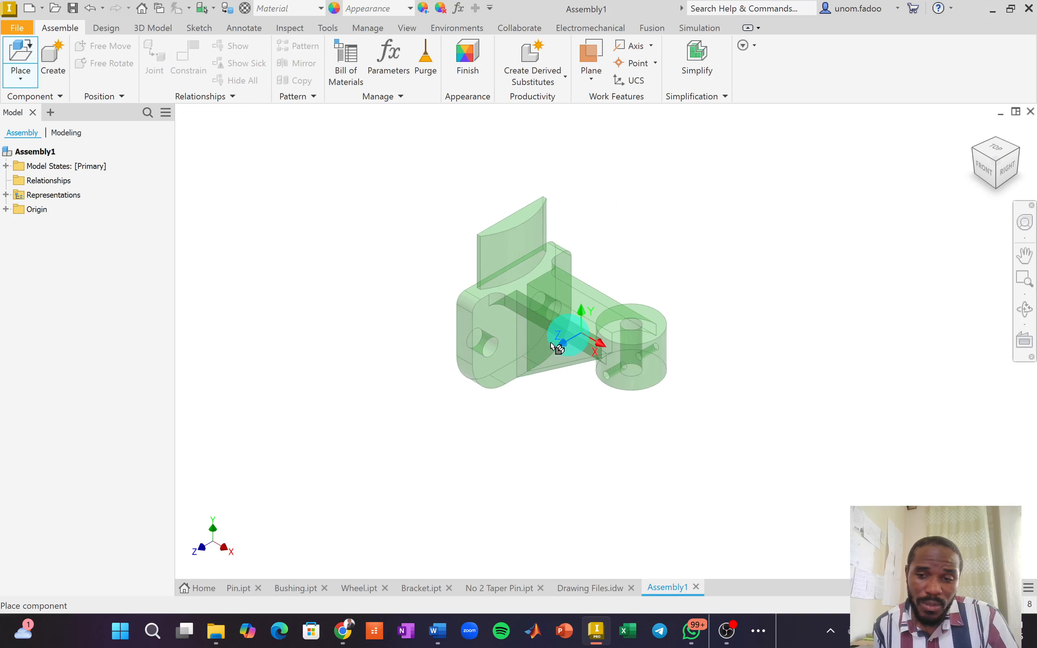
pyautogui.scroll(3, 519, 361)
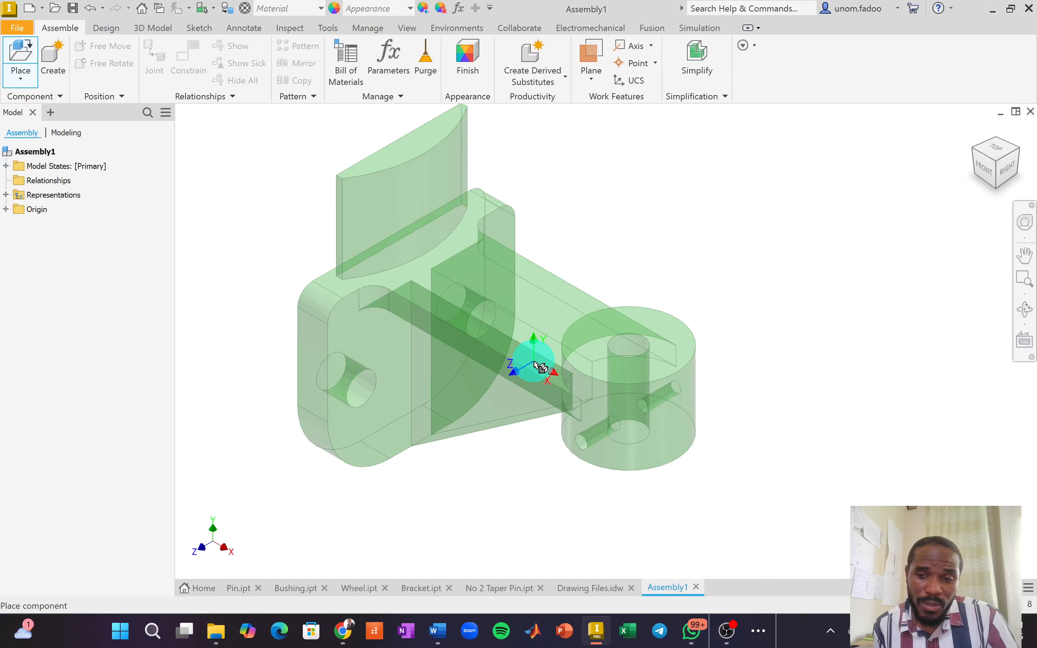
pyautogui.moveTo(532, 363); pyautogui.dragTo(572, 362)
pyautogui.rightClick(572, 362)
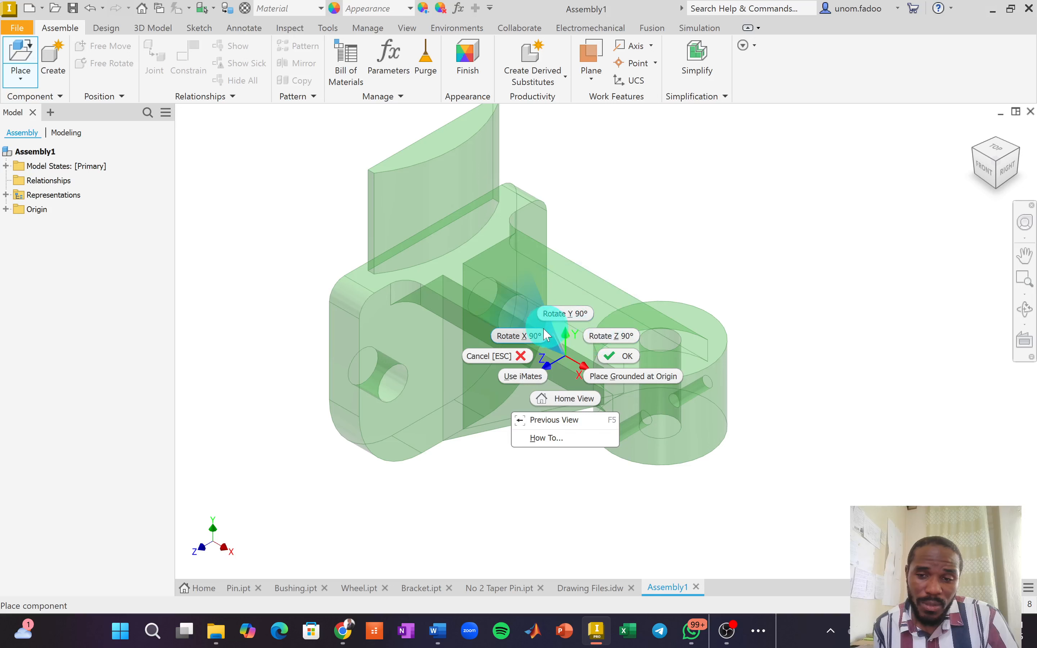
pyautogui.click(564, 317)
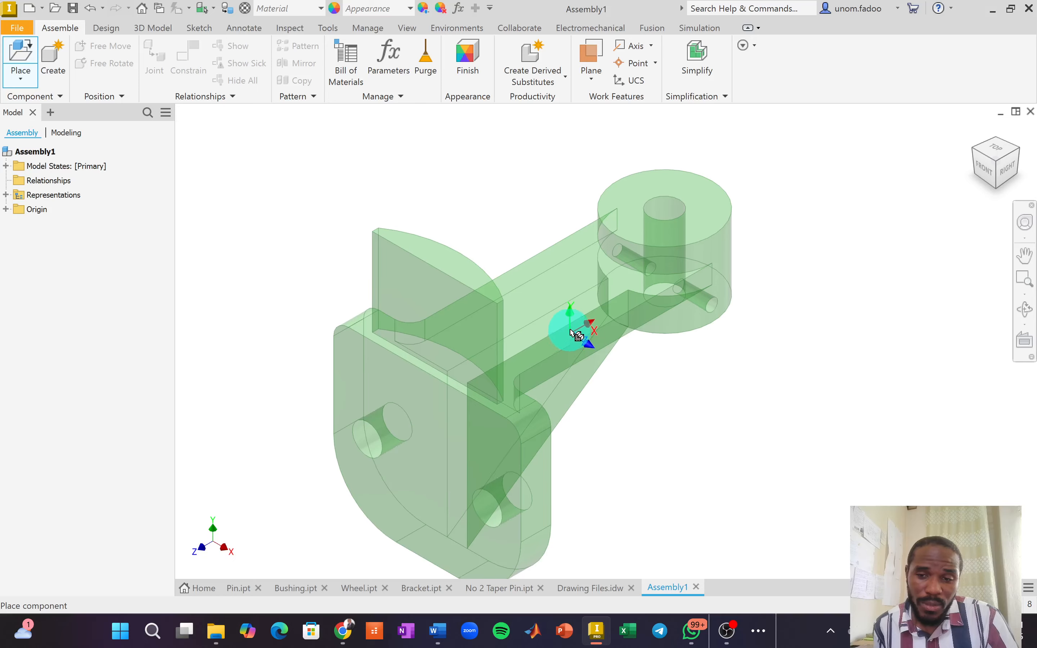
# Rotate the bracket preview 90° about Z twice, with two more 90° turns.
pyautogui.rightClick(574, 330)
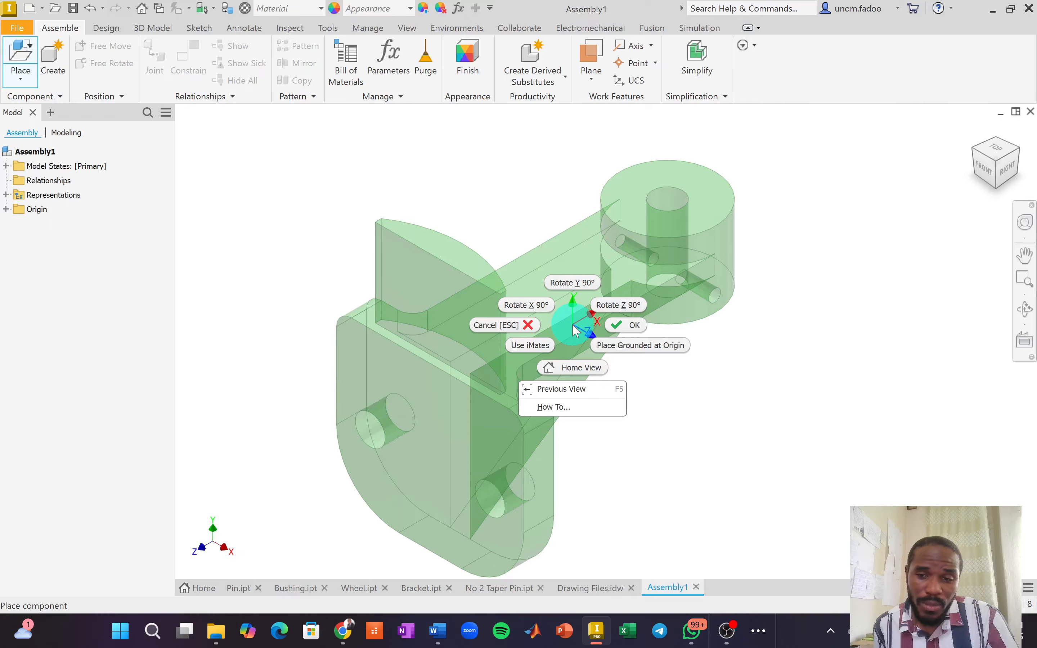
pyautogui.click(614, 307)
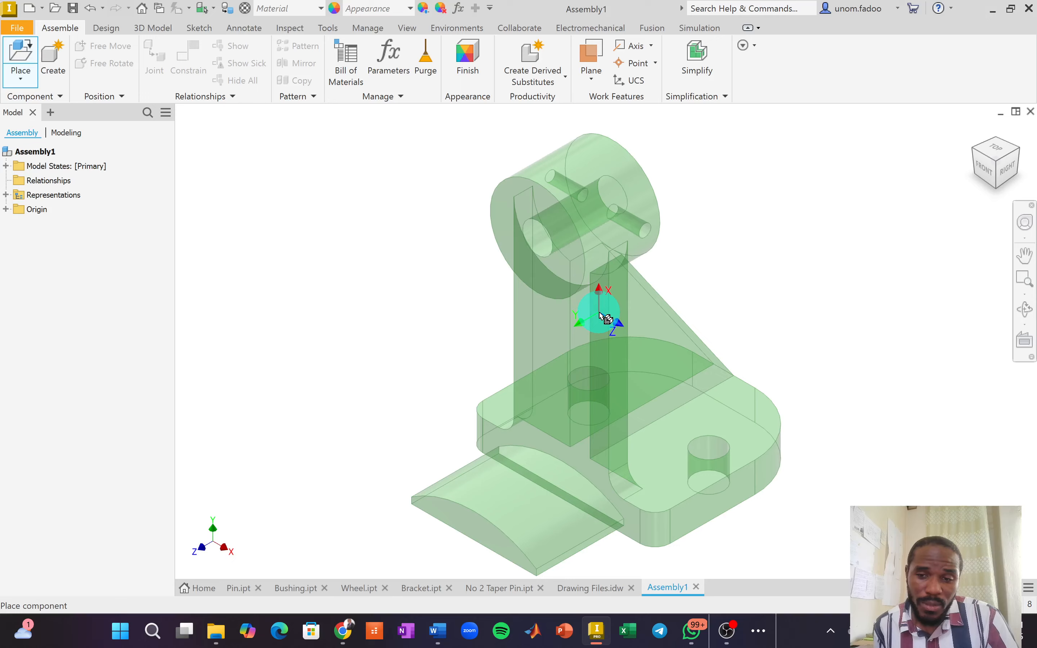
pyautogui.rightClick(606, 317)
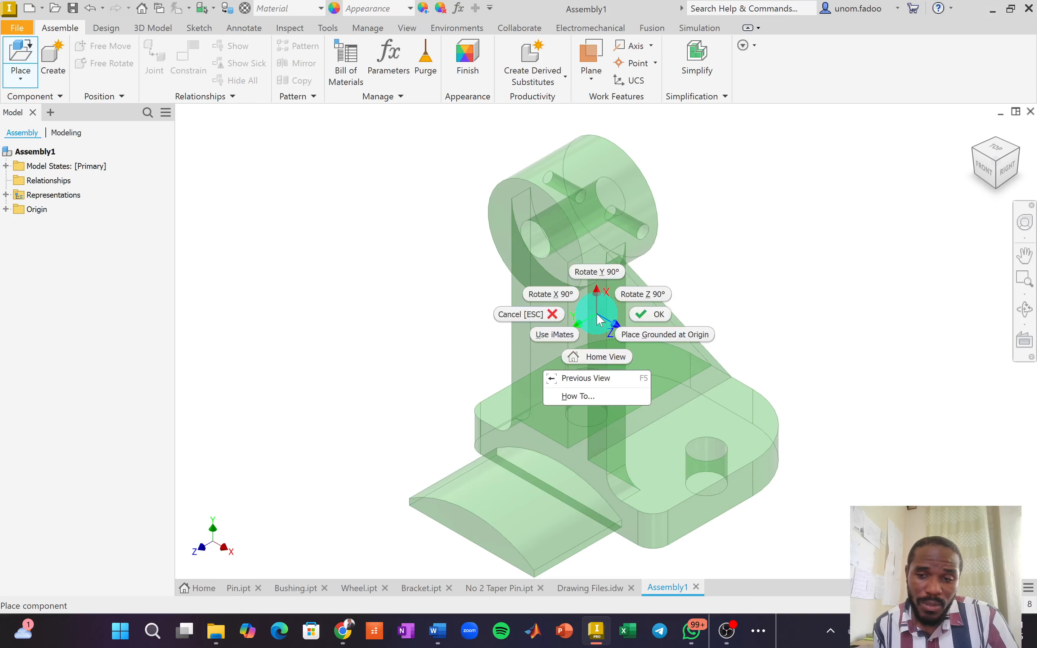
pyautogui.click(664, 330)
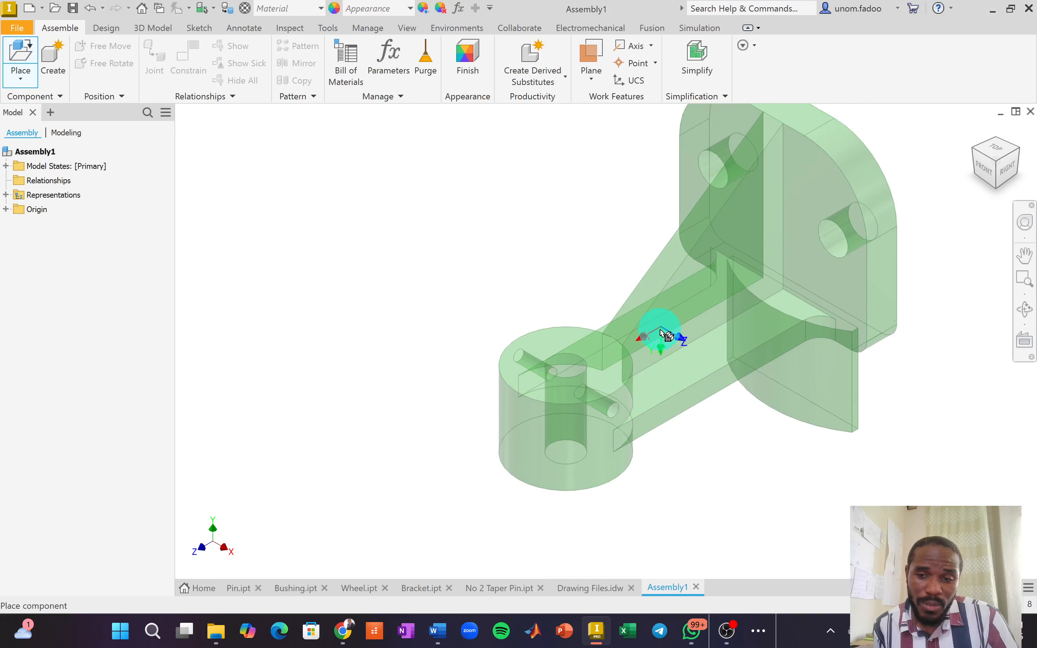
pyautogui.rightClick(670, 302)
pyautogui.click(698, 308)
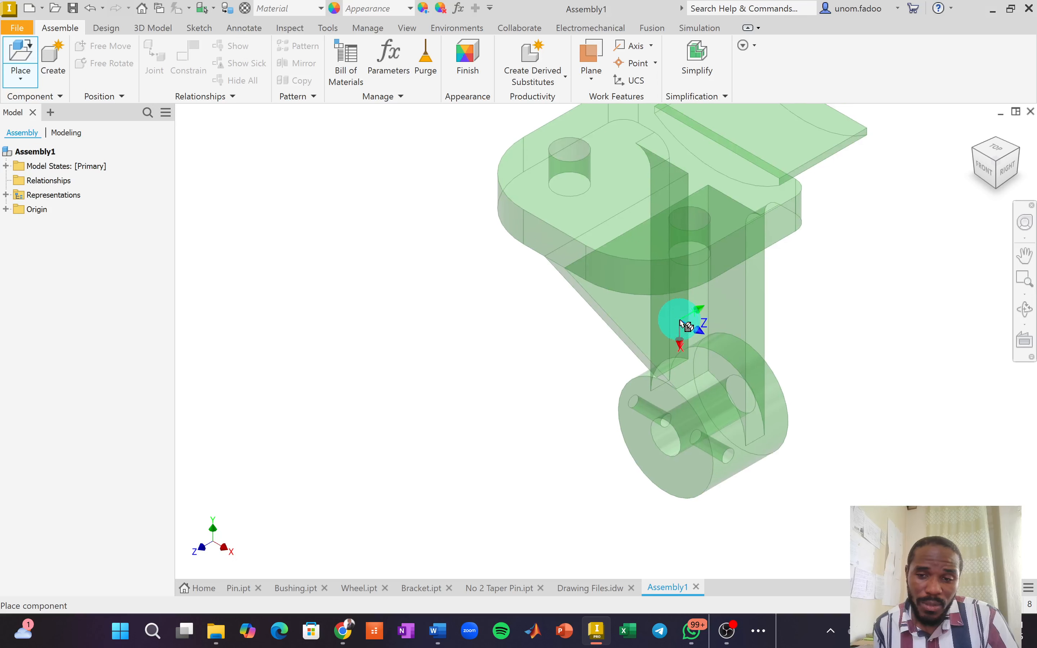
pyautogui.rightClick(685, 321)
pyautogui.click(713, 302)
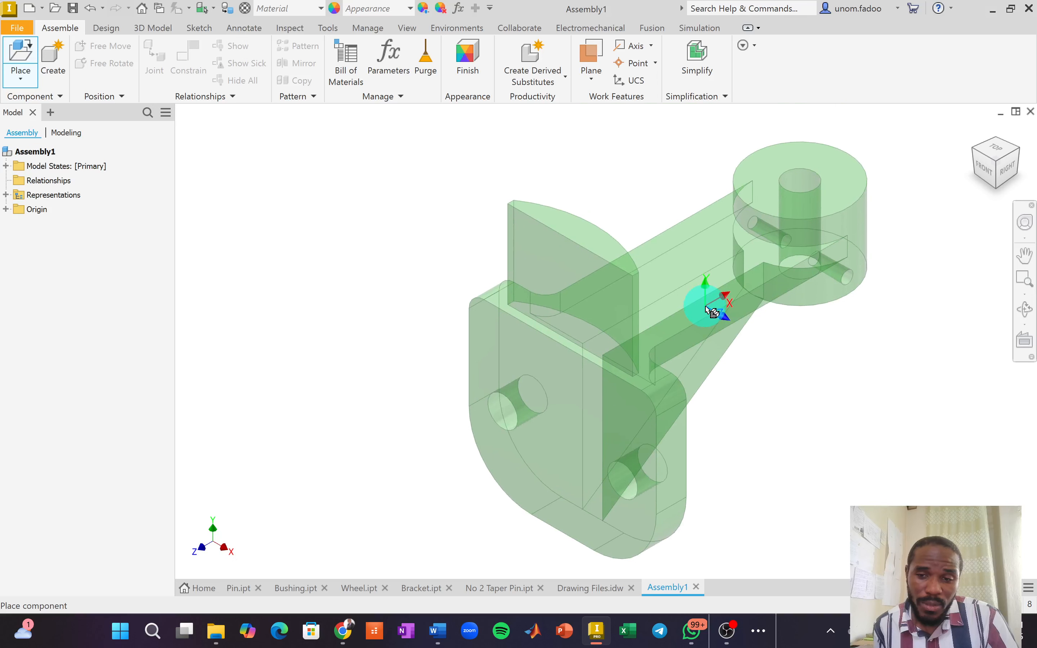
# Rotate the bracket preview 90° about Y twice and 90° about X.
pyautogui.rightClick(708, 313)
pyautogui.click(705, 264)
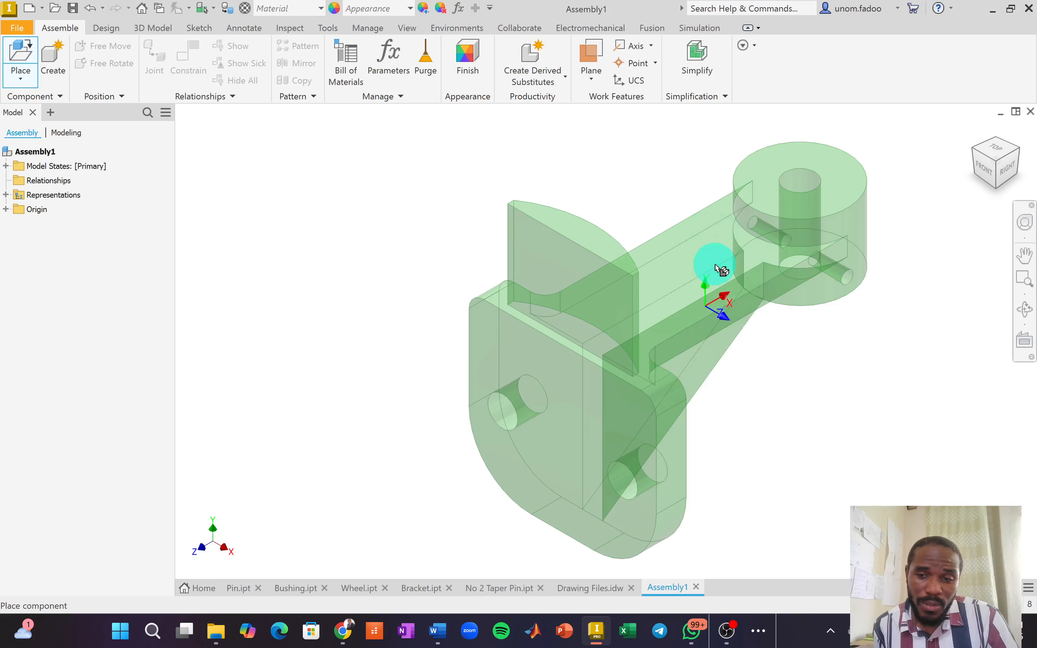
pyautogui.rightClick(717, 263)
pyautogui.click(715, 258)
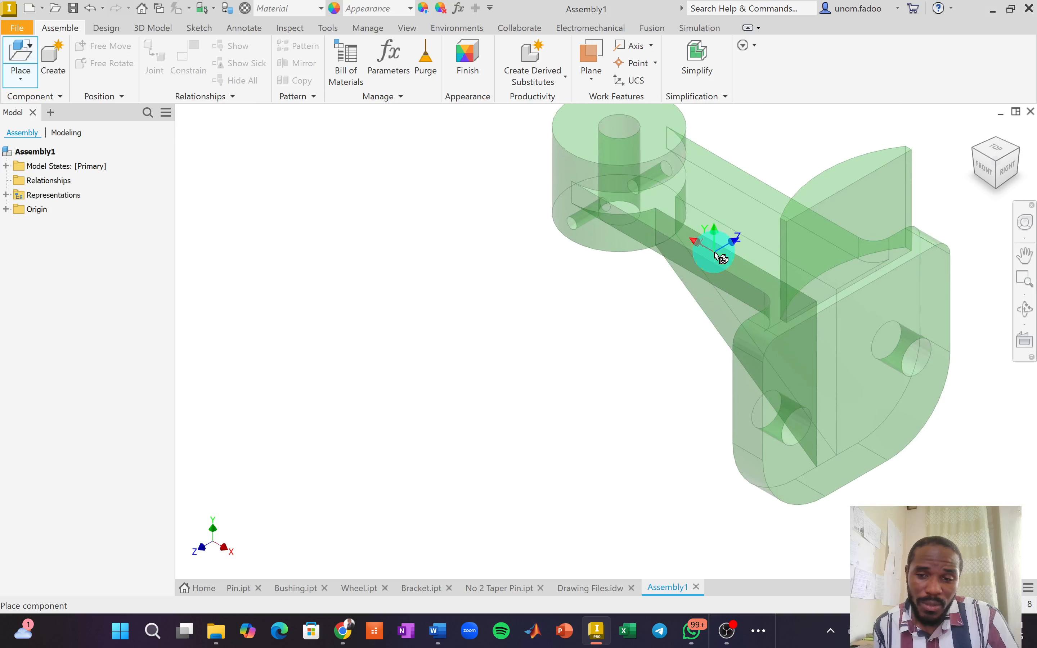
pyautogui.rightClick(714, 252)
pyautogui.click(717, 208)
pyautogui.rightClick(675, 248)
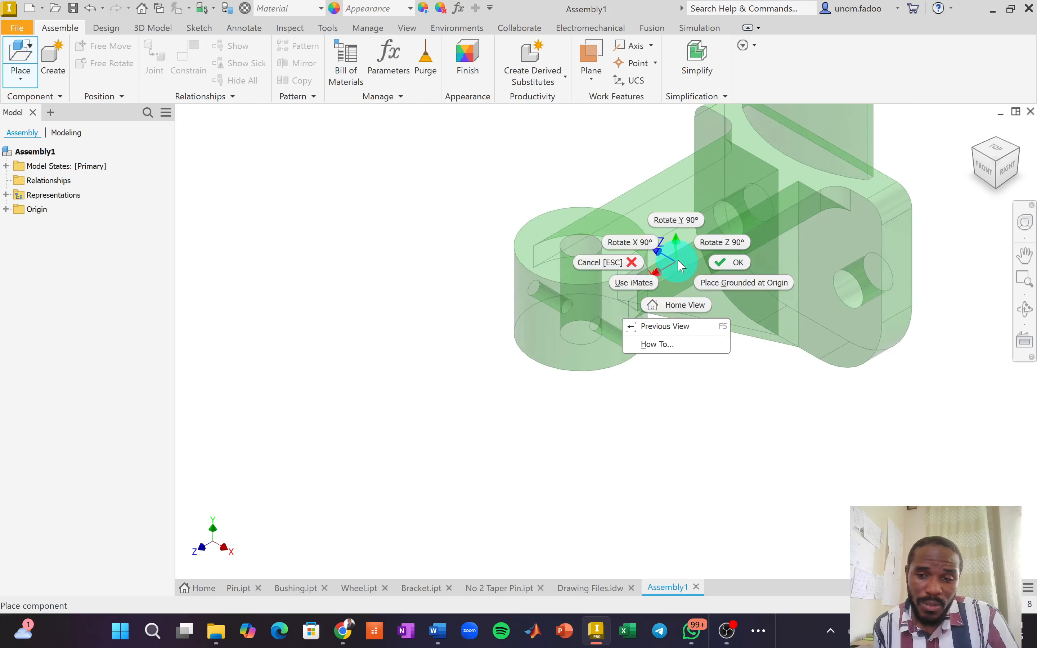
pyautogui.click(688, 227)
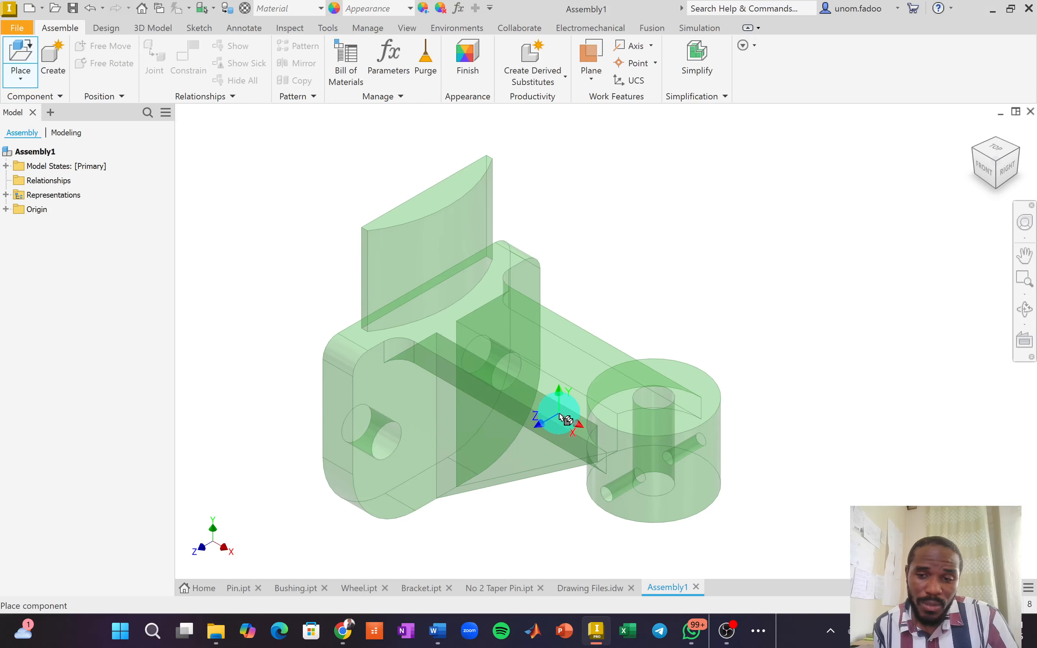
# Drop the bracket into the assembly and end placement after one copy.
pyautogui.click(901, 419)
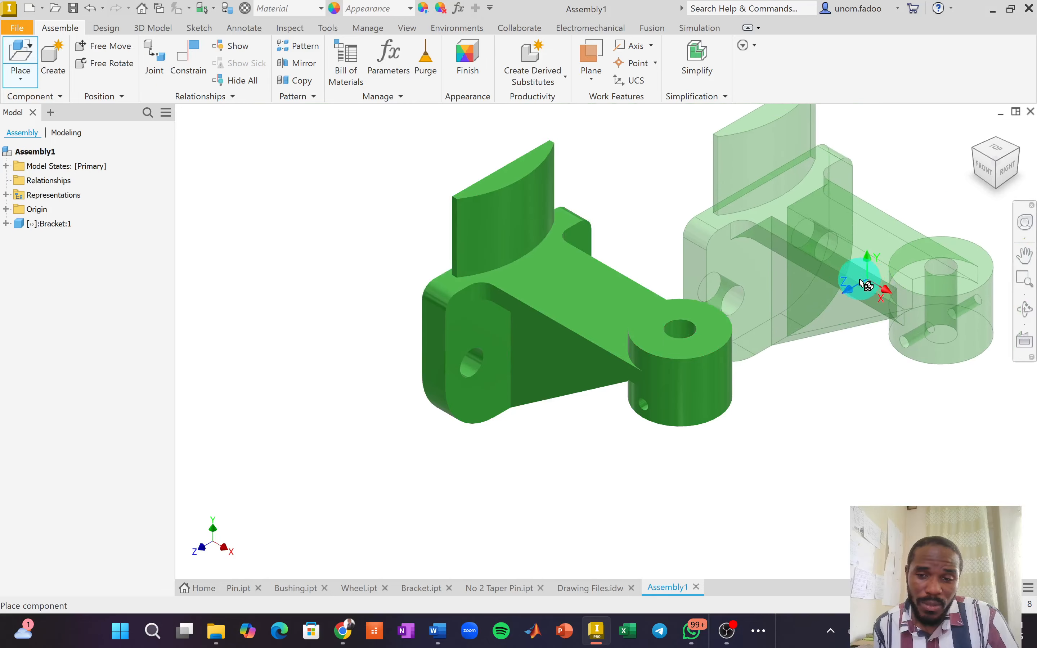
pyautogui.rightClick(782, 261)
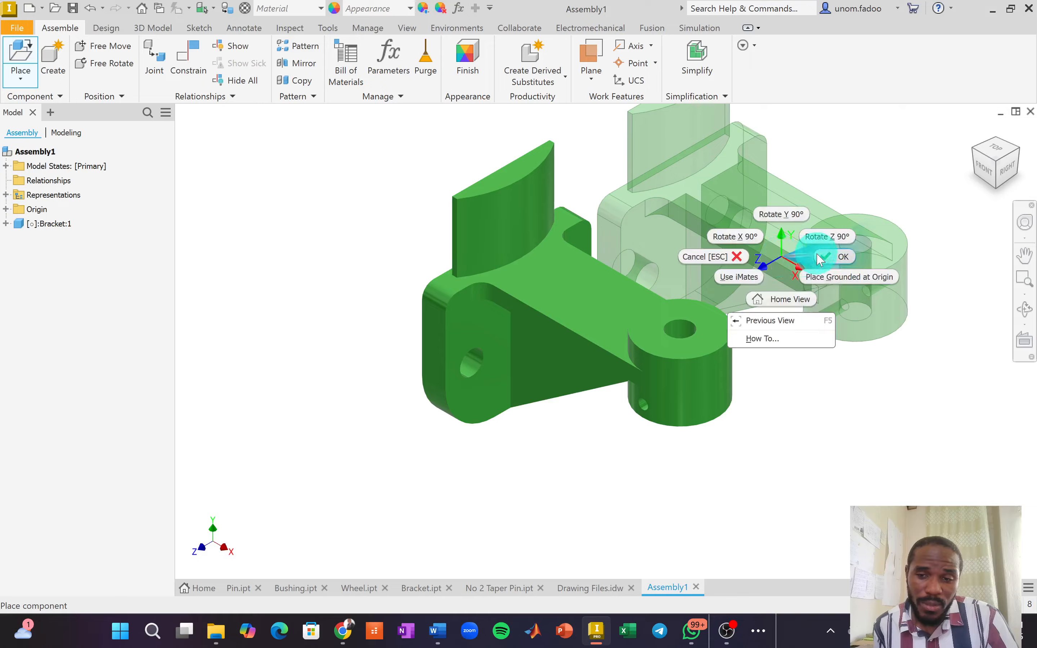
pyautogui.click(834, 256)
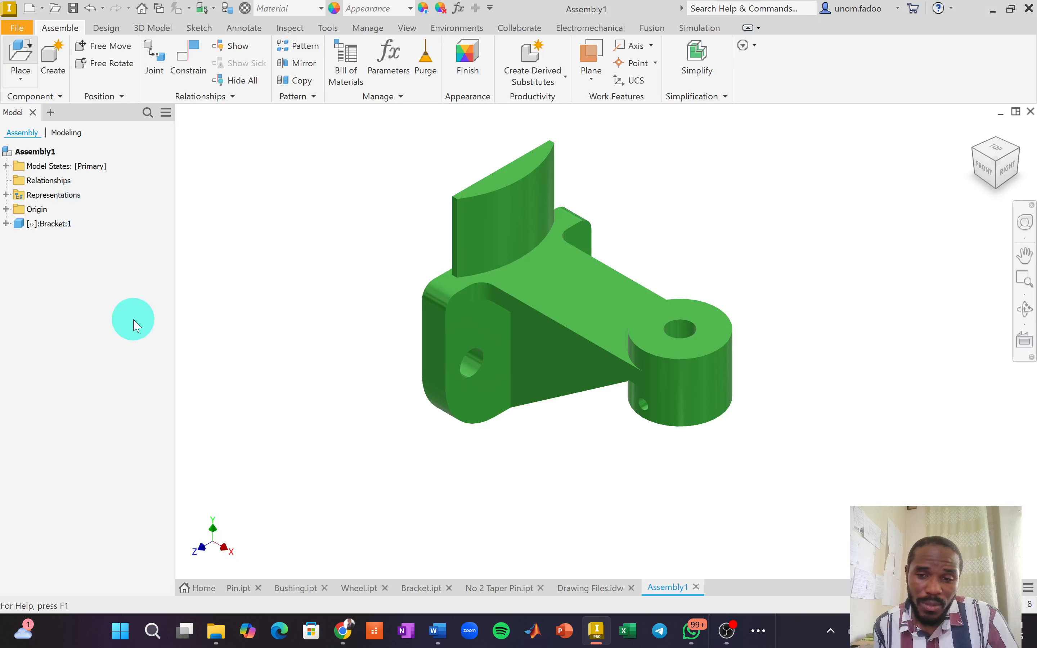
# Place one Wheel.ipt above the bracket and end its placement.
pyautogui.press('p')
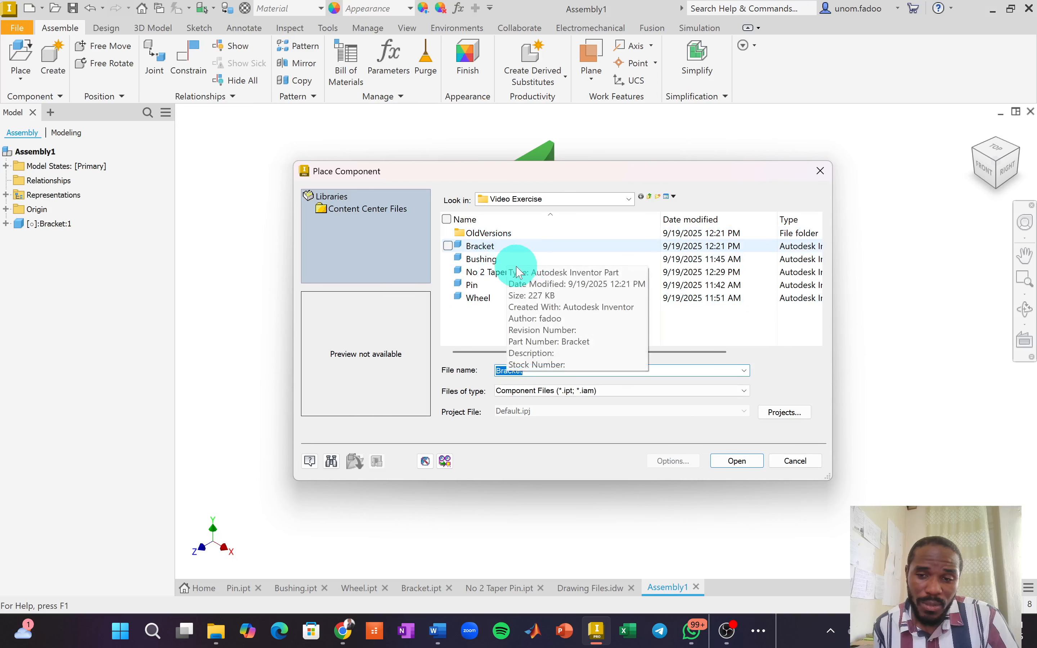
pyautogui.click(478, 298)
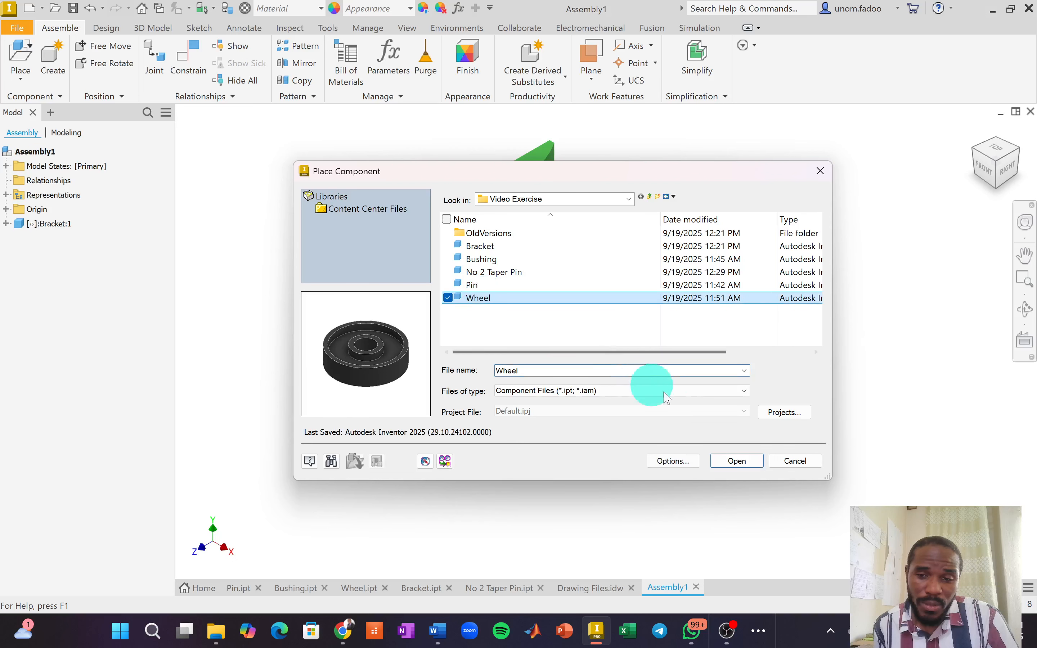
pyautogui.click(738, 462)
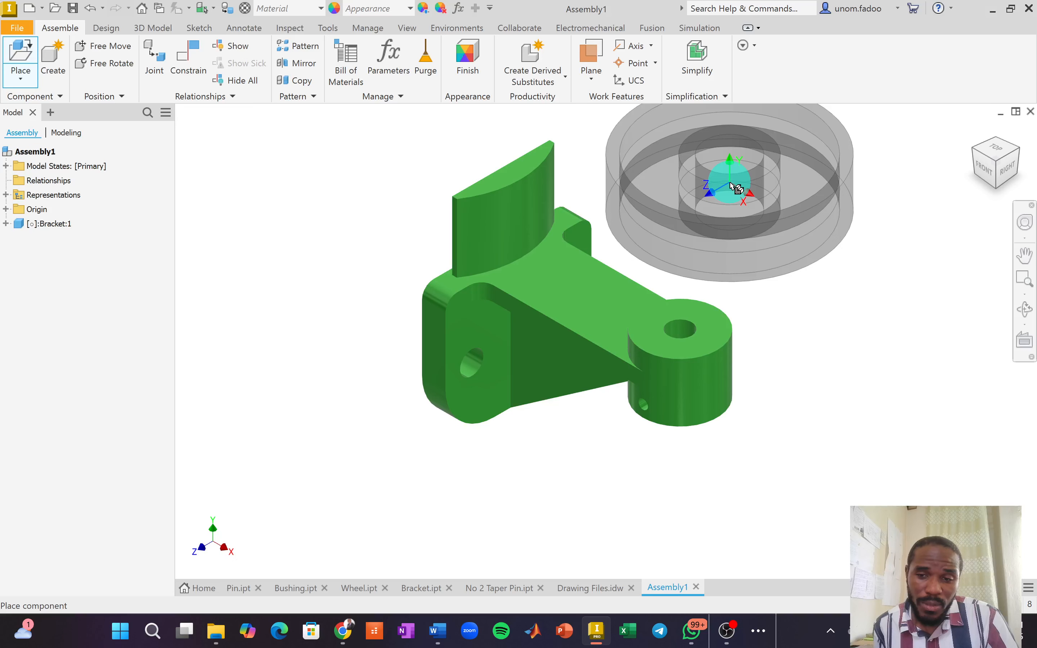
pyautogui.click(736, 188)
pyautogui.rightClick(856, 318)
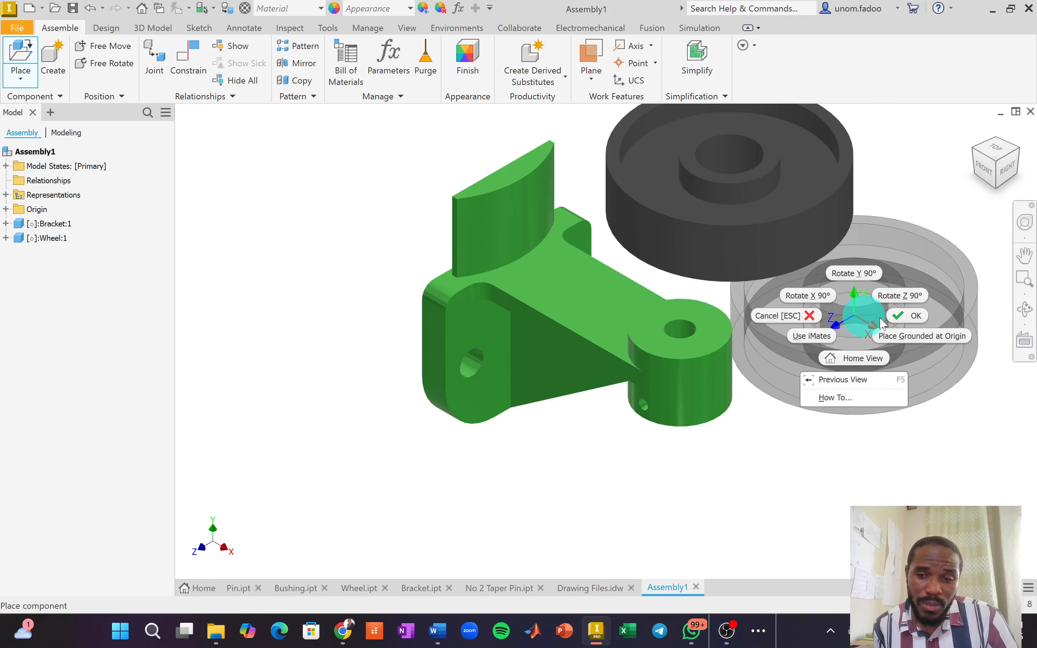
pyautogui.click(903, 316)
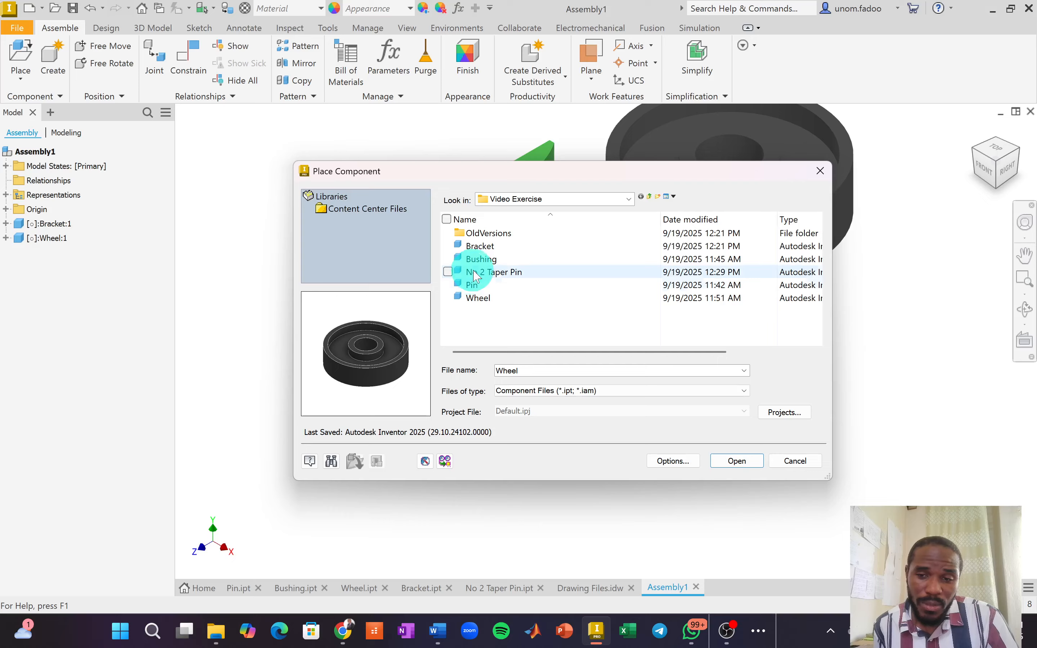
# Place one Bushing.ipt above the wheel and end its placement.
pyautogui.click(484, 260)
pyautogui.click(735, 462)
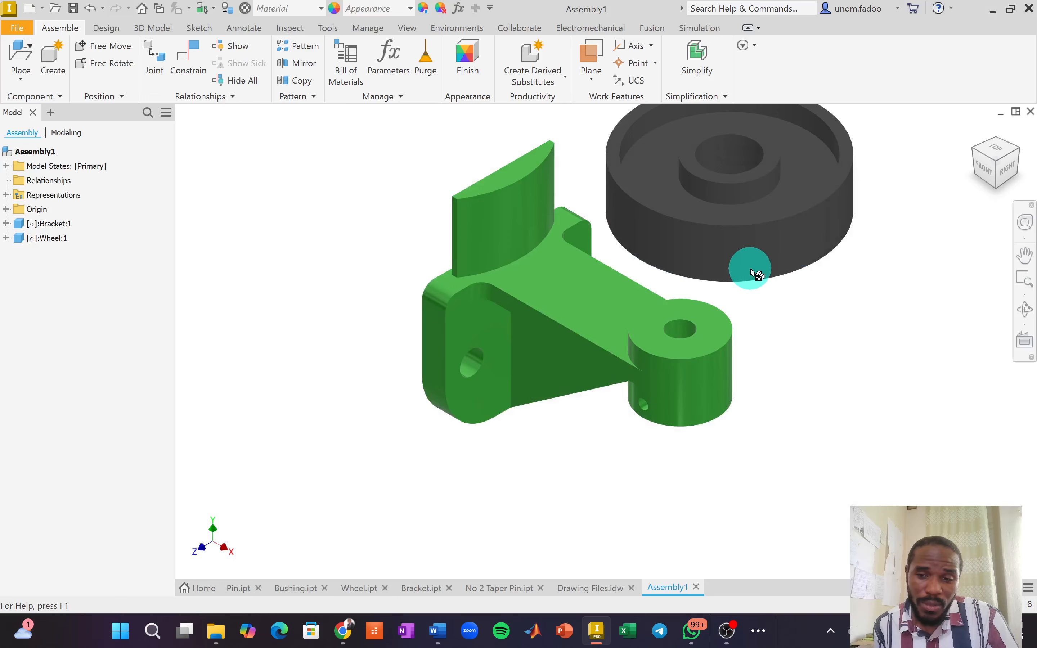
pyautogui.moveTo(744, 279); pyautogui.dragTo(574, 408, button='middle')
pyautogui.scroll(1, 575, 406)
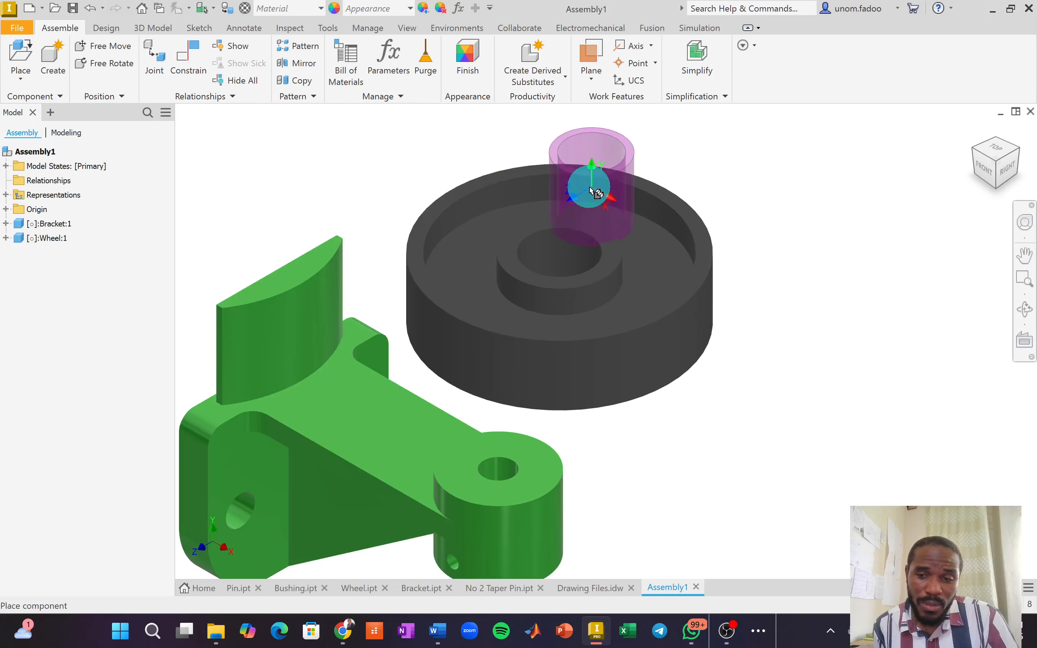
pyautogui.scroll(-7, 590, 187)
pyautogui.scroll(6, 579, 202)
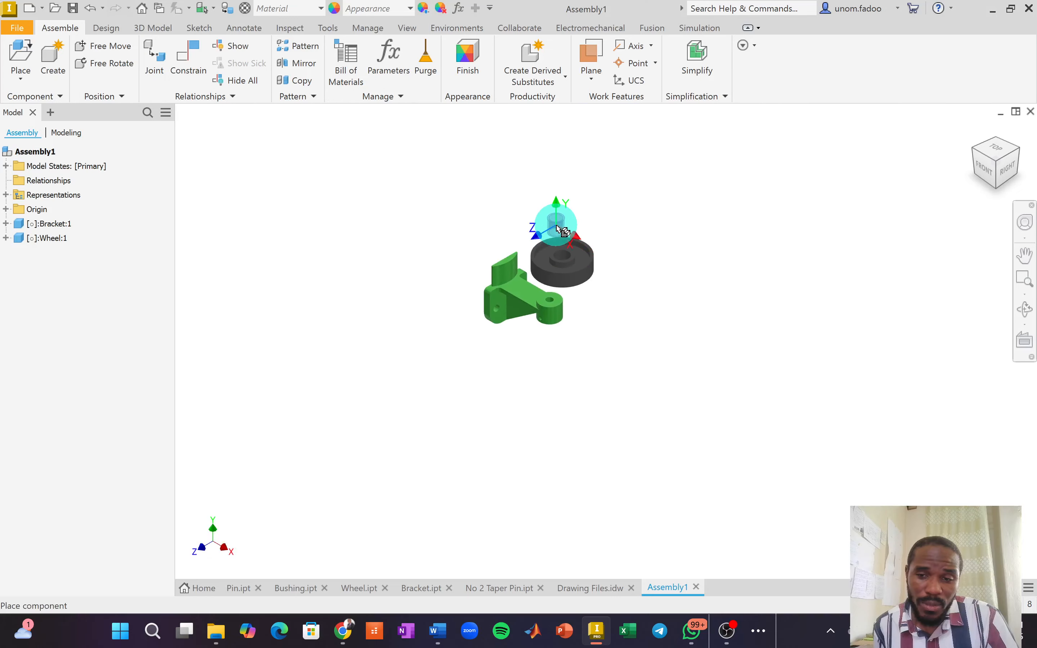
pyautogui.click(580, 224)
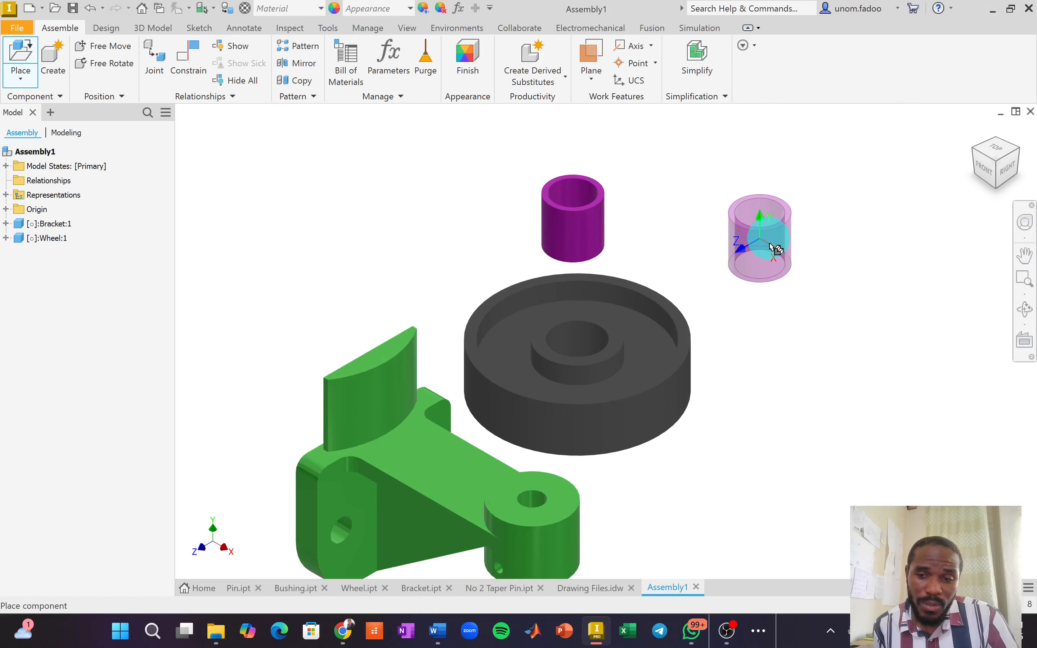
pyautogui.rightClick(759, 257)
pyautogui.click(797, 267)
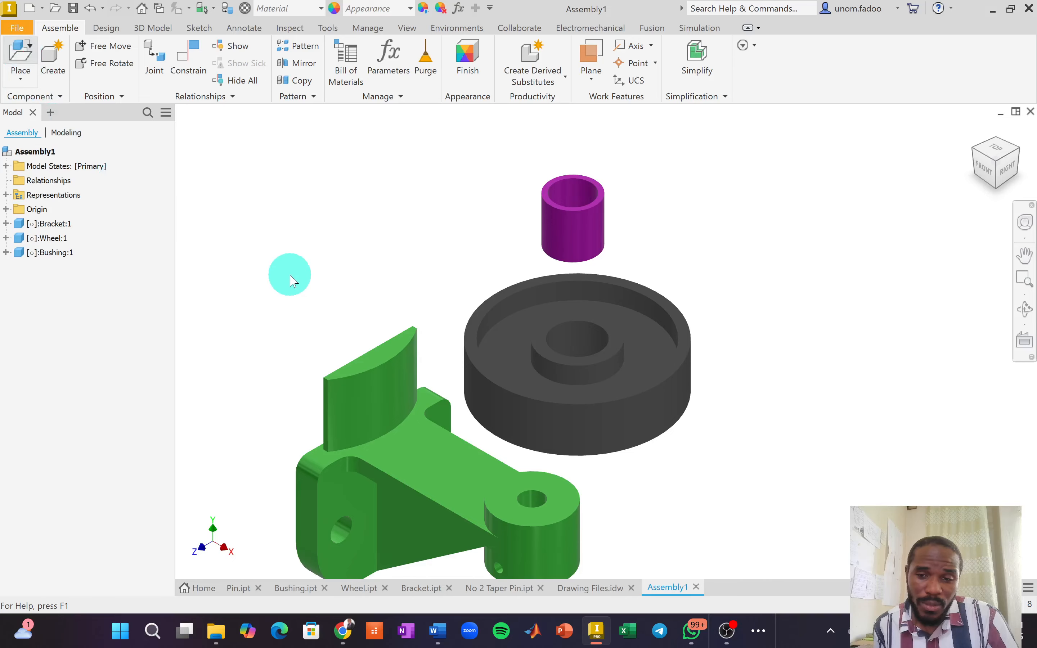
# Place one copy of the Pin part in the assembly and end placement.
pyautogui.press('p')
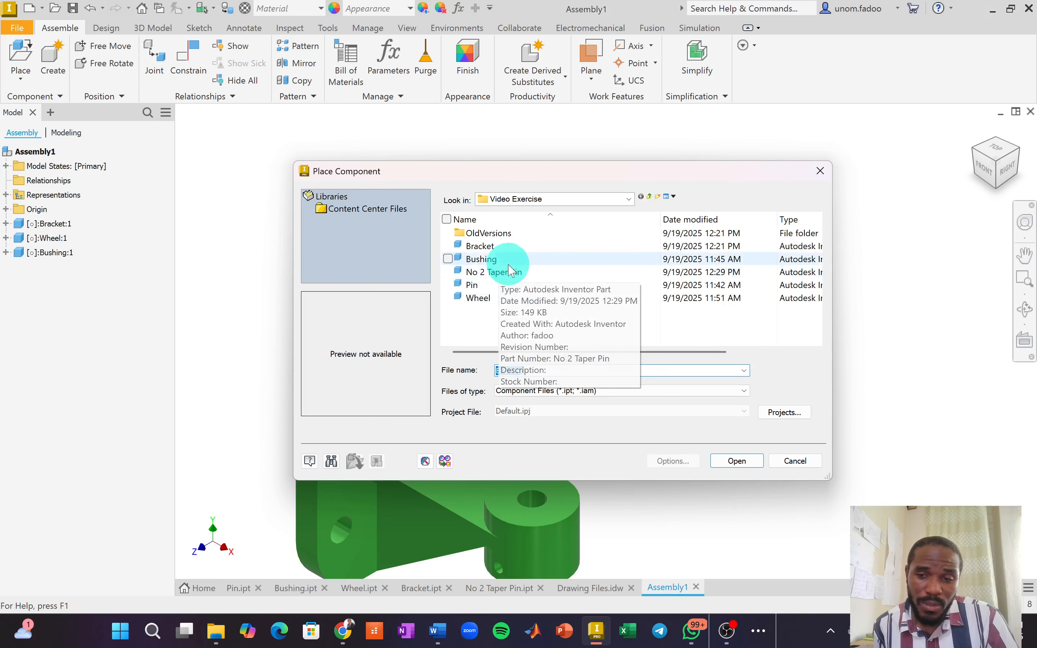
pyautogui.click(472, 286)
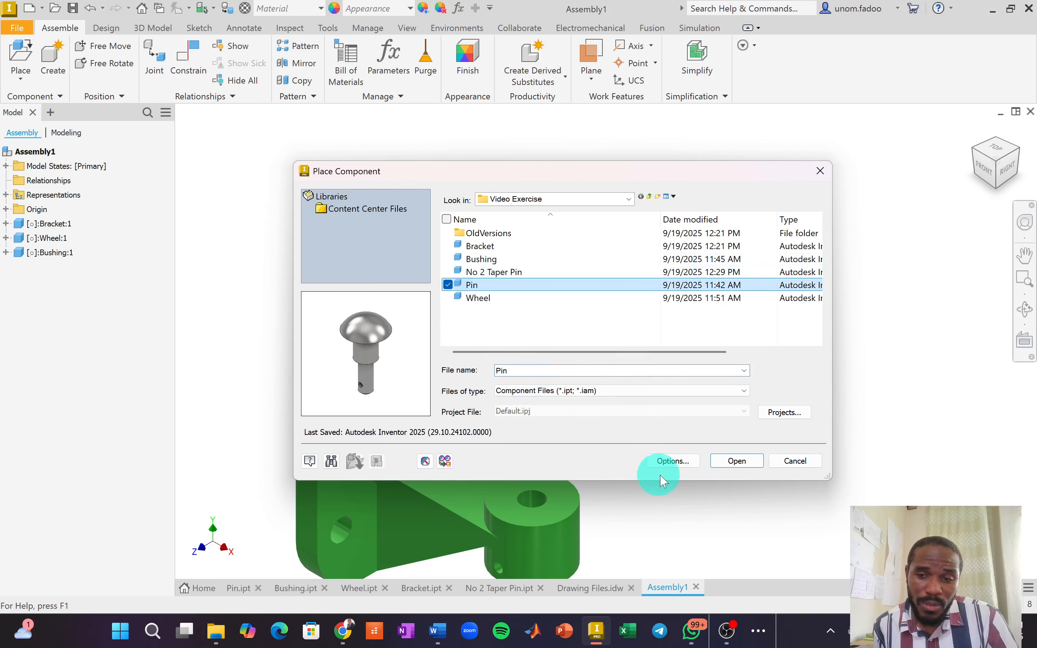
pyautogui.click(737, 461)
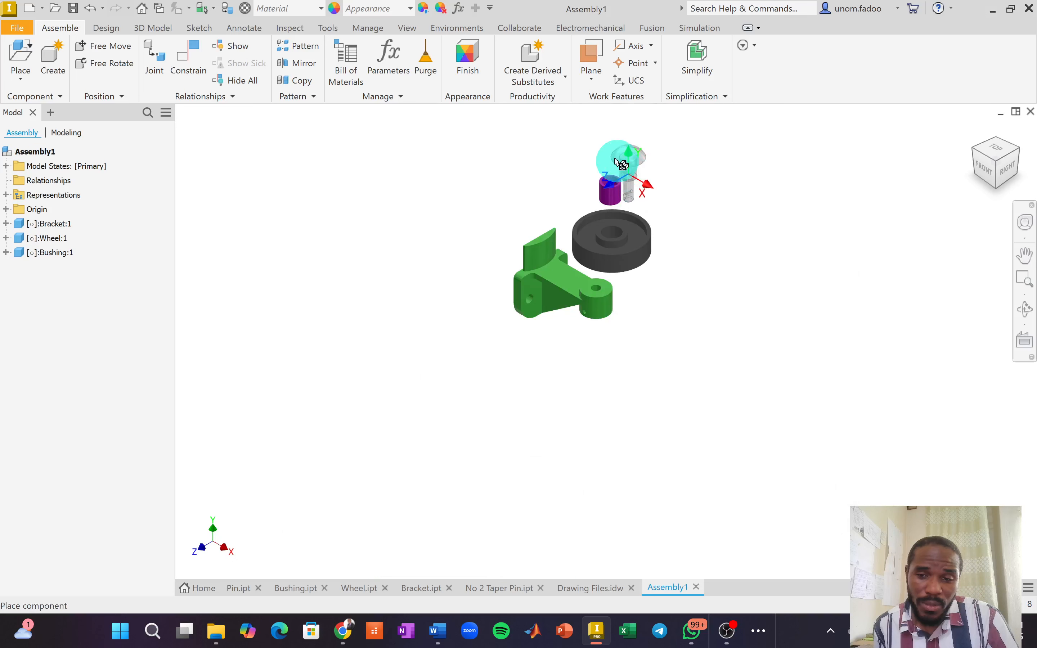
pyautogui.scroll(-4, 618, 155)
pyautogui.click(606, 134)
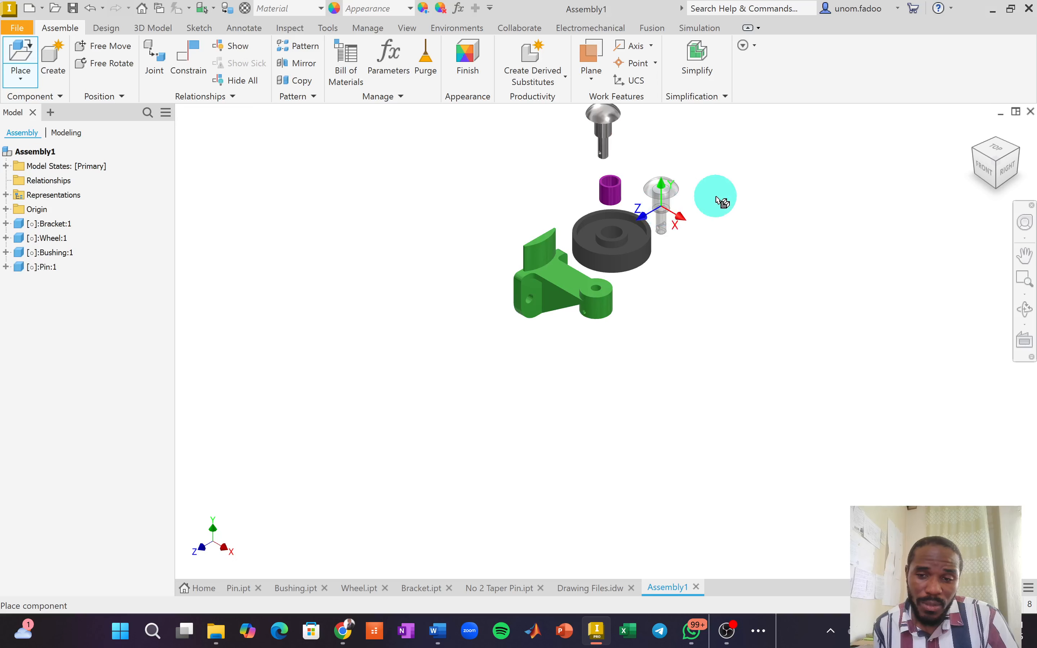
pyautogui.rightClick(725, 201)
pyautogui.click(760, 197)
pyautogui.click(476, 299)
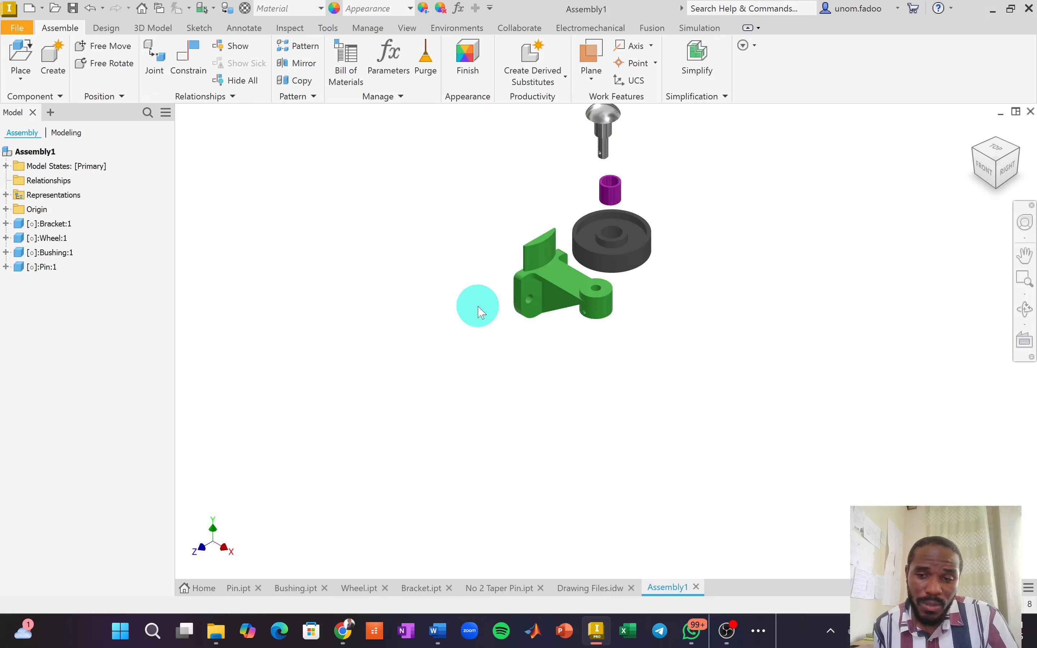
# Place a single No 2 Taper Pin below the bracket.
pyautogui.press('p')
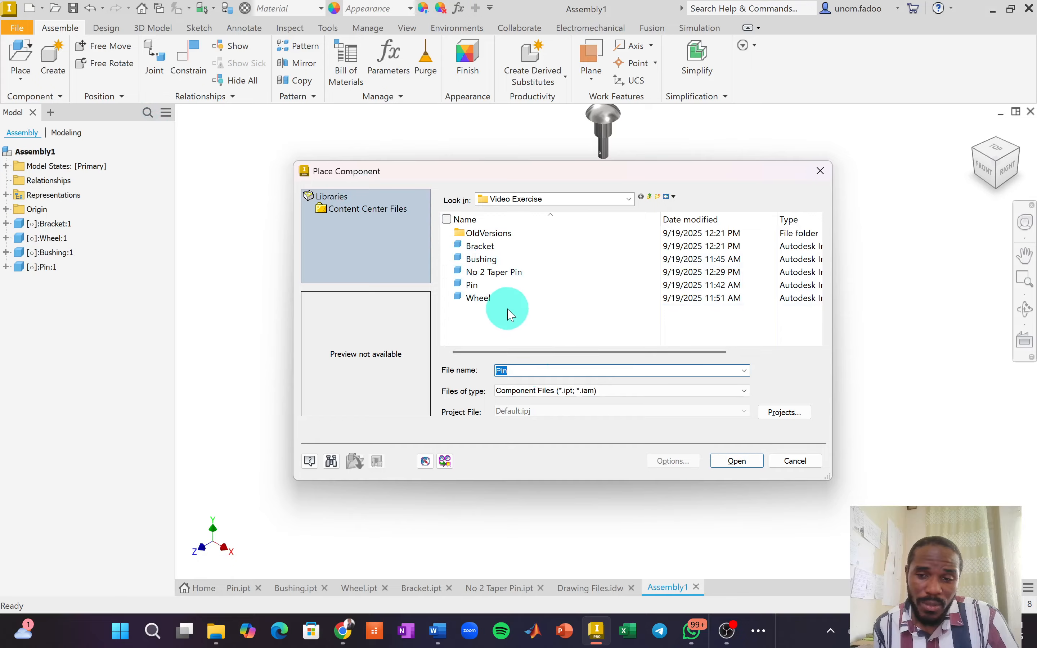
pyautogui.click(495, 279)
pyautogui.click(734, 462)
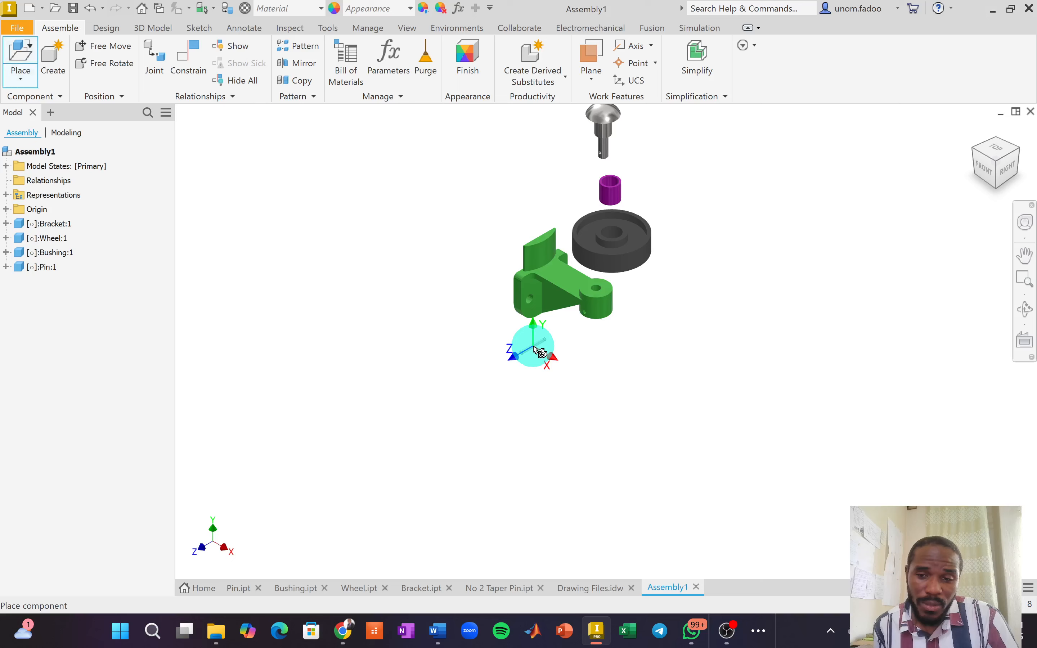
pyautogui.click(540, 351)
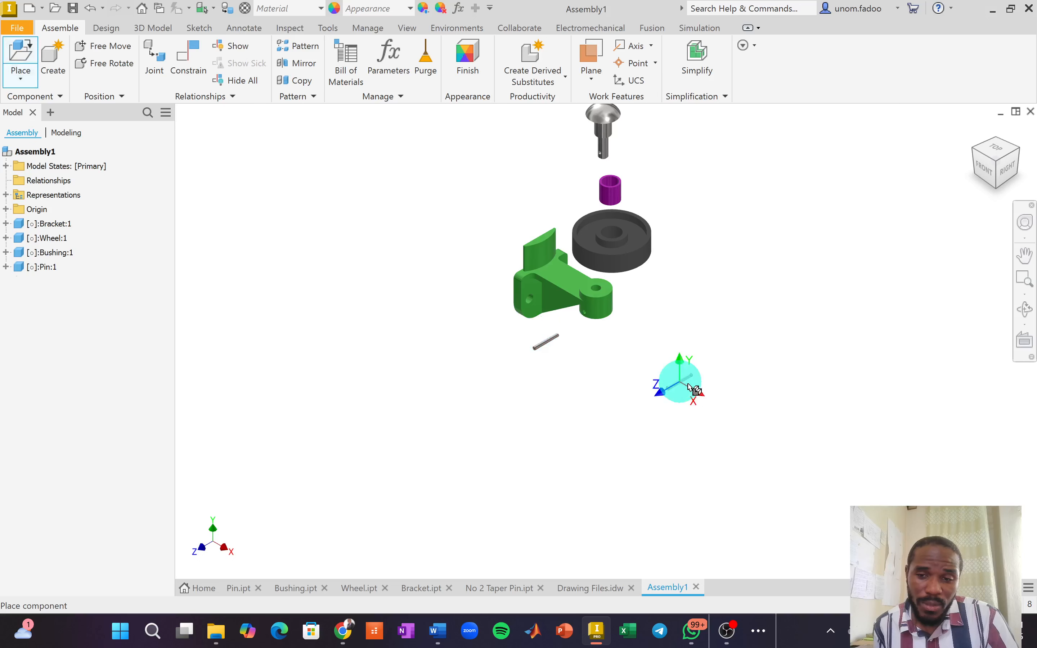
pyautogui.rightClick(689, 387)
pyautogui.click(734, 385)
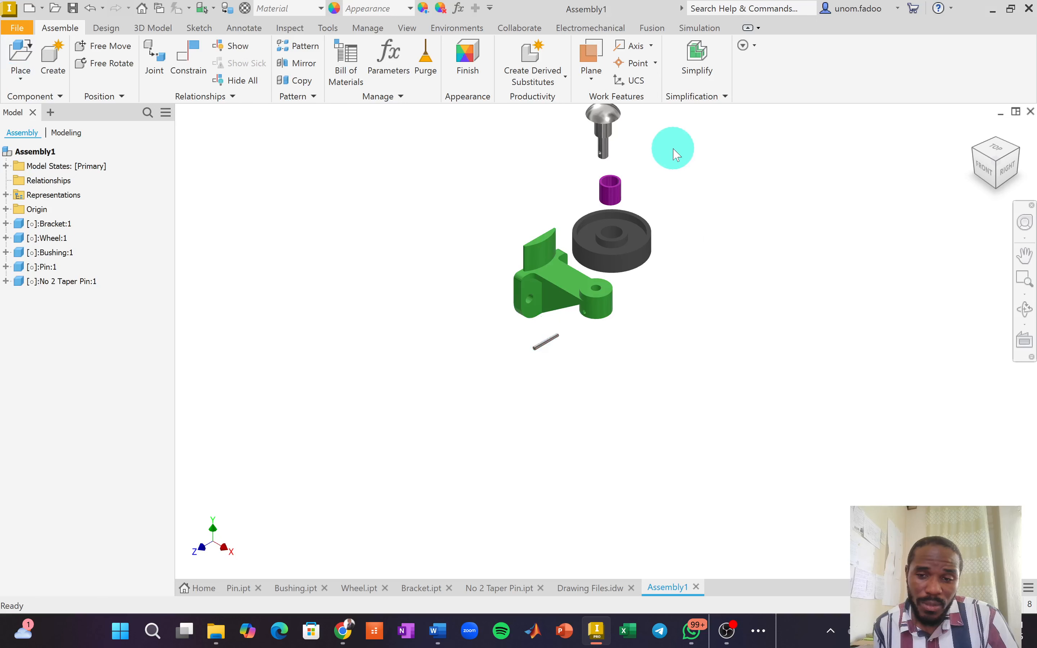
# In the Front view, stack the pin, bushing and wheel, and move the taper pin to the bracket hole.
pyautogui.scroll(5, 617, 261)
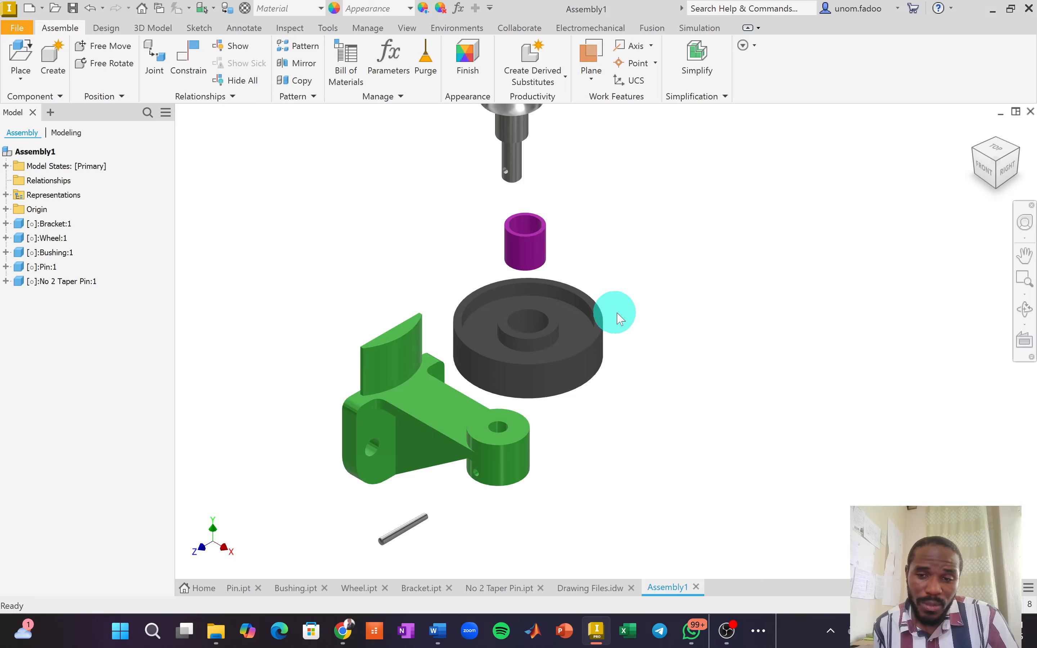
pyautogui.click(985, 175)
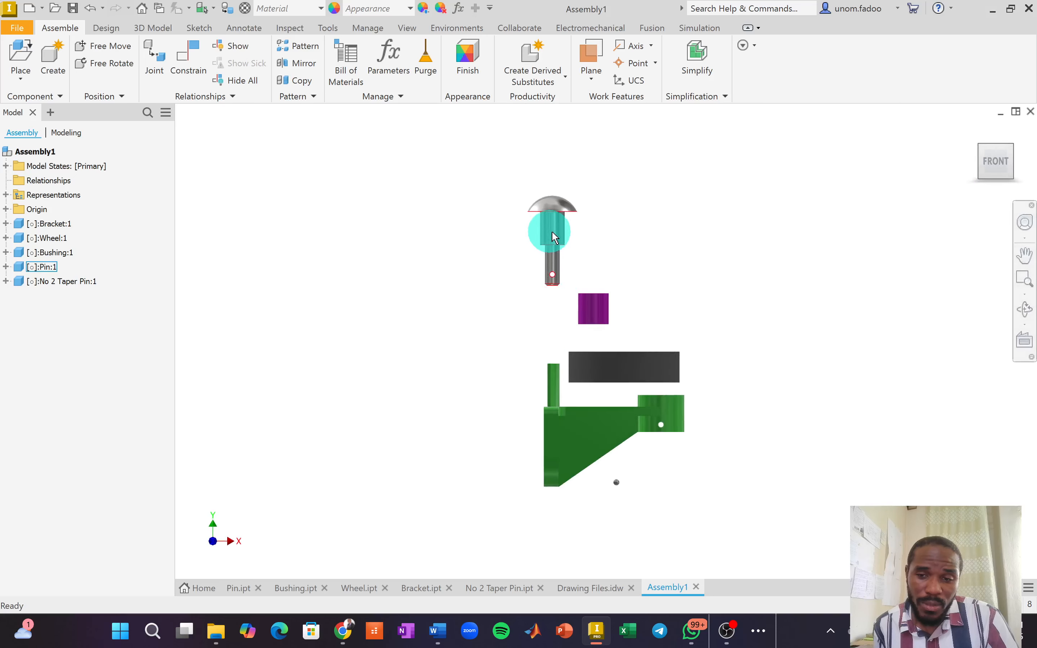
pyautogui.moveTo(551, 225); pyautogui.dragTo(664, 193)
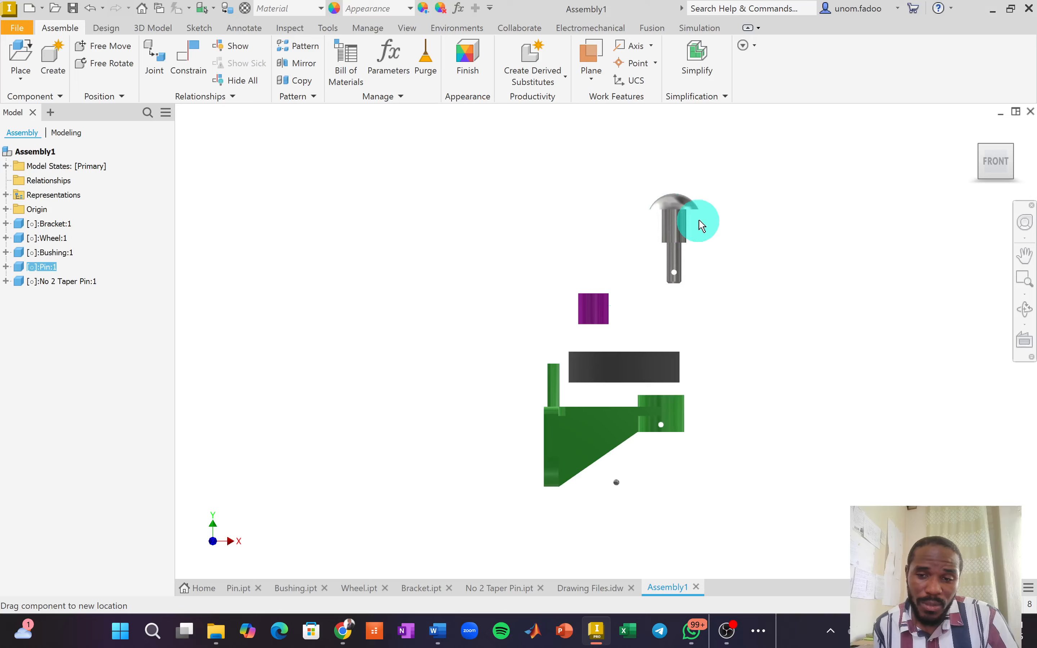
pyautogui.moveTo(593, 298); pyautogui.dragTo(667, 293)
pyautogui.moveTo(665, 365); pyautogui.dragTo(696, 358)
pyautogui.moveTo(668, 177); pyautogui.dragTo(669, 159)
pyautogui.moveTo(668, 295)
pyautogui.mouseDown()
pyautogui.moveTo(662, 282)
pyautogui.moveTo(663, 292)
pyautogui.mouseUp()
pyautogui.moveTo(685, 375); pyautogui.dragTo(688, 343)
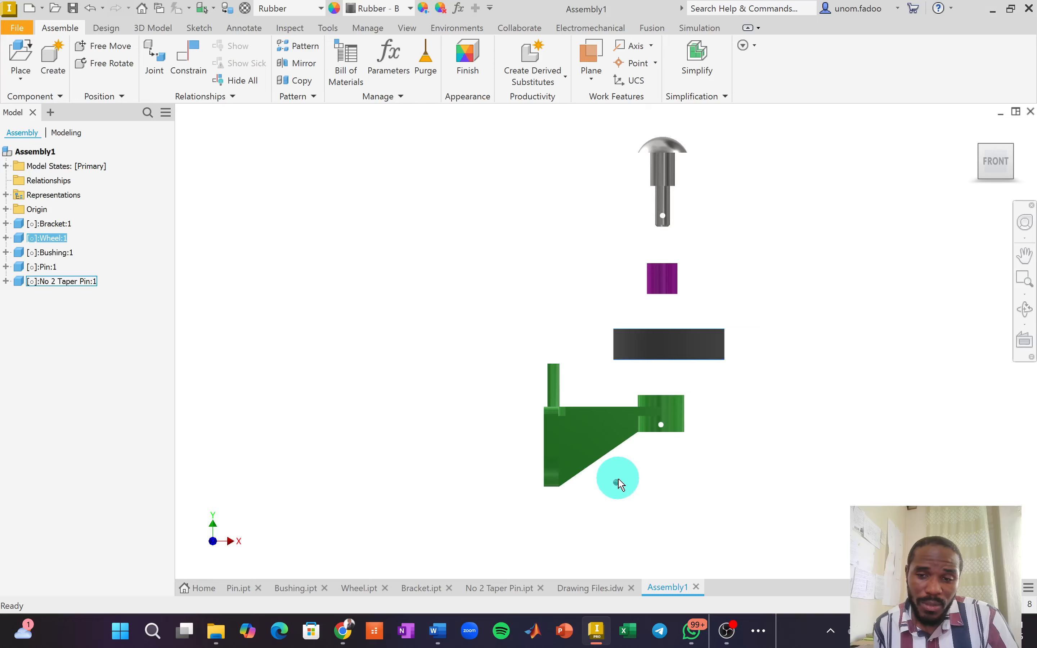
pyautogui.moveTo(617, 484); pyautogui.dragTo(672, 425)
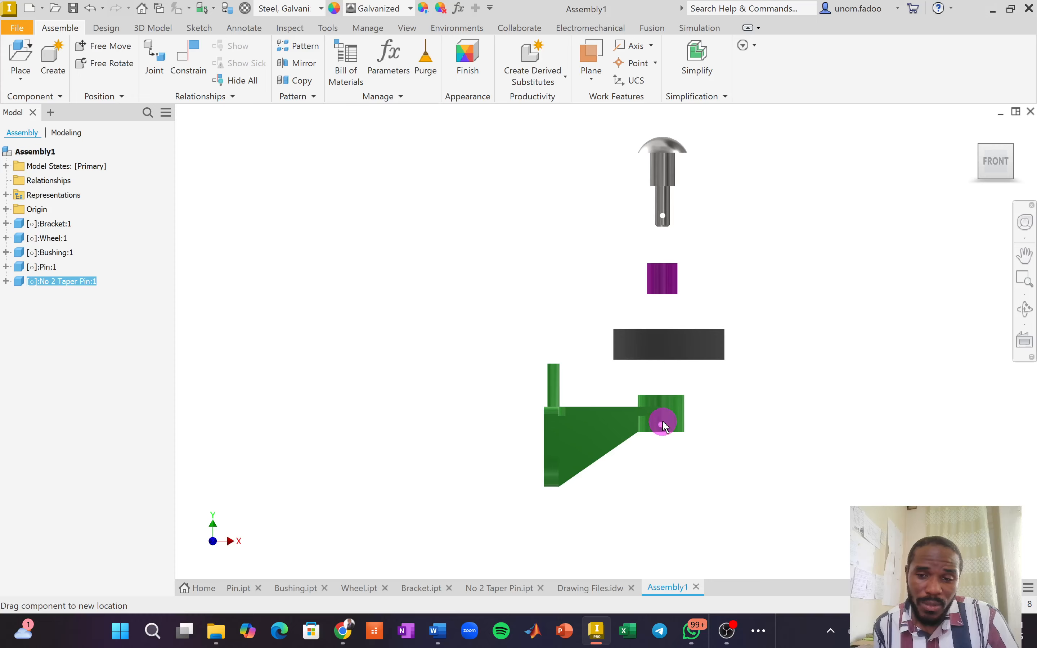
pyautogui.moveTo(663, 427); pyautogui.dragTo(661, 427)
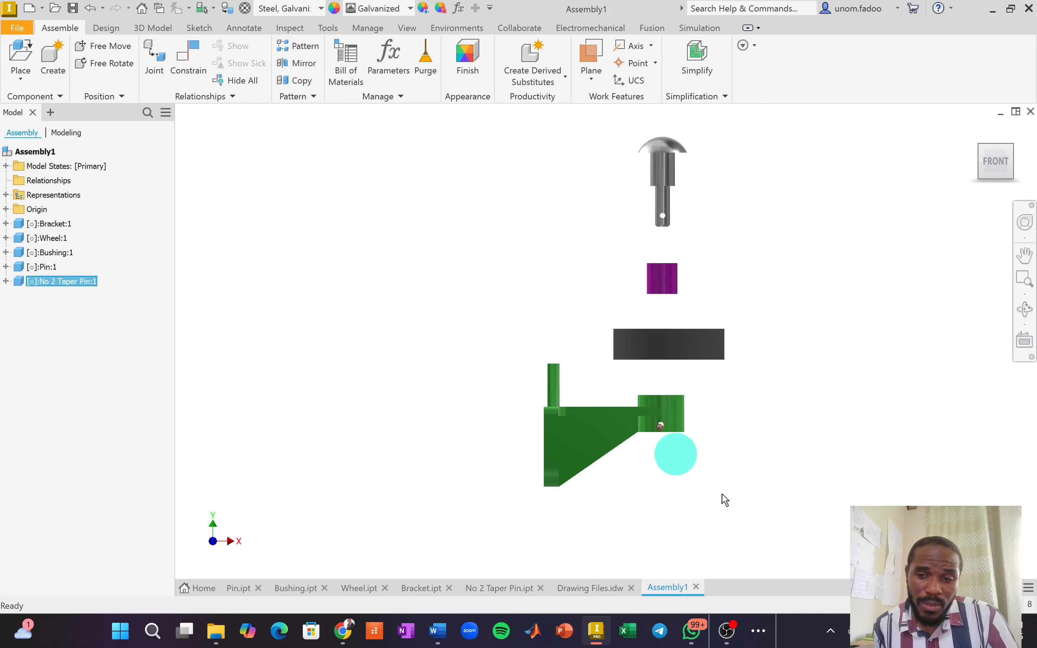
# In the Right view, align the pin, bushing and wheel and set the taper pin beside the bracket.
pyautogui.click(1024, 170)
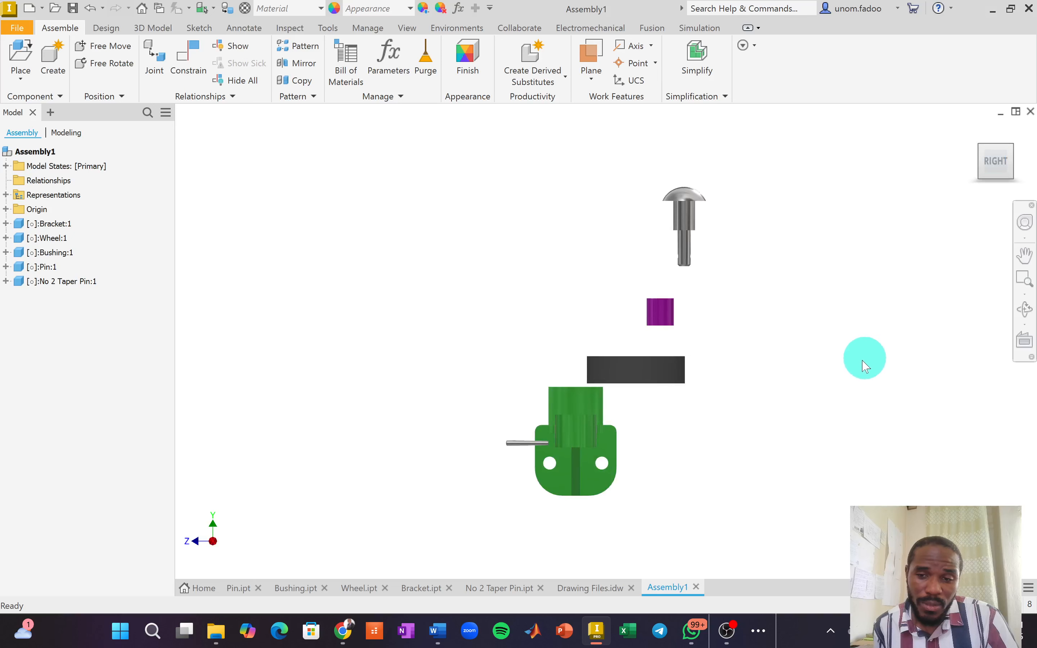
pyautogui.click(685, 223)
pyautogui.moveTo(685, 223); pyautogui.dragTo(566, 210)
pyautogui.moveTo(653, 306); pyautogui.dragTo(559, 308)
pyautogui.click(581, 378)
pyautogui.moveTo(580, 376); pyautogui.dragTo(577, 352)
pyautogui.click(530, 439)
pyautogui.moveTo(527, 446); pyautogui.dragTo(473, 443)
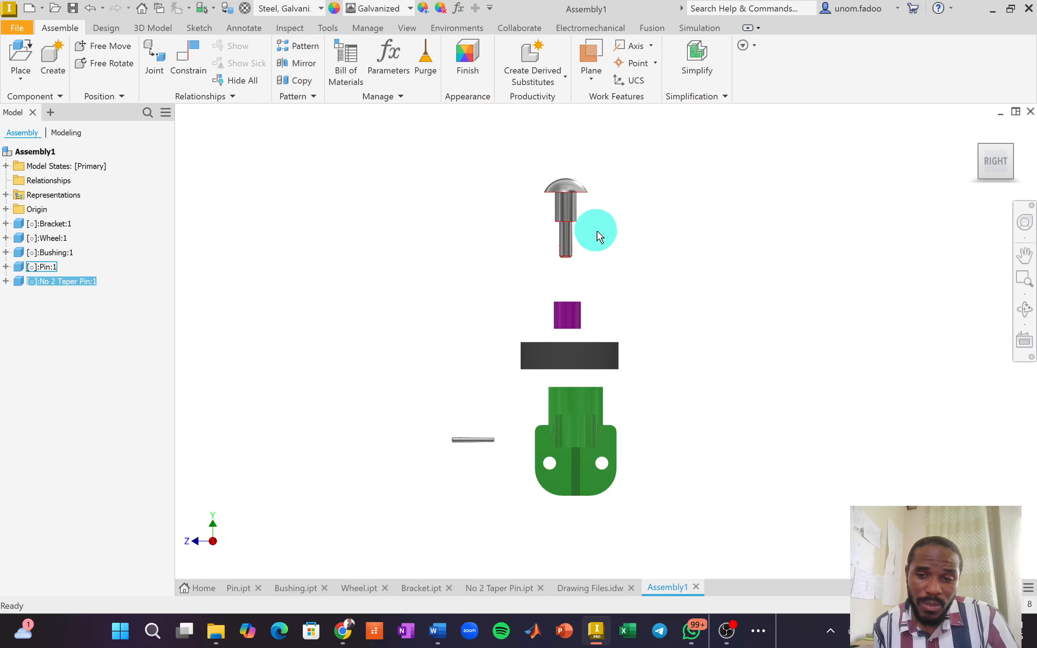
pyautogui.click(980, 126)
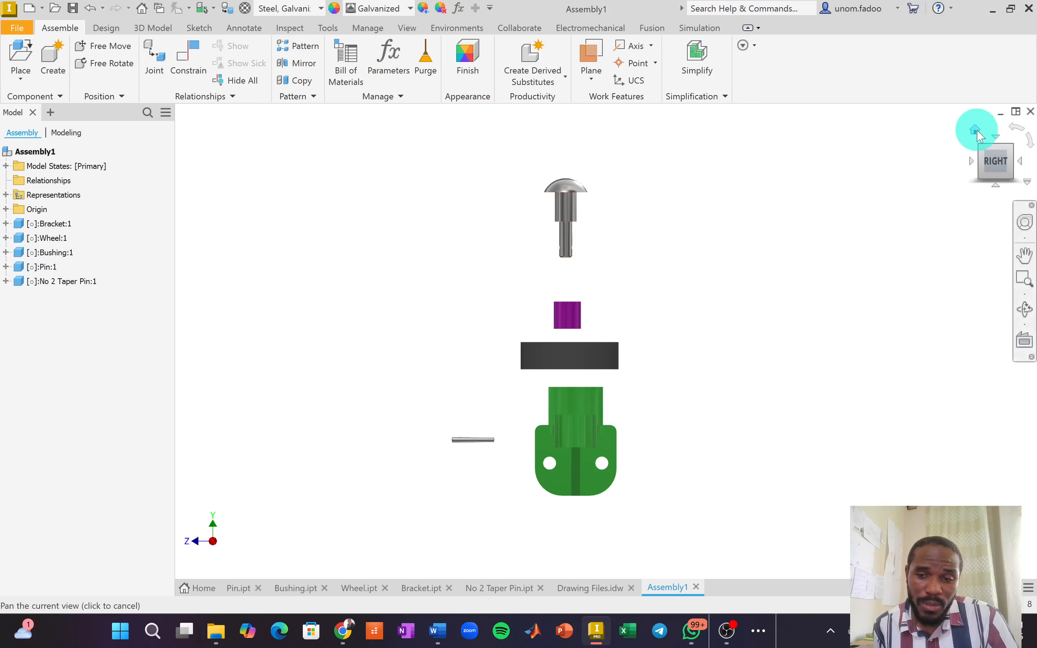
pyautogui.click(974, 130)
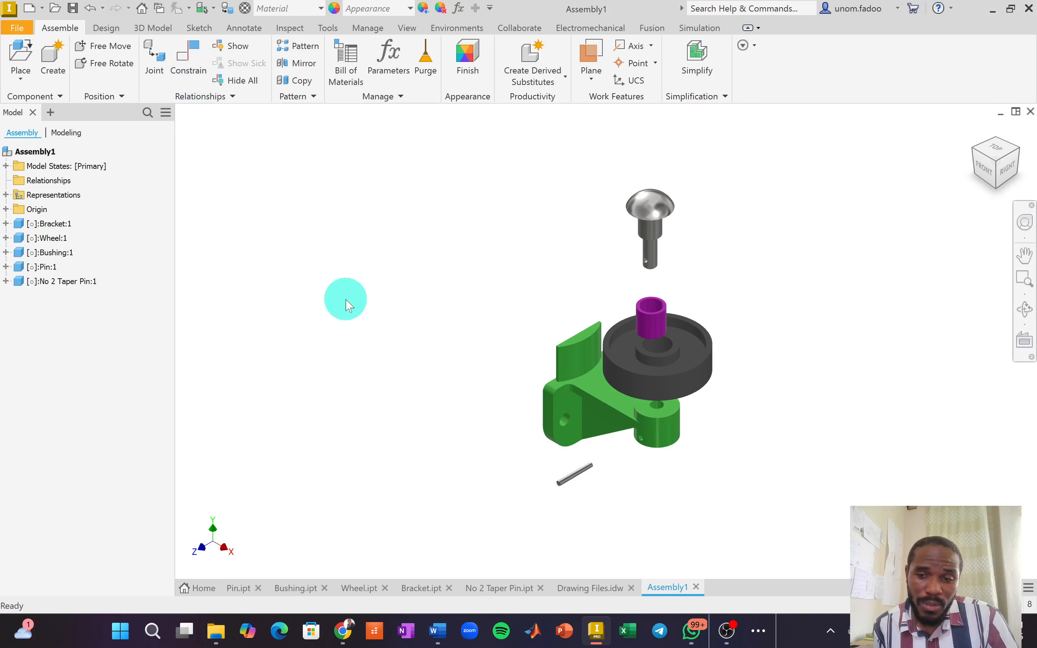
pyautogui.click(154, 53)
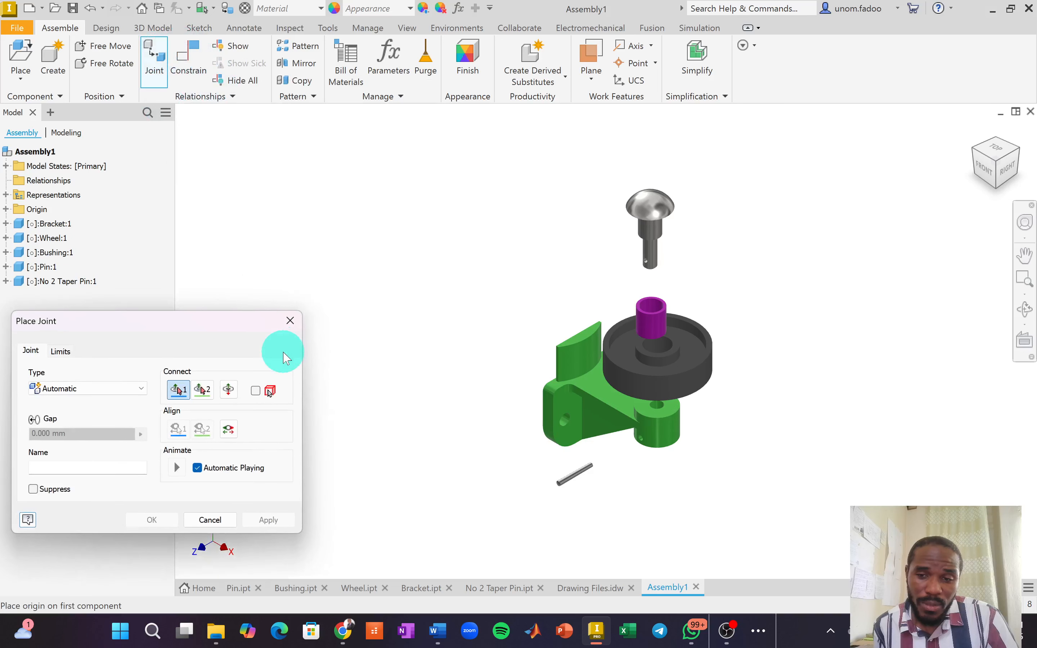
pyautogui.moveTo(261, 337); pyautogui.dragTo(294, 206)
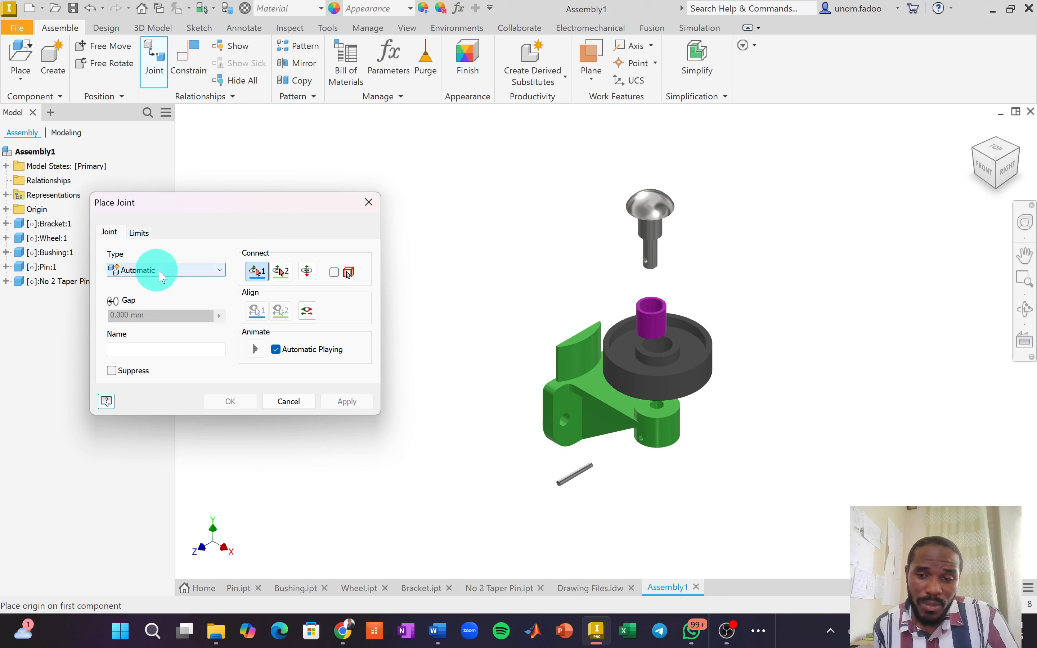
pyautogui.click(218, 275)
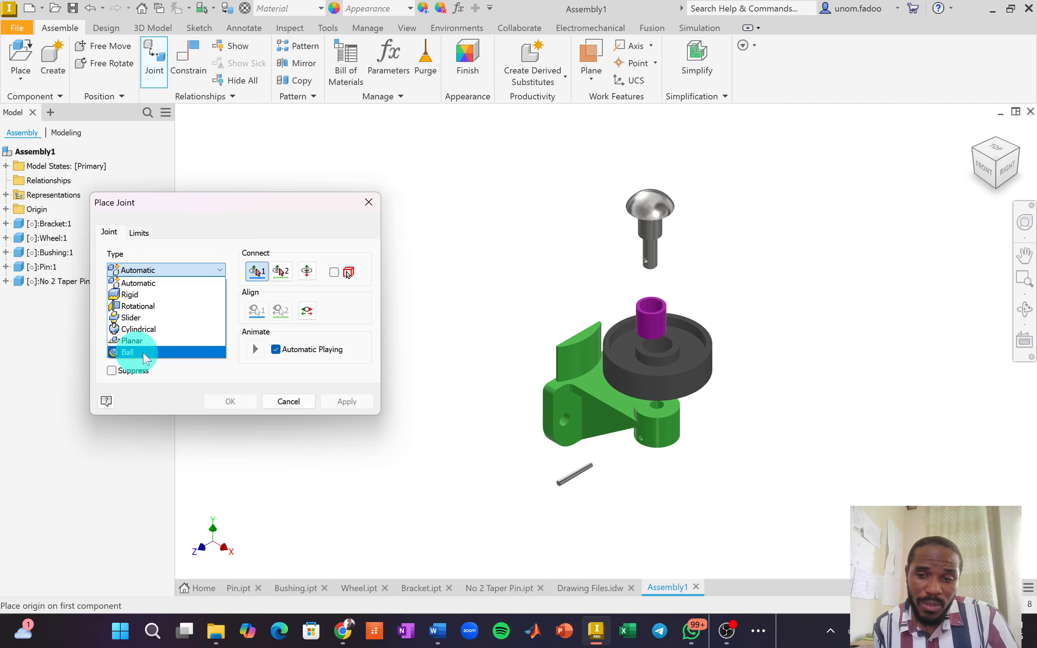
pyautogui.click(288, 400)
pyautogui.click(312, 403)
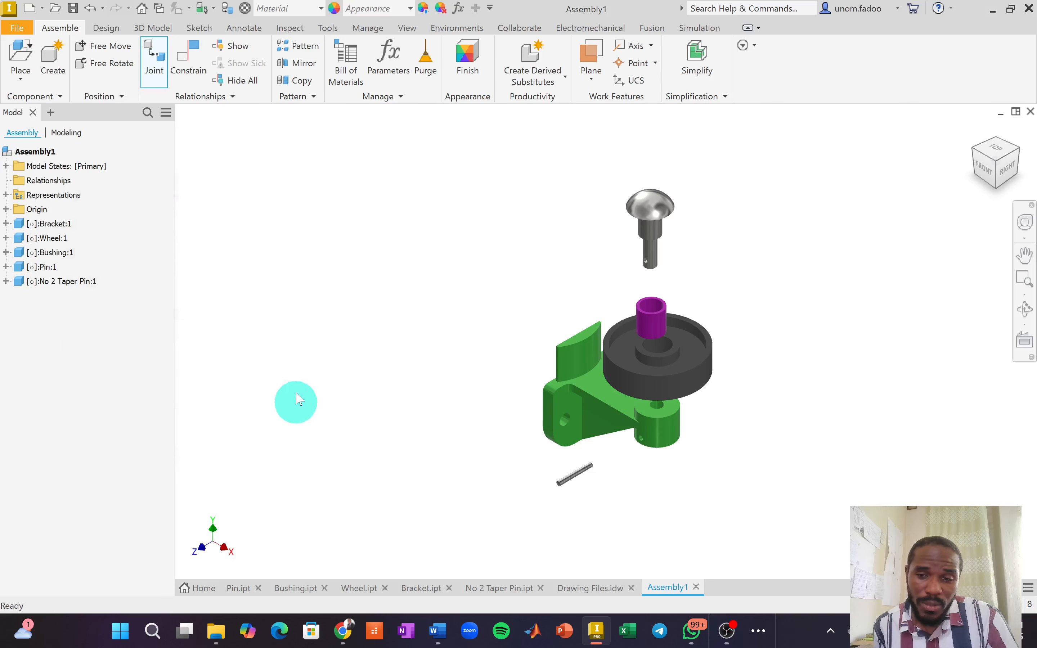
pyautogui.press('c')
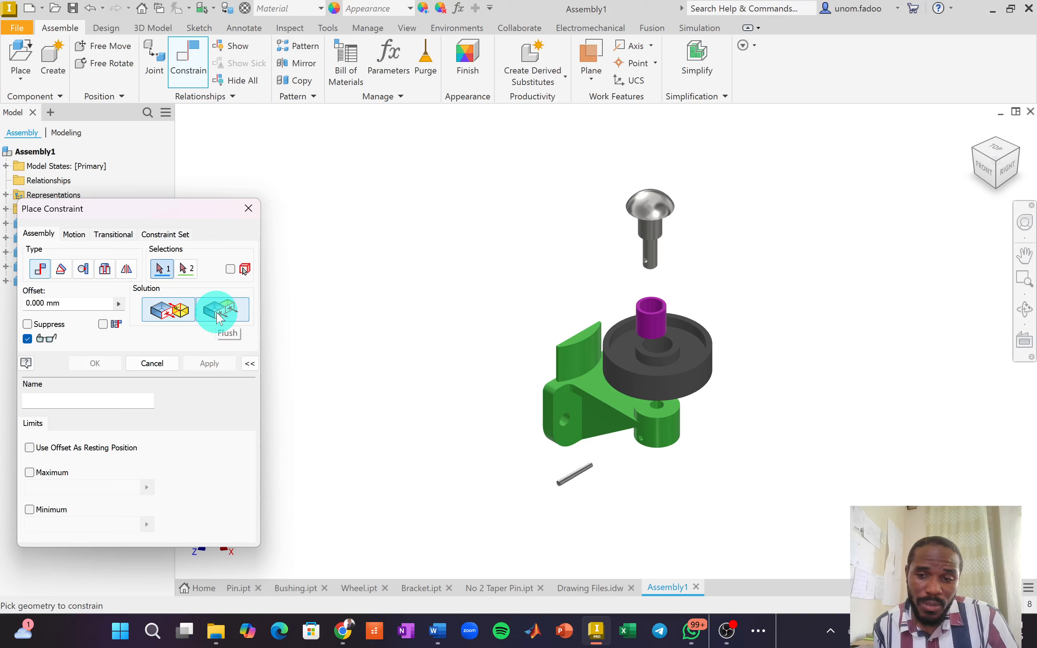
pyautogui.click(61, 269)
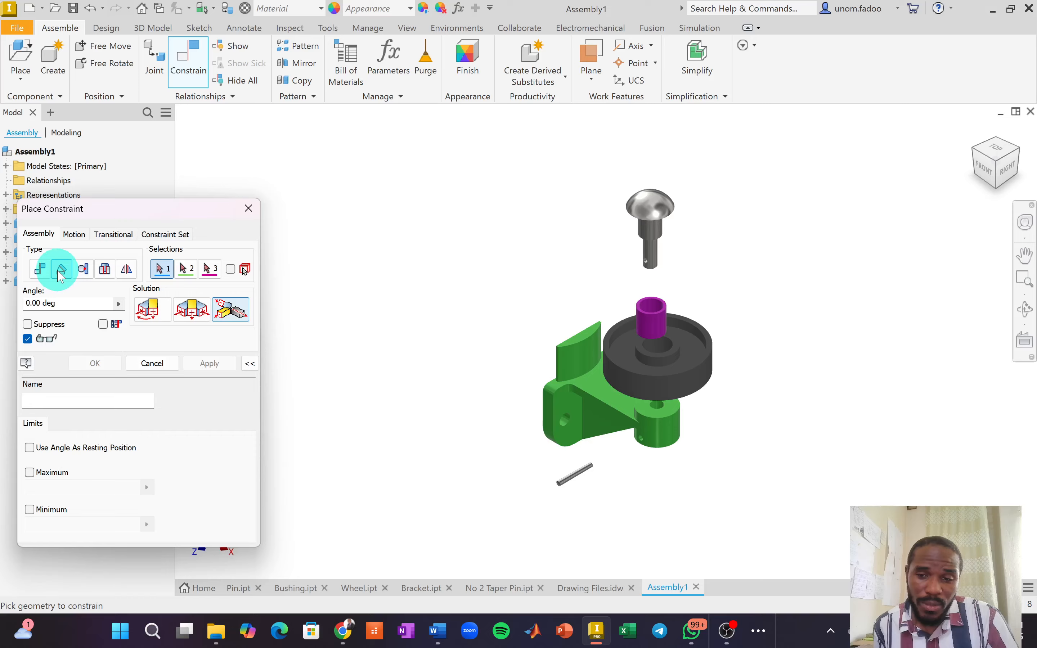
pyautogui.click(85, 270)
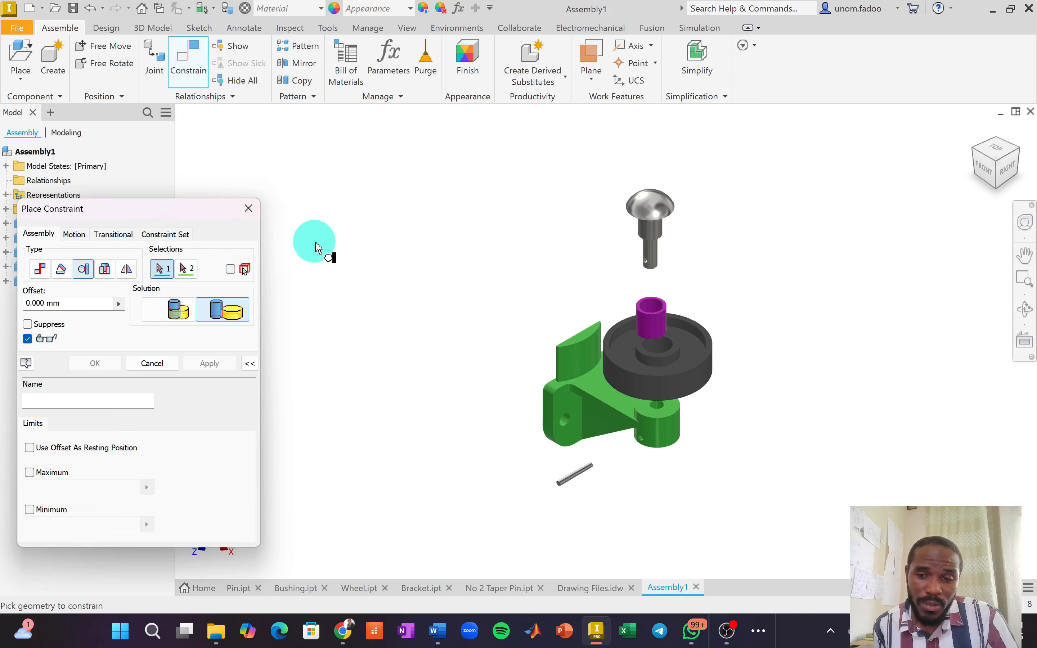
pyautogui.click(249, 208)
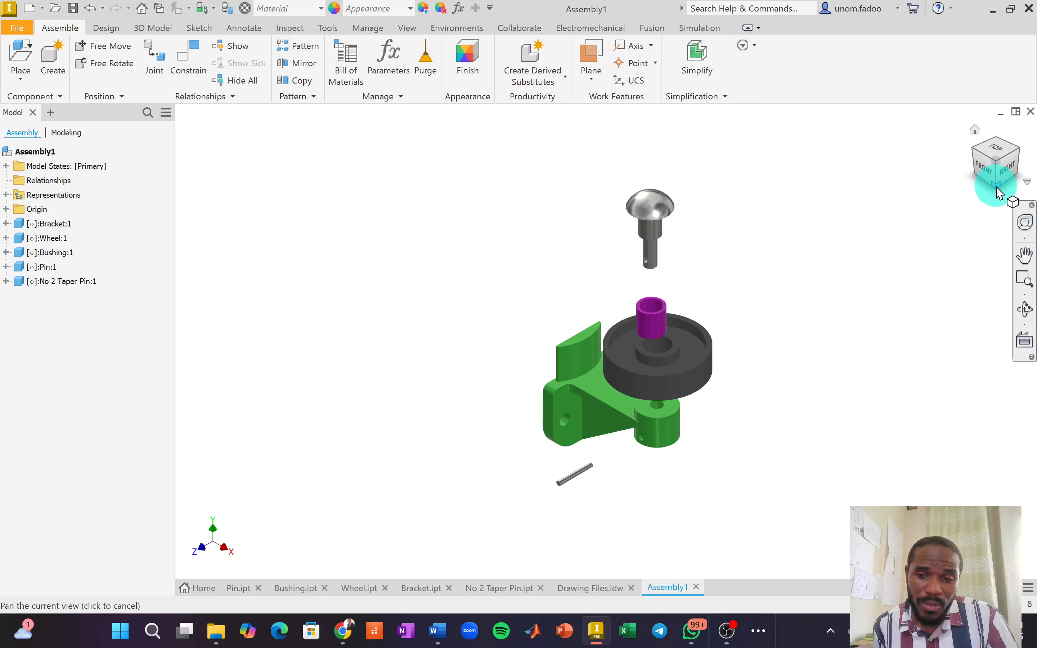
# Ground the bracket and confirm it stays fixed when dragged.
pyautogui.click(554, 405)
pyautogui.rightClick(553, 405)
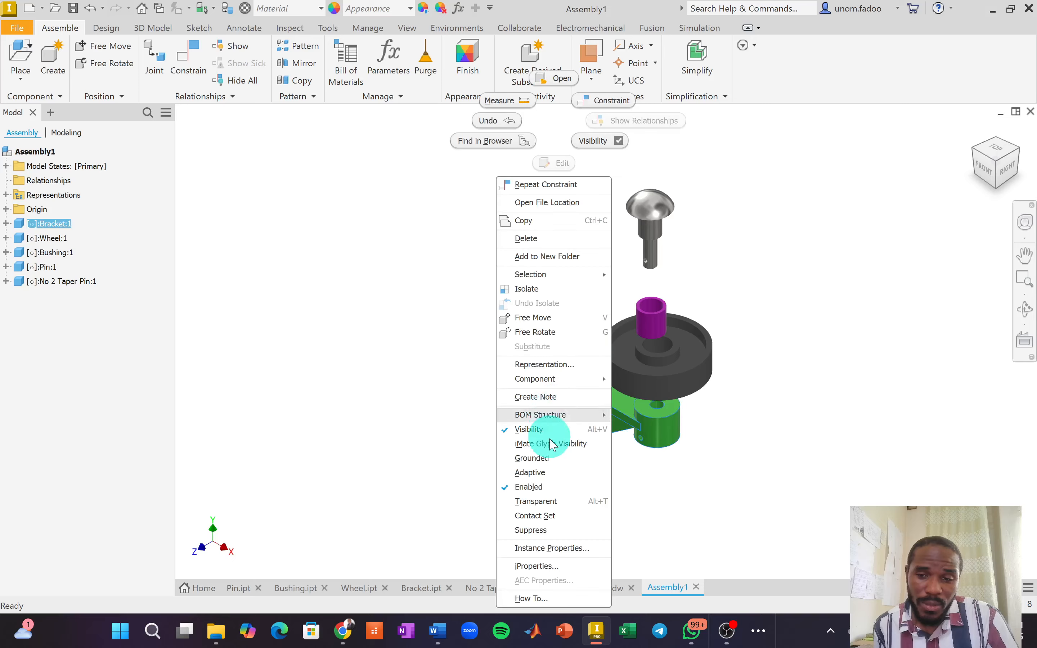
pyautogui.click(534, 457)
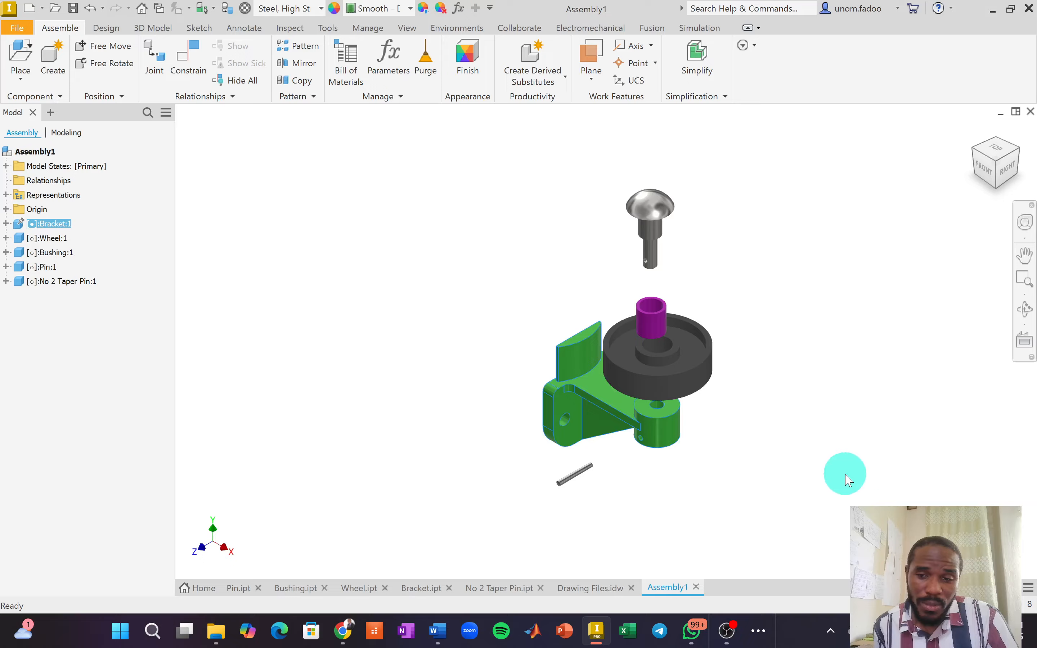
pyautogui.moveTo(650, 205); pyautogui.dragTo(770, 198)
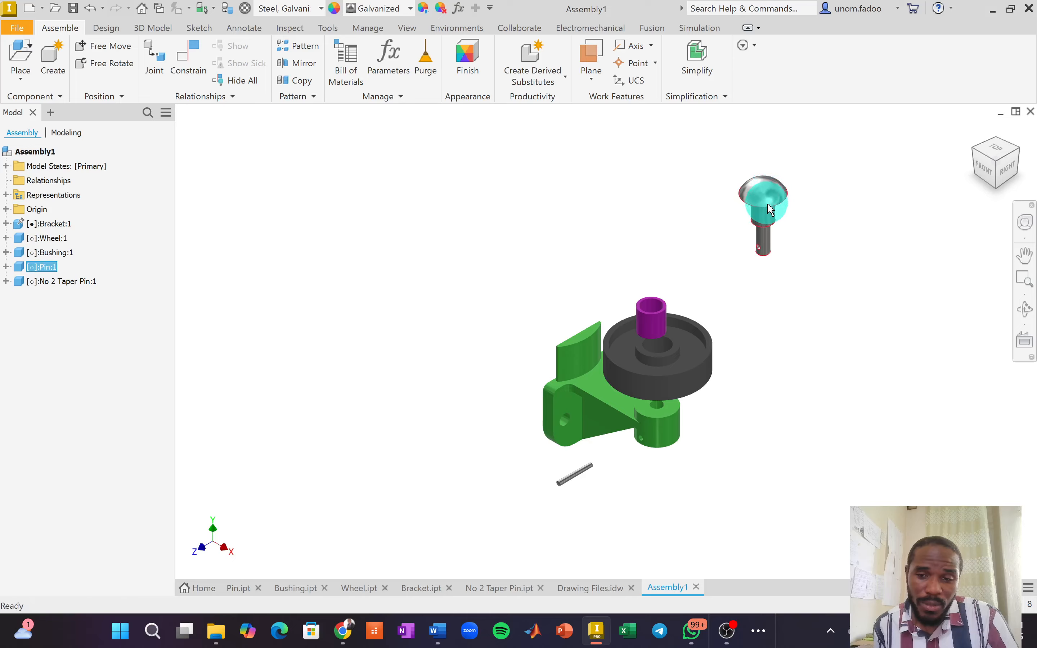
pyautogui.hotkey('ctrl', 'z')
pyautogui.moveTo(587, 367); pyautogui.dragTo(176, 117)
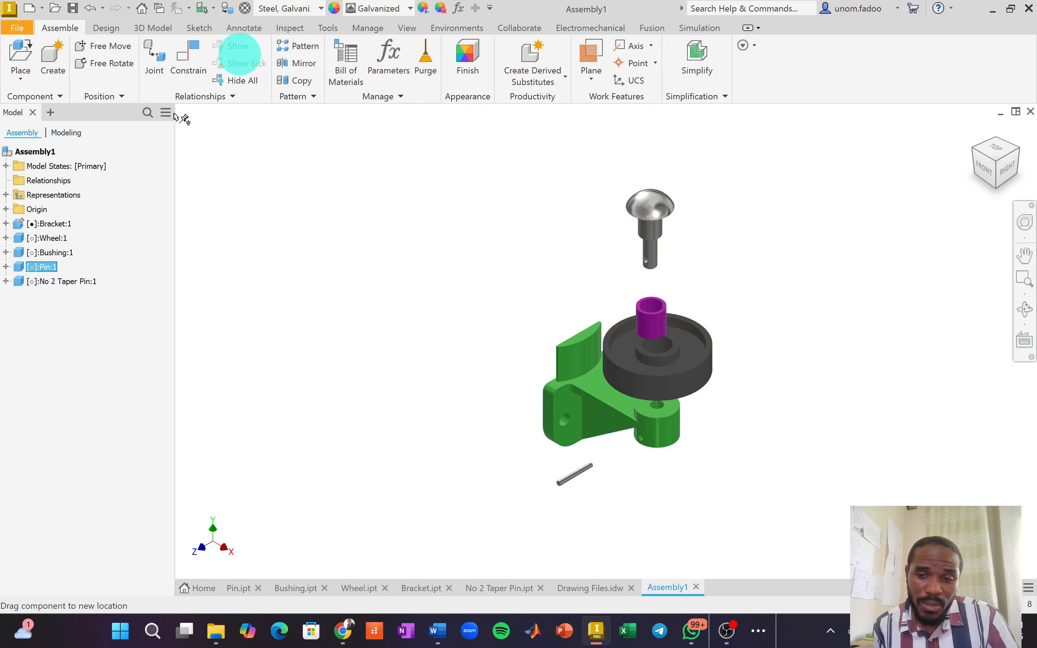
pyautogui.moveTo(565, 372); pyautogui.dragTo(677, 475)
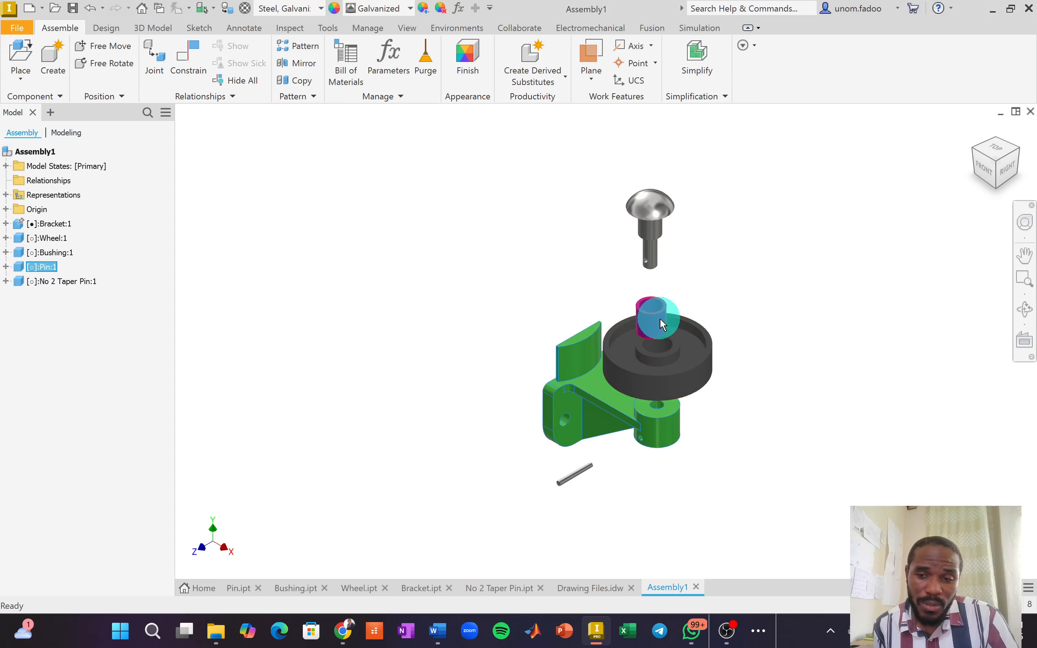
# Move the bushing off the wheel hub and the wheel off to the right.
pyautogui.moveTo(662, 320); pyautogui.dragTo(736, 296)
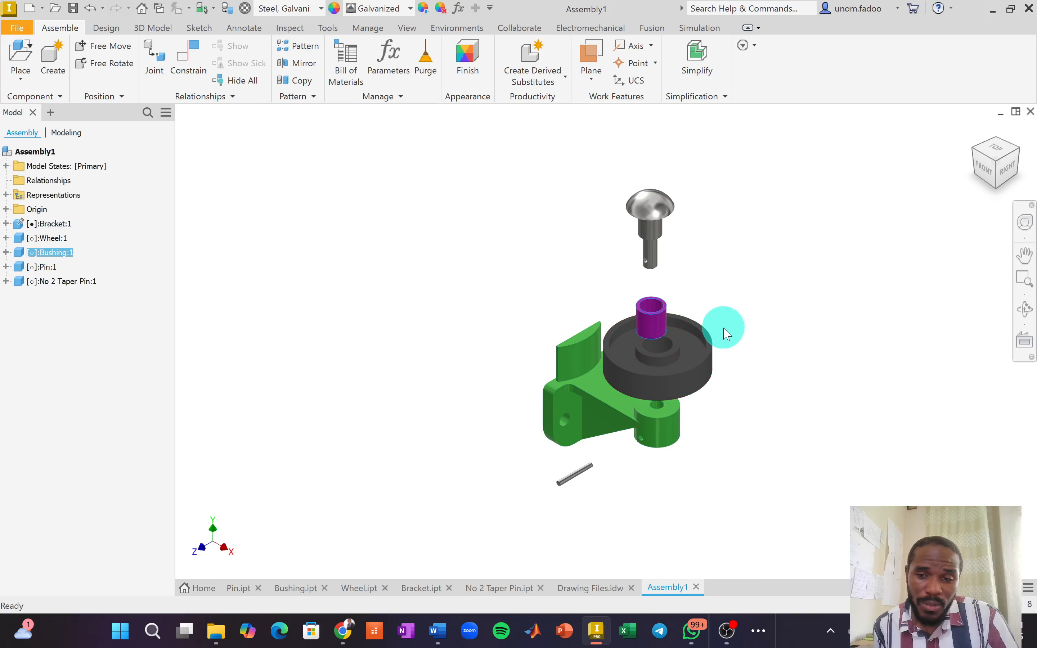
pyautogui.moveTo(706, 284); pyautogui.dragTo(708, 284)
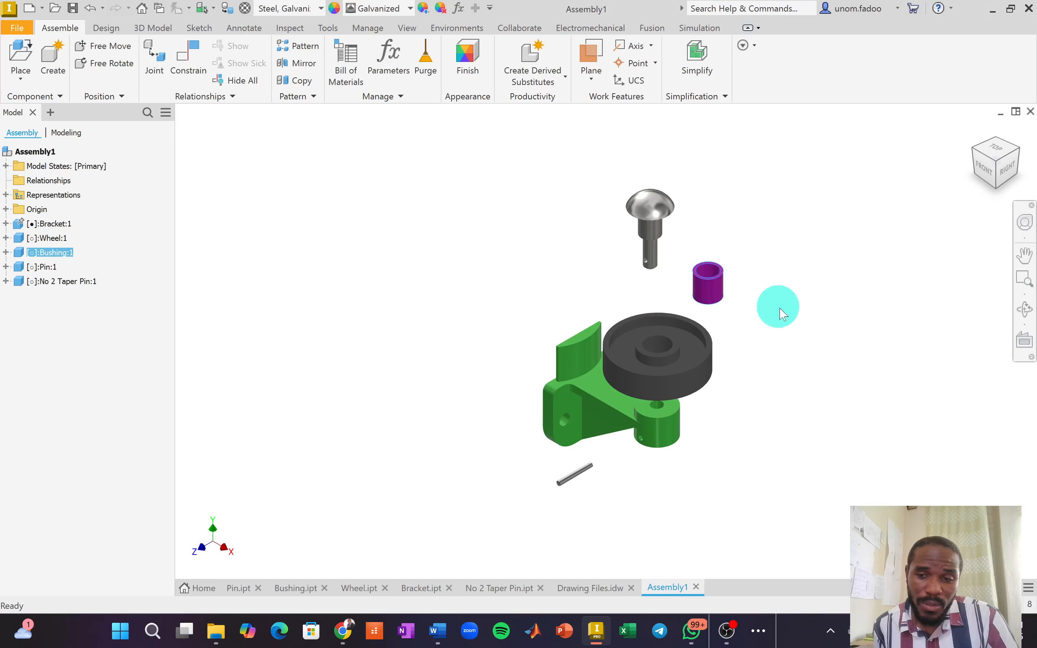
pyautogui.click(817, 349)
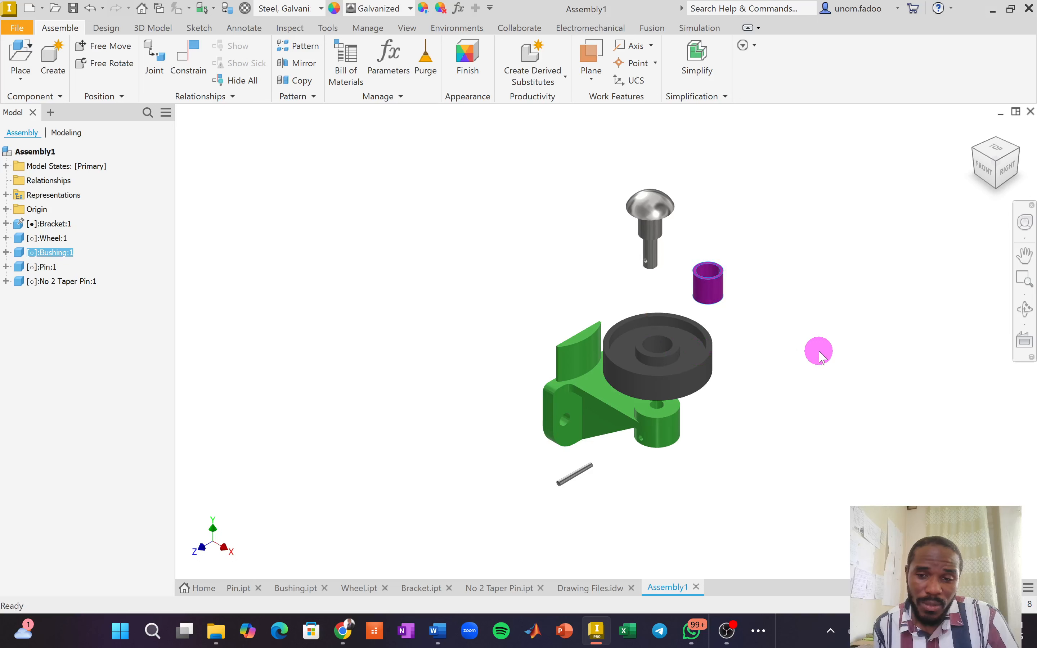
pyautogui.moveTo(690, 364); pyautogui.dragTo(770, 363)
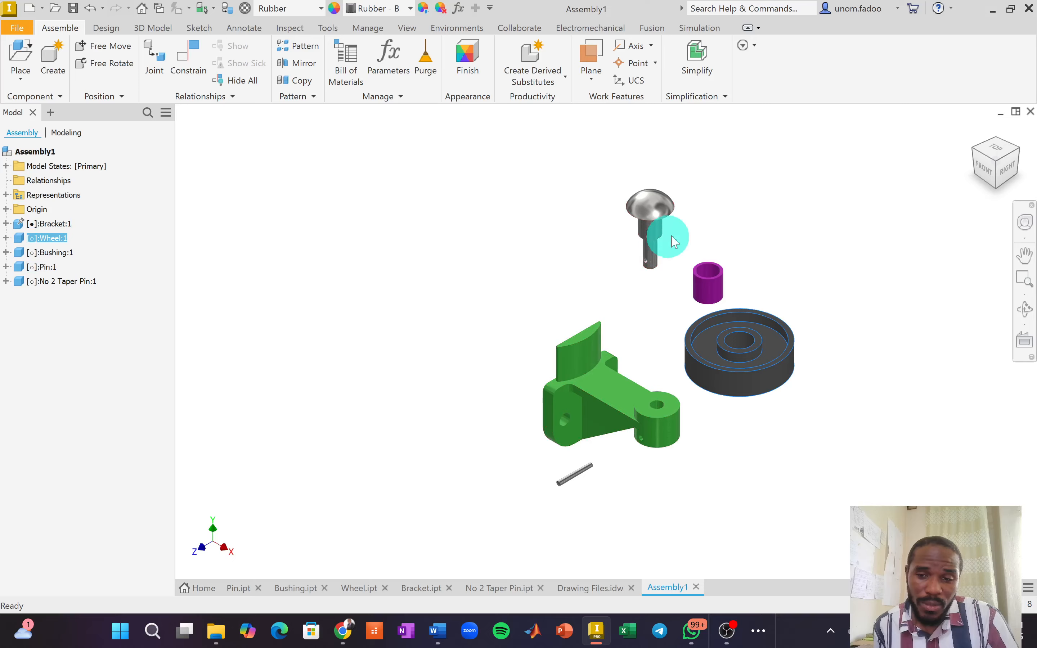
# Start a Mate constraint, viewing from below, and select the pin's shoulder face.
pyautogui.click(995, 192)
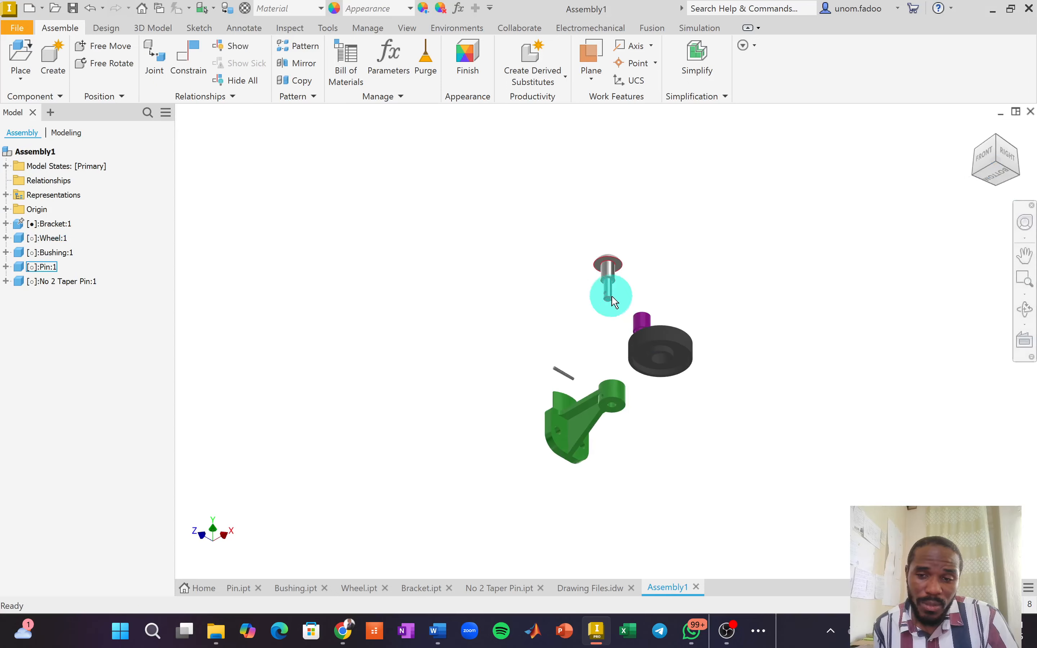
pyautogui.scroll(-8, 611, 294)
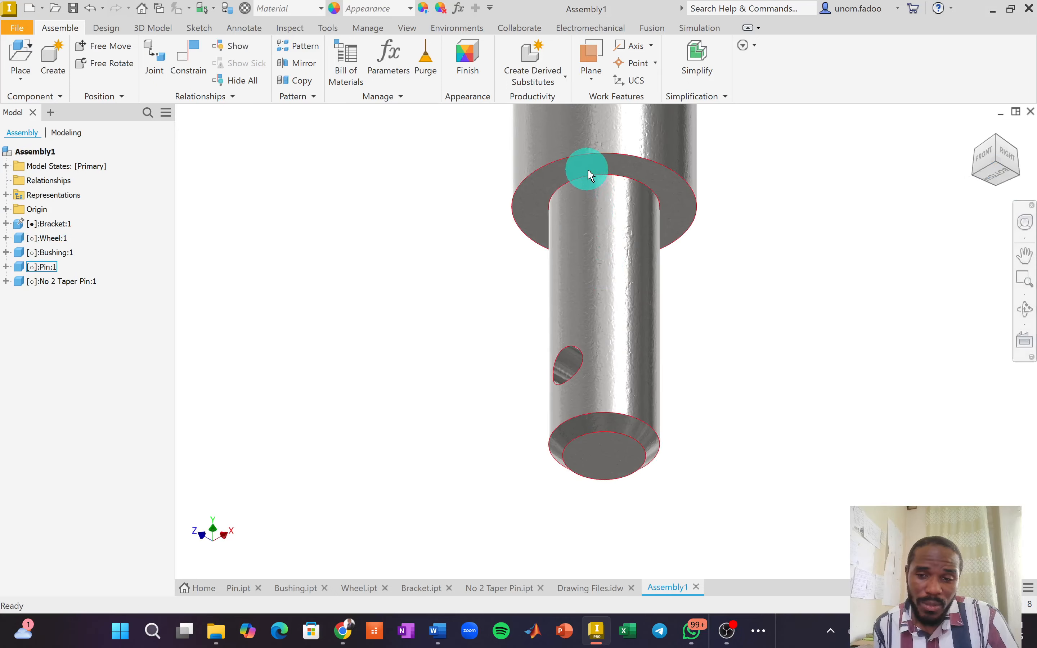
pyautogui.scroll(5, 588, 169)
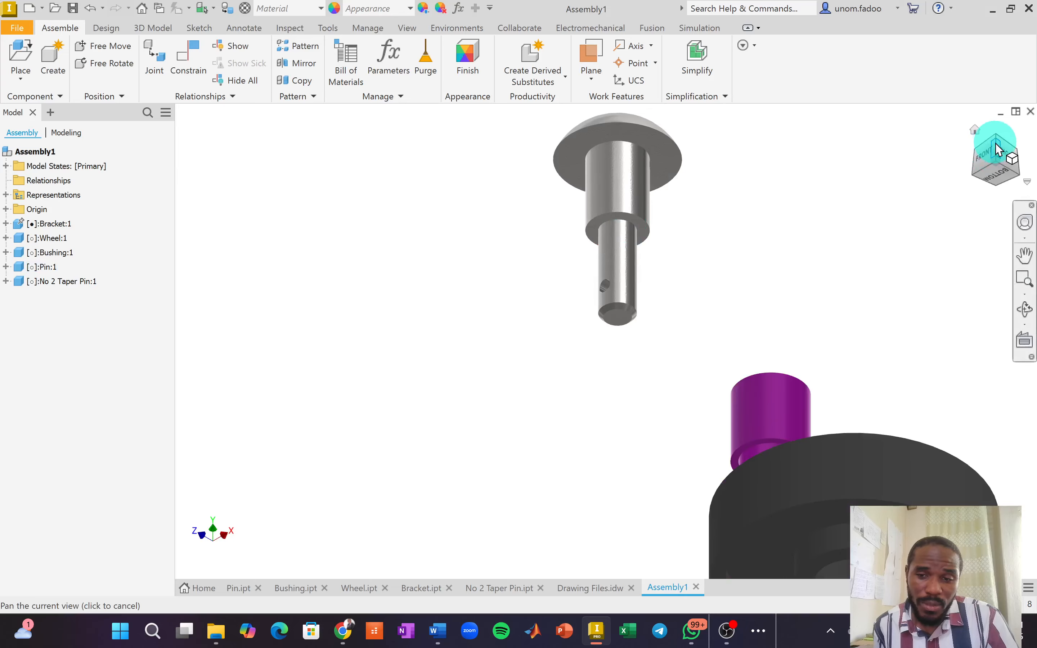
pyautogui.click(995, 149)
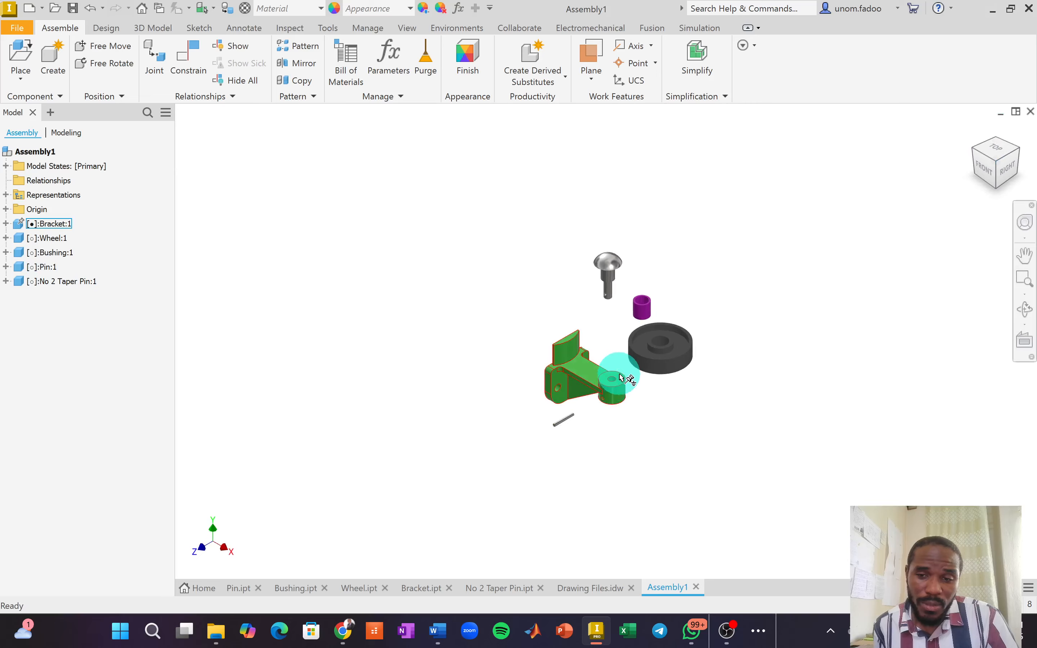
pyautogui.scroll(-7, 622, 378)
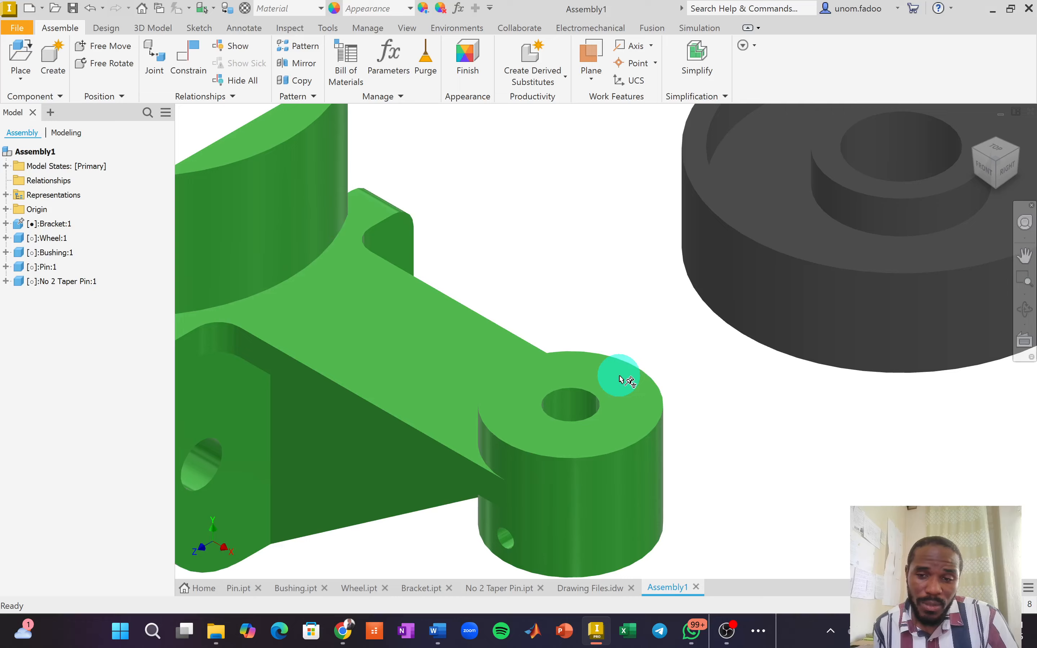
pyautogui.click(1018, 189)
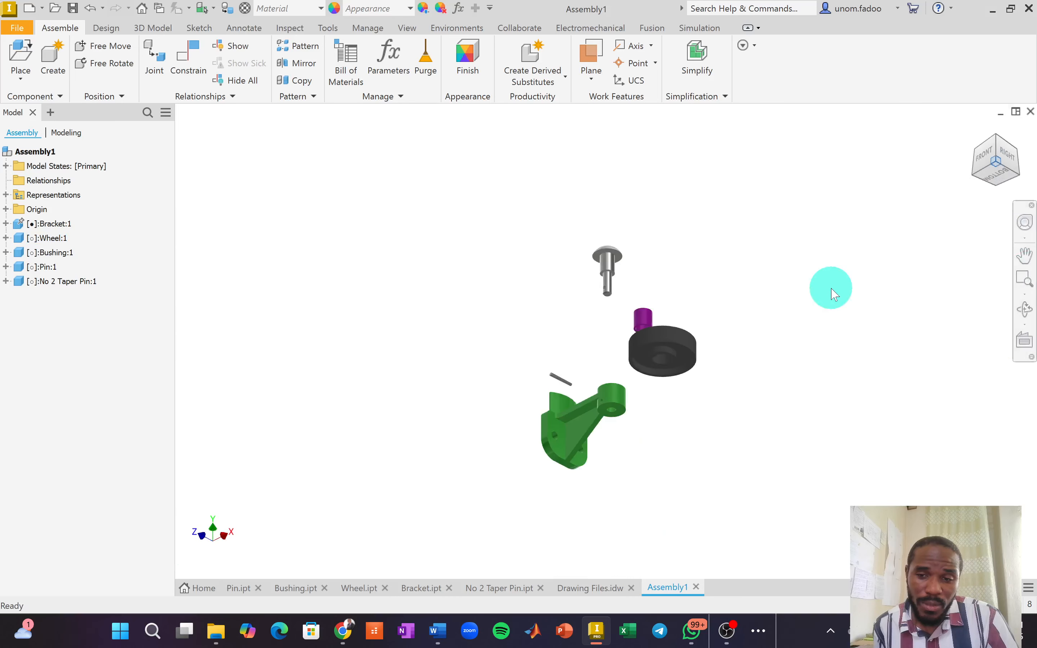
pyautogui.scroll(-5, 600, 279)
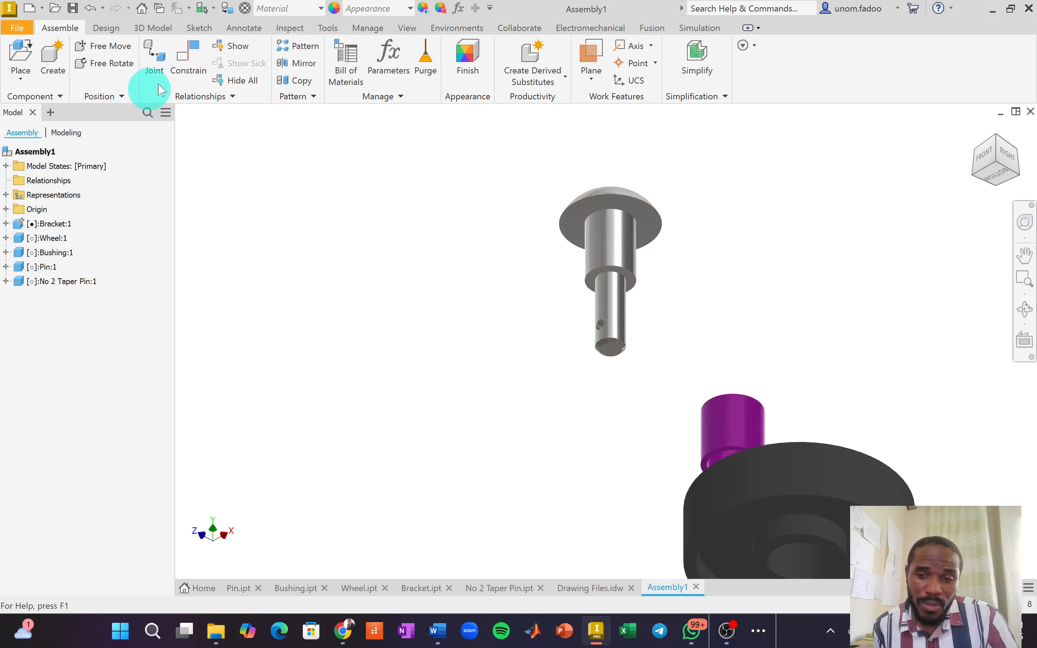
pyautogui.click(184, 68)
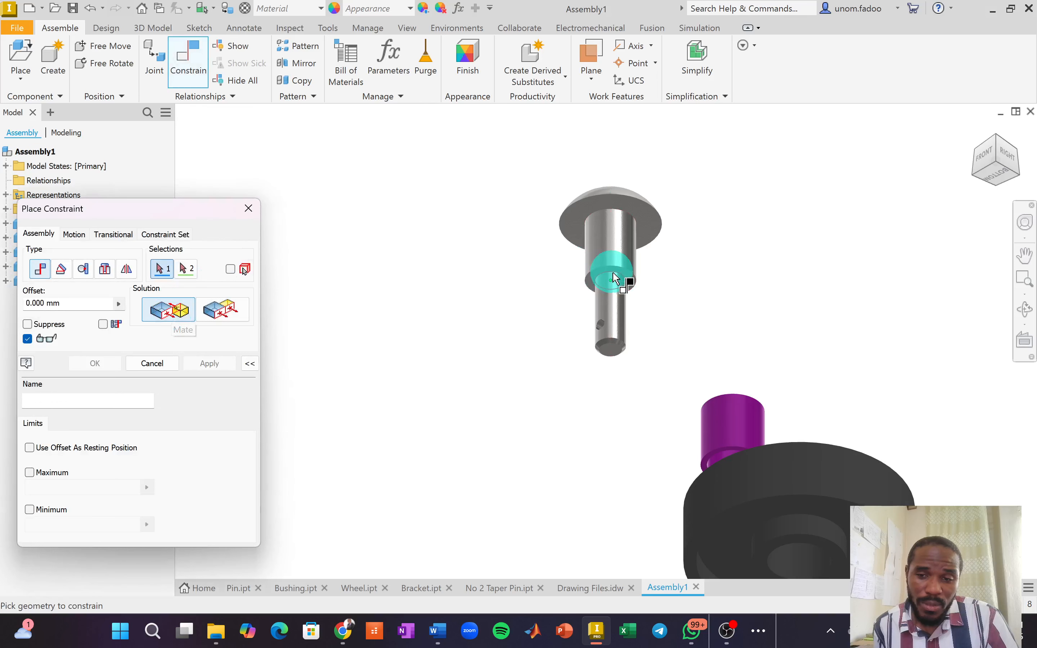
pyautogui.scroll(5, 623, 279)
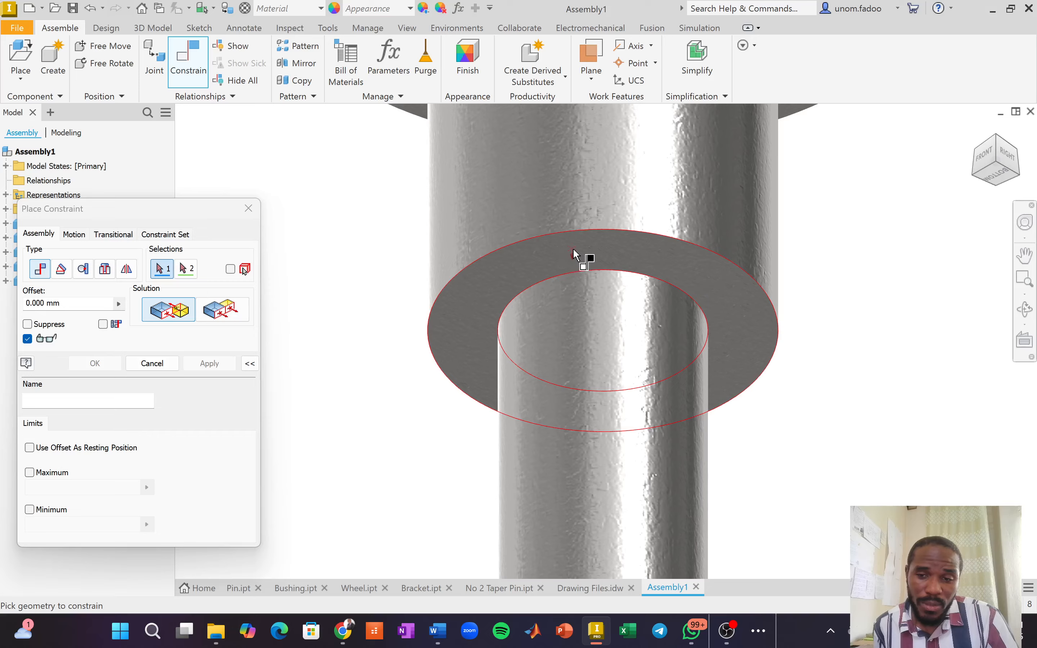
pyautogui.click(609, 277)
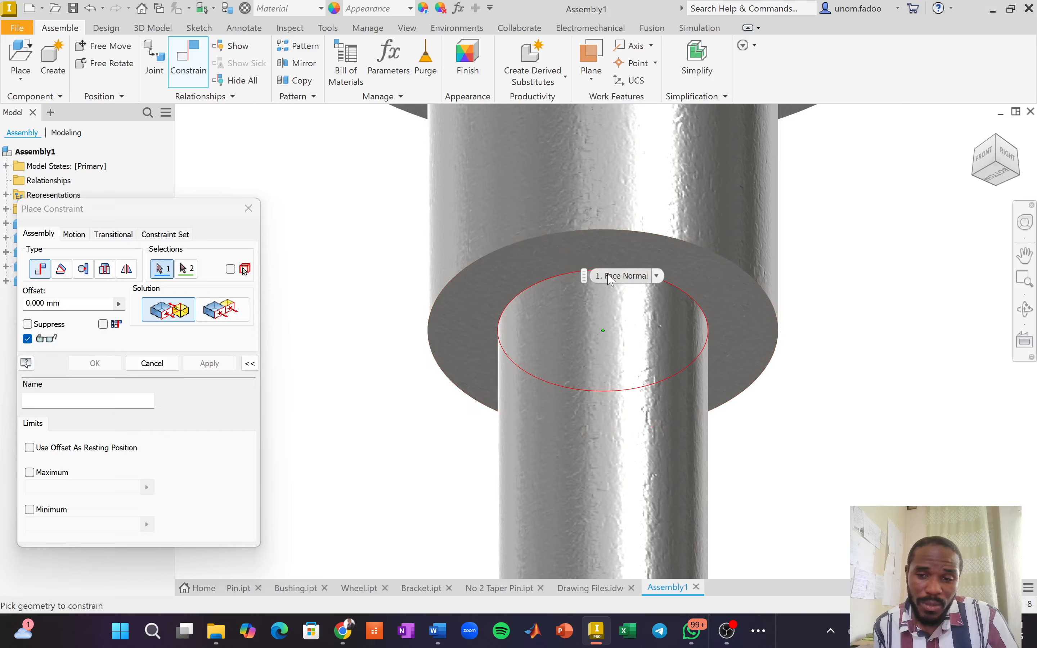
pyautogui.click(604, 250)
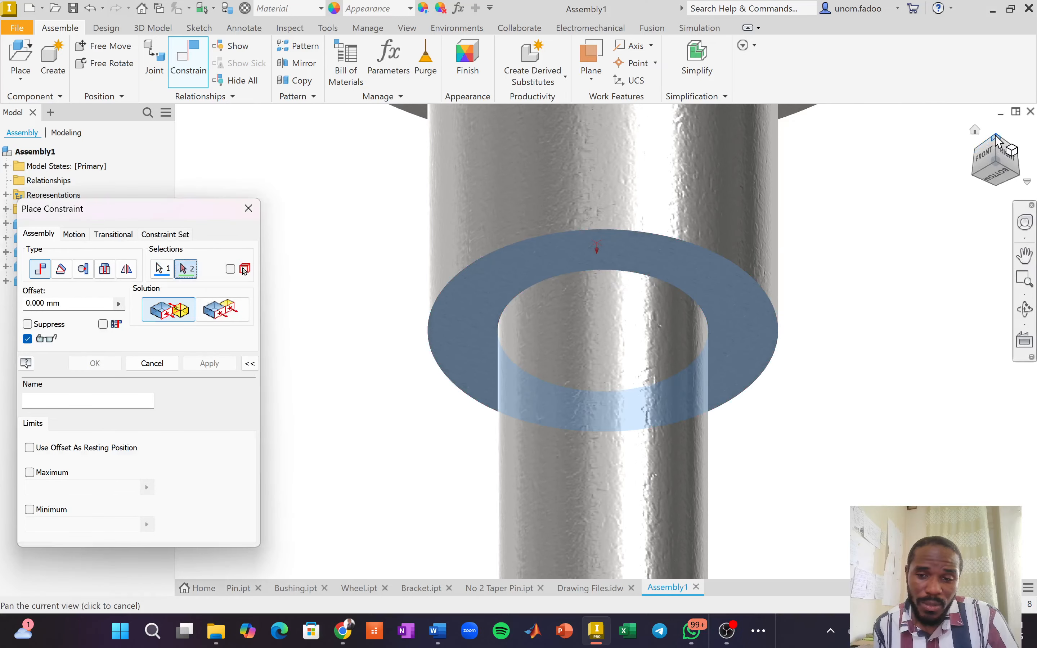
# Mate it to the bracket boss's top face, apply, and drag the pin to test.
pyautogui.click(976, 131)
pyautogui.scroll(-5, 604, 384)
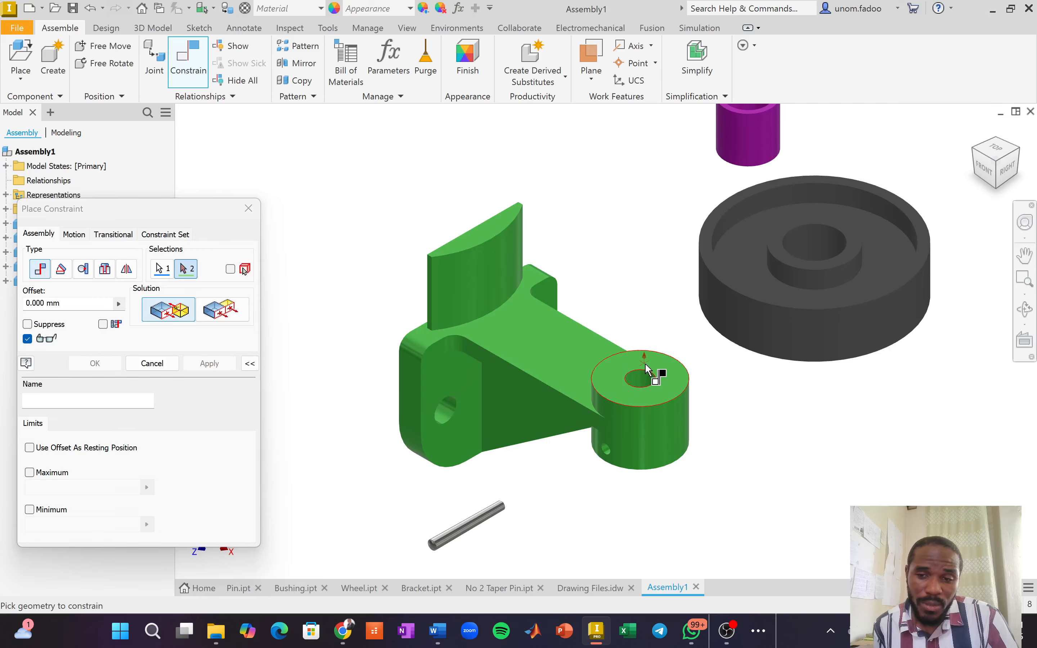
pyautogui.click(645, 356)
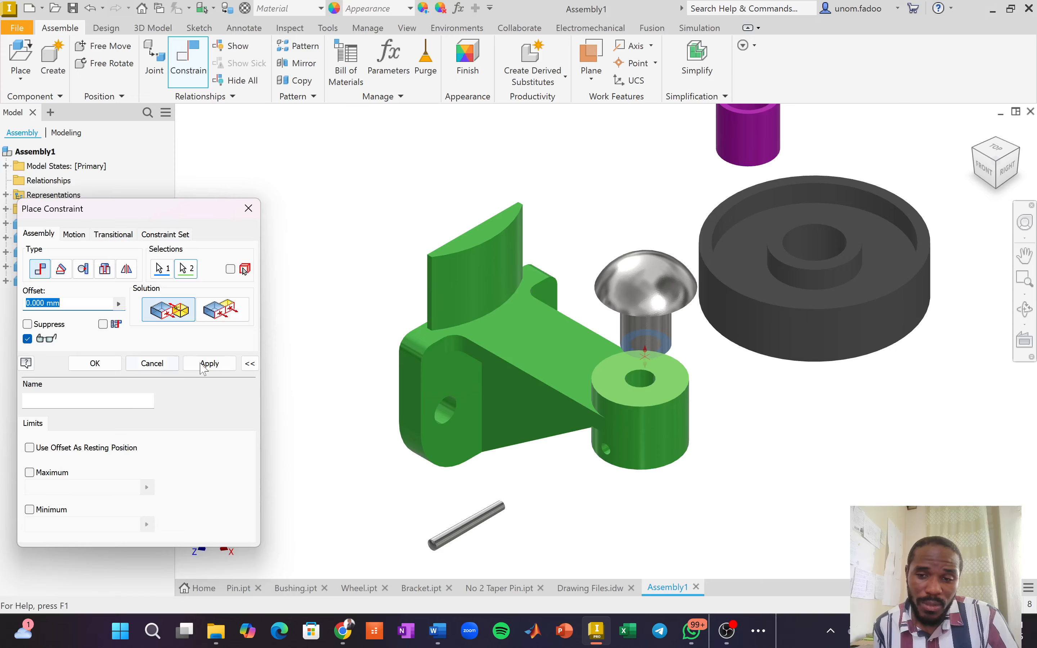
pyautogui.click(95, 363)
pyautogui.moveTo(645, 313); pyautogui.dragTo(686, 321)
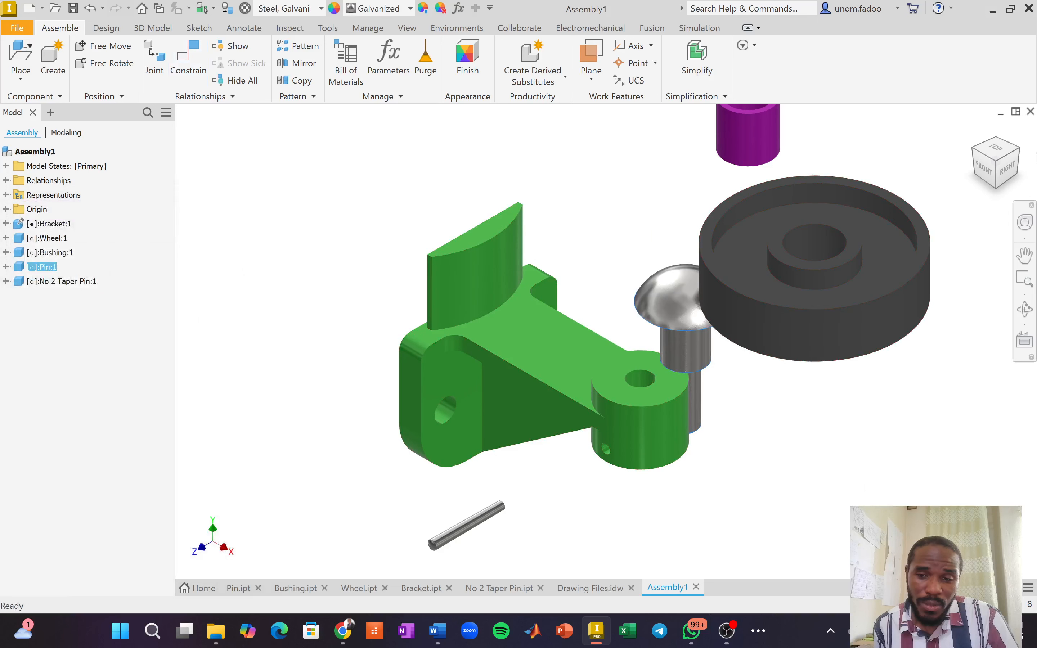
# From the Front view, drag the pin over the bracket and park it right of the boss.
pyautogui.click(958, 207)
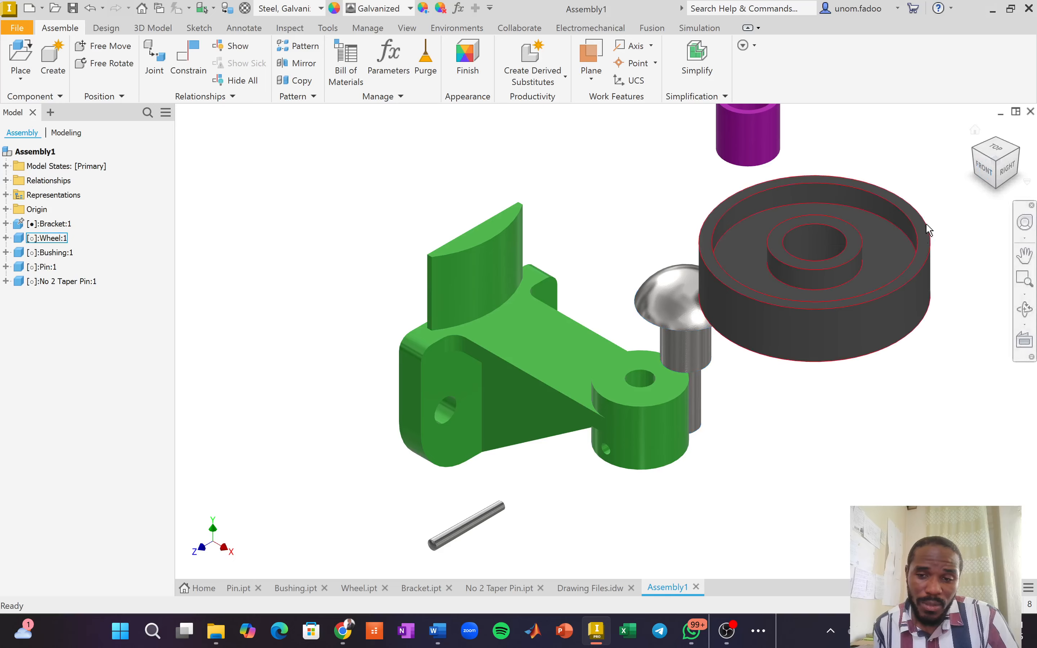
pyautogui.click(983, 176)
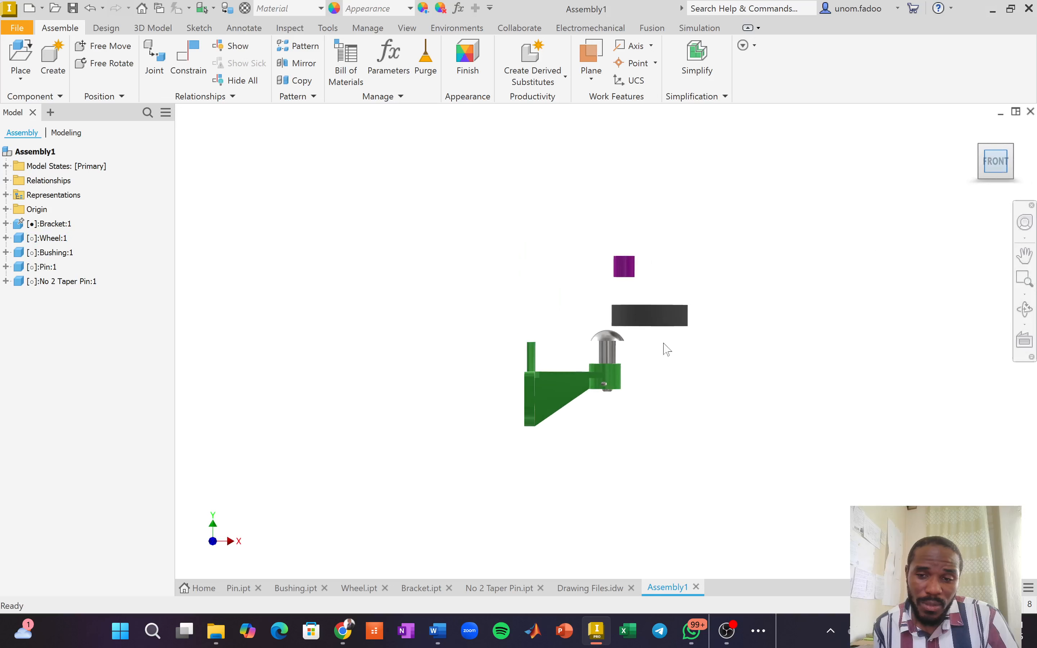
pyautogui.moveTo(617, 350); pyautogui.dragTo(582, 297)
pyautogui.moveTo(587, 338); pyautogui.dragTo(556, 175)
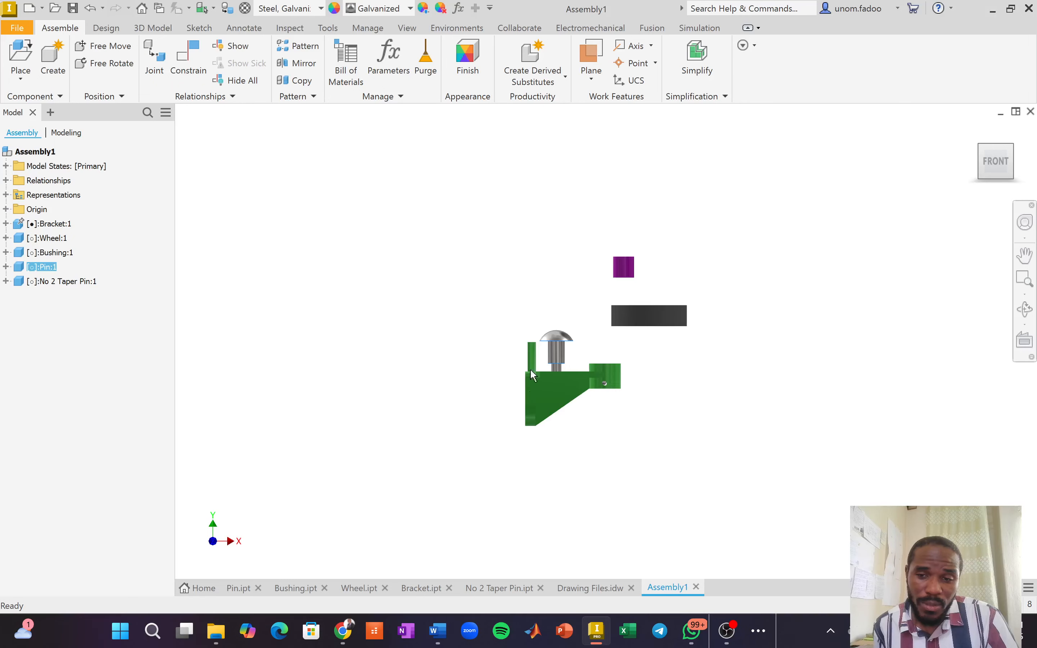
pyautogui.moveTo(567, 349); pyautogui.dragTo(695, 333)
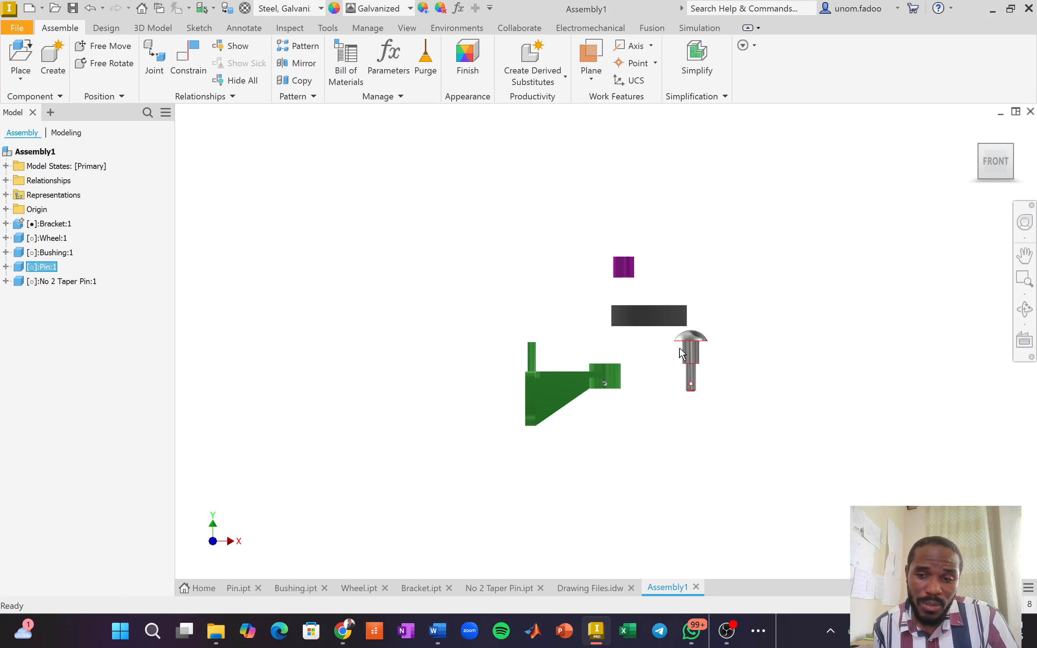
pyautogui.scroll(-5, 683, 354)
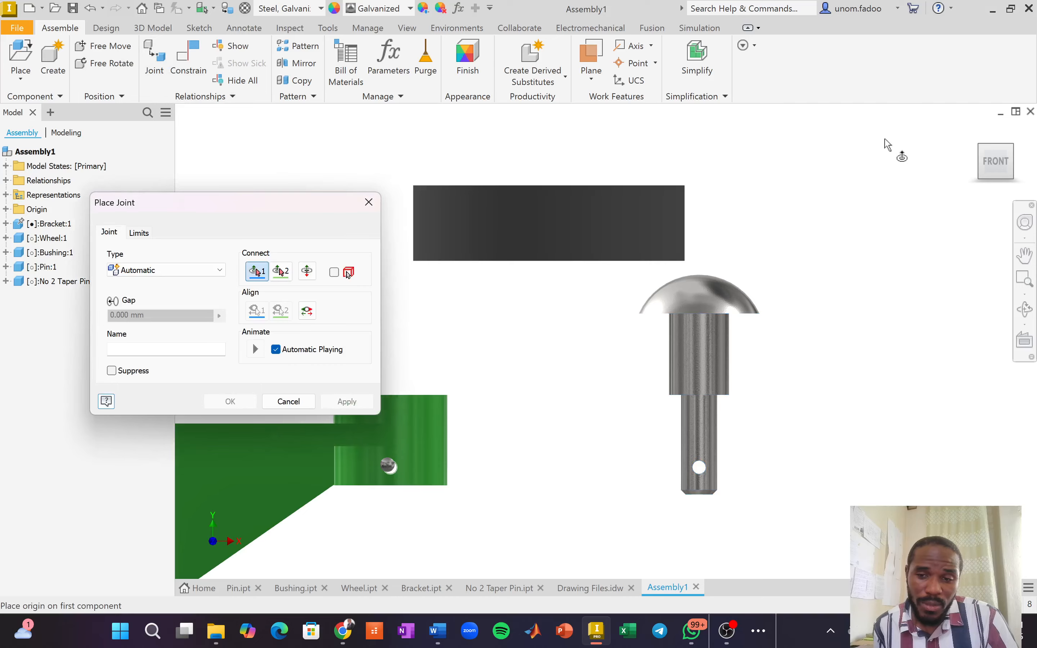
# Set joint origin 1 on the pin's end circle and origin 2 on the bracket hole's circle.
pyautogui.click(1012, 151)
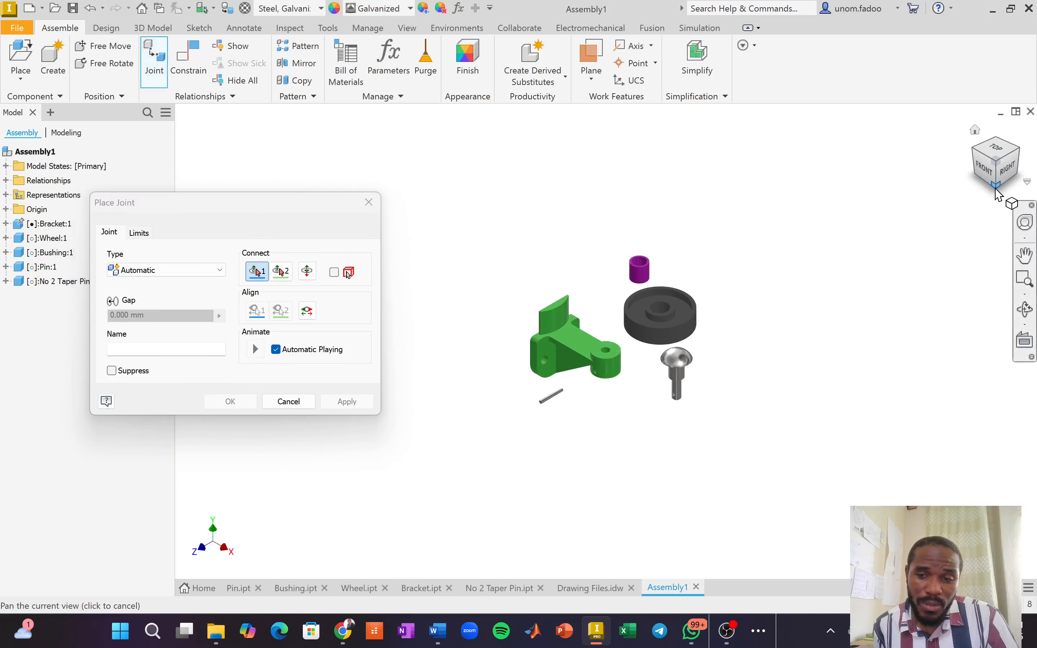
pyautogui.click(1007, 188)
pyautogui.scroll(-6, 669, 361)
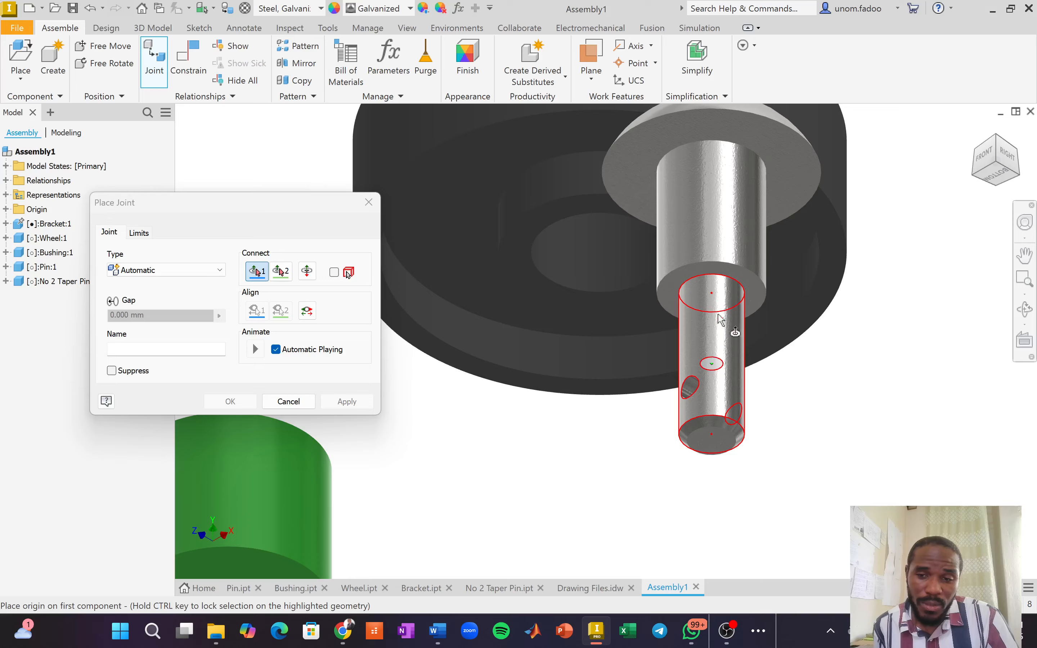
pyautogui.click(720, 295)
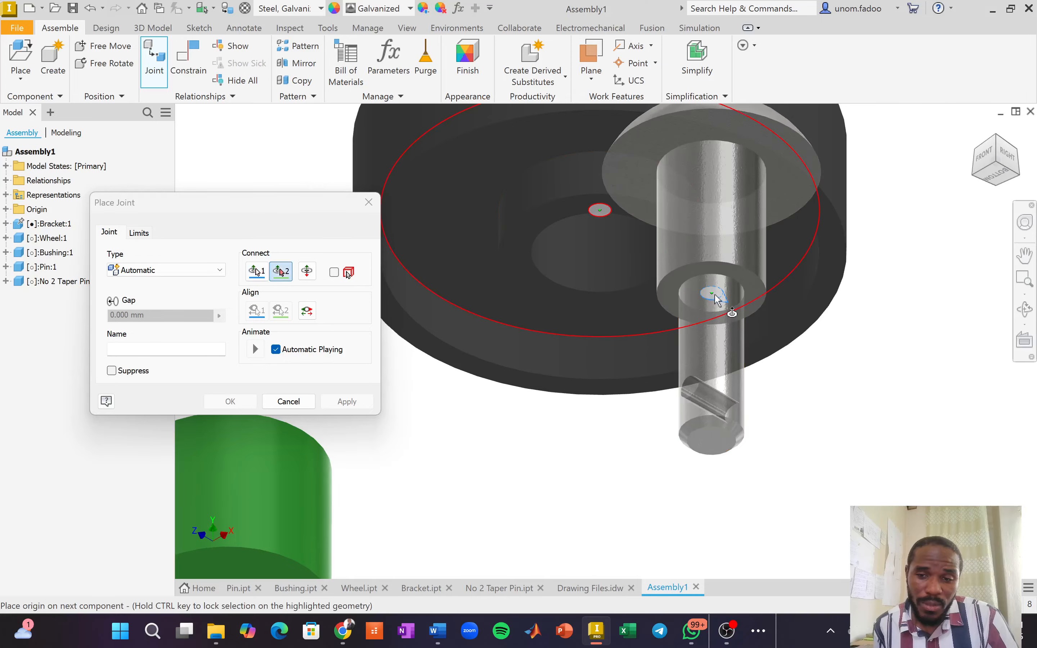
pyautogui.click(995, 140)
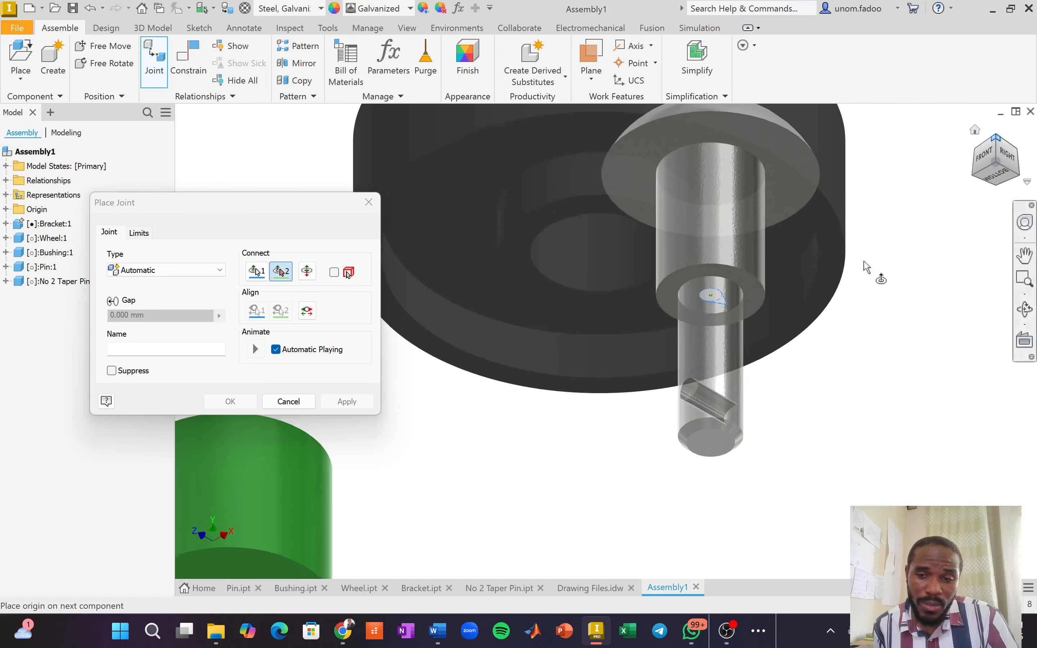
pyautogui.scroll(-5, 428, 407)
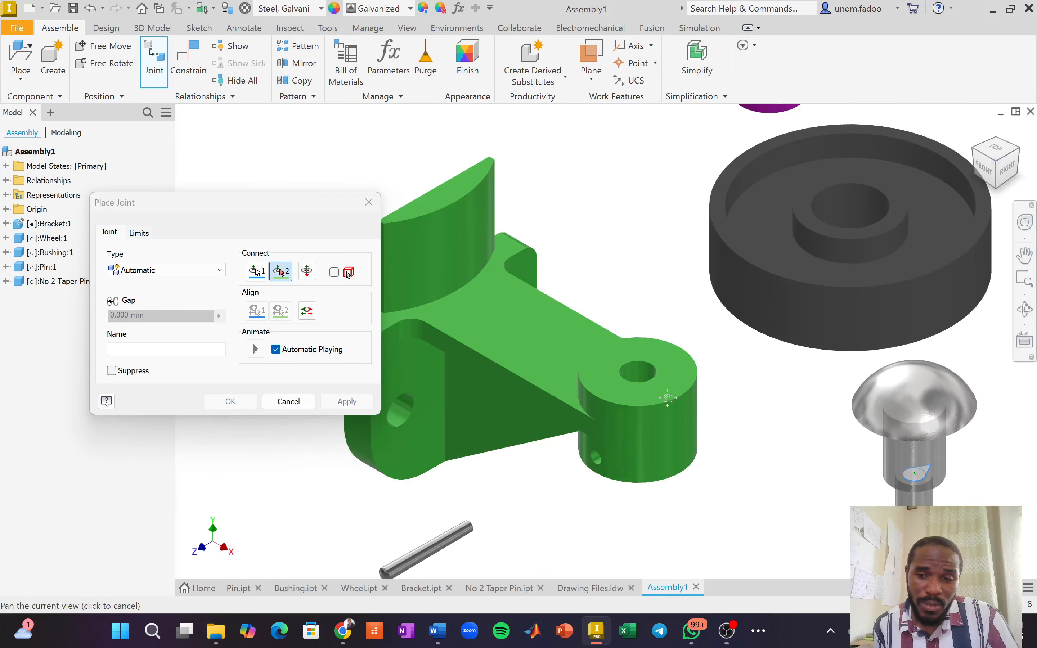
pyautogui.scroll(8, 639, 363)
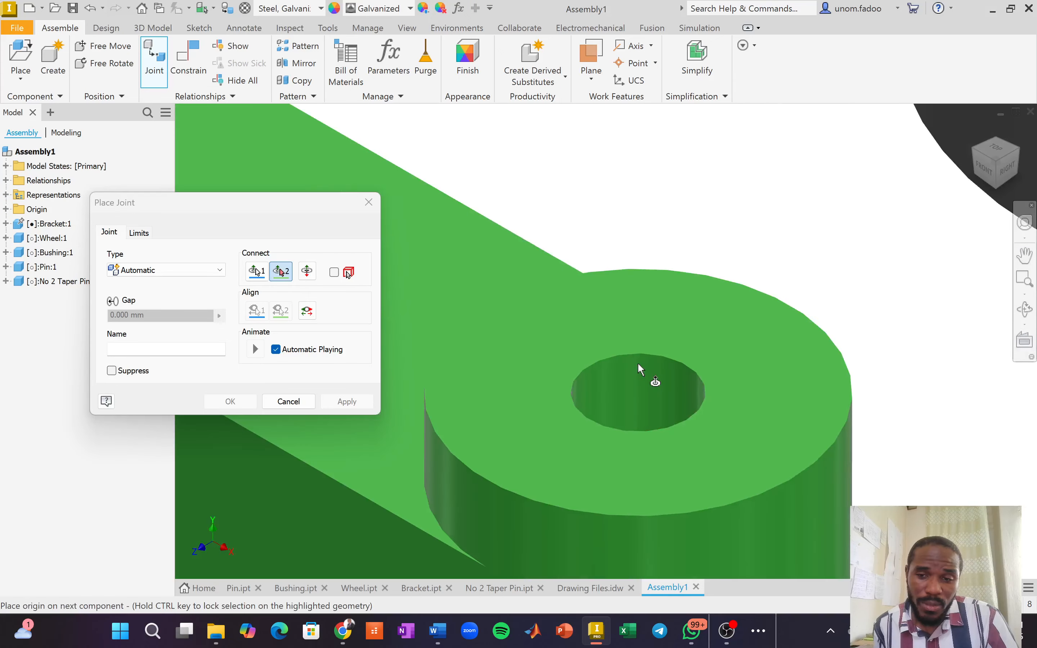
pyautogui.click(680, 368)
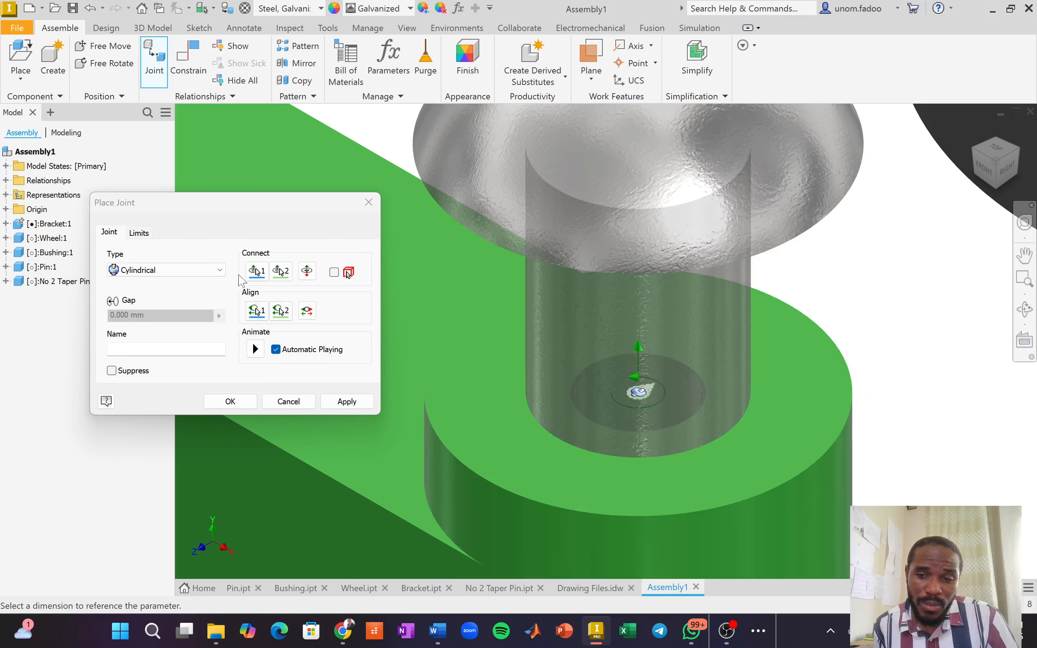
pyautogui.click(219, 271)
# Set the joint type to Rotational, check the preview from the front, and place the joint.
pyautogui.click(171, 295)
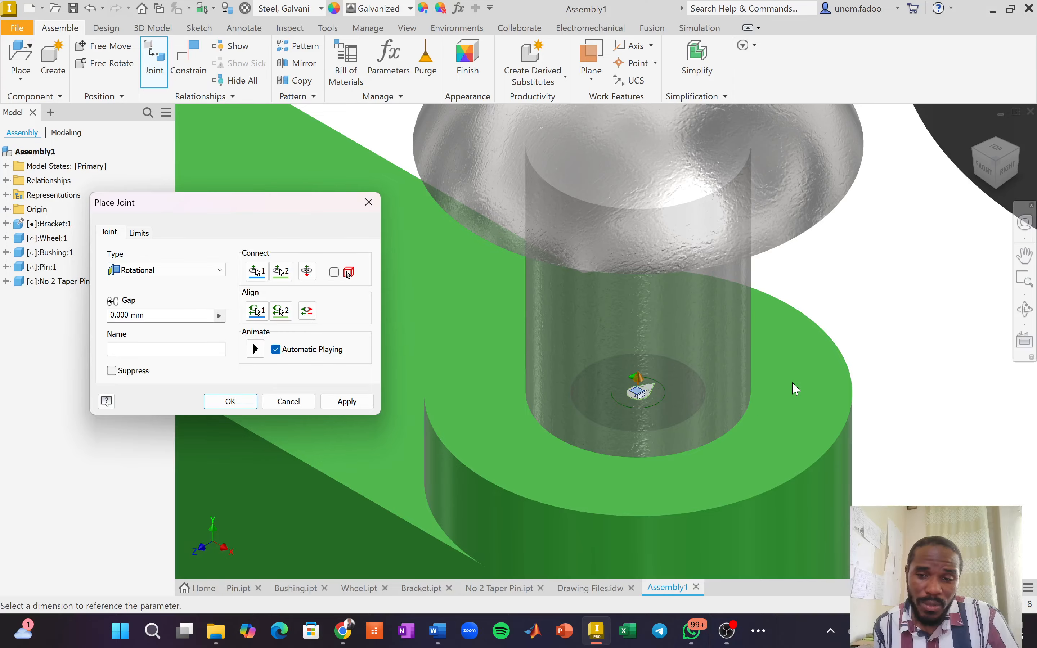
pyautogui.scroll(-5, 724, 427)
pyautogui.scroll(4, 658, 531)
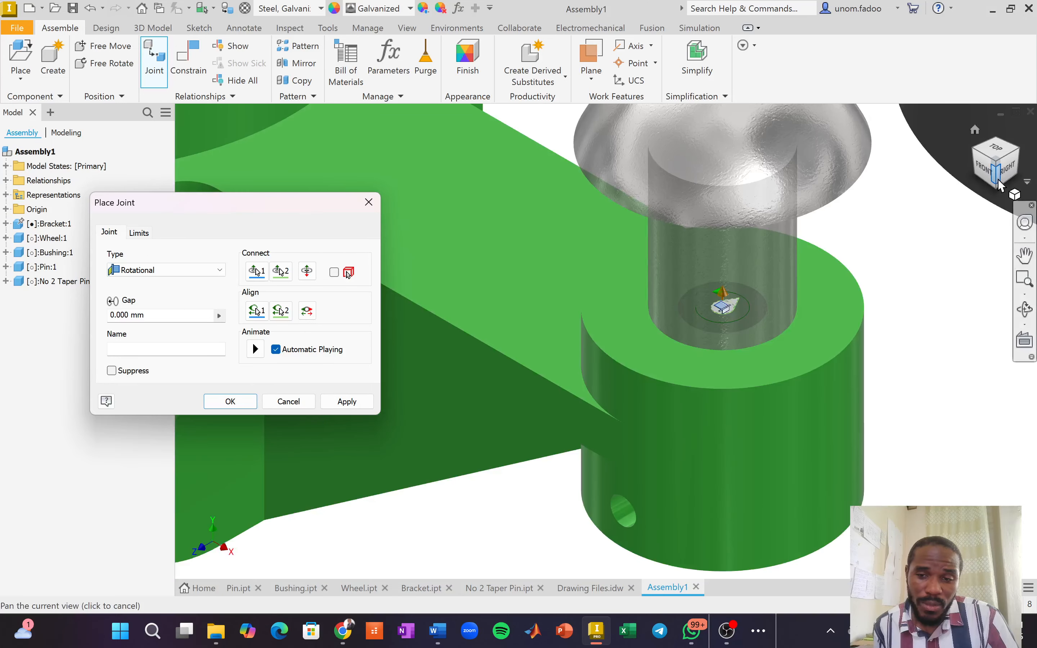
pyautogui.moveTo(1001, 159); pyautogui.dragTo(1029, 126)
pyautogui.keyDown('shift'); pyautogui.moveTo(1029, 126); pyautogui.dragTo(1033, 73, button='middle'); pyautogui.keyUp('shift')
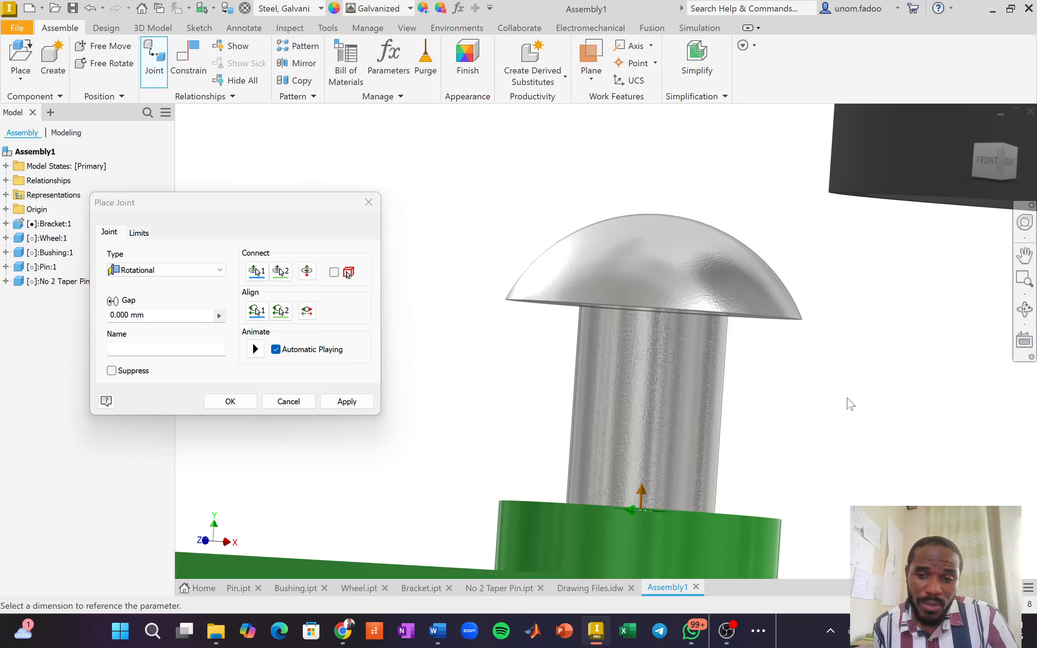
pyautogui.moveTo(831, 359); pyautogui.dragTo(841, 266, button='middle')
pyautogui.moveTo(803, 448); pyautogui.dragTo(835, 233, button='middle')
pyautogui.scroll(-3, 802, 288)
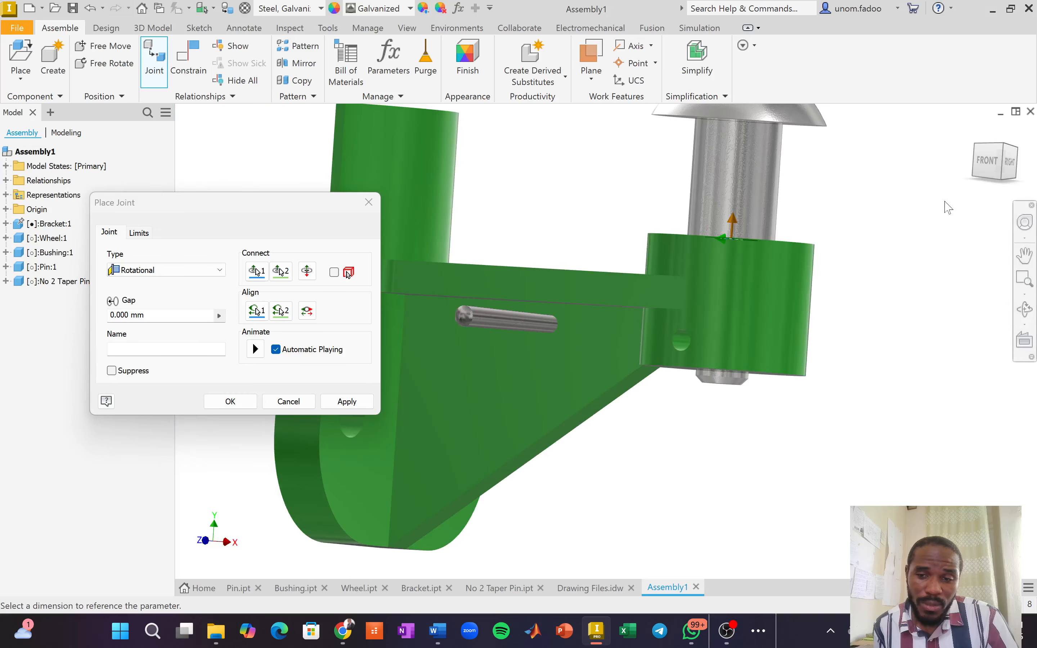
pyautogui.click(993, 161)
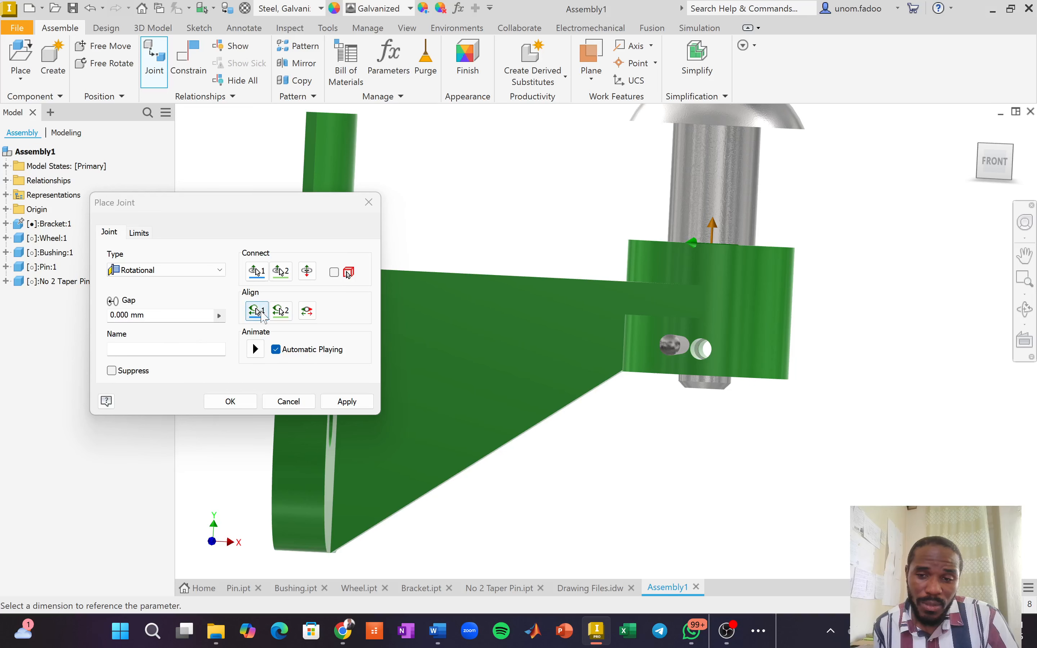
pyautogui.scroll(3, 696, 363)
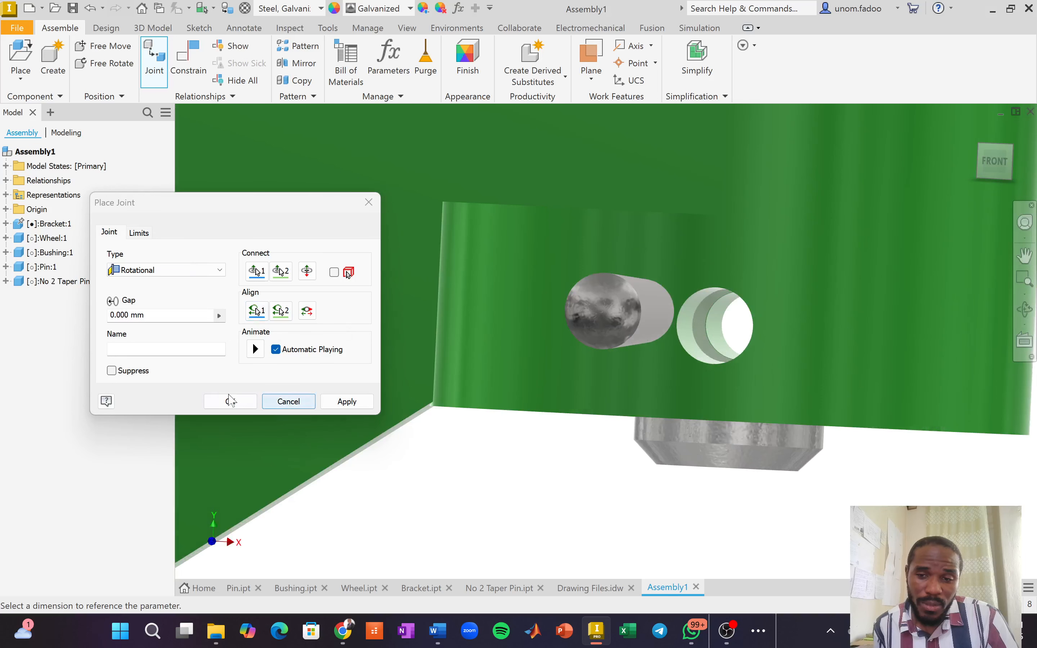
pyautogui.click(230, 402)
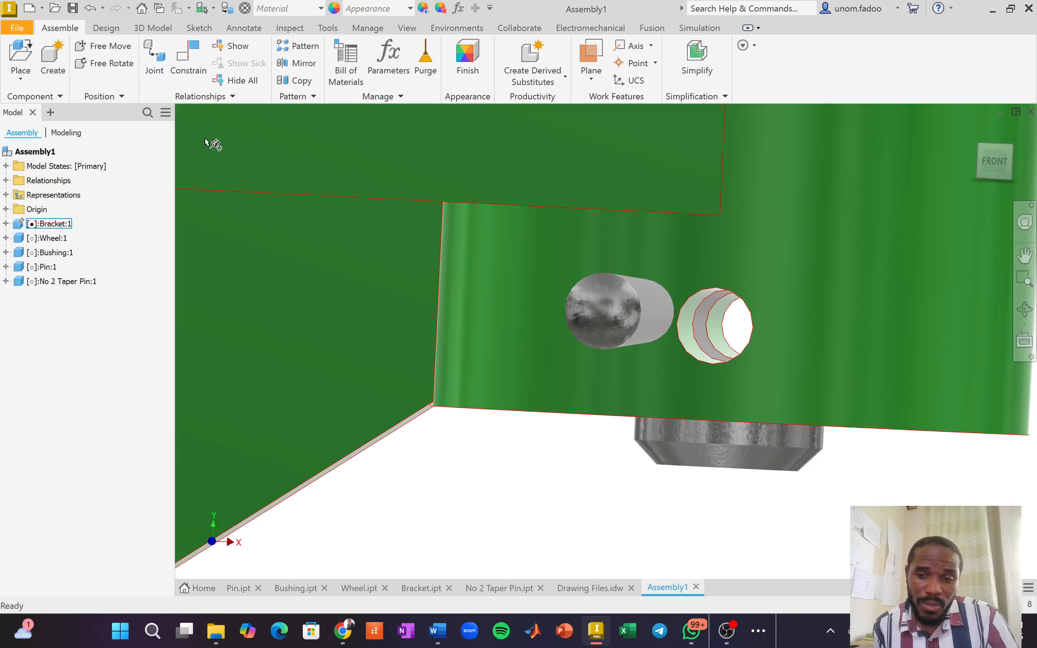
# Start an Insert constraint and pick the taper pin's end edge as the first selection.
pyautogui.click(189, 65)
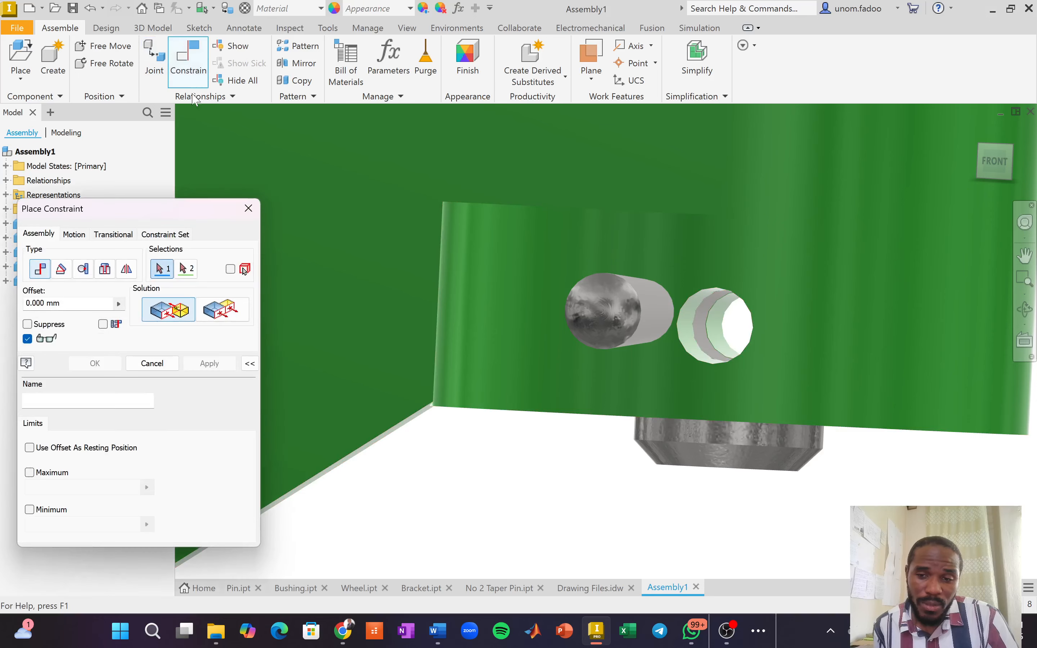
pyautogui.click(107, 274)
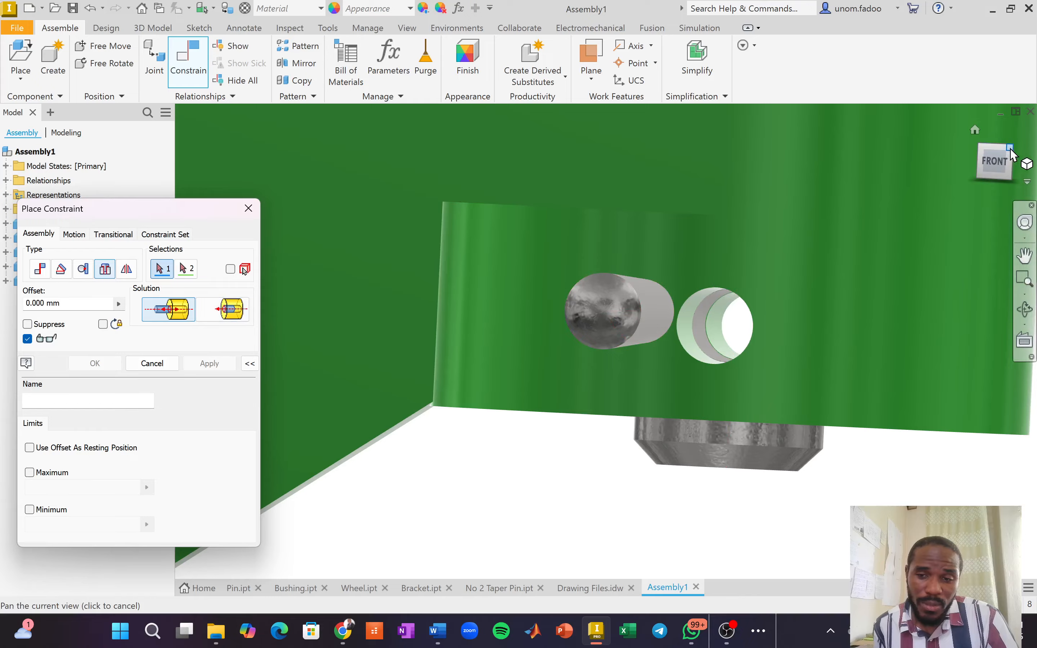
pyautogui.moveTo(1003, 154); pyautogui.dragTo(973, 157)
pyautogui.scroll(-2, 454, 389)
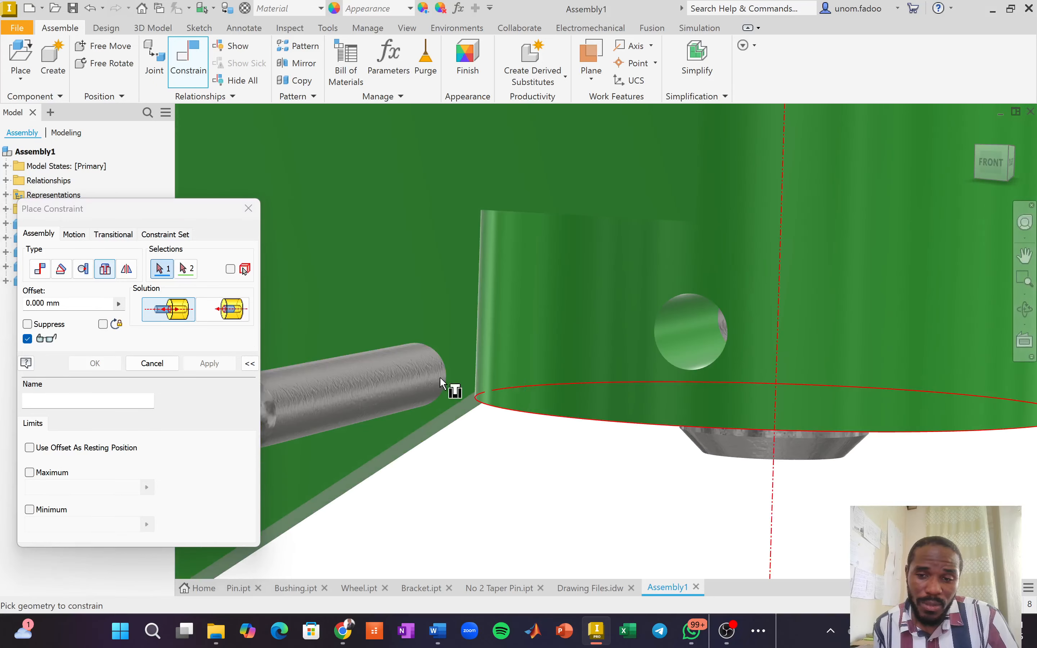
pyautogui.scroll(-2, 362, 389)
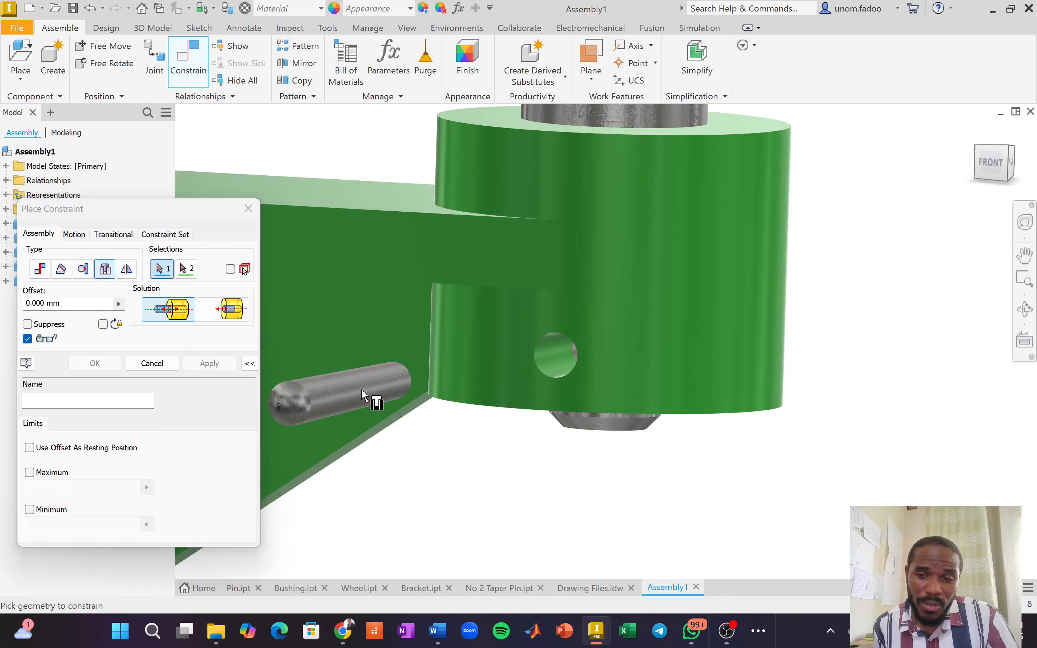
pyautogui.click(332, 395)
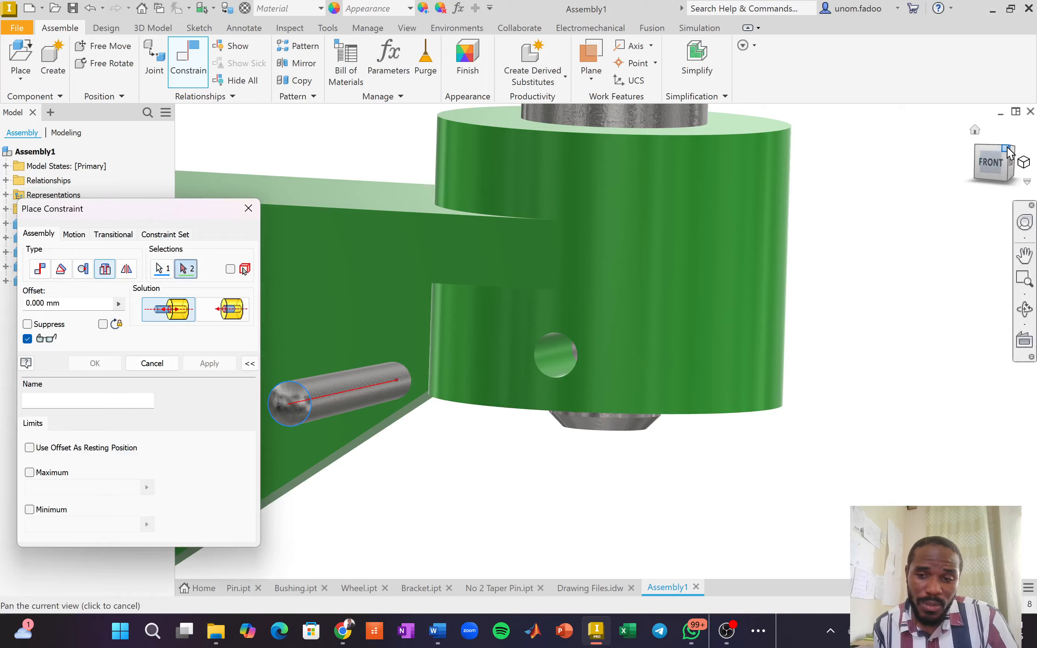
# Return to the front view and move the Place Constraint dialog to the centre.
pyautogui.click(990, 162)
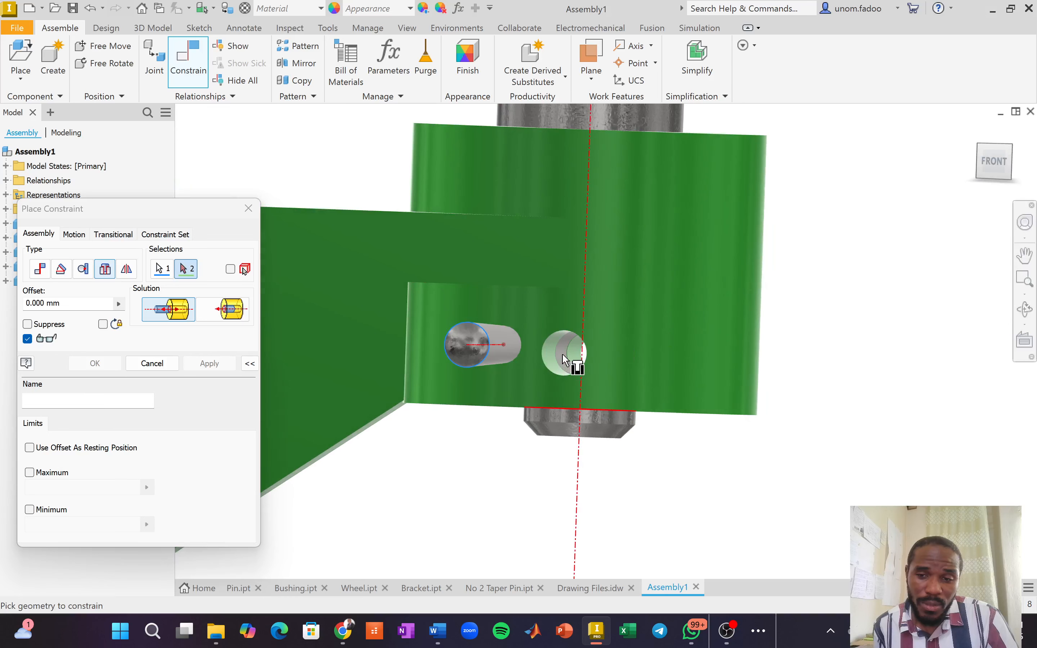
pyautogui.scroll(2, 563, 355)
pyautogui.scroll(3, 566, 355)
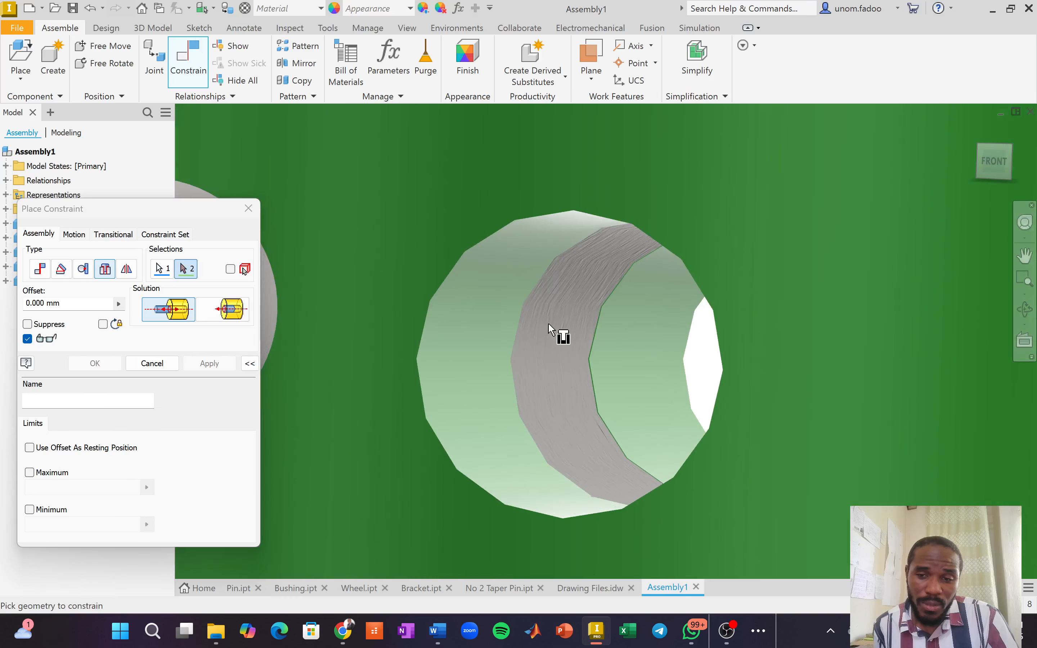
pyautogui.scroll(-3, 565, 296)
pyautogui.scroll(6, 565, 301)
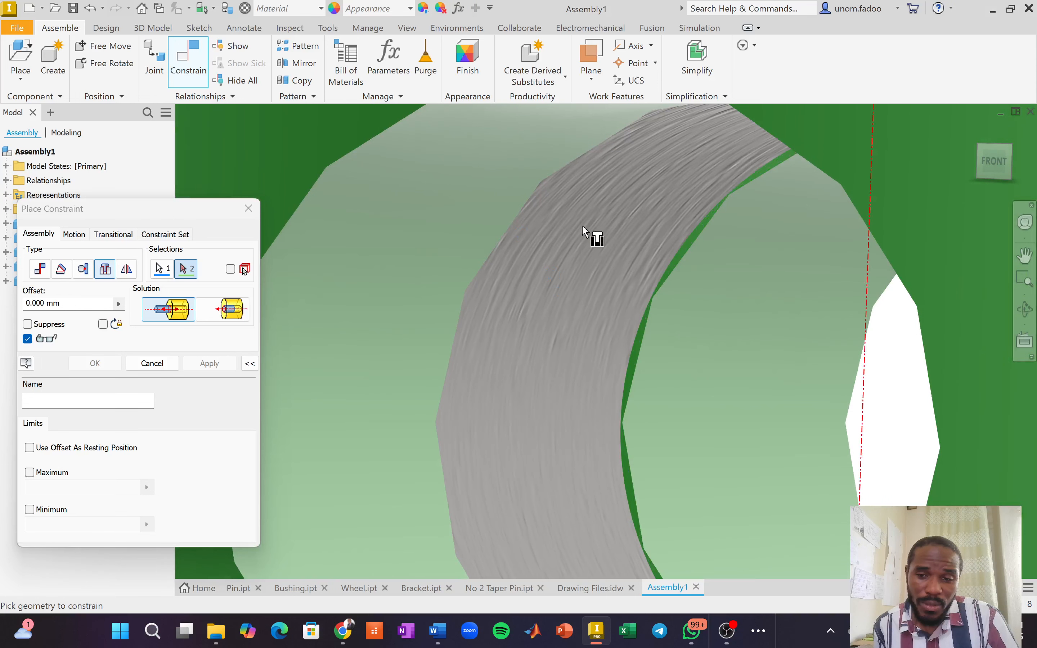
pyautogui.scroll(-6, 678, 253)
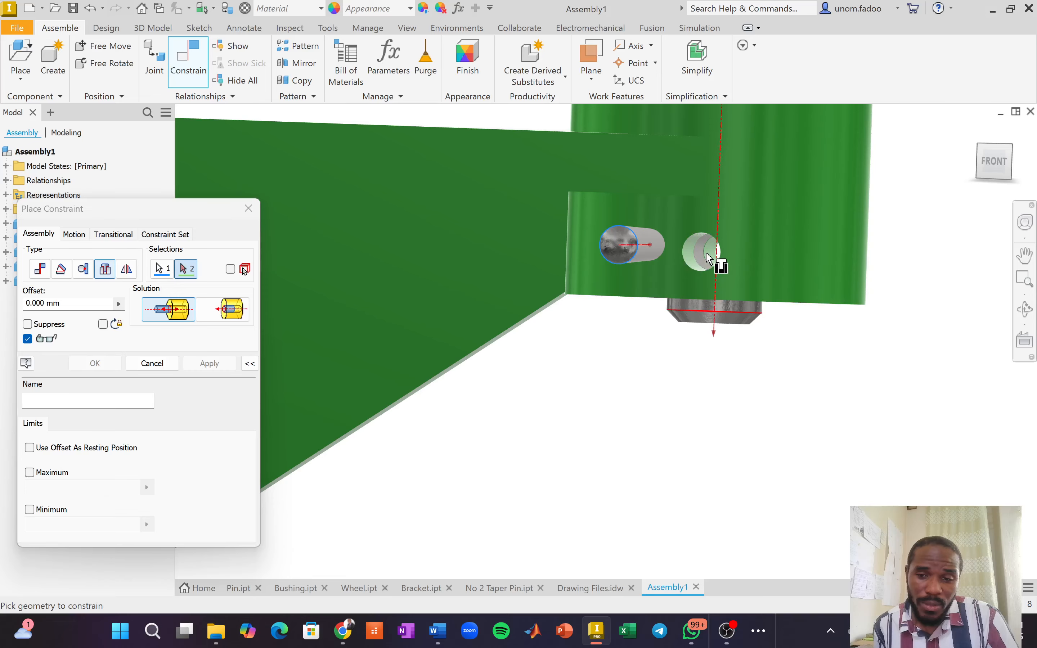
pyautogui.scroll(-3, 704, 259)
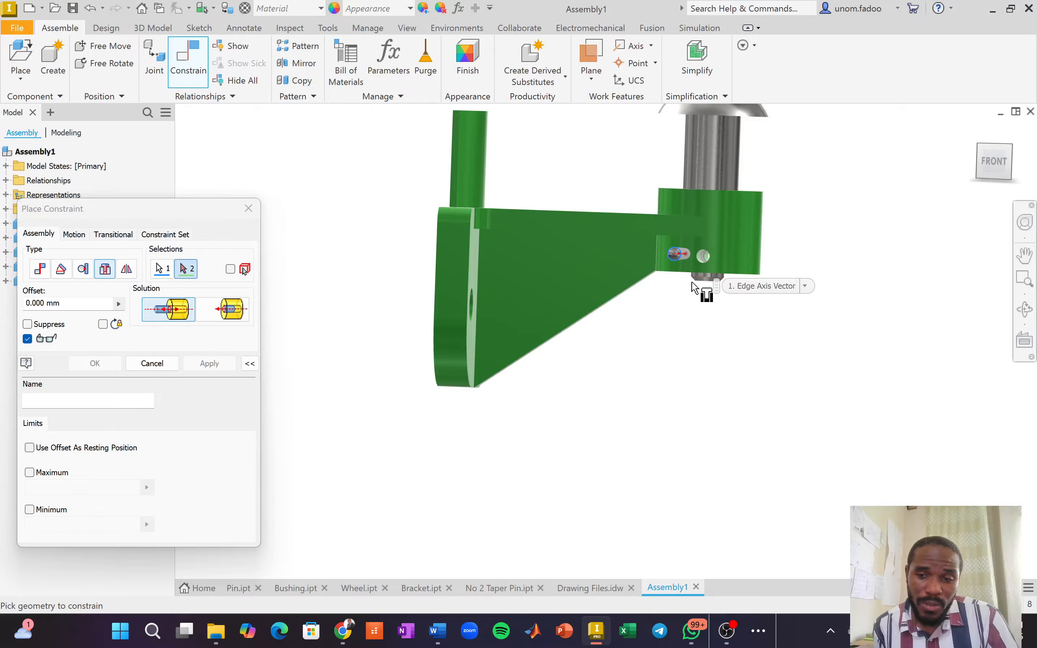
pyautogui.scroll(3, 695, 256)
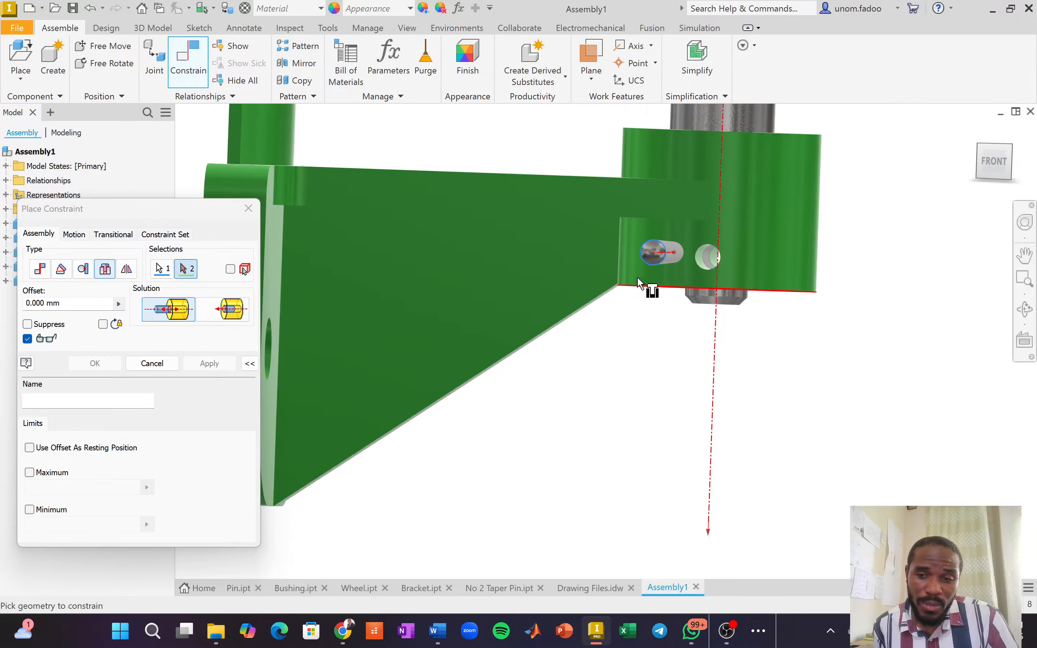
pyautogui.moveTo(163, 209); pyautogui.dragTo(466, 256)
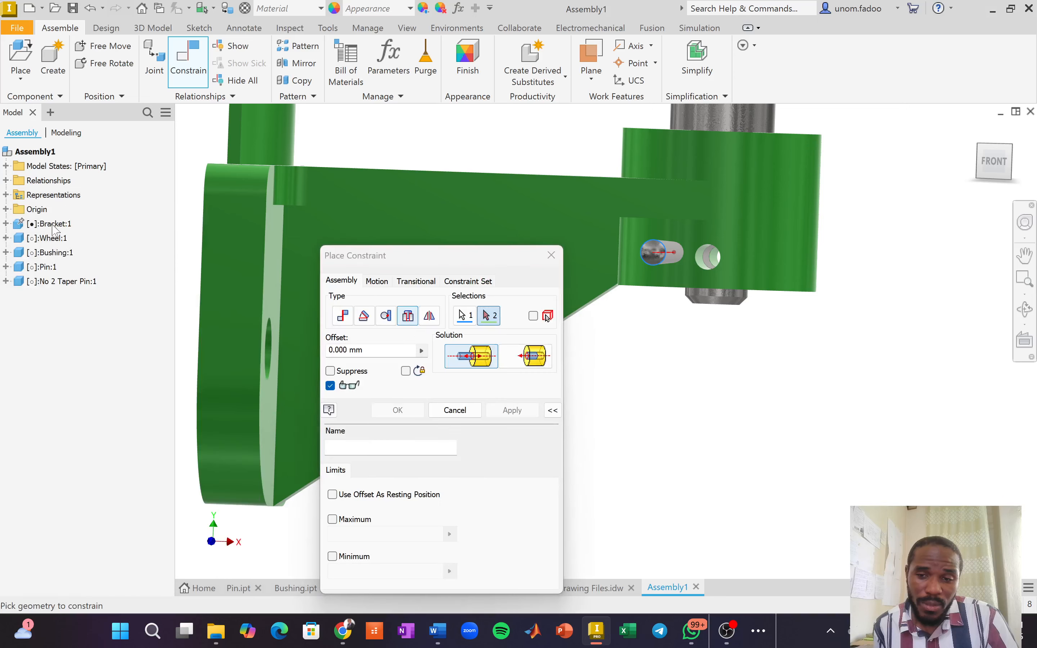
# Cancel the unfinished Insert constraint.
pyautogui.rightClick(54, 230)
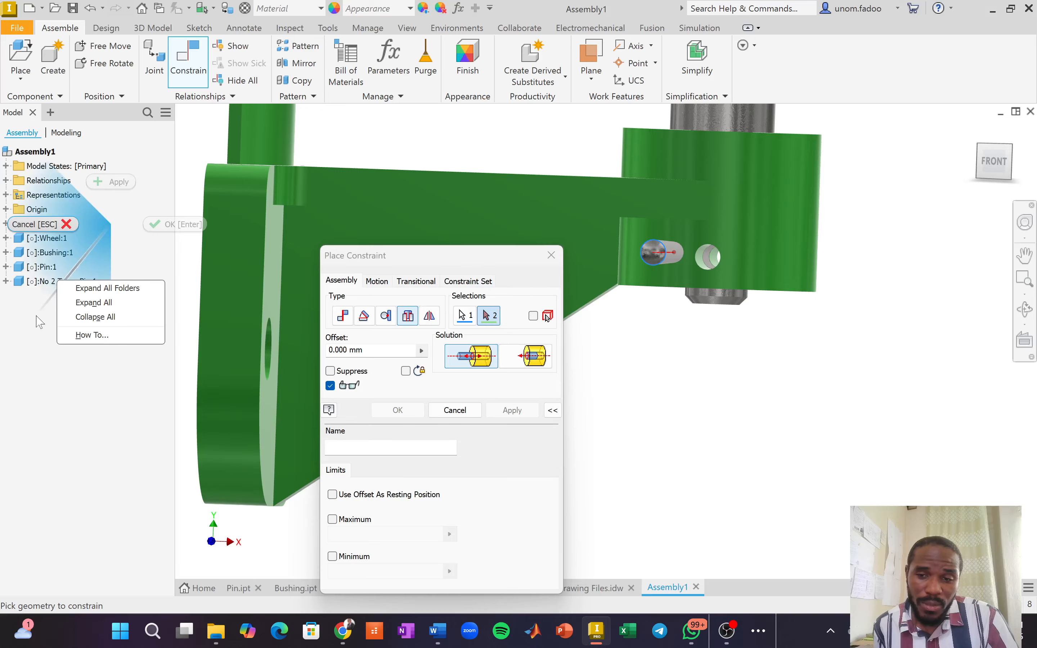
pyautogui.click(36, 332)
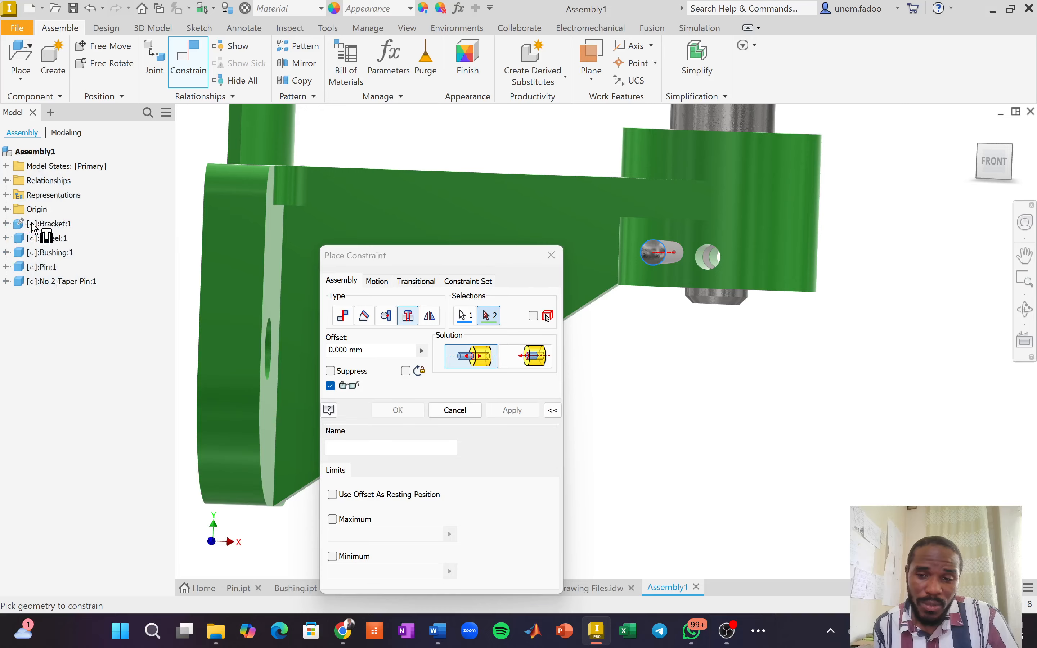
pyautogui.rightClick(54, 231)
pyautogui.click(46, 347)
pyautogui.click(552, 255)
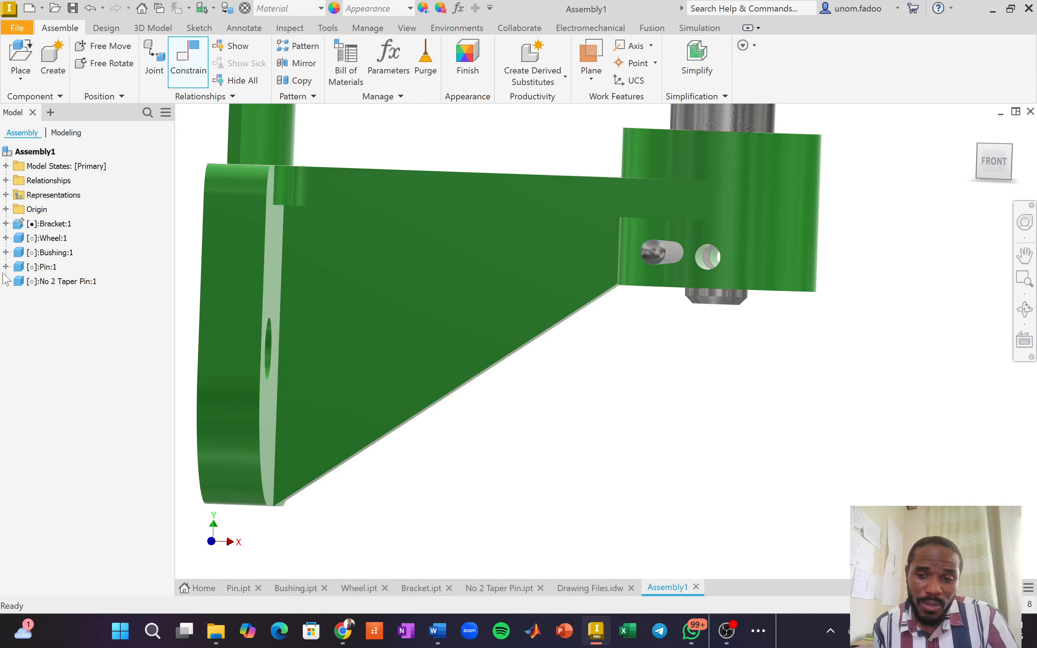
# Turn off Bracket:1 visibility and zoom in on the pin's cross hole.
pyautogui.rightClick(56, 225)
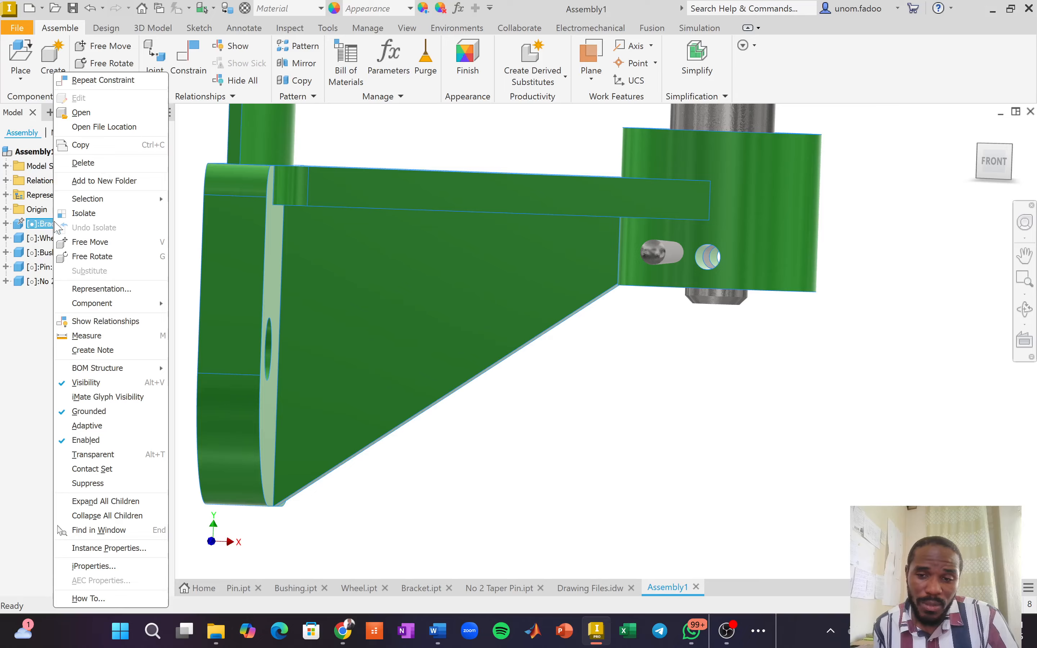
pyautogui.click(95, 383)
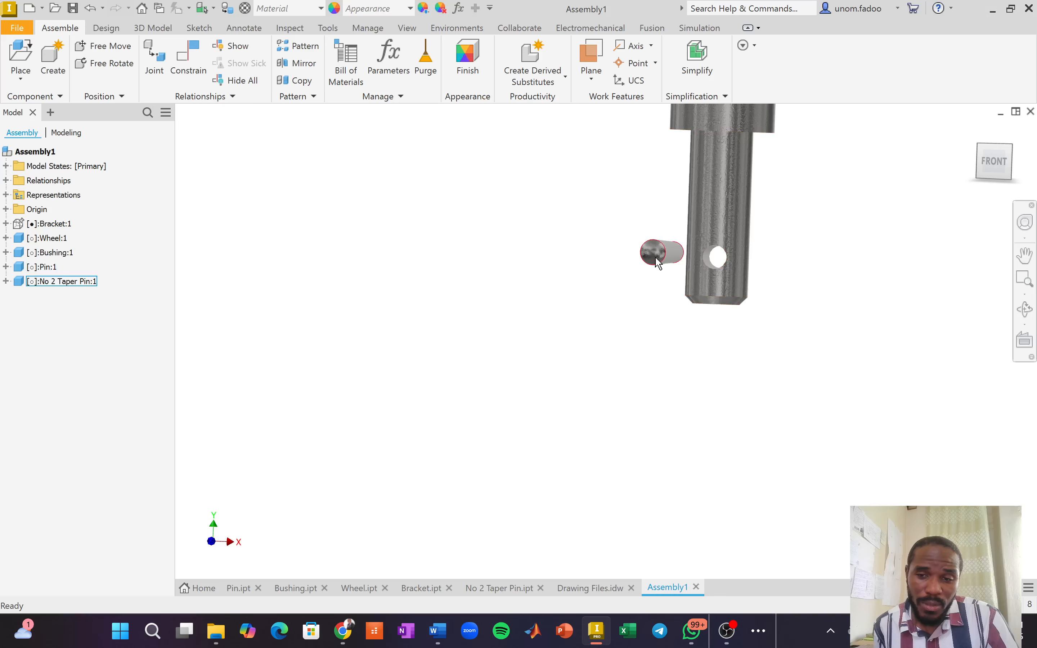
pyautogui.scroll(3, 728, 261)
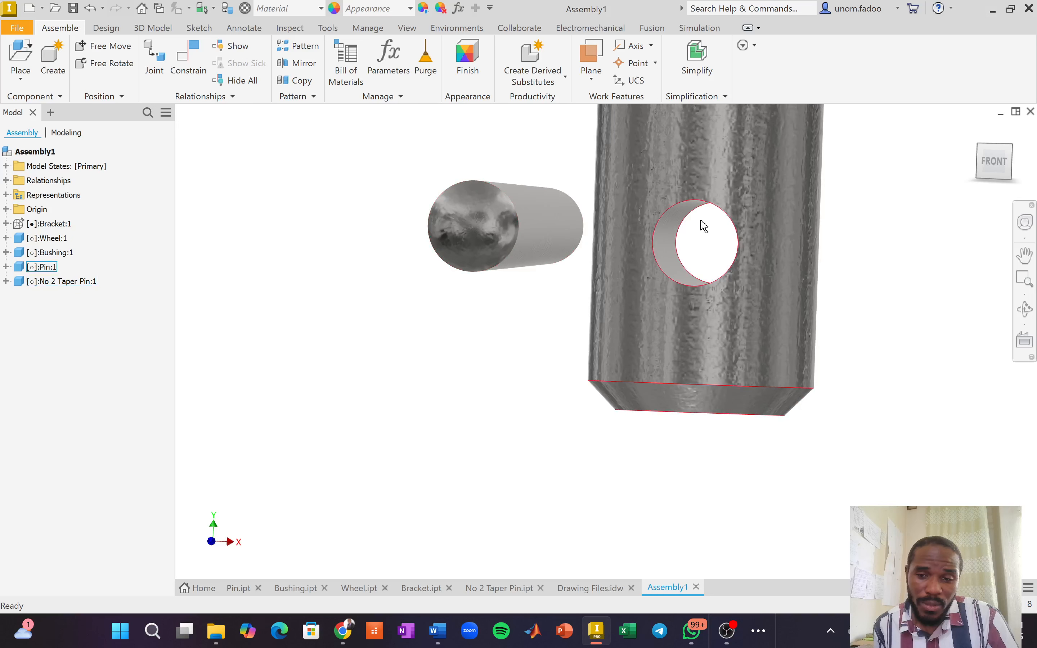
pyautogui.moveTo(982, 149); pyautogui.dragTo(966, 146)
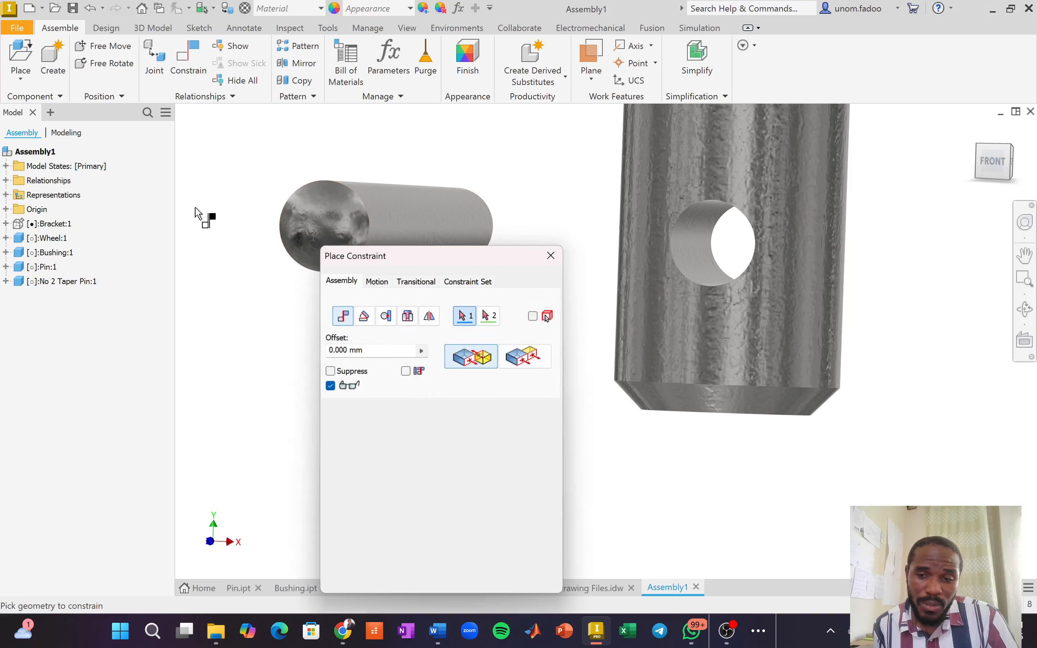
# Choose the Insert type and pick the taper pin's circular end edge first.
pyautogui.click(409, 320)
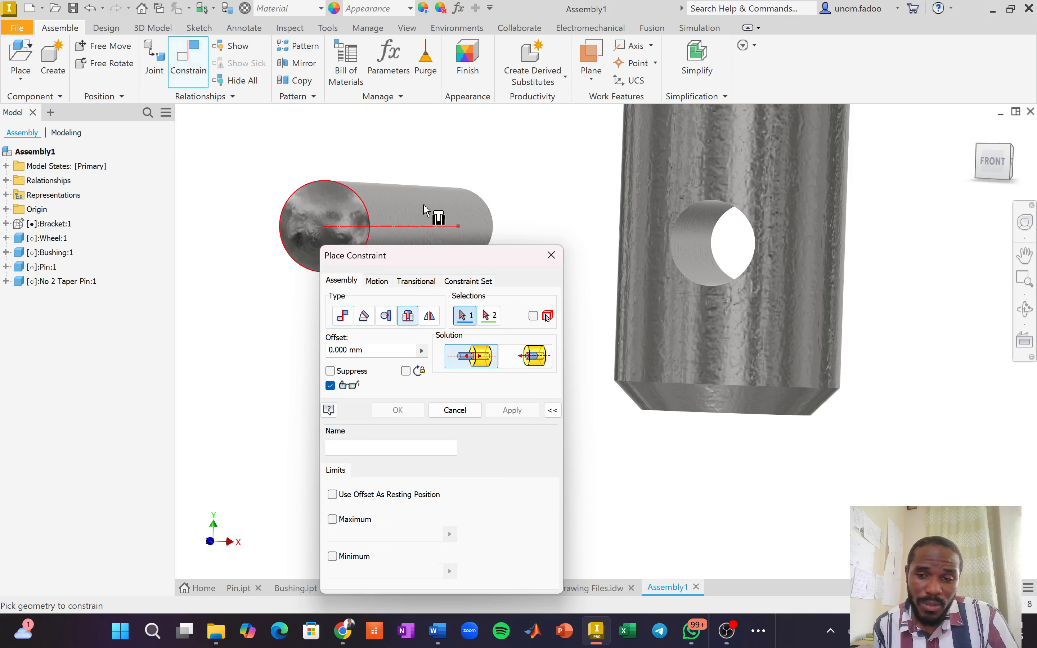
pyautogui.click(432, 221)
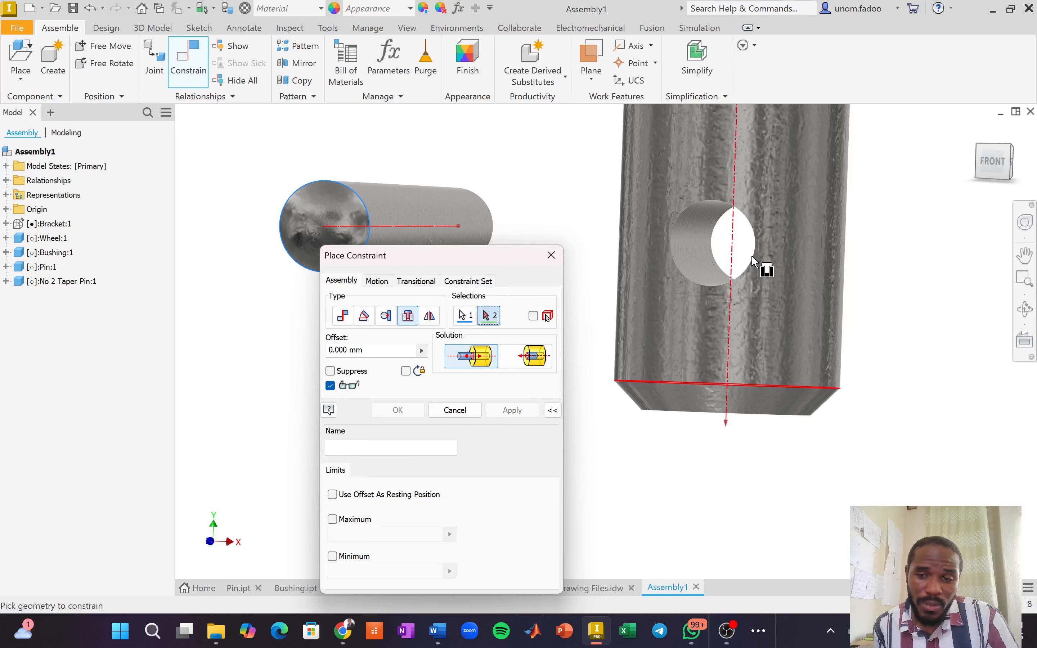
pyautogui.scroll(-3, 742, 251)
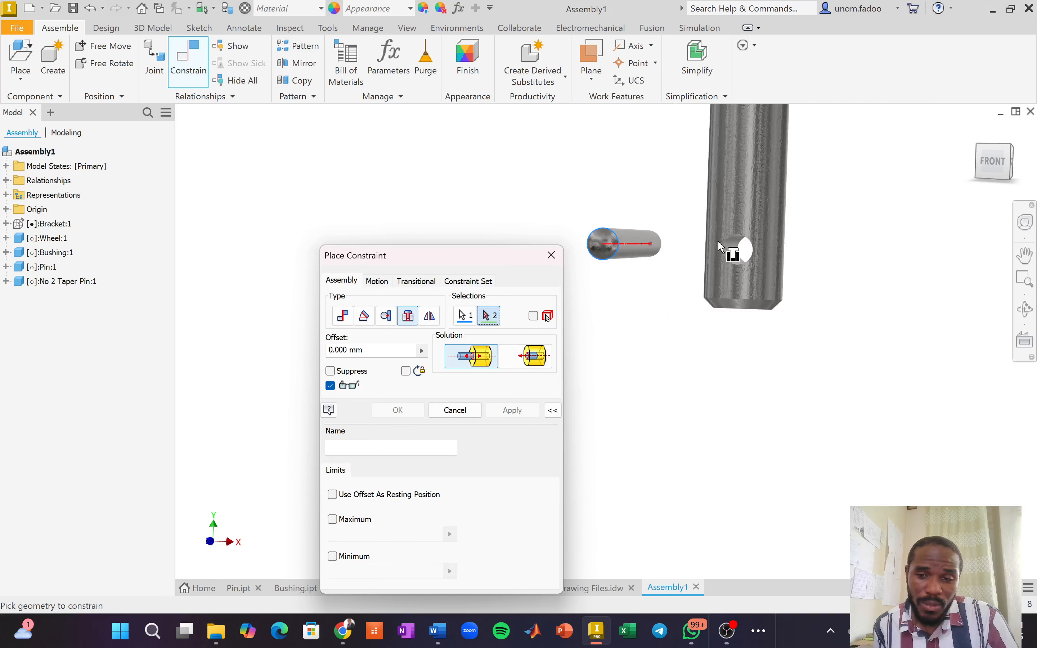
pyautogui.scroll(3, 719, 242)
pyautogui.scroll(2, 703, 245)
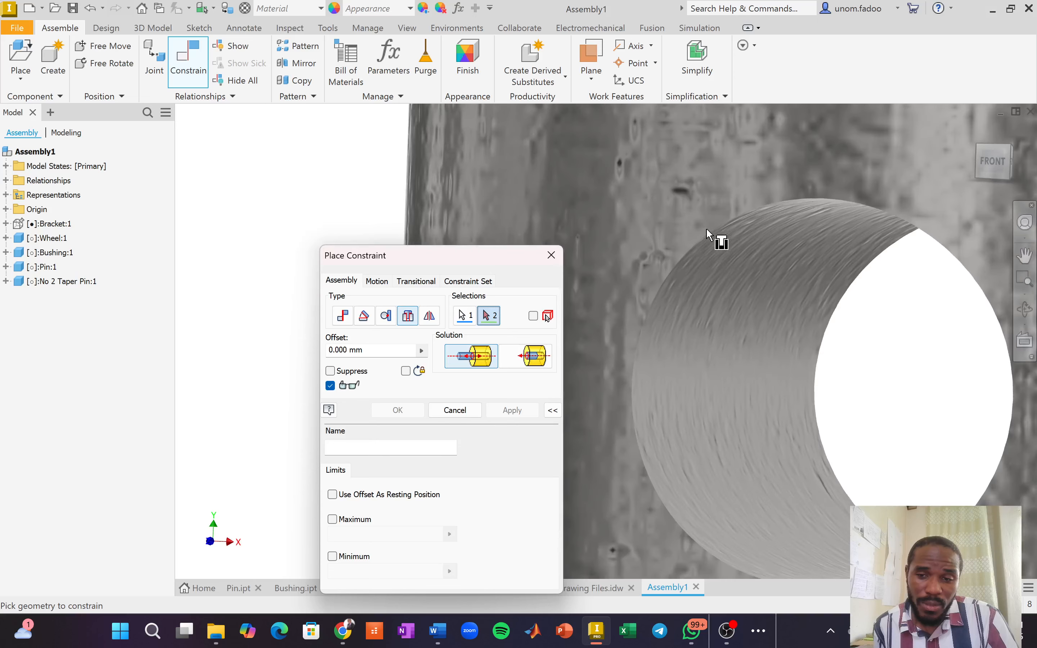
pyautogui.scroll(-1, 727, 245)
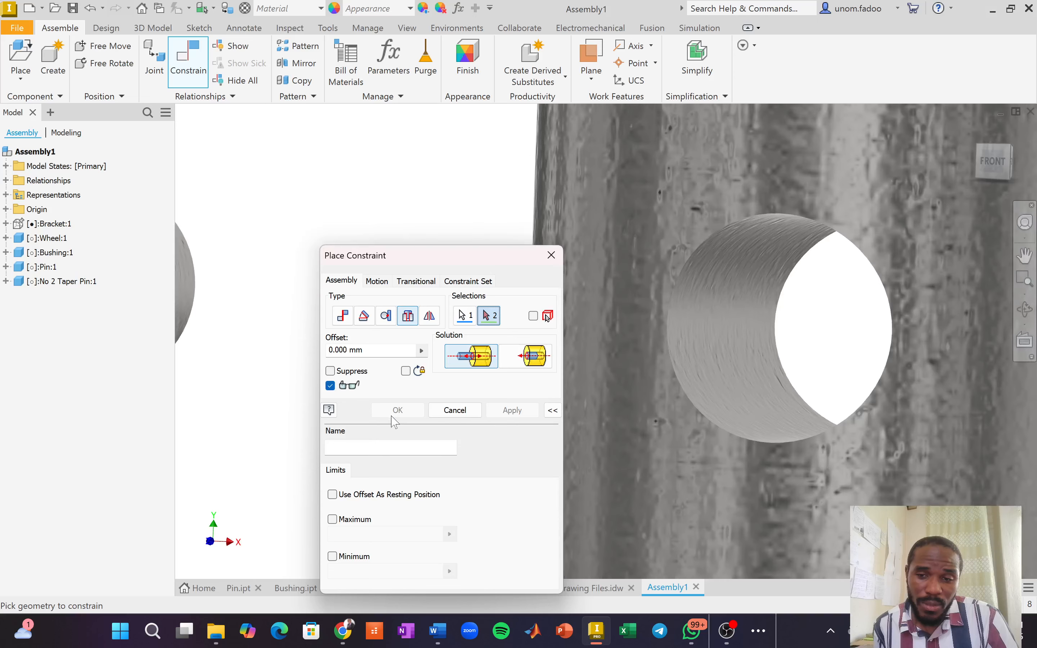
# Switch to a Mate constraint and pick the pin's cross hole as the second selection.
pyautogui.click(411, 320)
pyautogui.click(343, 316)
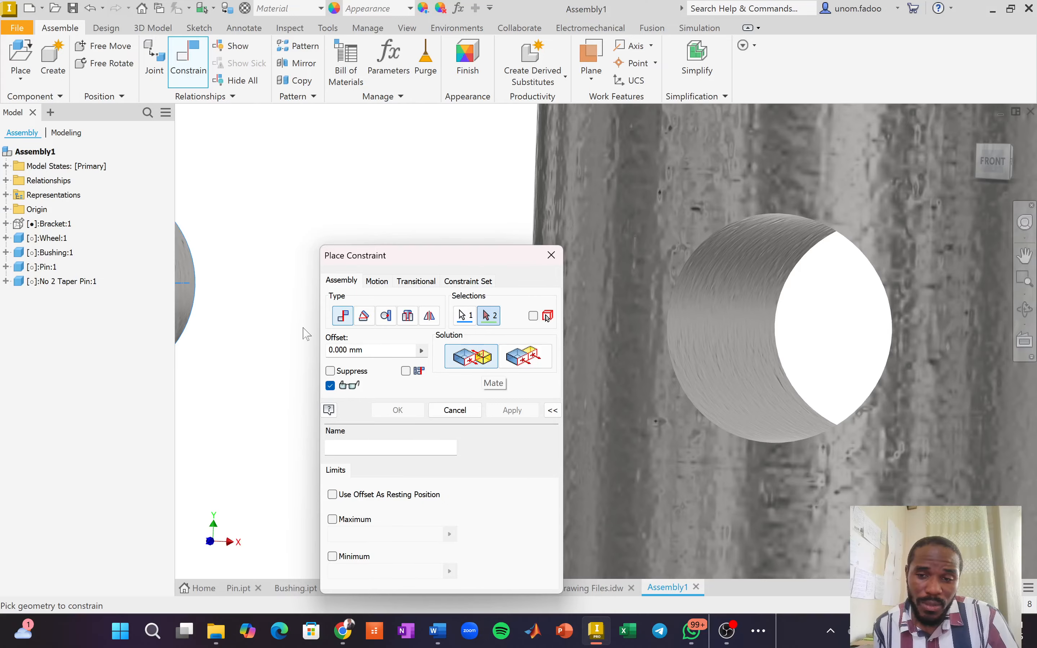
pyautogui.scroll(5, 306, 333)
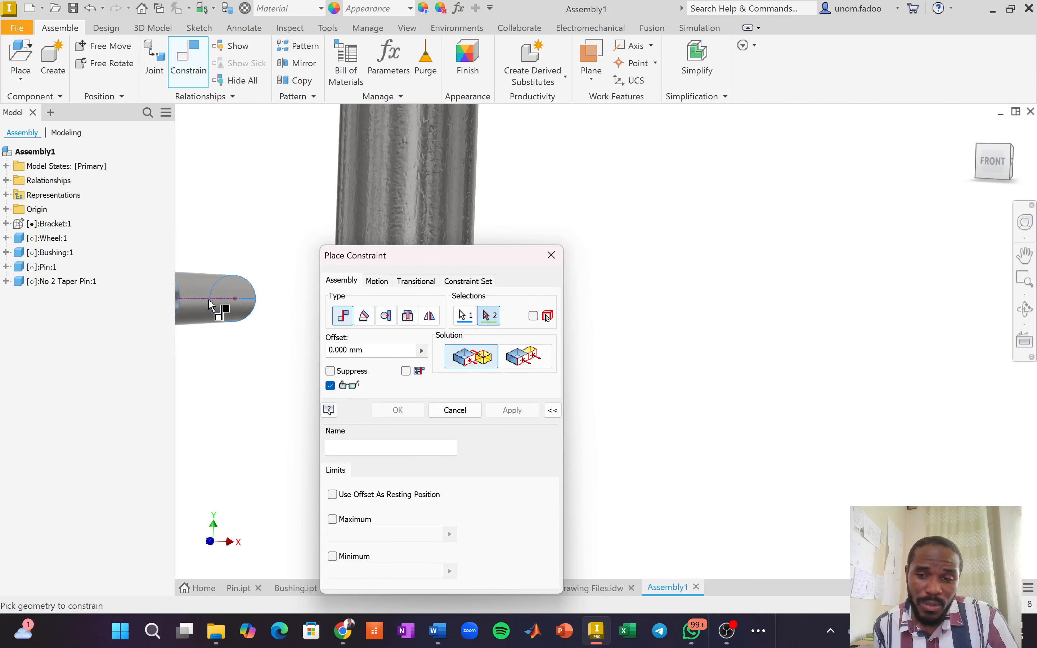
pyautogui.scroll(-4, 212, 305)
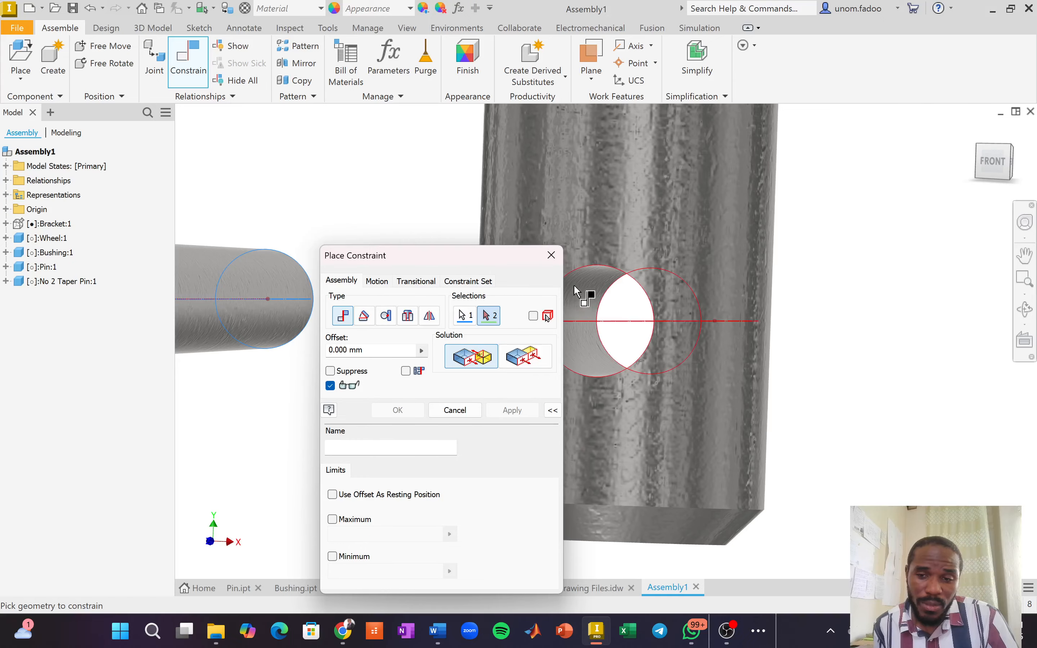
pyautogui.click(575, 287)
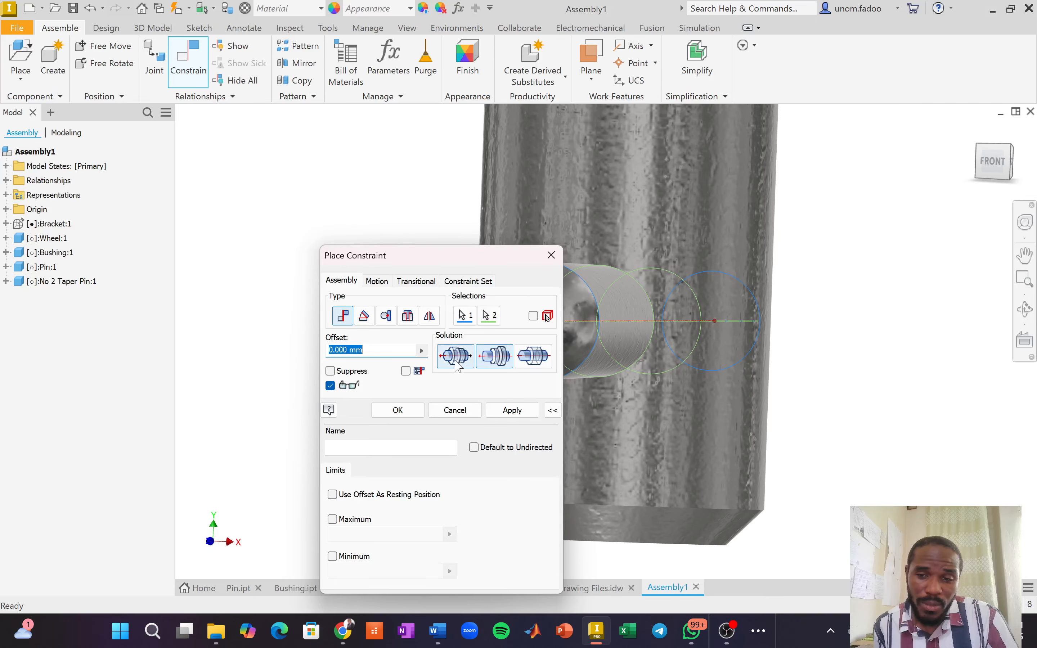
pyautogui.moveTo(443, 257); pyautogui.dragTo(273, 256)
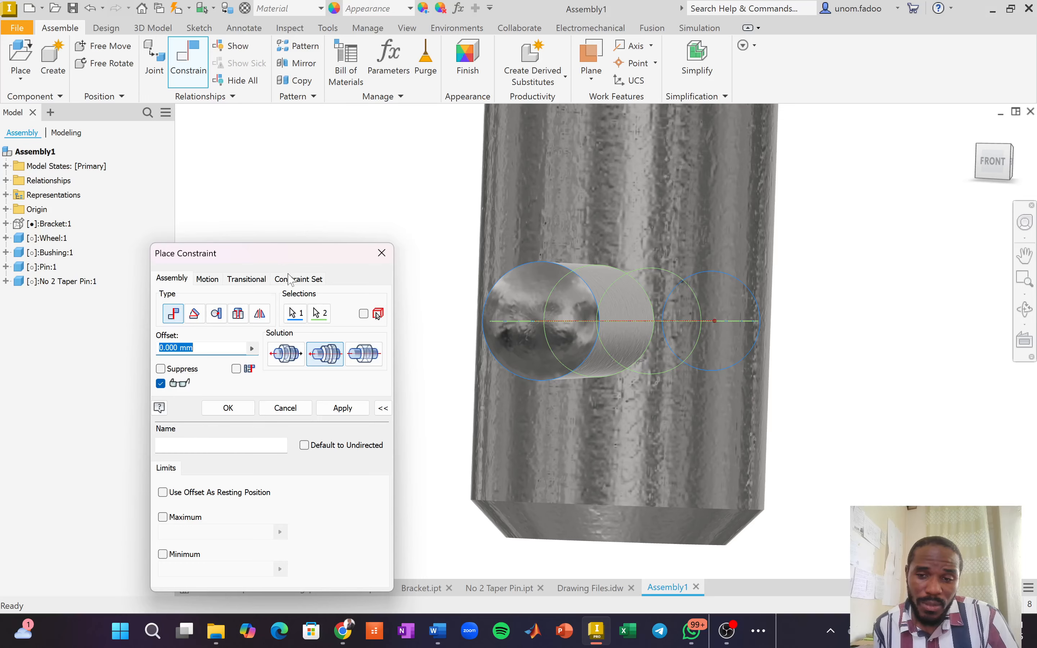
# Inspect the preview from a corner view, then cancel the taper pin constraint.
pyautogui.click(1010, 163)
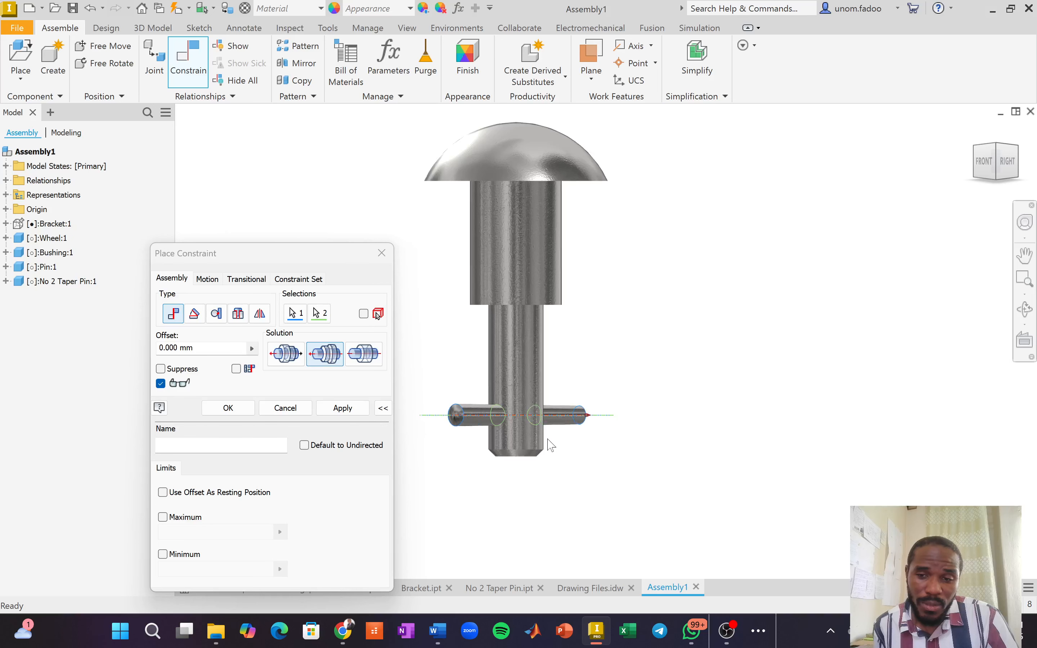
pyautogui.scroll(3, 542, 438)
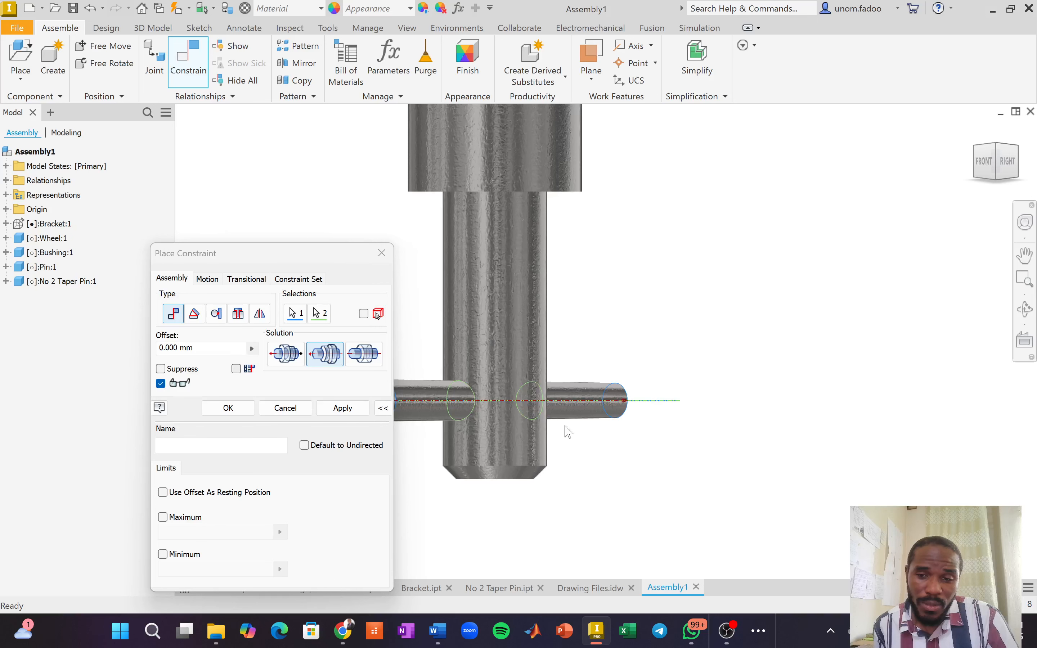
pyautogui.scroll(-3, 523, 435)
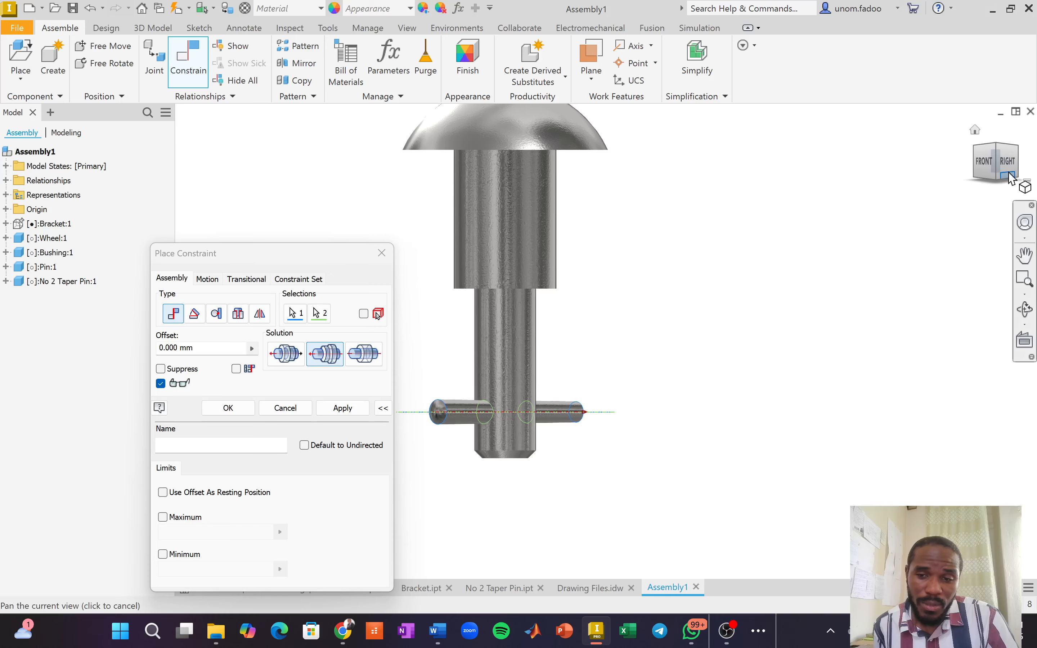
pyautogui.scroll(5, 560, 428)
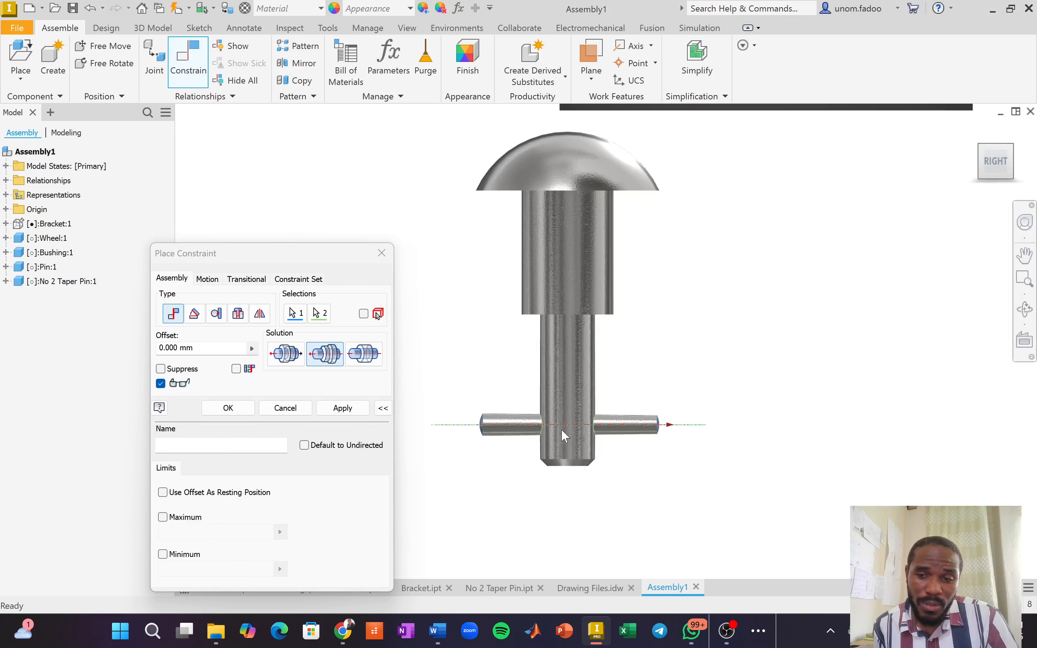
pyautogui.scroll(-5, 562, 430)
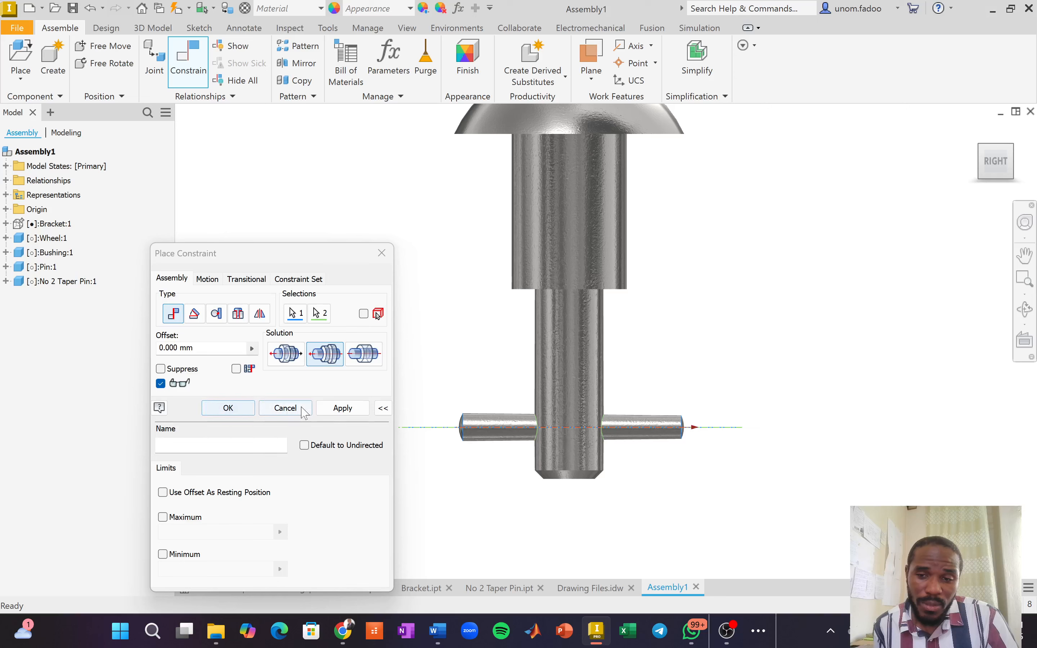
pyautogui.click(294, 410)
pyautogui.scroll(-4, 713, 368)
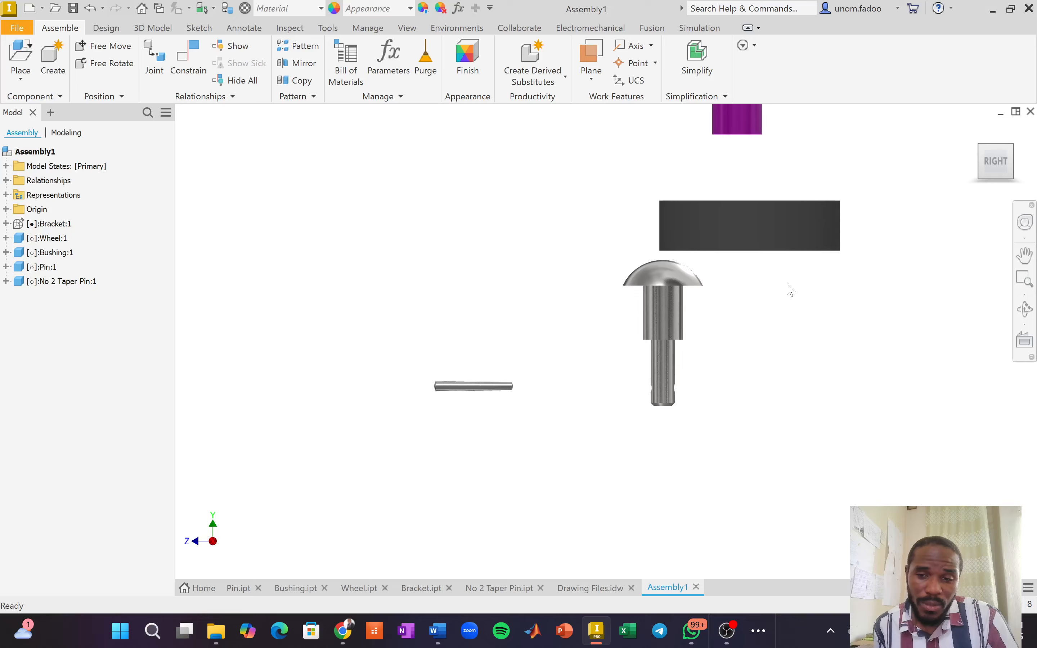
pyautogui.click(975, 130)
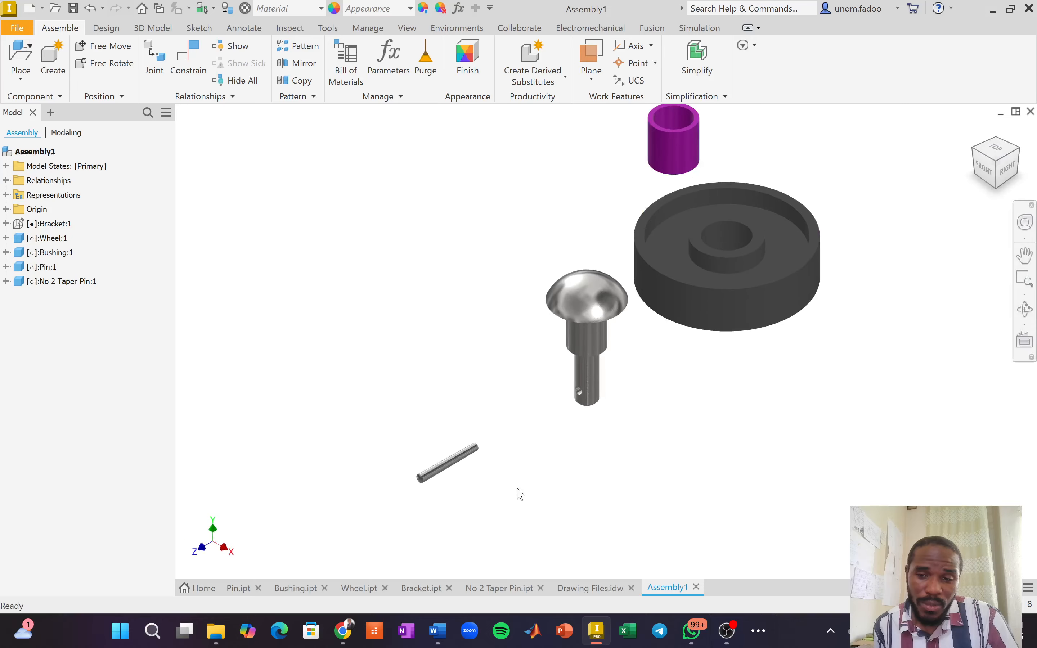
pyautogui.scroll(3, 499, 499)
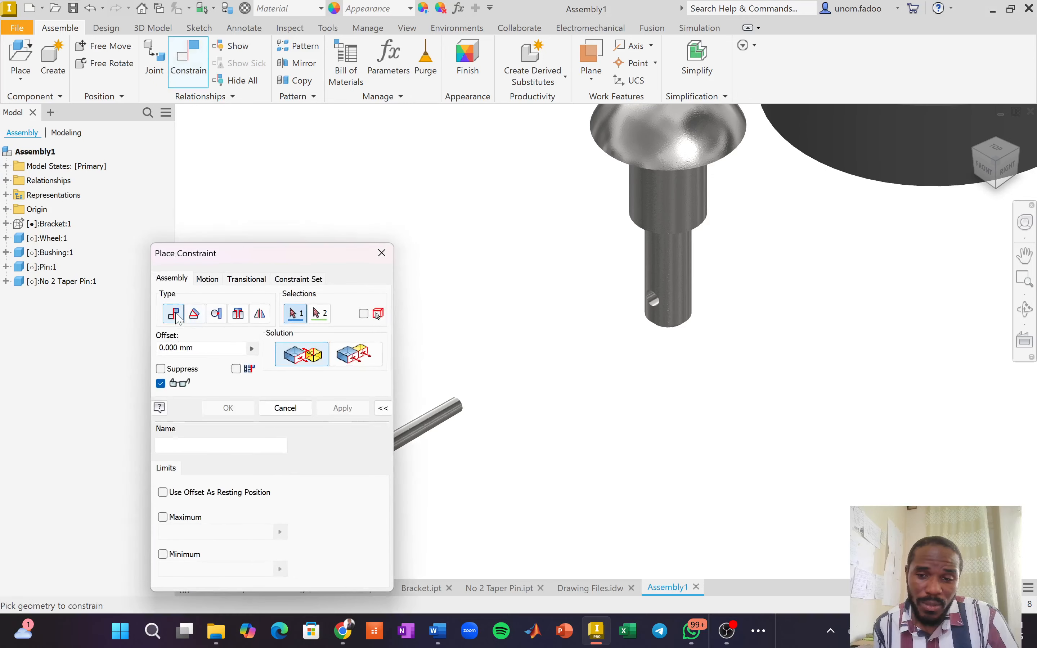
pyautogui.click(434, 425)
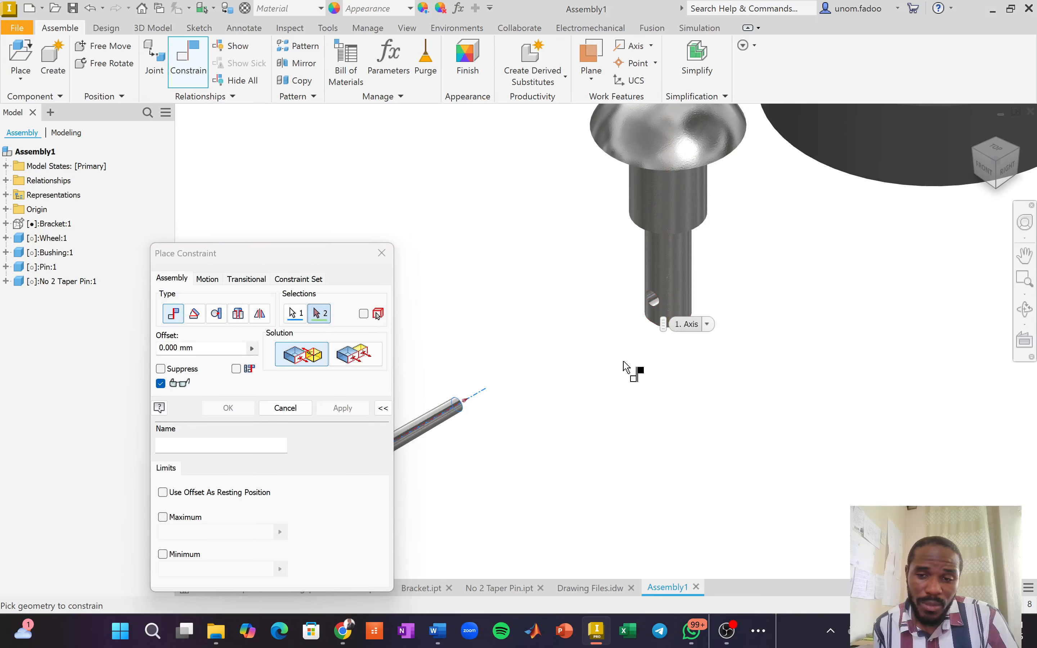
pyautogui.click(652, 306)
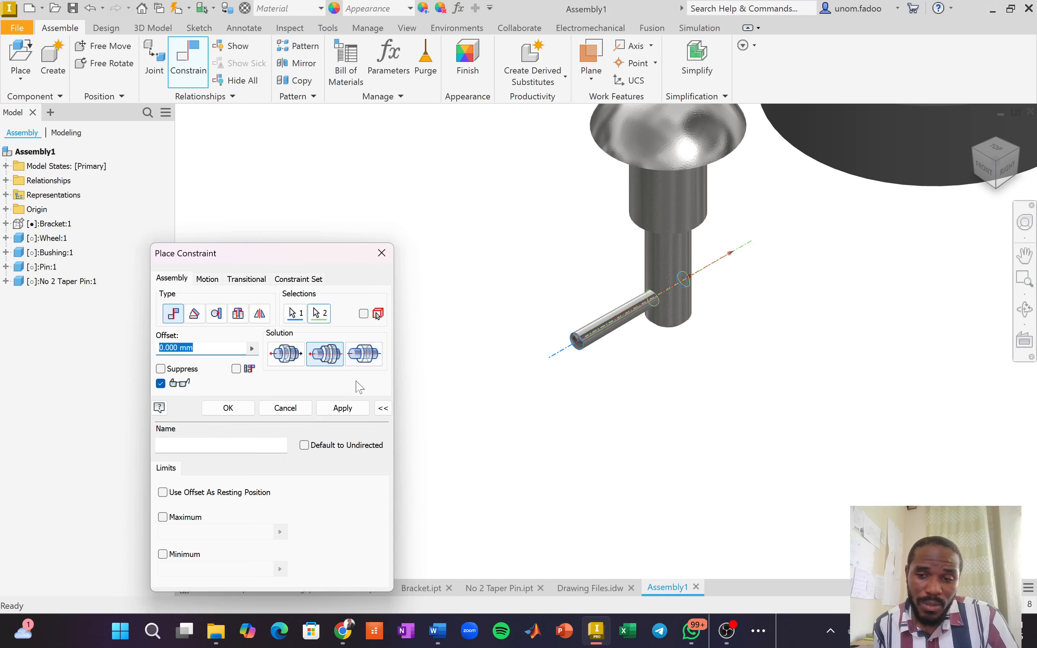
pyautogui.click(286, 354)
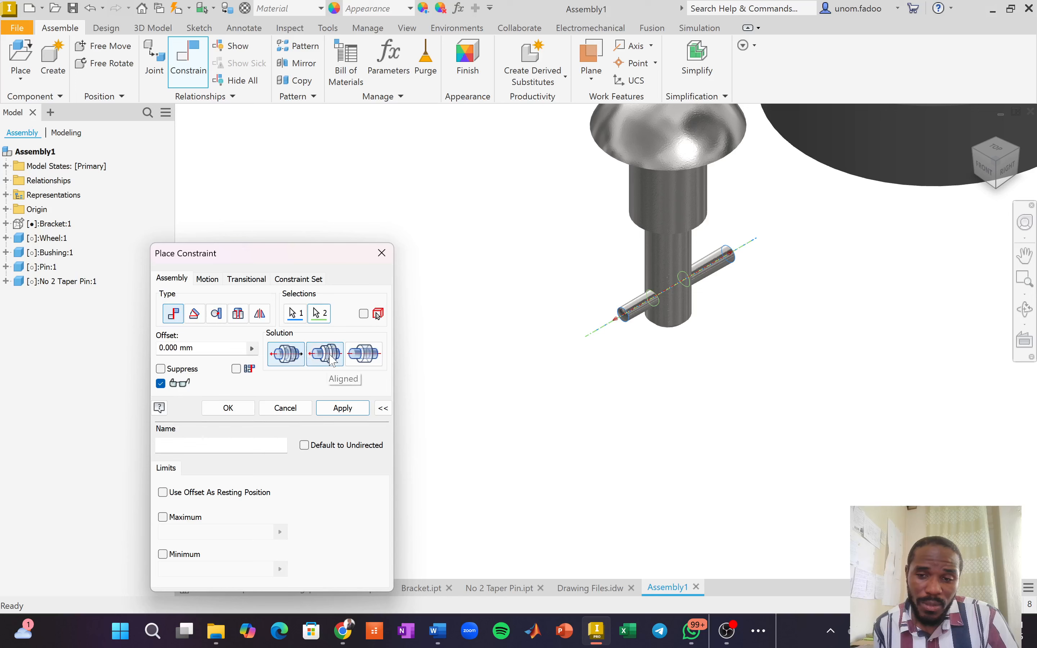
pyautogui.click(333, 360)
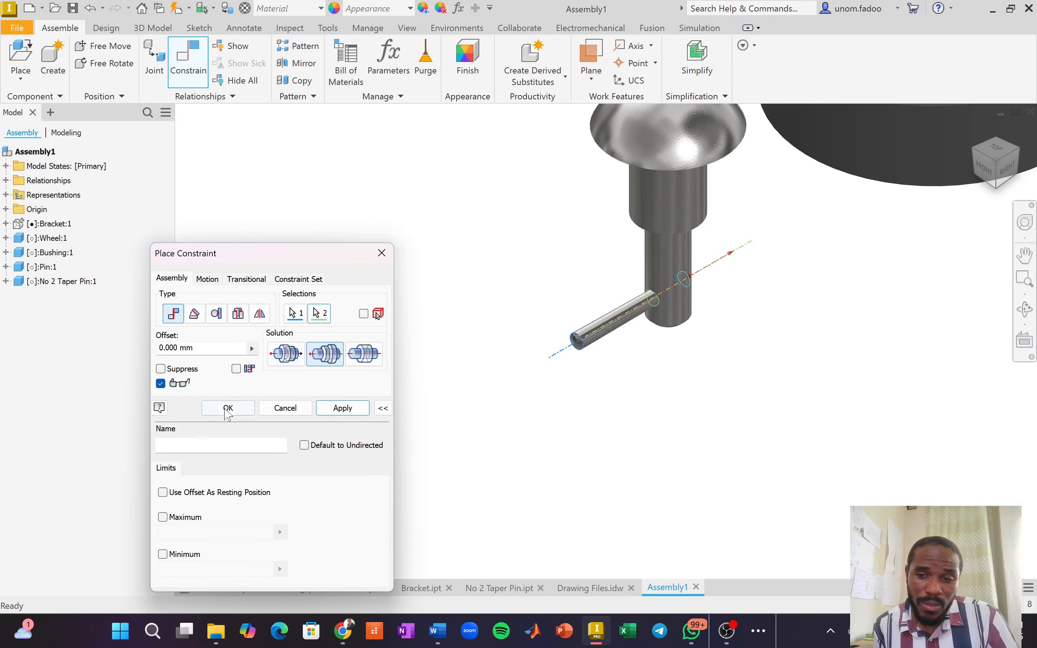
pyautogui.click(285, 408)
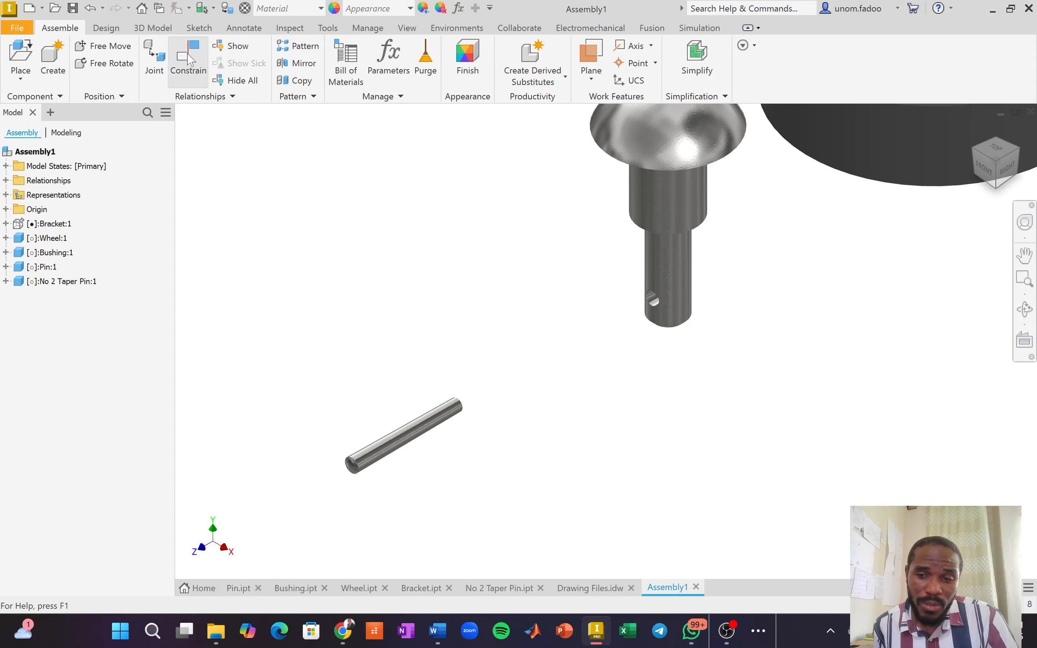
pyautogui.press('c')
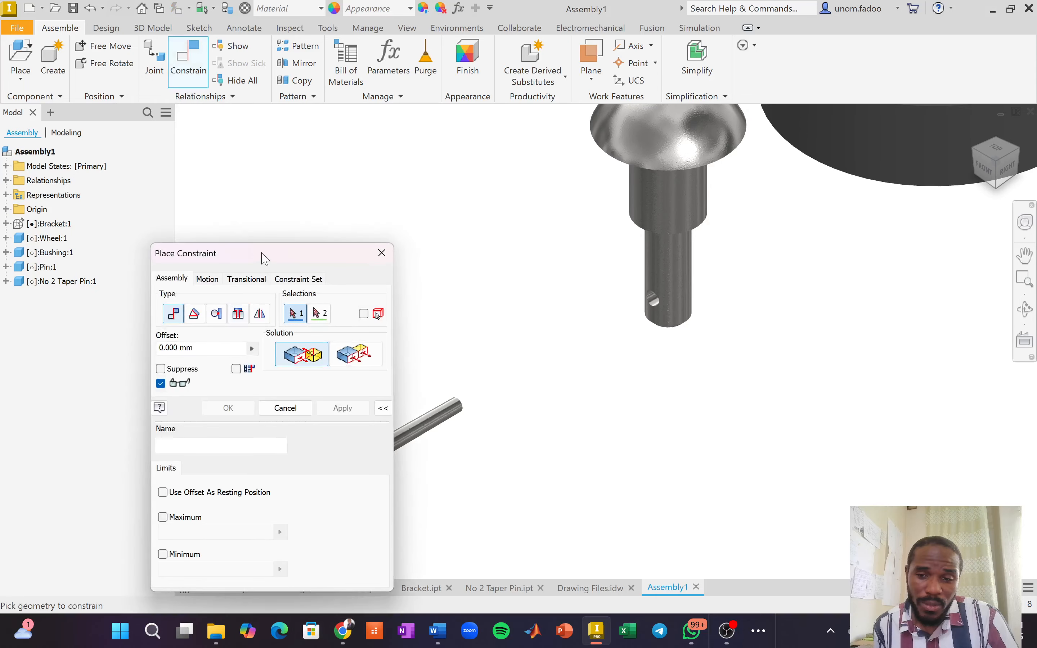
pyautogui.moveTo(262, 256); pyautogui.dragTo(182, 223)
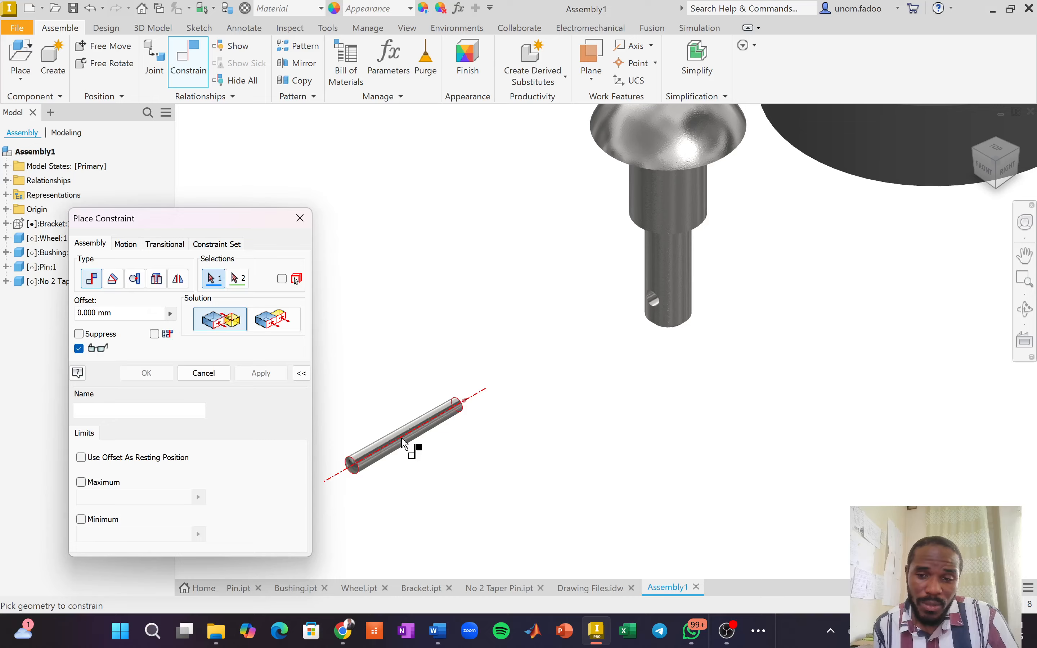
pyautogui.click(407, 442)
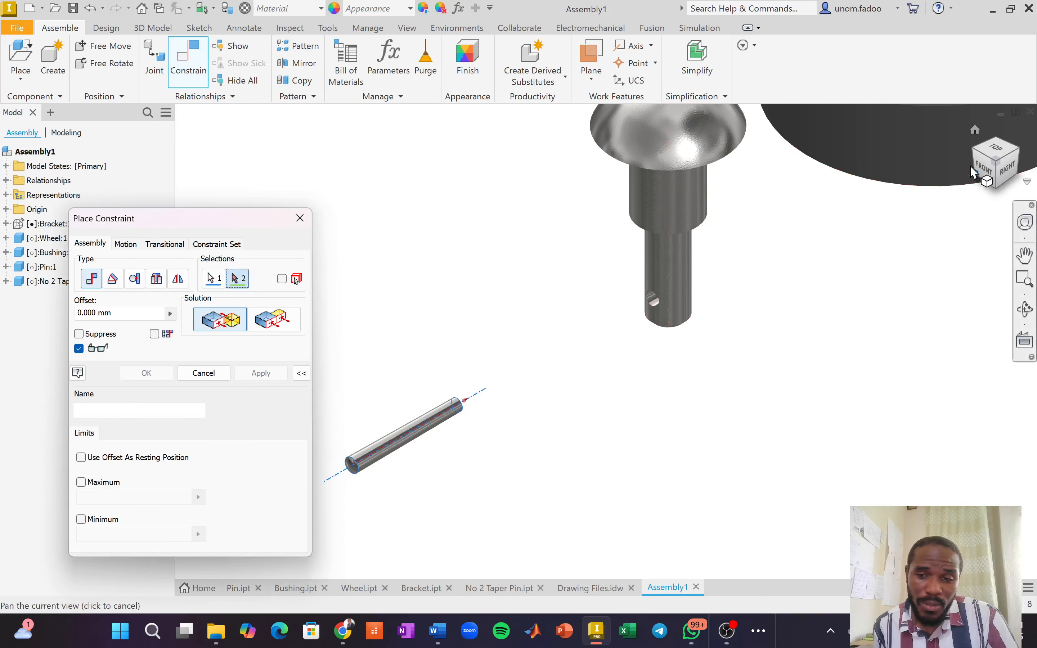
pyautogui.moveTo(1004, 161); pyautogui.dragTo(1010, 144)
pyautogui.keyDown('shift'); pyautogui.moveTo(1010, 144); pyautogui.dragTo(1014, 137, button='middle'); pyautogui.keyUp('shift')
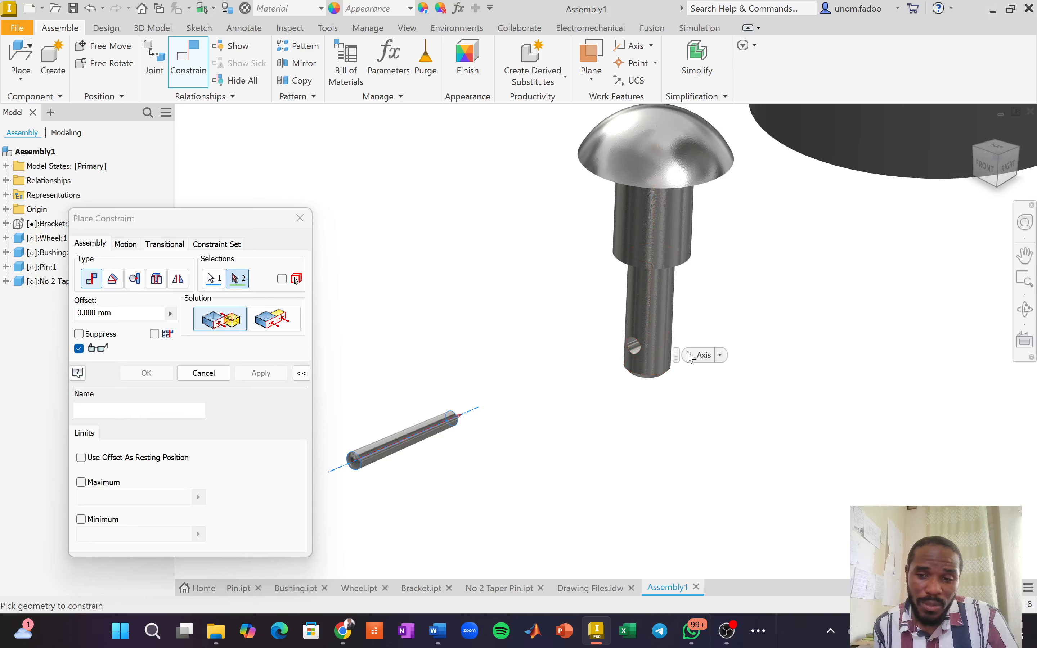
pyautogui.click(640, 342)
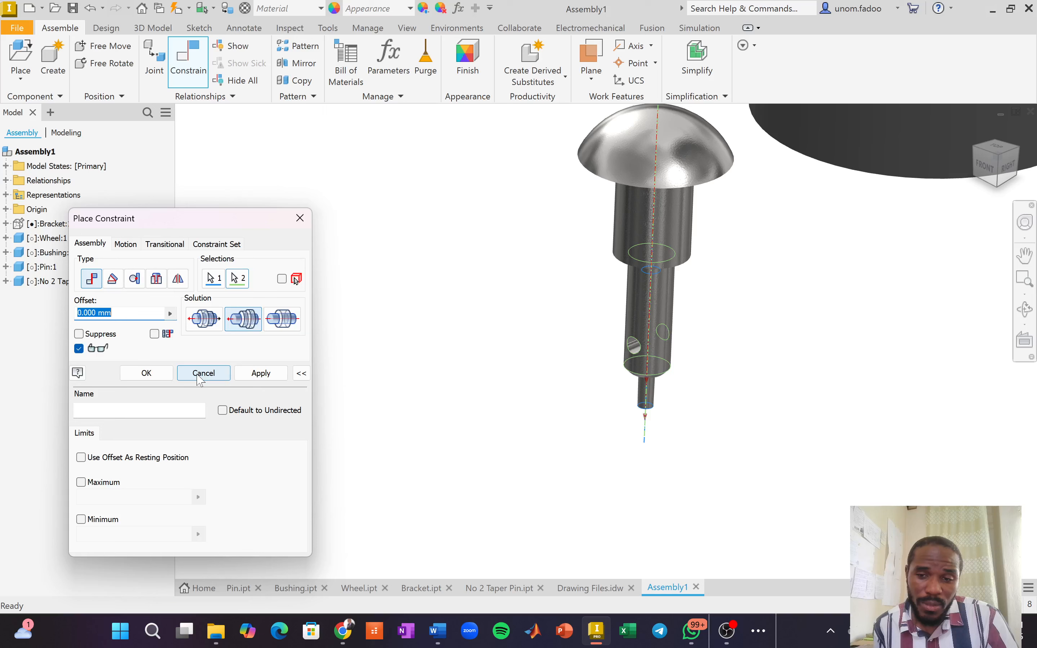
pyautogui.click(203, 373)
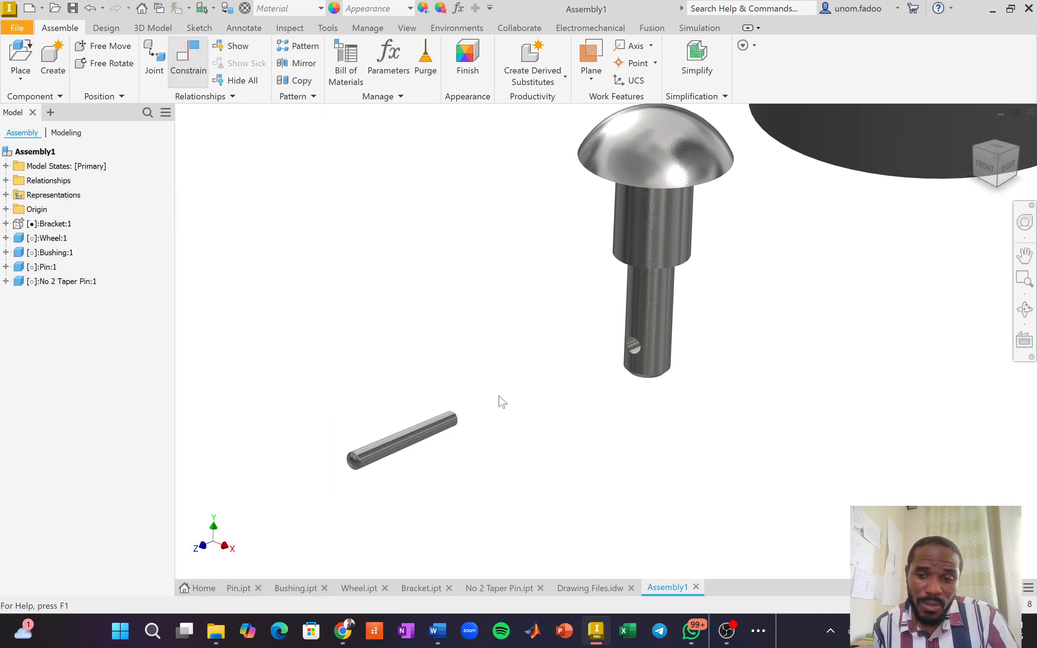
pyautogui.press('c')
# Pick the taper pin's axis and the pin's cross hole axis, viewed from the Right.
pyautogui.click(417, 437)
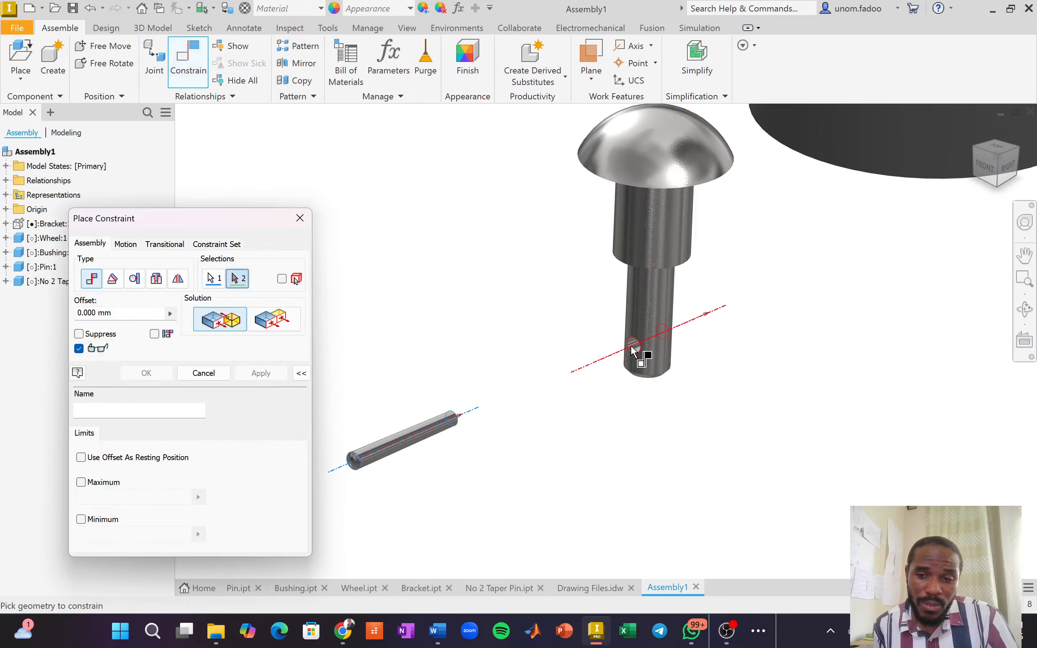
pyautogui.click(634, 349)
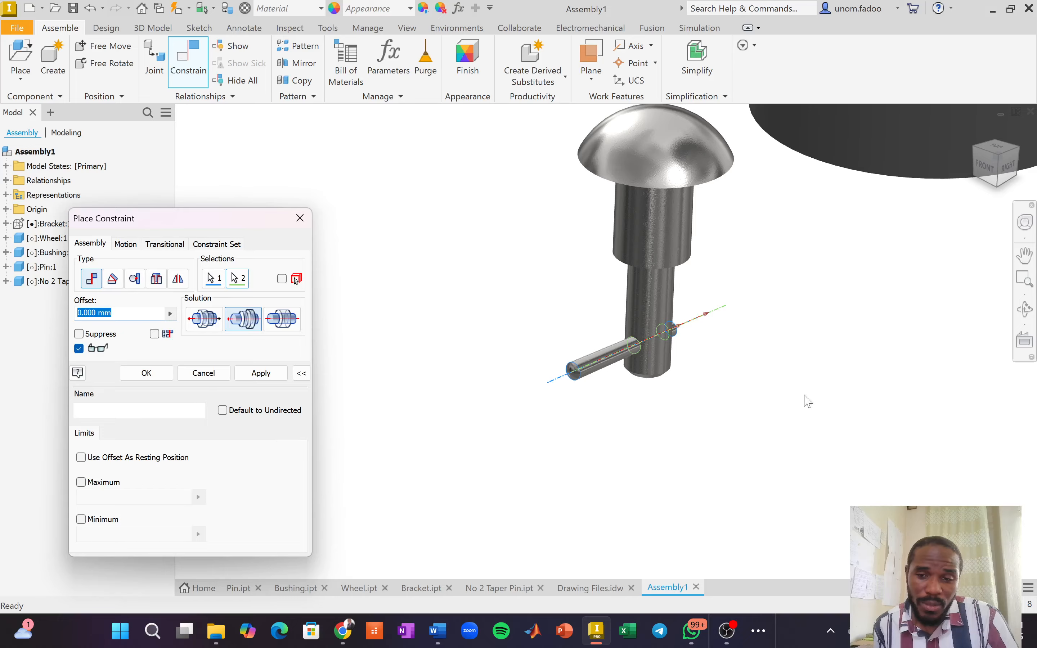
pyautogui.click(1001, 171)
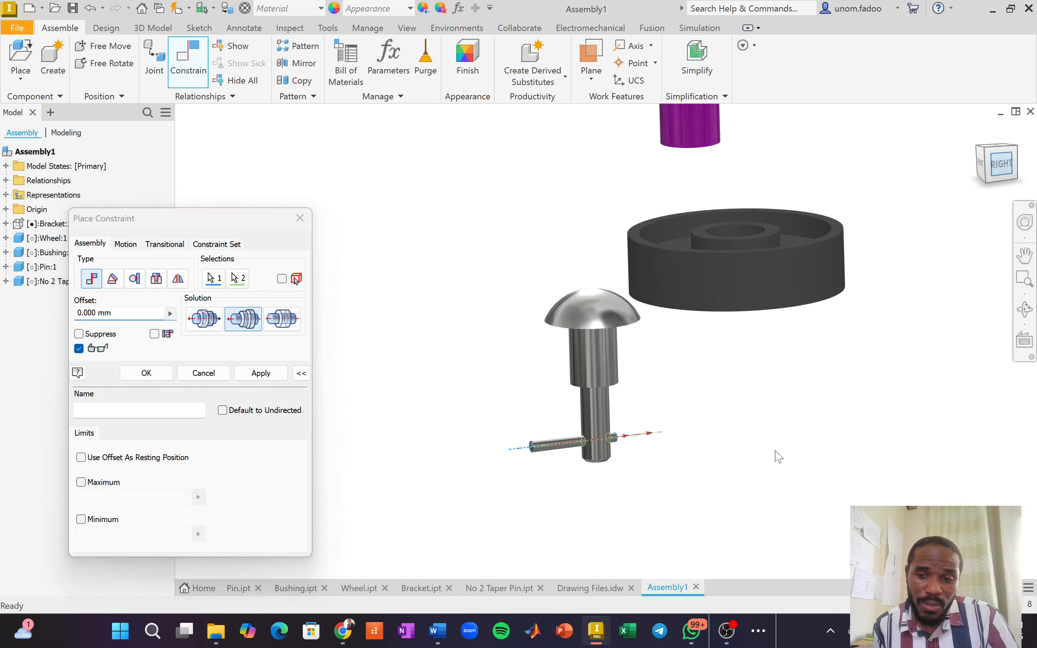
pyautogui.scroll(-5, 574, 489)
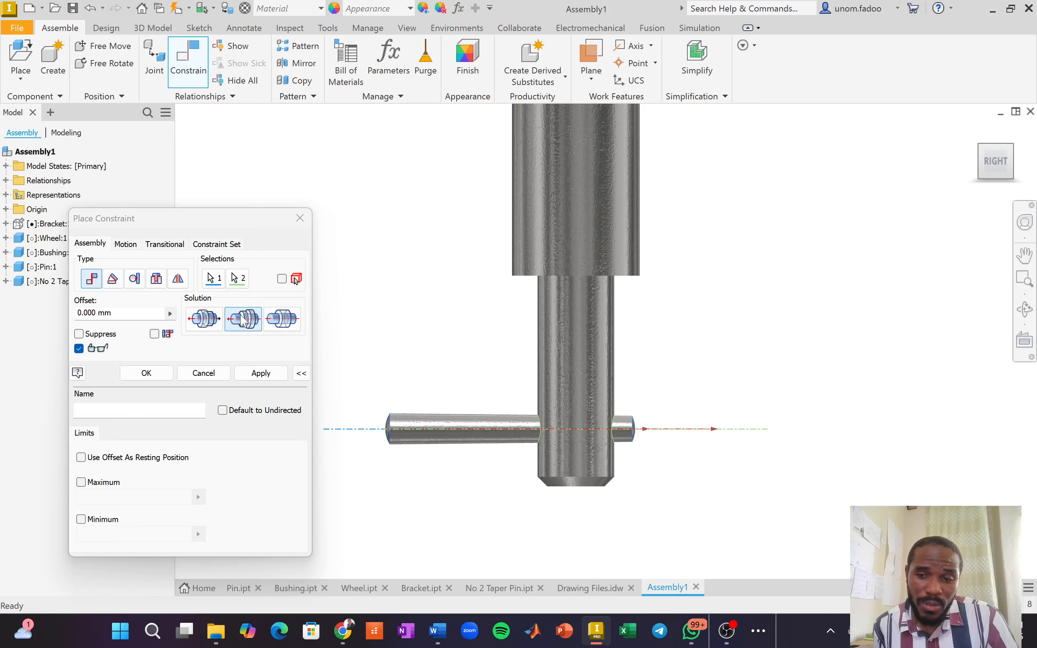
# Try the alternative solution, return to Aligned, and begin editing the offset.
pyautogui.click(286, 324)
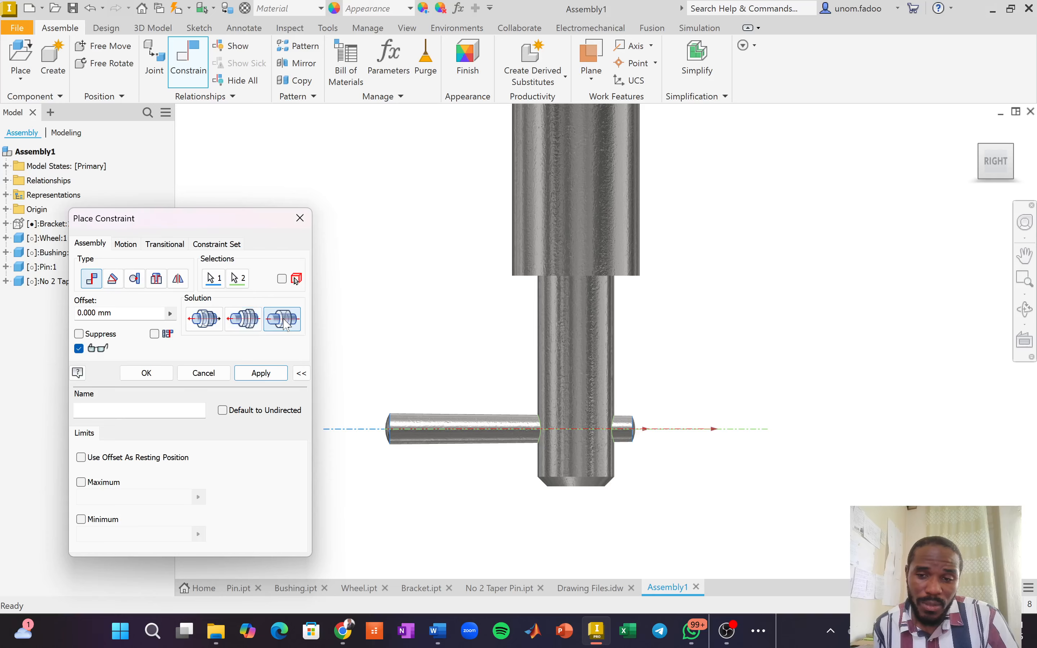
pyautogui.click(241, 320)
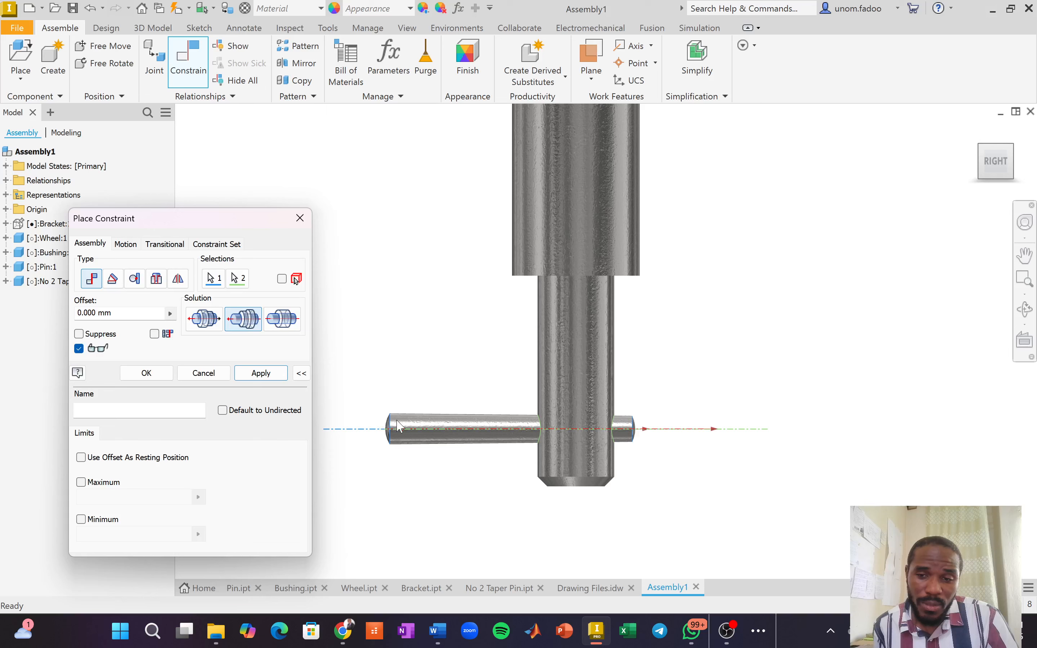
pyautogui.click(398, 420)
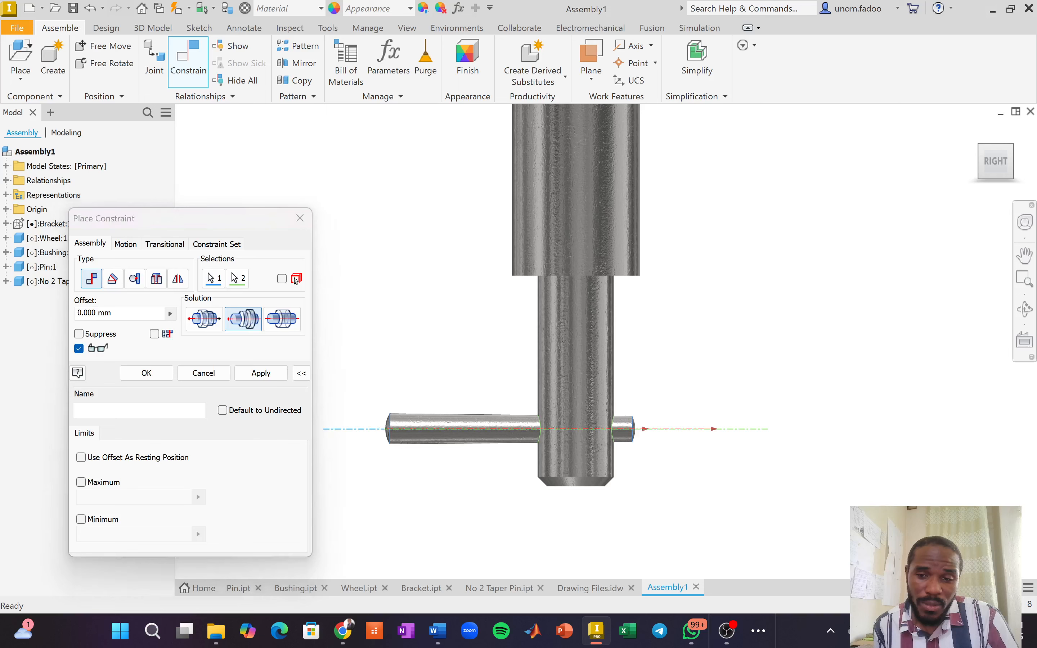
pyautogui.click(82, 314)
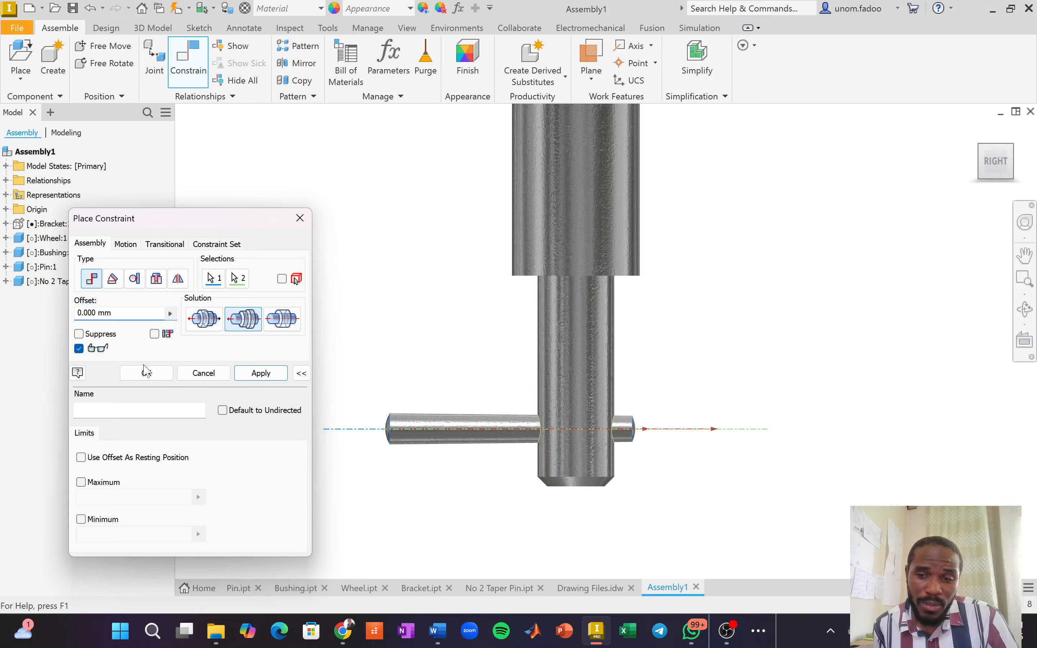
# Enter 3 in the offset field and view the assembly from the Right.
pyautogui.write('3')
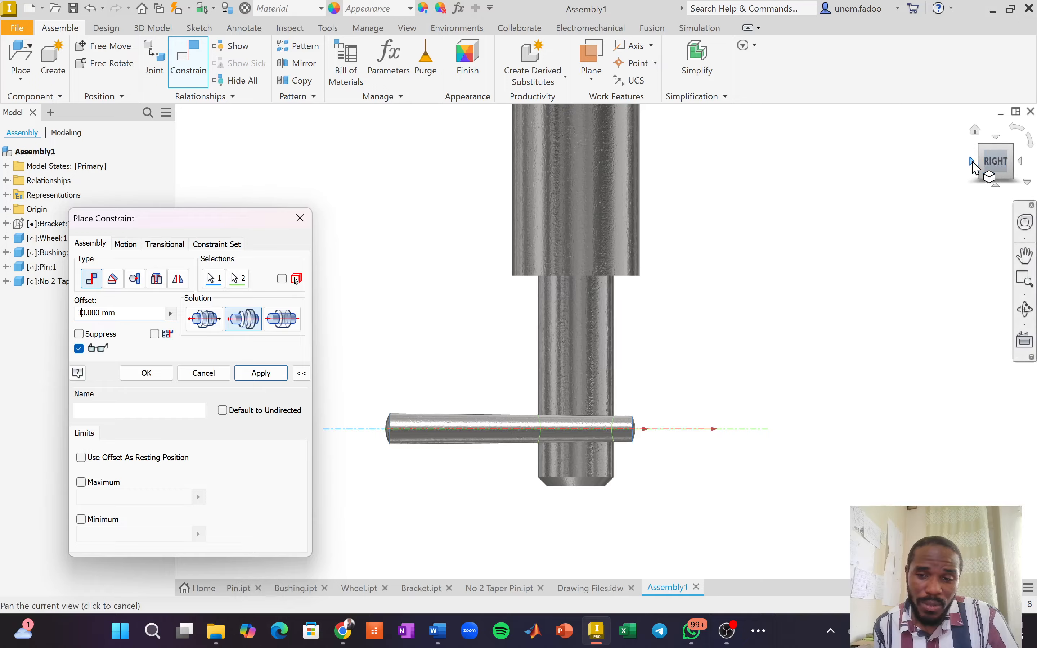
pyautogui.click(977, 174)
pyautogui.click(977, 173)
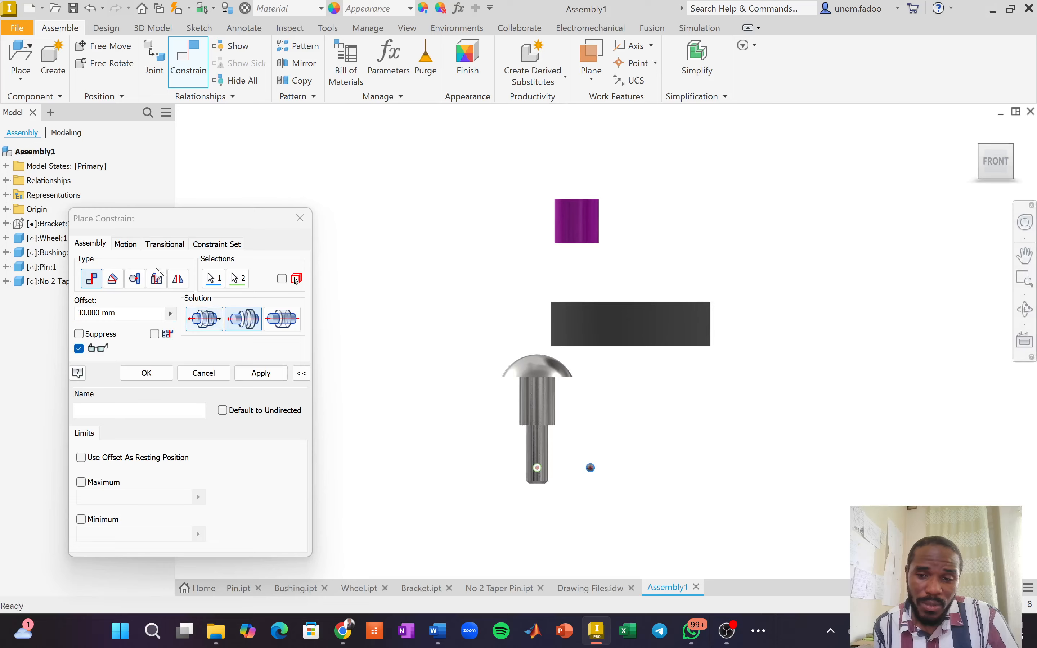
pyautogui.click(78, 313)
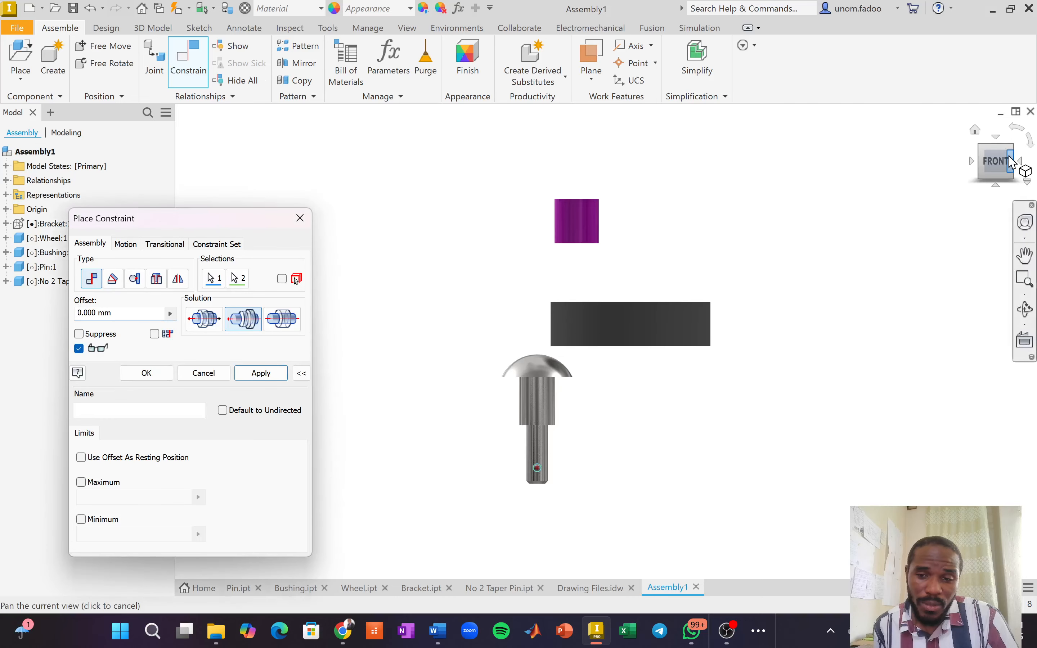
pyautogui.click(1024, 165)
pyautogui.scroll(6, 546, 486)
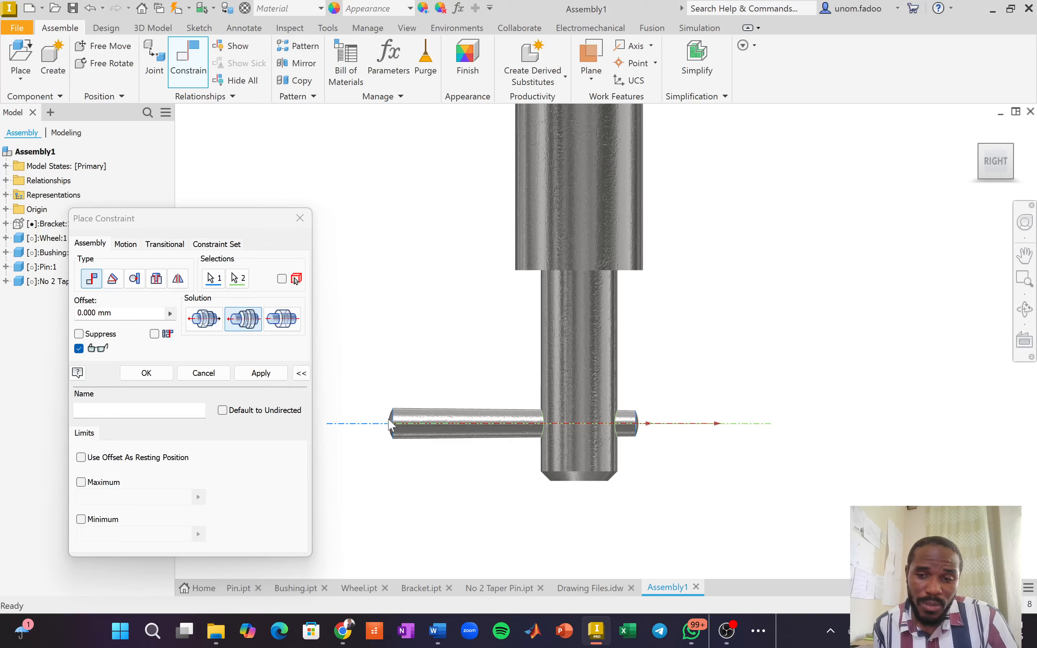
# Try Inline, keep the Opposed solution, and move the Place Constraint dialog aside.
pyautogui.click(284, 322)
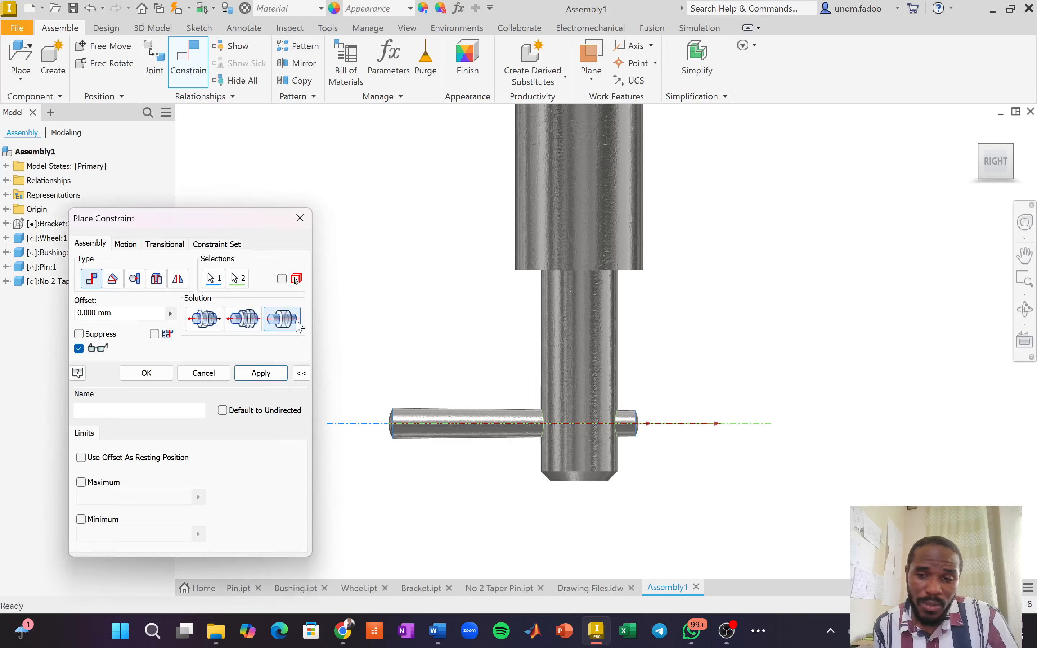
pyautogui.click(237, 326)
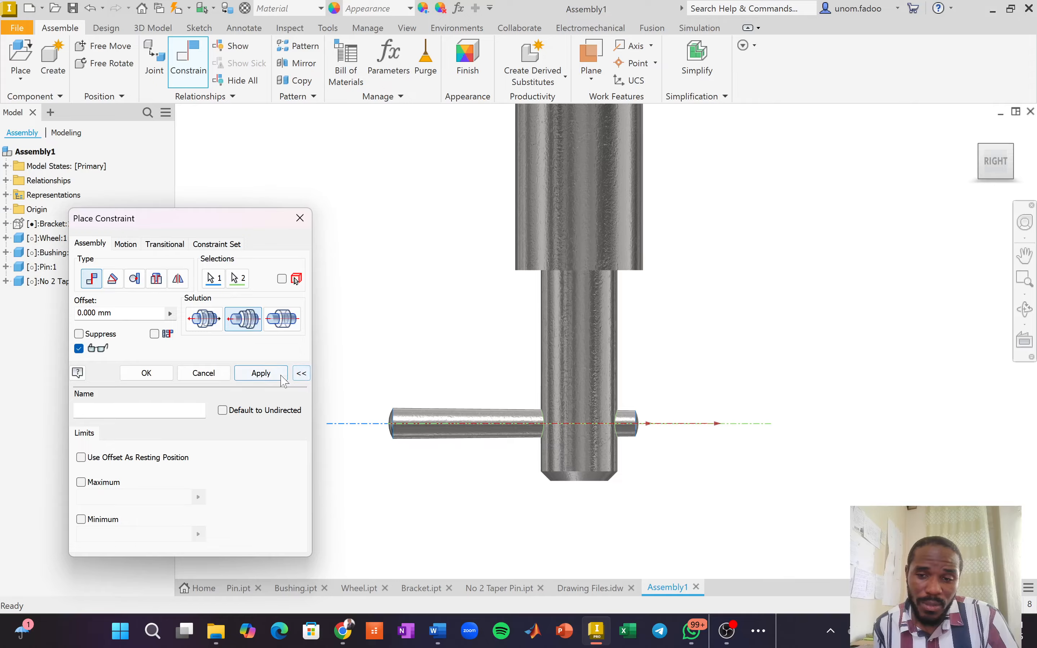
pyautogui.click(302, 373)
pyautogui.click(302, 373)
pyautogui.moveTo(196, 218); pyautogui.dragTo(180, 206)
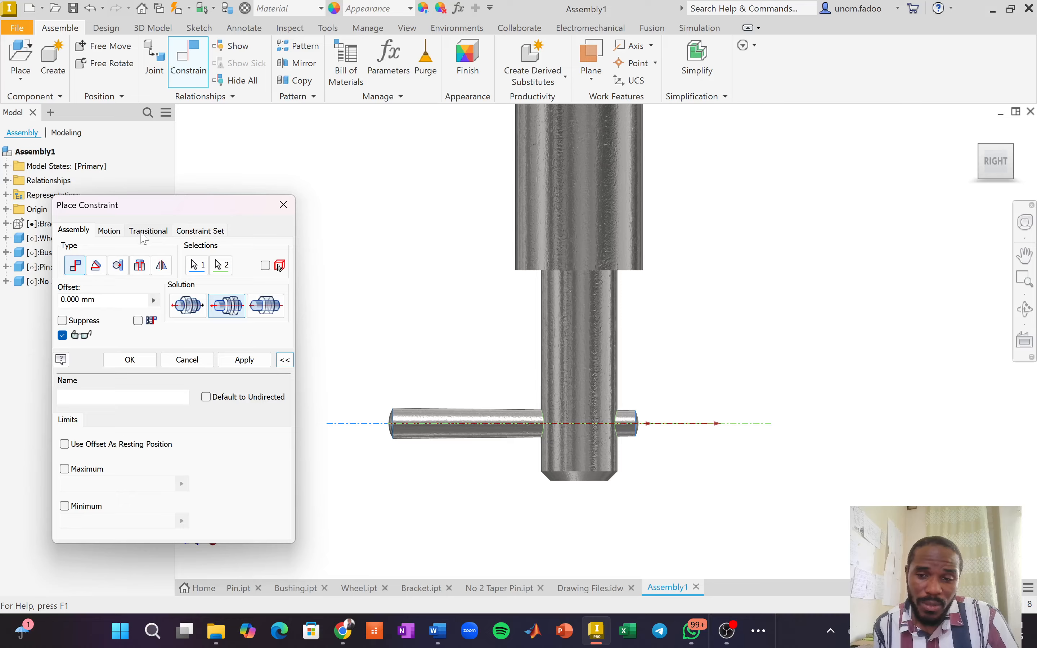
# Check the Transitional tab, return to Assembly, and pick the taper pin's axis.
pyautogui.click(144, 234)
pyautogui.click(74, 231)
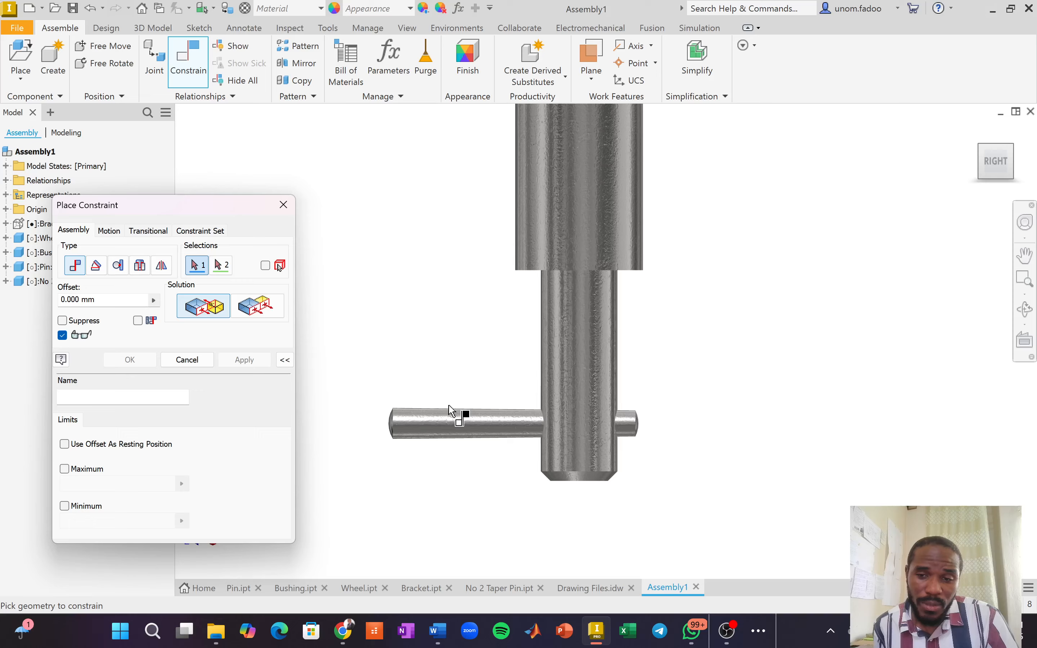
pyautogui.click(457, 421)
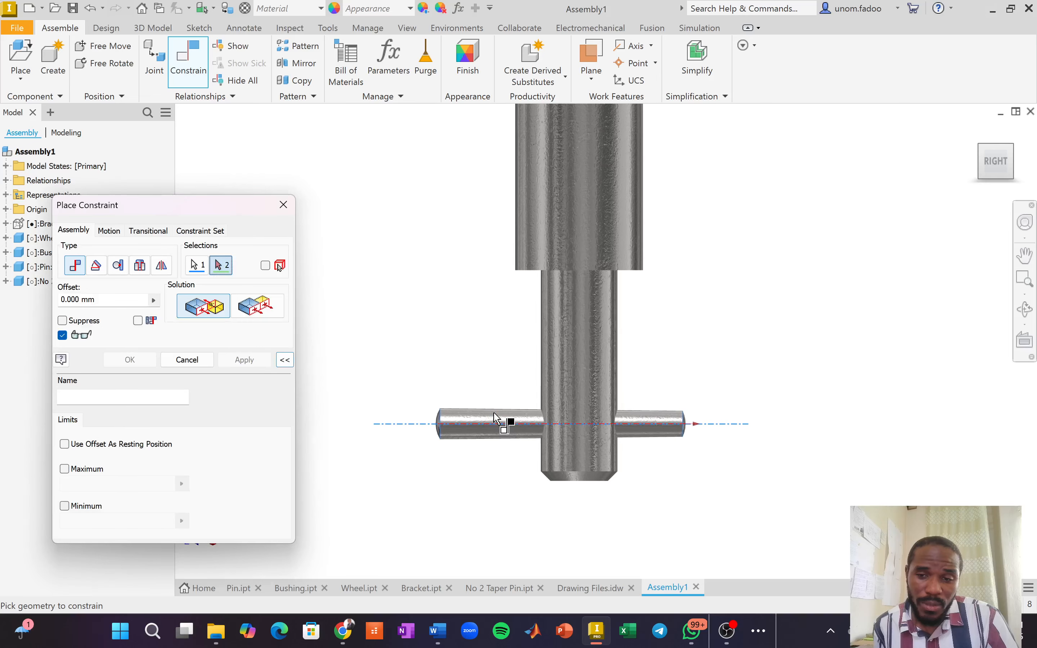
pyautogui.moveTo(494, 413); pyautogui.dragTo(508, 413)
# From the Home view, slide the taper pin along its axis, then cancel the constraint.
pyautogui.click(983, 147)
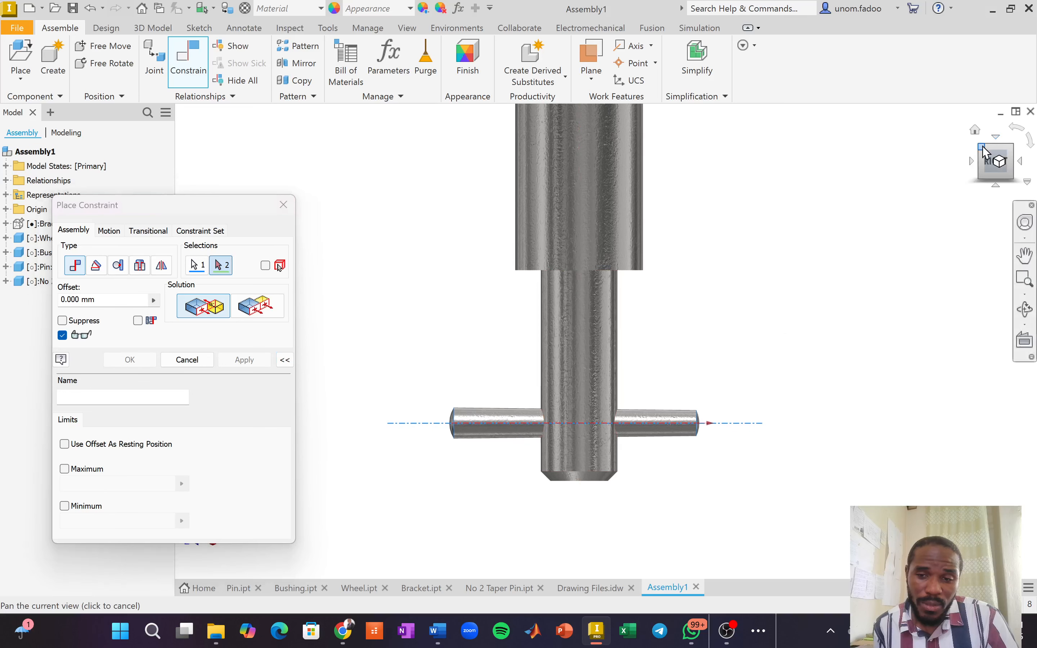
pyautogui.click(975, 130)
pyautogui.scroll(-4, 470, 477)
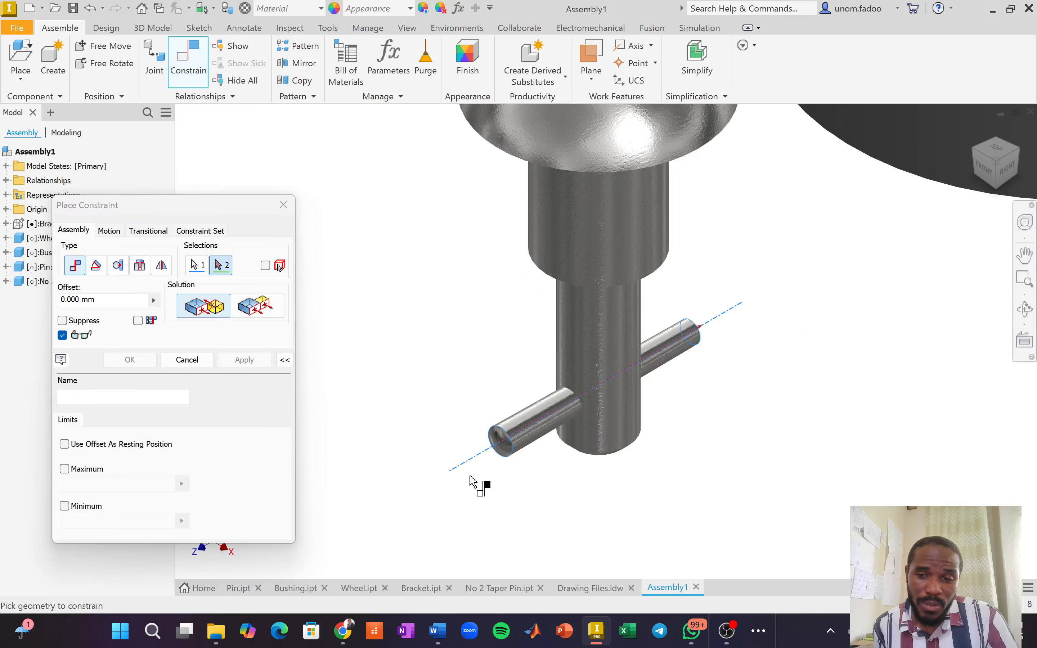
pyautogui.scroll(-3, 528, 424)
pyautogui.scroll(2, 570, 426)
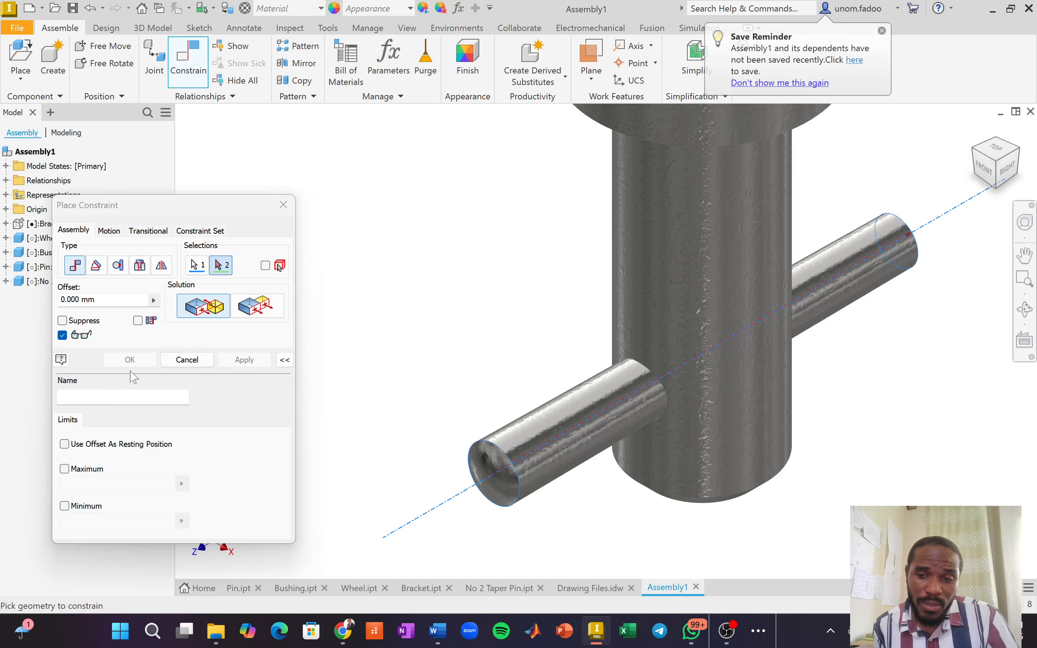
pyautogui.moveTo(567, 435); pyautogui.dragTo(490, 476)
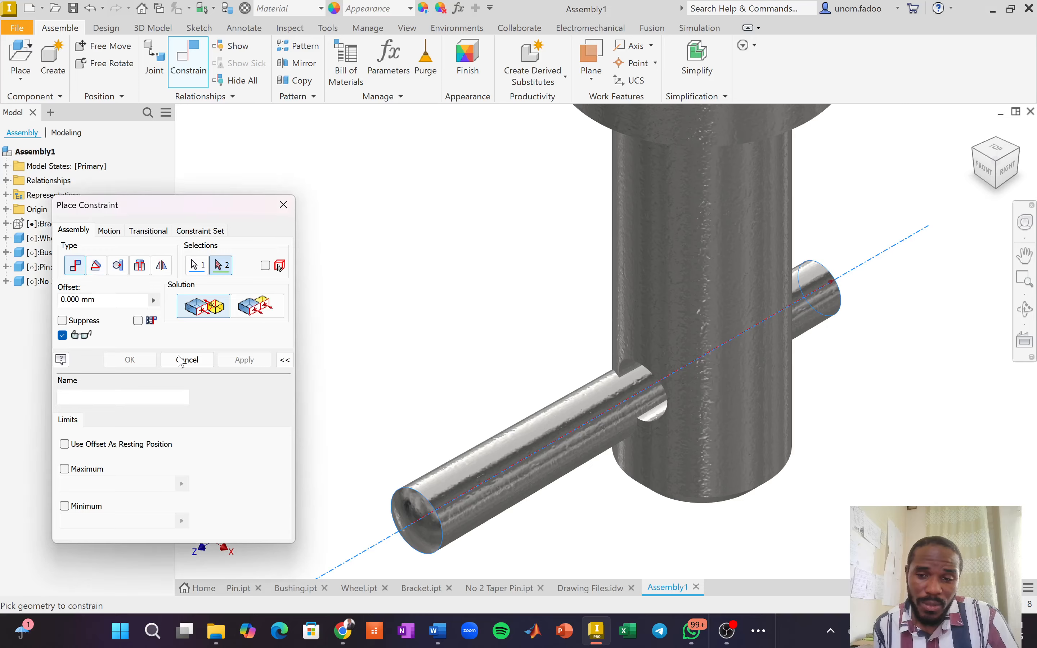
pyautogui.click(181, 361)
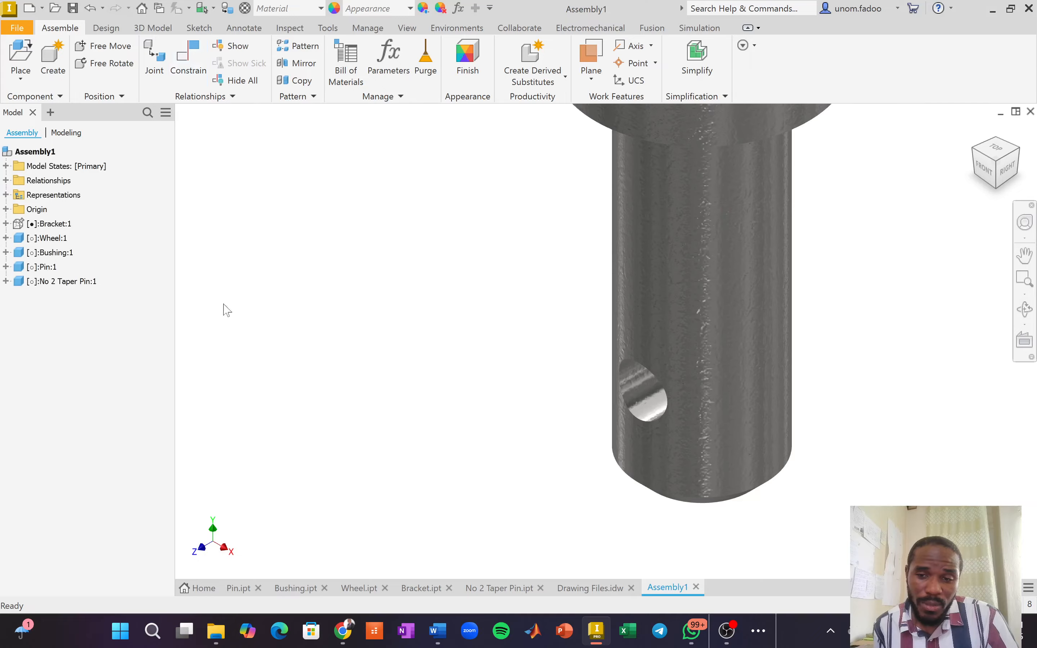
# Mate the taper pin's axis to the pin shaft's axis and apply it.
pyautogui.scroll(-5, 408, 386)
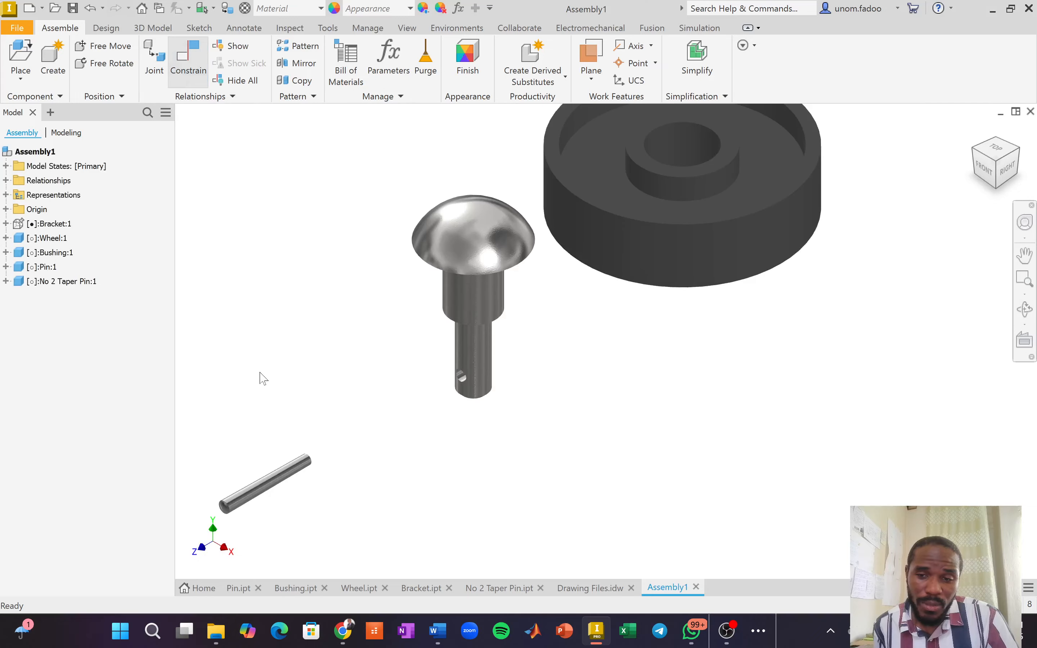
pyautogui.press('c')
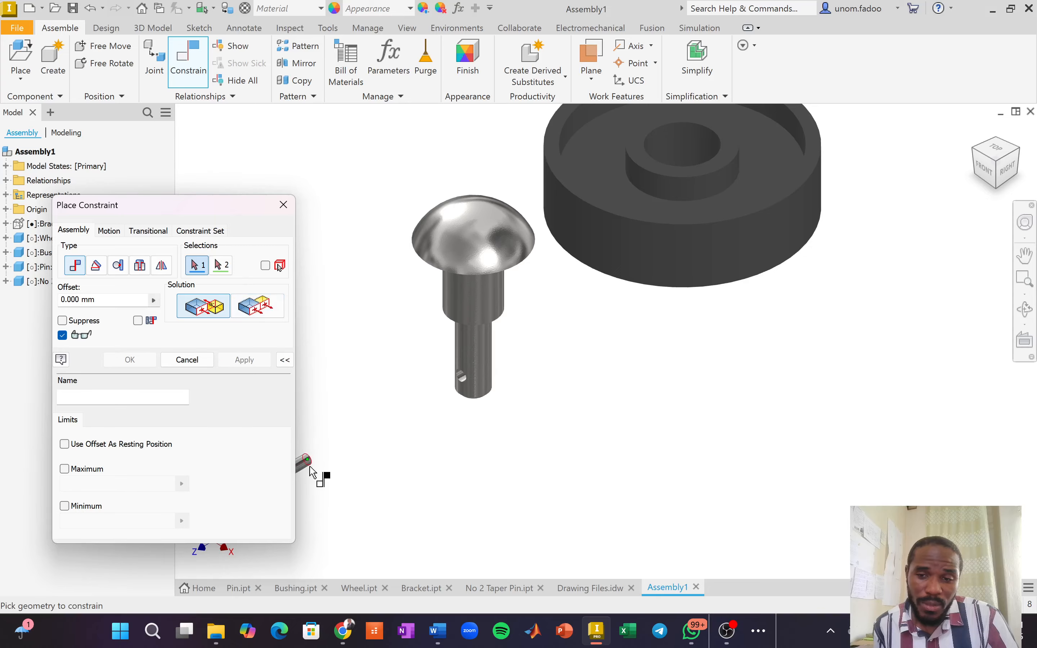
pyautogui.click(311, 471)
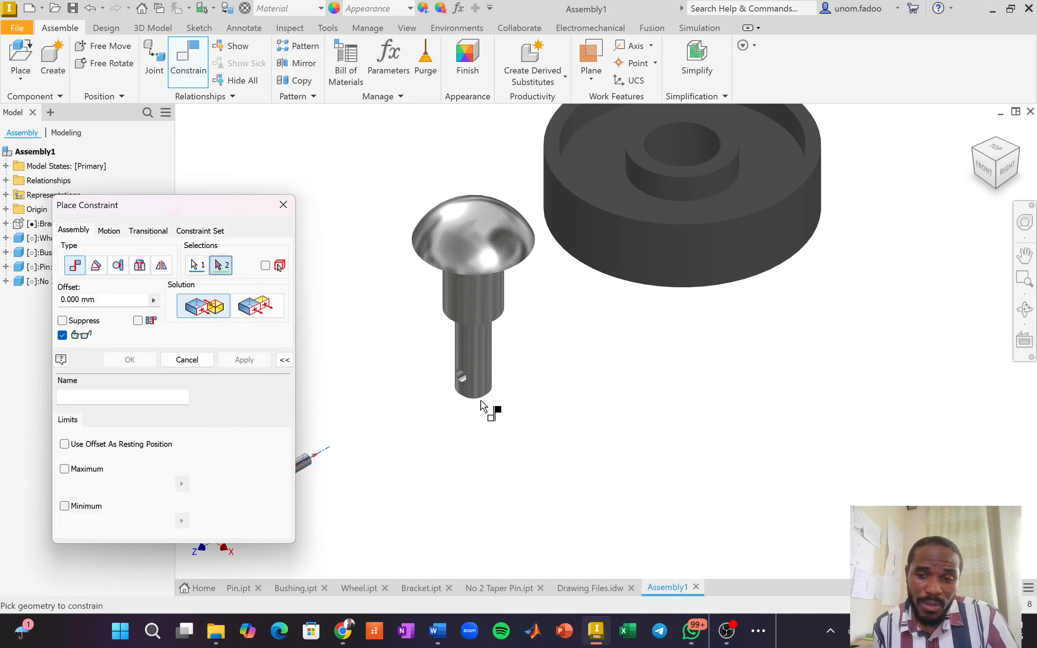
pyautogui.click(460, 377)
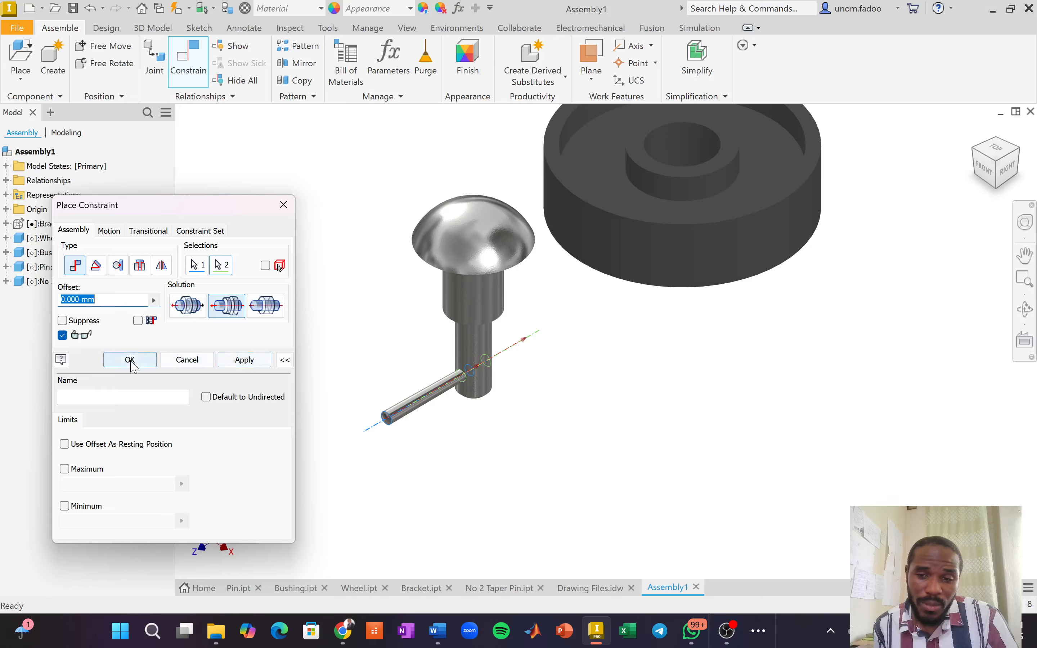
pyautogui.click(245, 360)
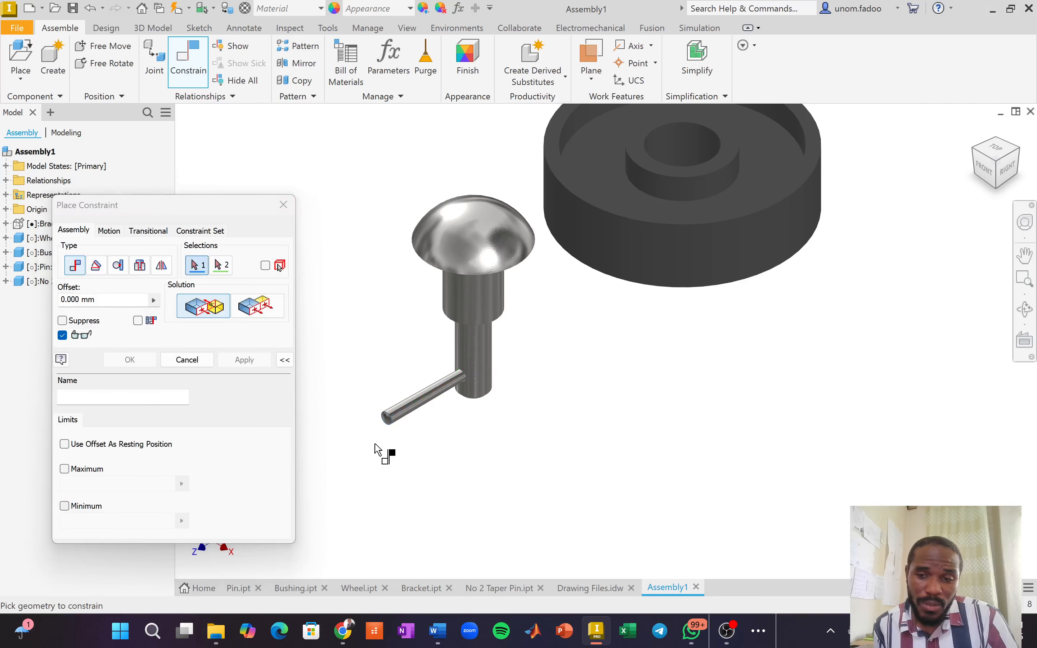
# Close the constraint dialog and make the Bracket visible again.
pyautogui.click(284, 204)
pyautogui.rightClick(43, 225)
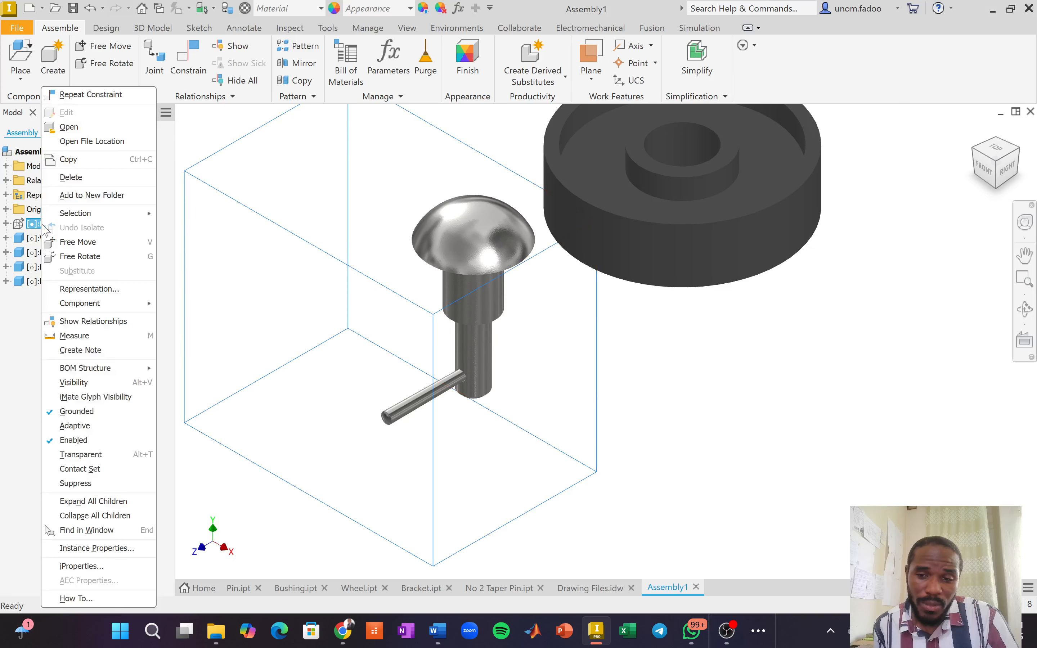
pyautogui.click(77, 382)
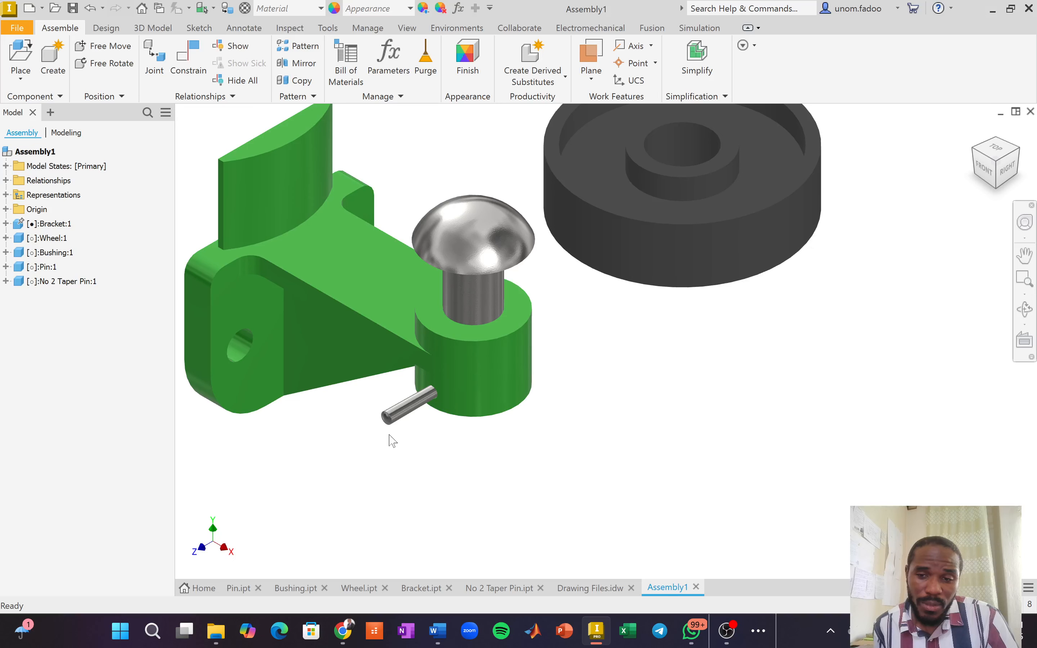
pyautogui.scroll(6, 390, 424)
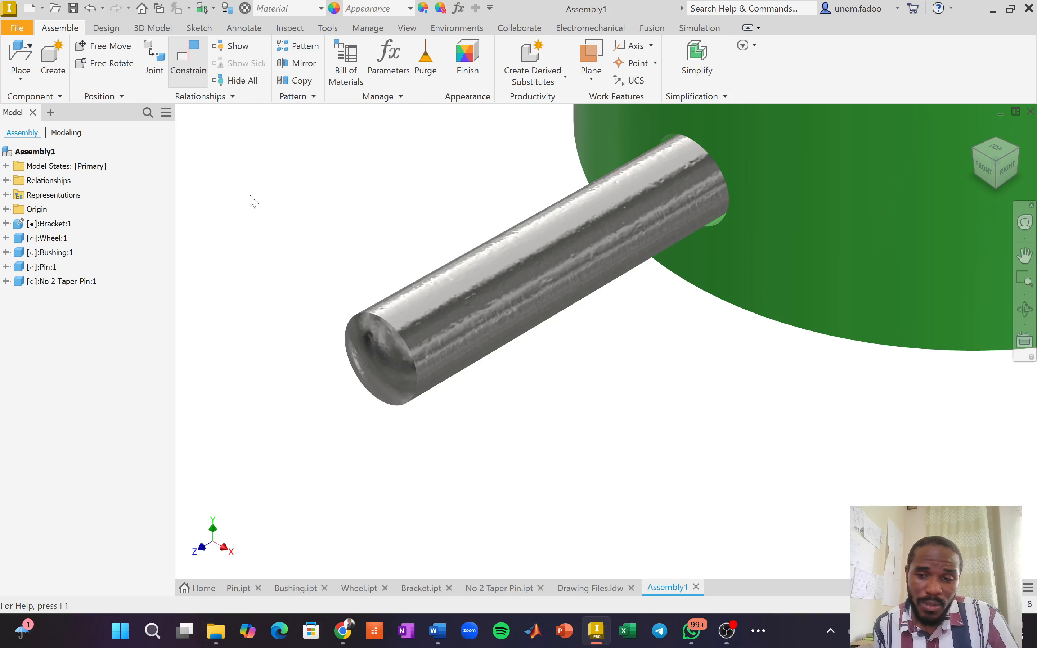
pyautogui.click(390, 328)
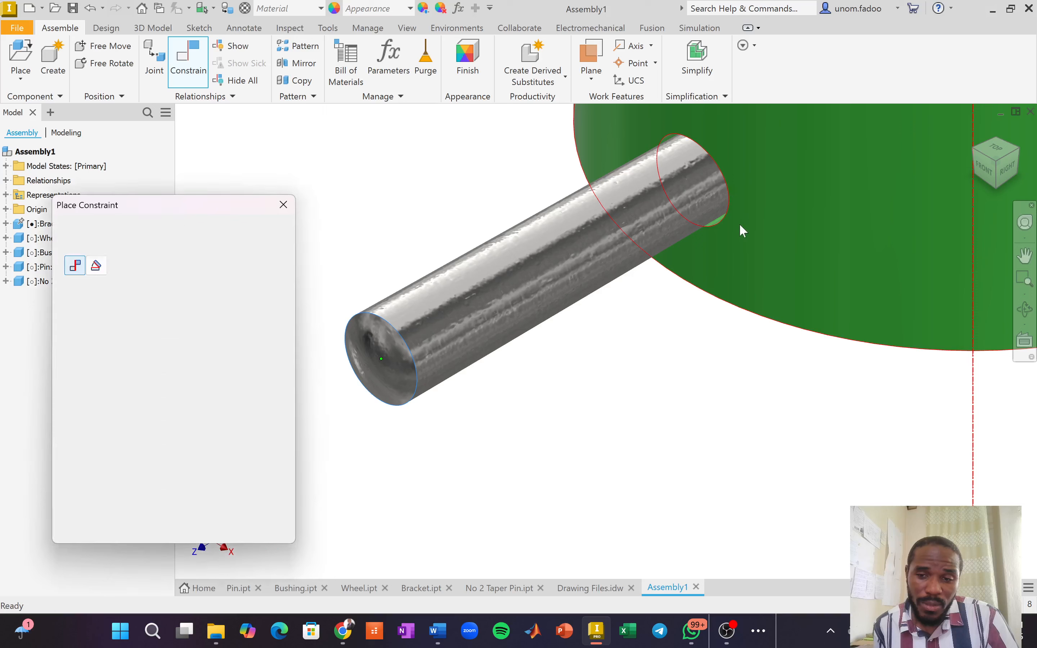
pyautogui.click(743, 230)
pyautogui.scroll(-5, 741, 245)
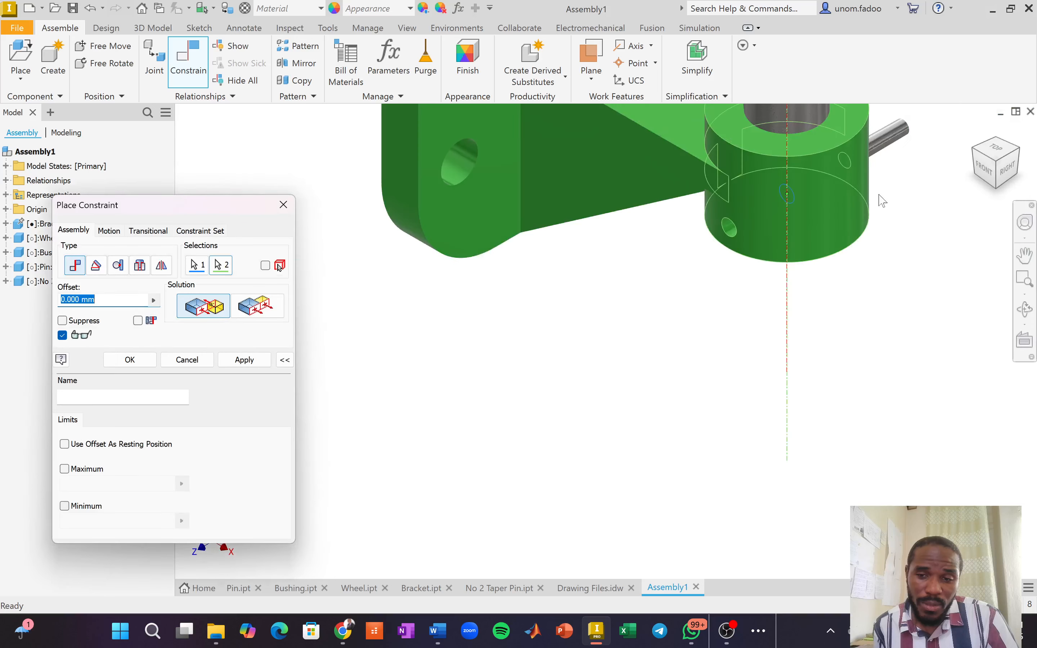
pyautogui.click(187, 360)
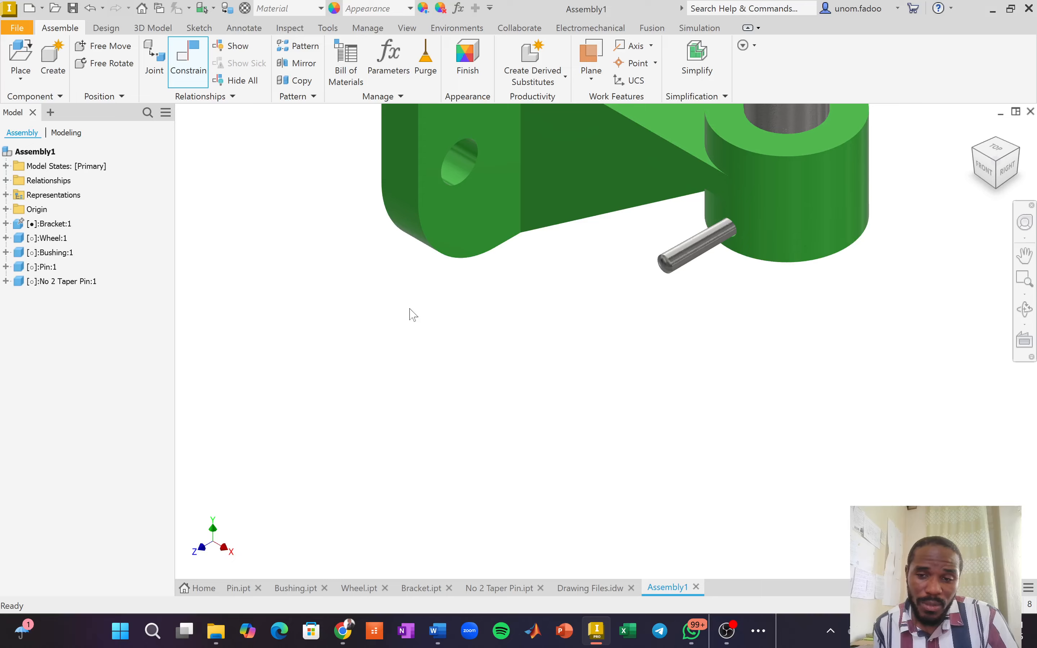
pyautogui.scroll(4, 712, 257)
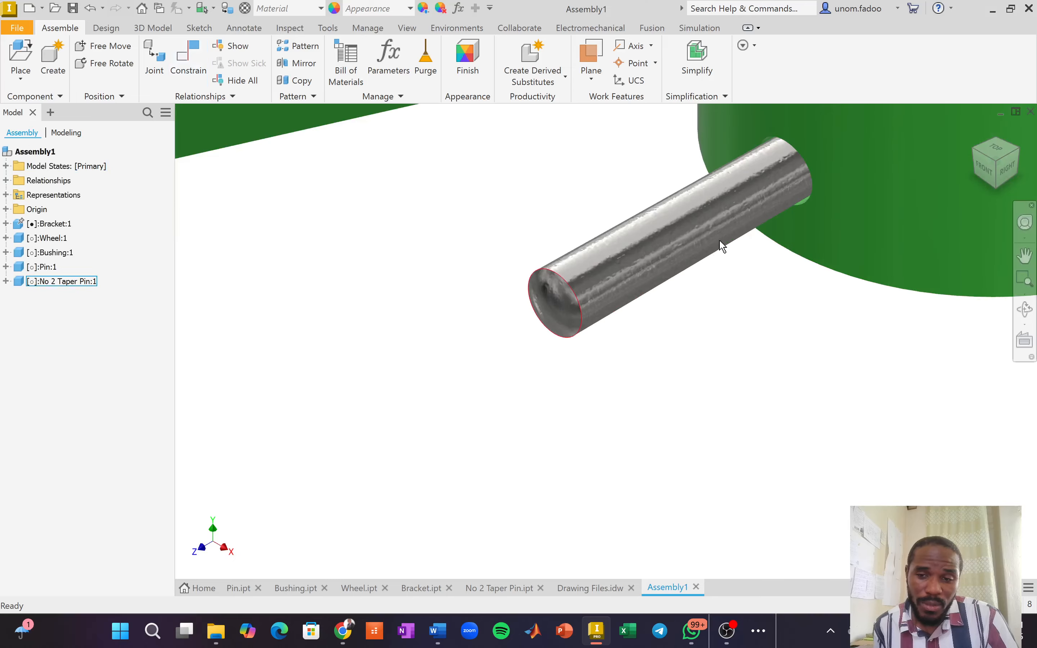
pyautogui.scroll(3, 685, 217)
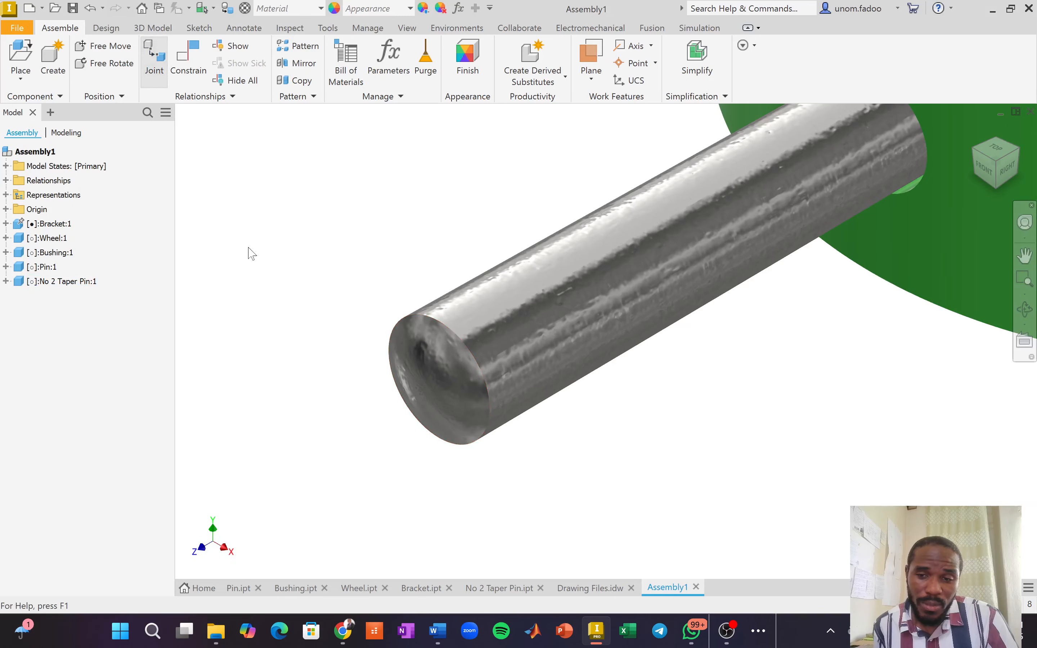
# Set the joint type to Rigid and pick the taper pin's end edge and the bracket hole's edge.
pyautogui.click(140, 270)
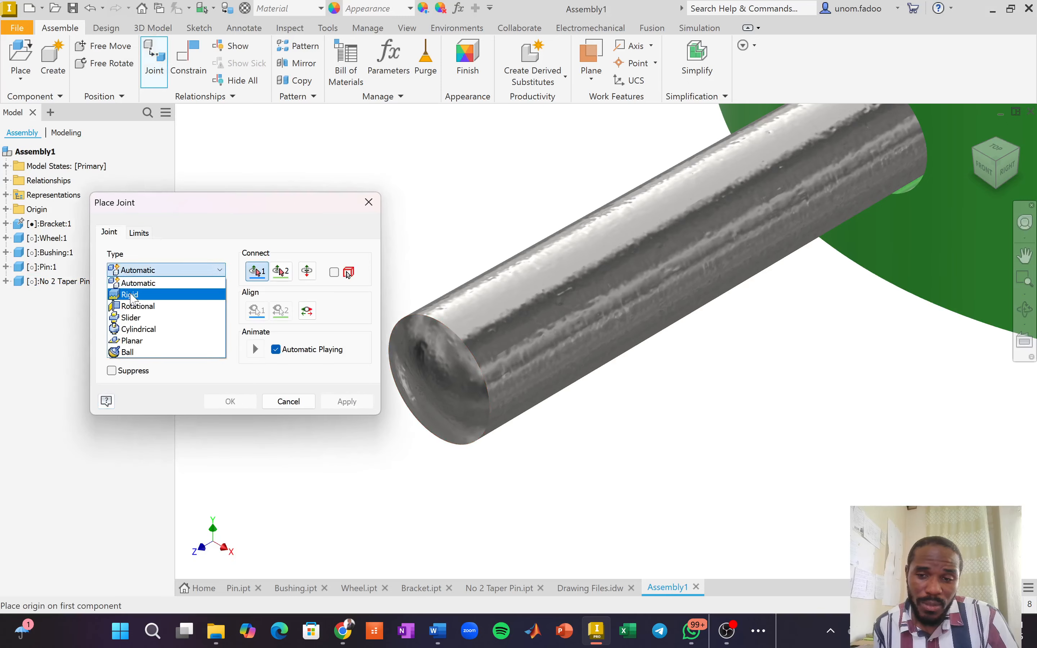
pyautogui.click(131, 295)
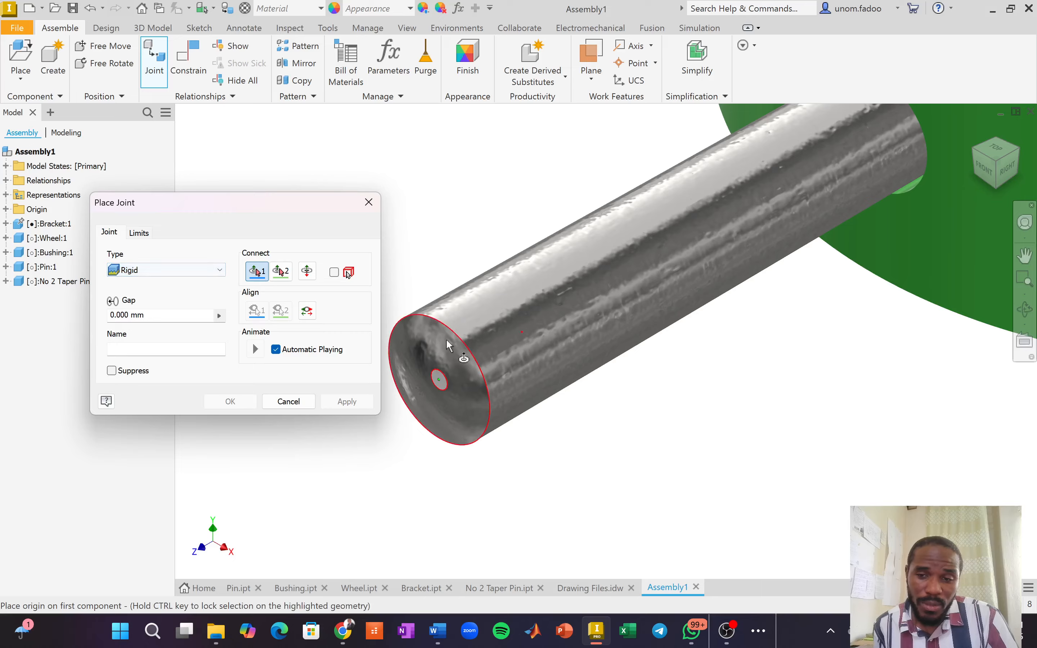
pyautogui.click(469, 356)
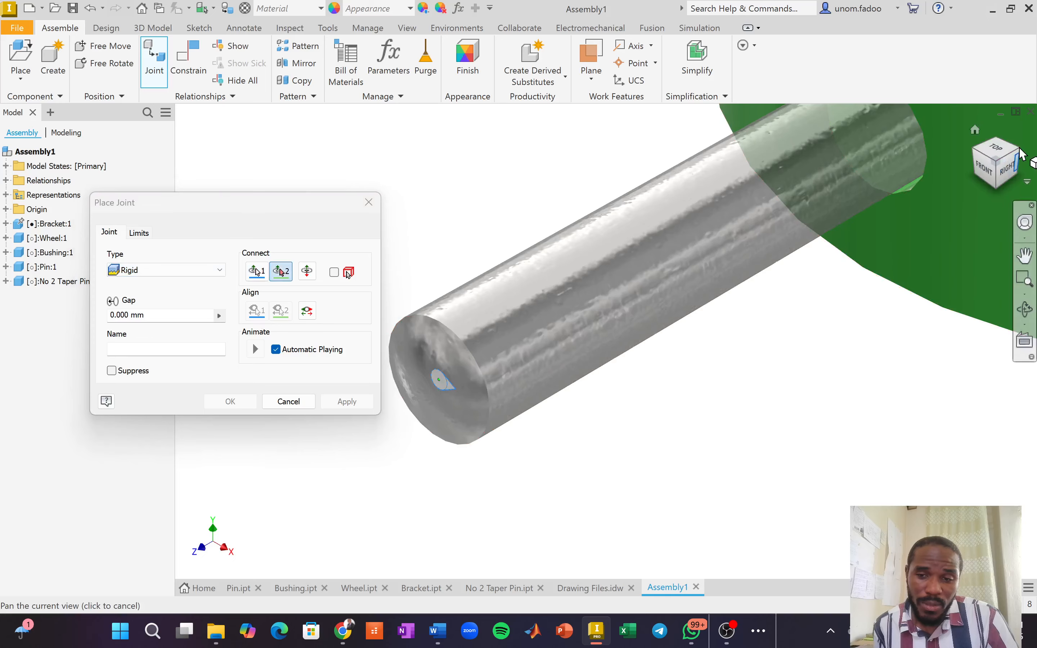
pyautogui.scroll(-2, 925, 138)
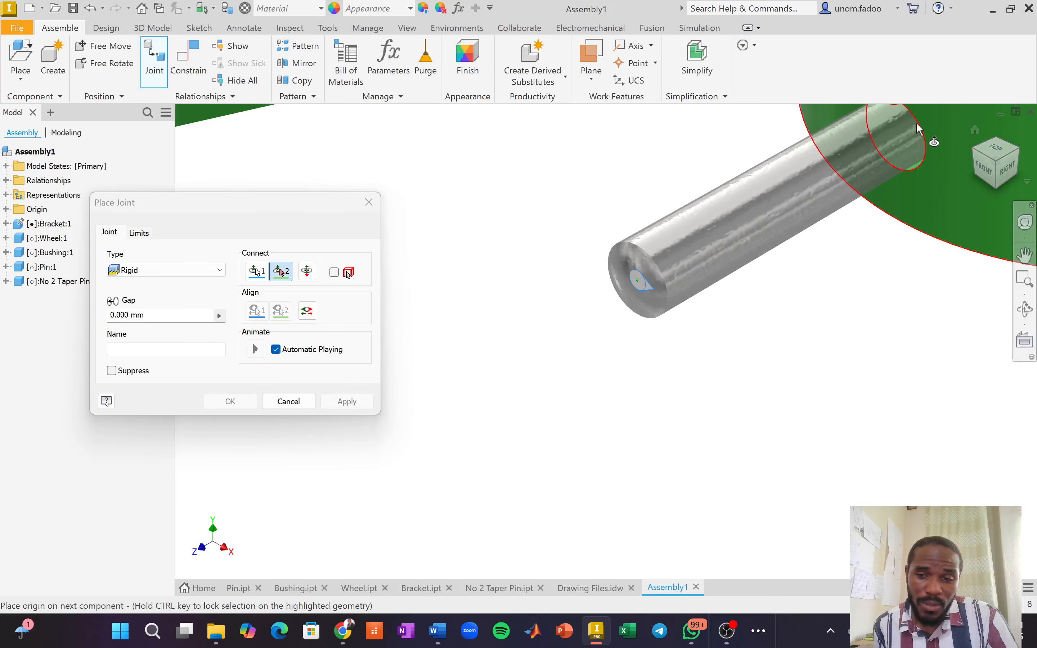
pyautogui.click(884, 143)
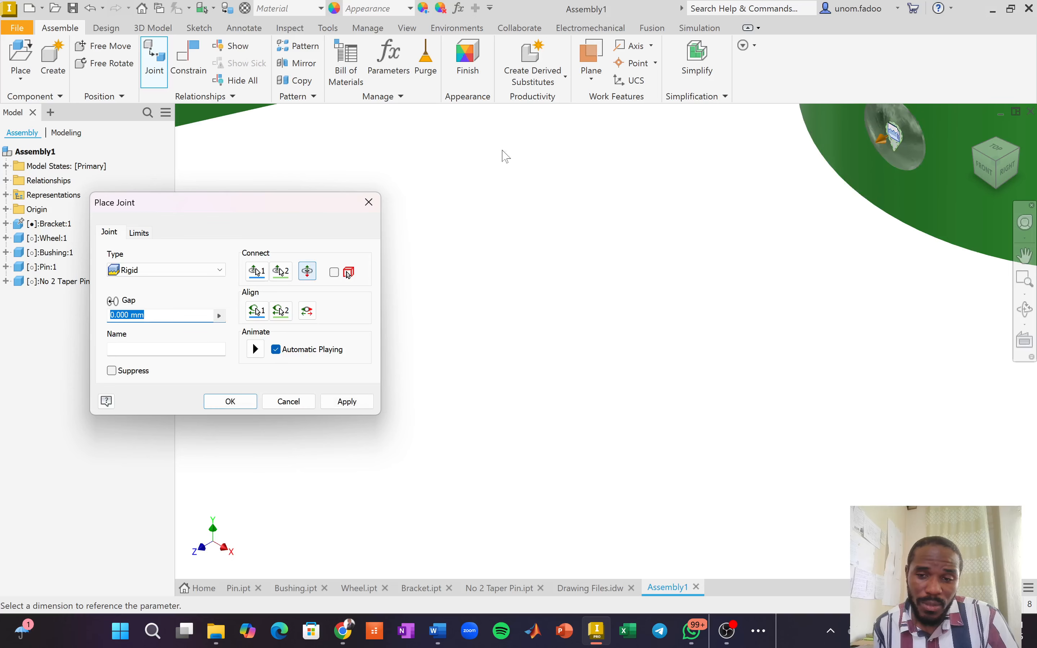
# Pan toward the hole and set the ViewCube to a flat Right view.
pyautogui.moveTo(684, 295); pyautogui.dragTo(476, 418, button='middle')
pyautogui.scroll(4, 911, 284)
pyautogui.scroll(-5, 909, 272)
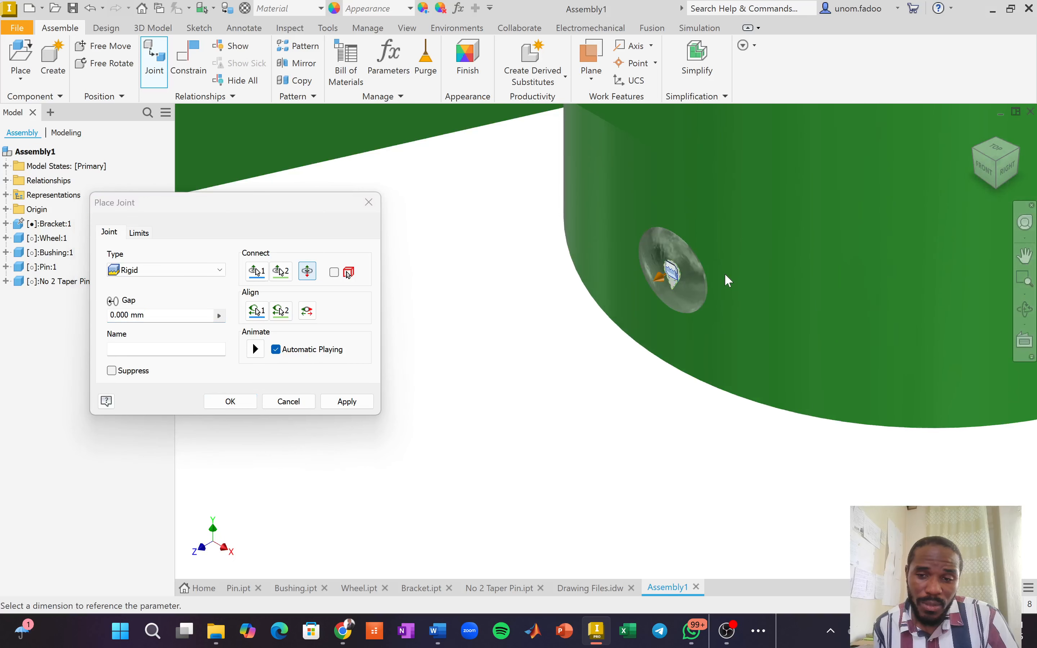
pyautogui.scroll(-3, 729, 281)
pyautogui.scroll(3, 768, 220)
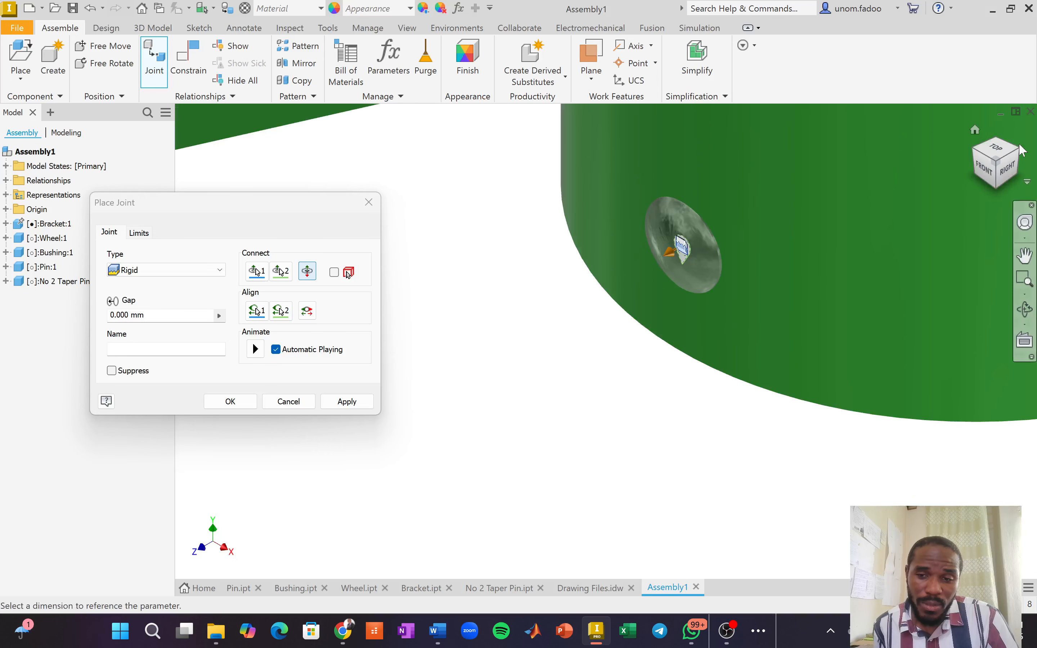
pyautogui.click(1003, 165)
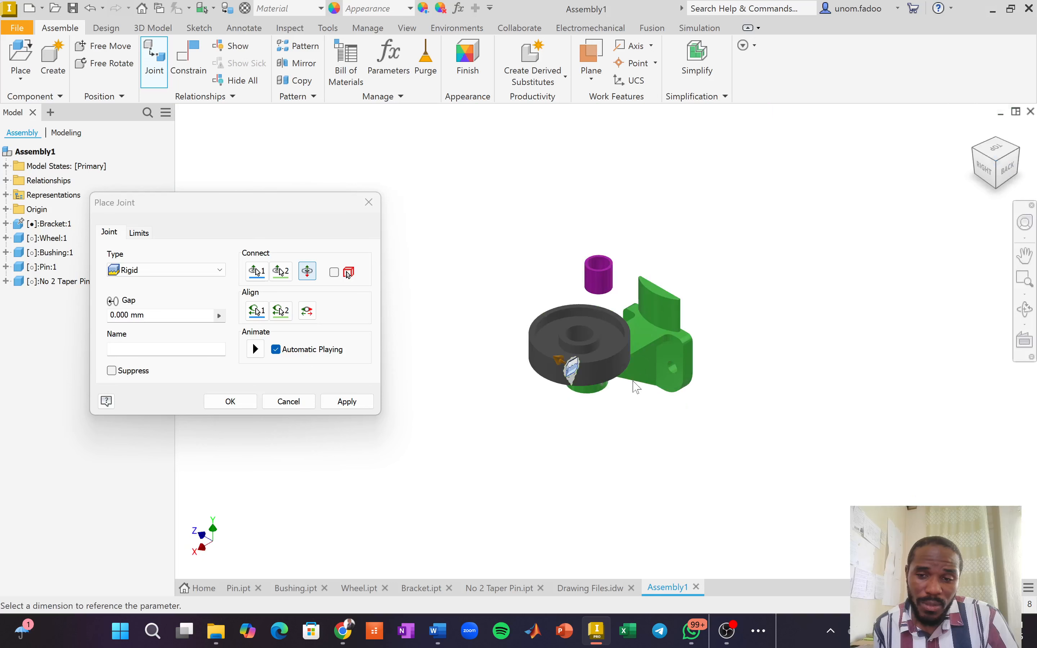
pyautogui.click(999, 174)
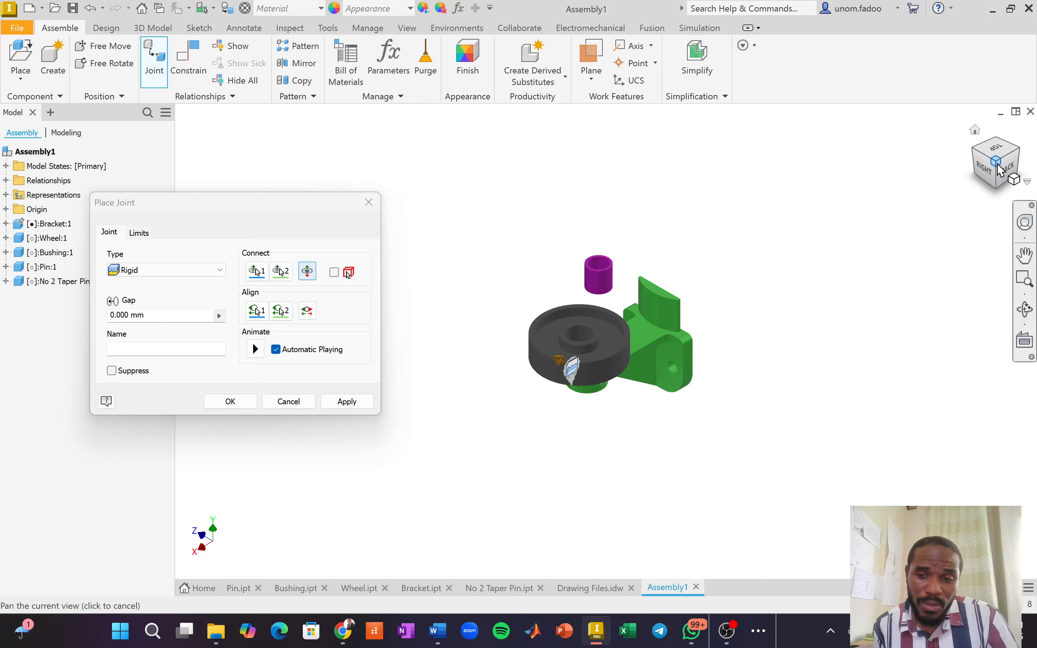
pyautogui.scroll(-10, 599, 394)
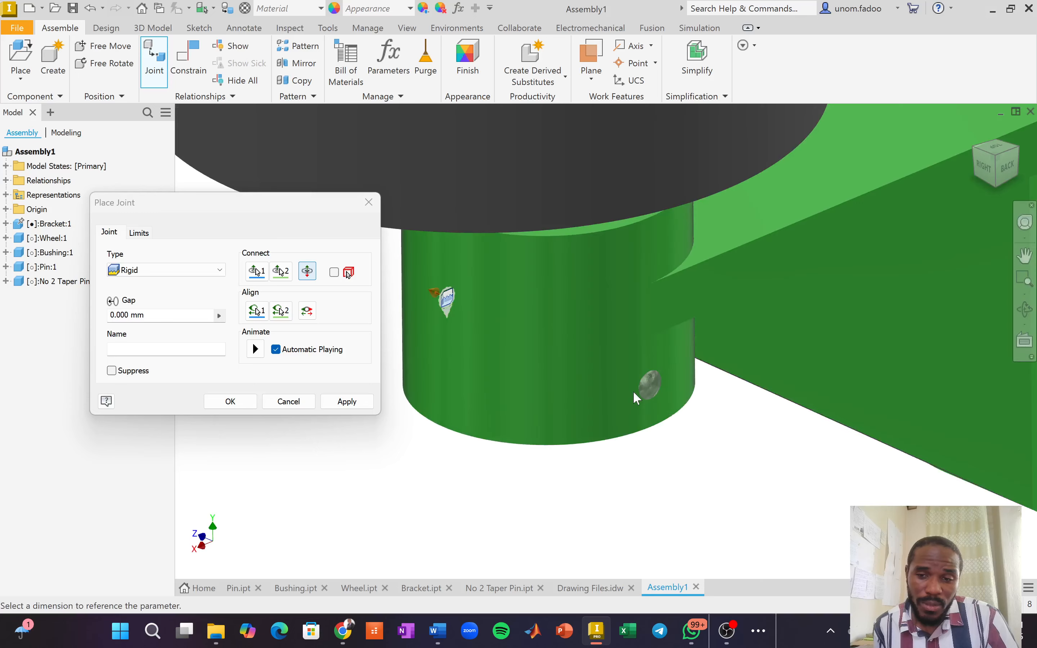
pyautogui.scroll(5, 668, 388)
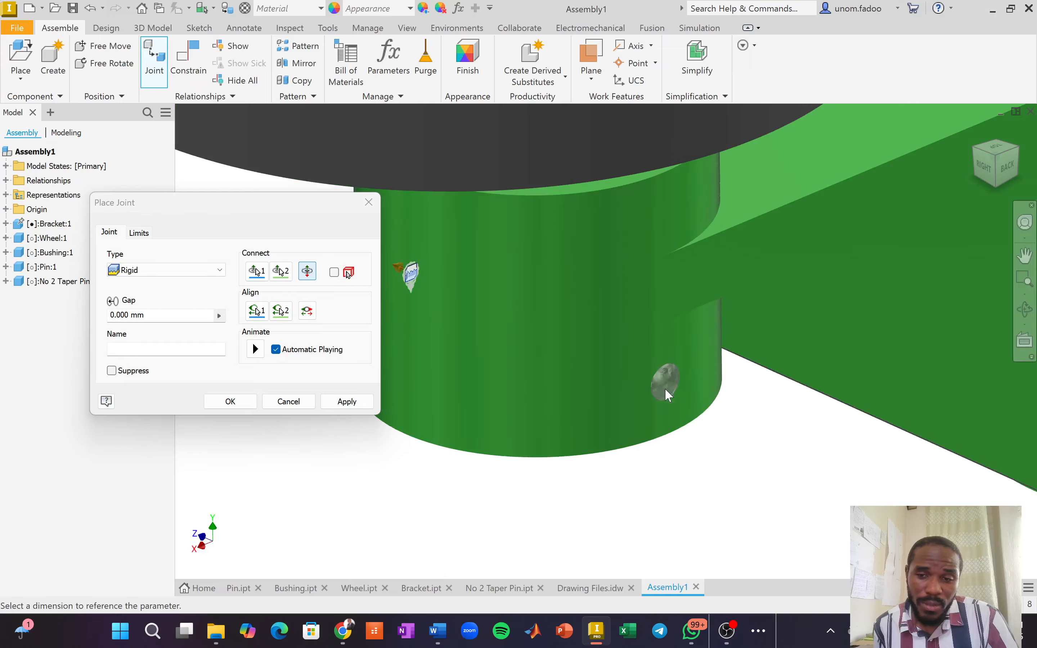
pyautogui.click(983, 170)
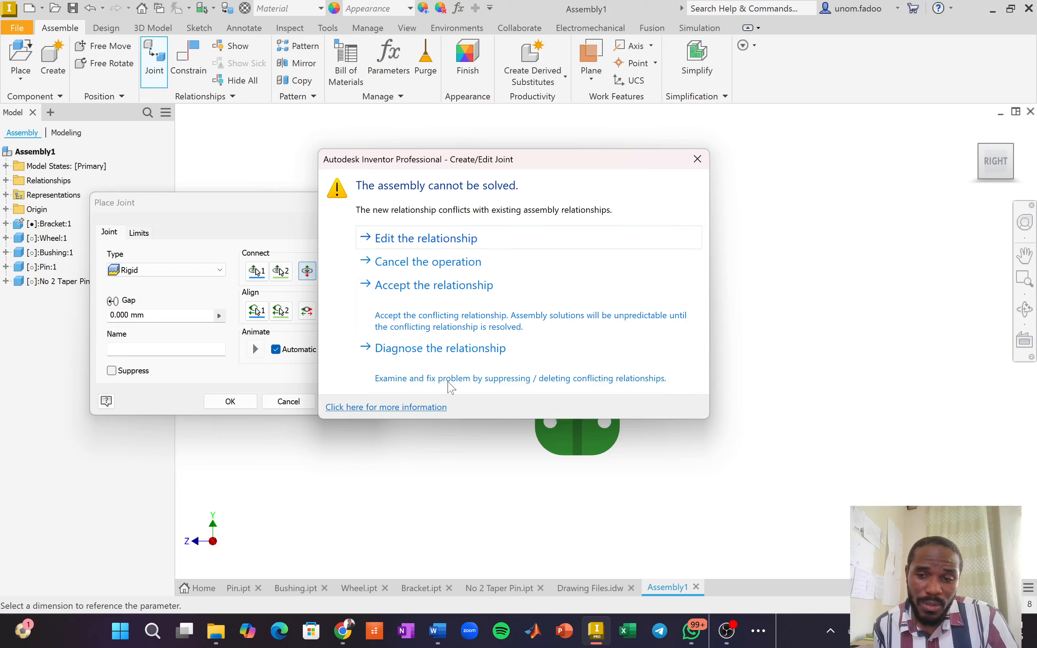
# Diagnose the conflict and expand the taper pin, Pin:1 and bracket relationship nodes.
pyautogui.click(445, 348)
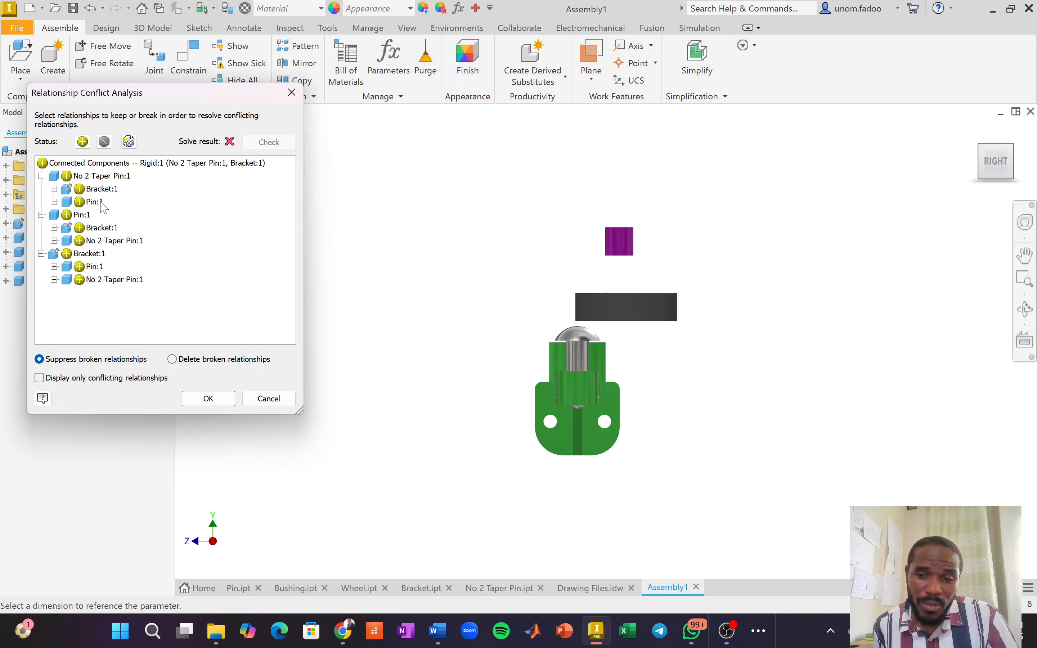
pyautogui.click(54, 189)
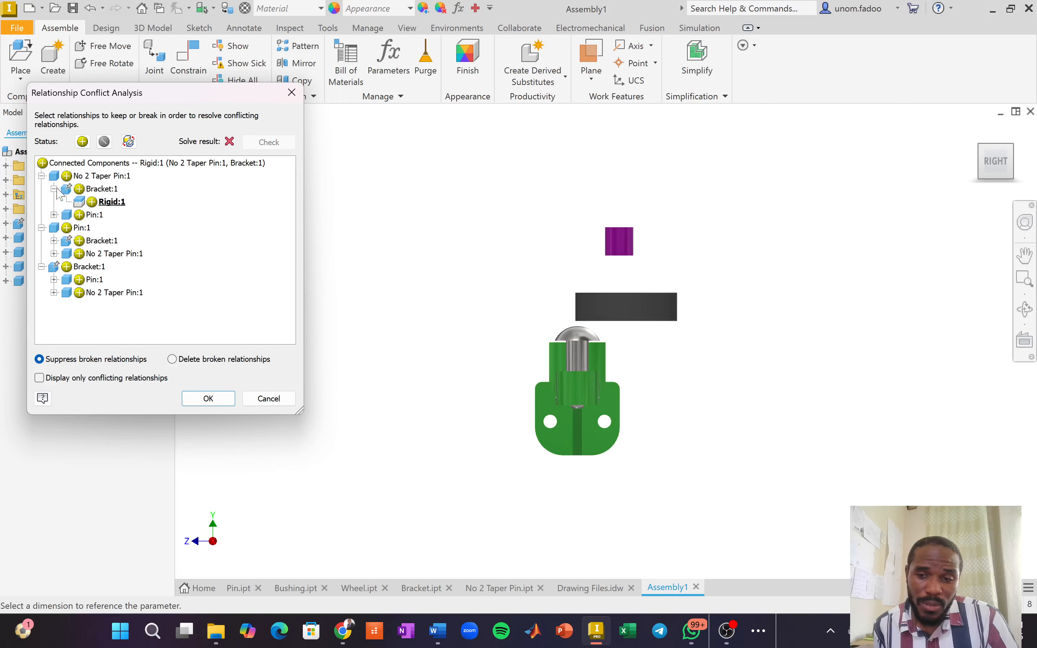
pyautogui.click(61, 214)
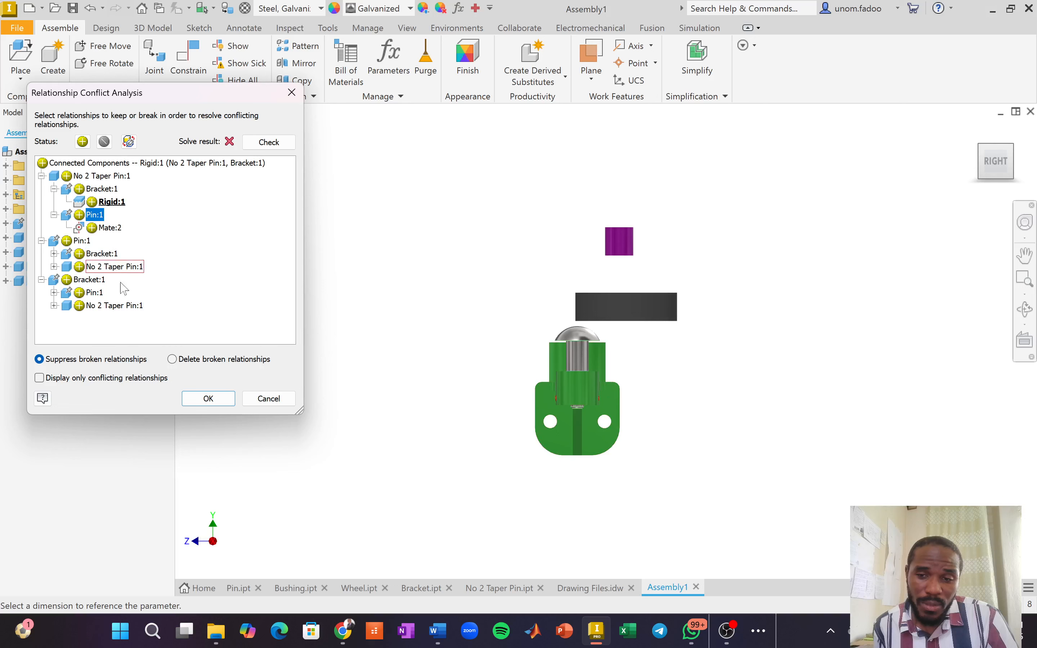
pyautogui.click(53, 292)
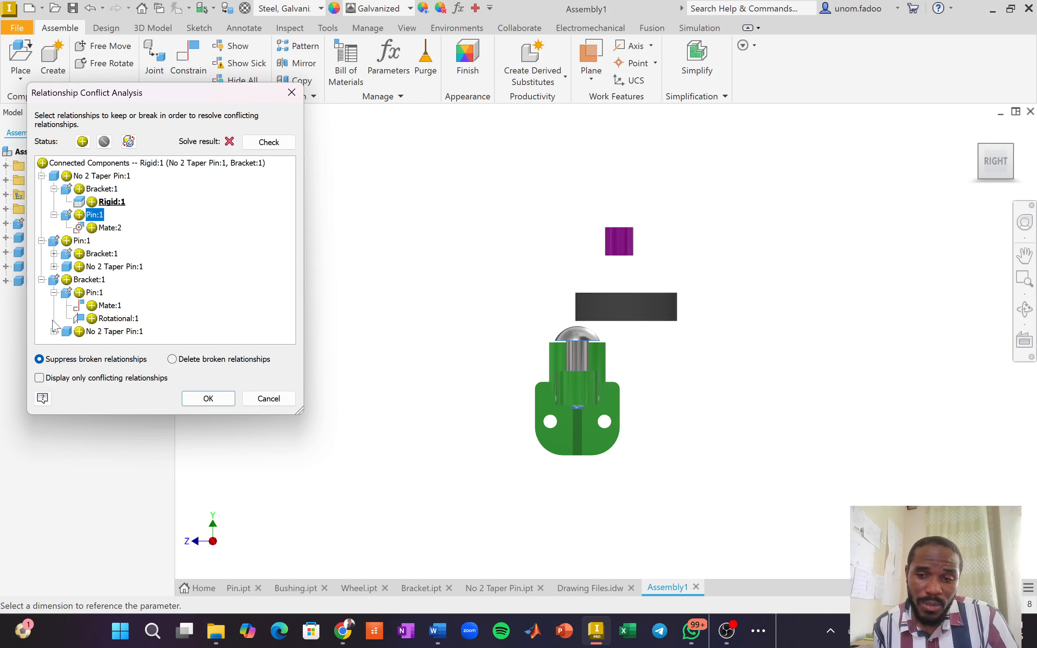
pyautogui.click(53, 332)
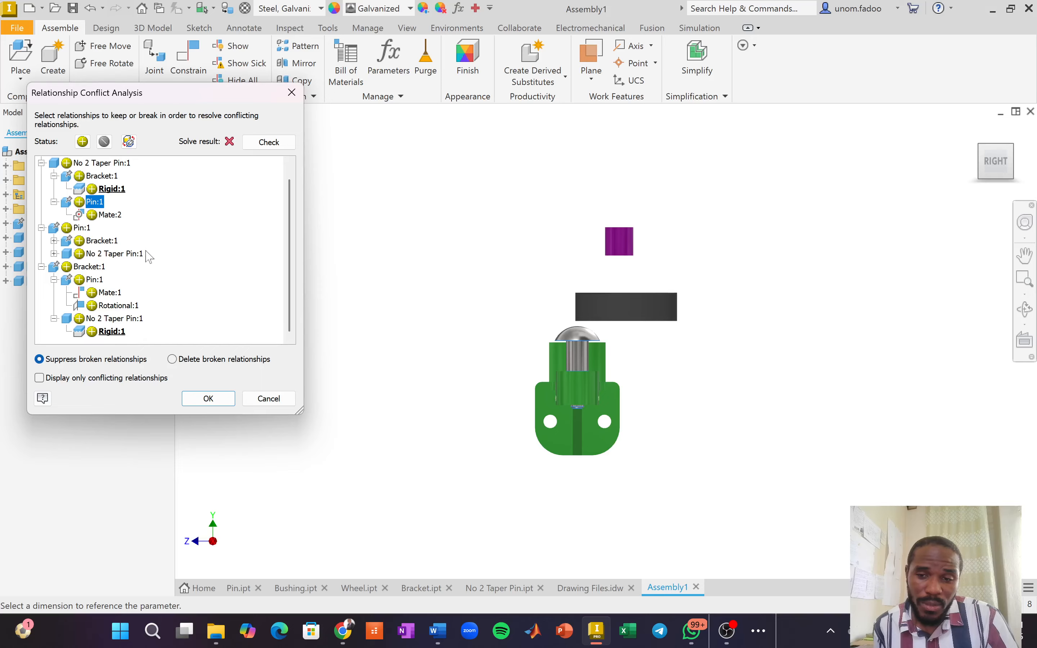
# Accept the conflict resolution, agree to resolve further conflicts, and close the analysis.
pyautogui.scroll(1, 148, 257)
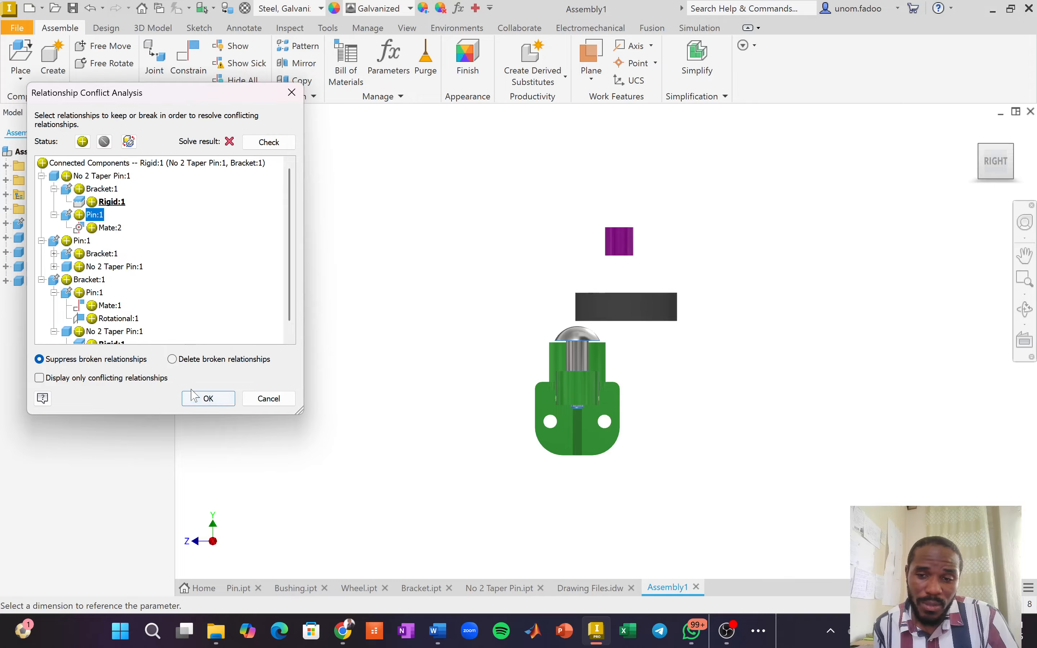
pyautogui.click(197, 398)
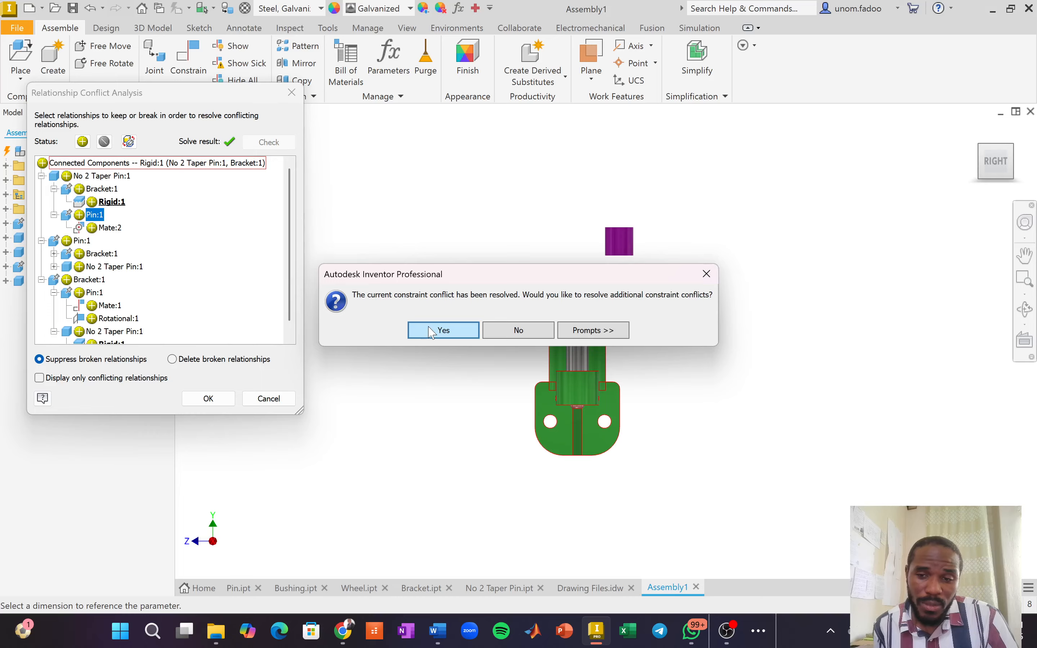
pyautogui.click(436, 332)
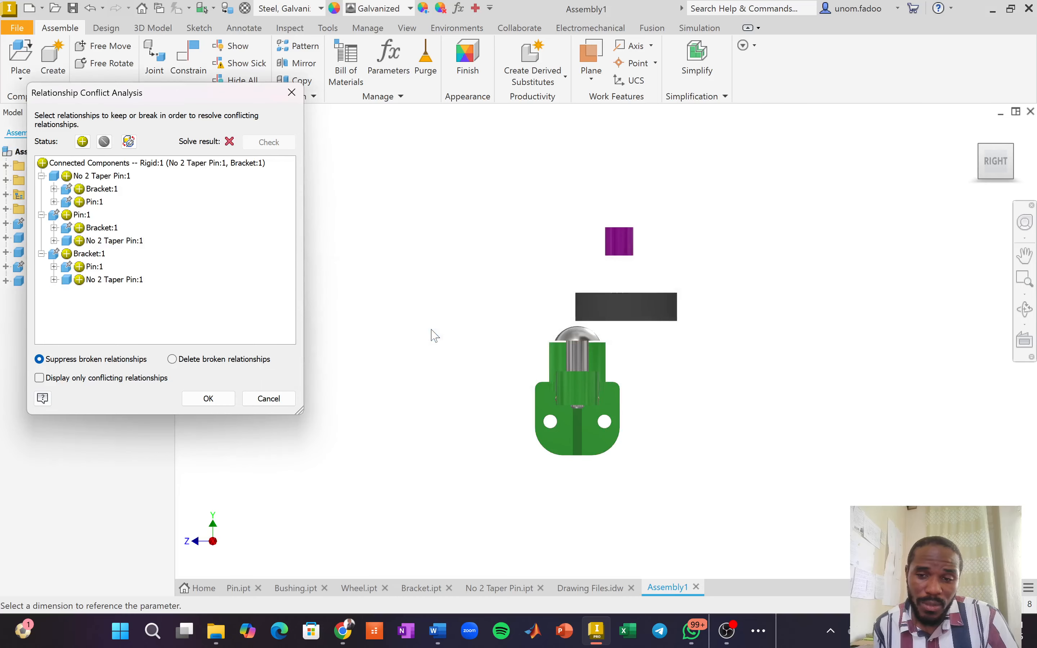
pyautogui.click(223, 405)
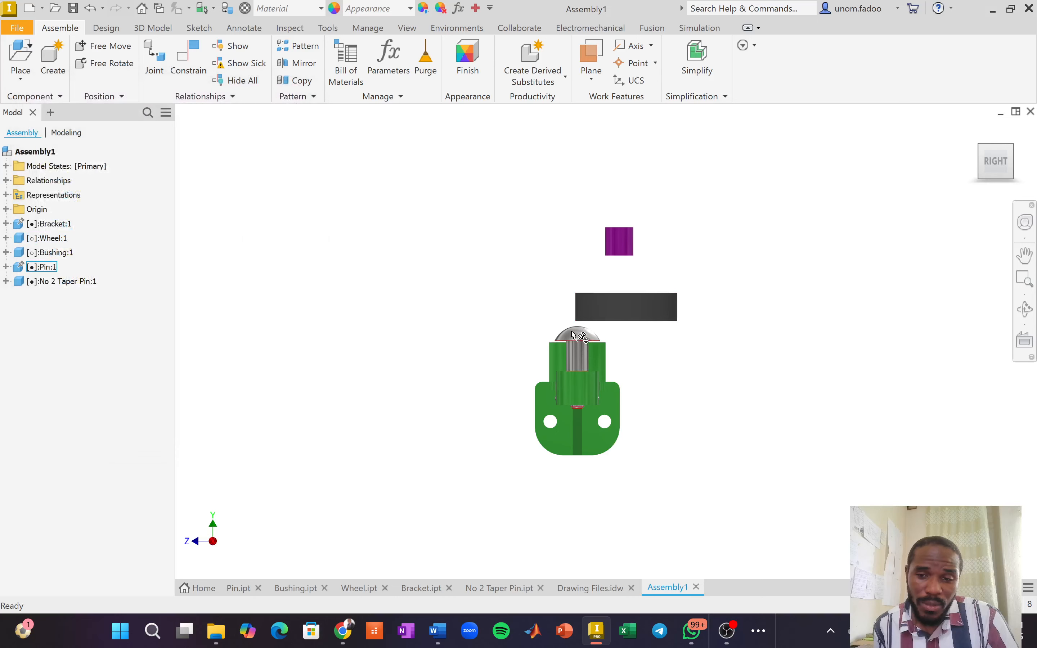
# Select the pin, drag the wheel off to the upper right, and show the Front-Top-Right isometric view.
pyautogui.scroll(5, 613, 343)
pyautogui.scroll(-5, 540, 435)
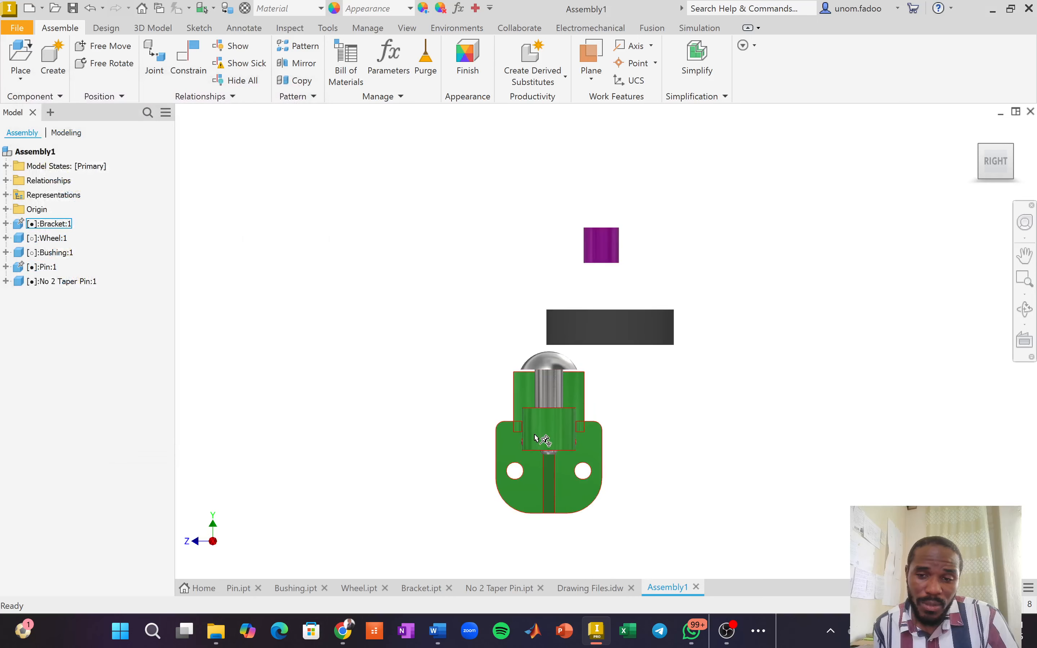
pyautogui.scroll(7, 547, 448)
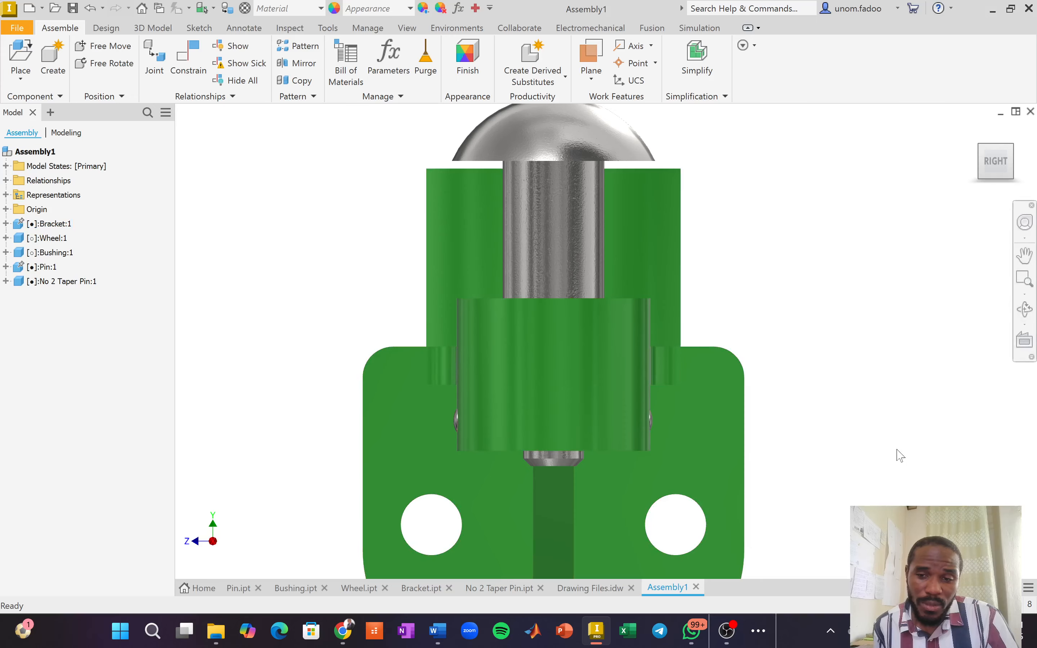
pyautogui.click(580, 157)
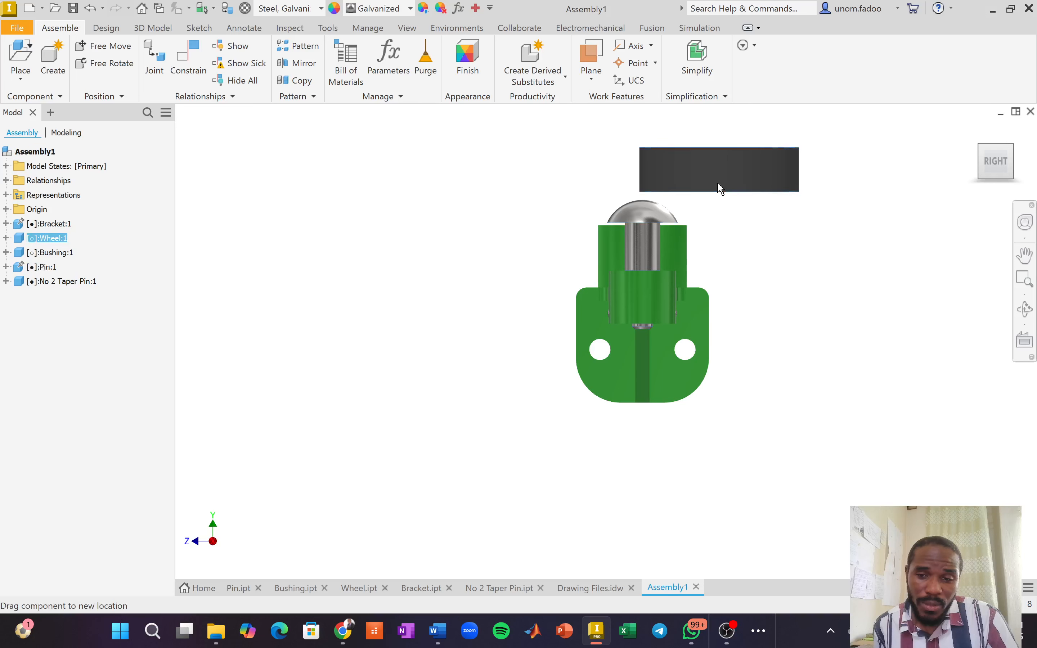
pyautogui.moveTo(717, 186); pyautogui.dragTo(774, 213)
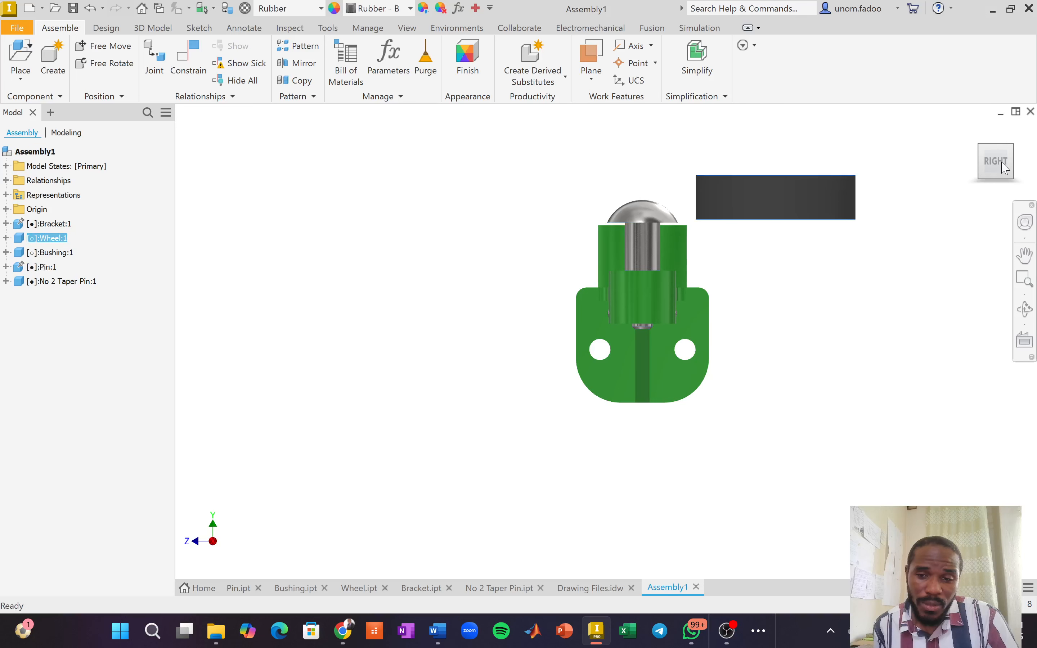
pyautogui.click(981, 146)
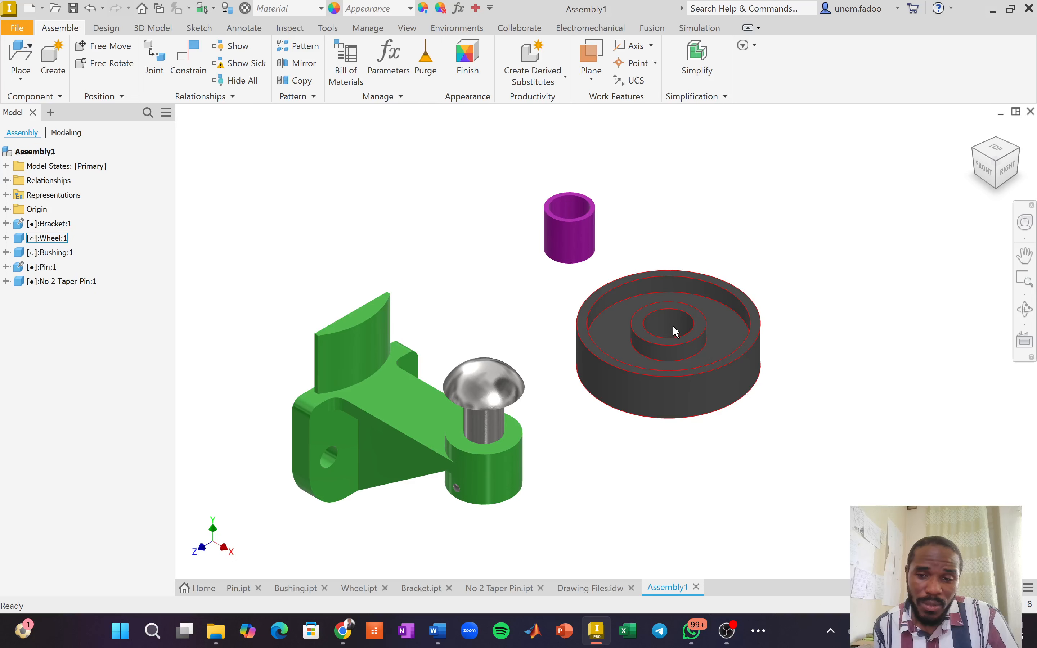
# Add a rotational joint from the bushing's centre to the pin just under its head, then diagnose the conflict.
pyautogui.click(152, 64)
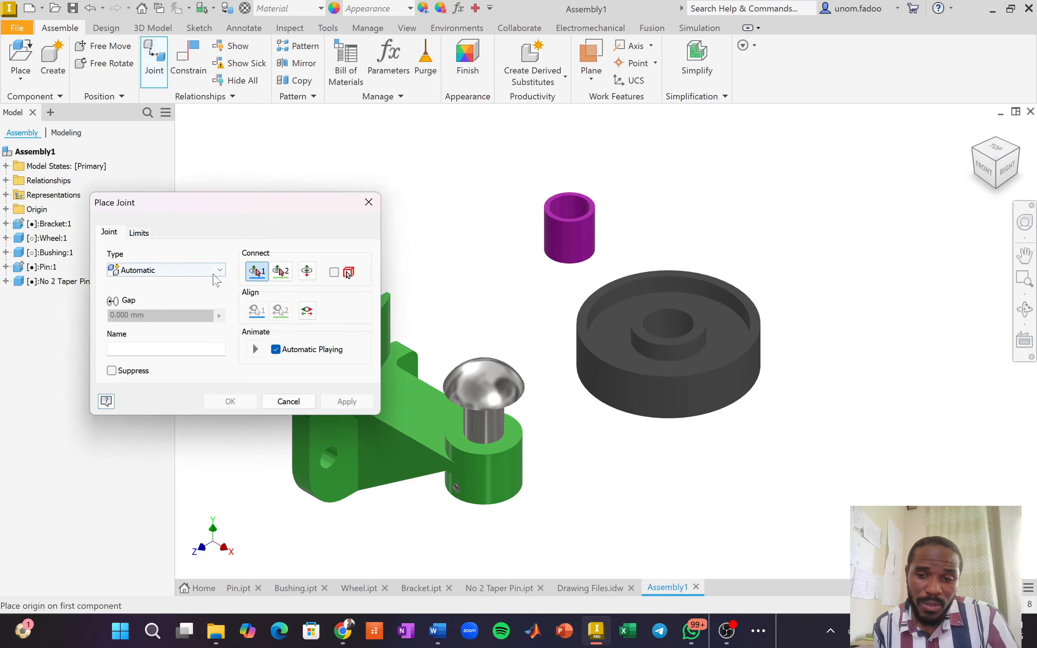
pyautogui.click(223, 270)
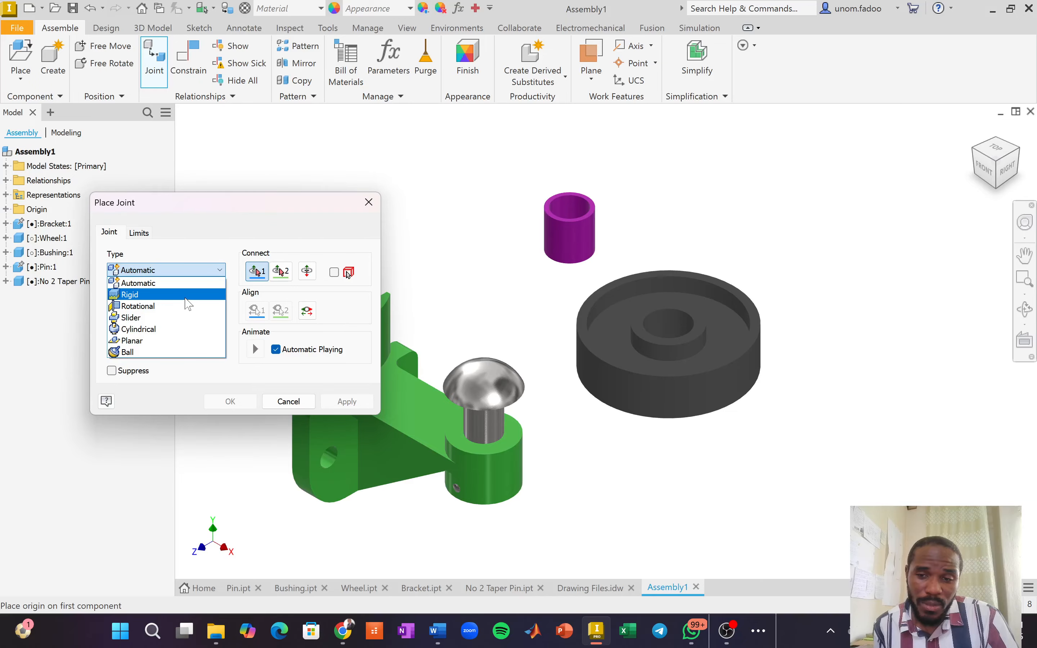
pyautogui.scroll(-3, 478, 331)
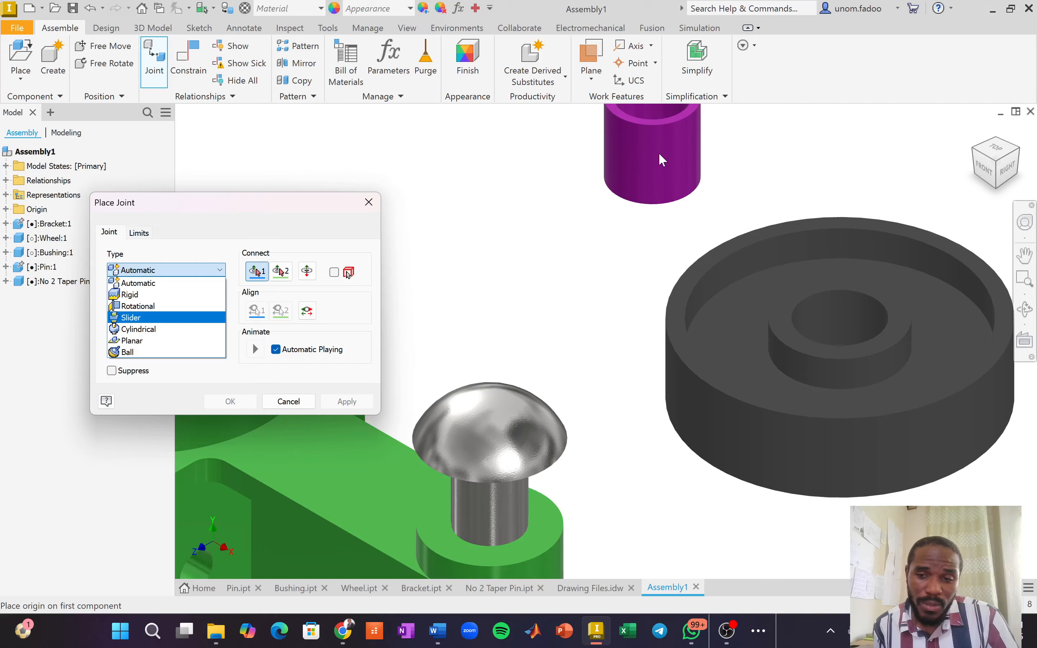
pyautogui.click(153, 309)
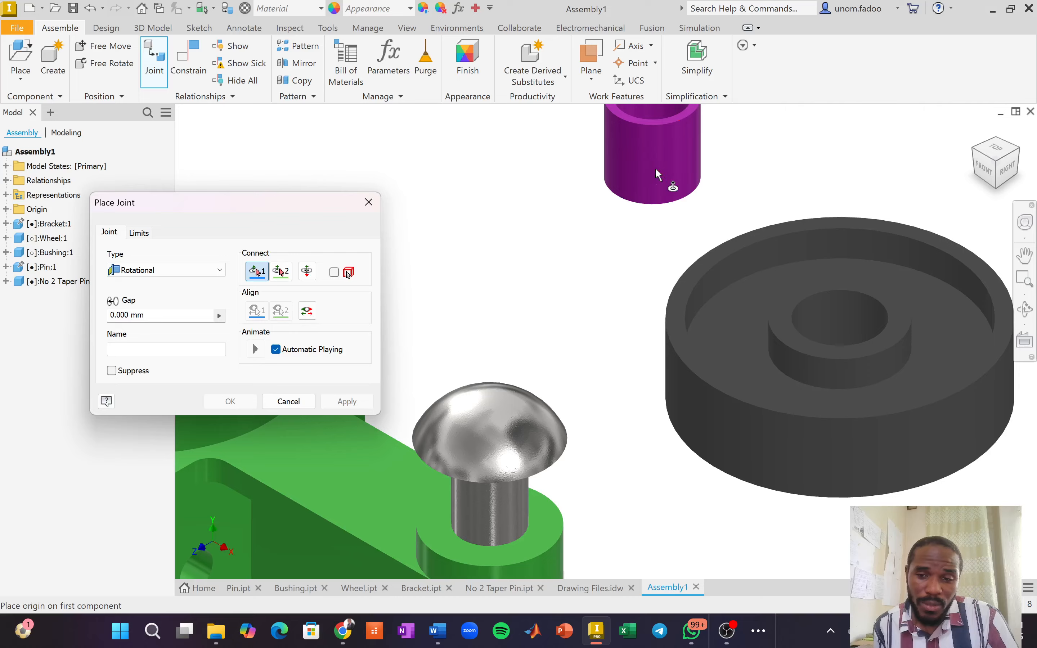
pyautogui.scroll(3, 659, 121)
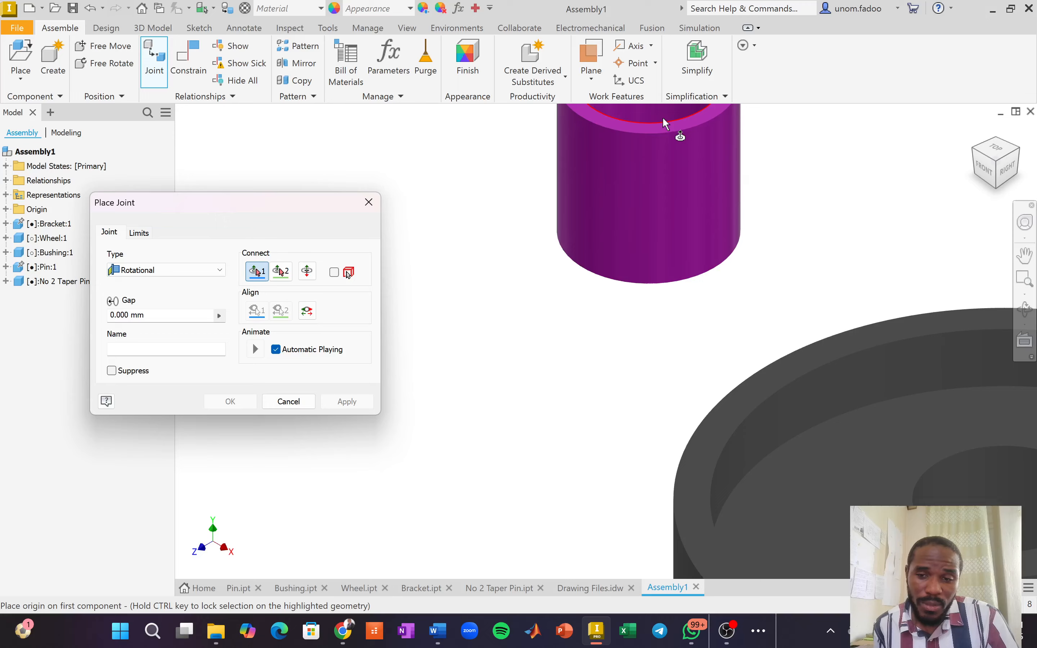
pyautogui.scroll(-3, 662, 118)
pyautogui.moveTo(659, 204); pyautogui.dragTo(651, 296, button='middle')
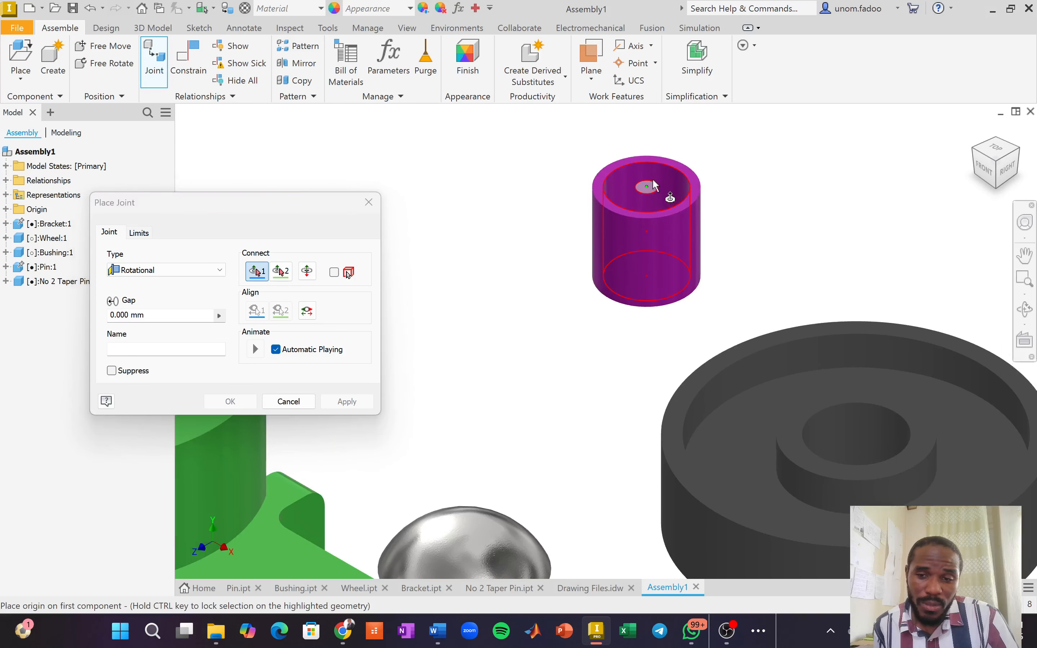
pyautogui.click(652, 240)
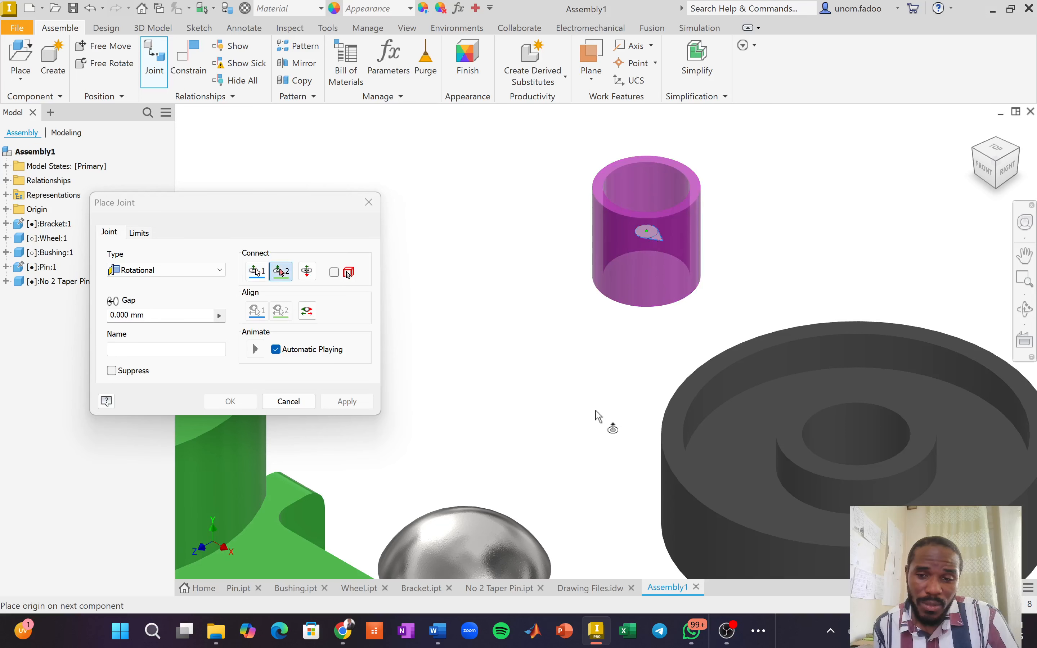
pyautogui.moveTo(599, 416); pyautogui.dragTo(623, 165, button='middle')
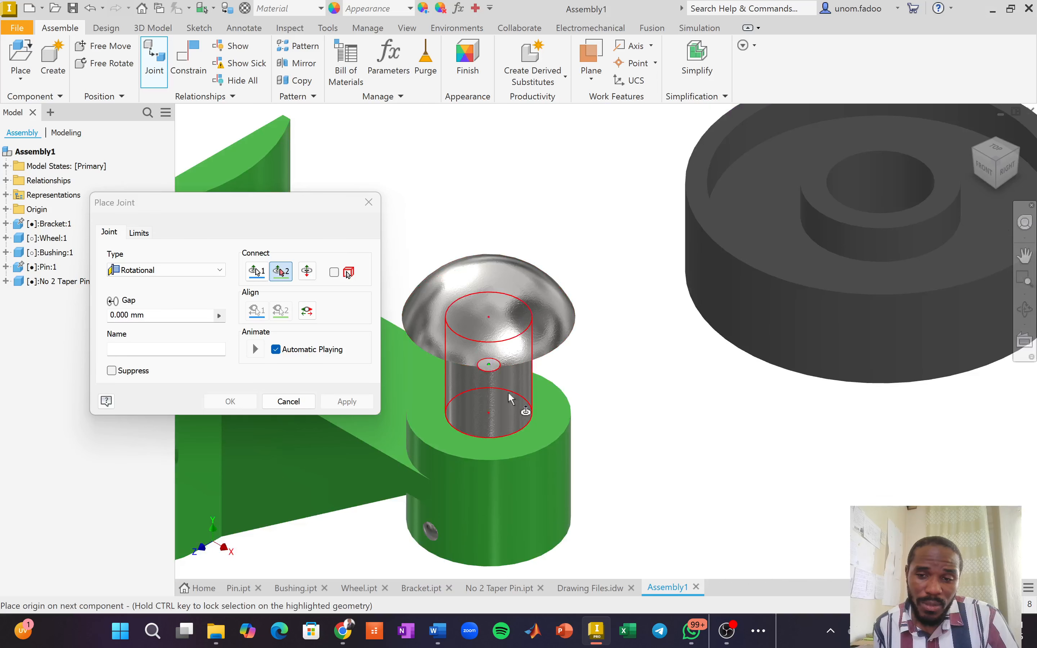
pyautogui.click(489, 381)
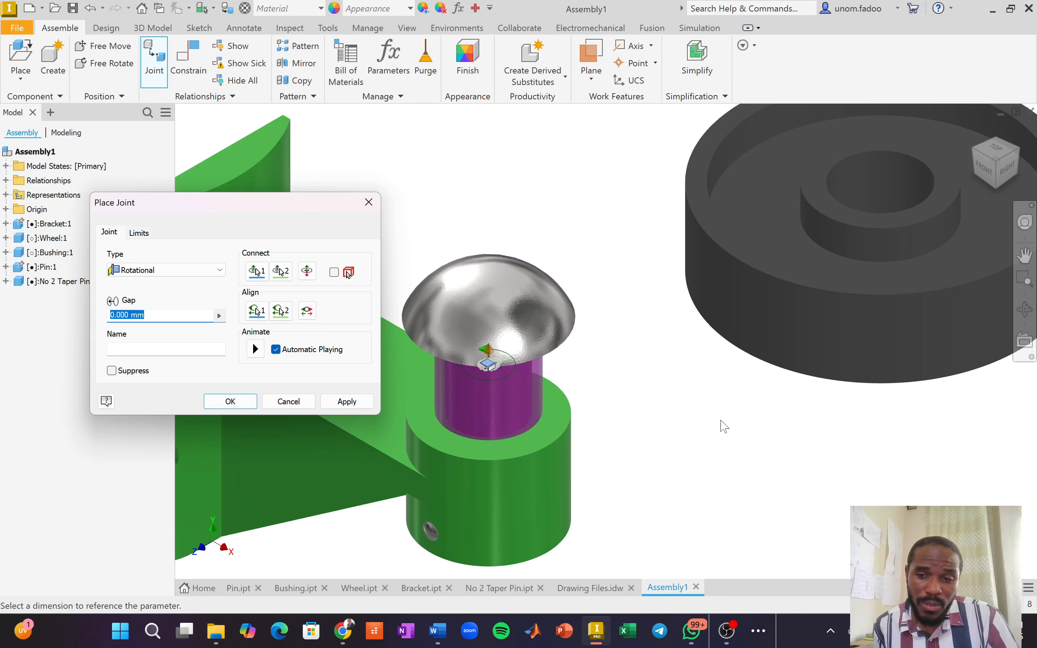
pyautogui.click(340, 403)
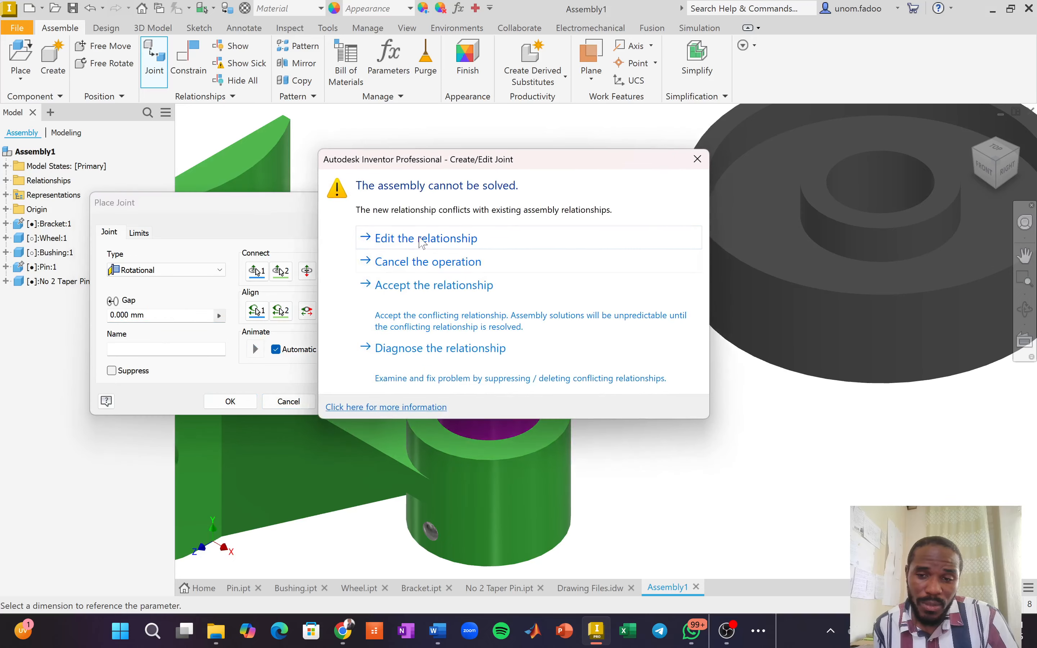
pyautogui.click(437, 341)
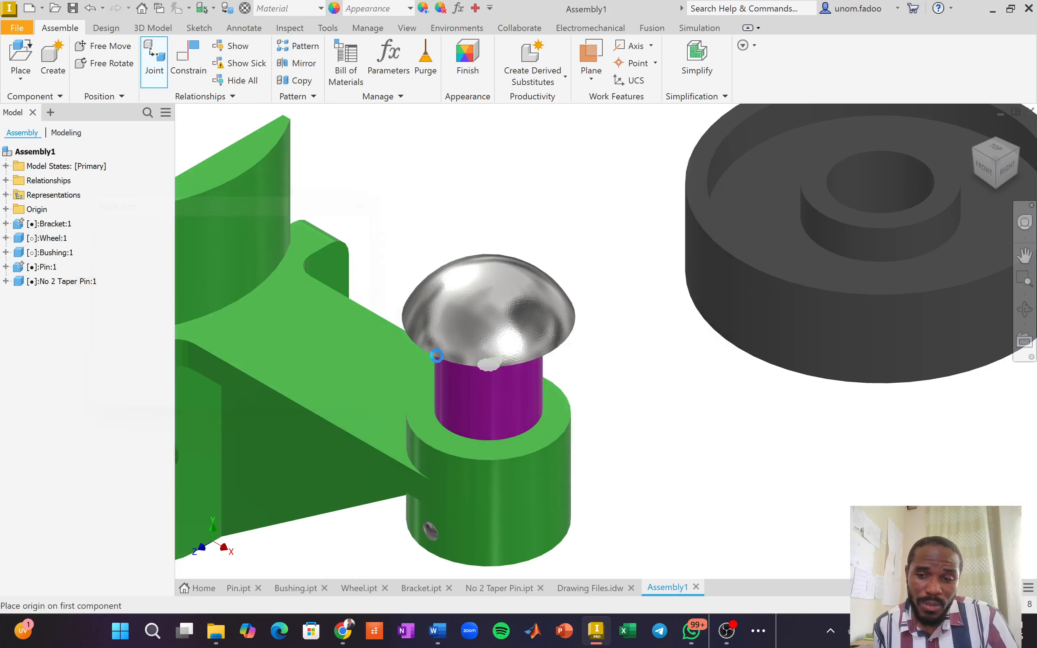
# Rigidly join the wheel's bore to the pin, clear the conflict report, and view from Front.
pyautogui.click(210, 398)
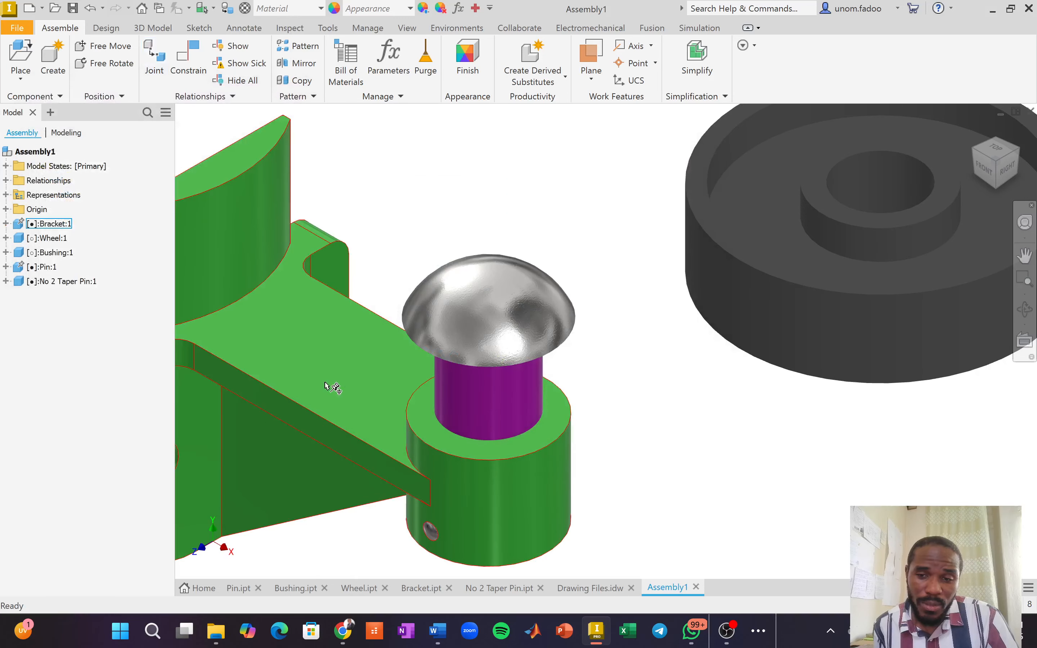
pyautogui.click(154, 52)
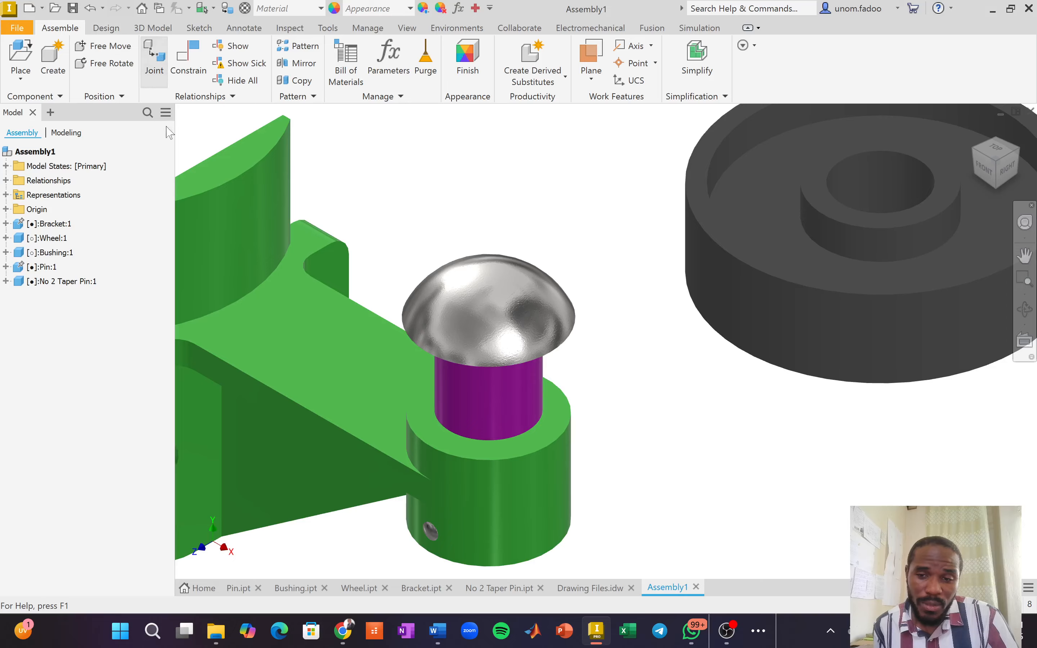
pyautogui.click(190, 271)
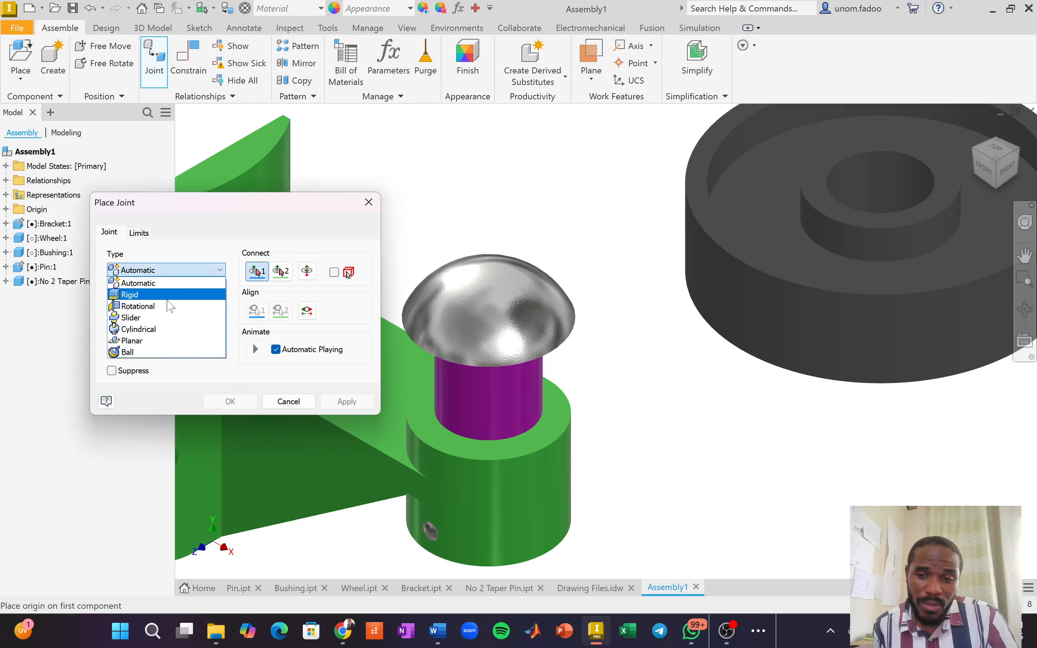
pyautogui.click(167, 295)
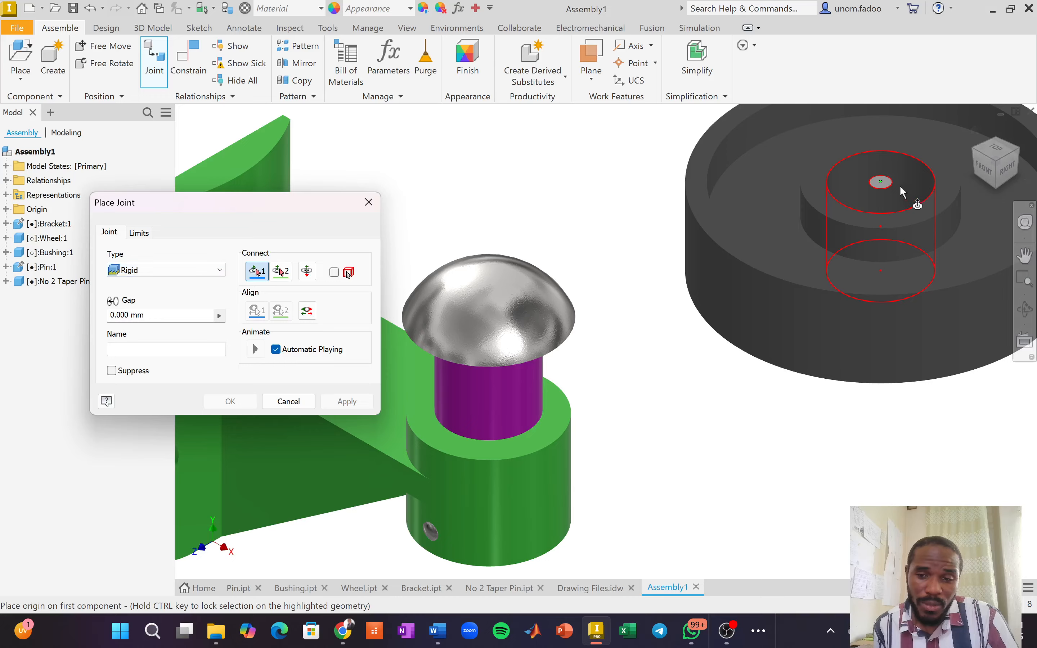
pyautogui.click(893, 230)
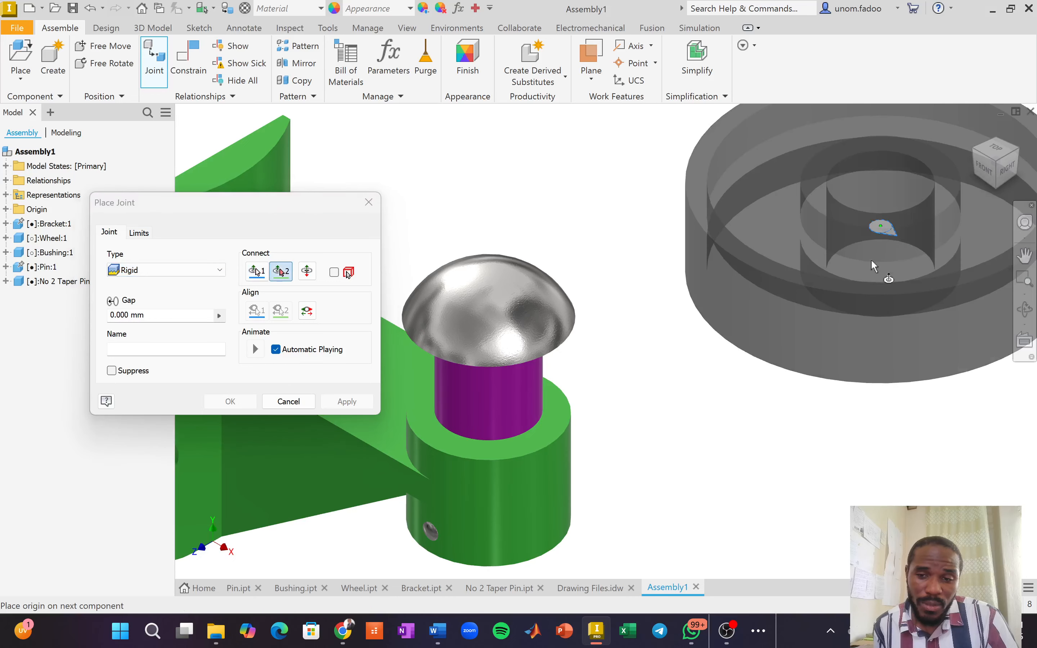
pyautogui.click(522, 376)
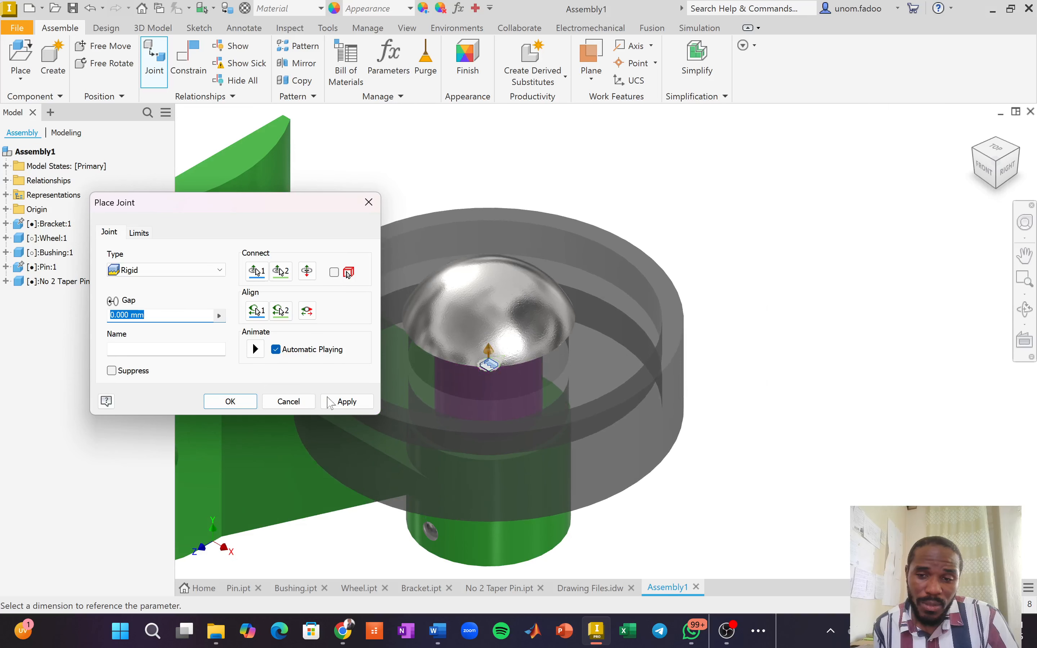
pyautogui.click(353, 405)
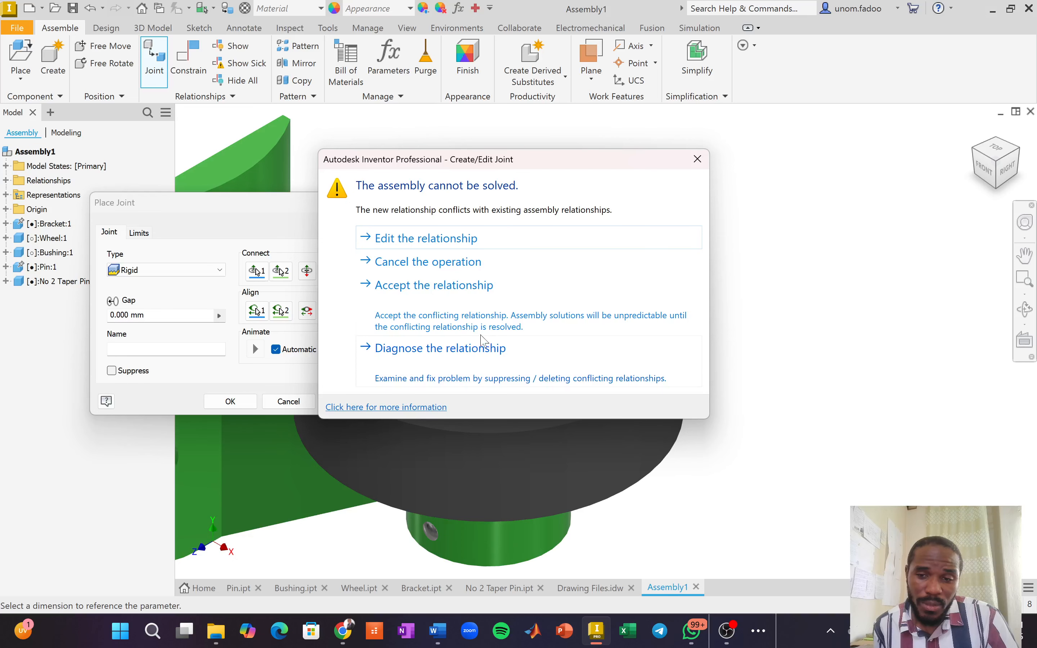
pyautogui.click(420, 361)
pyautogui.click(212, 399)
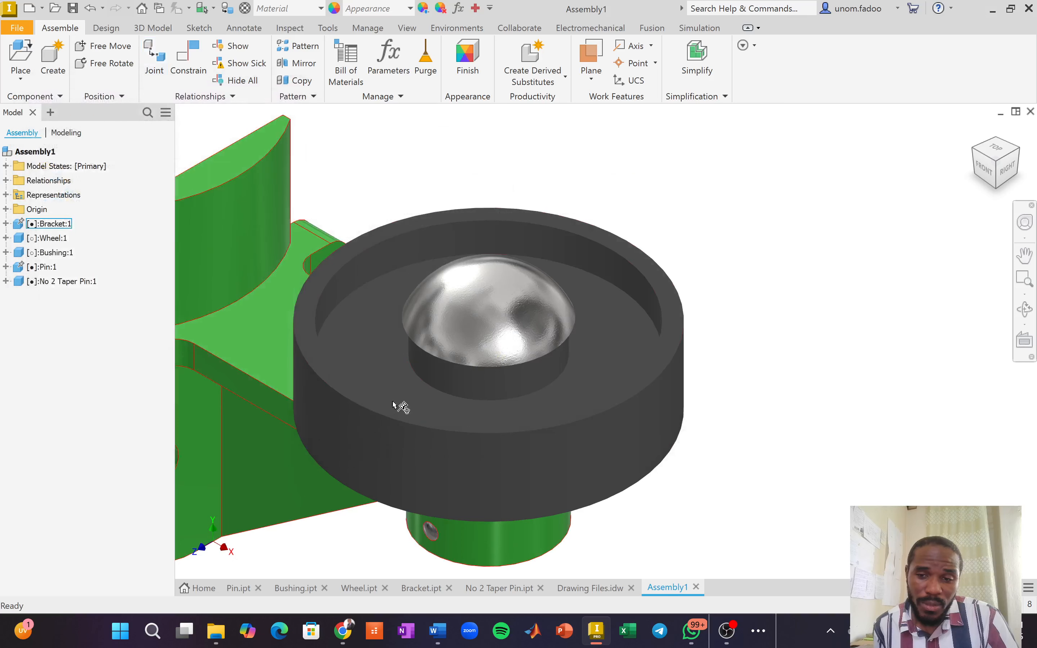
pyautogui.click(984, 169)
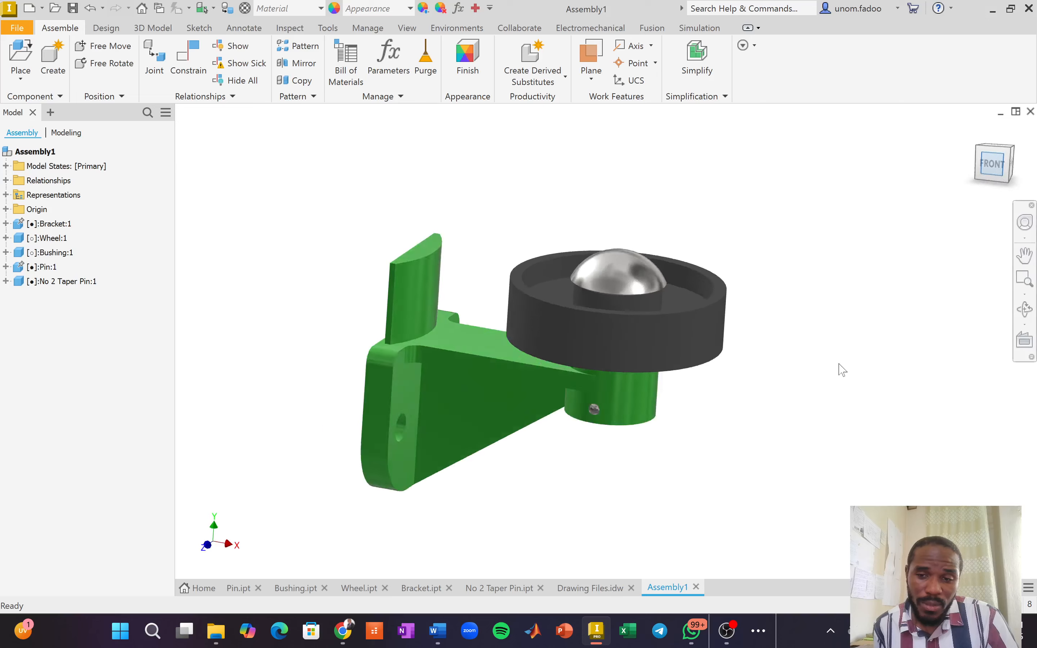
pyautogui.scroll(5, 663, 305)
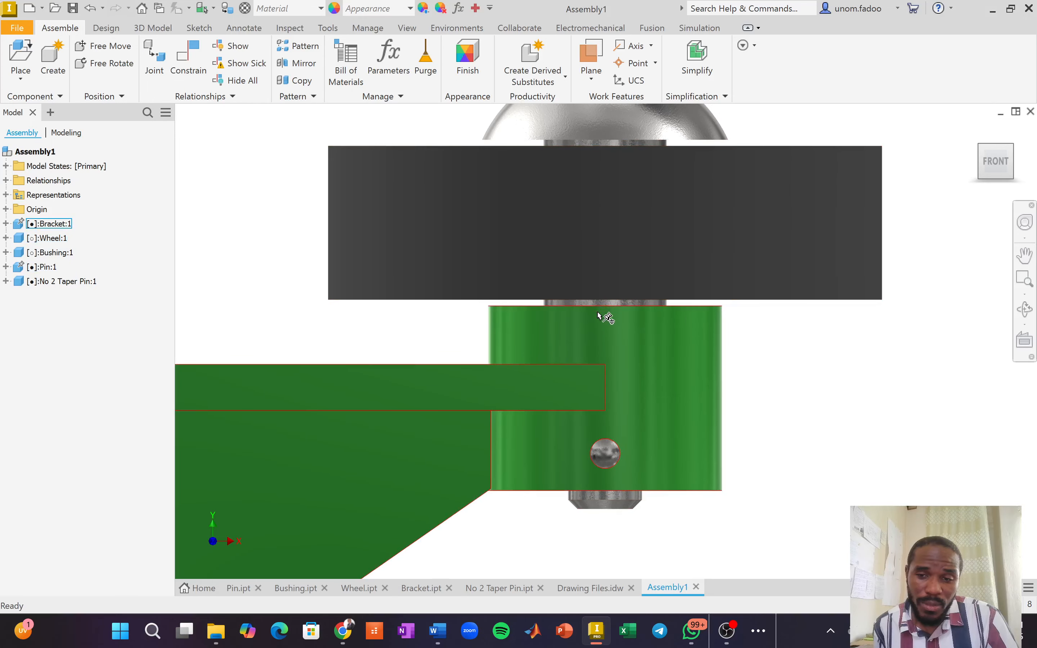
pyautogui.scroll(-3, 782, 198)
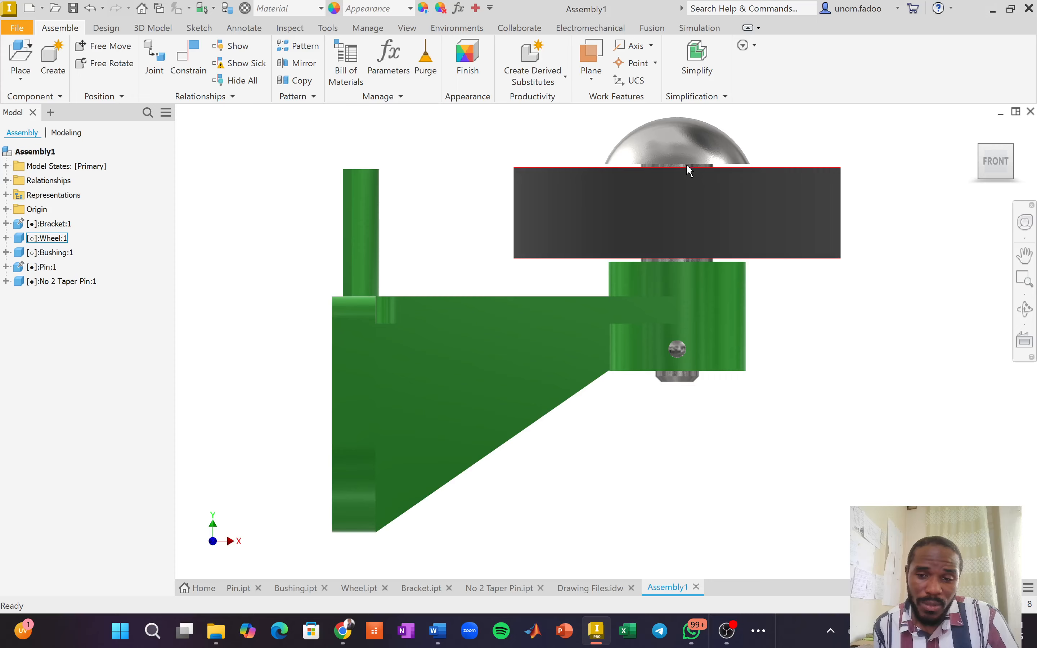
pyautogui.moveTo(686, 164)
pyautogui.moveTo(775, 204); pyautogui.dragTo(765, 205)
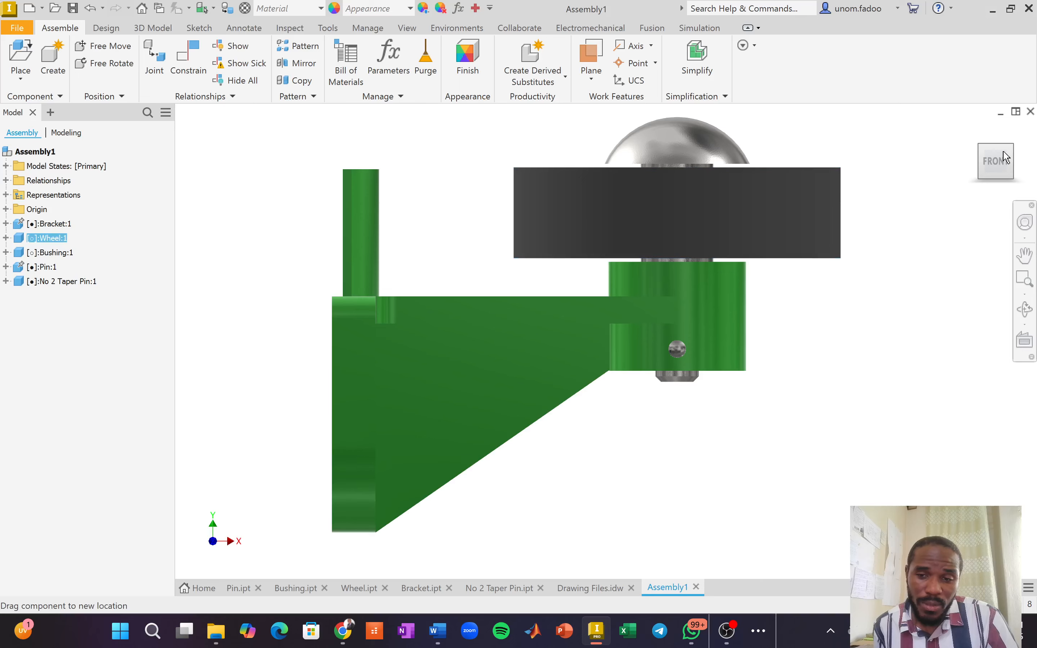
pyautogui.click(1024, 255)
pyautogui.press('F6')
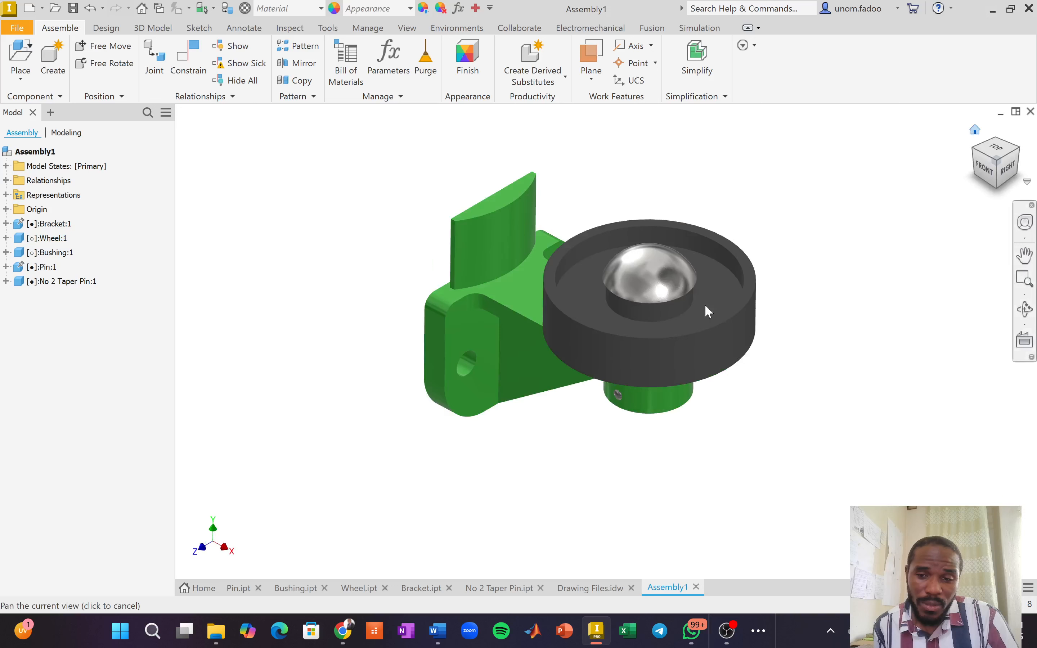
pyautogui.moveTo(640, 347)
pyautogui.mouseDown()
pyautogui.moveTo(686, 341)
pyautogui.moveTo(626, 349)
pyautogui.mouseUp()
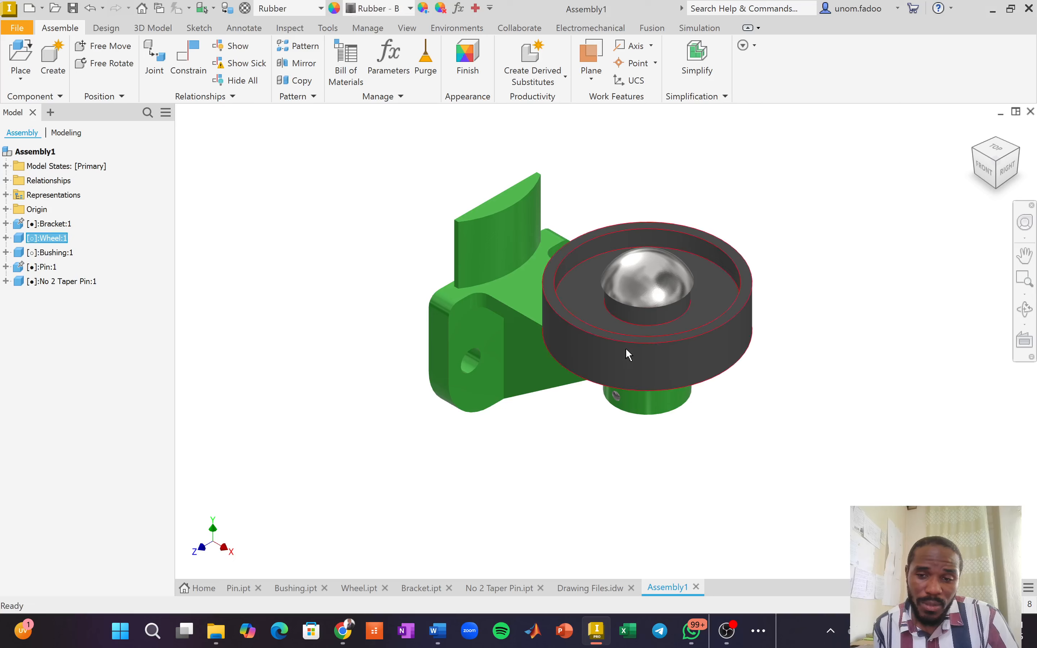
pyautogui.moveTo(740, 263); pyautogui.dragTo(741, 290)
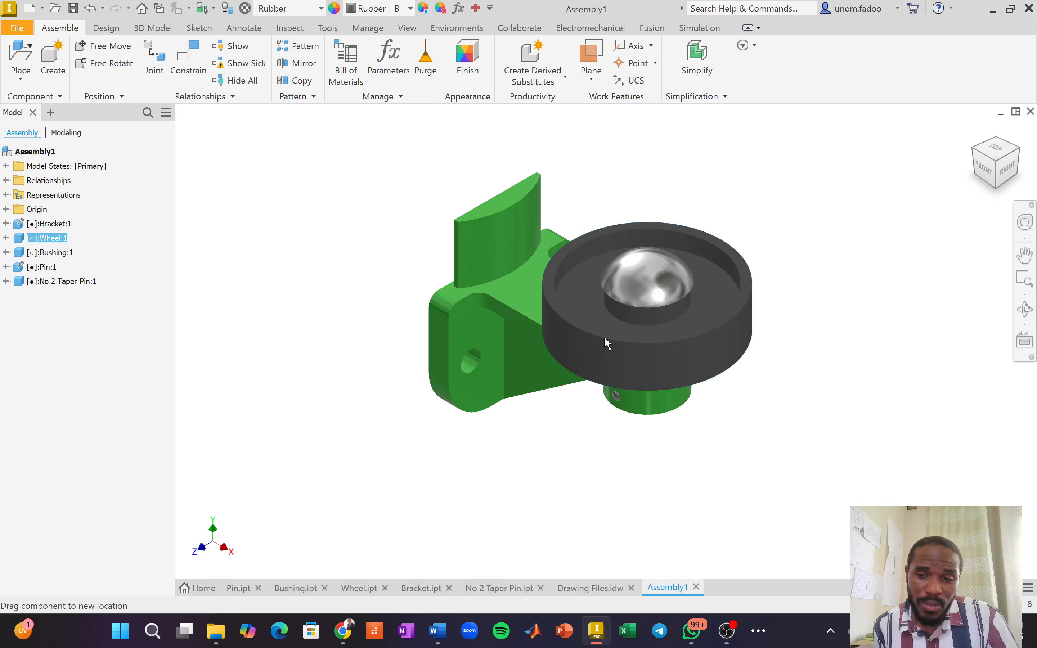
pyautogui.moveTo(697, 339); pyautogui.dragTo(566, 310)
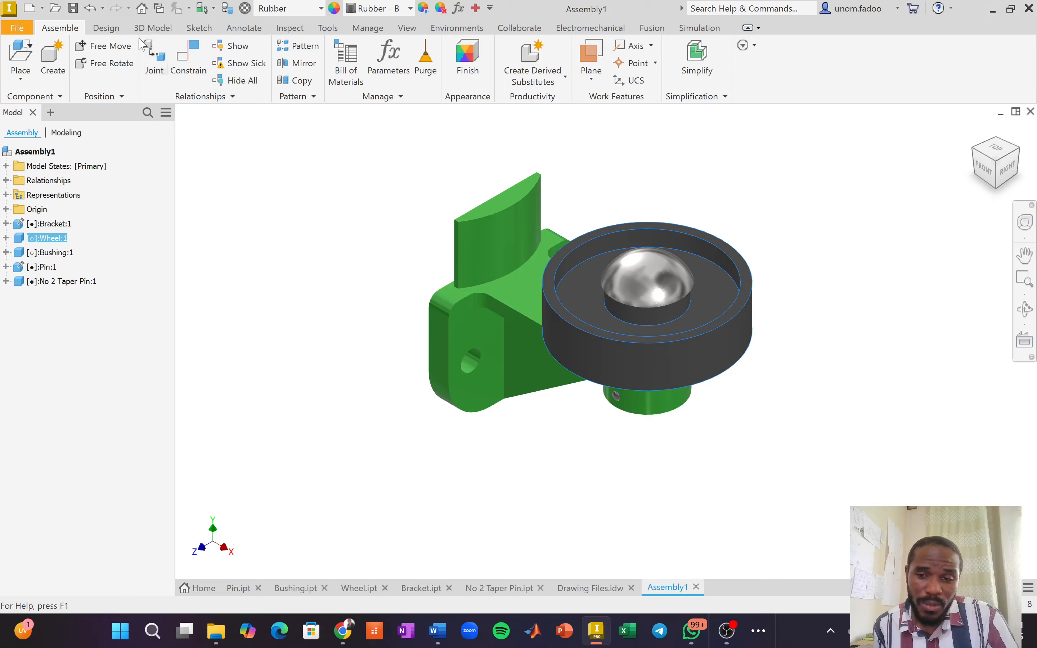
pyautogui.click(405, 28)
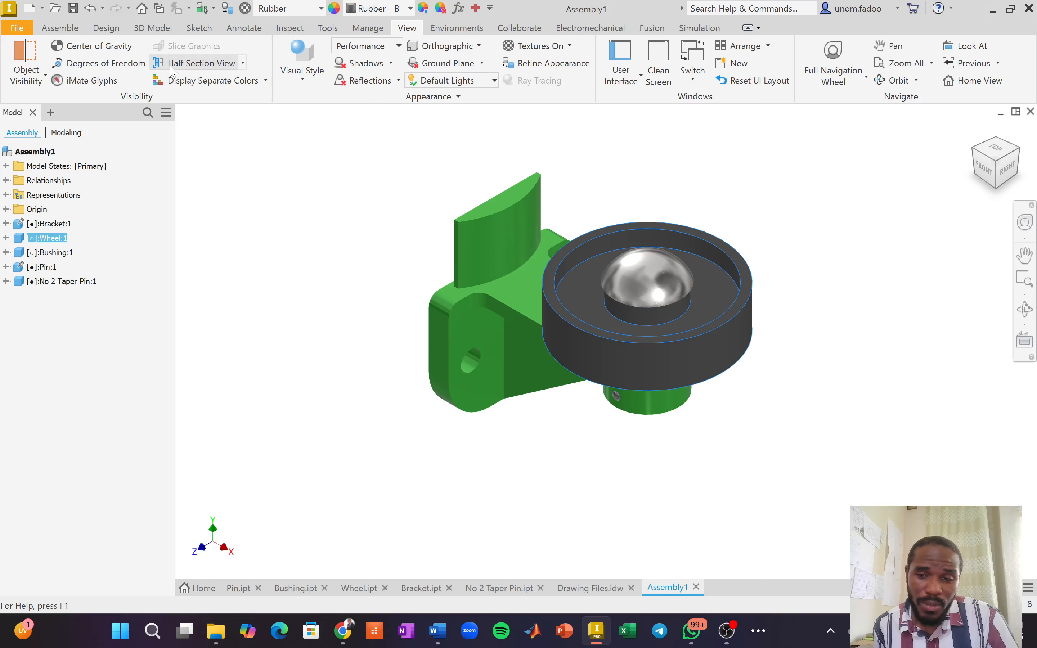
# Create a half section view through the XY Plane, offset to 29.250 mm.
pyautogui.click(172, 65)
pyautogui.click(5, 209)
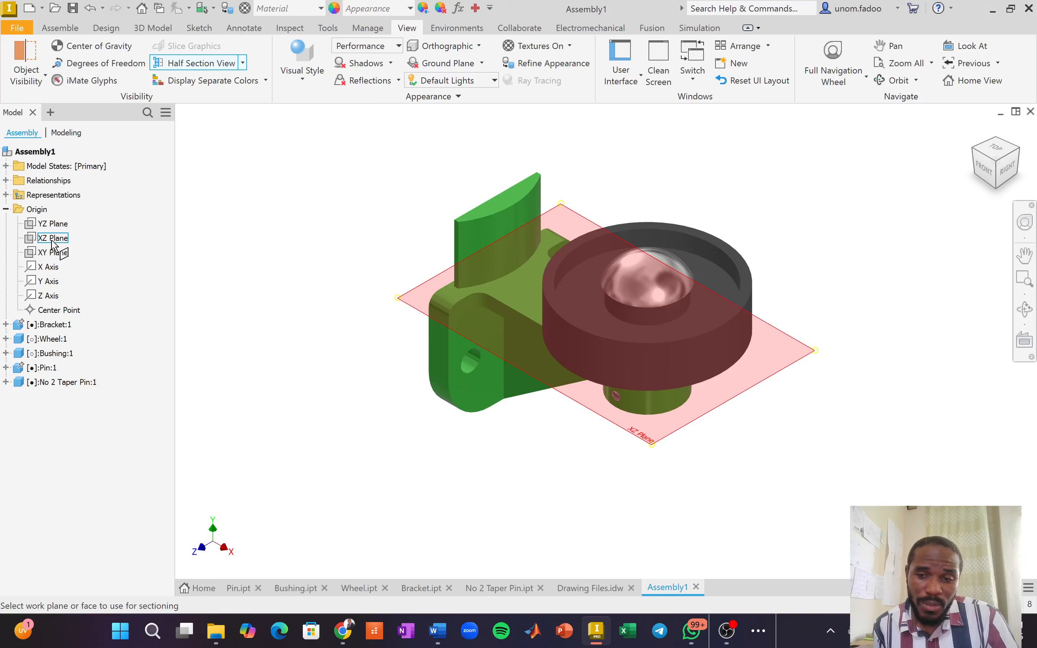
pyautogui.click(52, 254)
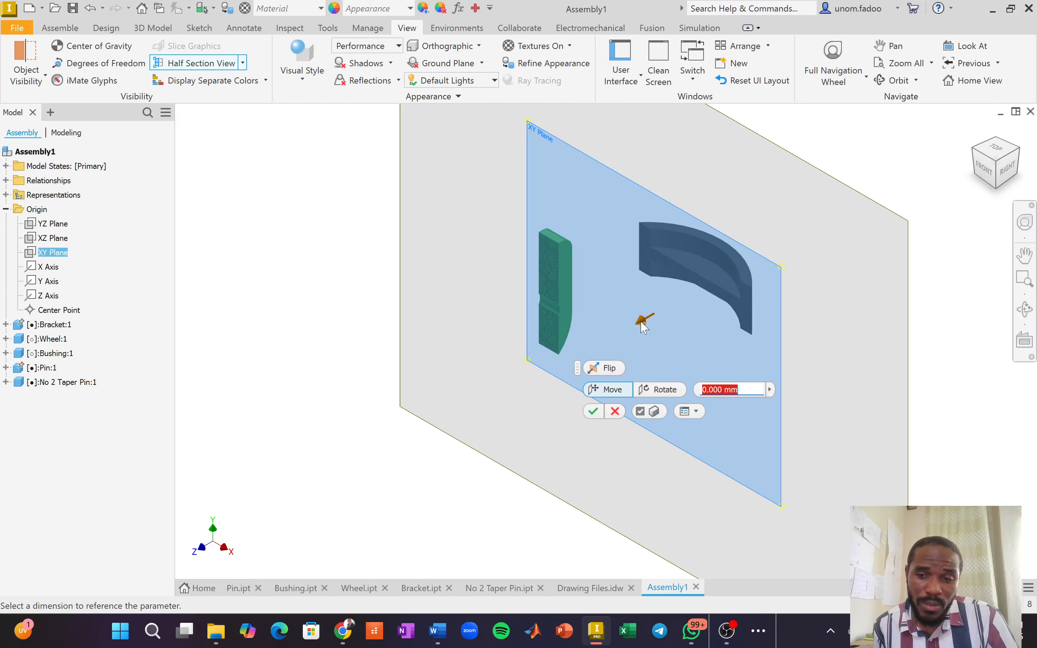
pyautogui.moveTo(643, 326); pyautogui.dragTo(600, 364)
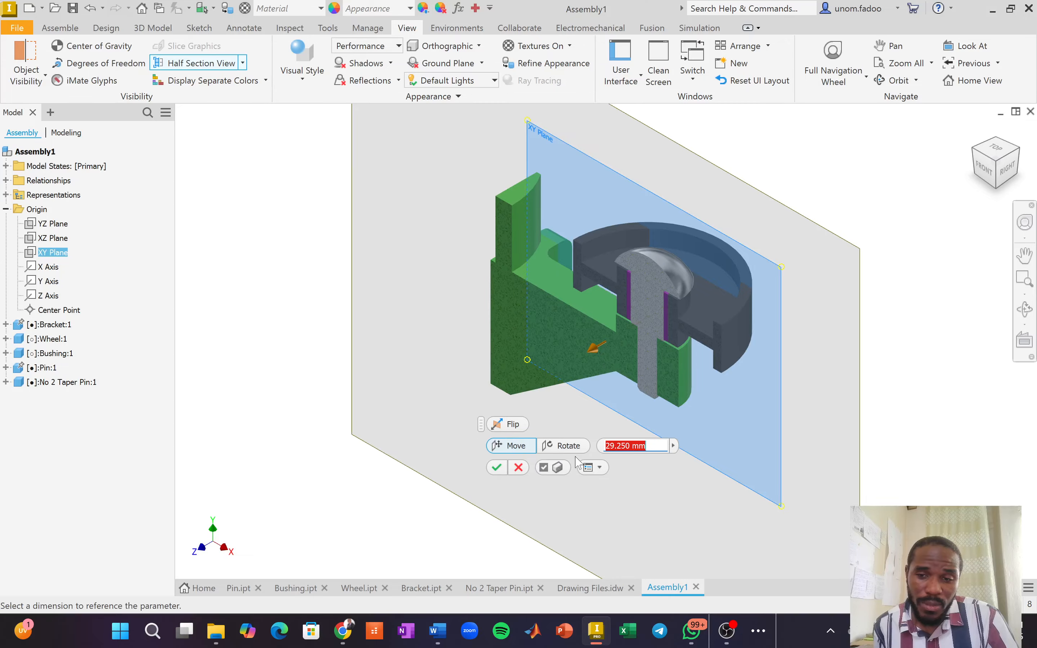
pyautogui.click(497, 468)
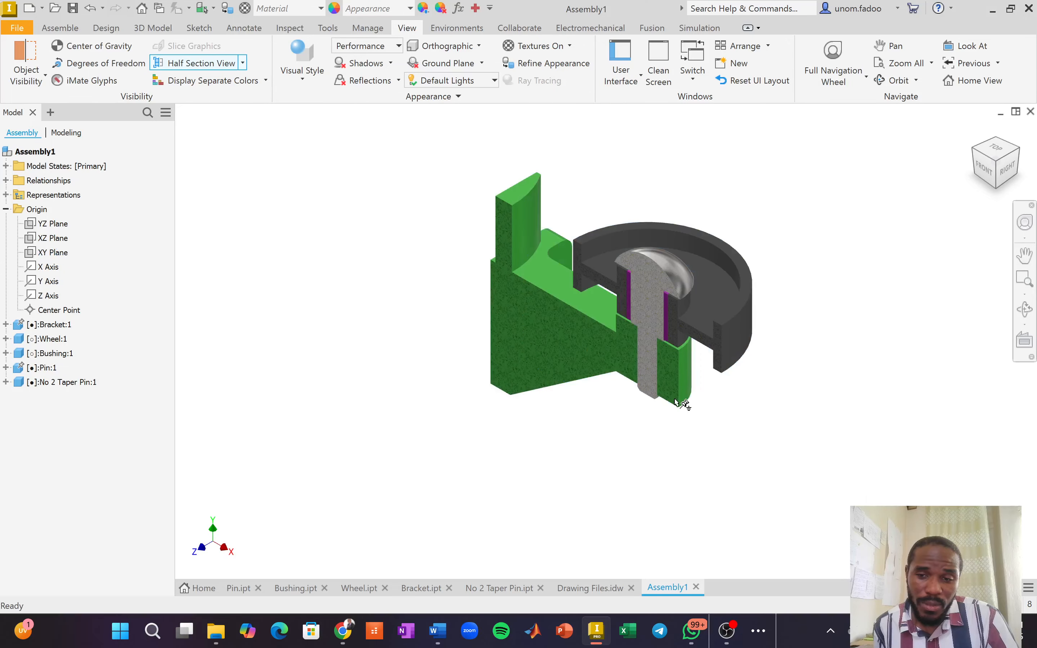
pyautogui.scroll(3, 683, 399)
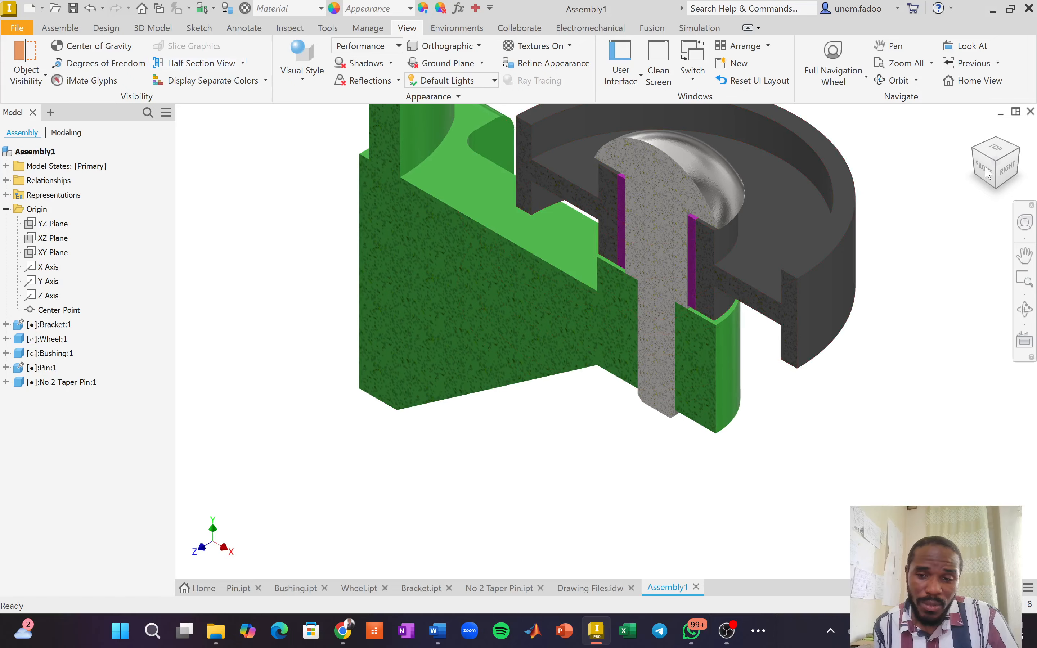
pyautogui.click(987, 180)
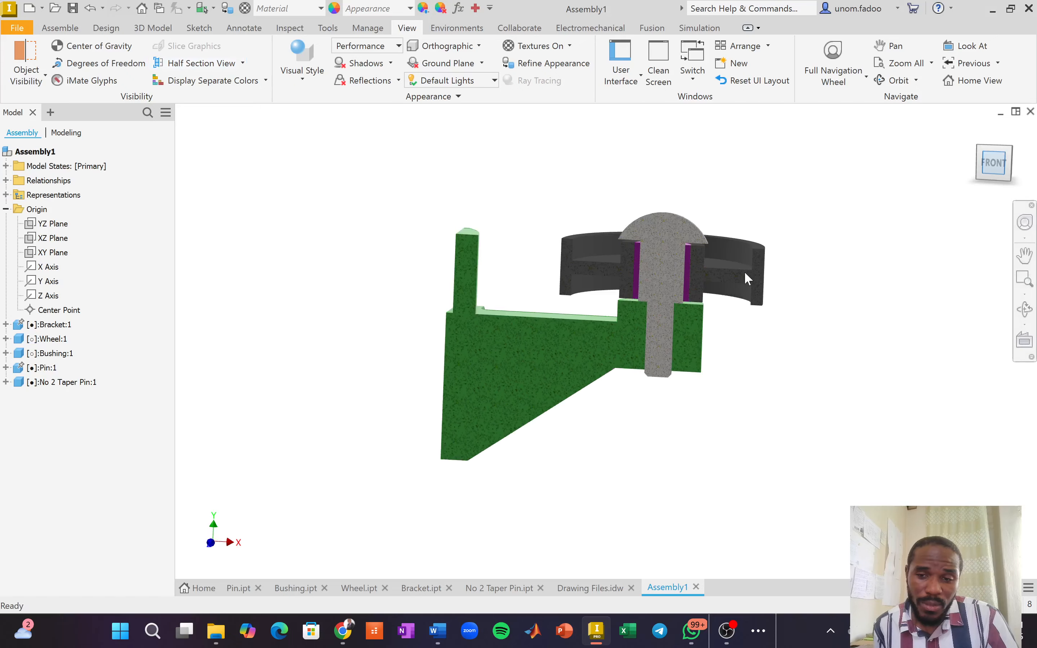
pyautogui.scroll(-3, 717, 424)
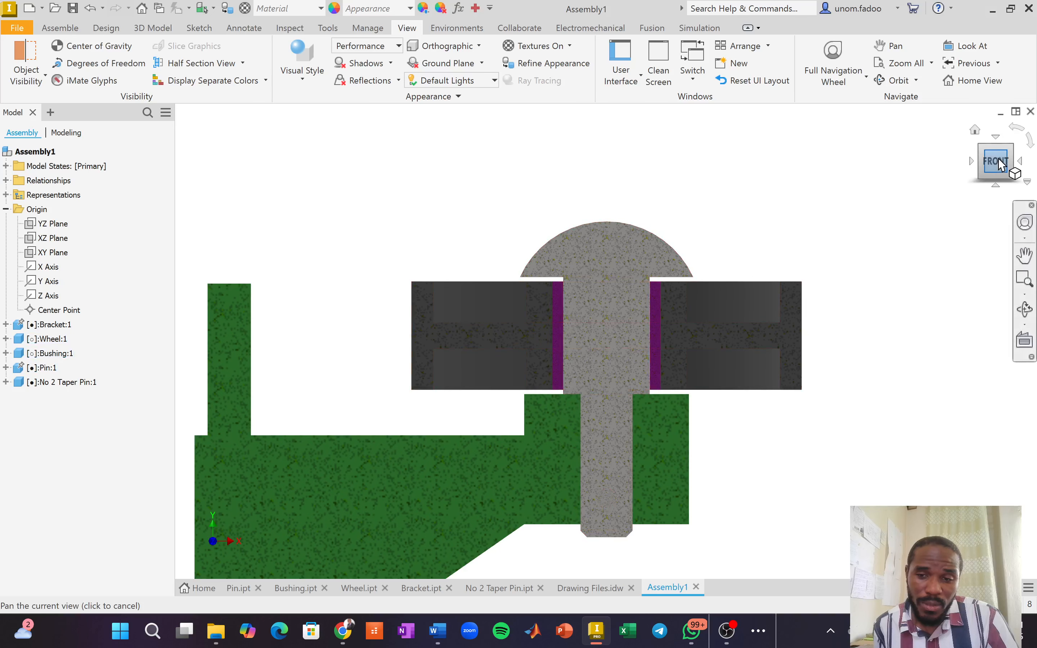
pyautogui.moveTo(983, 157); pyautogui.dragTo(969, 176)
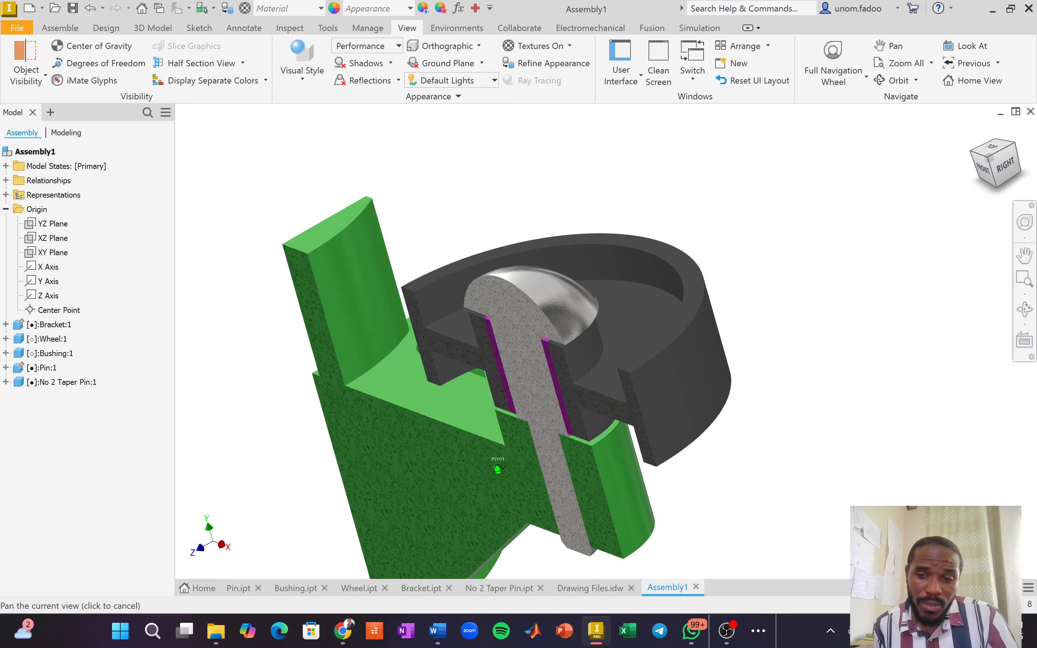
pyautogui.scroll(3, 943, 218)
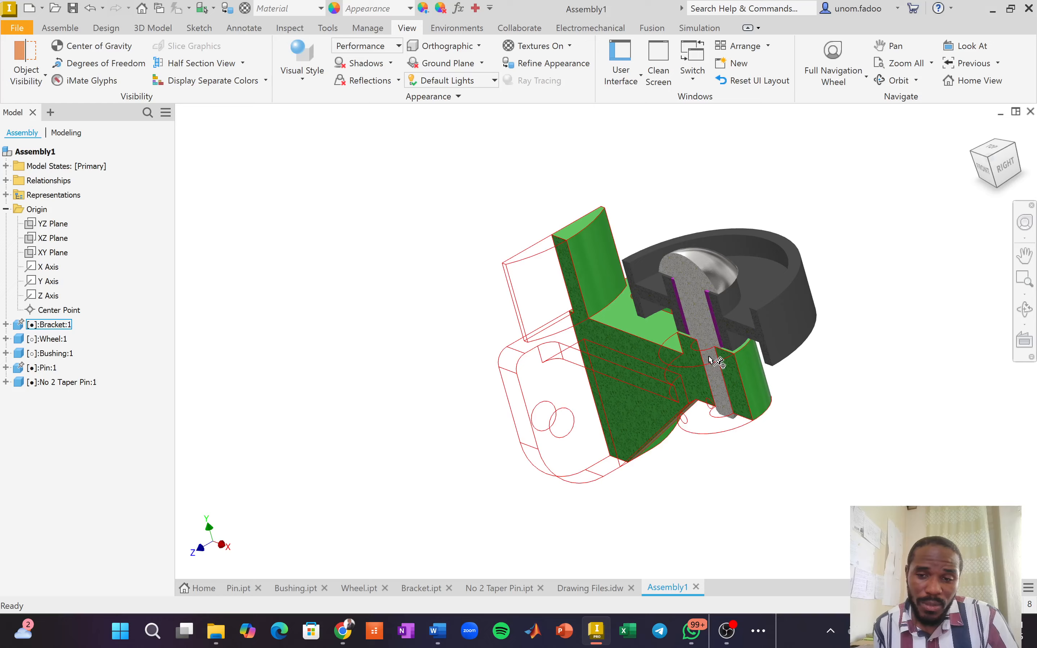